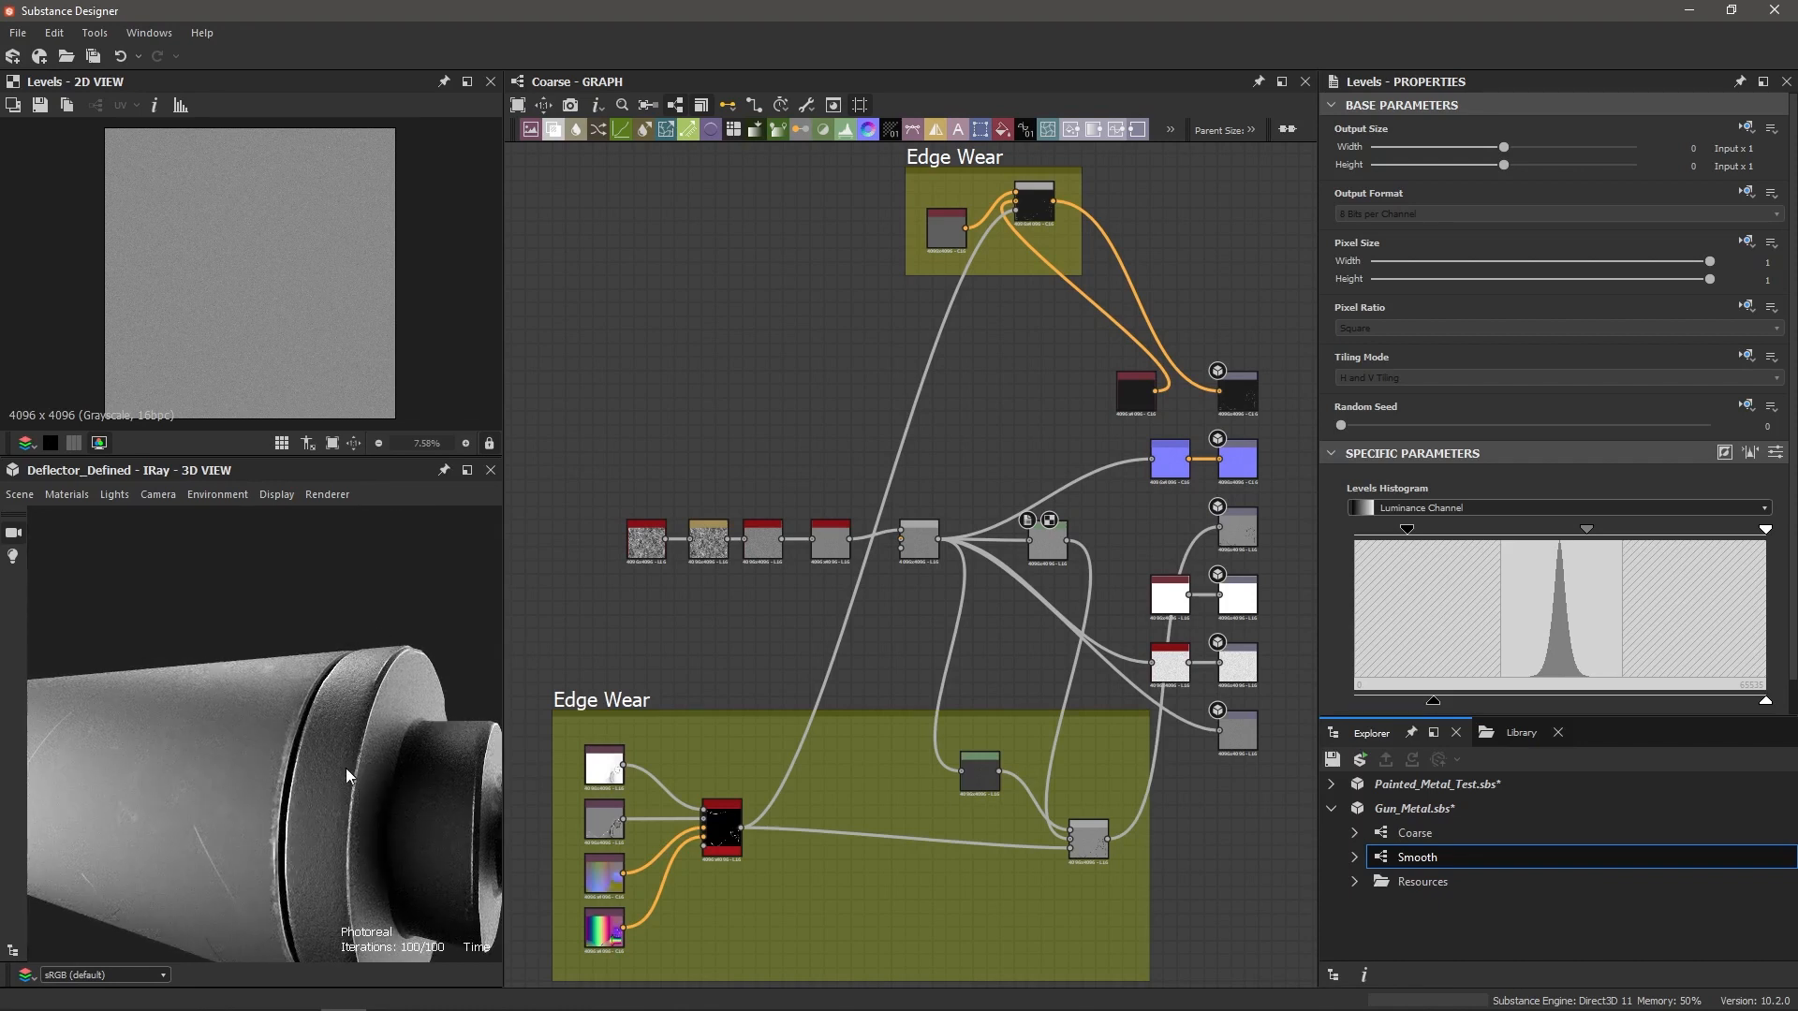
Step: Examine the worn edges and stepped end of the deflector model in the 3D view from several angles
left_click_drag(354, 771, 322, 765)
right_click_drag(322, 764, 306, 761)
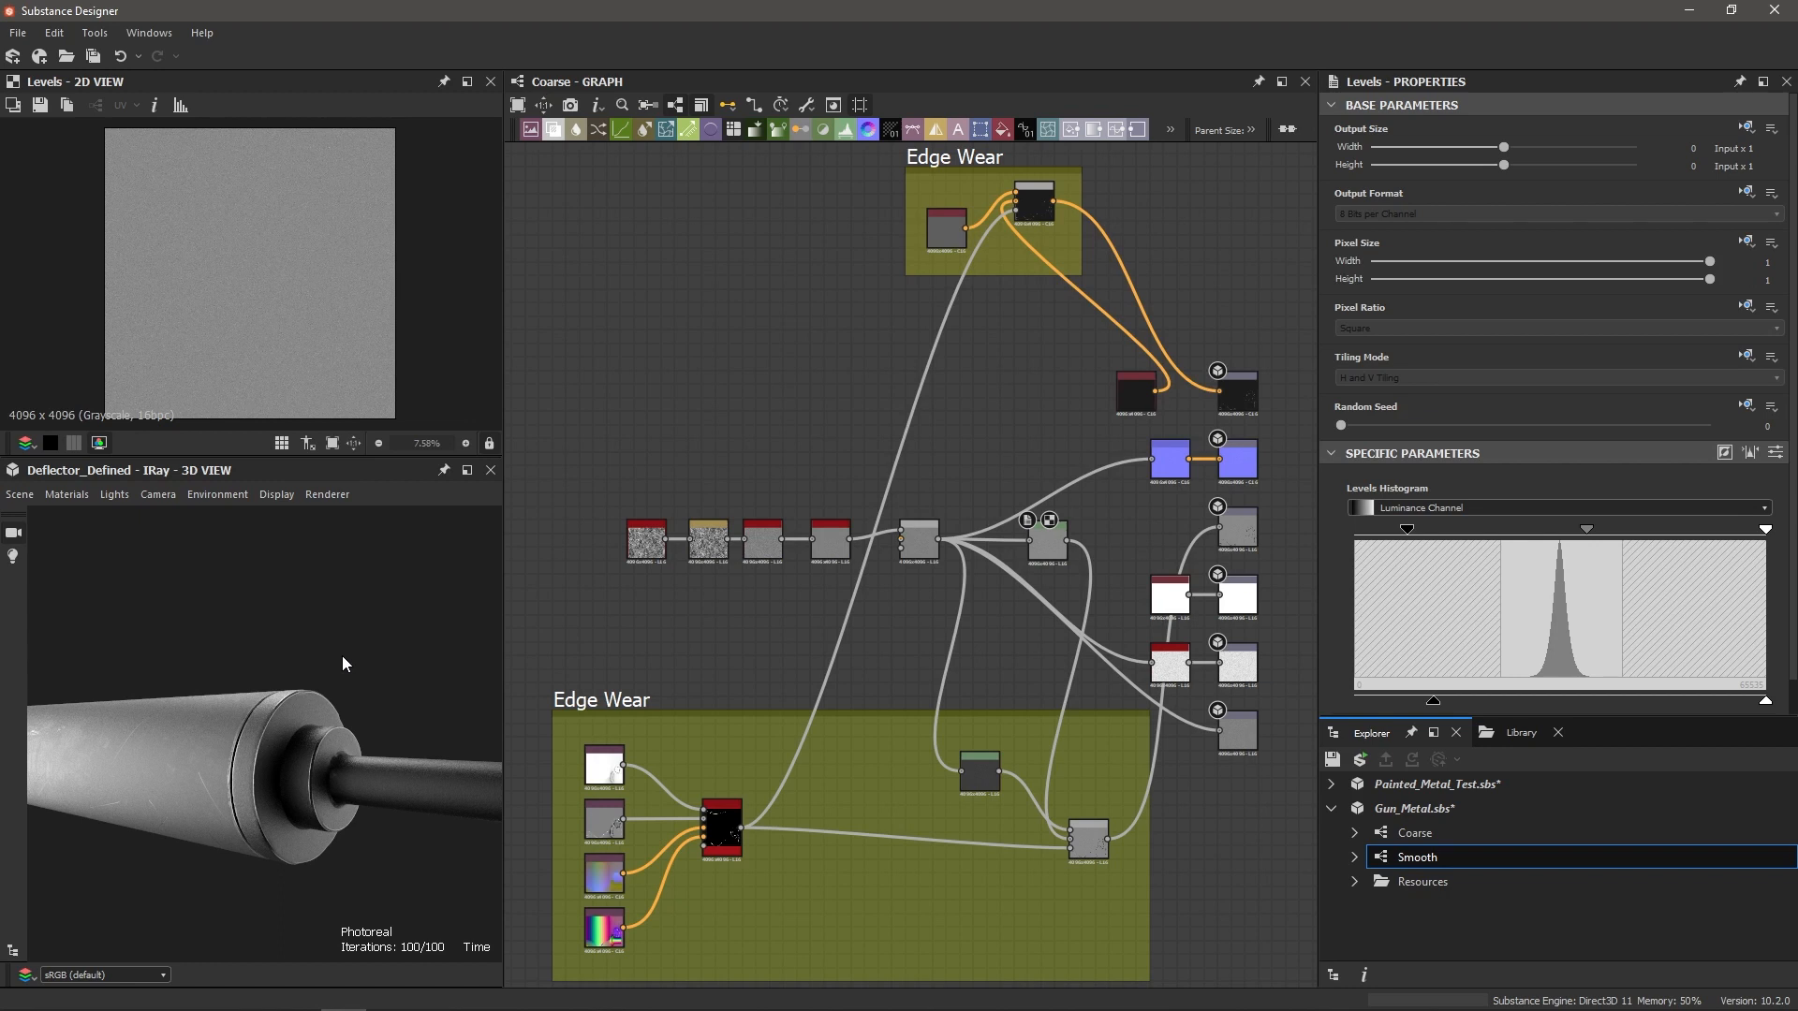
scroll(302, 745, "up", 3)
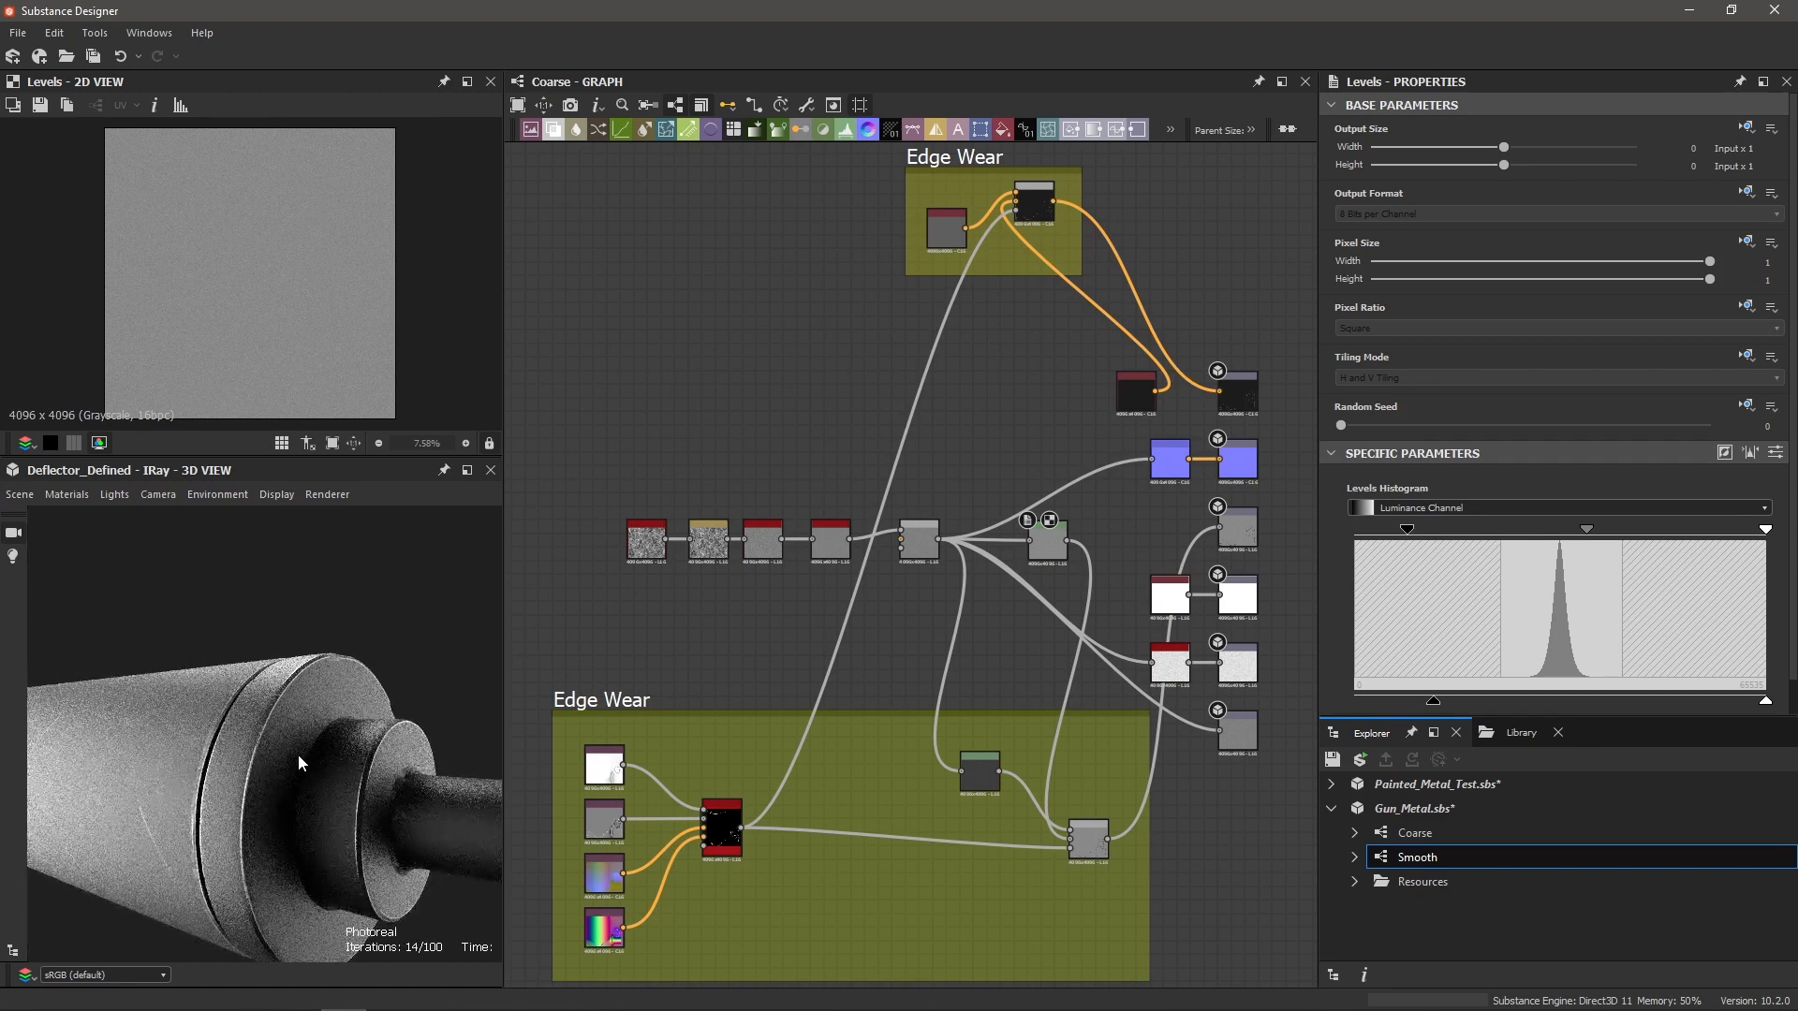
left_click_drag(298, 755, 297, 734)
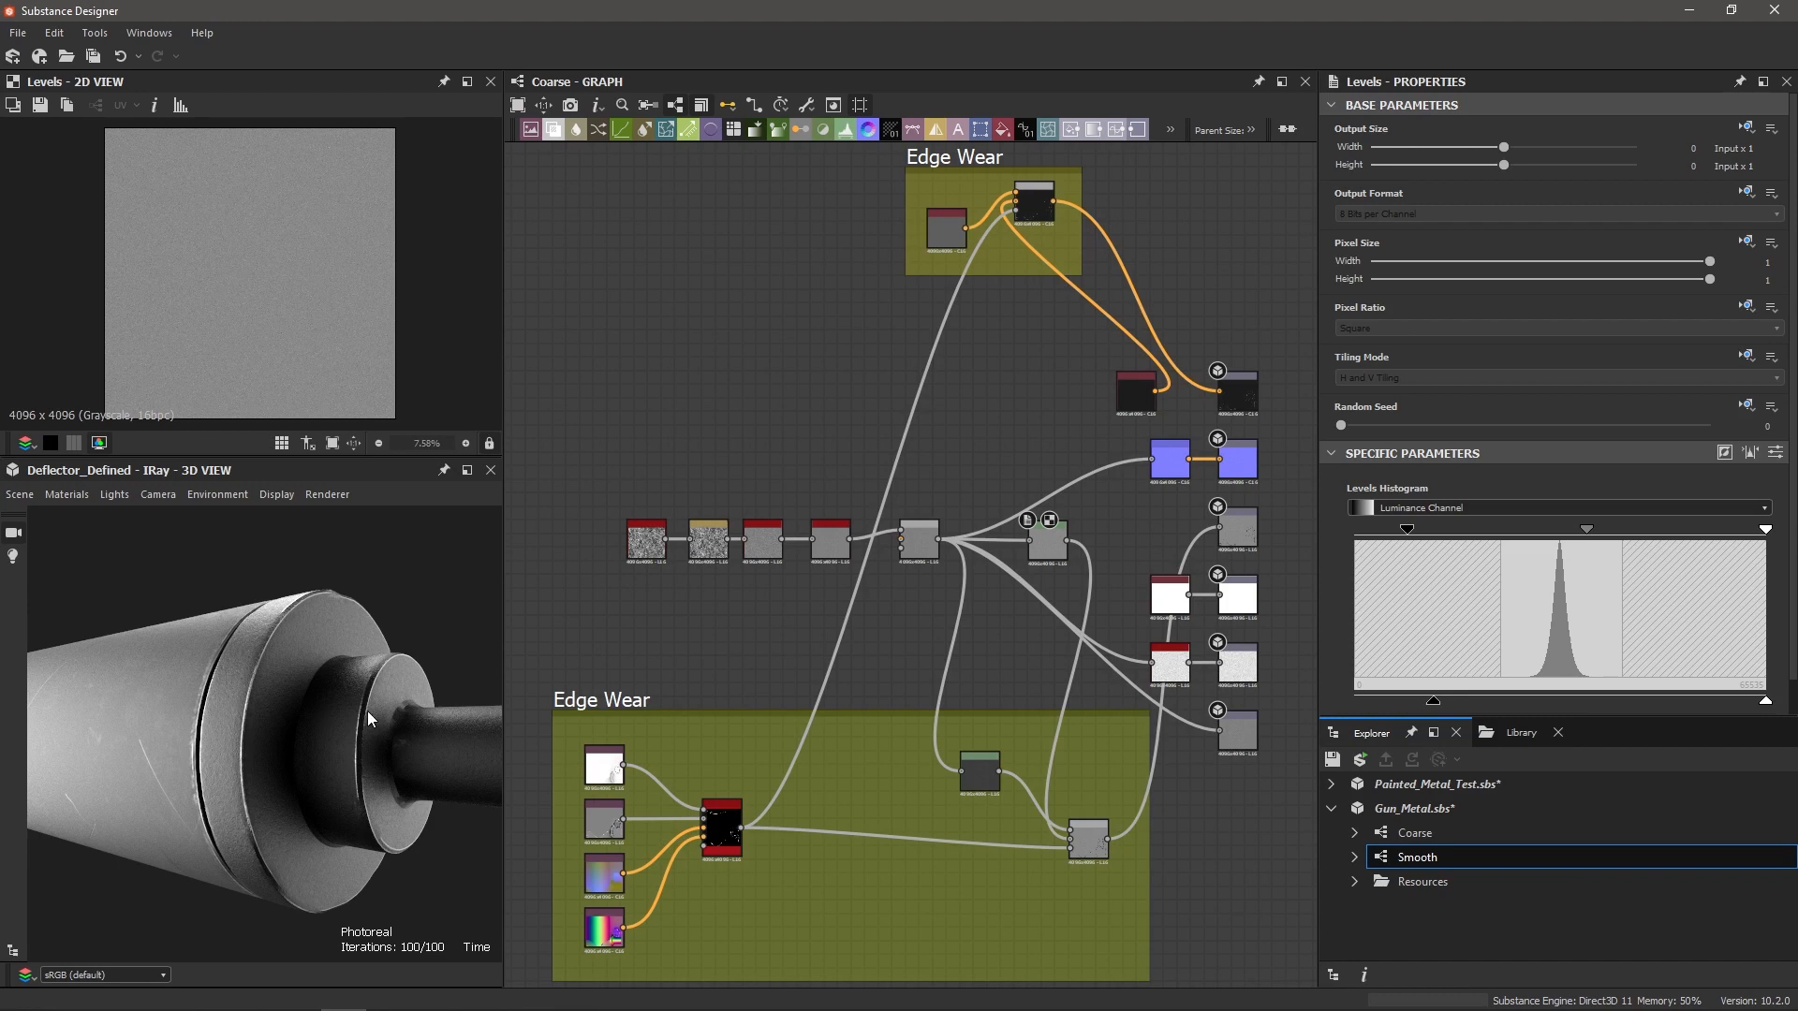
left_click_drag(367, 711, 258, 737)
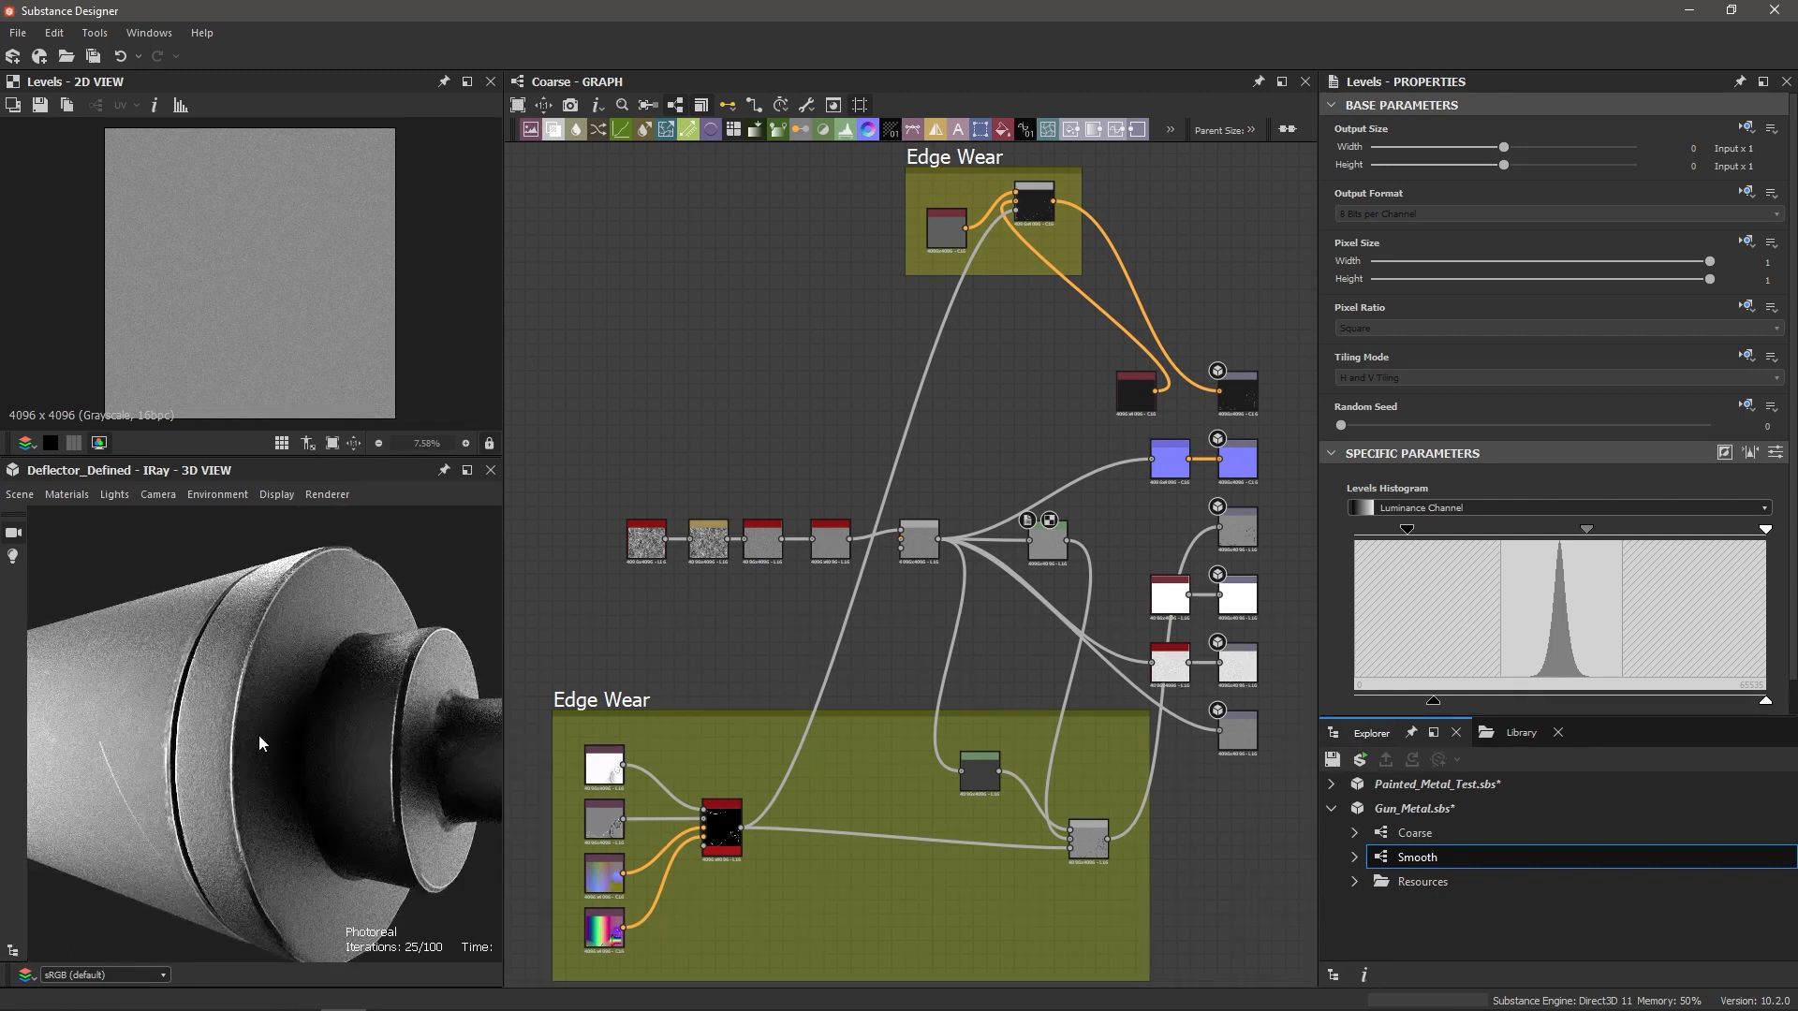
Step: Create a new PBR (Metallic/Roughness) substance graph named Painted_Metail_Tutorial at 4096 x 4096 px and 16 bits per channel
left_click(16, 34)
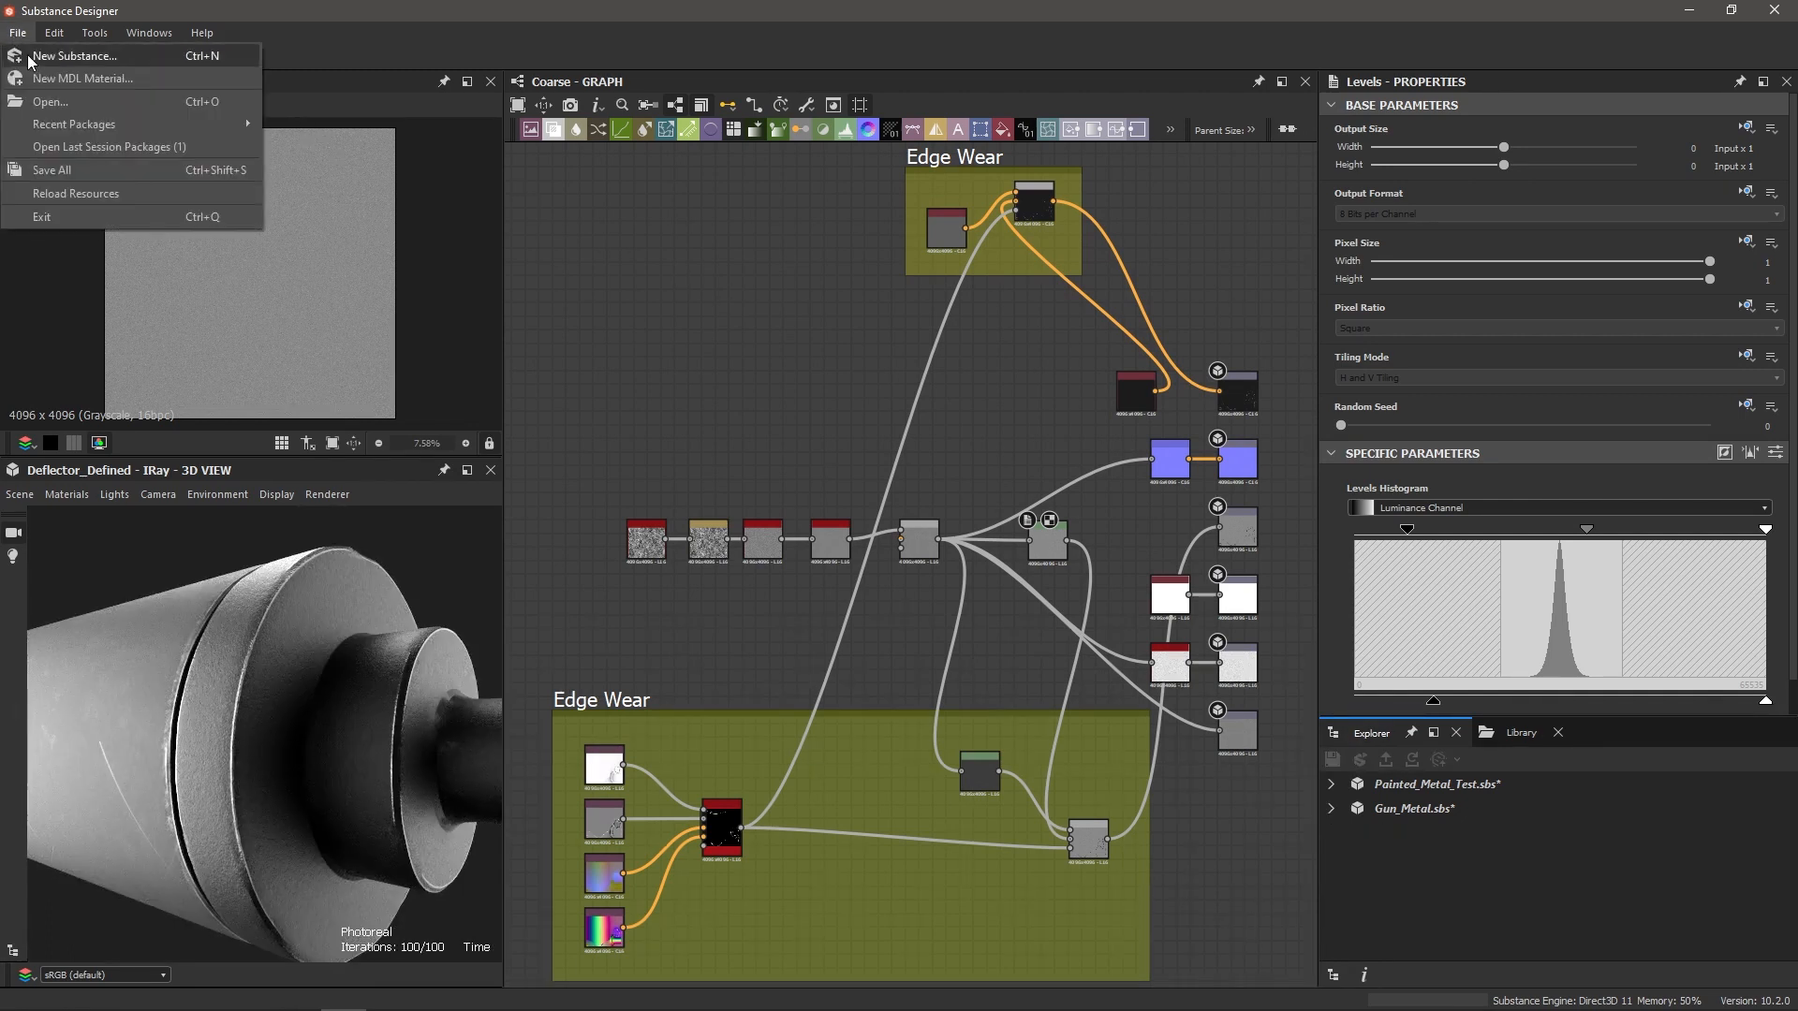
left_click(37, 57)
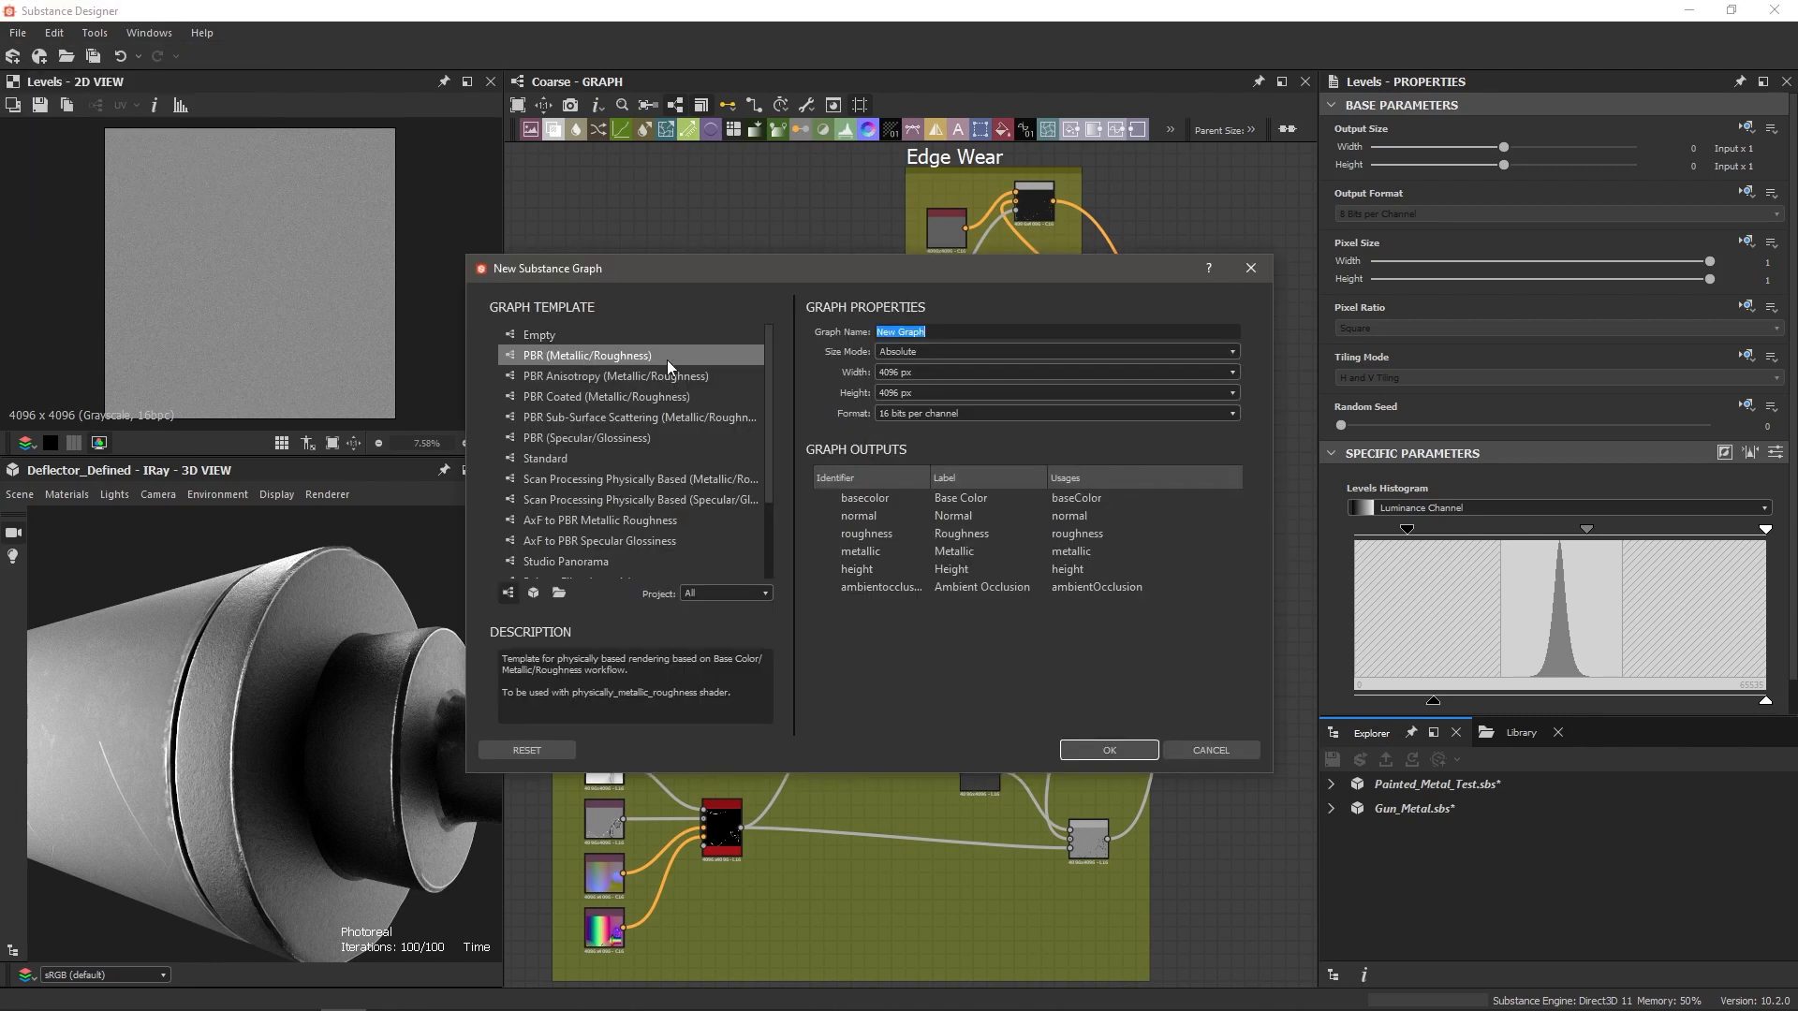
left_click(938, 332)
left_click_drag(911, 330, 822, 330)
type("Painted Metal")
type(" Tutorial")
double_click(895, 373)
double_click(895, 393)
double_click(917, 416)
left_click(1100, 749)
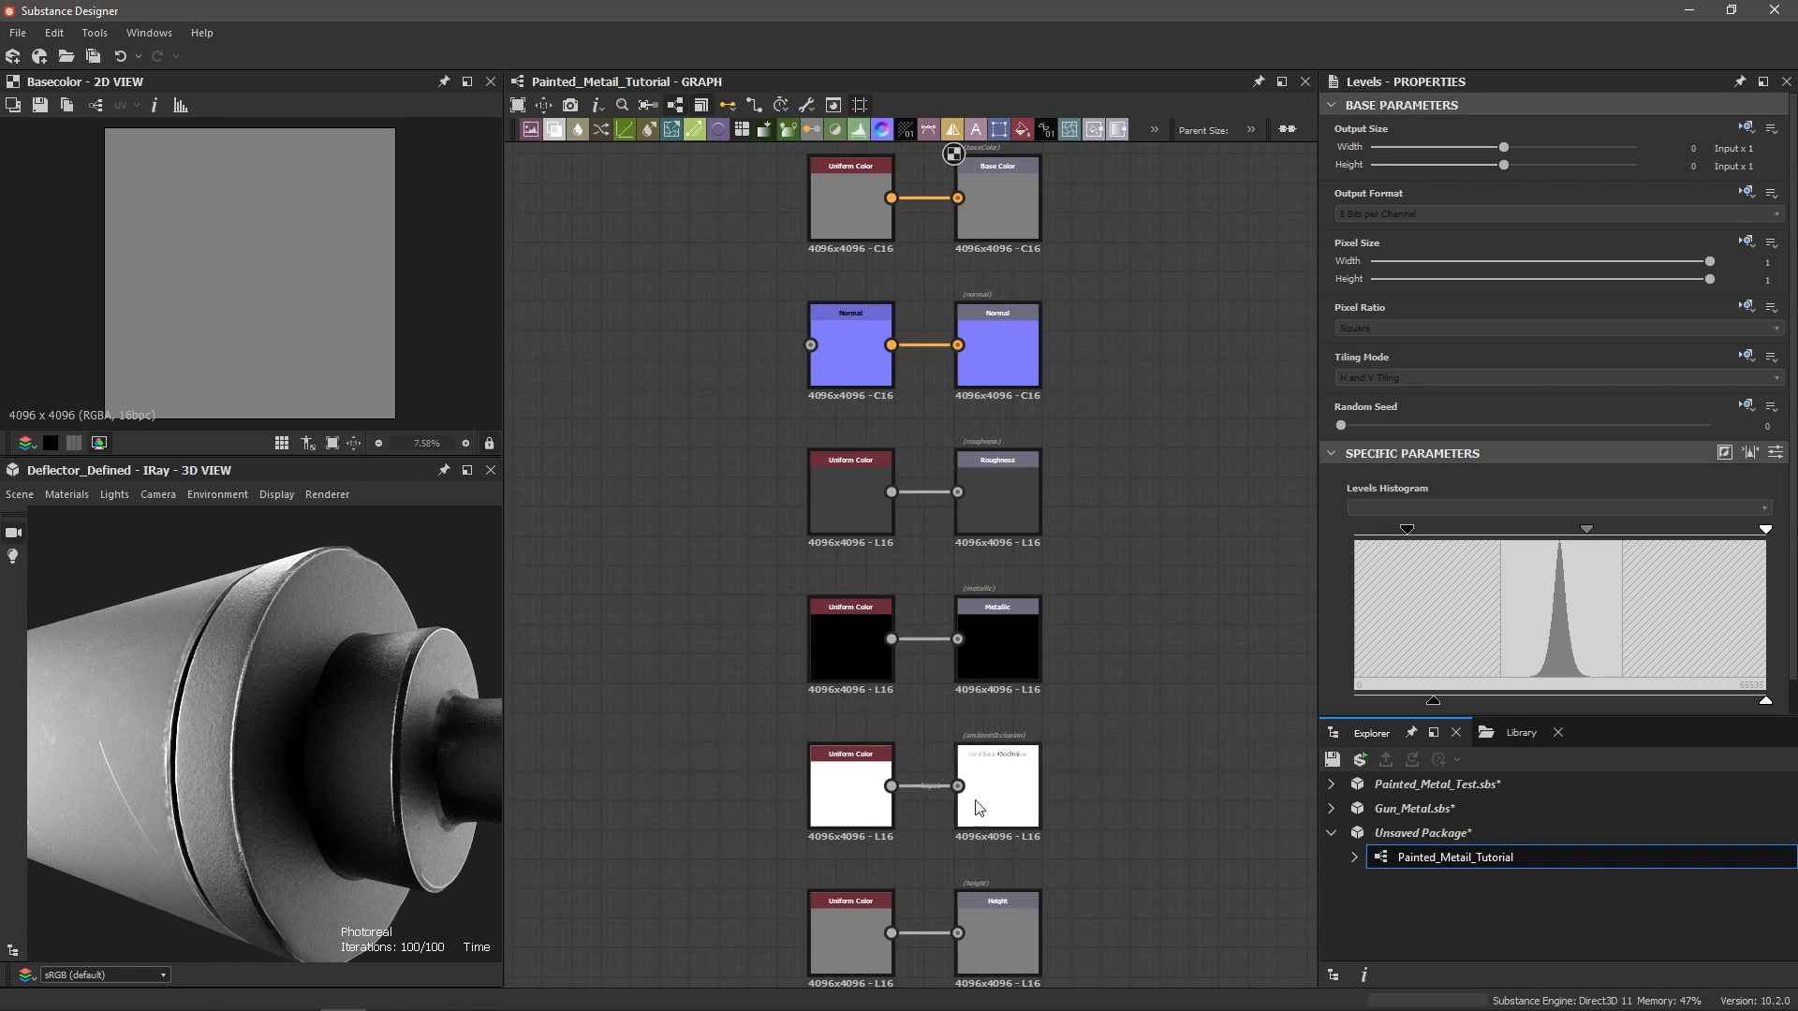
Step: Enlarge the 3D view in height and width, and load the Rounded Cube as its preview mesh
left_click_drag(318, 470, 339, 631)
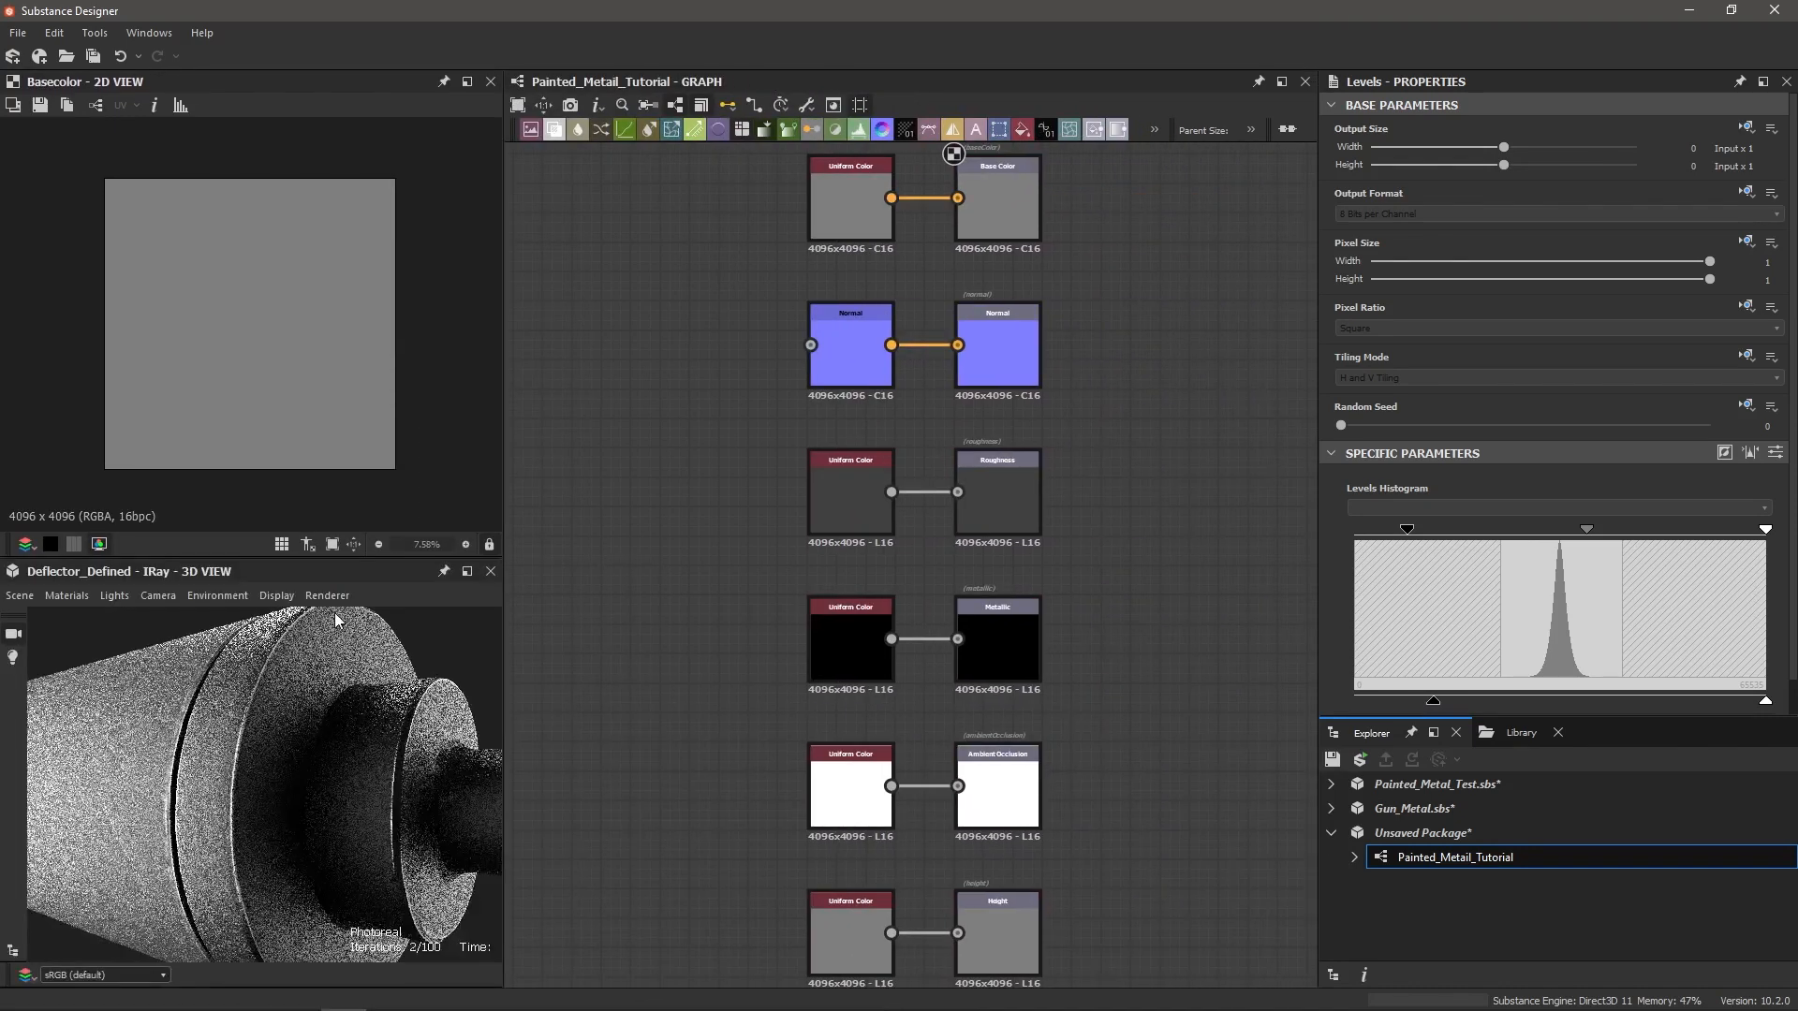
left_click_drag(279, 557, 281, 439)
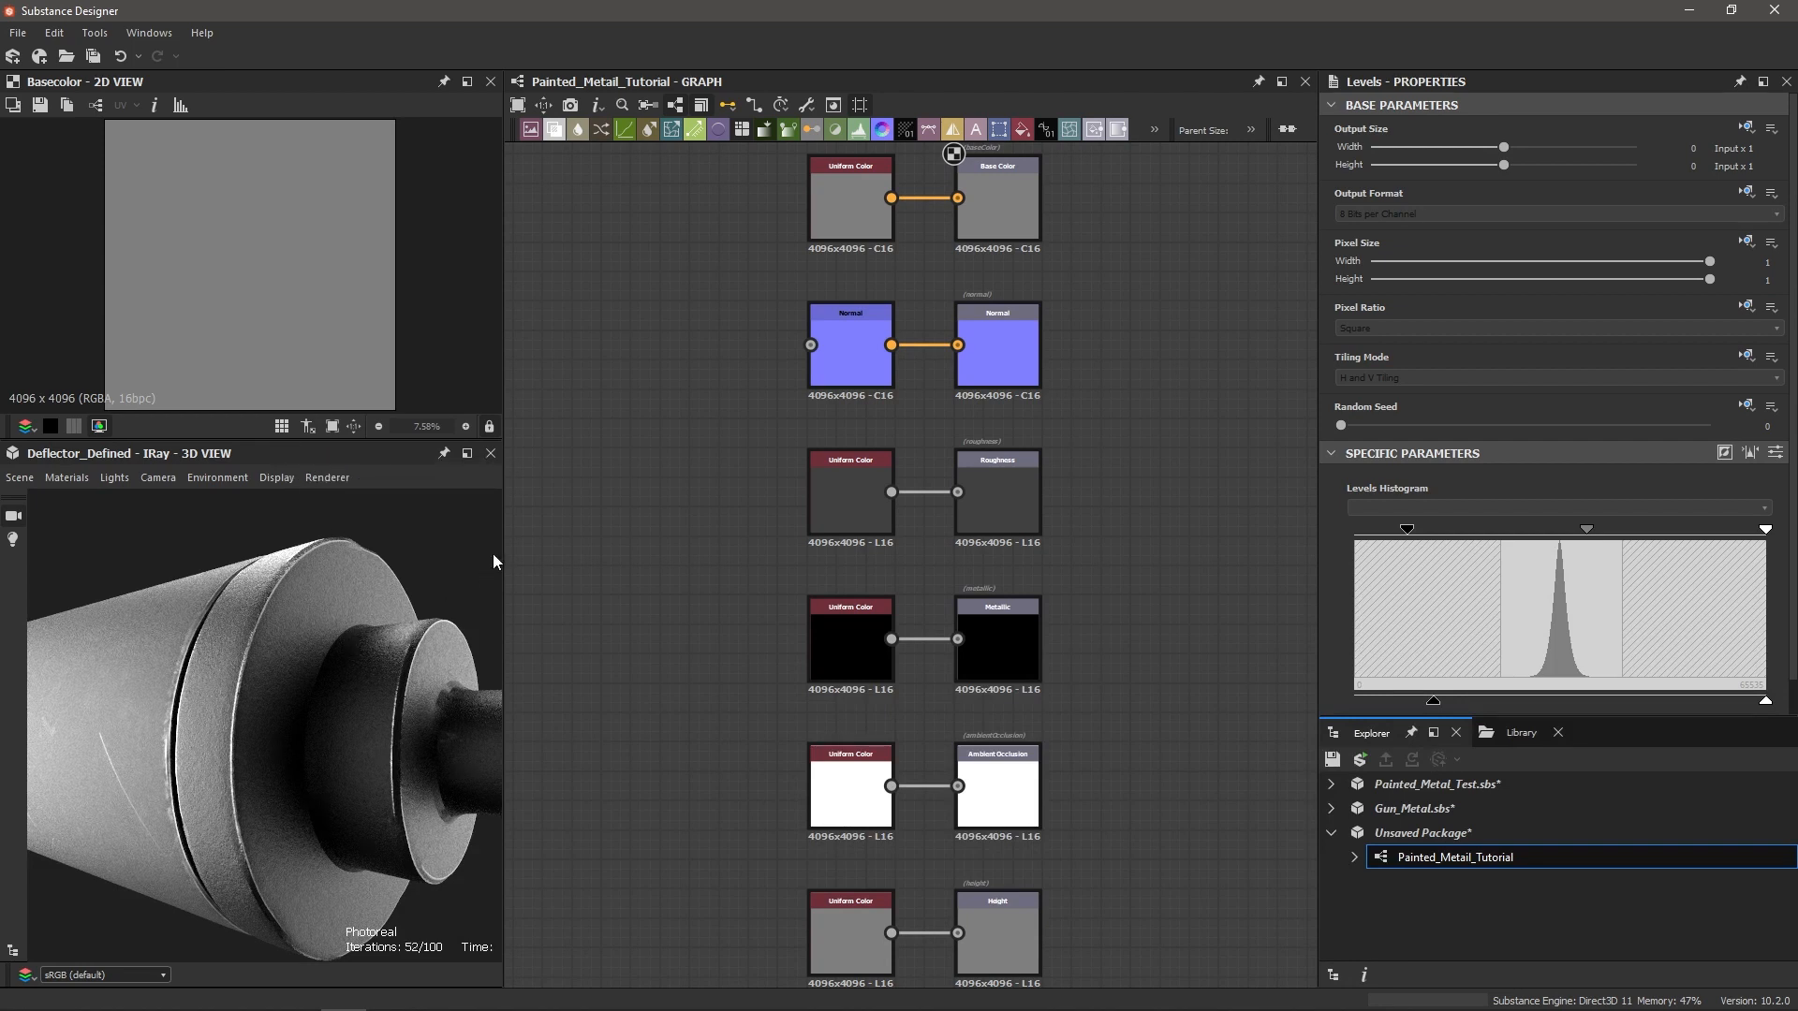
left_click_drag(502, 524, 568, 525)
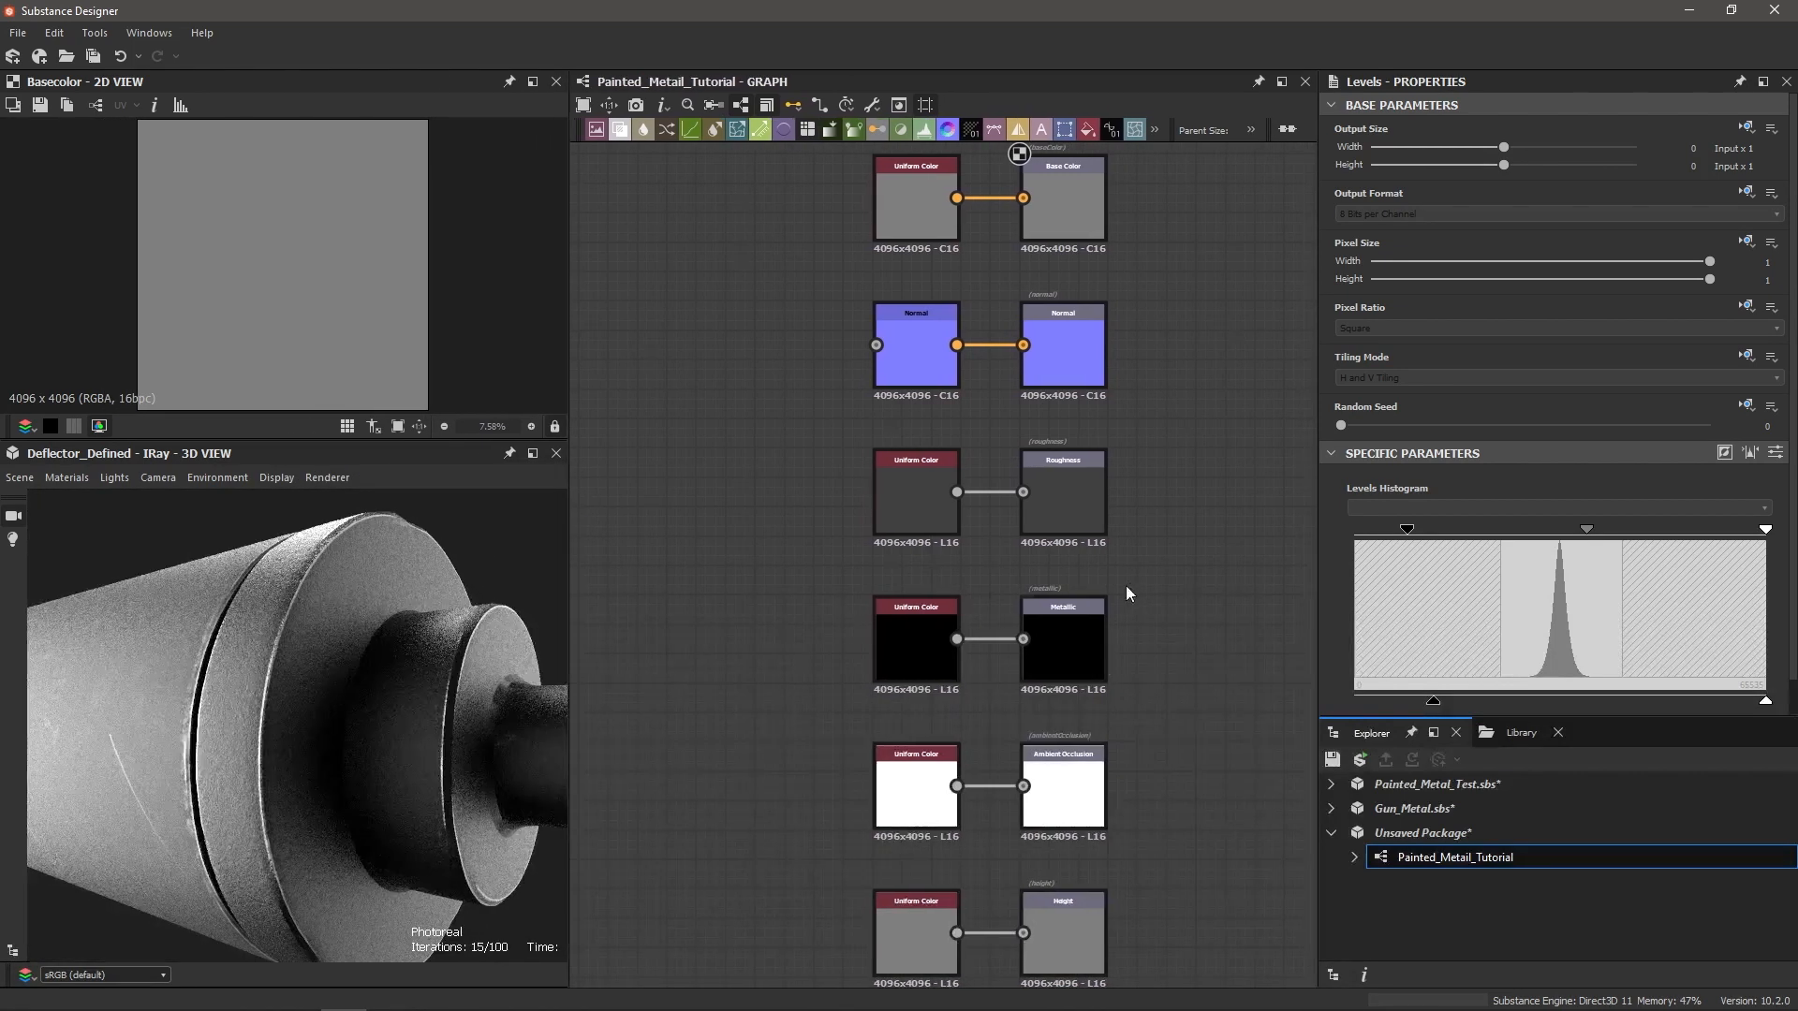
scroll(1129, 582, "down", 3)
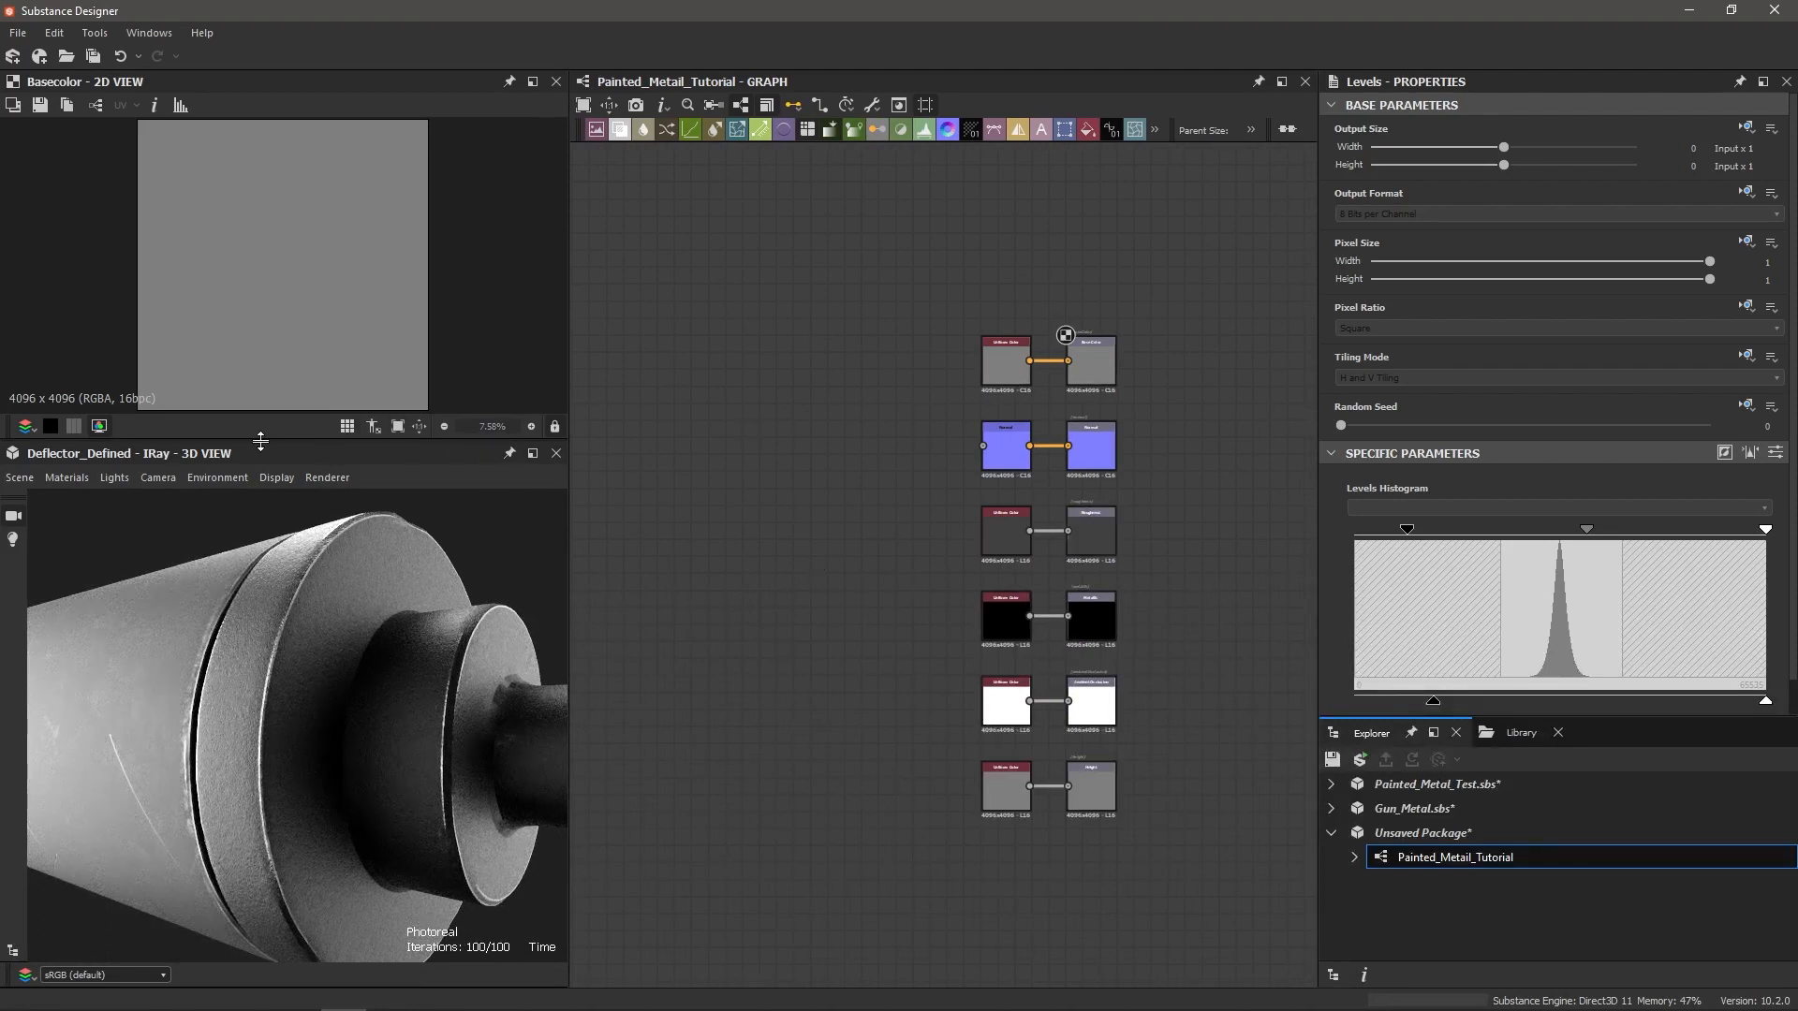
left_click(20, 477)
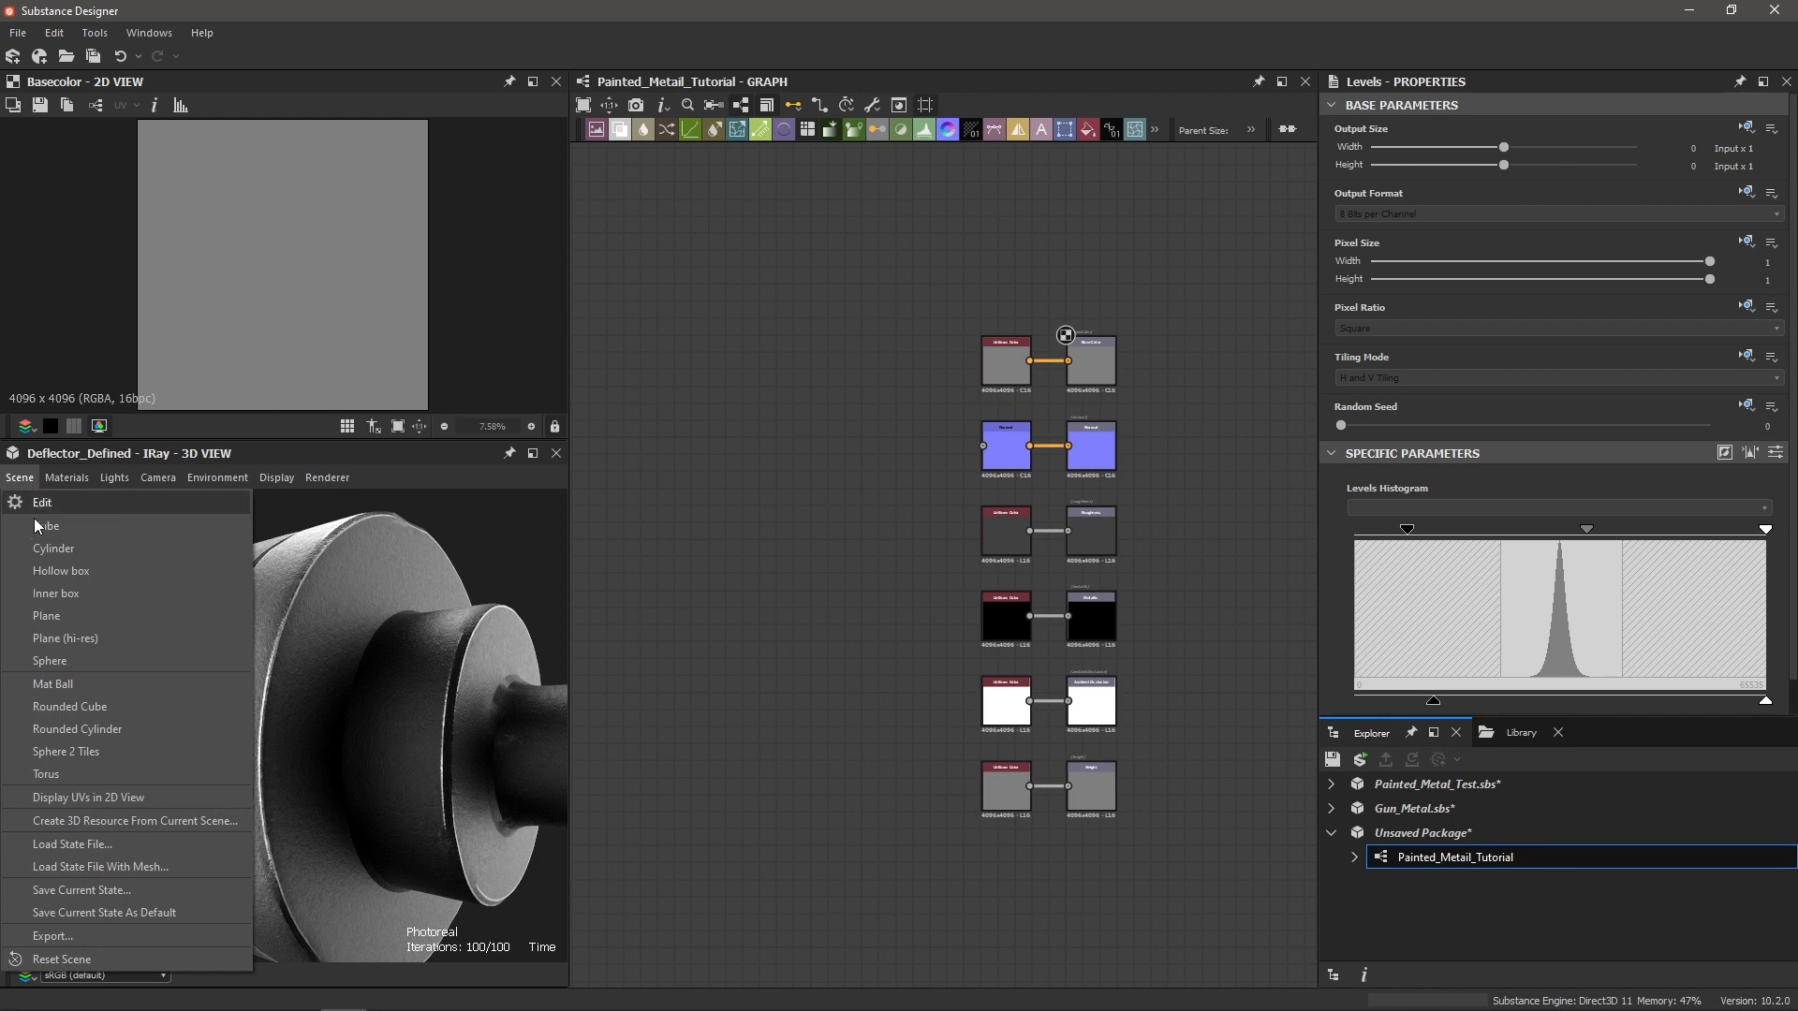
left_click(88, 709)
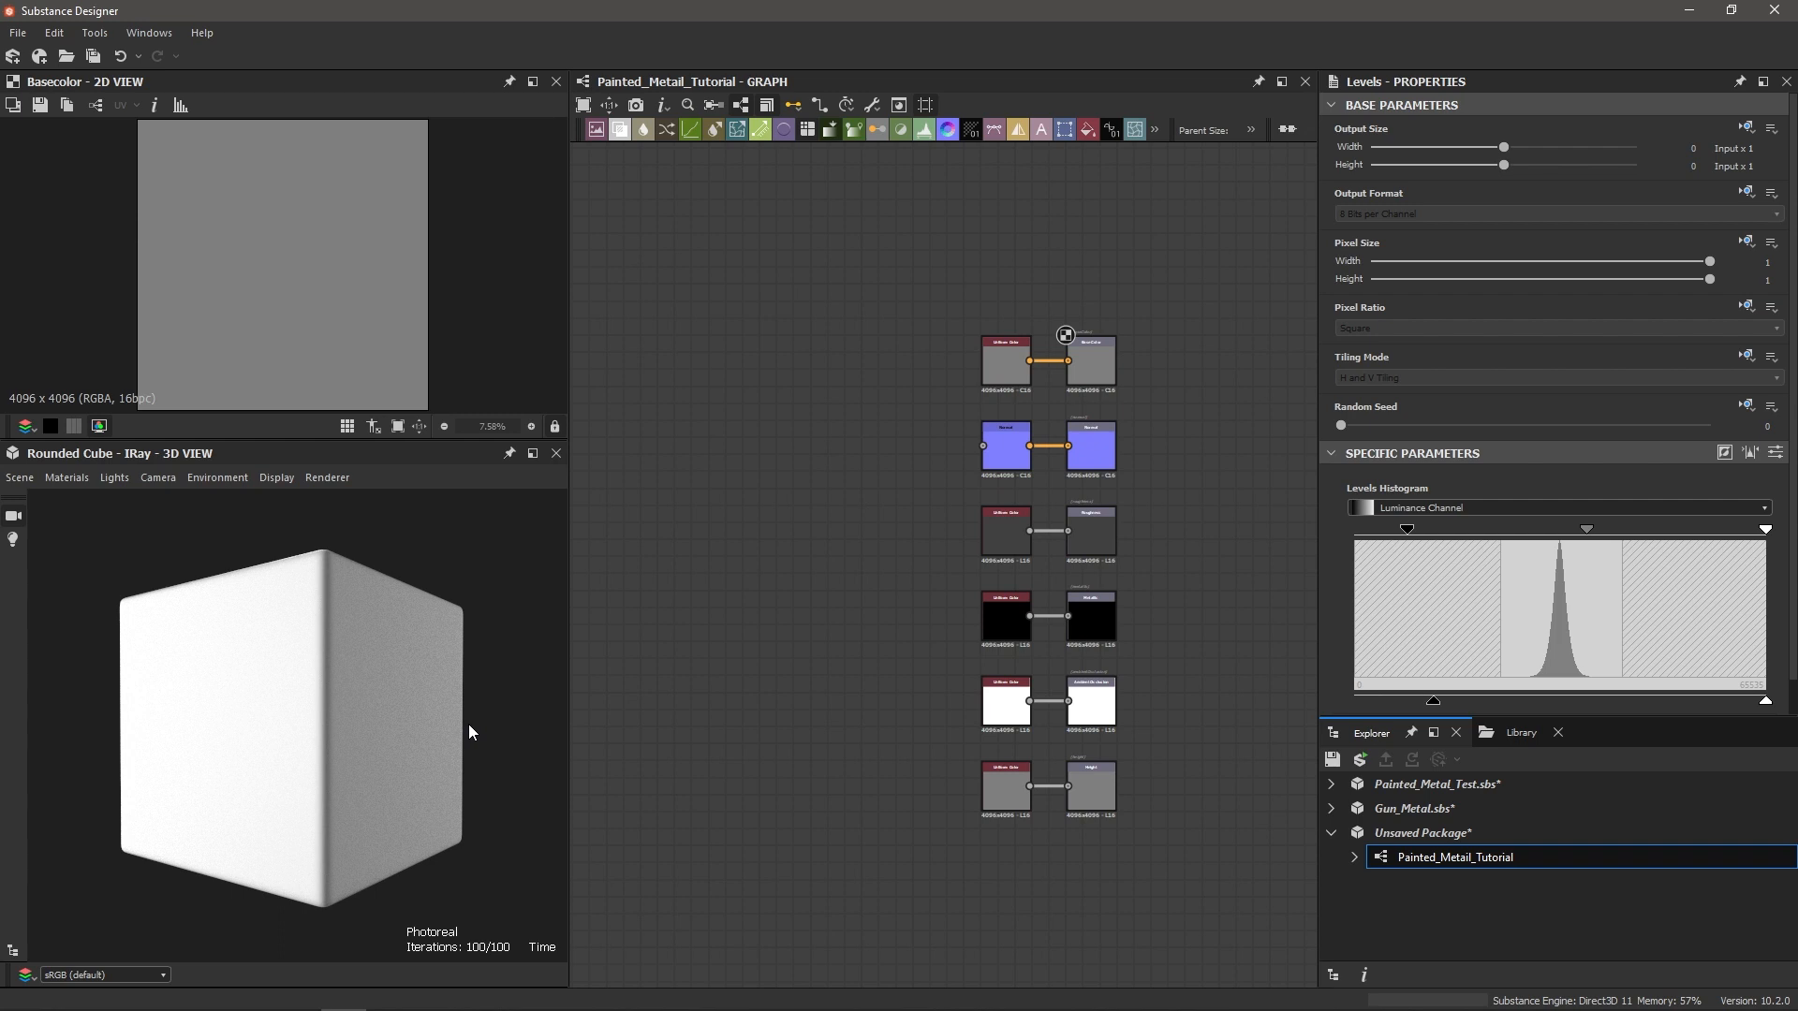
Step: Preview the rounded cube with the OpenGL renderer from several angles, and return to the IRay renderer
left_click(327, 478)
left_click(385, 527)
mouse_move(331, 634)
left_mouse_down()
mouse_move(296, 661)
mouse_move(323, 661)
mouse_move(301, 648)
mouse_move(304, 676)
mouse_move(324, 661)
left_mouse_up()
scroll(341, 661, "up", 2)
scroll(340, 661, "down", 2)
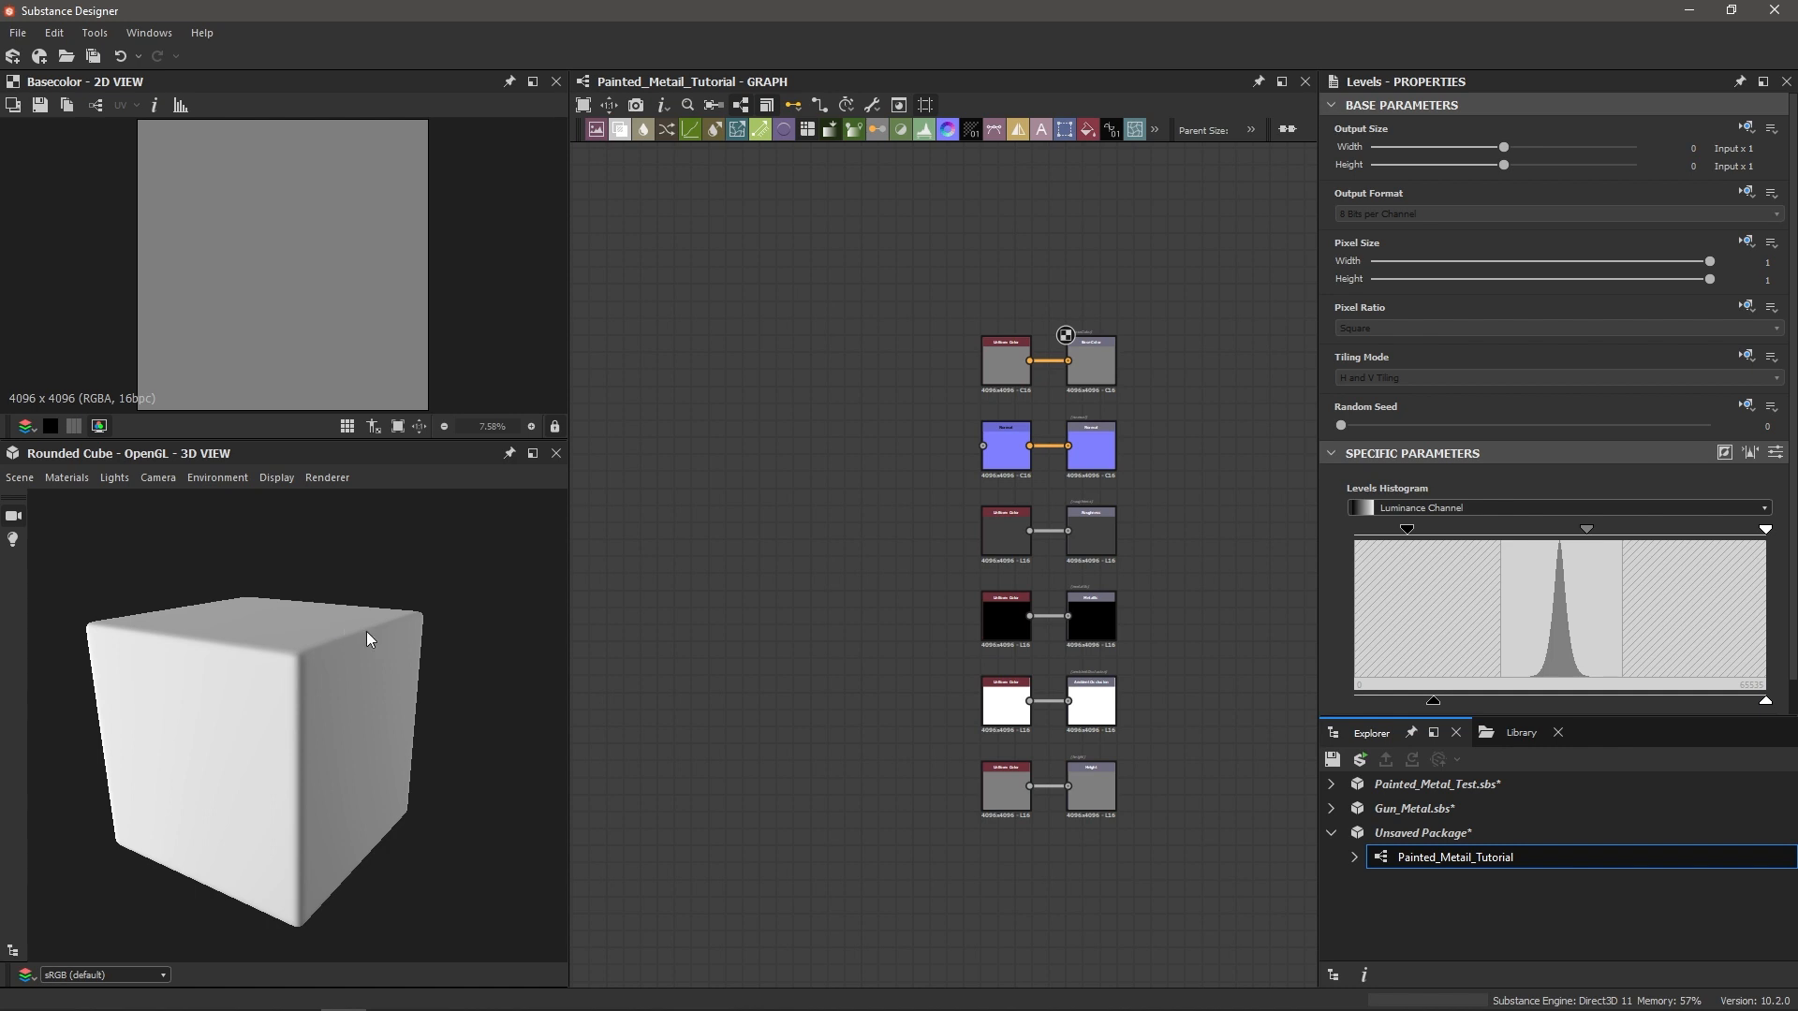
left_click_drag(350, 682, 306, 628)
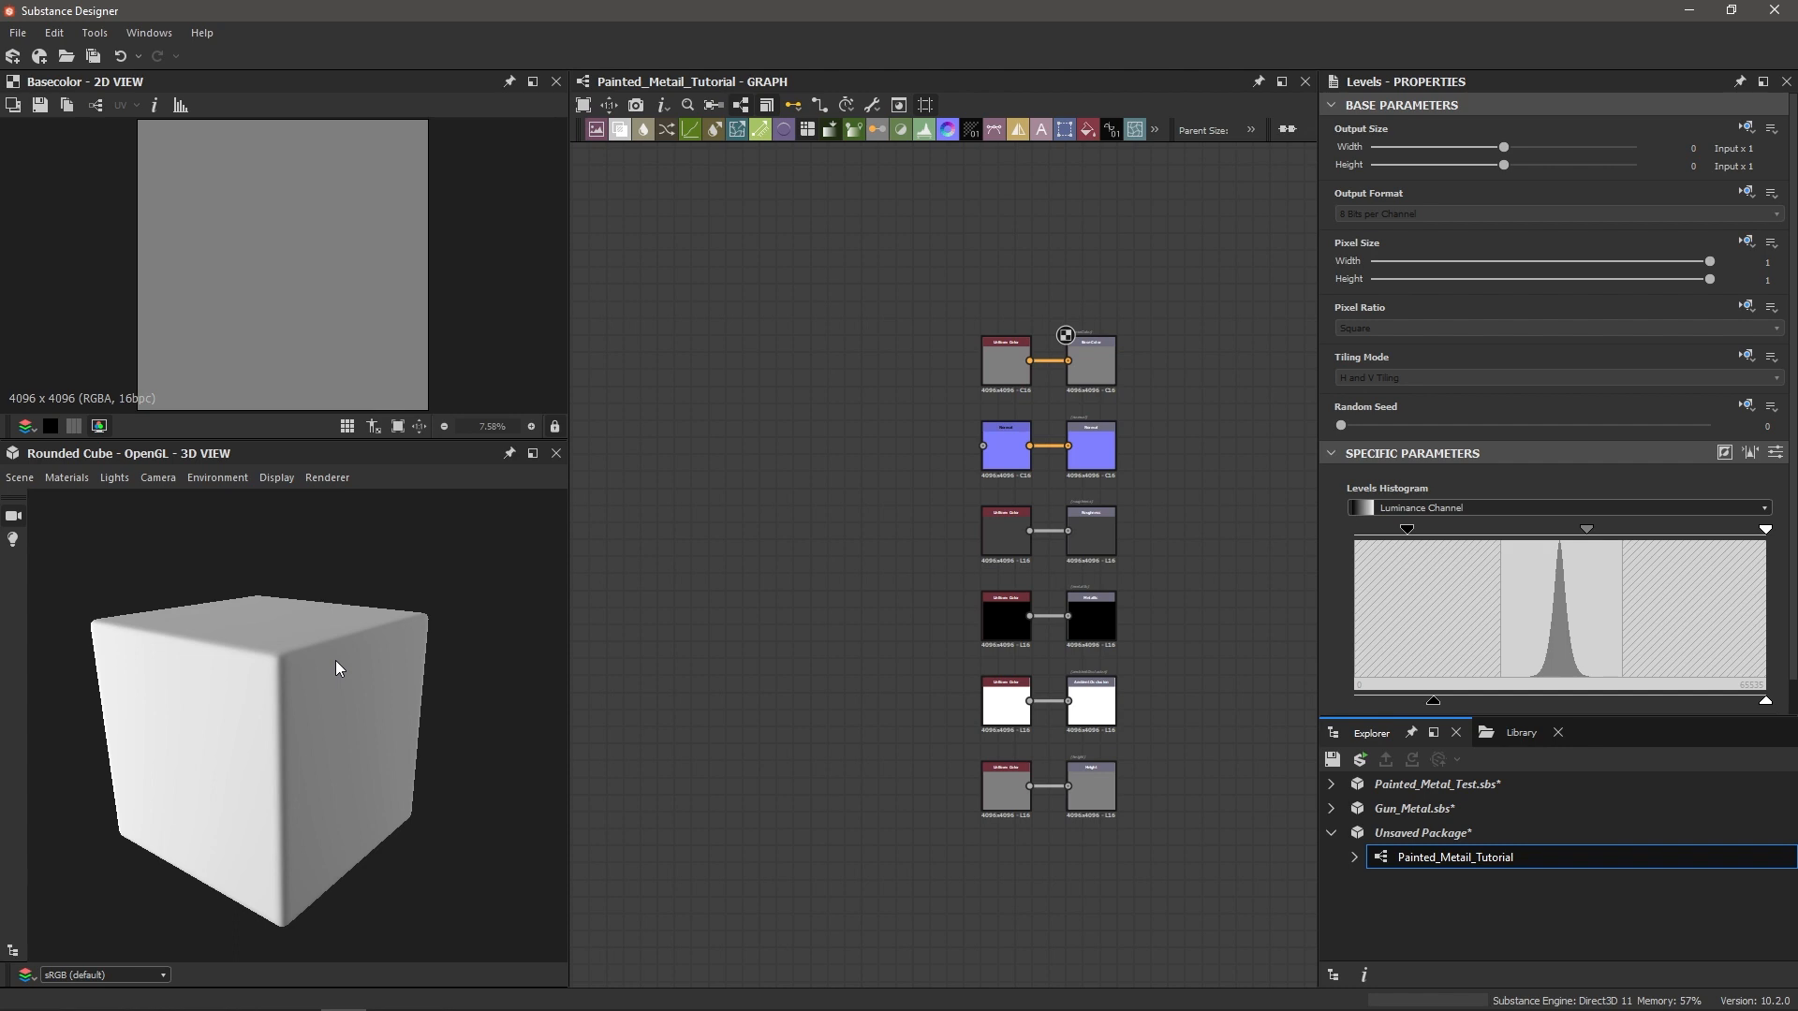
left_click(323, 476)
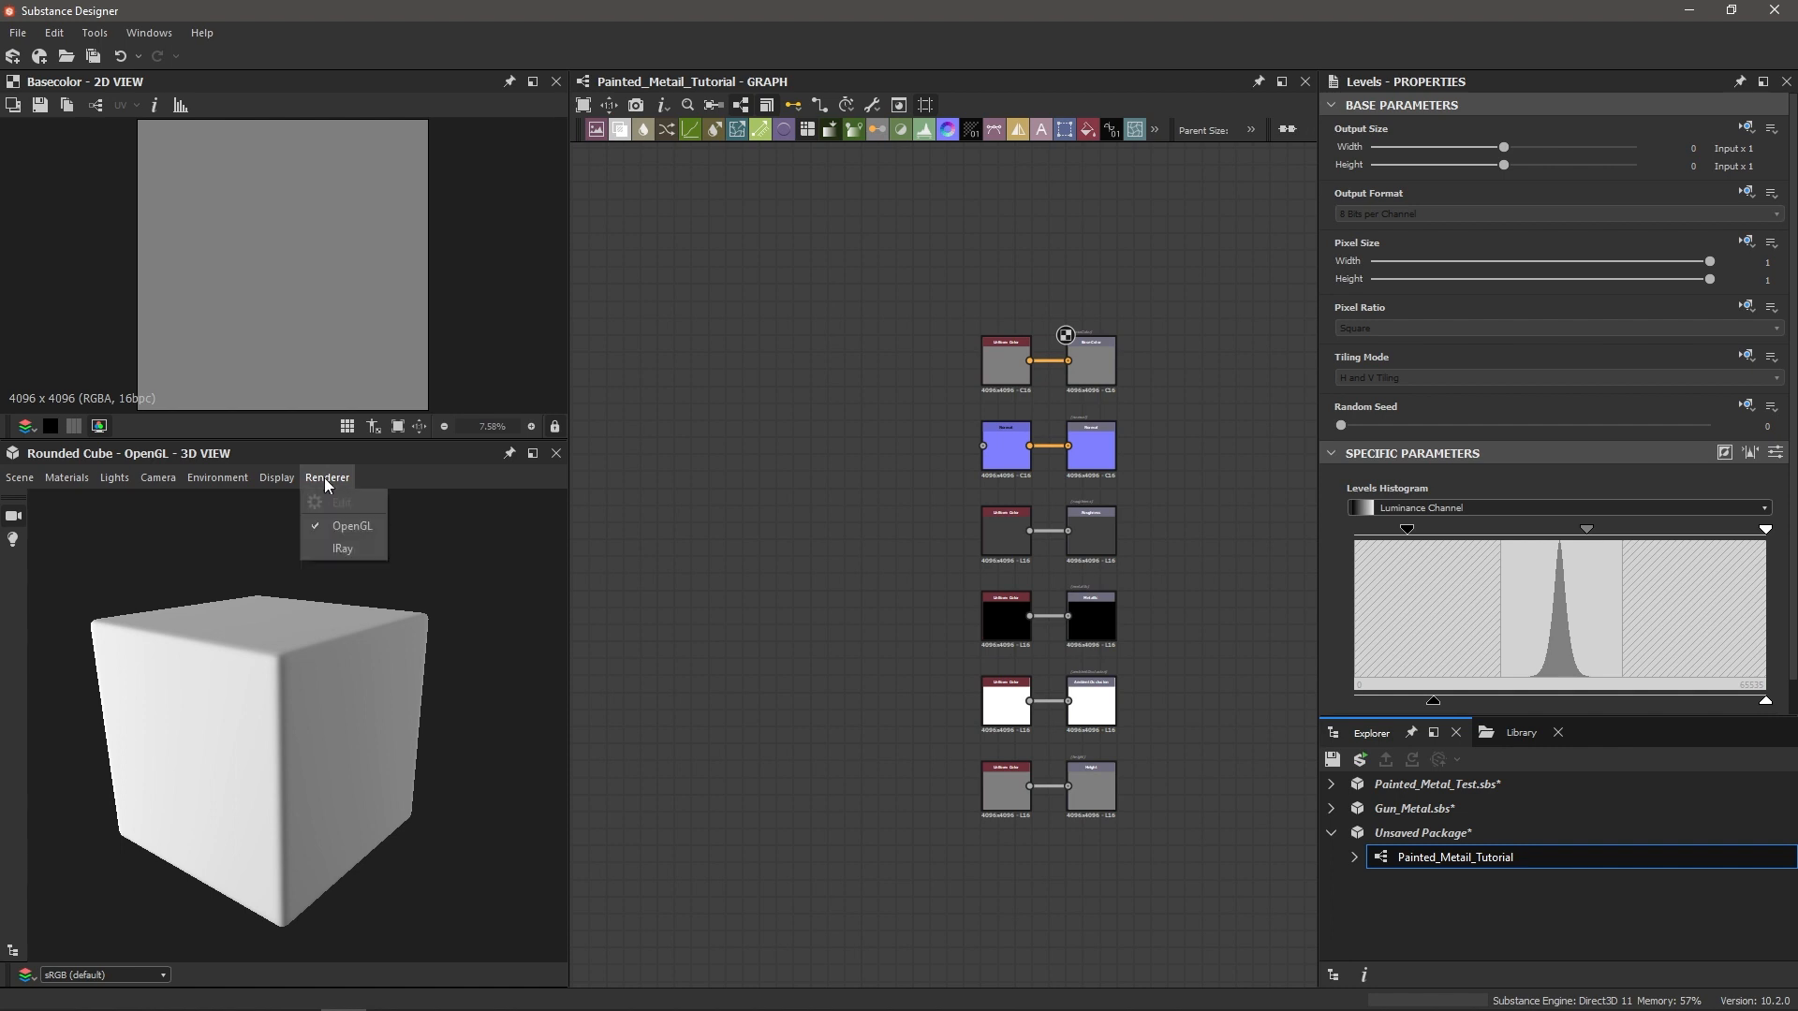
left_click(339, 552)
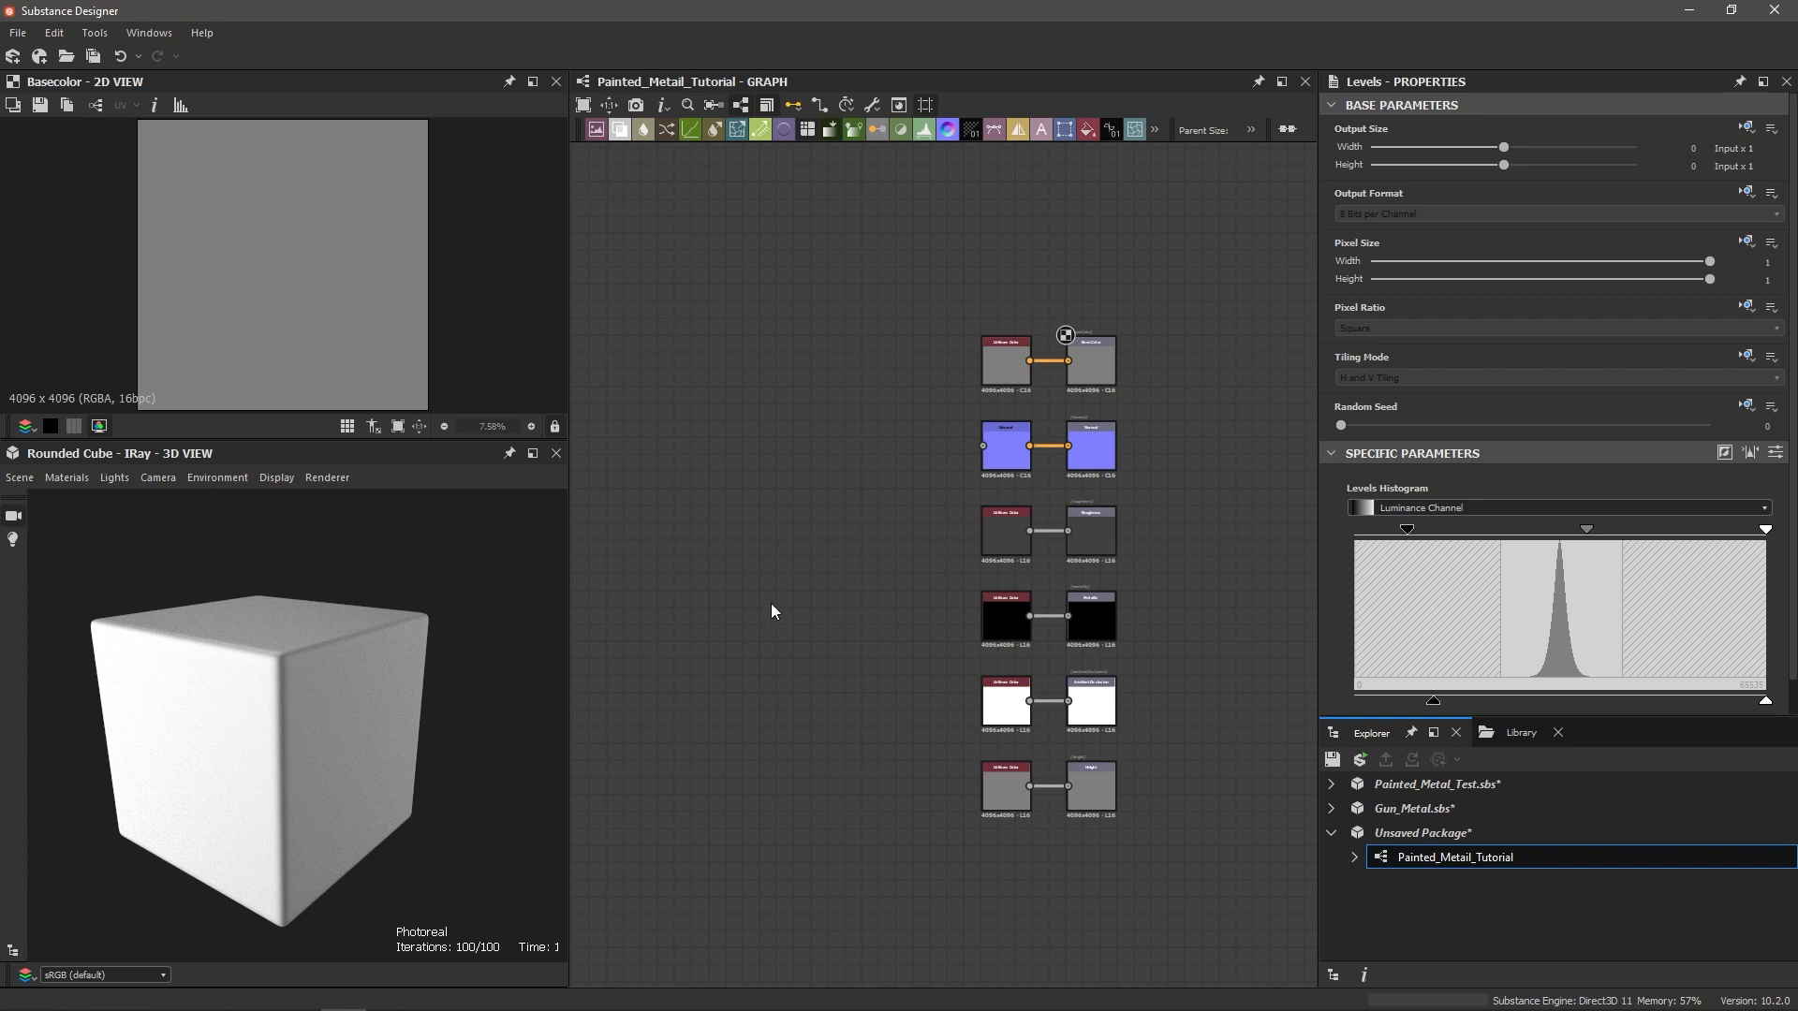
Step: Show the new graph's outputs on the rounded cube in the 3D view
right_click(745, 576)
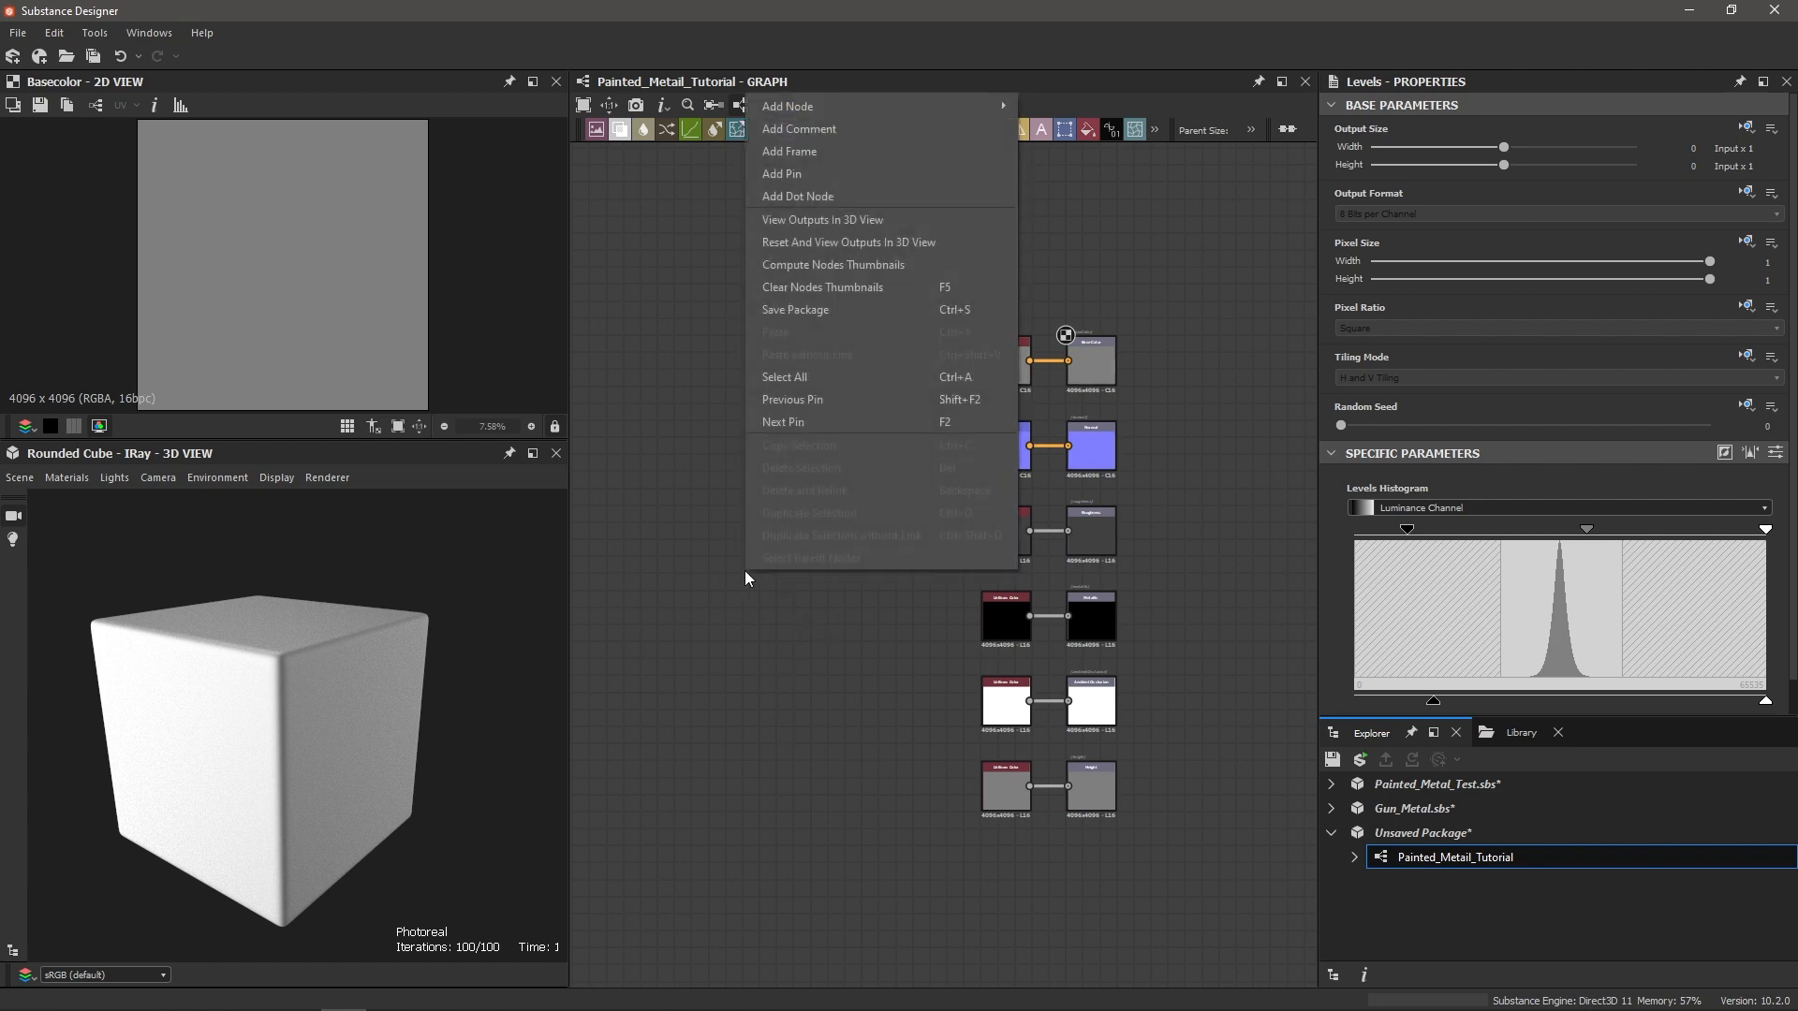
left_click(869, 218)
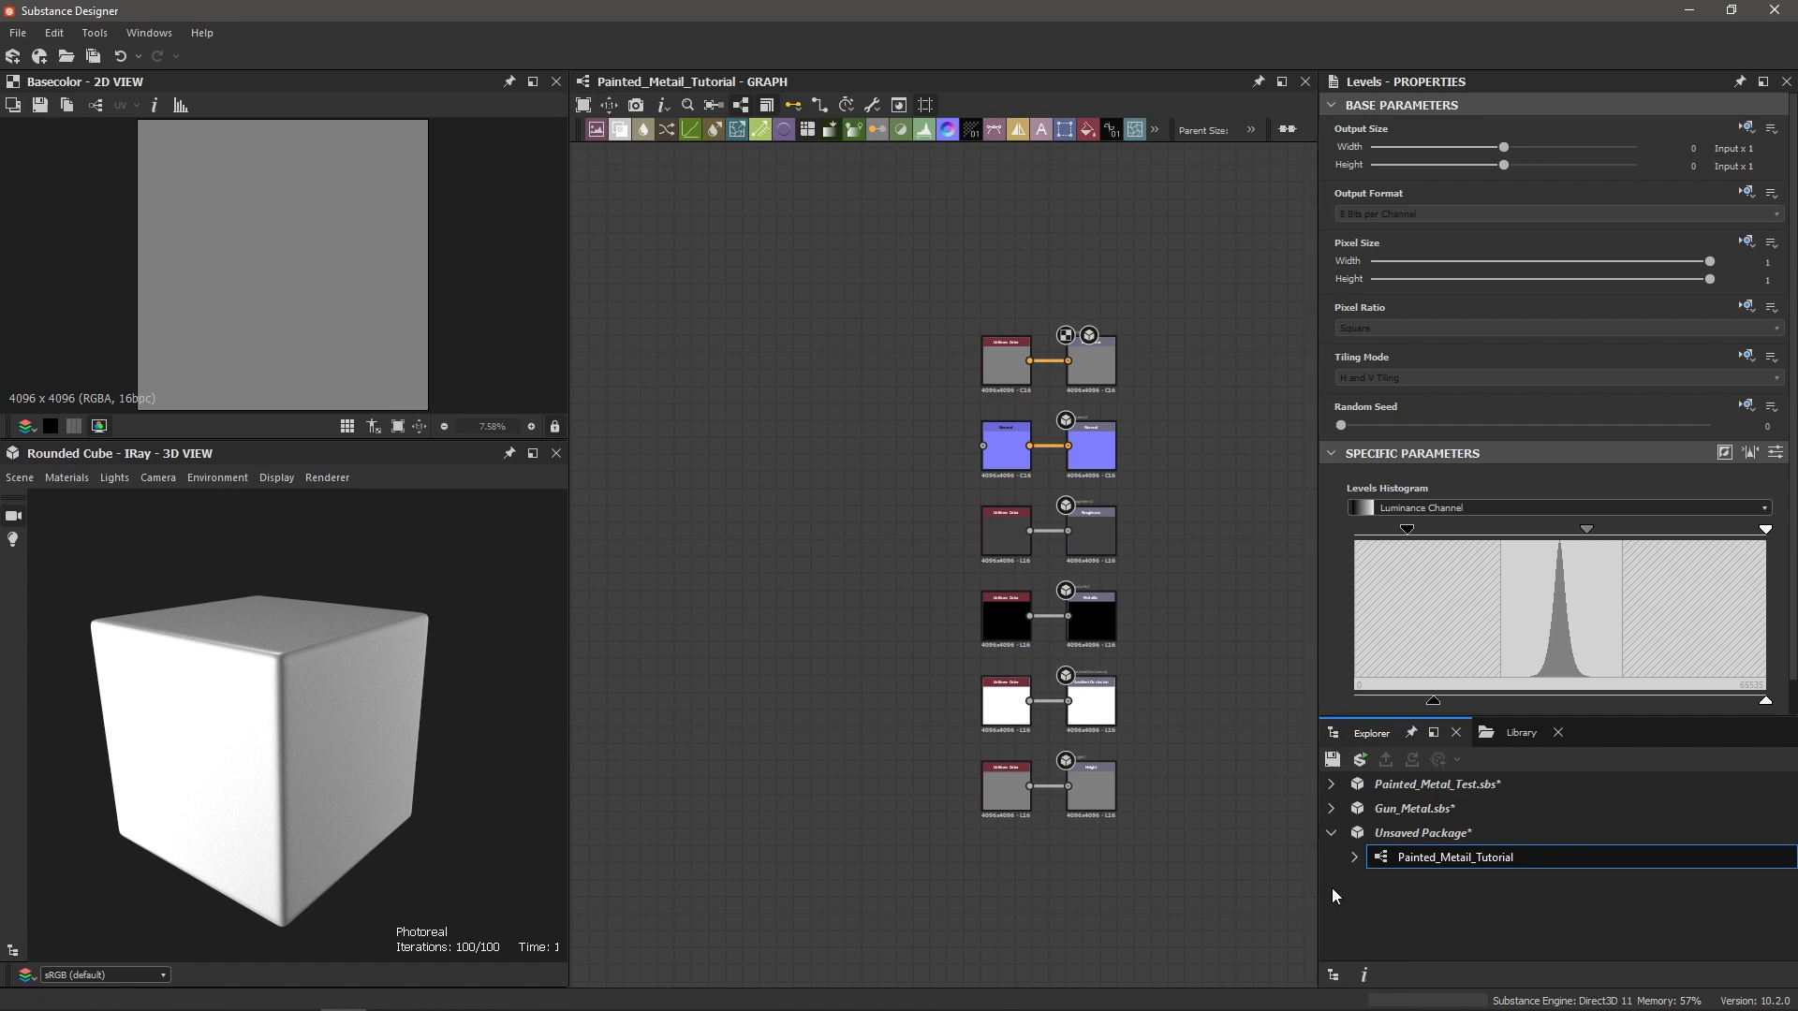
Step: Enlarge the library area and apply the panorama_map HDRI environment to the 3D view
left_click(1518, 735)
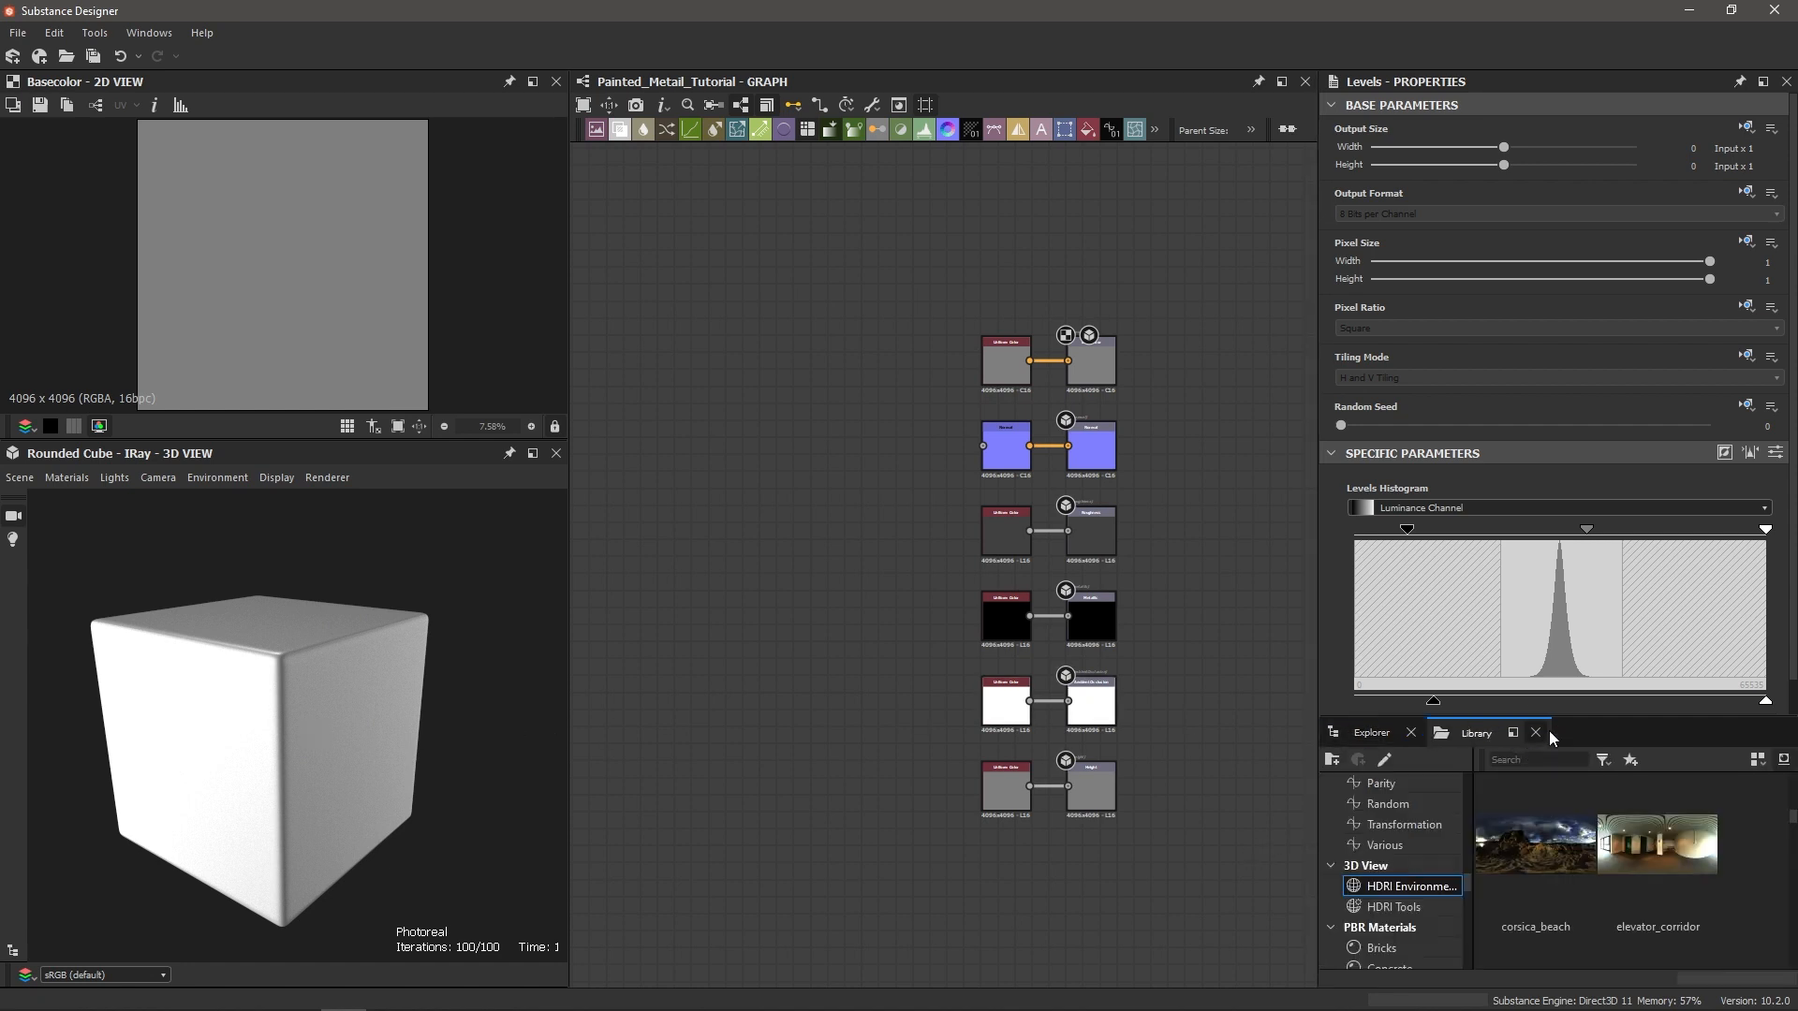
left_click_drag(1627, 716, 1626, 425)
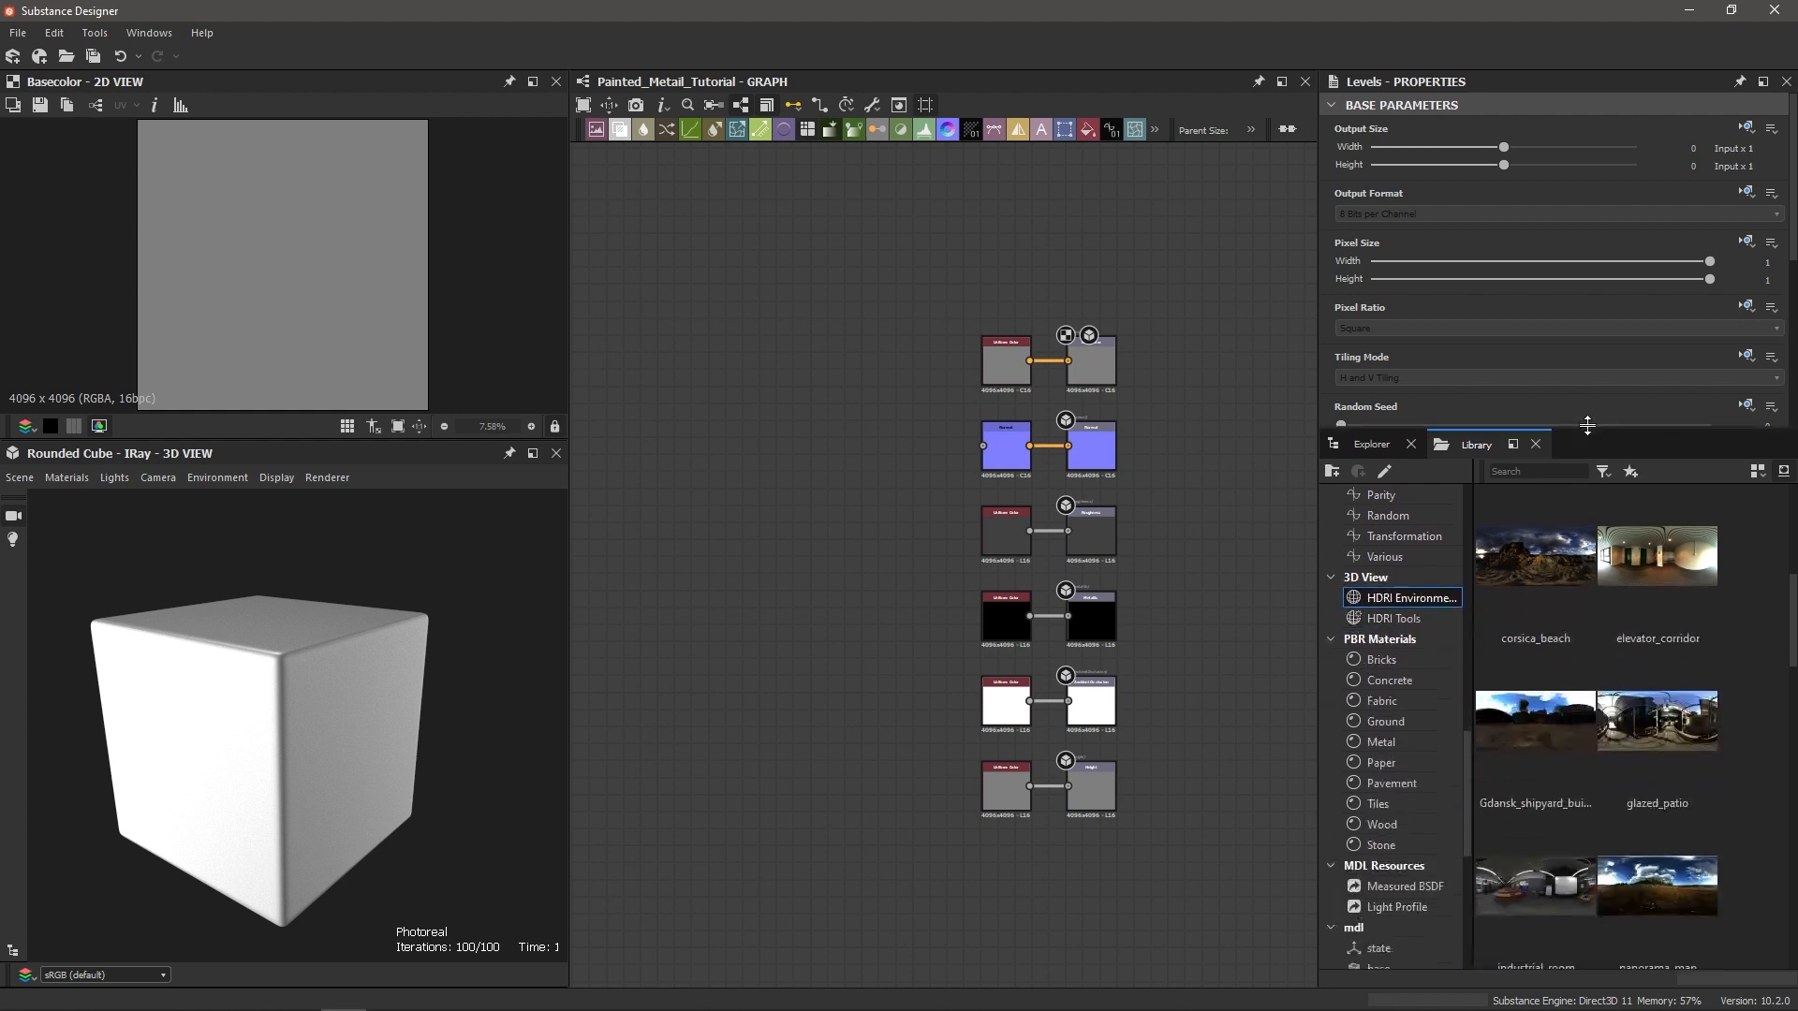
scroll(1464, 745, "up", 2)
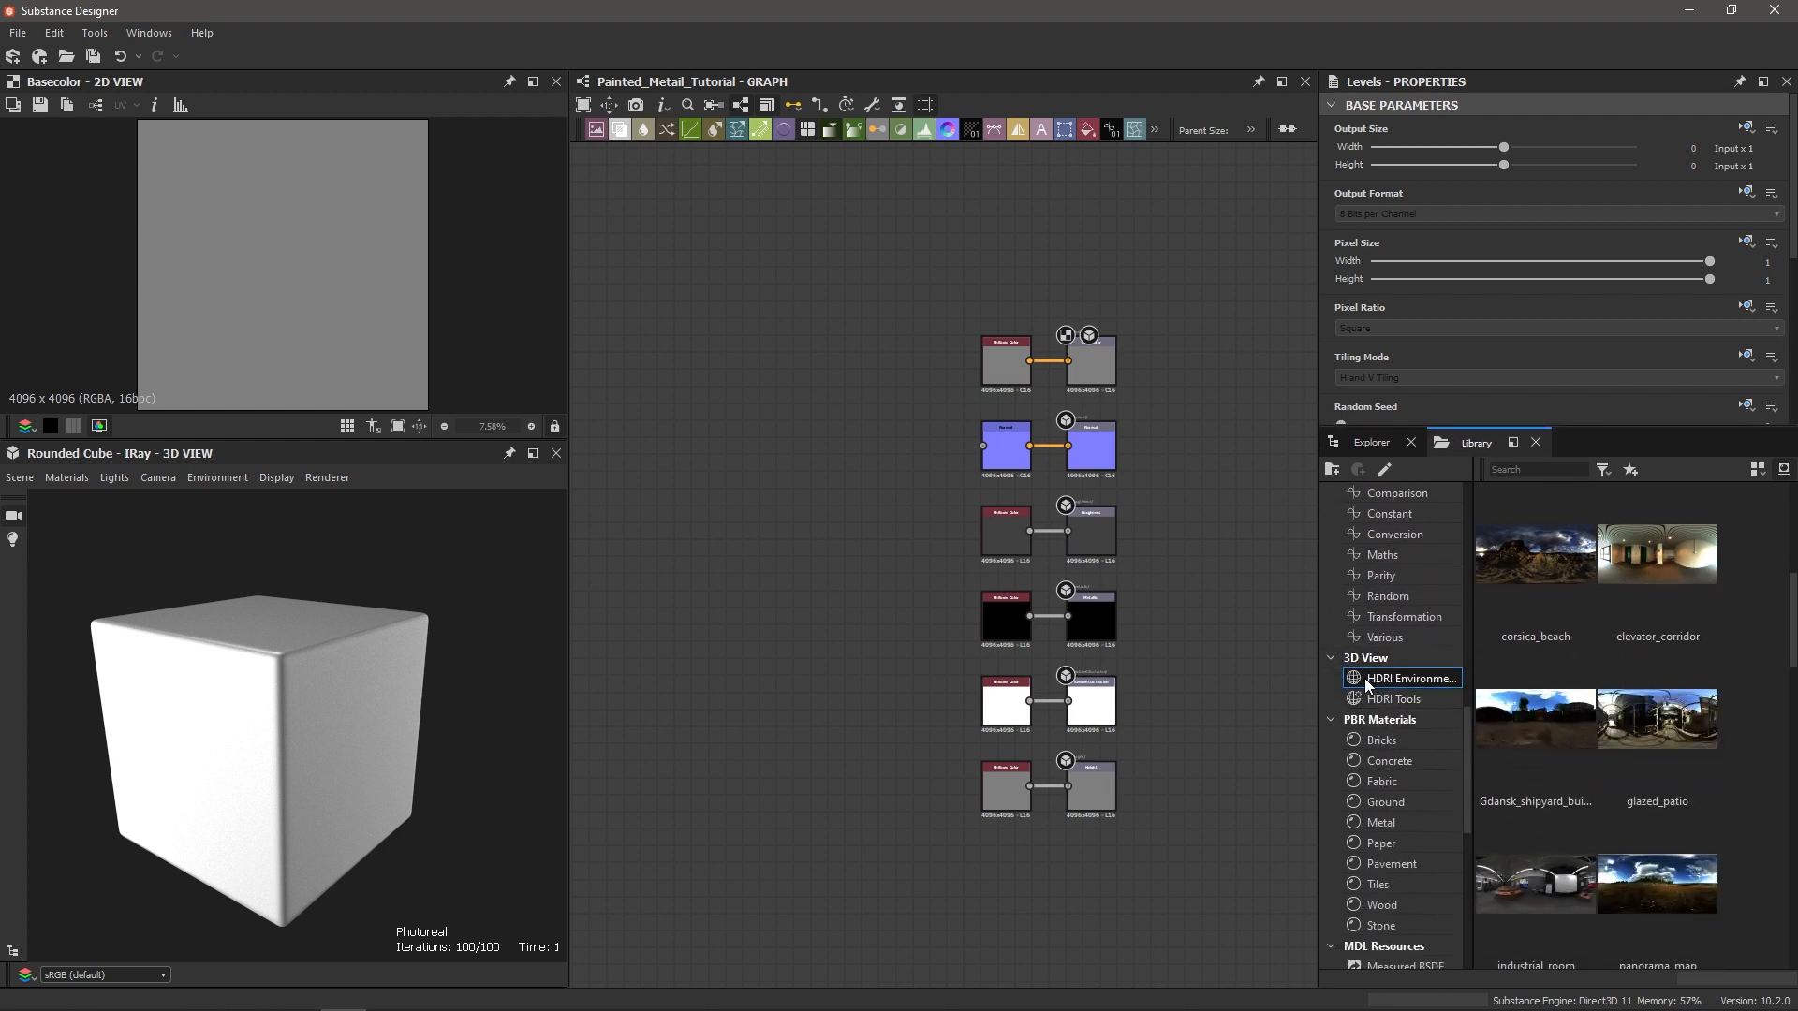
scroll(1789, 640, "down", 2)
left_click_drag(1658, 712, 301, 694)
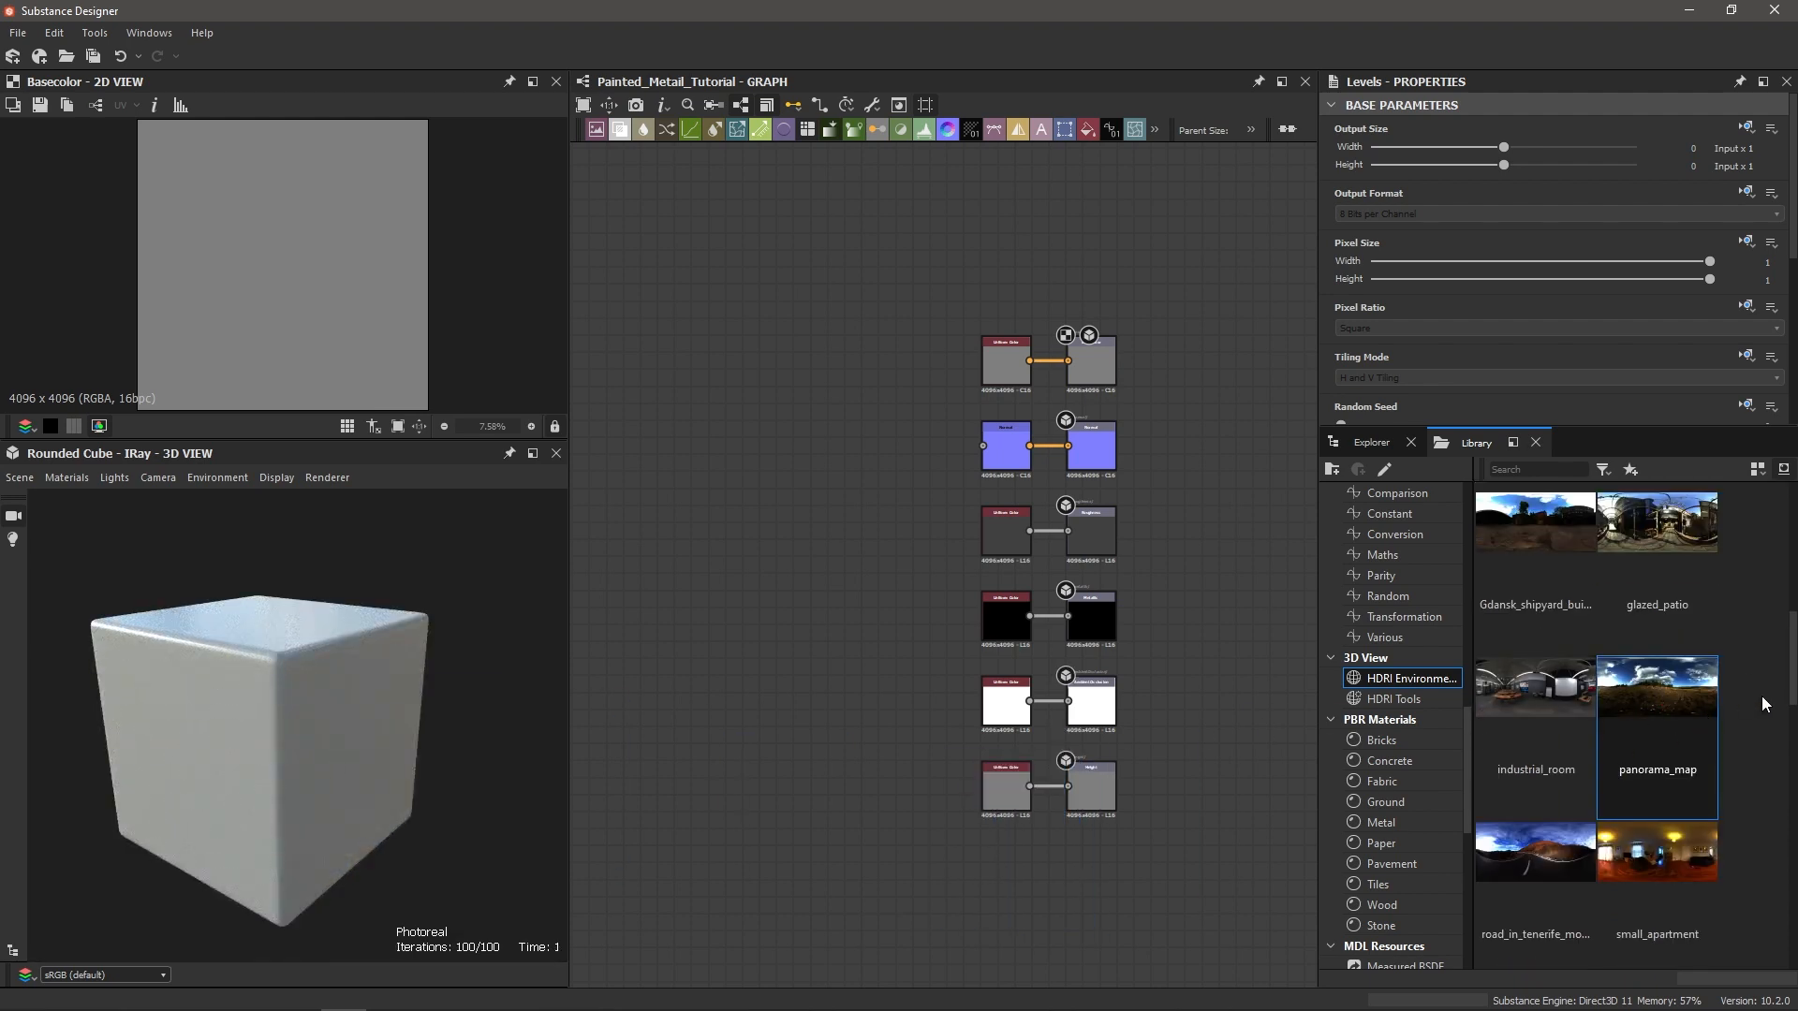
Step: Apply the studio HDRI environment to the 3D view and rotate the environment lighting to about -26 degrees
left_click_drag(1791, 683, 1751, 843)
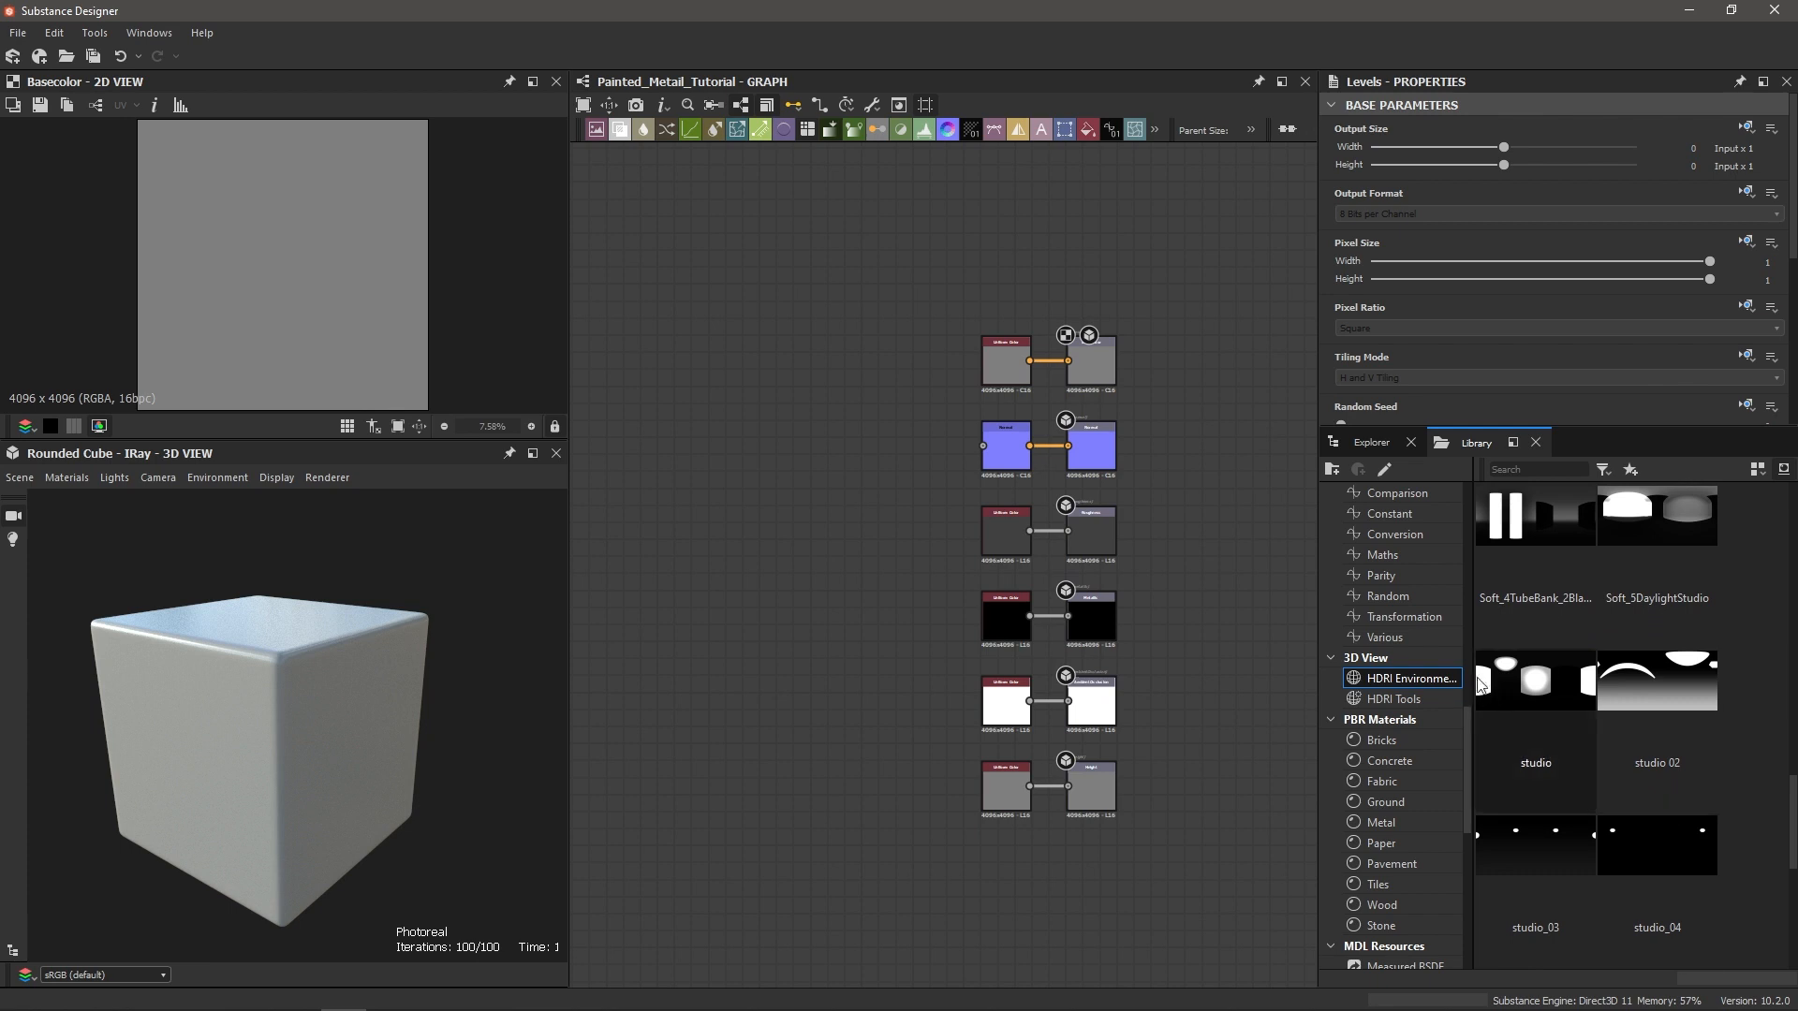
left_click(1545, 680)
left_click_drag(1545, 681, 282, 685)
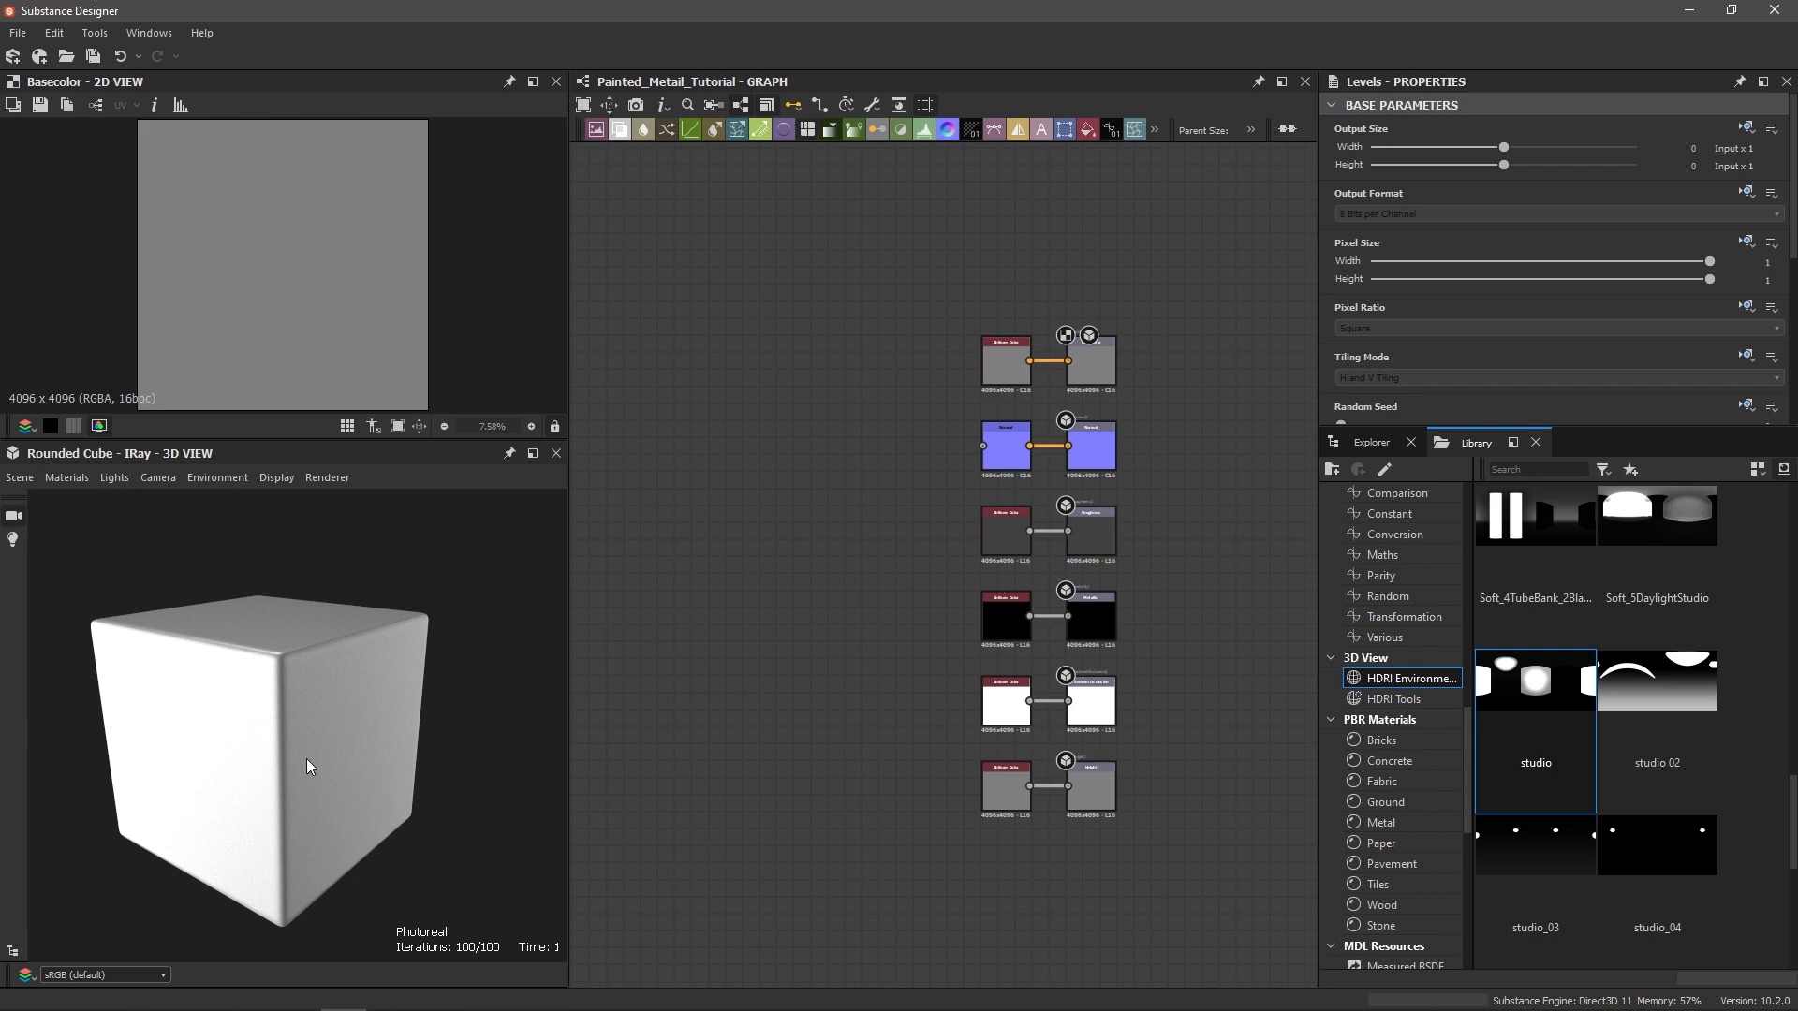
mouse_move(309, 726)
right_mouse_down("ctrl+shift")
mouse_move(279, 747)
mouse_move(320, 740)
mouse_move(269, 746)
mouse_move(361, 723)
mouse_move(269, 734)
mouse_move(333, 721)
right_mouse_up("ctrl+shift")
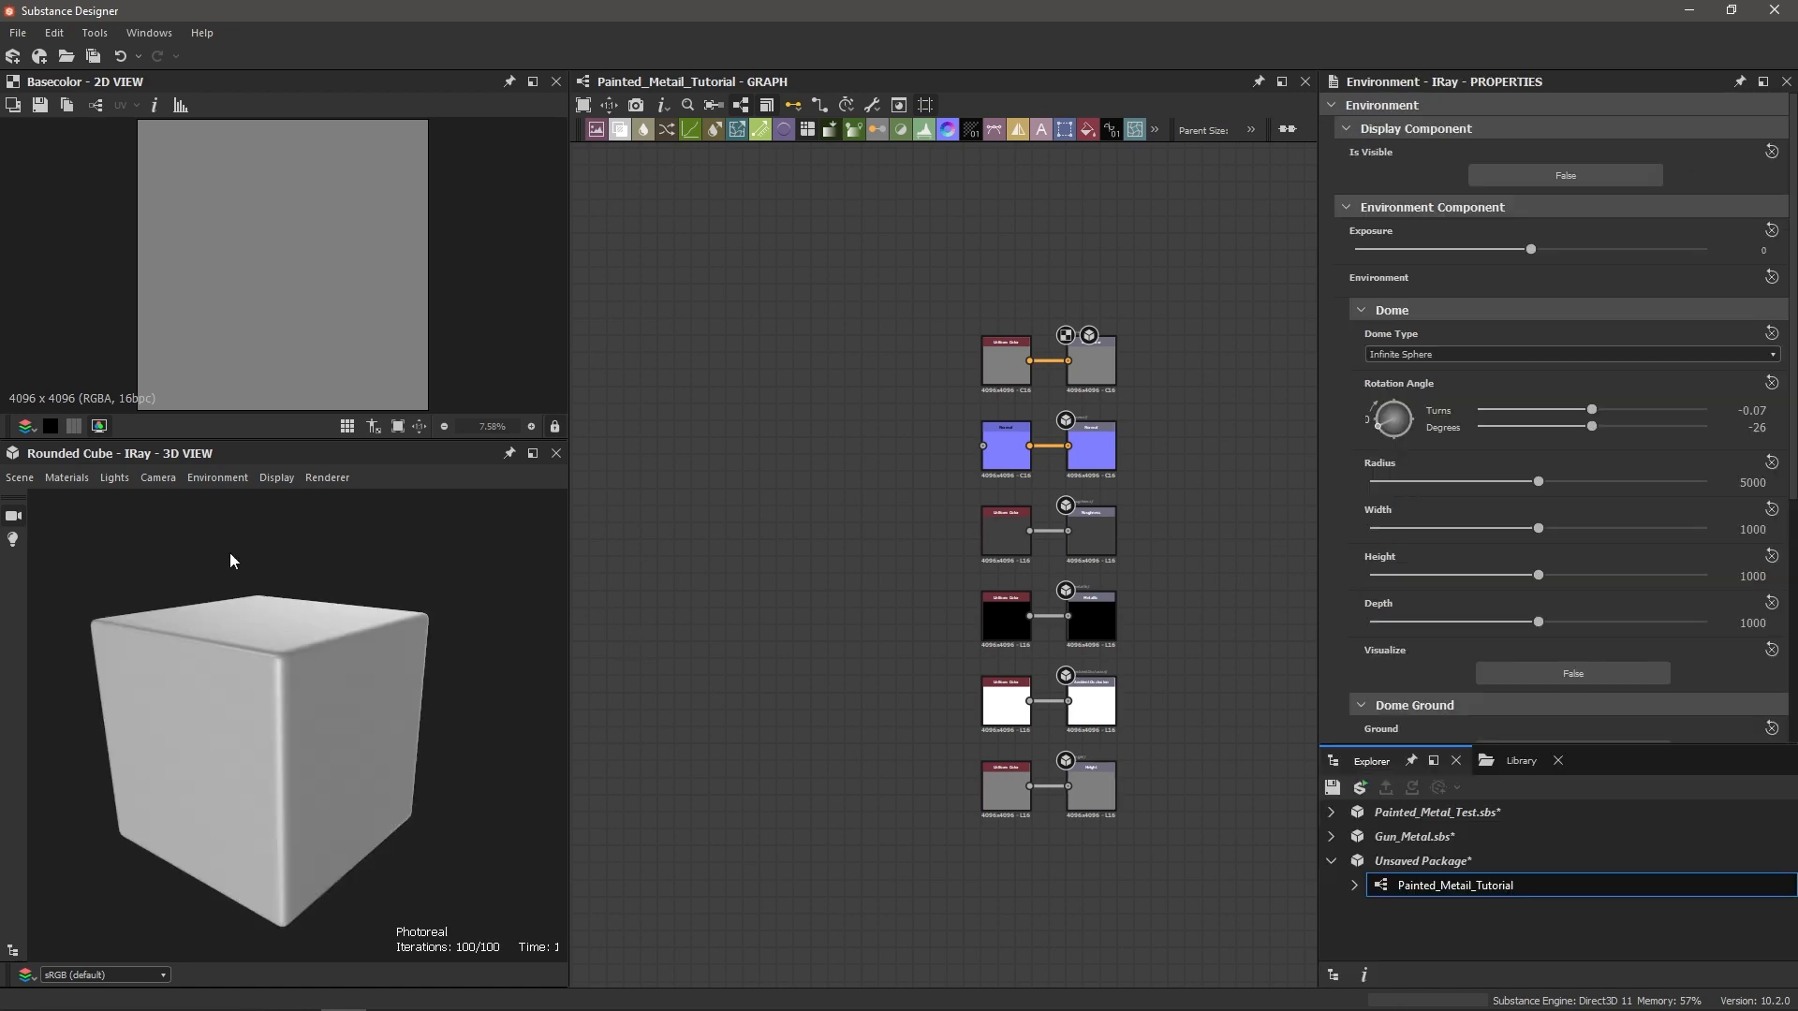
Step: Raise the environment exposure to 0.9 and reset it to its default
left_click(227, 478)
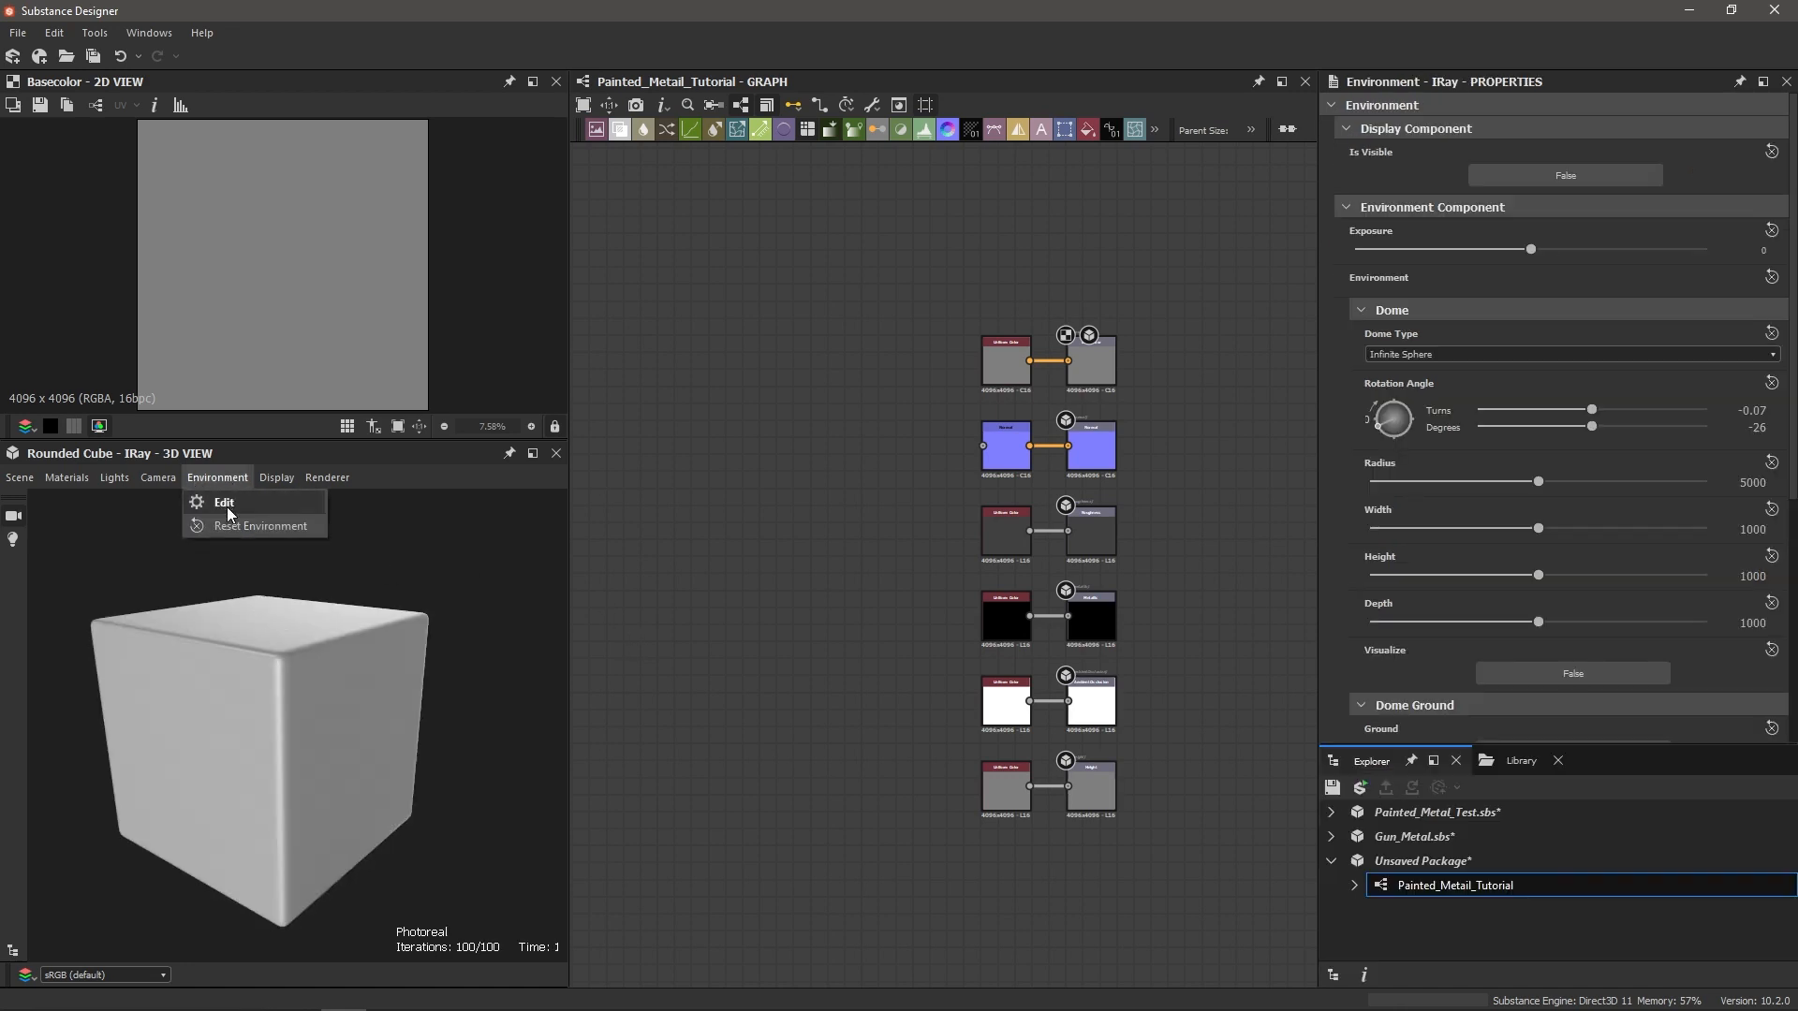
left_click(226, 506)
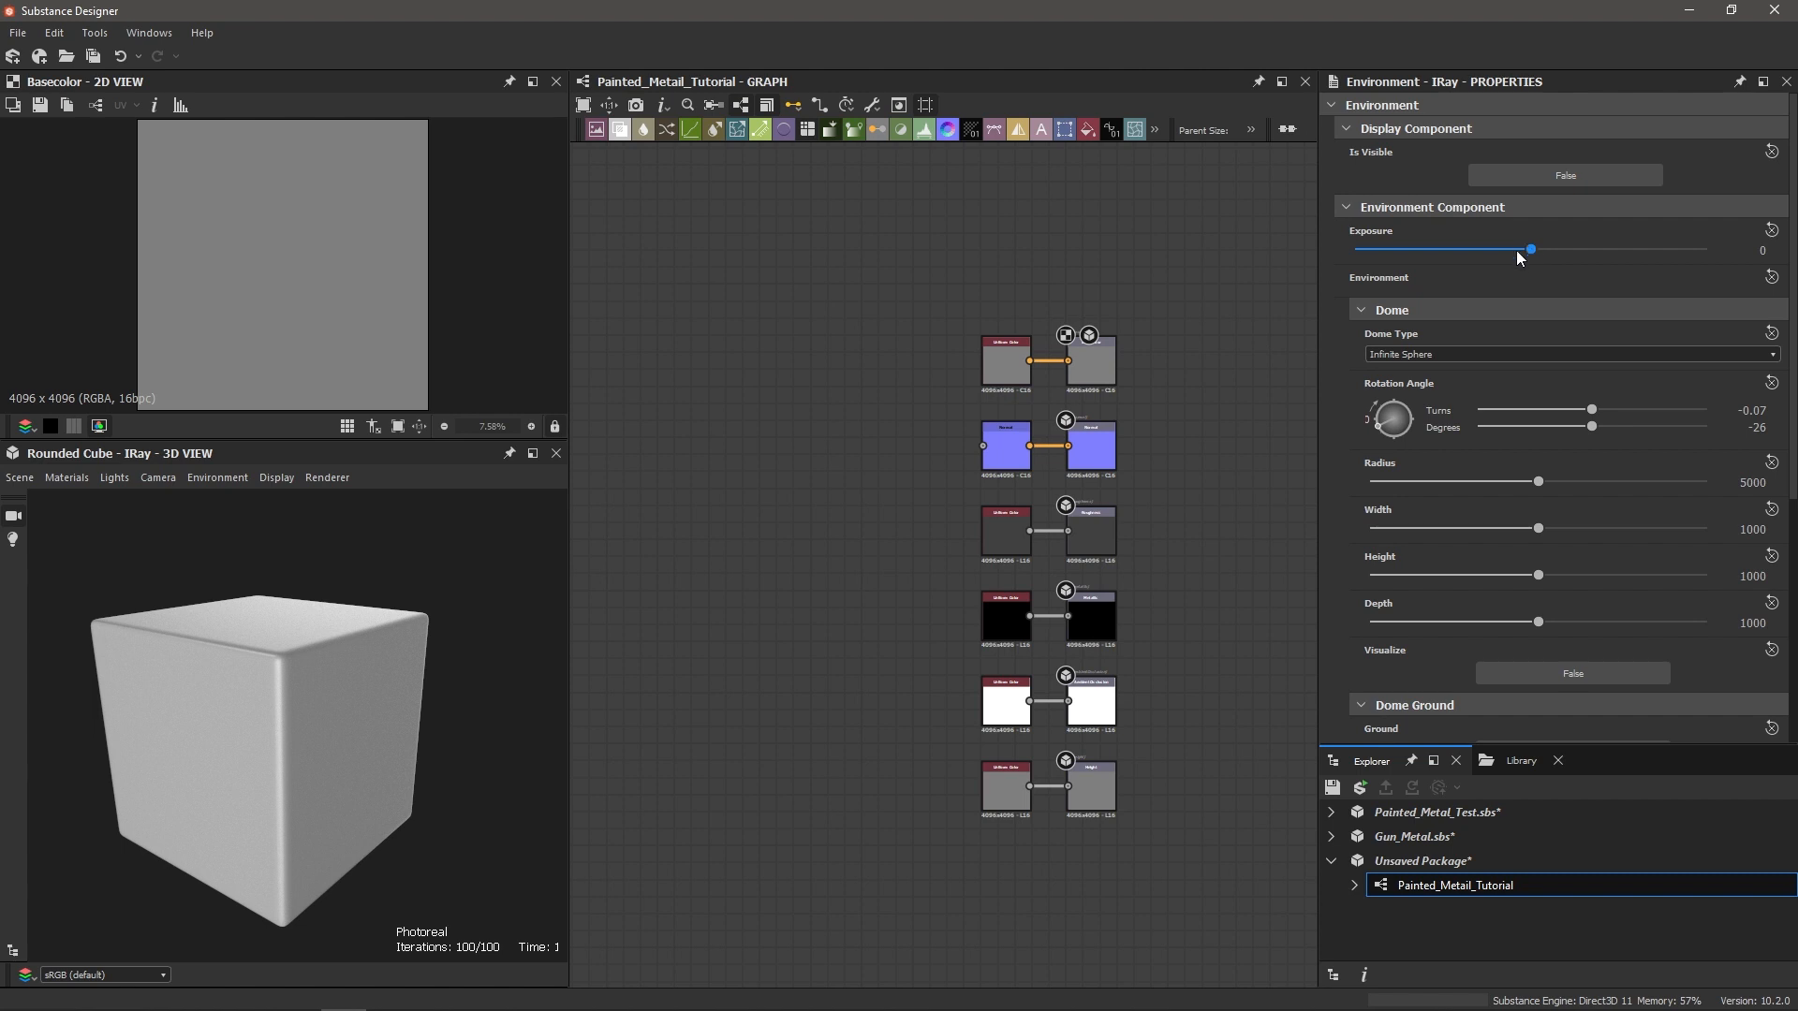
left_click_drag(1531, 249, 1547, 256)
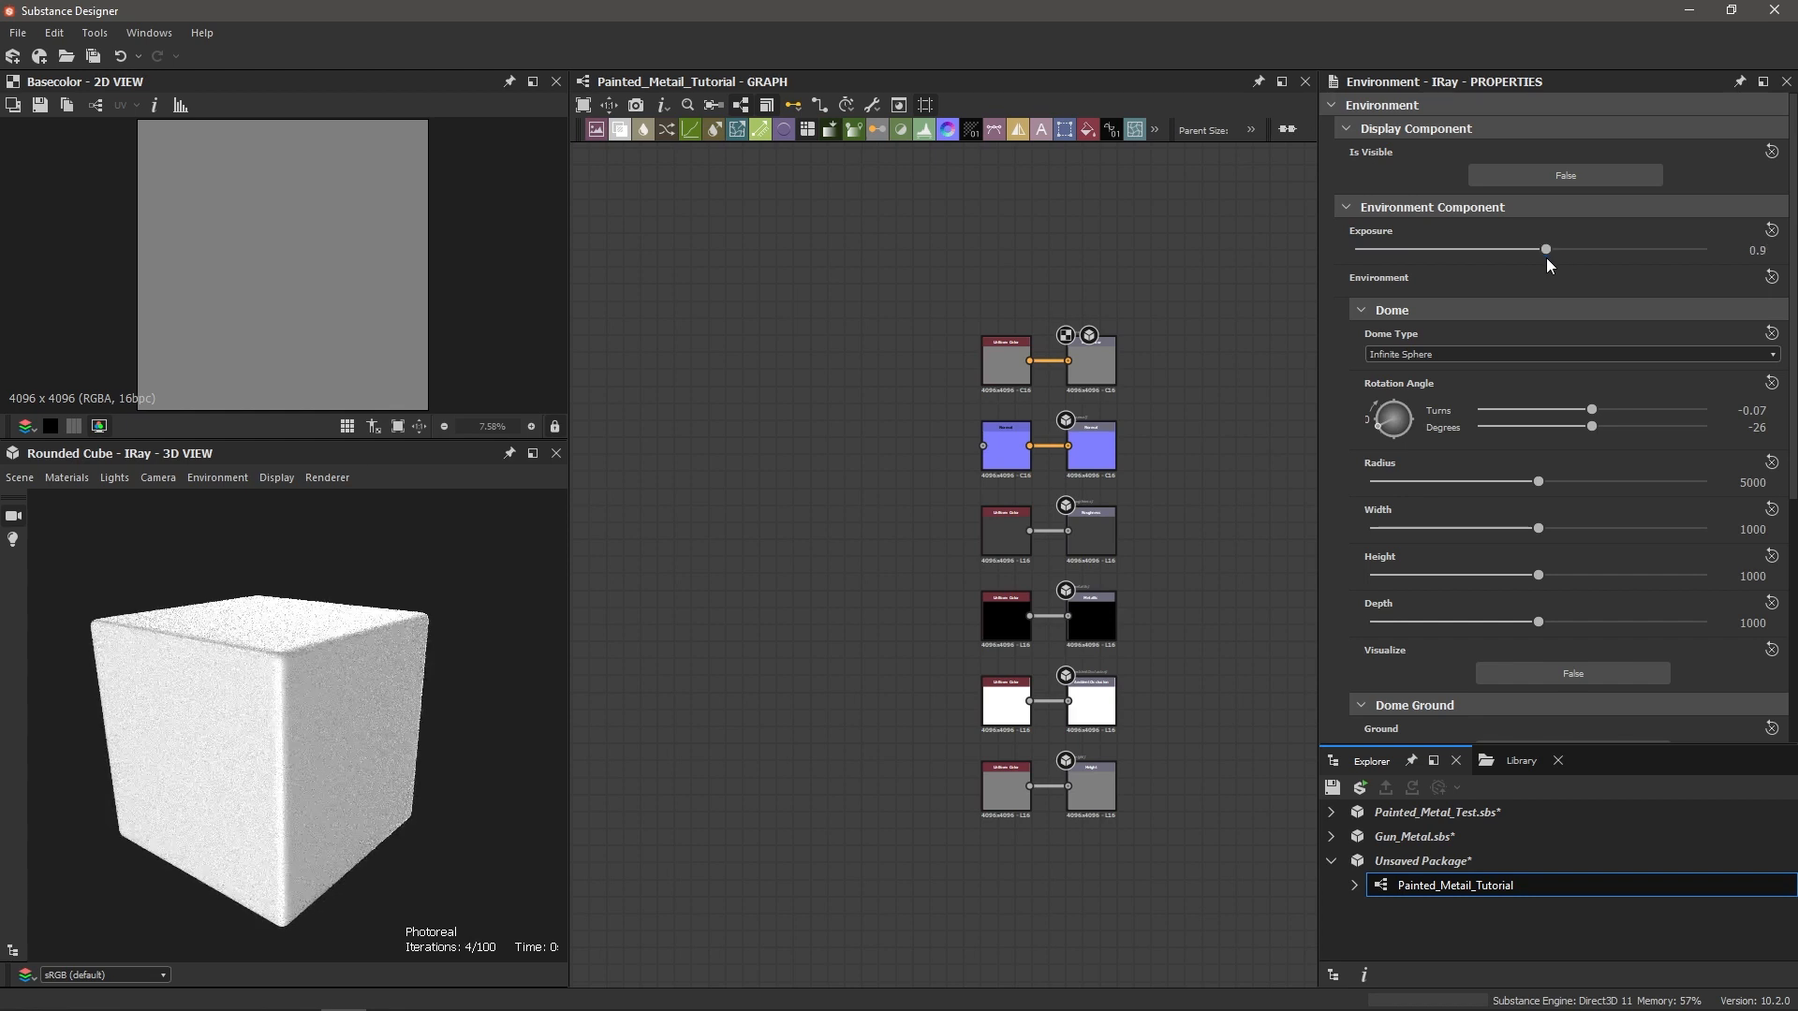
left_click(1772, 230)
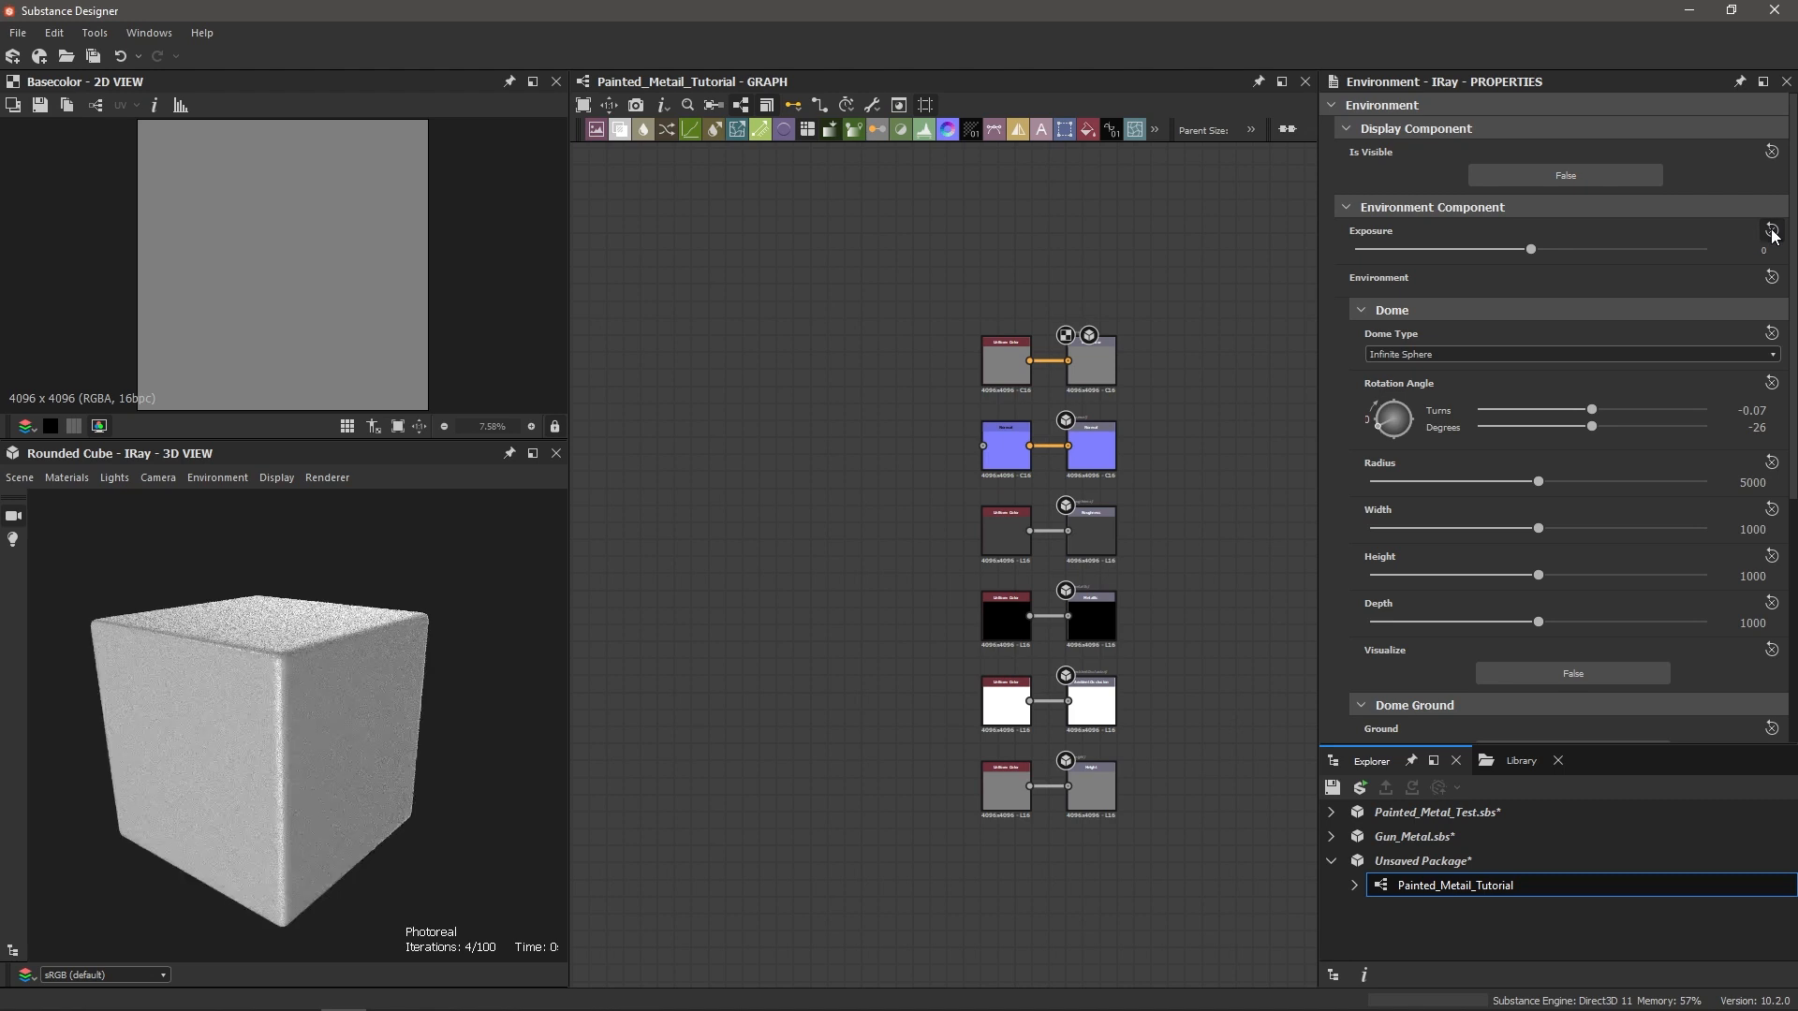
Step: Set the output colour of the Uniform Color node feeding the Metallic output to white, value 1
left_click(699, 627)
scroll(768, 643, "up", 1)
middle_click_drag(788, 643, 858, 574)
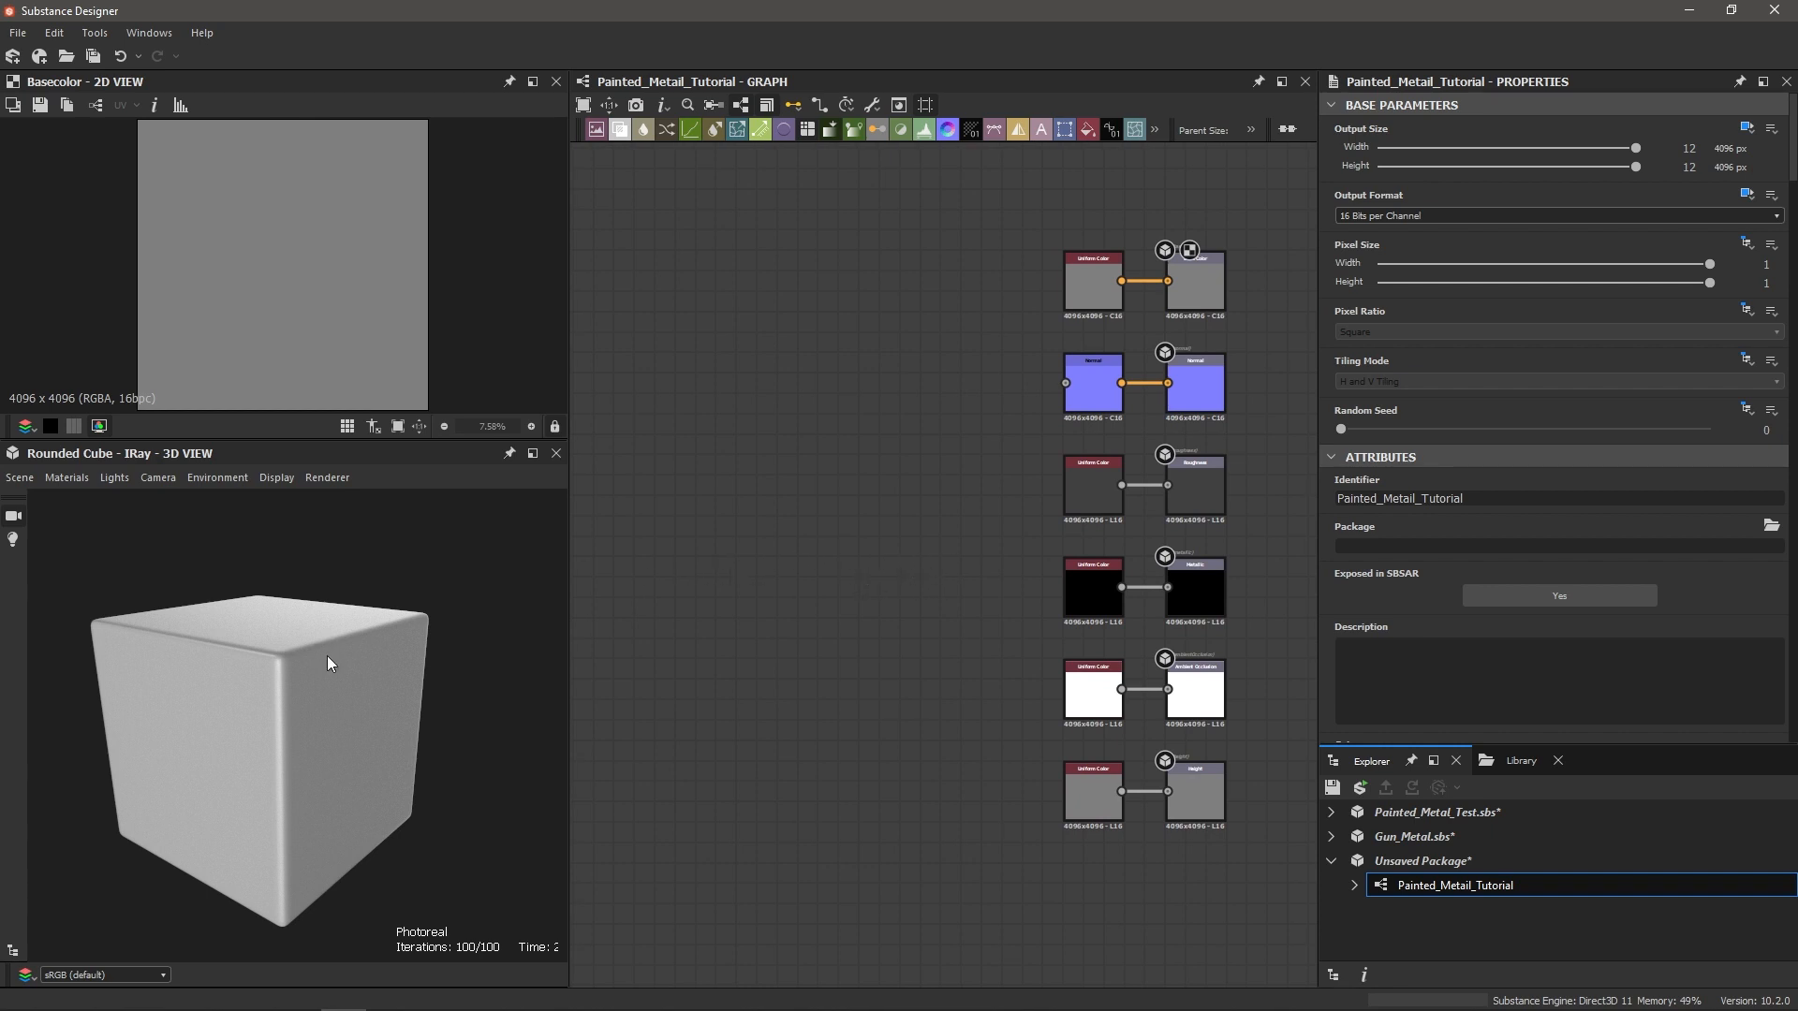
scroll(1082, 586, "up", 5)
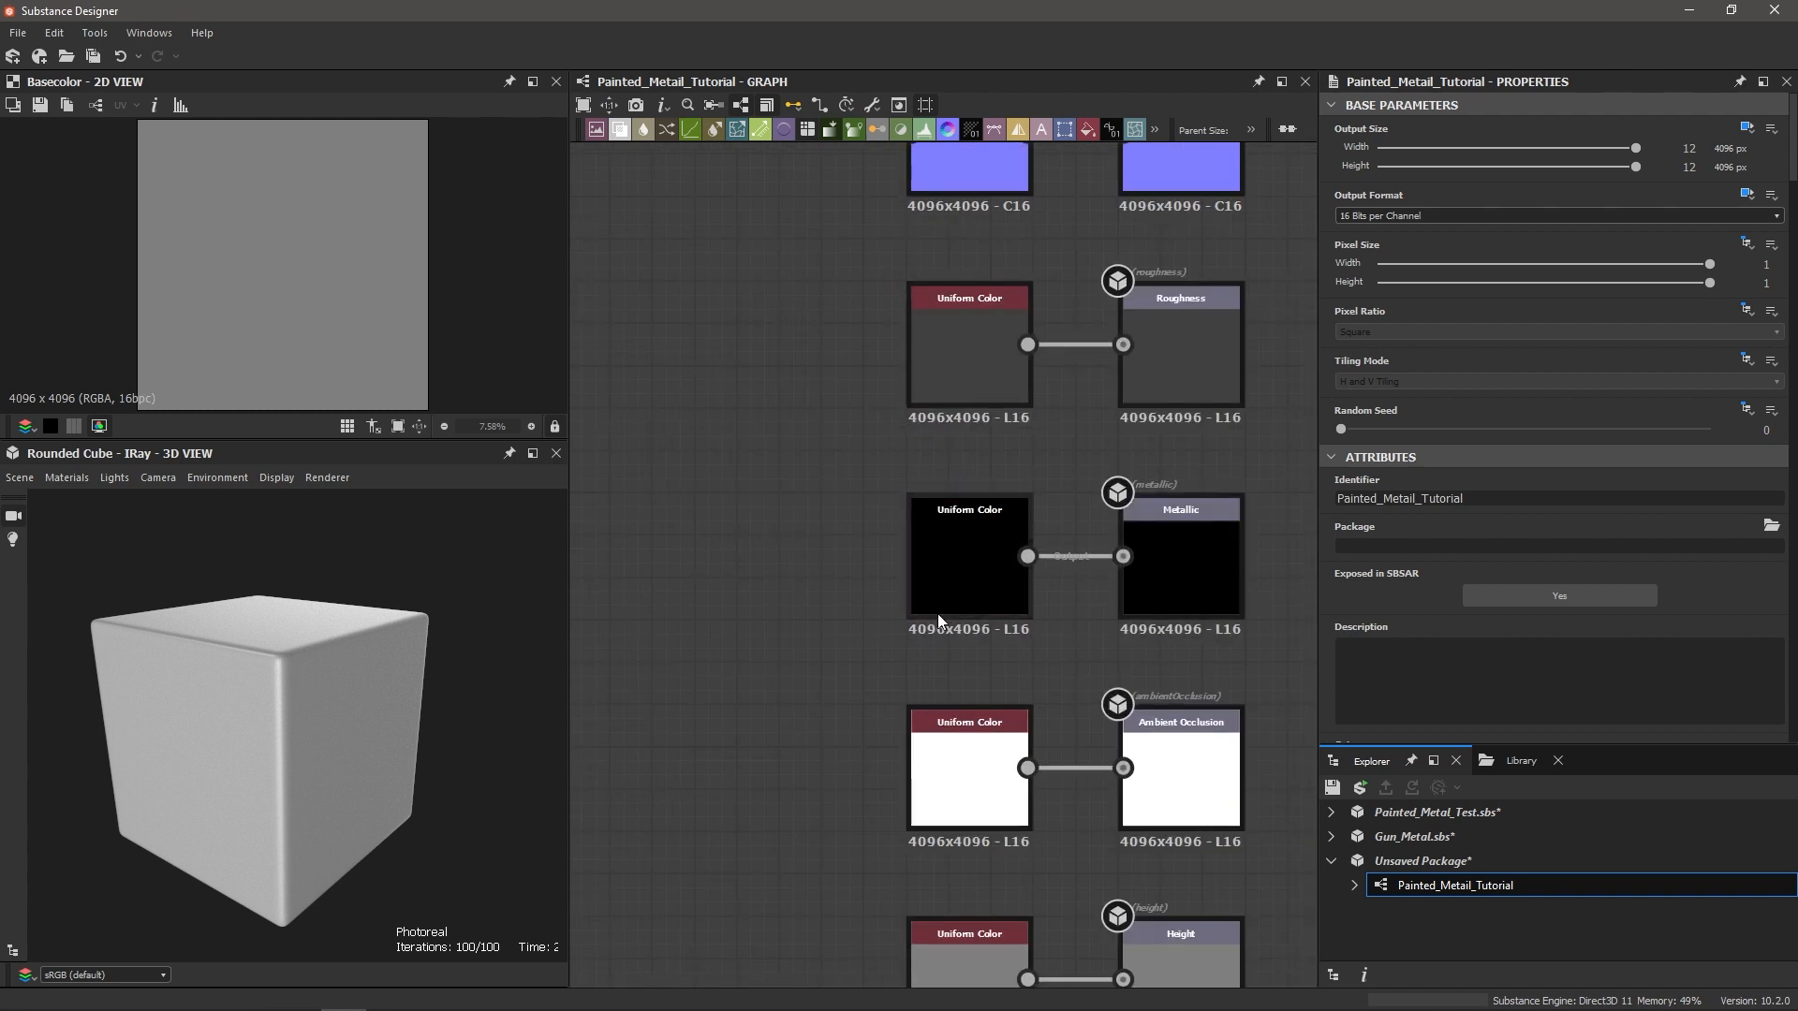
left_click(954, 547)
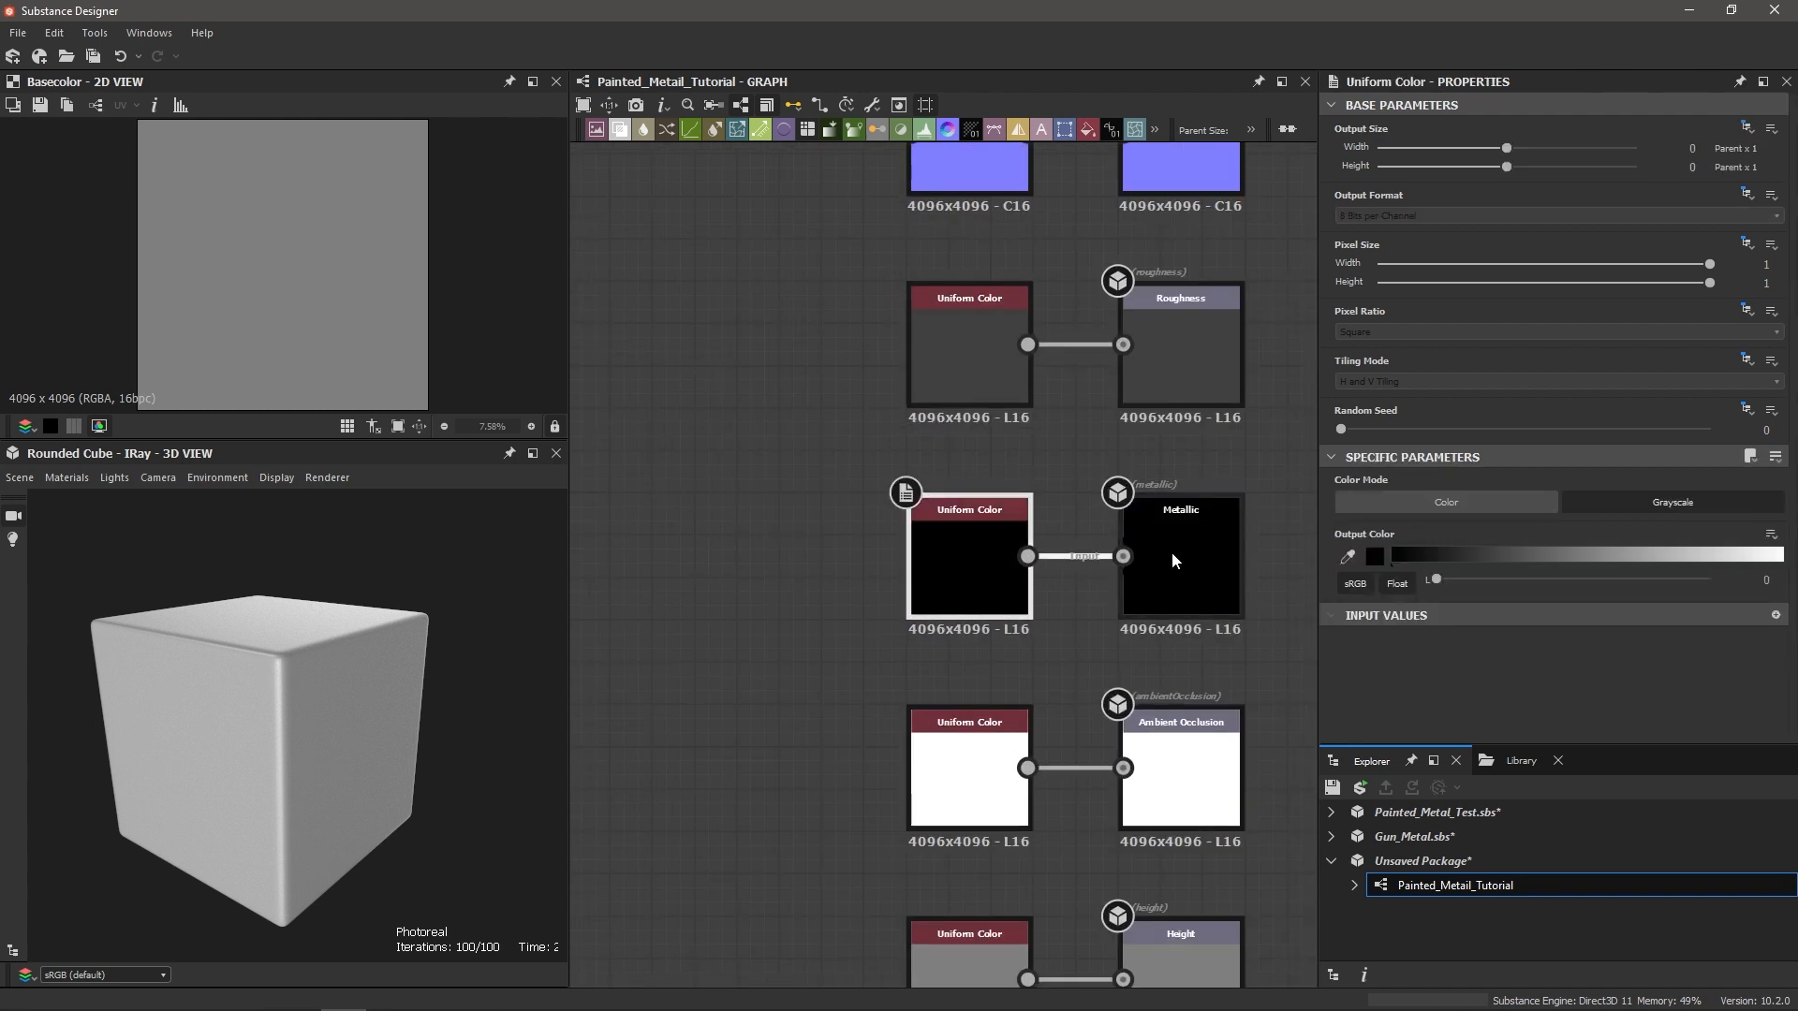
left_click_drag(1442, 583, 1715, 583)
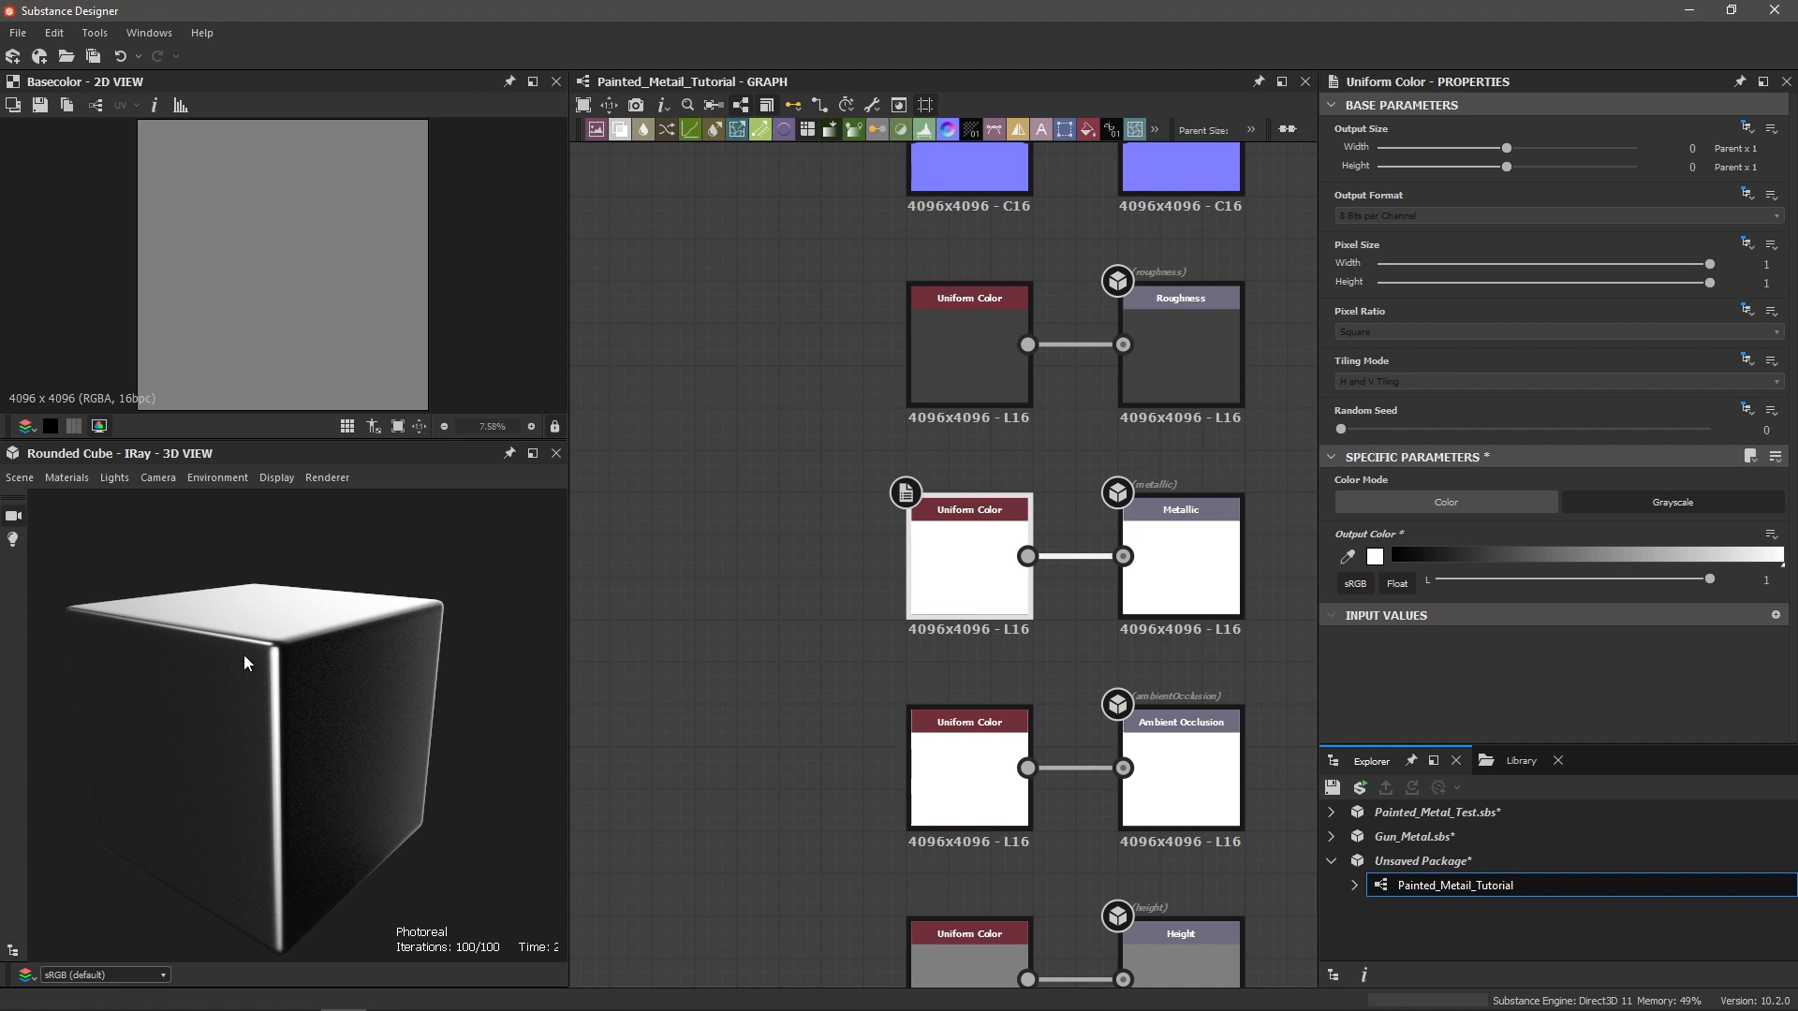
scroll(800, 587, "down", 2)
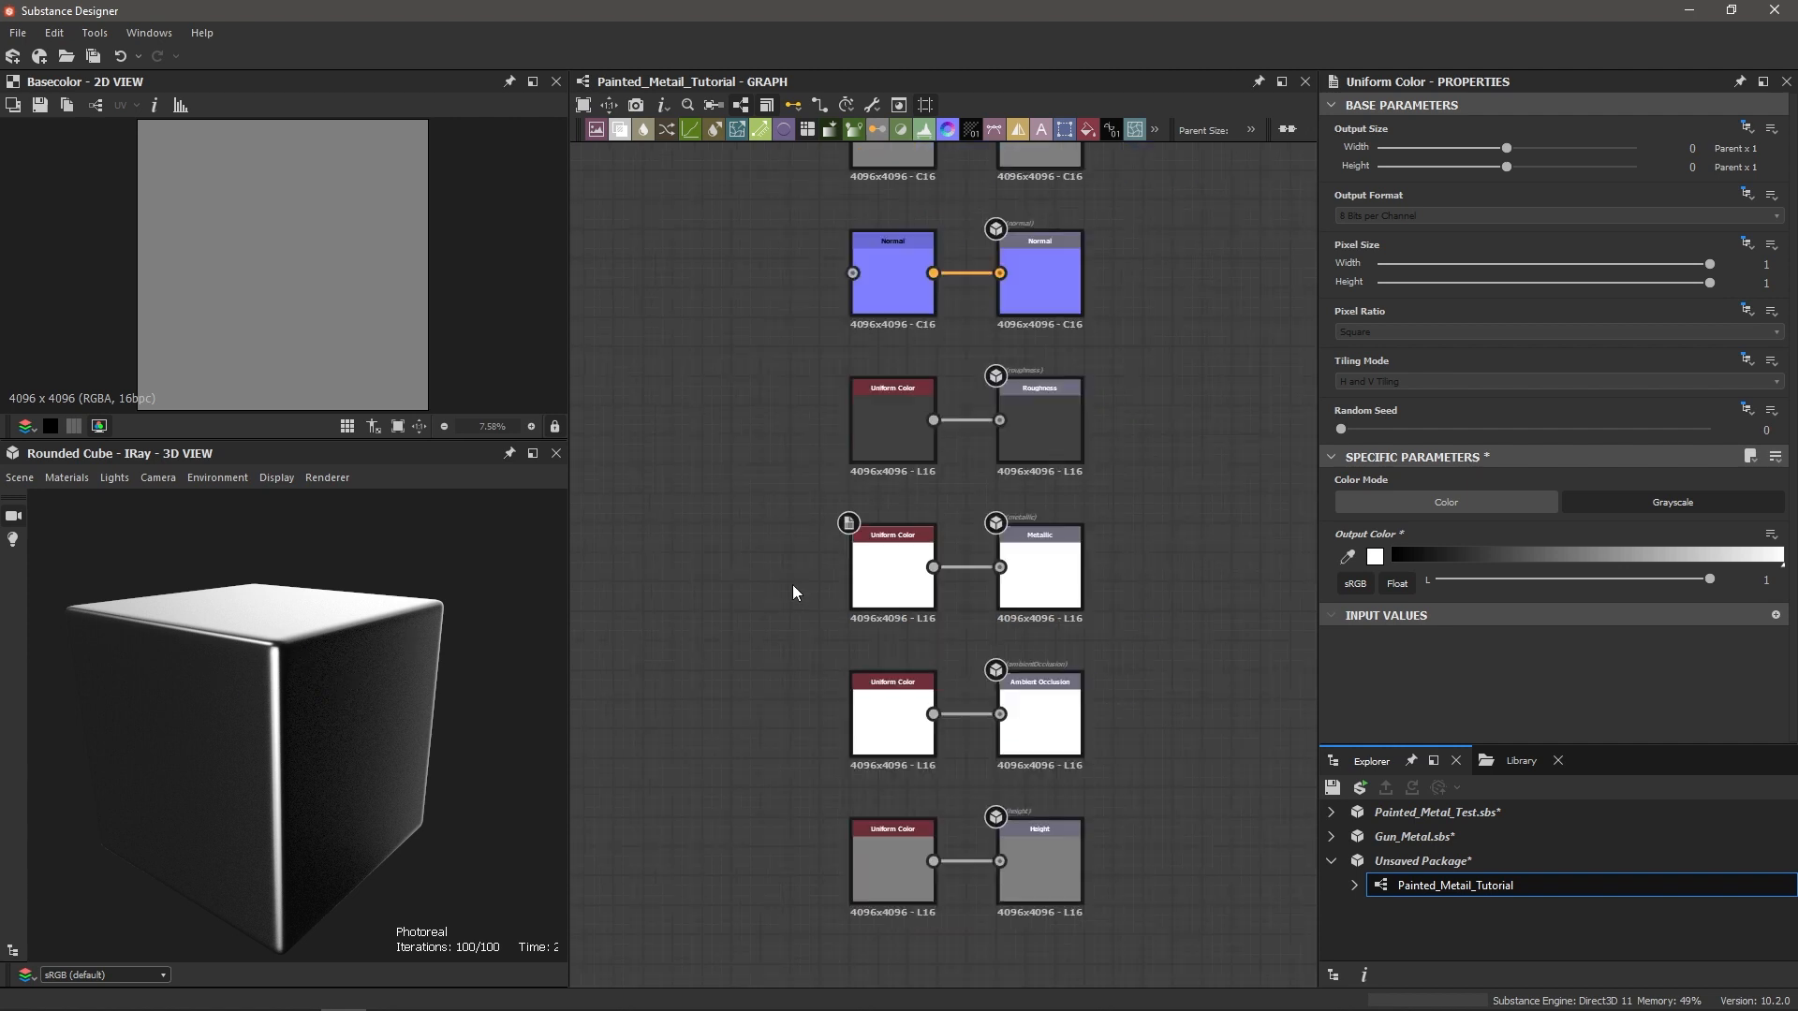
Step: Add a Blend node in the empty graph area beside the column of output nodes
scroll(774, 559, "down", 1)
middle_click_drag(753, 560, 924, 579)
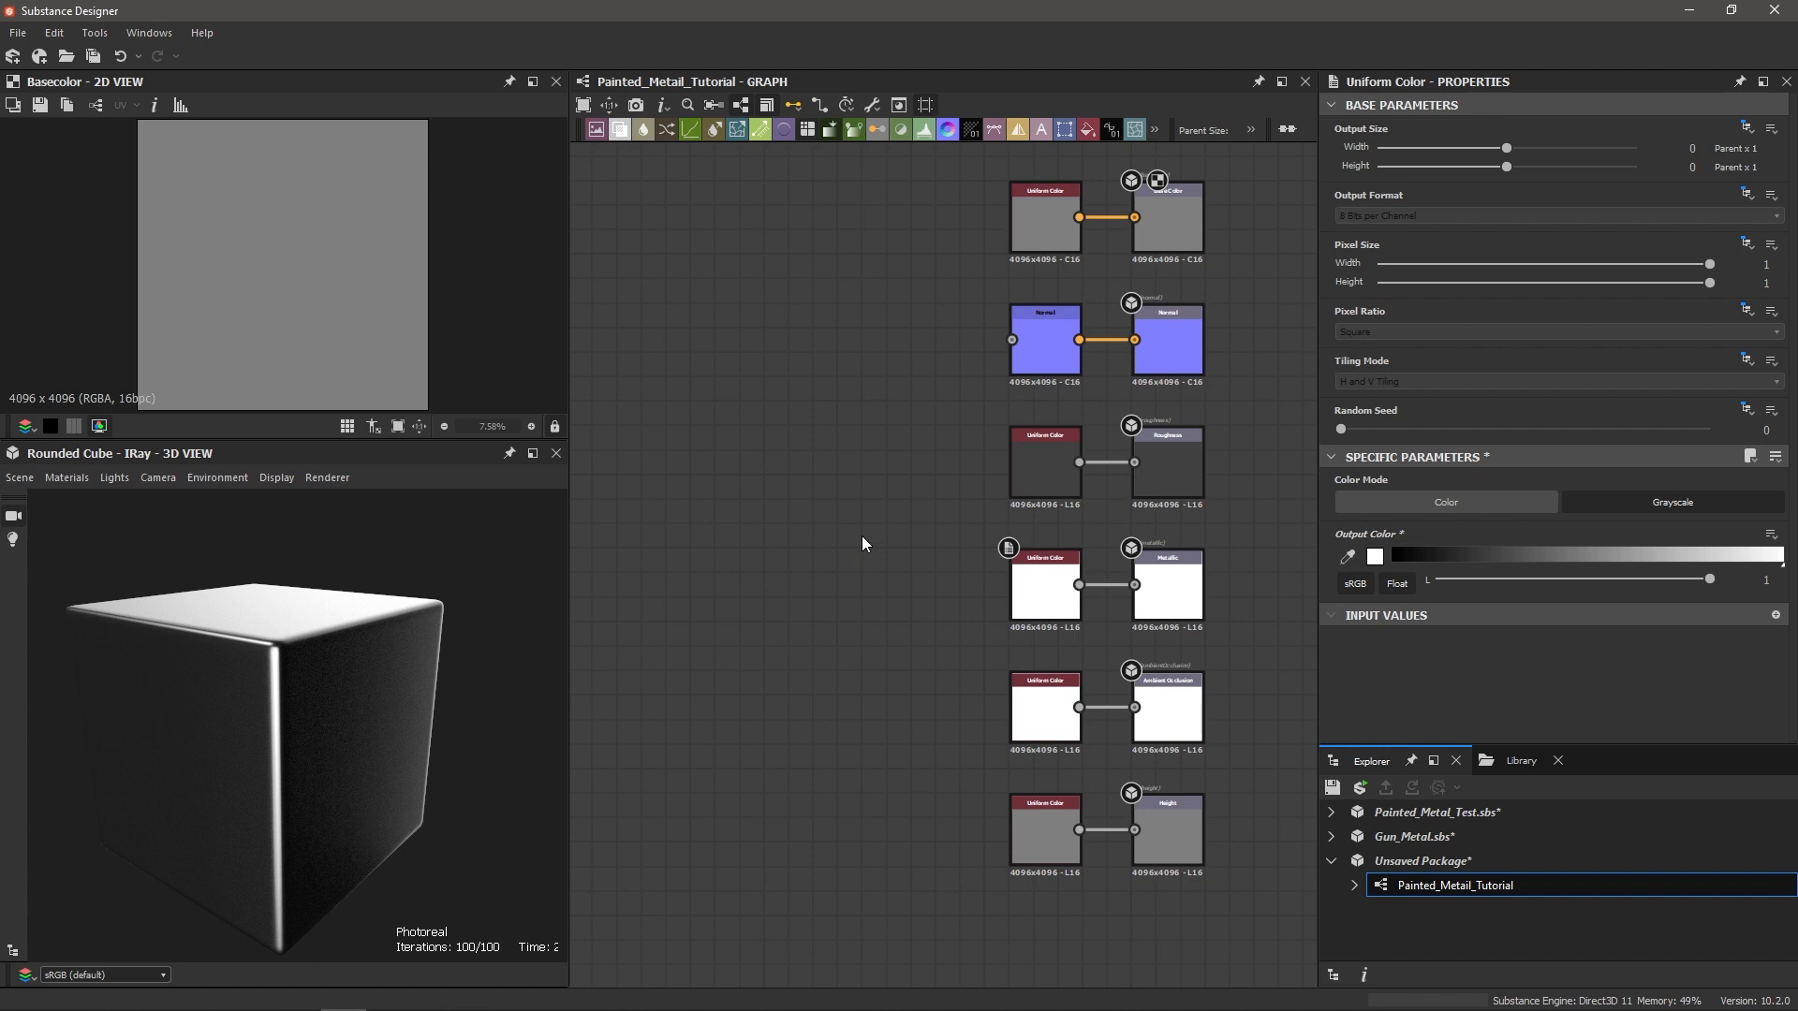
key("space")
type("blend")
key("Return")
Step: Attach a comment reading "Final Blend" to the new Blend node
right_click(834, 497)
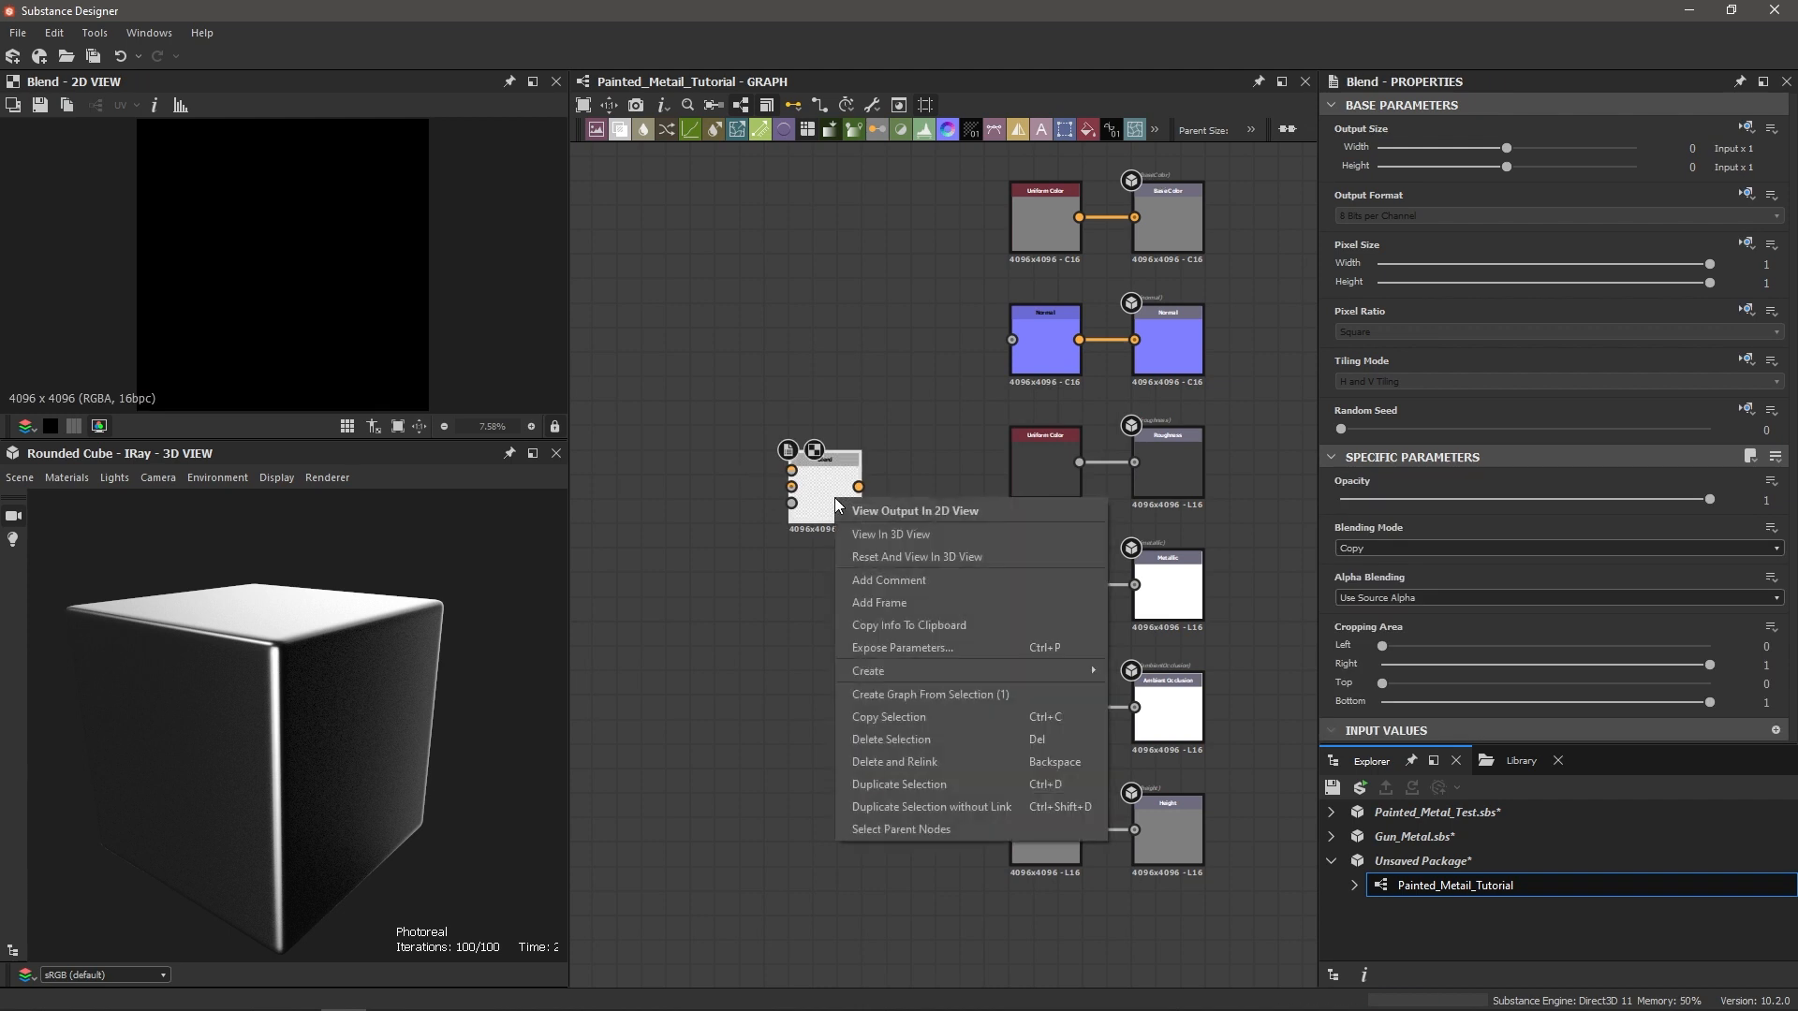
left_click(880, 581)
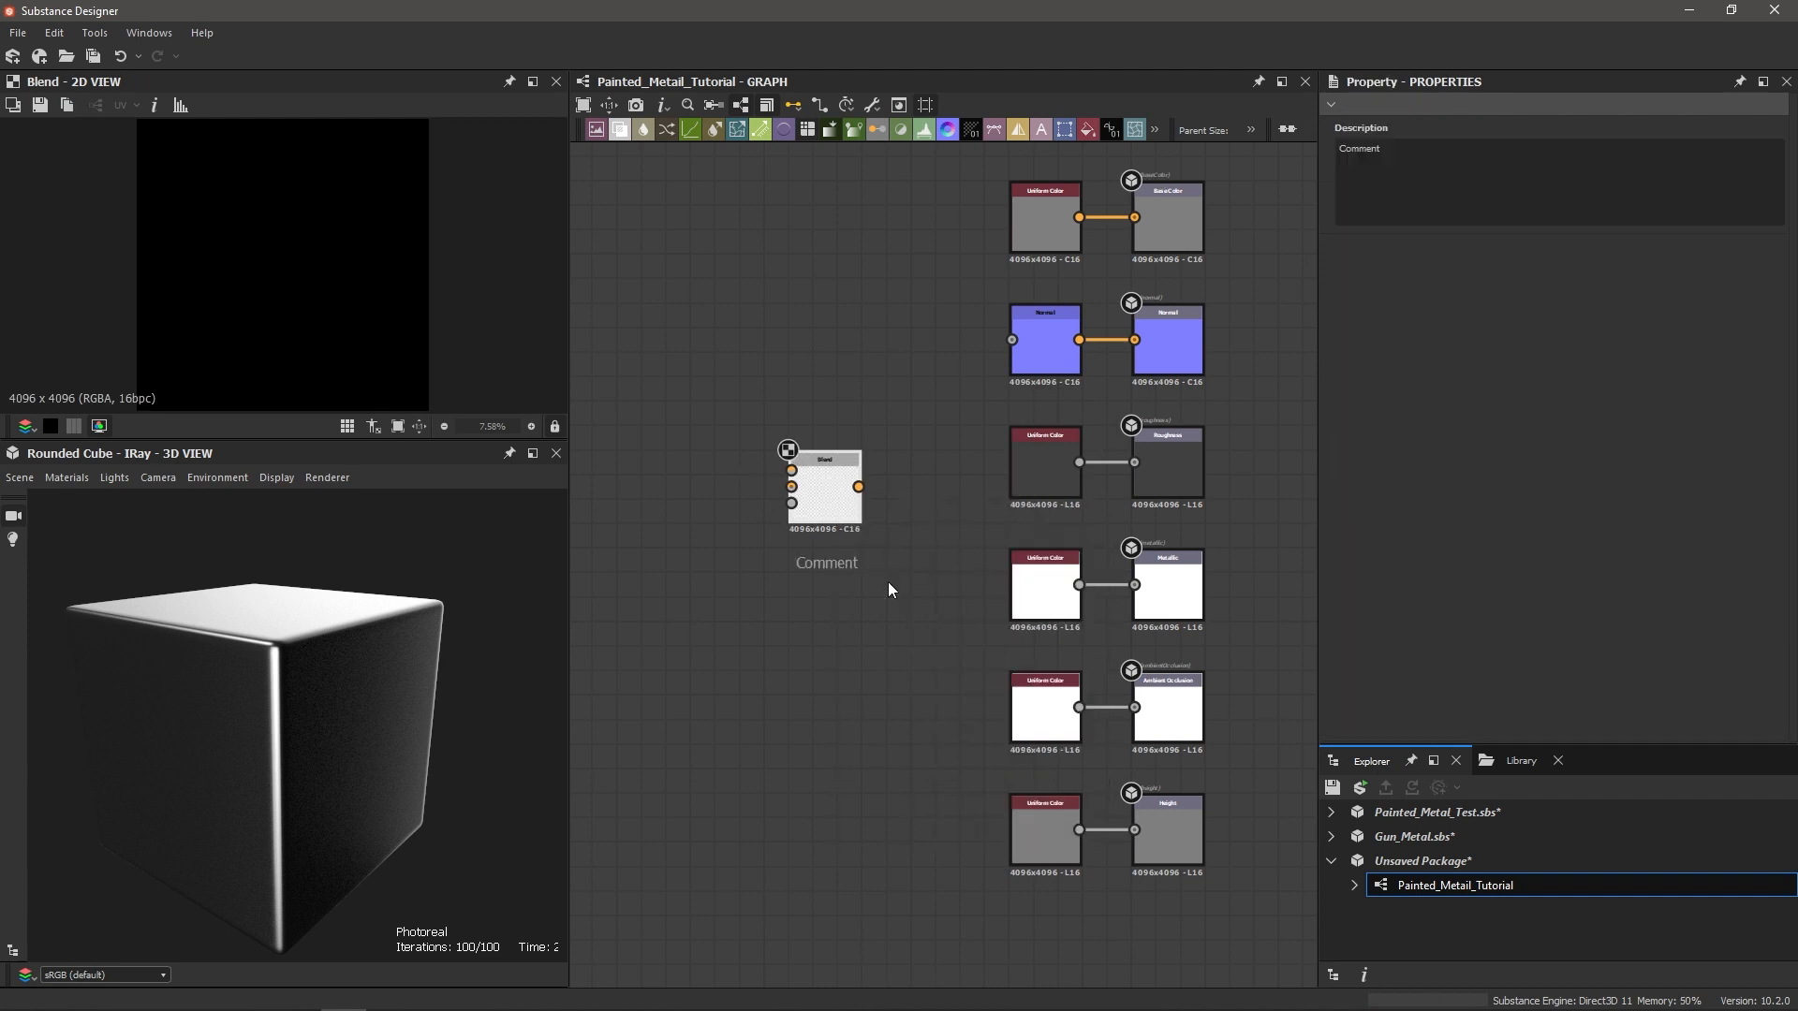
left_click_drag(1536, 151, 1283, 142)
type("Final Blend")
Step: Connect the Final Blend node's output to the input of the Normal node
scroll(867, 486, "up", 1)
scroll(843, 482, "up", 1)
scroll(689, 472, "down", 2)
scroll(712, 468, "up", 2)
scroll(712, 474, "up", 2)
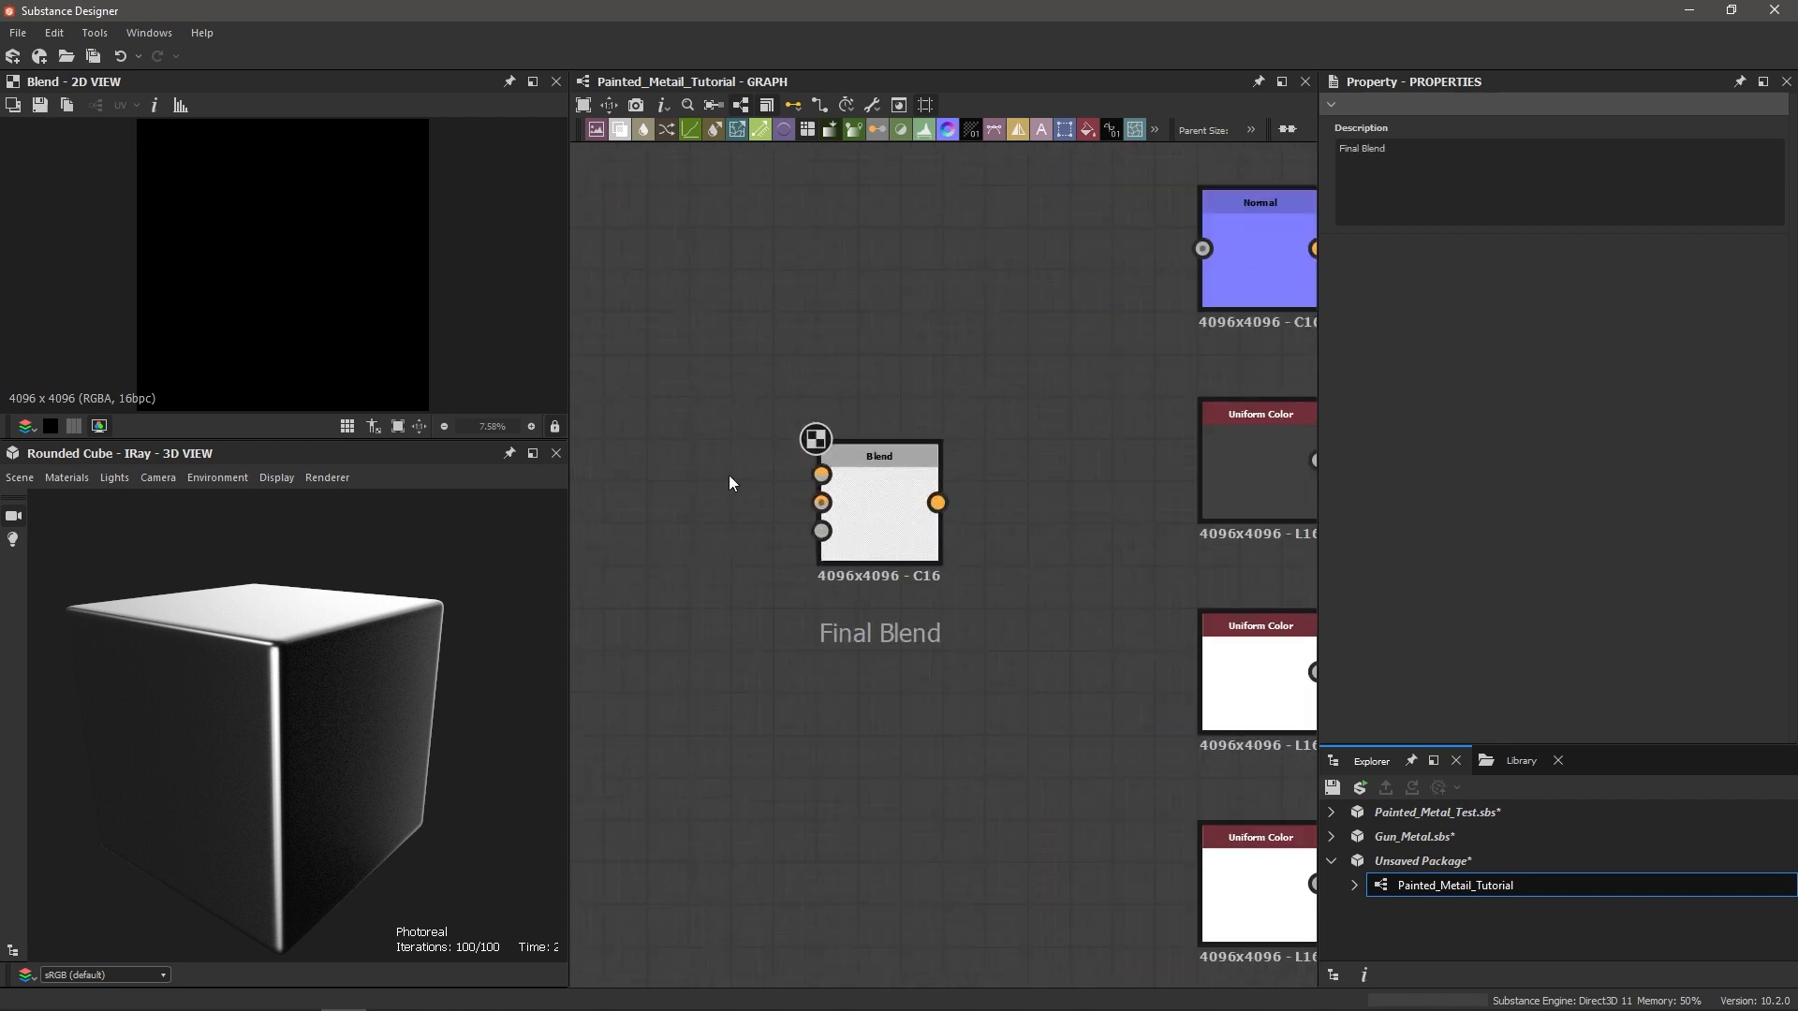
scroll(974, 457, "down", 3)
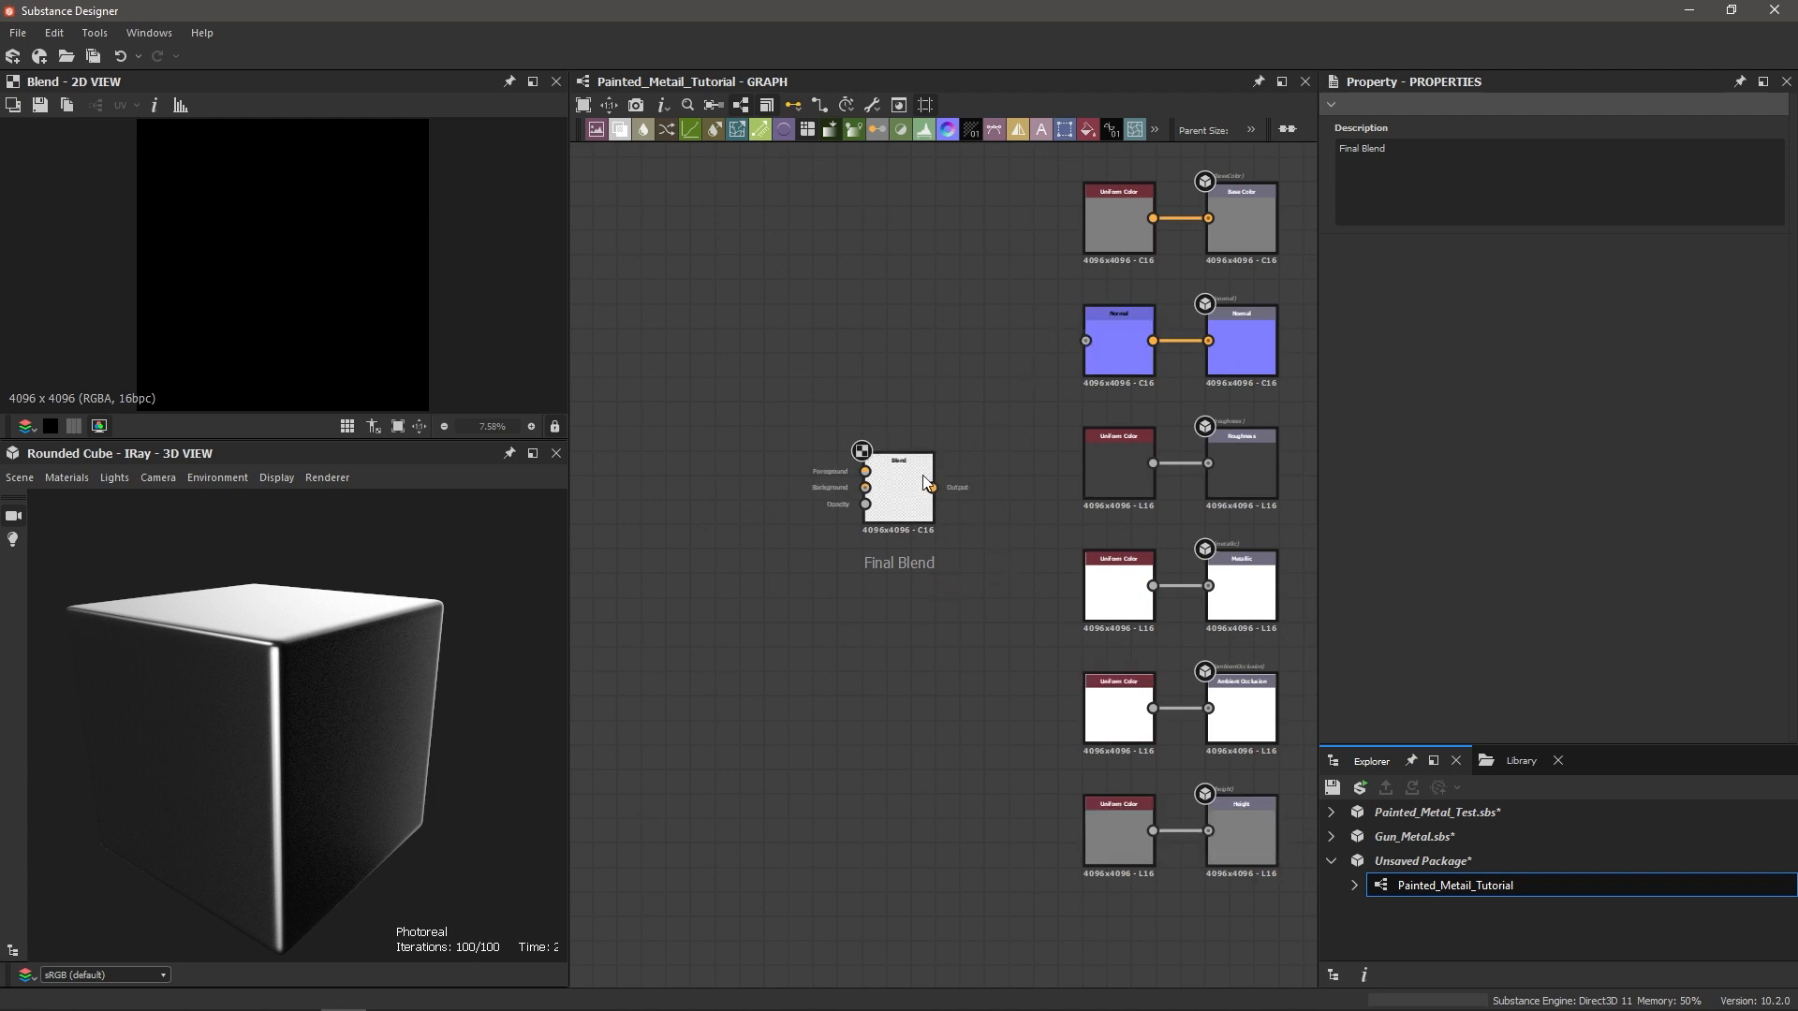
left_click_drag(933, 488, 1088, 341)
Step: Delete the Uniform Color nodes feeding Ambient Occlusion and Height, and connect the Final Blend output to the Height output node
middle_click_drag(1016, 821, 936, 750)
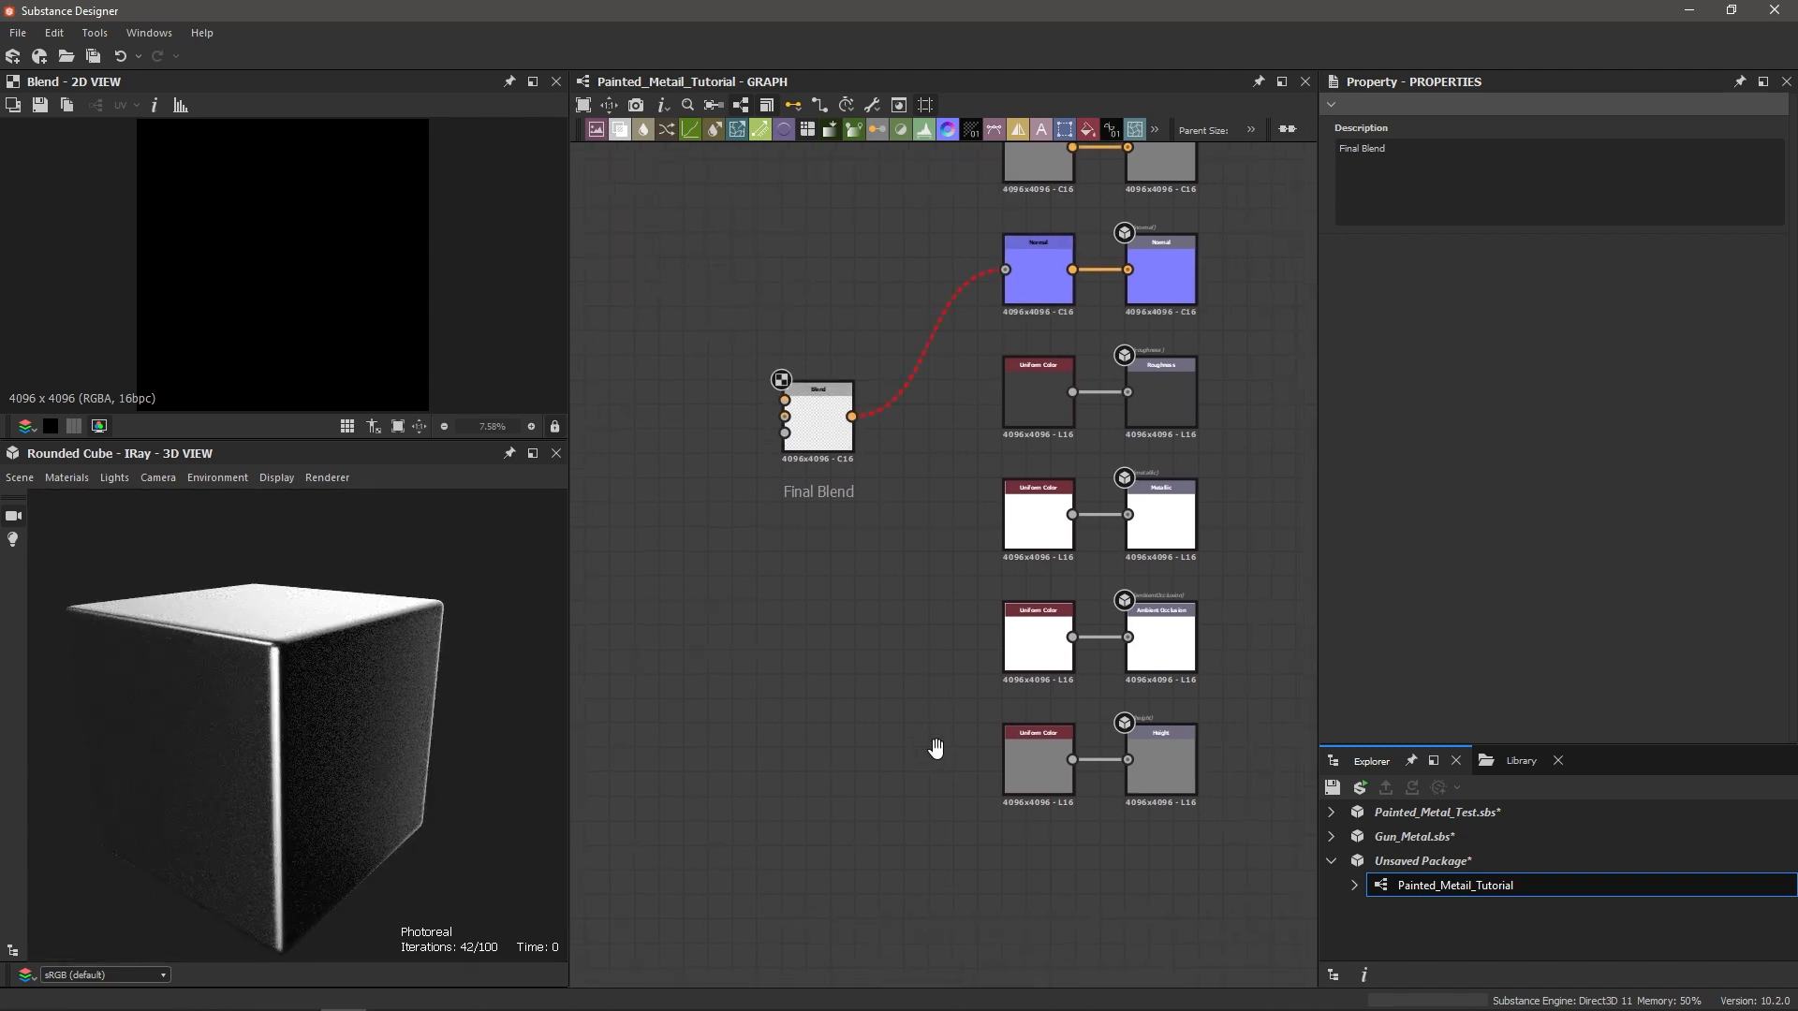
scroll(920, 657, "up", 2)
left_click_drag(935, 607, 1105, 828)
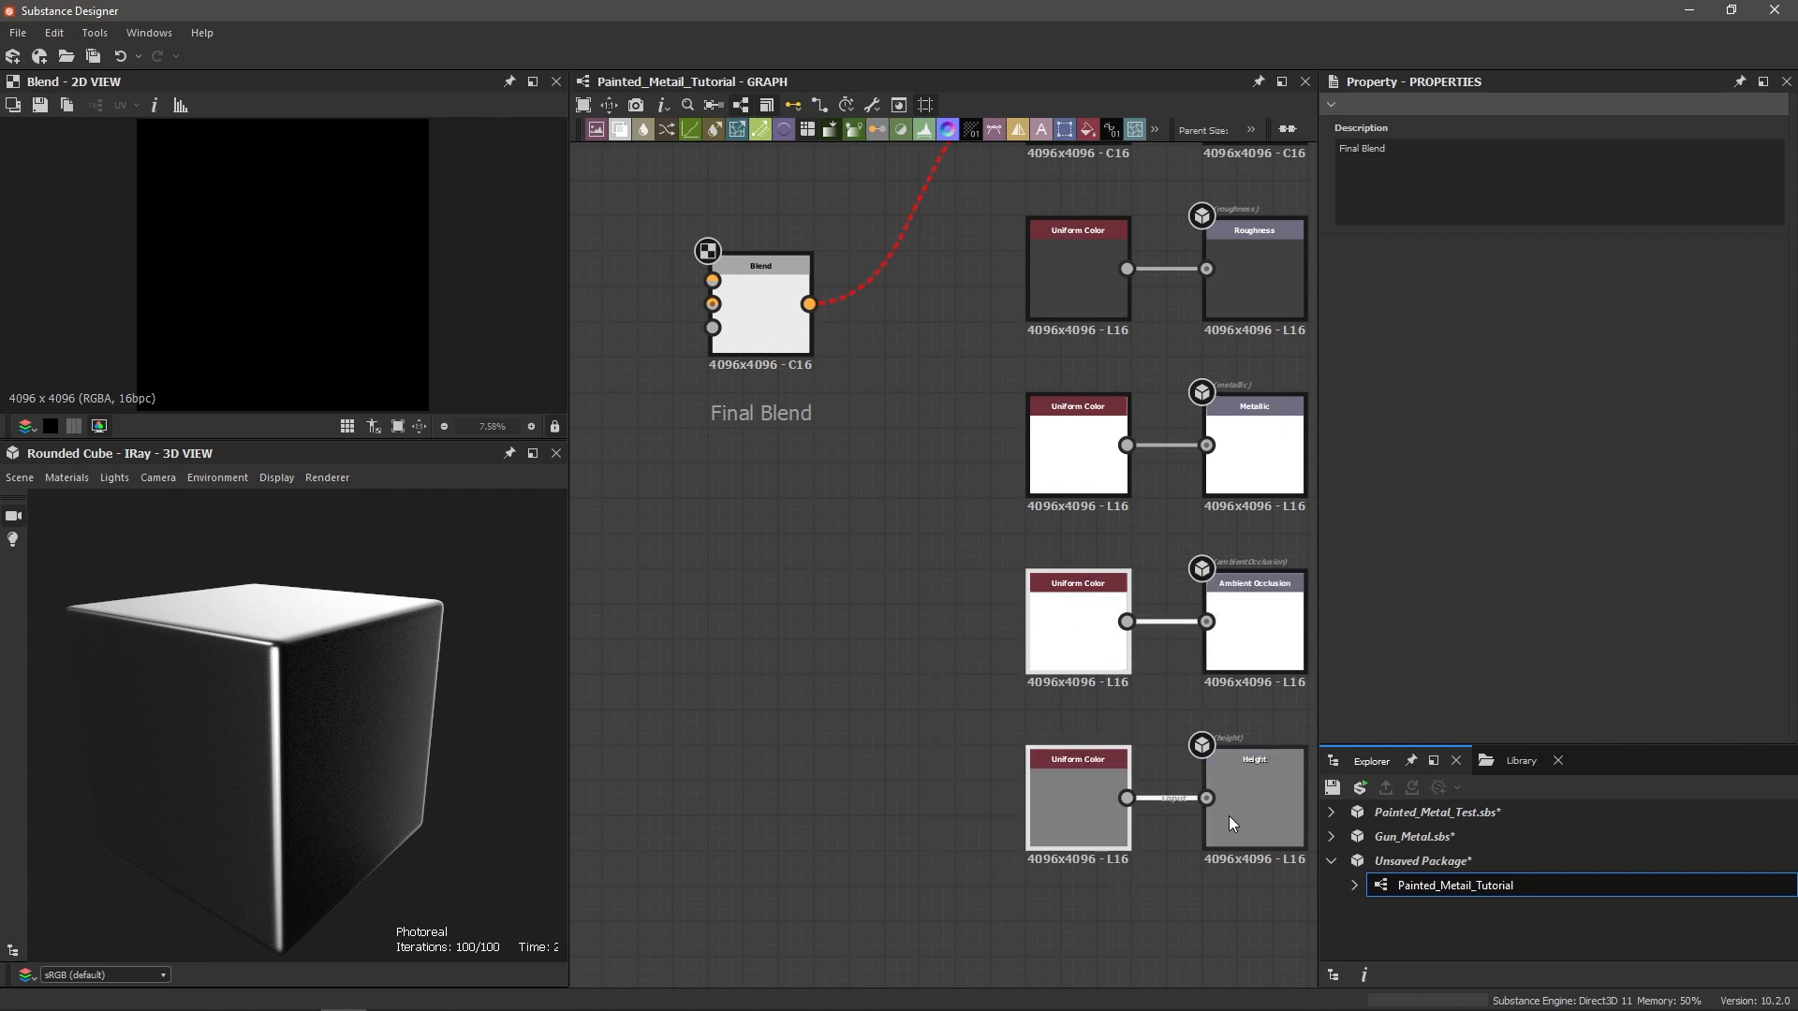
key("Delete")
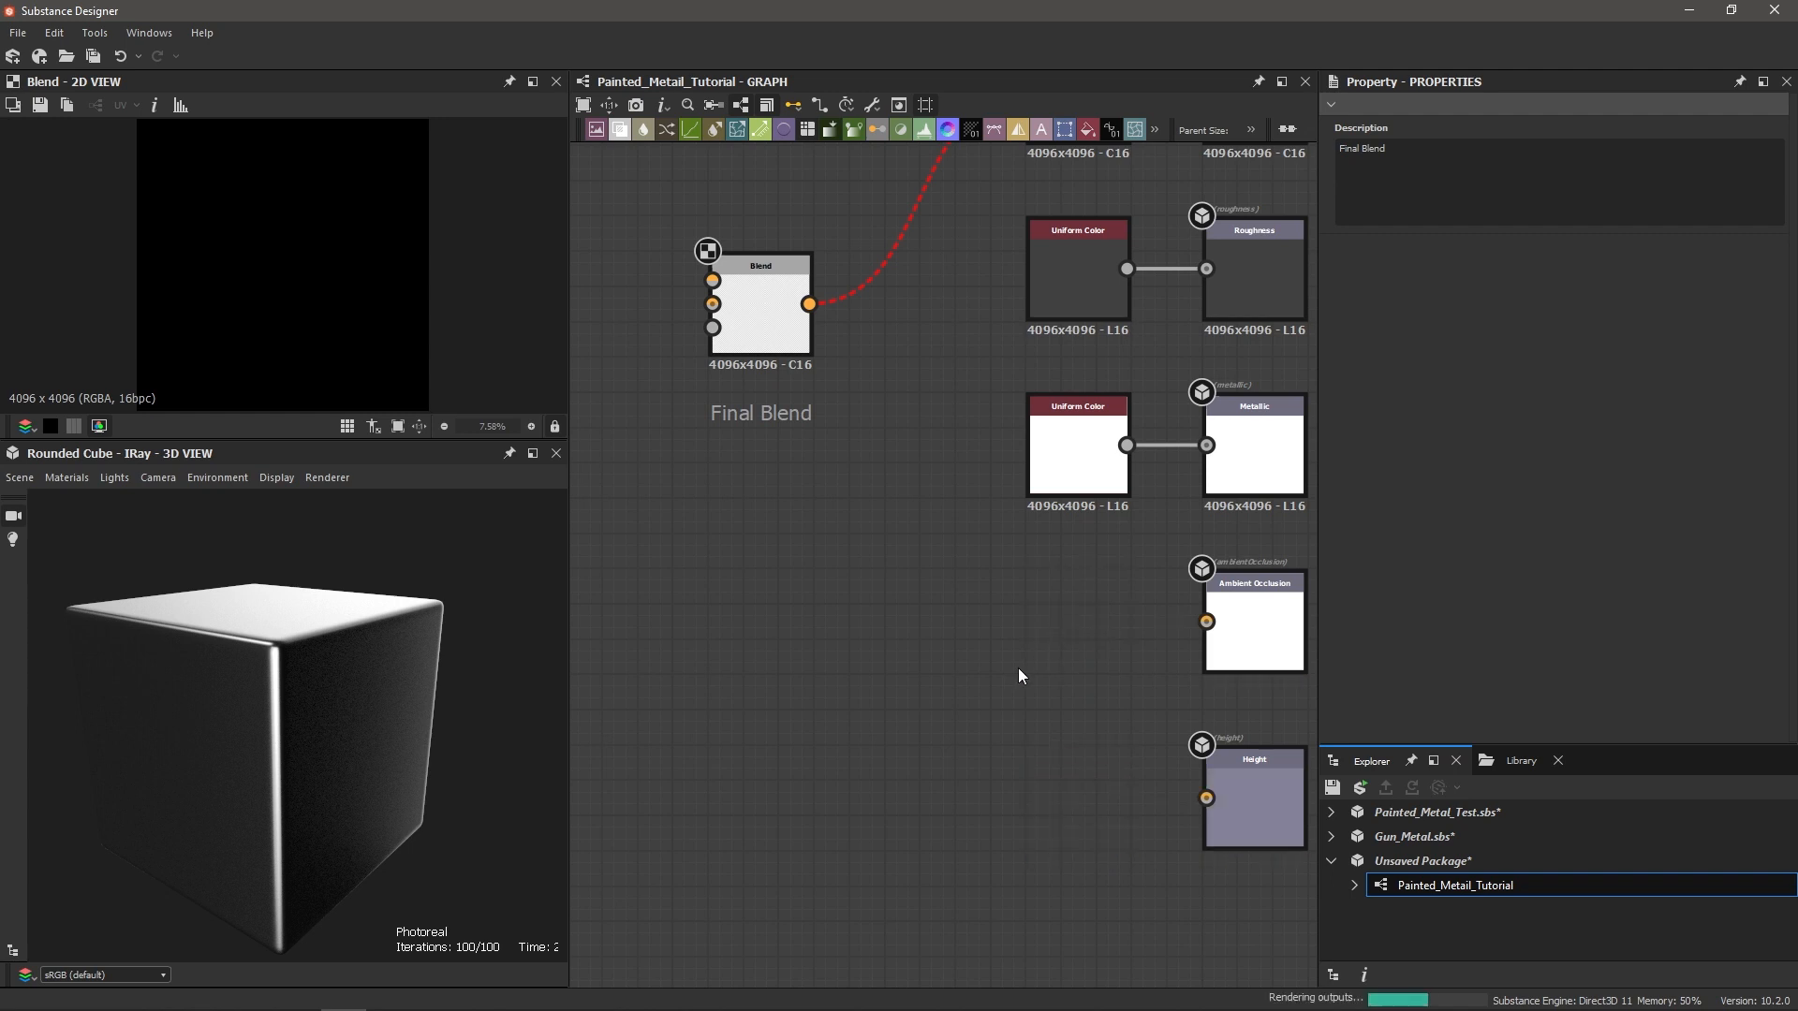
left_click_drag(811, 305, 1207, 797)
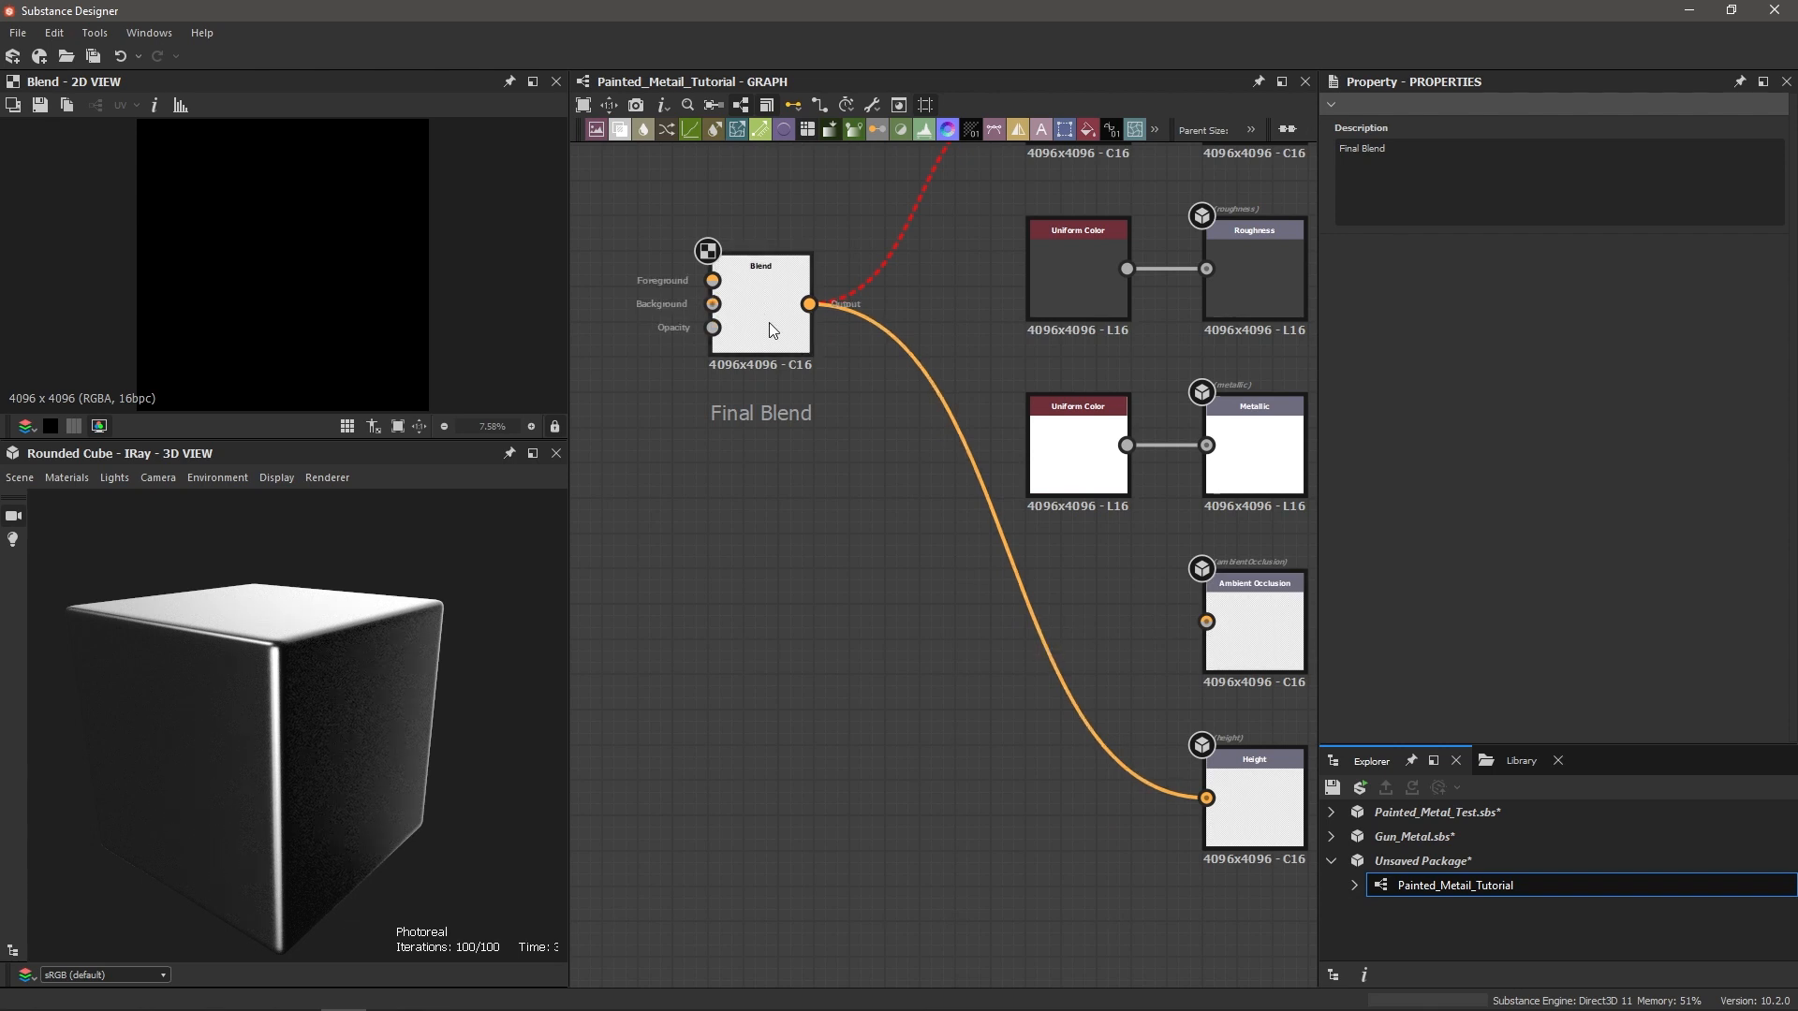
Step: Add an Ambient Occlusion (HBAO) node and wire it between the Final Blend node and the Ambient Occlusion output
scroll(1116, 642, "up", 1)
middle_click_drag(1134, 627, 1048, 641)
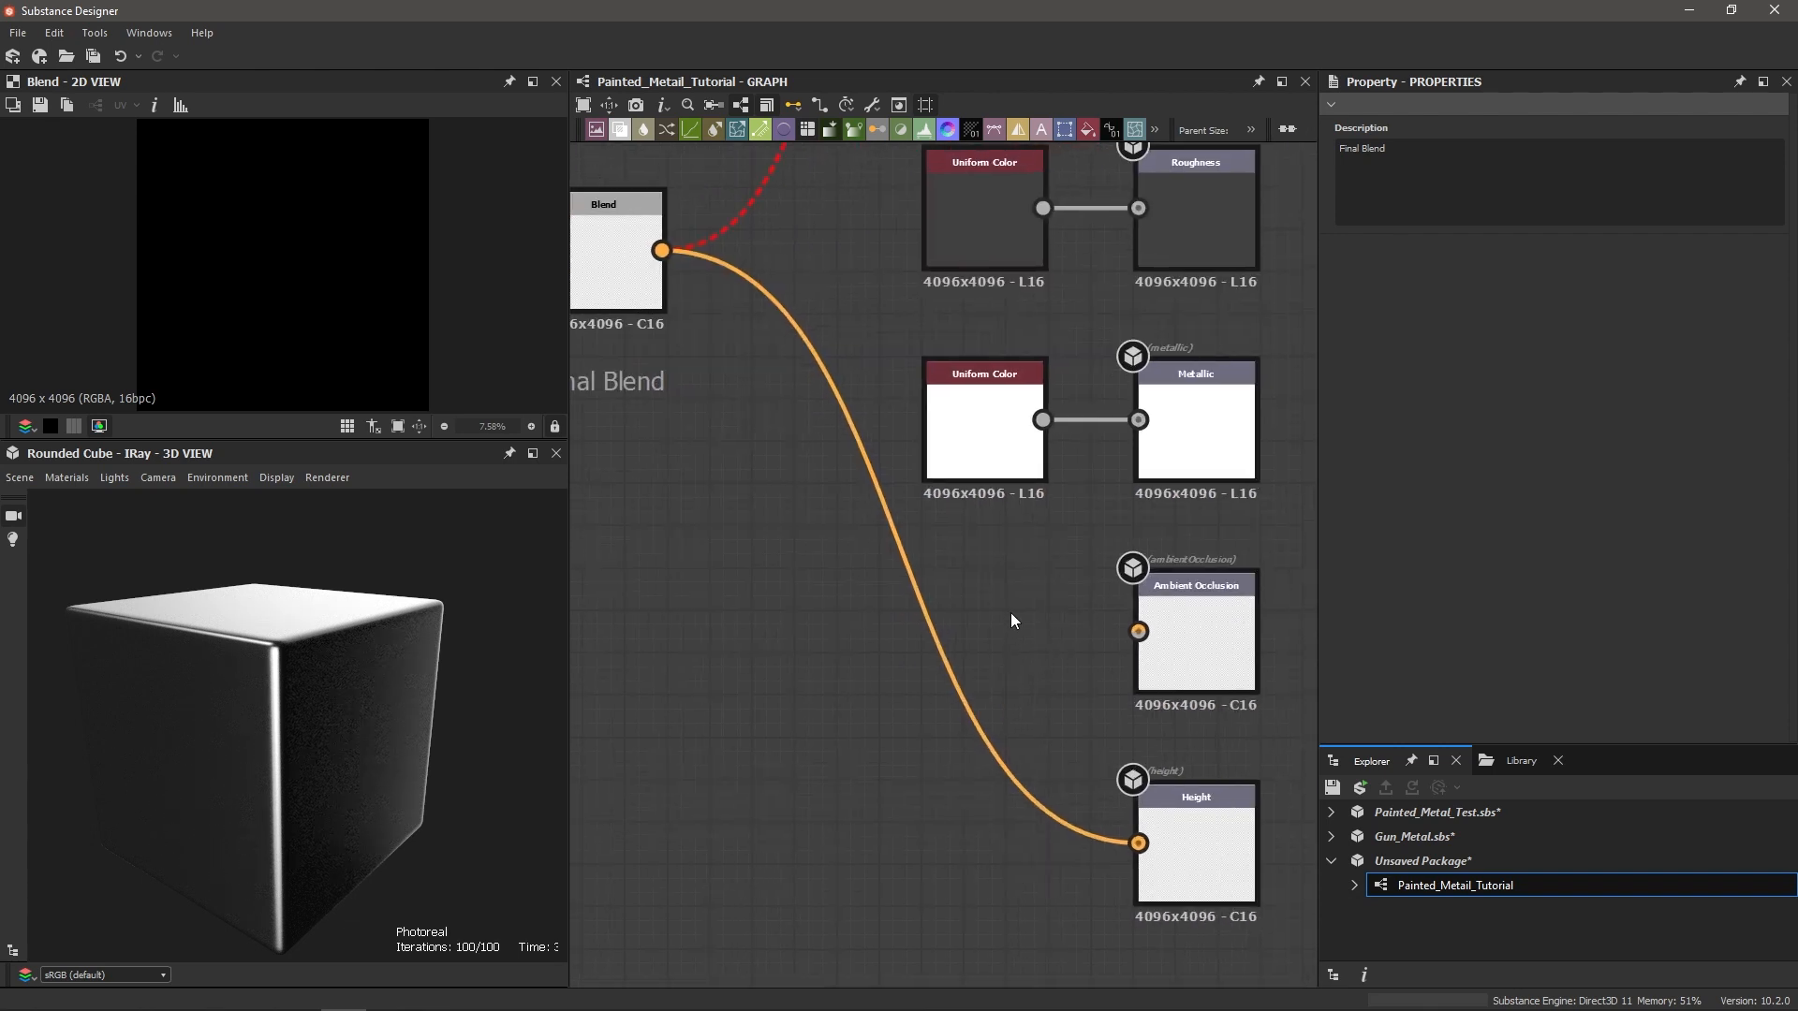
key("space")
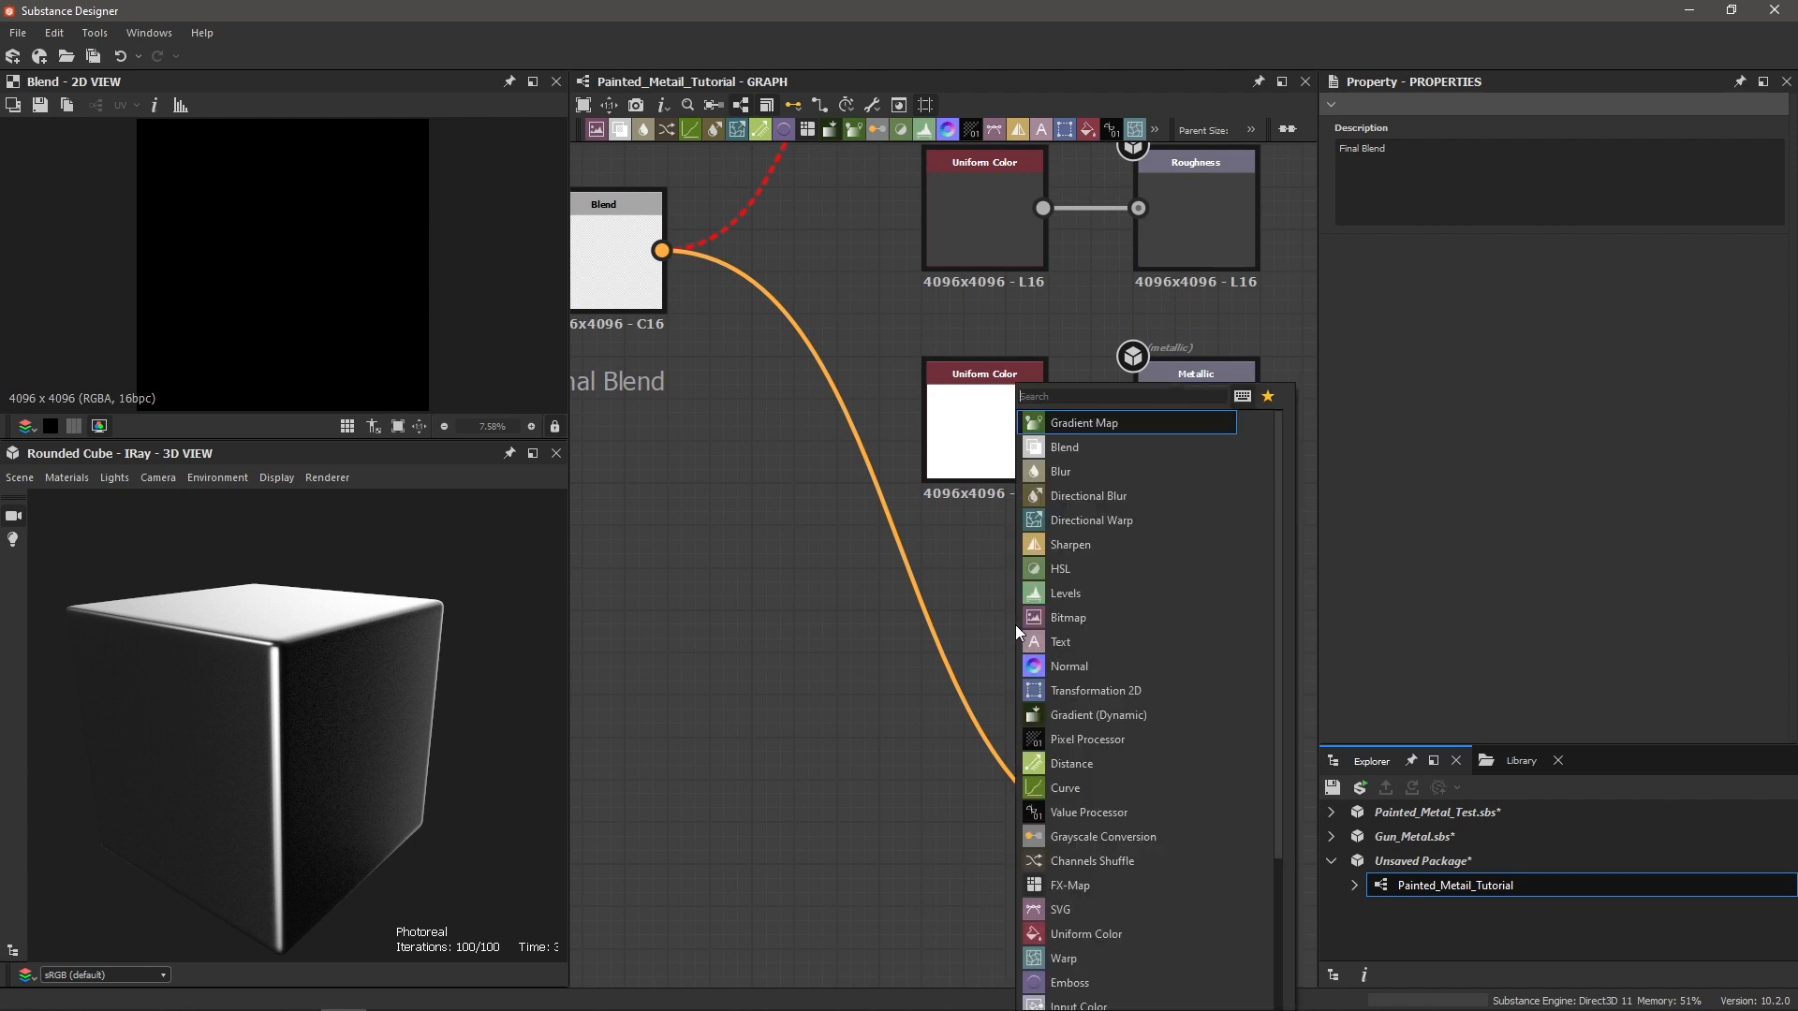
type("ambient")
key("Return")
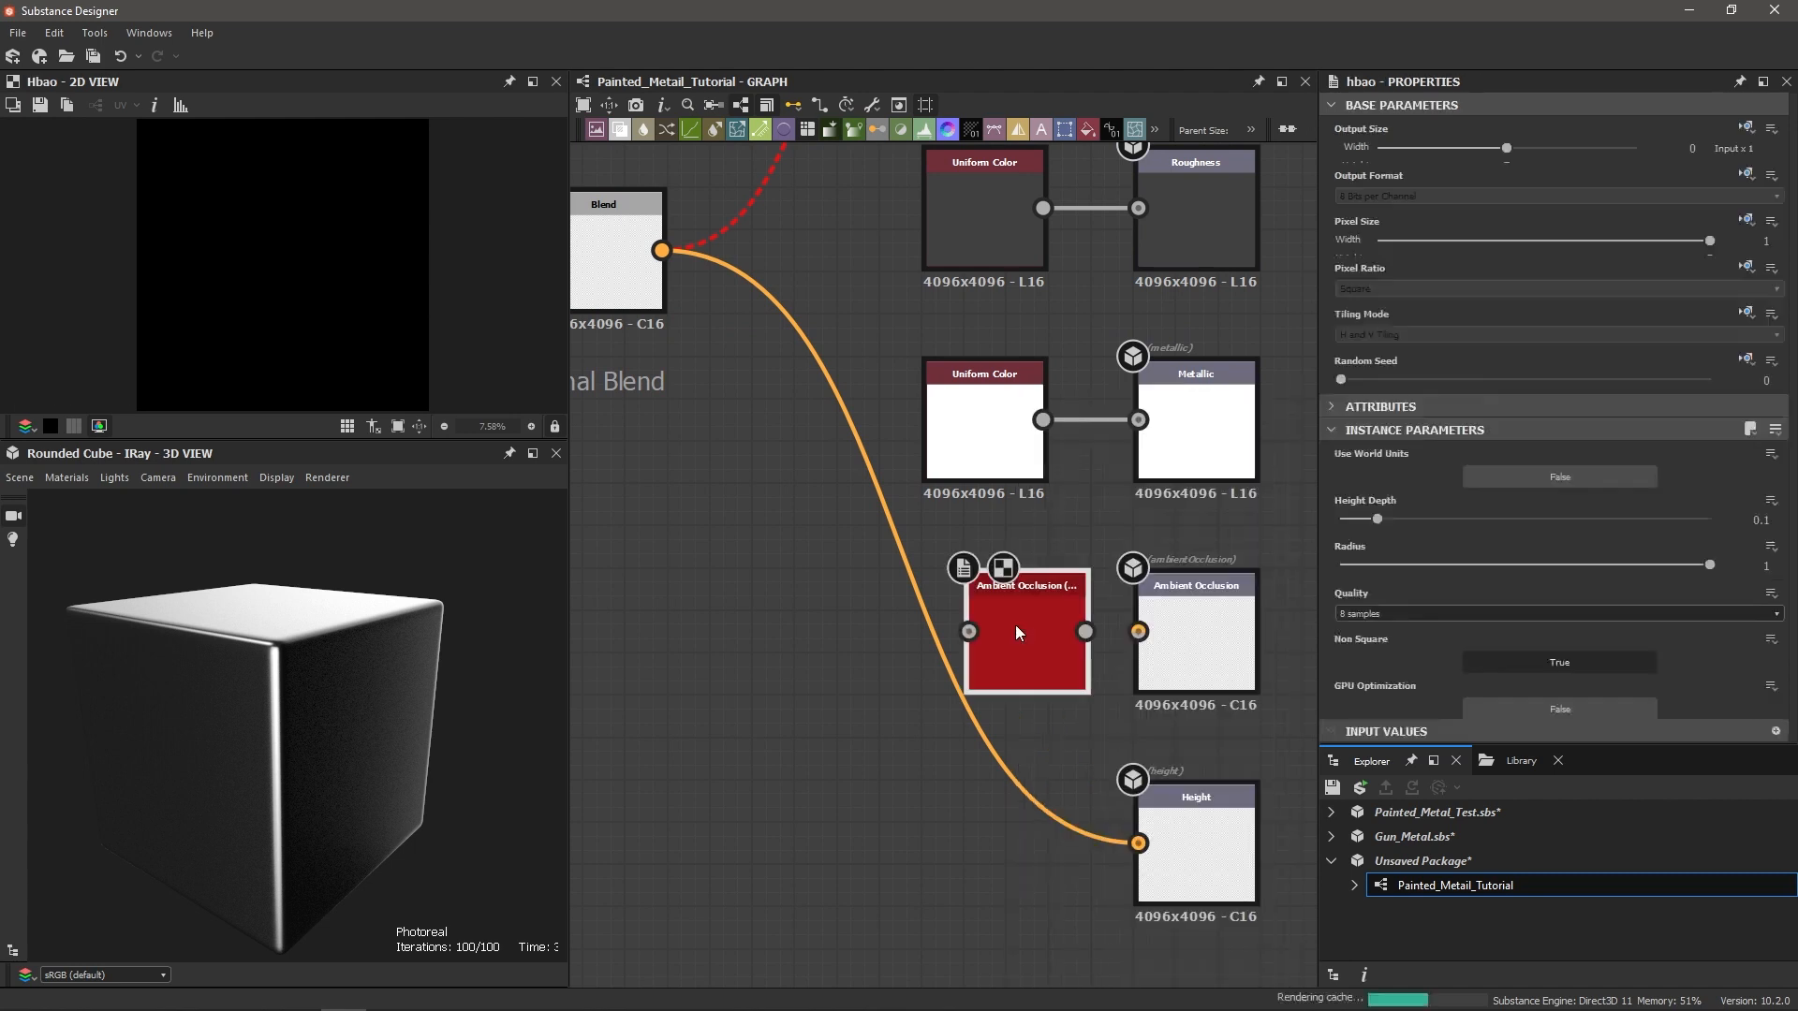
left_click_drag(1085, 631, 1166, 632)
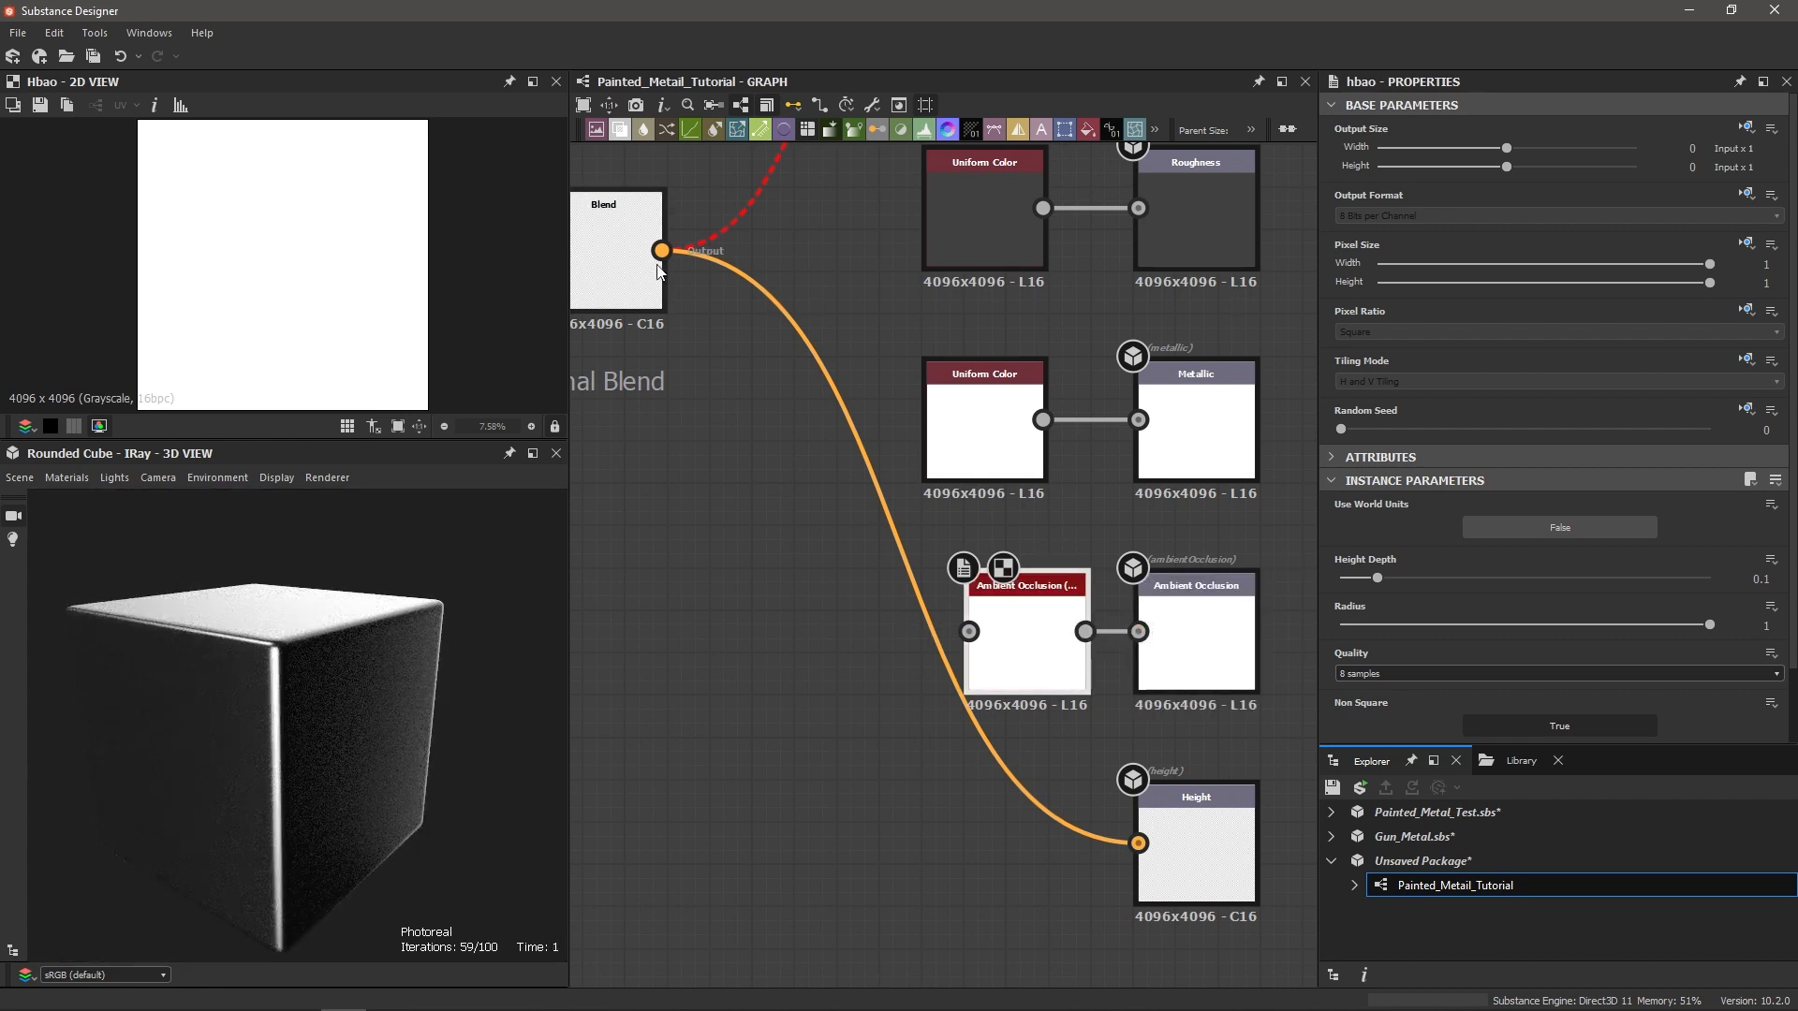
left_click_drag(662, 250, 974, 640)
Step: Darken the Uniform Color node feeding Base Color by setting its output colour value (V) to 0.11
scroll(760, 562, "down", 1)
middle_click_drag(772, 586, 862, 606)
middle_click_drag(732, 417, 800, 453)
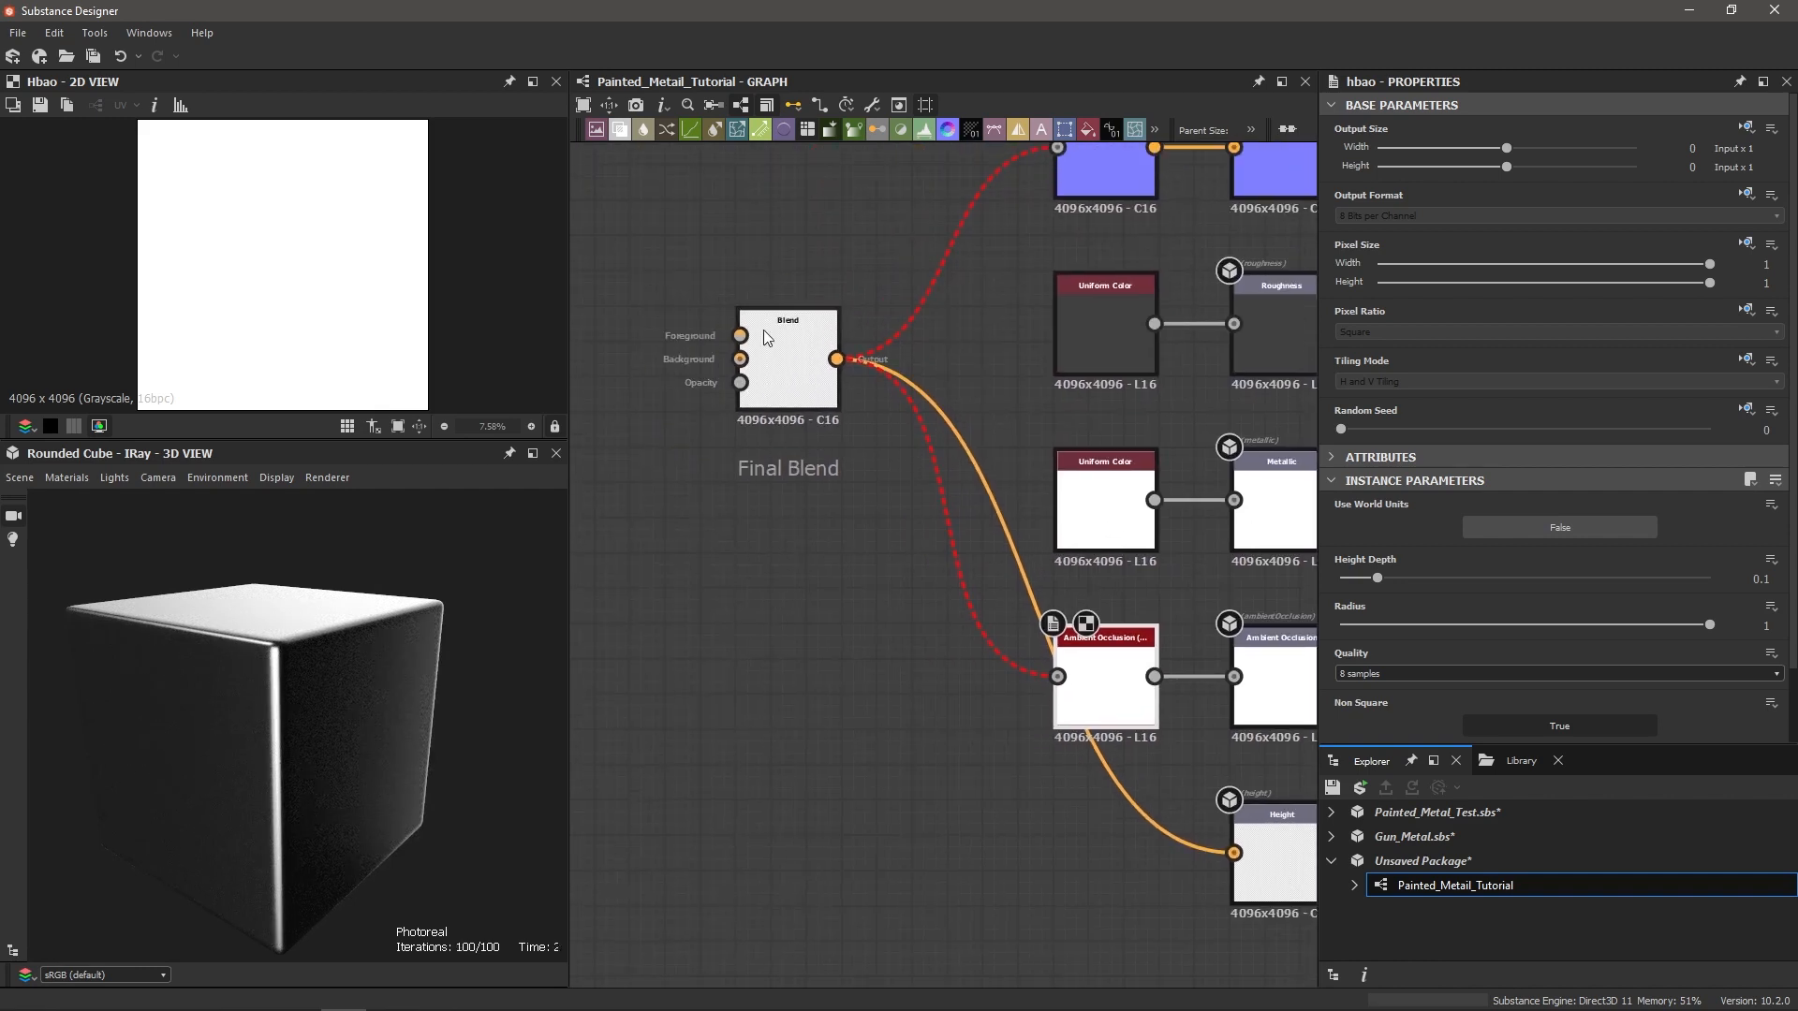
scroll(762, 328, "up", 1)
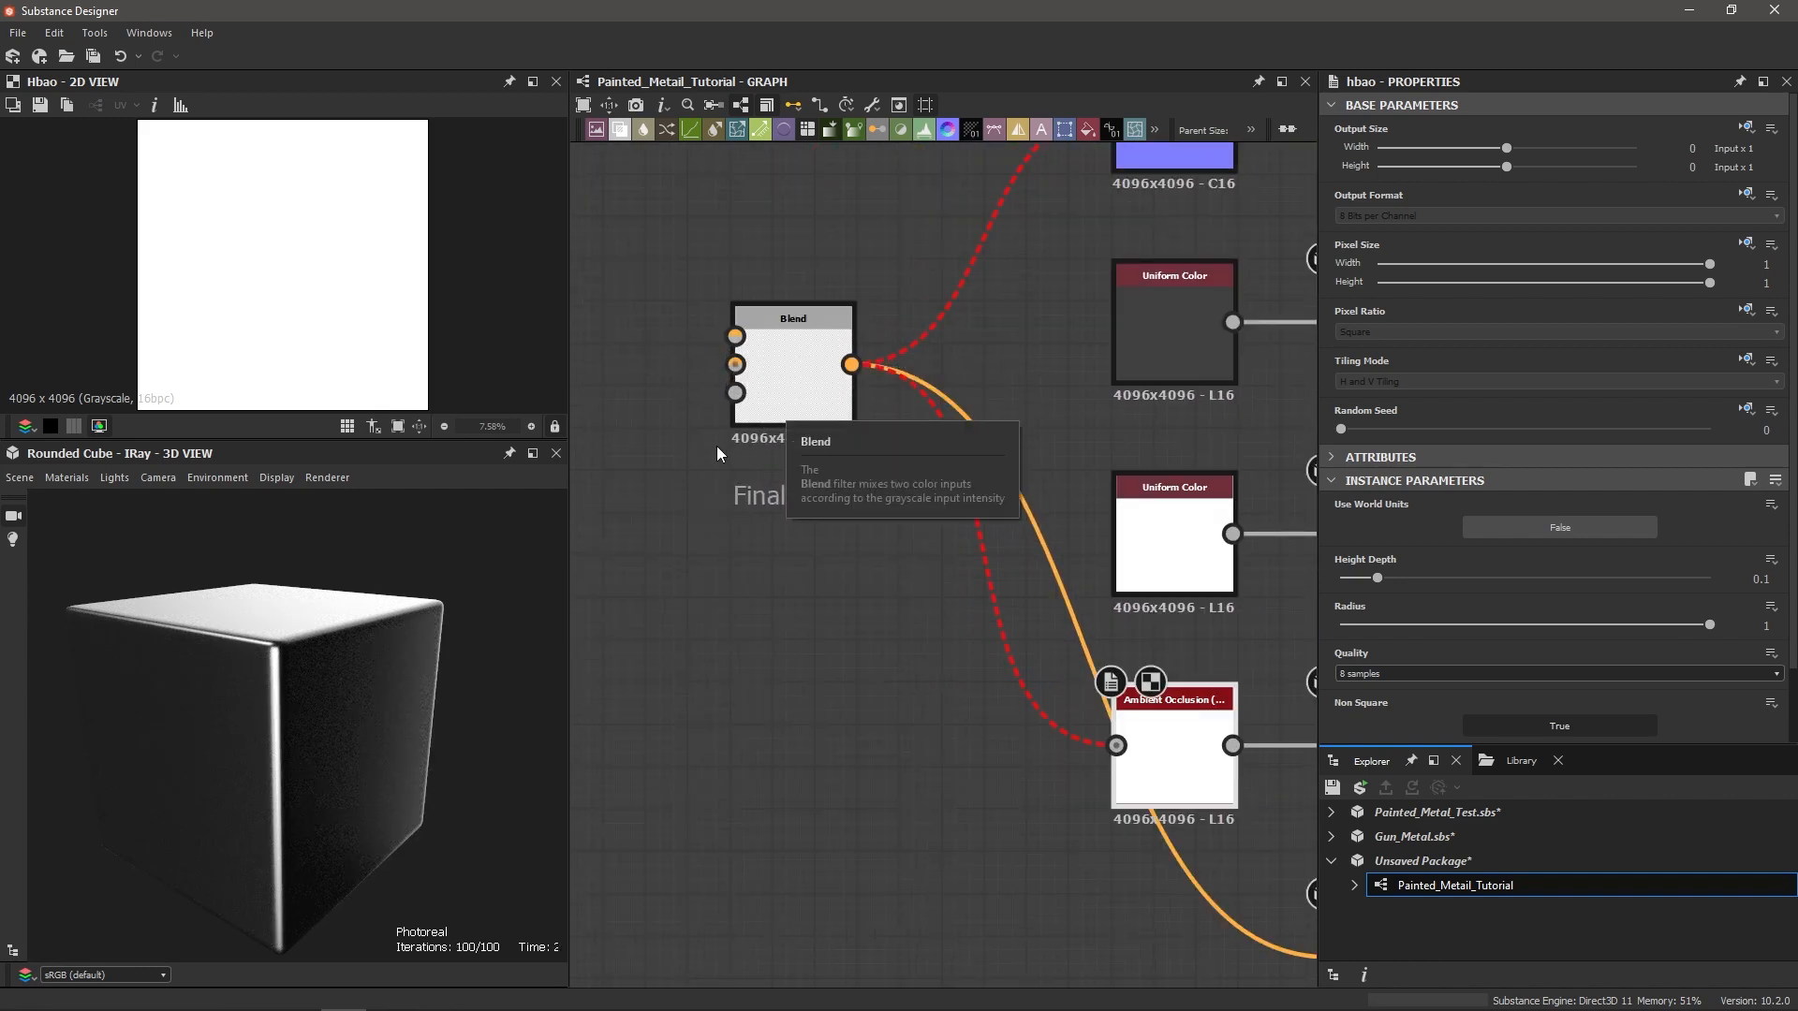
scroll(698, 453, "down", 1)
middle_click_drag(652, 374, 836, 400)
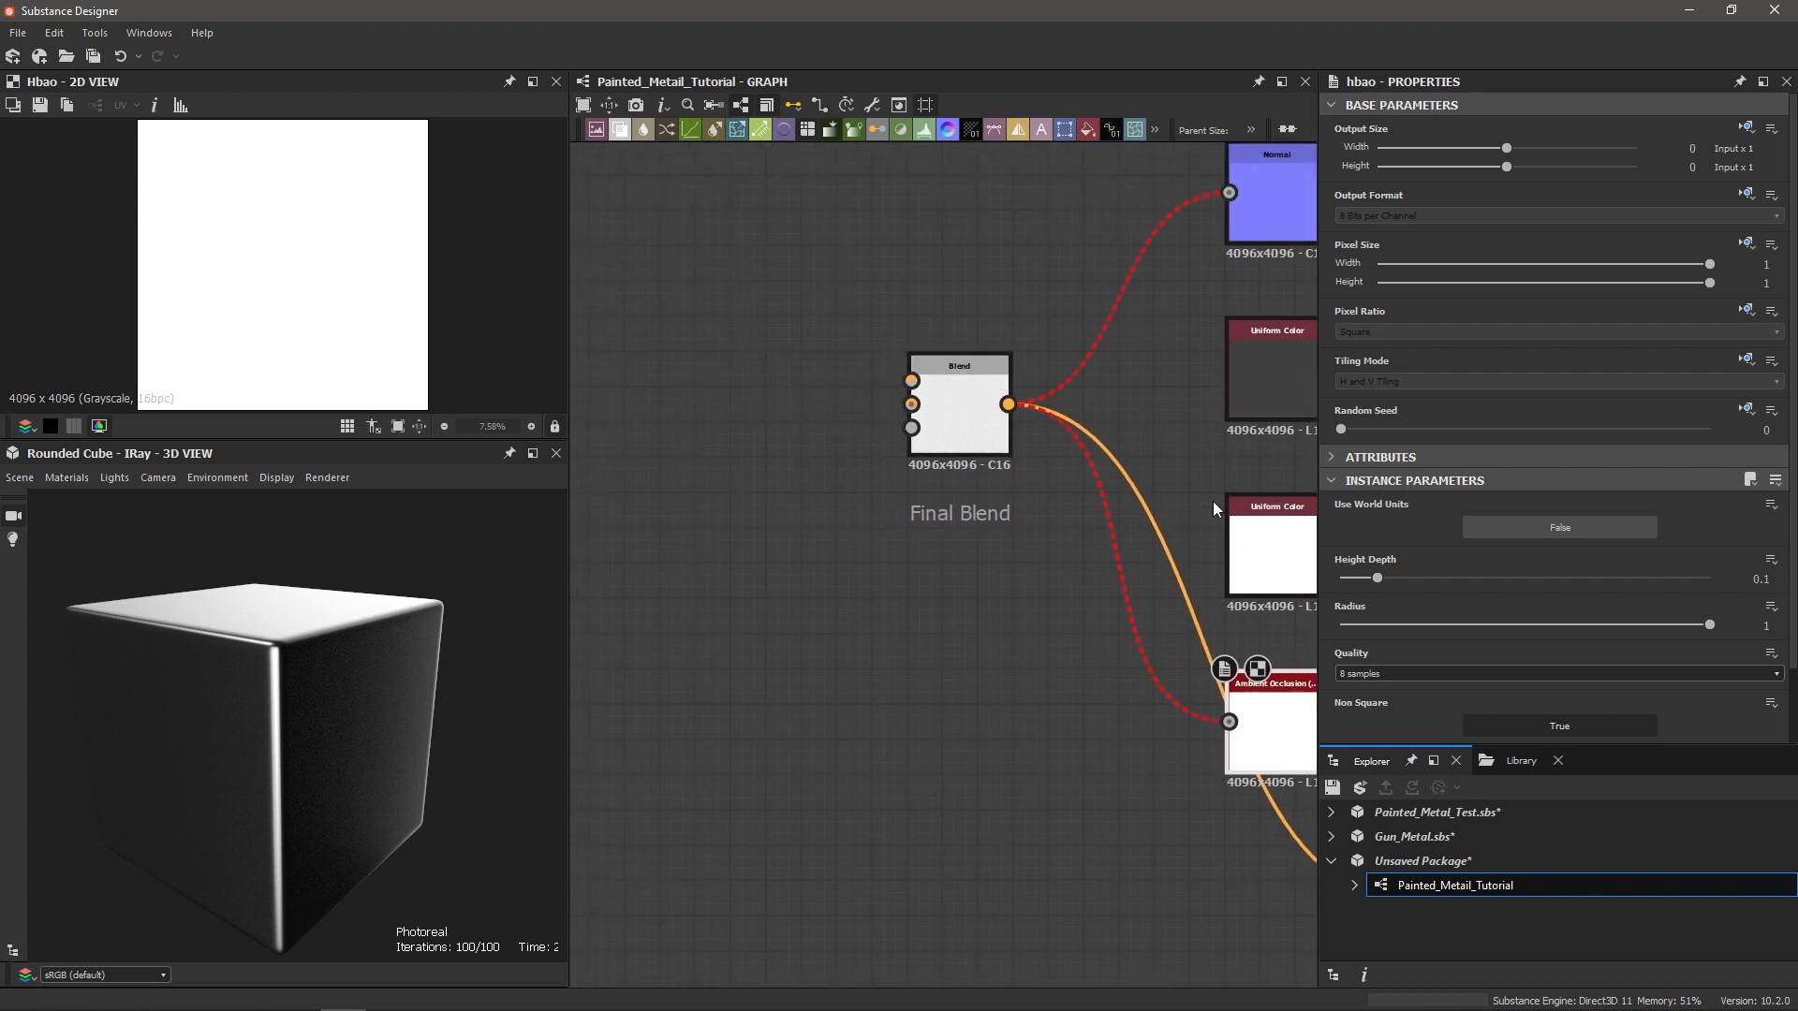
scroll(916, 708, "down", 1)
middle_click_drag(914, 702, 729, 862)
scroll(927, 381, "up", 2)
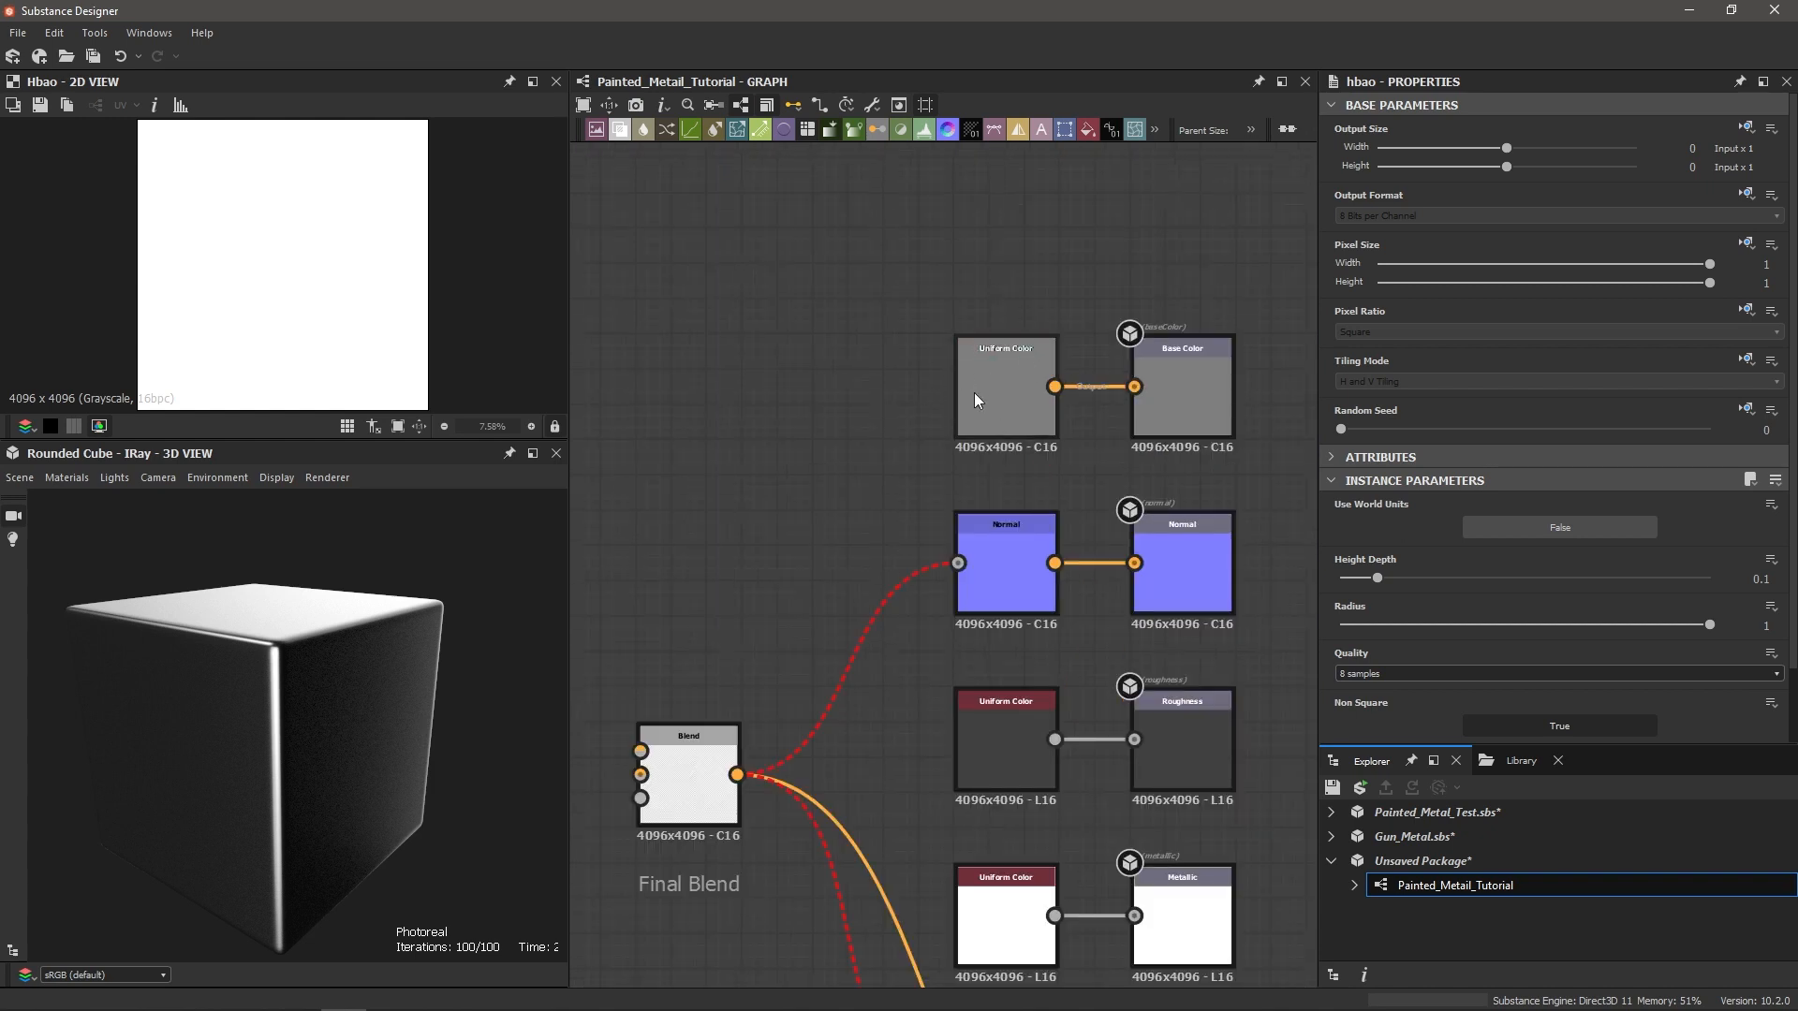
left_click(1030, 401)
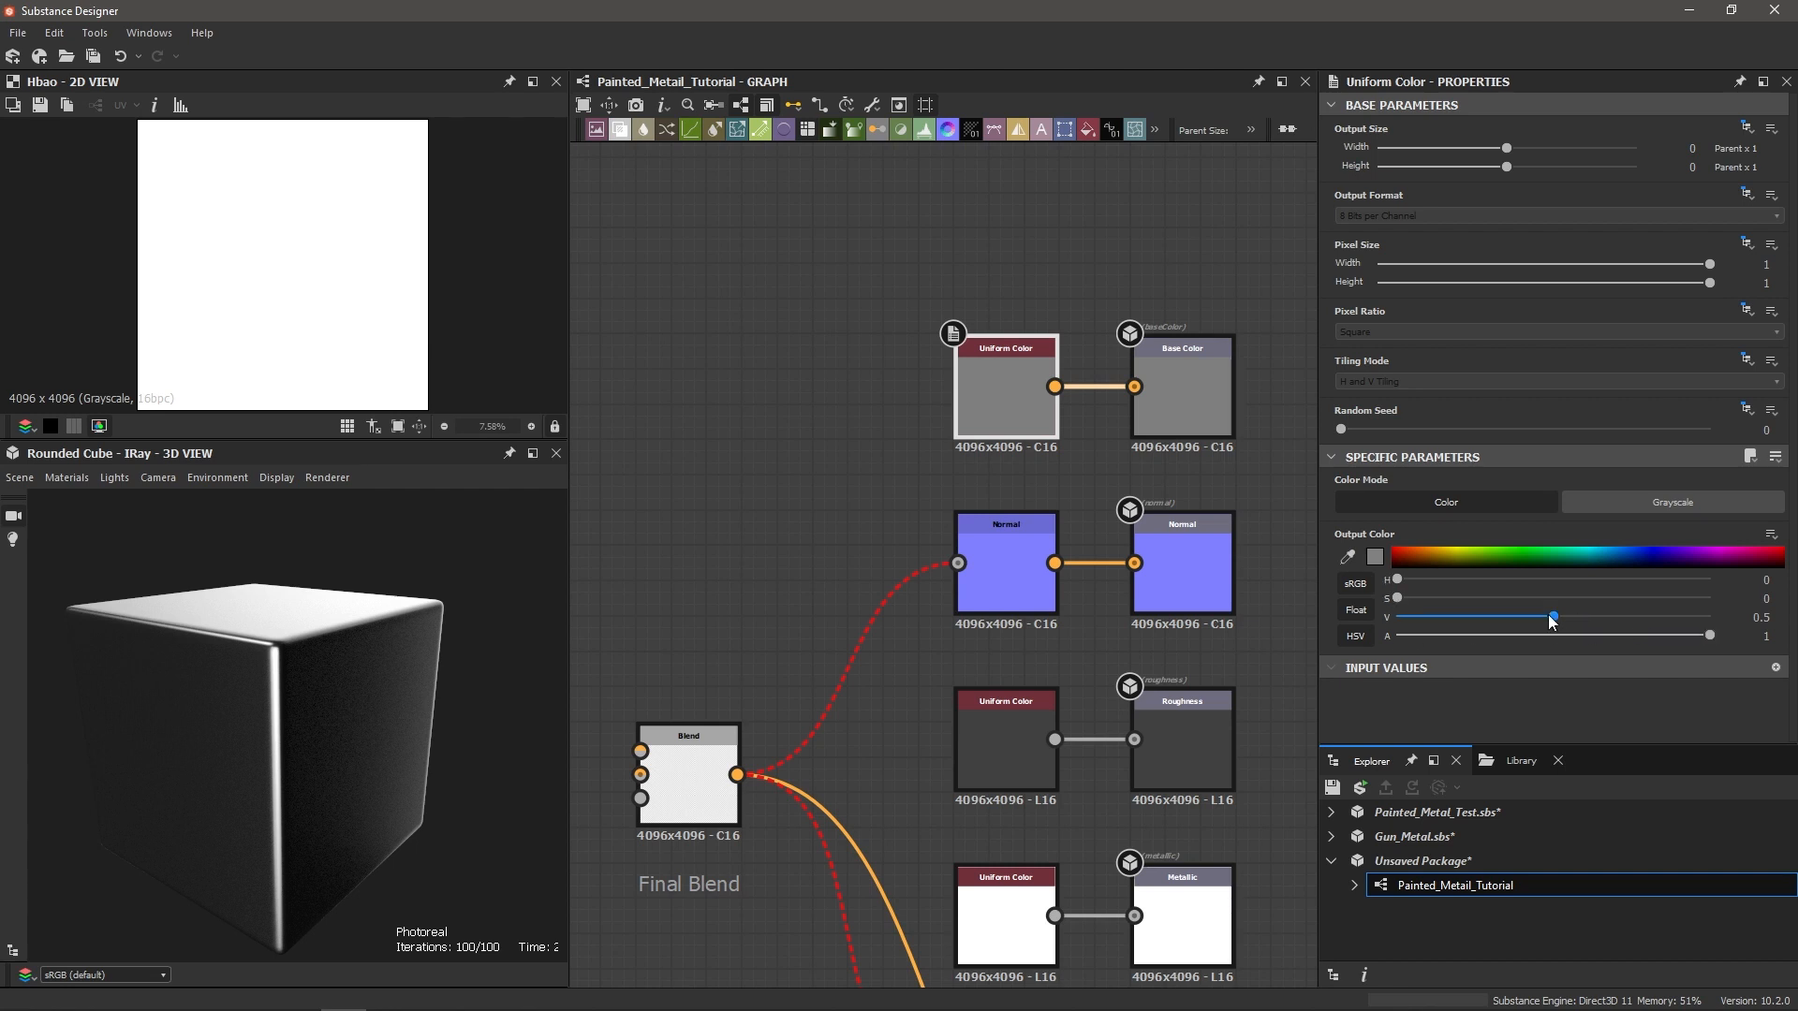
left_click_drag(1554, 614, 1430, 621)
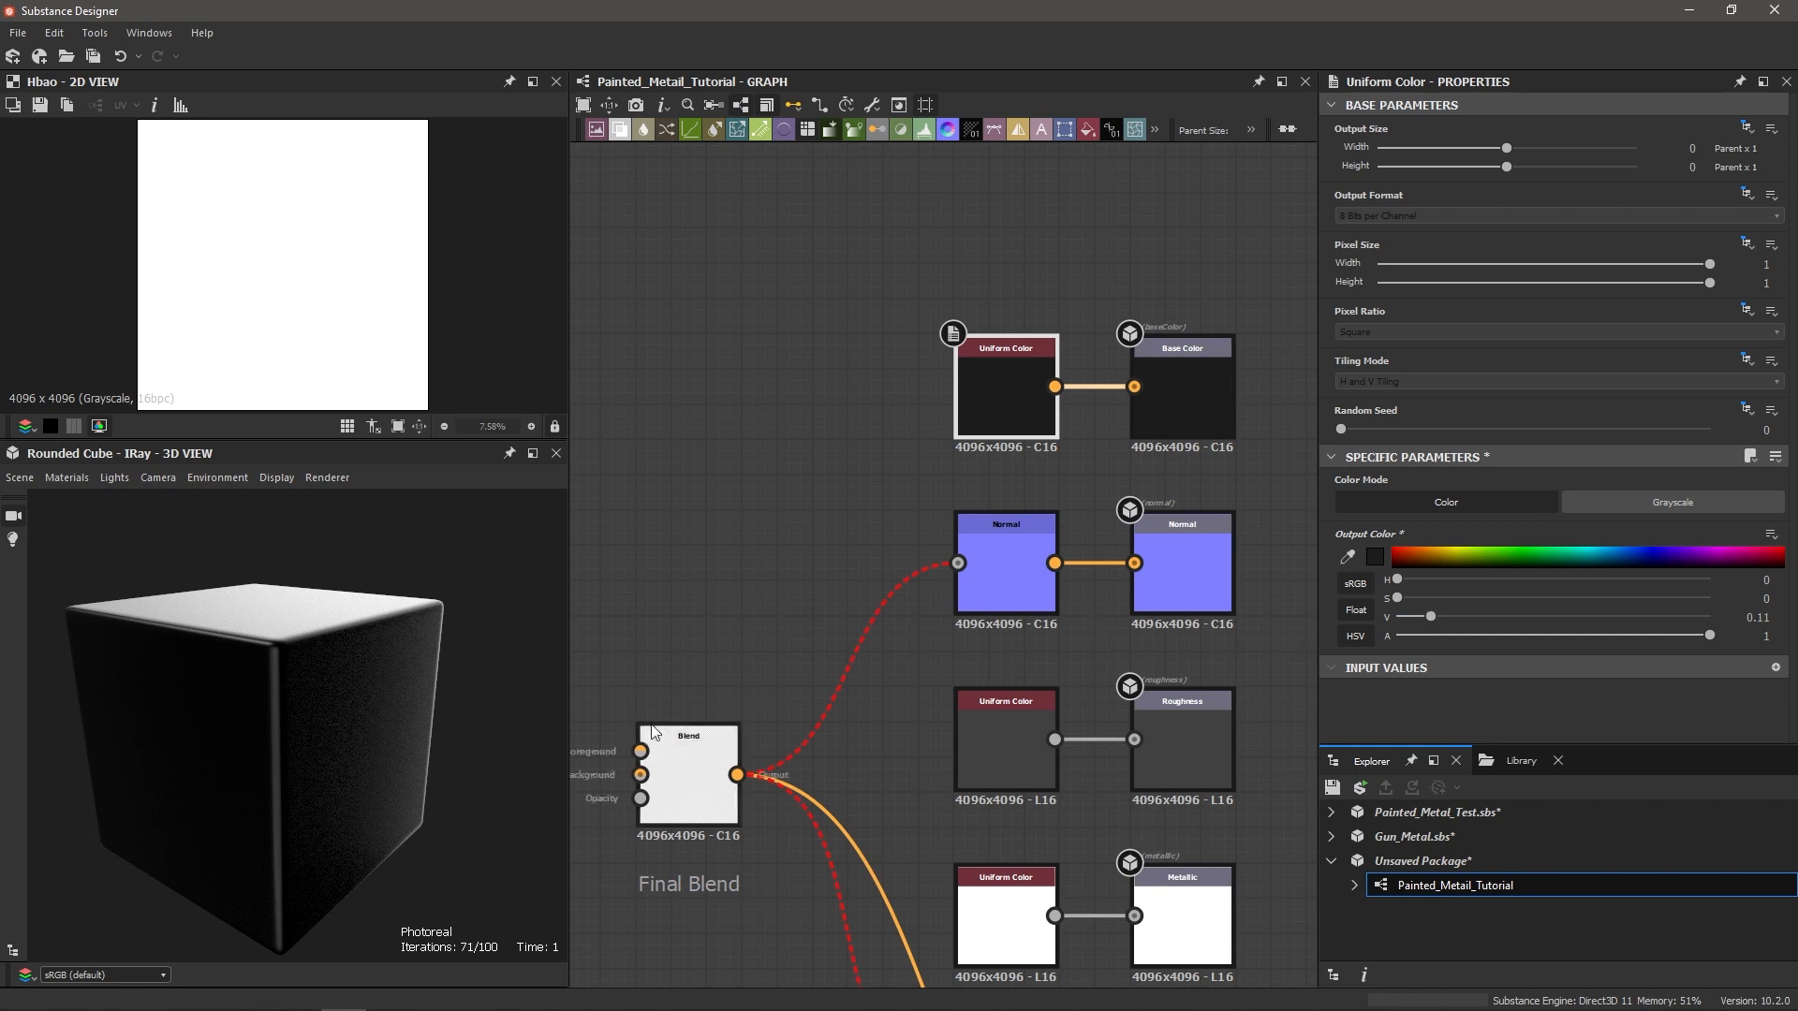
Step: Add a BnW Spots 3 noise node in the empty graph area ahead of the Final Blend node
scroll(386, 632, "up", 5)
left_click_drag(368, 599, 356, 575)
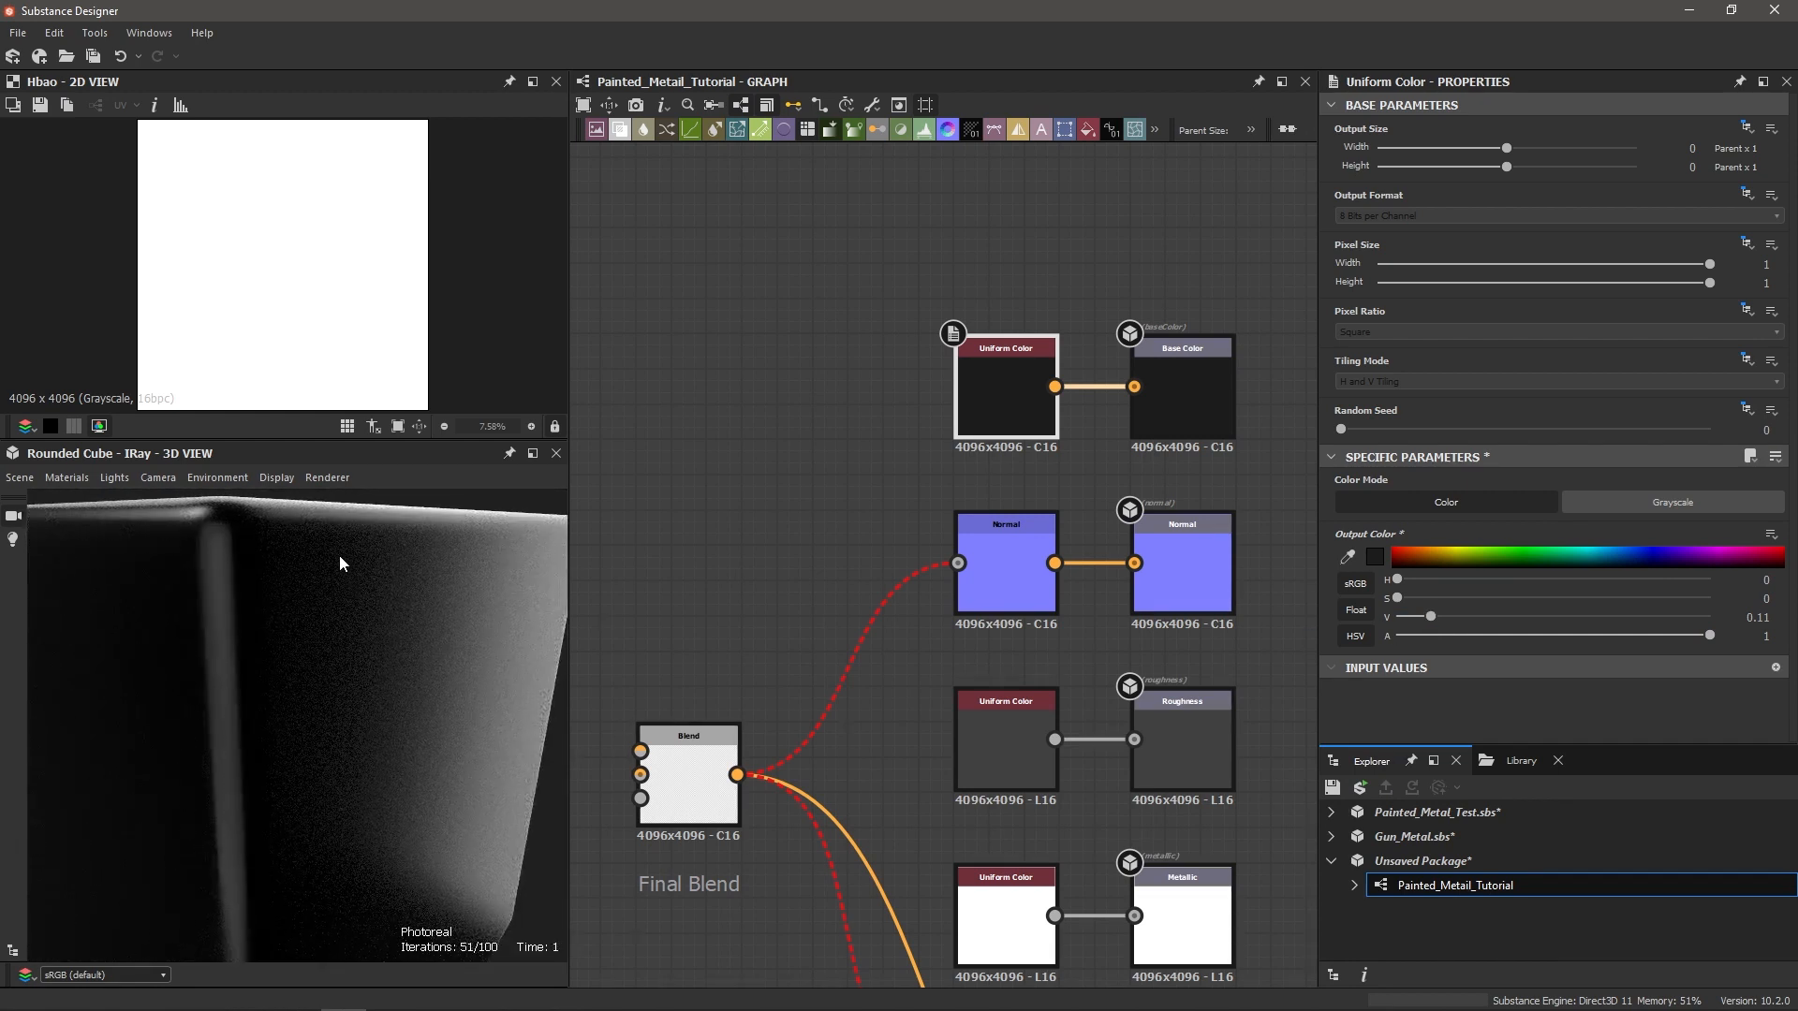
left_click_drag(386, 571, 330, 623)
scroll(971, 429, "down", 5)
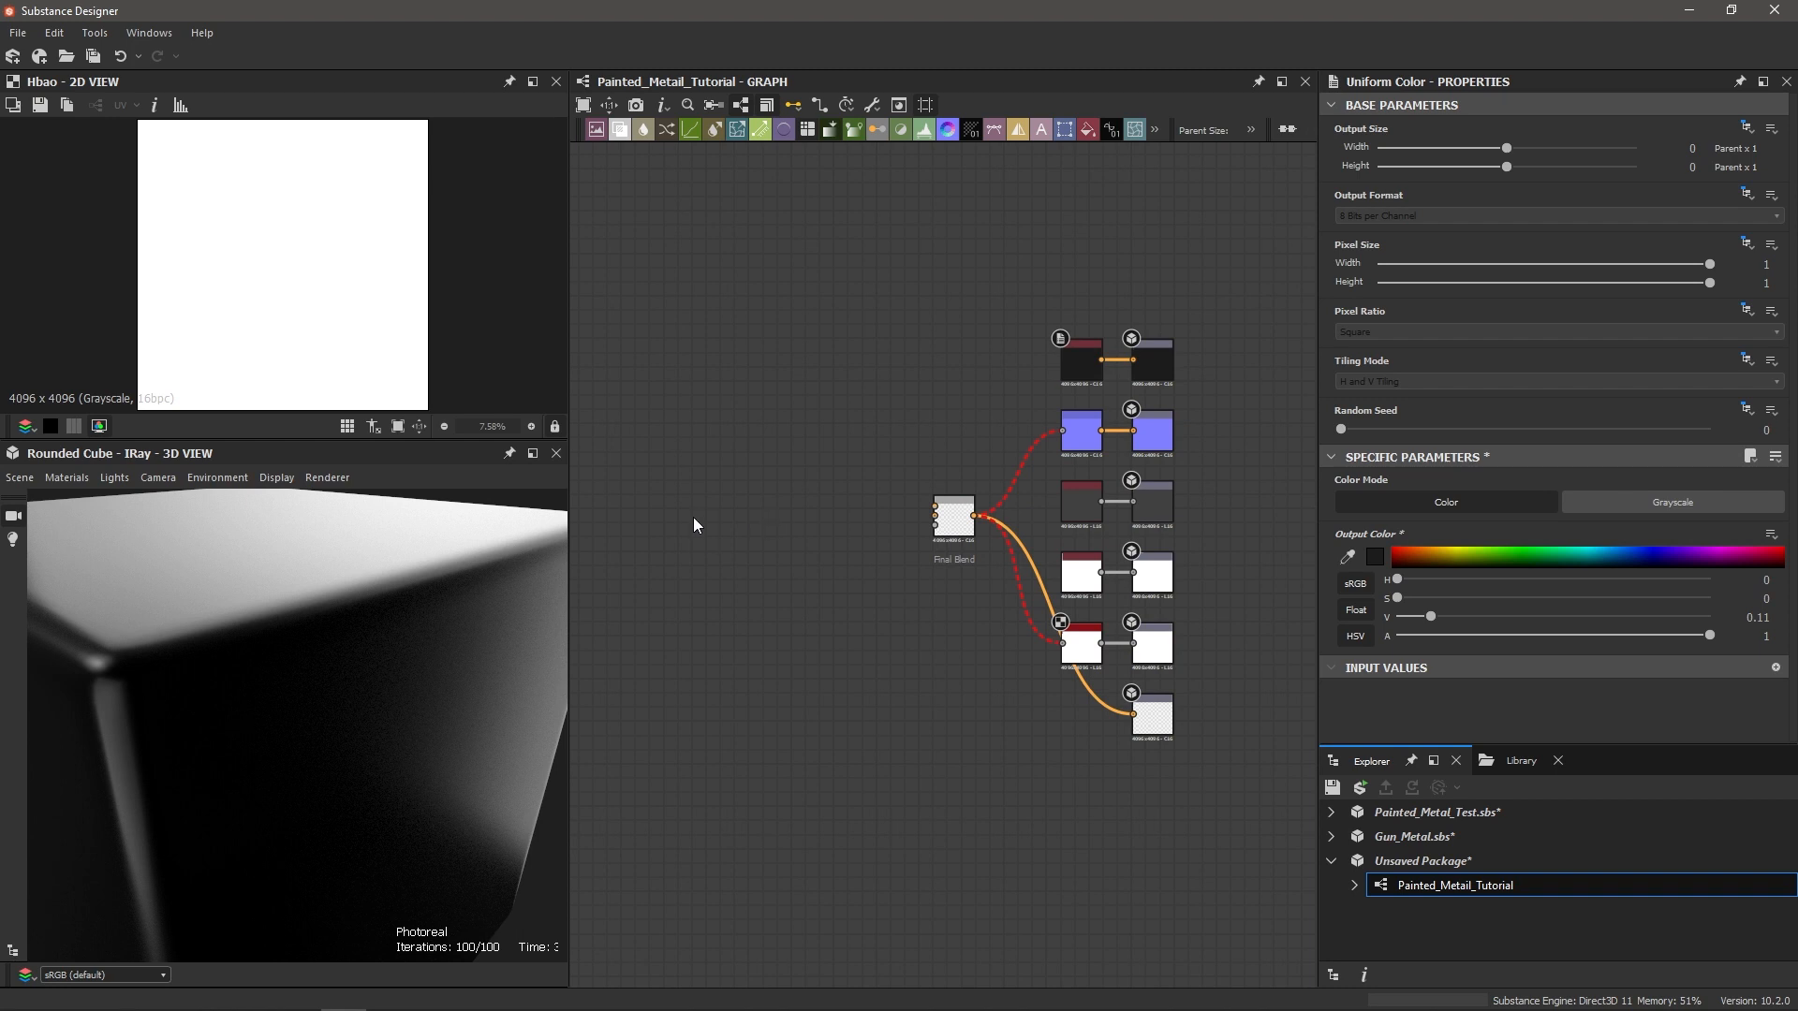
key("space")
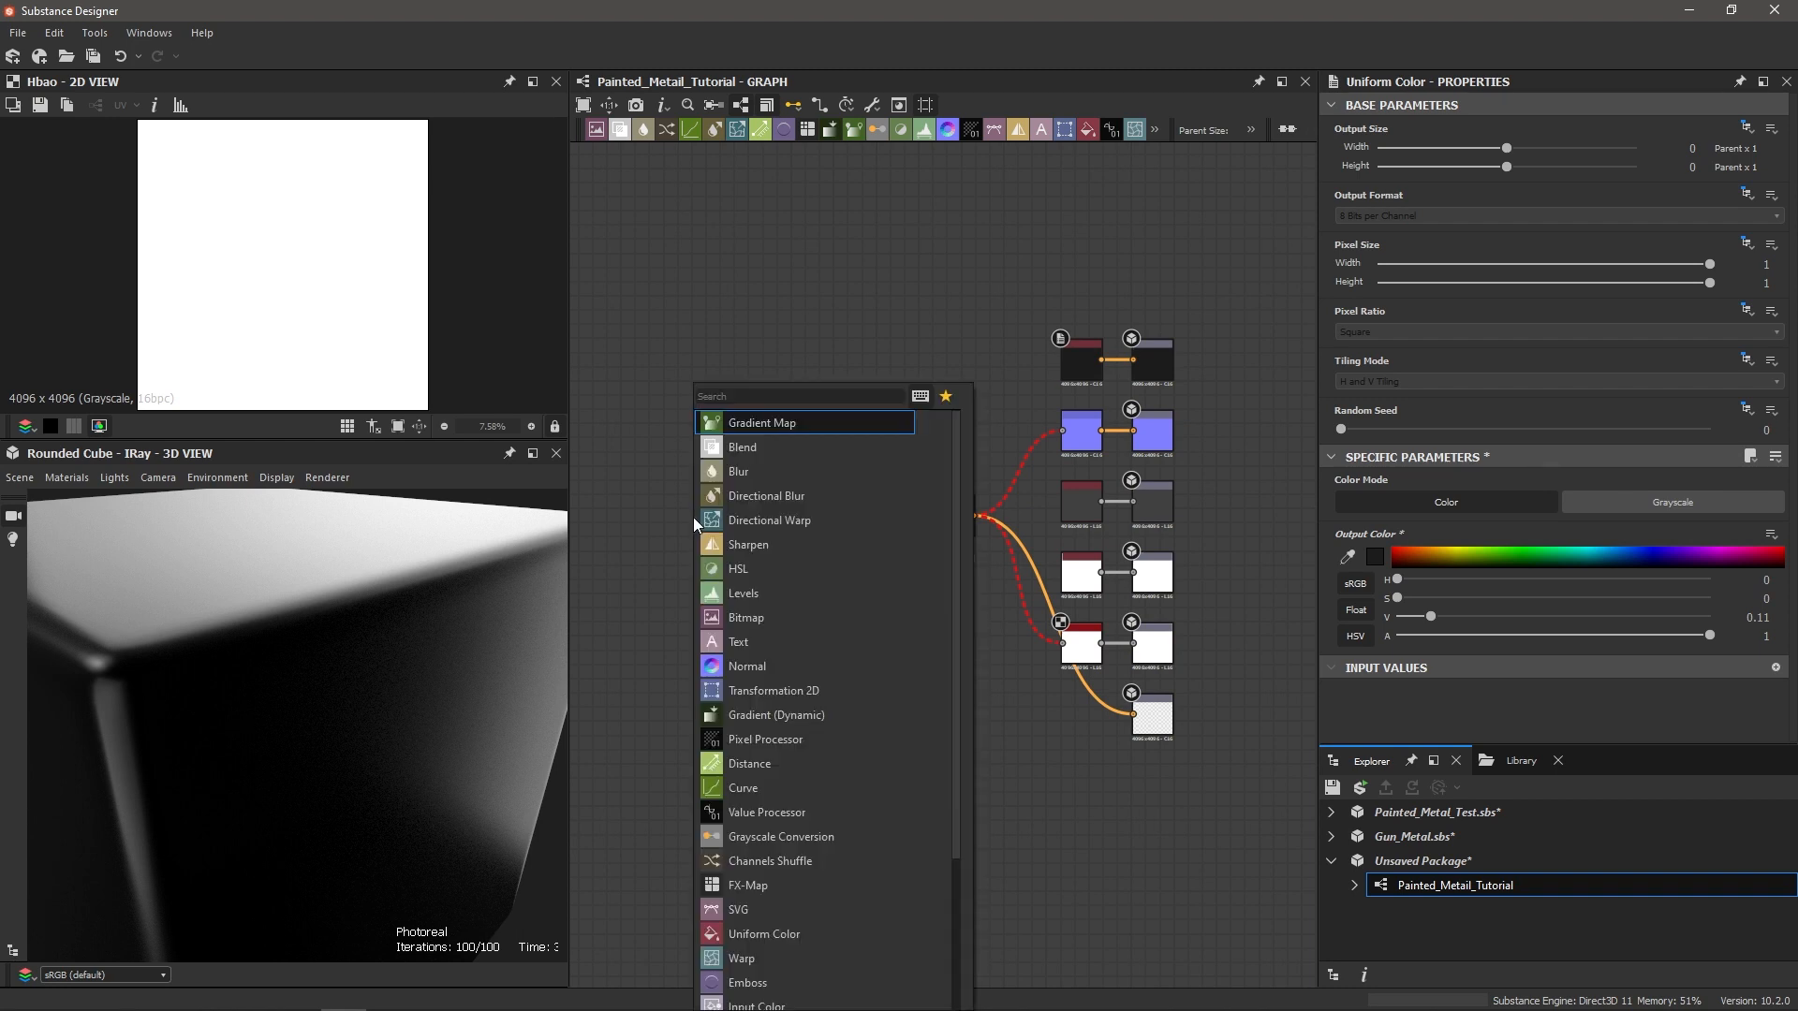
type("bnw sp")
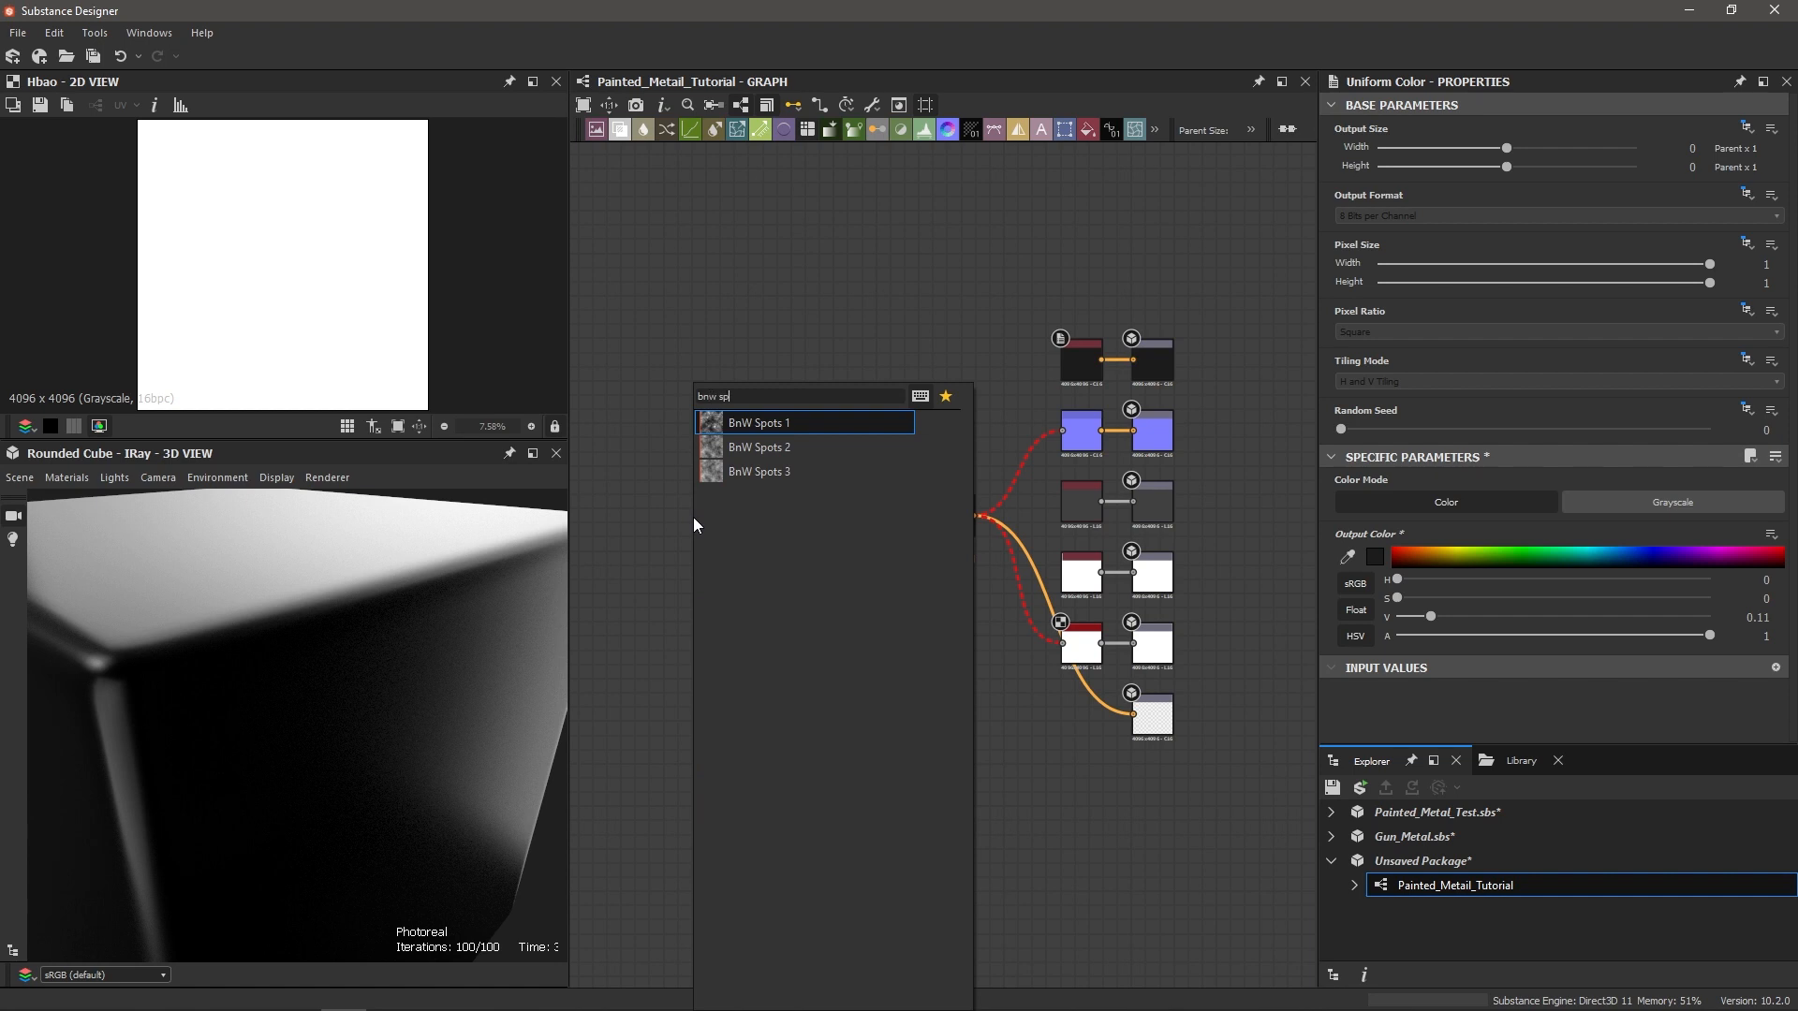
key("Down")
key("Down")
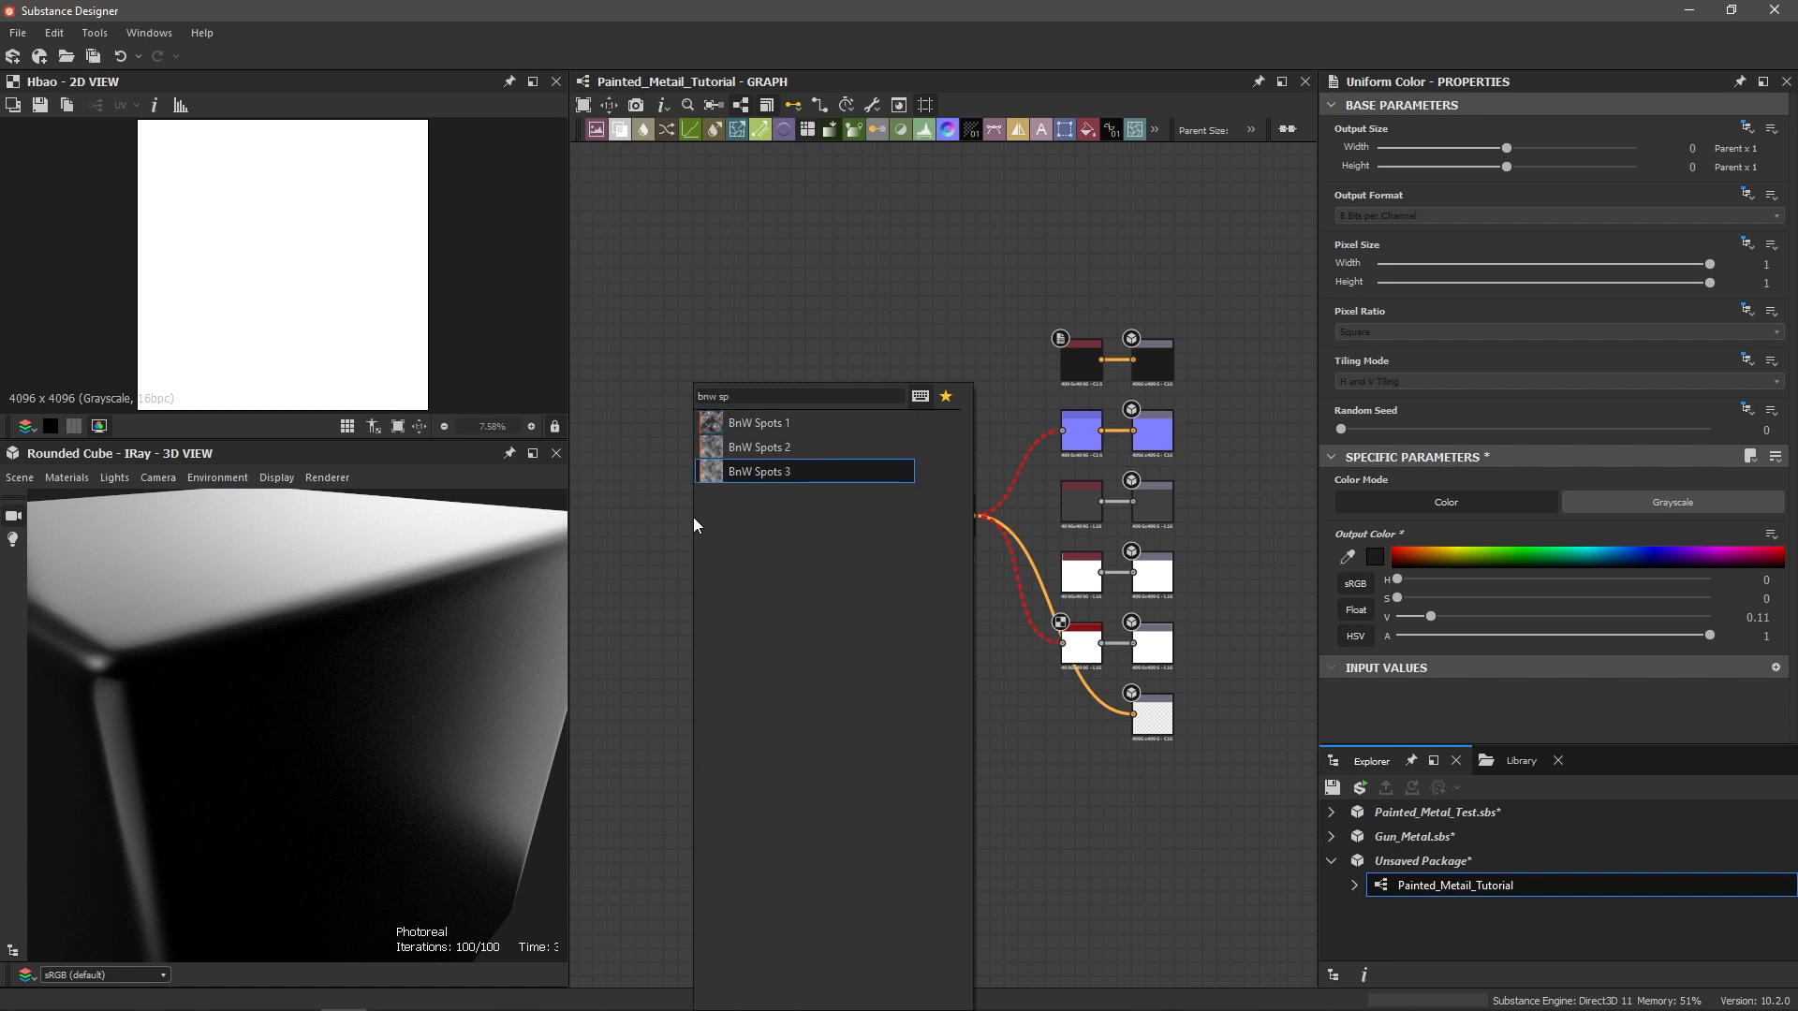
key("Return")
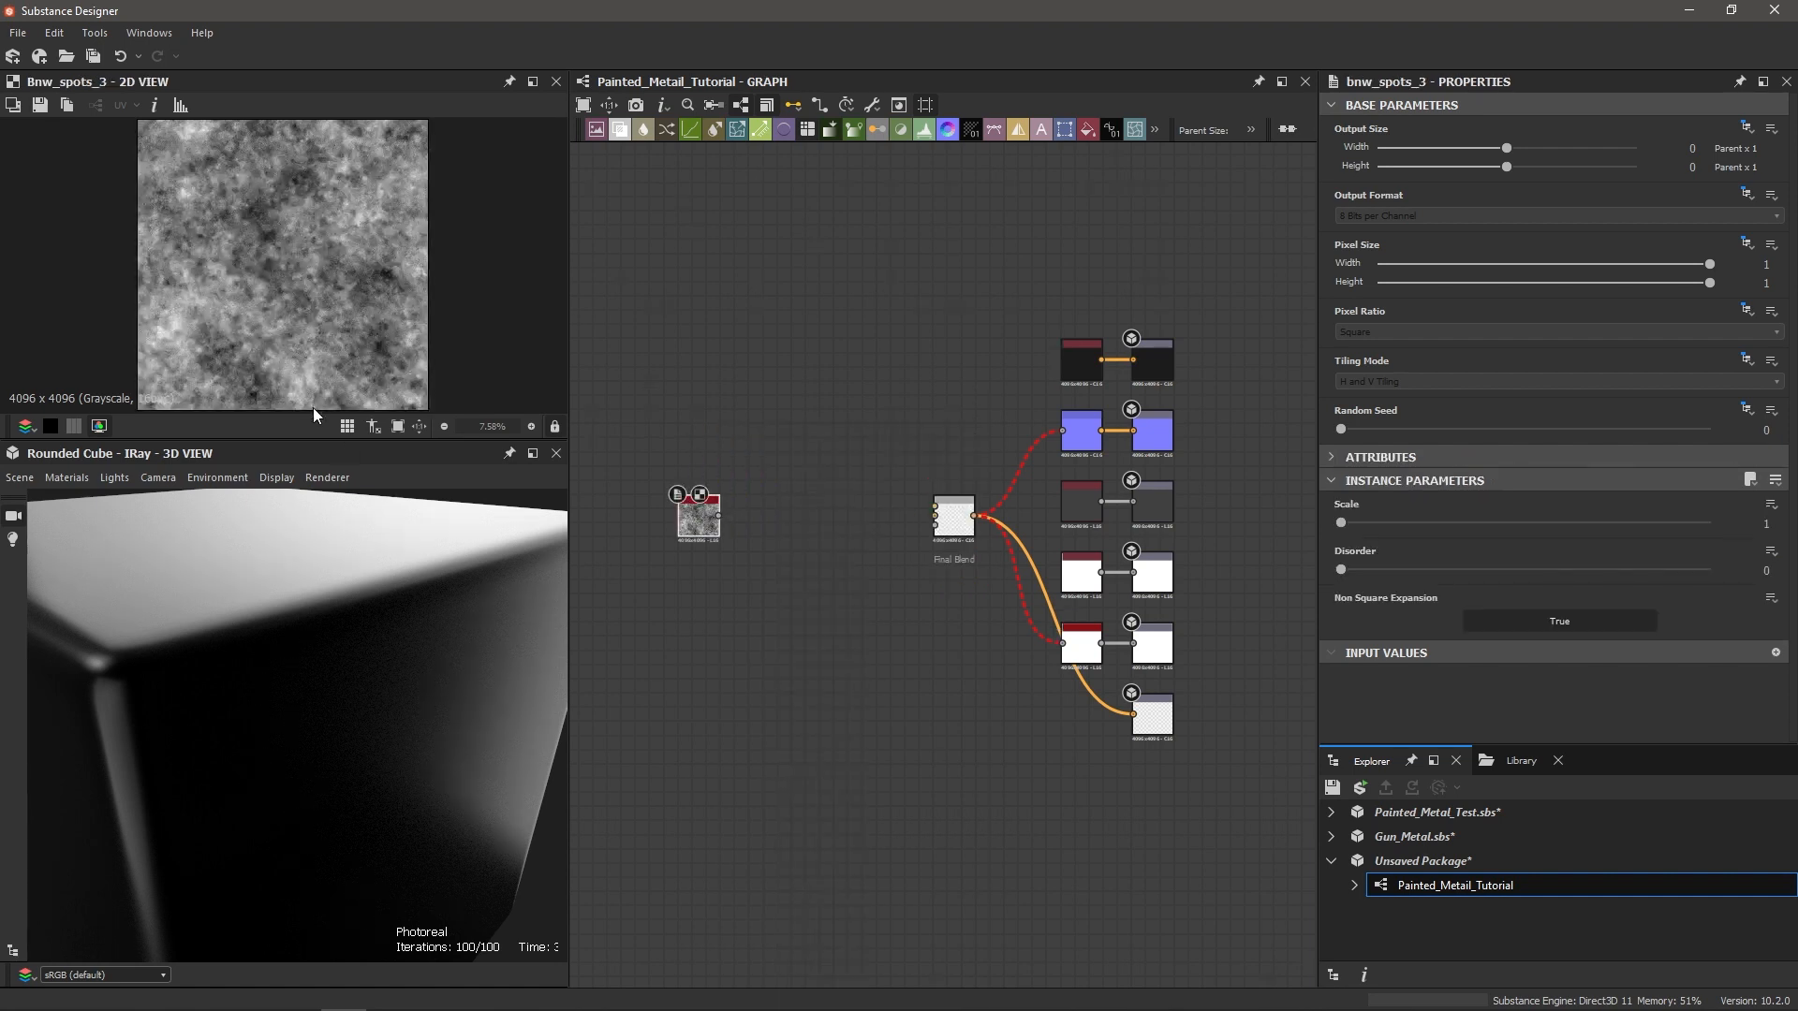
Step: Connect the BnW Spots 3 output to the Foreground input of the Final Blend node
scroll(282, 288, "up", 2)
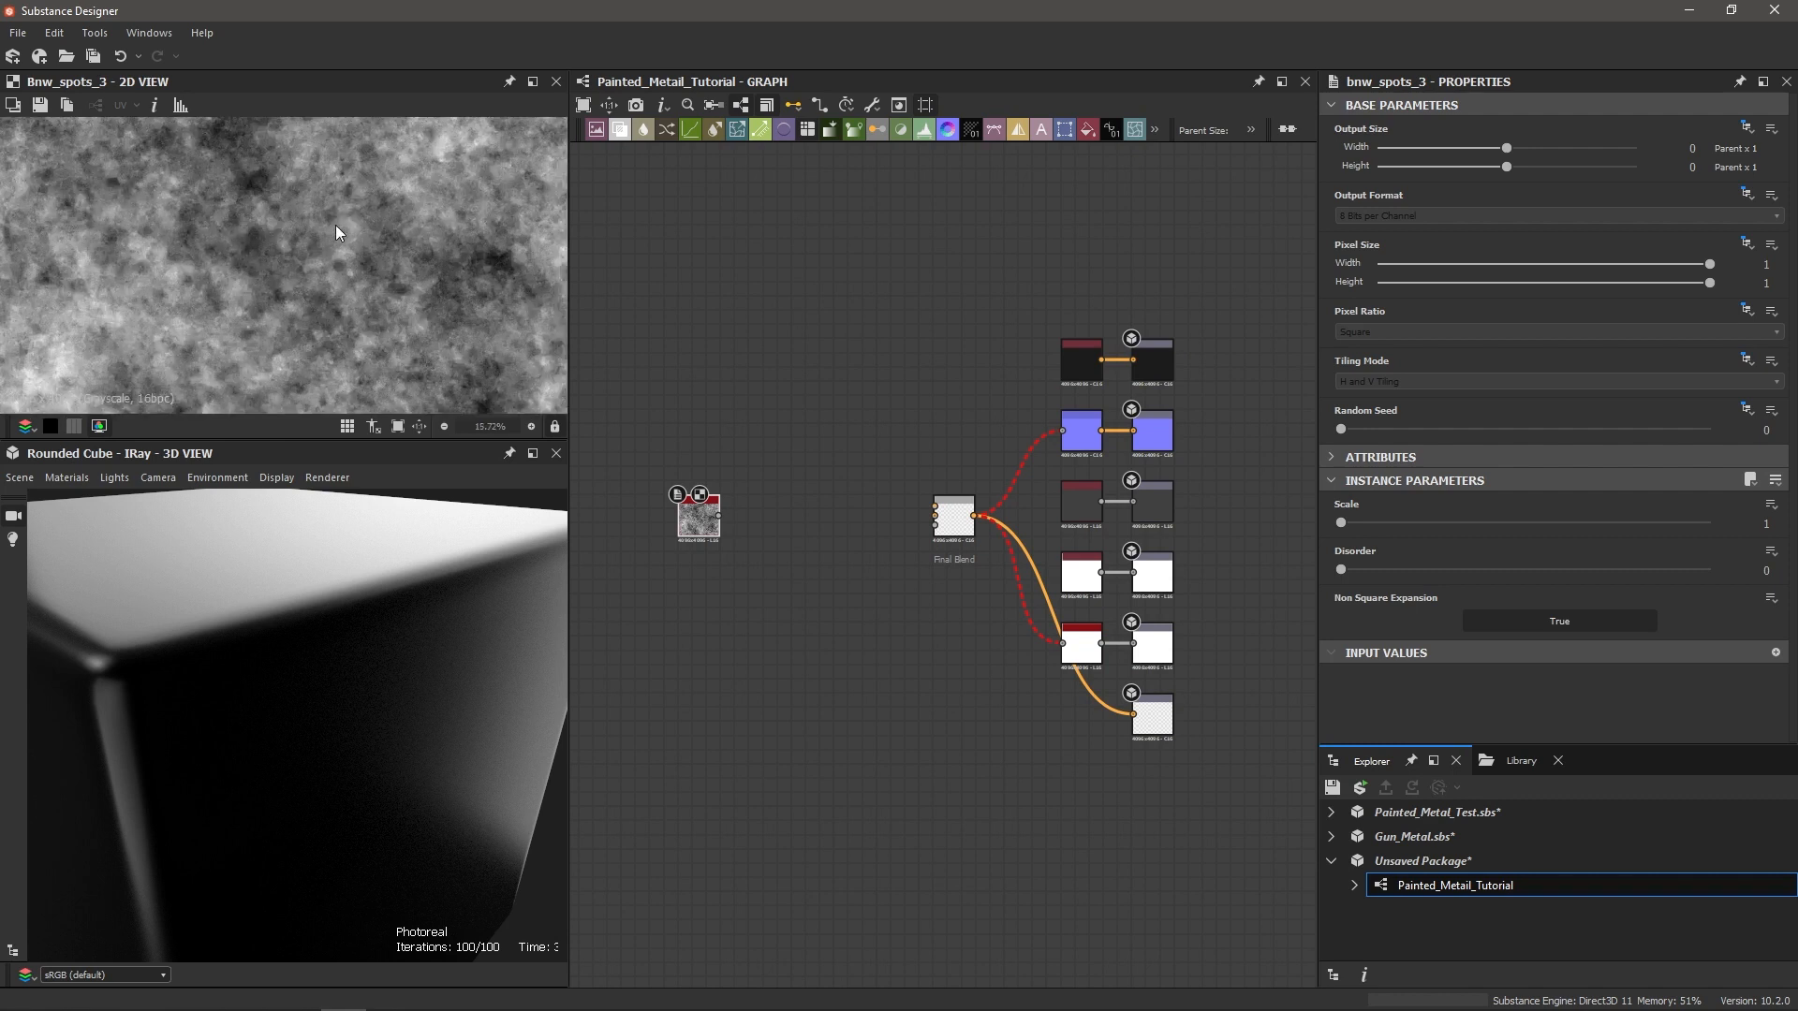
scroll(329, 189, "up", 1)
scroll(318, 217, "up", 1)
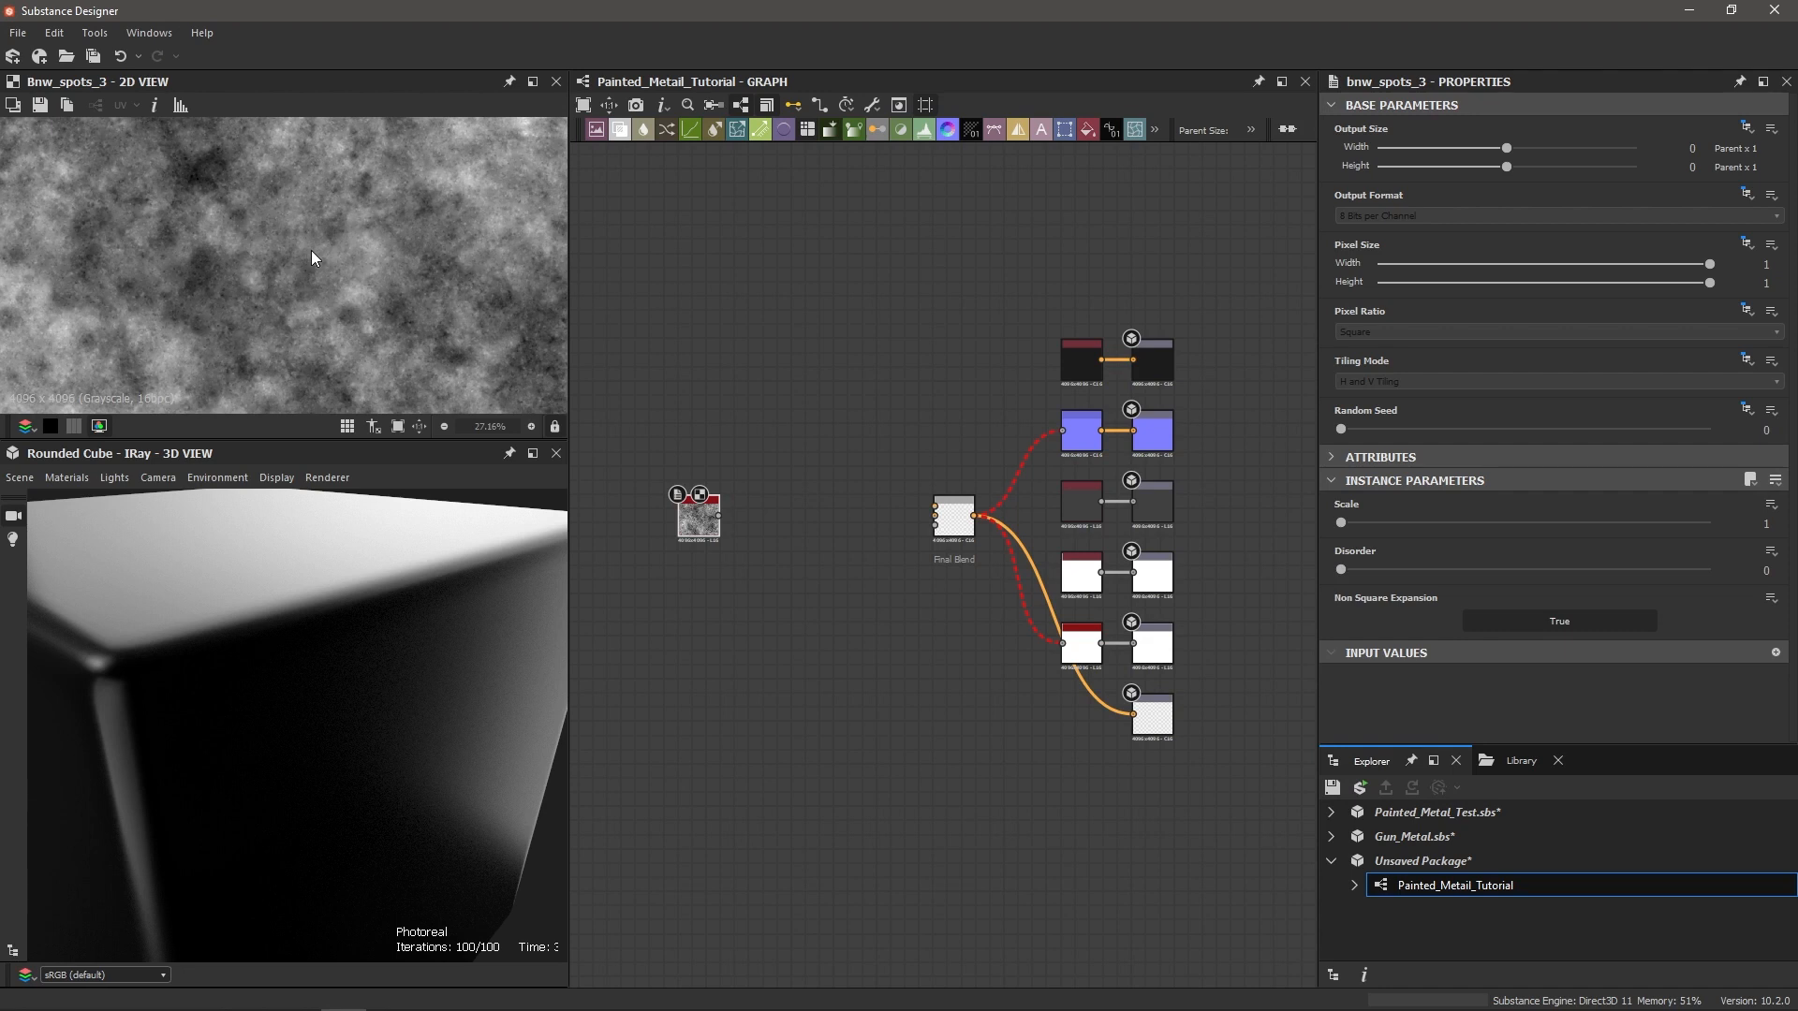
scroll(312, 248, "down", 4)
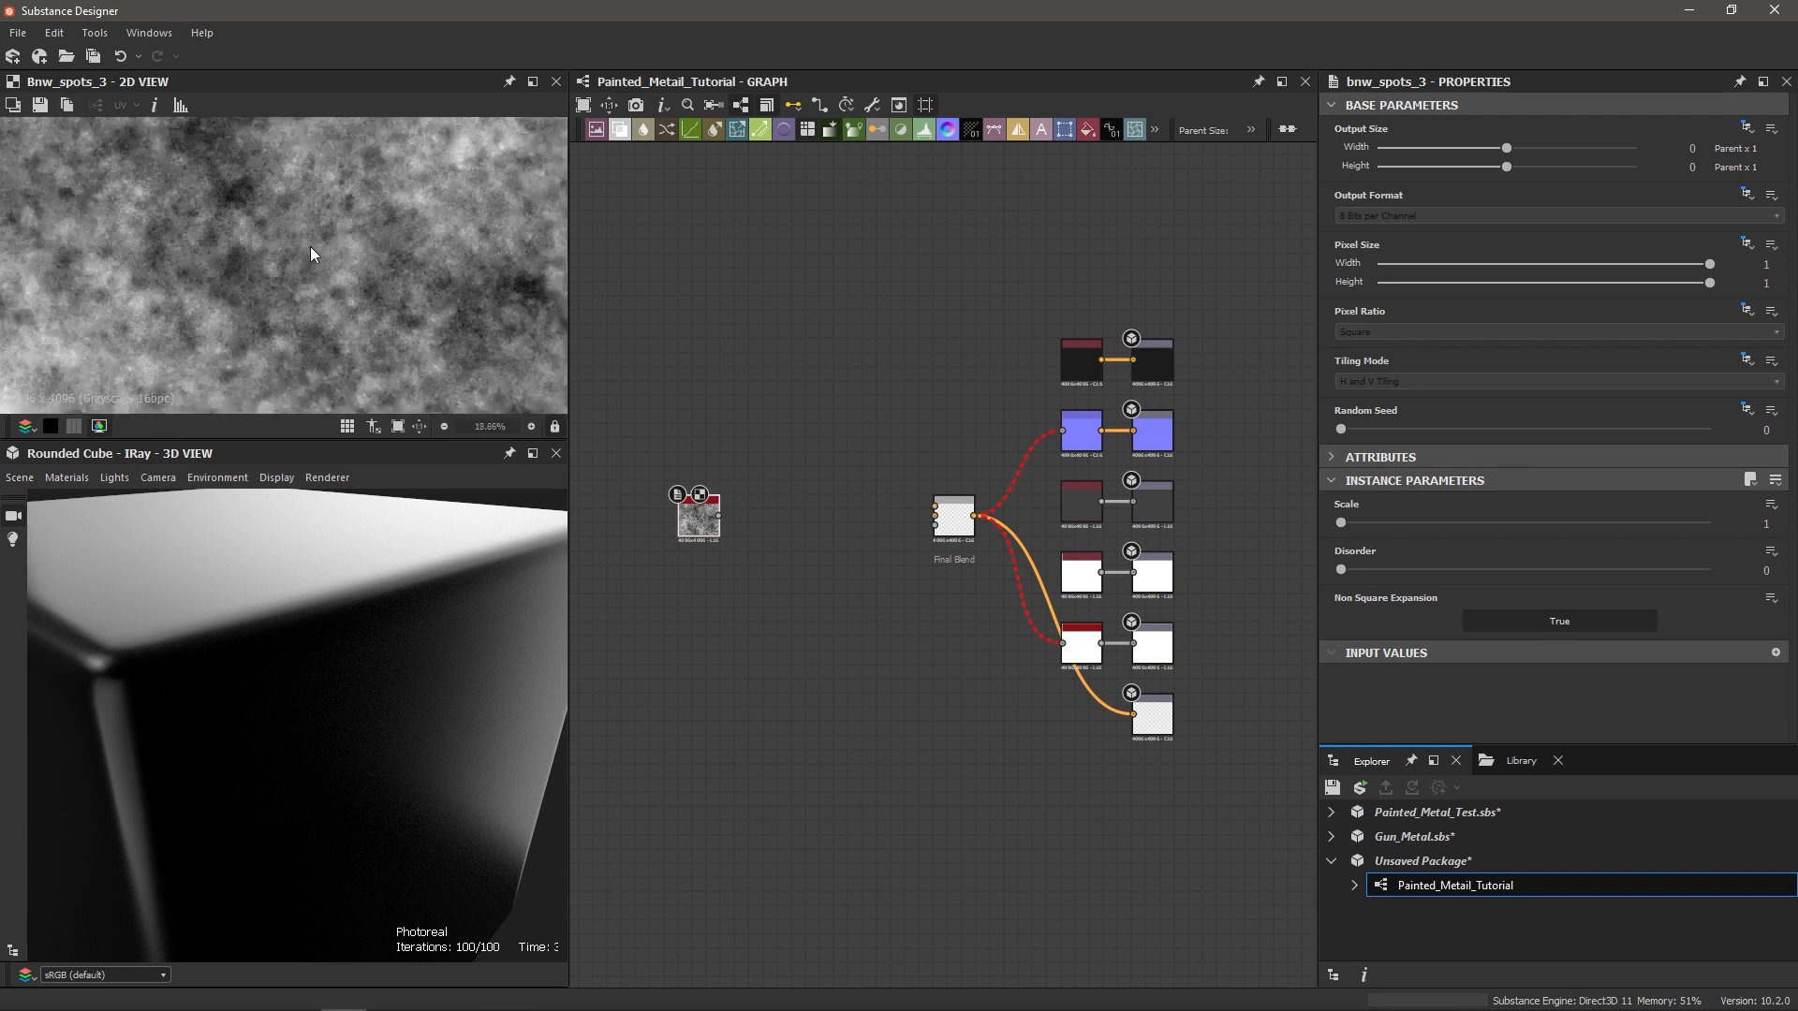
scroll(756, 525, "up", 3)
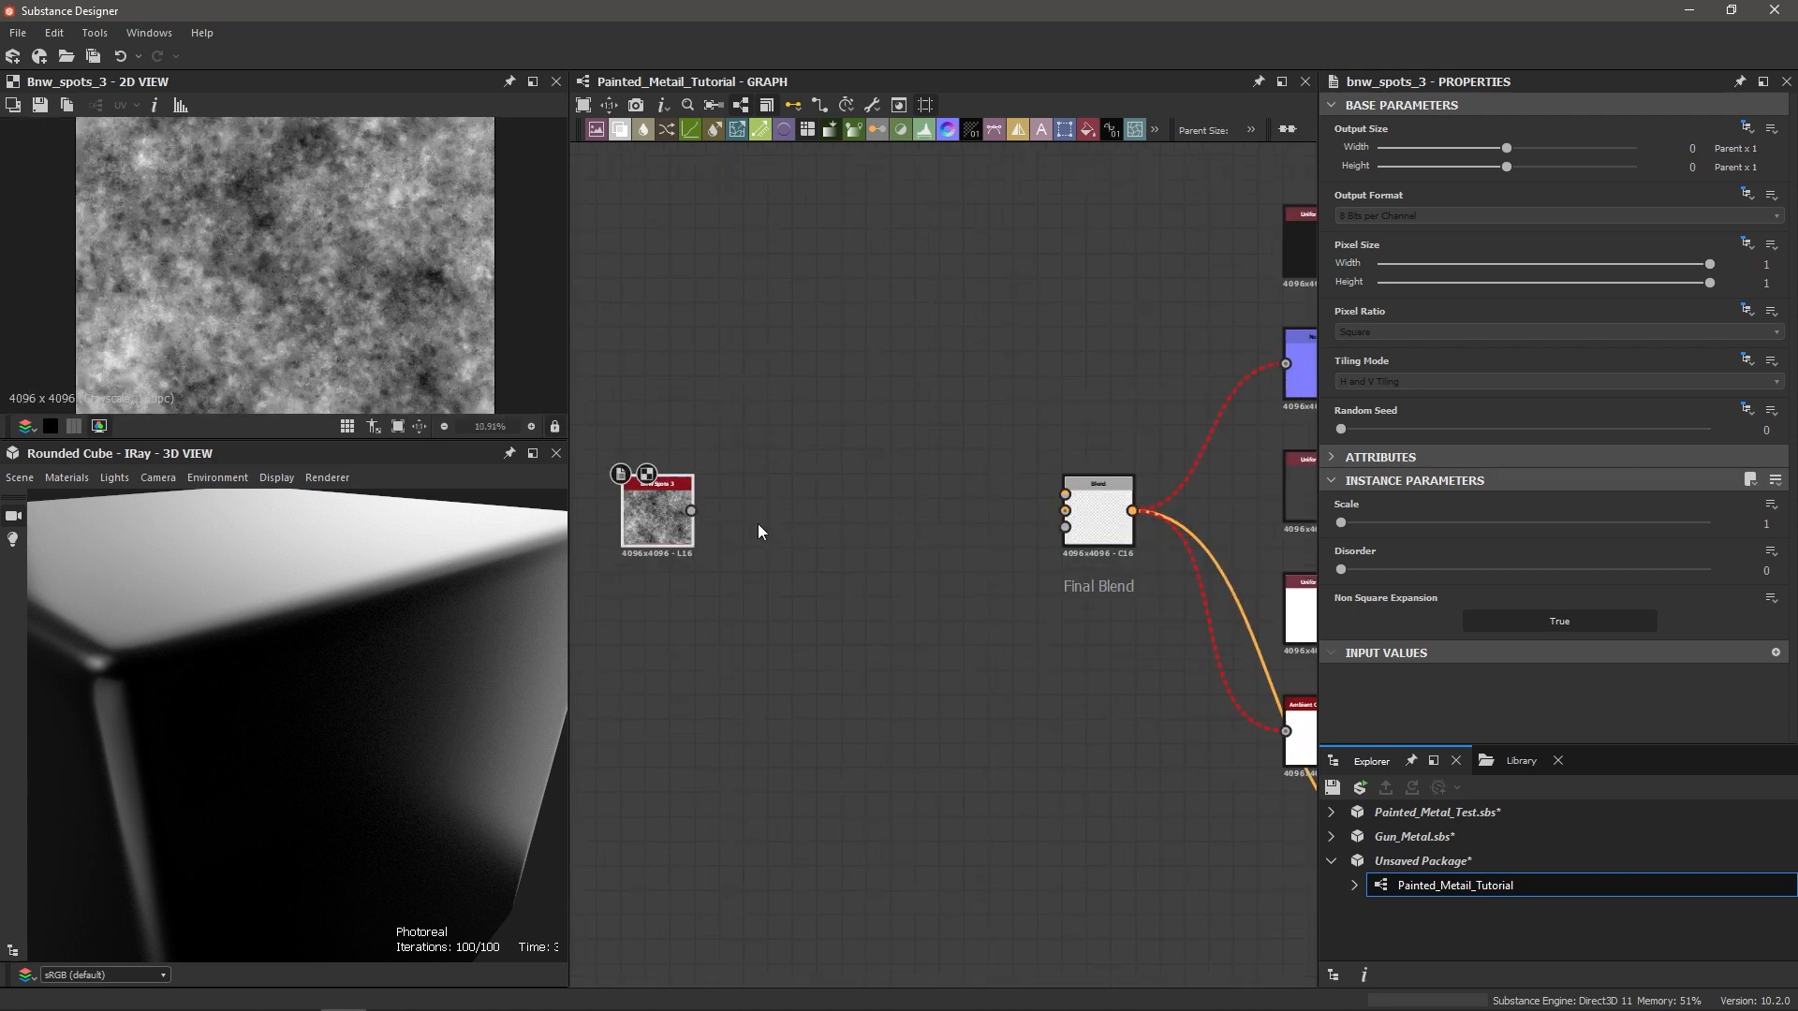
left_click_drag(693, 512, 1081, 491)
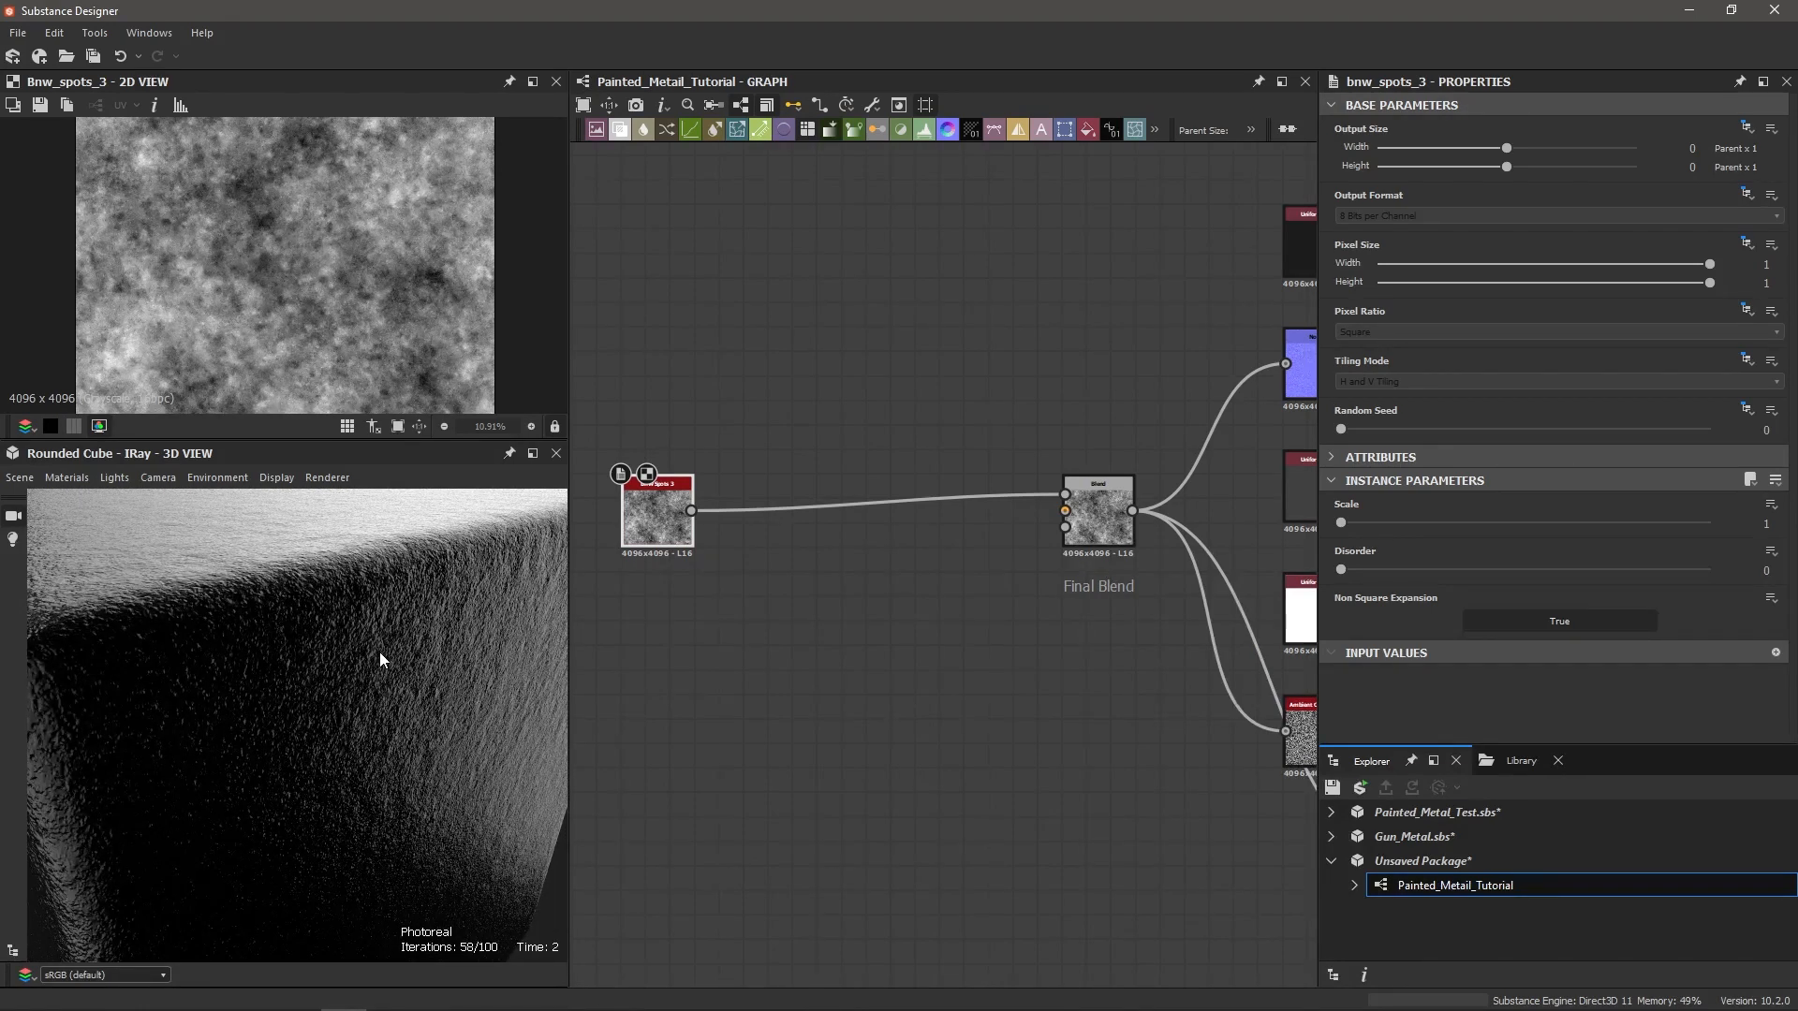
Step: Set the Scale of the BnW Spots 3 noise to 4
scroll(295, 266, "up", 5)
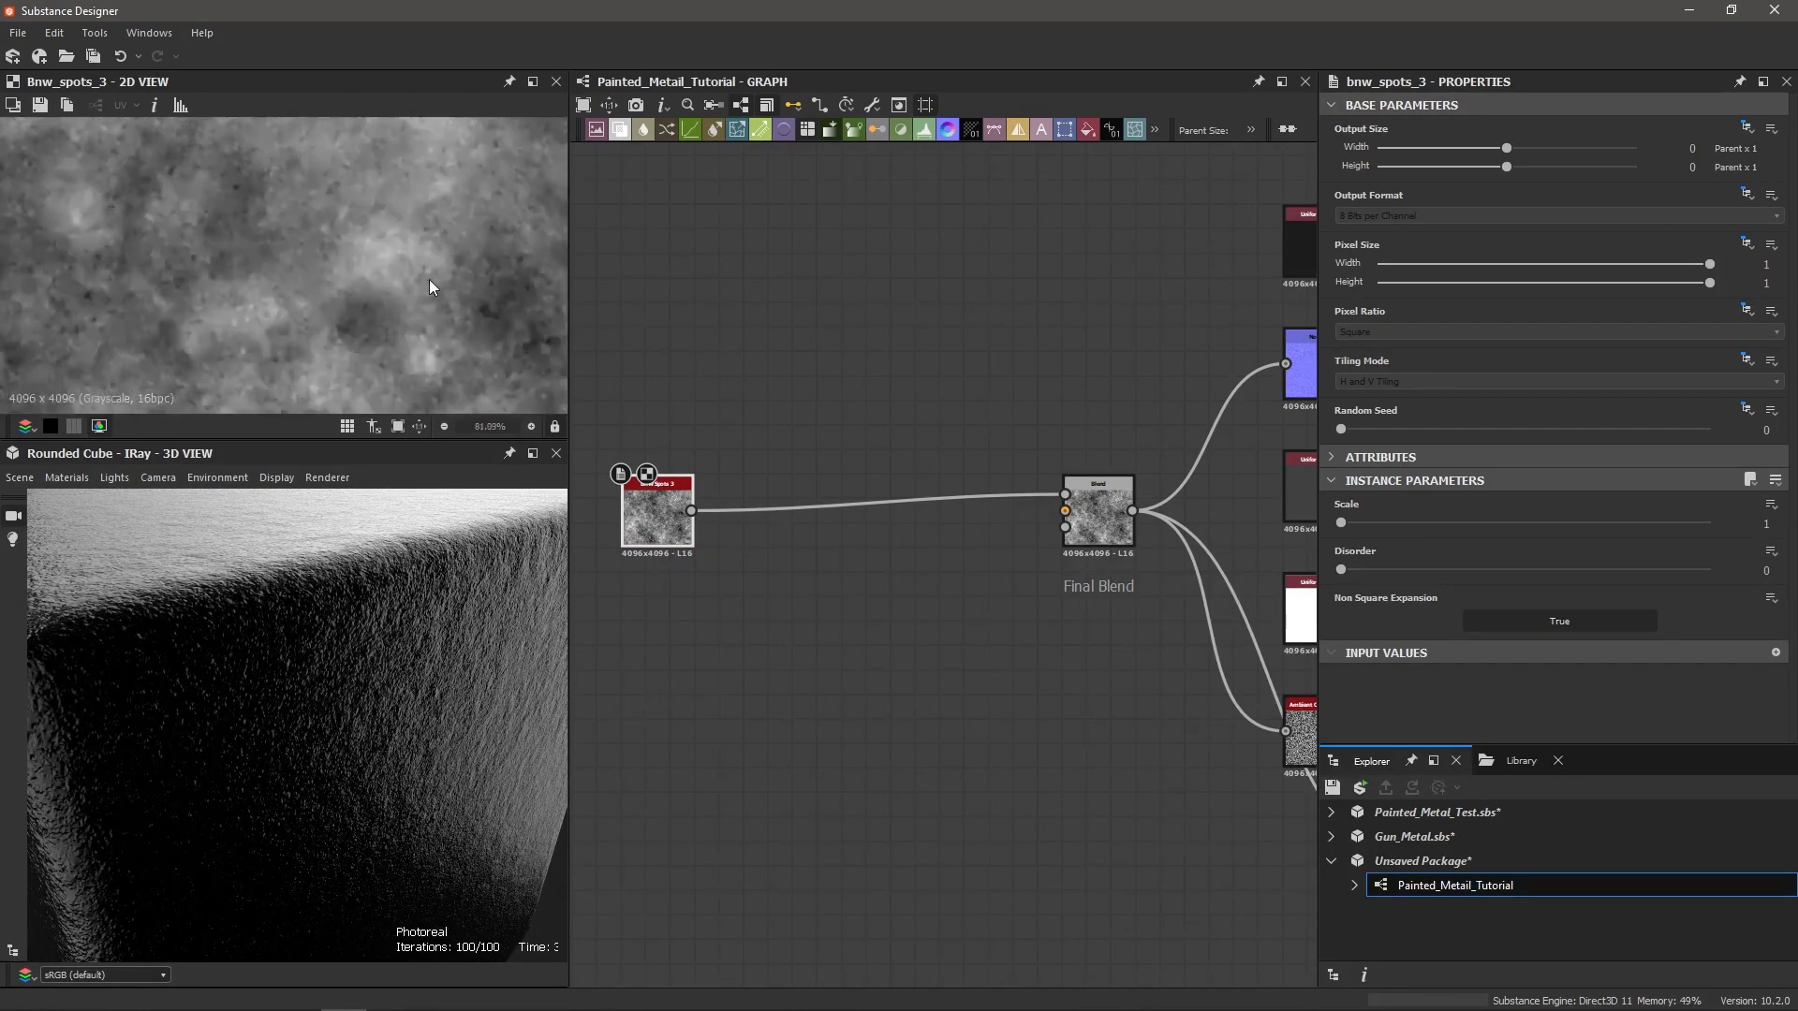
scroll(463, 265, "up", 1)
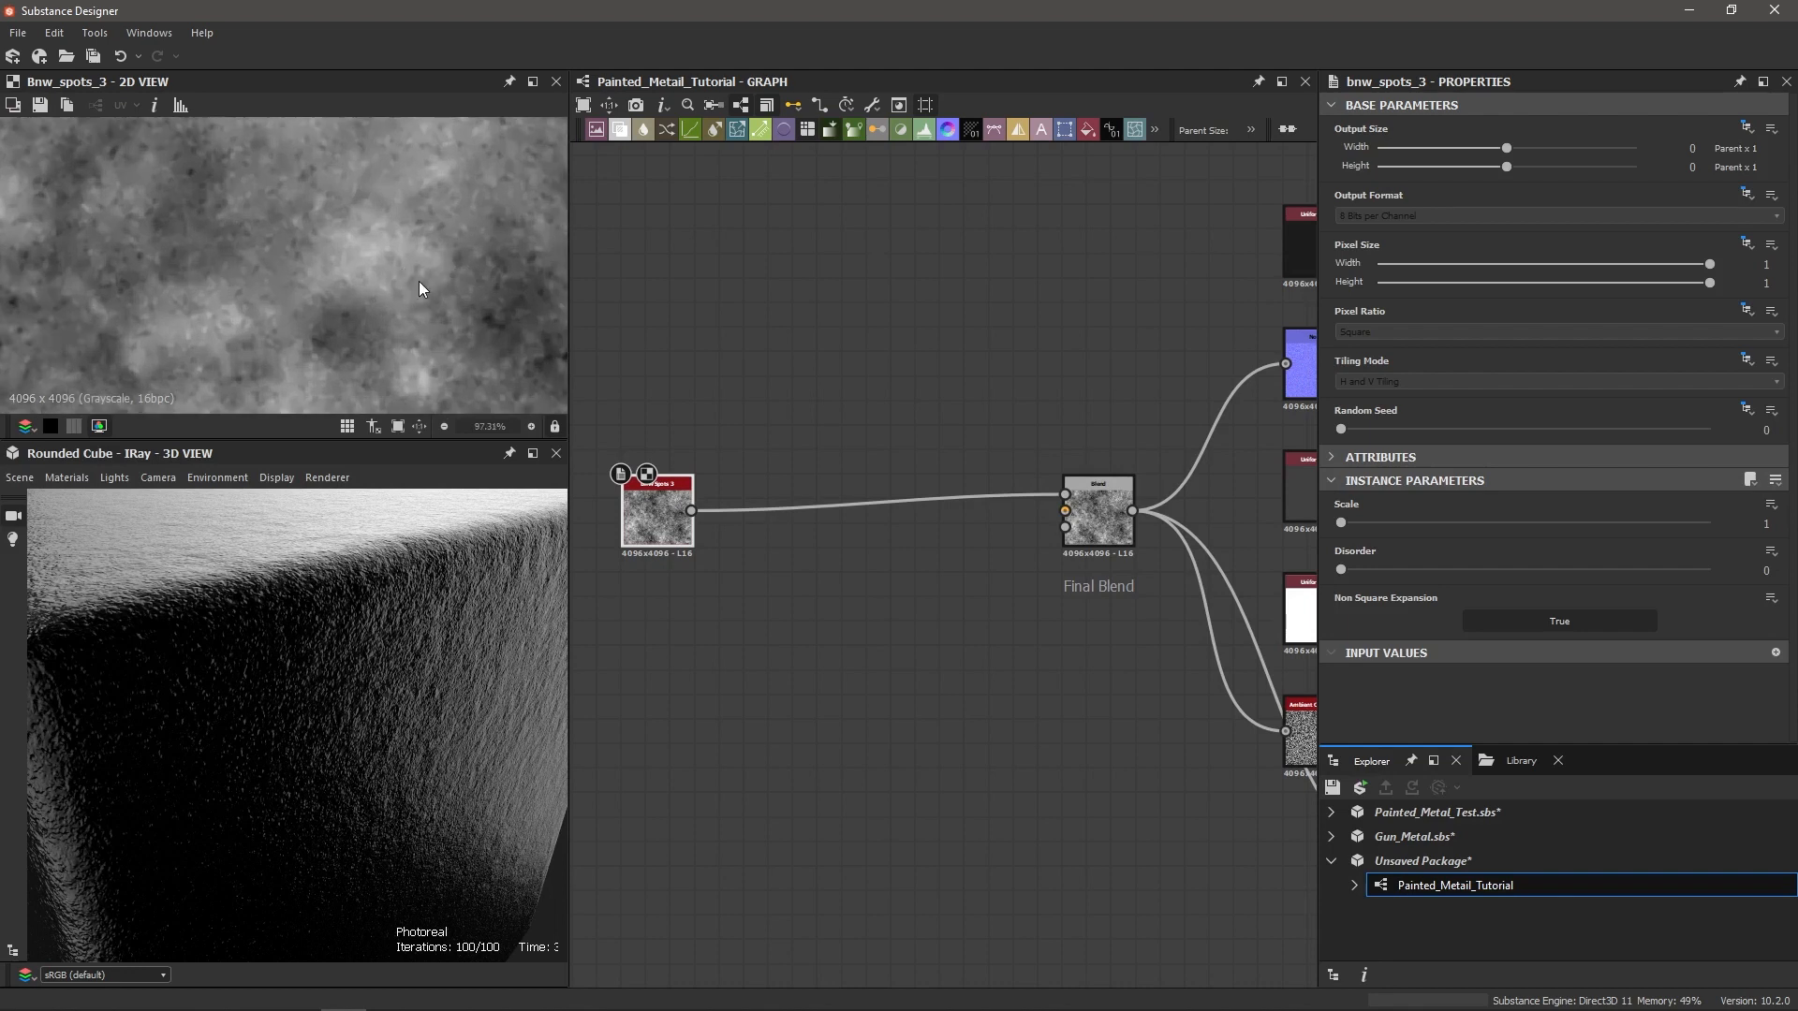
scroll(451, 648, "up", 3)
scroll(385, 590, "down", 2)
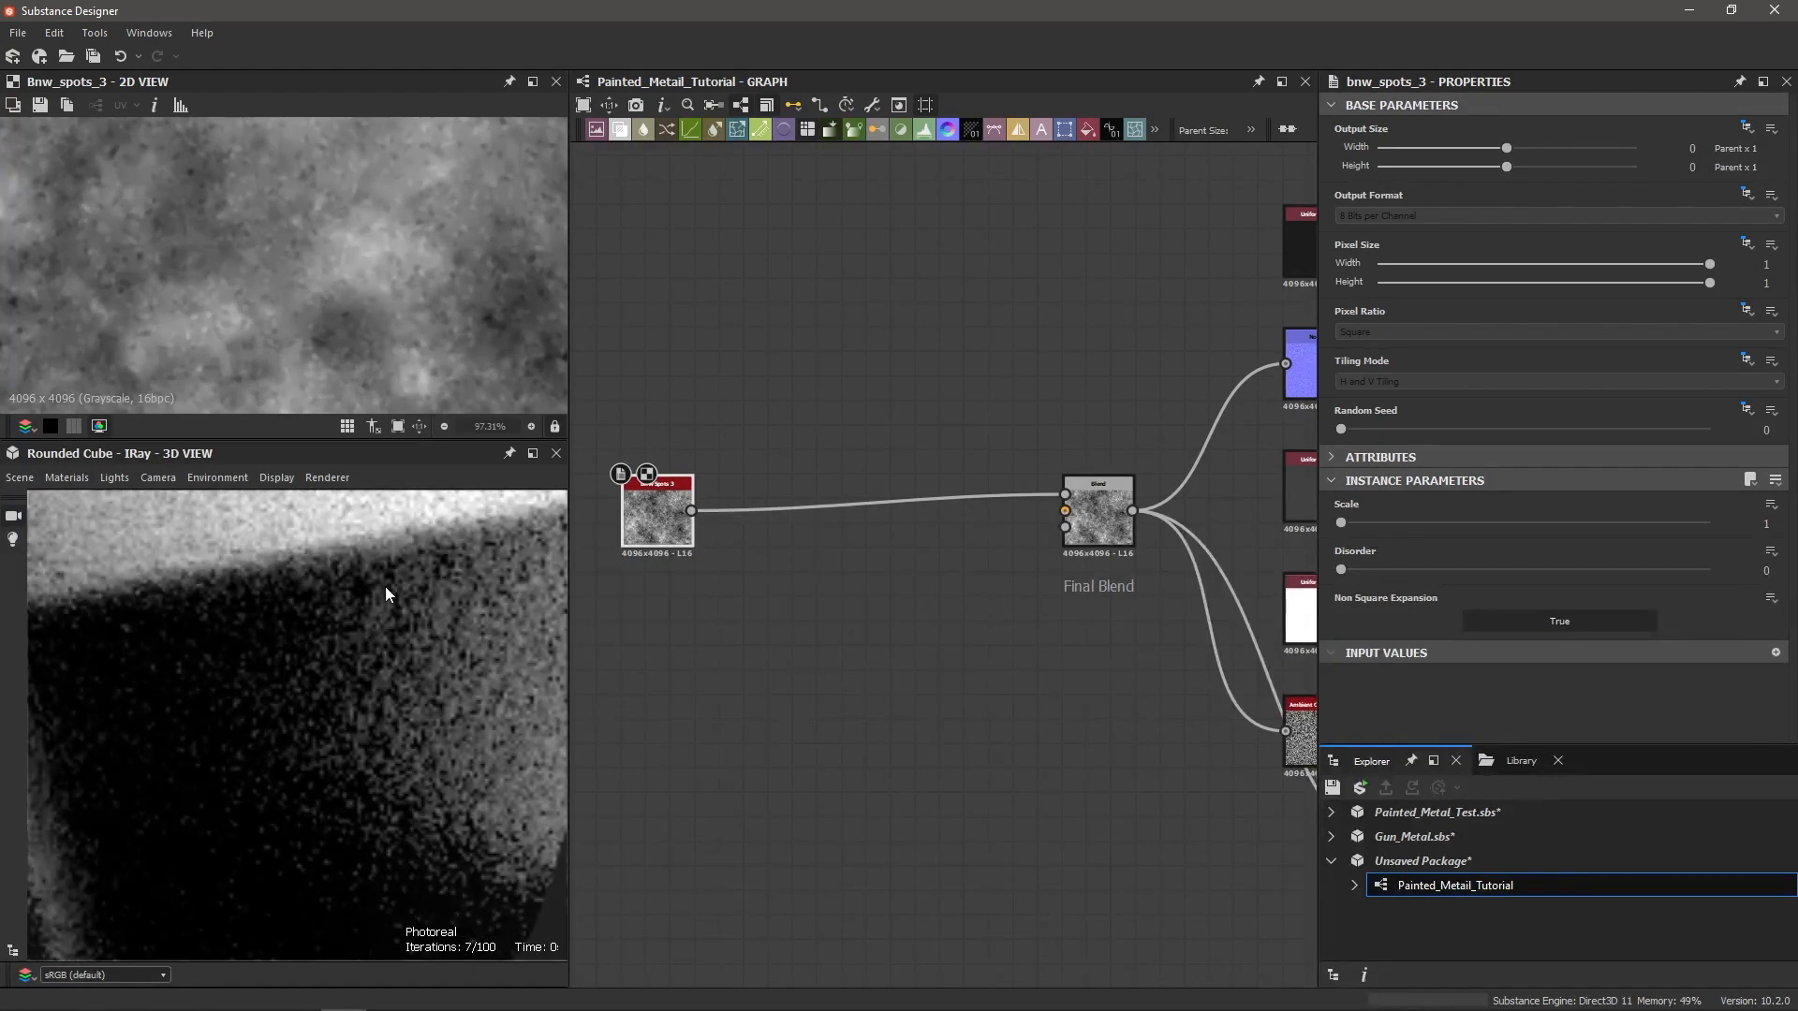
scroll(404, 604, "down", 3)
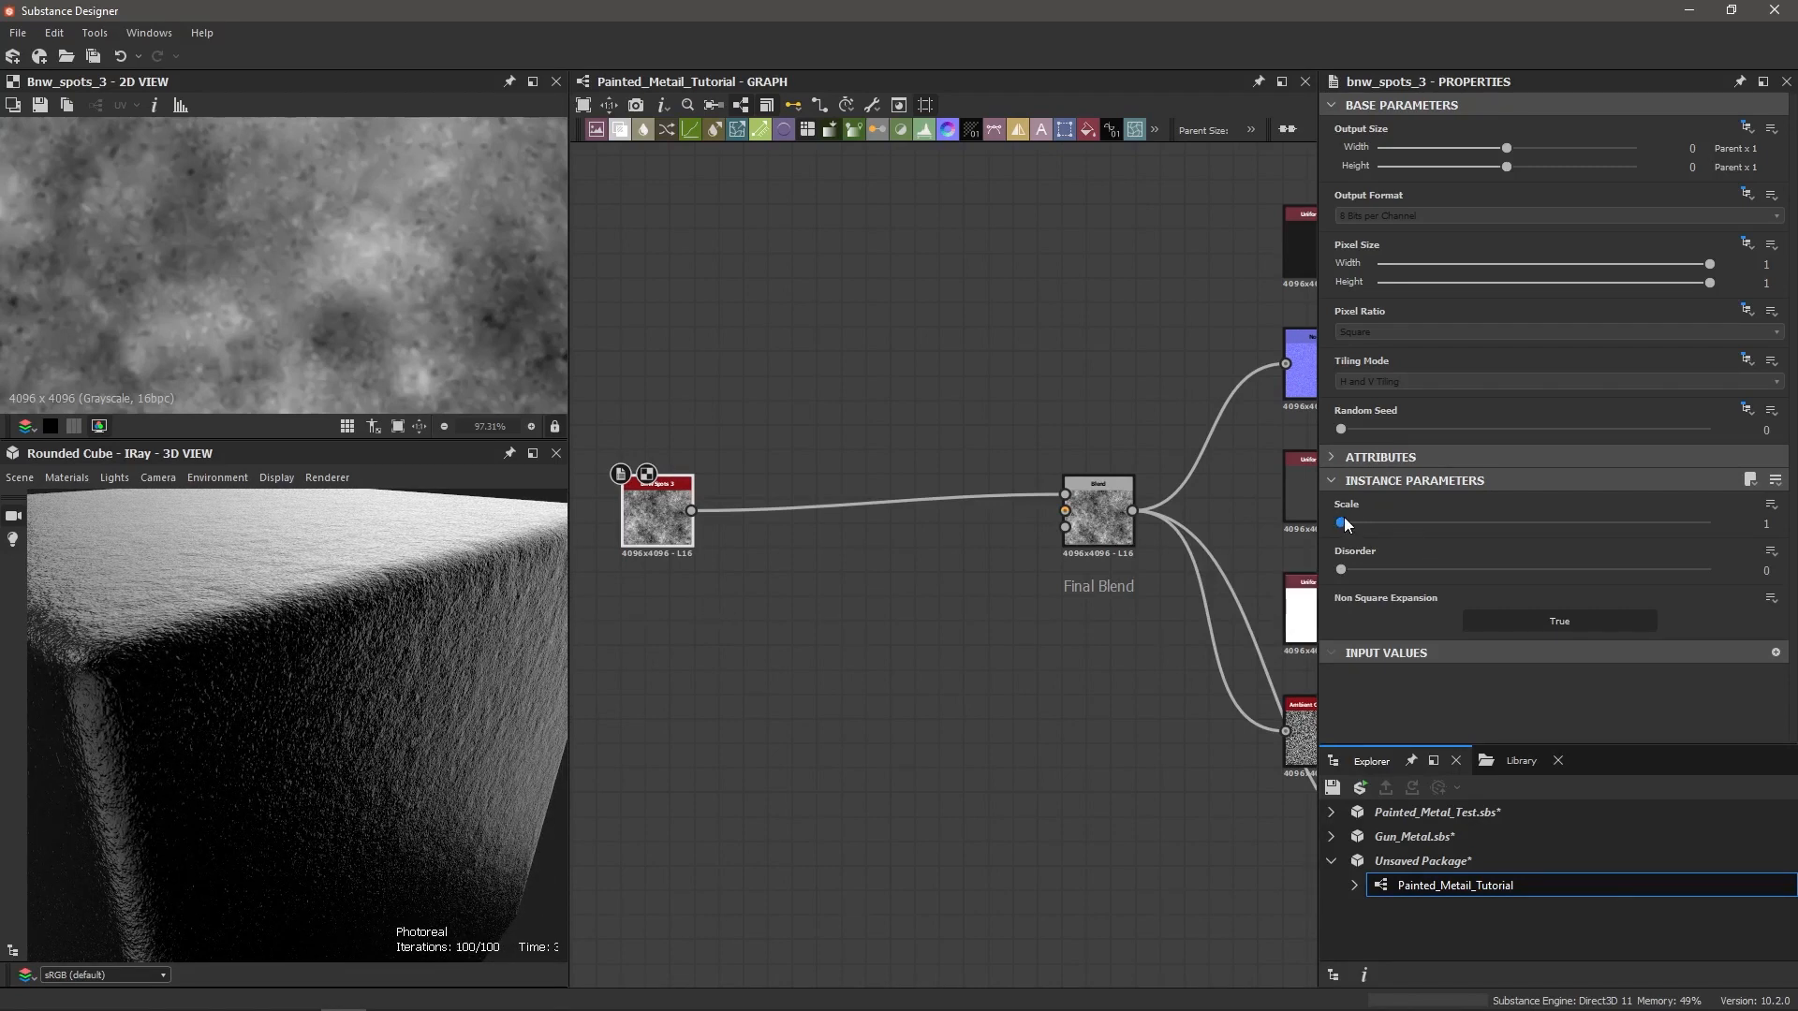
left_click_drag(1340, 520, 1491, 514)
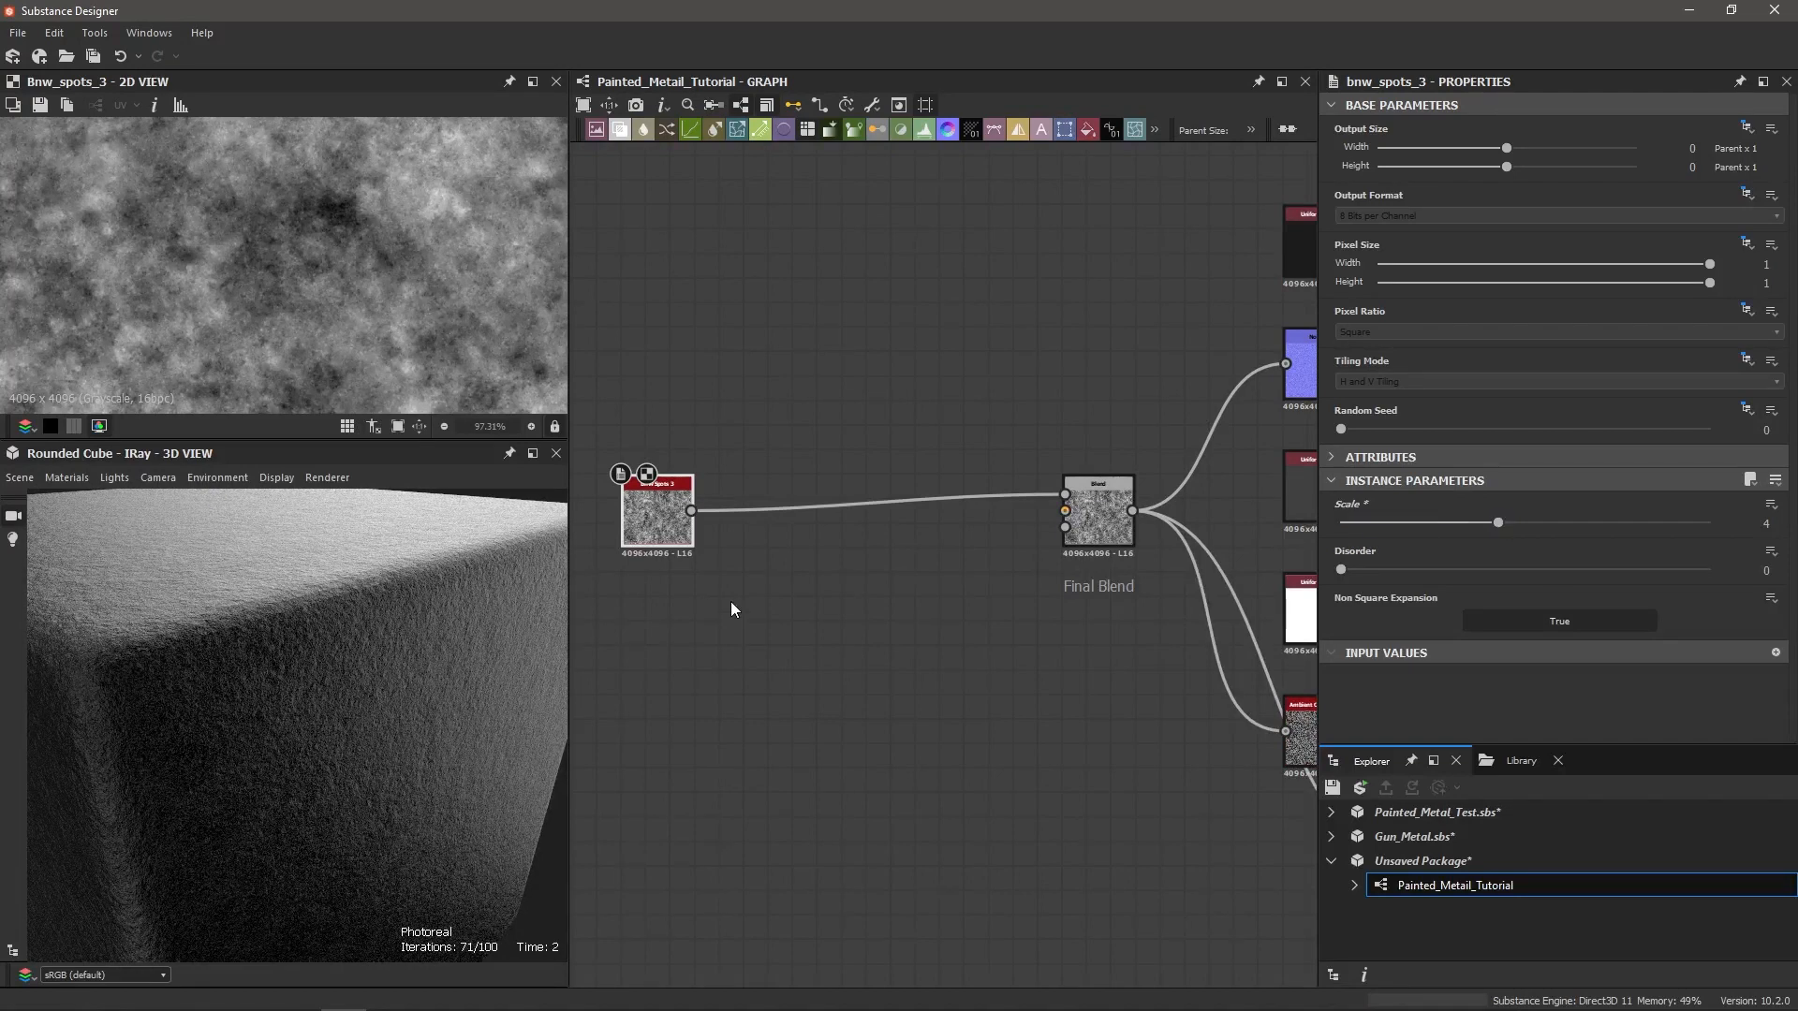
Step: Insert a Sharpen node between the BnW Spots 3 noise and the Final Blend node
scroll(357, 671, "up", 2)
left_click_drag(421, 646, 384, 643)
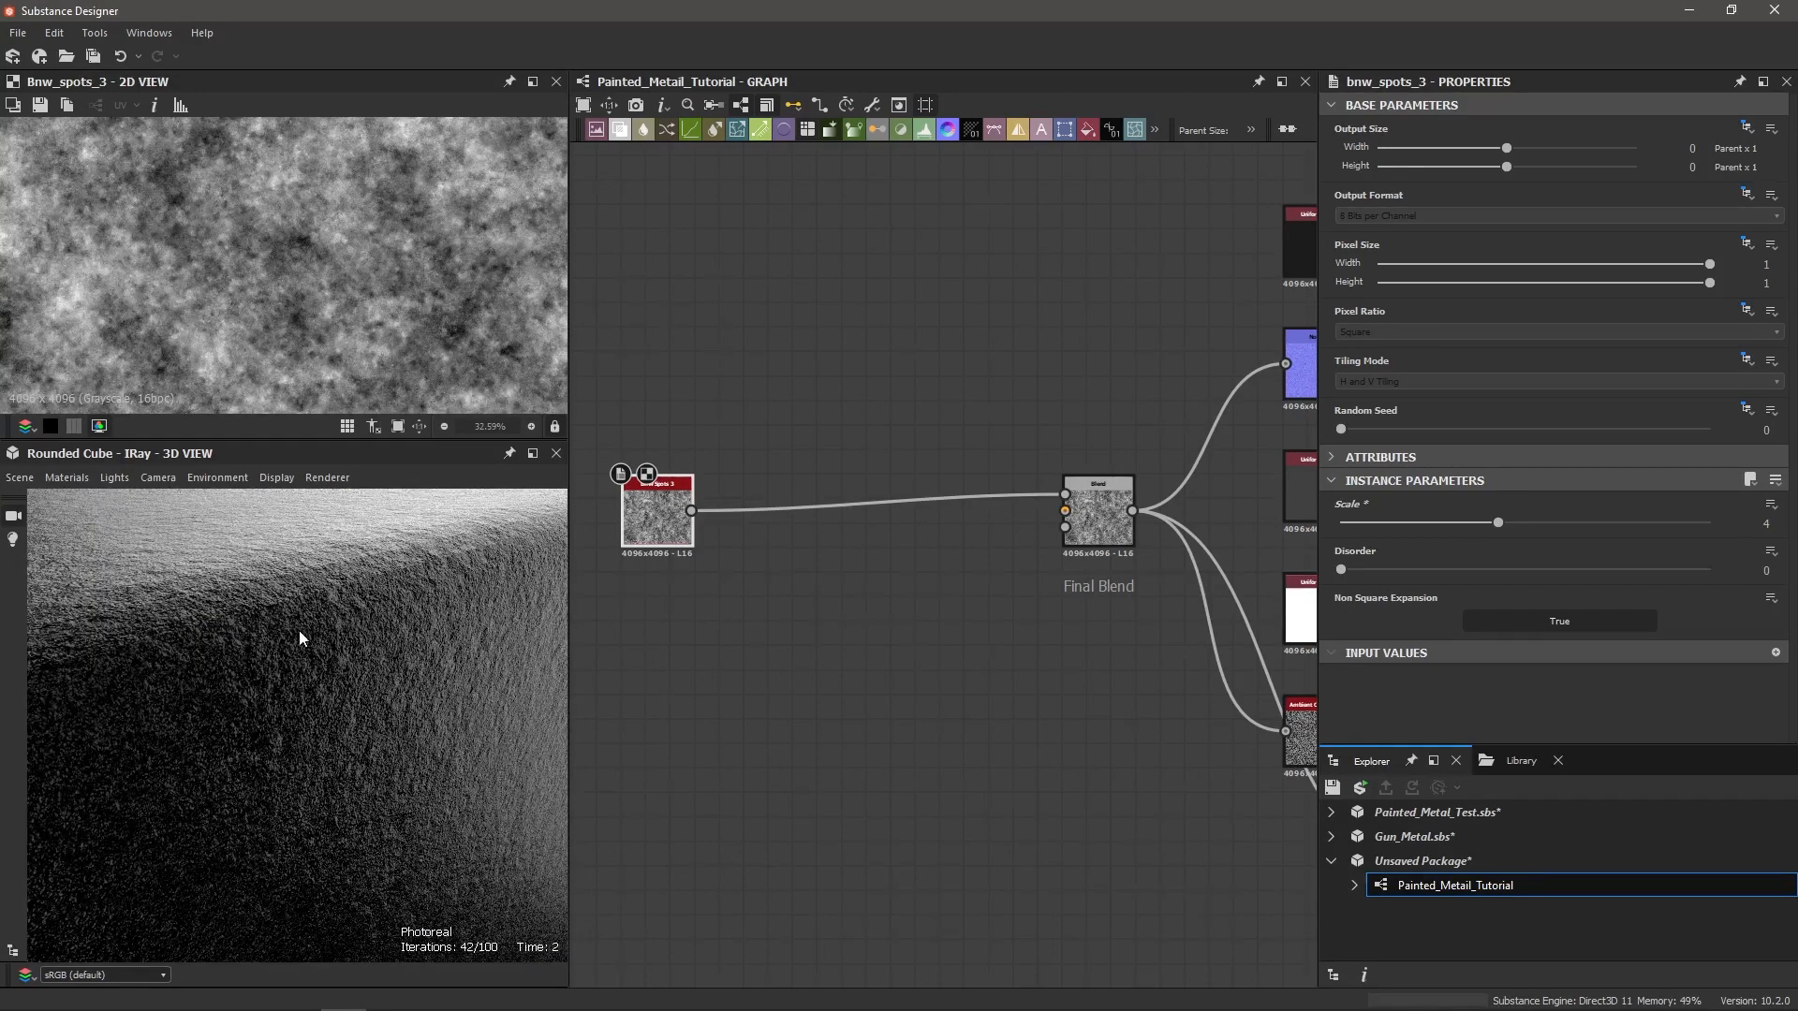
scroll(354, 290, "up", 10)
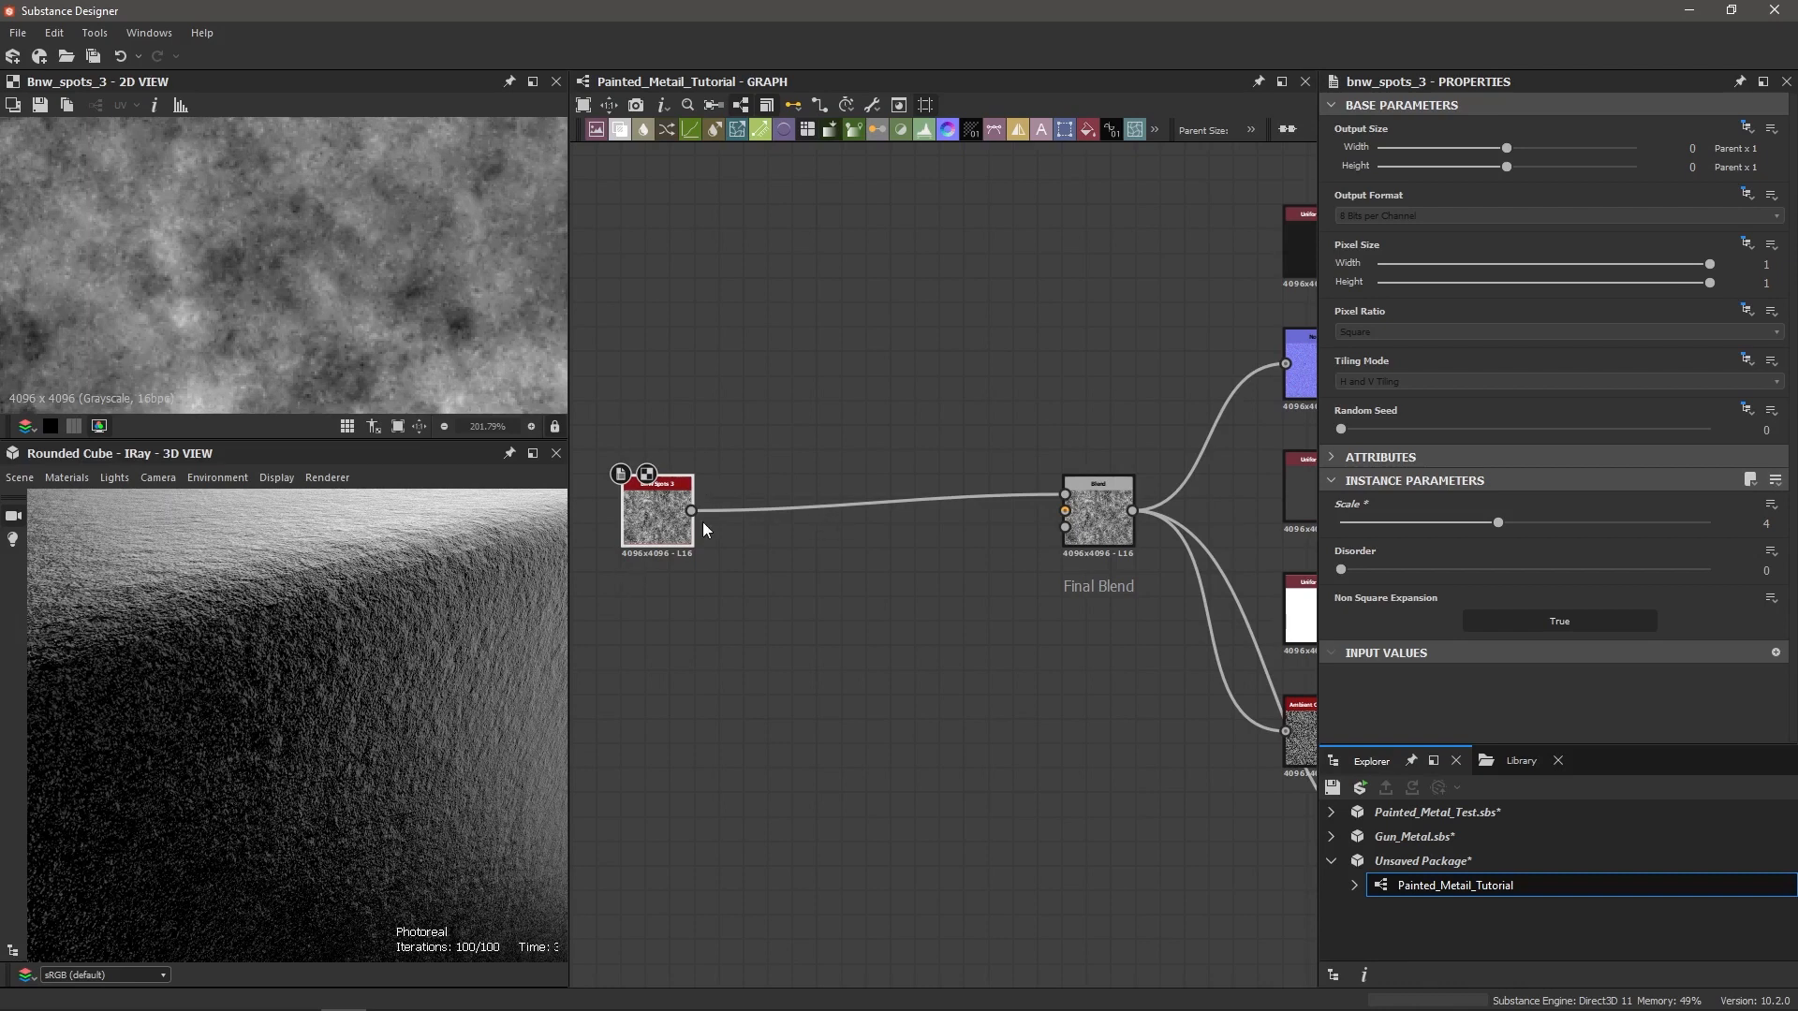
scroll(705, 525, "up", 1)
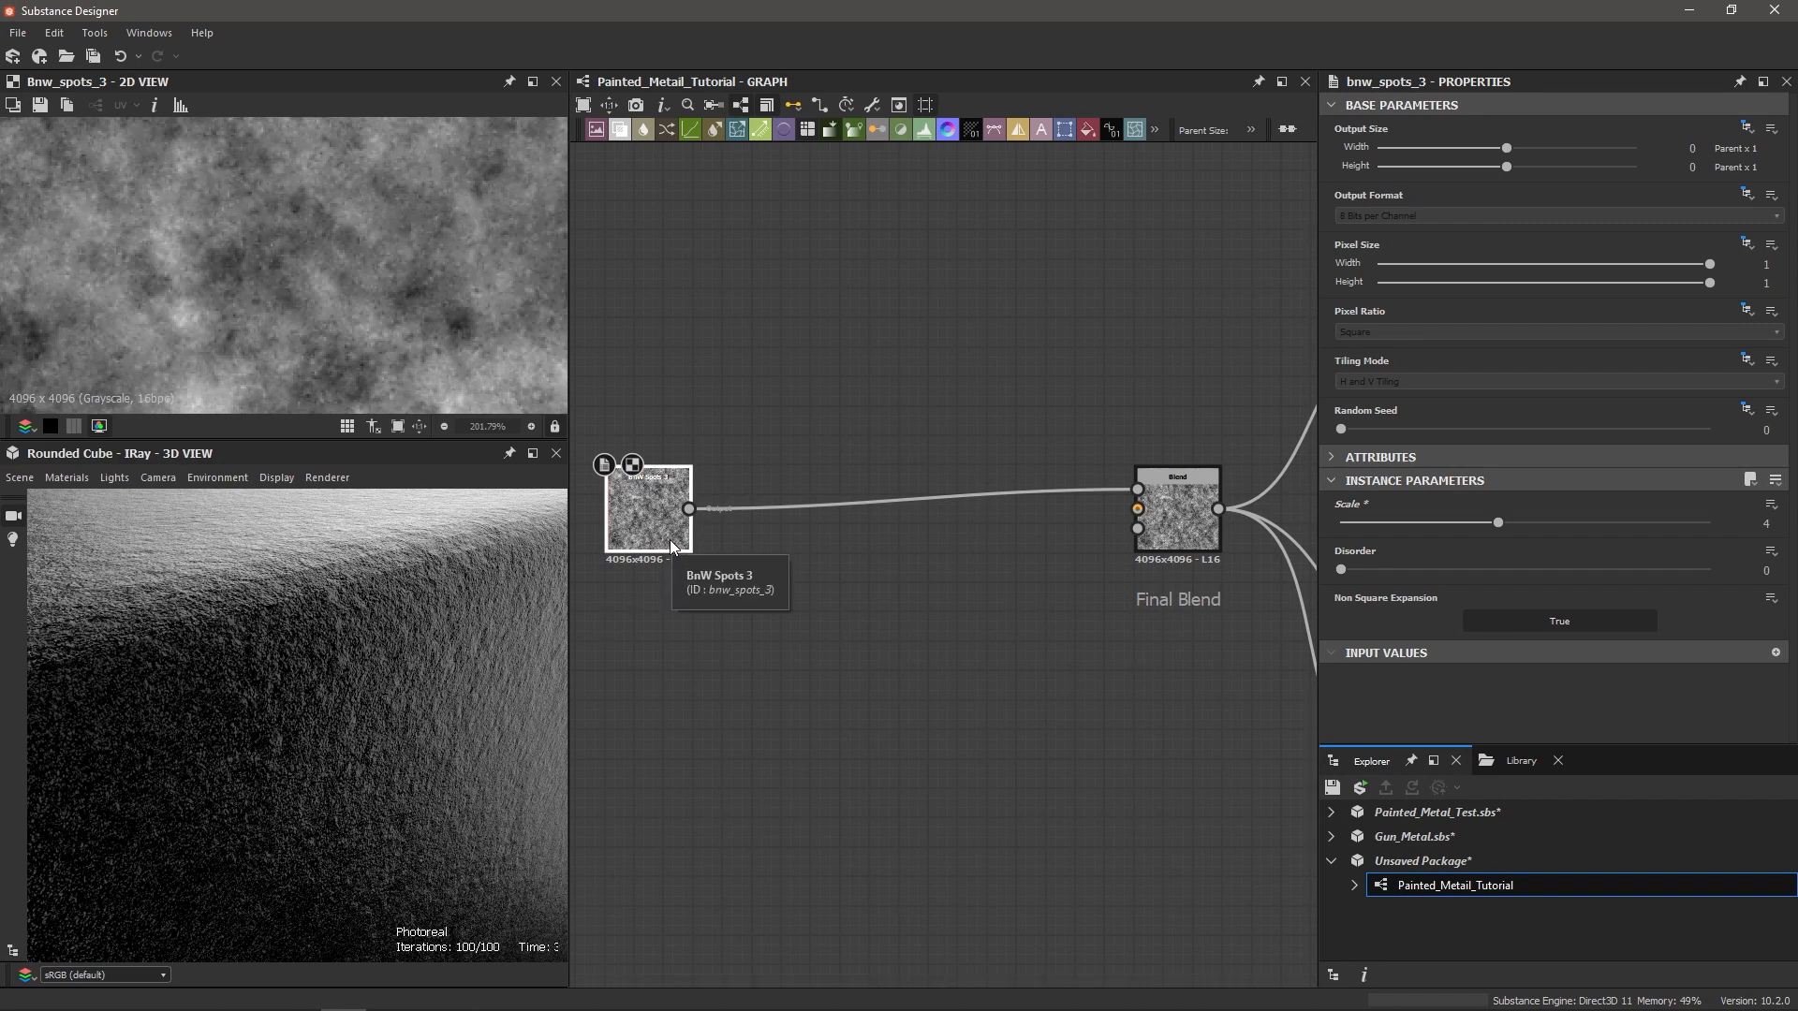
key("space")
type("sharpen")
key("Return")
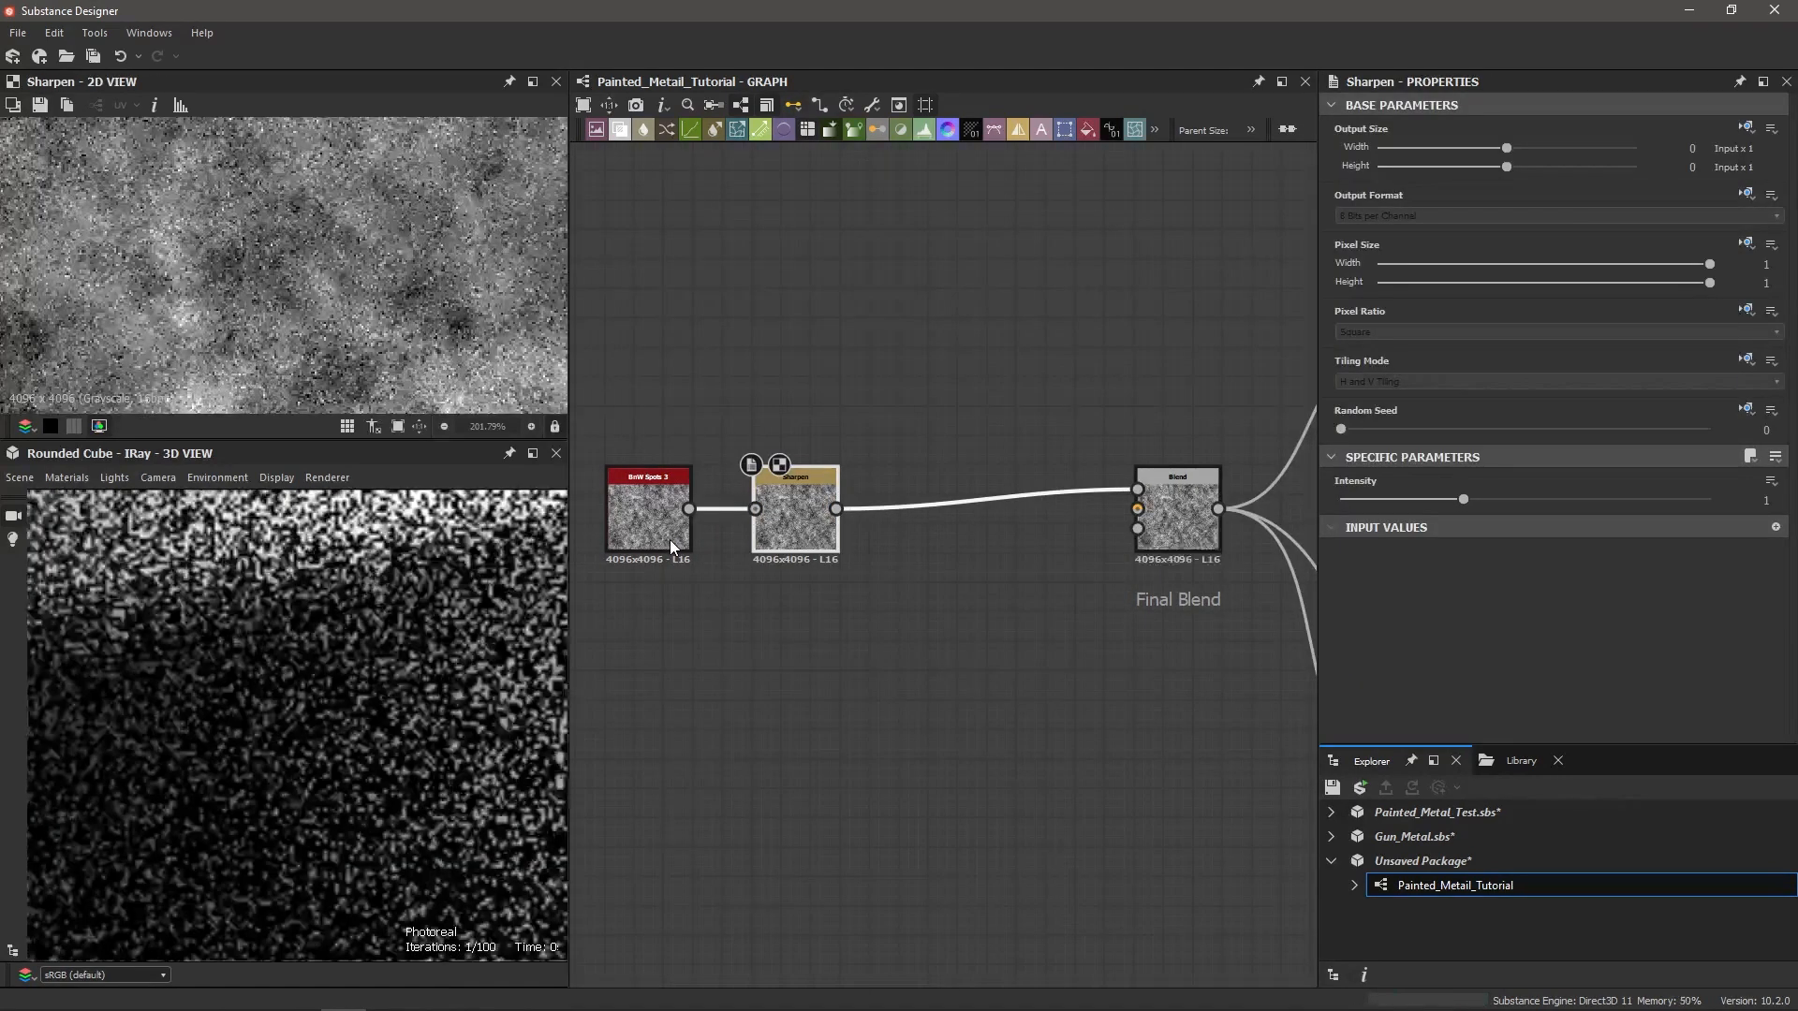
Step: Compare the BnW Spots 3 noise with its sharpened version, temporarily bypassing Sharpen into the Final Blend's Foreground input and reconnecting it
scroll(371, 319, "up", 3)
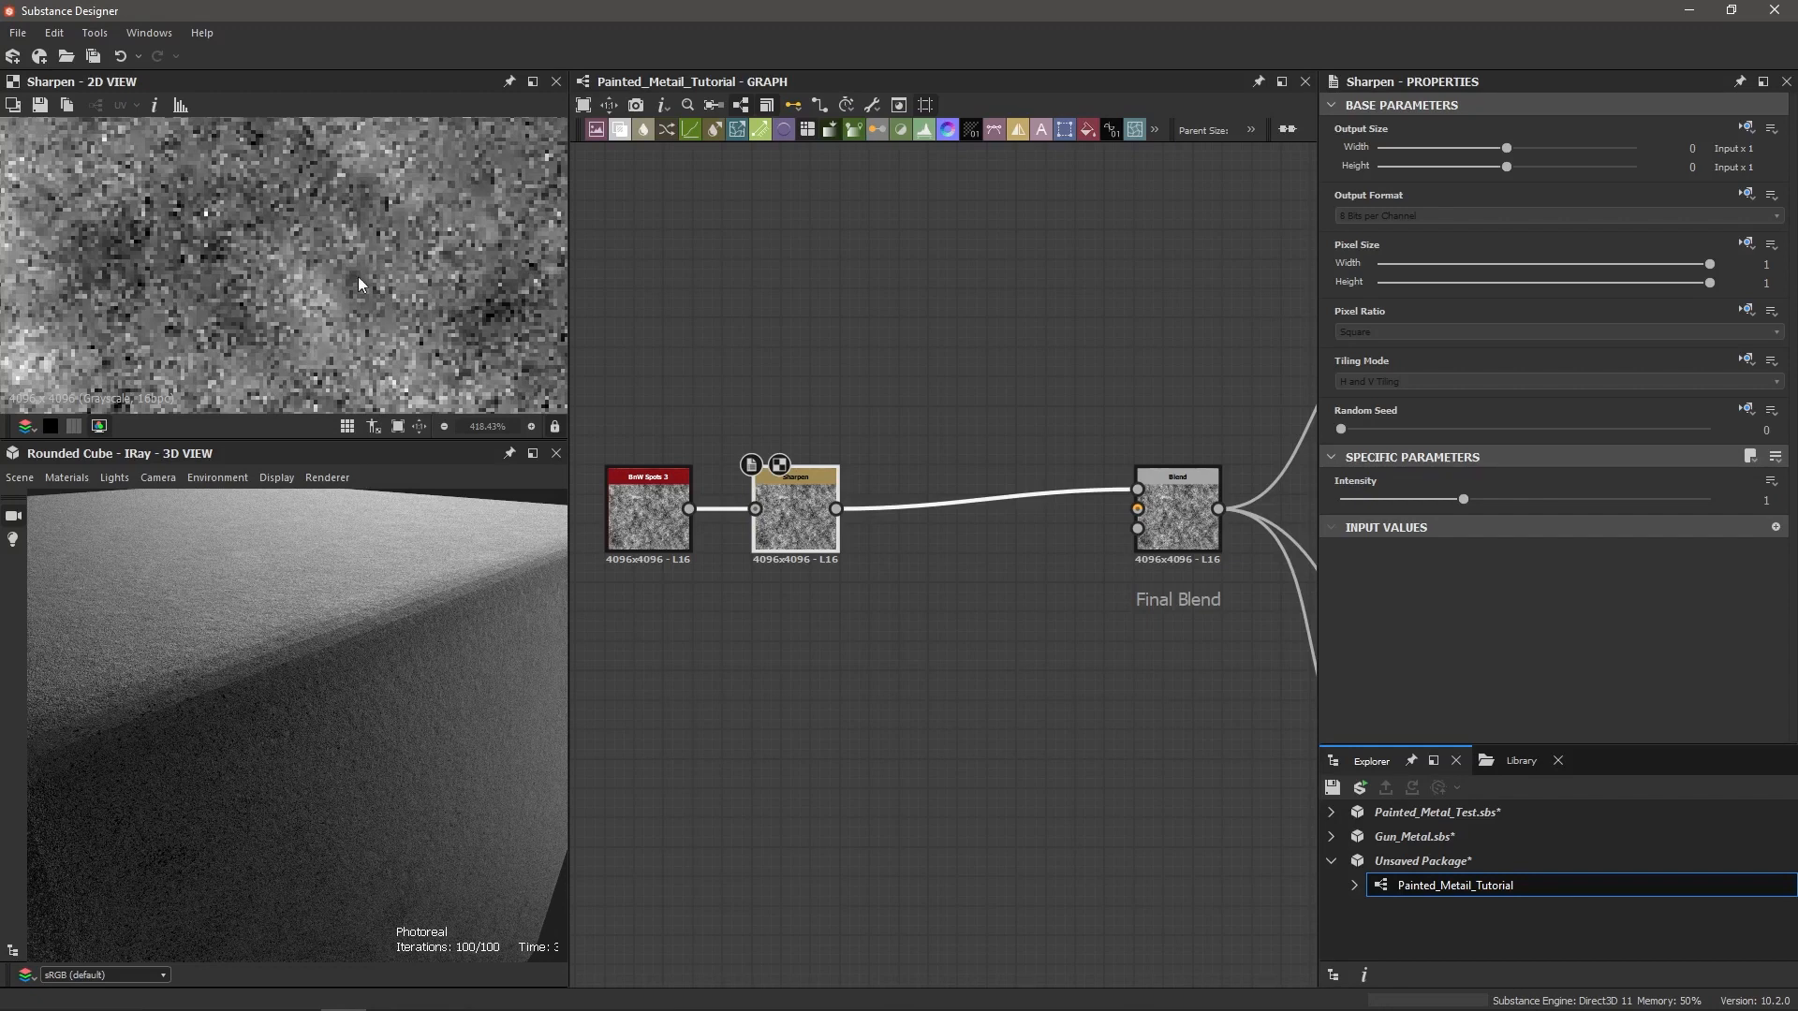
scroll(369, 317, "down", 1)
left_click(646, 502)
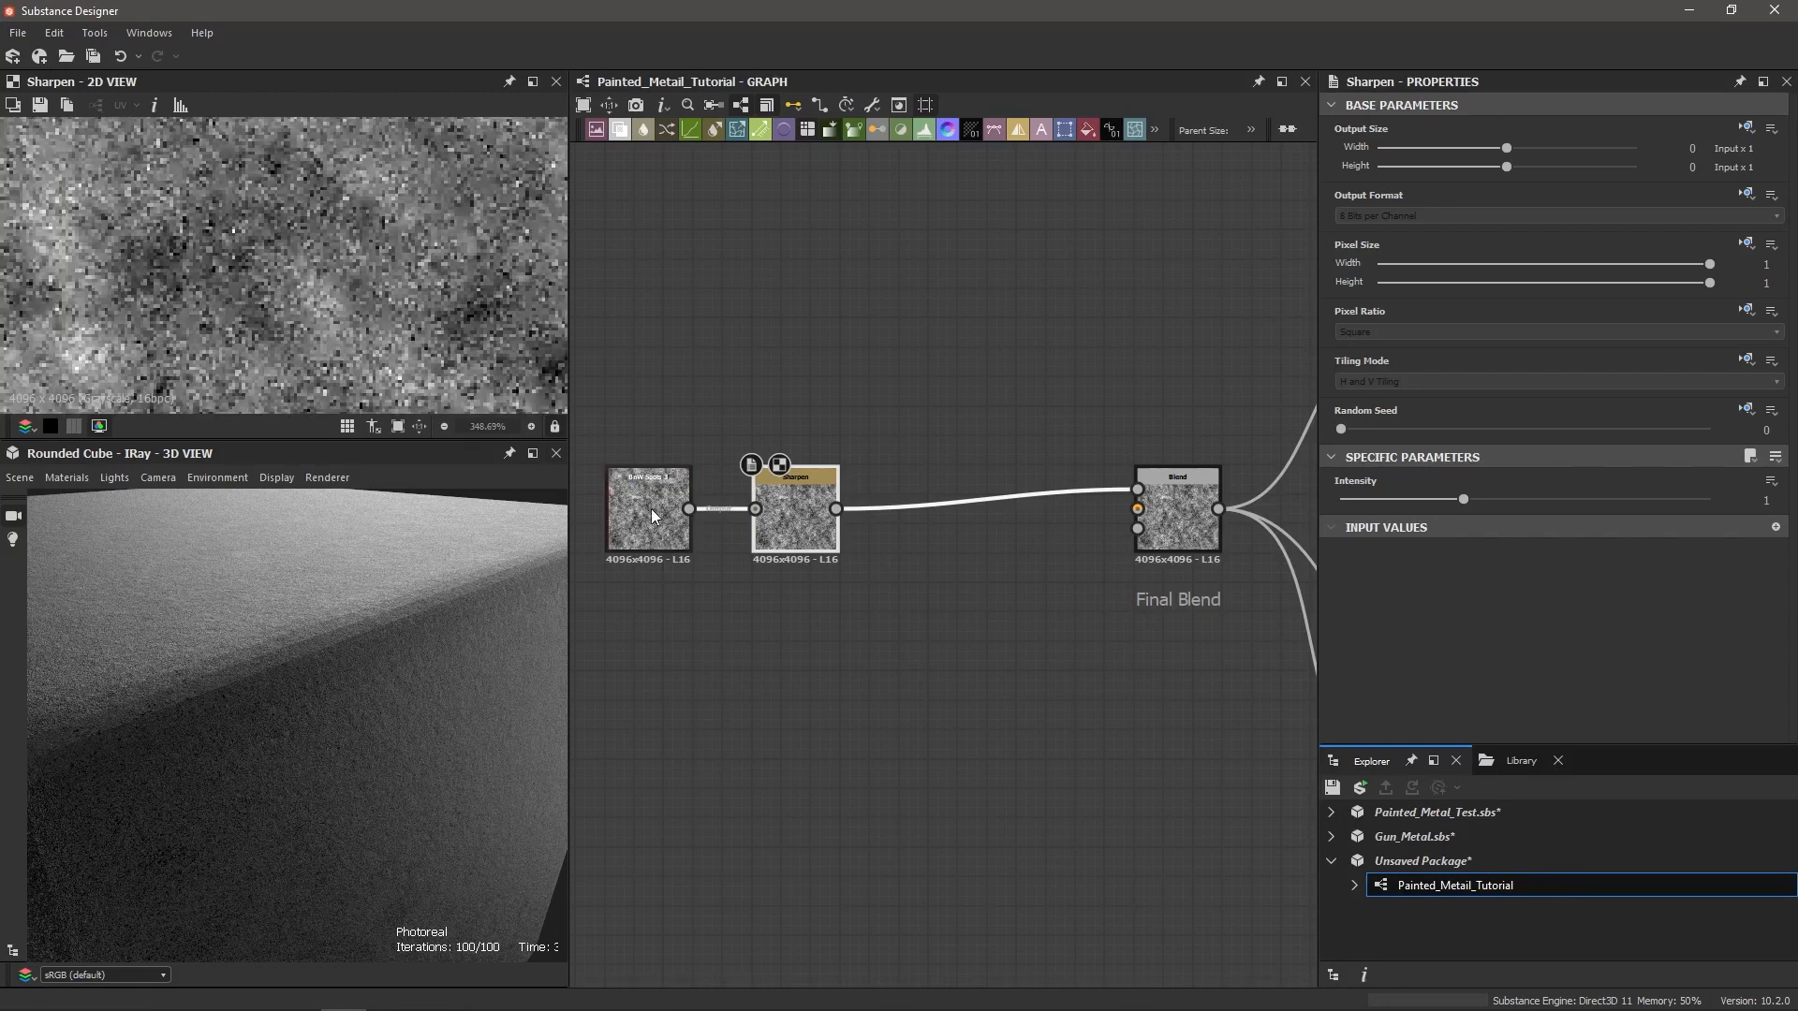
double_click(649, 513)
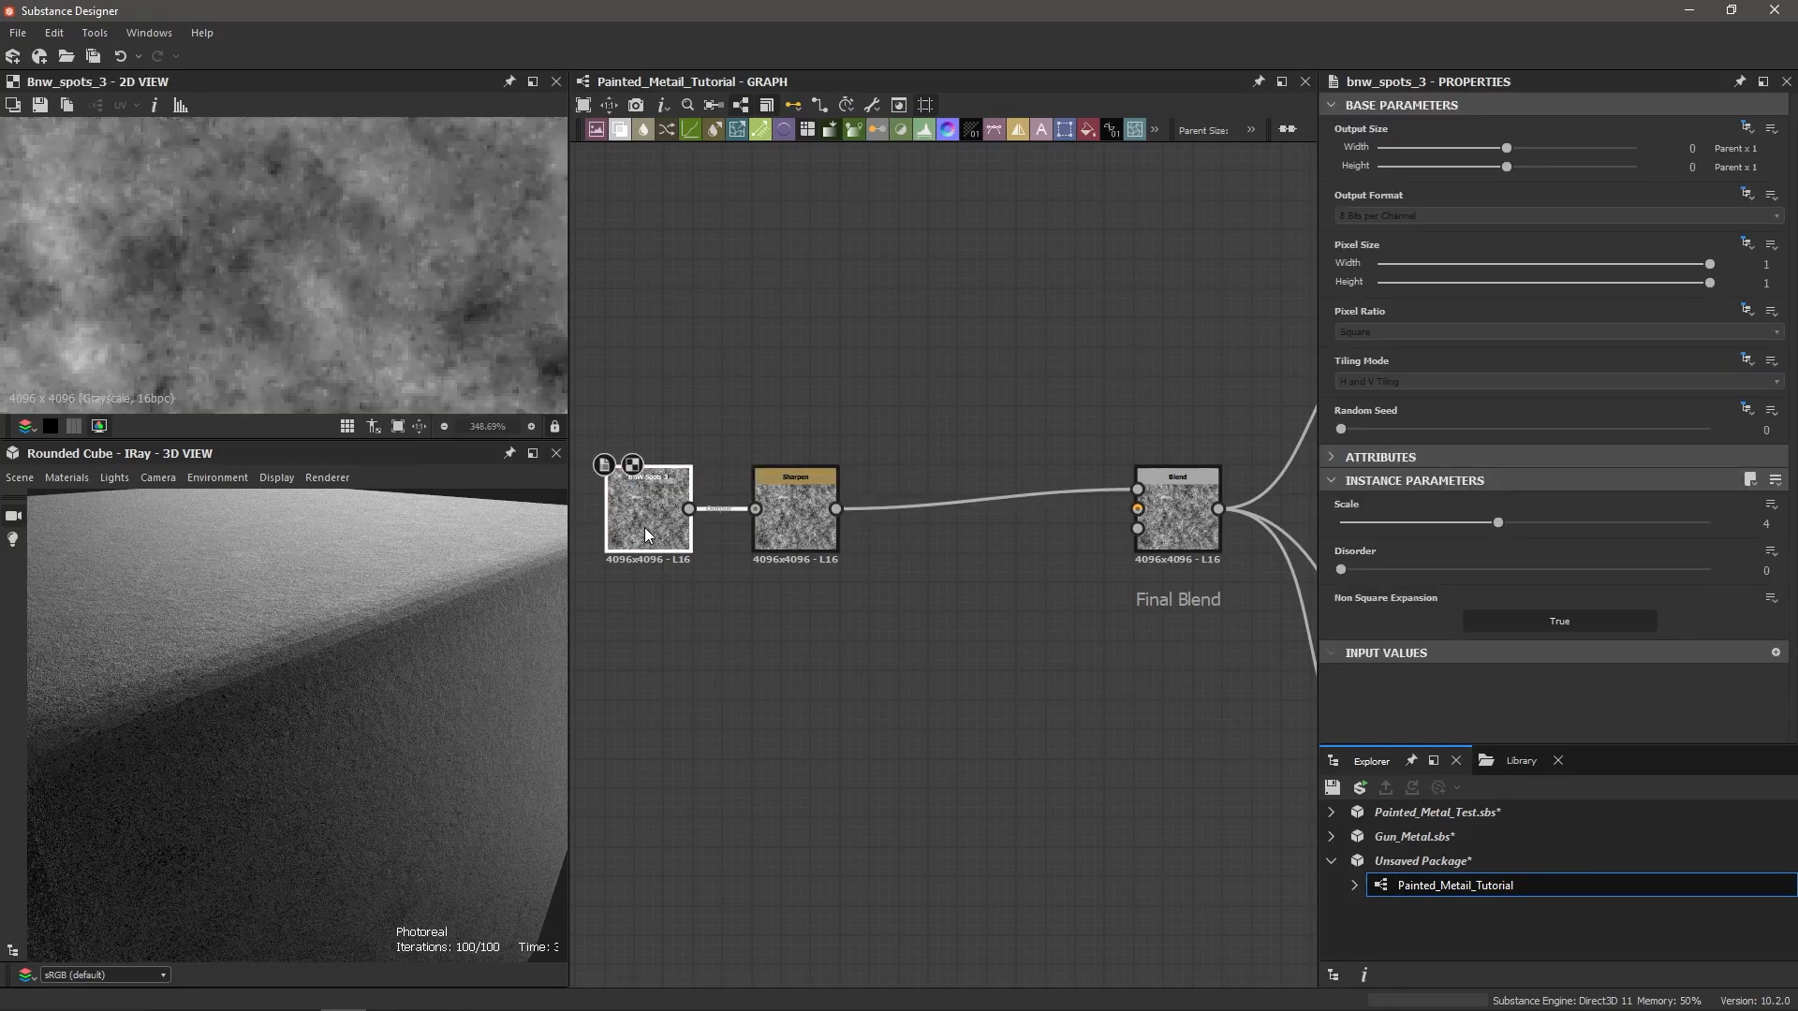
double_click(812, 519)
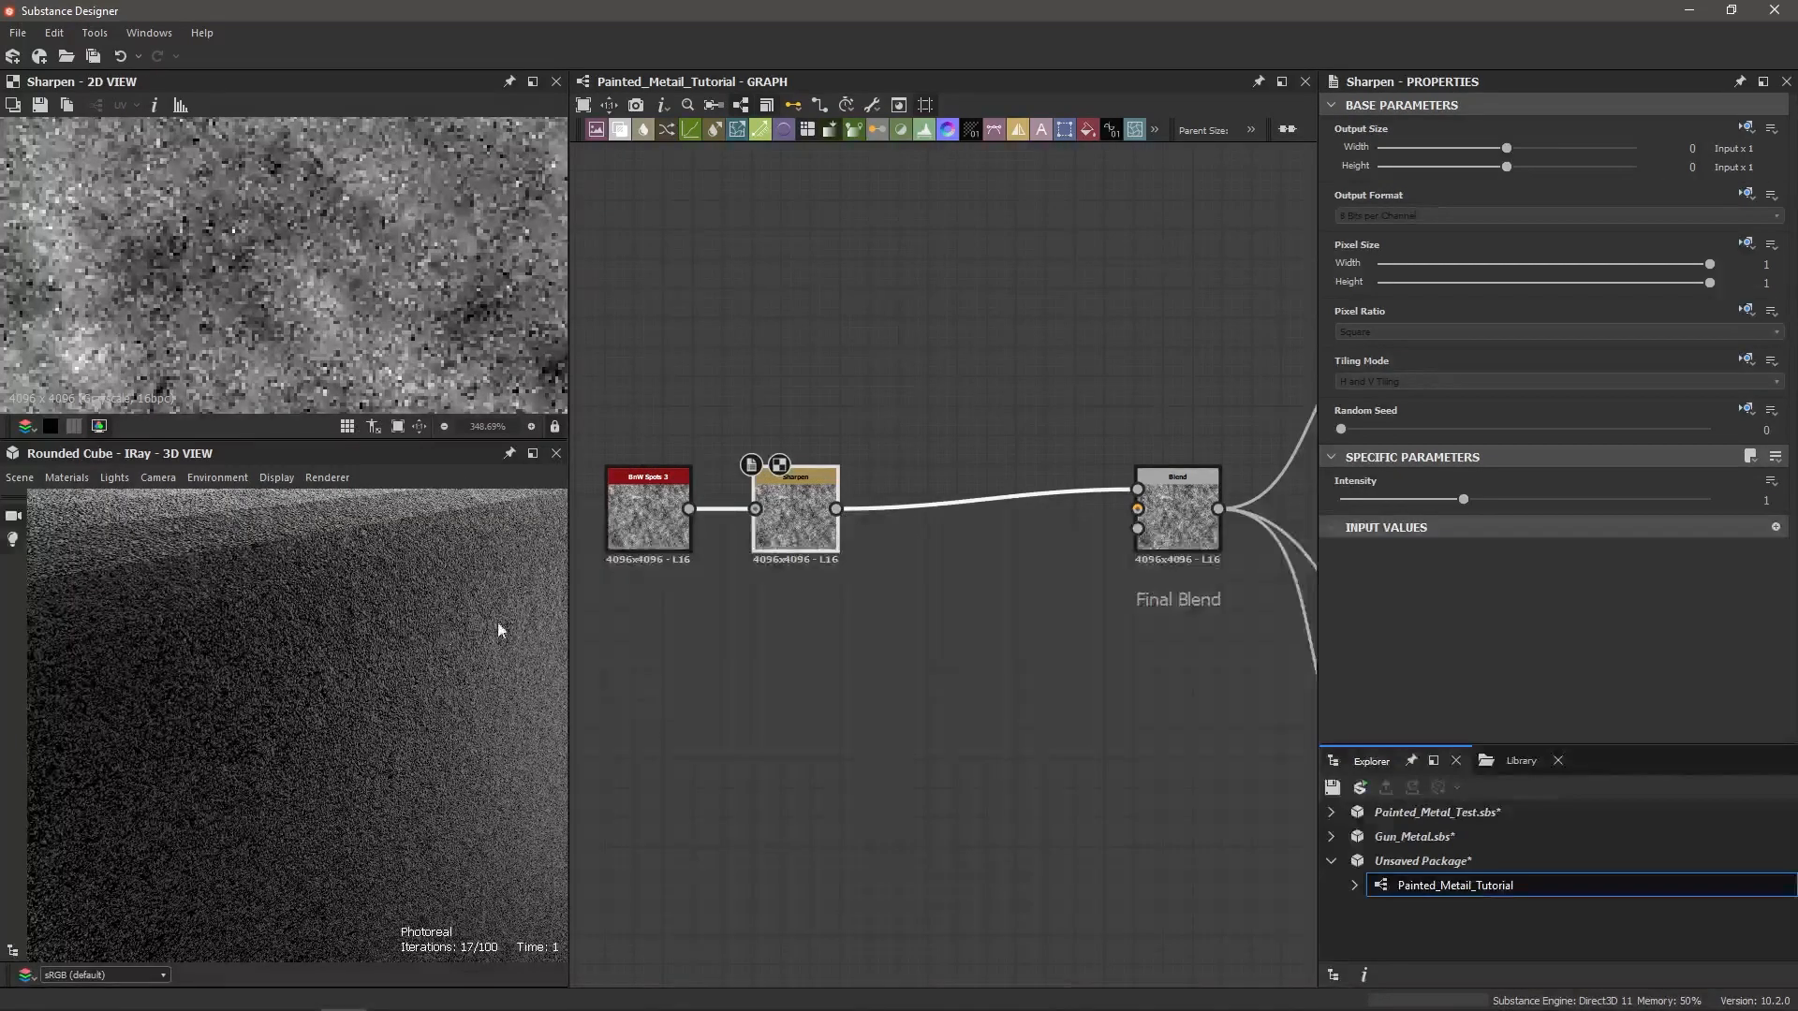
left_click_drag(691, 508, 1138, 489)
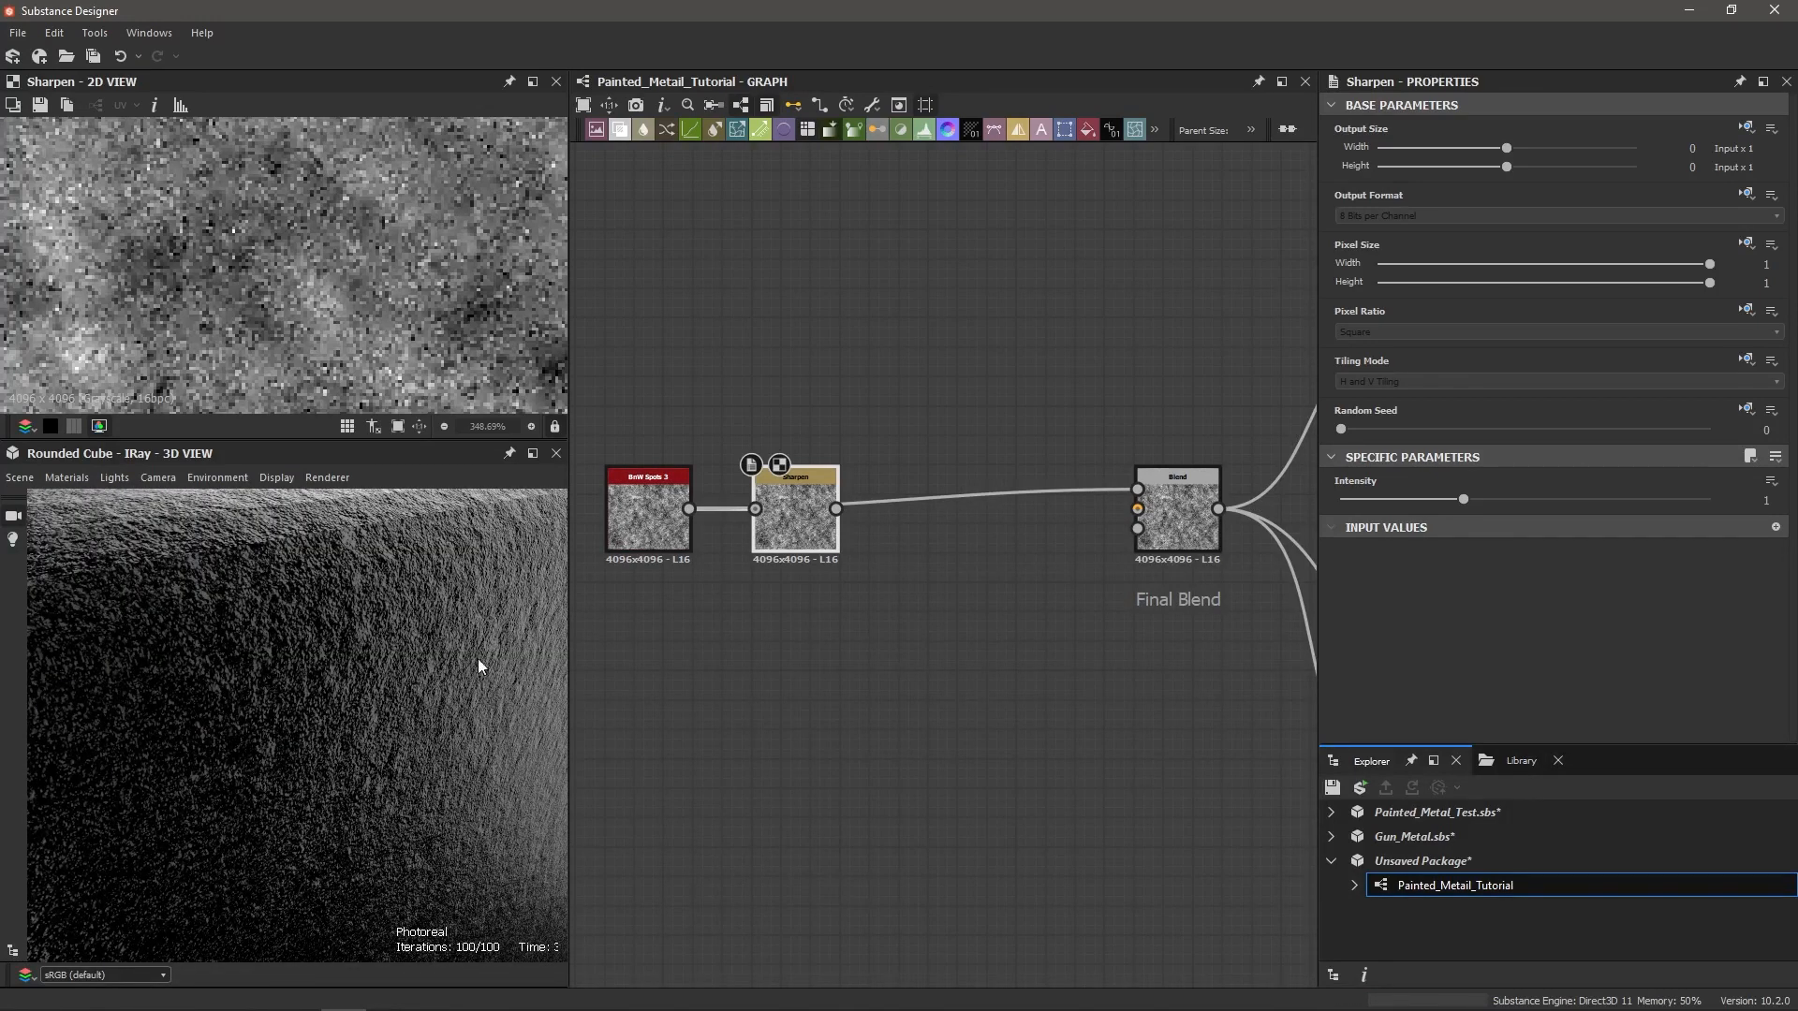
left_click_drag(836, 508, 1138, 489)
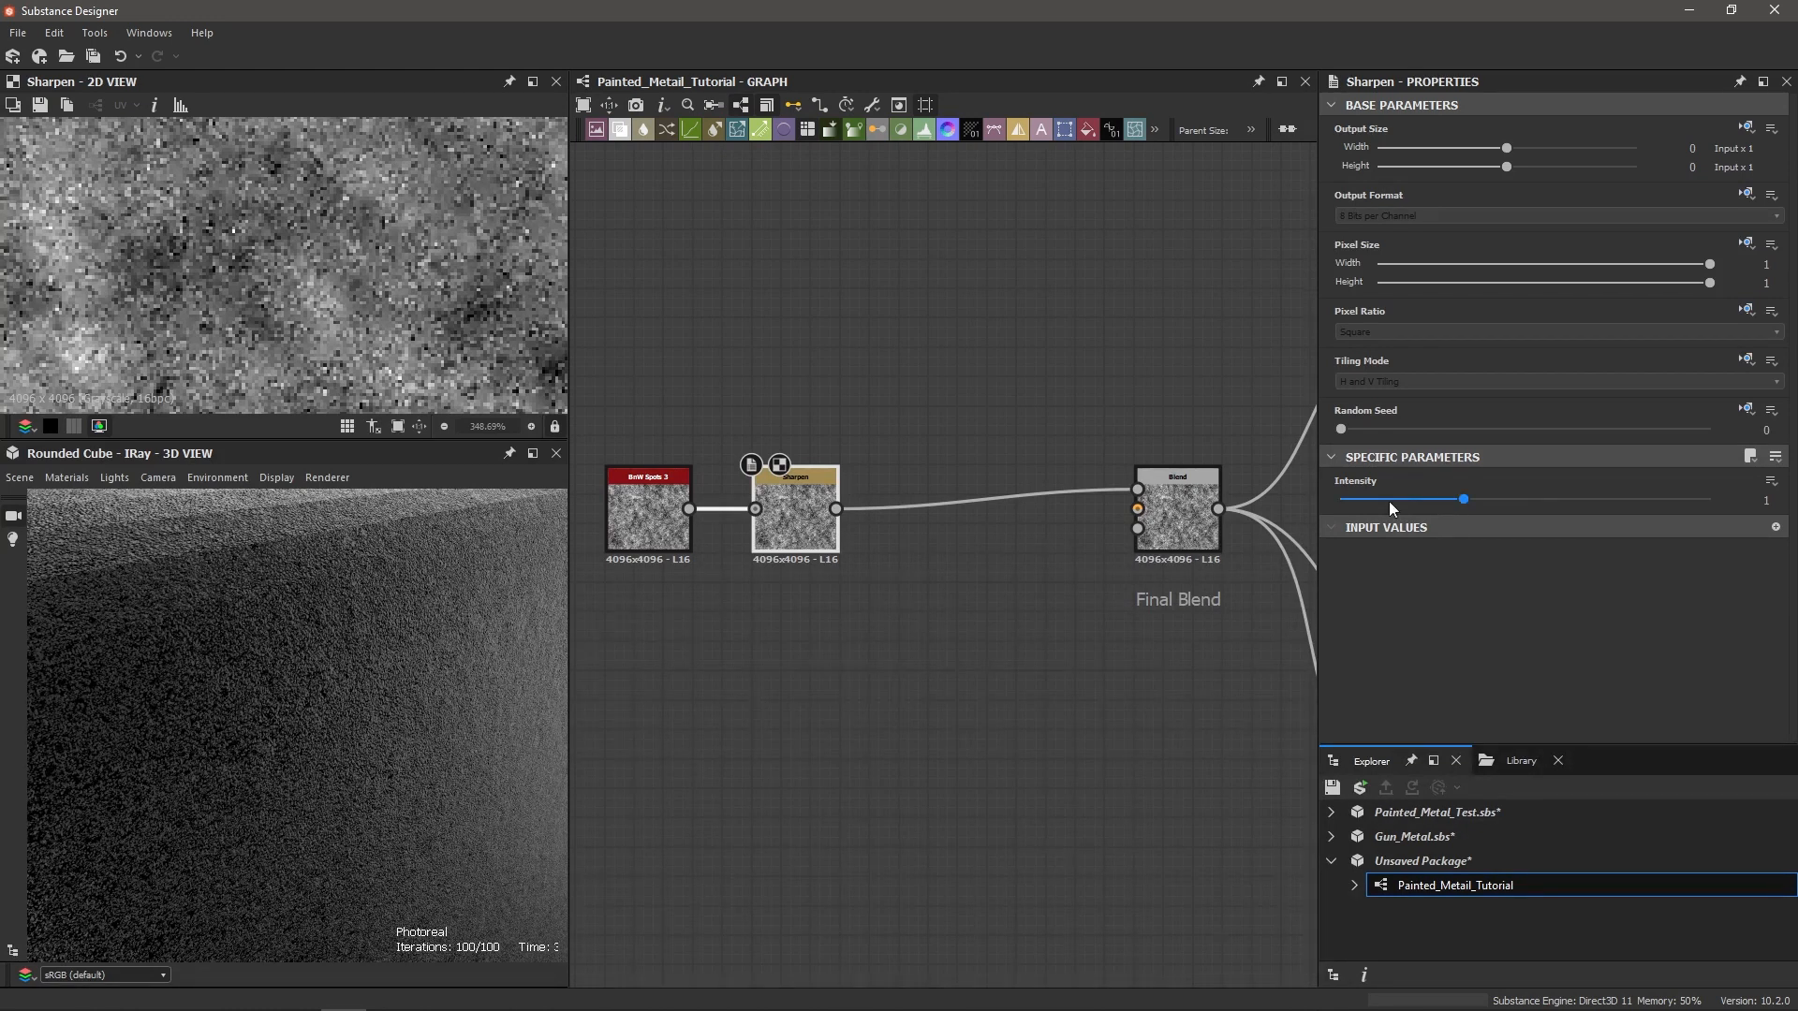
Step: Set the Sharpen node's Intensity to 0.25 and check the softened noise in the 2D preview
double_click(805, 501)
left_click_drag(1463, 499, 1371, 506)
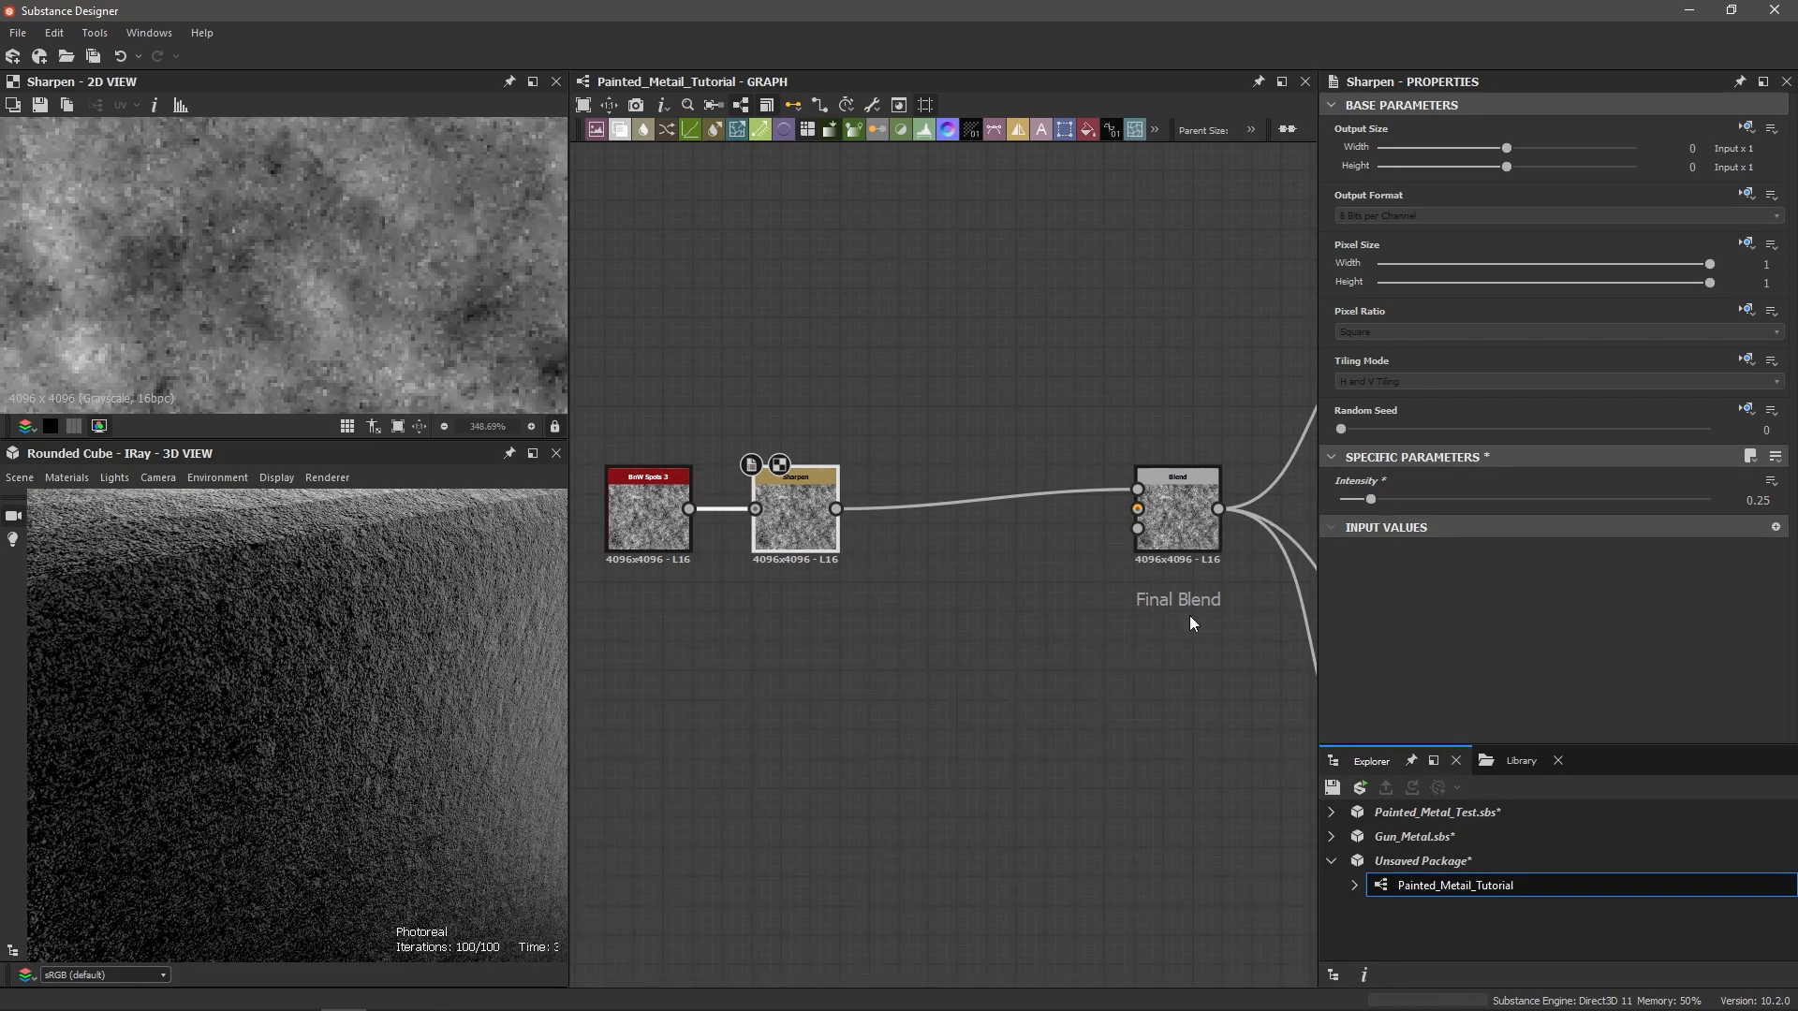
scroll(315, 245, "down", 10)
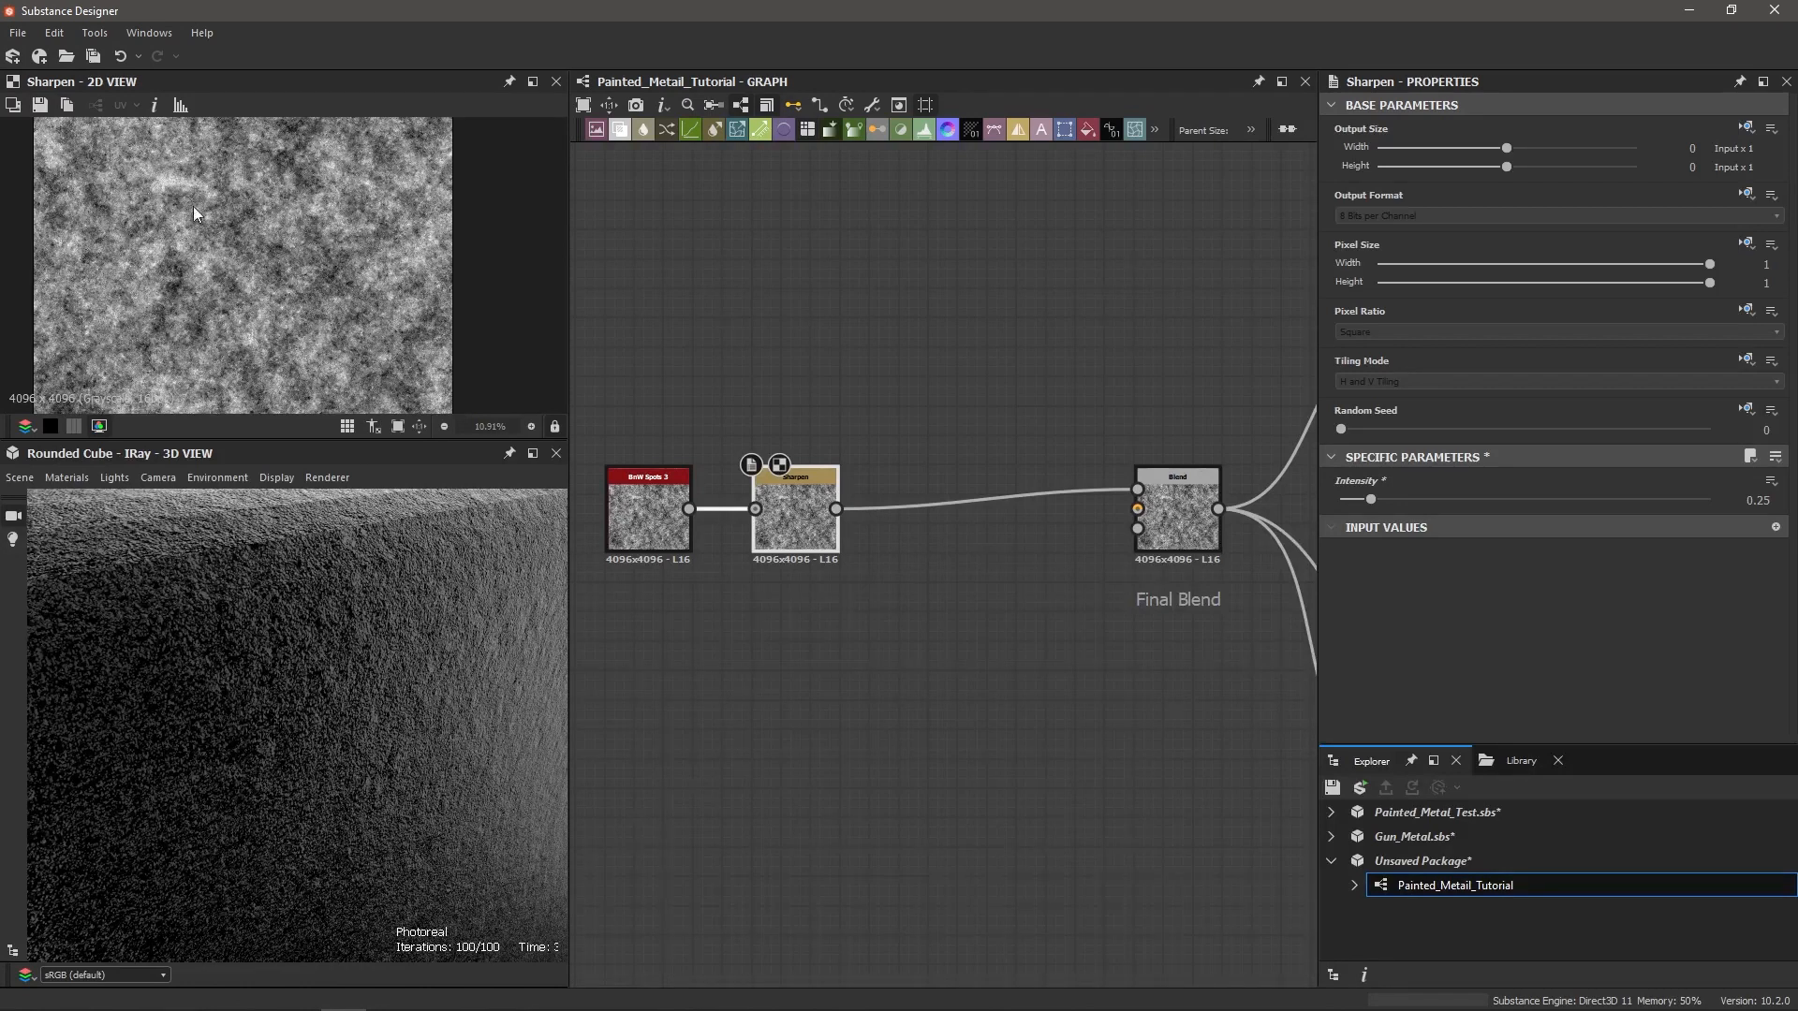
scroll(296, 291, "up", 3)
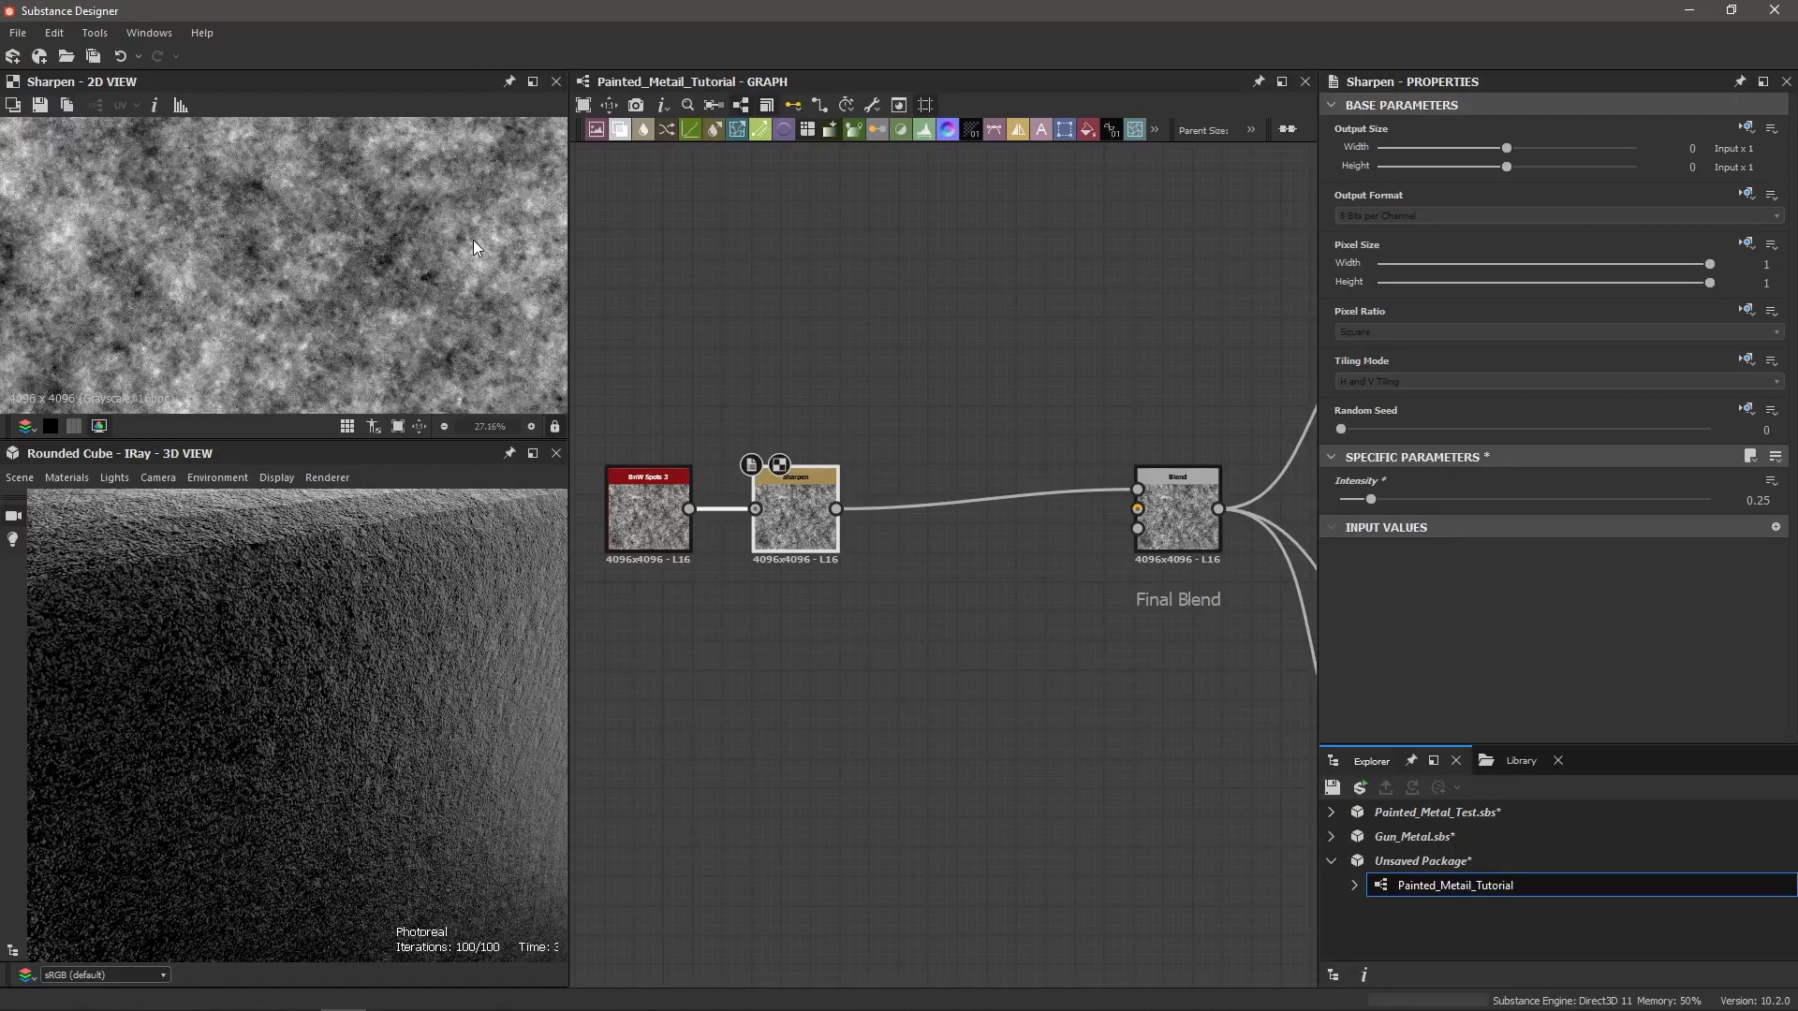
scroll(480, 260, "down", 3)
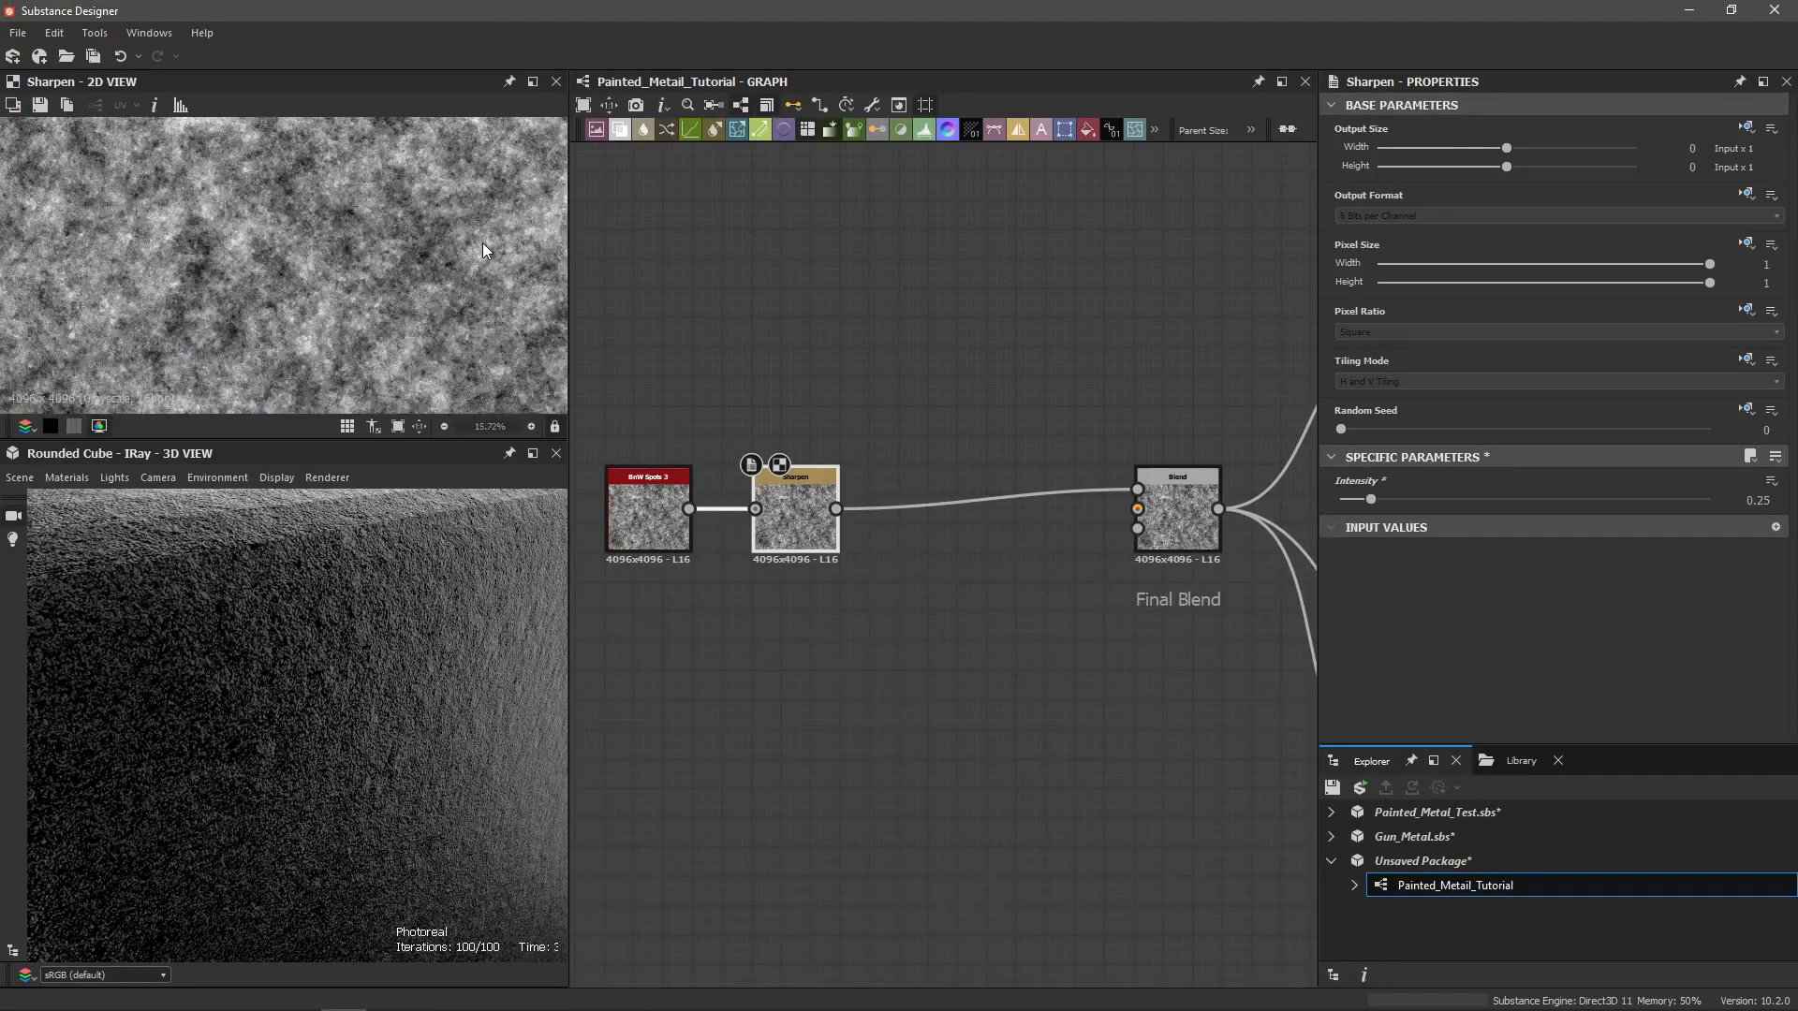
scroll(441, 272, "down", 1)
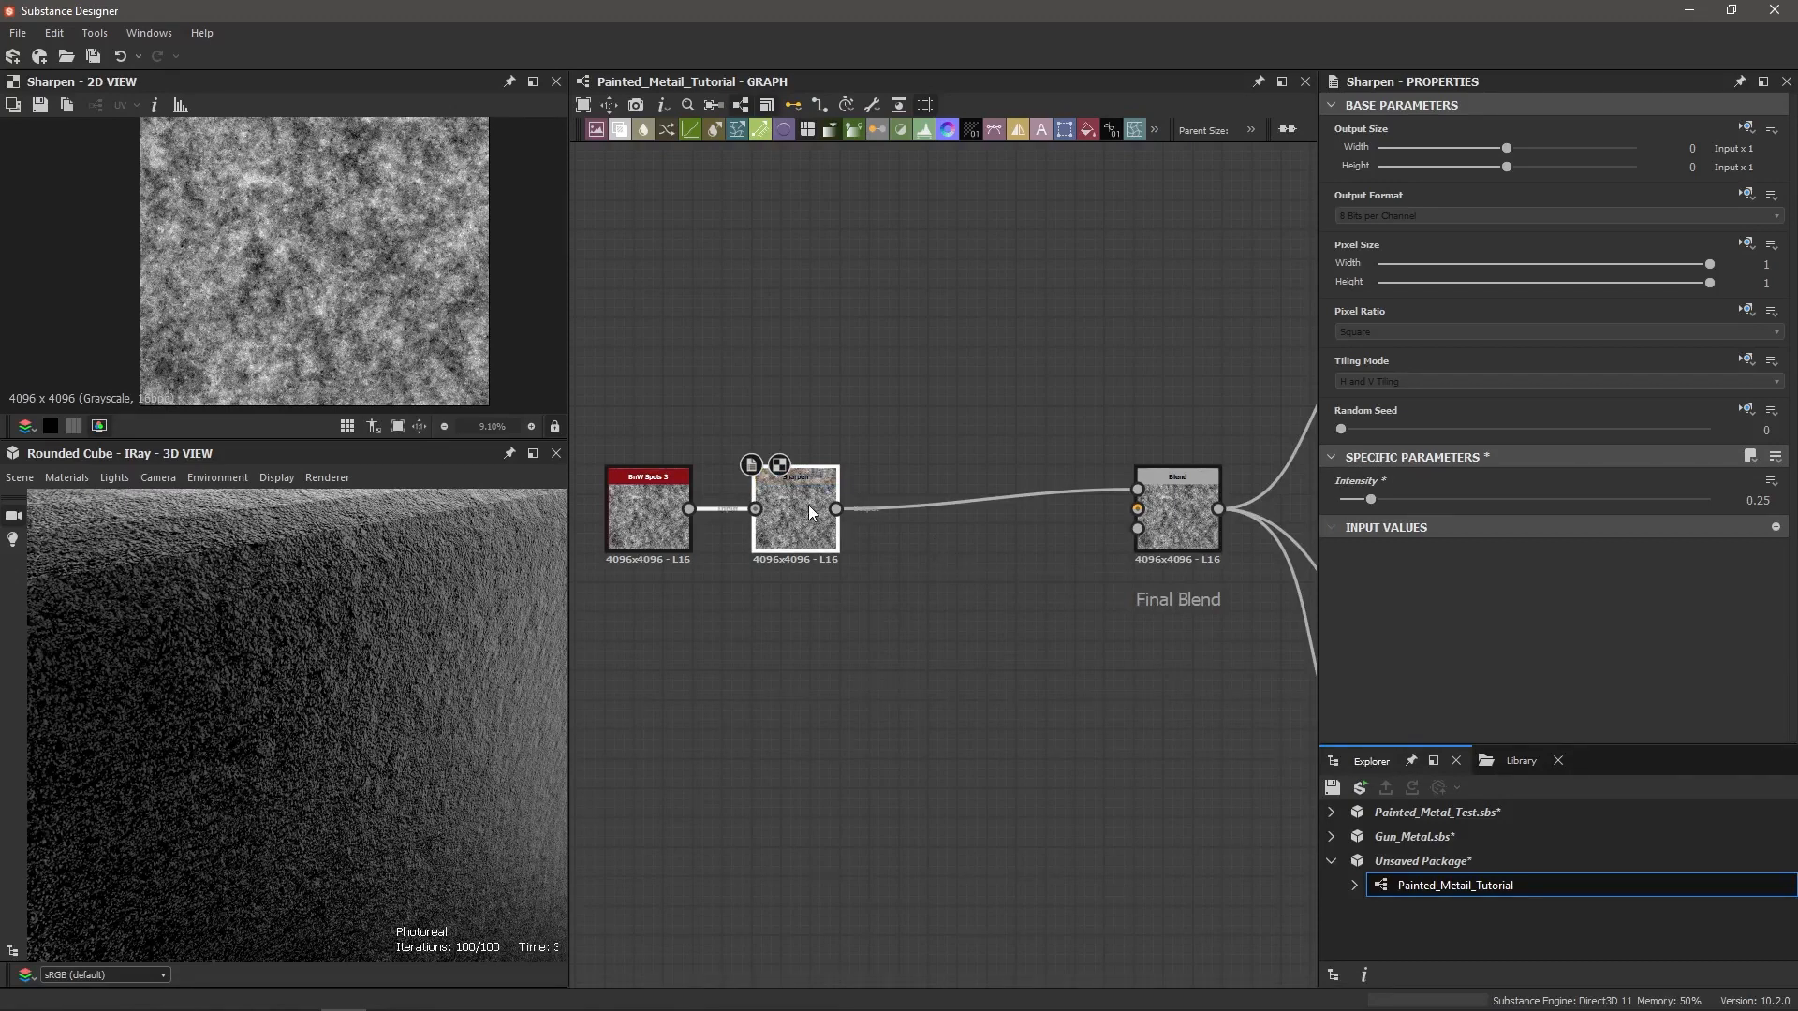
Step: Insert a Highpass Grayscale node between the Sharpen node and the Final Blend
key("space")
type("hig")
key("Return")
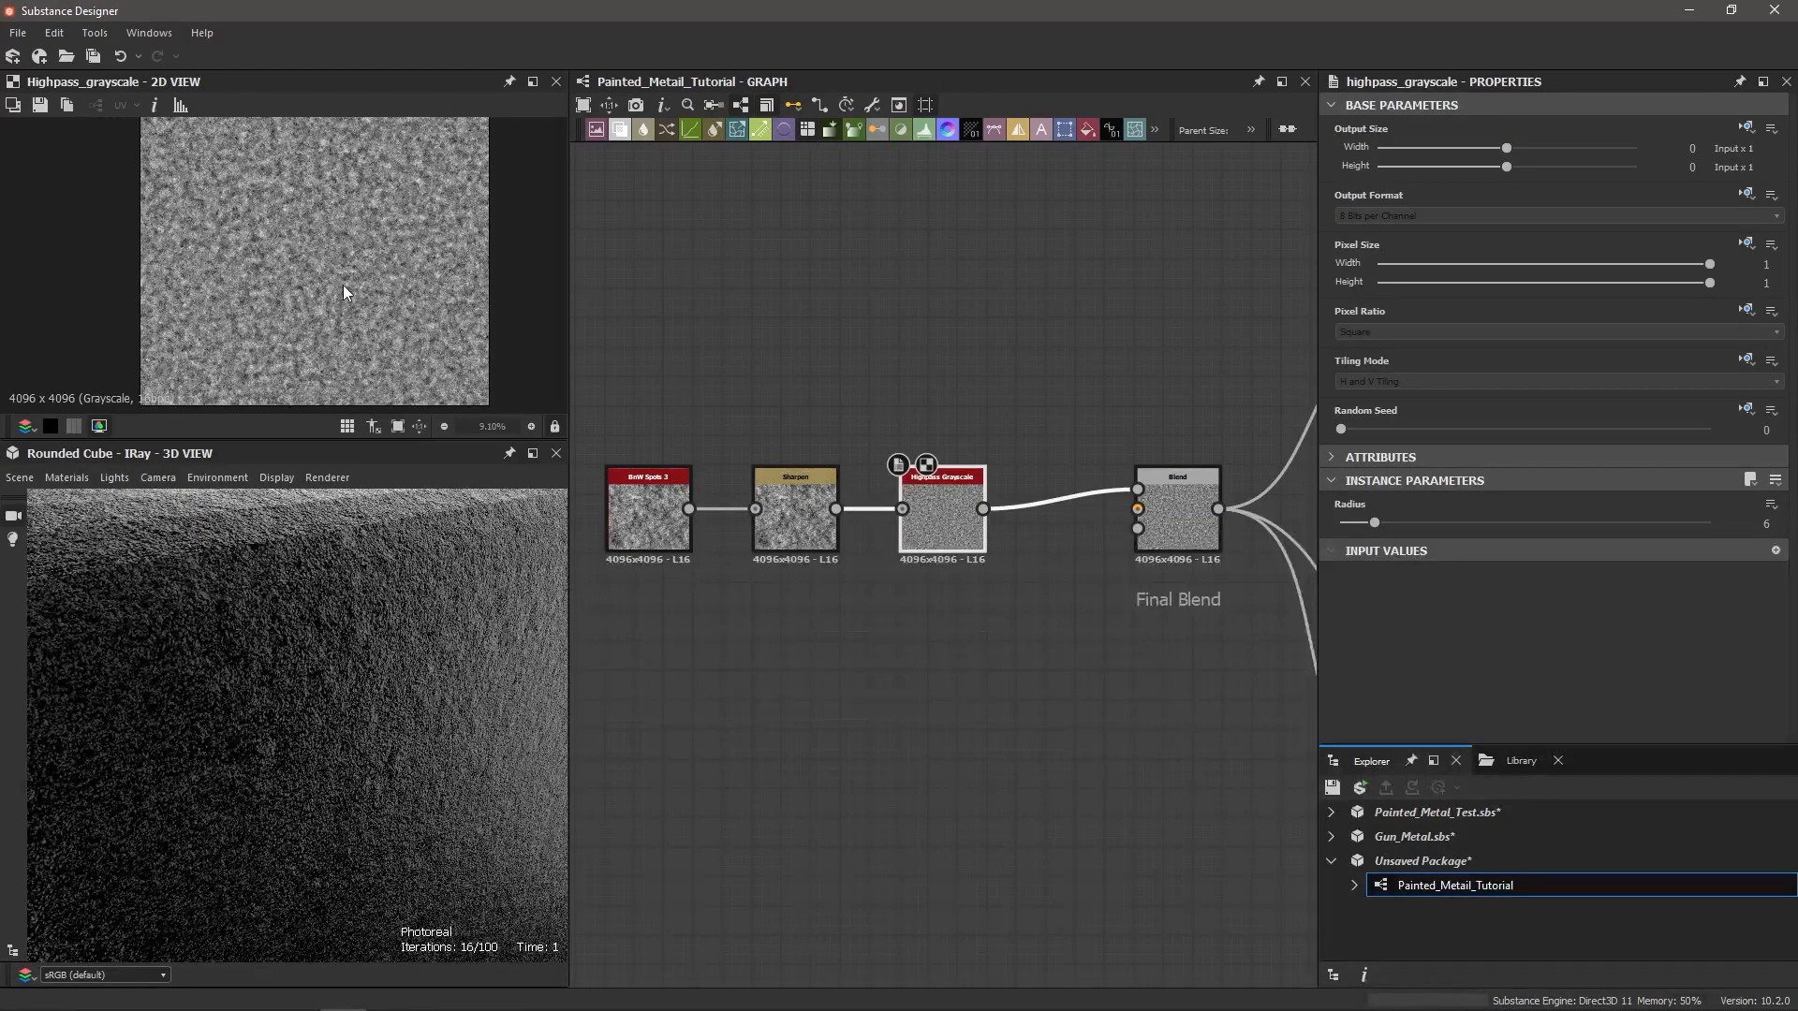
scroll(335, 278, "up", 1)
left_click(796, 504)
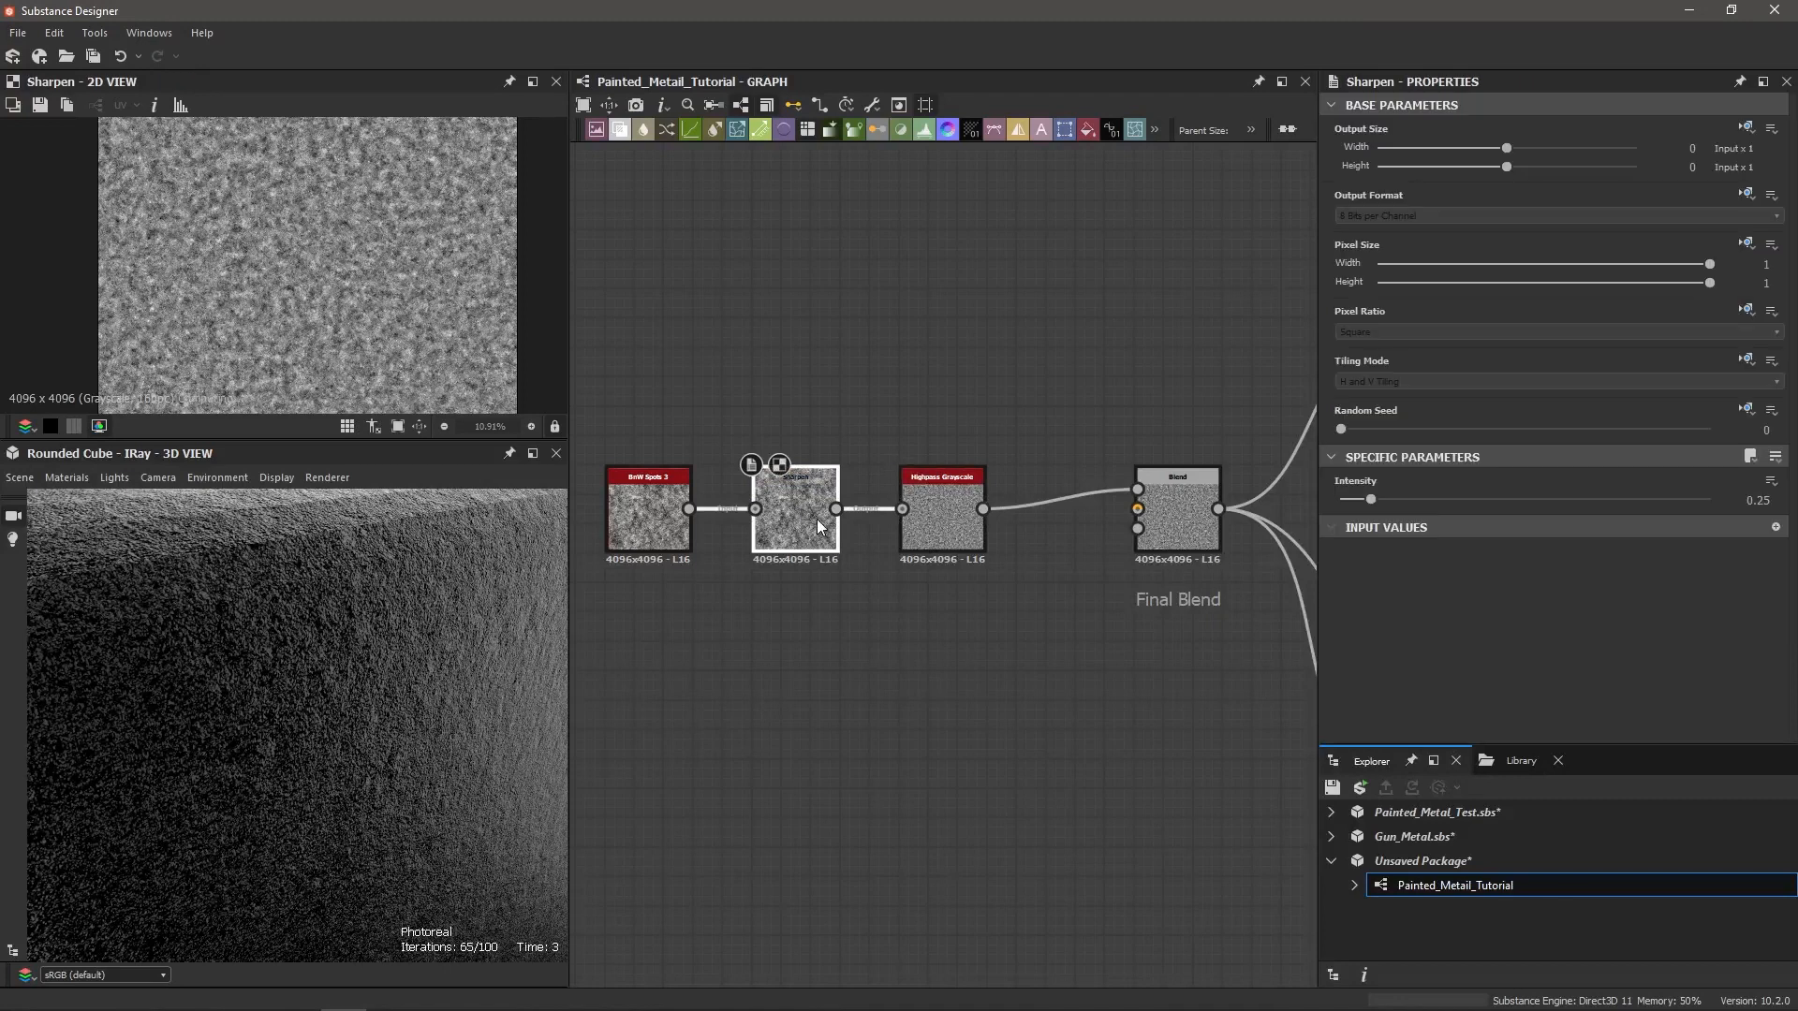
Step: Lower the Highpass Grayscale node's Radius to 0.52, inspecting the noise grain in the 2D preview
left_click(938, 506)
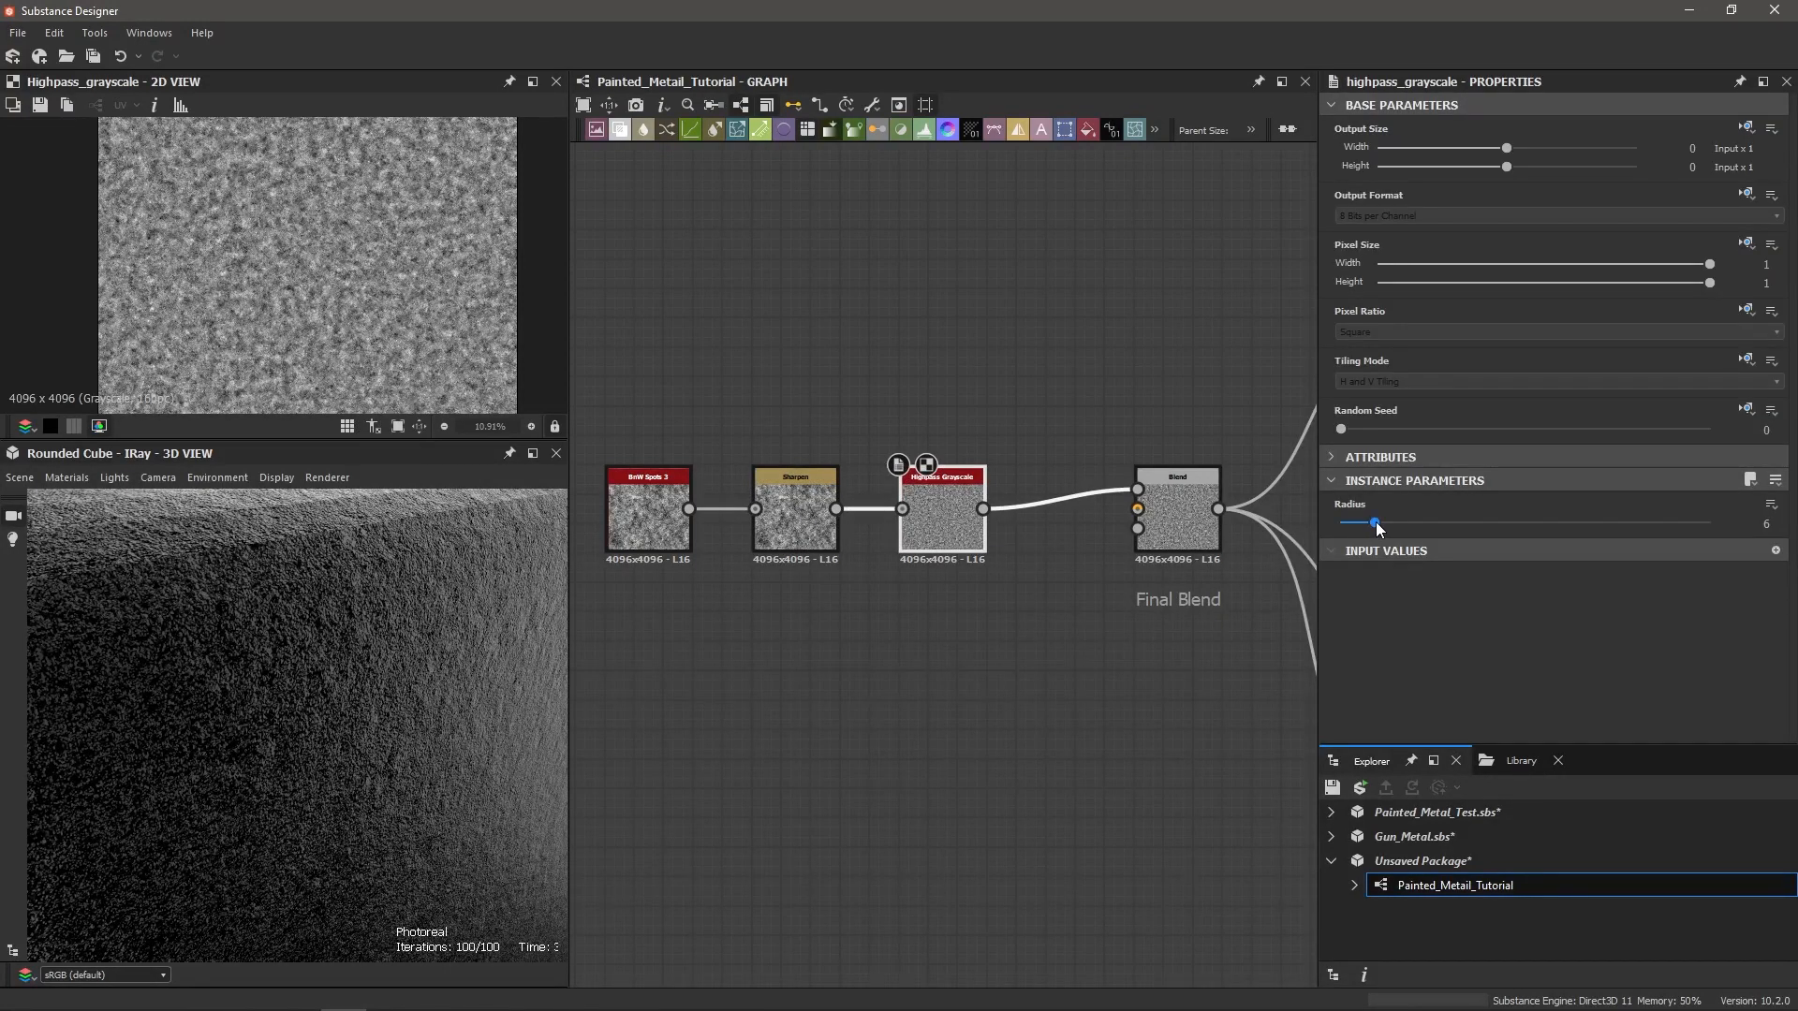
left_click_drag(1374, 520, 1347, 525)
scroll(364, 328, "up", 1)
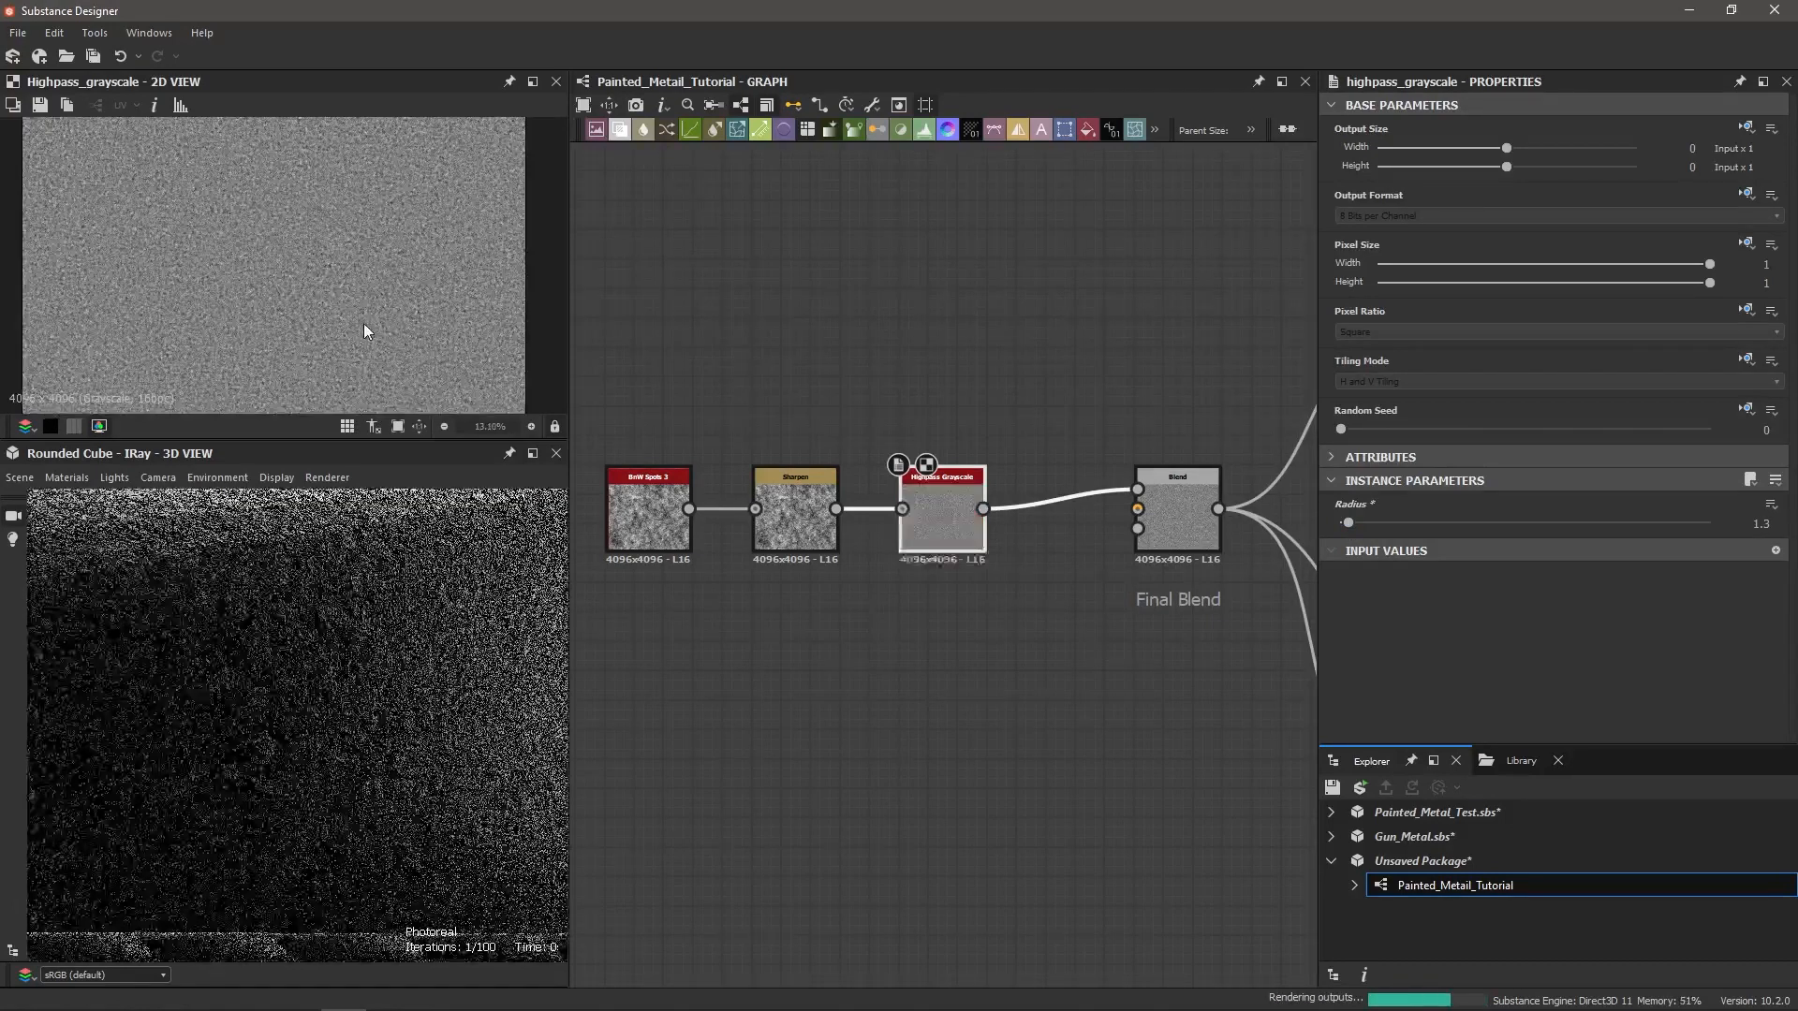
scroll(365, 328, "up", 5)
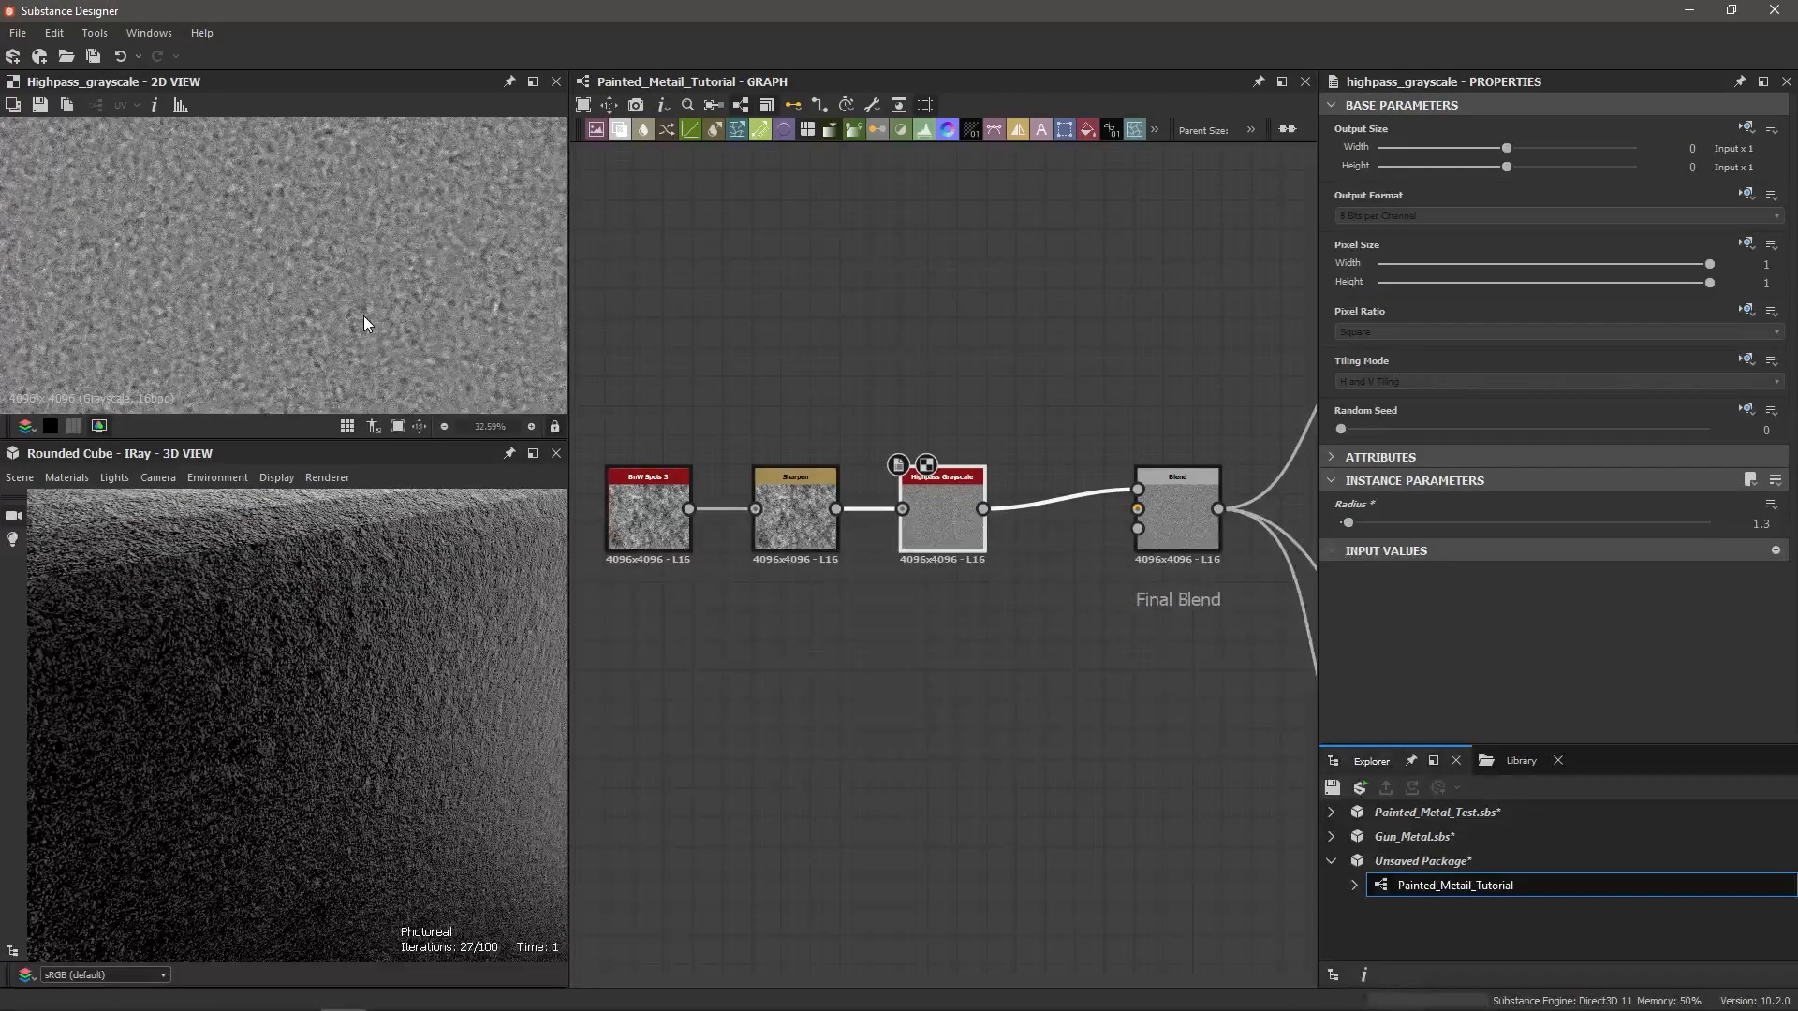
scroll(364, 323, "up", 2)
left_click_drag(1347, 524, 1343, 524)
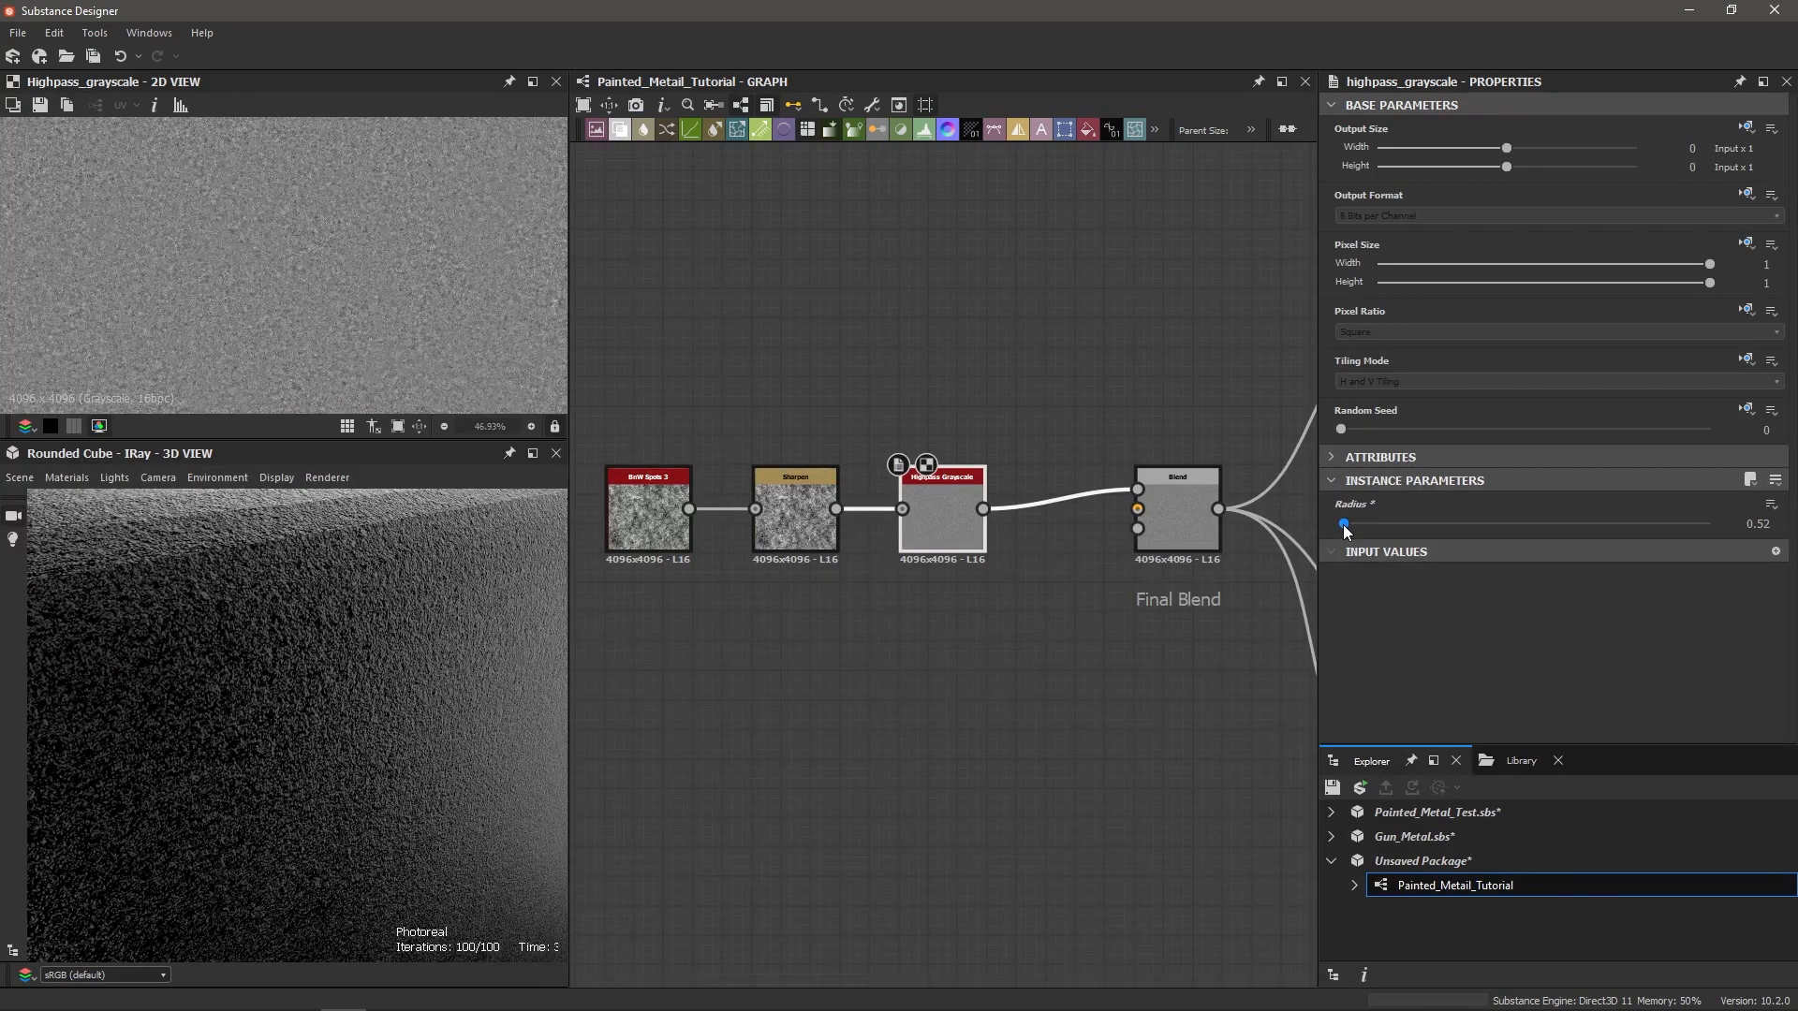
scroll(325, 304, "up", 3)
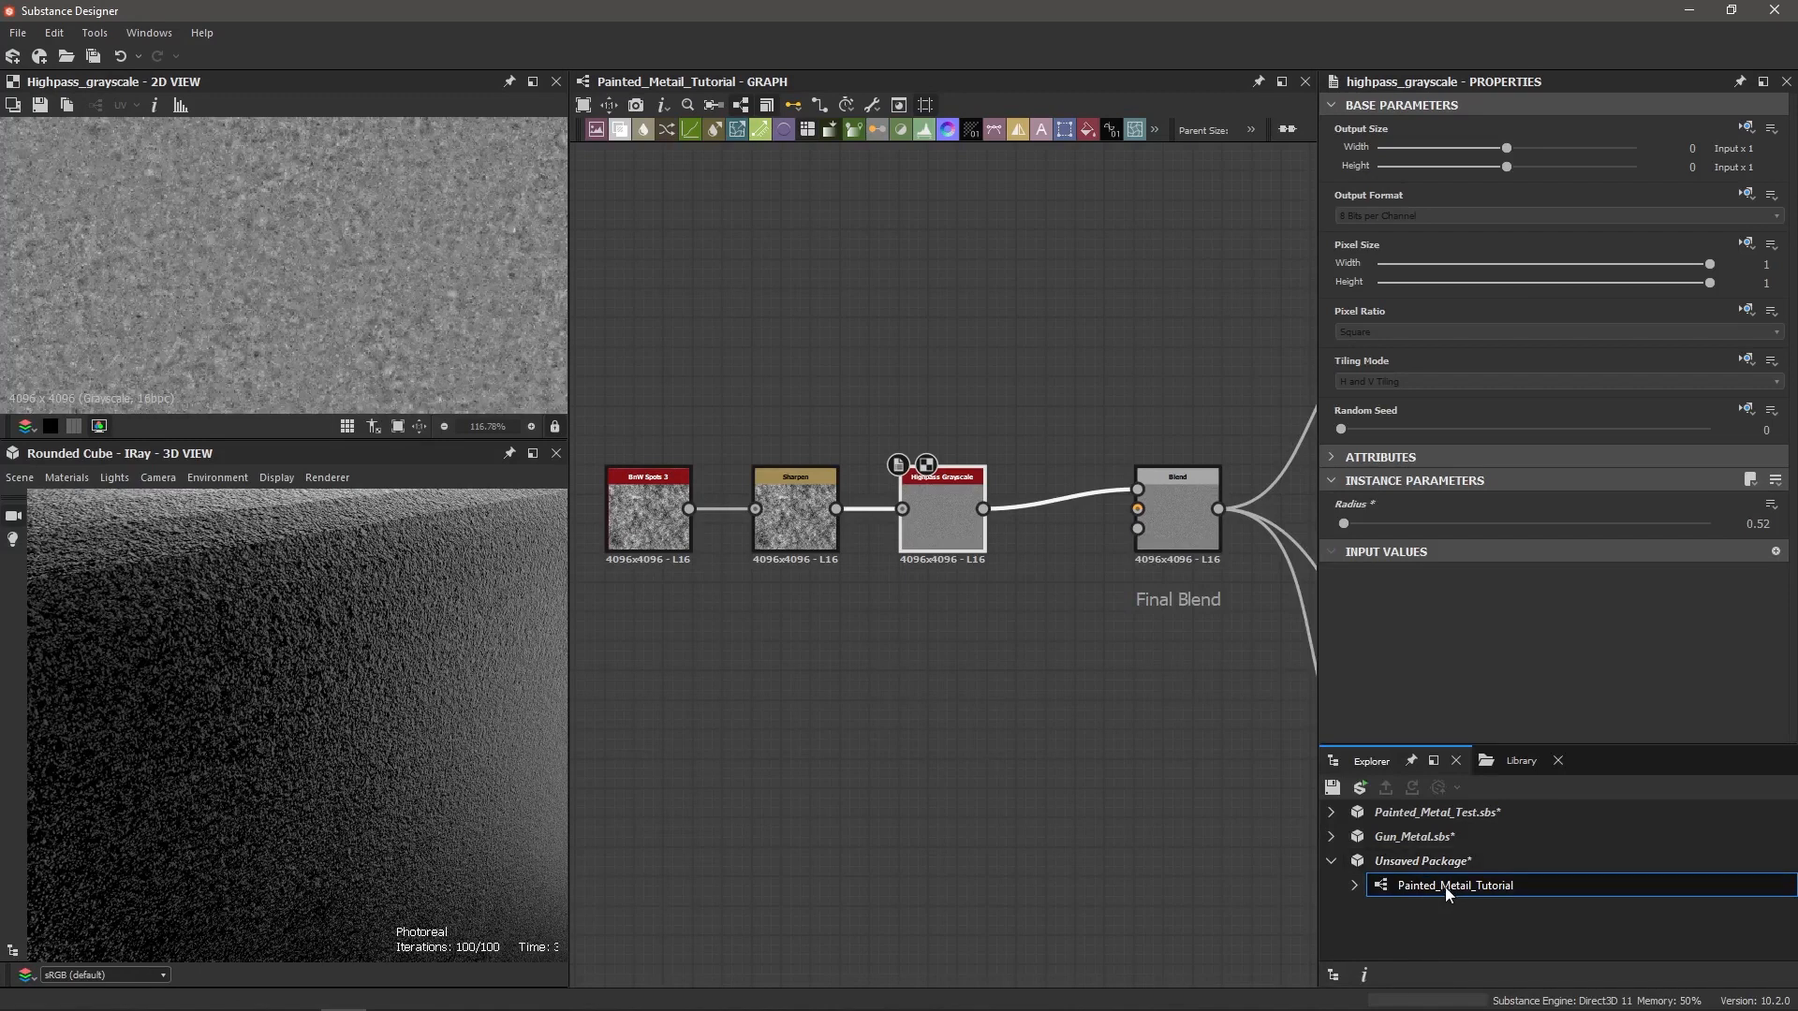
Step: Rename the Painted_Metail_Tutorial graph in the package as Coarse Painted Metal
right_click(1416, 884)
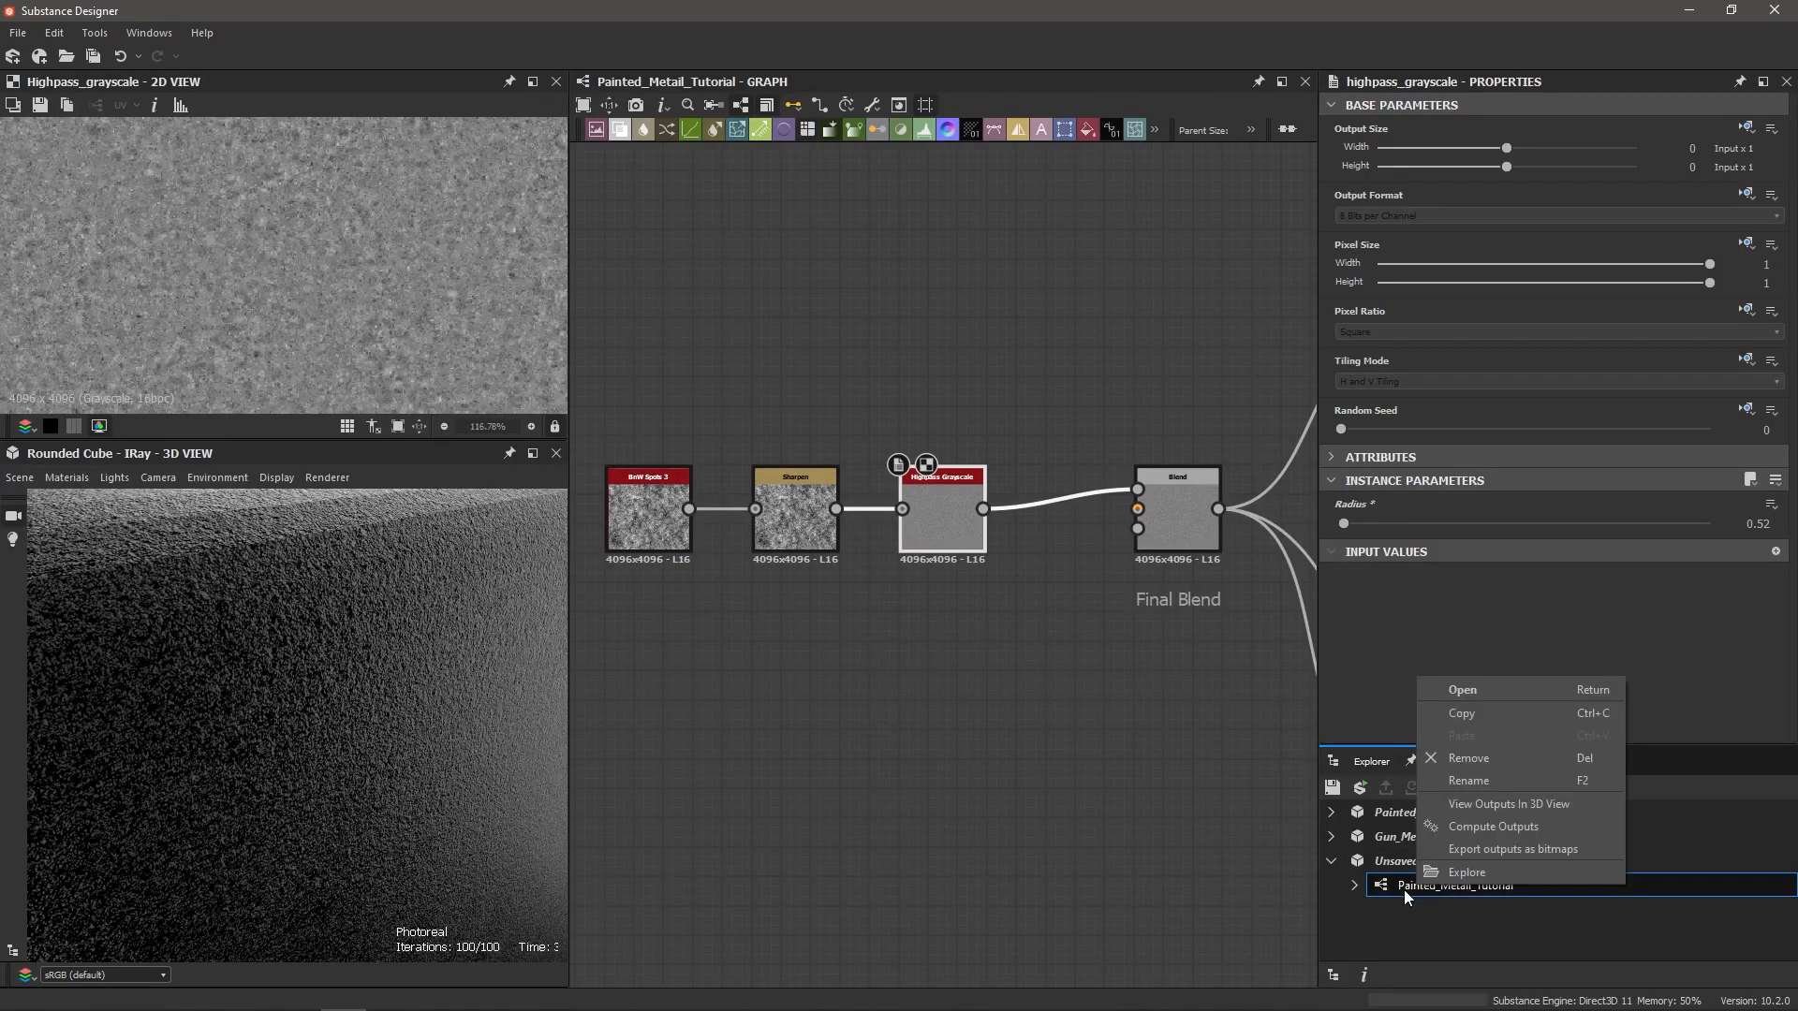
left_click(1481, 781)
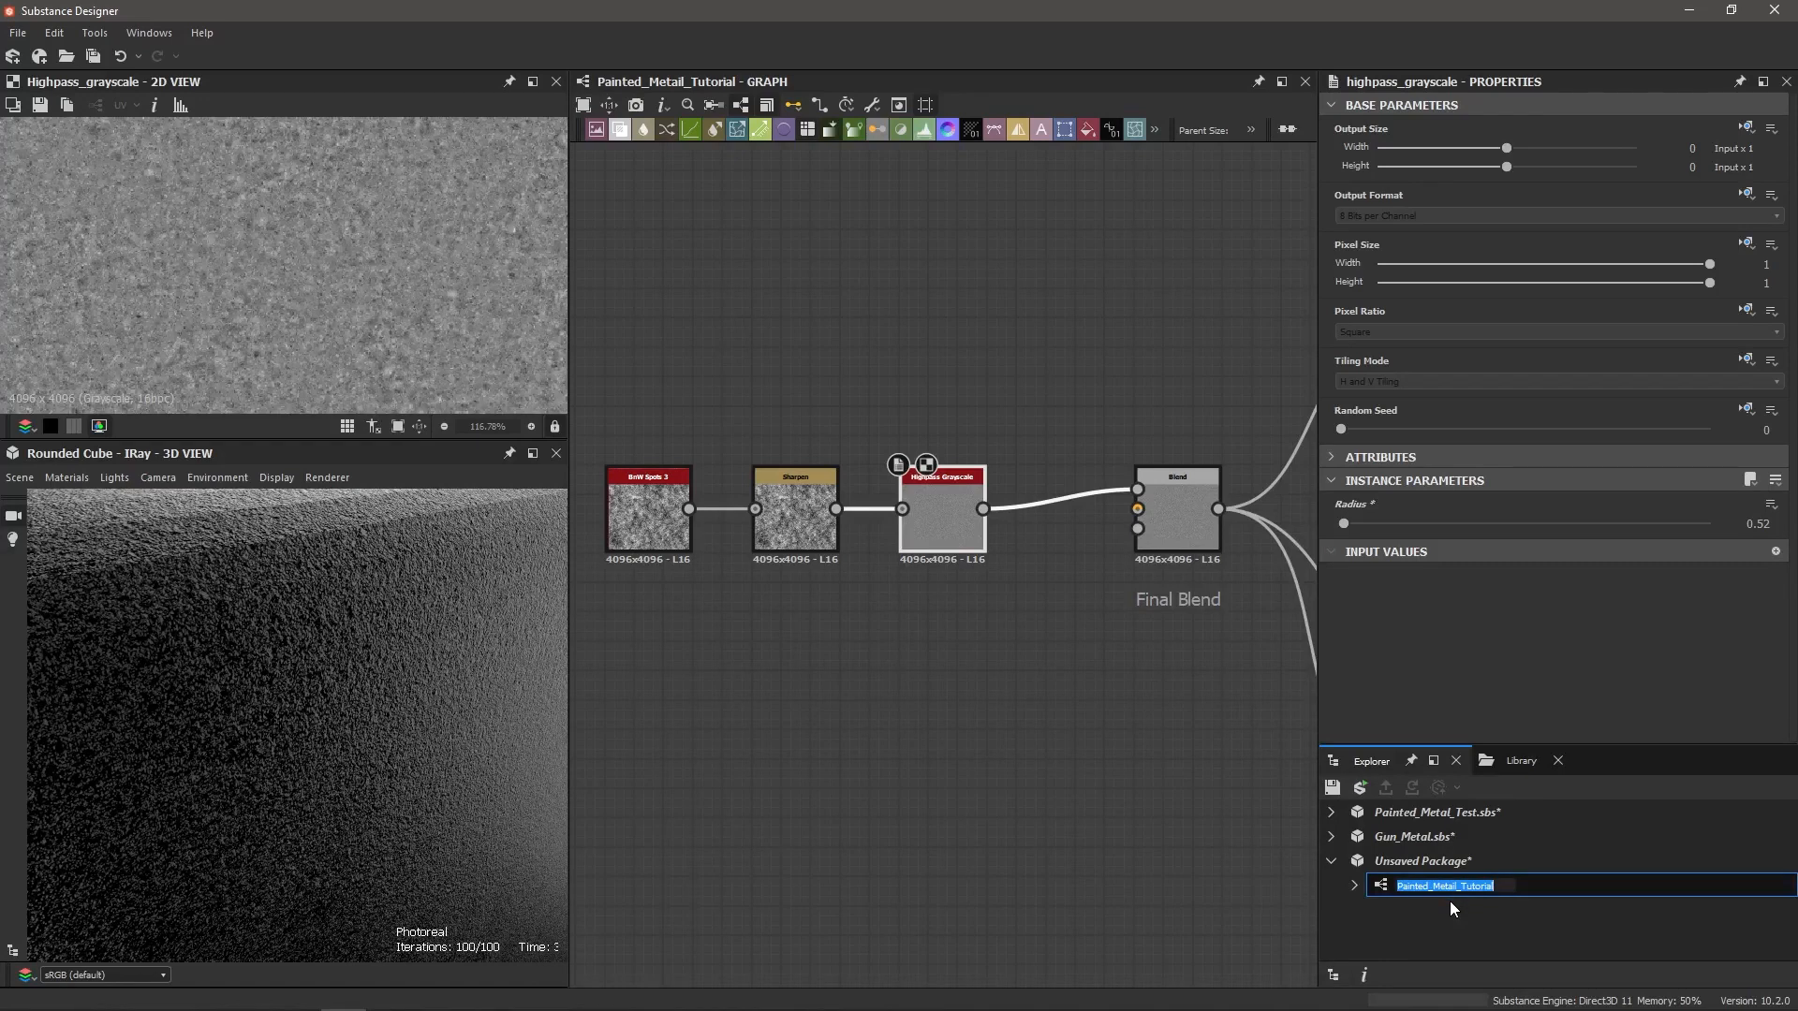
type("Coarse Painte")
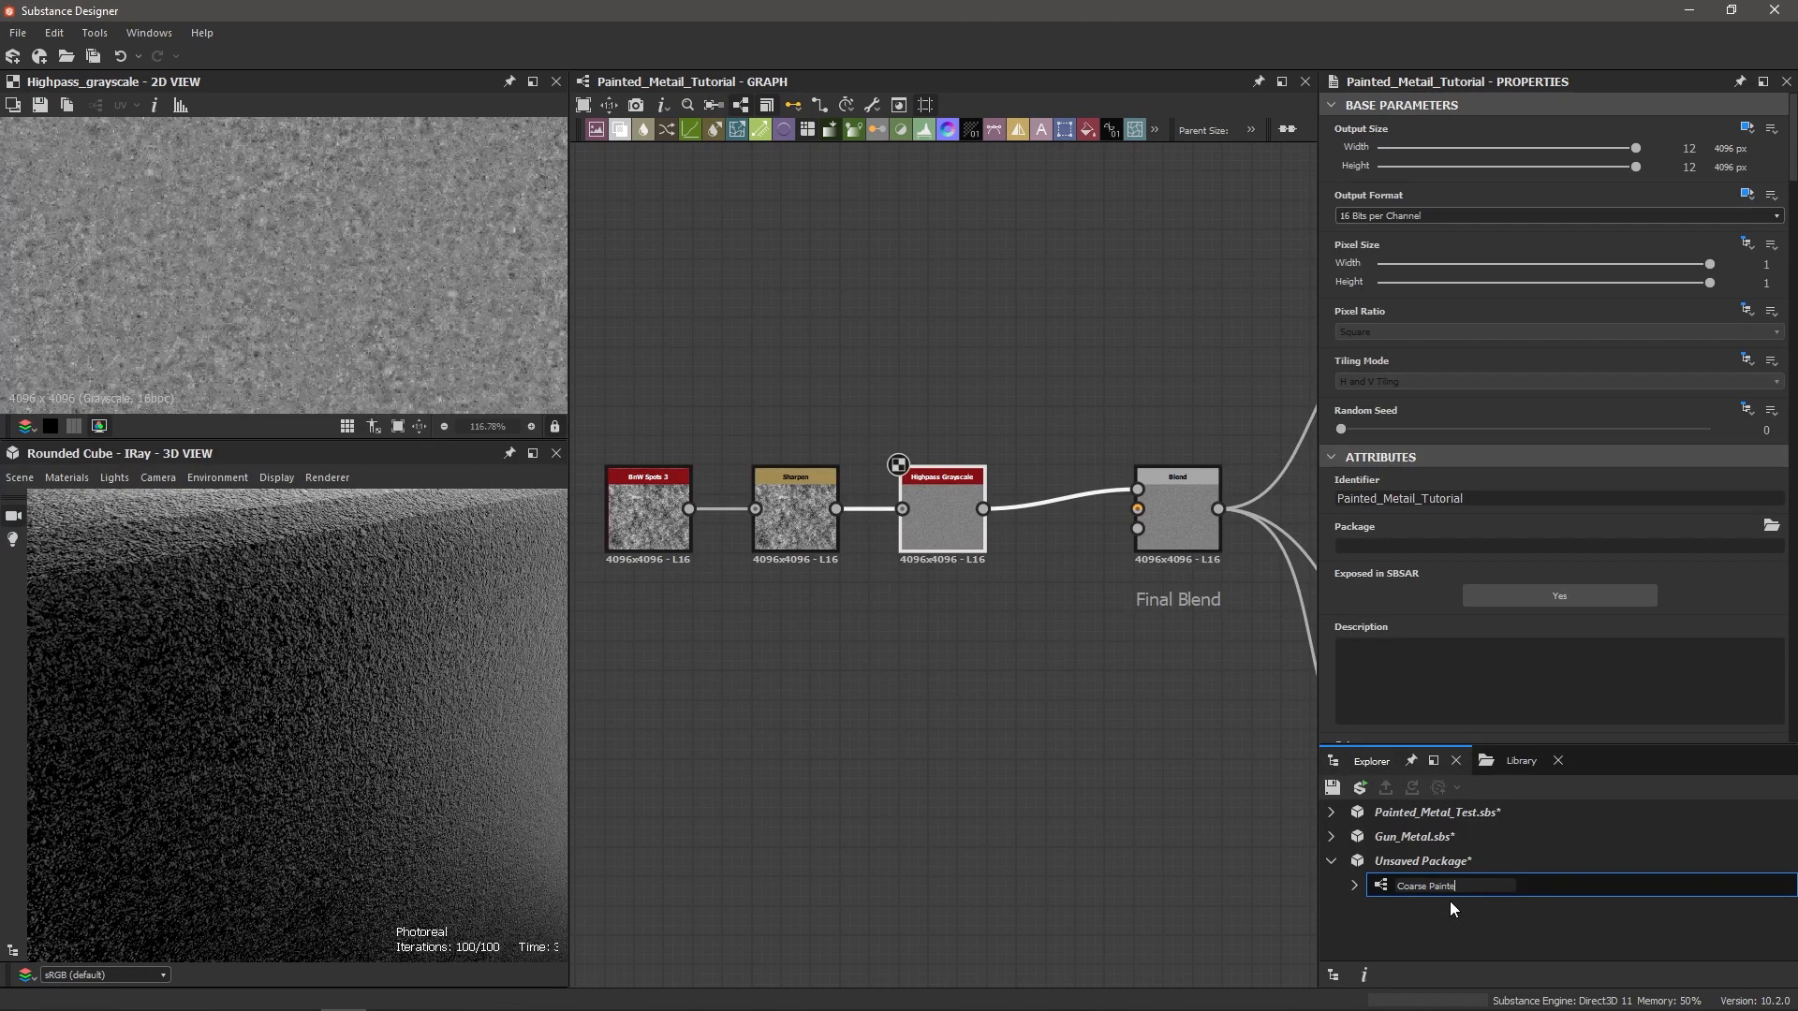
type("d Metal")
key("Return")
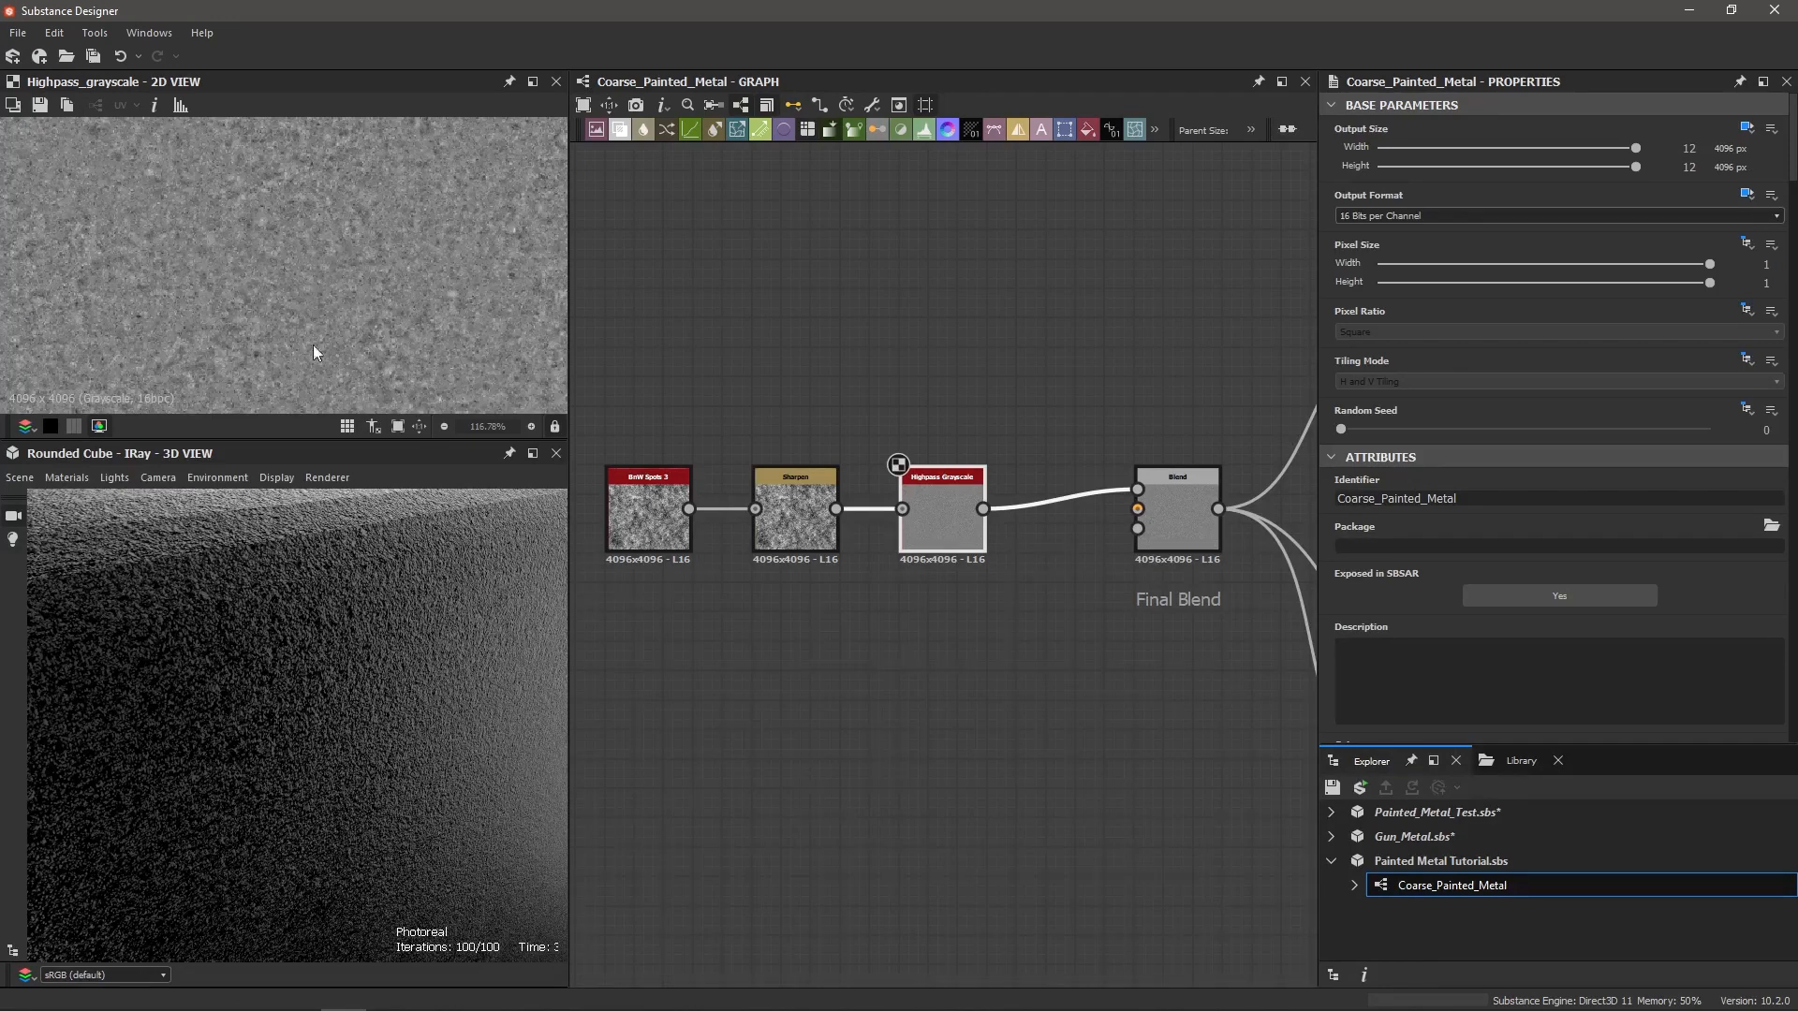
Step: Make room before the Final Blend and insert a Histogram Range node on the link from Highpass Grayscale
scroll(328, 277, "down", 3)
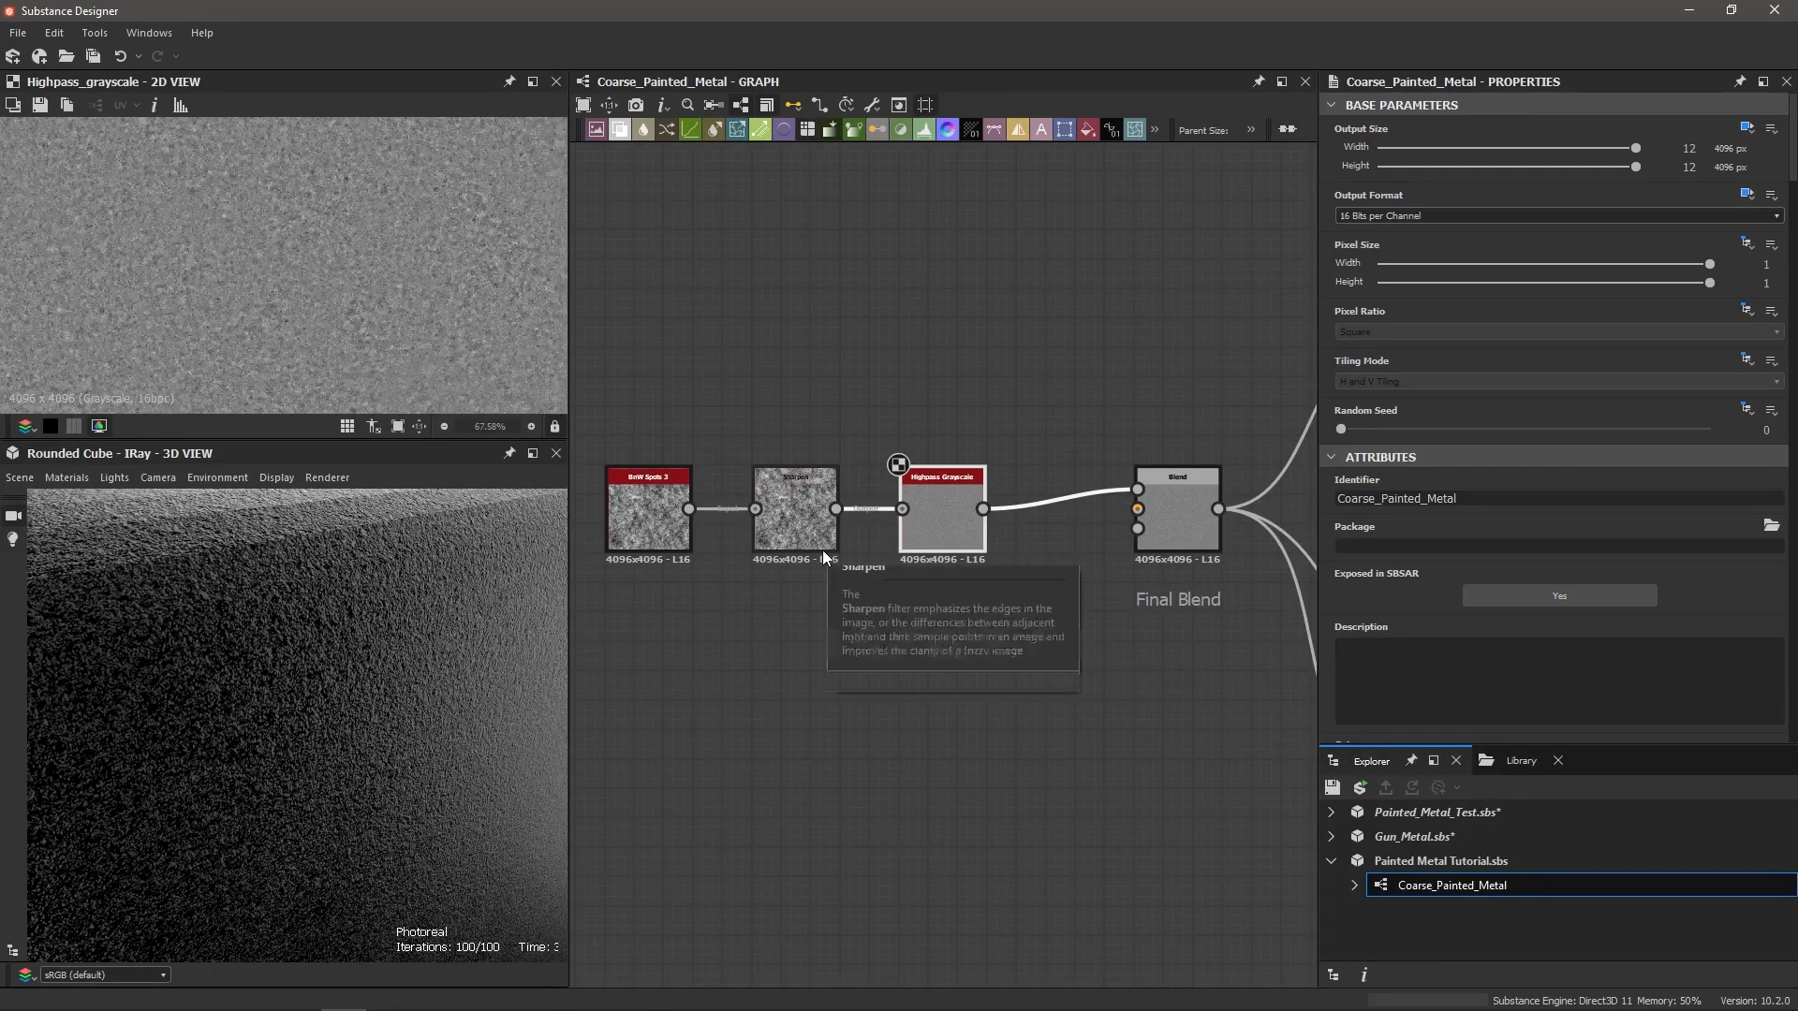
middle_click_drag(931, 674, 1055, 696)
left_click_drag(687, 378, 816, 544)
left_click(991, 615)
left_click_drag(974, 486, 973, 630)
middle_click_drag(1023, 669, 911, 665)
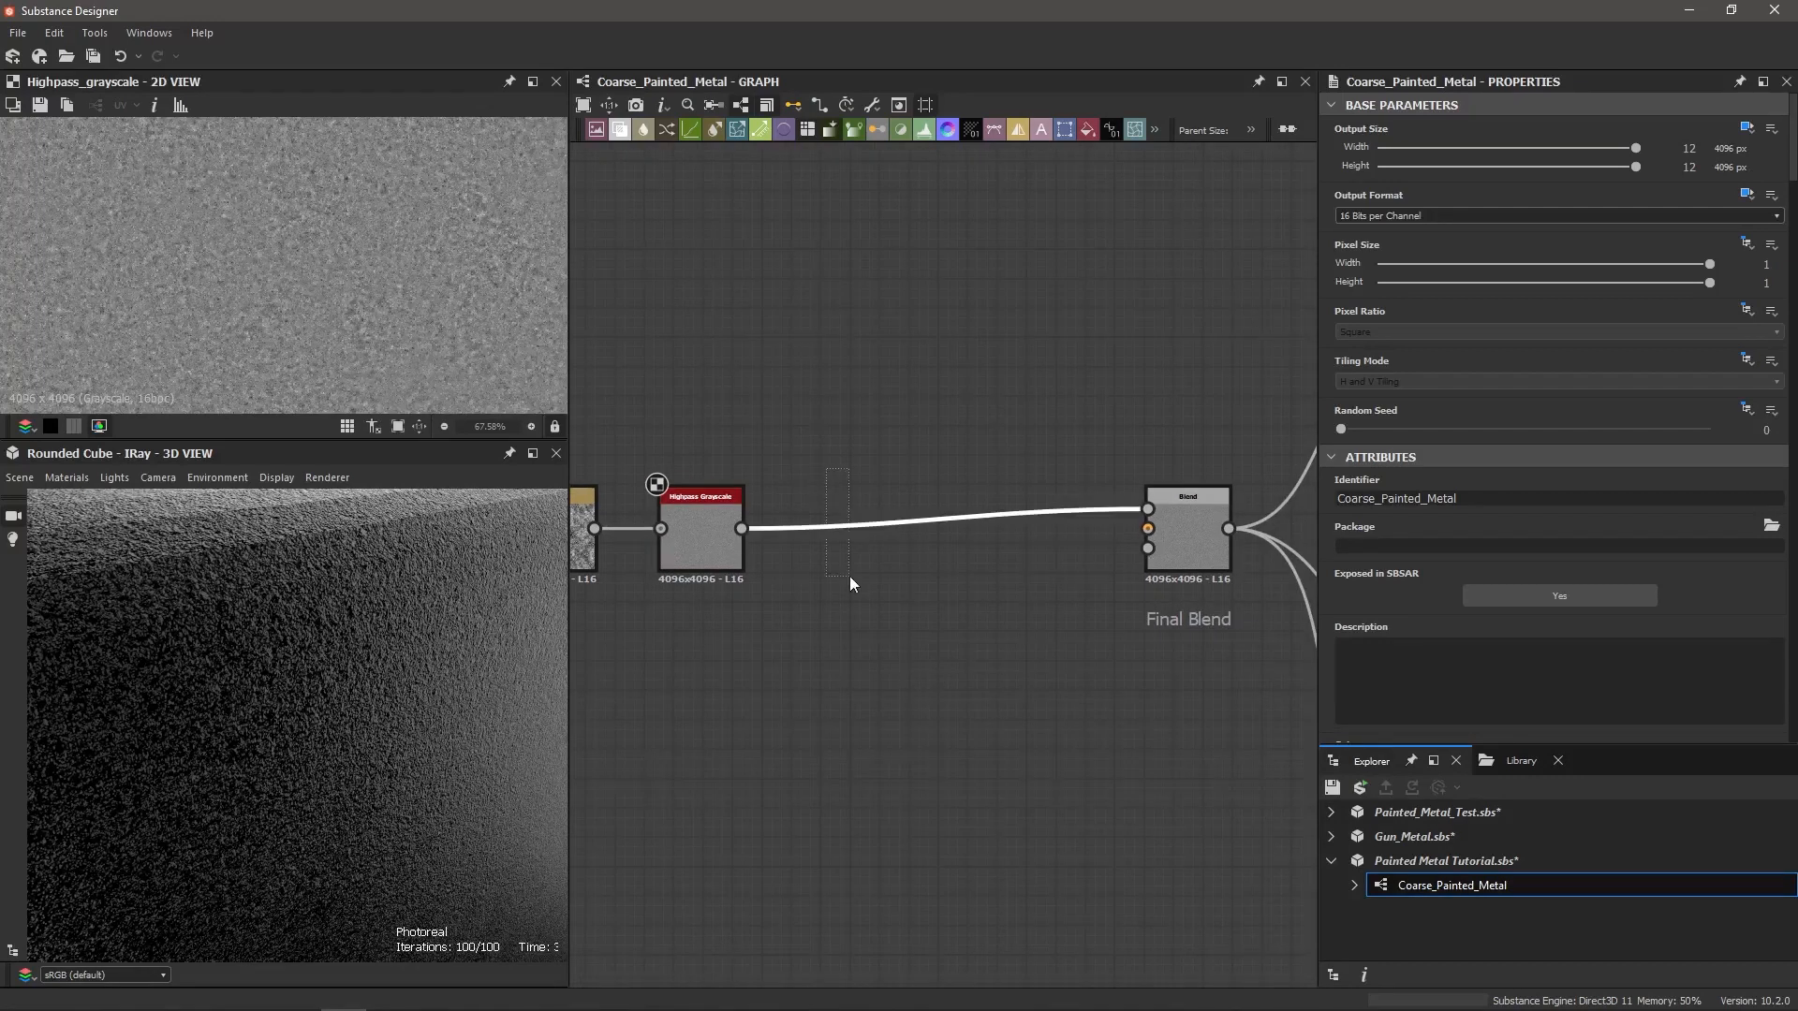
key("space")
type("hist")
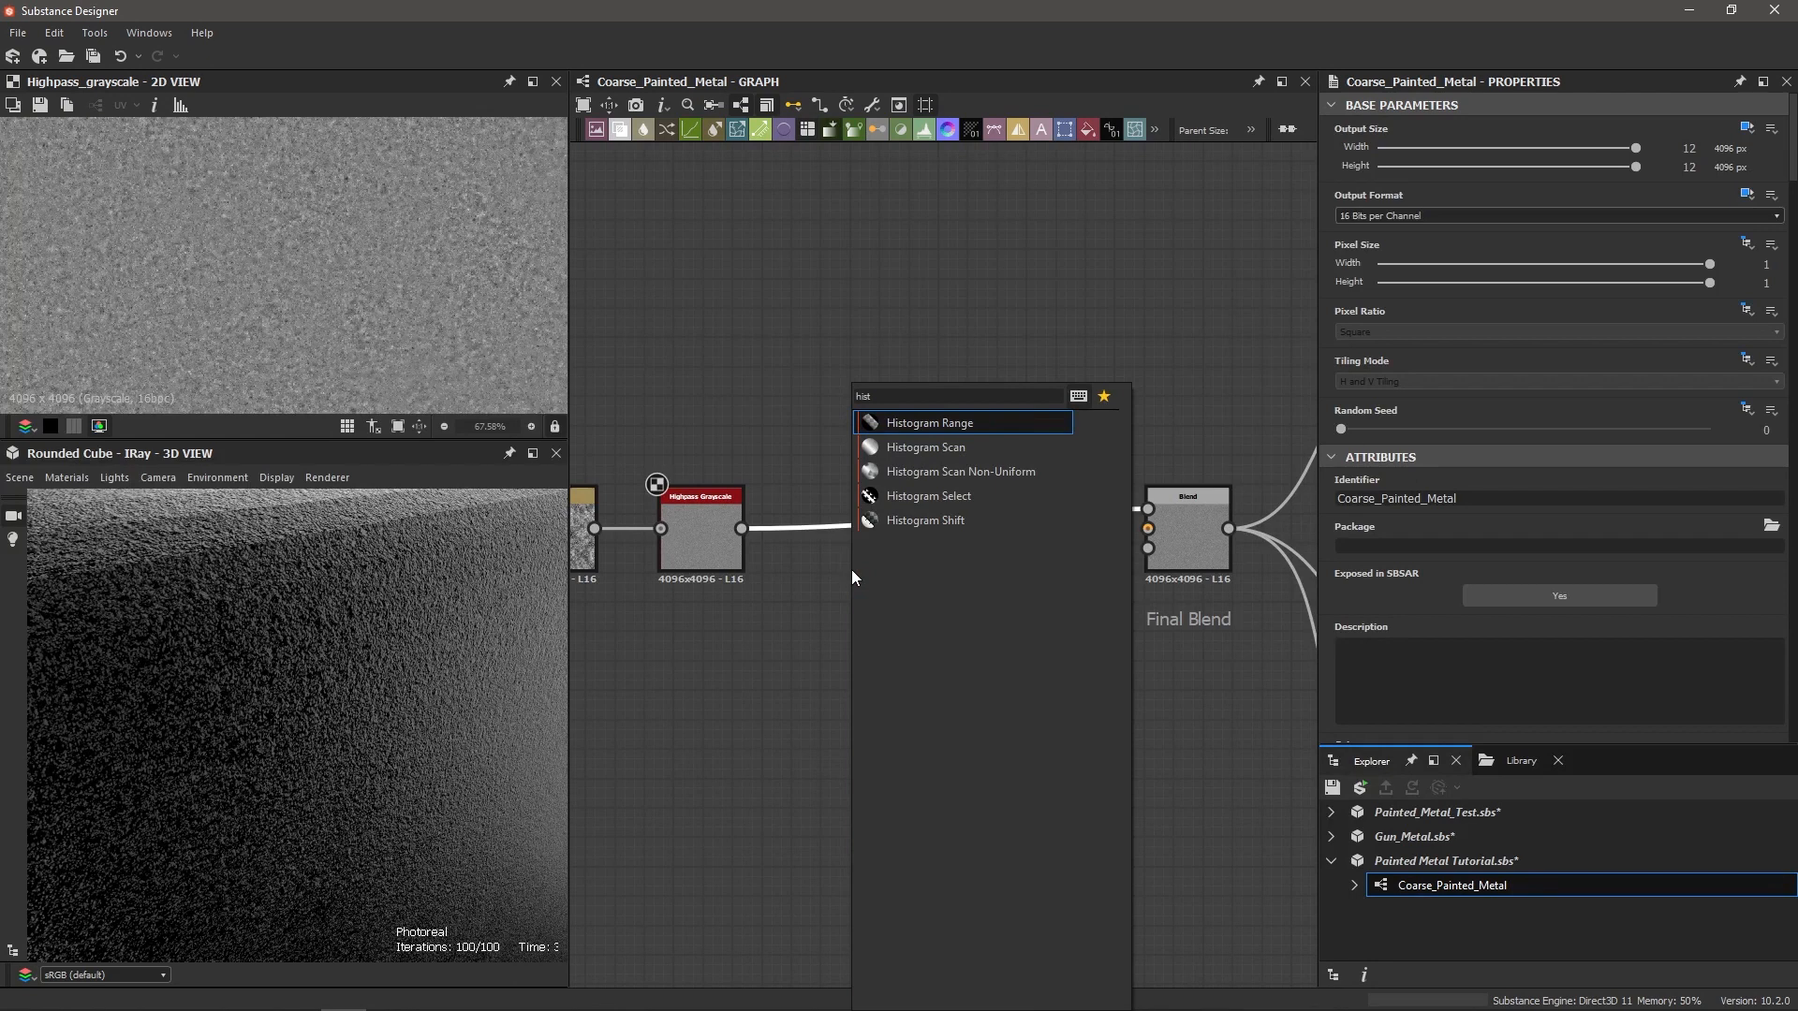
key("Return")
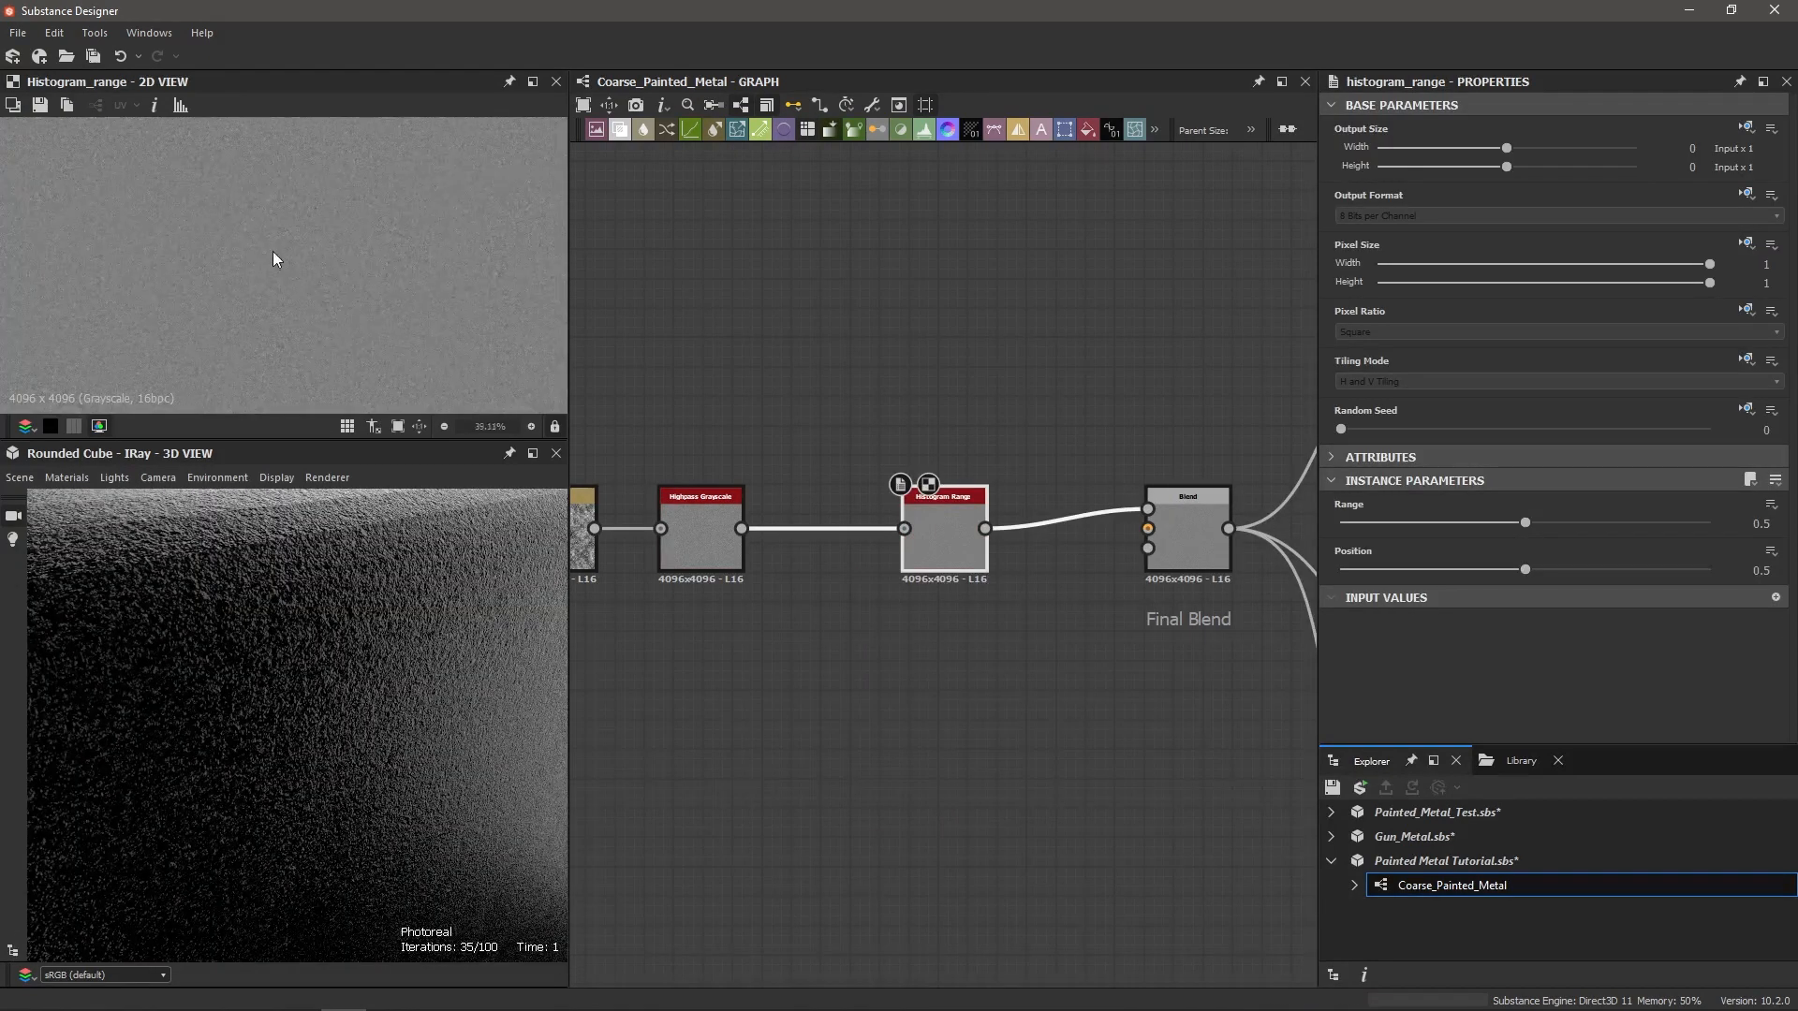
Step: Set the Histogram Range node's Range to 0.35, judging the bump strength on the rounded cube
scroll(324, 267, "down", 1)
left_click_drag(1526, 523, 1392, 537)
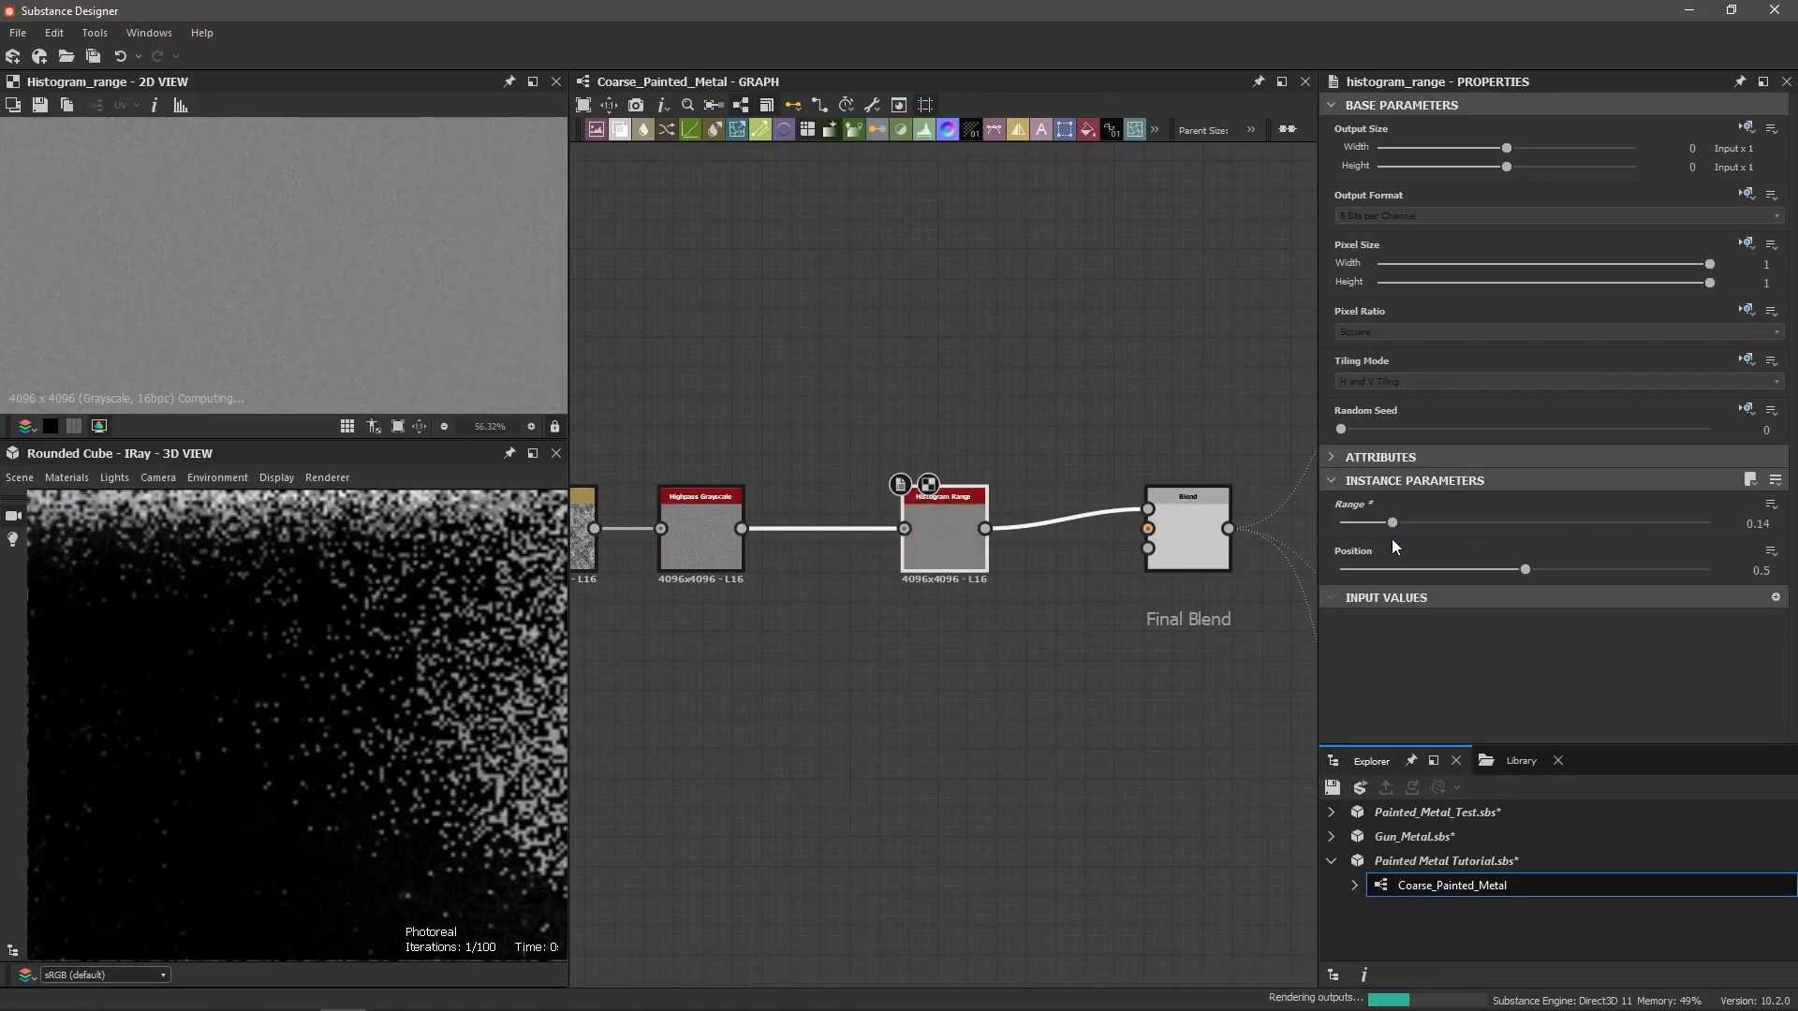
scroll(323, 260, "up", 6)
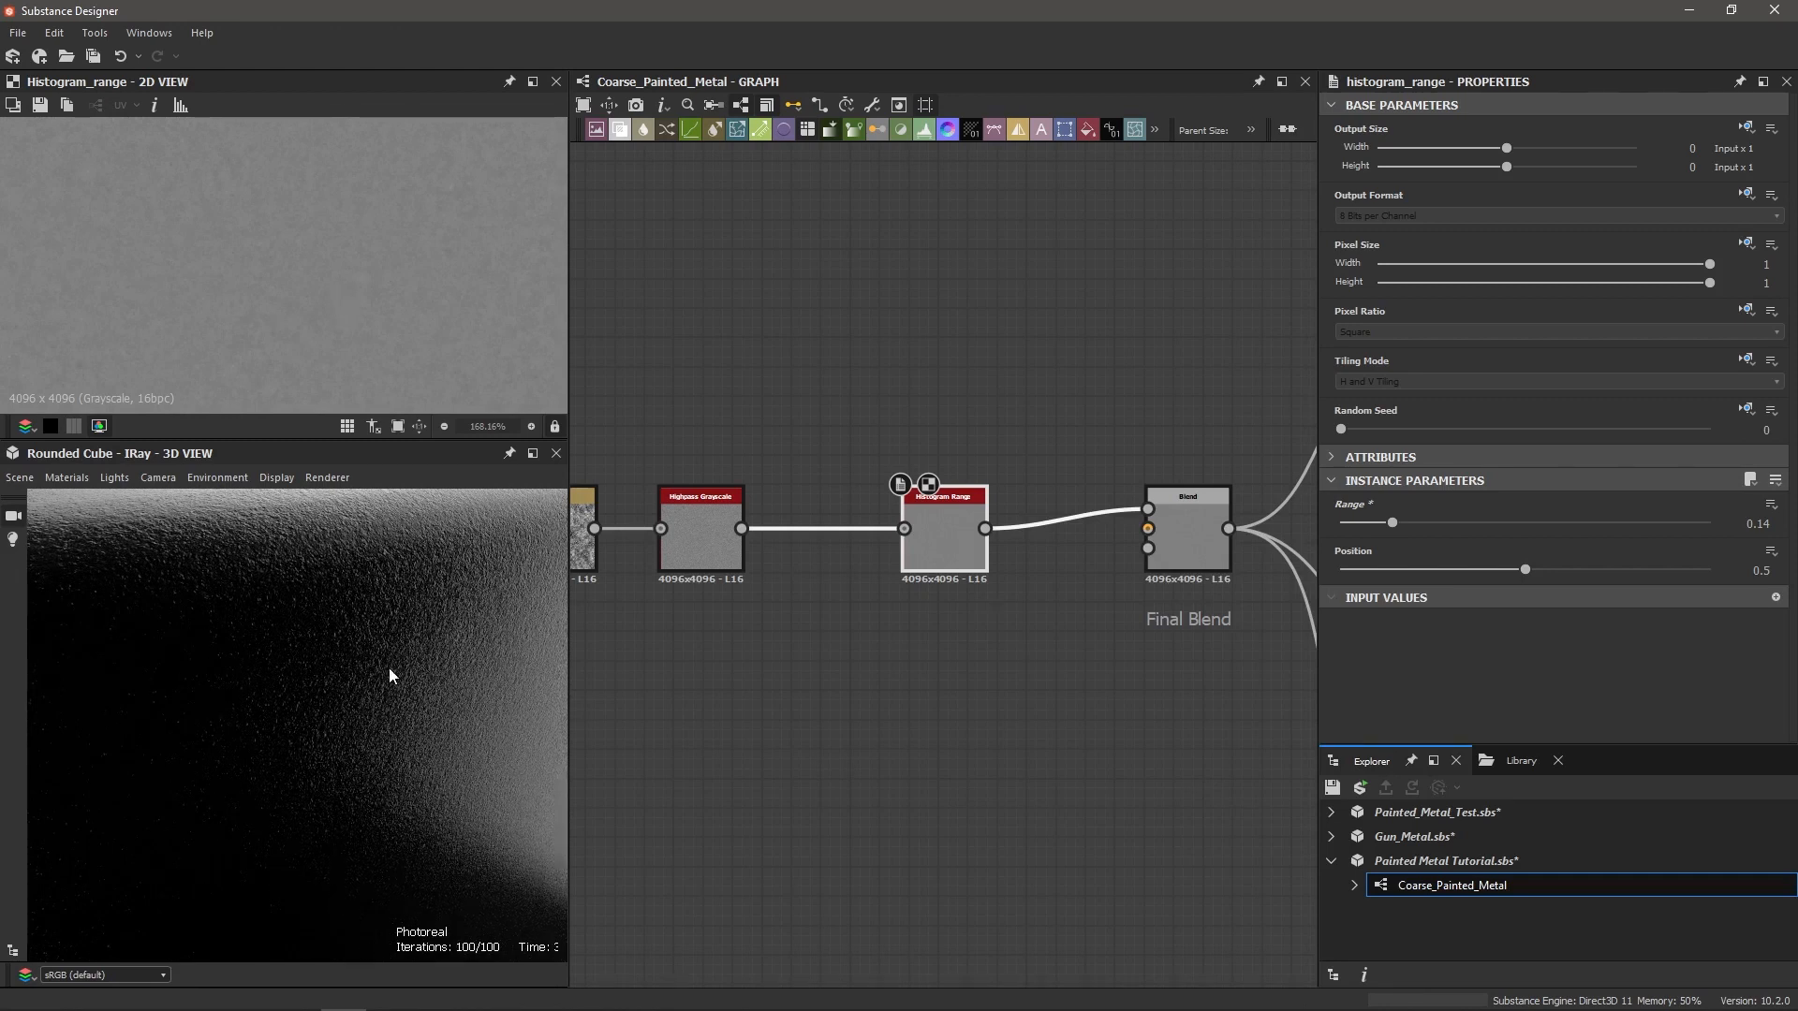
left_click_drag(406, 638, 329, 700)
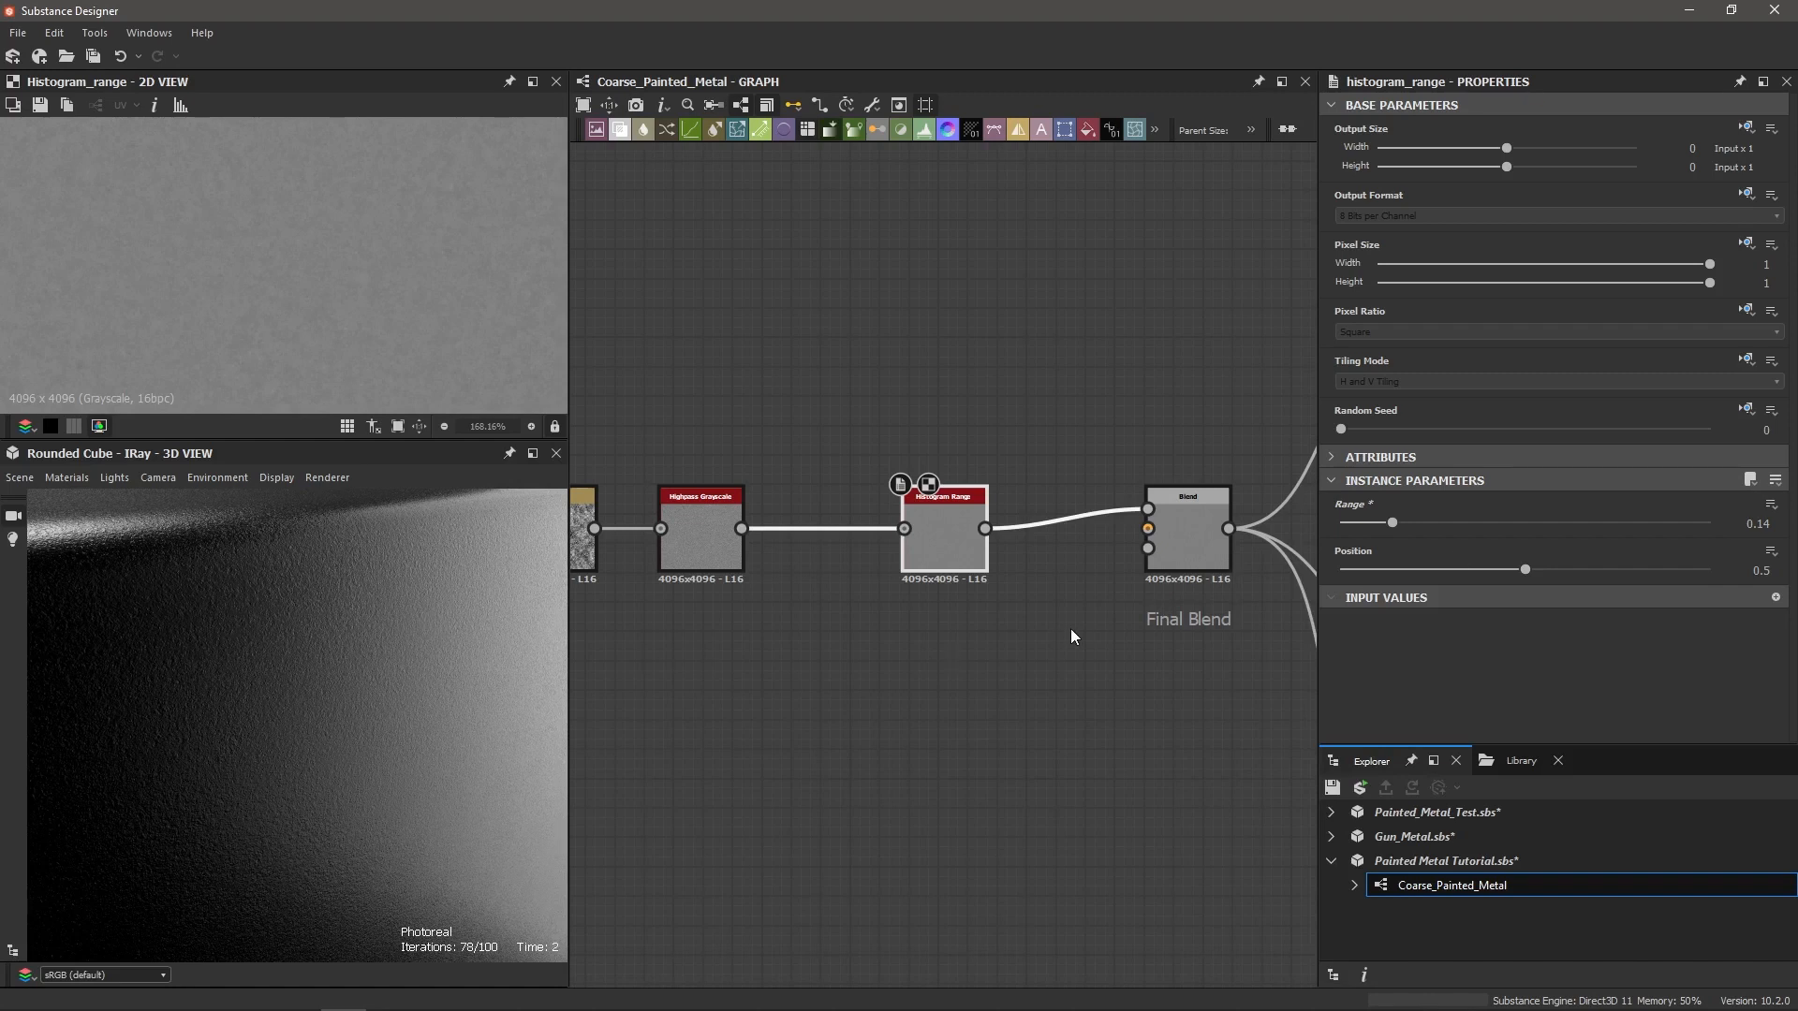
left_click_drag(1392, 522, 1469, 524)
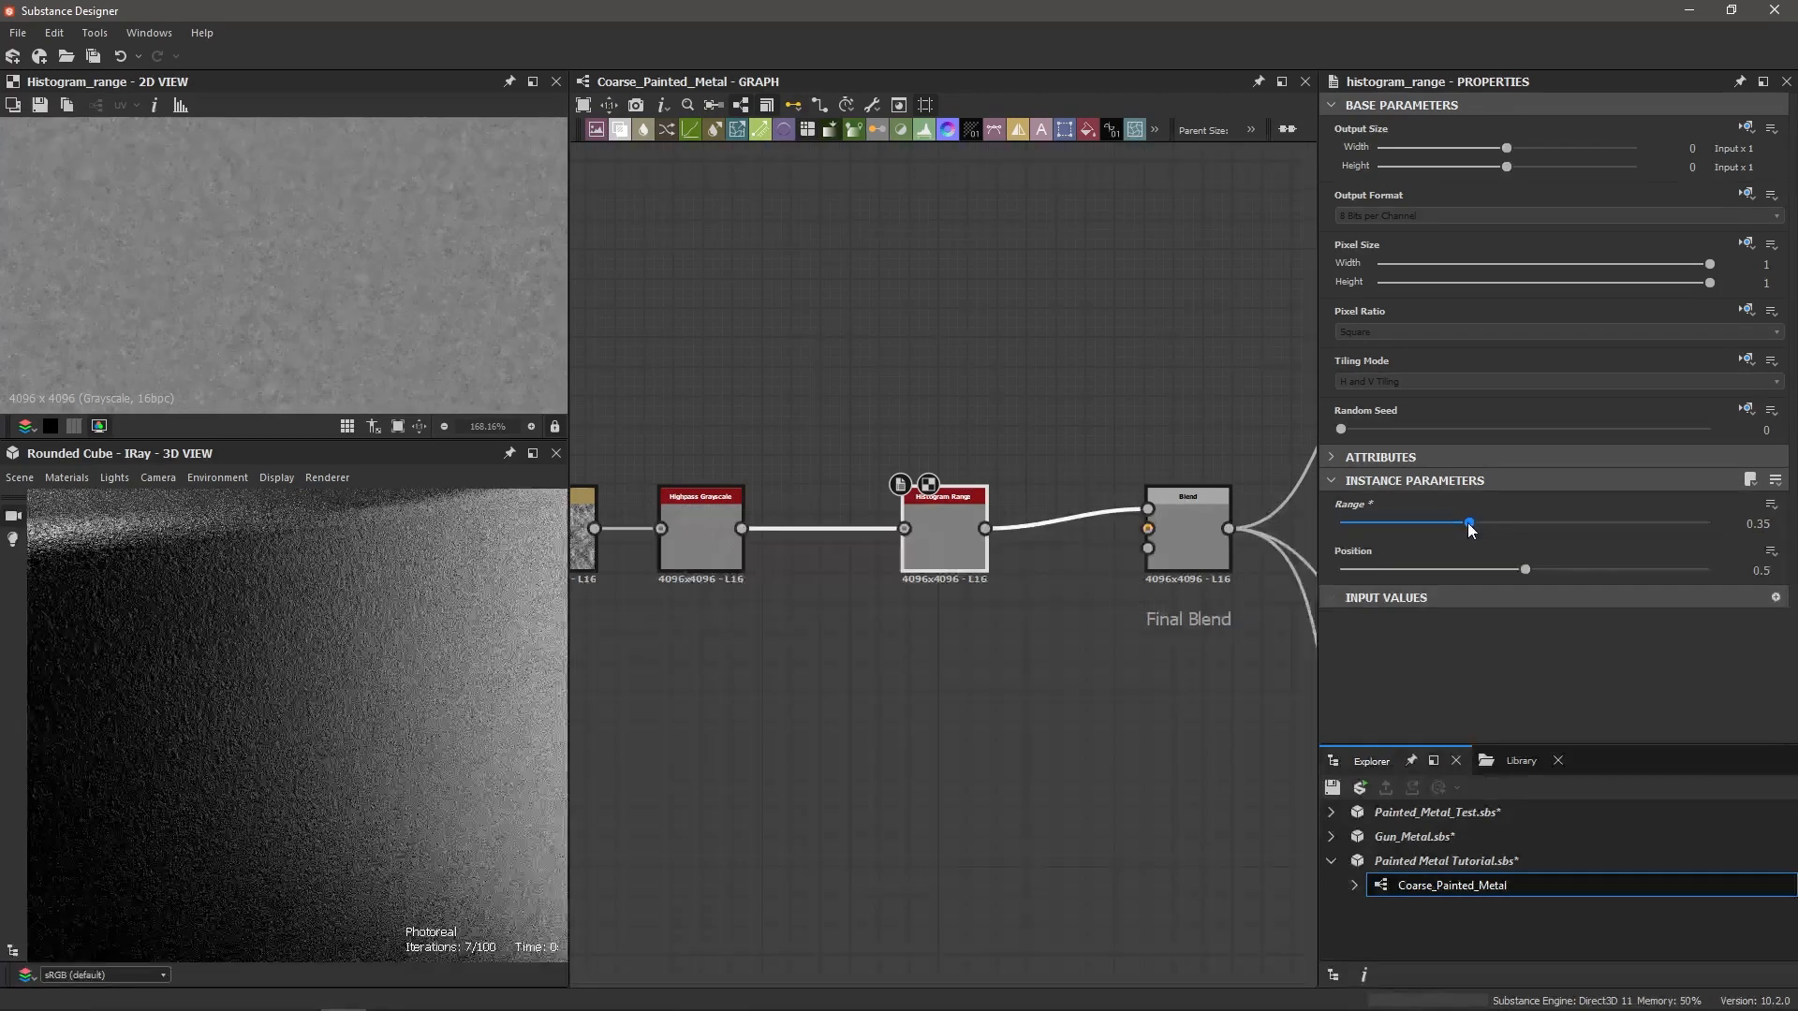
scroll(272, 293, "down", 1)
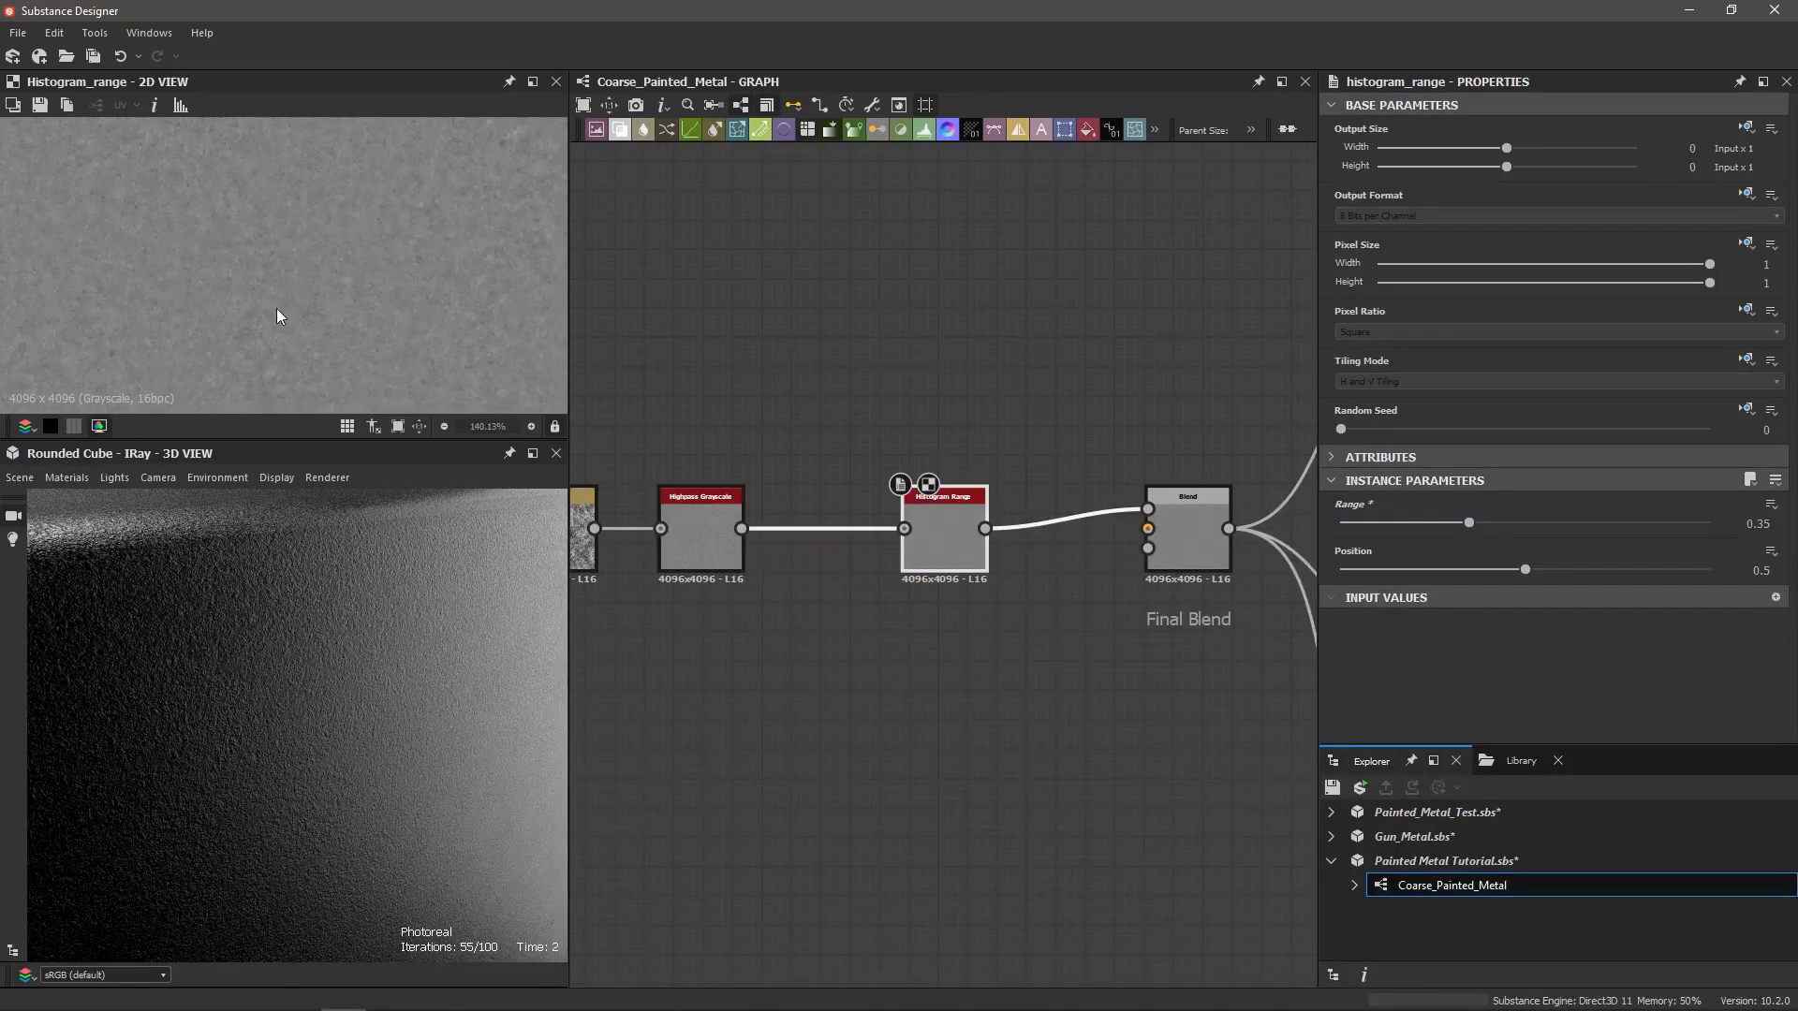
Step: Compare the Highpass Grayscale and Histogram Range outputs, and set the Ambient Occlusion node's Height Depth to about 0.129
left_click(703, 513)
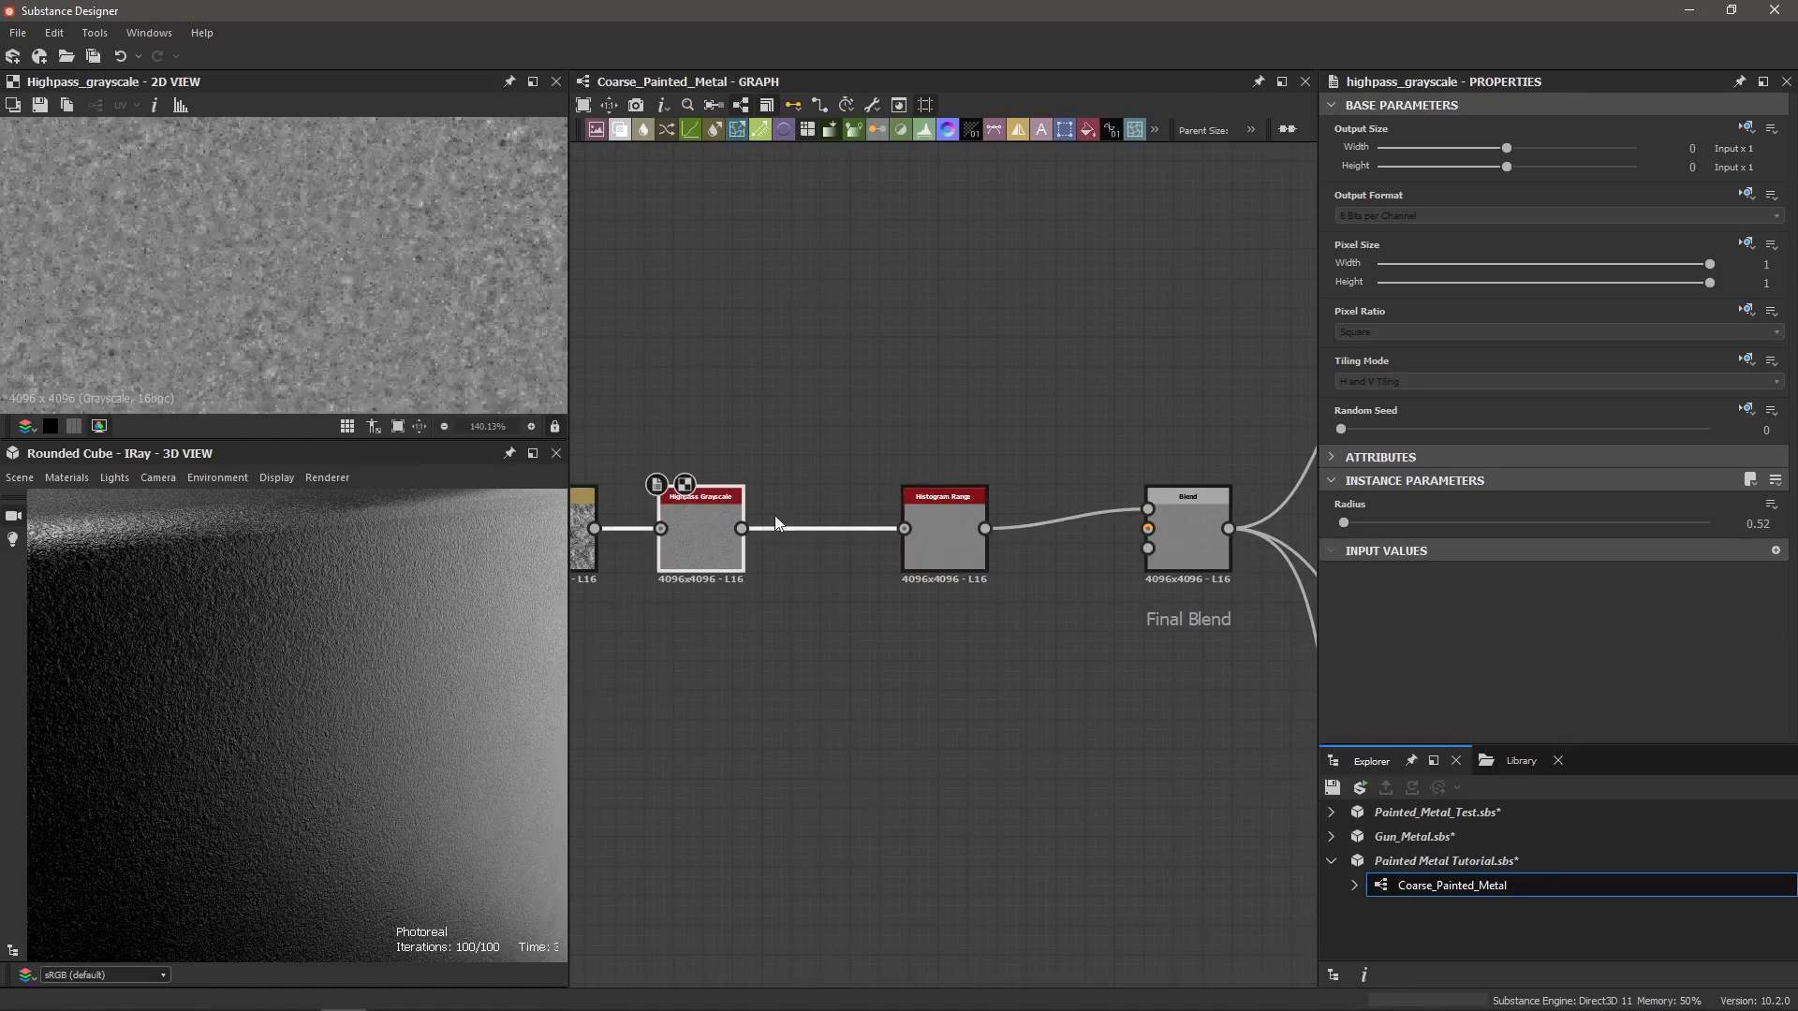
left_click(957, 527)
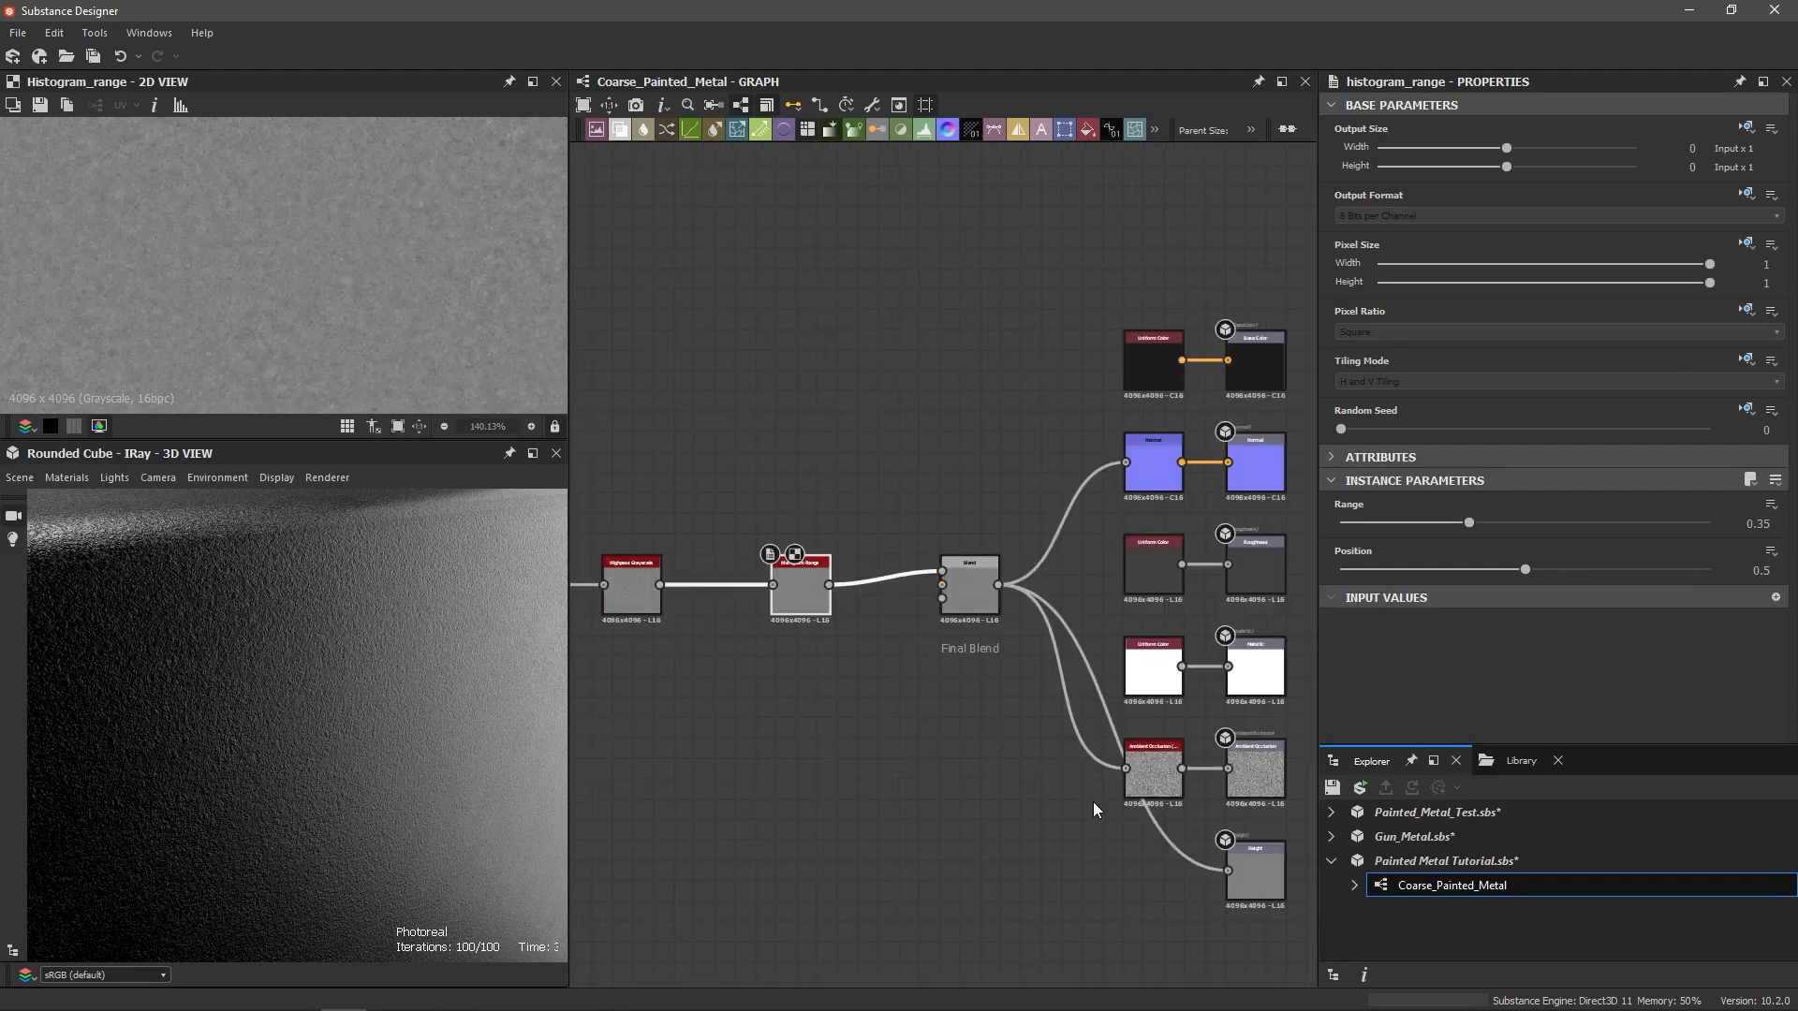
scroll(1088, 801, "up", 3)
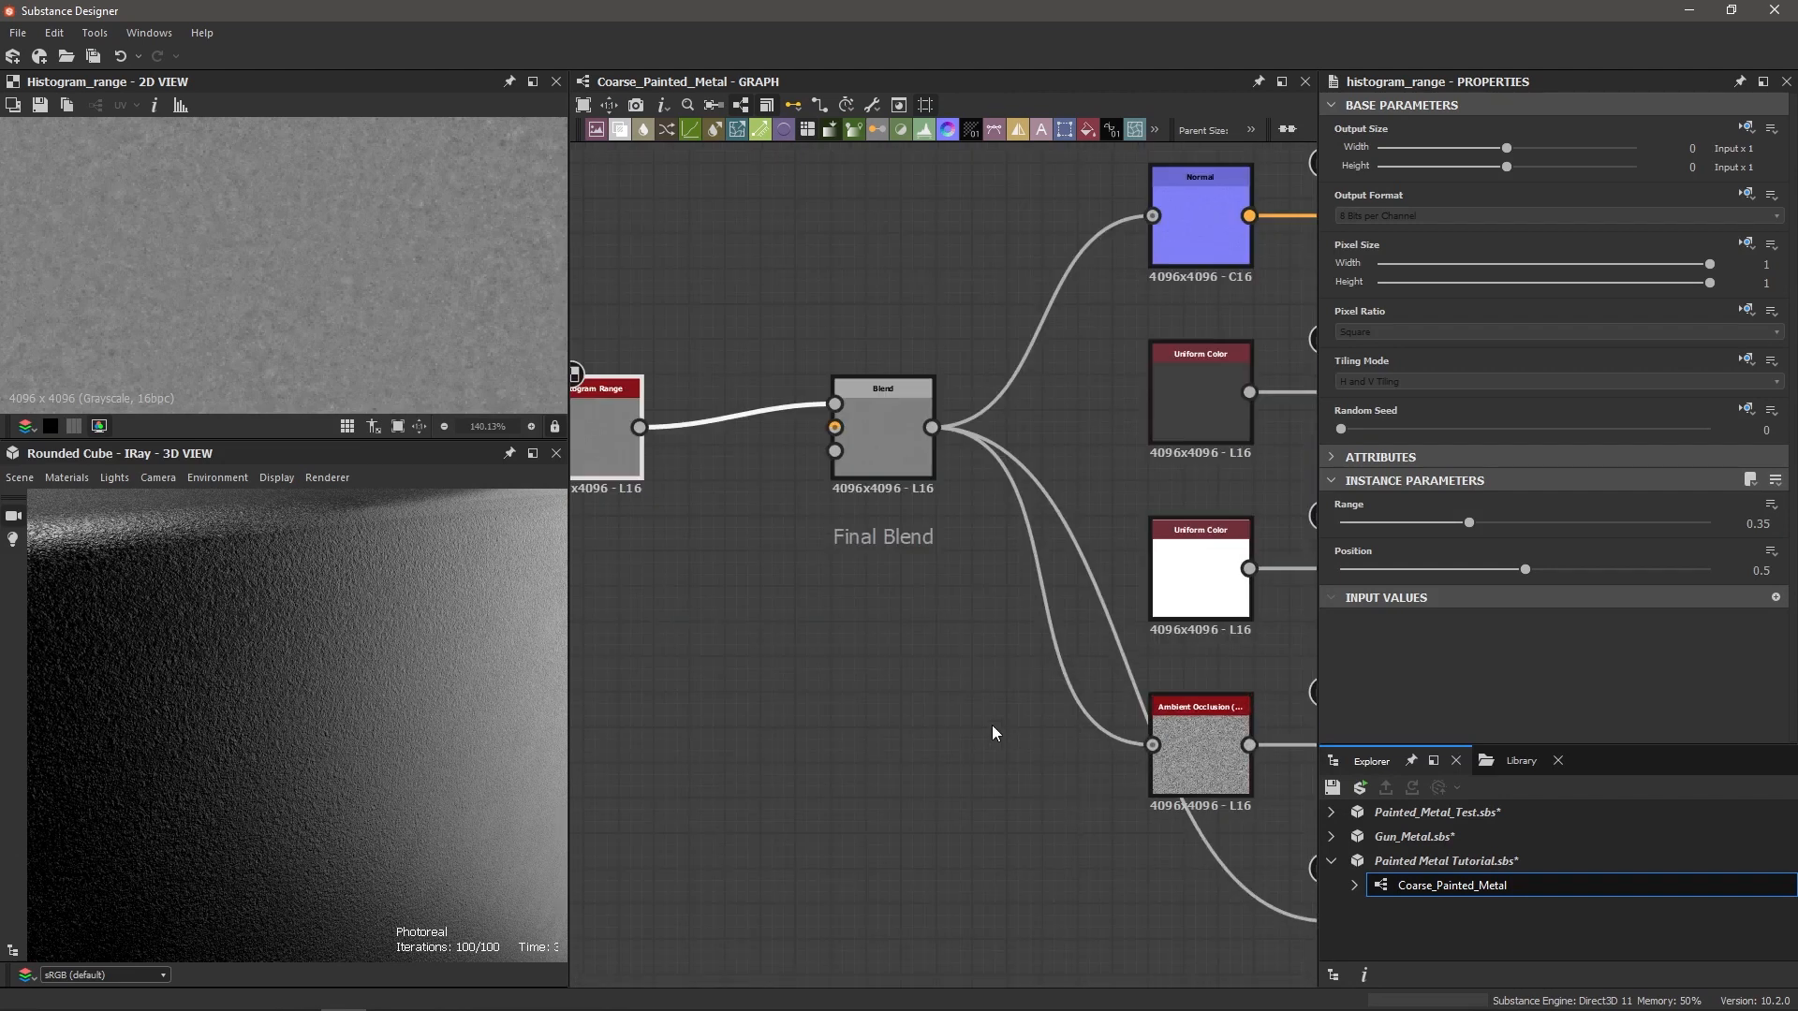
left_click(1208, 744)
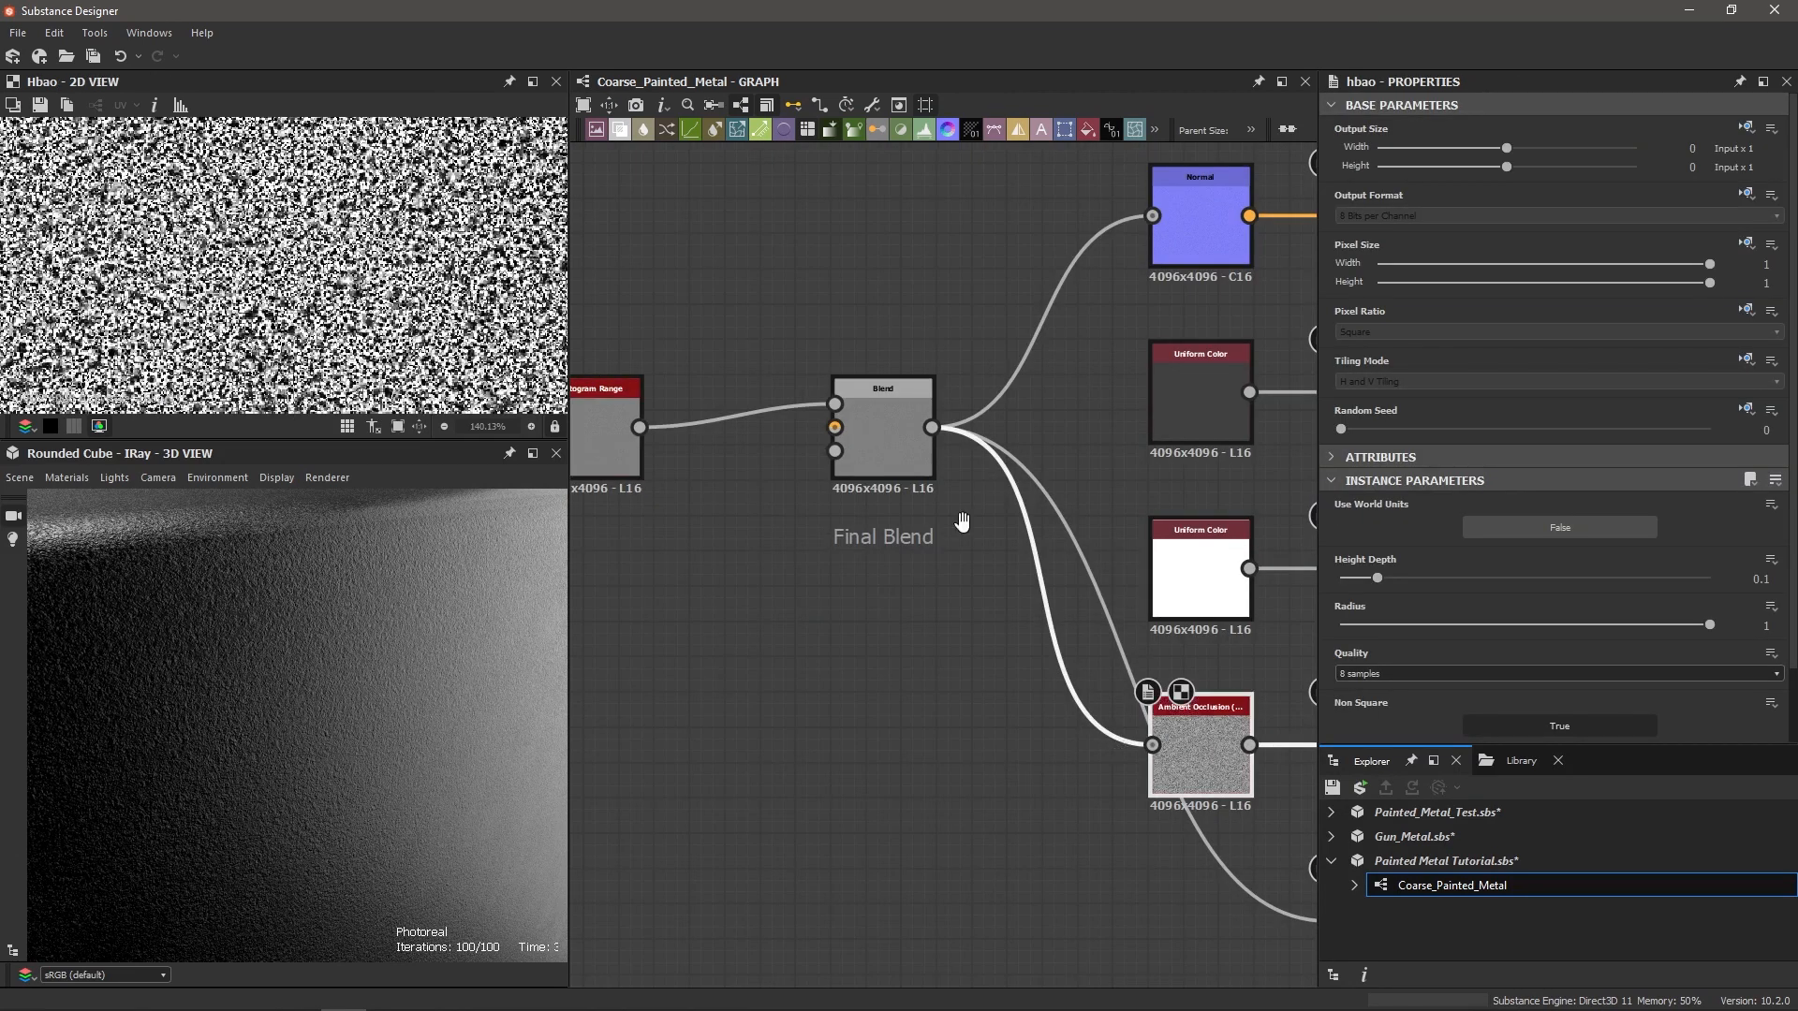
scroll(327, 285, "down", 2)
scroll(352, 292, "down", 2)
scroll(342, 286, "down", 2)
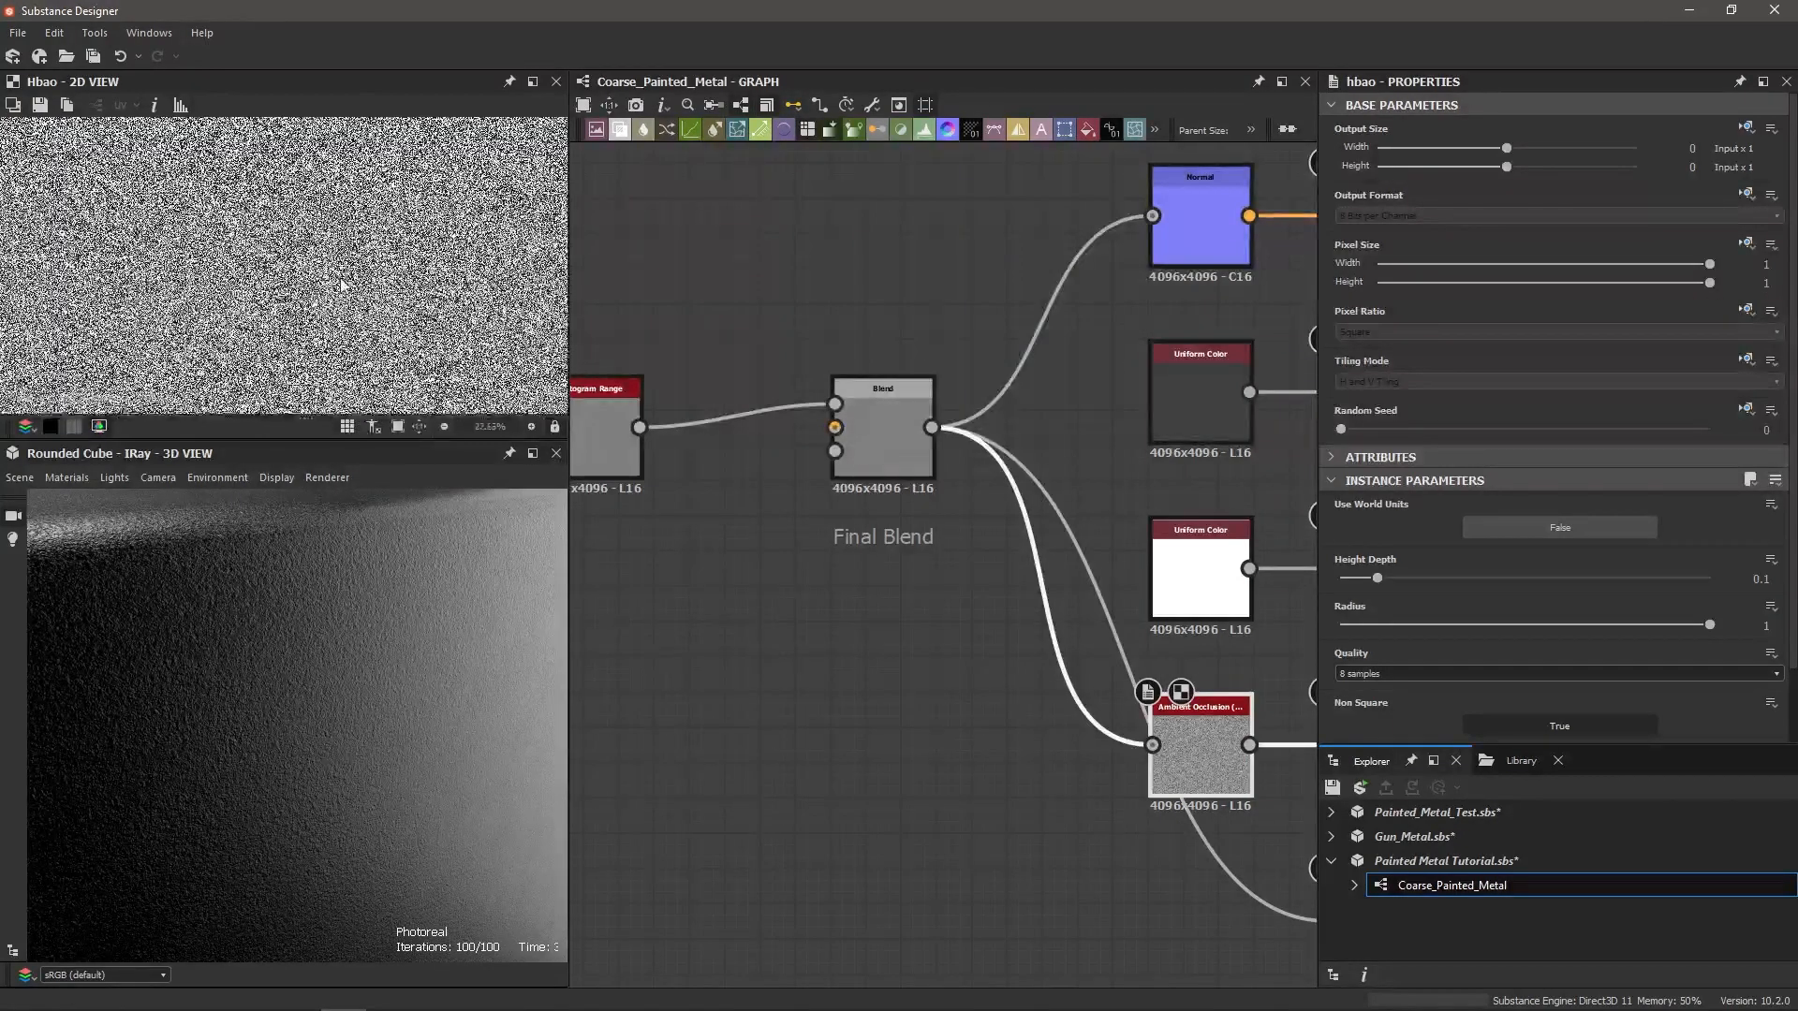
left_click_drag(1377, 579, 1358, 579)
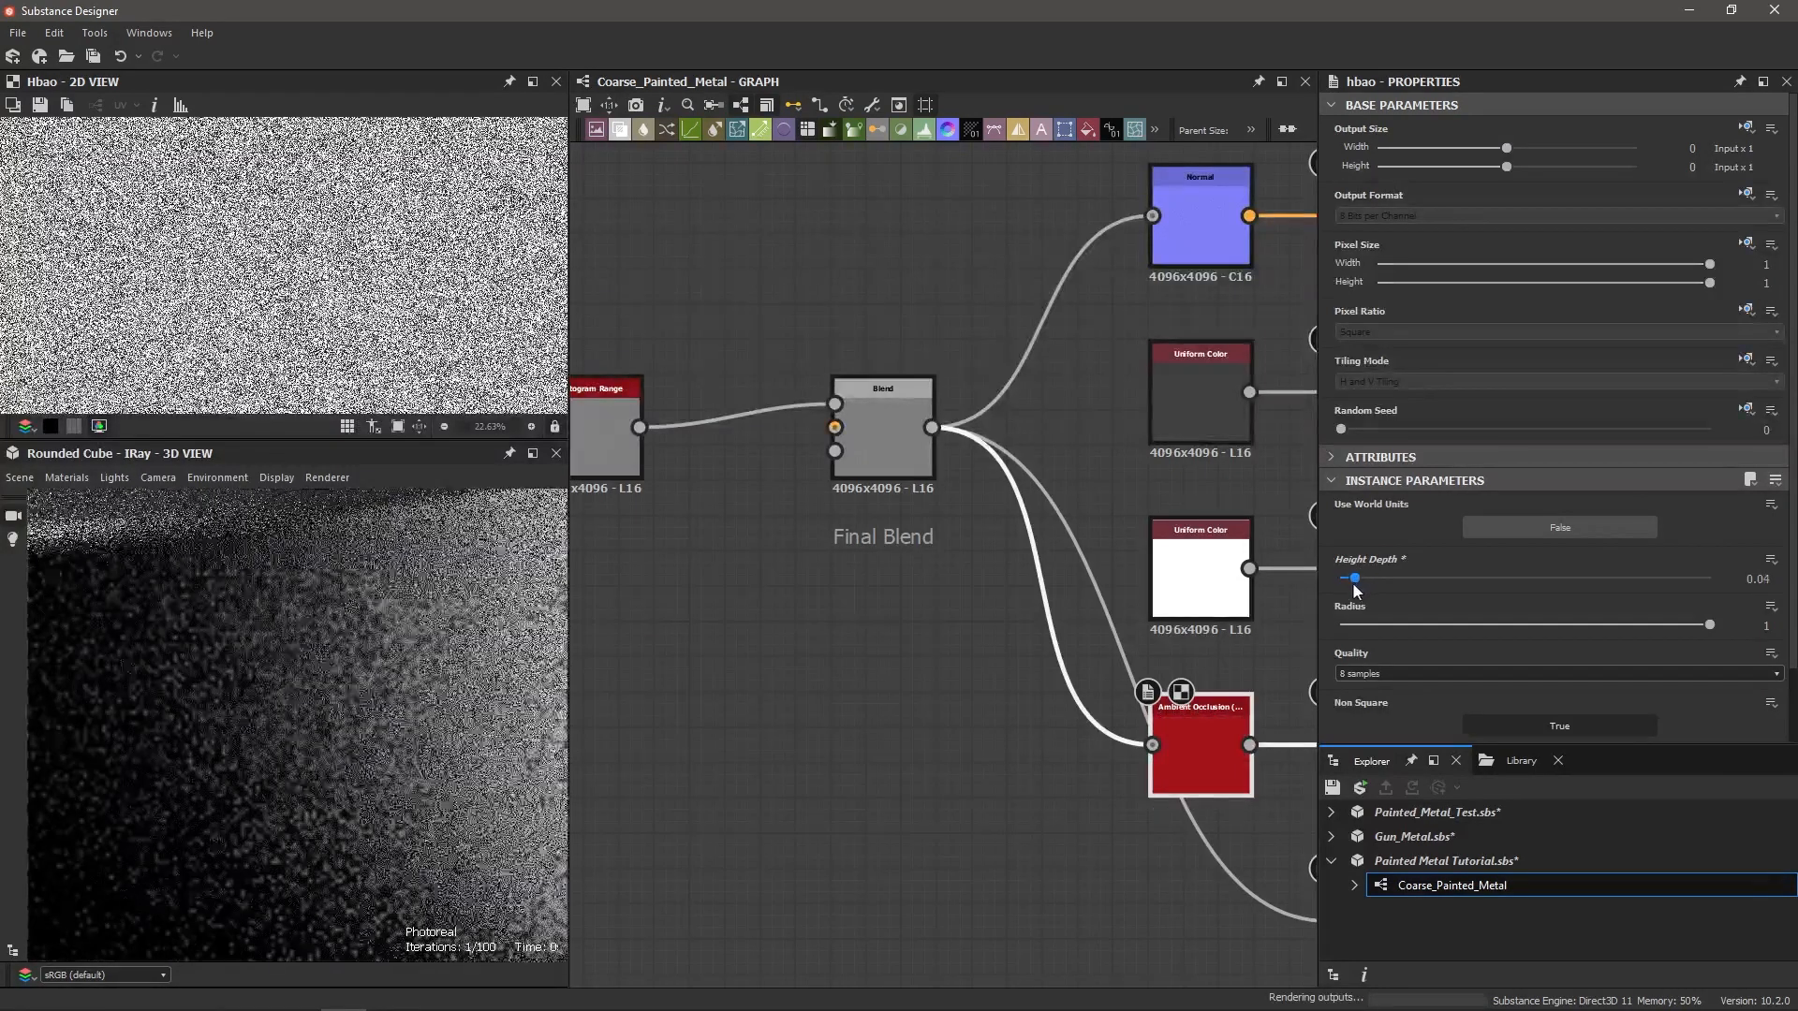
left_click(1387, 580)
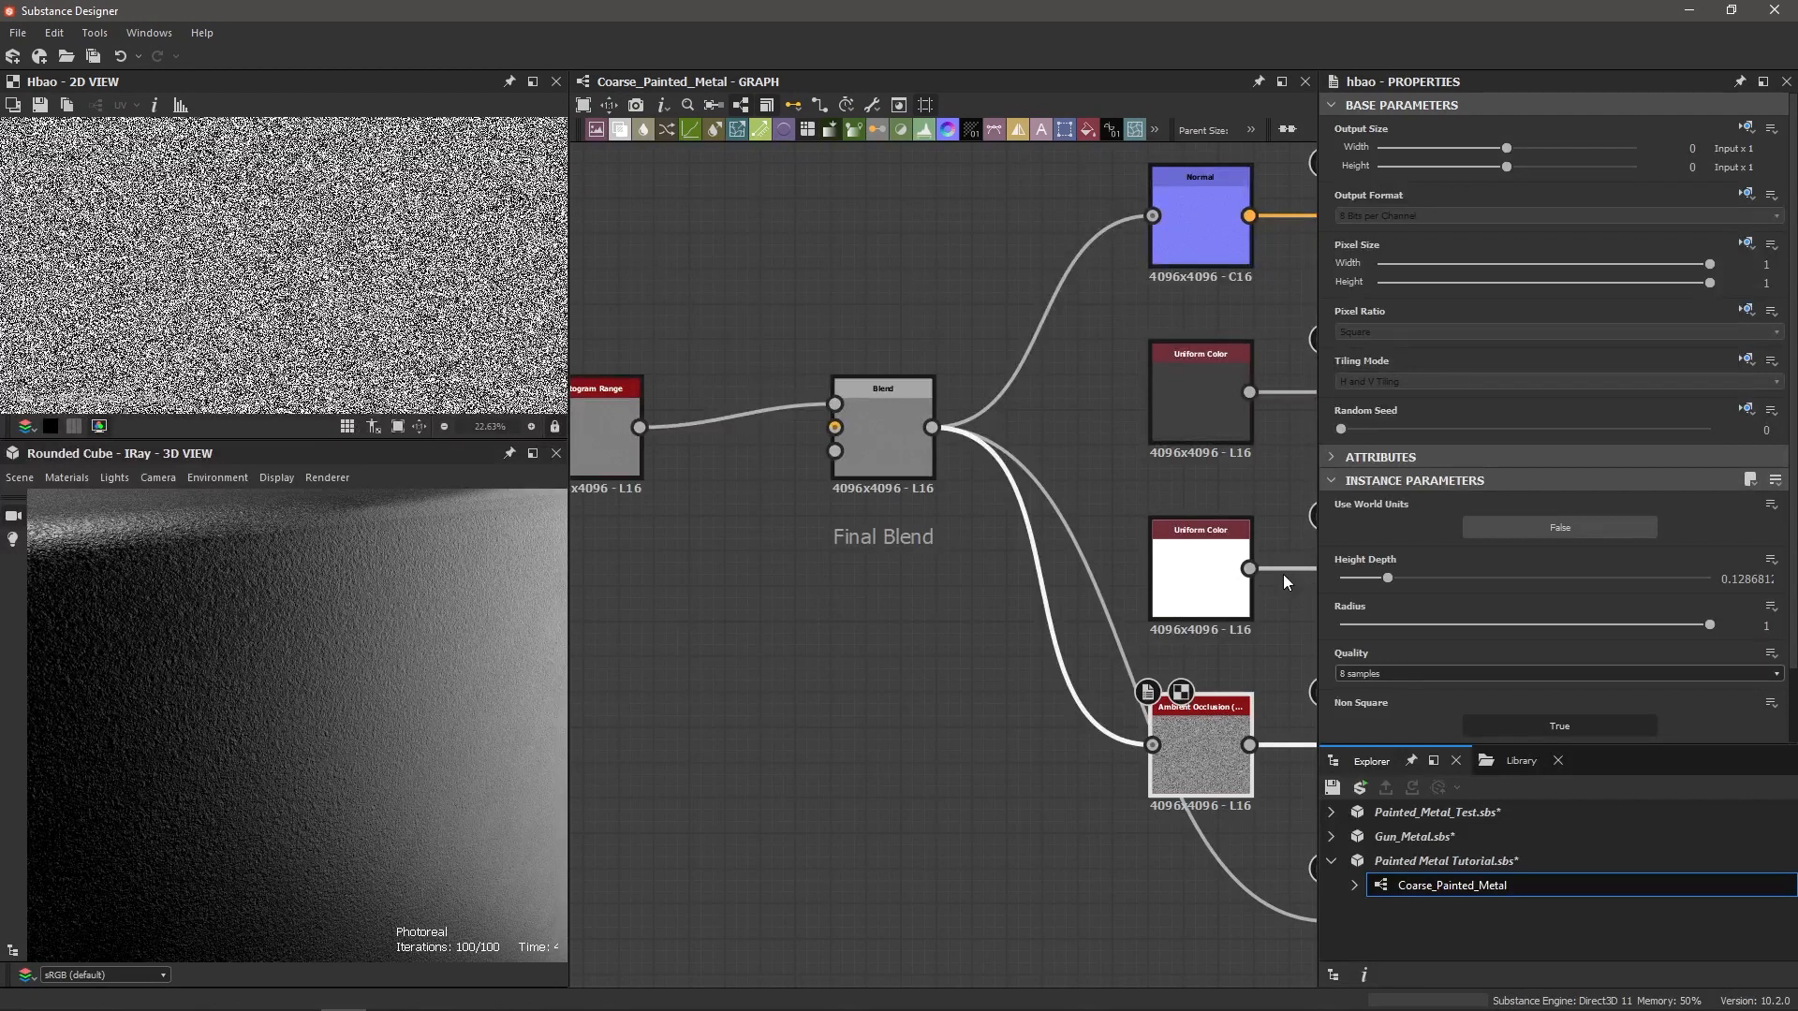
Step: Lower the Normal node's Intensity to 0.3, judging the bump strength on the rounded cube from several angles
middle_click_drag(1100, 329, 872, 485)
left_click(962, 386)
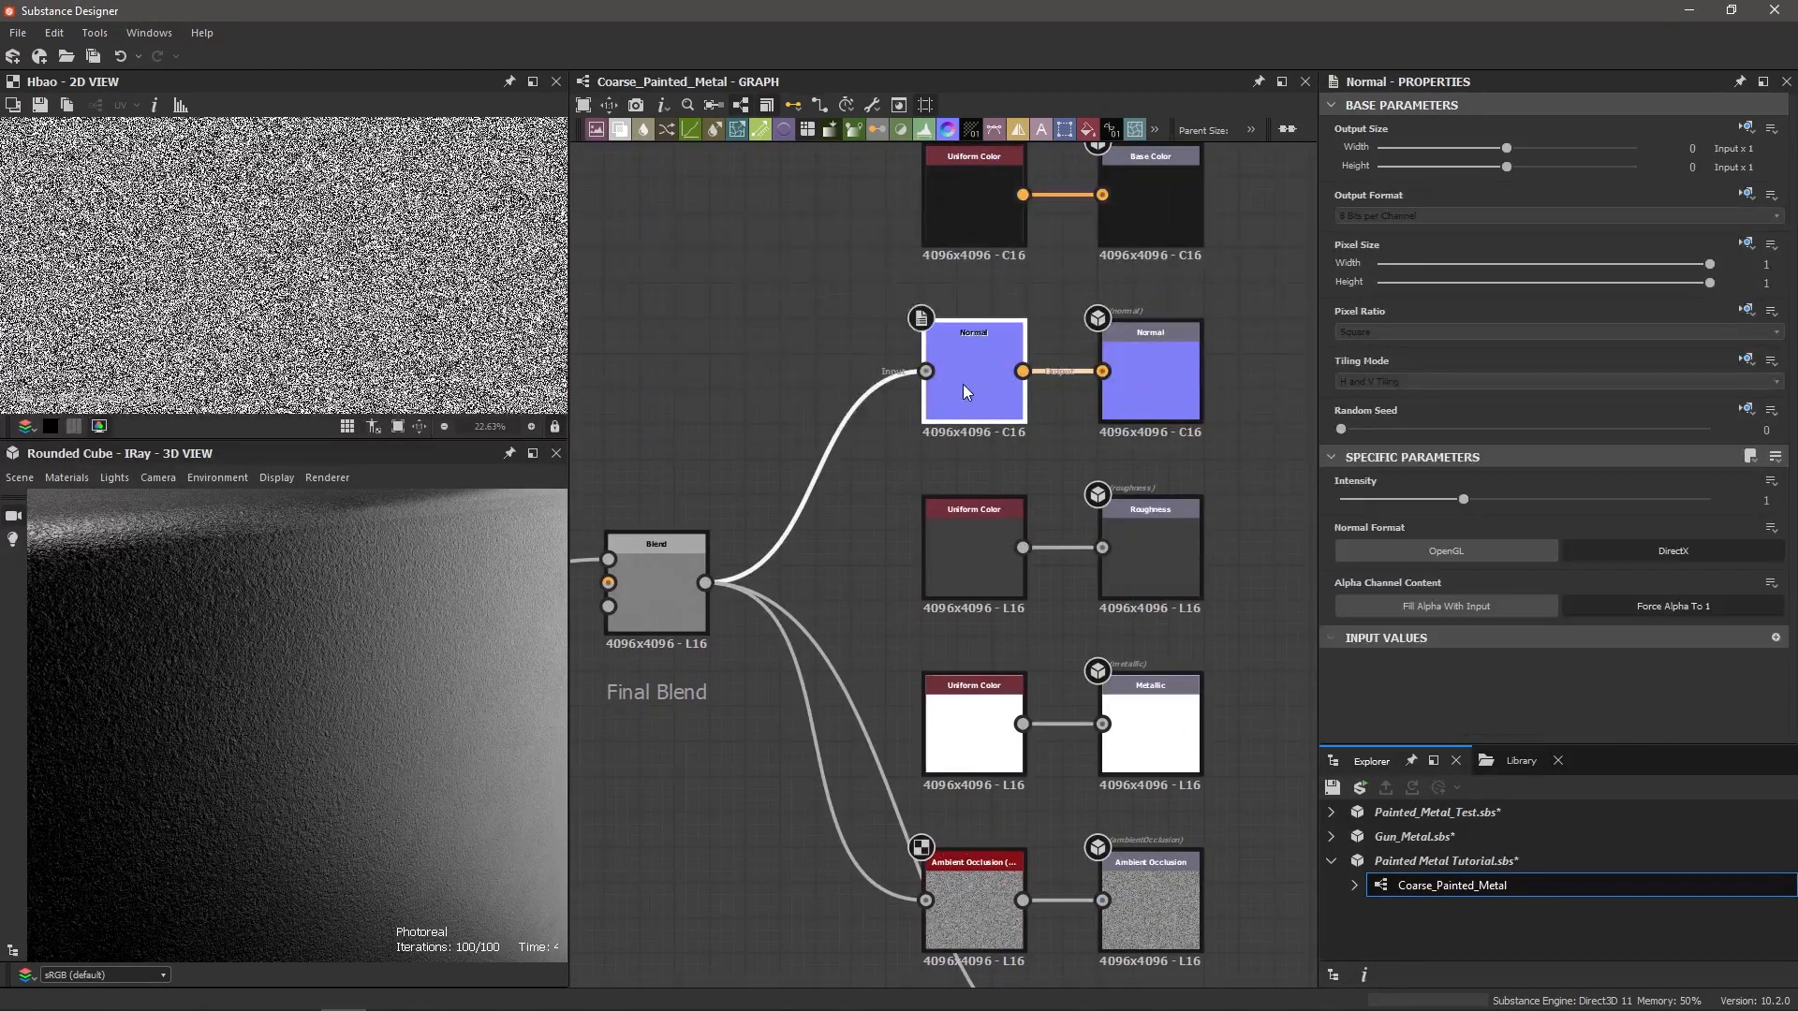
double_click(963, 386)
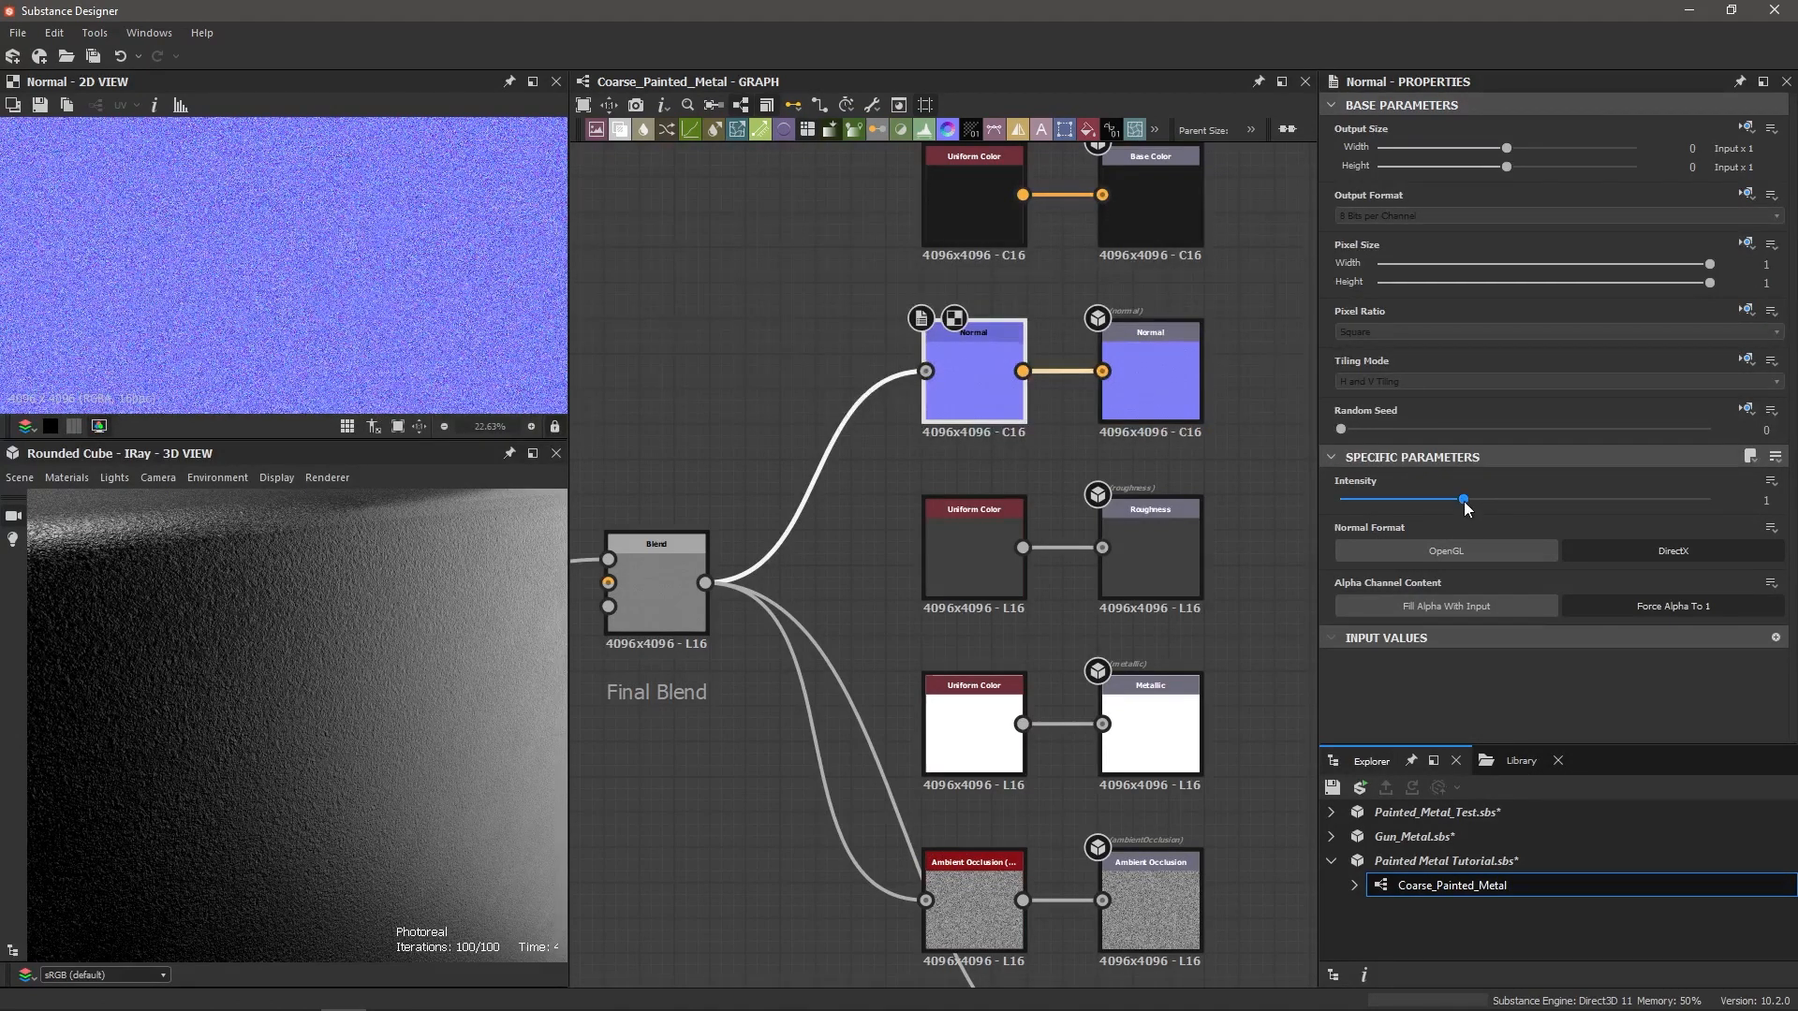
left_click_drag(1464, 500, 1377, 503)
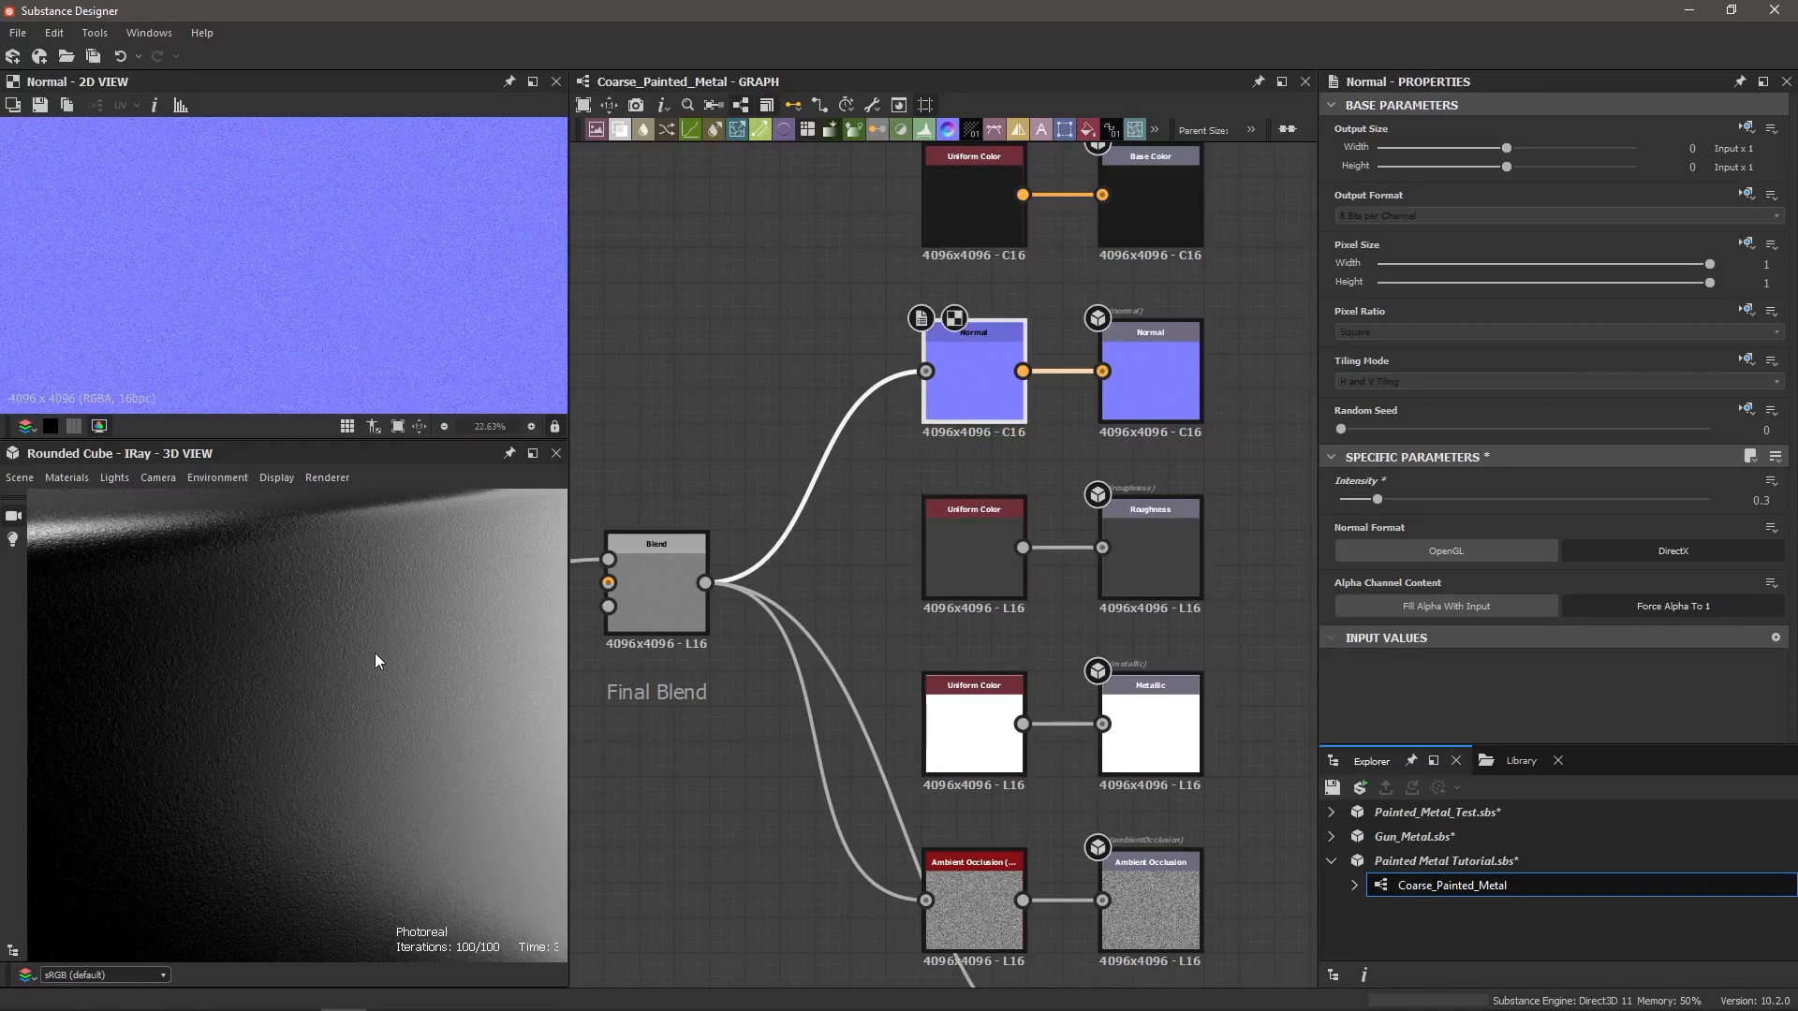
left_click_drag(374, 650, 390, 635)
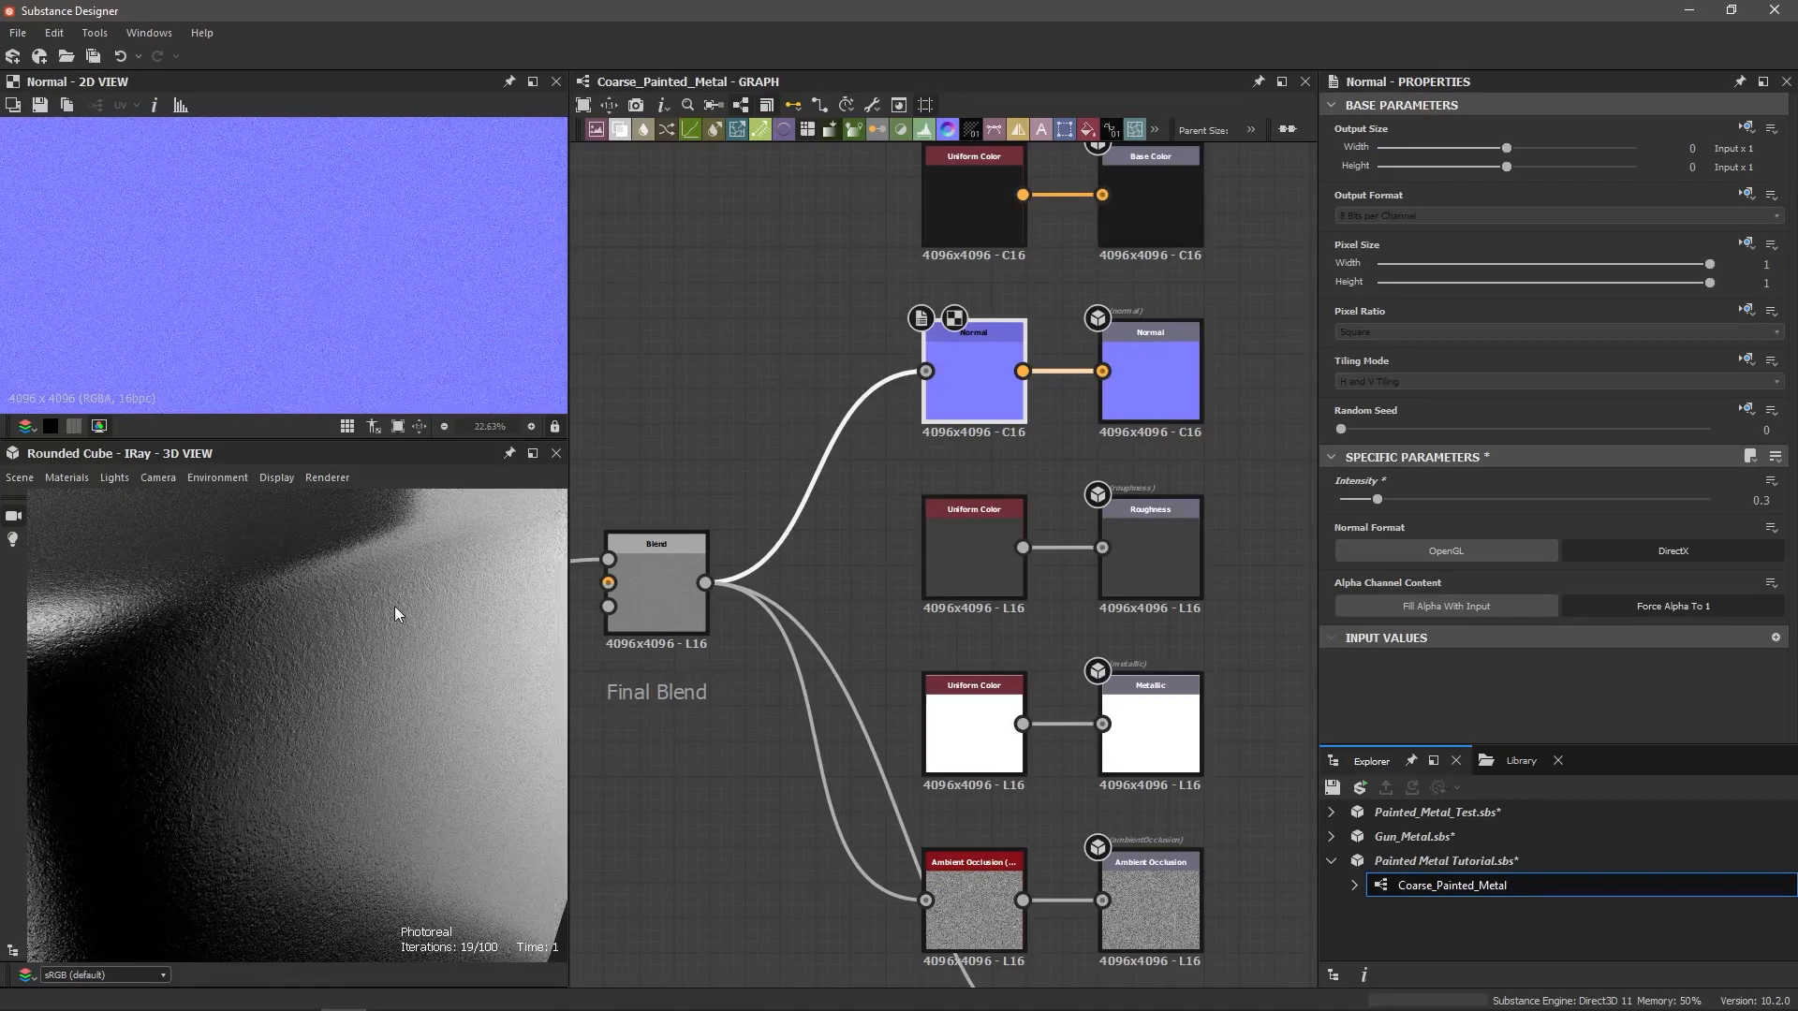
mouse_move(386, 615)
left_mouse_down()
mouse_move(409, 615)
mouse_move(369, 618)
left_mouse_up()
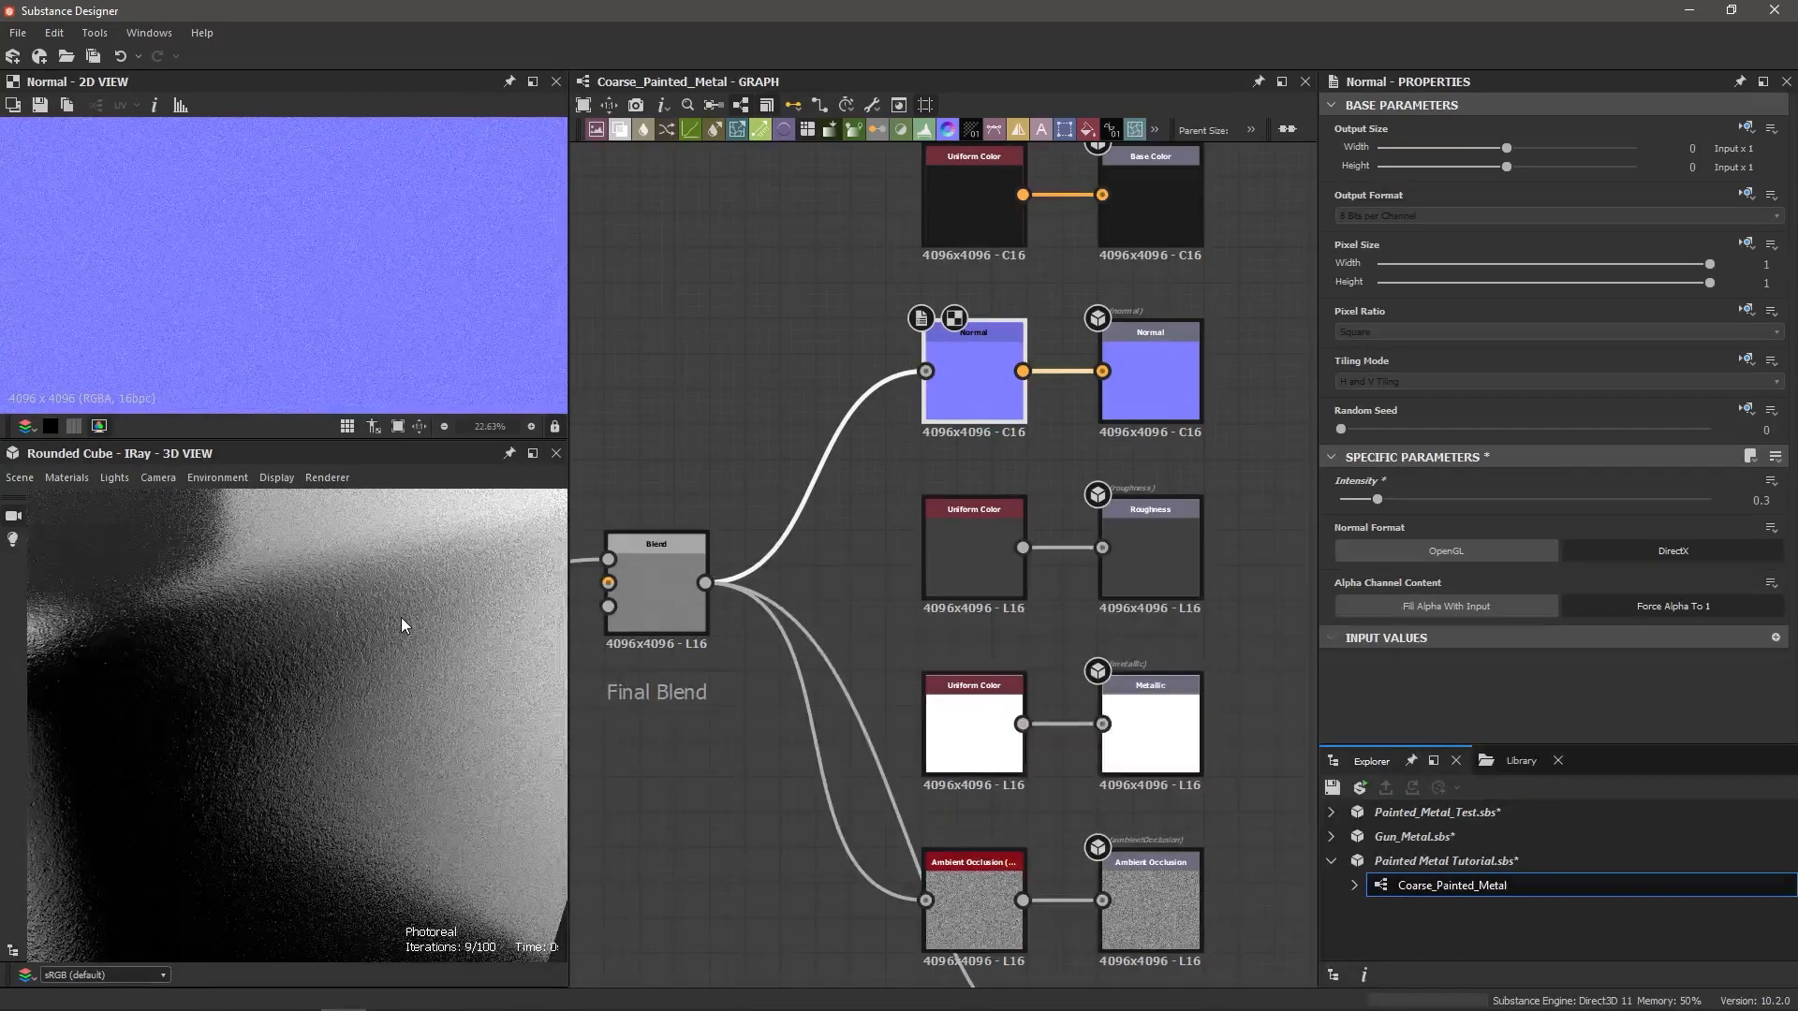
Step: Review the outputs of the Sharpen, Highpass Grayscale and Histogram Range nodes one after another in the 2D preview
scroll(807, 704, "down", 2)
scroll(811, 702, "down", 1)
middle_click_drag(714, 727, 920, 627)
middle_click_drag(789, 660, 710, 624)
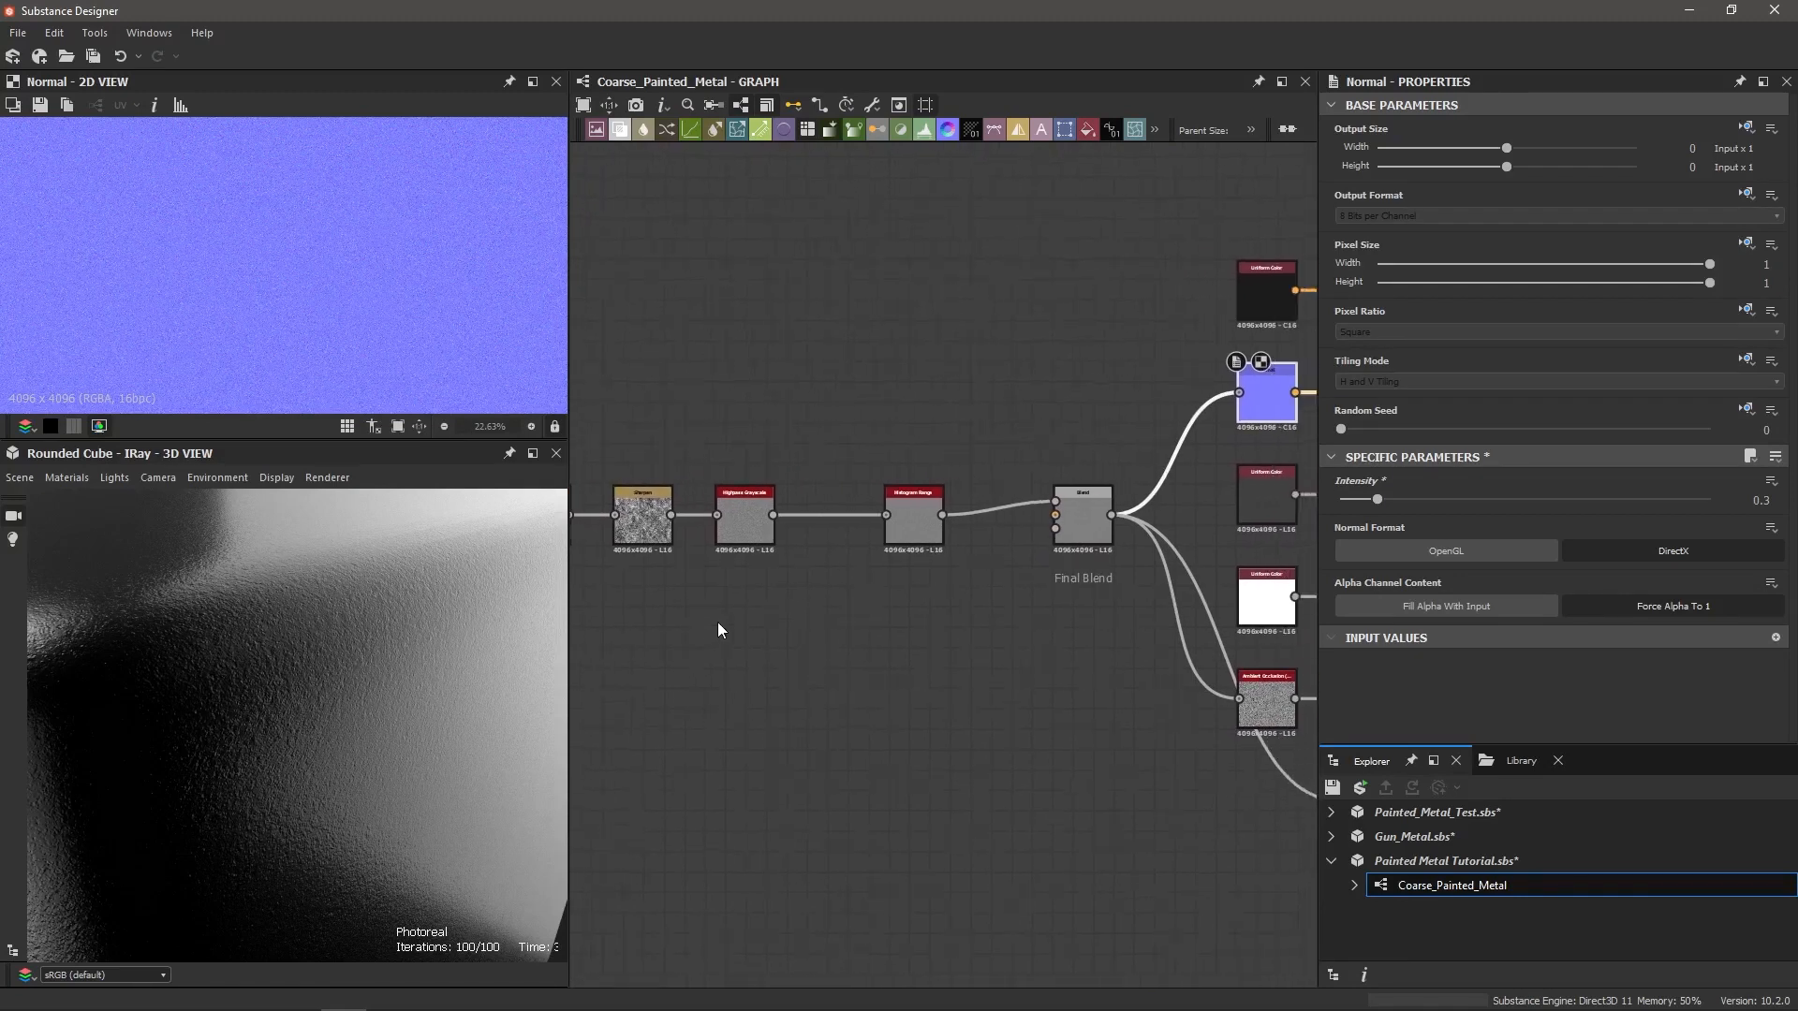
scroll(717, 621, "up", 1)
double_click(747, 453)
double_click(604, 479)
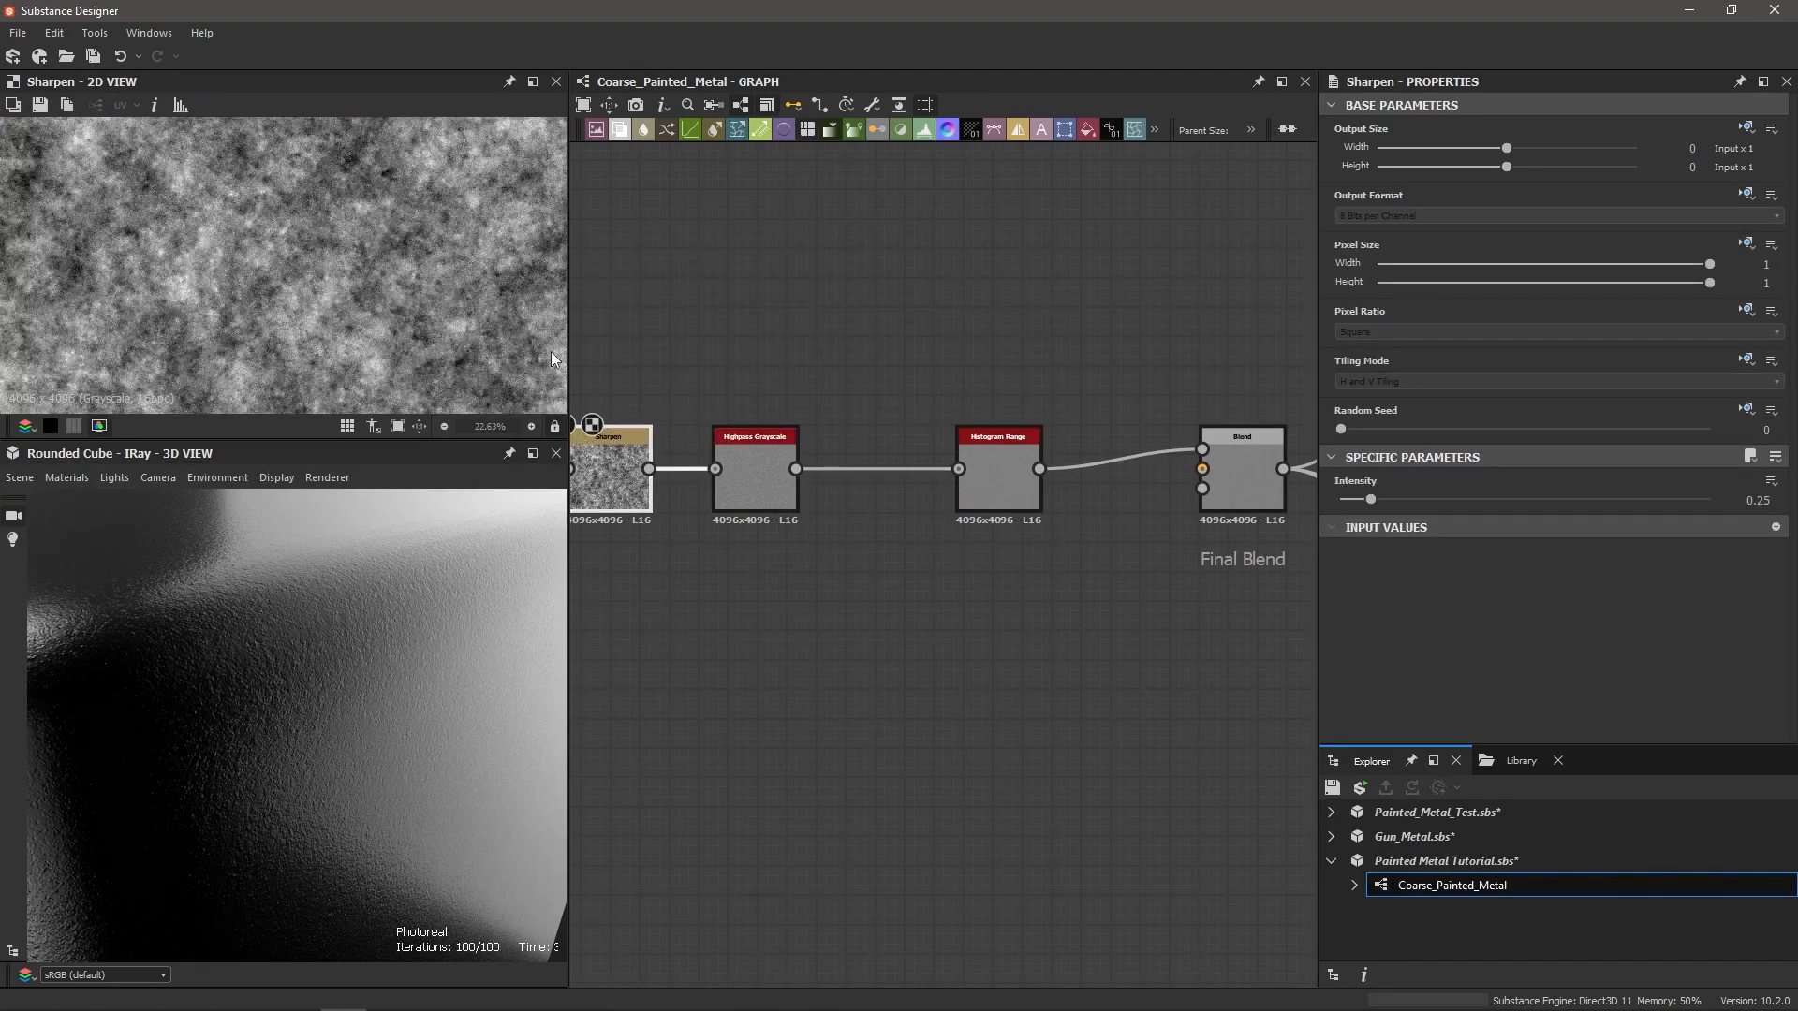
double_click(745, 457)
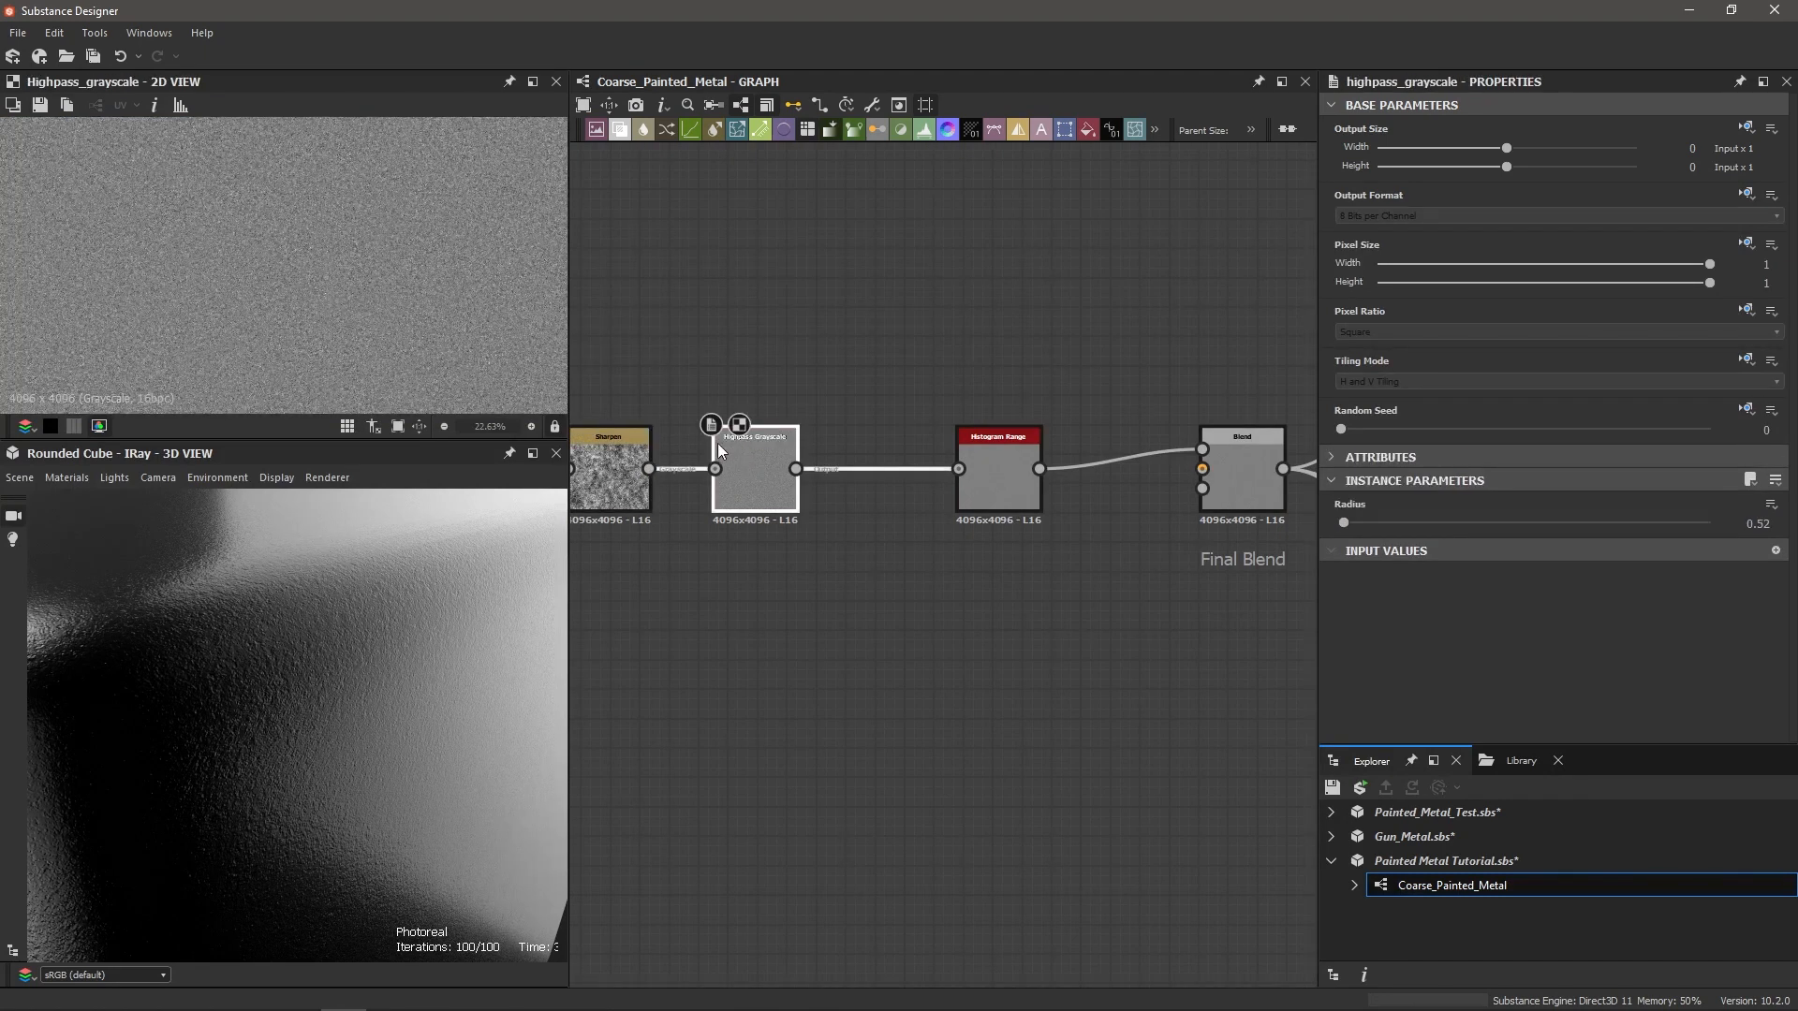
double_click(998, 471)
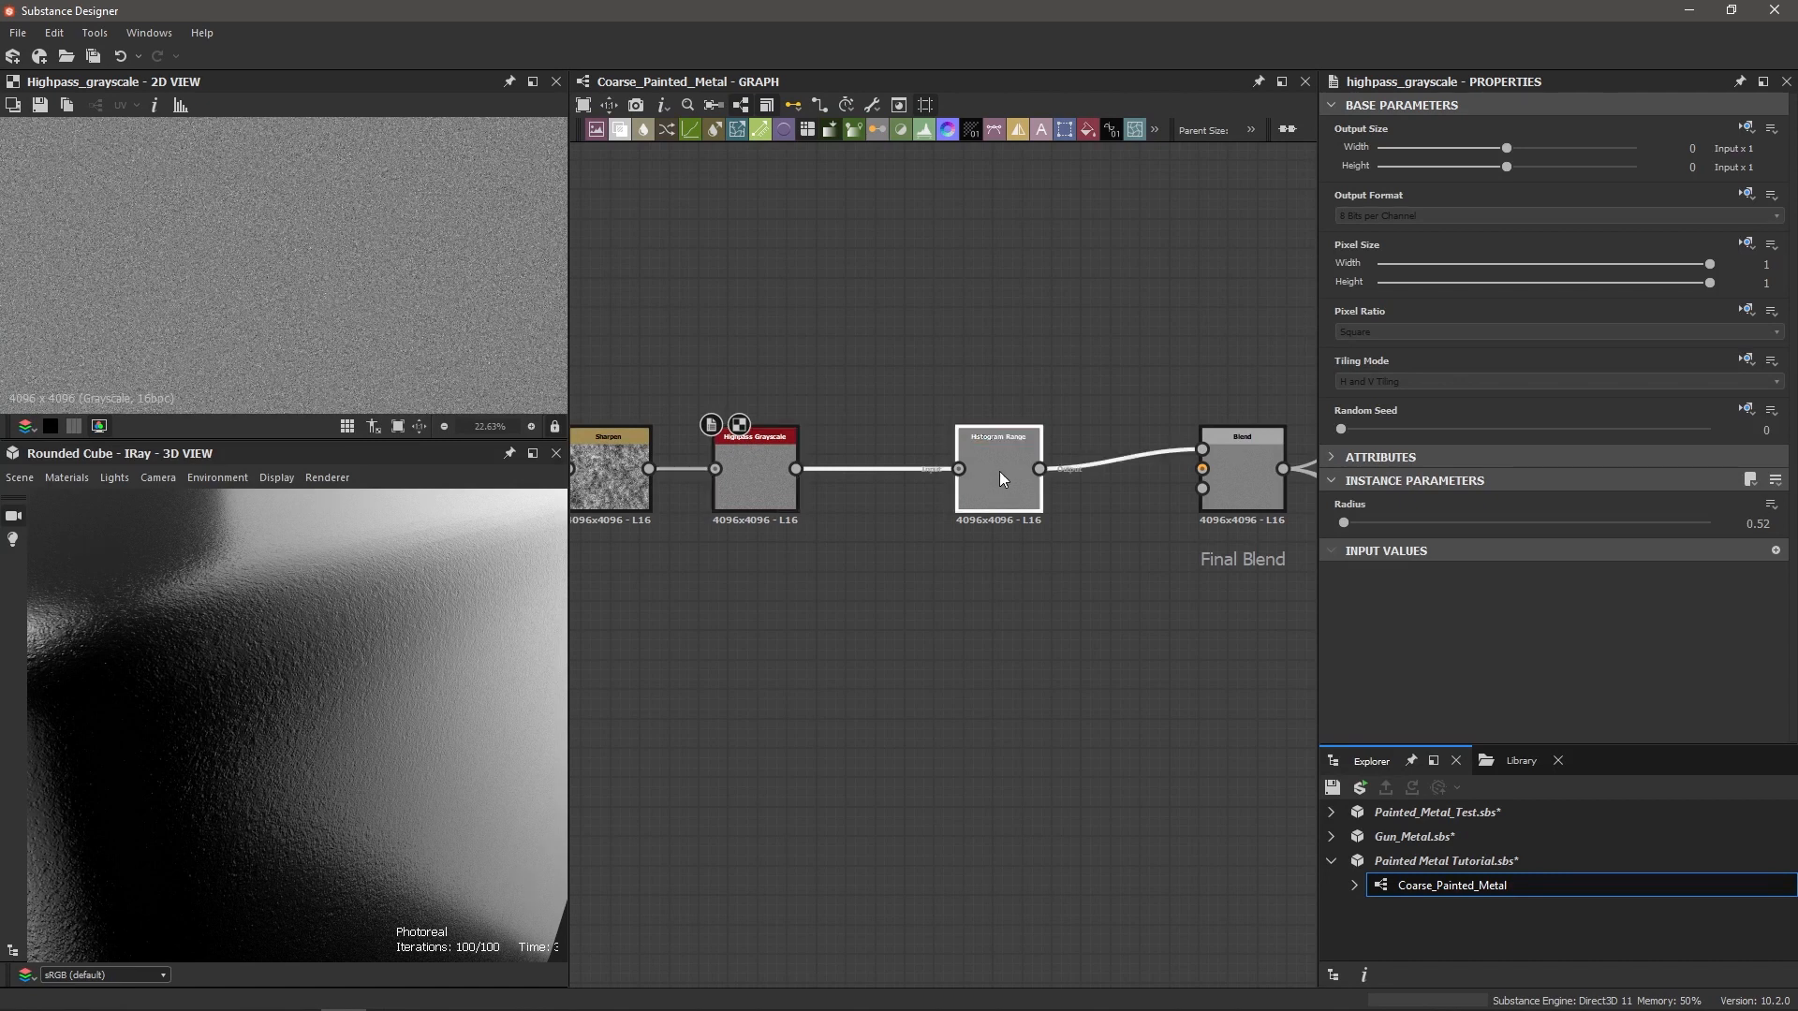
scroll(328, 280, "down", 1)
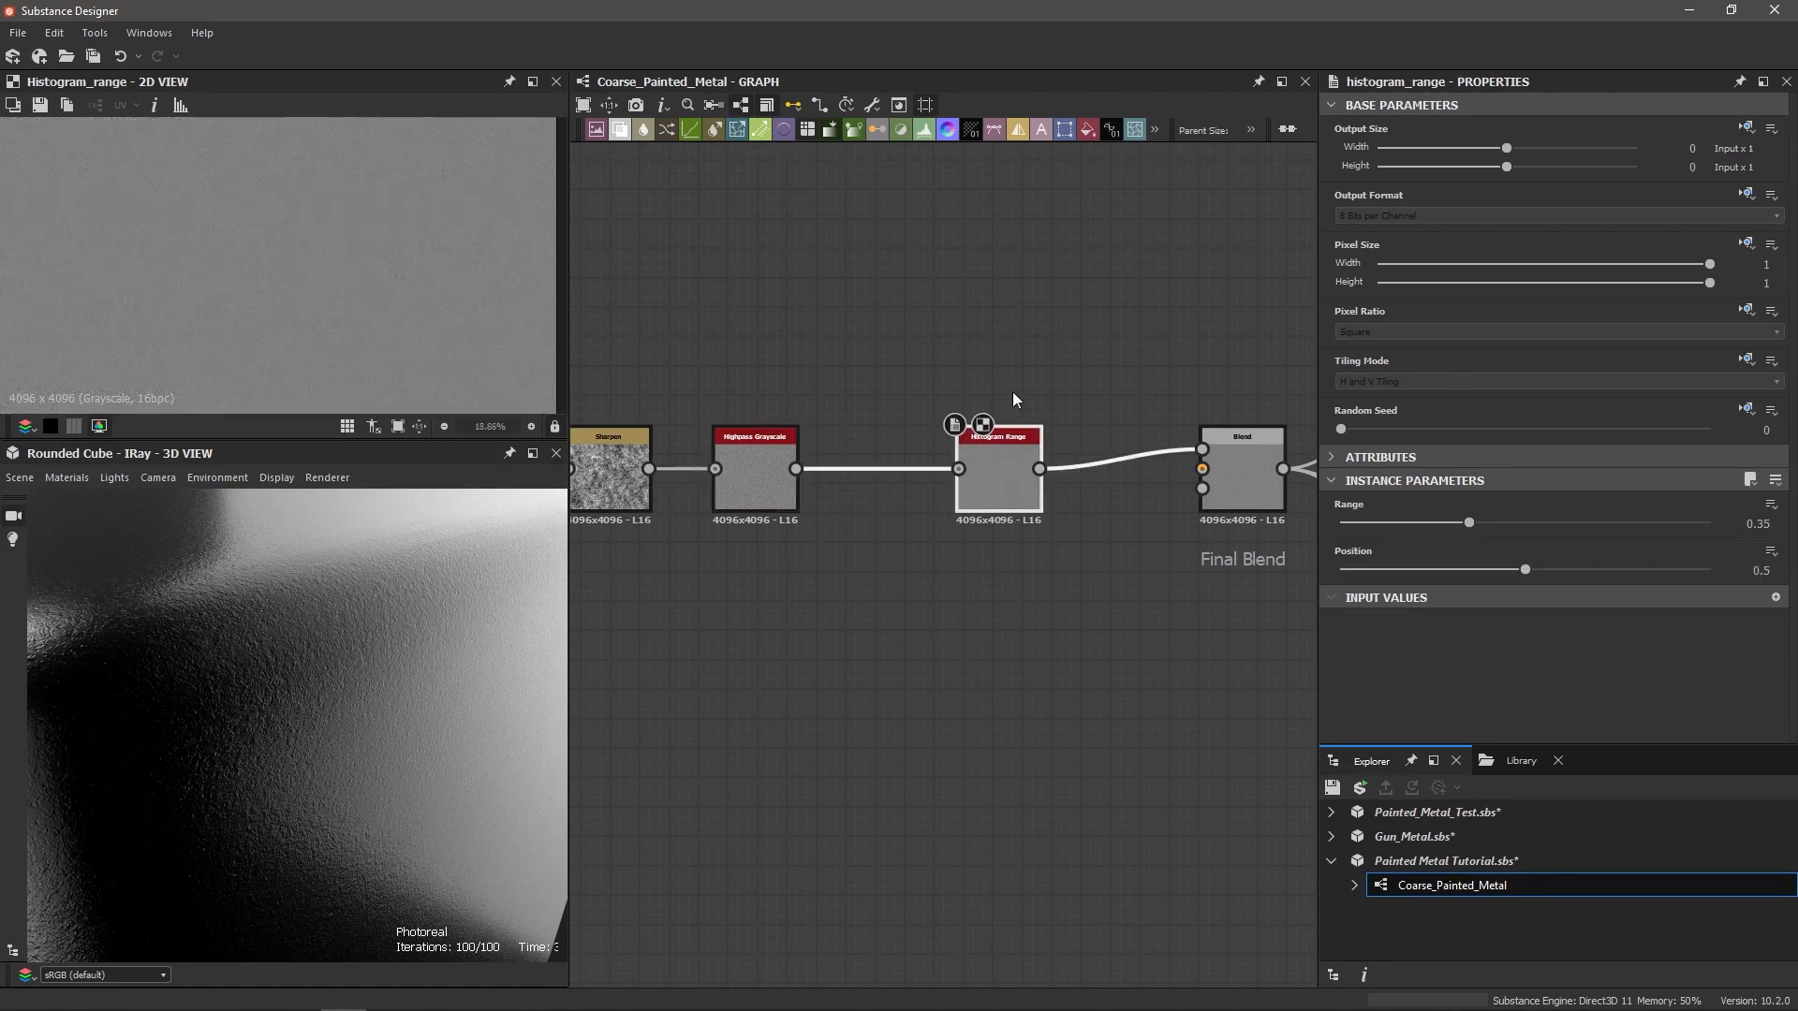
scroll(1088, 372, "down", 1)
Step: Recheck the Ambient Occlusion and Normal nodes, inspect the normal detail in both previews, and save the Painted Metal Tutorial package
middle_click_drag(1213, 423, 957, 426)
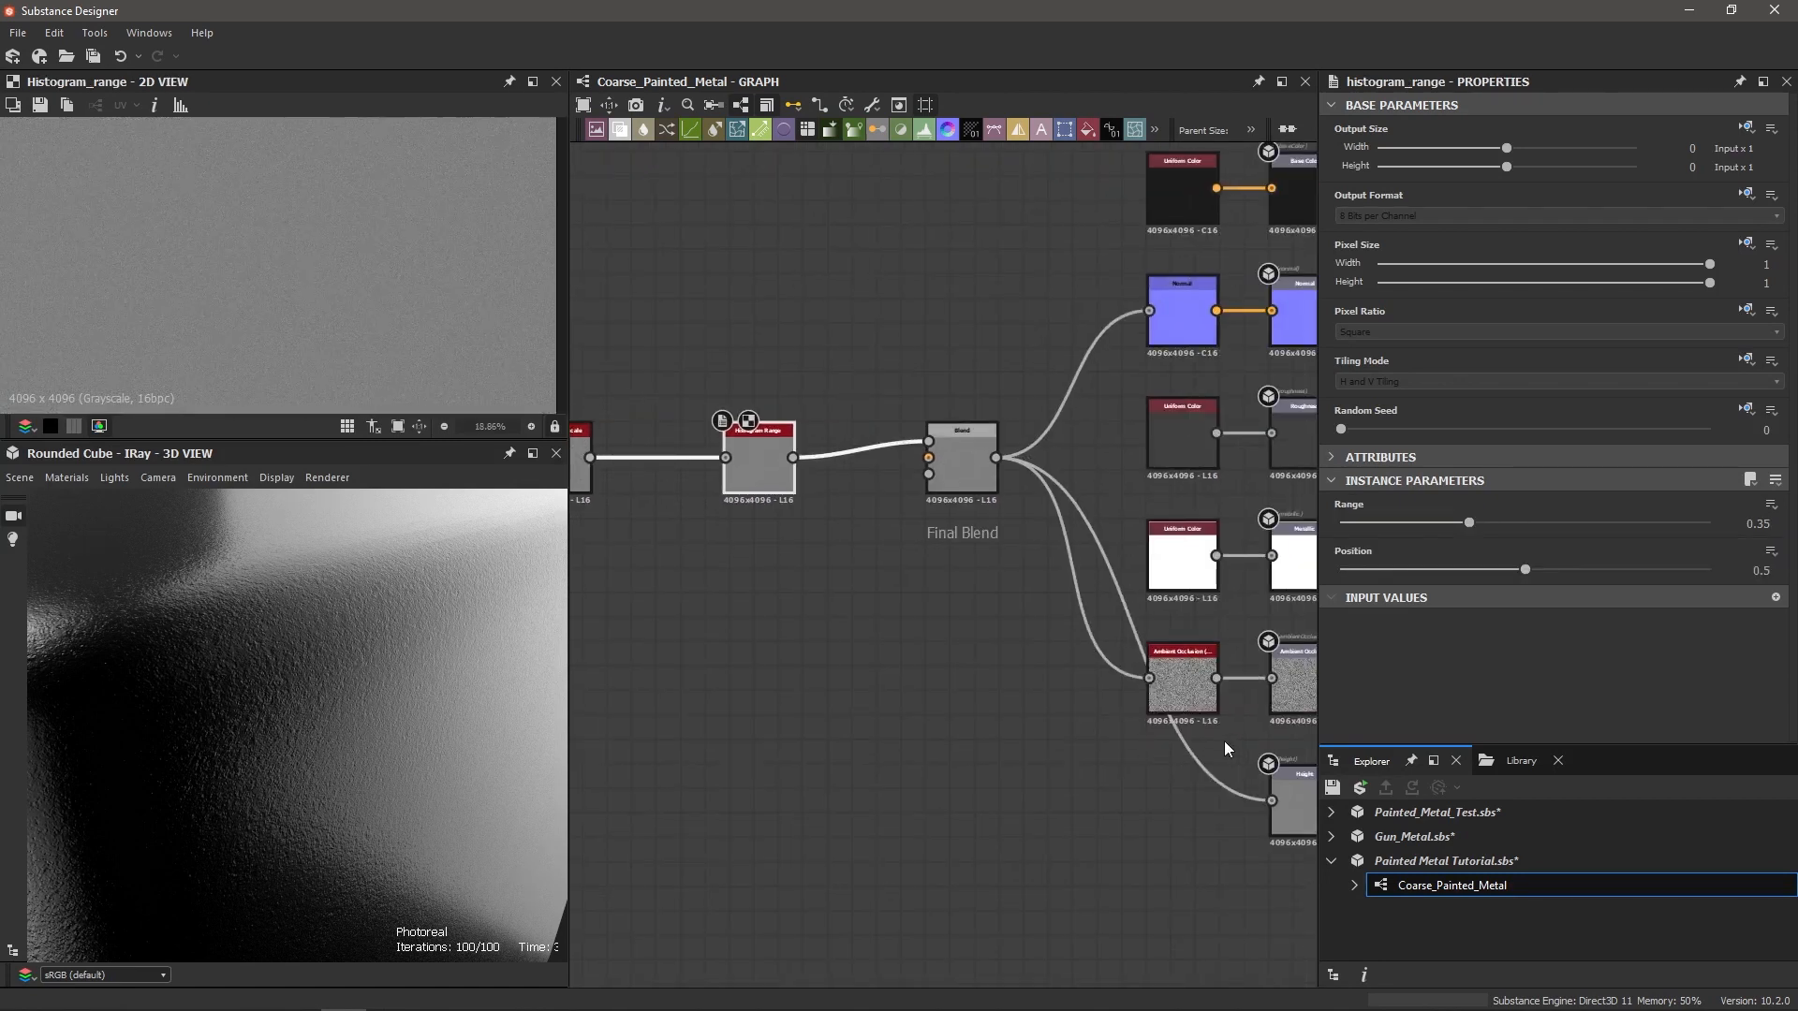
scroll(1224, 740, "up", 1)
double_click(1173, 646)
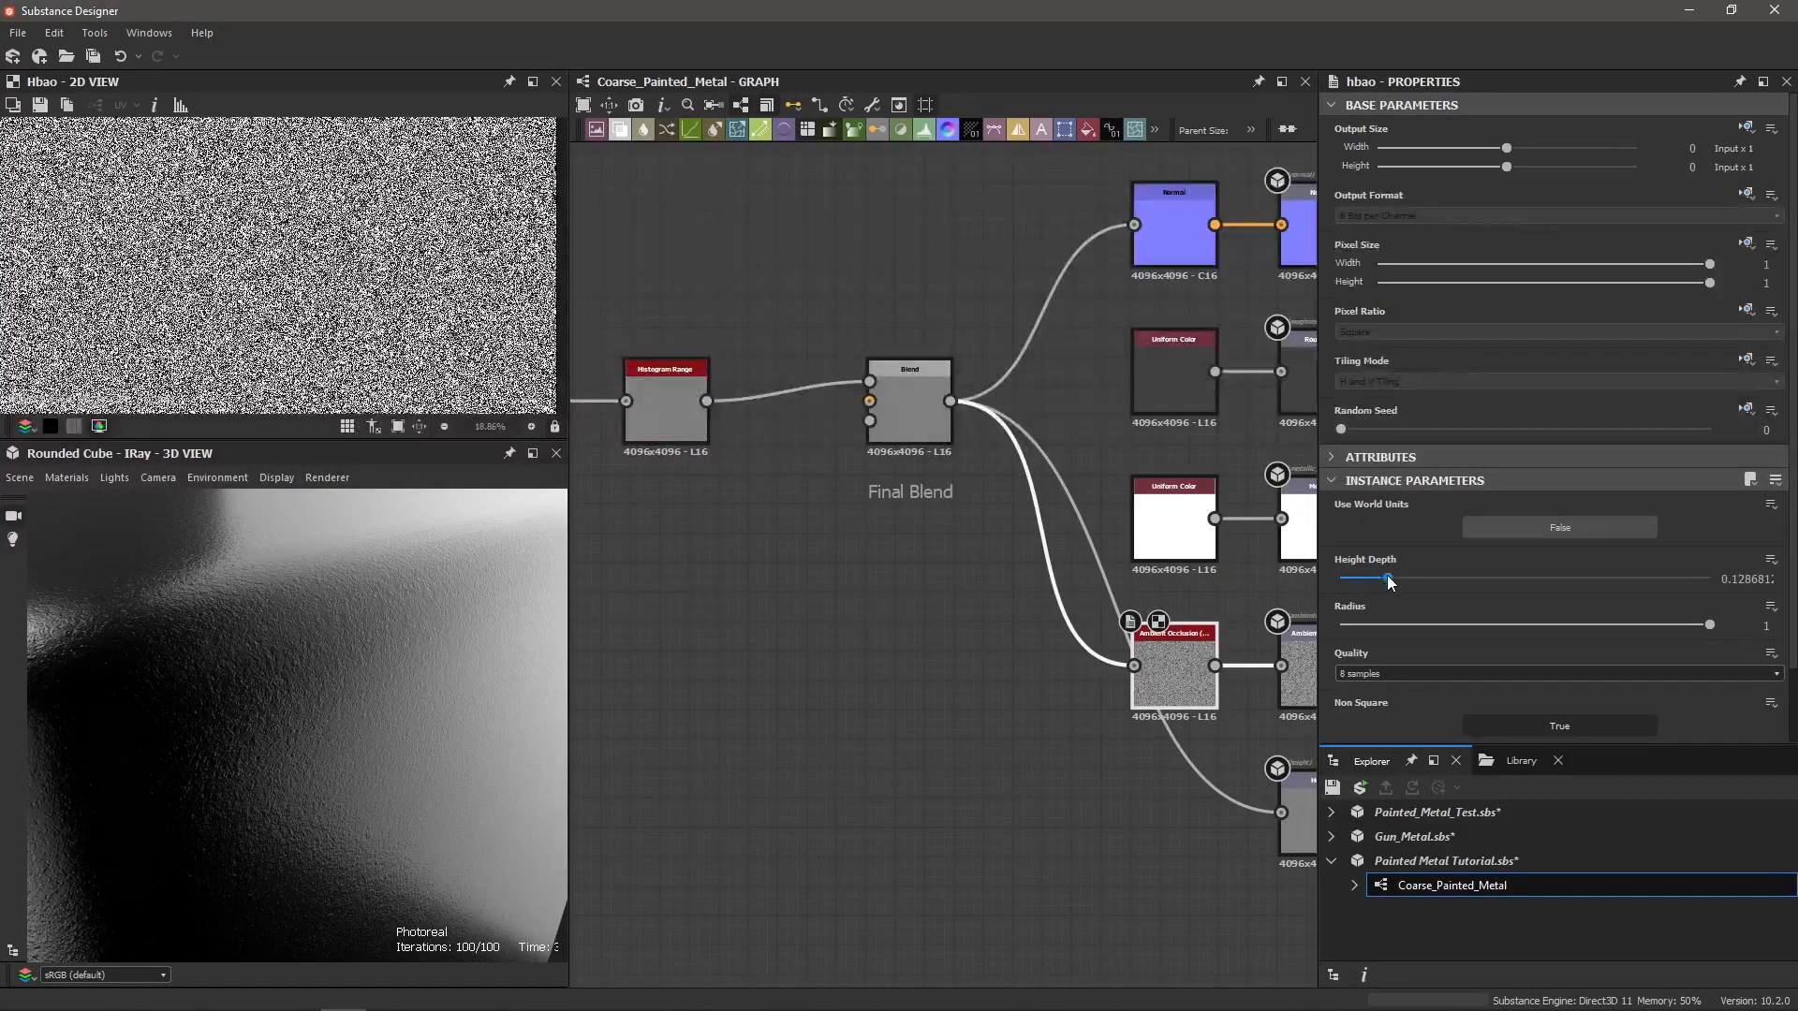
double_click(1173, 234)
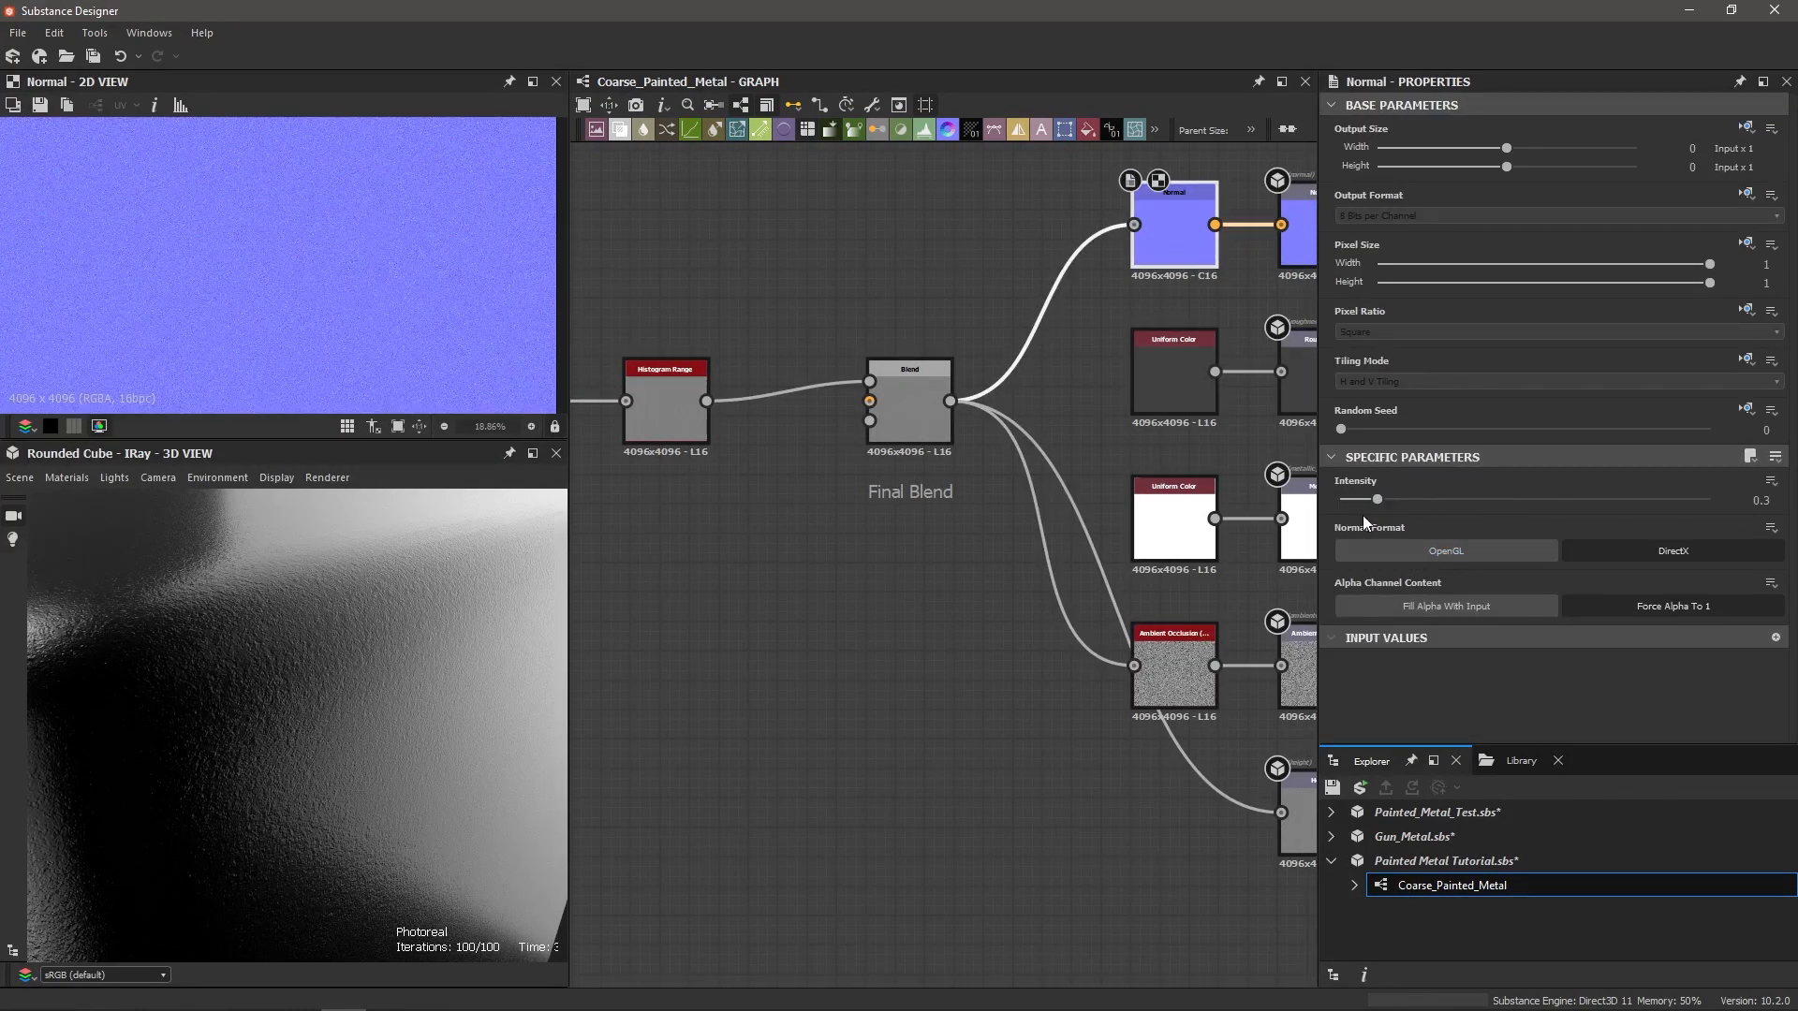
scroll(406, 363, "up", 5)
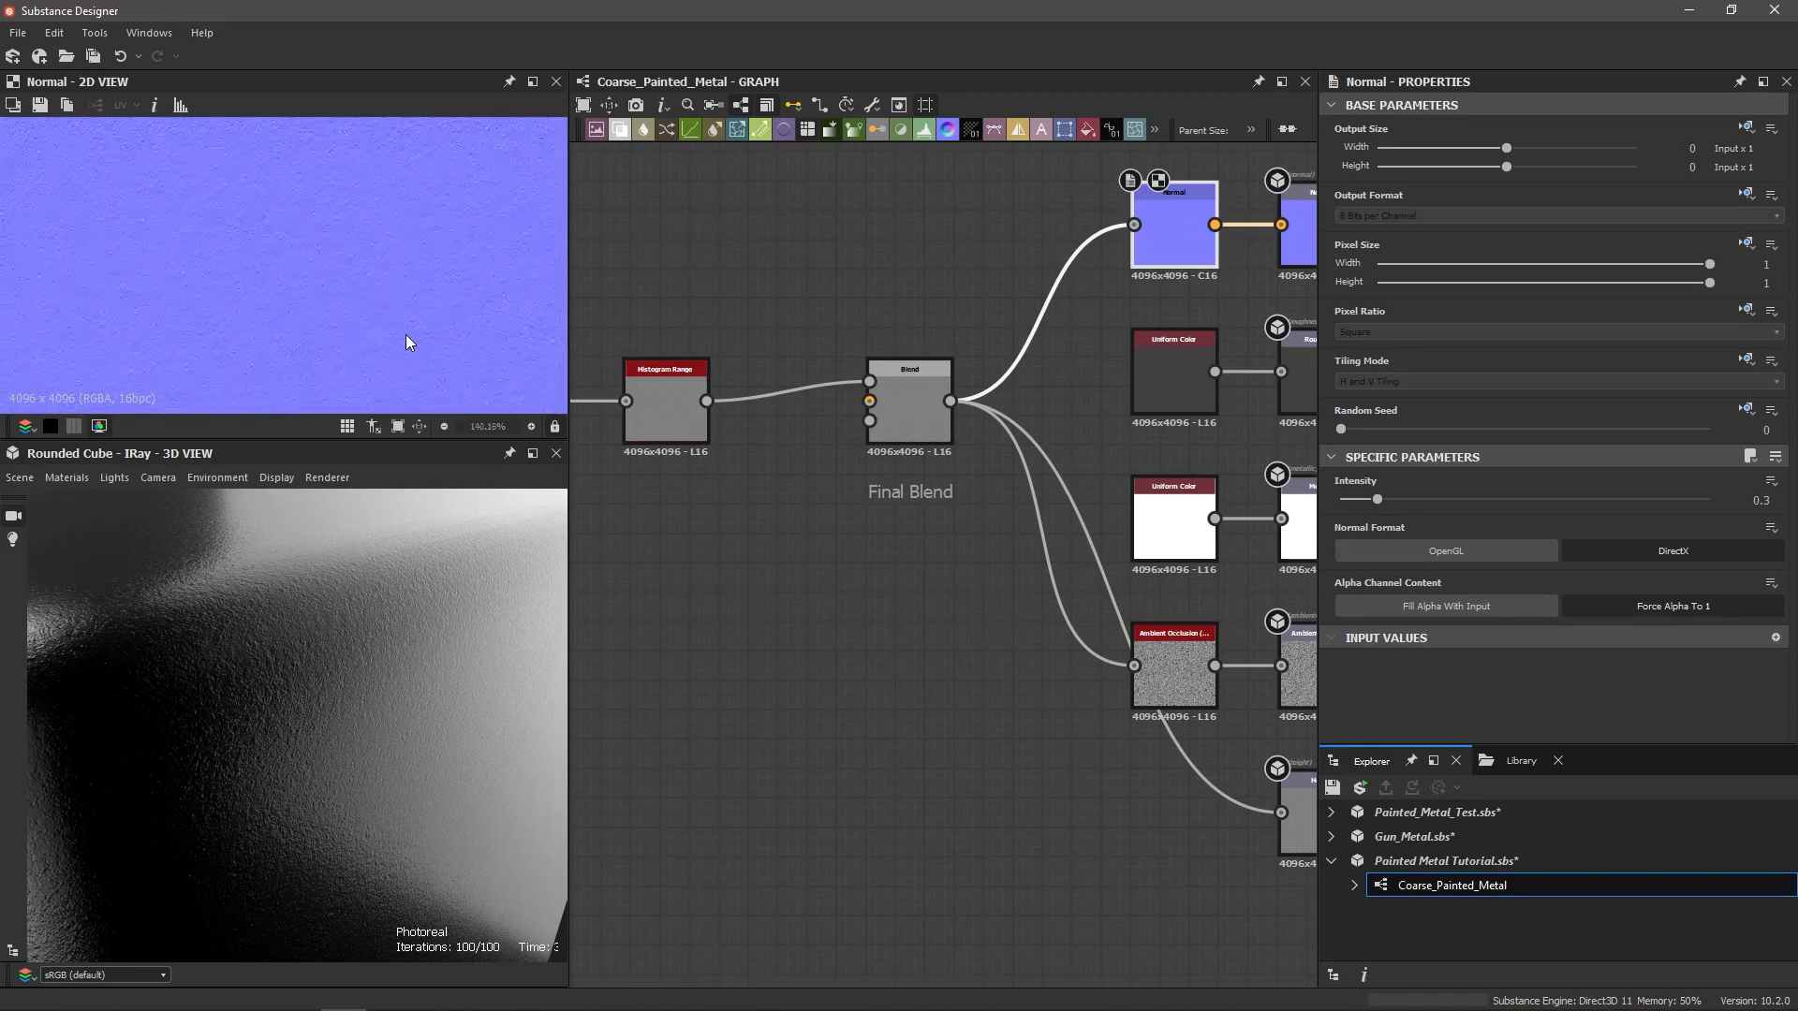
scroll(405, 328, "down", 3)
mouse_move(319, 691)
left_mouse_down()
mouse_move(356, 723)
mouse_move(354, 622)
left_mouse_up()
key("ctrl+s")
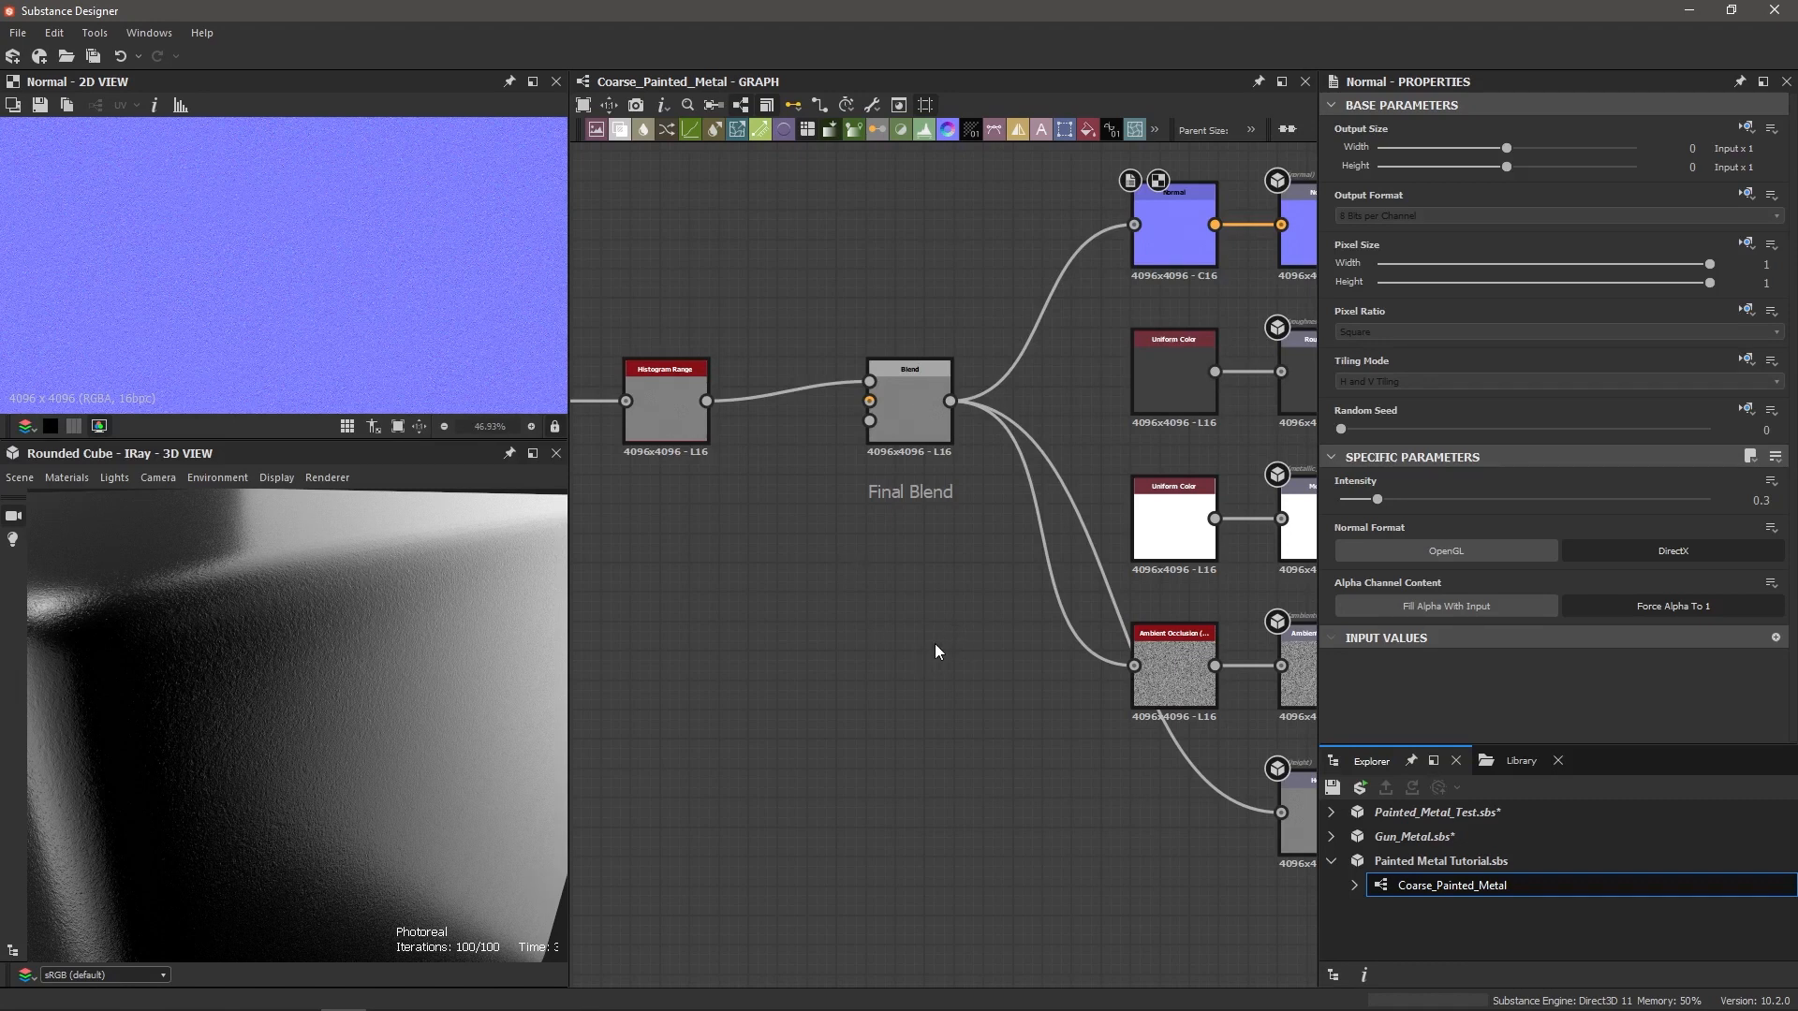
Step: Add a Levels node to the graph below the Final Blend
key("space")
type("lev3e")
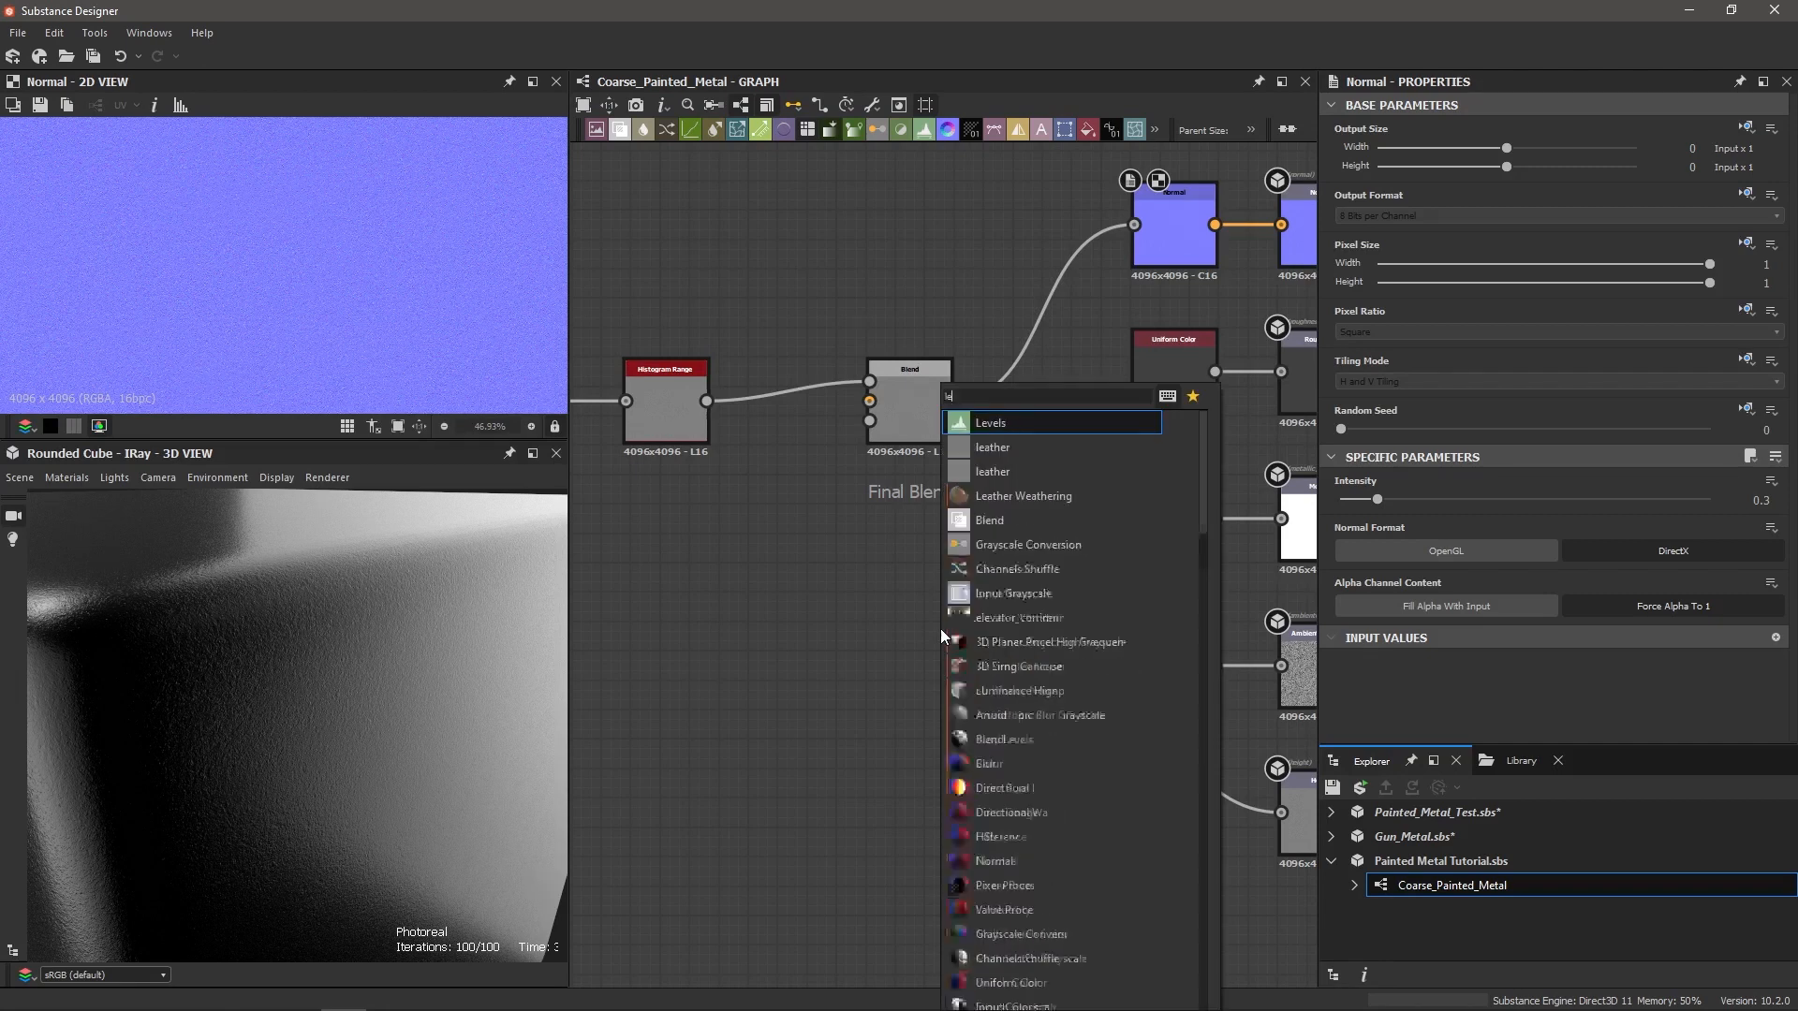
key("BackSpace")
key("BackSpace")
key("Return")
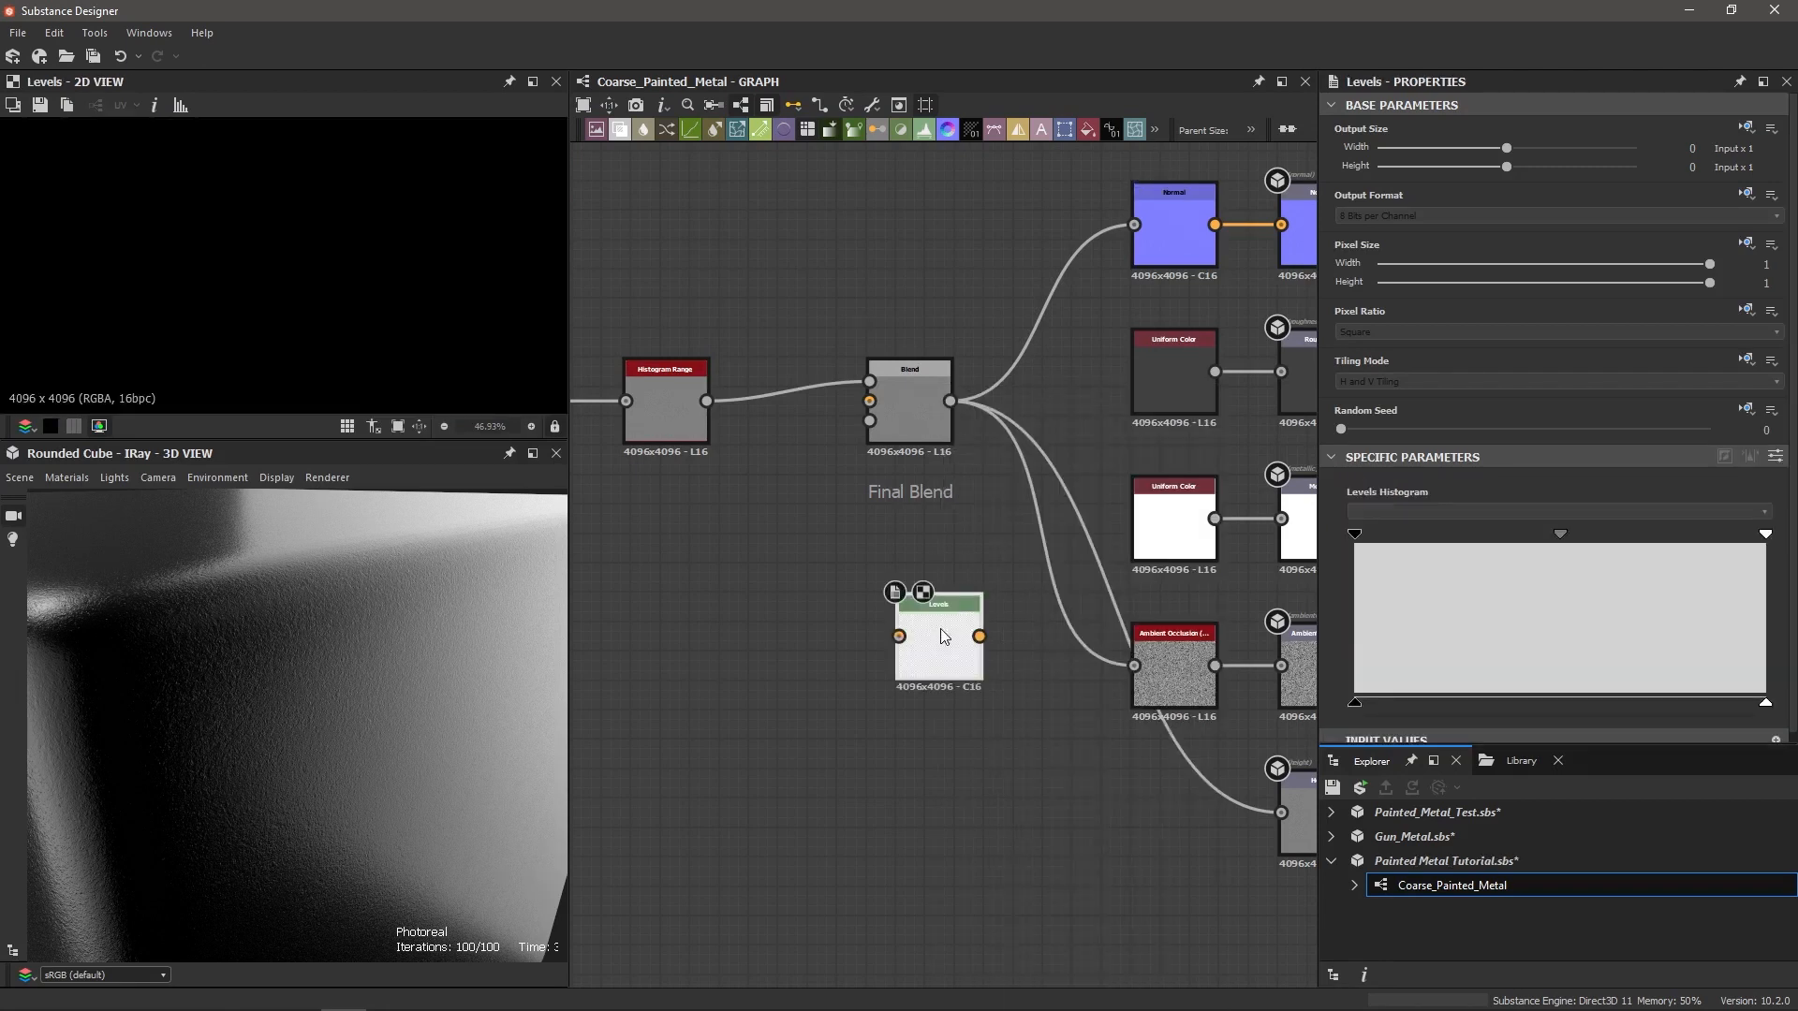
Step: Inspect the Final Blend height, connect its output to the Levels node, and place Levels beside the Uniform Color feeding Roughness
scroll(840, 574, "up", 1)
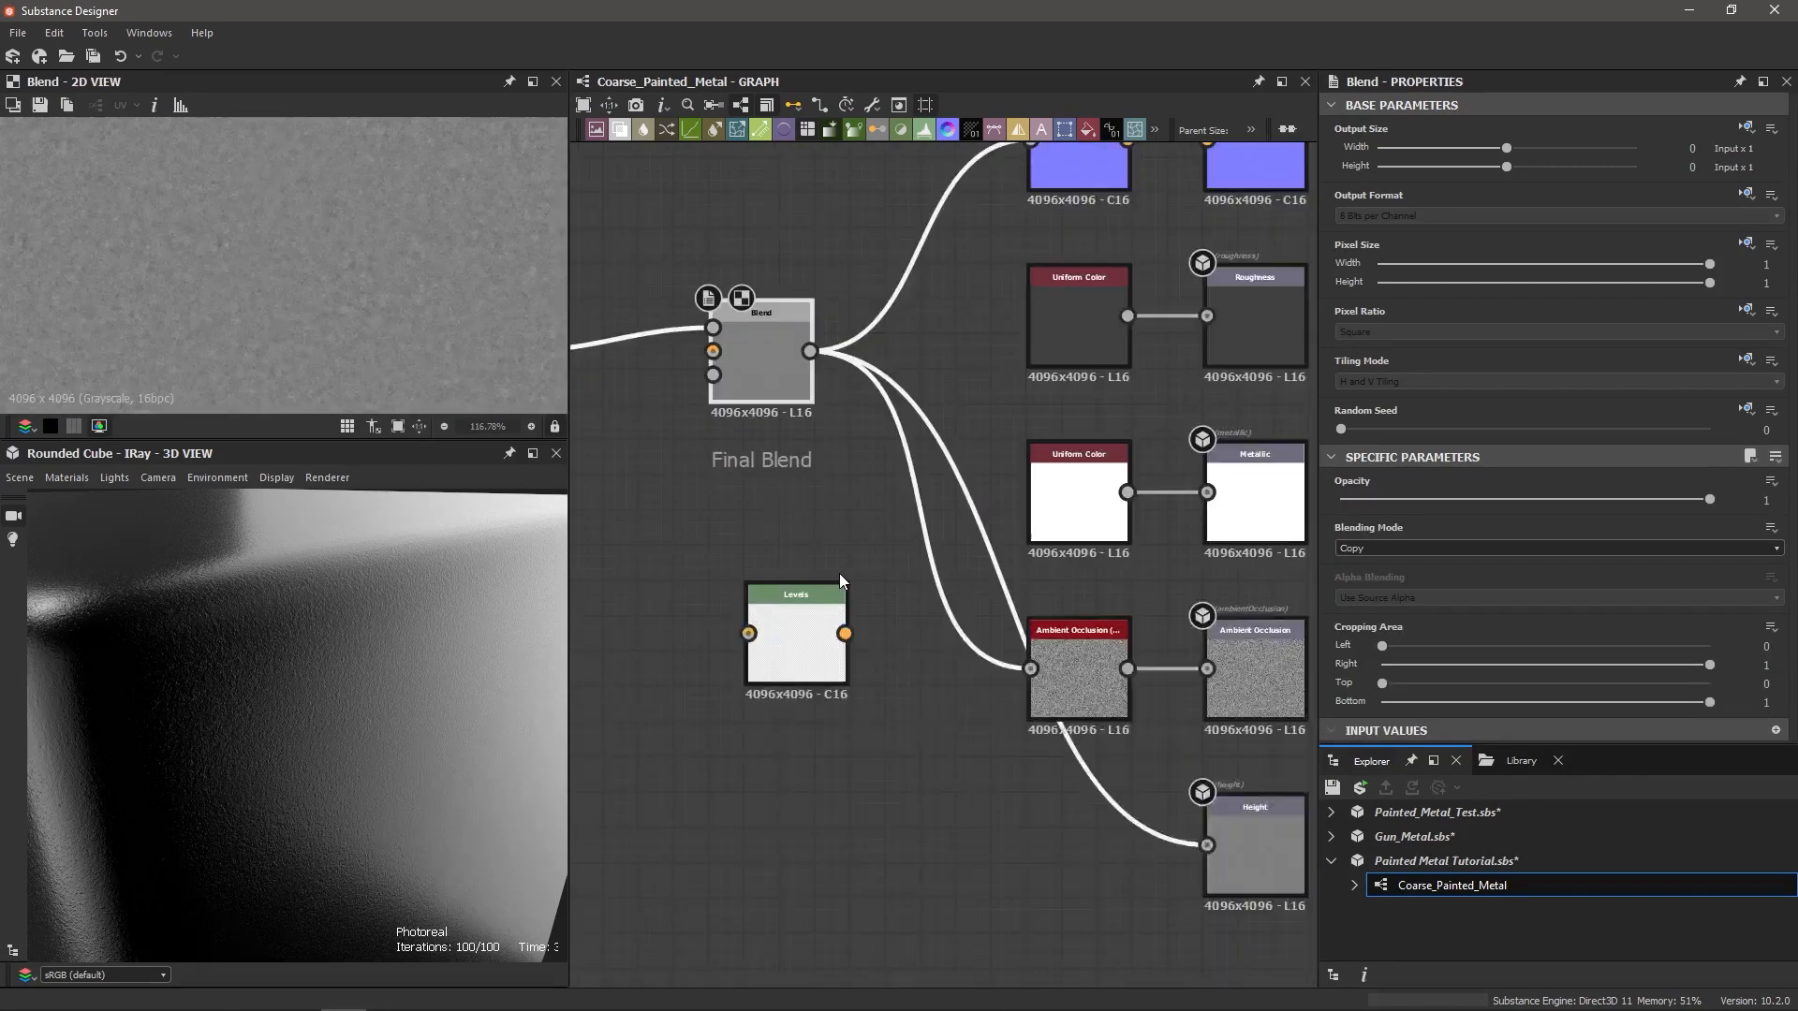
scroll(839, 573, "up", 1)
scroll(277, 266, "up", 2)
scroll(339, 279, "down", 6)
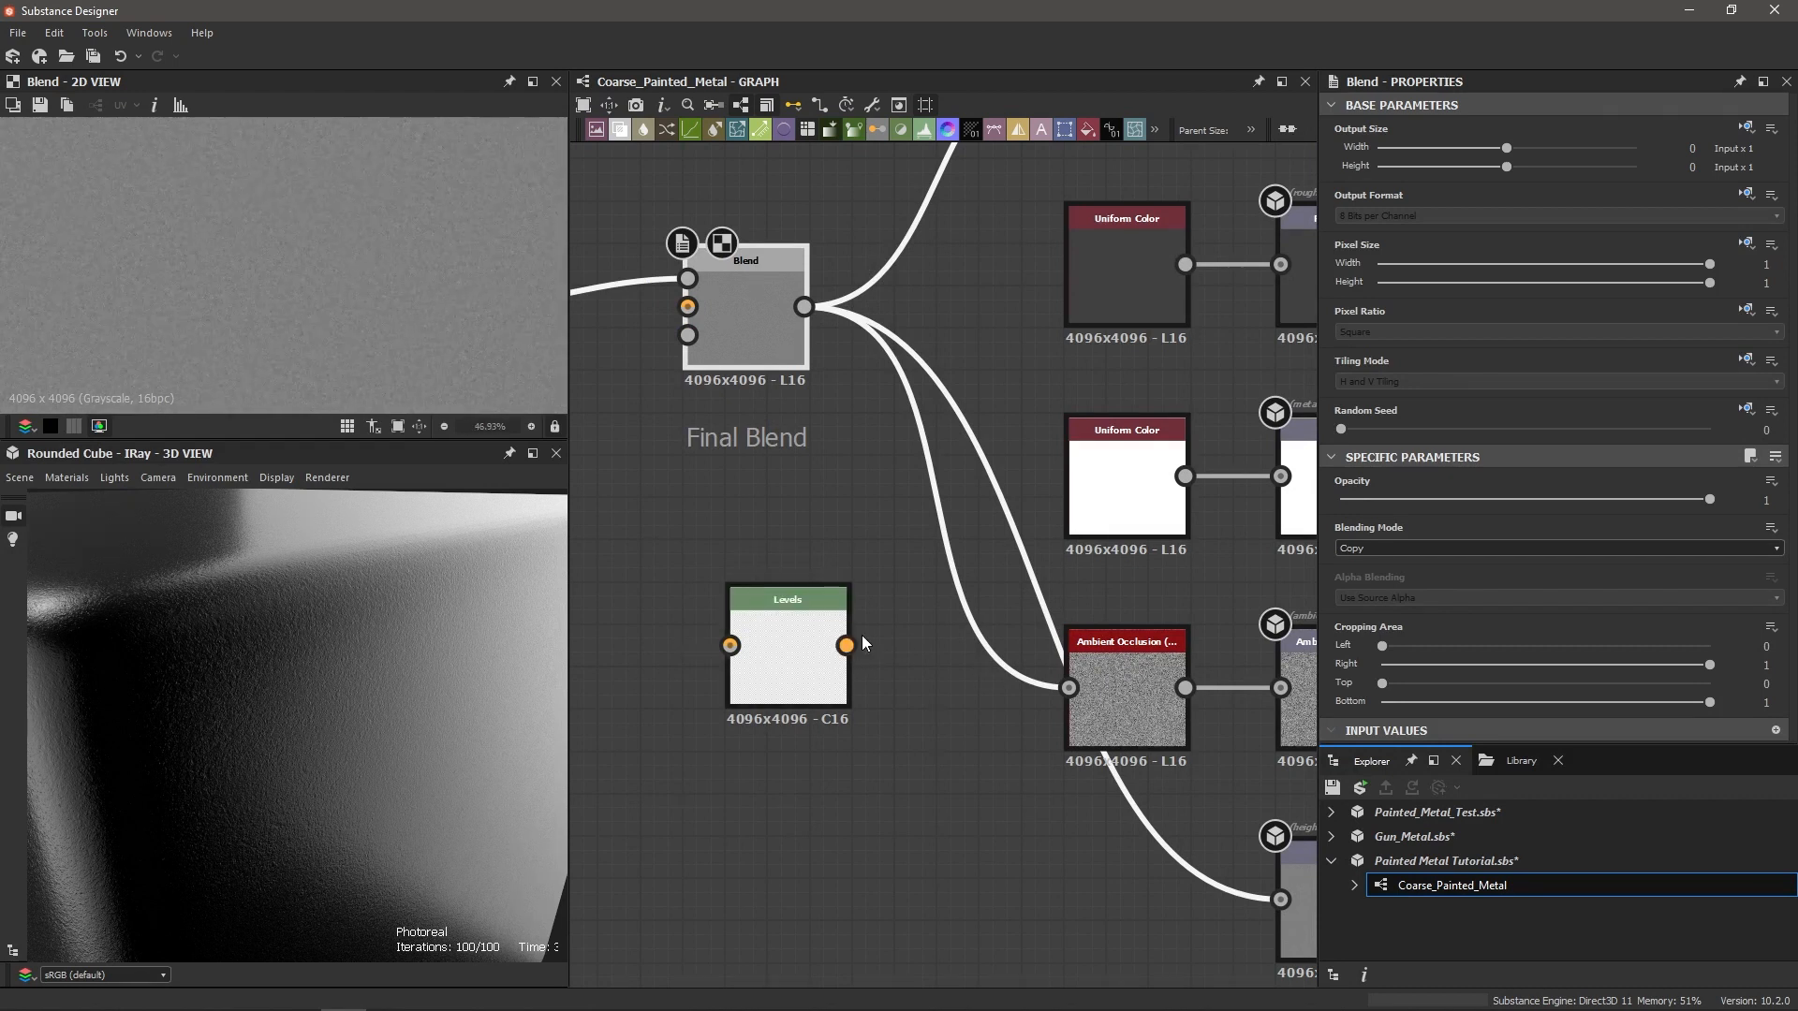
middle_click_drag(901, 562, 856, 581)
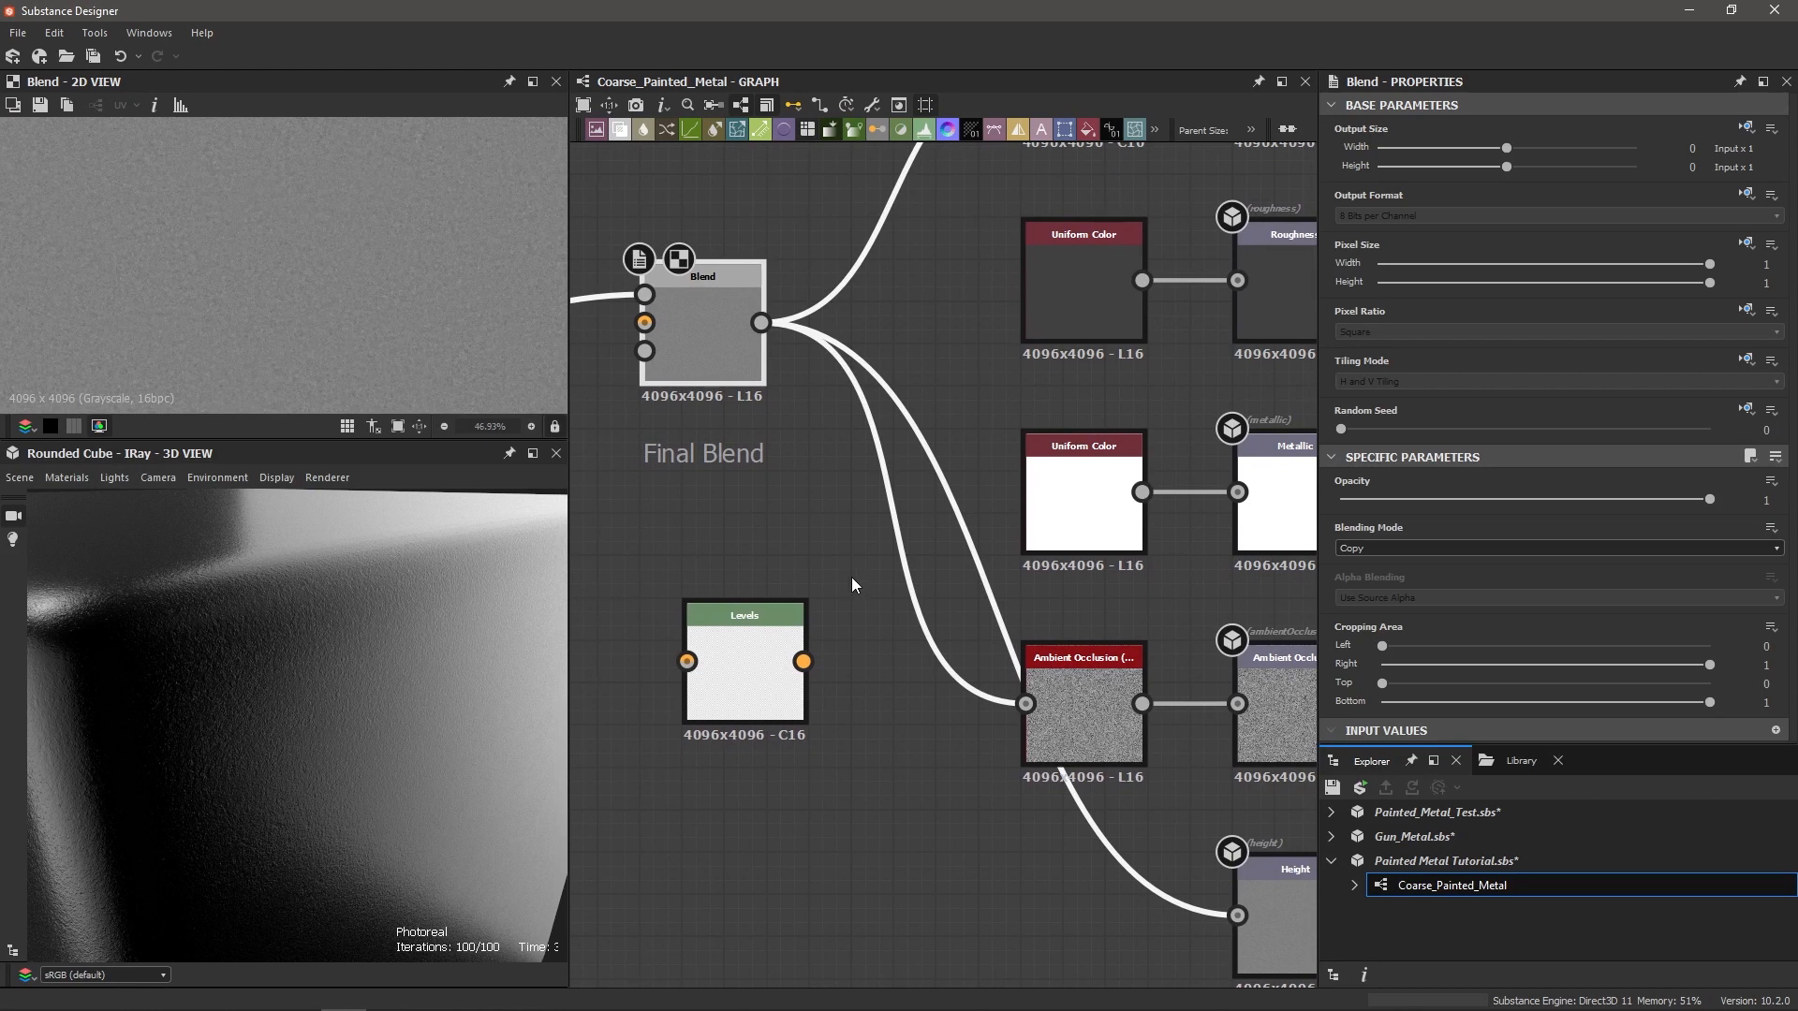
scroll(796, 412, "down", 3)
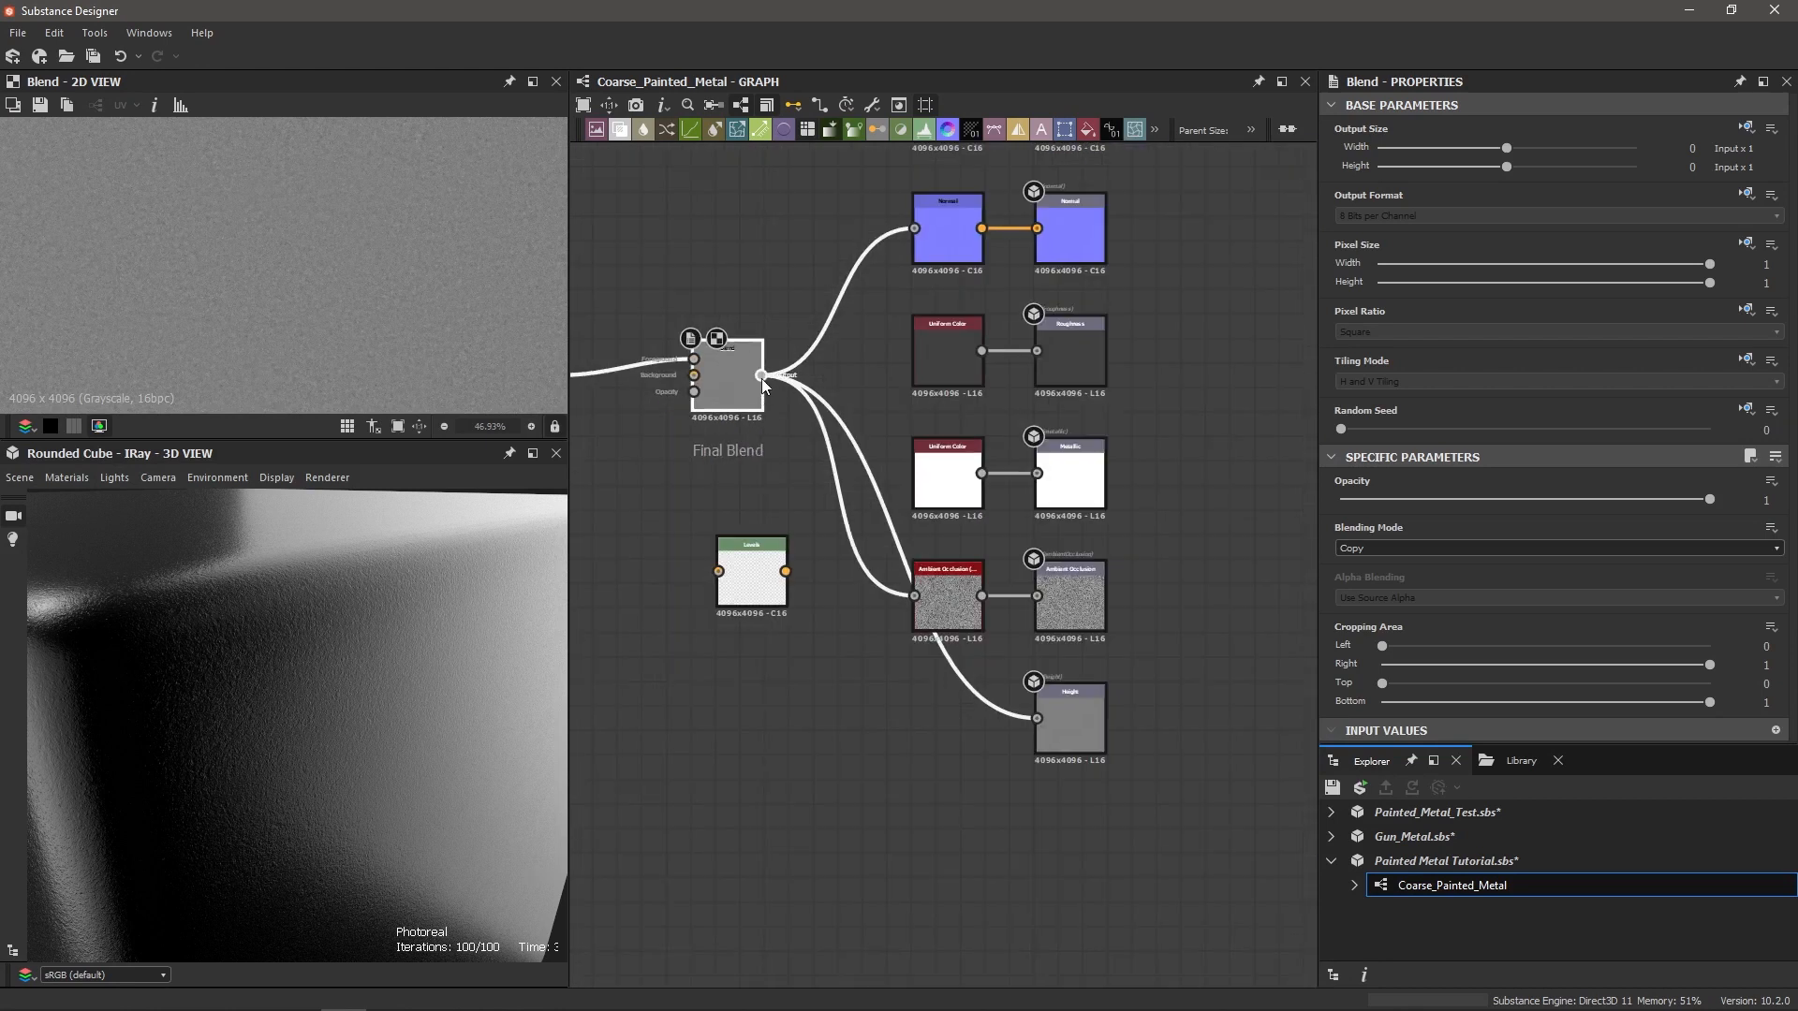
left_click_drag(761, 374, 783, 415)
left_click_drag(722, 491, 870, 364)
Step: Delete the Uniform Color node feeding Roughness and connect the Levels output to the Roughness output node
scroll(969, 361, "up", 2)
left_click(925, 335)
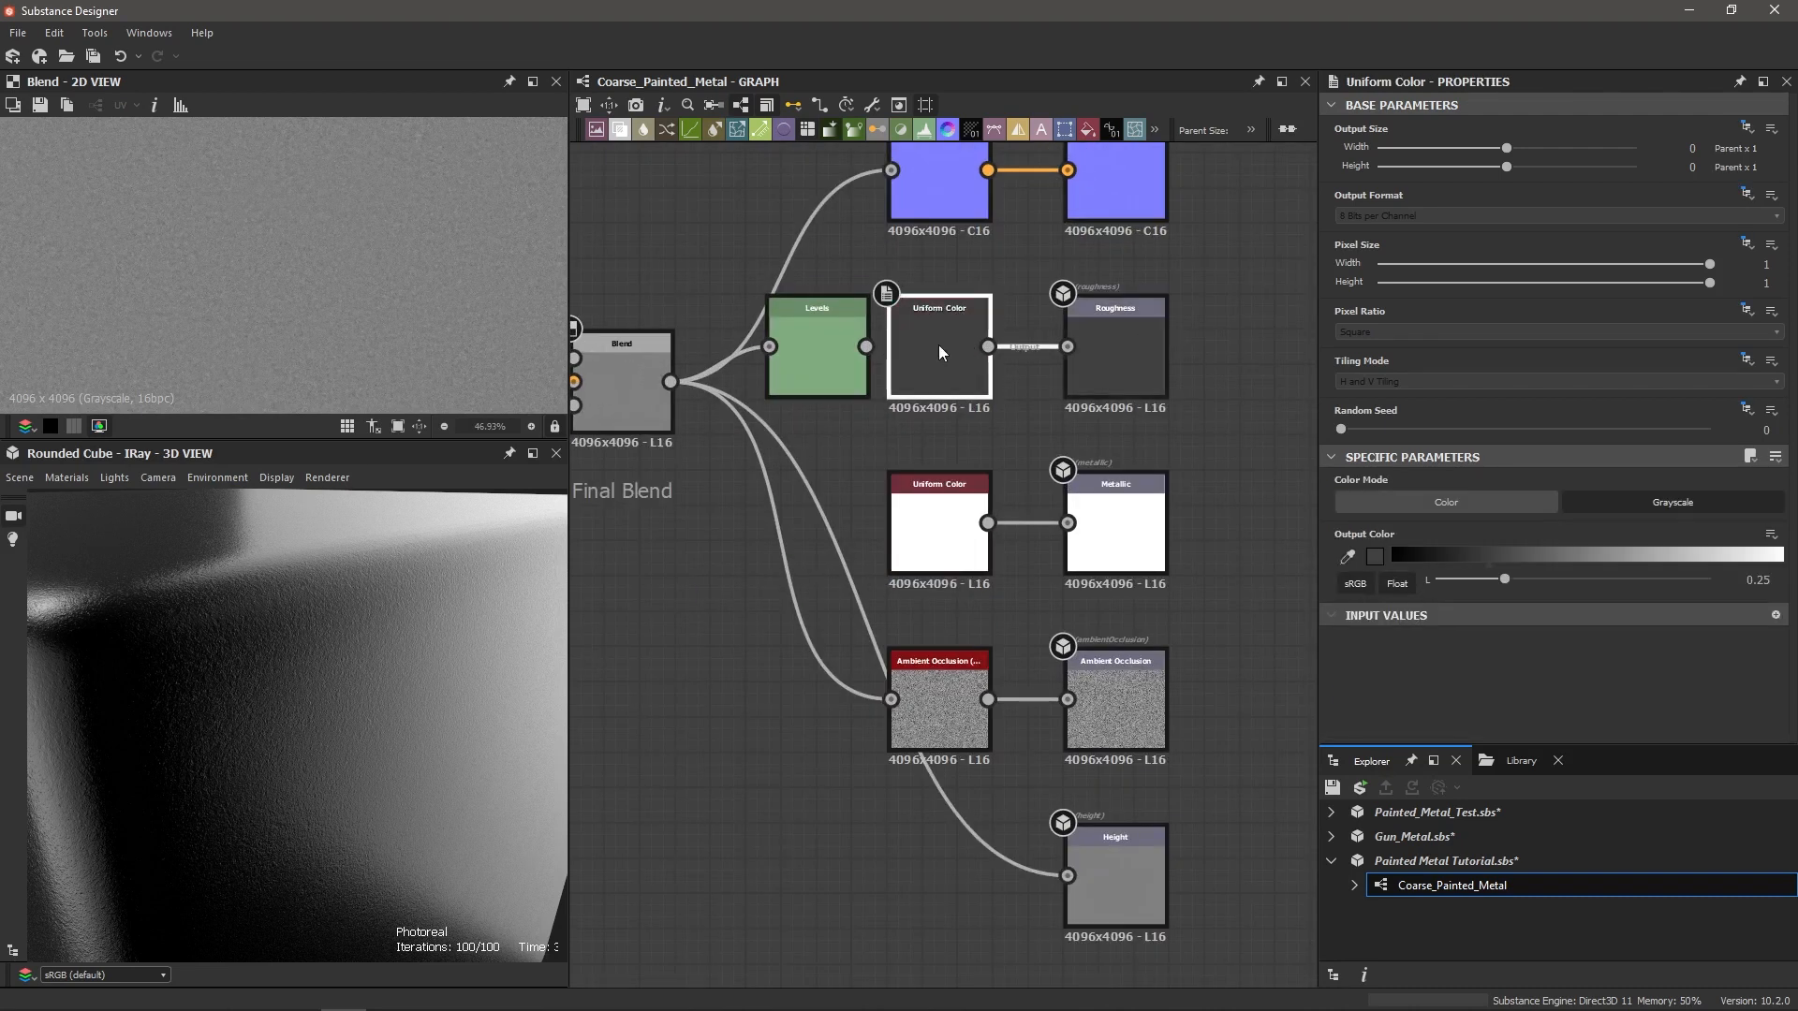
key("Delete")
left_click_drag(809, 354, 1067, 346)
Step: Adjust the roughness Levels node, raising the output black point to about 0.191 and the input black point to about 0.129
left_click(917, 403)
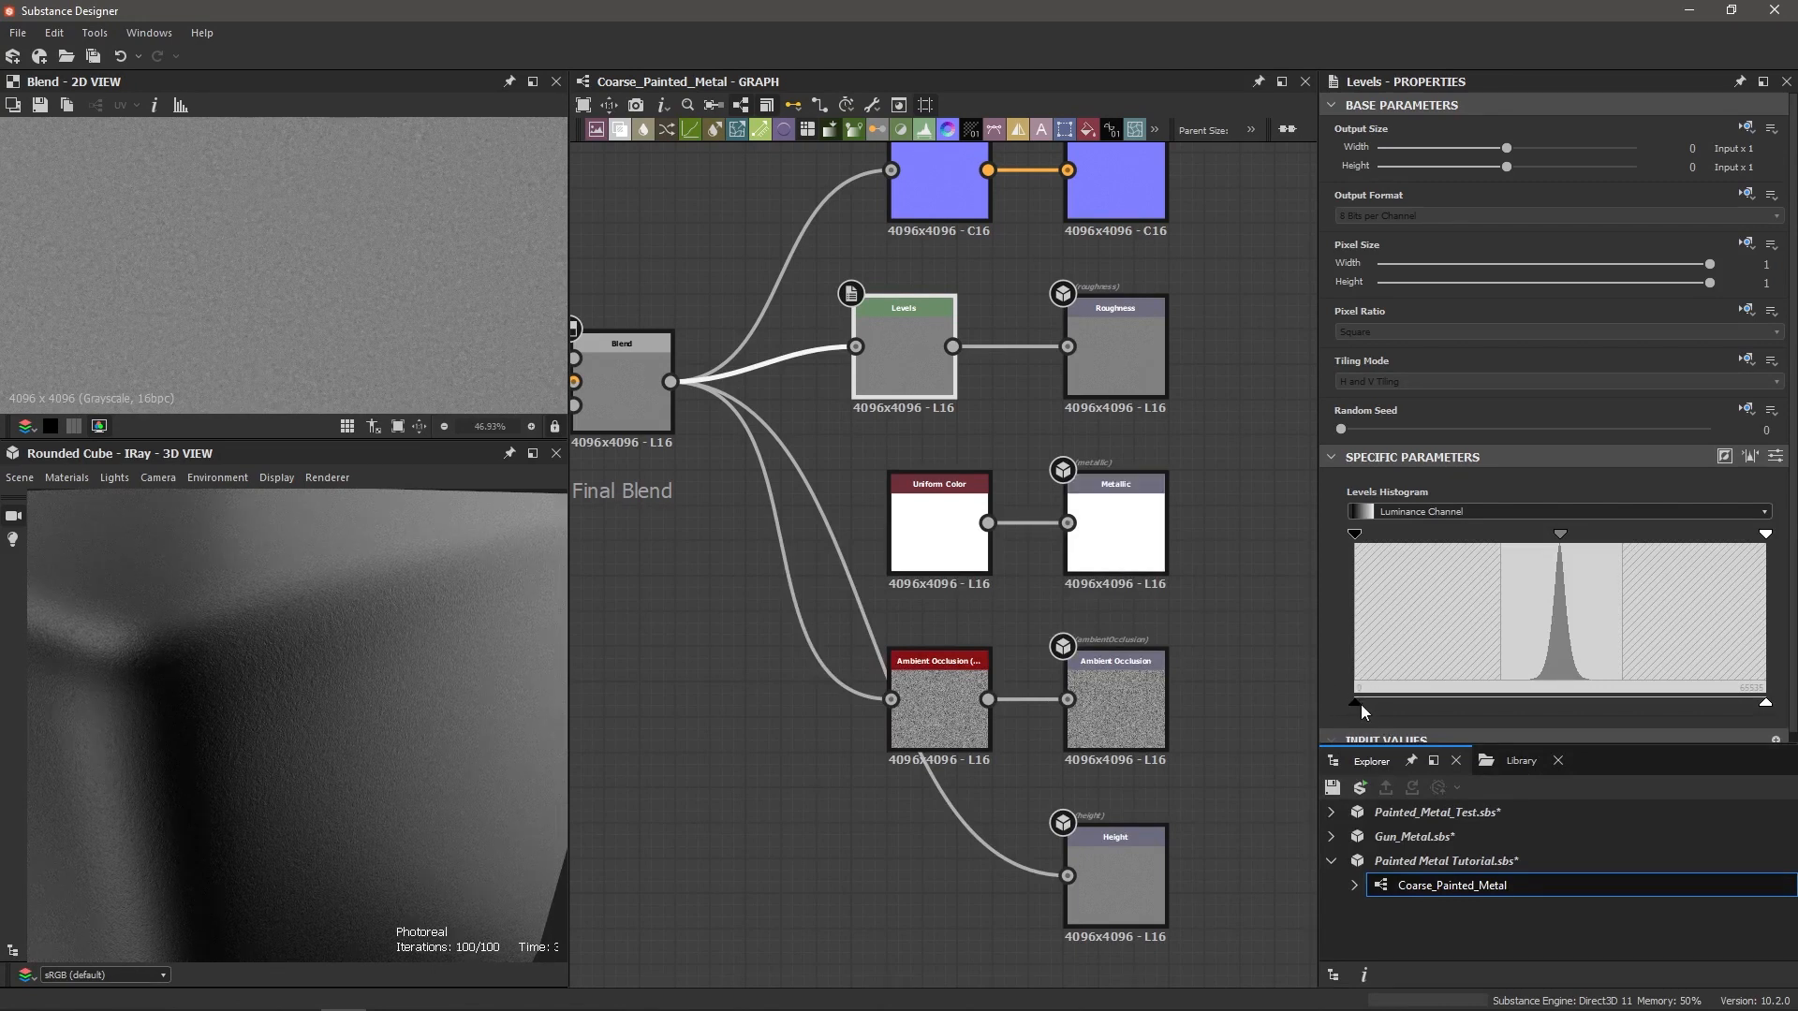
left_click_drag(1357, 704, 1423, 704)
double_click(895, 330)
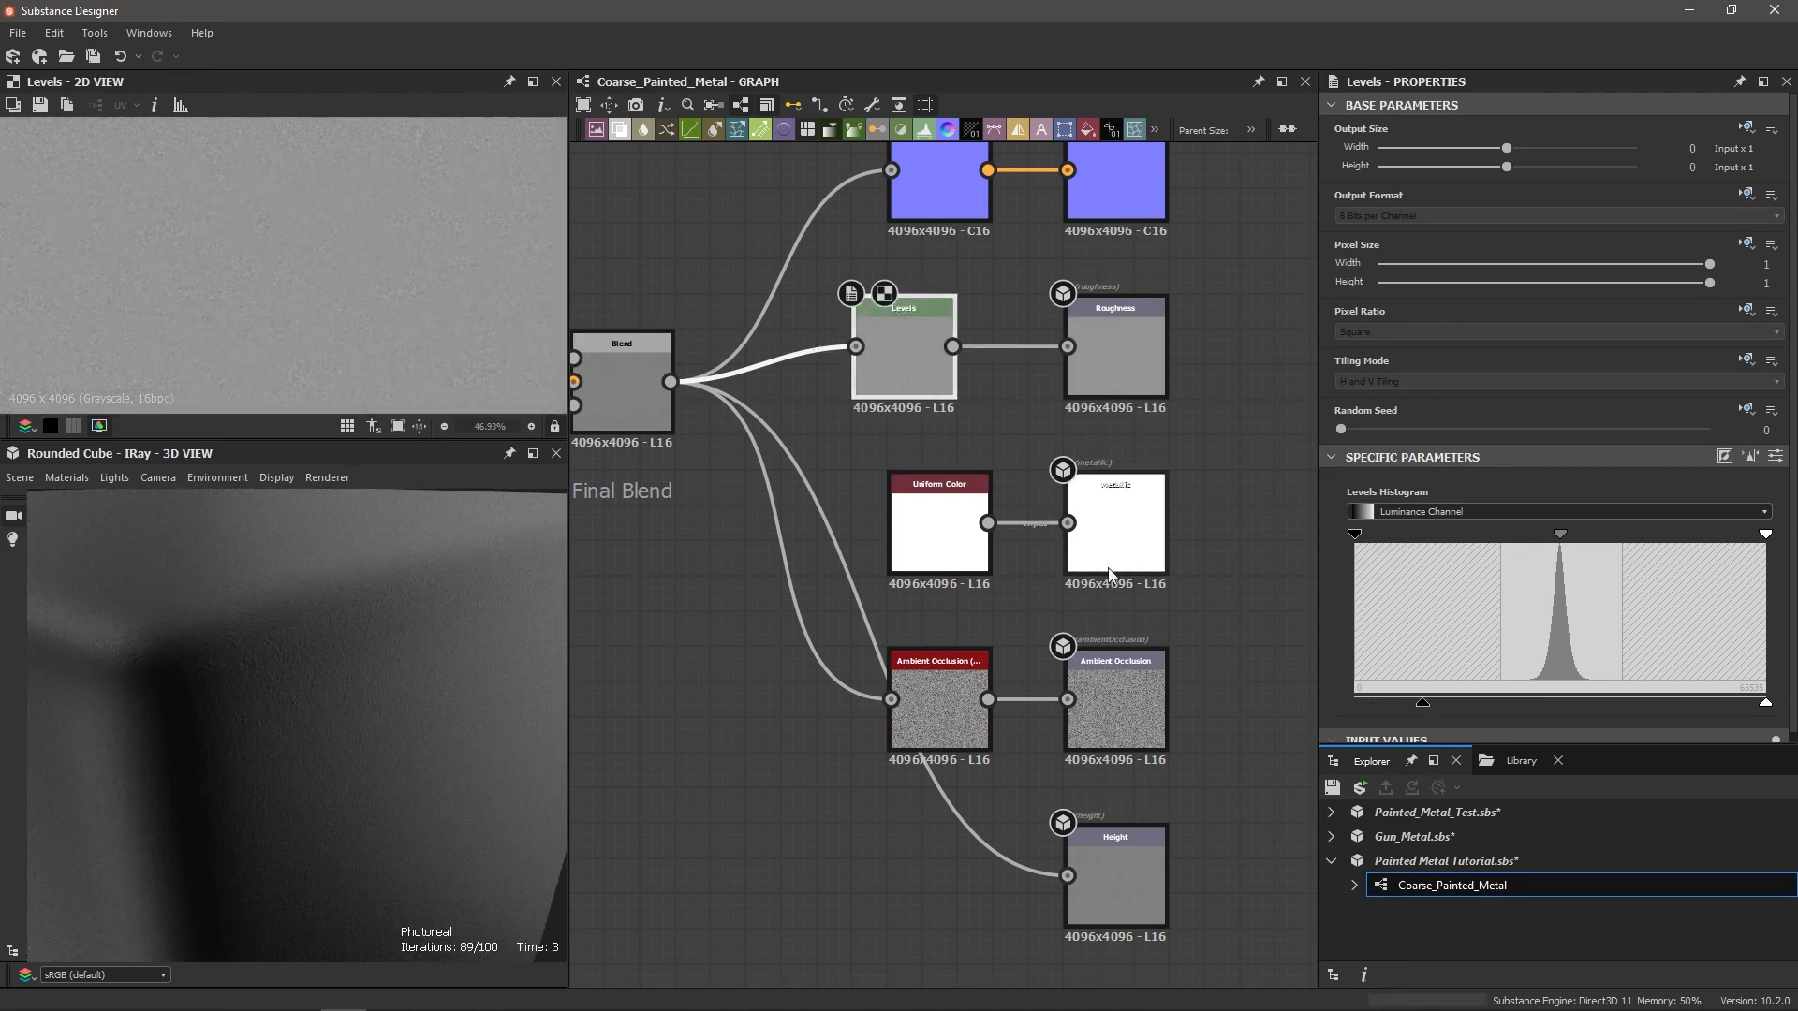
mouse_move(1424, 702)
left_mouse_down()
mouse_move(1497, 710)
mouse_move(1440, 703)
left_mouse_up()
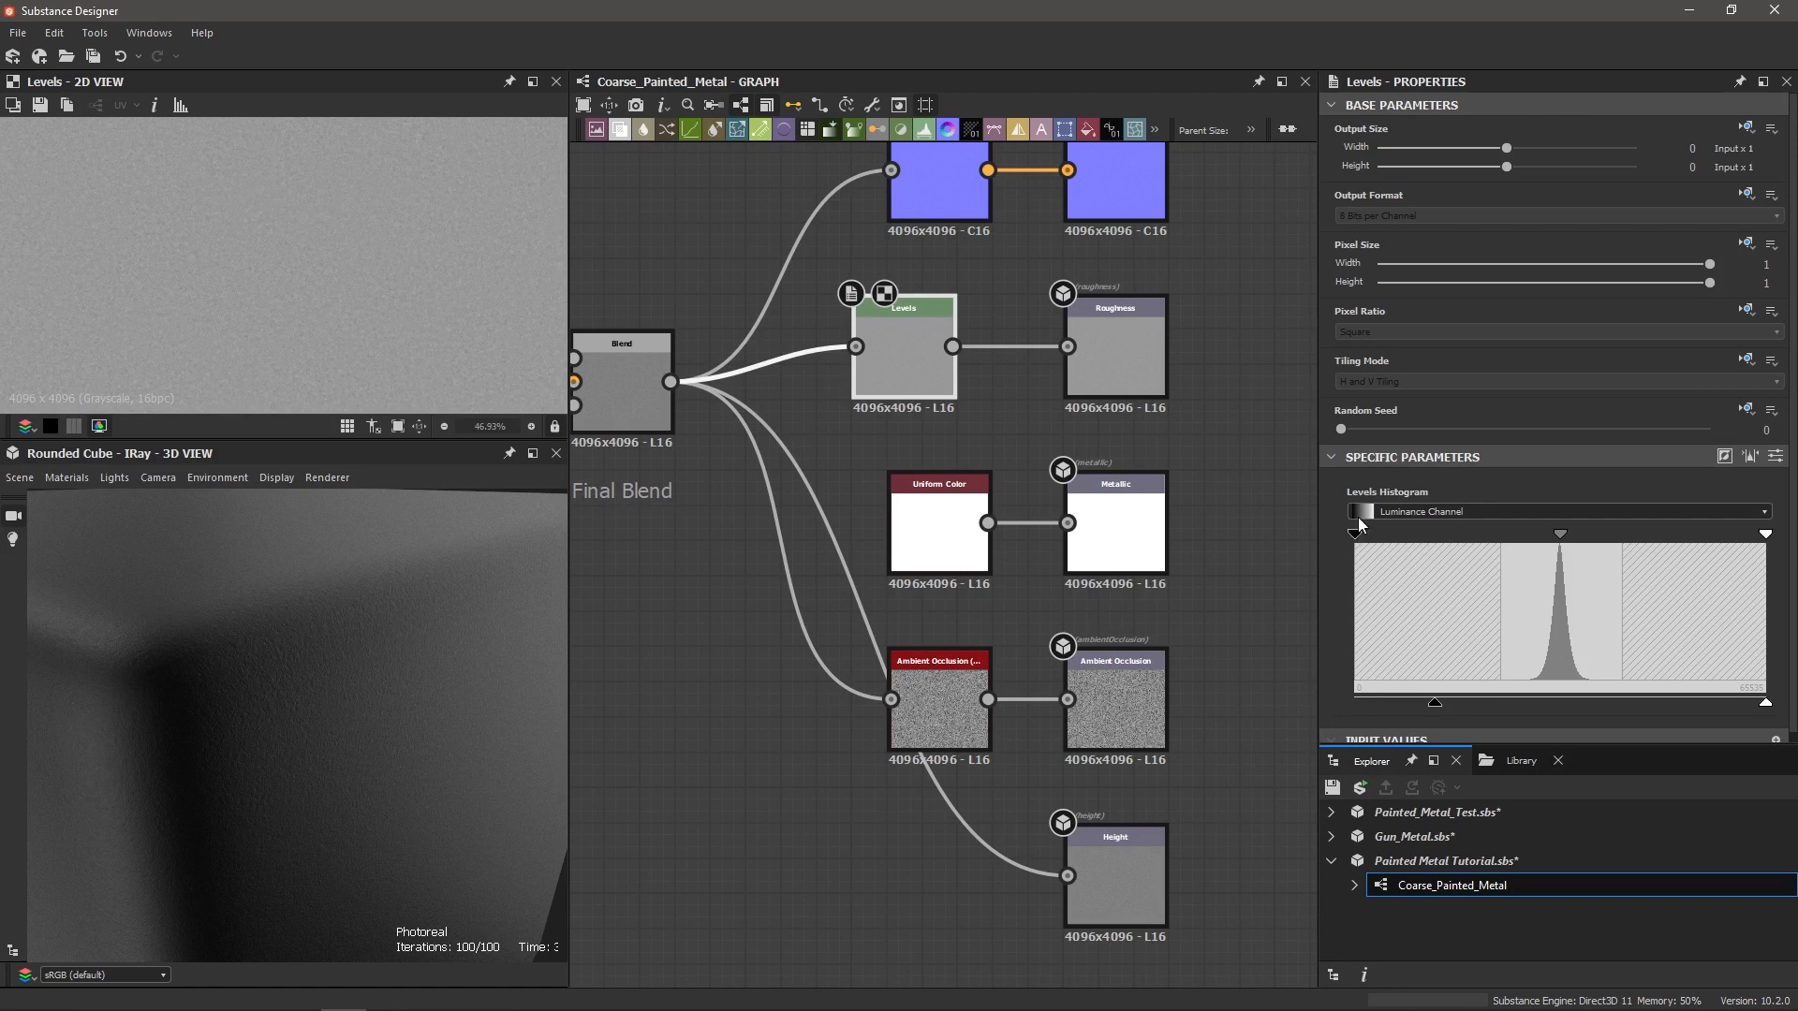
left_click_drag(1355, 537, 1435, 537)
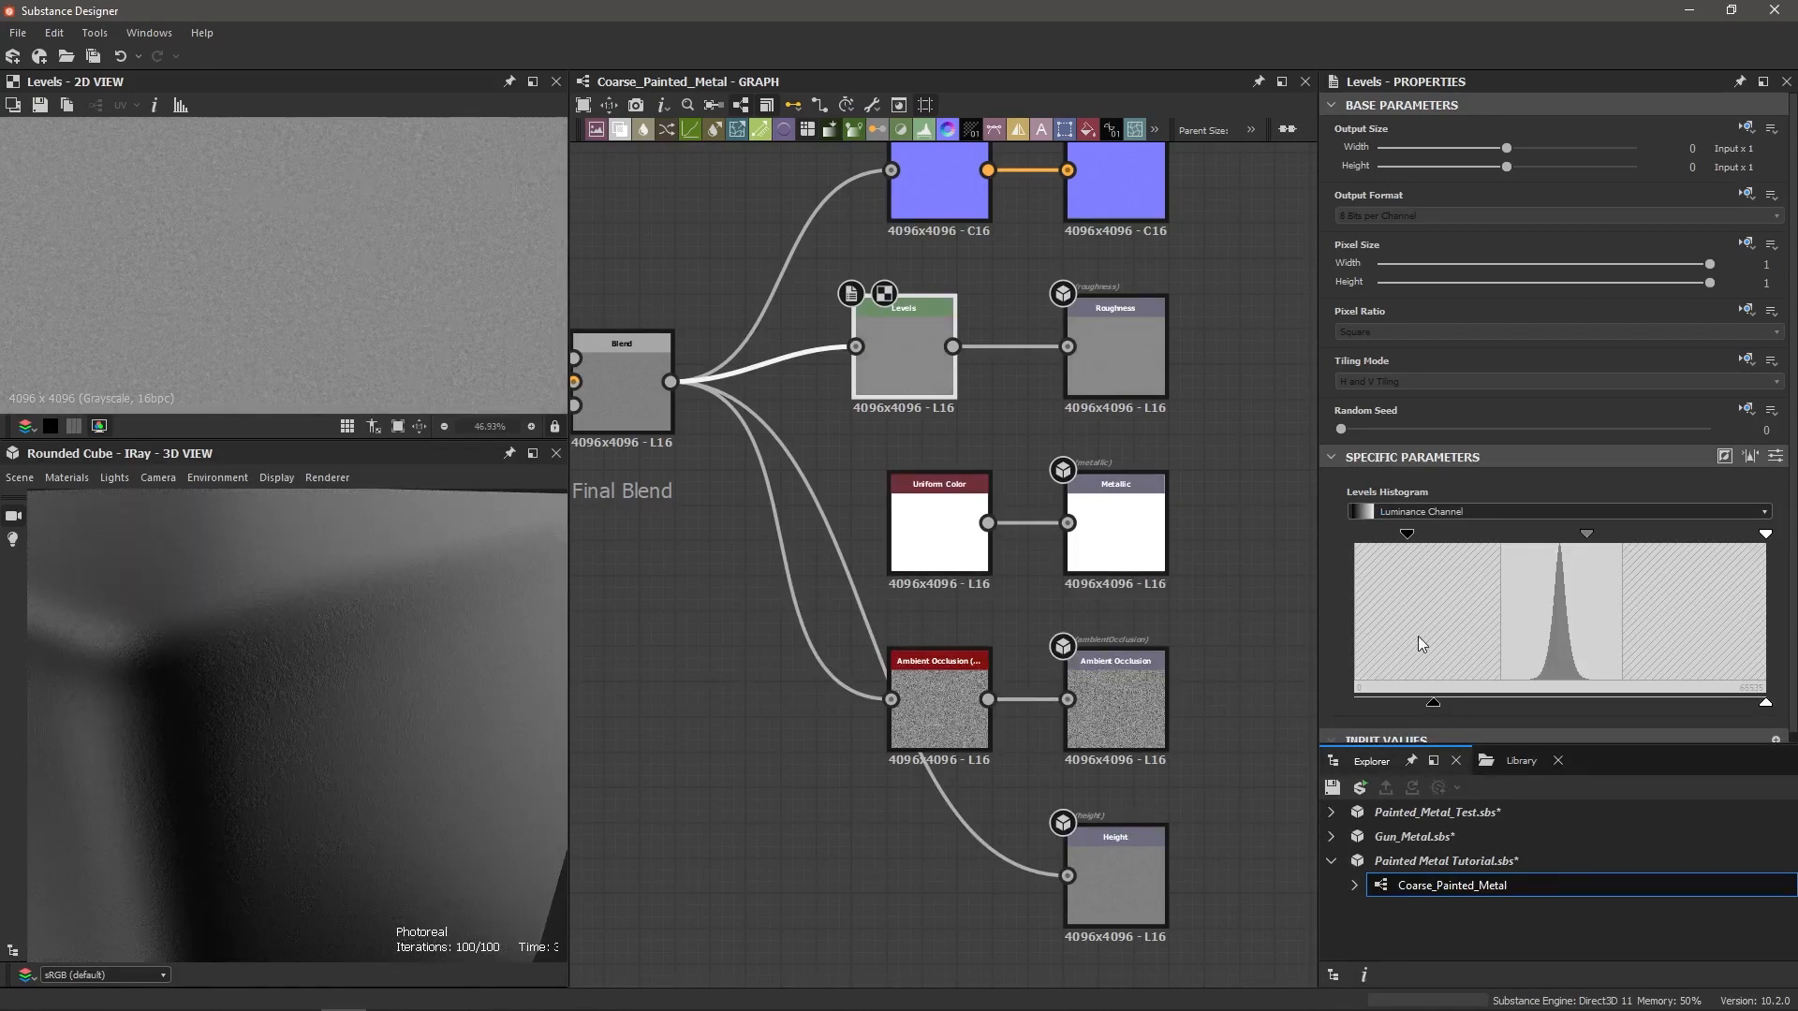
Step: Check the Level In Low and Level Out Low values numerically, return to the histogram, and examine the roughness on the rounded cube
left_click(1775, 458)
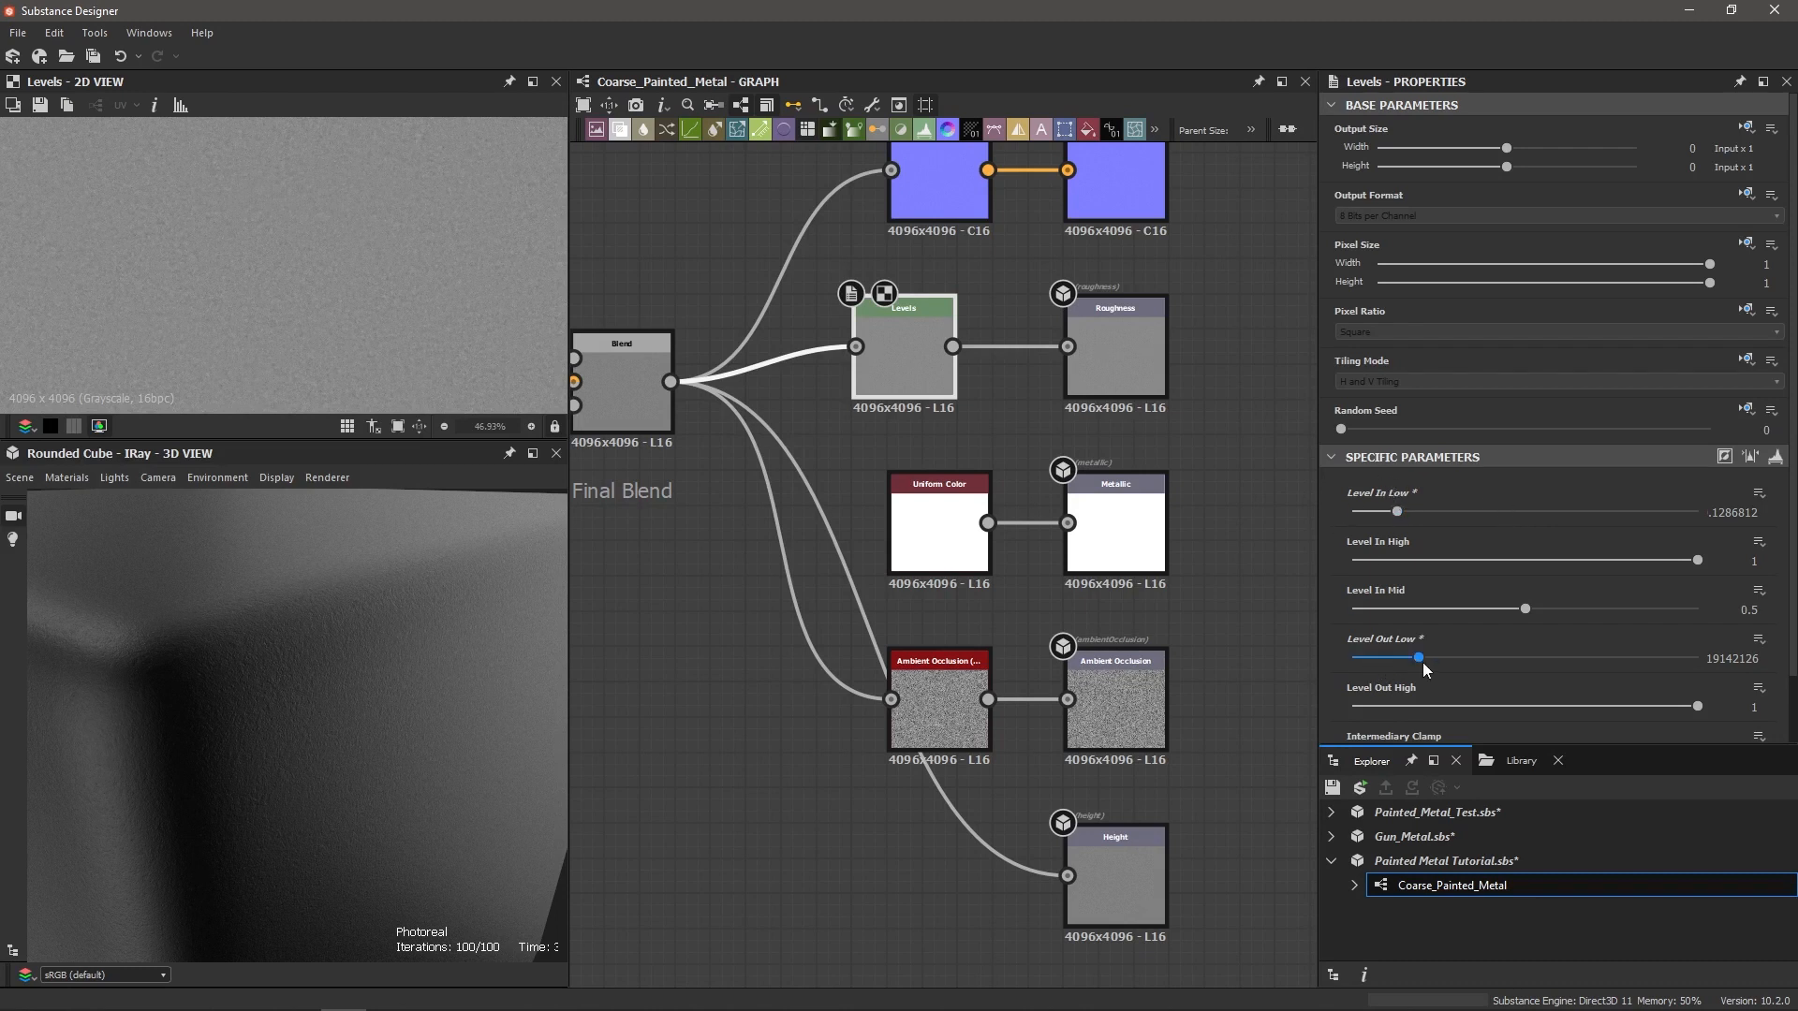
left_click(1733, 512)
double_click(1733, 512)
left_click(1733, 658)
double_click(1735, 658)
left_click(1775, 456)
left_click_drag(309, 671, 390, 718)
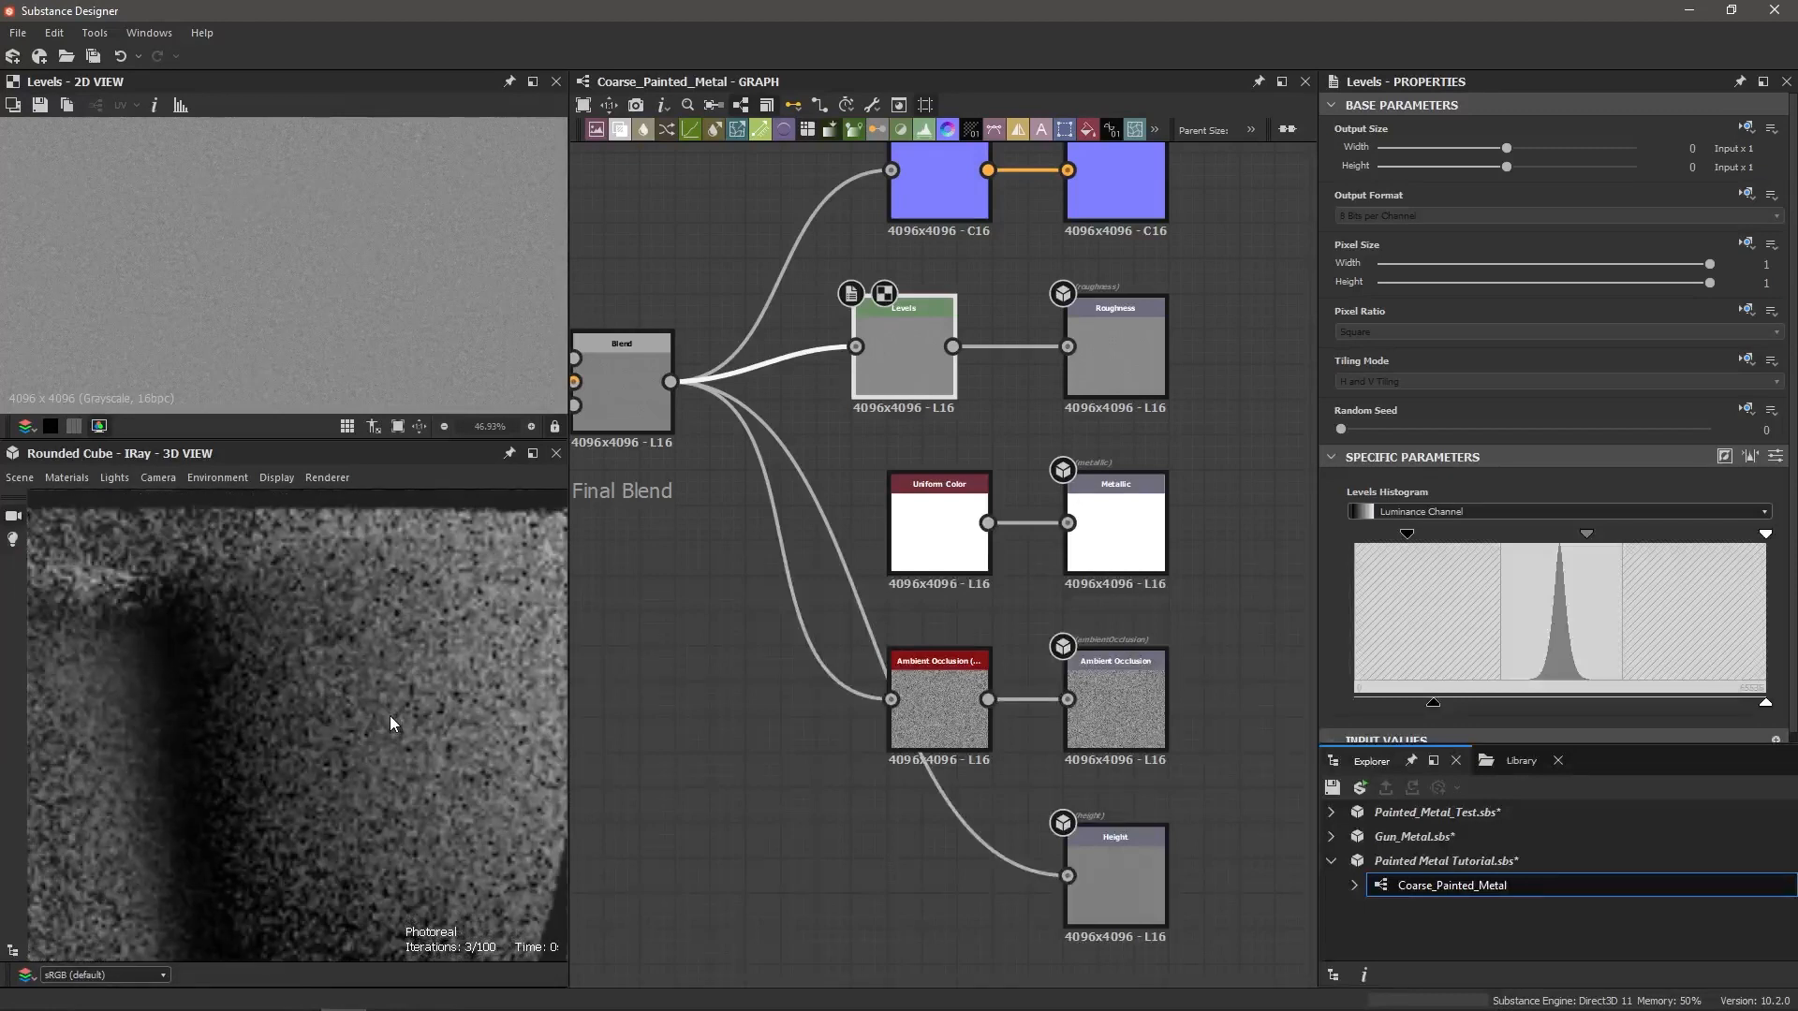
Step: Open the 3D view's environment settings and raise the environment exposure to 1.1
left_click(238, 480)
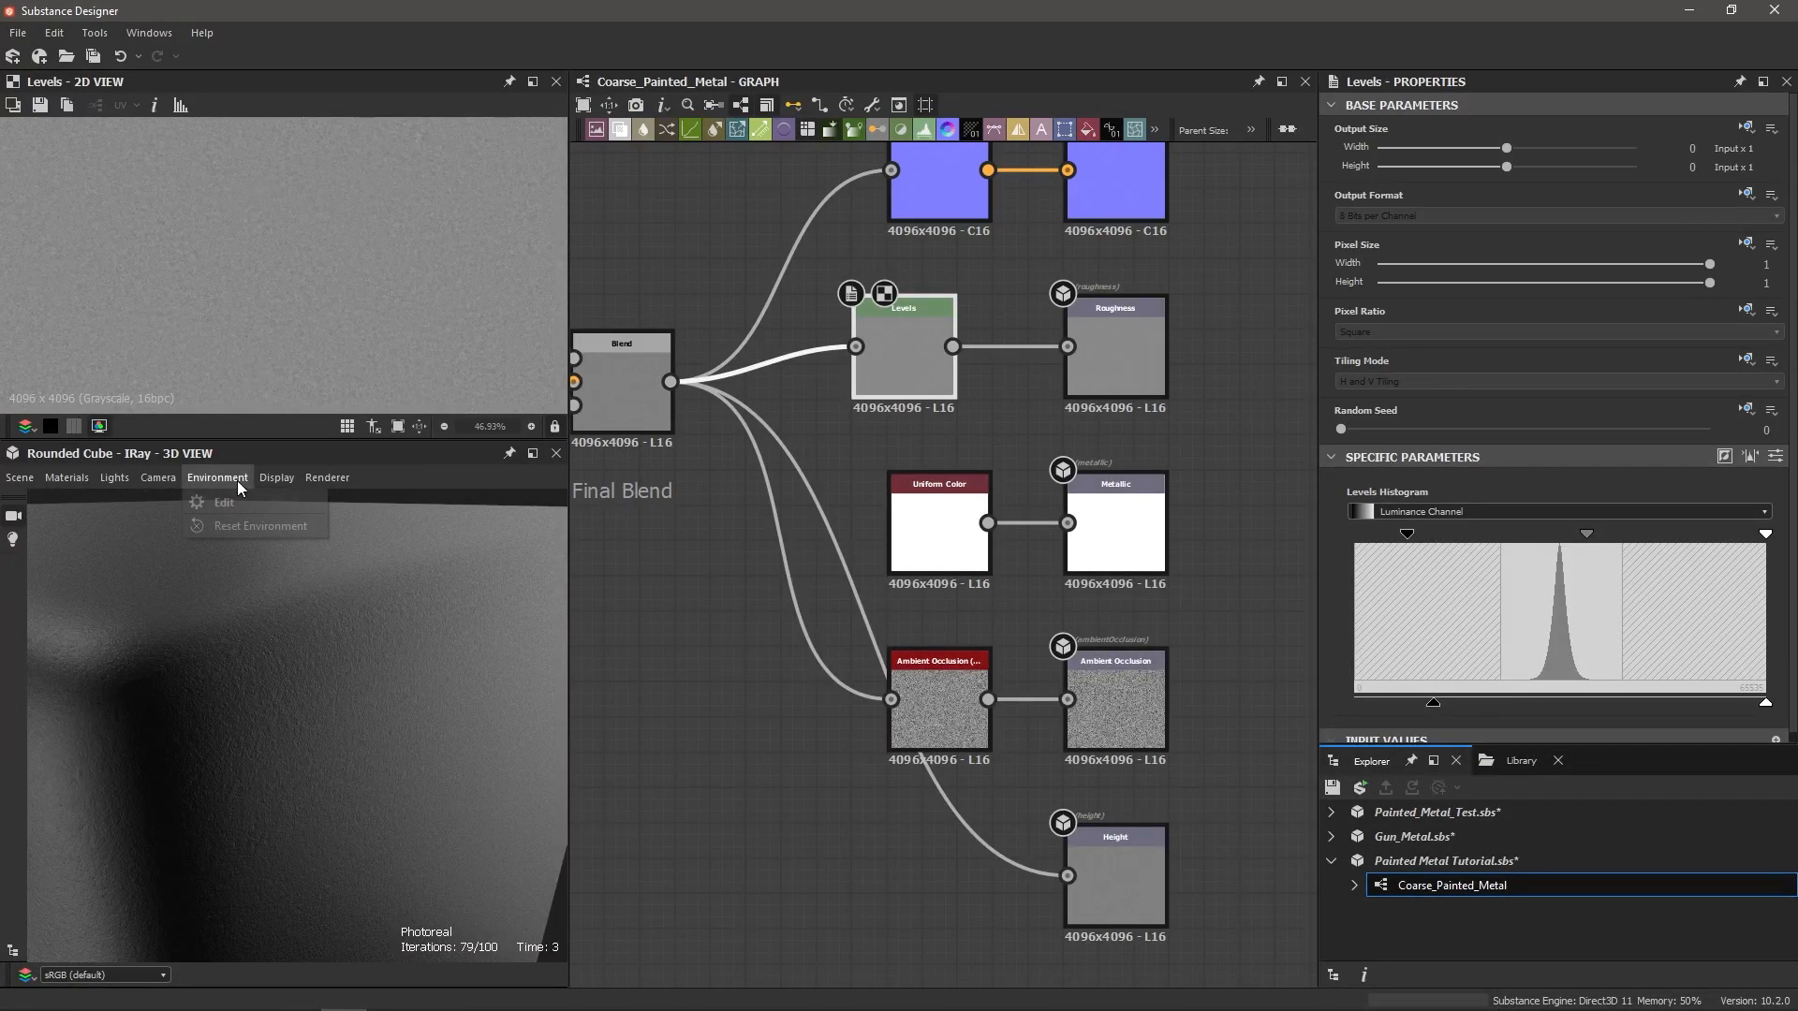
left_click(232, 503)
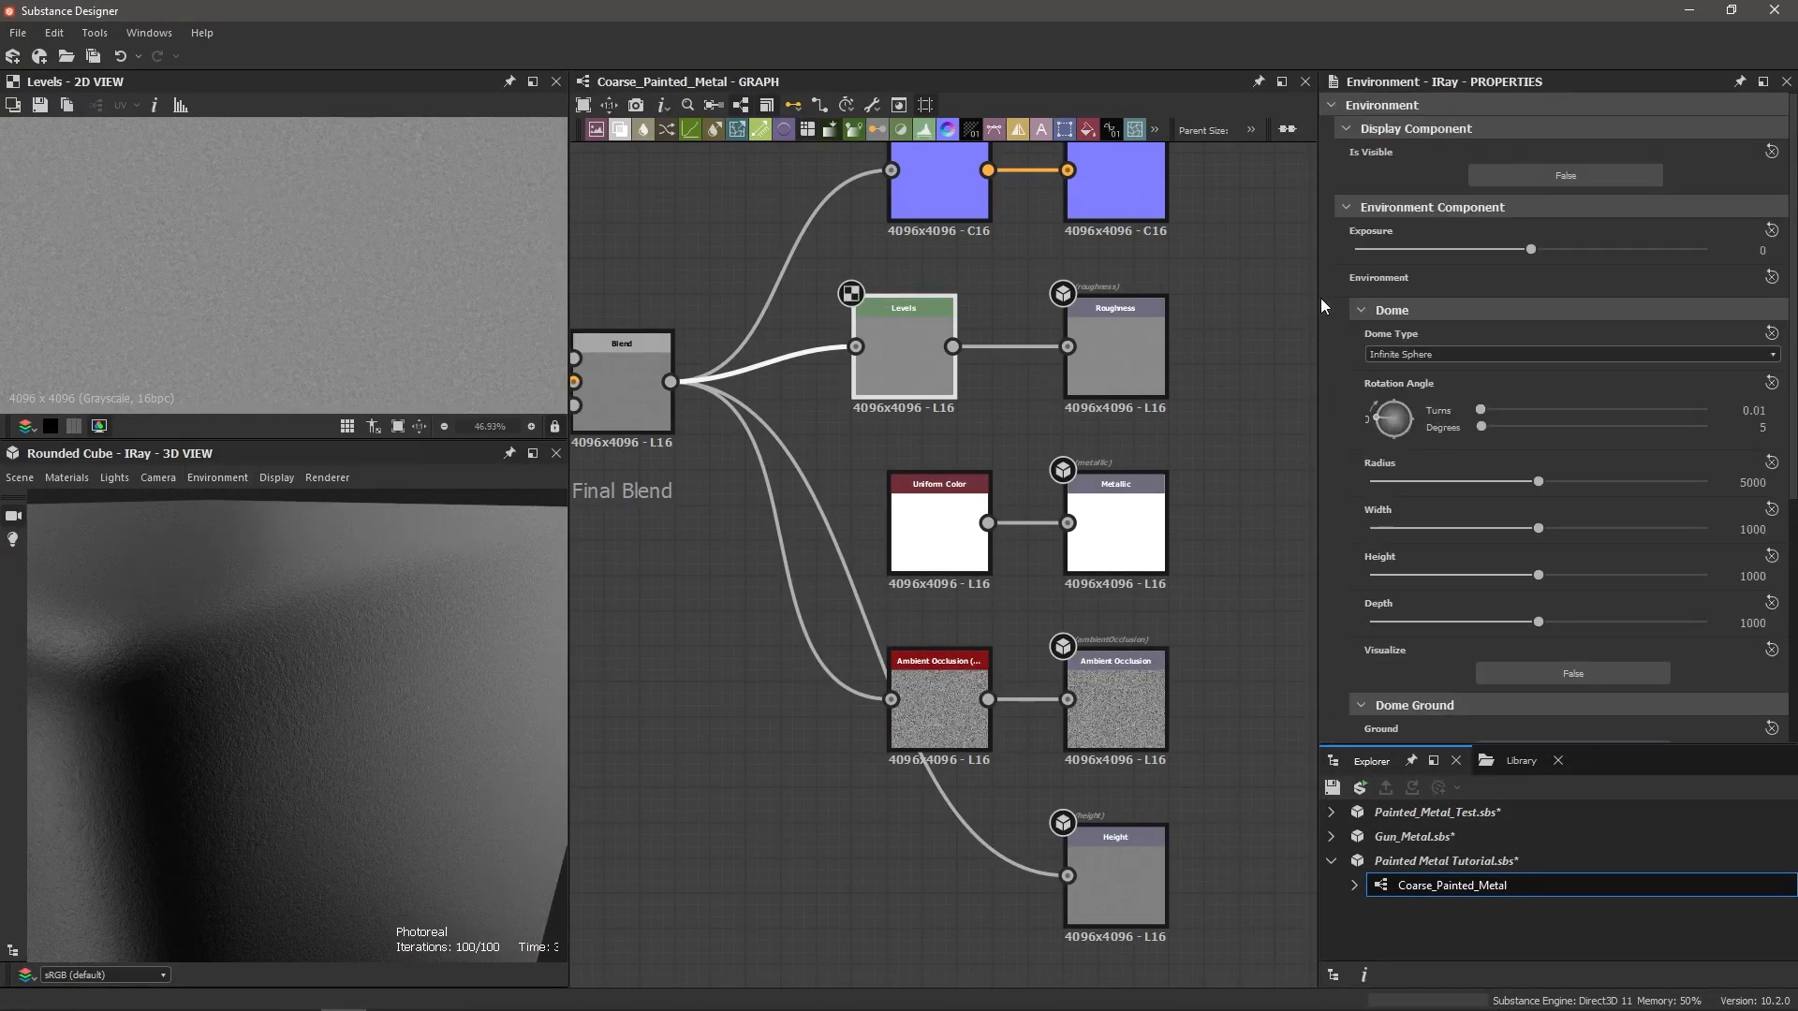
left_click_drag(1528, 249, 1549, 255)
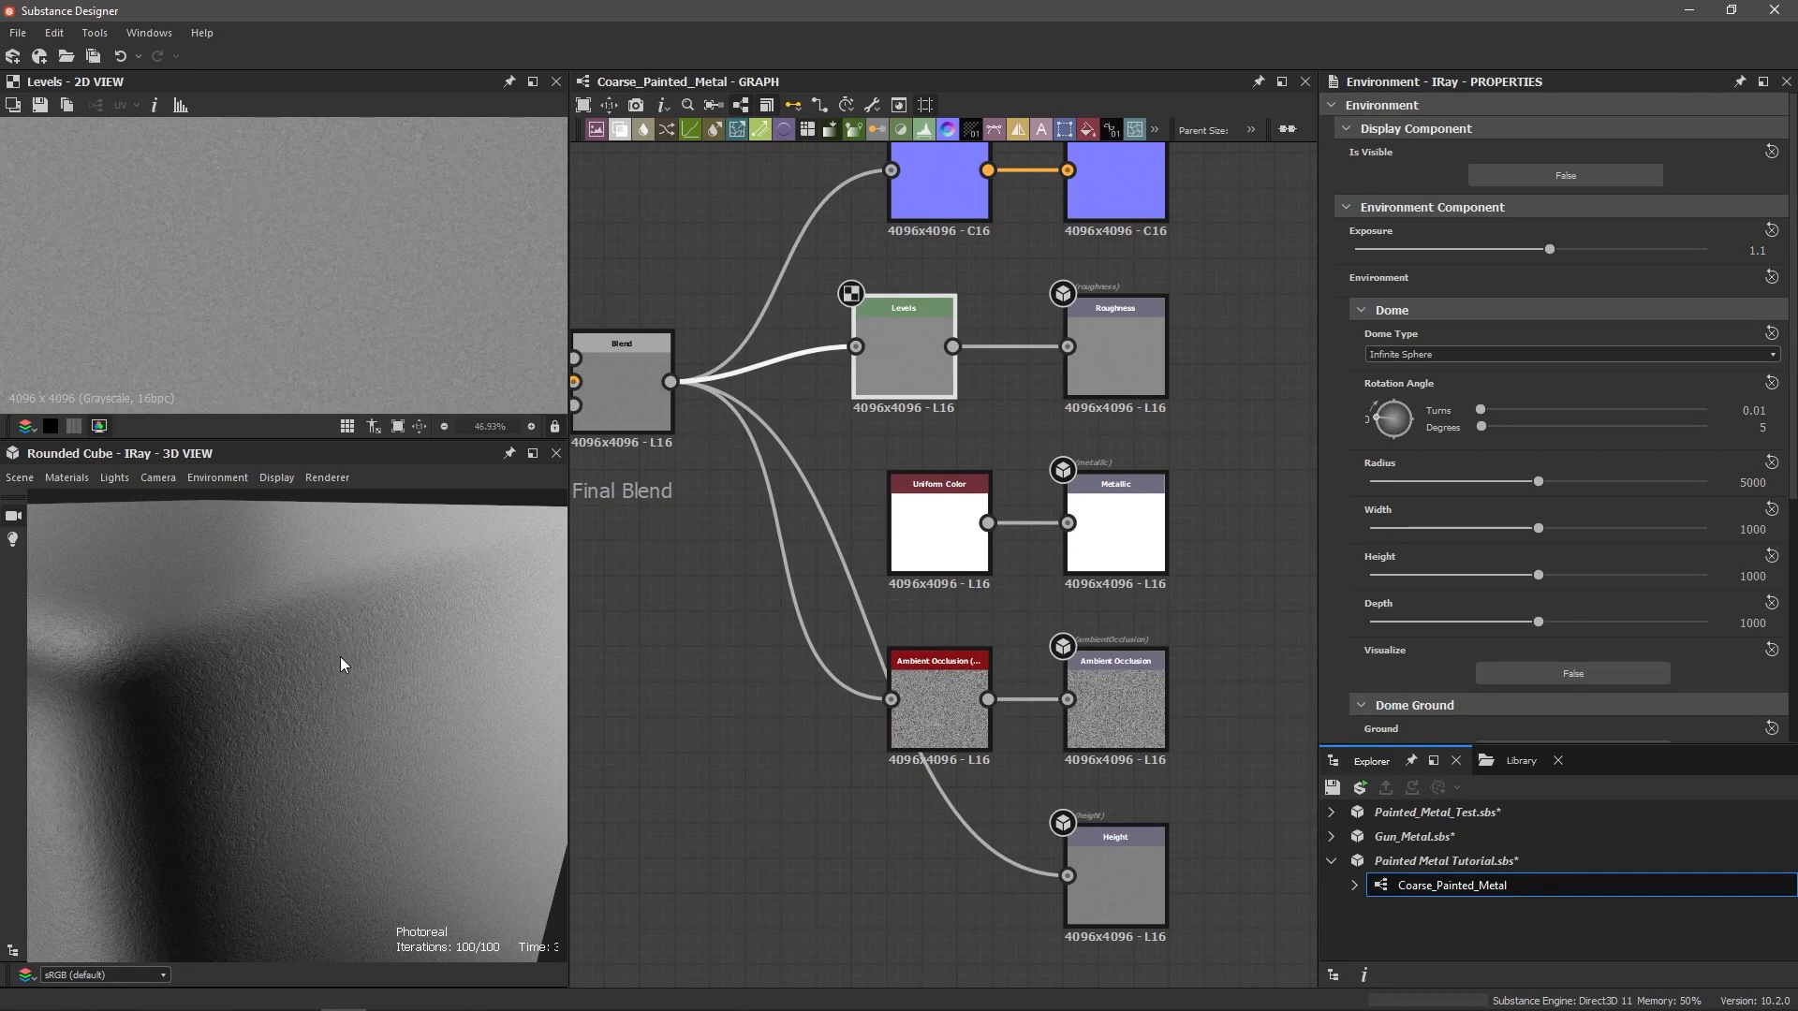
Step: Line up the Levels node with the column of nodes feeding the outputs and move Final Blend closer to the Histogram Range node
scroll(699, 678, "down", 6)
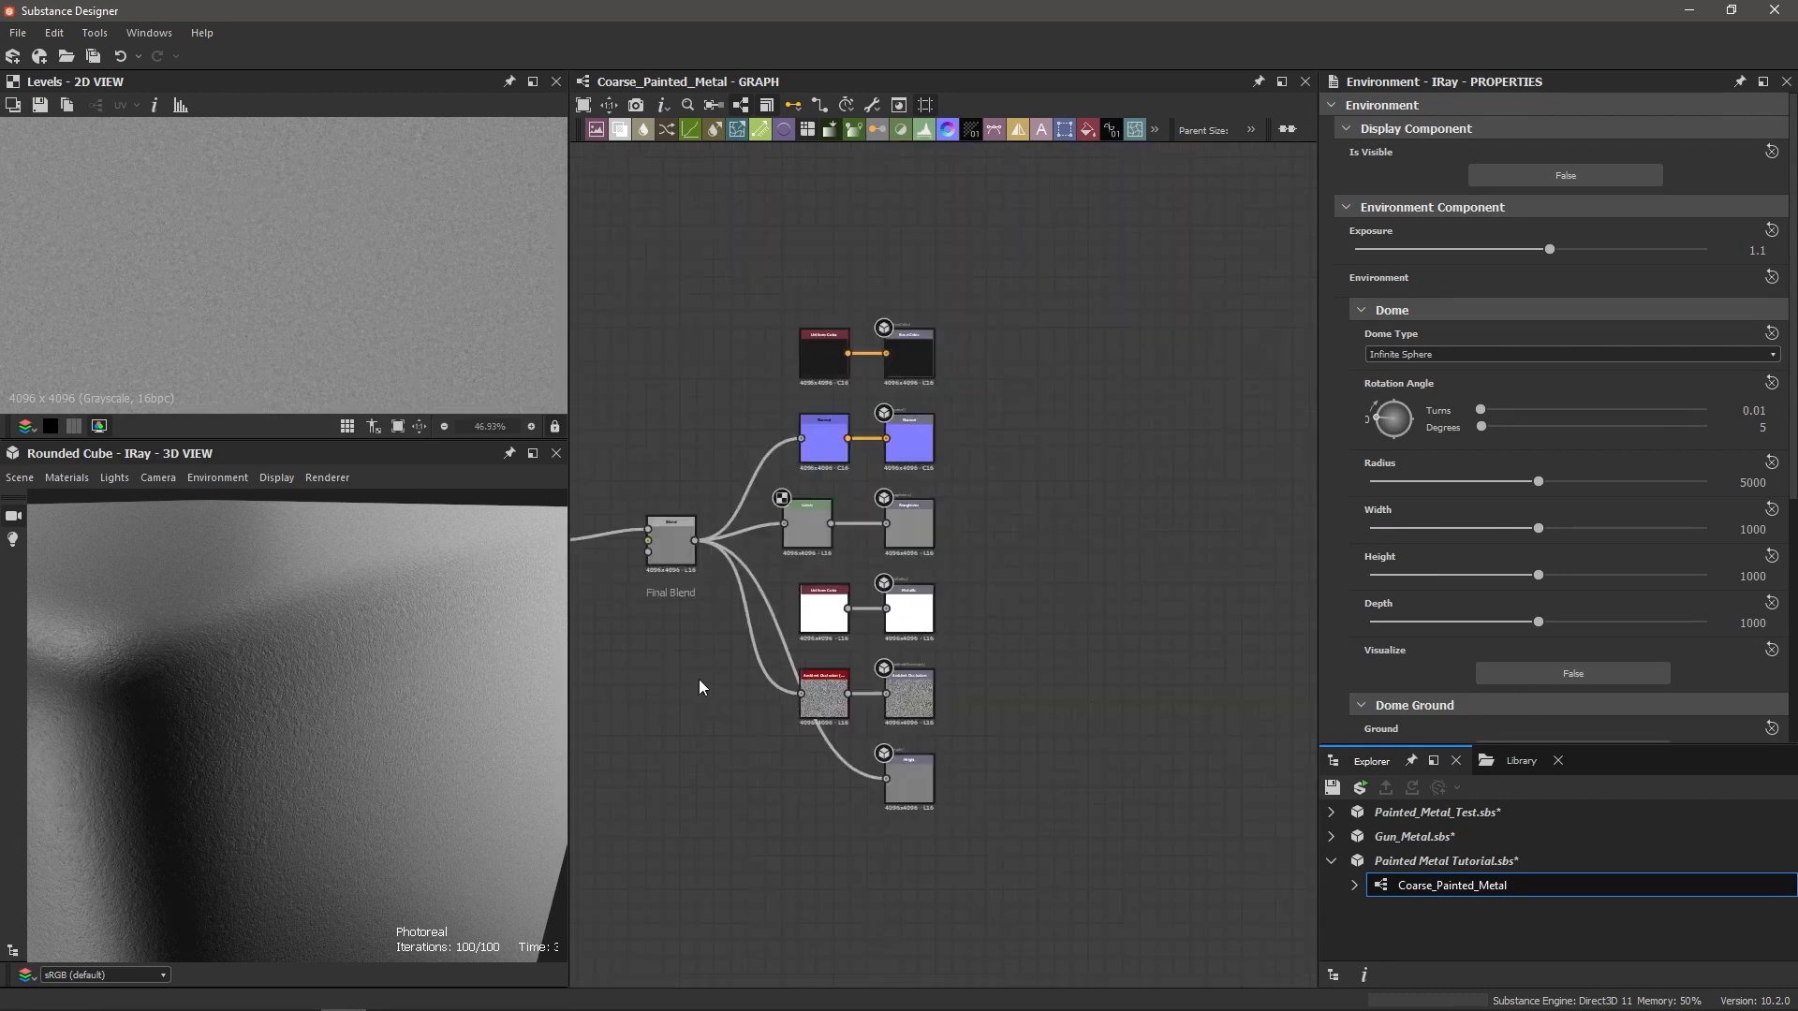
middle_click_drag(858, 691, 942, 683)
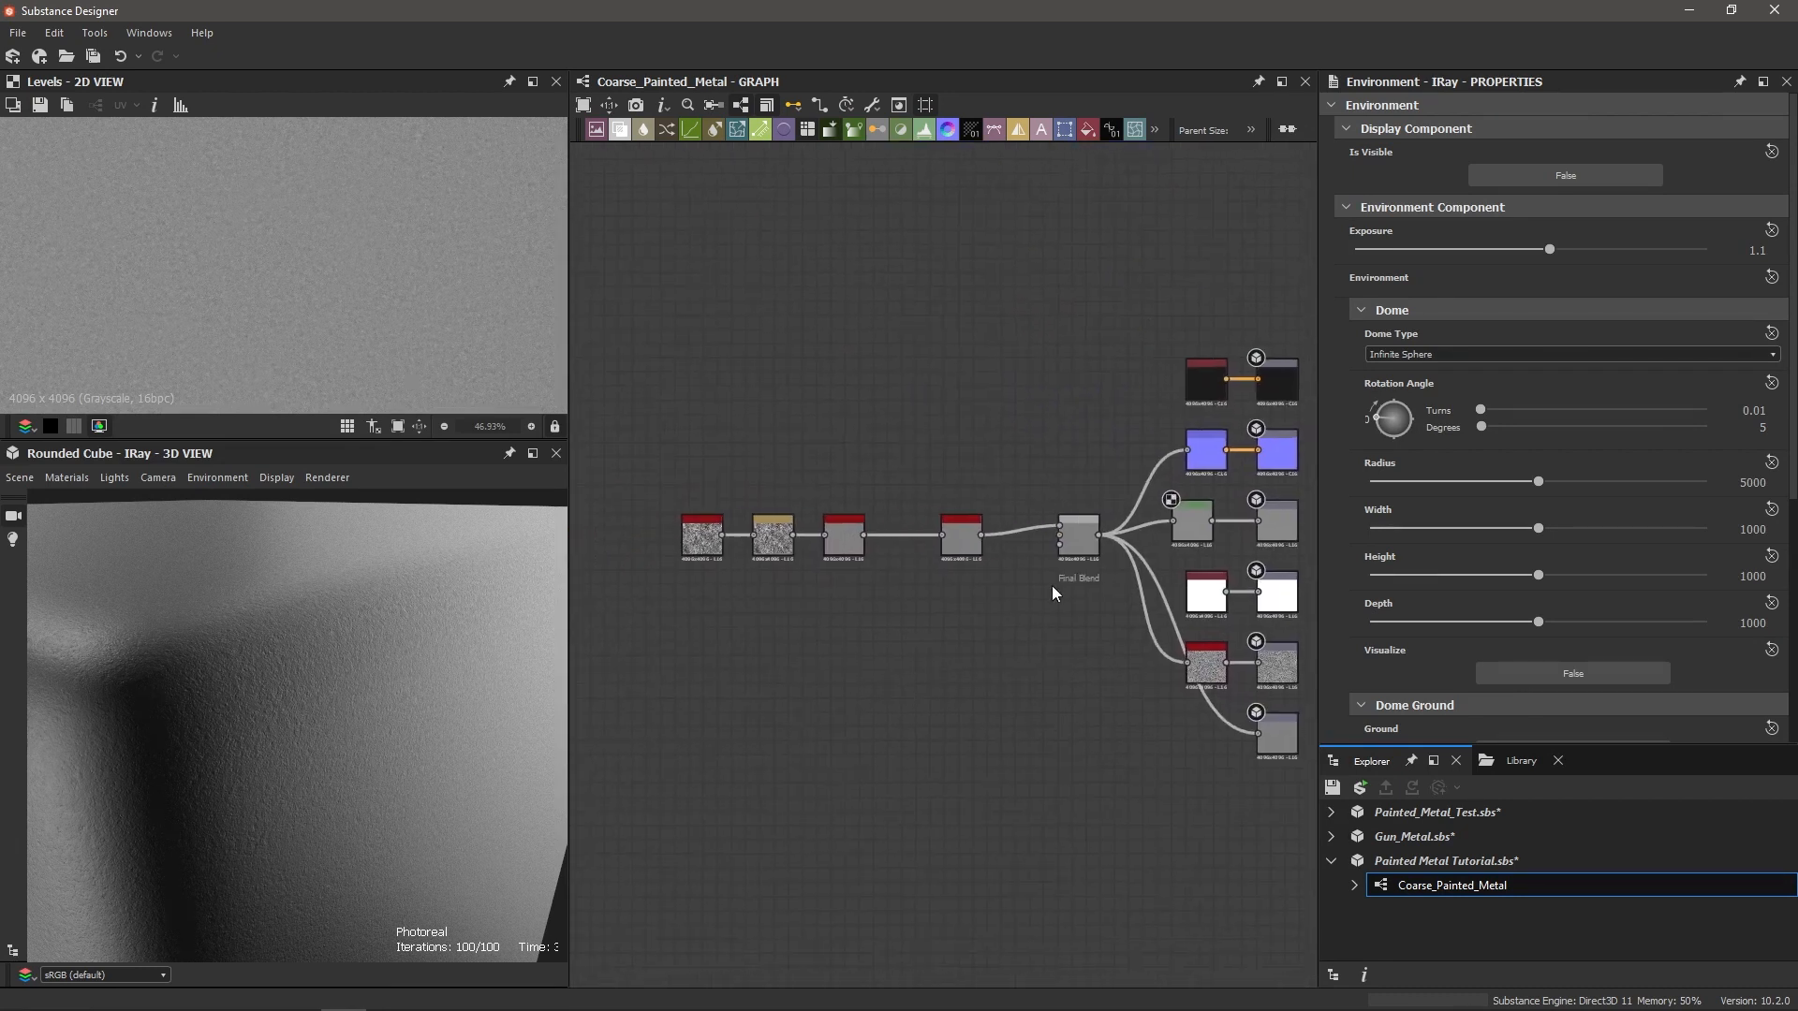
middle_click_drag(1053, 686, 990, 703)
left_click_drag(1118, 537, 1132, 539)
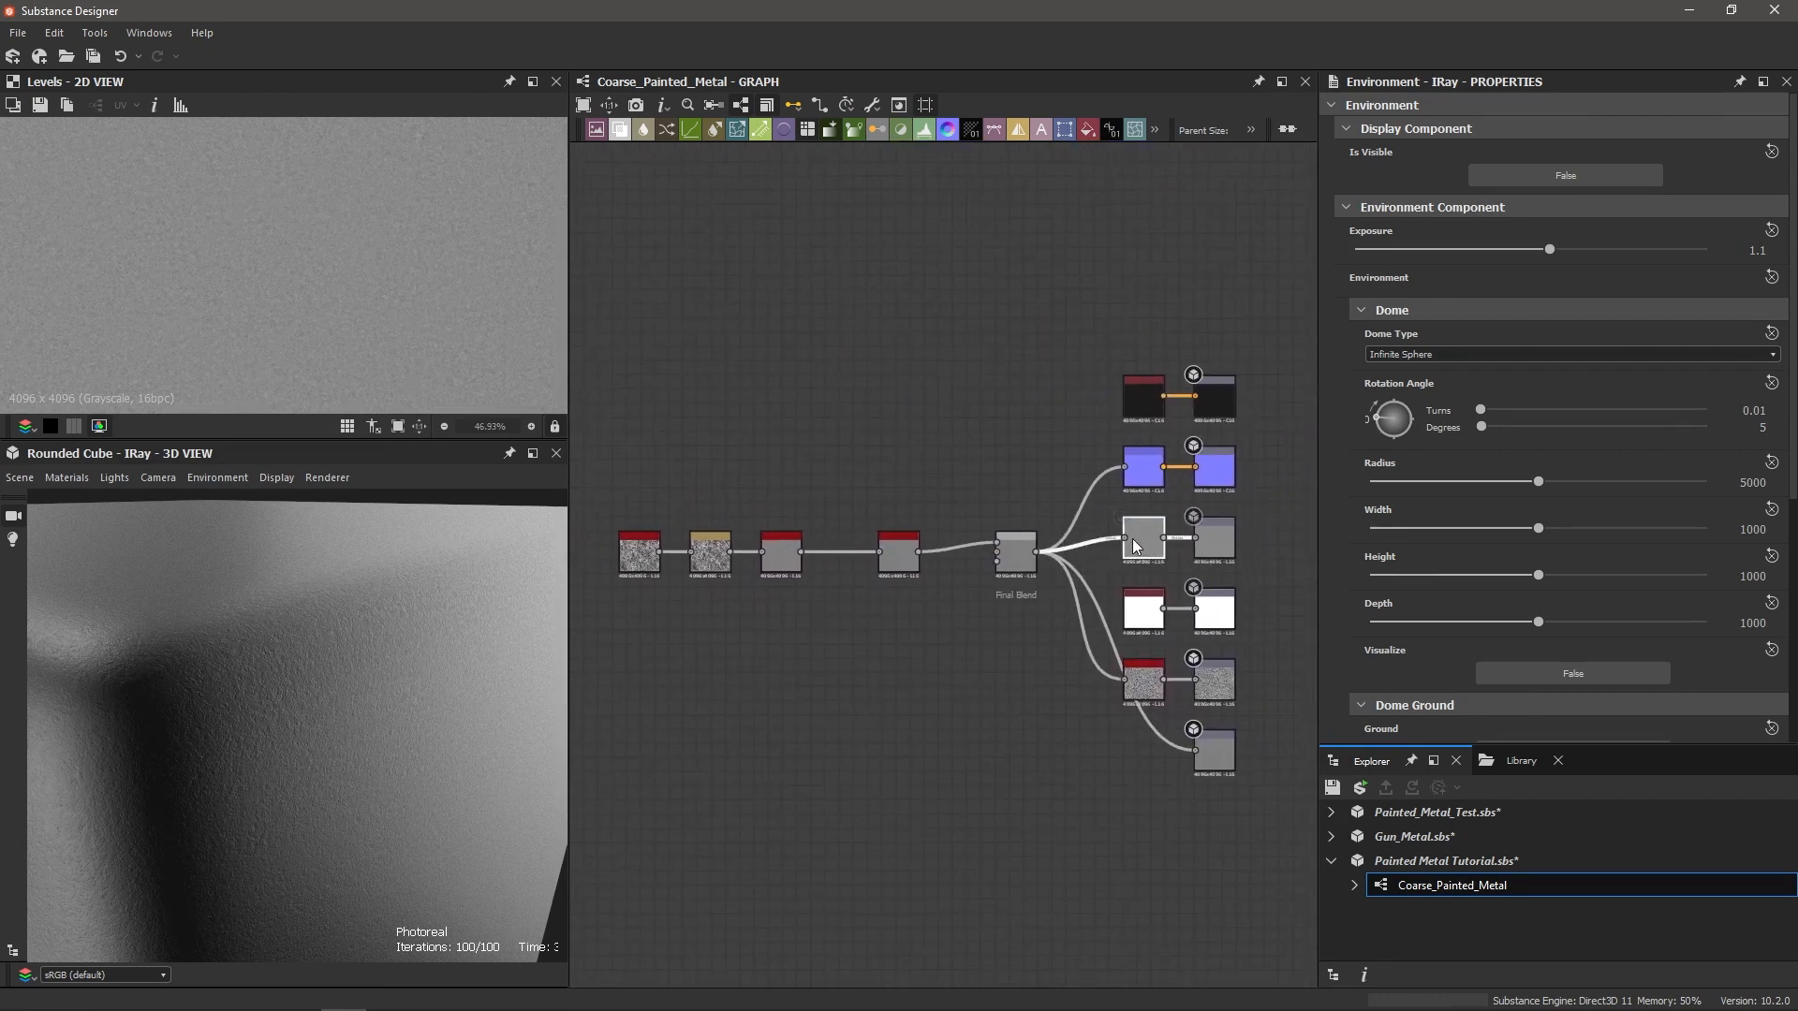
left_click_drag(1005, 557, 978, 556)
Step: Enclose the four noise nodes from BnW Spots through Histogram Range in a frame titled Base
left_click_drag(661, 505, 916, 610)
left_click_drag(615, 487, 864, 604)
left_click_drag(903, 608, 898, 608)
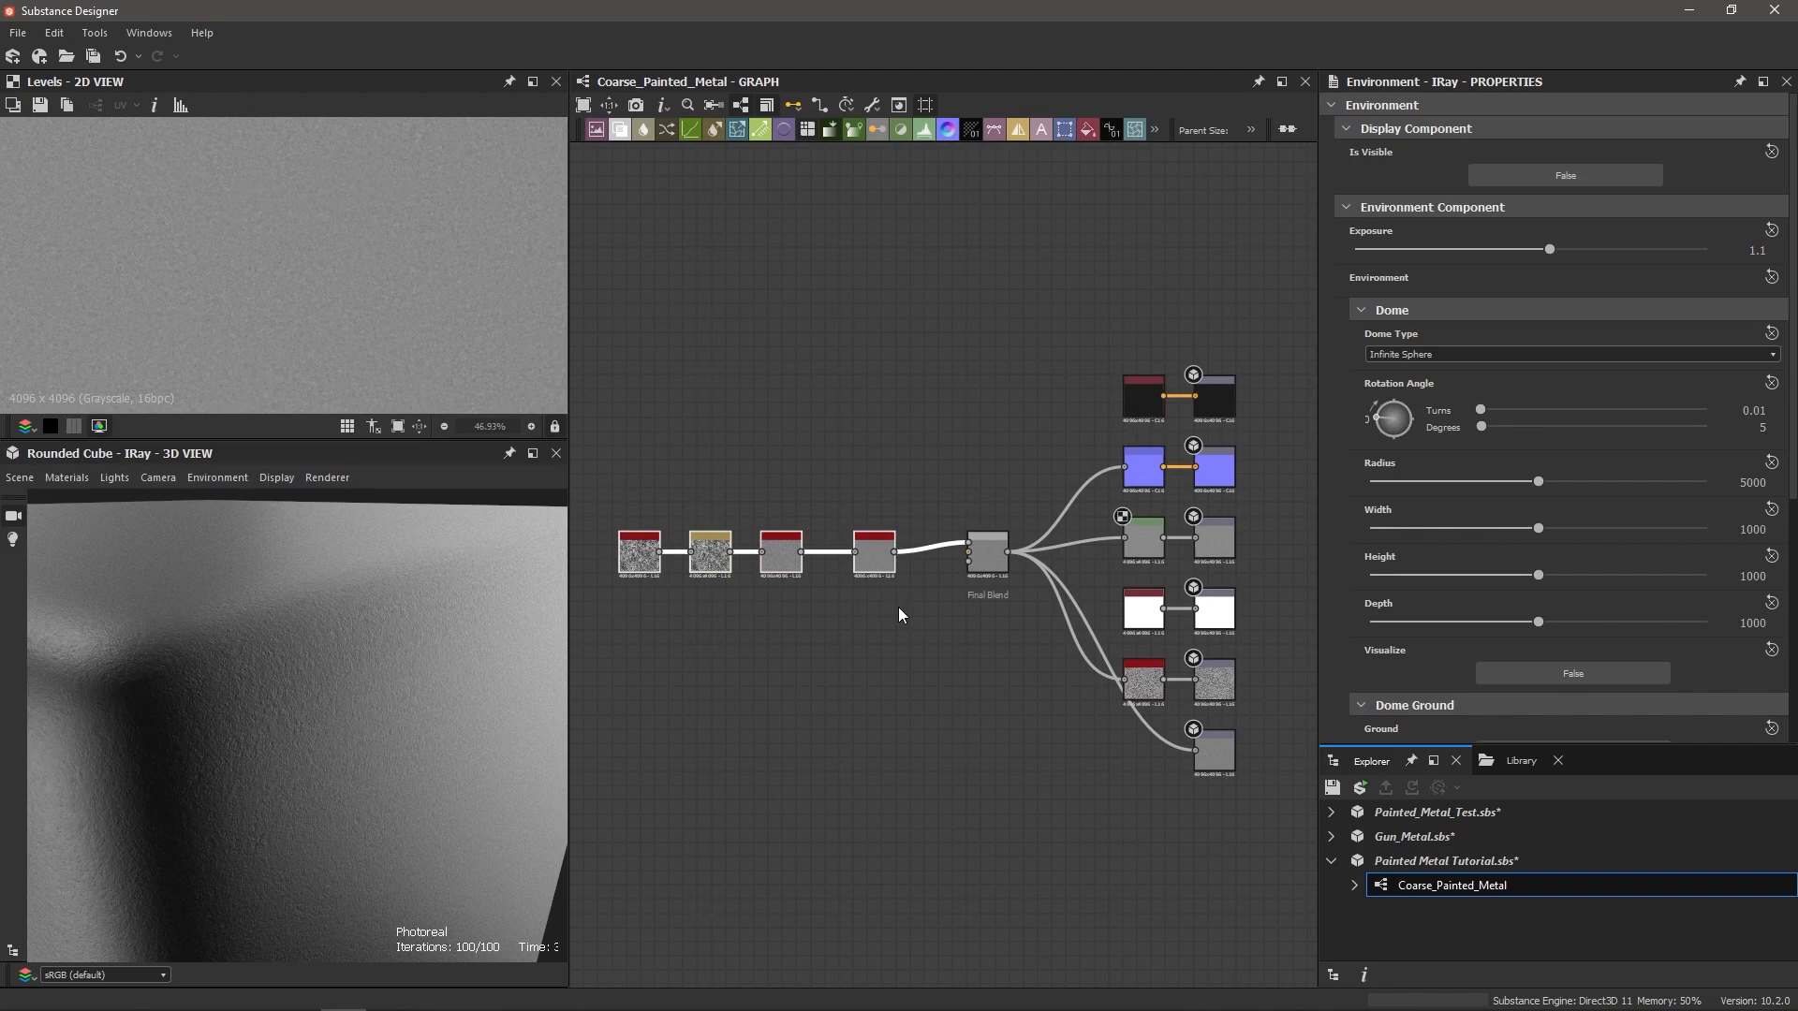
key("space")
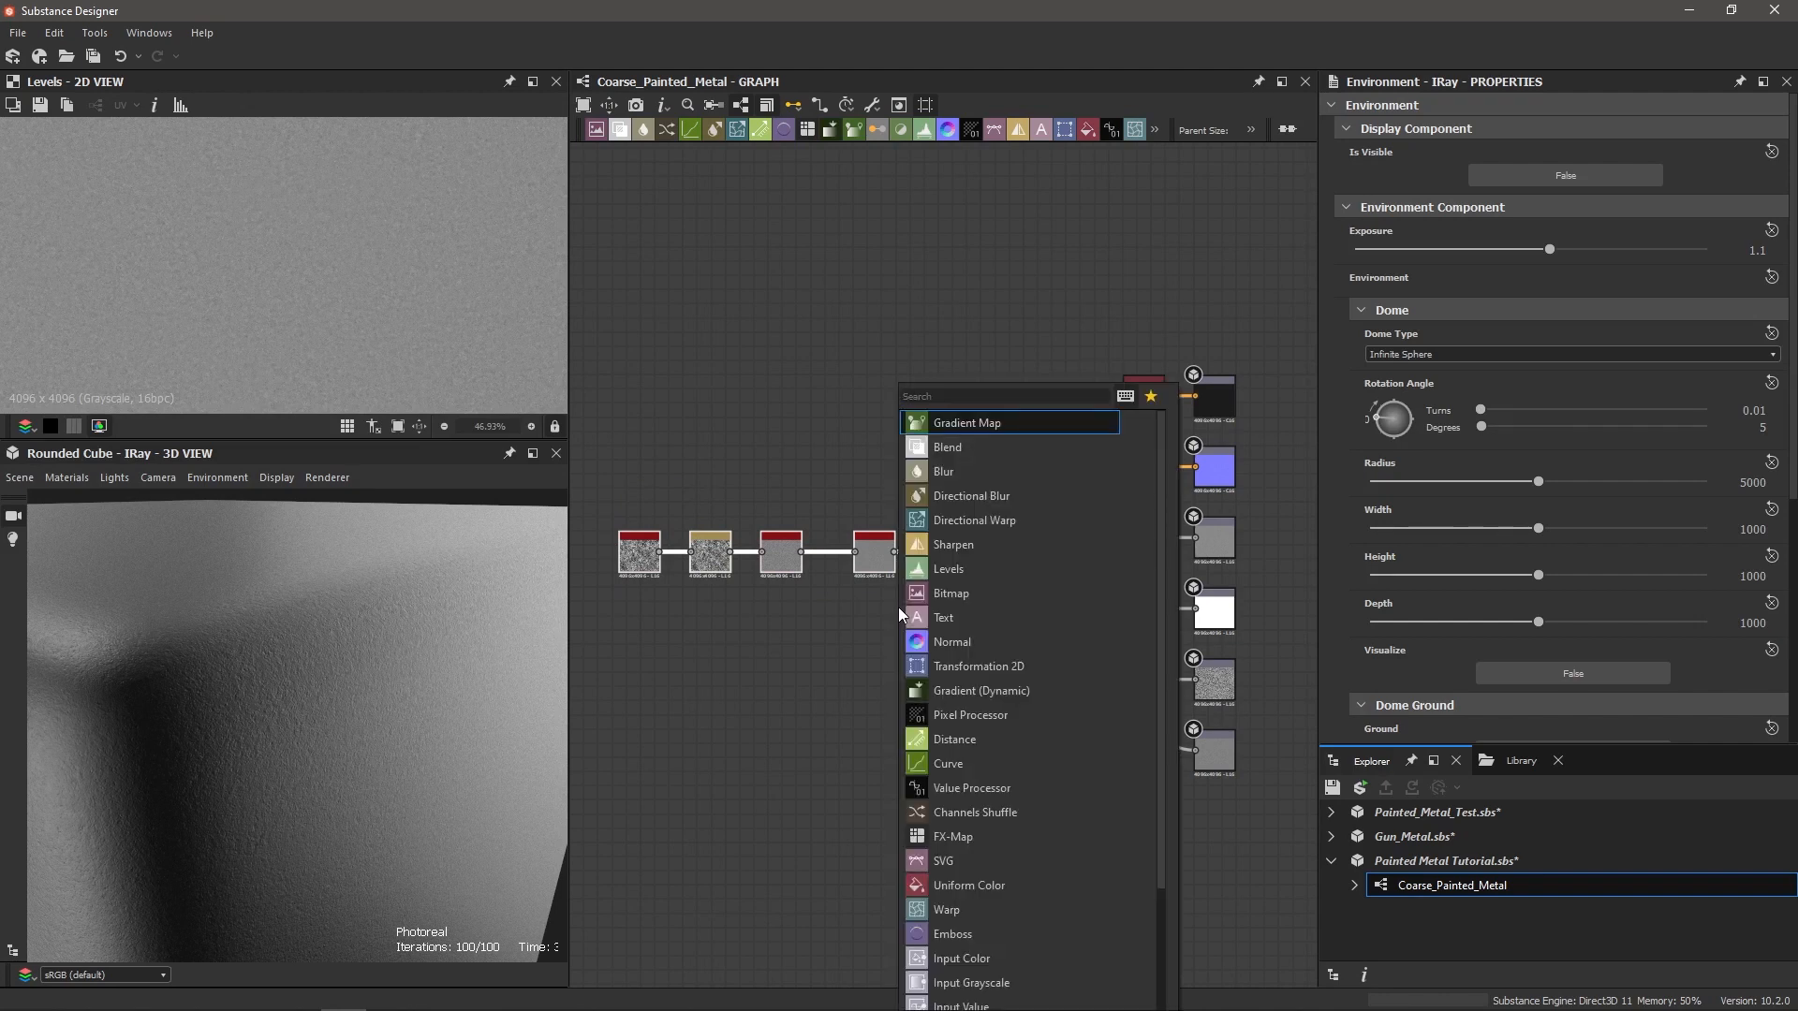
type("fra")
key("Return")
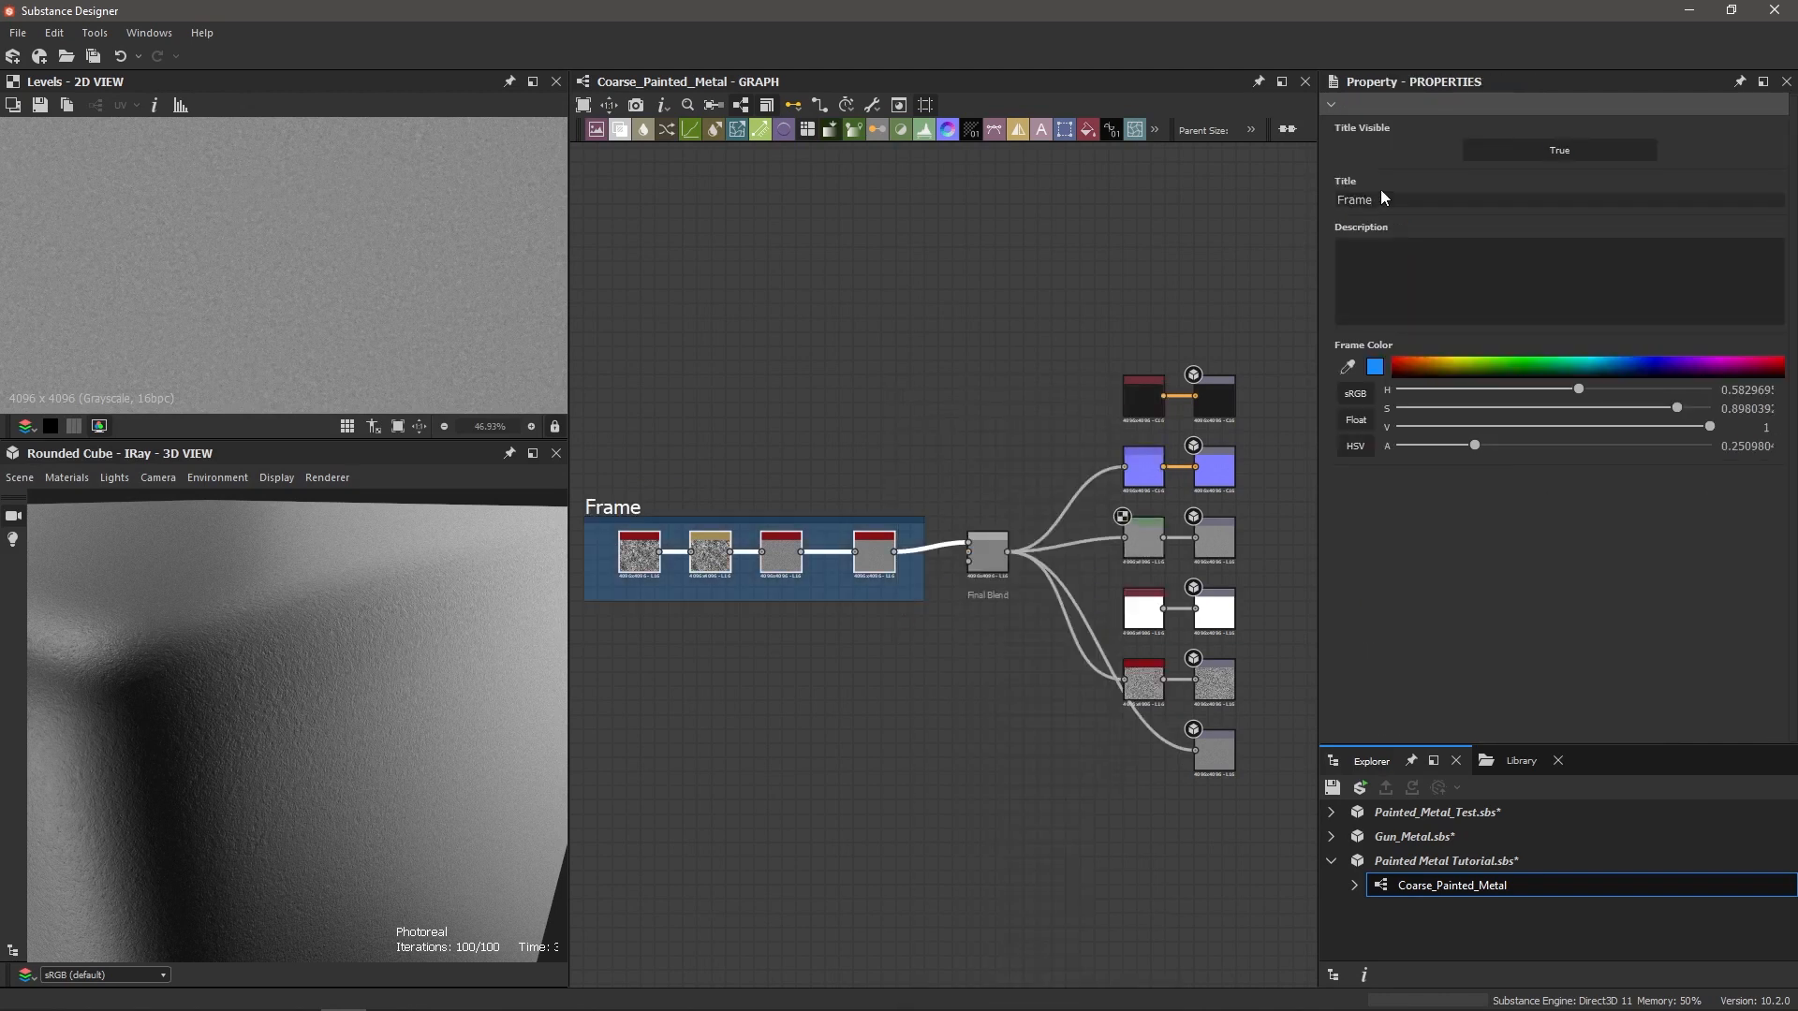
type("Base")
key("Return")
scroll(783, 532, "up", 4)
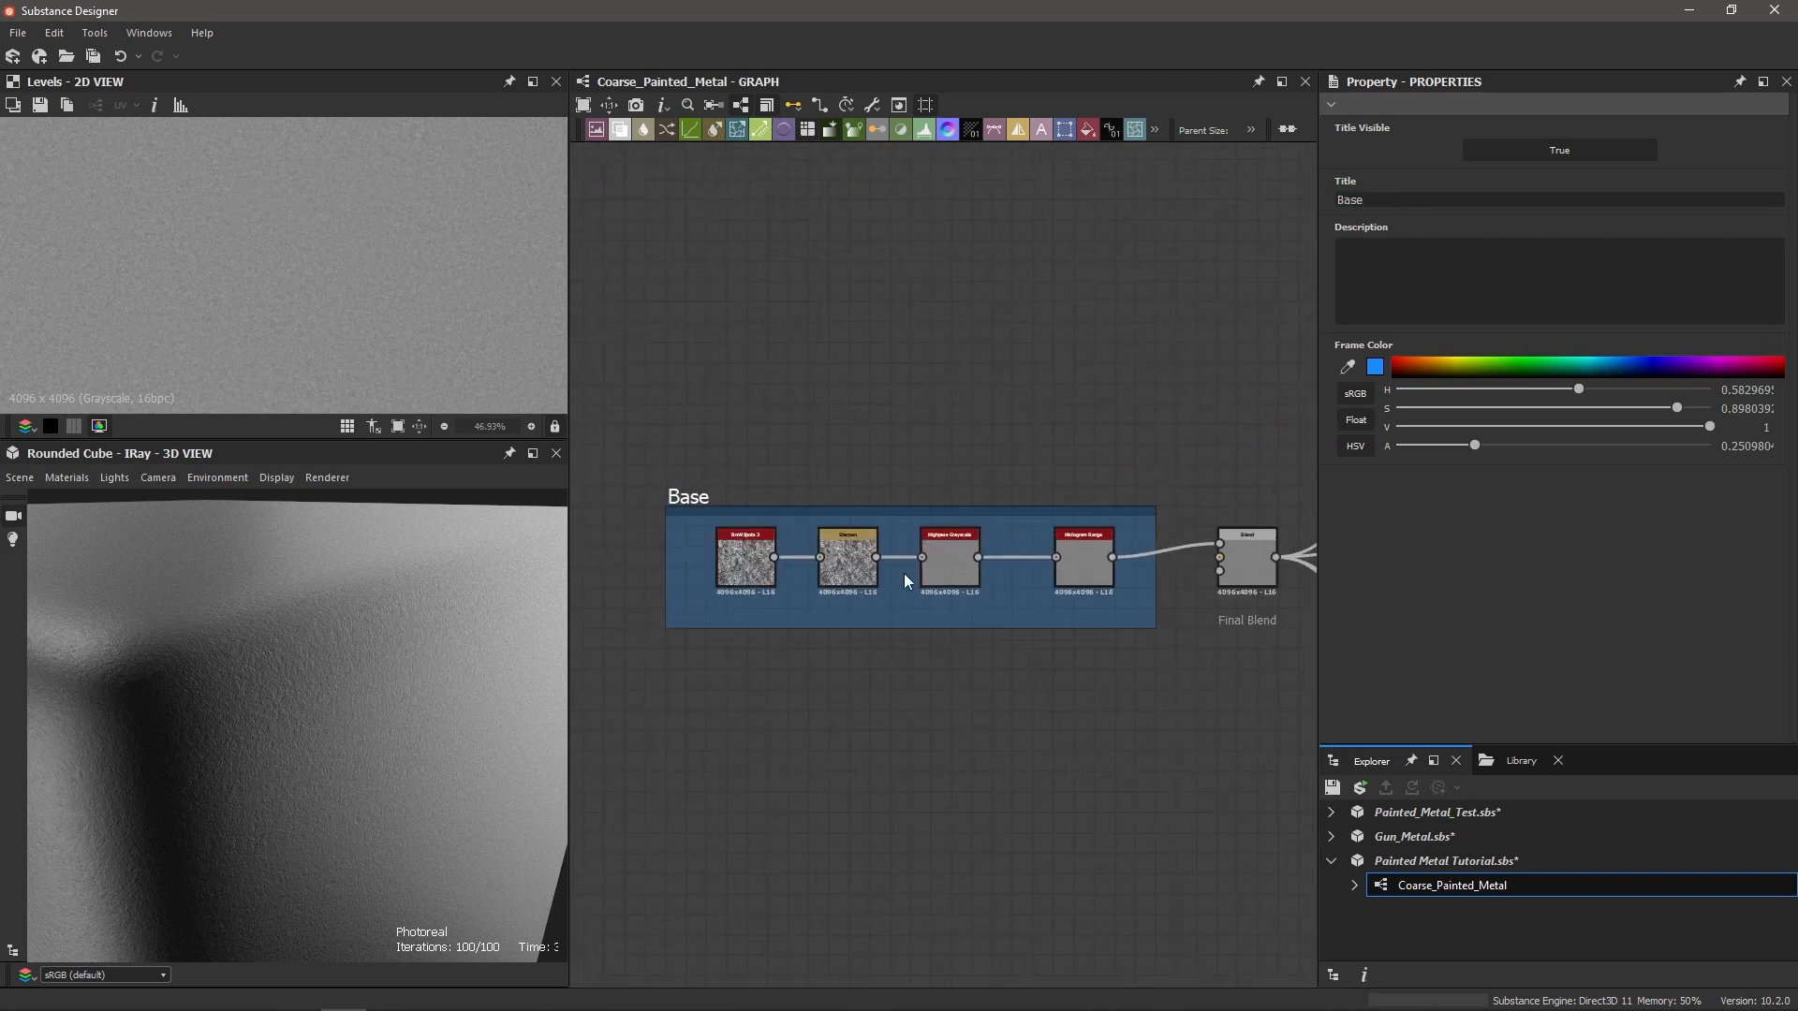
scroll(1052, 592, "down", 1)
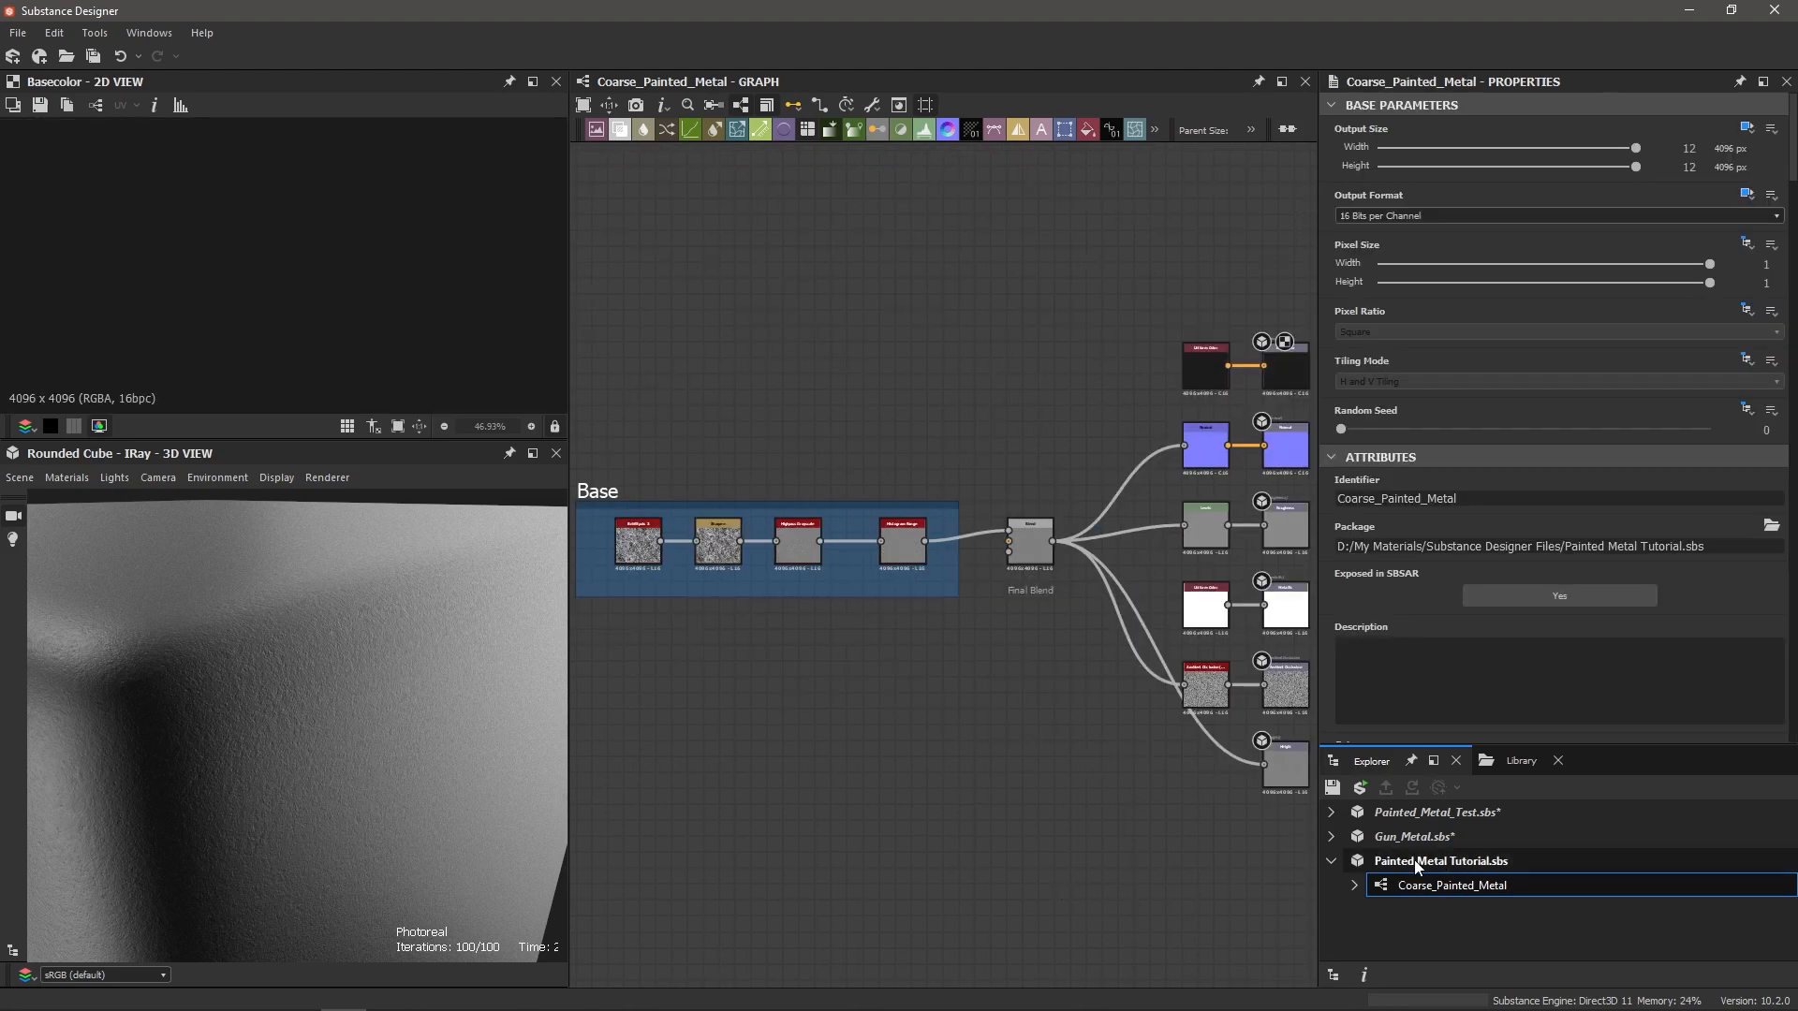
Step: Create a second graph named Smooth Painted Metal in the Painted Metal Tutorial package, using the PBR (Metallic/Roughness) template at 4096 px and 16 bits
right_click(1398, 859)
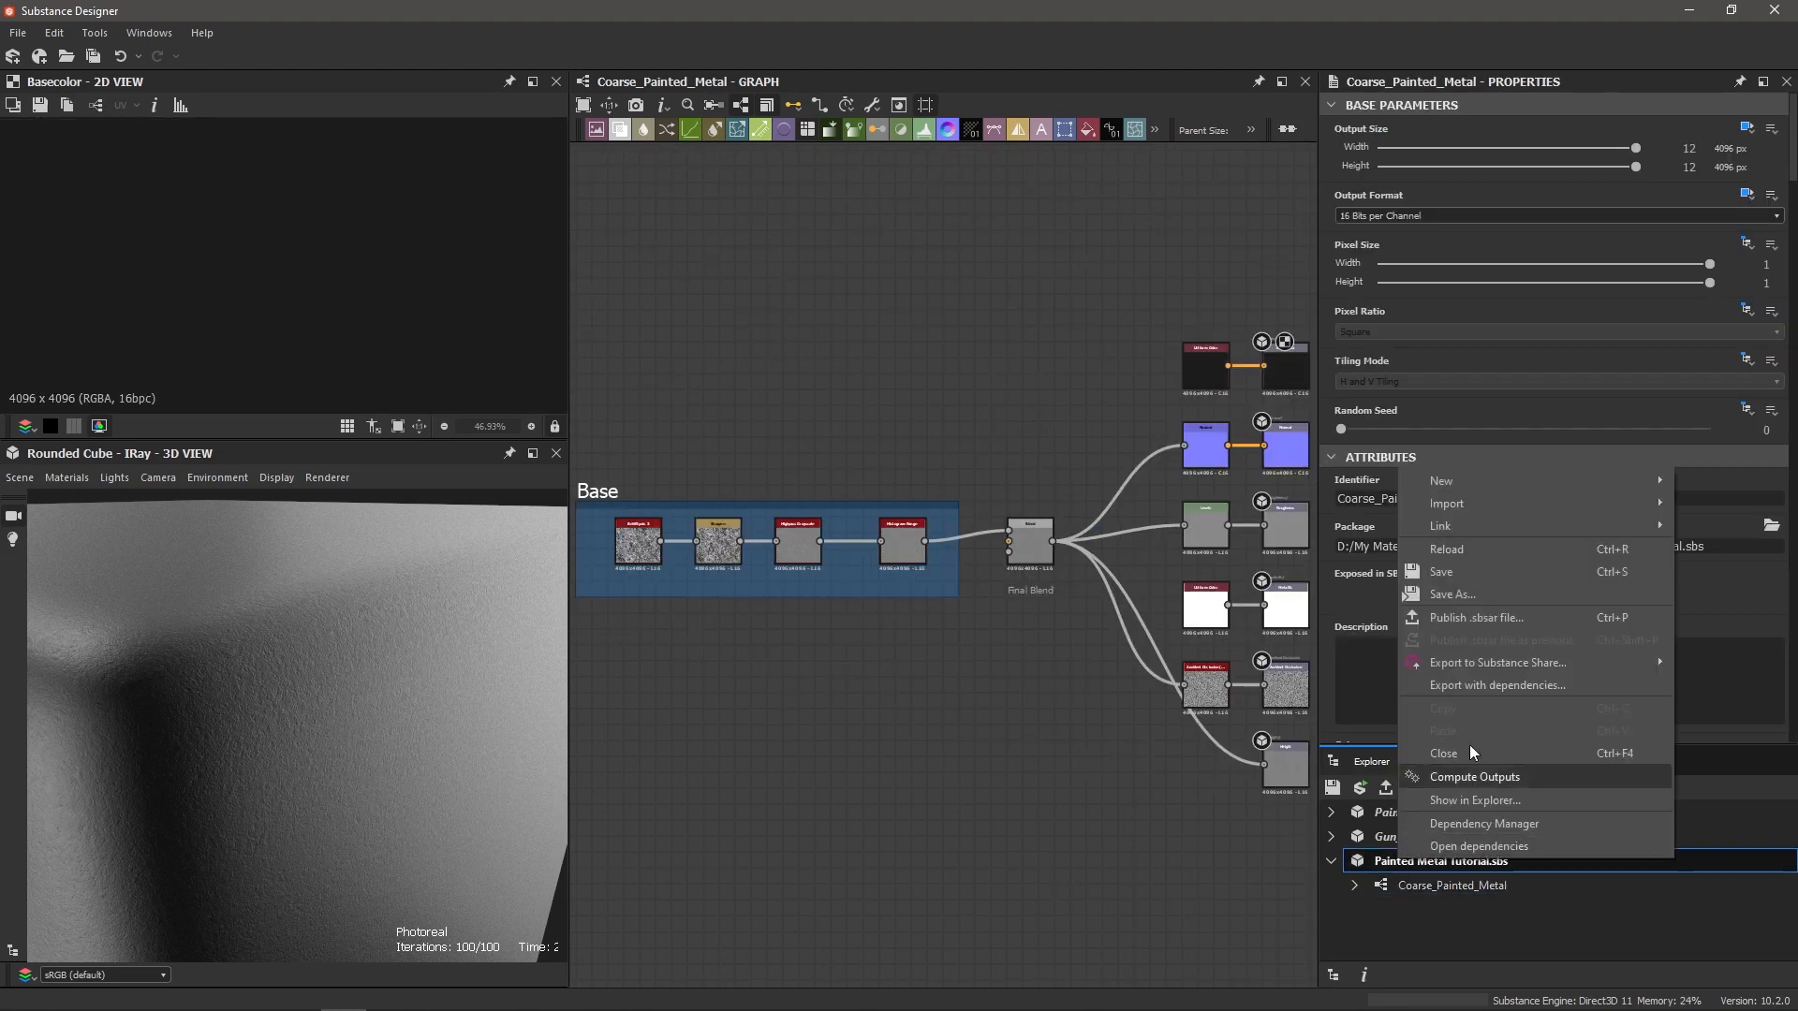
mouse_move(1485, 477)
left_click(1340, 486)
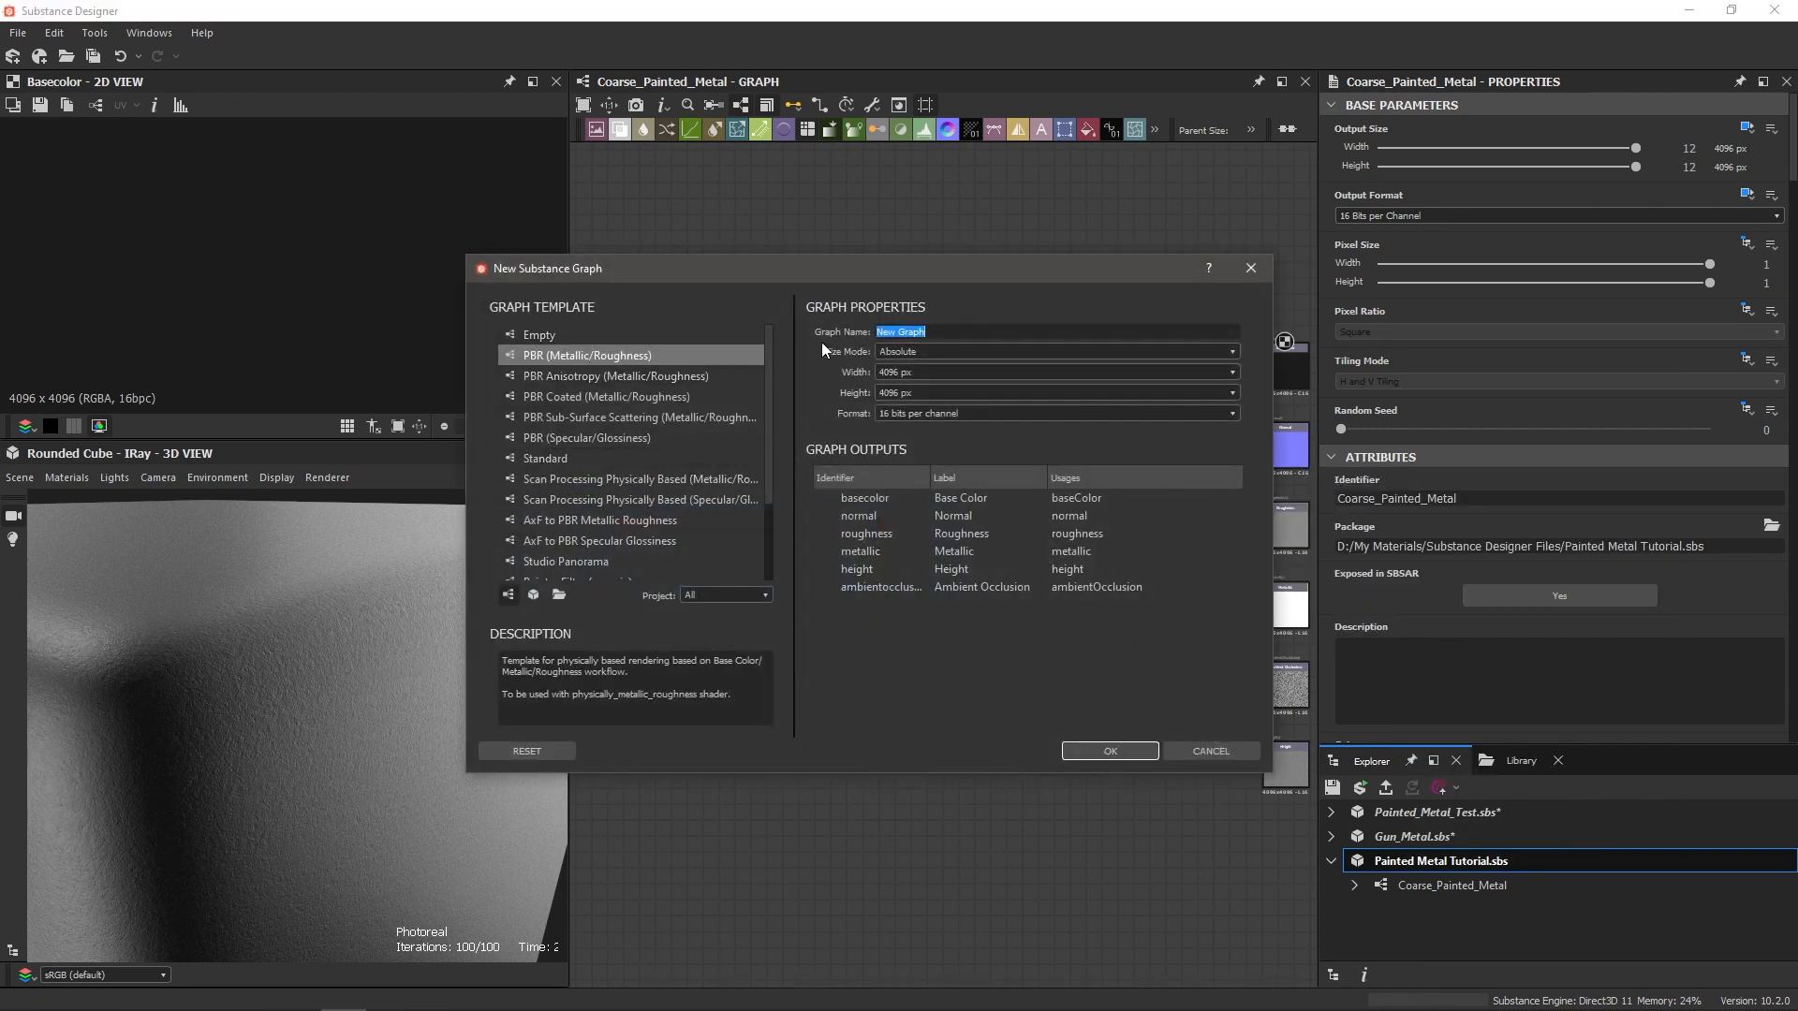
type("Smooth Painted Metal")
left_click(1101, 751)
Step: Set the Uniform Color feeding the Metallic output to white, with a value of 1
scroll(770, 430, "down", 1)
middle_click_drag(780, 557, 957, 550)
scroll(1082, 620, "up", 2)
left_click(1051, 605)
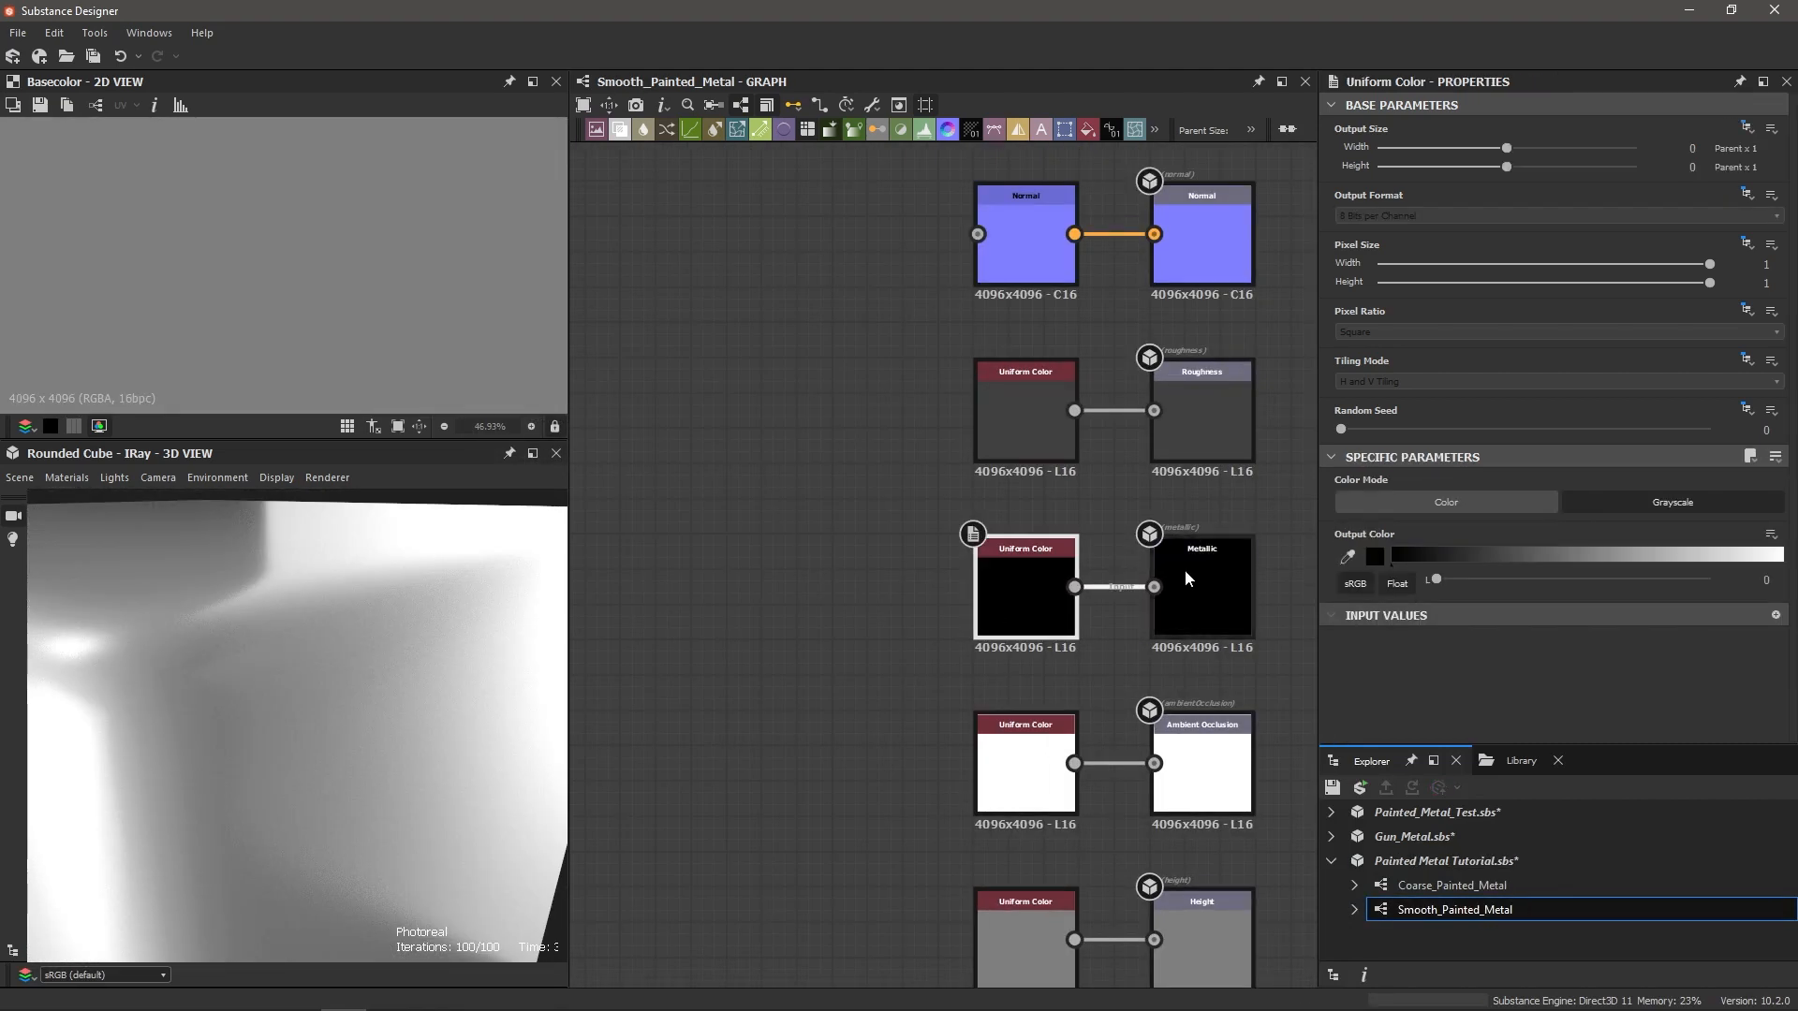
left_click_drag(1438, 581, 1742, 581)
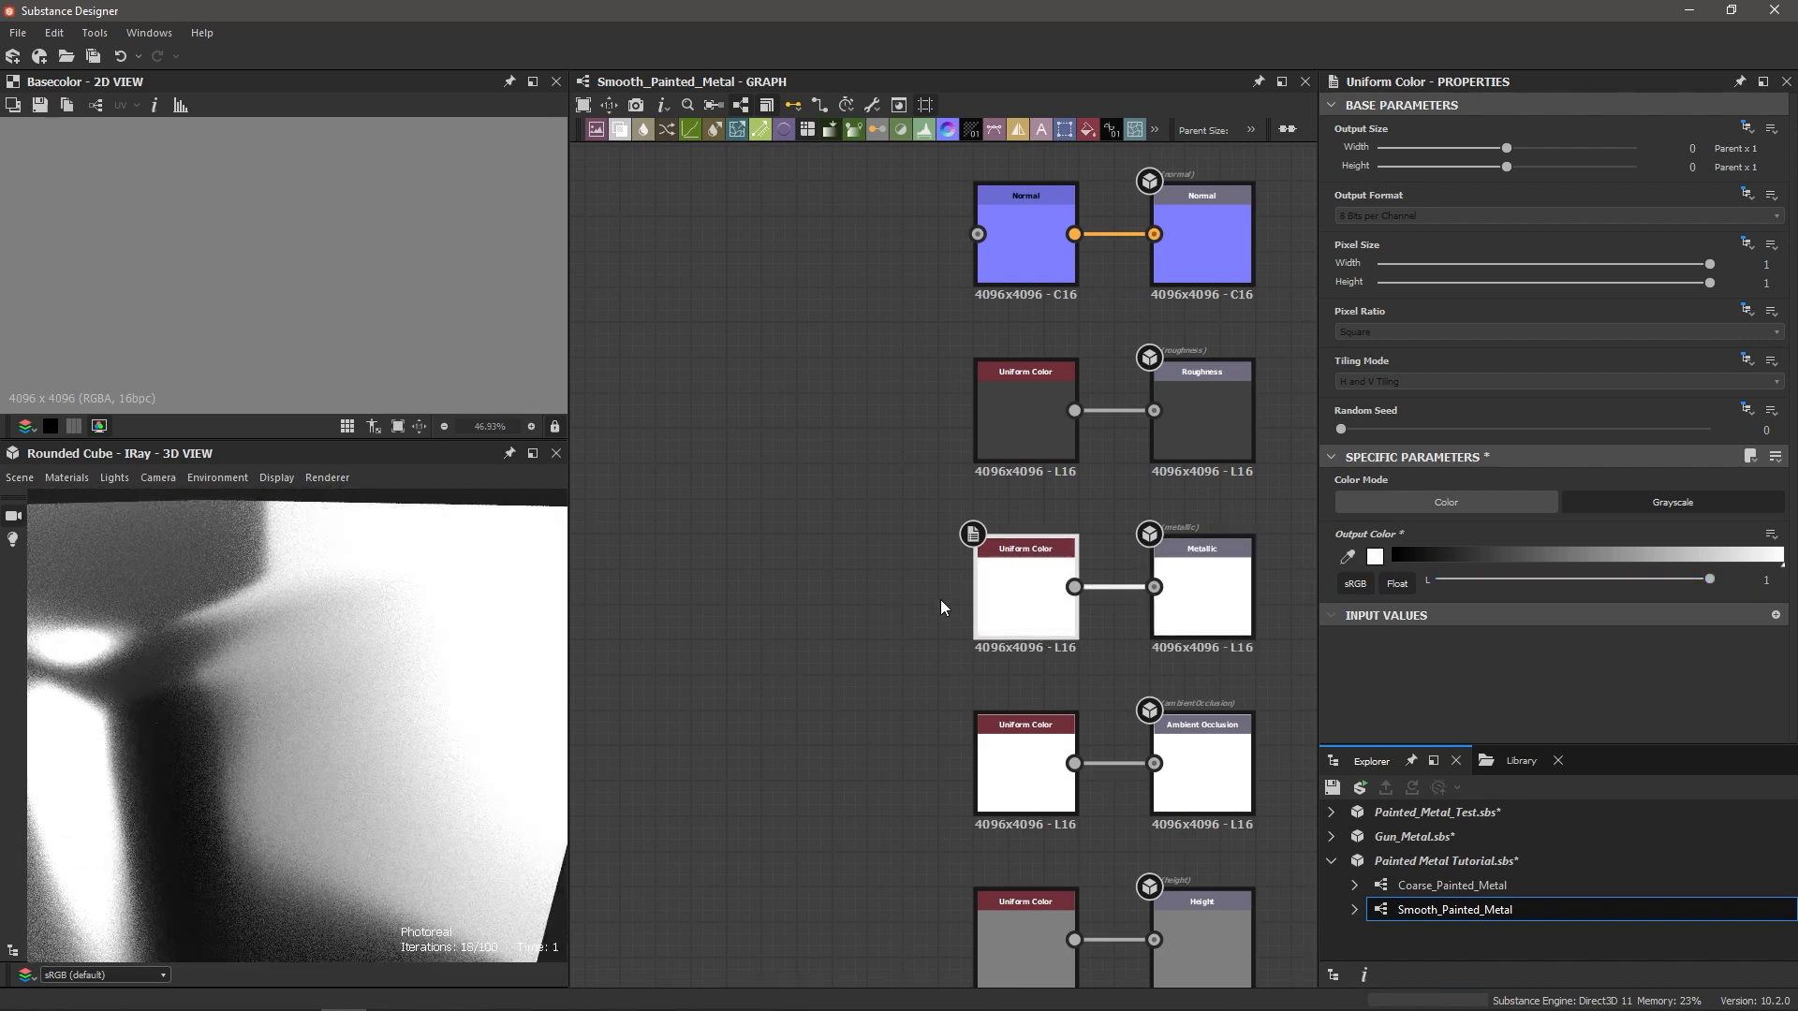
Step: Darken the Uniform Color feeding the Base Color output to a V value of 0.2
scroll(906, 449, "down", 1)
middle_click_drag(886, 413, 895, 609)
scroll(992, 340, "up", 2)
left_click(995, 348)
left_click_drag(1555, 615, 1458, 616)
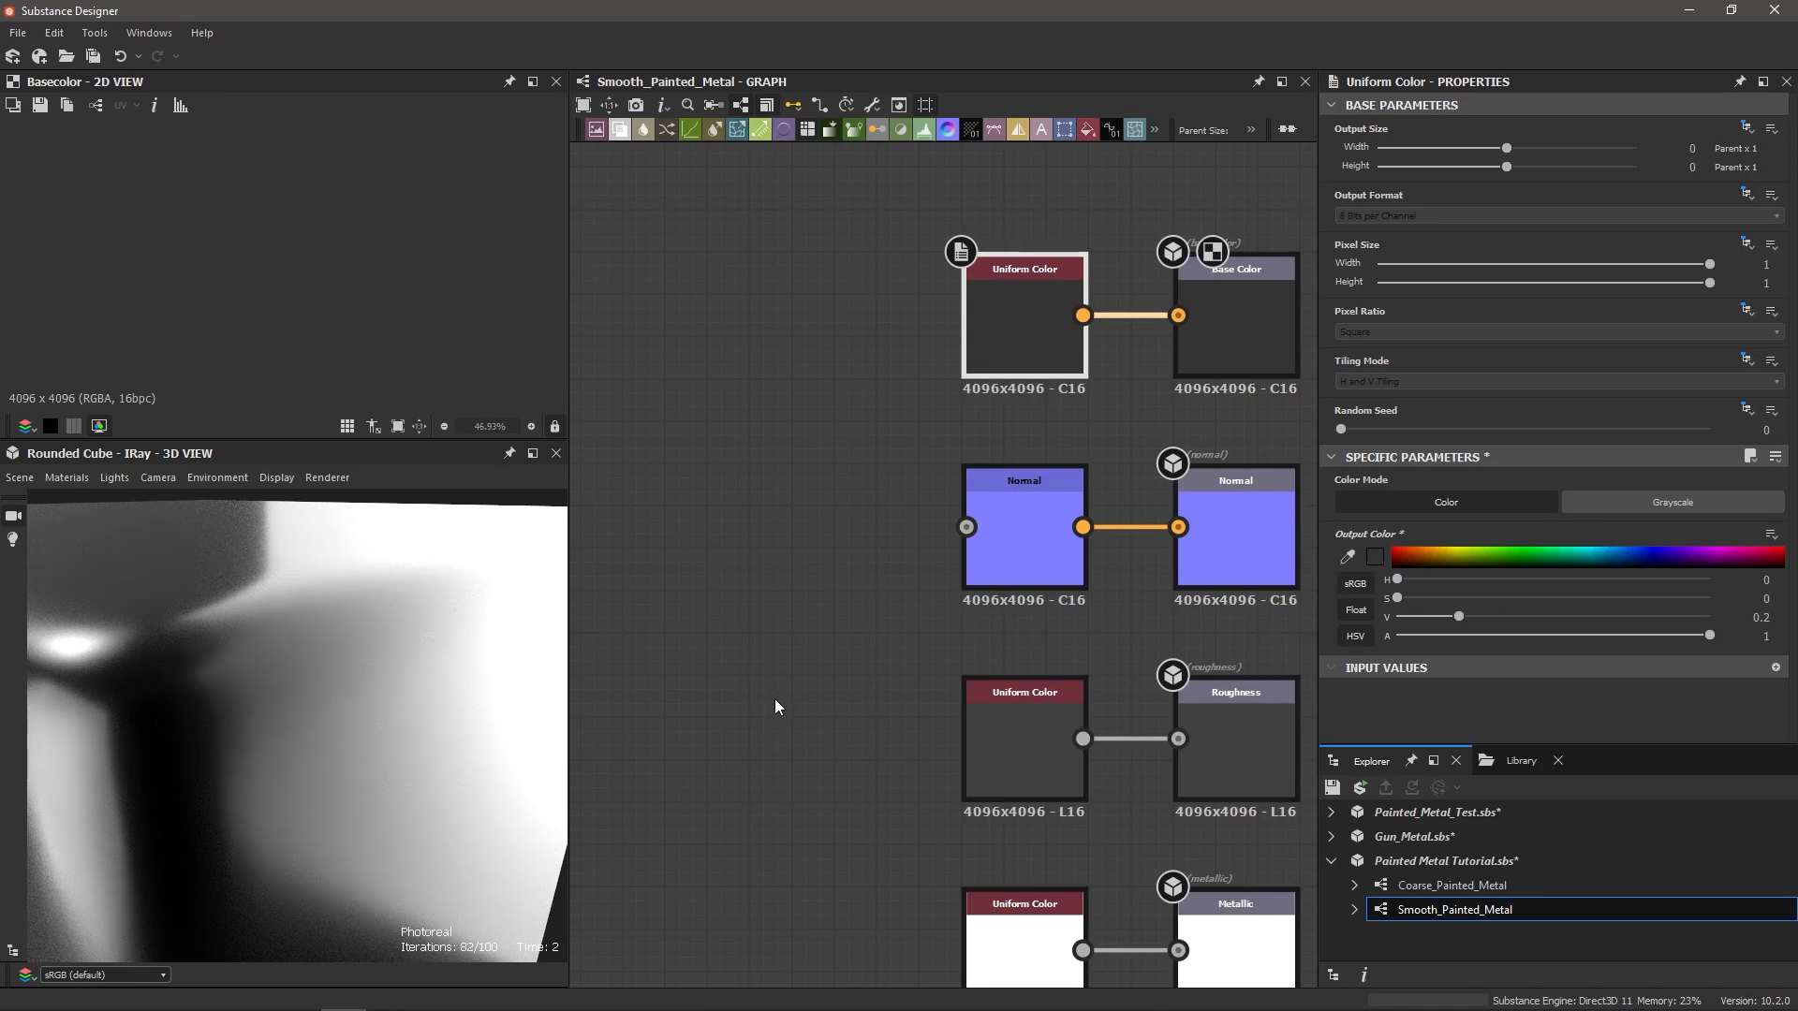
Step: Add a Blend node ahead of the output nodes and attach the comment Final Blend to it
scroll(774, 694, "down", 3)
middle_click_drag(807, 671, 935, 483)
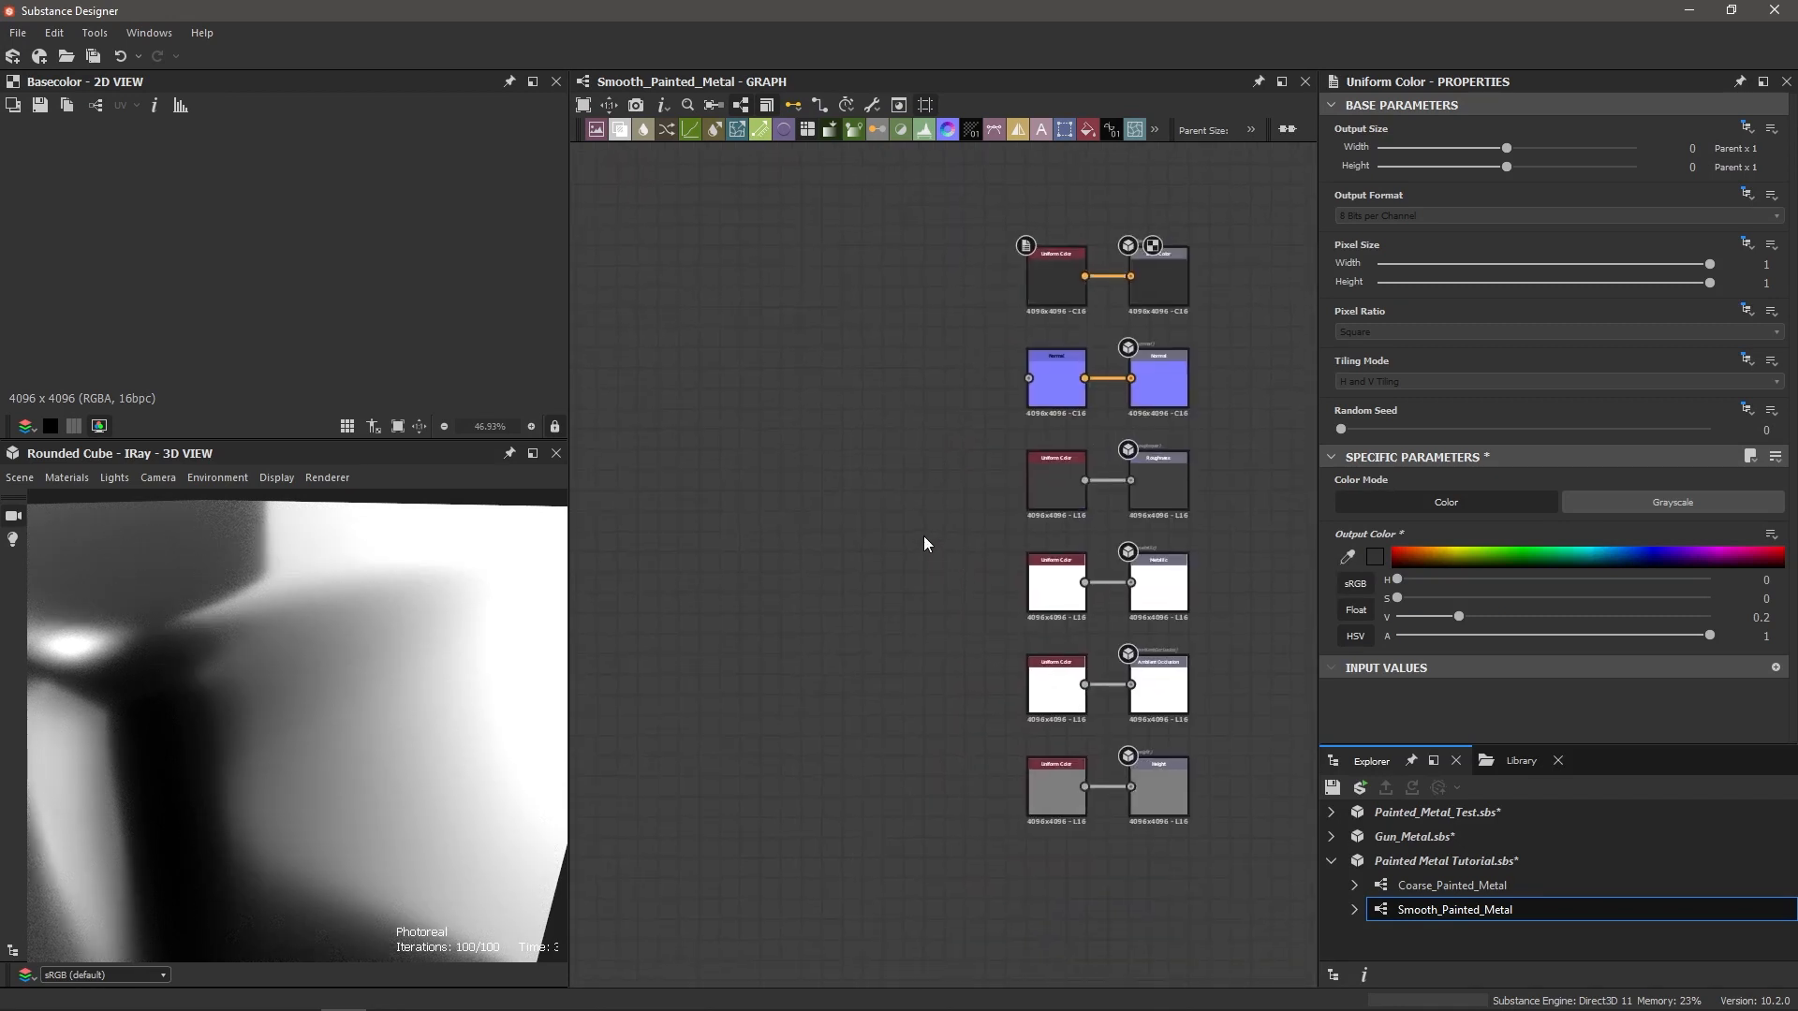
key("space")
type("blend")
key("Return")
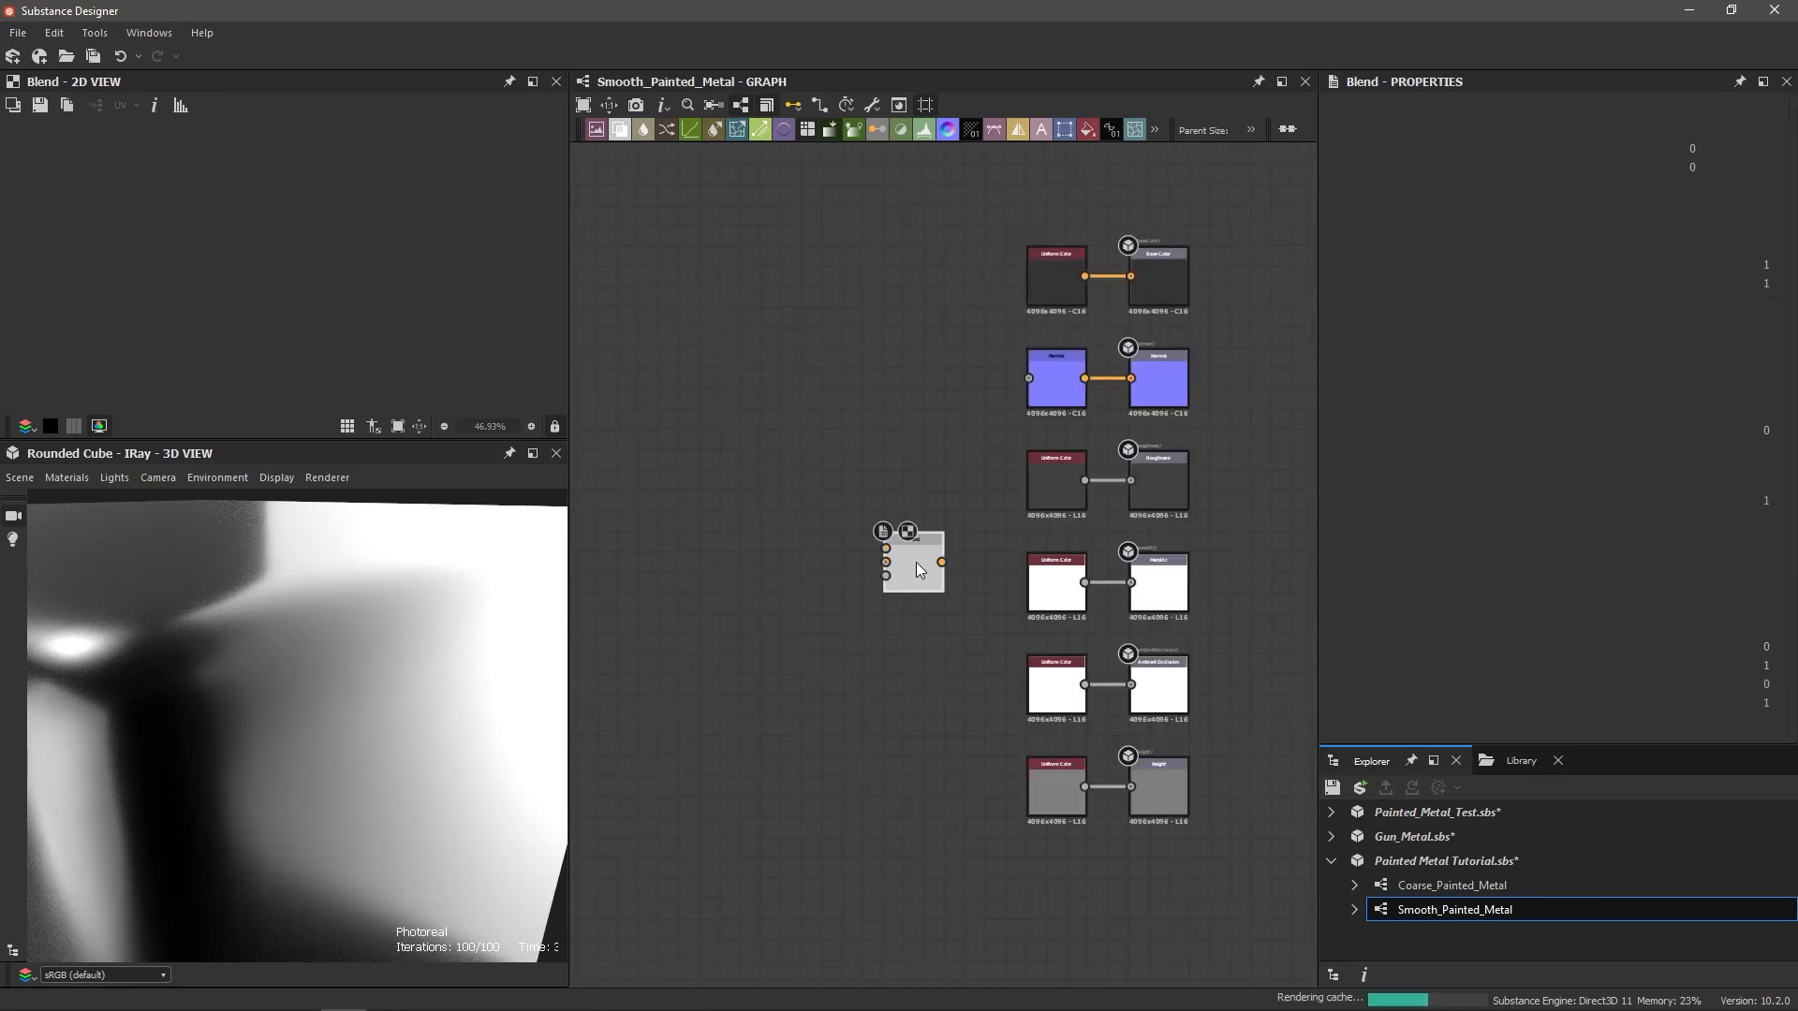
right_click(915, 561)
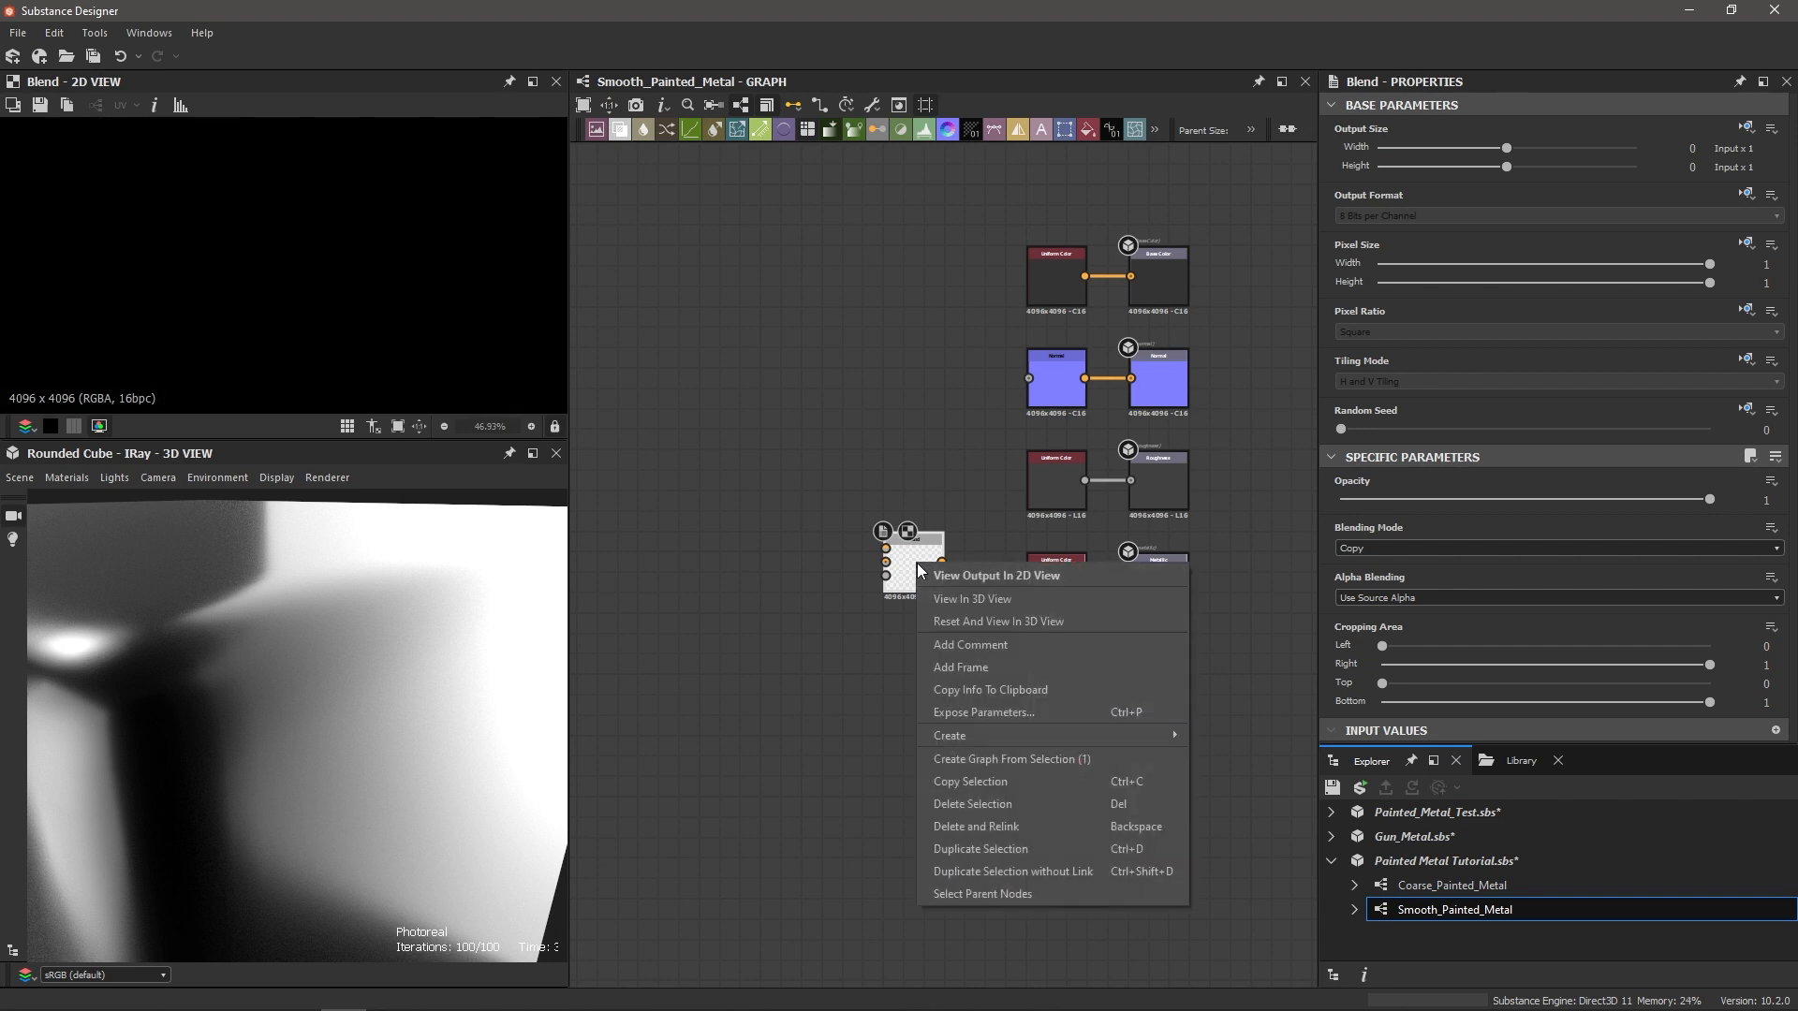
left_click(964, 640)
left_click_drag(1443, 150, 1301, 146)
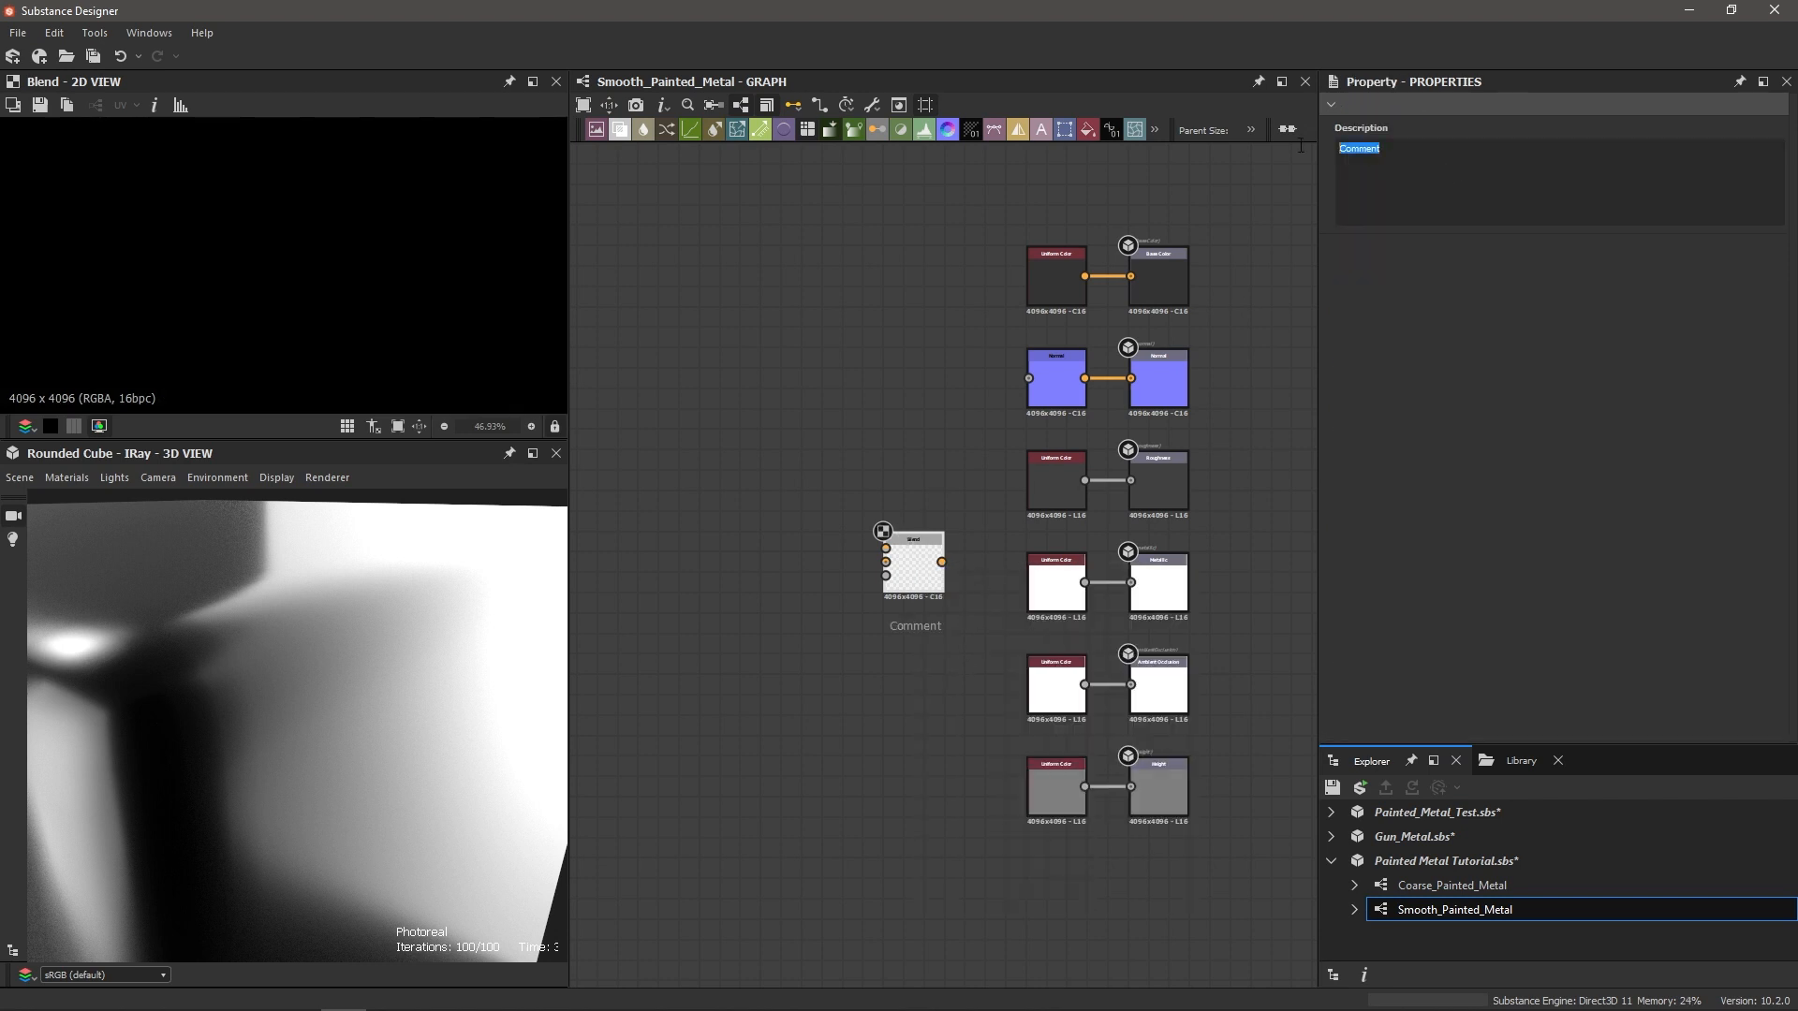
type("Final Blend")
Step: Connect the Final Blend output to the input of the Normal node
scroll(1004, 531, "up", 2)
middle_click_drag(1004, 531, 957, 531)
left_click_drag(889, 576, 1015, 311)
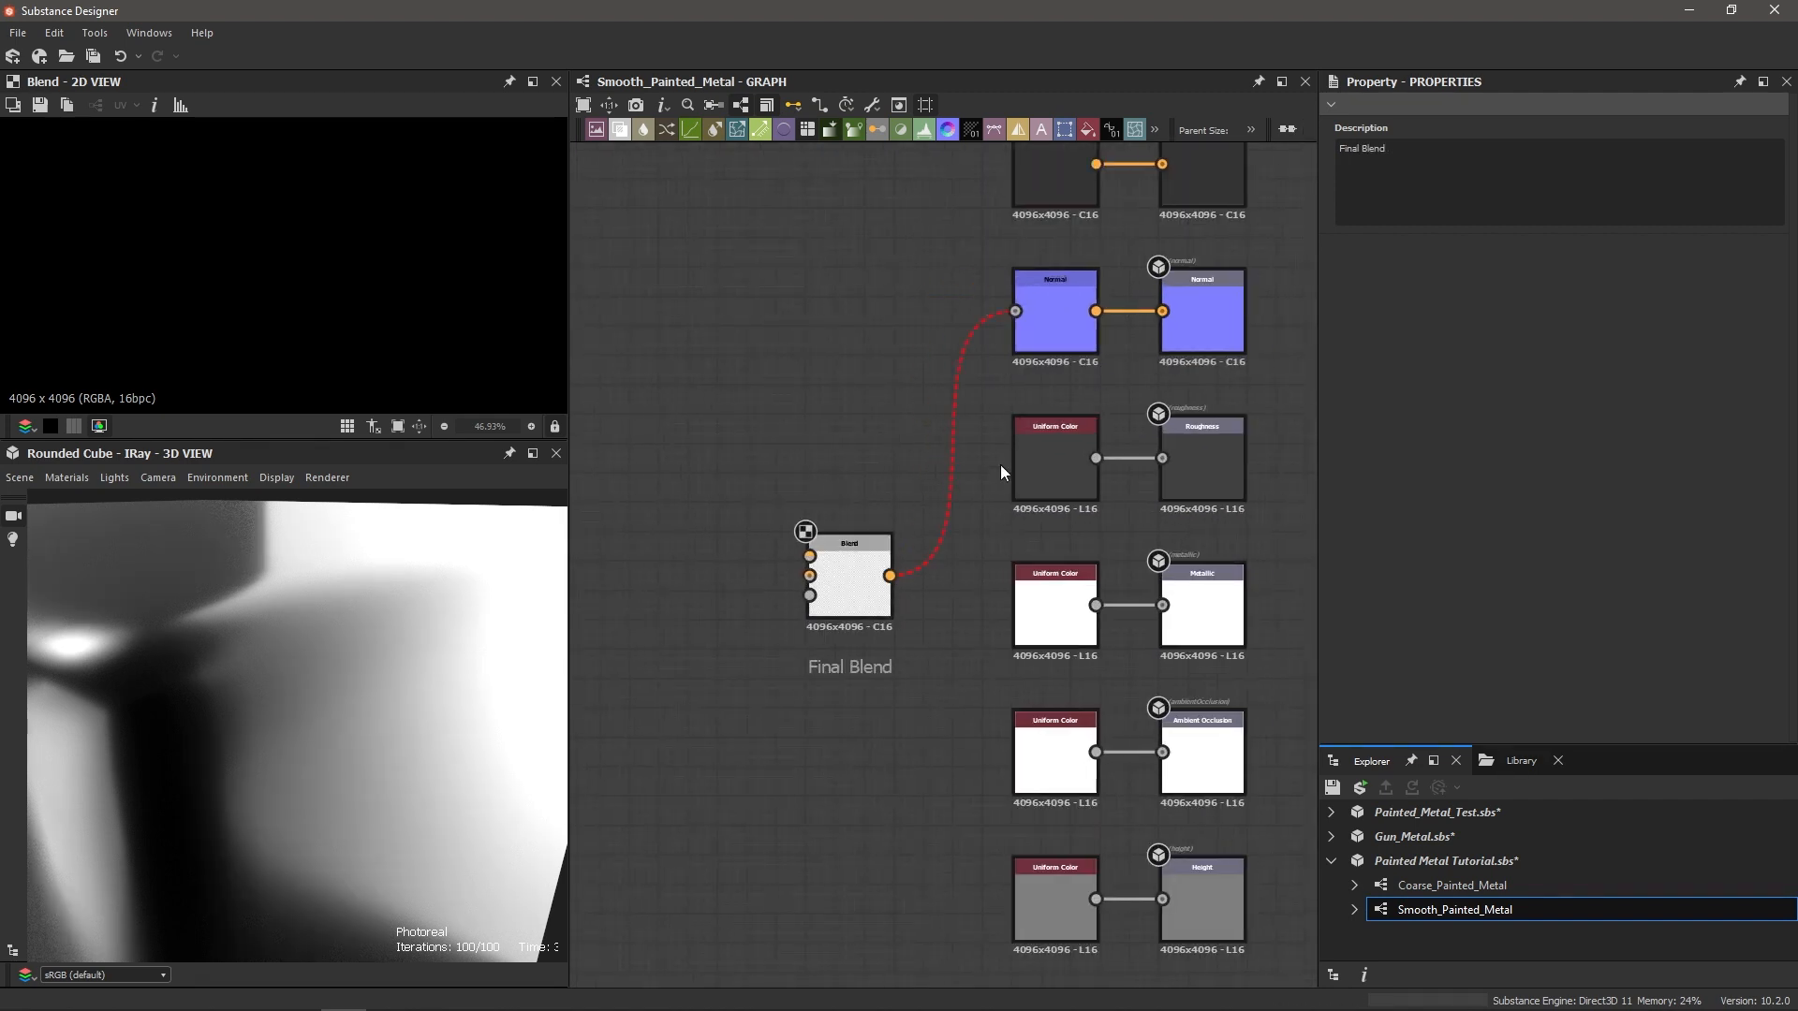
Step: Delete the Uniform Color nodes feeding Ambient Occlusion and Height, and connect Final Blend to the Height output node
left_click_drag(942, 749, 1108, 950)
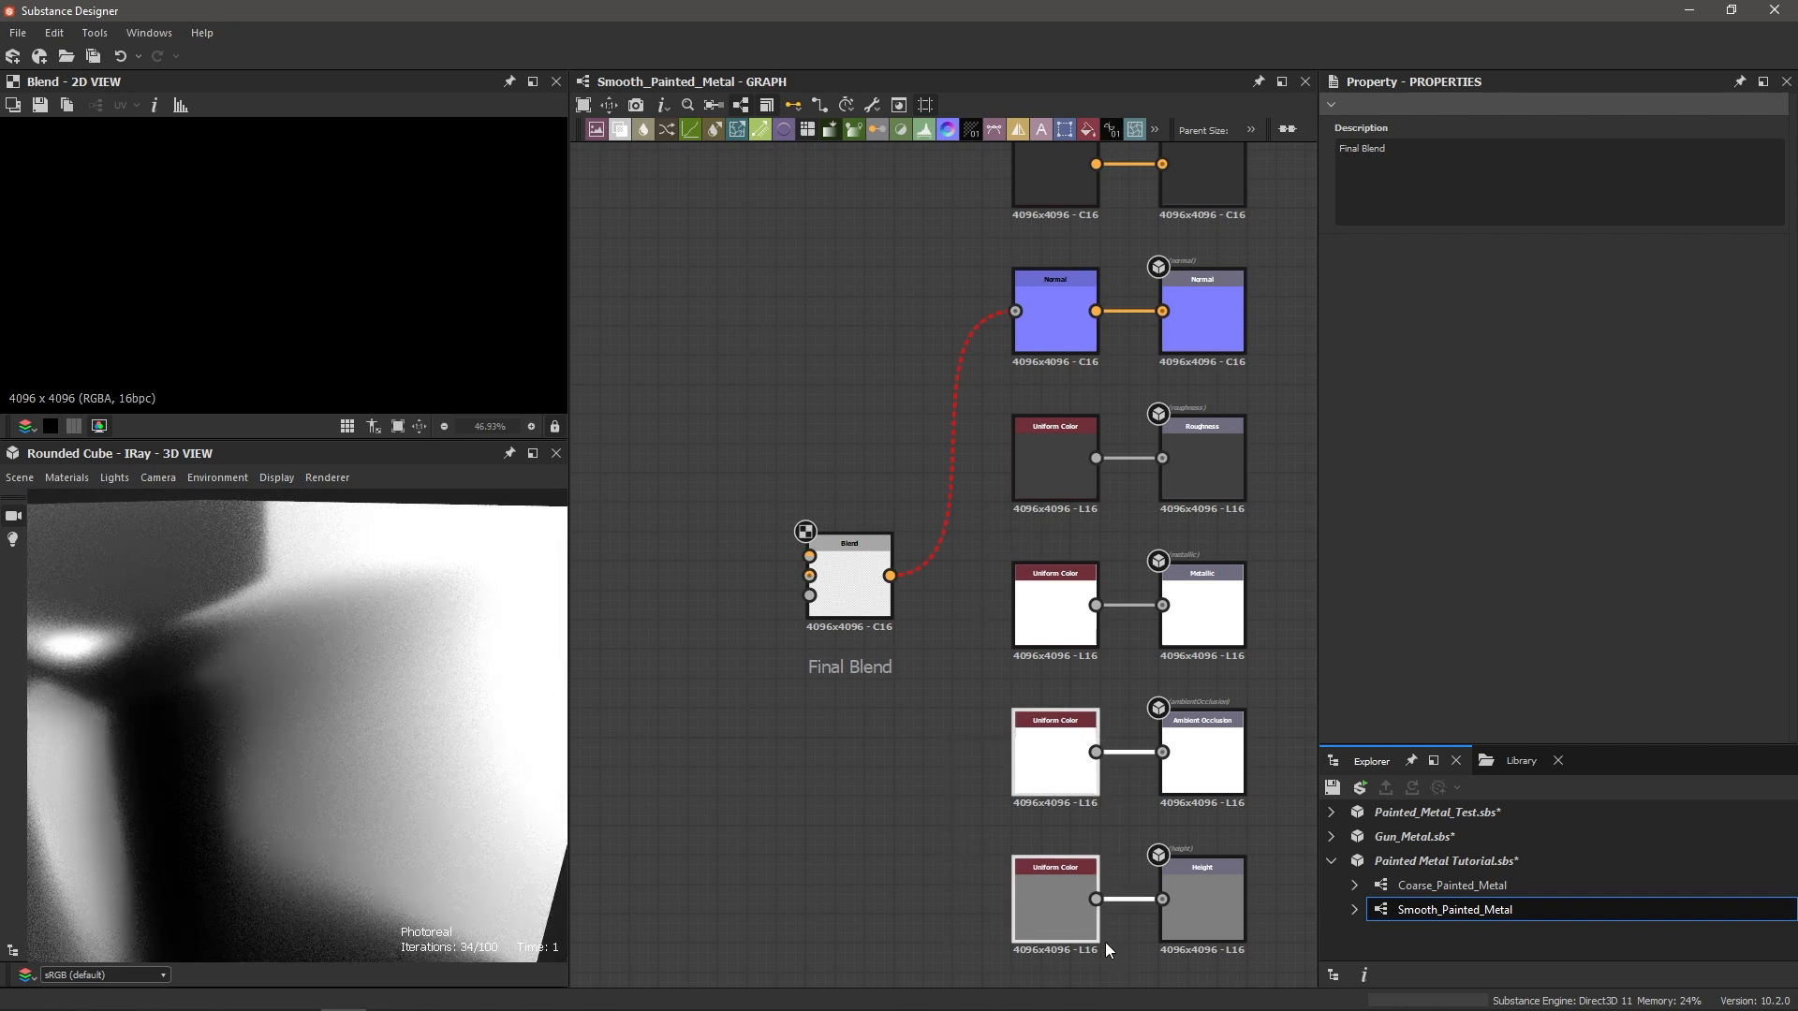
key("Delete")
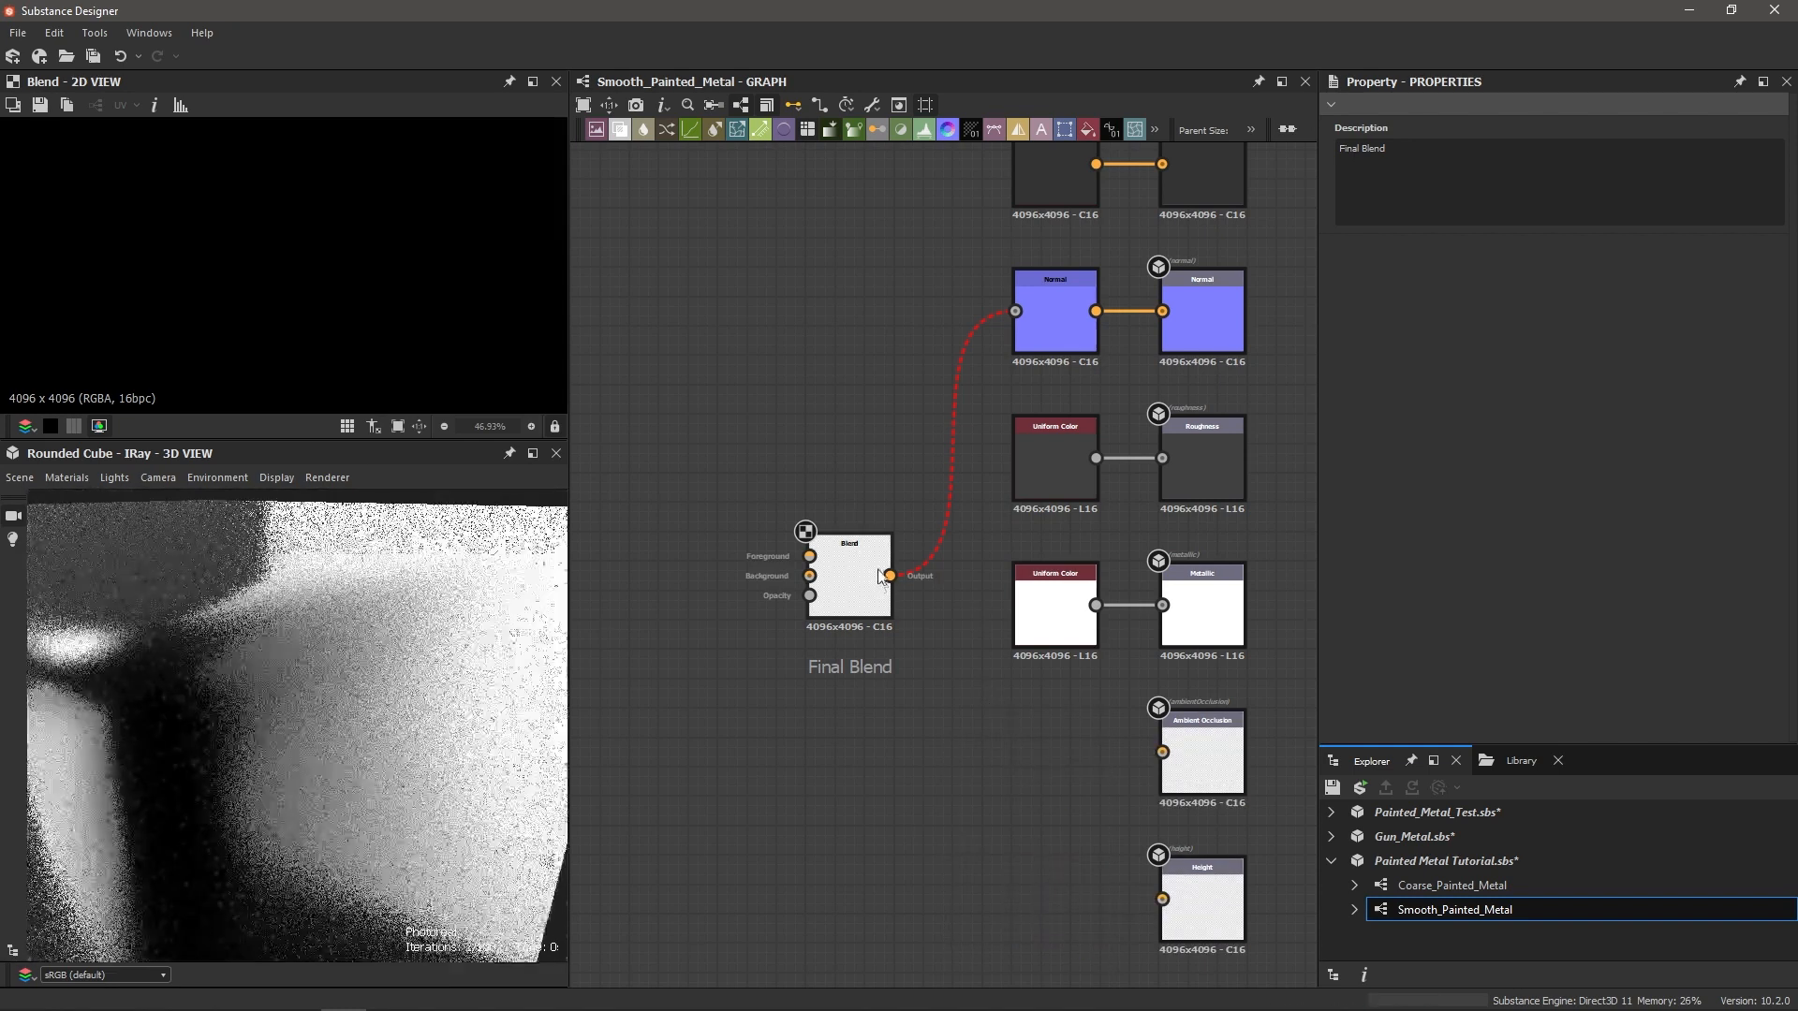
left_click_drag(890, 576, 1162, 900)
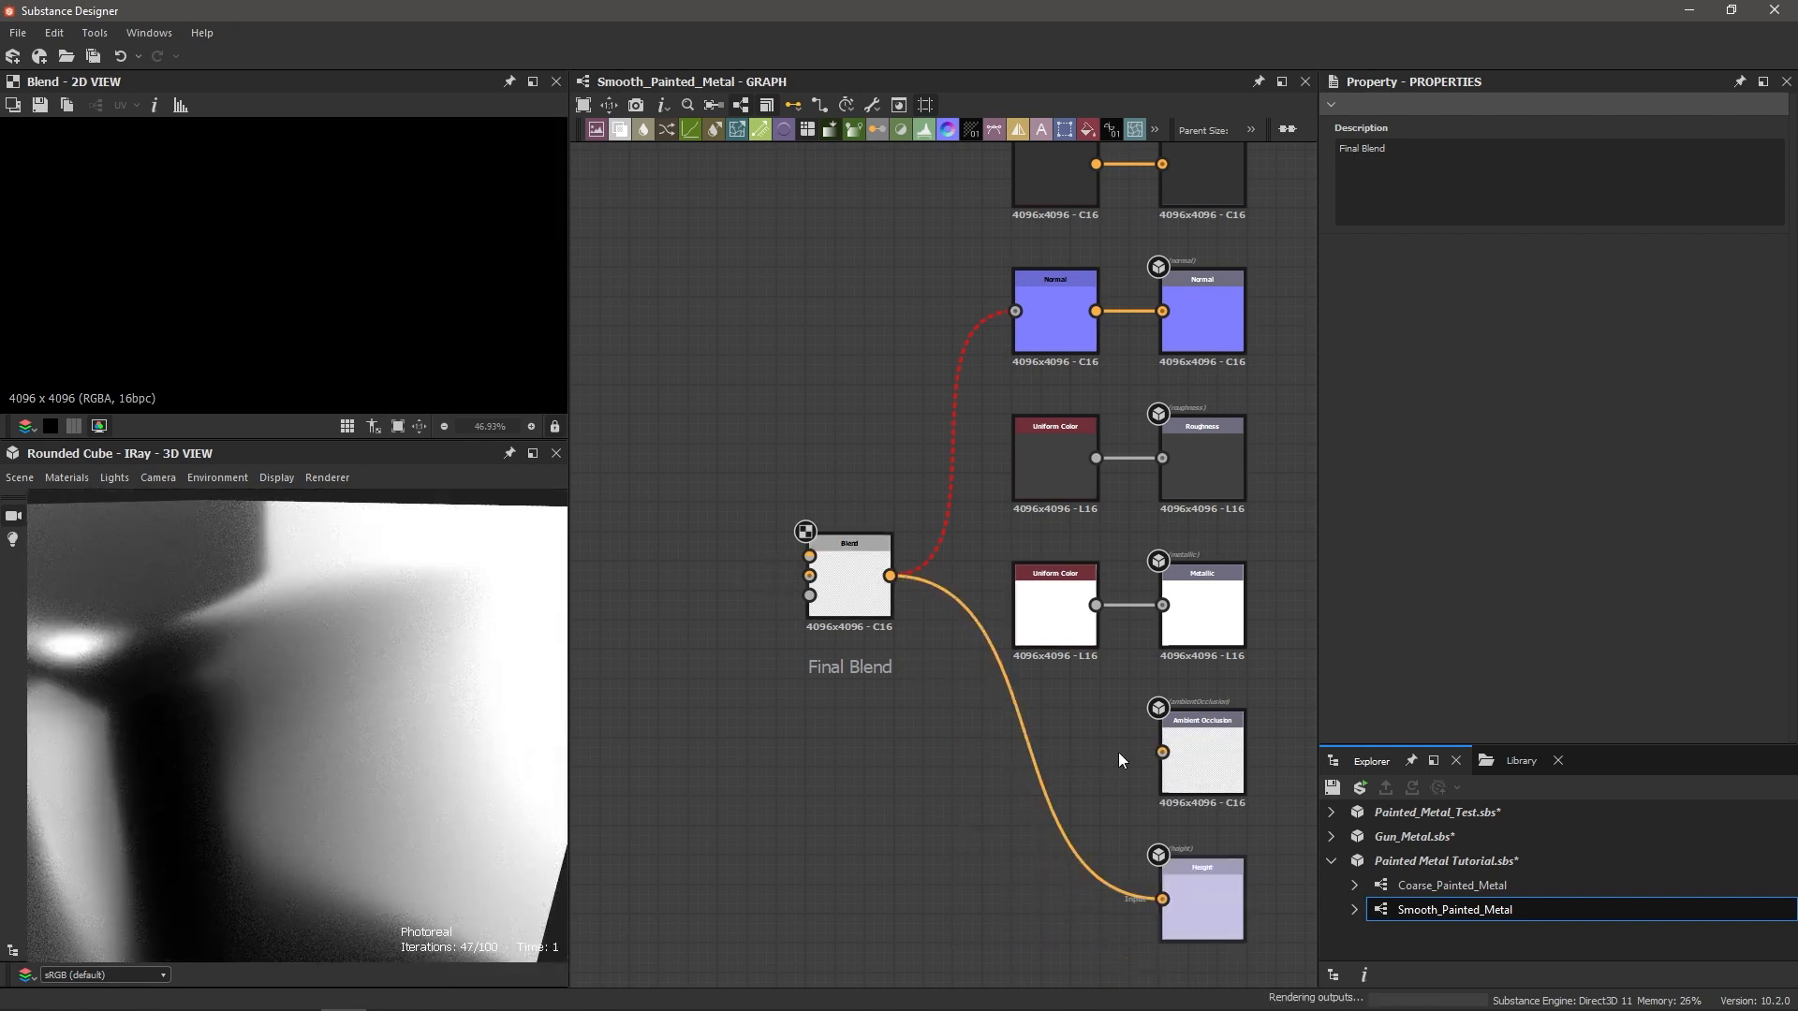
Step: Add an HBAO ambient occlusion node beside the Ambient Occlusion output and feed its height input from Final Blend
key("space")
type("ambient")
key("Return")
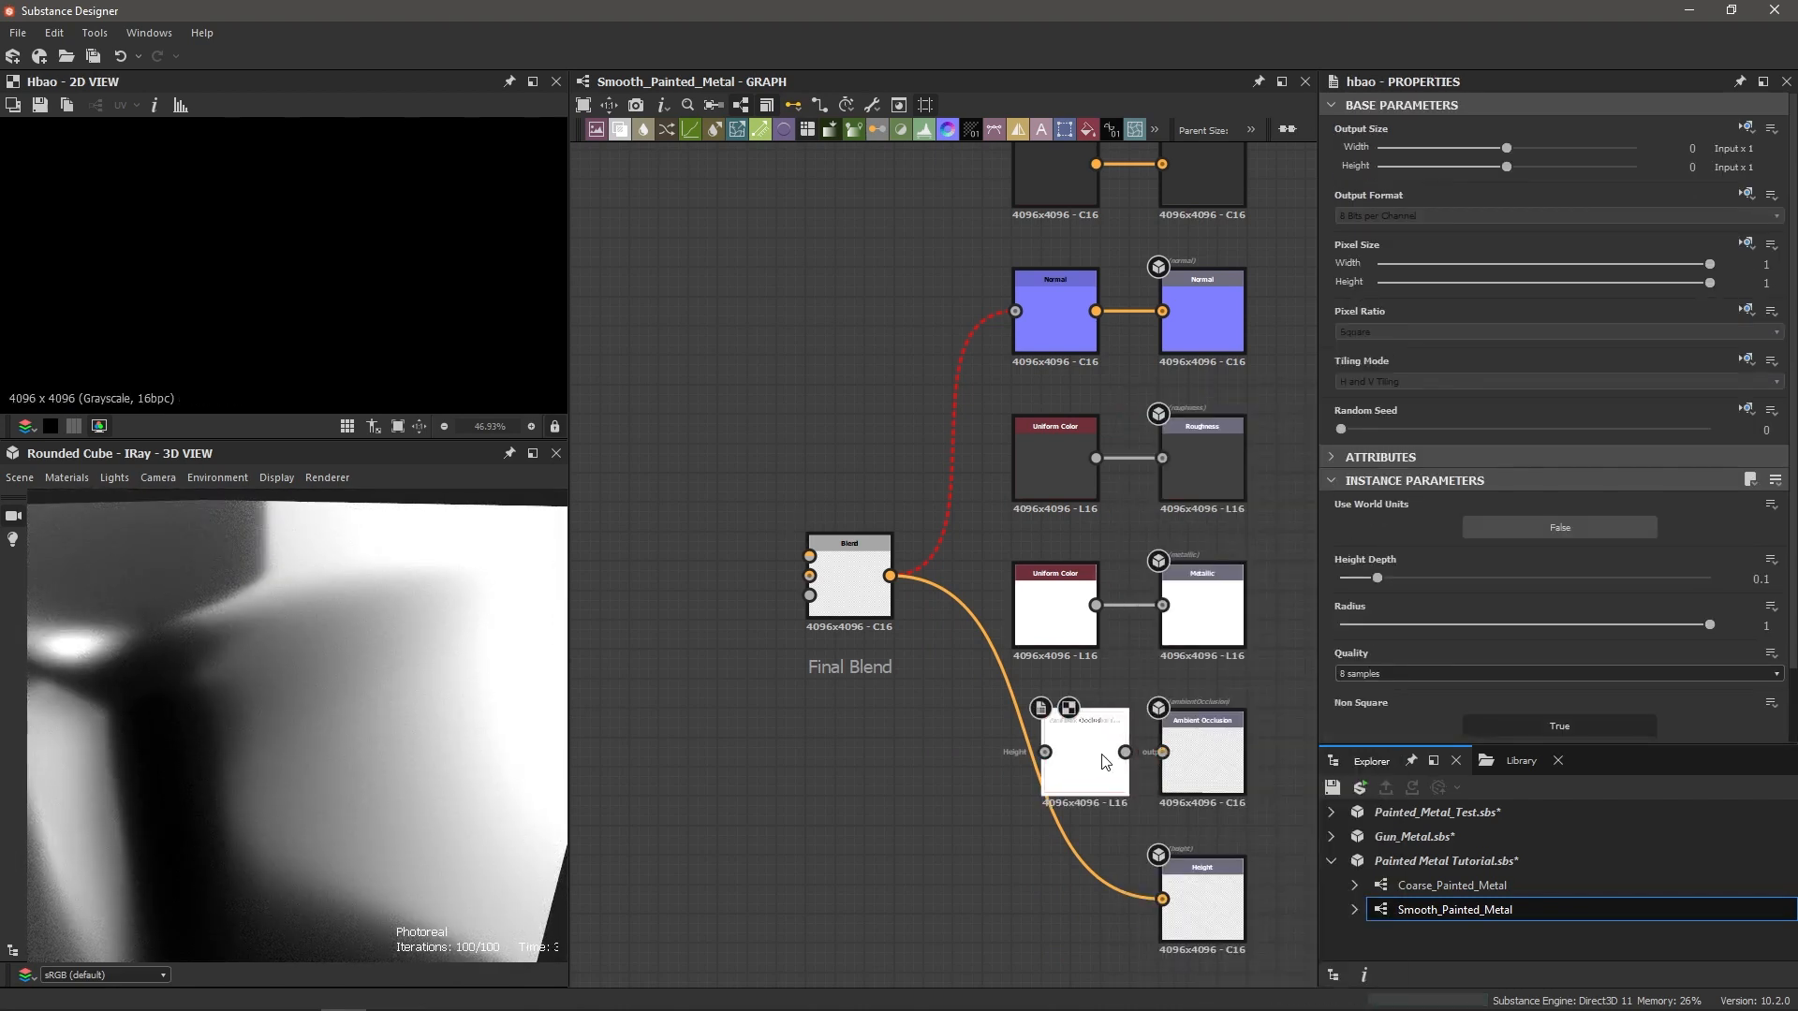
left_click_drag(1125, 751, 1067, 760)
left_click_drag(890, 575, 1027, 752)
Step: Add a BnW Spots 3 noise node in the empty area ahead of Final Blend
scroll(749, 563, "down", 2)
middle_click_drag(703, 553, 988, 555)
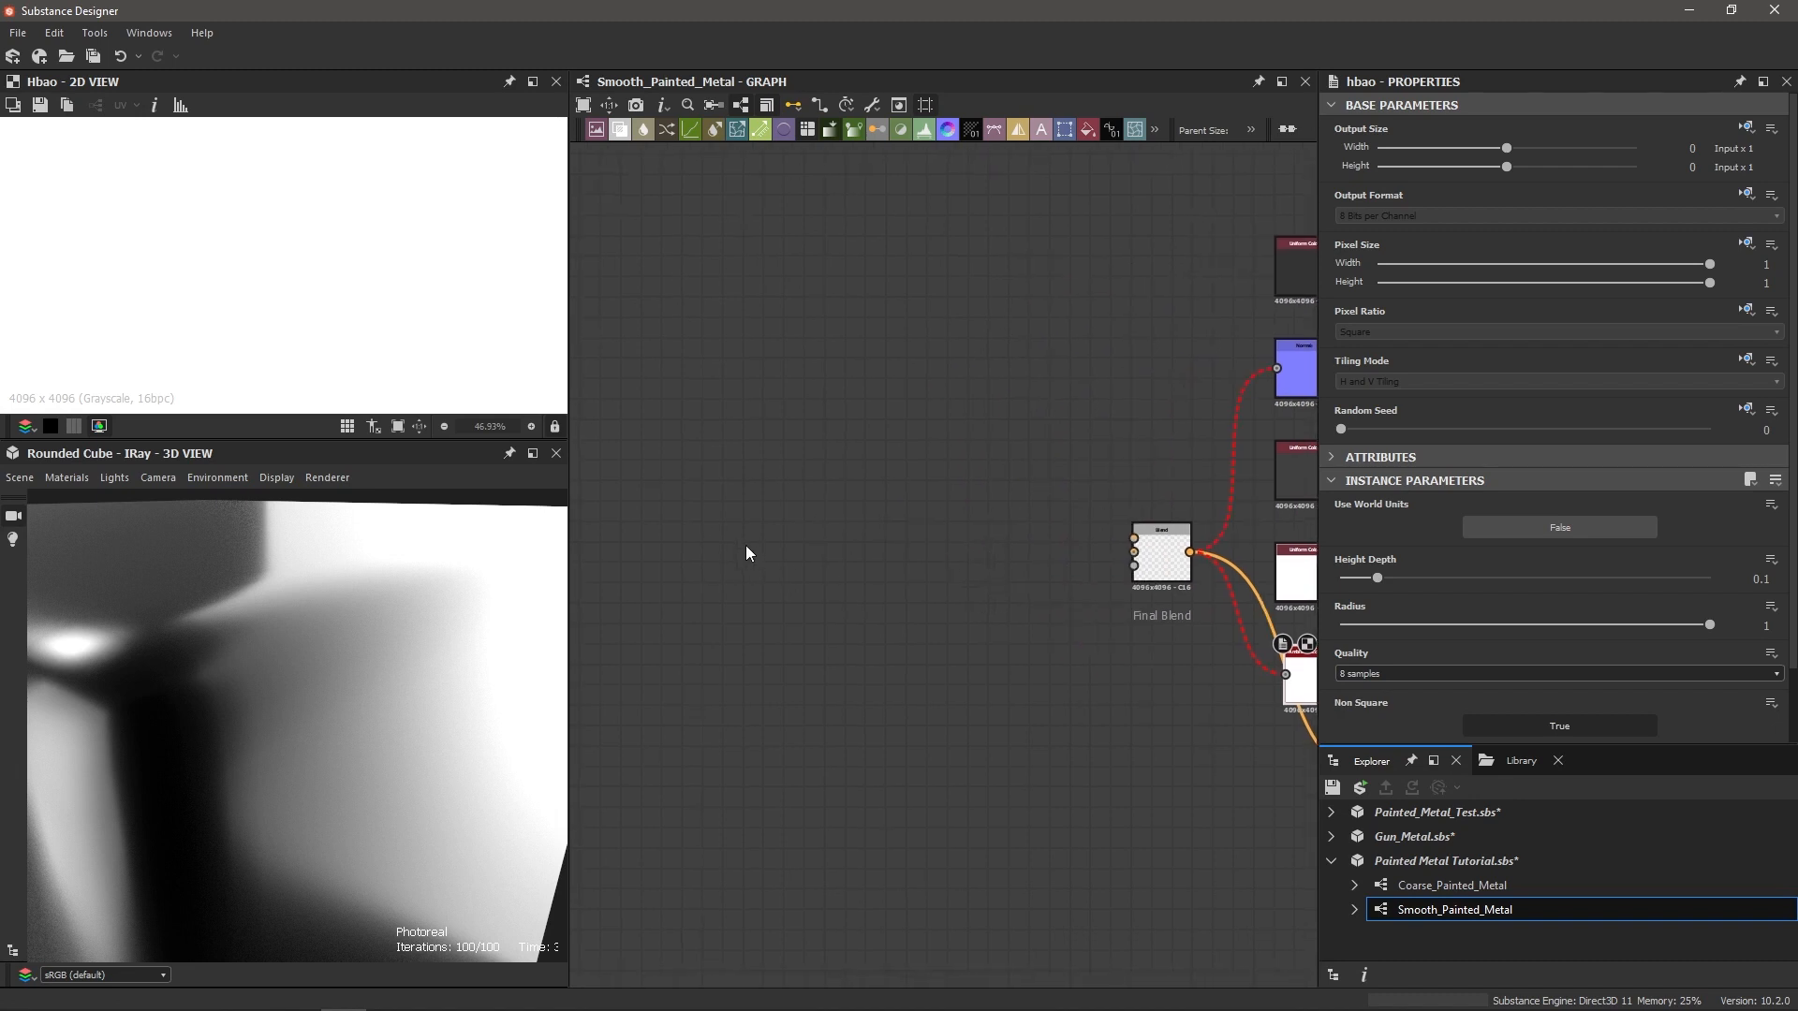
key("space")
type("b")
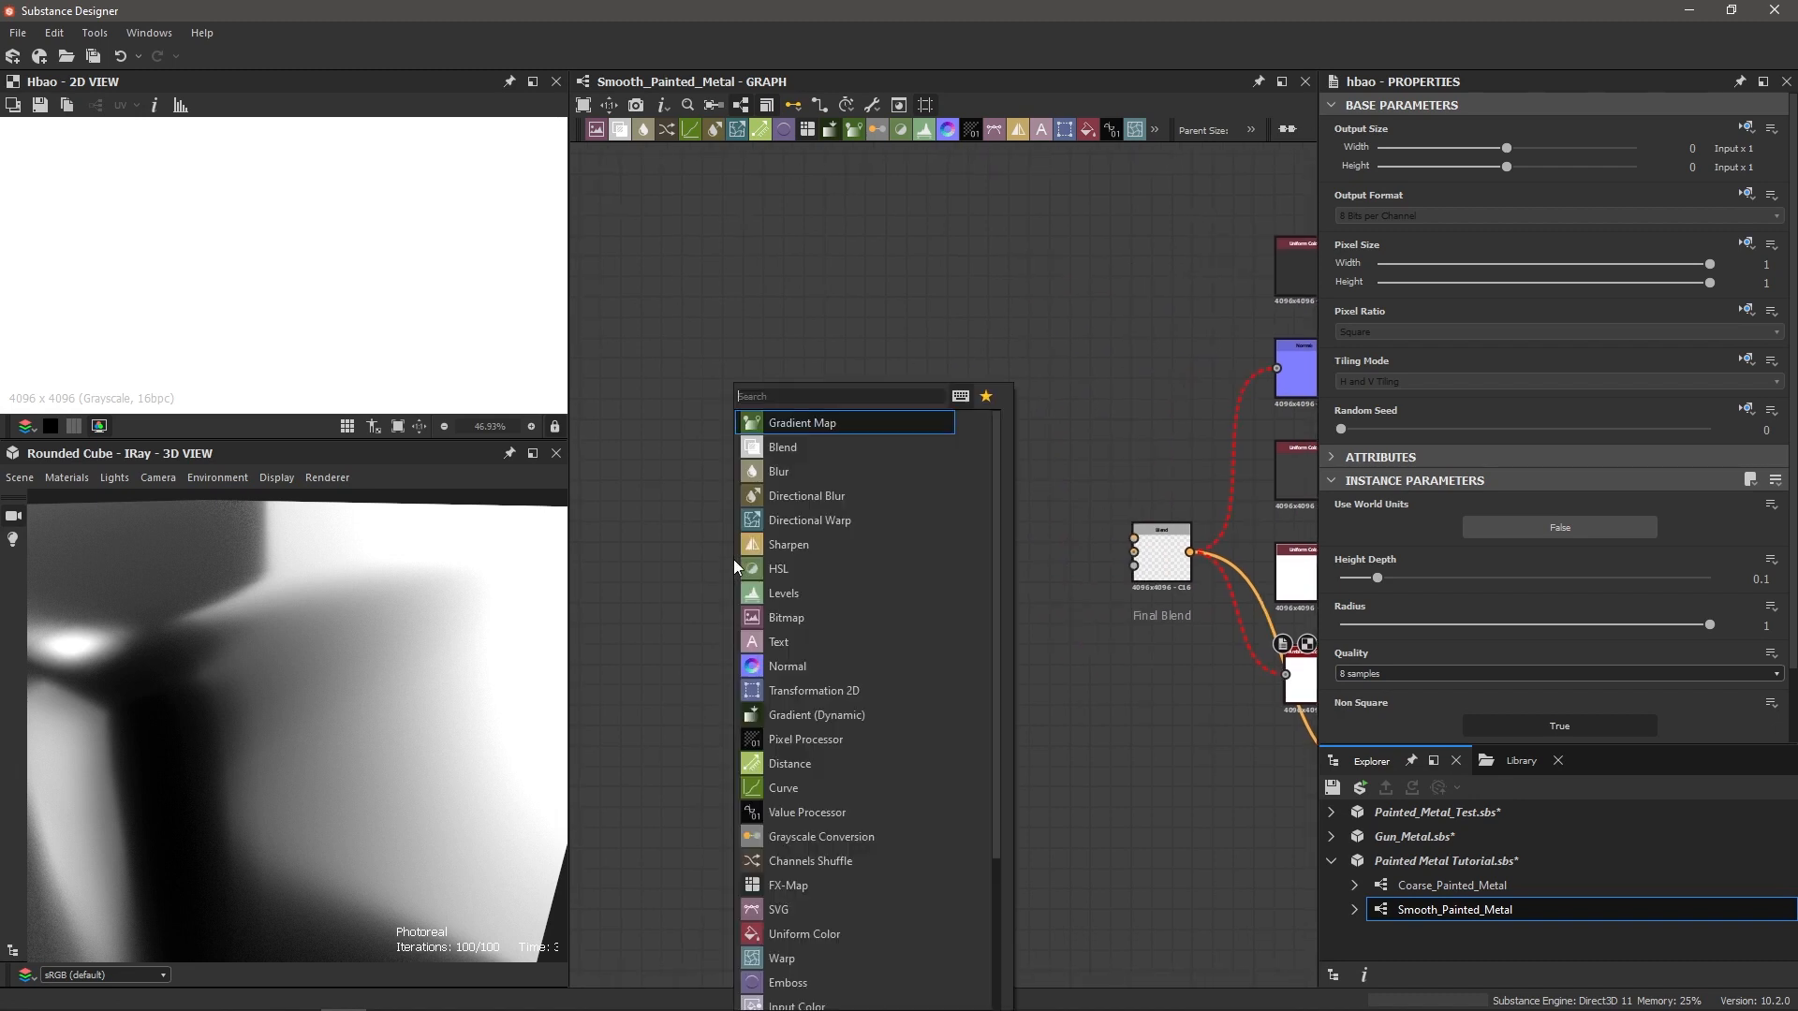
type("nw")
key("Down")
key("Down")
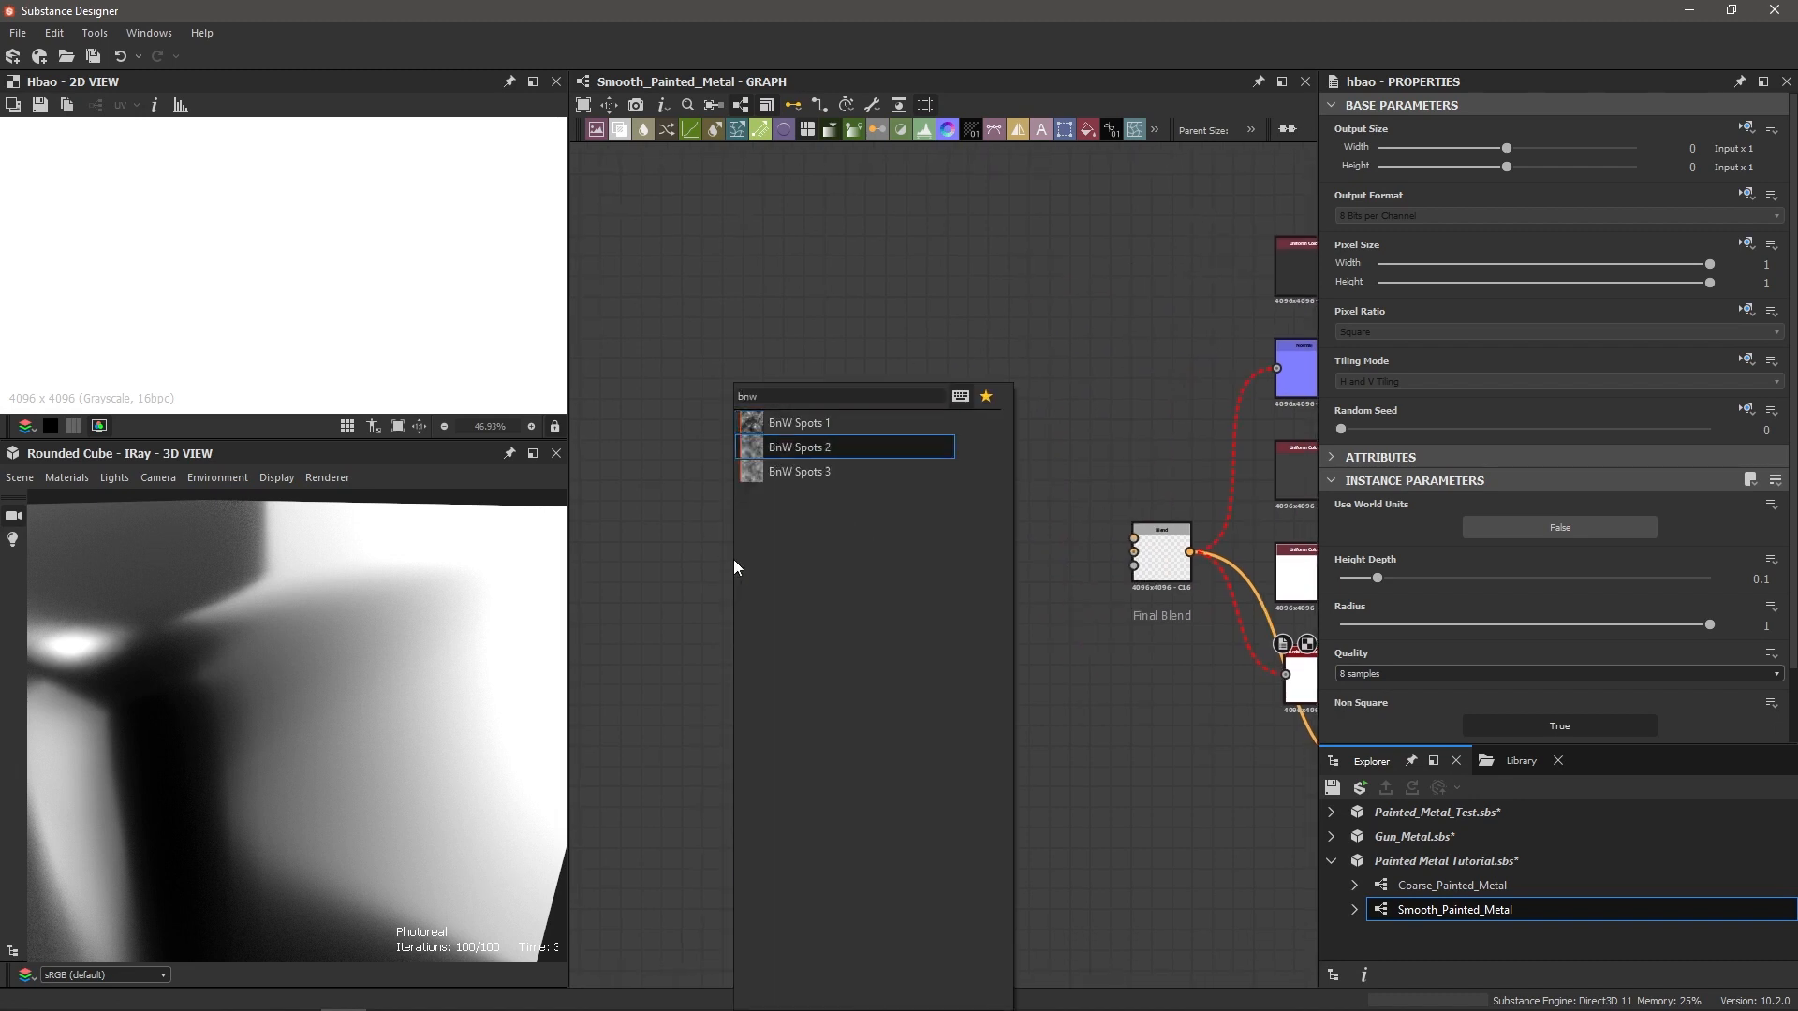
key("Return")
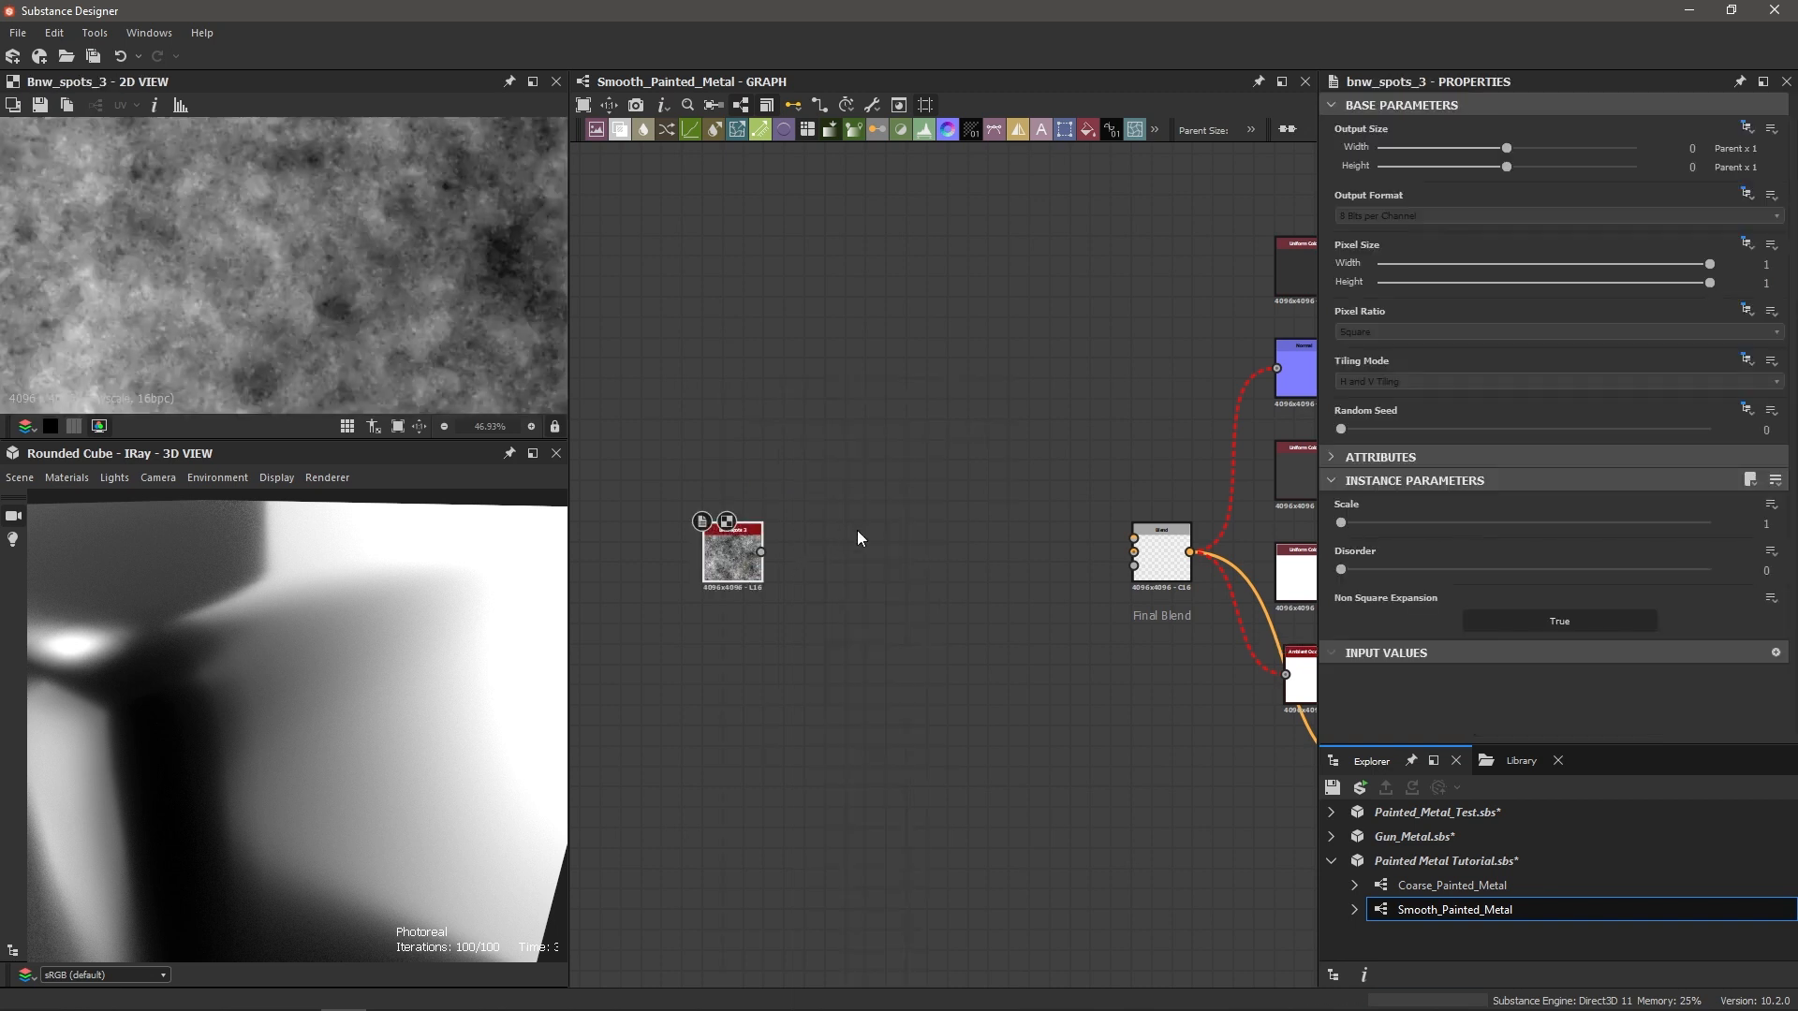
Step: Set the BnW Spots 3 scale to 3 and connect the noise to Final Blend's foreground input
scroll(342, 290, "down", 5)
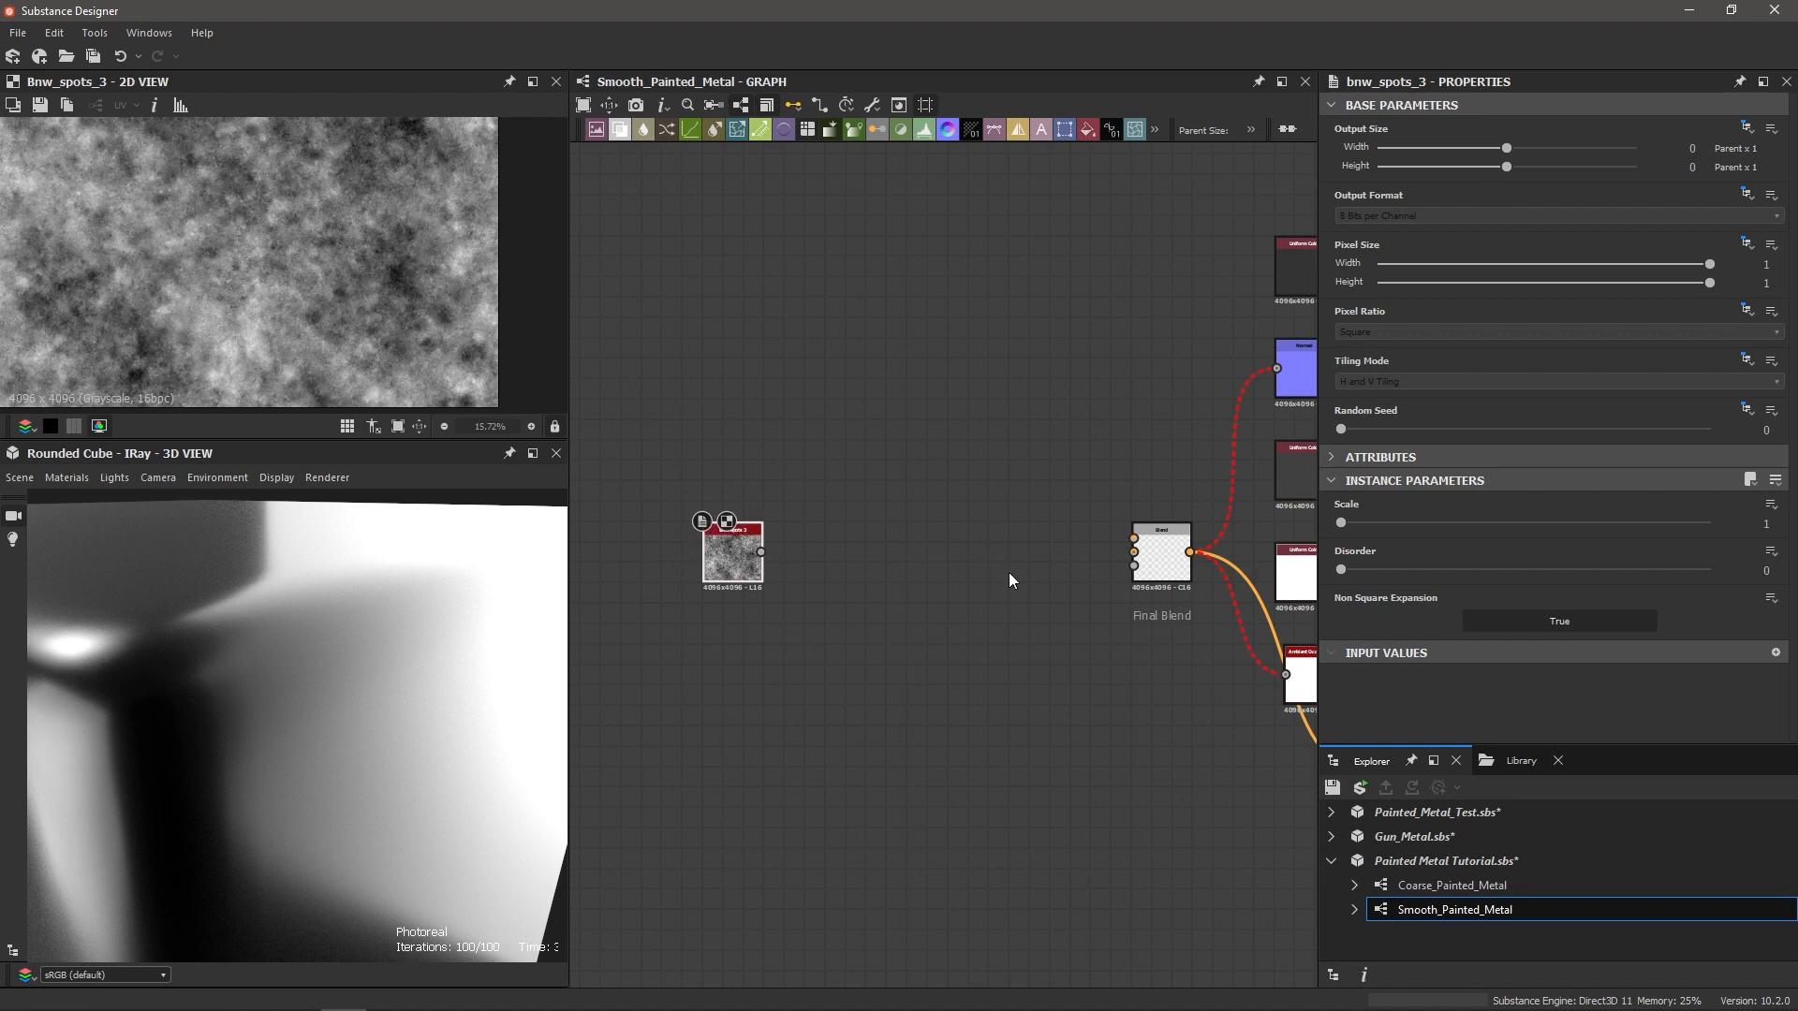
left_click_drag(1345, 523, 1444, 525)
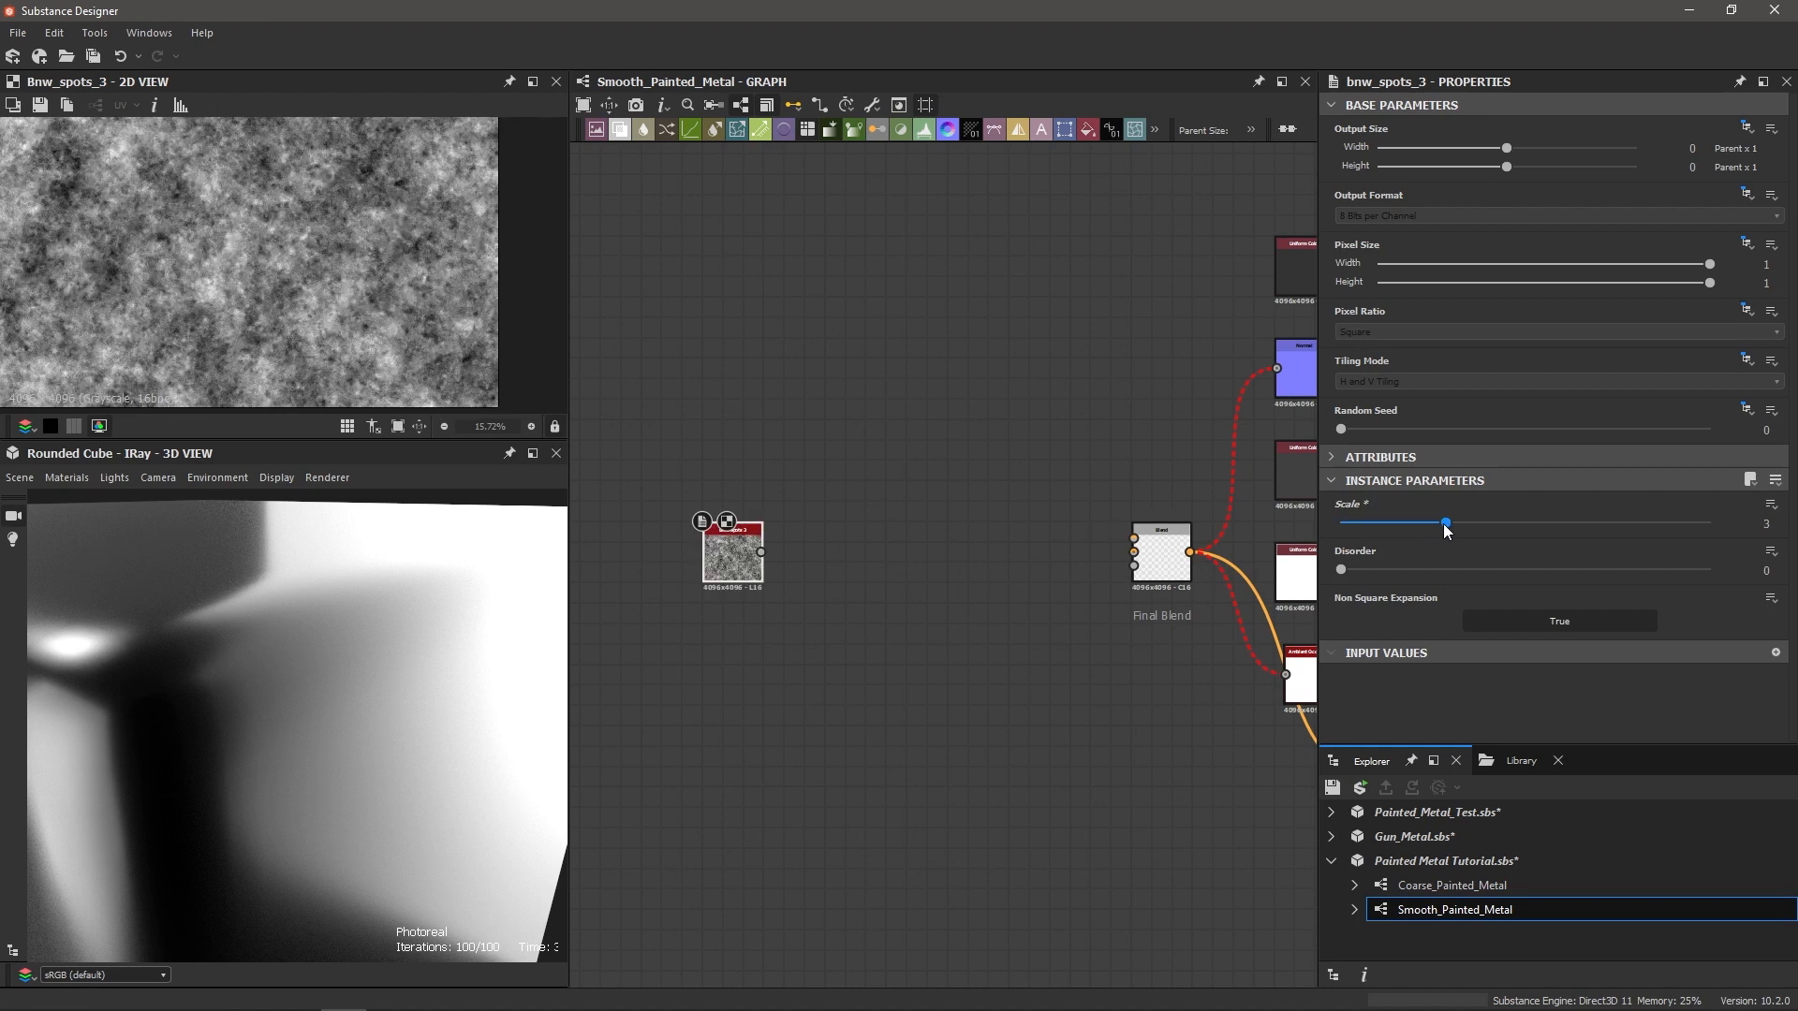
scroll(371, 318, "down", 1)
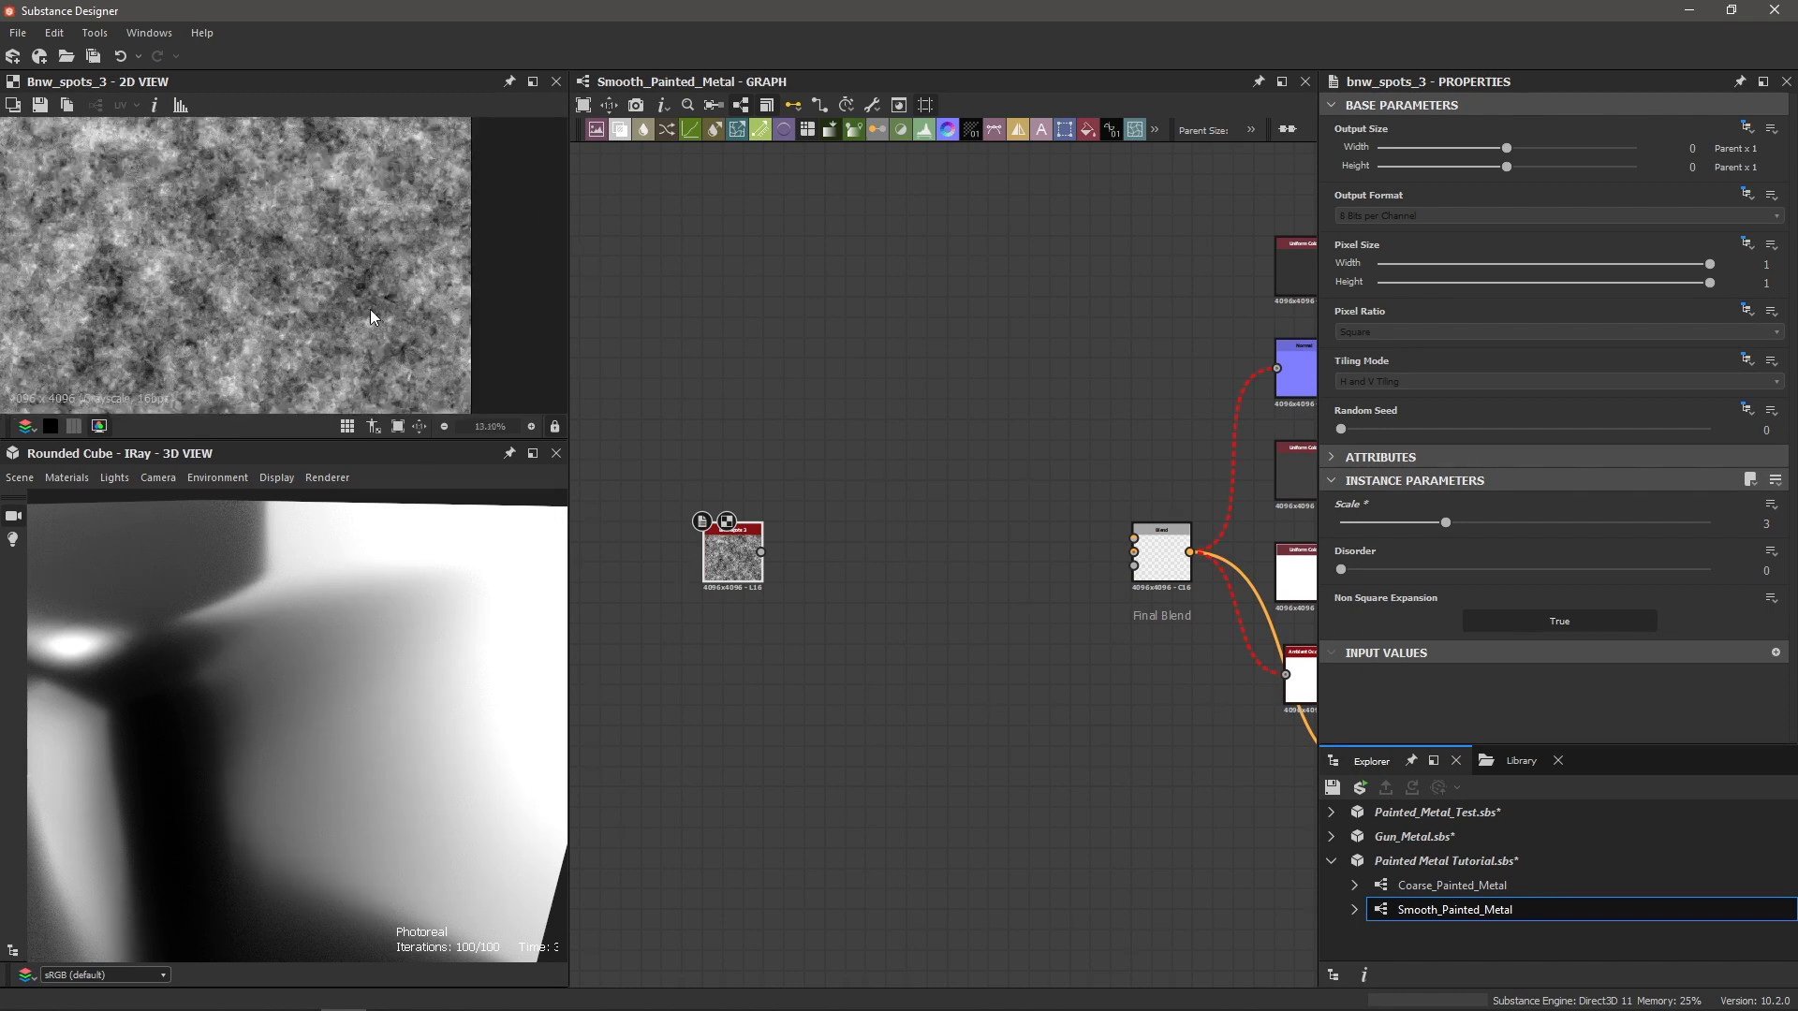
left_click_drag(764, 555, 1134, 540)
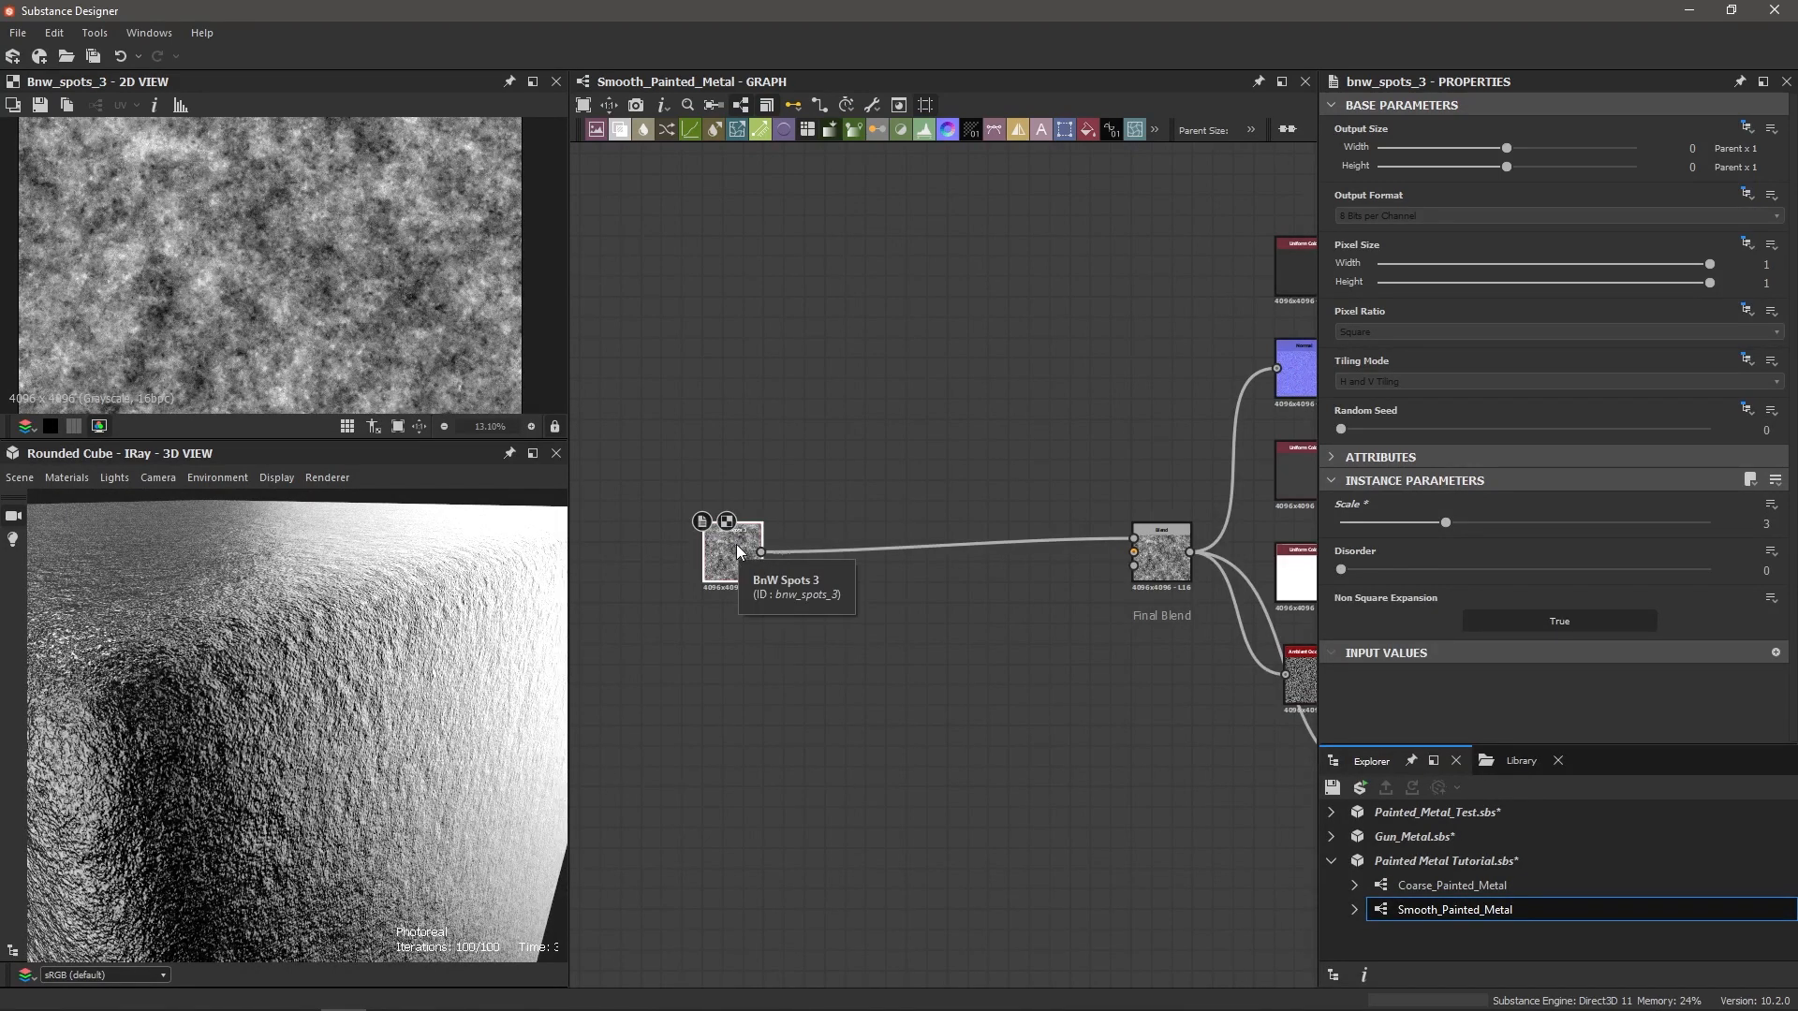
Step: Insert a Highpass Grayscale node between BnW Spots 3 and Final Blend
key("space")
type("hi")
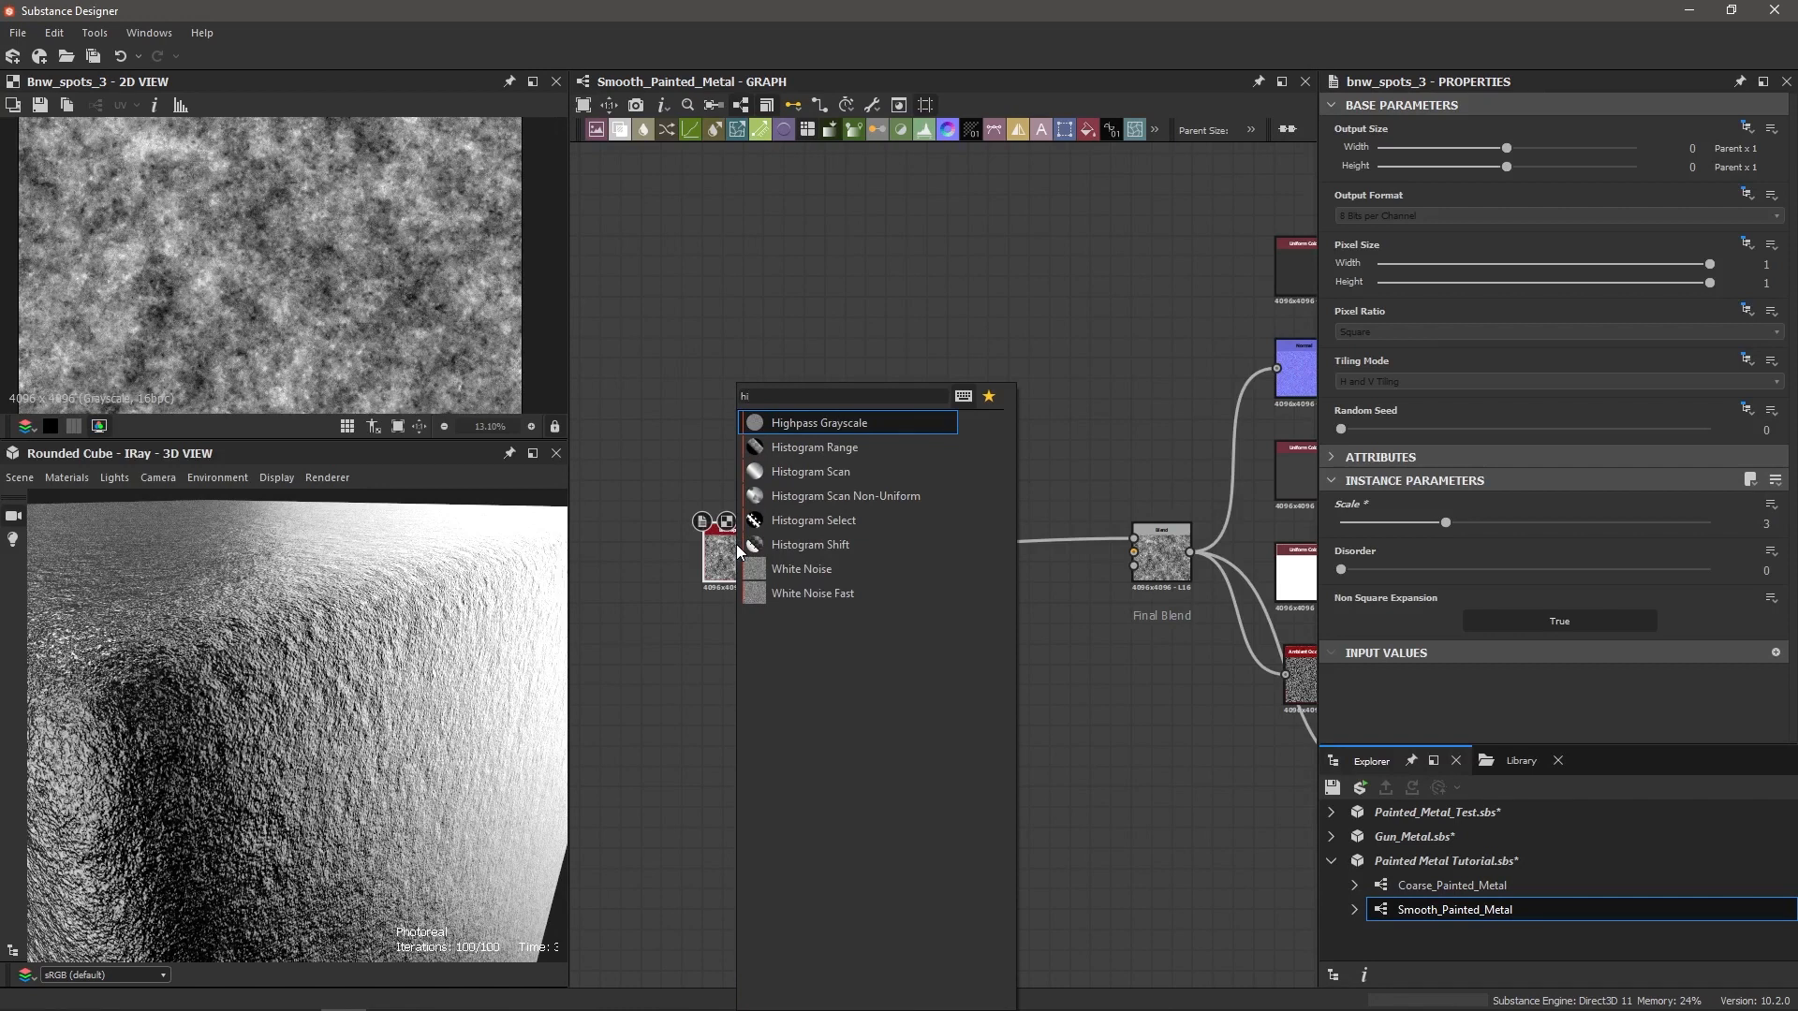
key("Return")
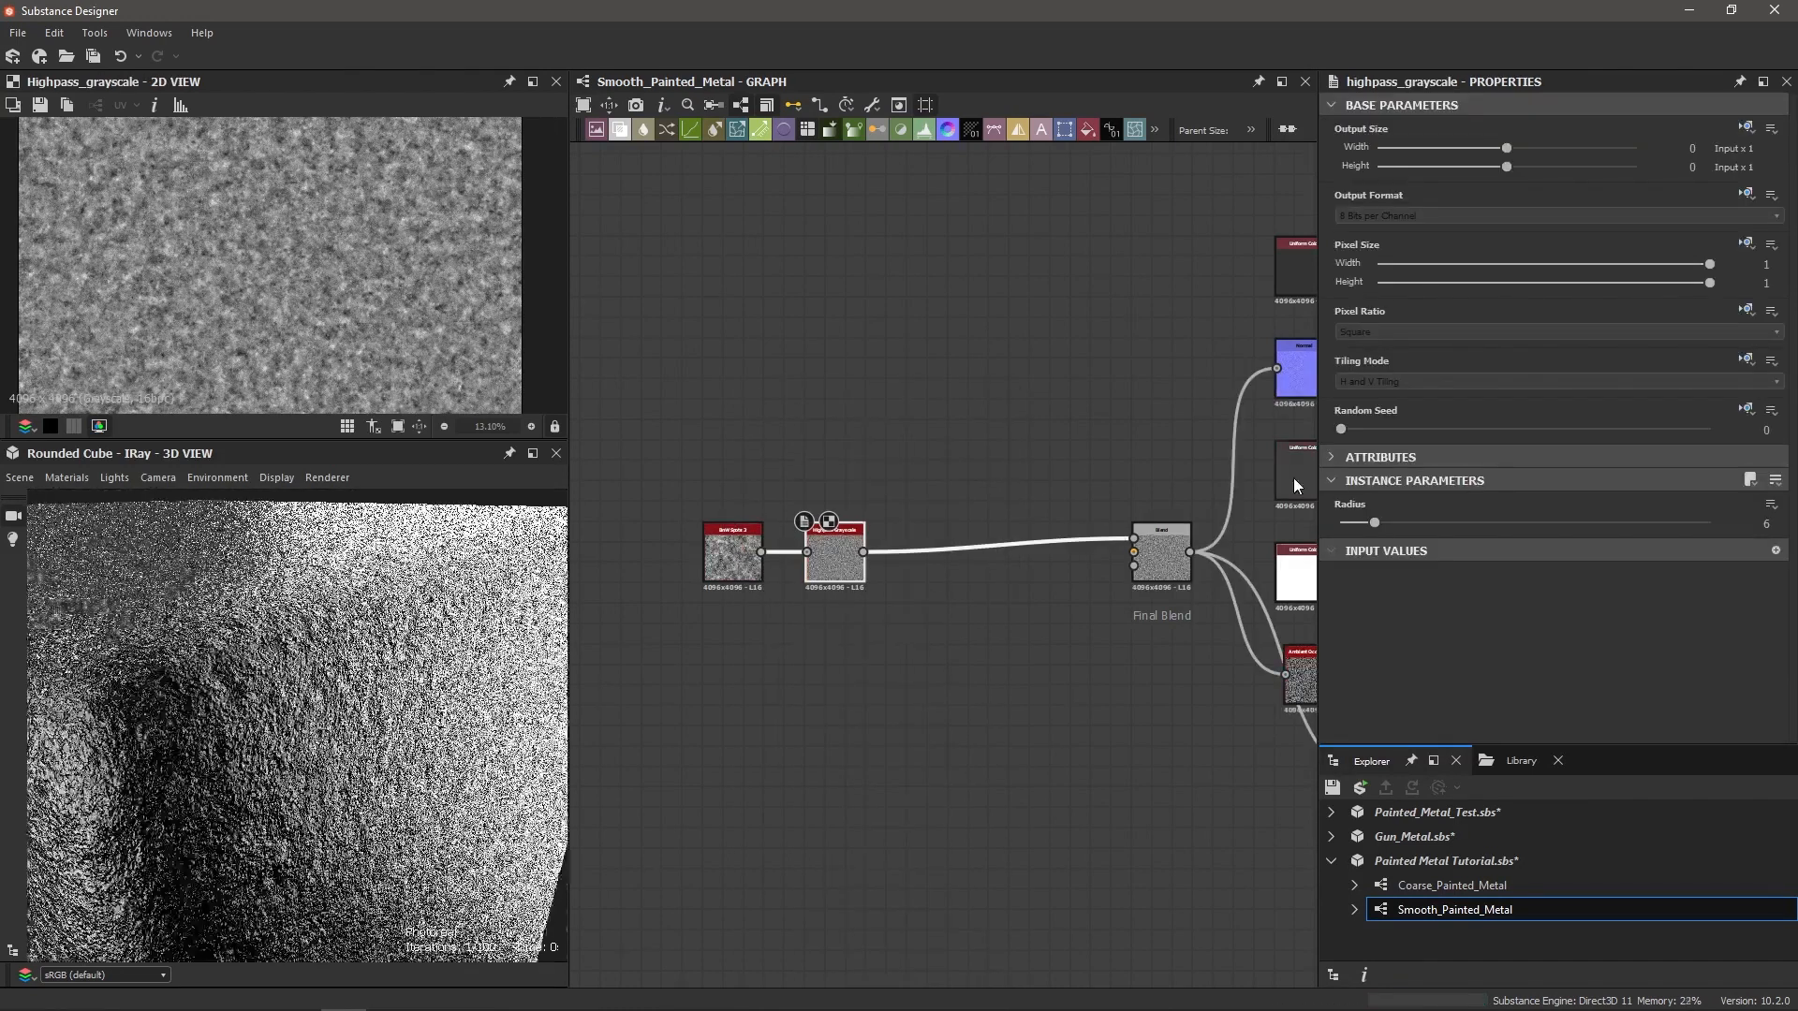
Step: Set the Highpass Grayscale radius to 0.52
left_click_drag(1374, 521, 1343, 523)
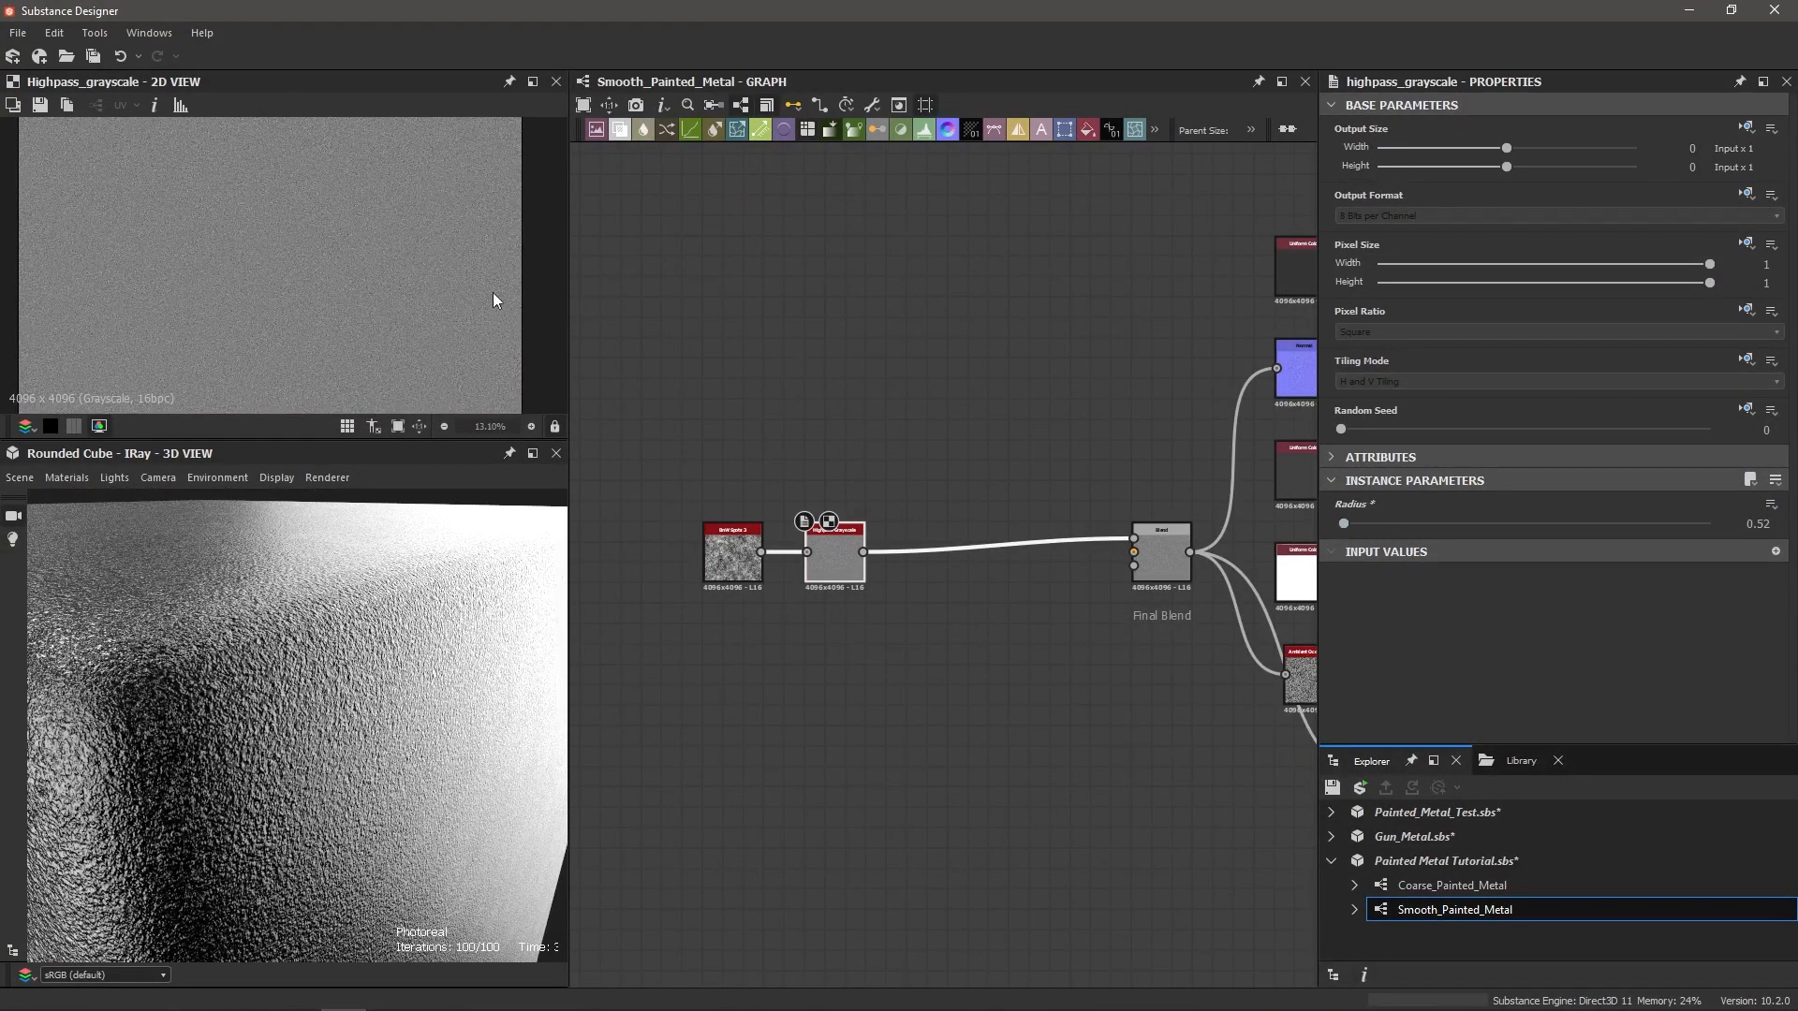
scroll(362, 279, "down", 3)
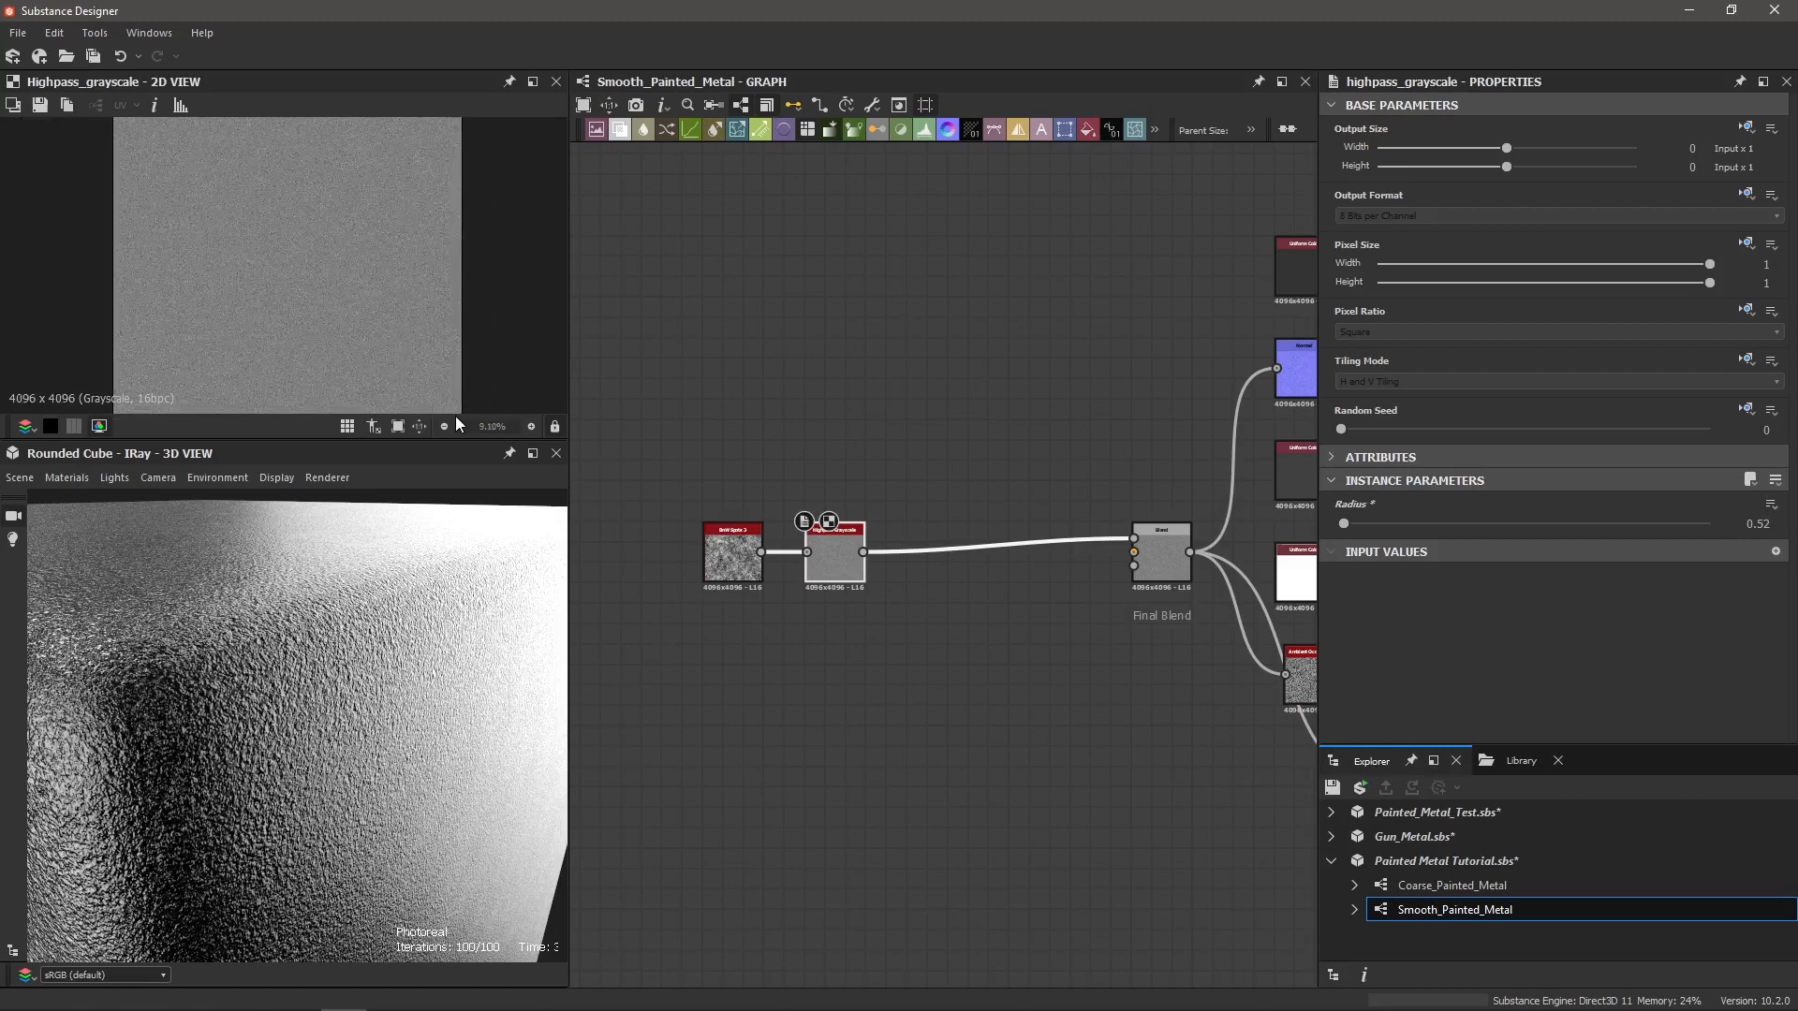
Step: Insert a Histogram Range node between Highpass Grayscale and Final Blend and set its range to 0.2
scroll(765, 560, "up", 2)
key("space")
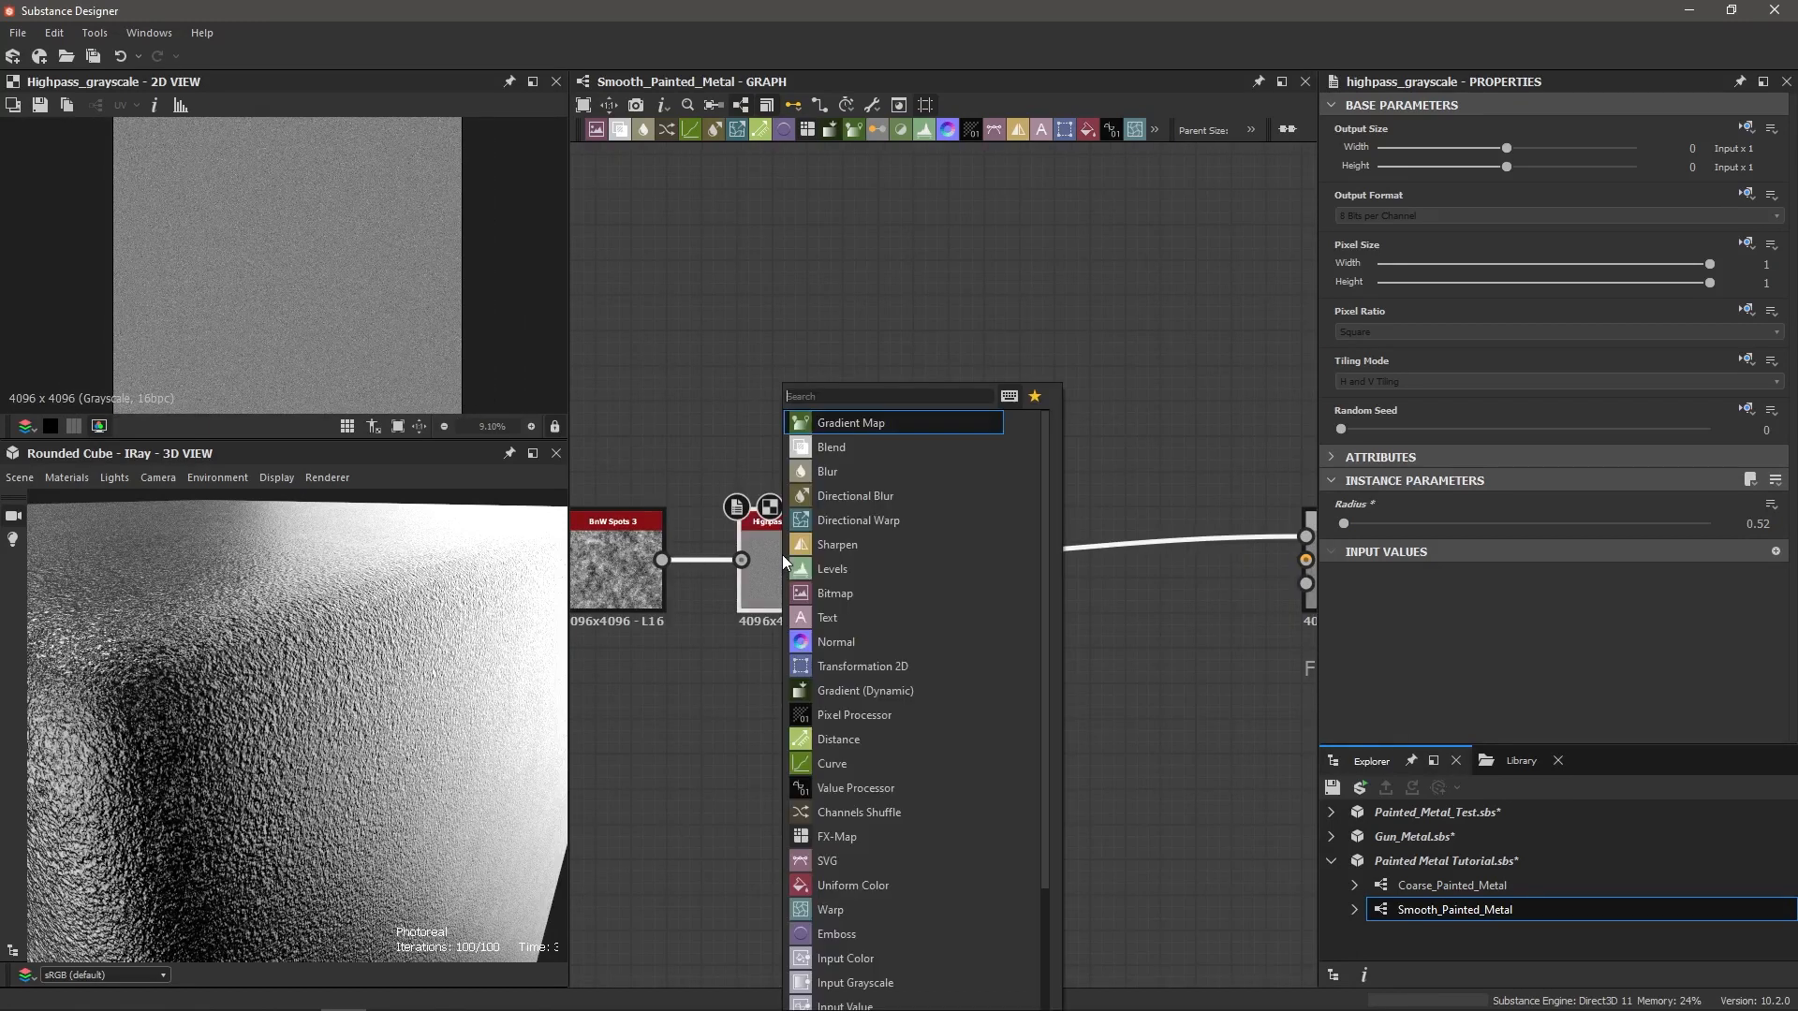
type("hist")
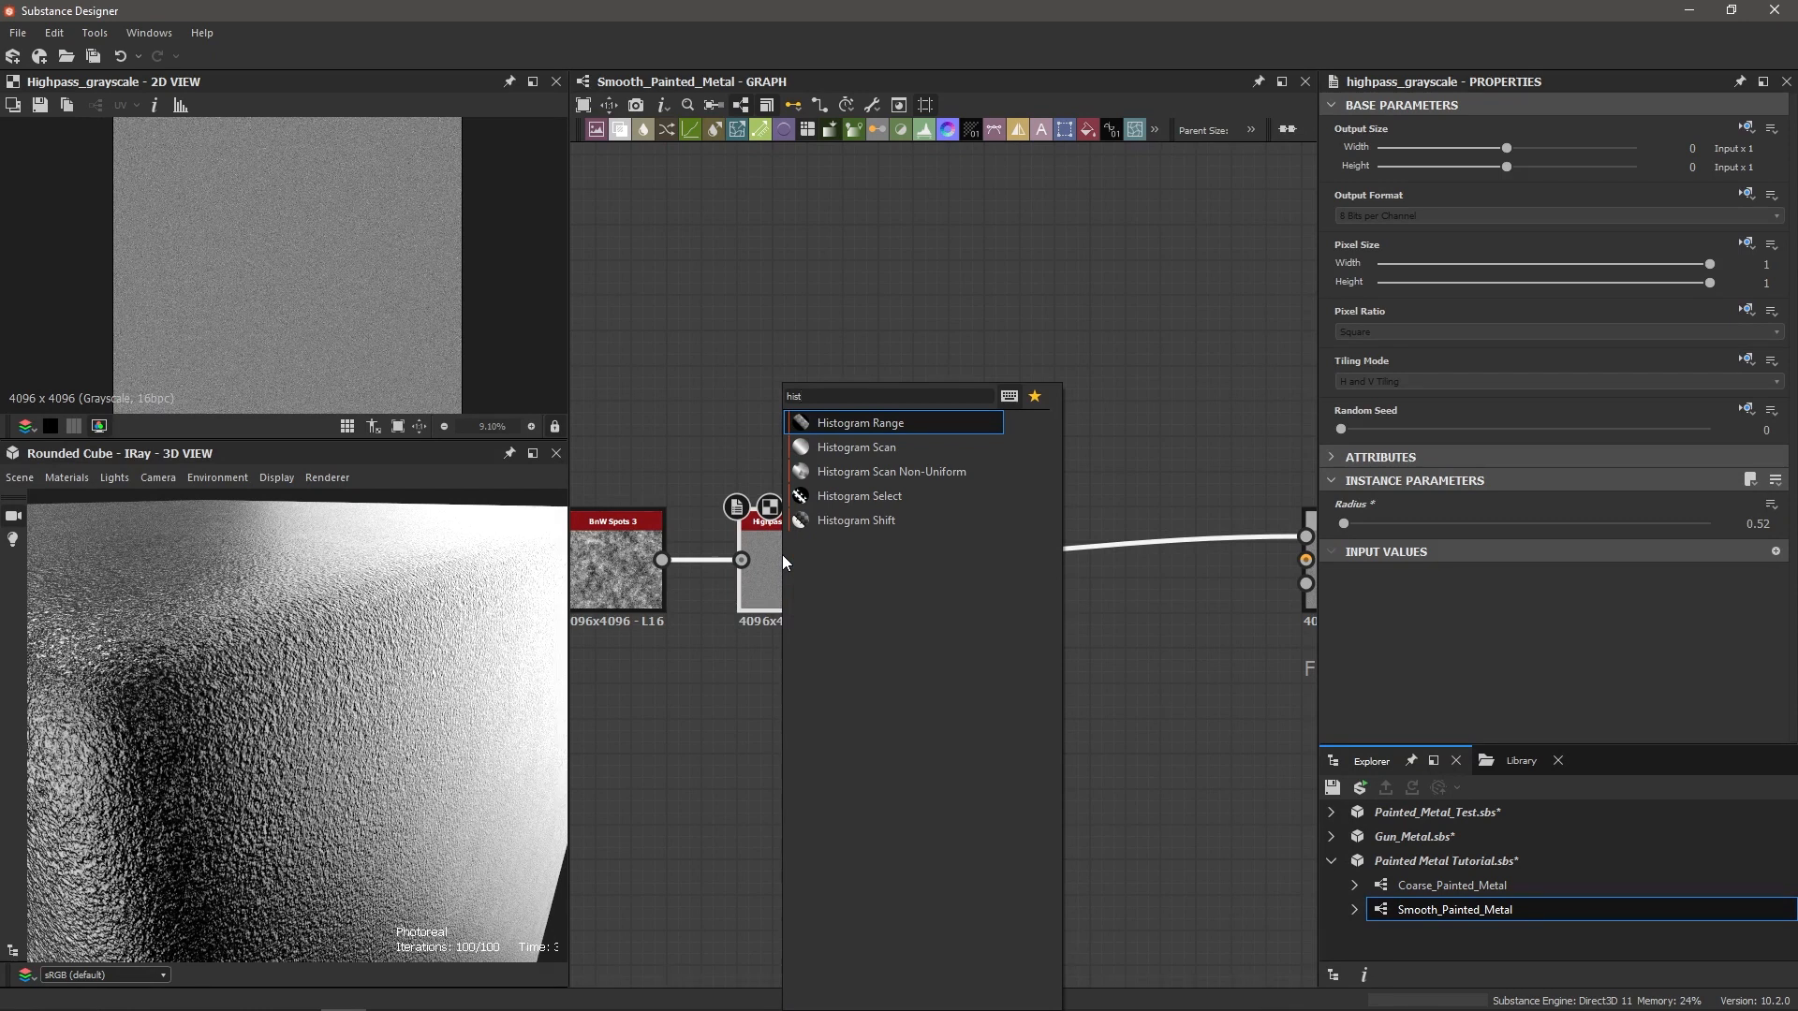
key("Return")
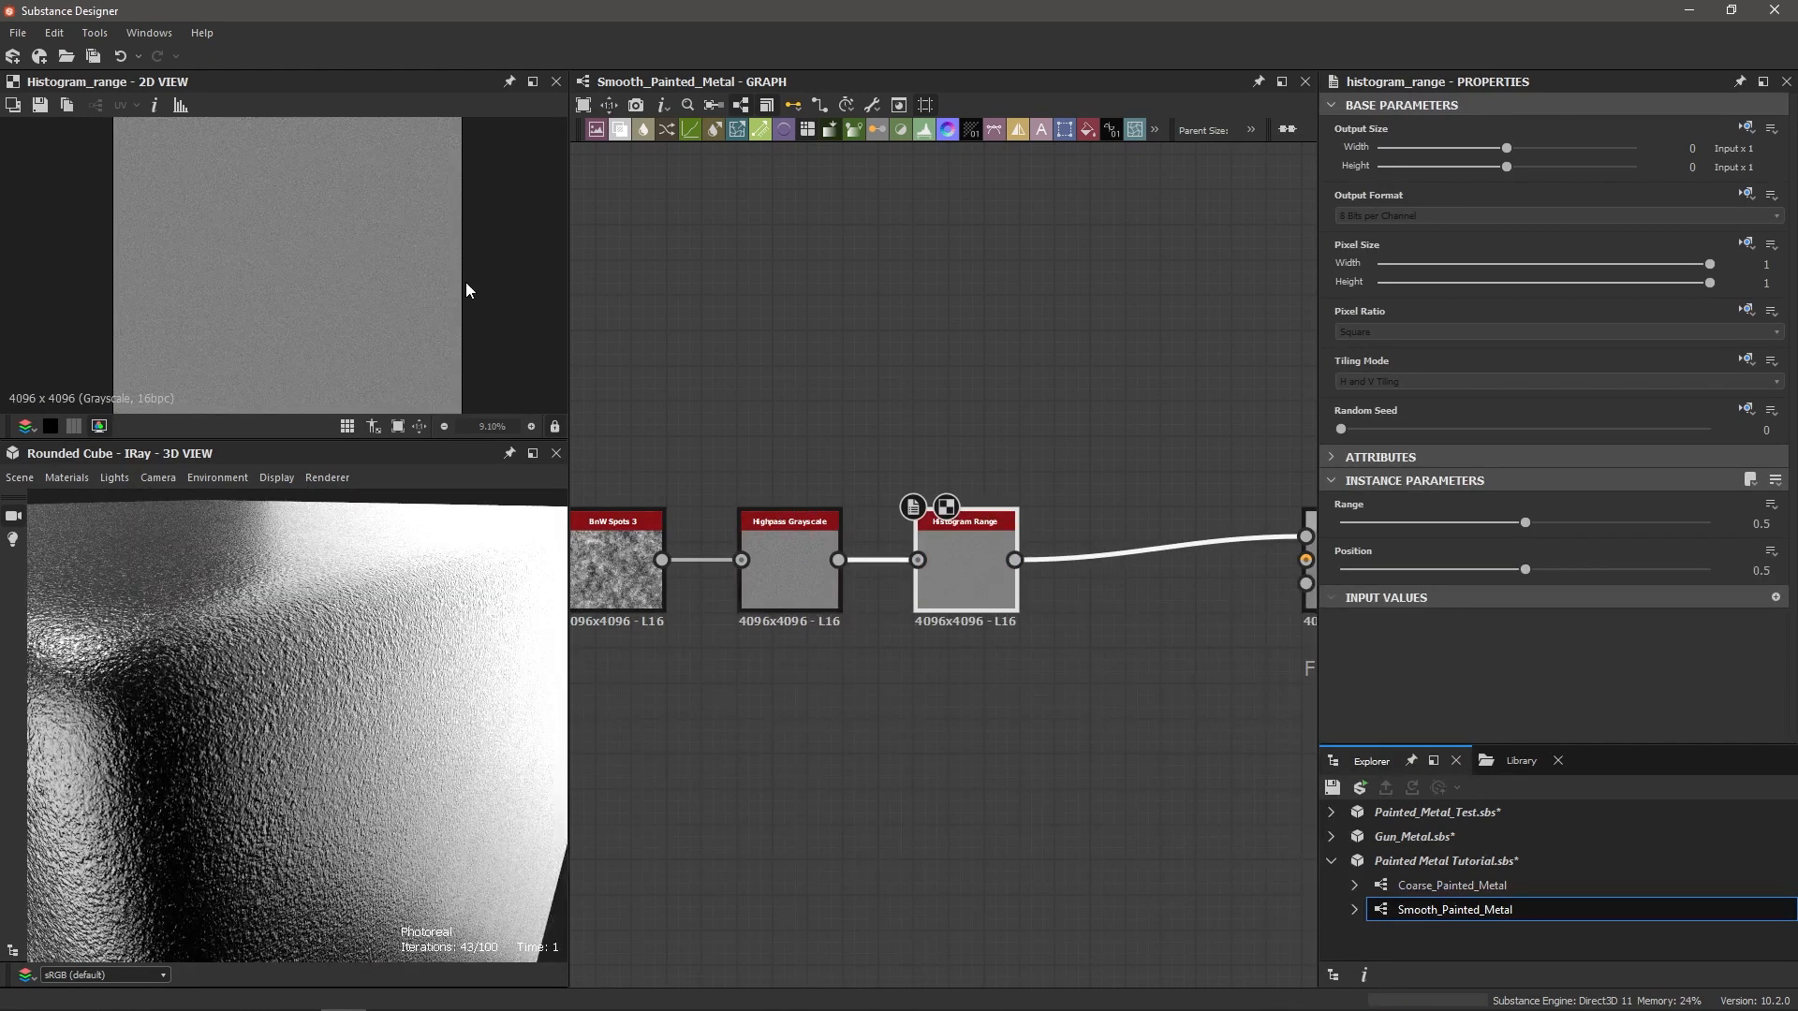
left_click_drag(1527, 521, 1415, 524)
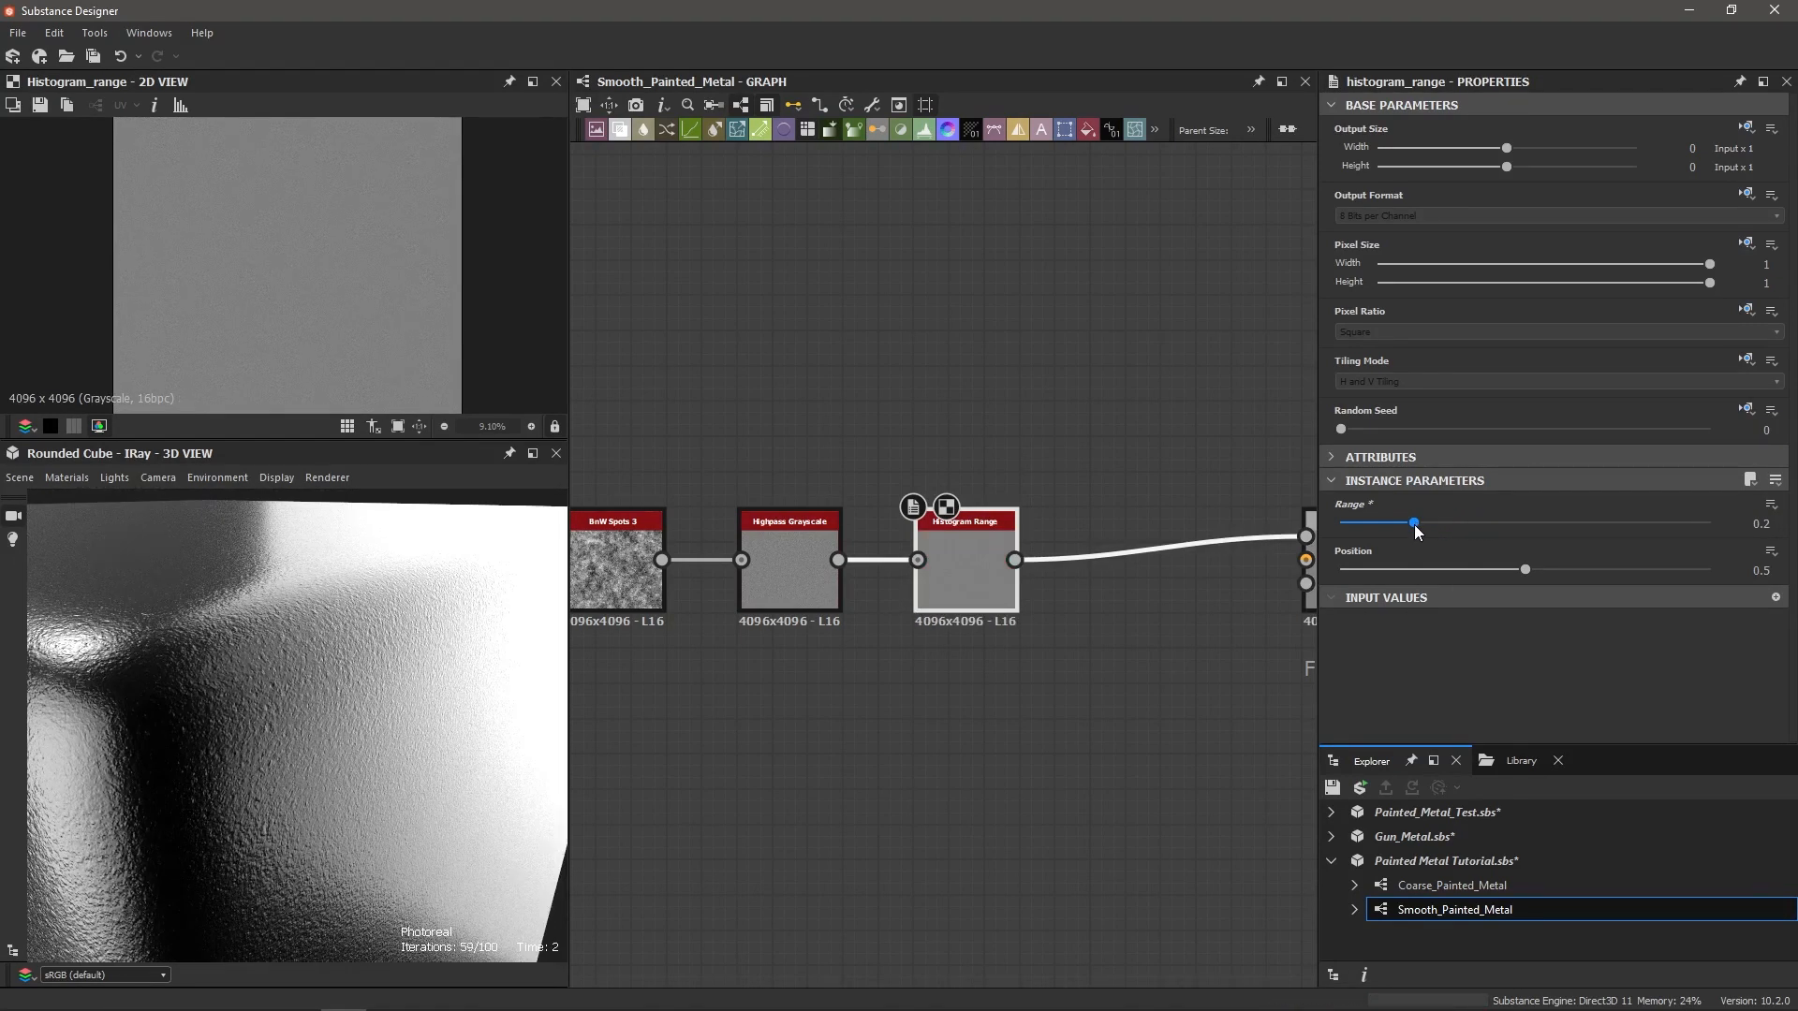
Step: Set the HBAO ambient occlusion node's height depth to 0.01 and preview its result up close in 2D
middle_click_drag(1260, 670, 913, 670)
scroll(936, 670, "down", 4)
scroll(1047, 719, "up", 5)
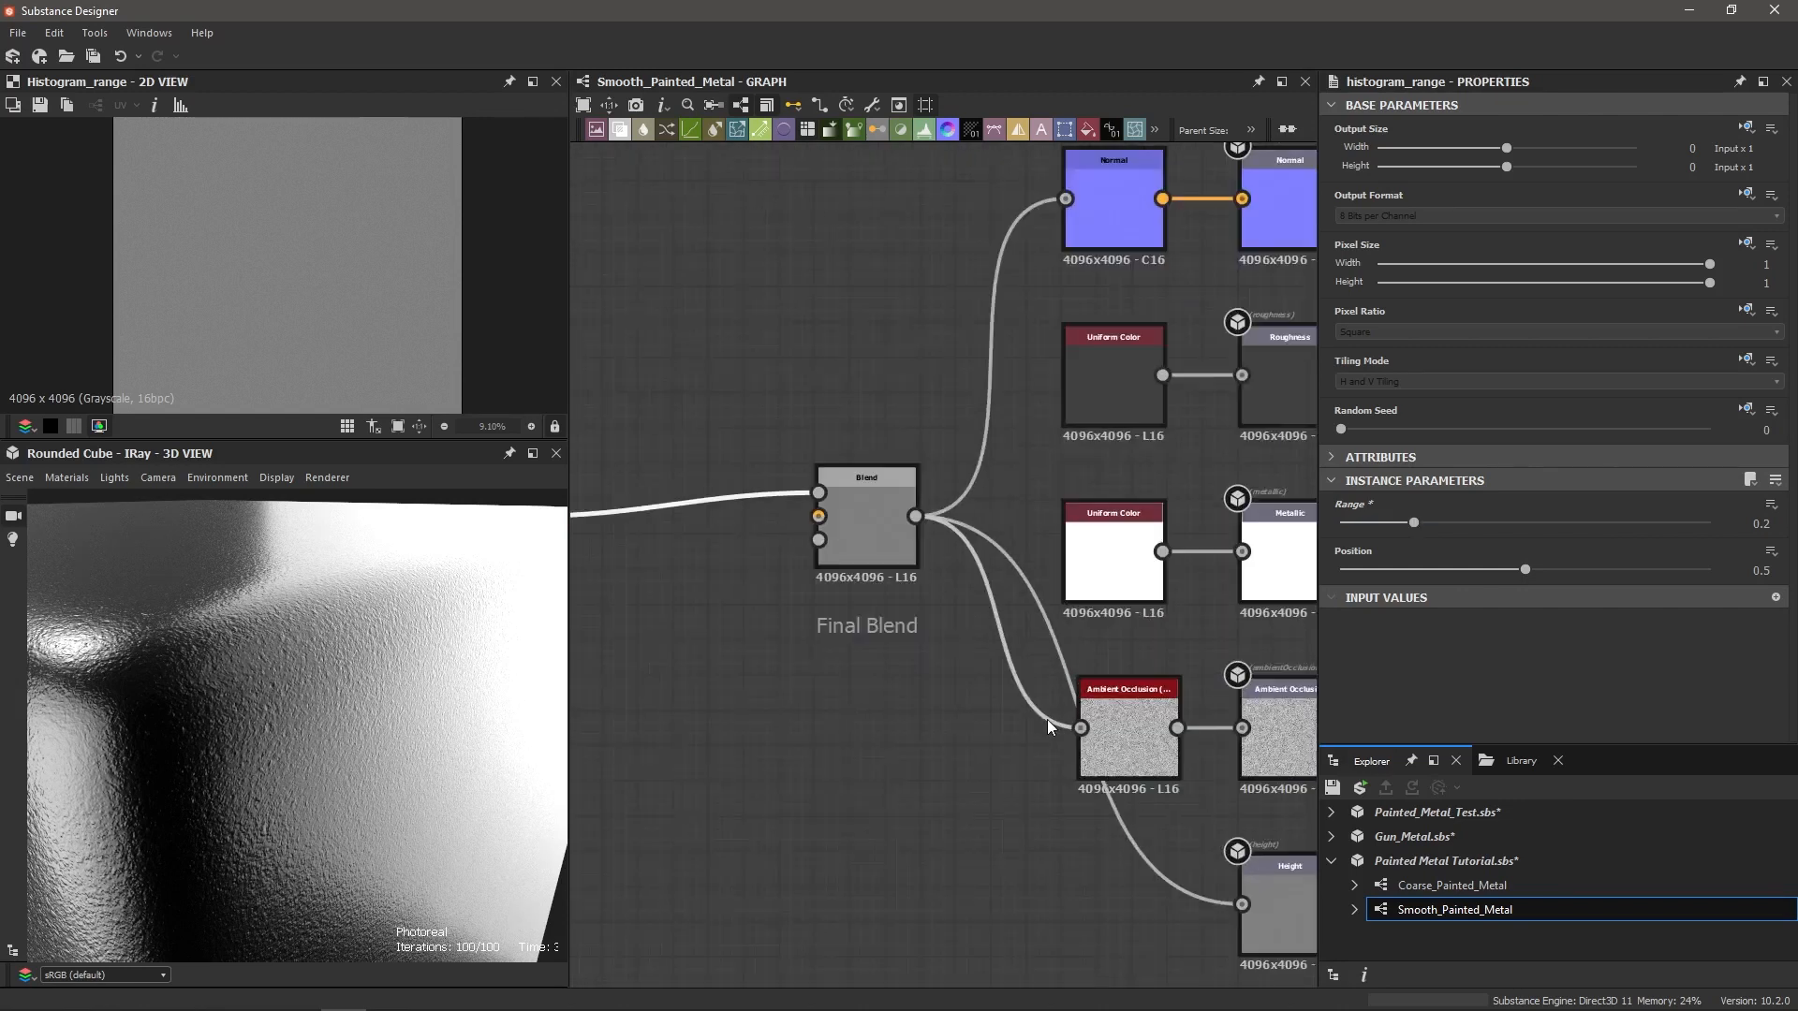
left_click(1162, 729)
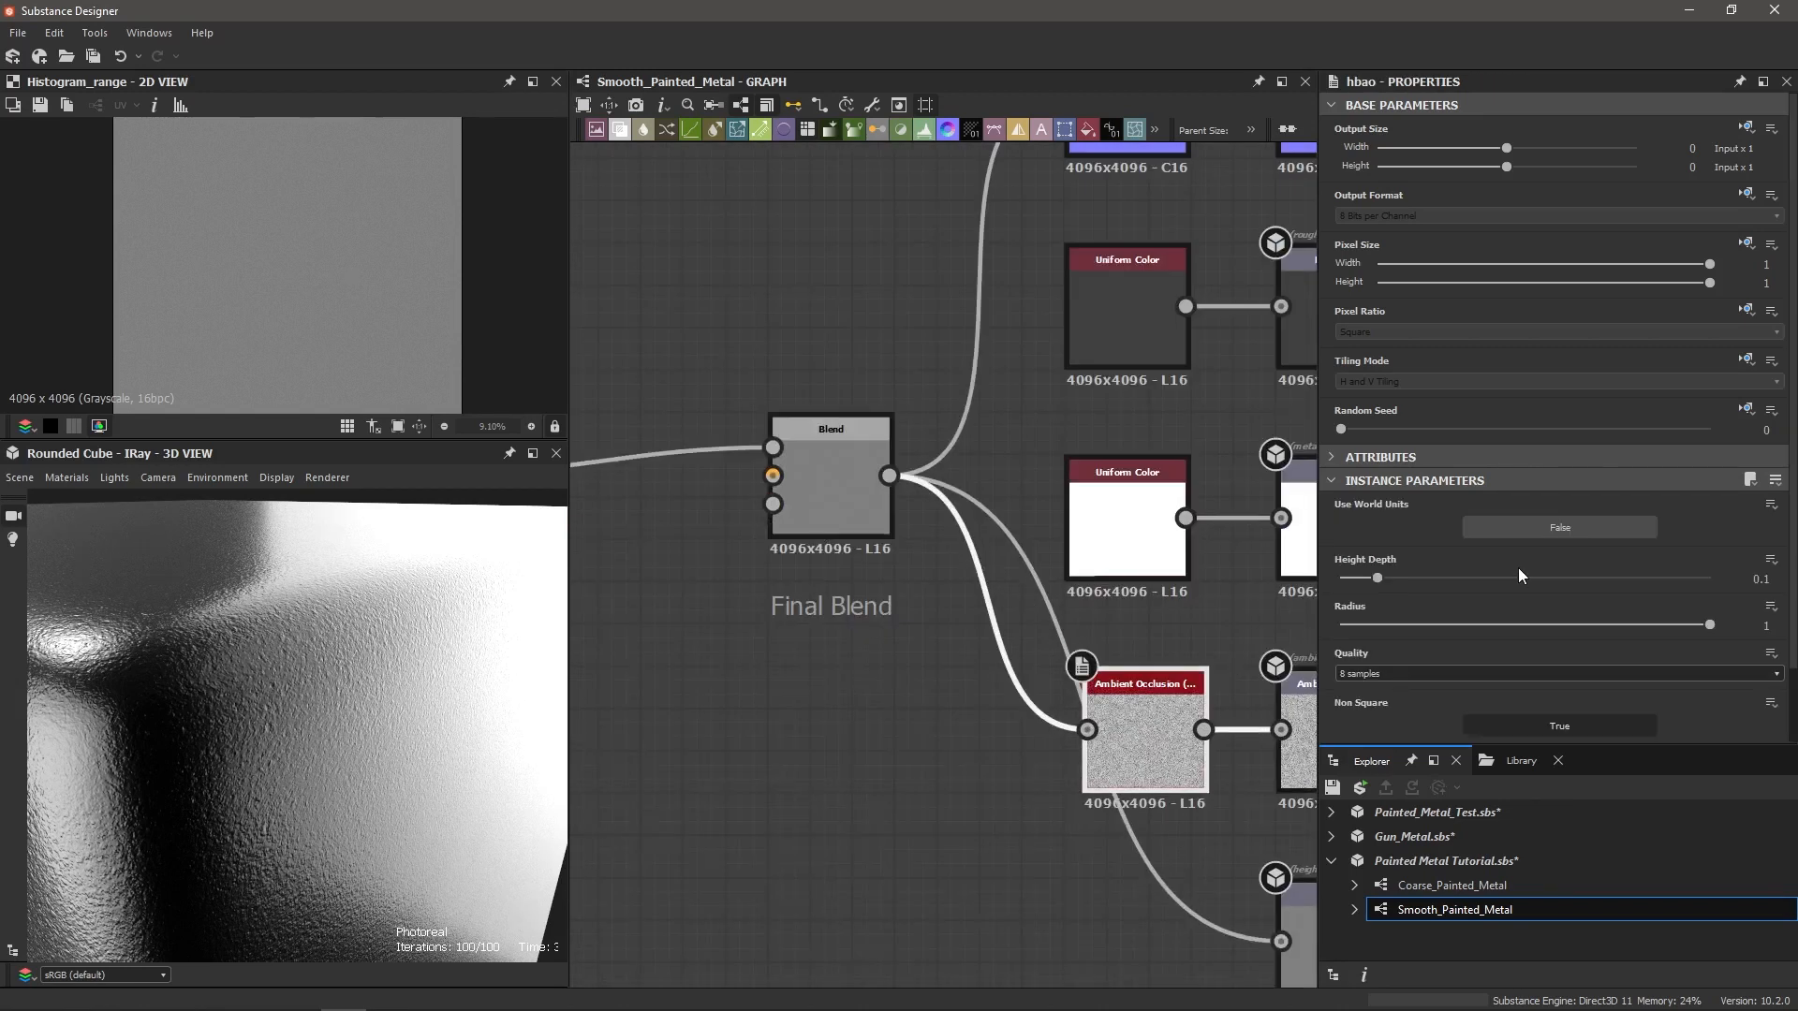
double_click(1748, 582)
key("BackSpace")
type("0.01")
key("Return")
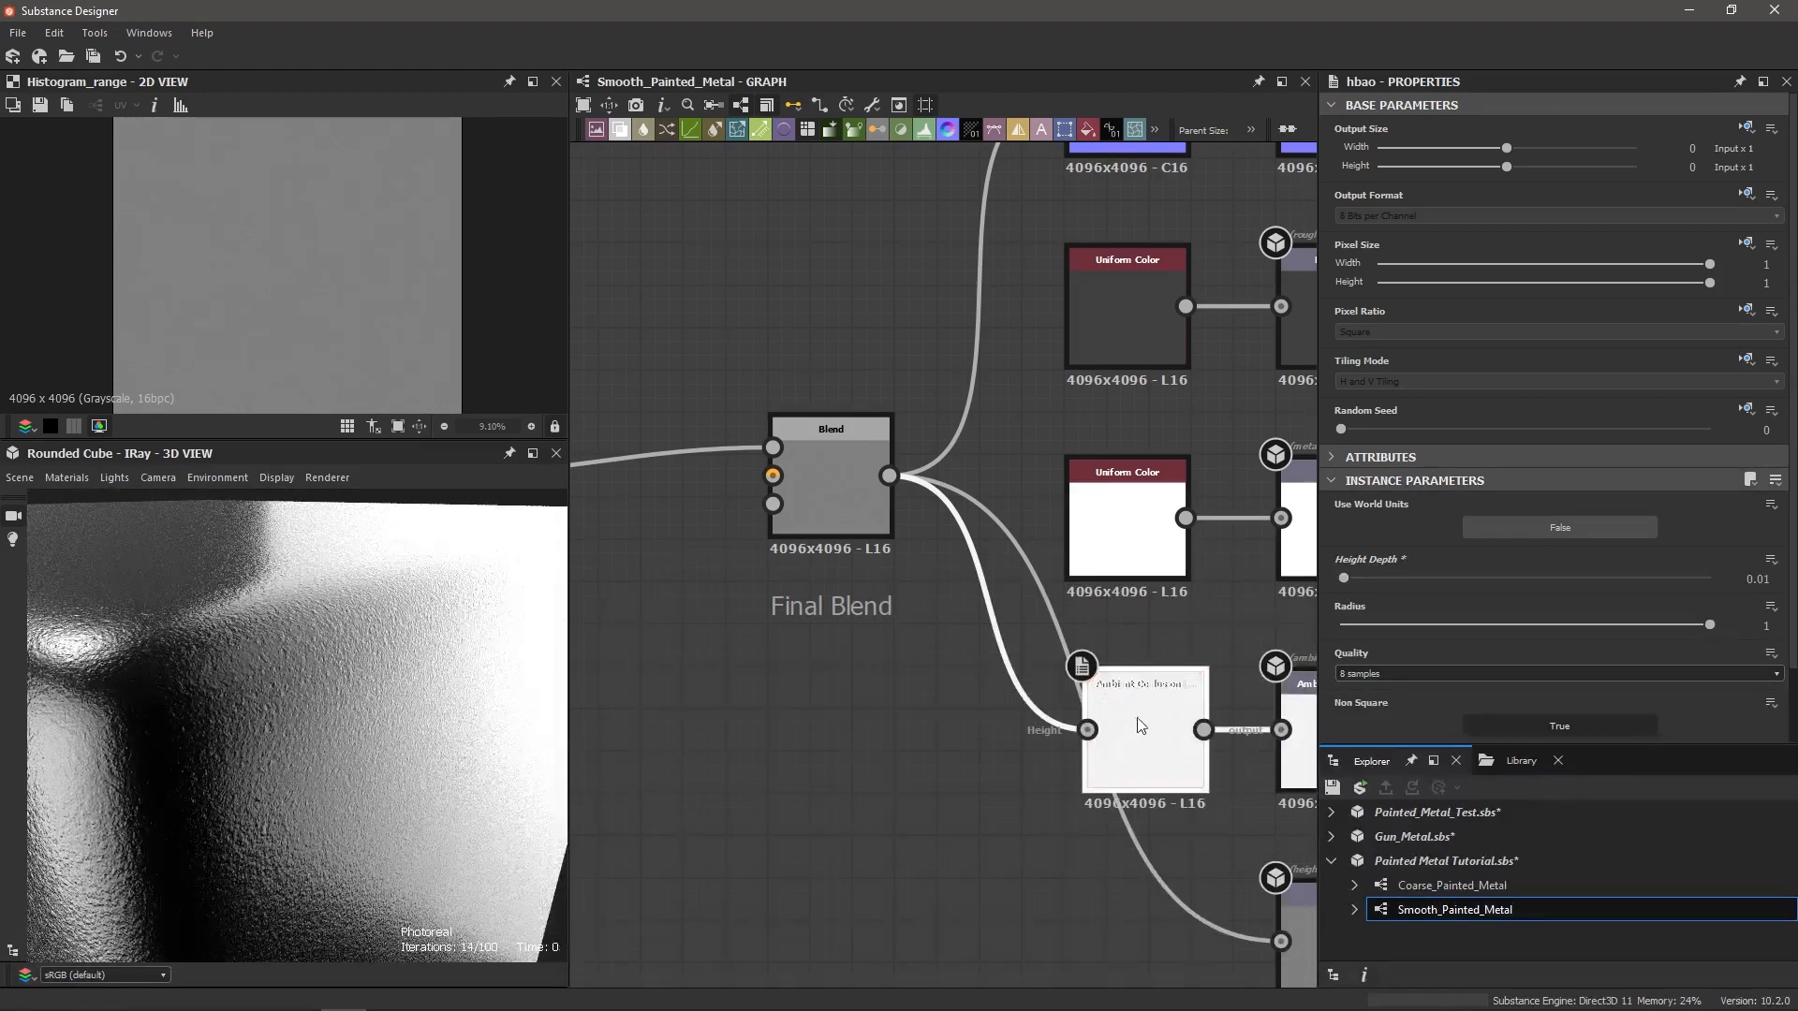
double_click(1152, 726)
scroll(353, 291, "up", 10)
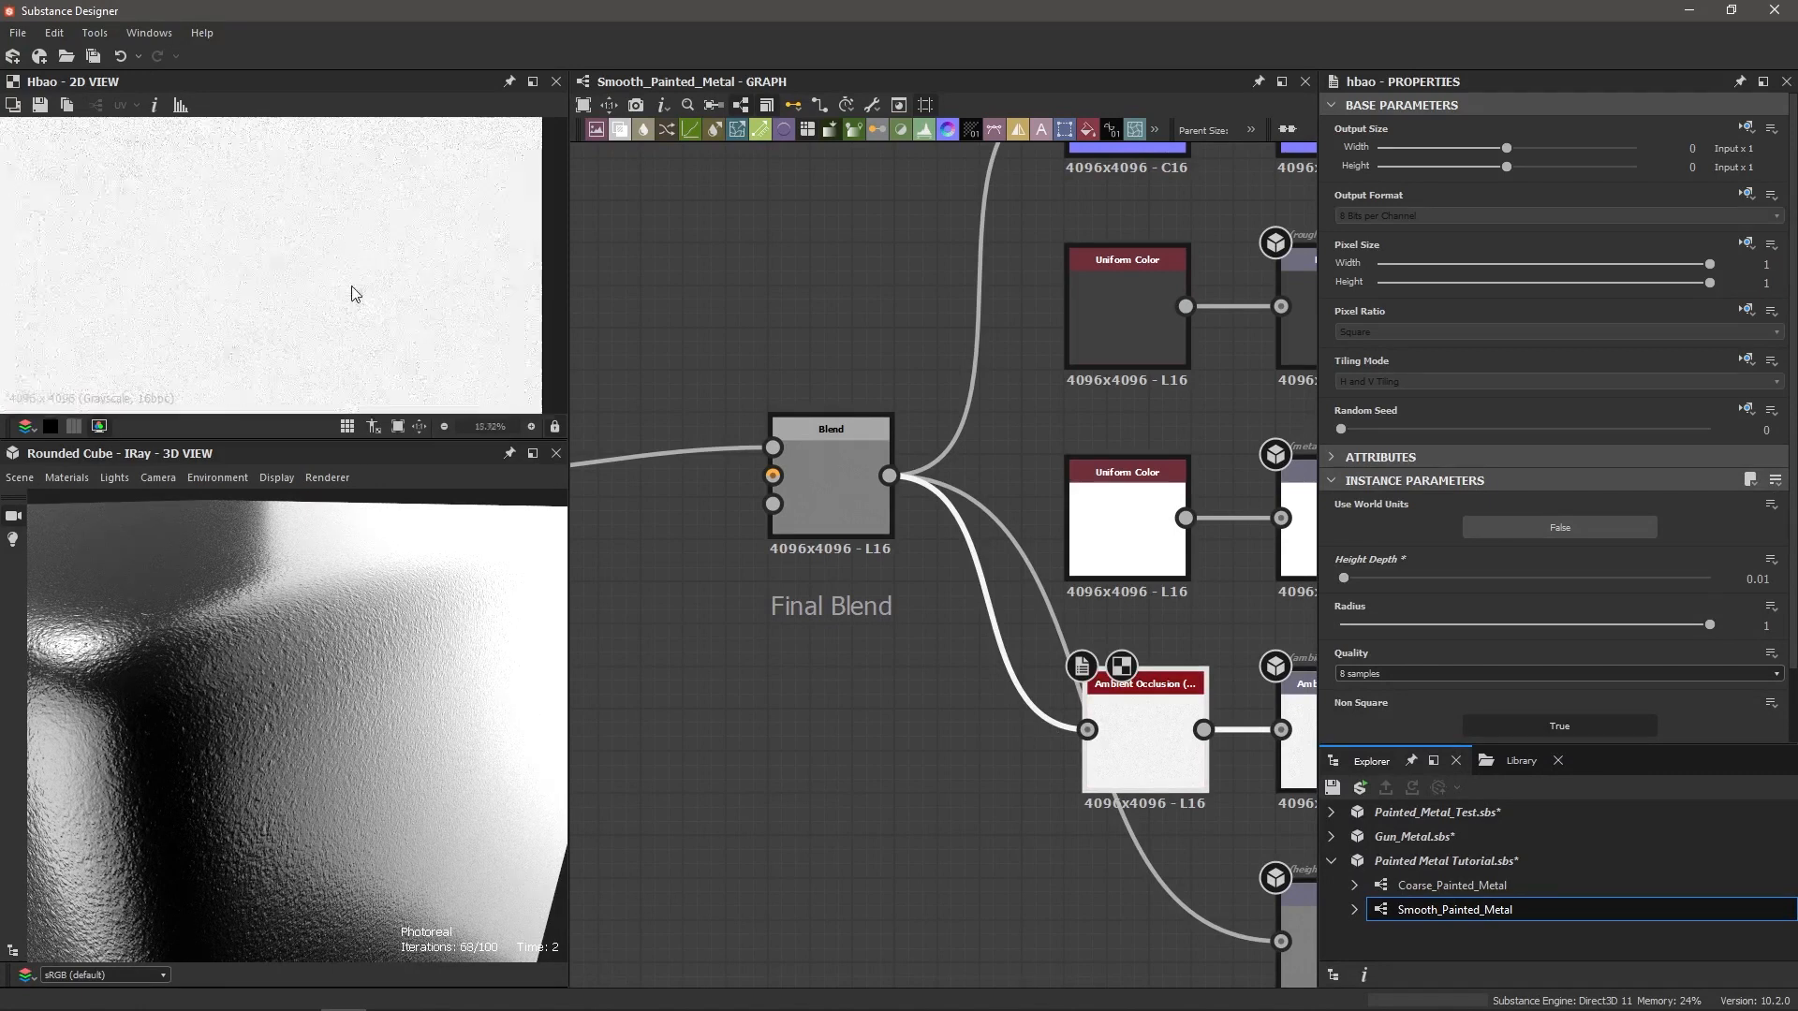
scroll(349, 304, "down", 8)
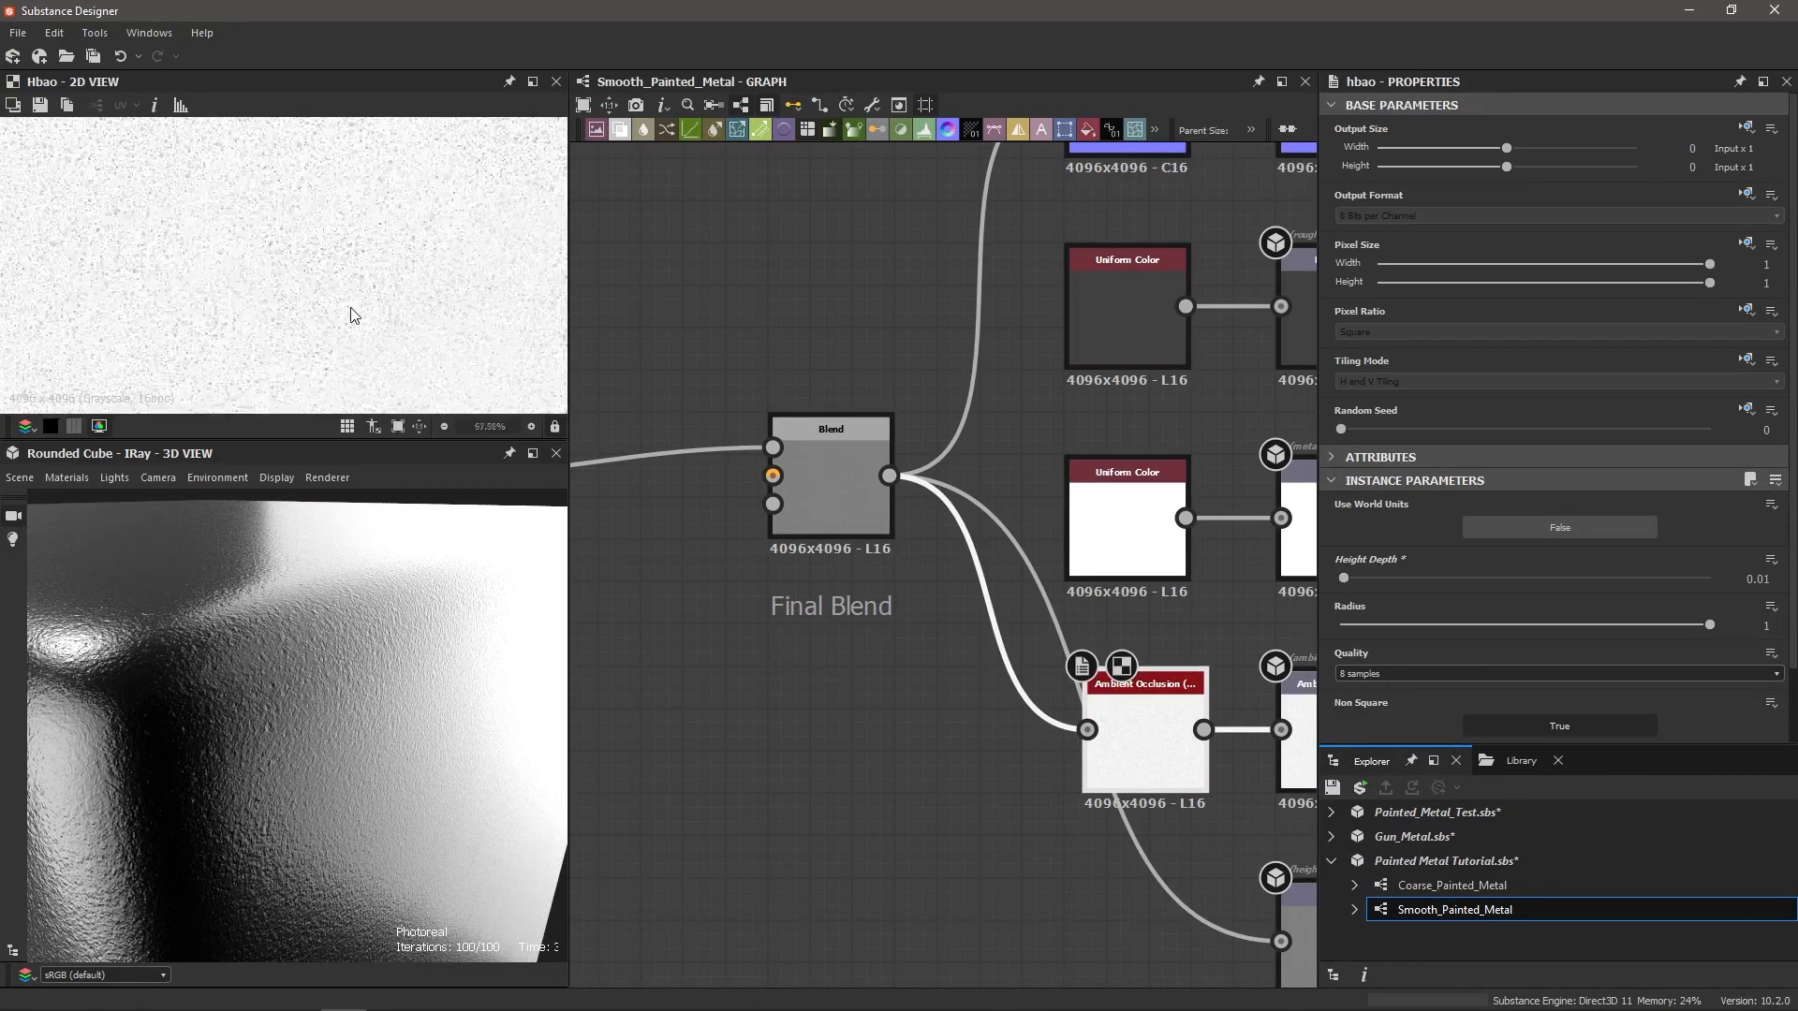
Step: Set the Normal node's intensity to 0.22 and inspect the surface on the rounded cube
scroll(819, 744, "down", 3)
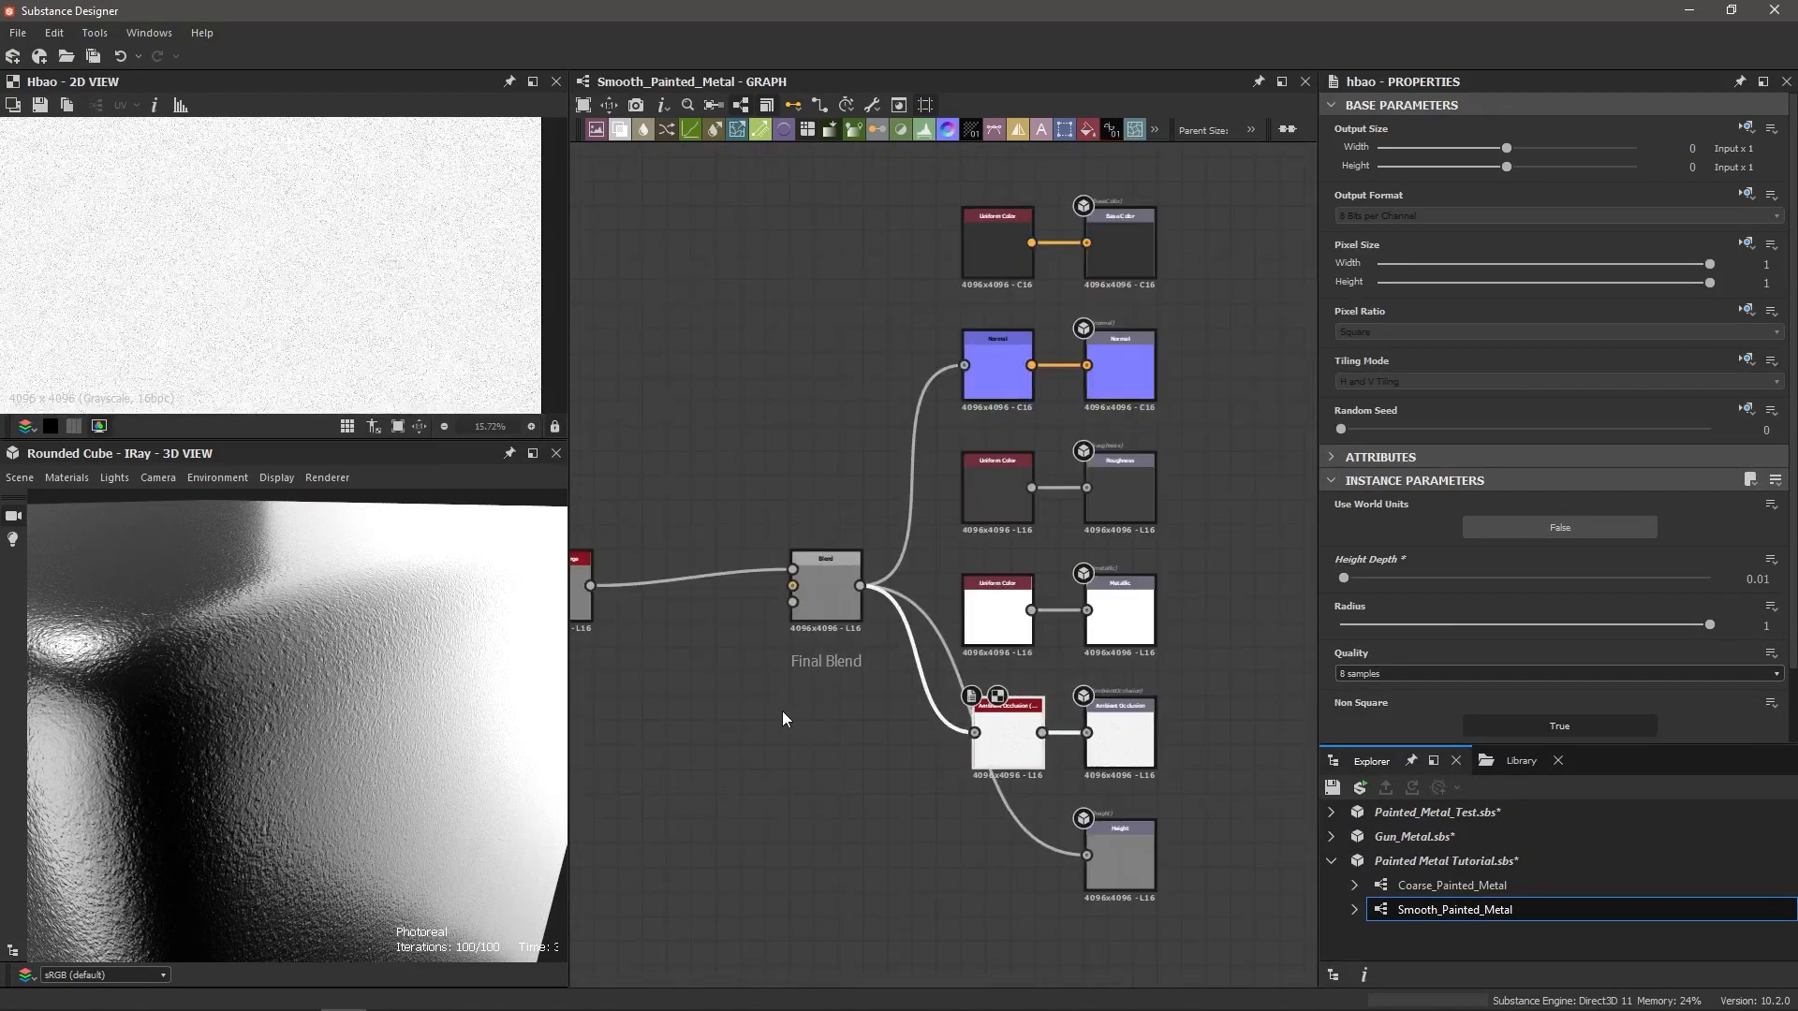
left_click(1000, 390)
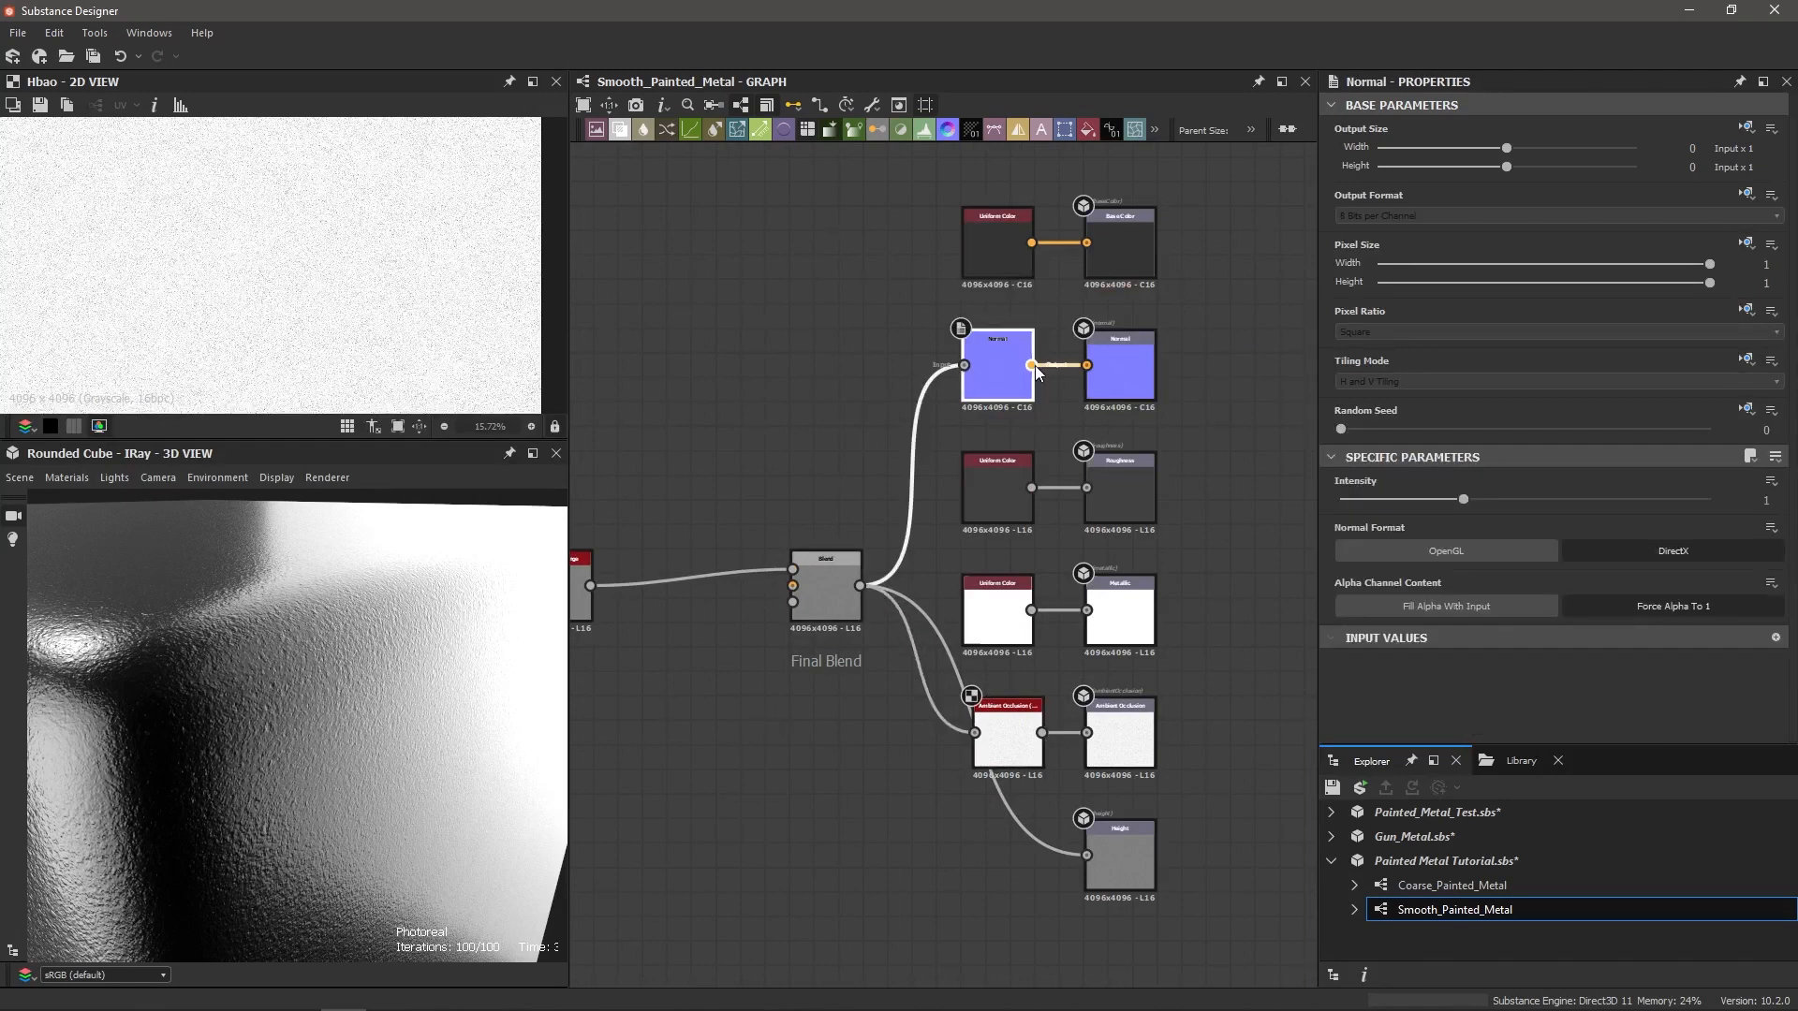
left_click_drag(1462, 500, 1367, 502)
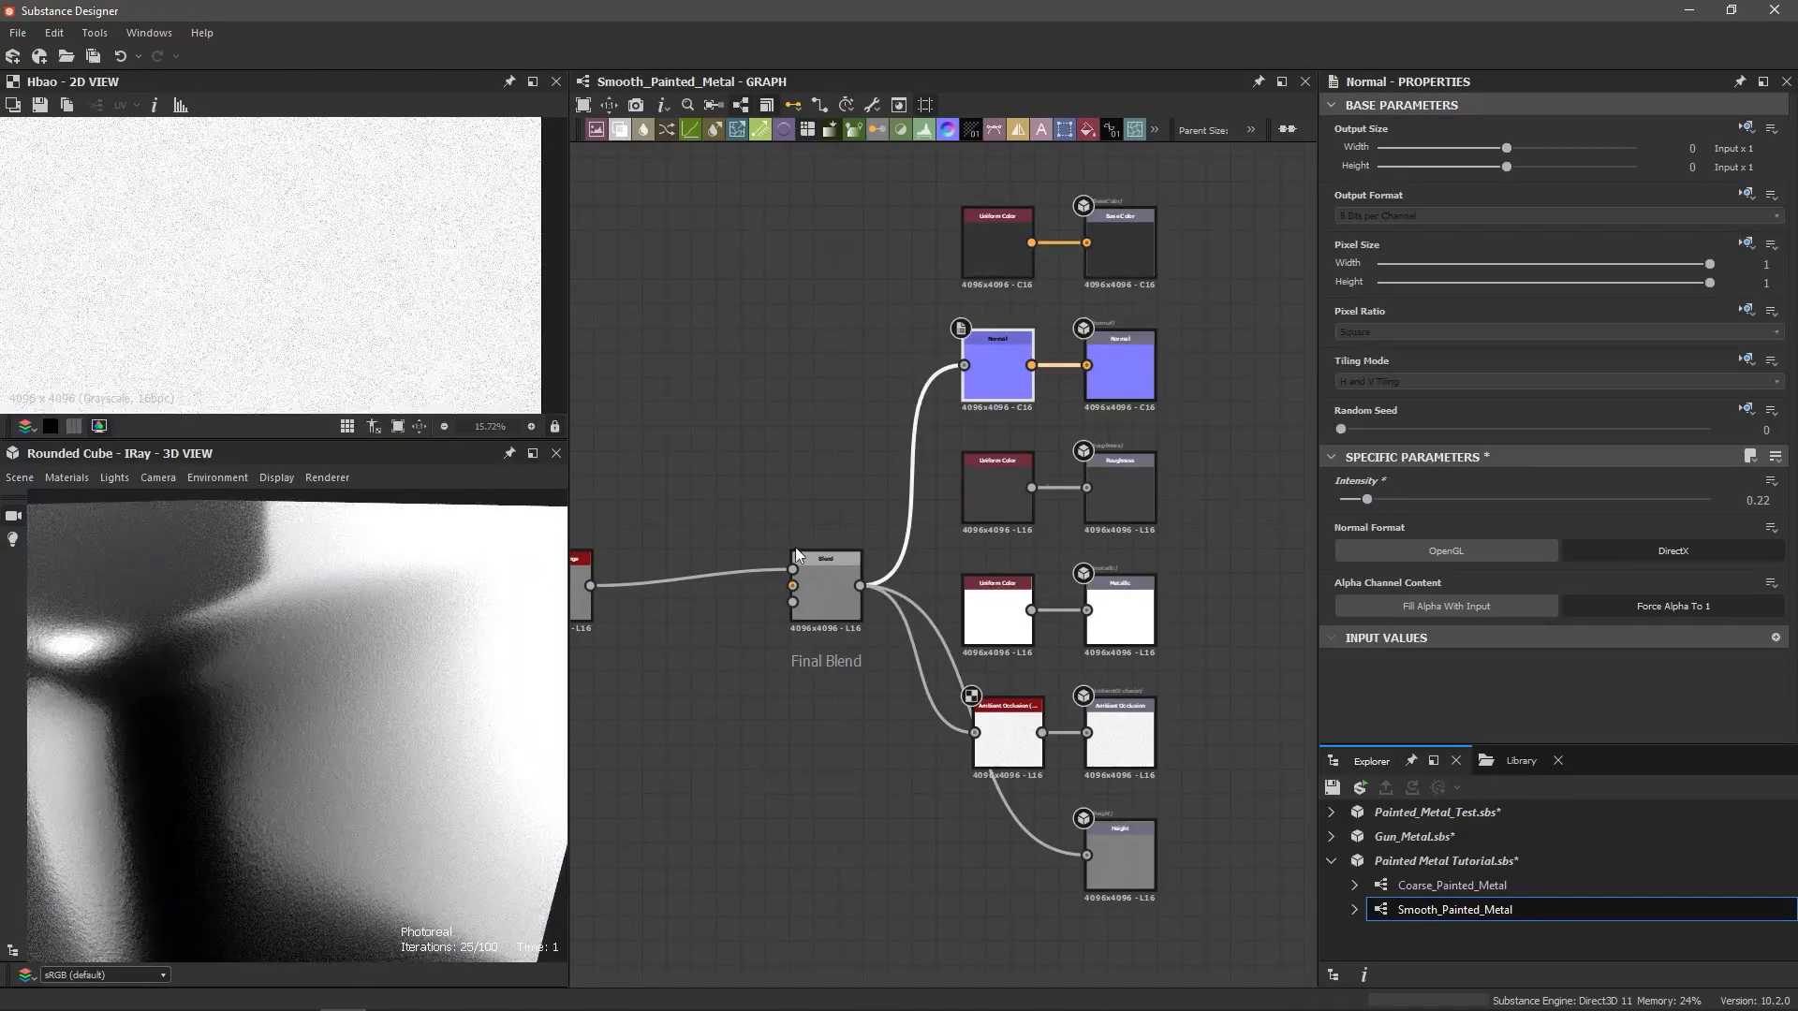
left_click_drag(412, 646, 340, 648)
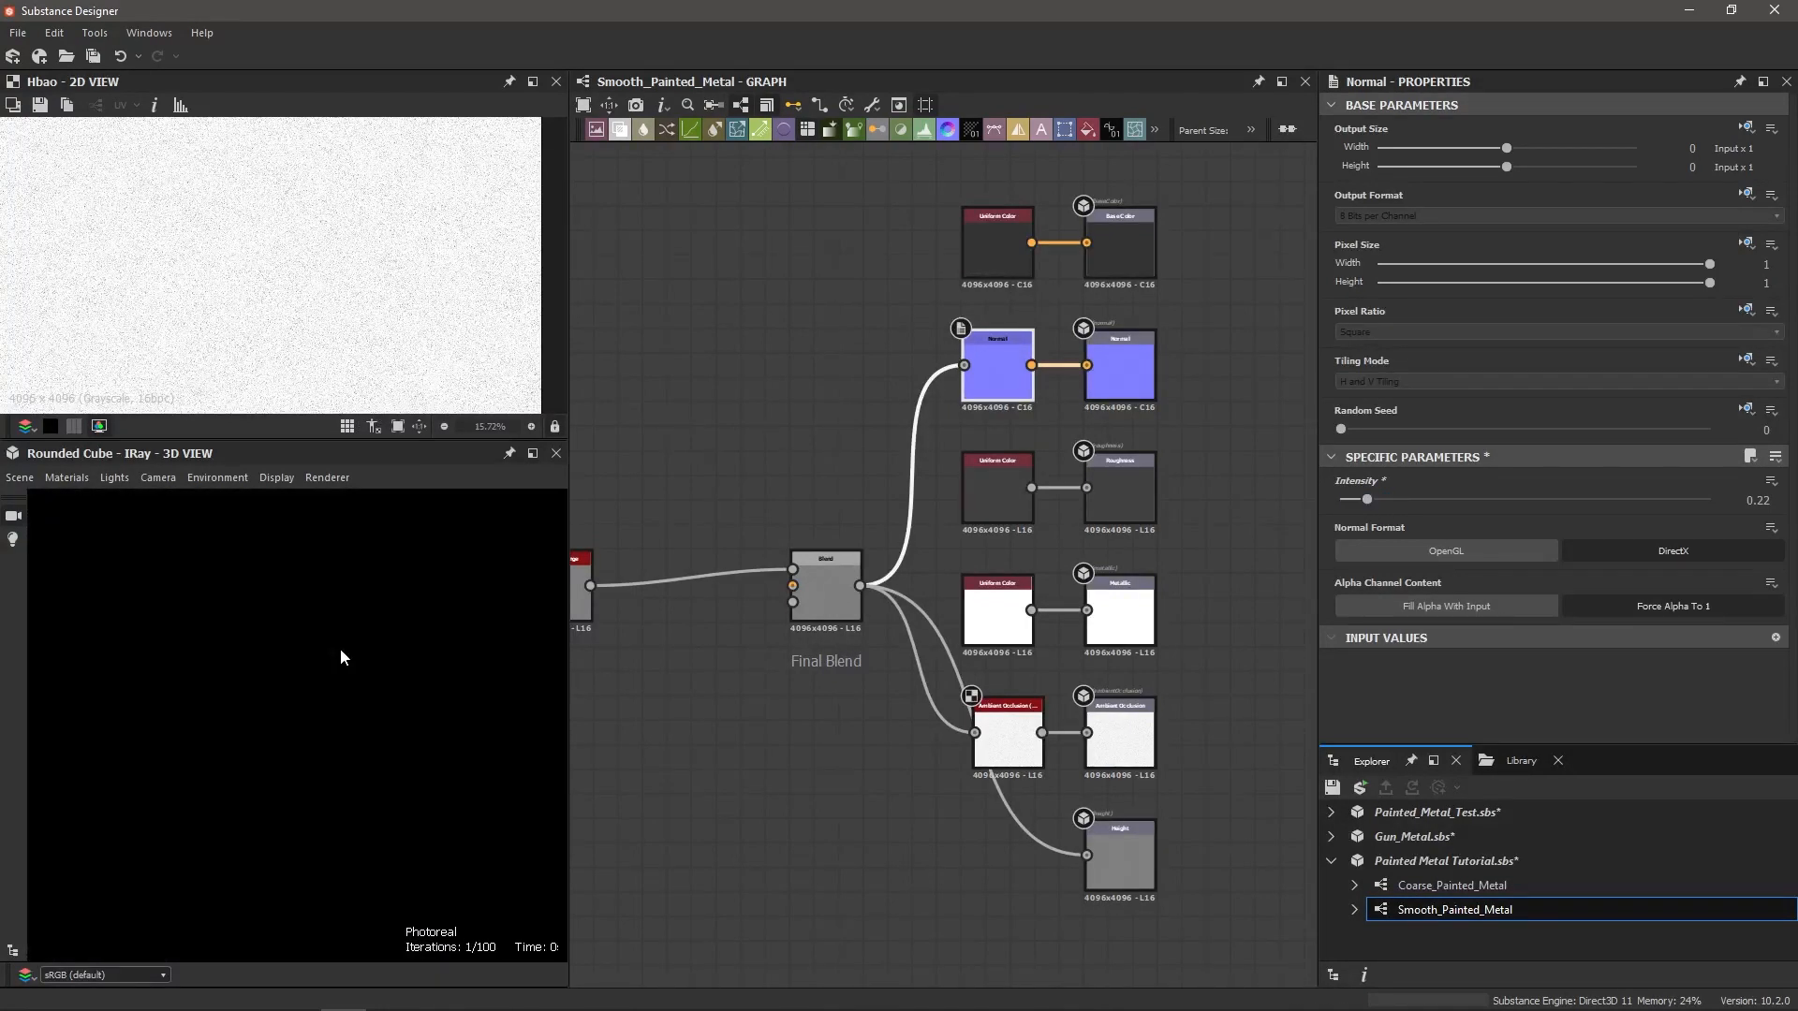
scroll(340, 649, "up", 5)
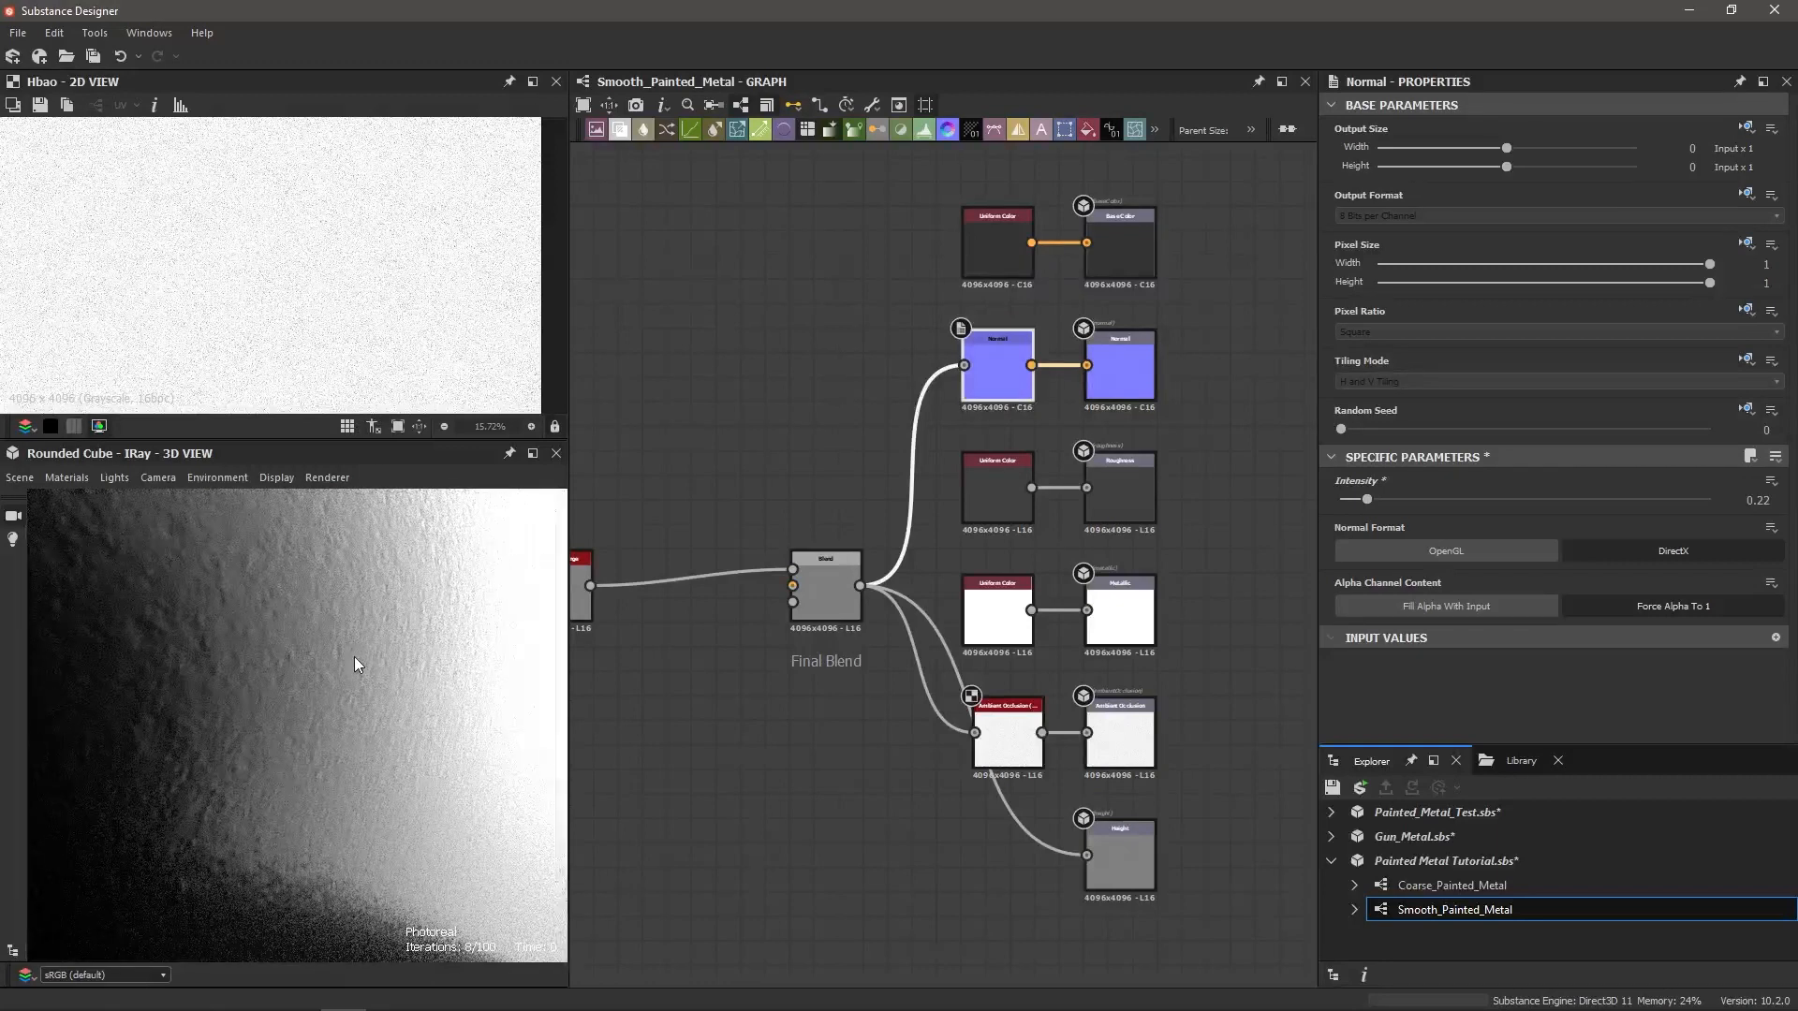
scroll(399, 644, "down", 5)
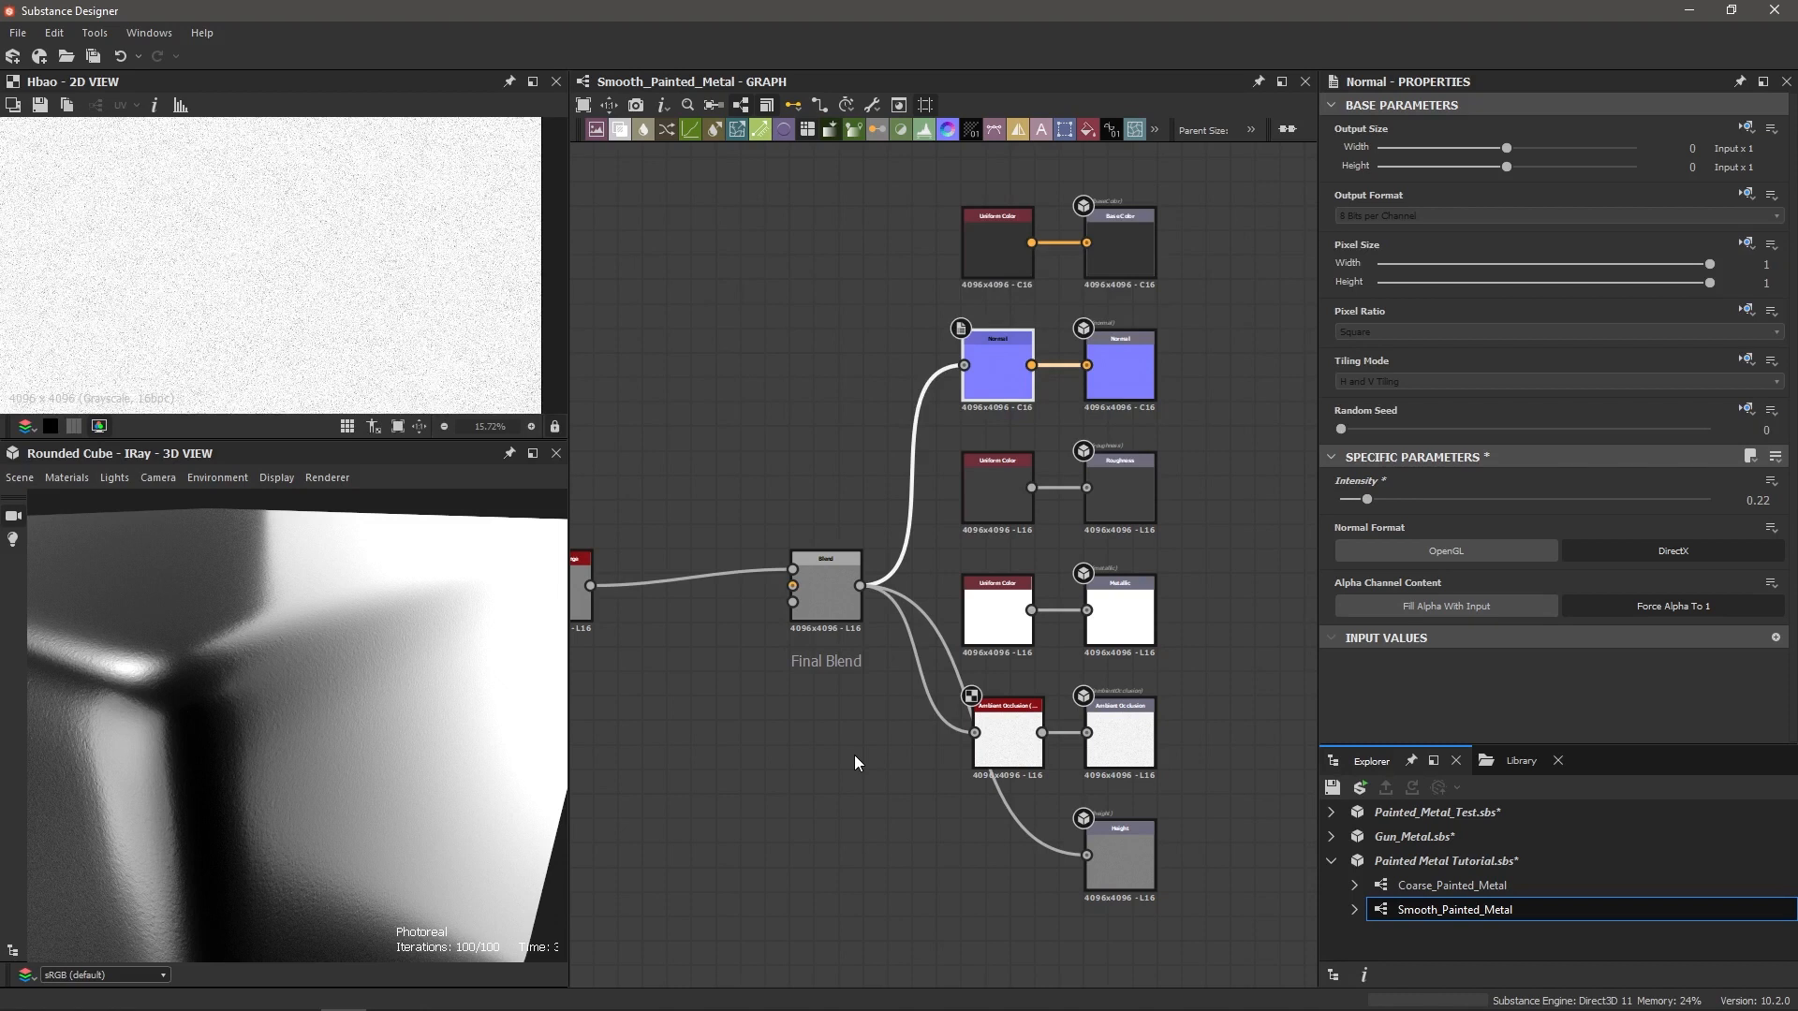
Step: Frame the BnW Spots 3, Highpass Grayscale and Histogram Range nodes together and title the frame Base
middle_click_drag(794, 729, 913, 709)
scroll(913, 708, "down", 2)
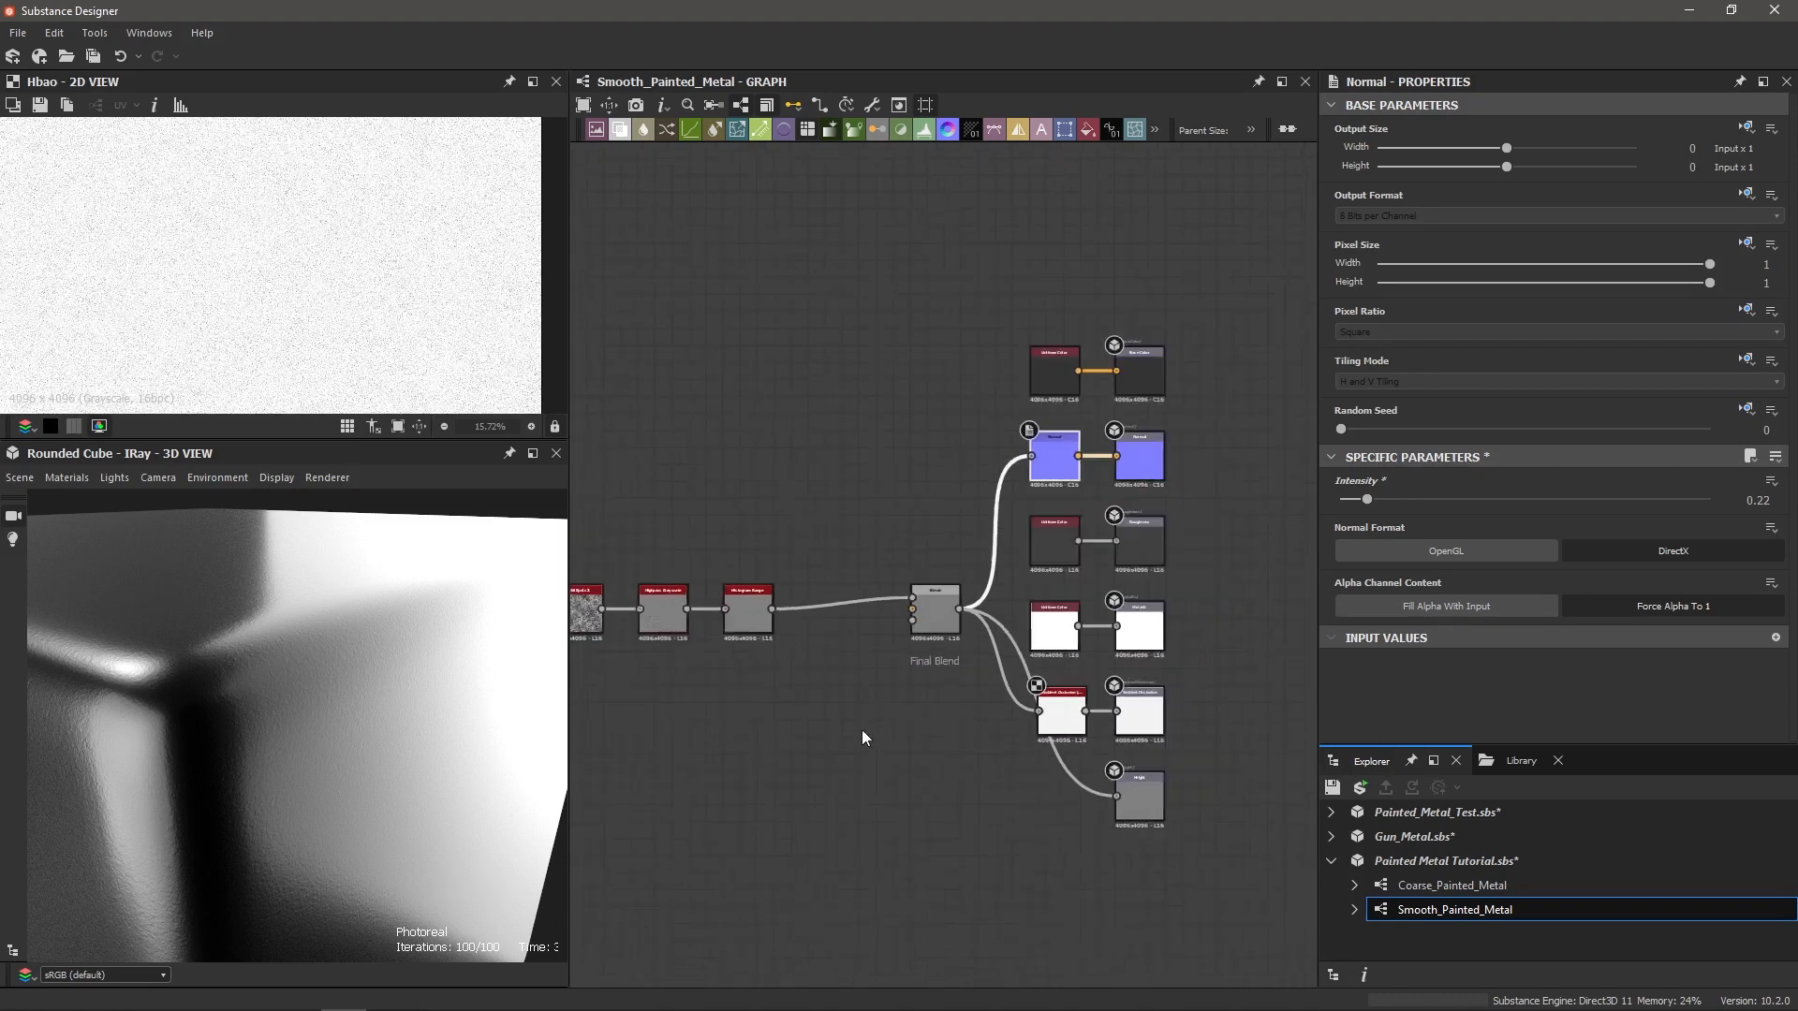
middle_click_drag(798, 765, 1014, 705)
left_click_drag(701, 452, 997, 593)
key("space")
type("fr")
key("Return")
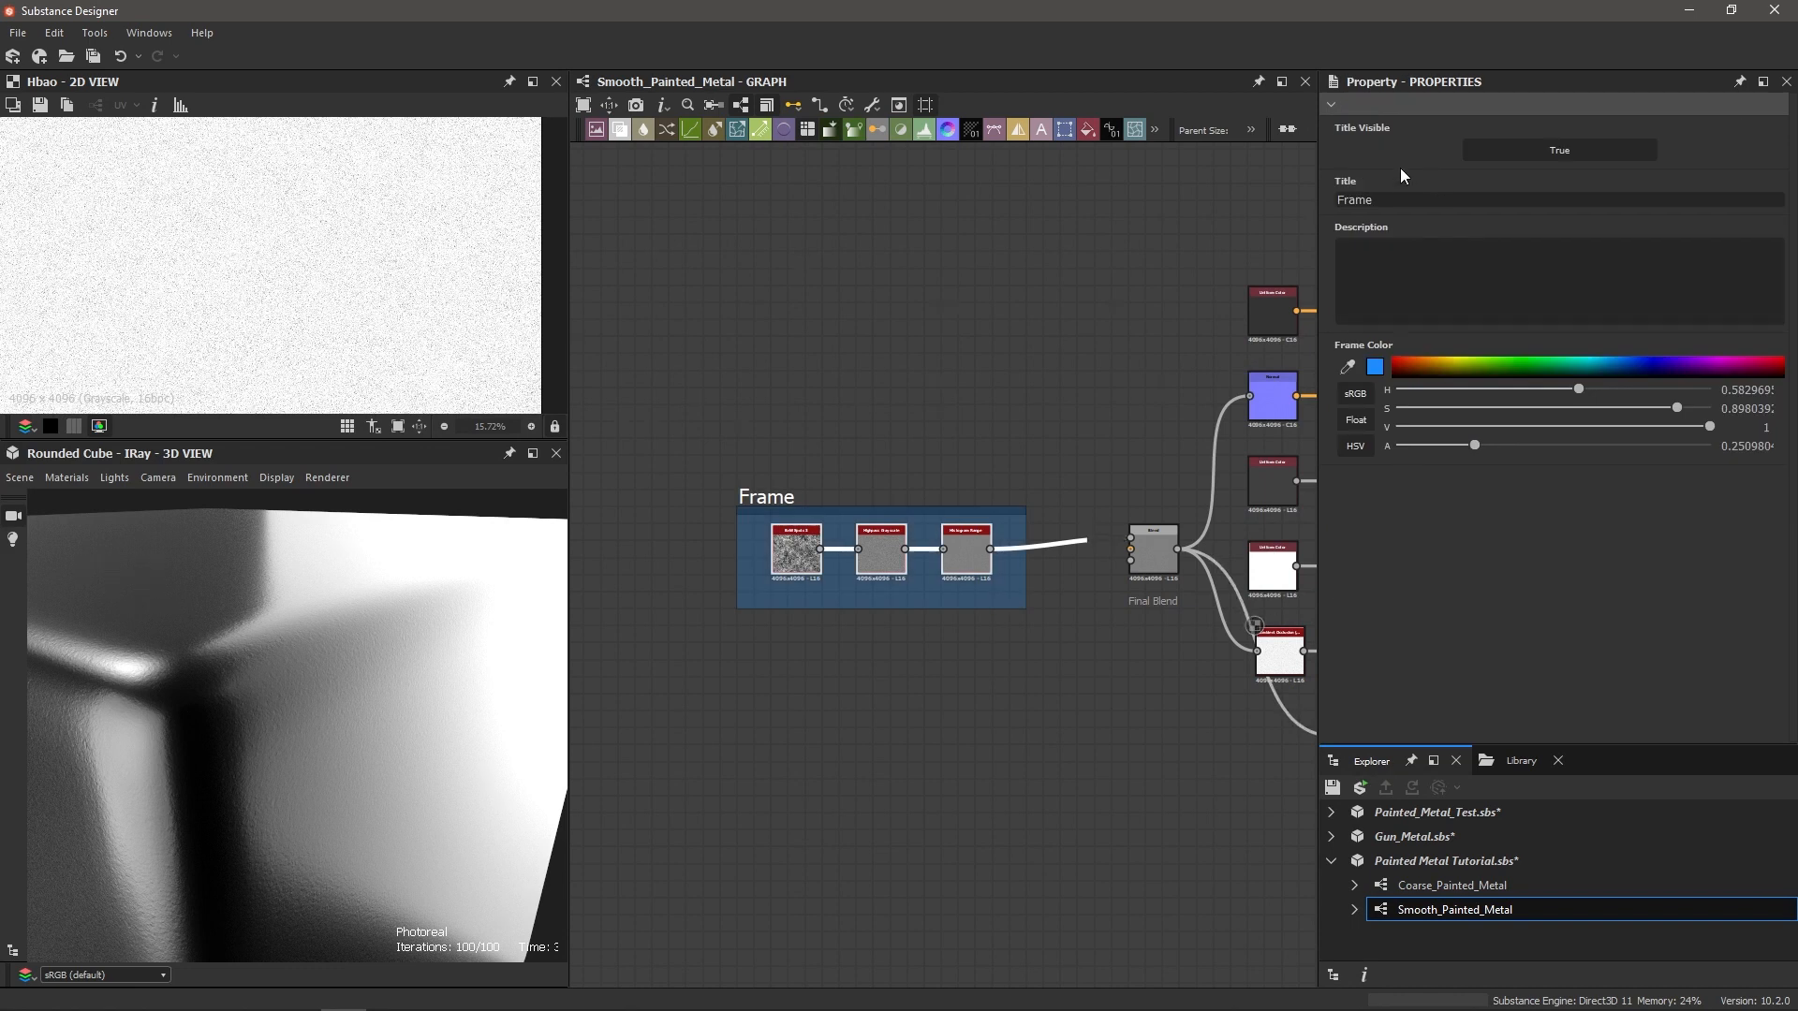
left_click_drag(1389, 200, 1297, 203)
type("Base")
key("Return")
Step: Move the Base frame and the Final Blend node lower and farther away from the output nodes
left_click_drag(768, 503, 620, 622)
left_click_drag(1162, 547, 1042, 674)
middle_click_drag(1061, 516, 877, 520)
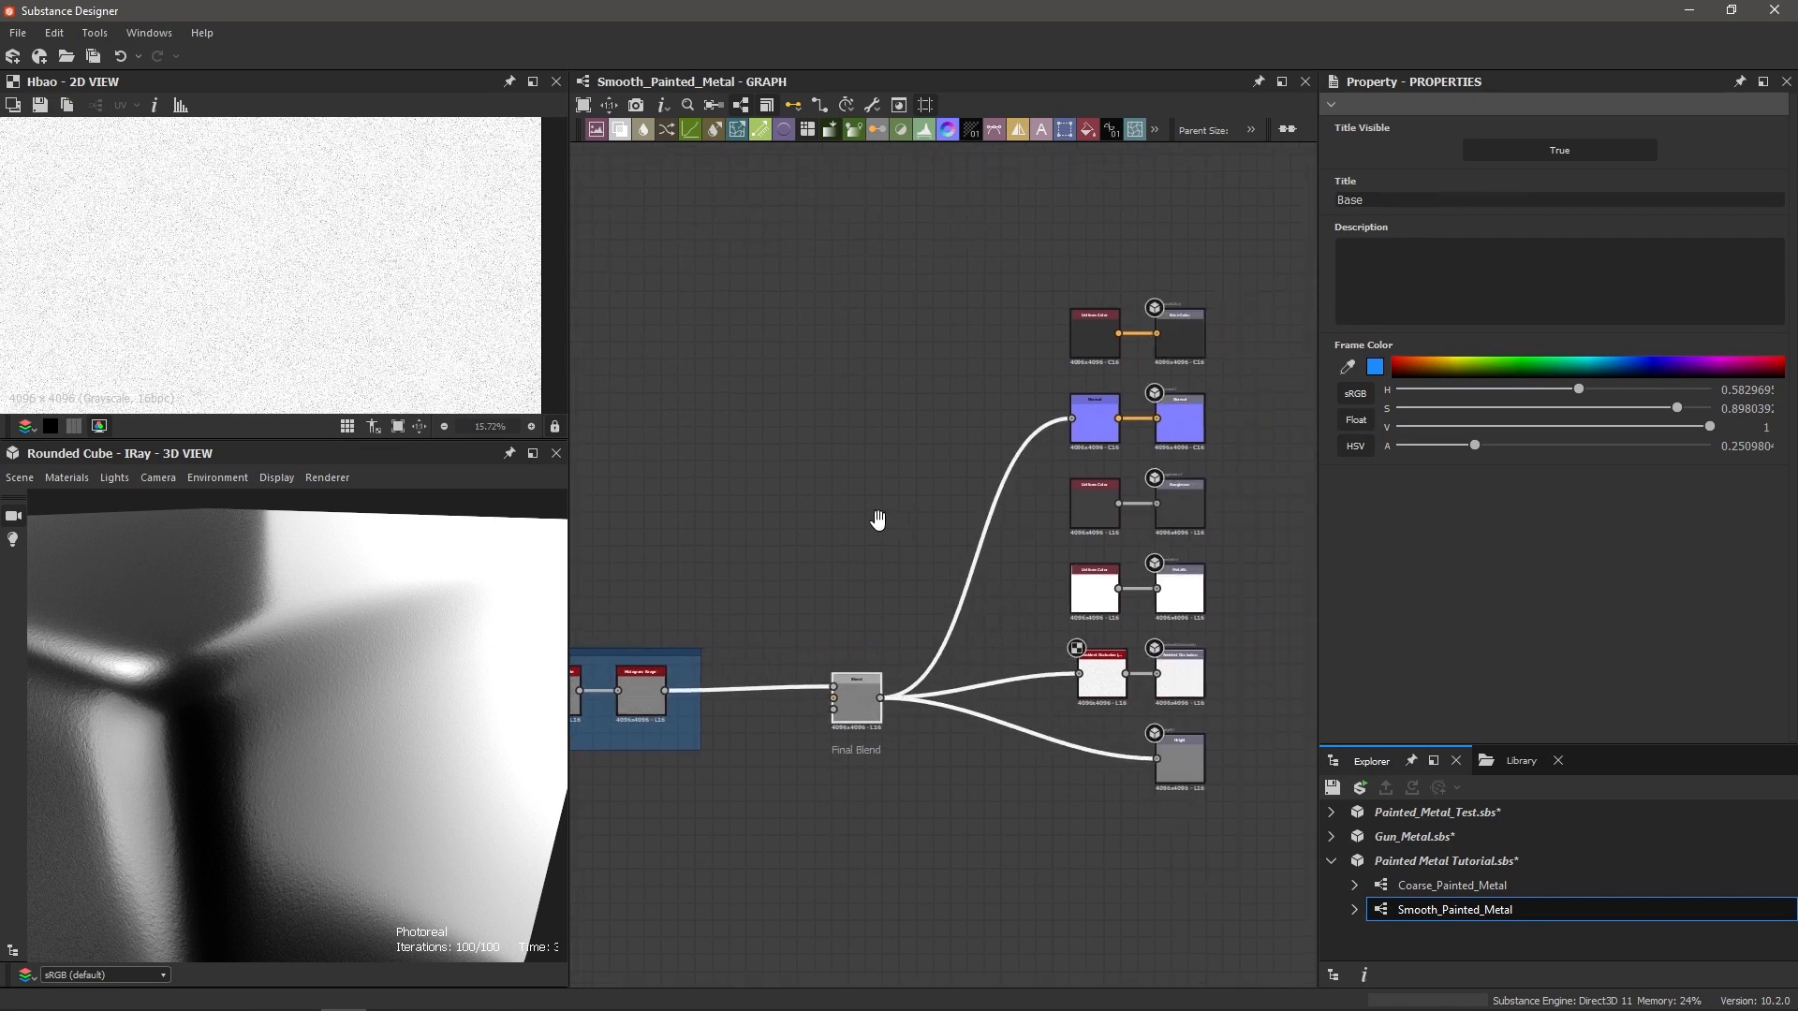
Step: Add a Grunge Map 014 node in the empty area above the Base frame
middle_click_drag(757, 485, 961, 483)
scroll(852, 476, "down", 1)
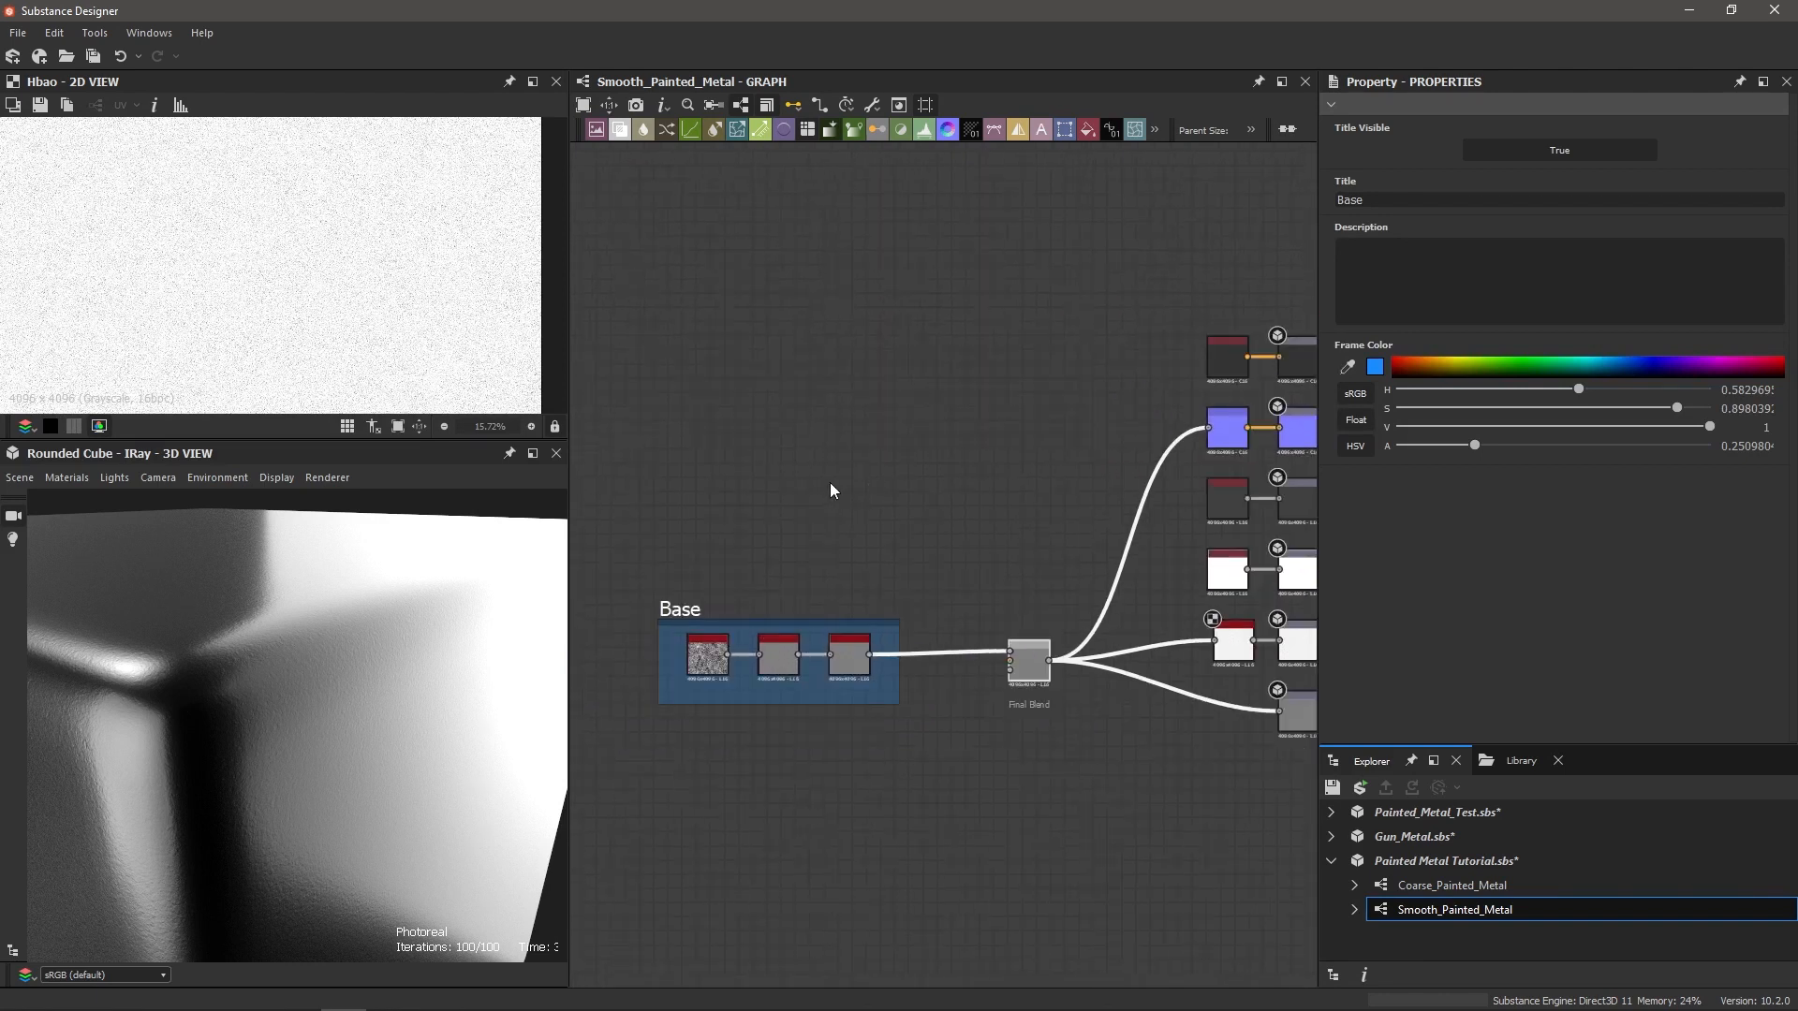
left_click(732, 442)
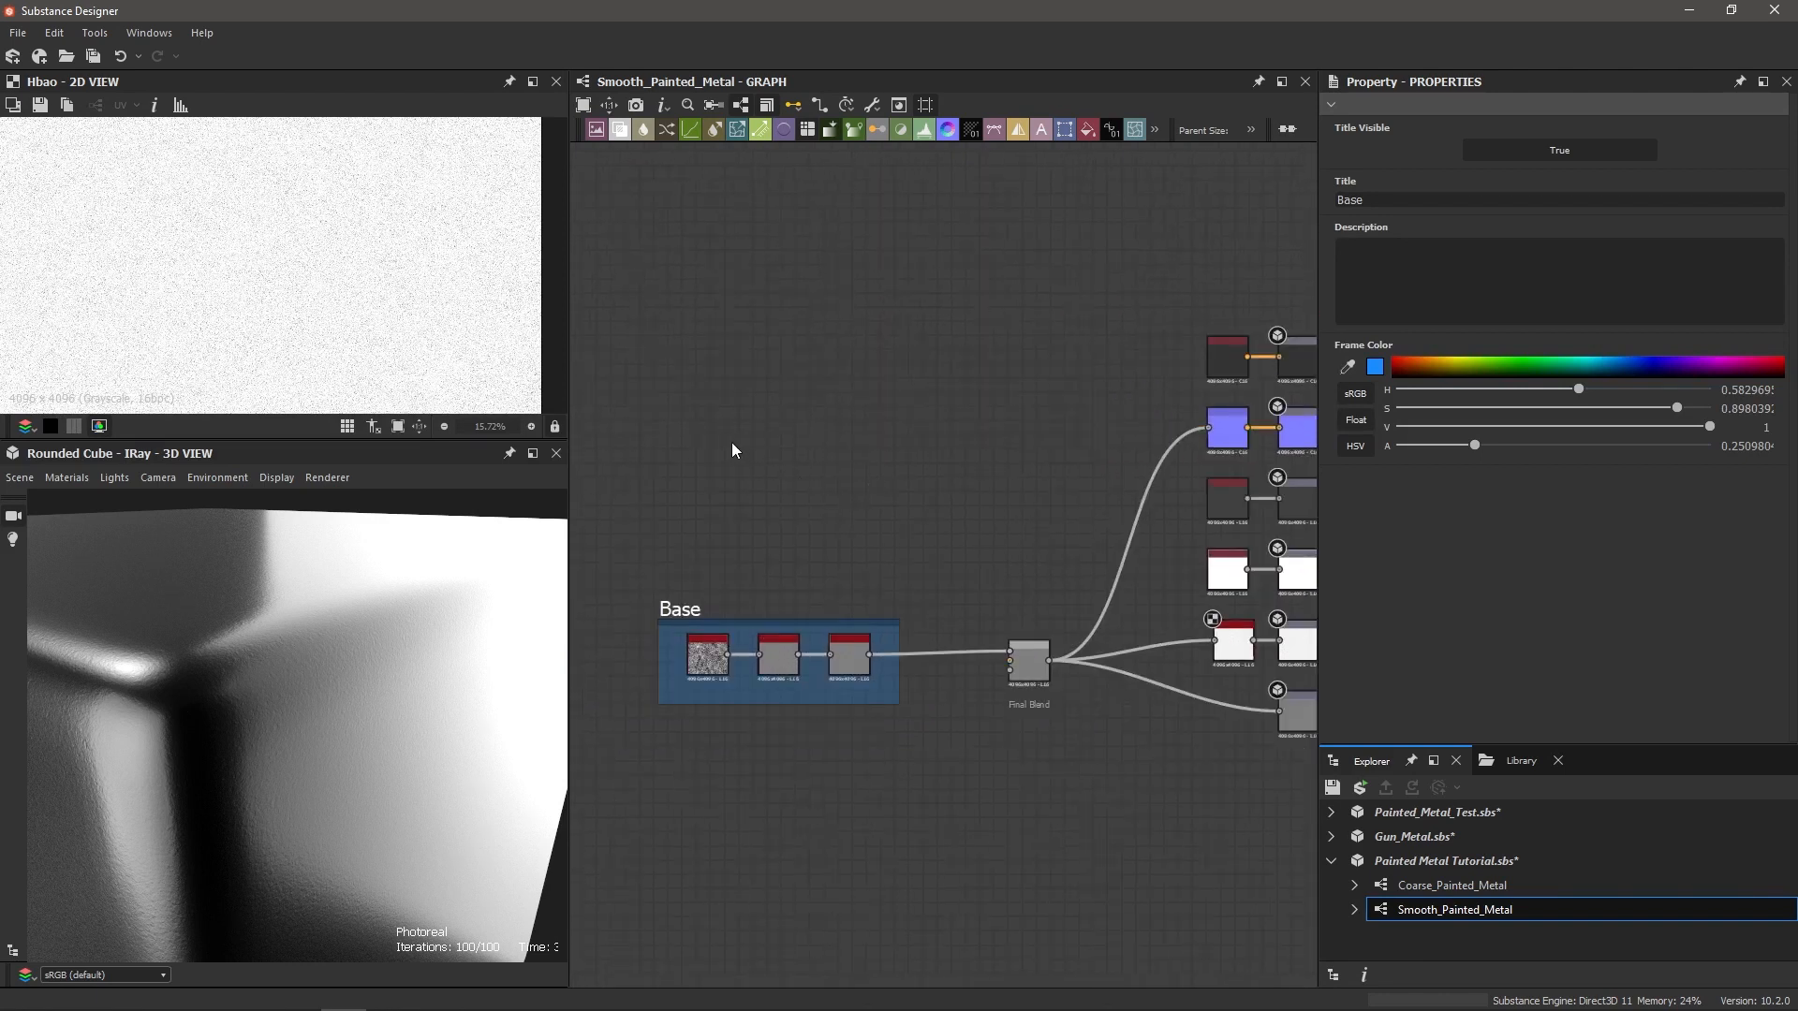
key("space")
type("grunge map")
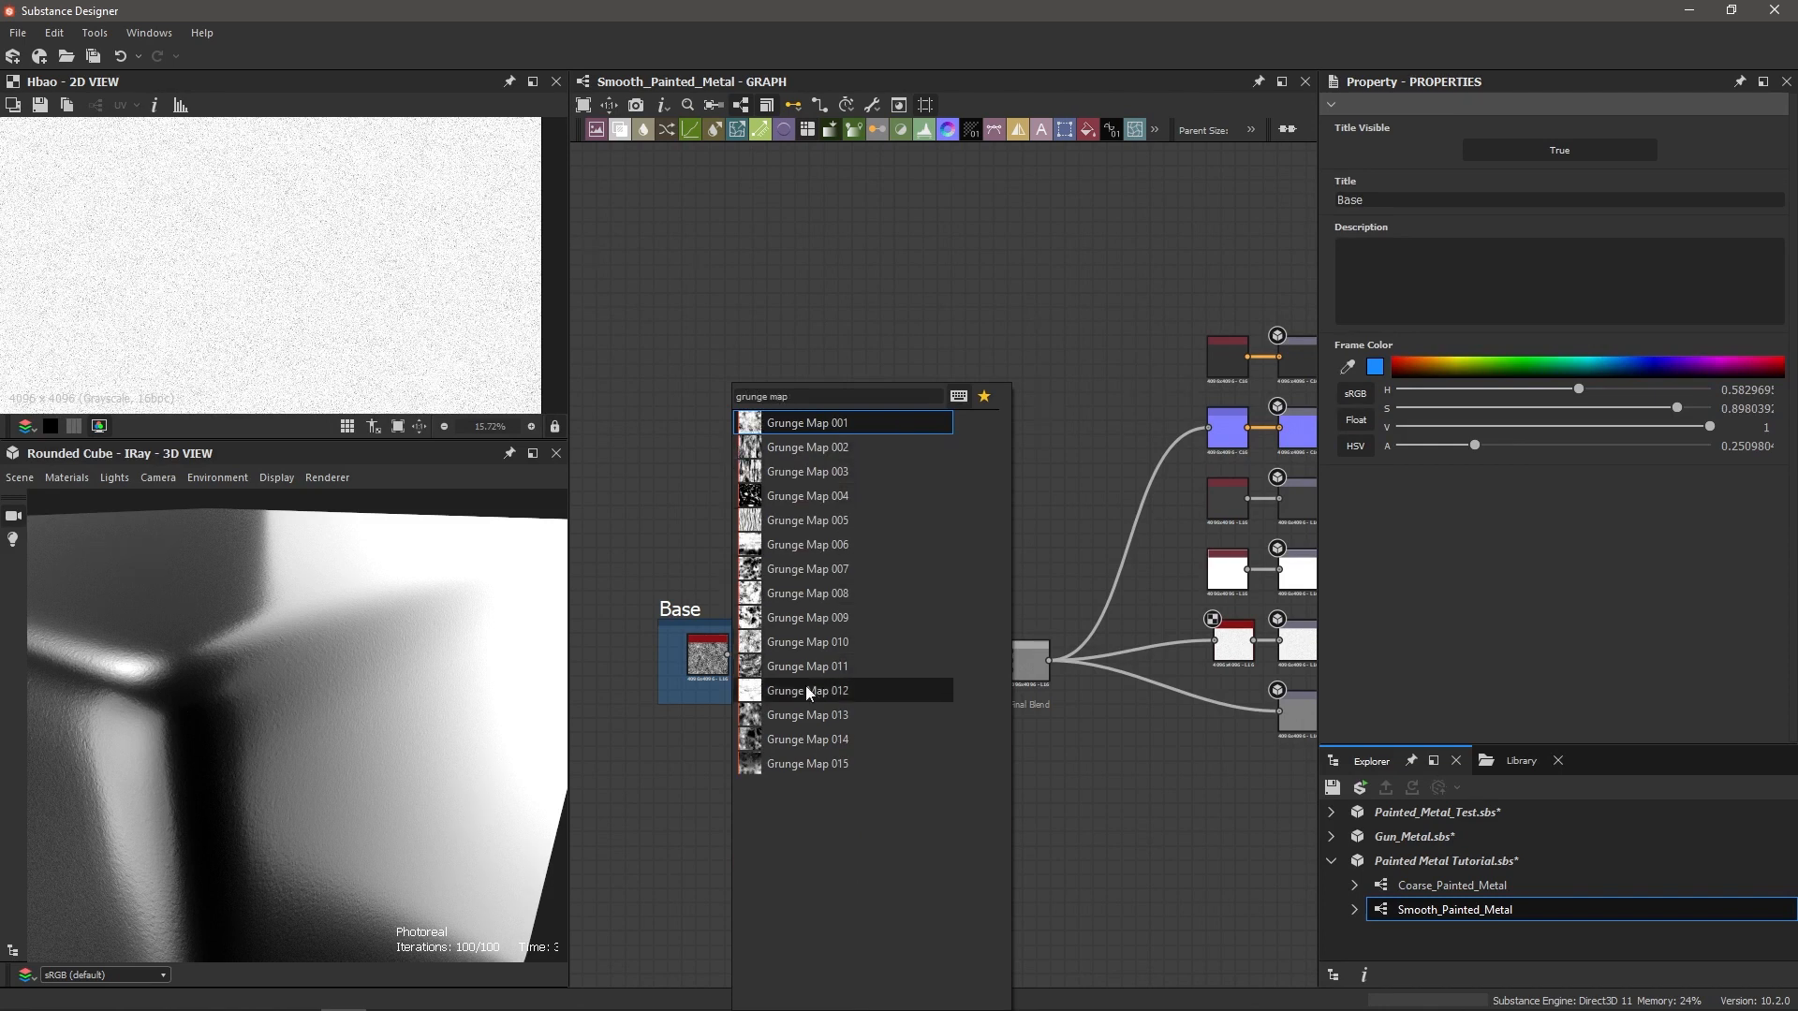
left_click(801, 743)
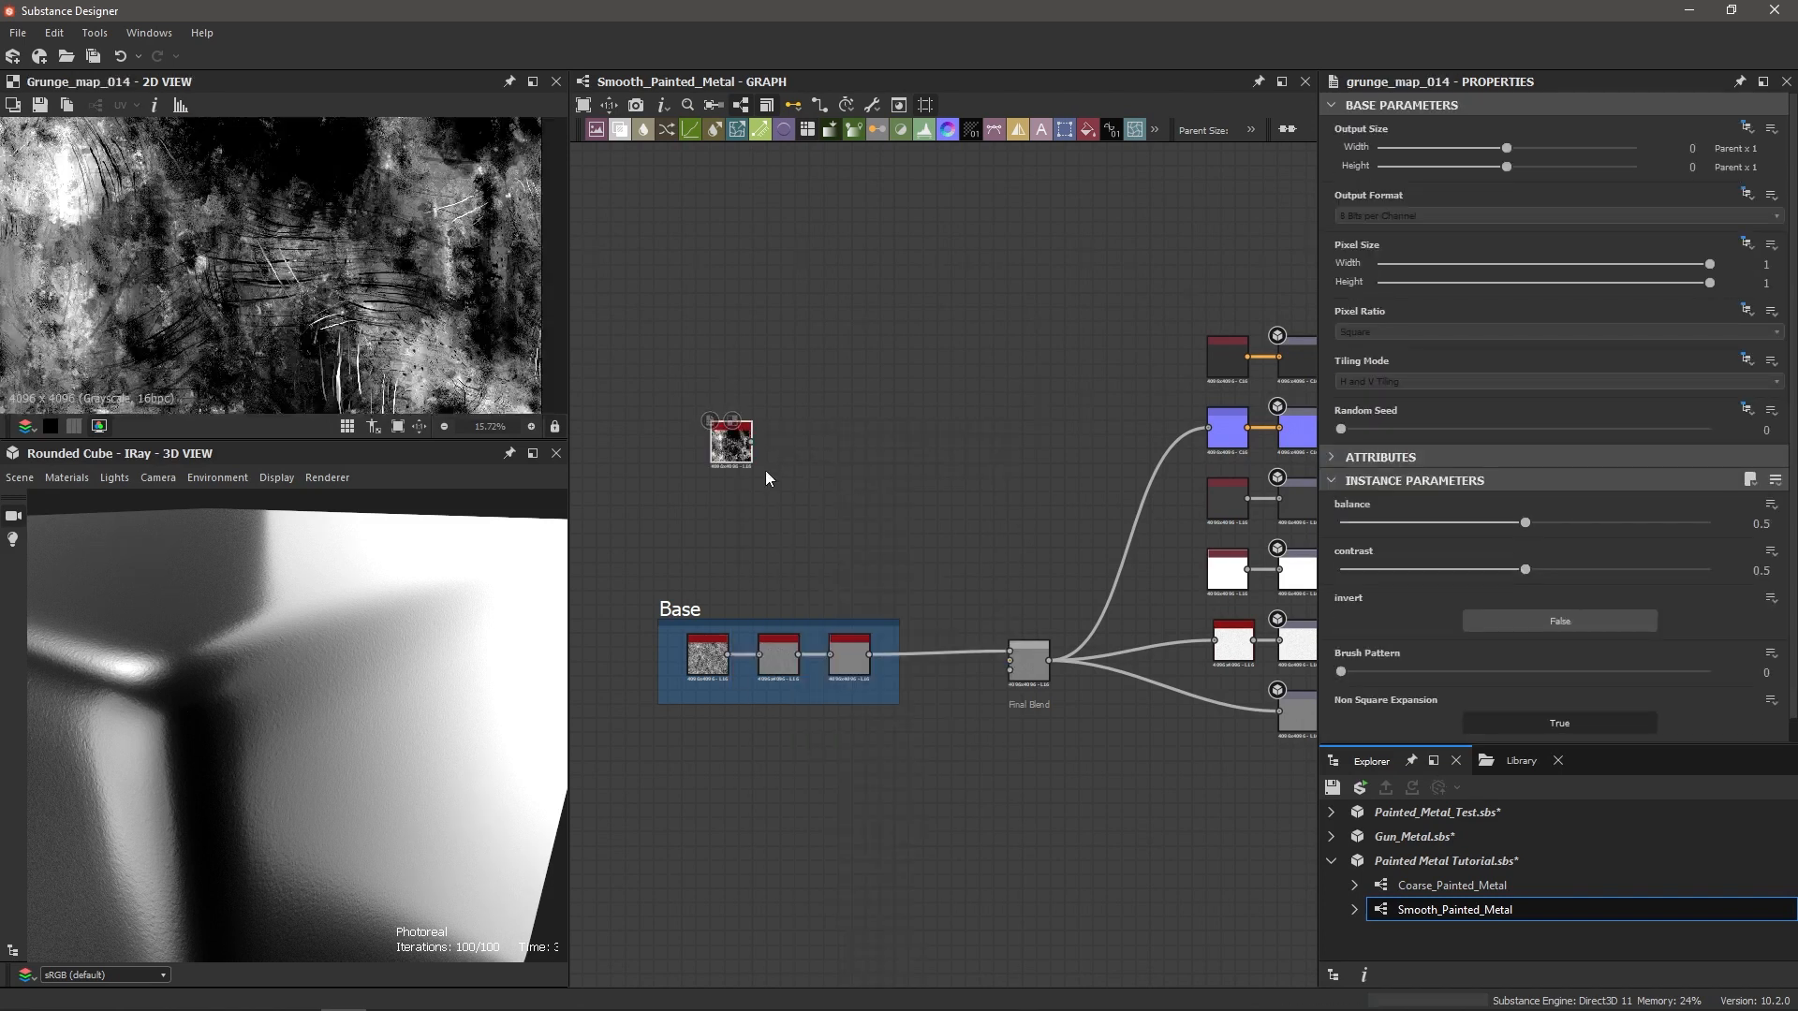
Step: Examine the Grunge Map 014 texture's scratches and dark patches in the 2D preview
scroll(716, 431, "up", 3)
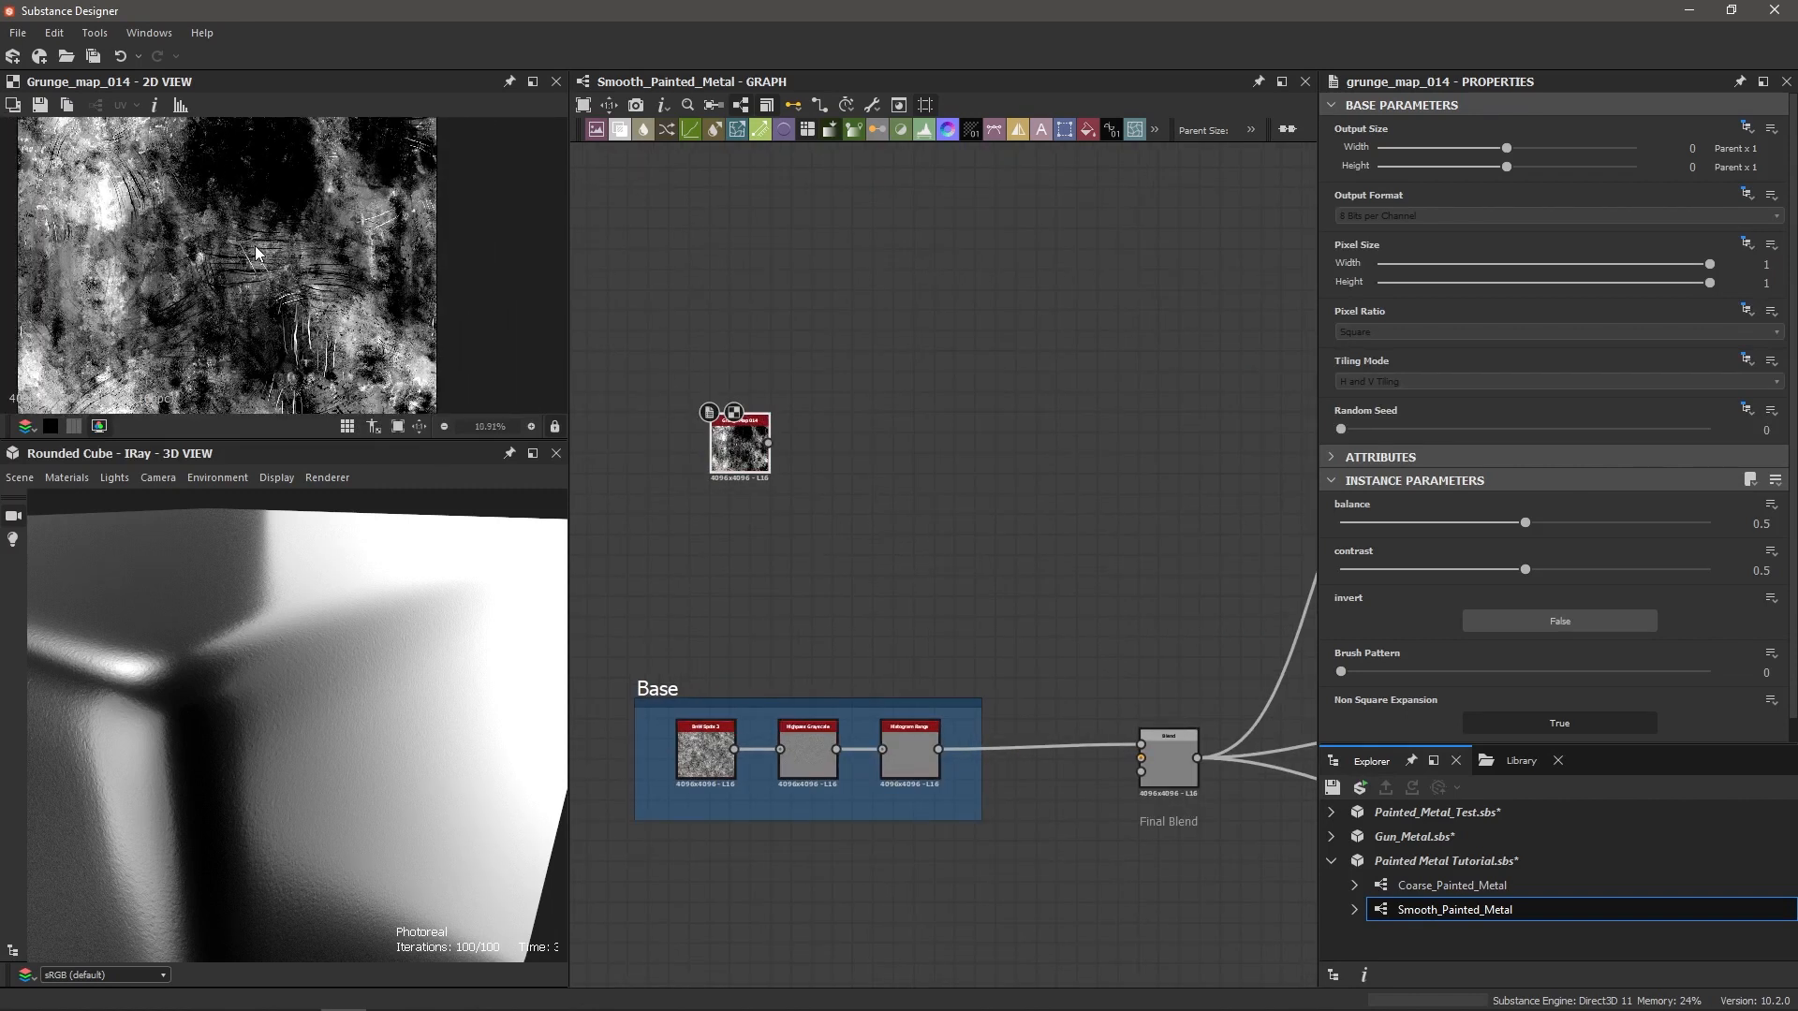
scroll(272, 245, "up", 3)
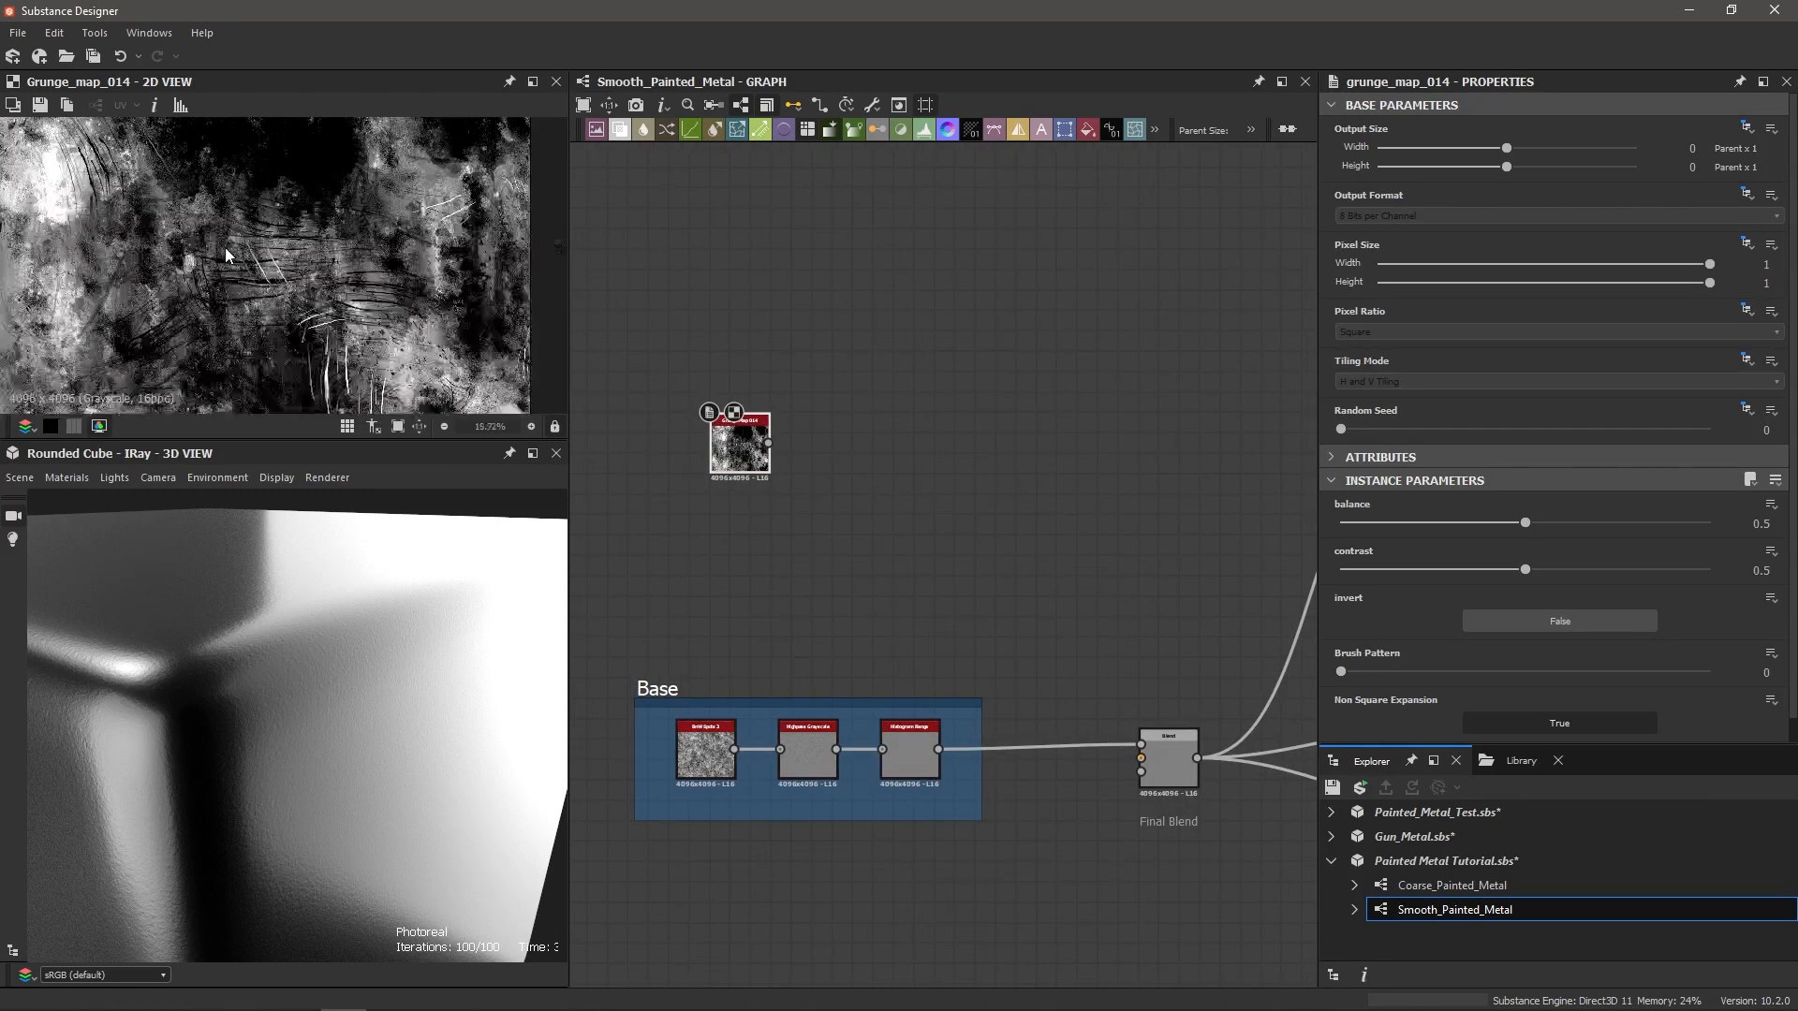
middle_click_drag(130, 243, 281, 245)
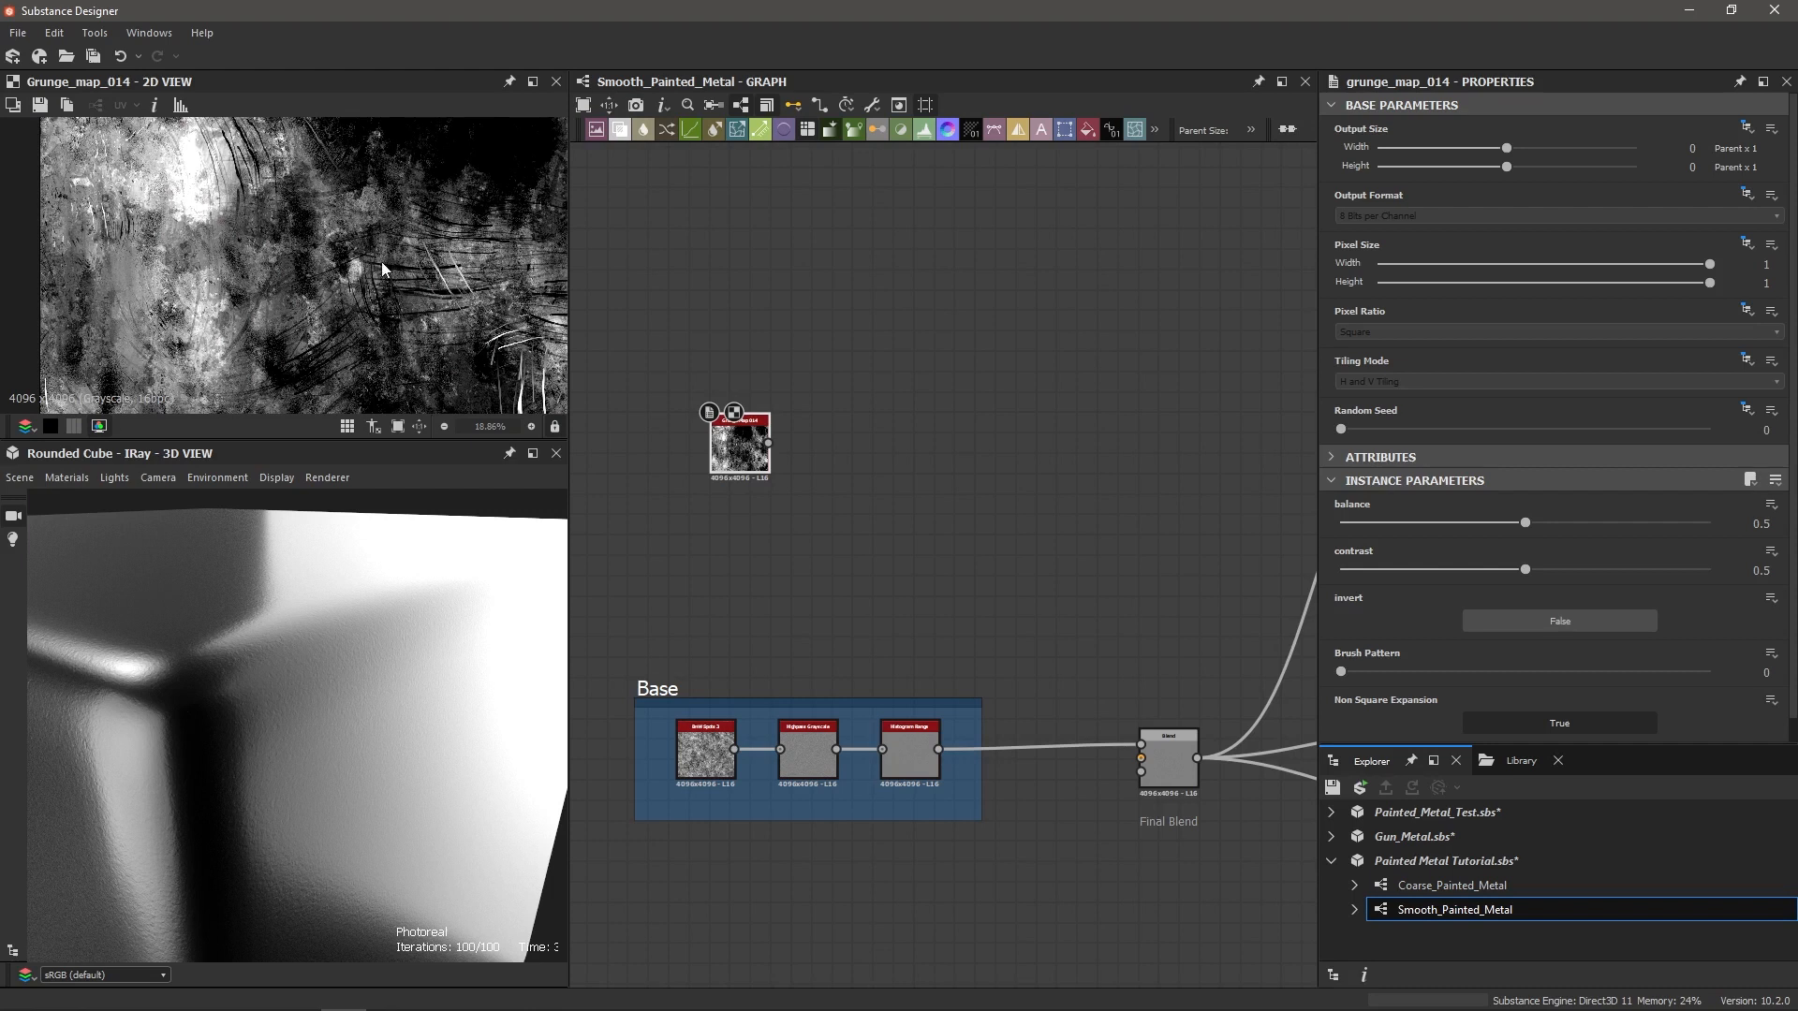
scroll(384, 262, "down", 1)
scroll(412, 254, "down", 1)
middle_click_drag(402, 251, 364, 260)
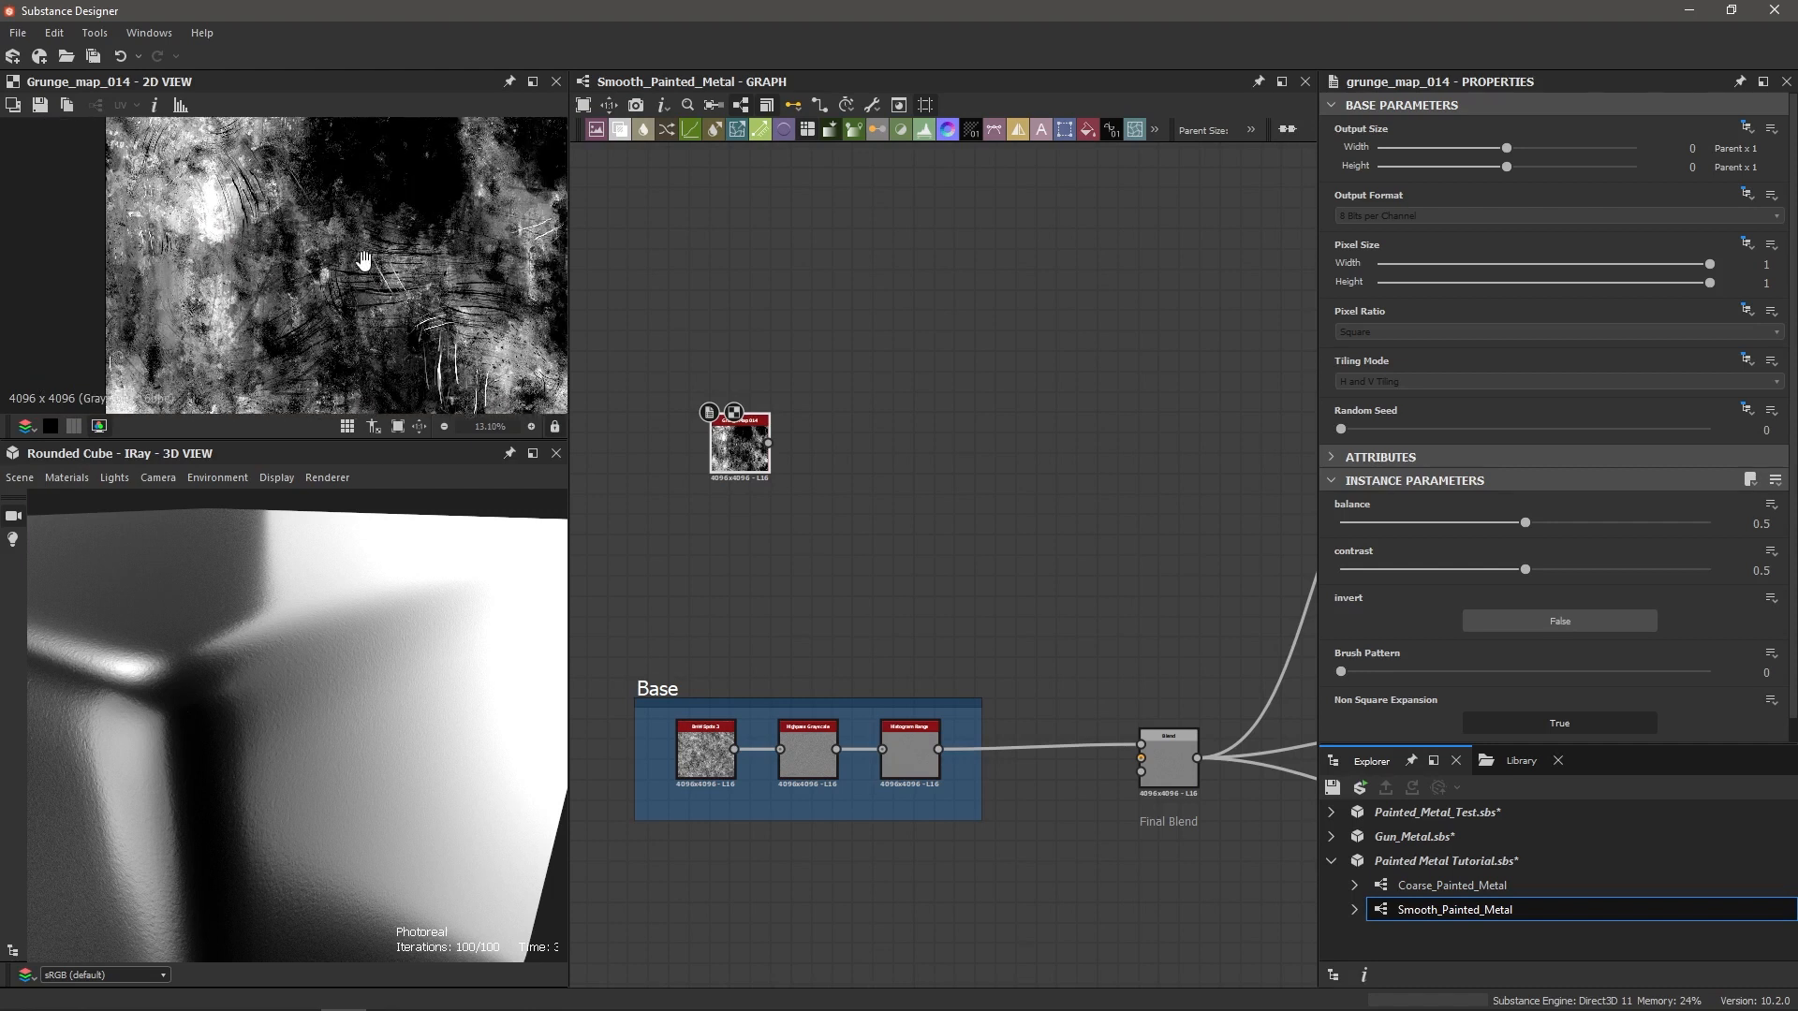
middle_click_drag(335, 346, 269, 244)
scroll(379, 255, "up", 1)
scroll(385, 254, "down", 1)
middle_click_drag(385, 254, 300, 232)
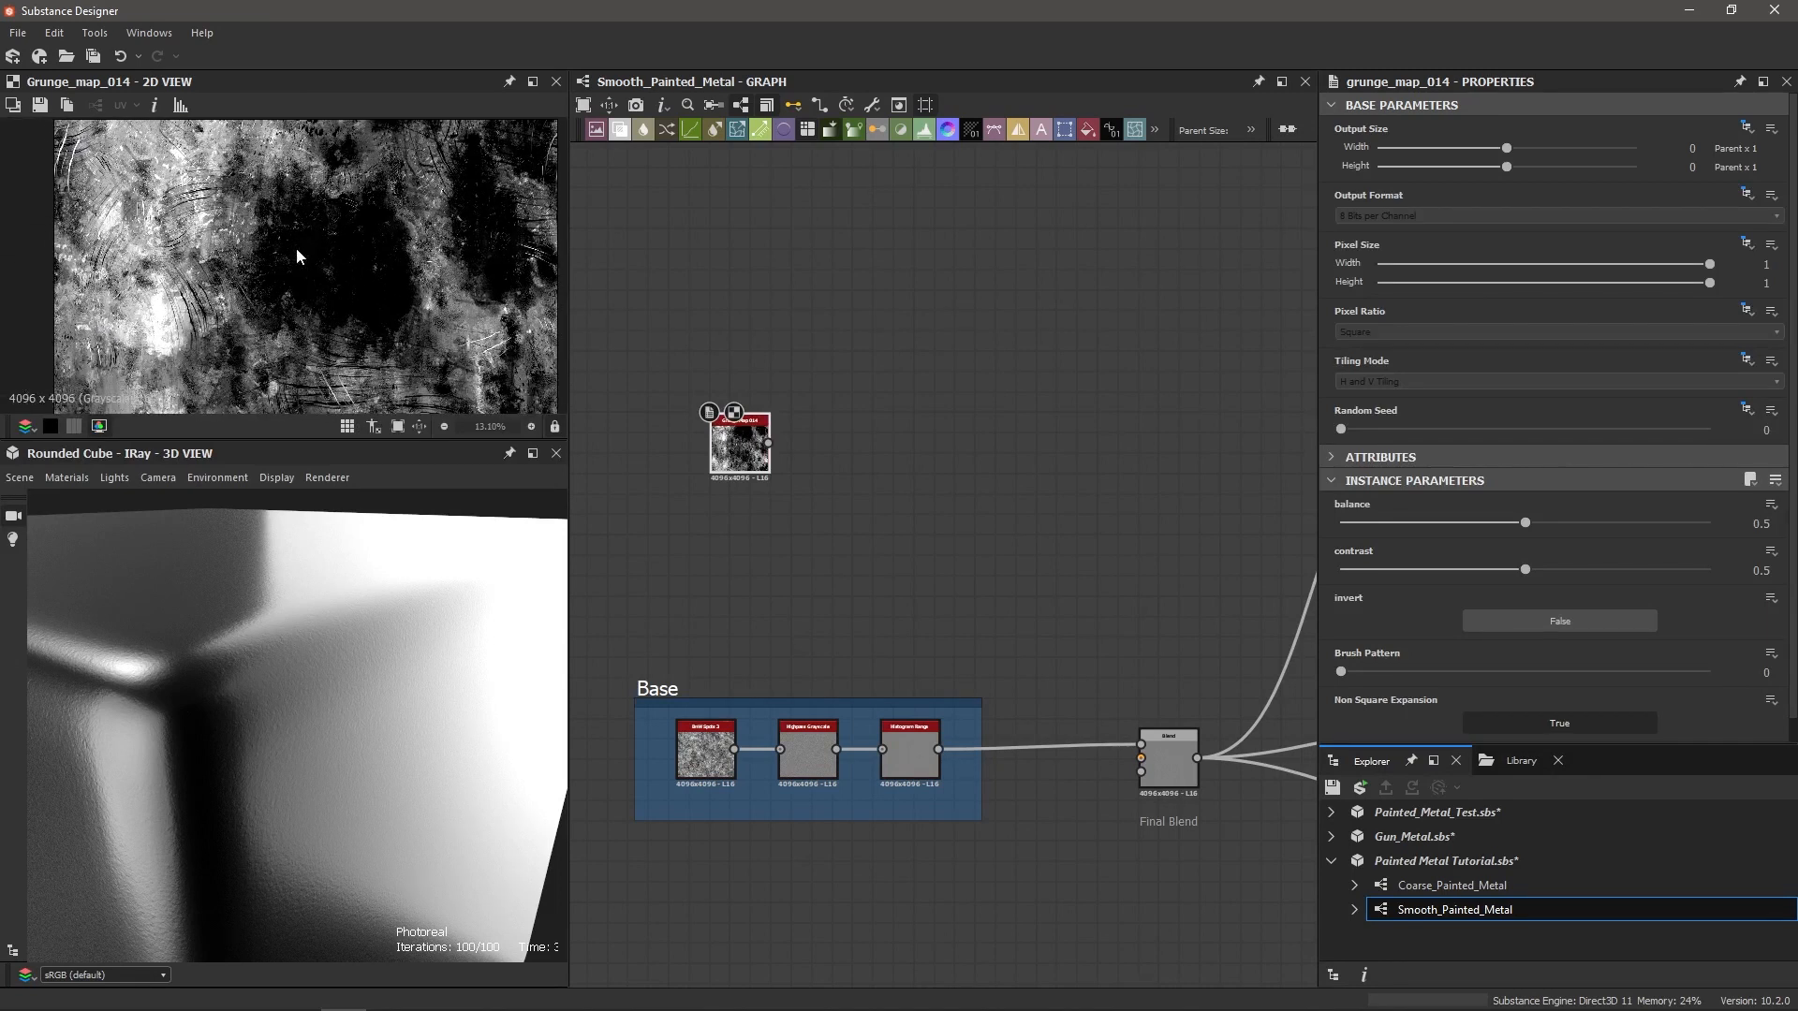
Step: Add an Invert Grayscale node fed by Grunge Map 014
scroll(743, 468, "up", 1)
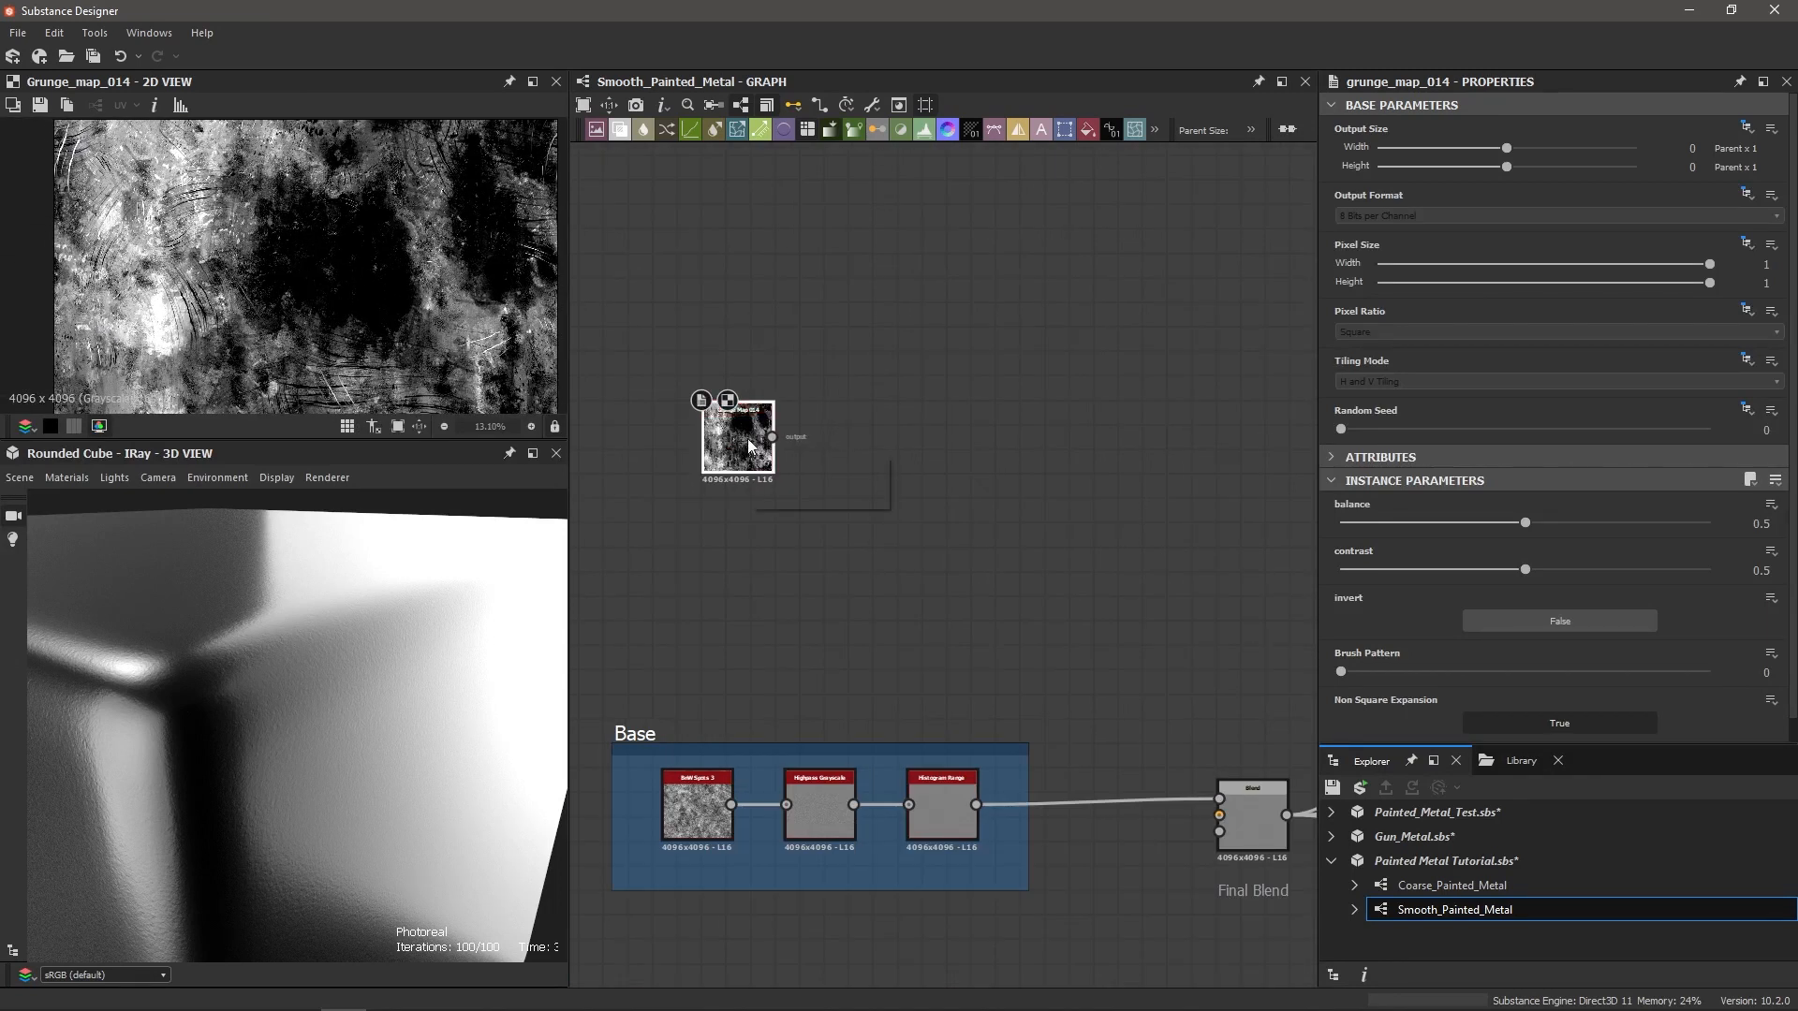
key("space")
type("inv")
key("Return")
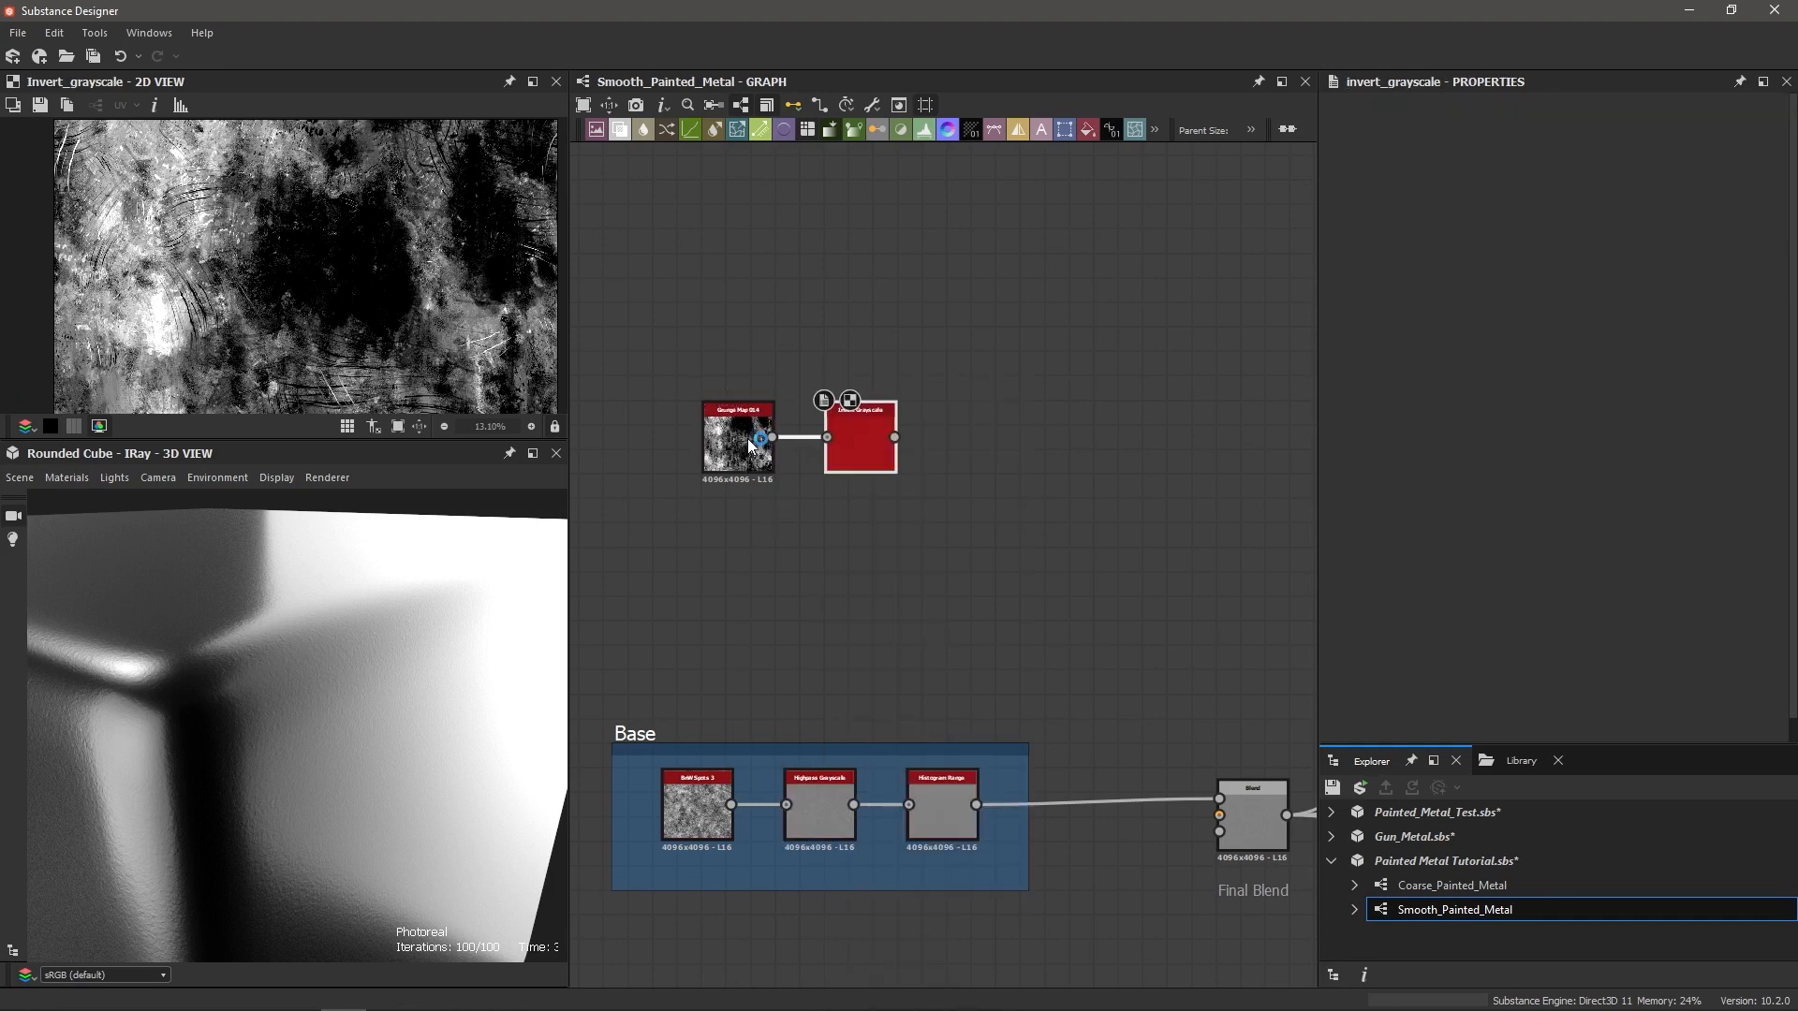
Step: Add a Levels node fed by Invert Grayscale
scroll(1011, 492, "down", 1)
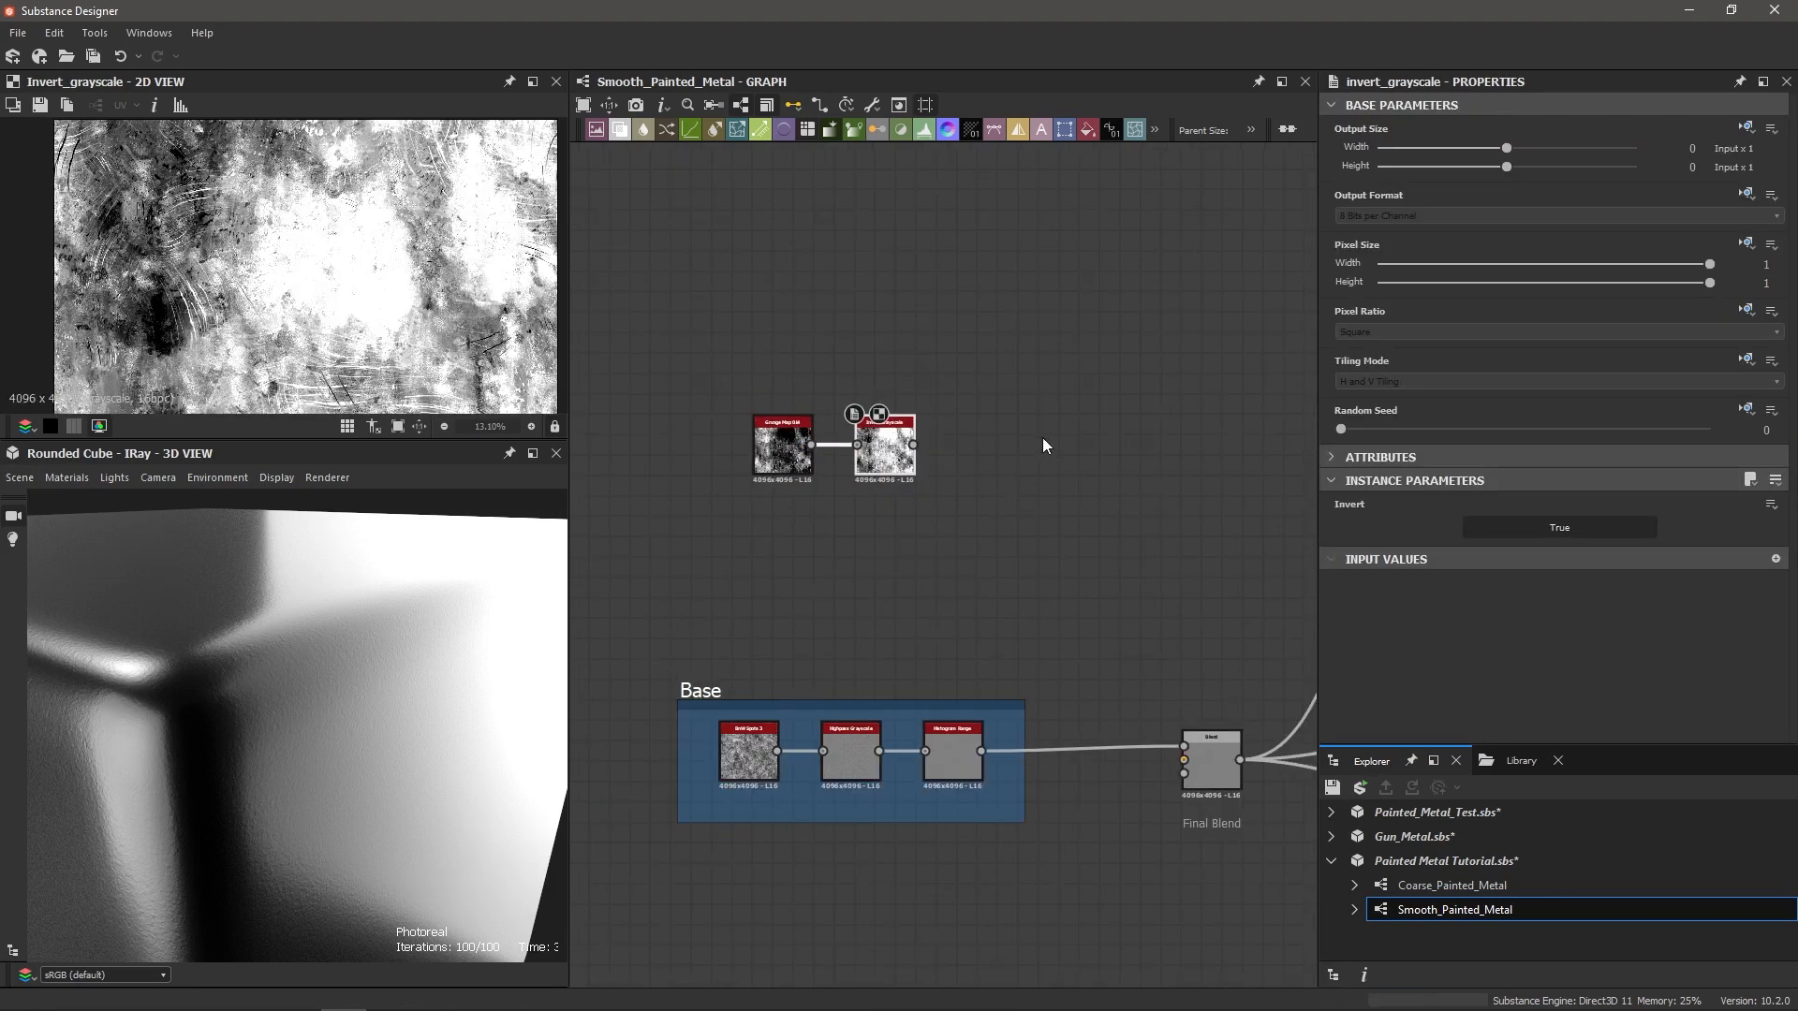
middle_click_drag(1044, 445, 1016, 450)
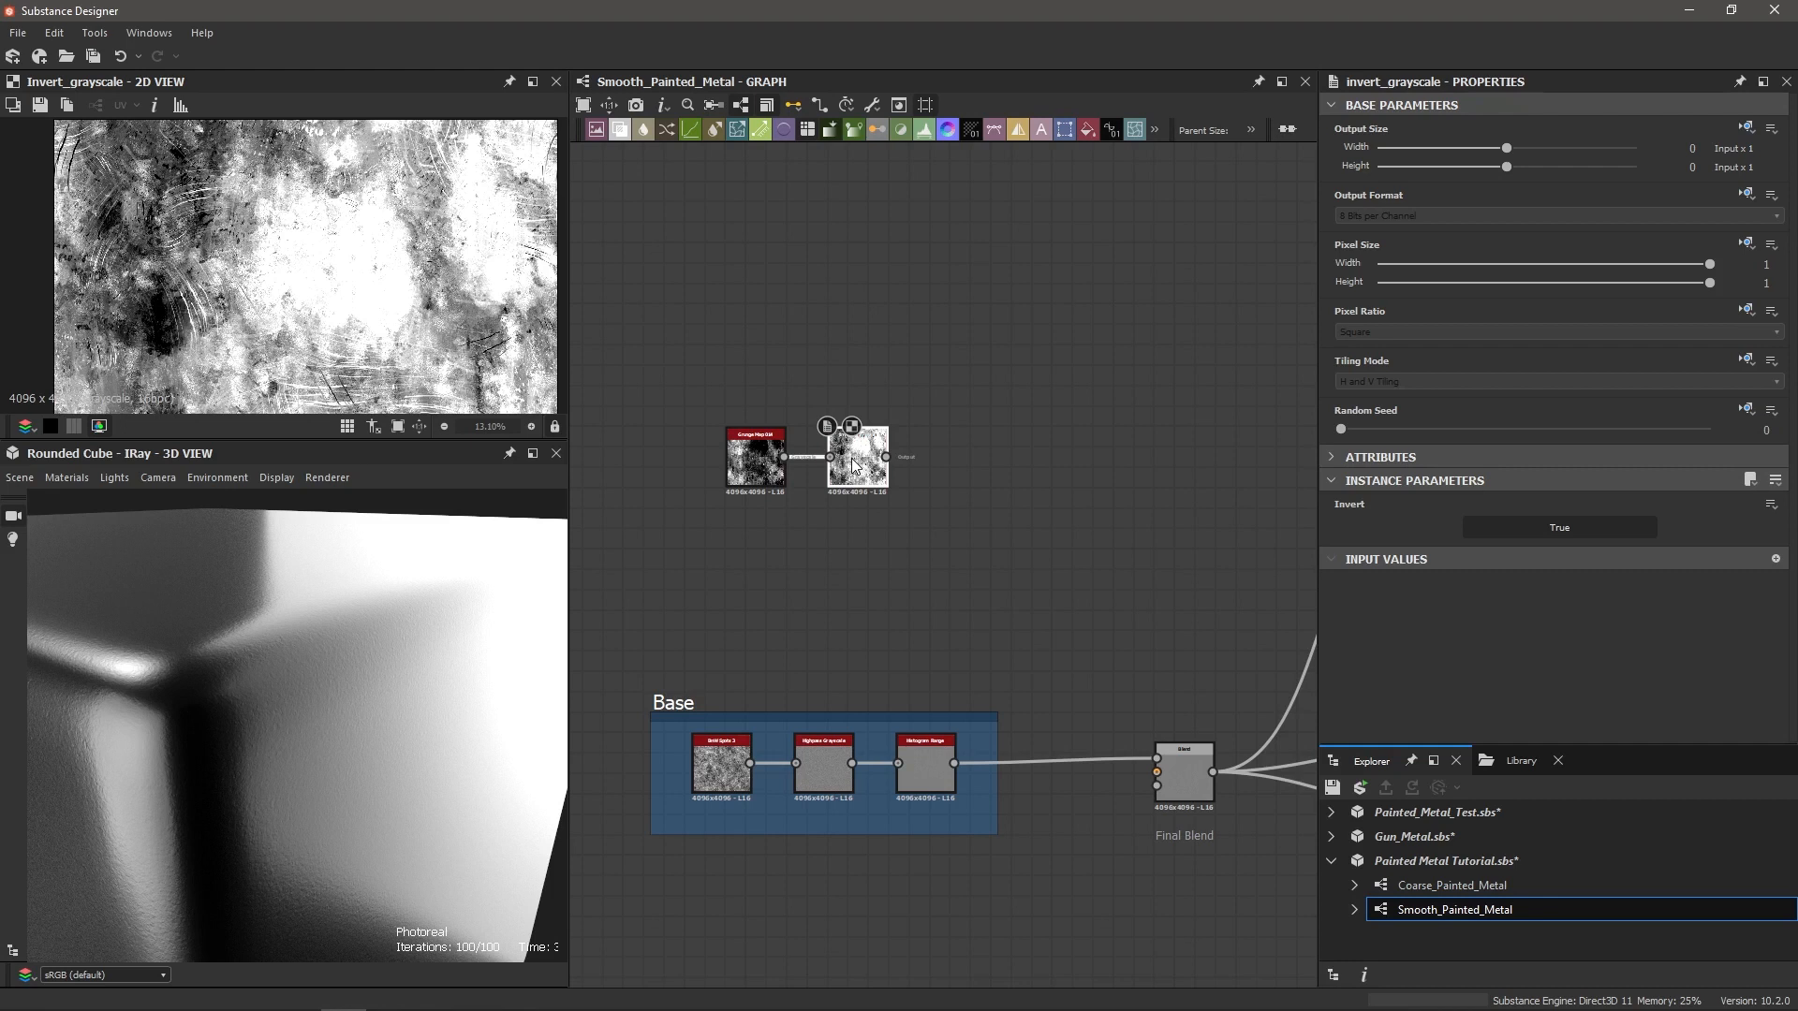
key("space")
type("levels")
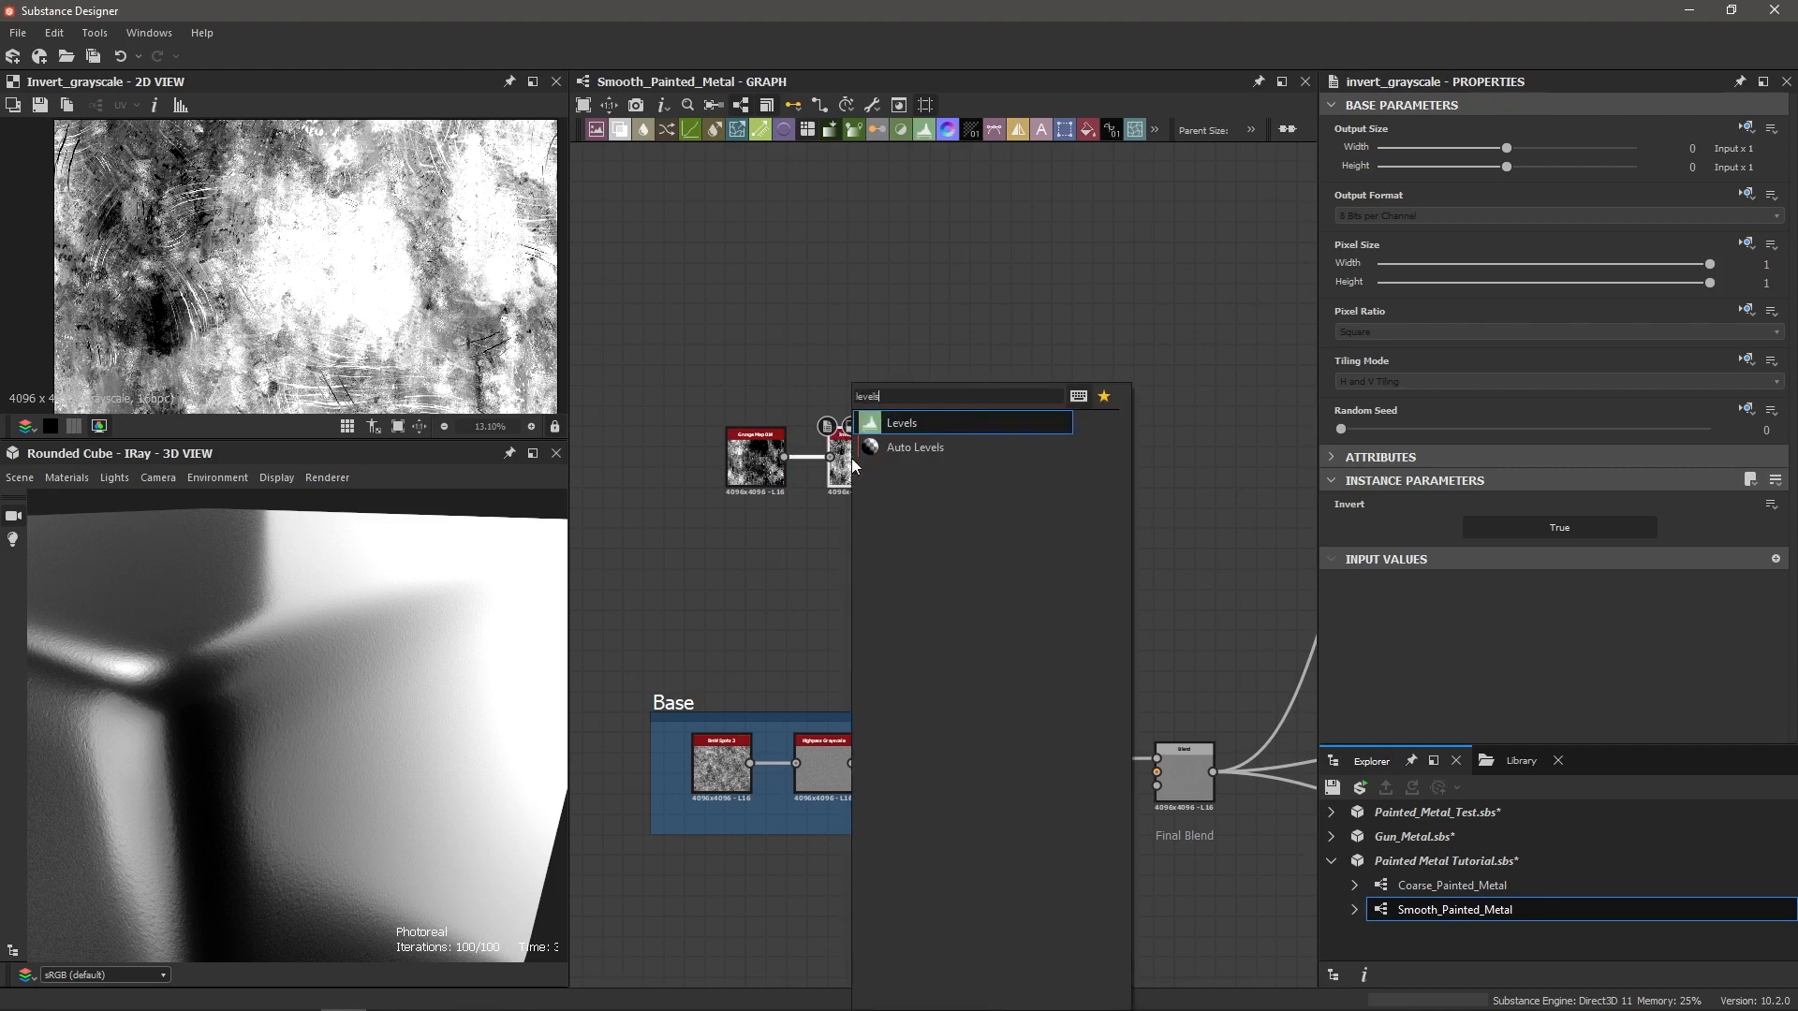
key("Return")
Step: Replace the Uniform Color feeding the Roughness output with the grunge Levels node and check the result on the cube
middle_click_drag(1083, 479, 949, 483)
scroll(1002, 480, "down", 2)
scroll(1058, 506, "up", 4)
middle_click_drag(1221, 555, 984, 552)
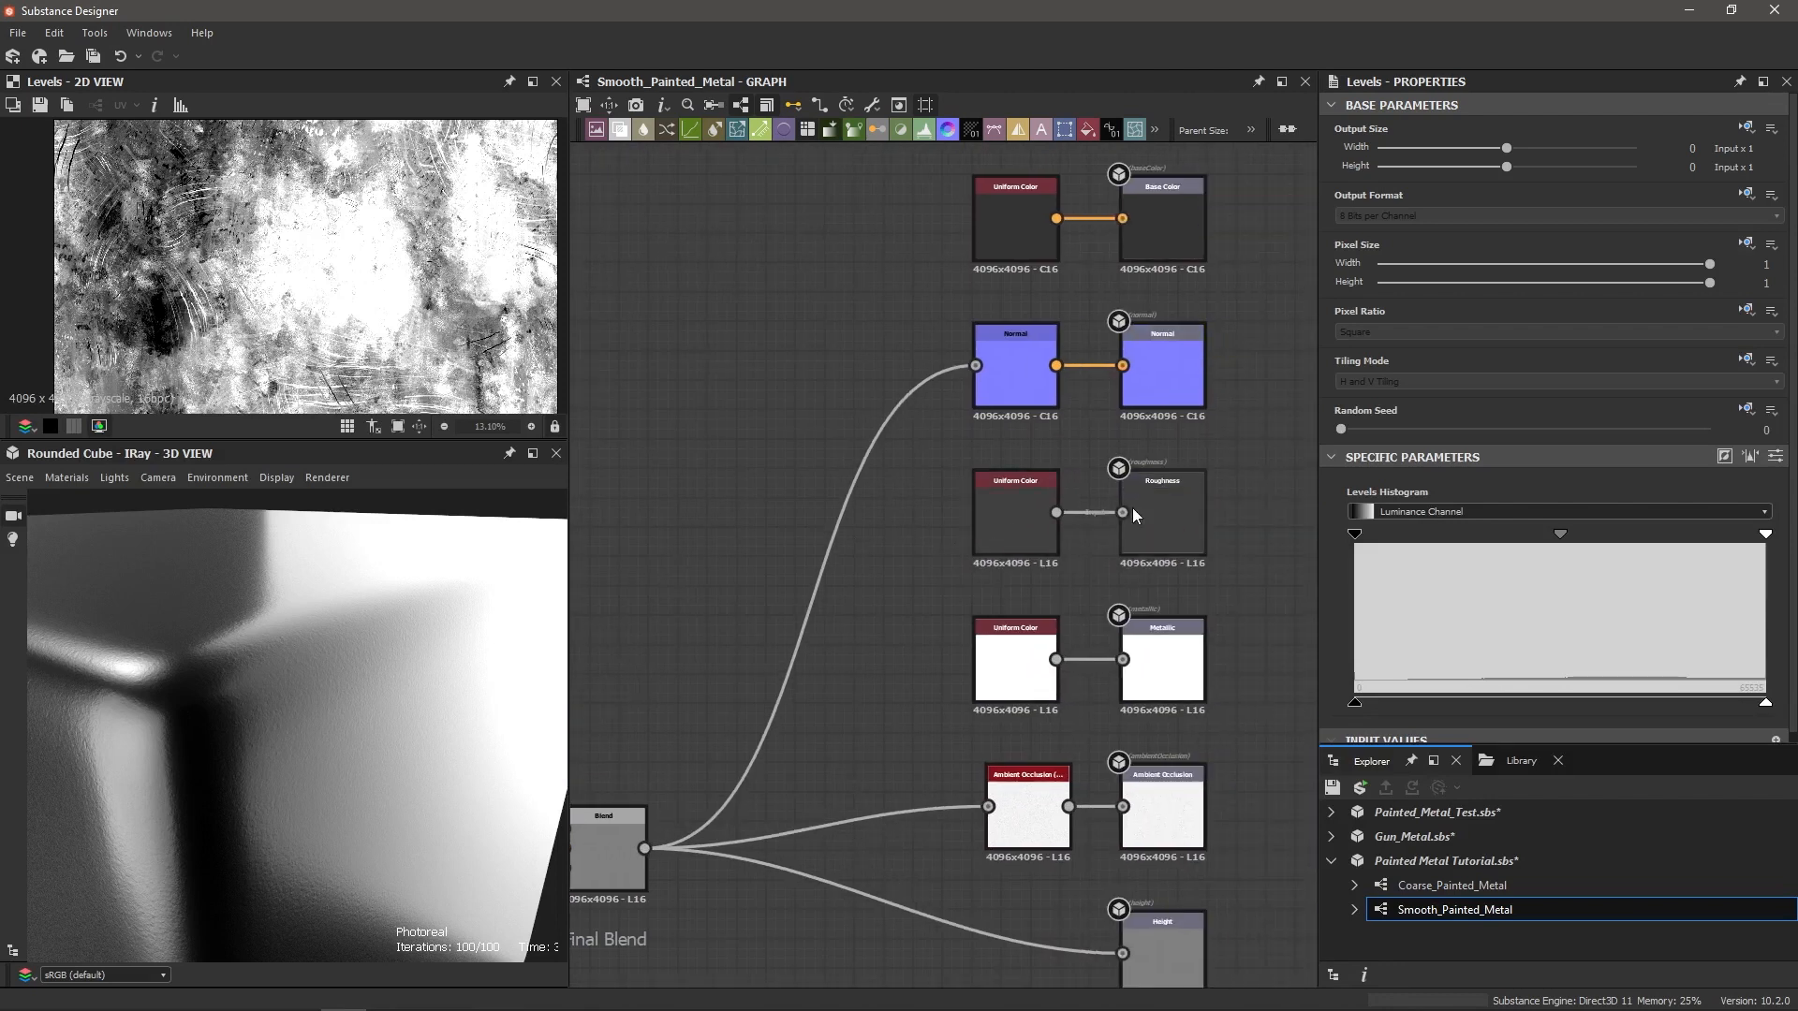
scroll(1015, 513, "up", 2)
left_click(1003, 517)
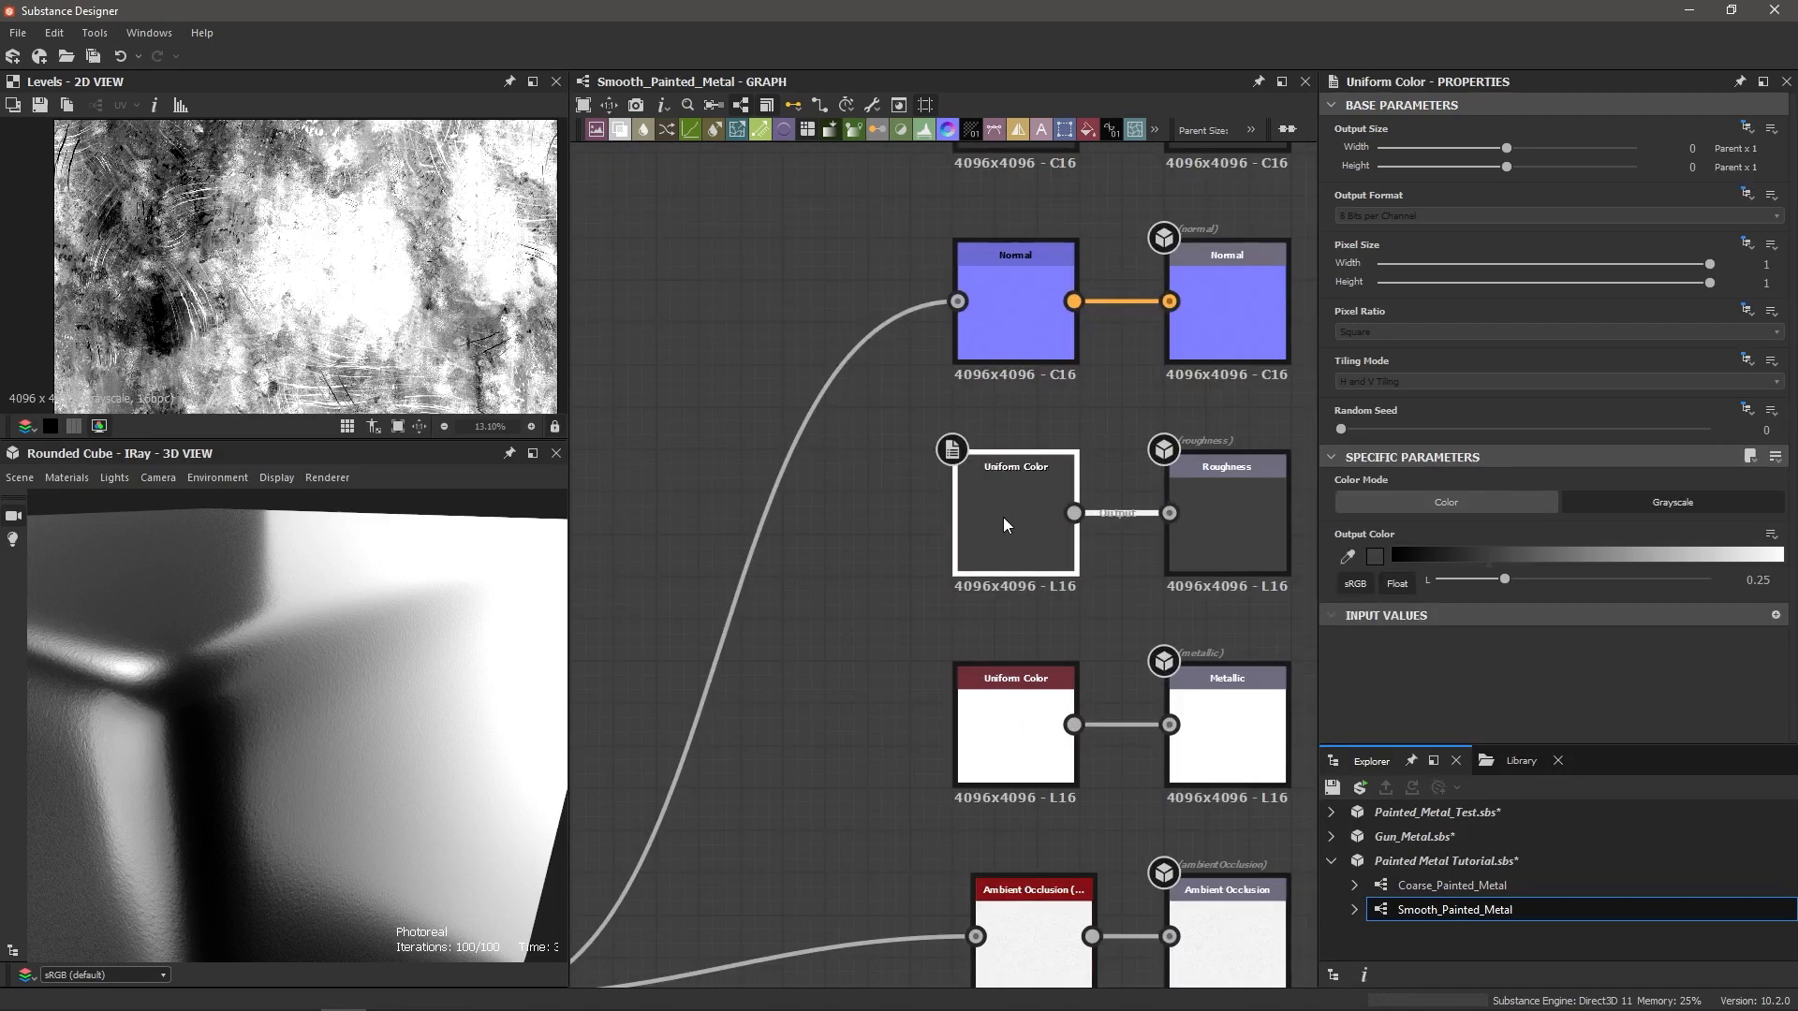
key("Delete")
scroll(1137, 513, "down", 3)
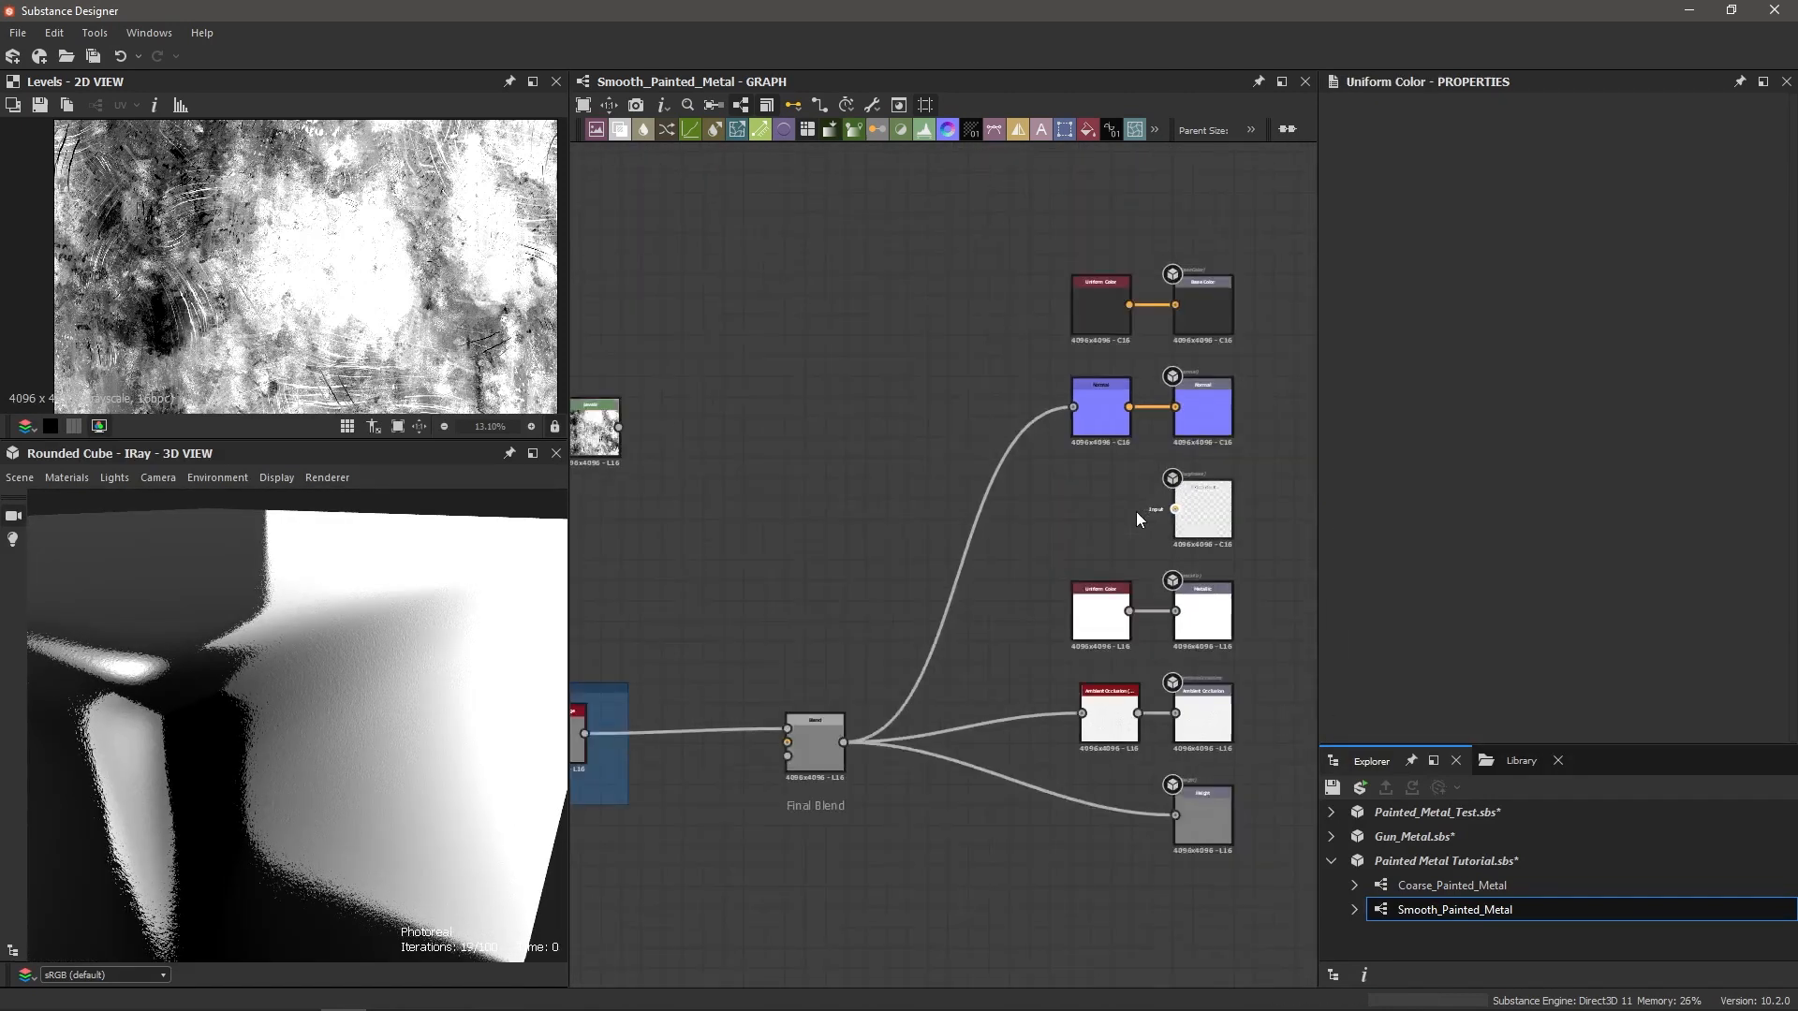
scroll(1137, 511, "down", 1)
left_click_drag(711, 440, 1173, 508)
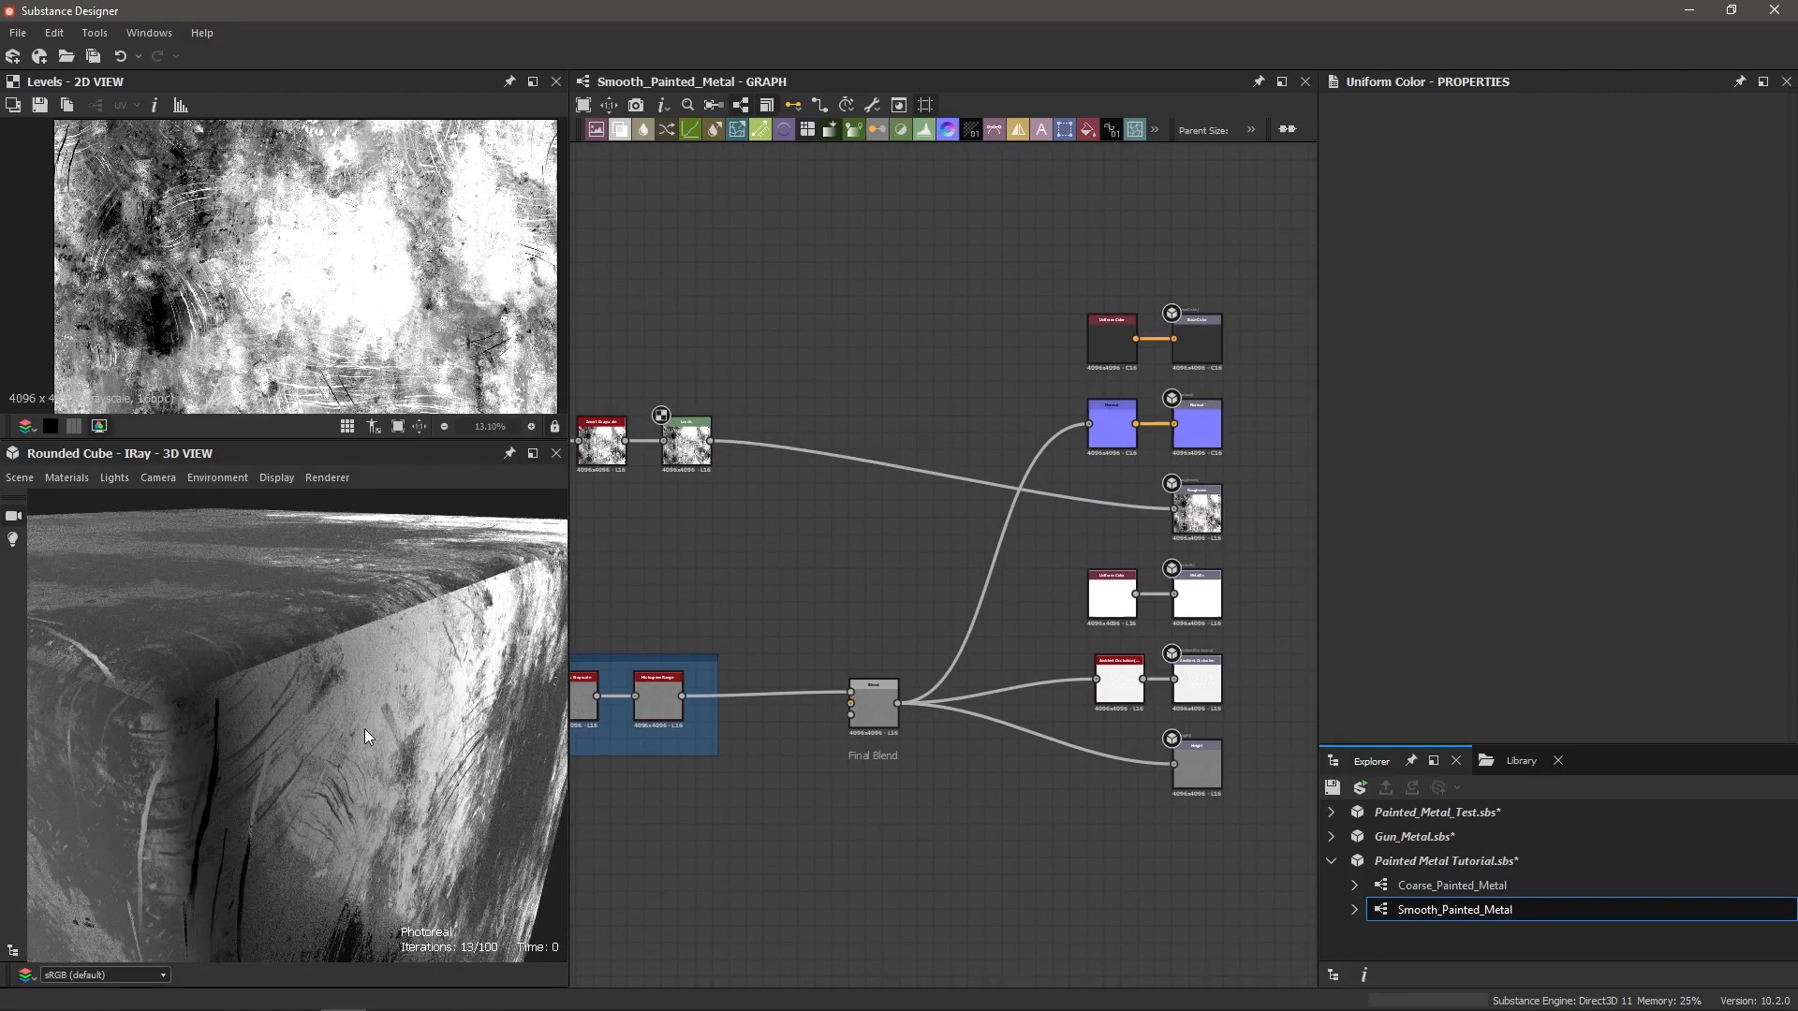
left_click_drag(364, 728, 406, 678)
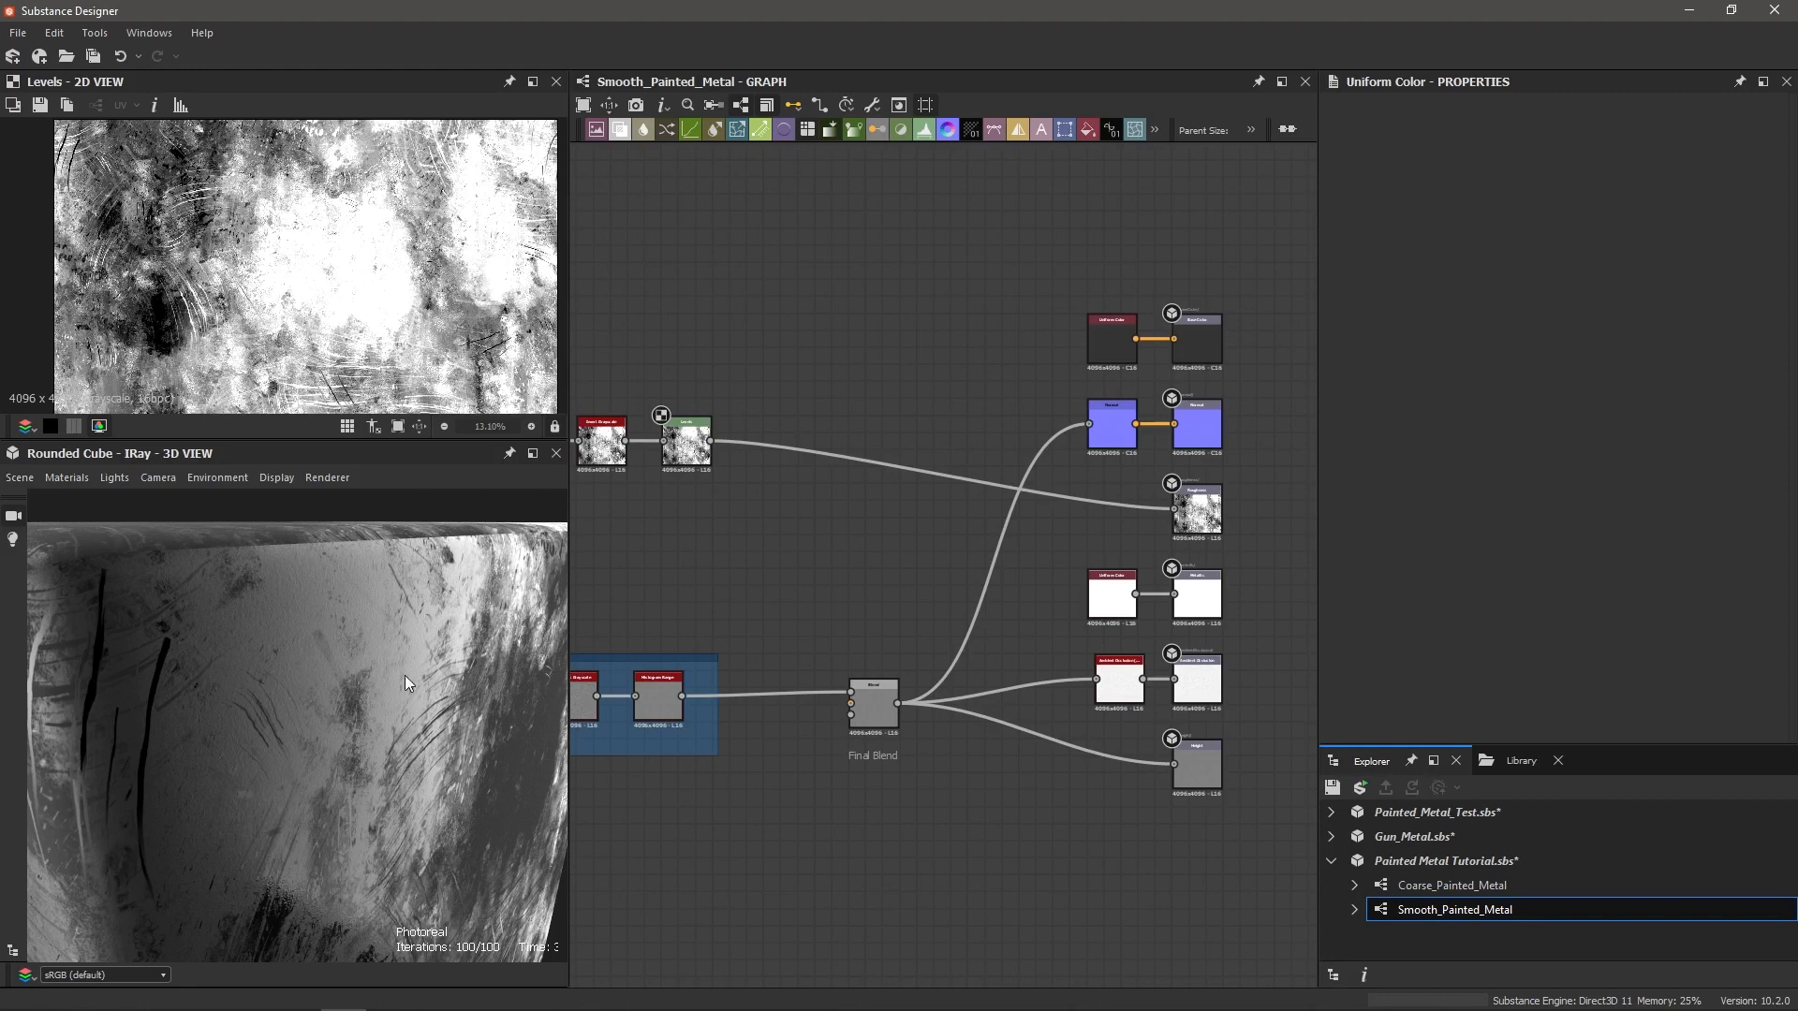
scroll(434, 716, "up", 1)
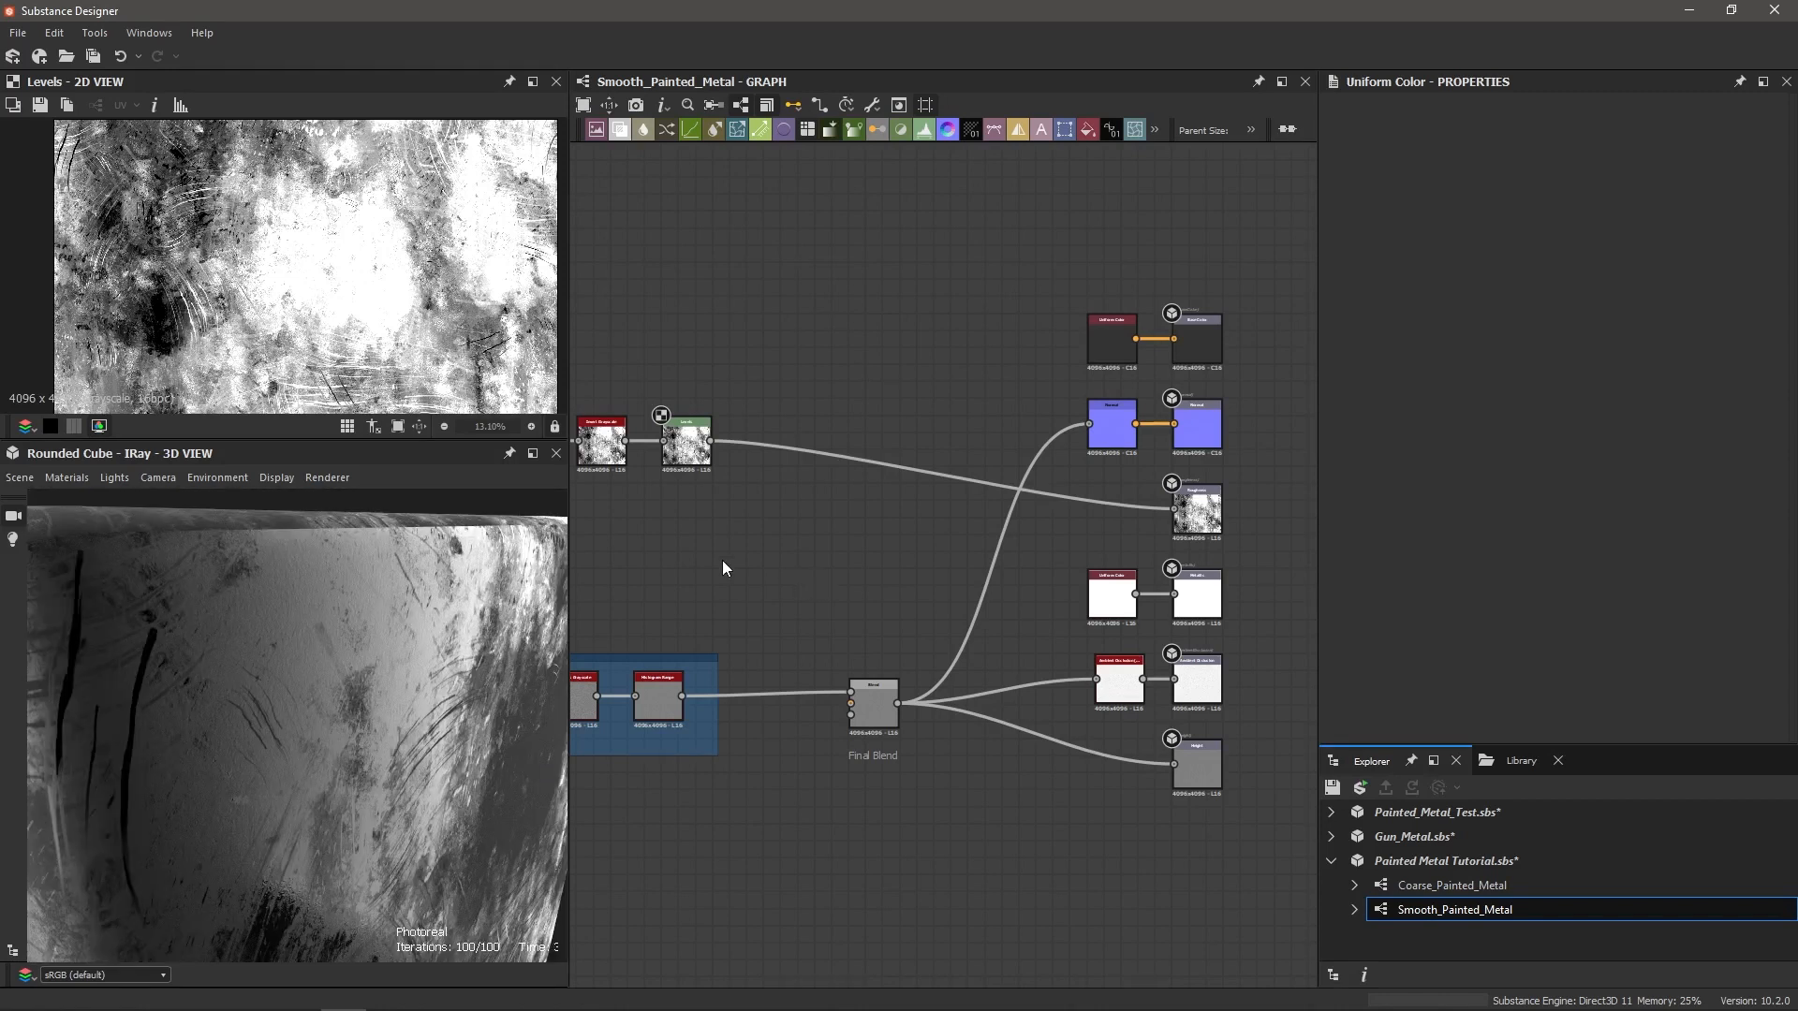
Step: Lower the grunge Levels node's Level Out High to about 0.68 and check the roughness on the cube
middle_click_drag(736, 559, 961, 554)
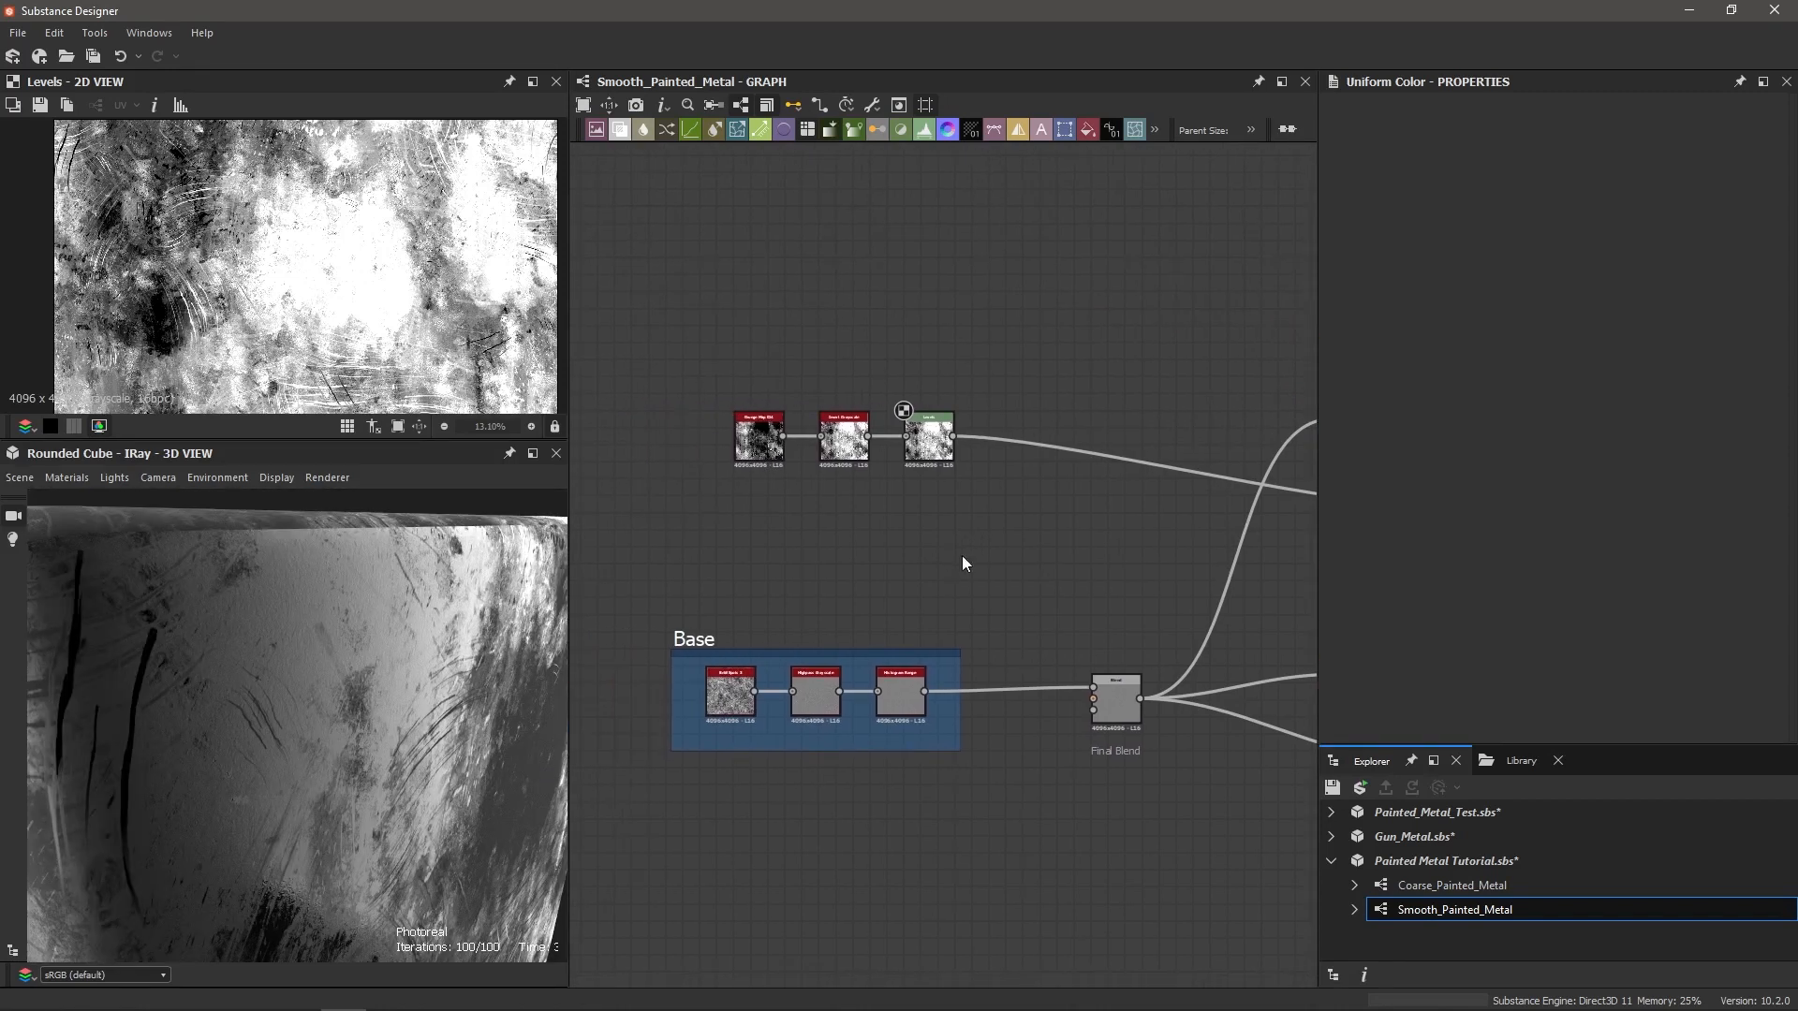
left_click(925, 448)
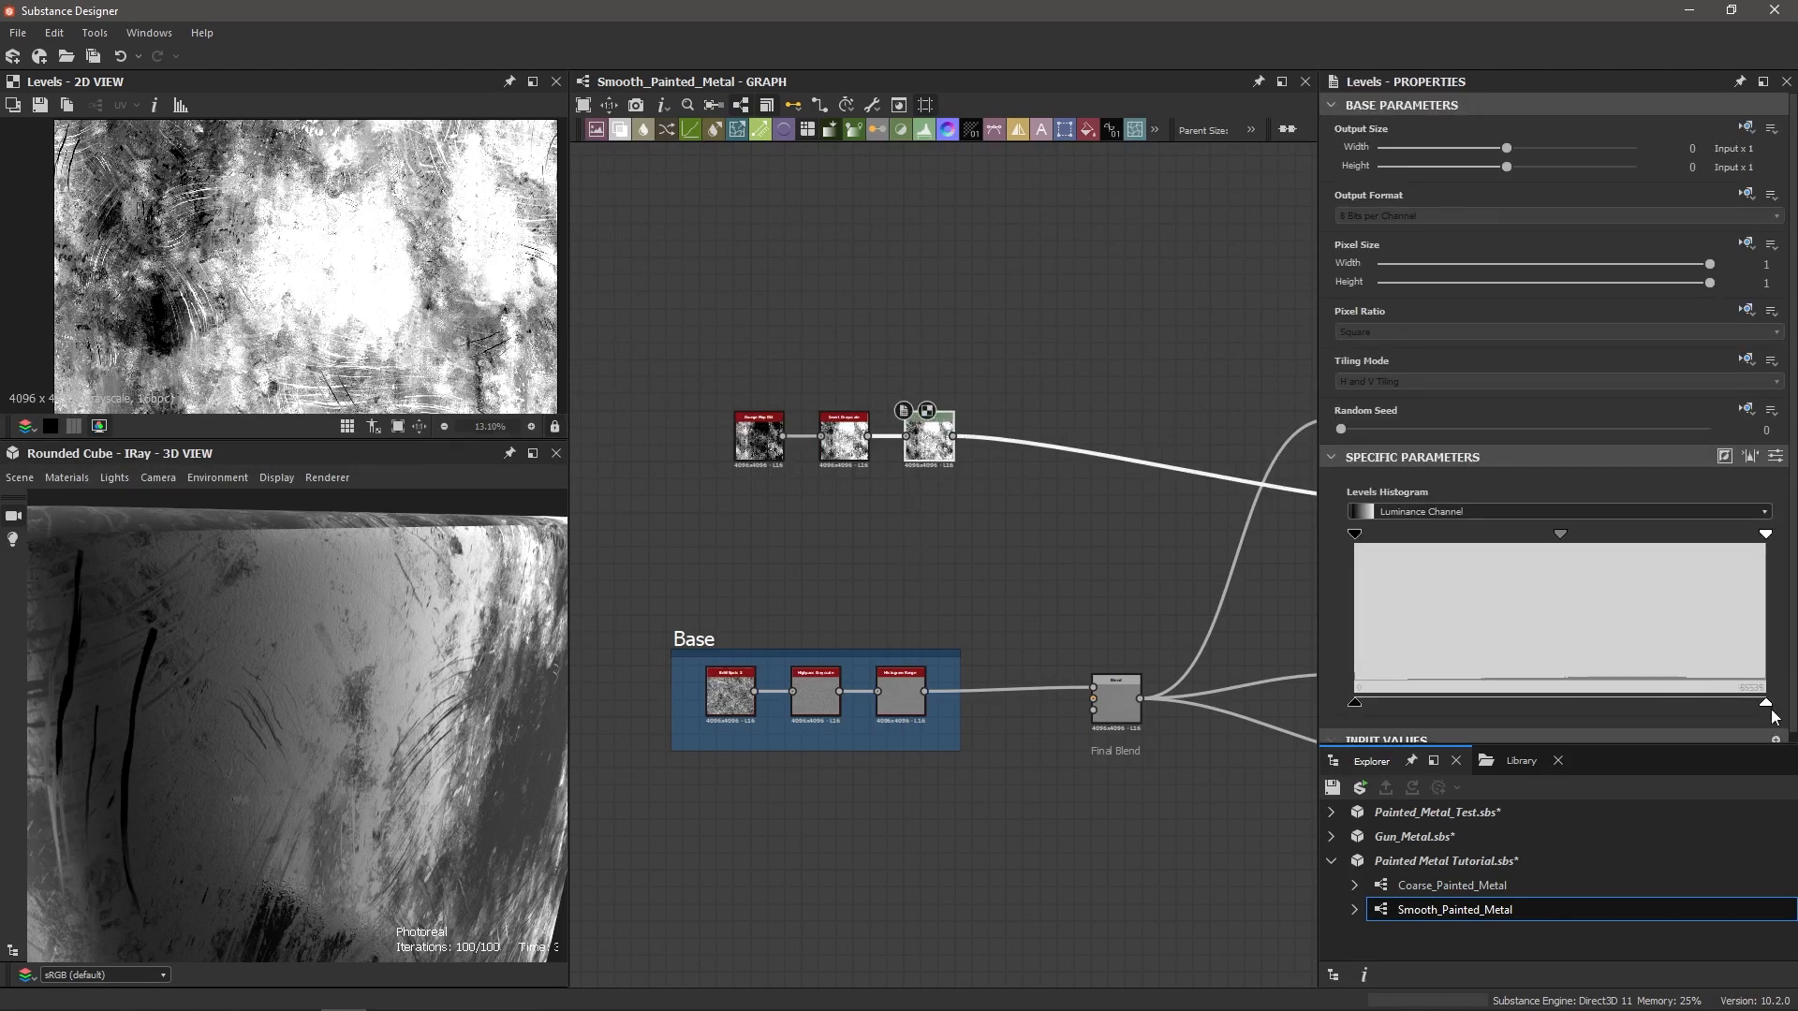
left_click_drag(1765, 702, 1654, 714)
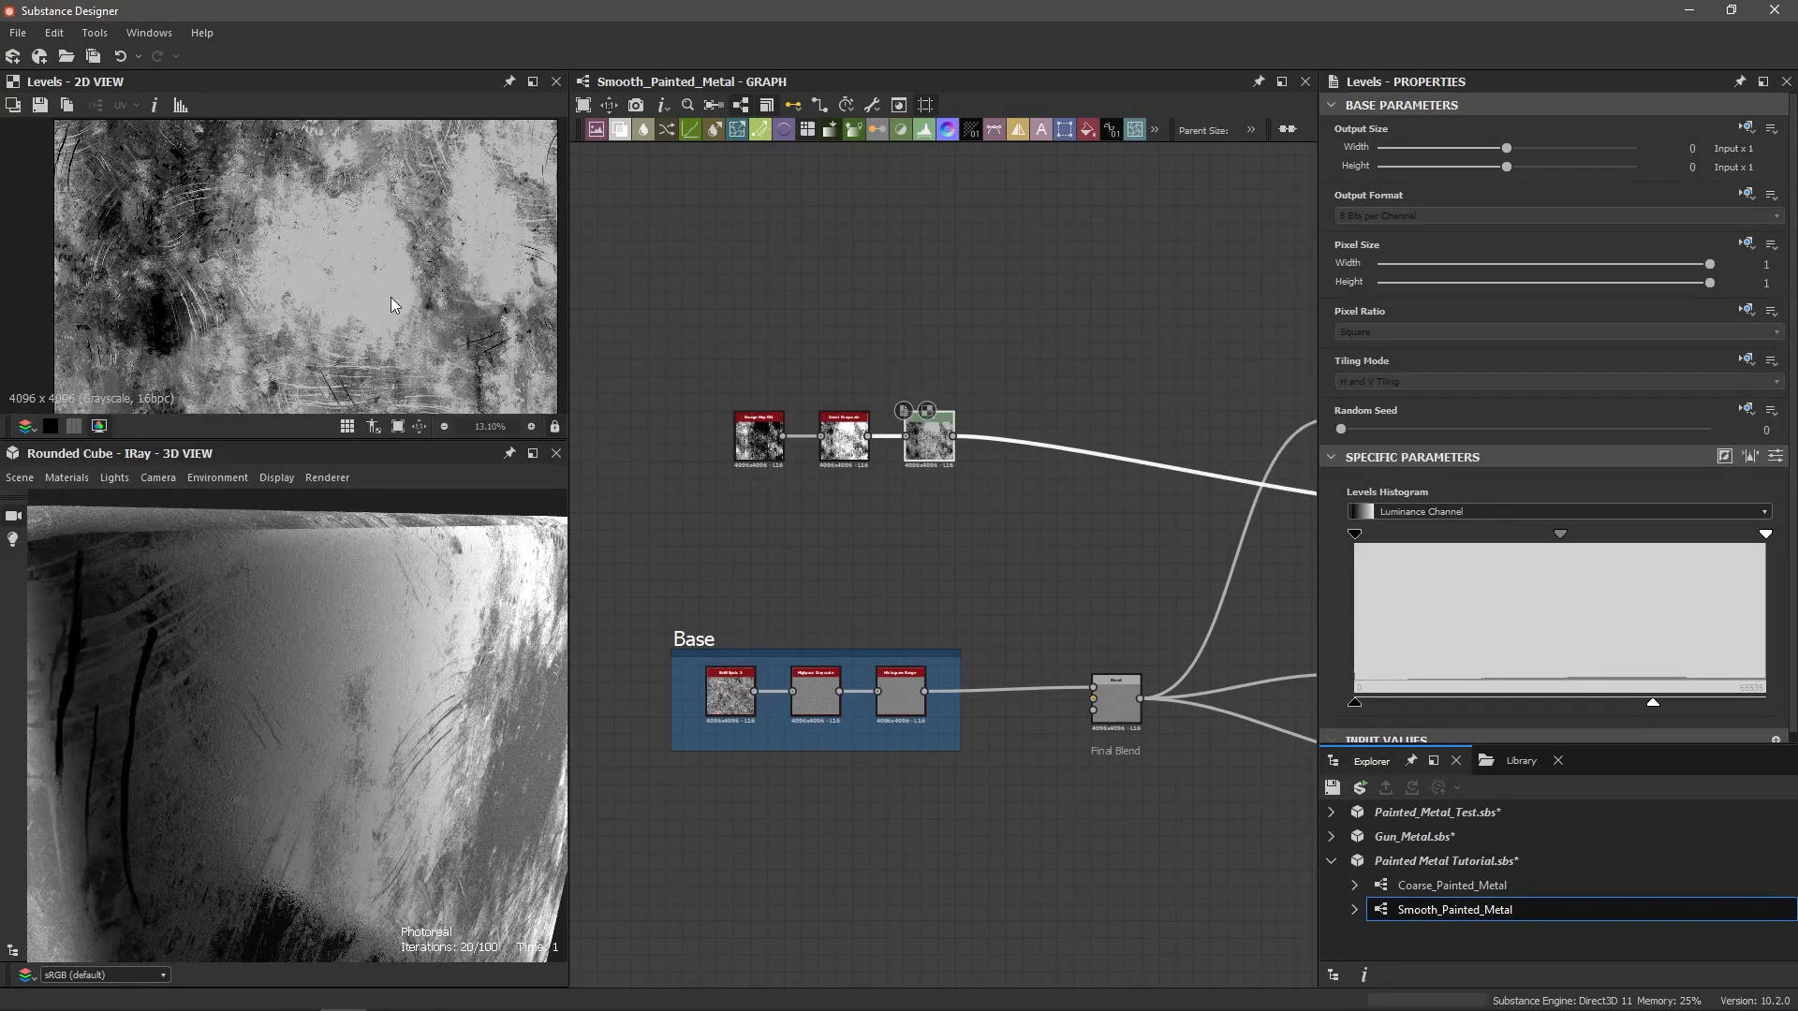
scroll(367, 305, "down", 2)
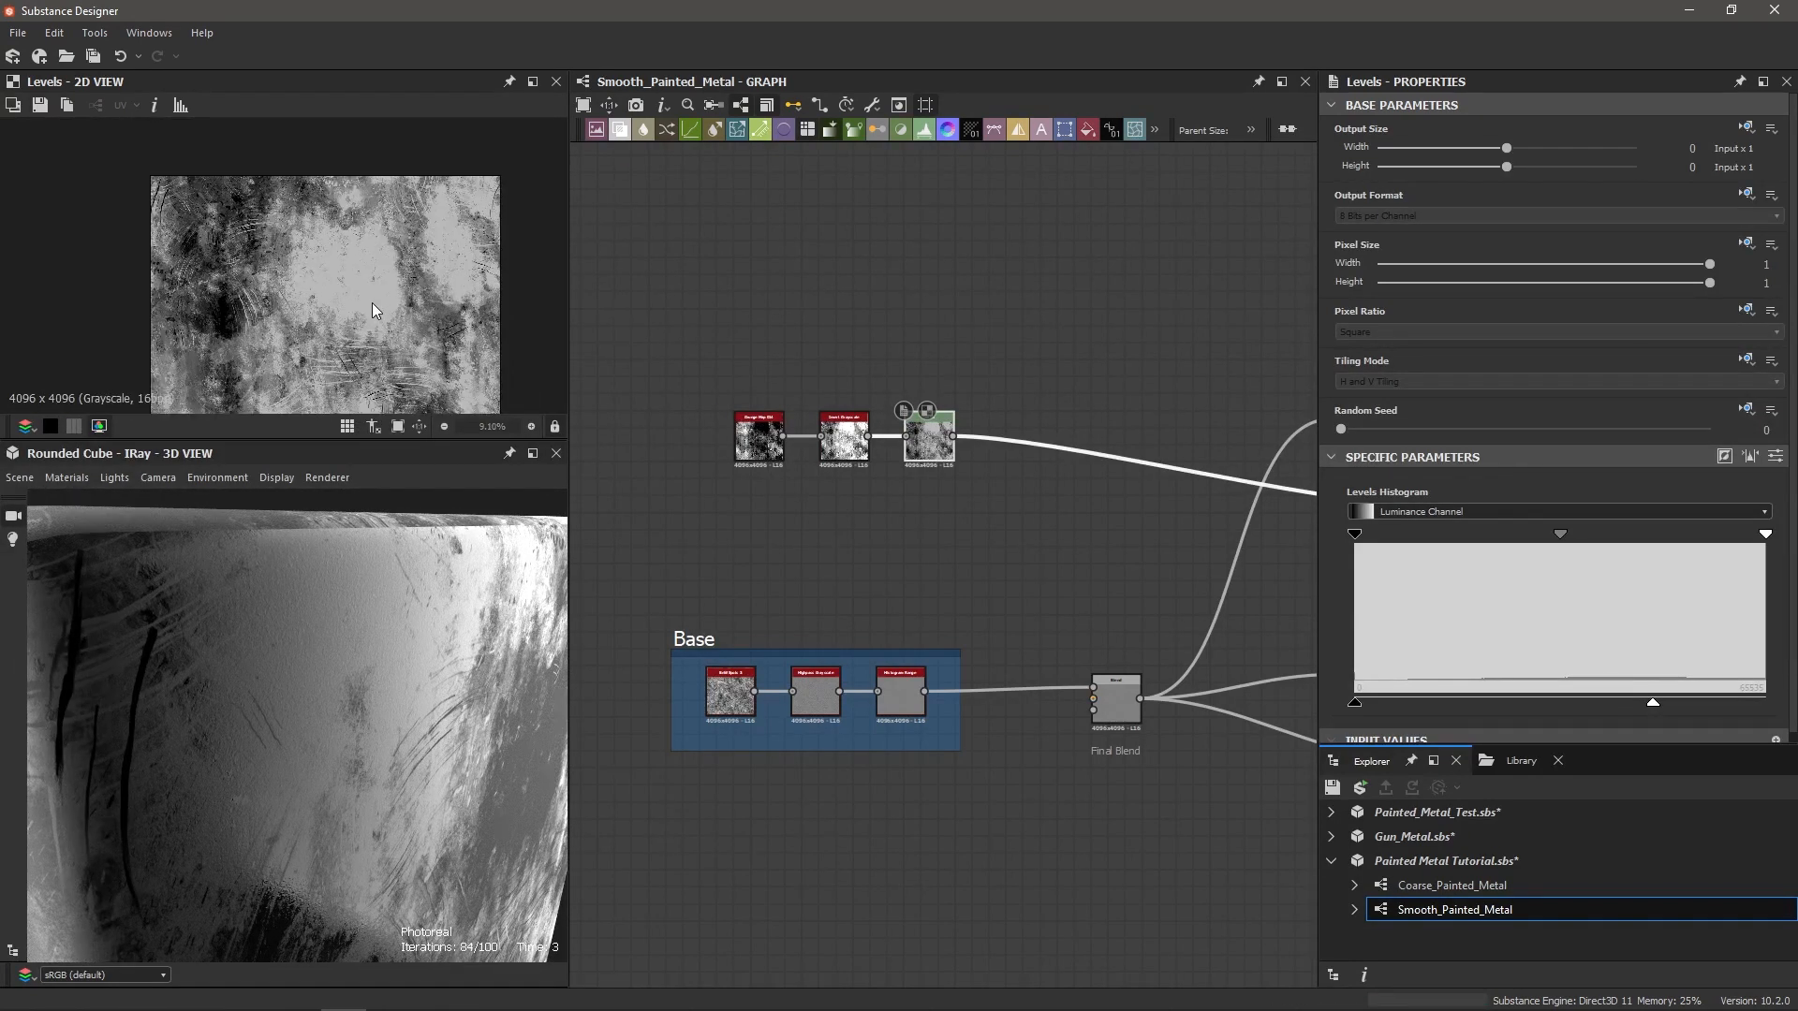
left_click_drag(1651, 707, 1626, 706)
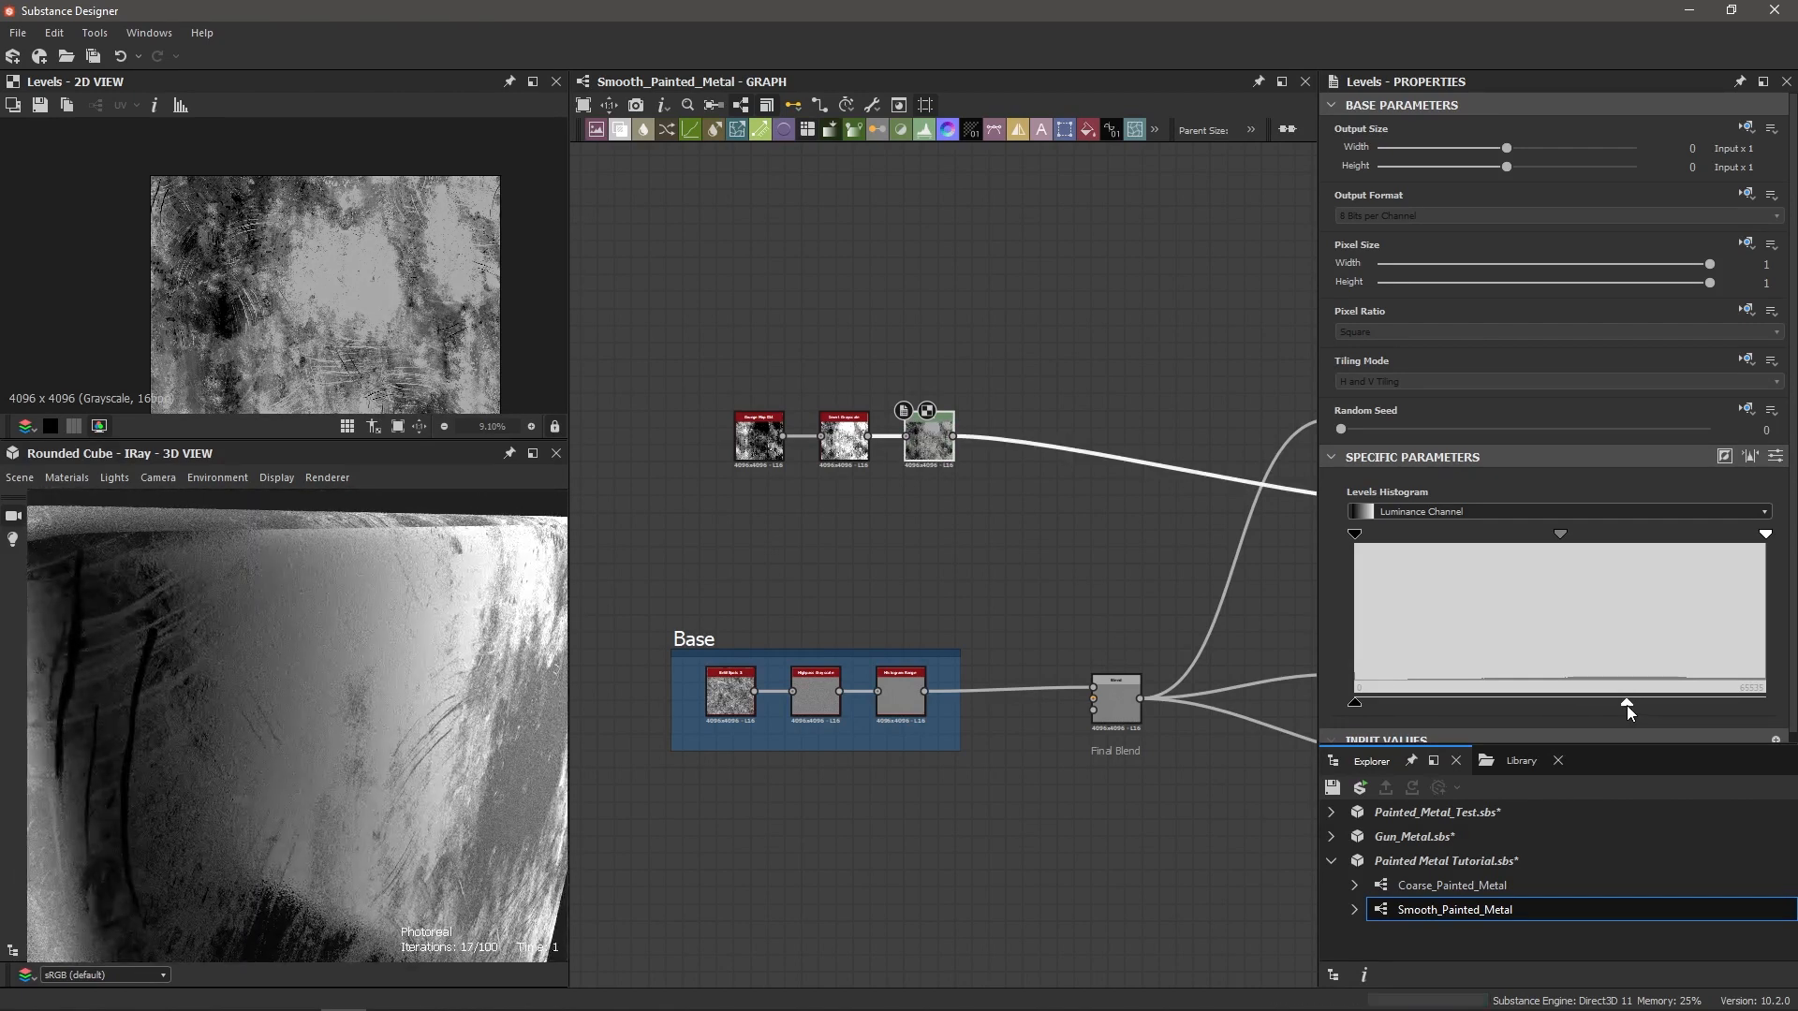
left_click(1776, 456)
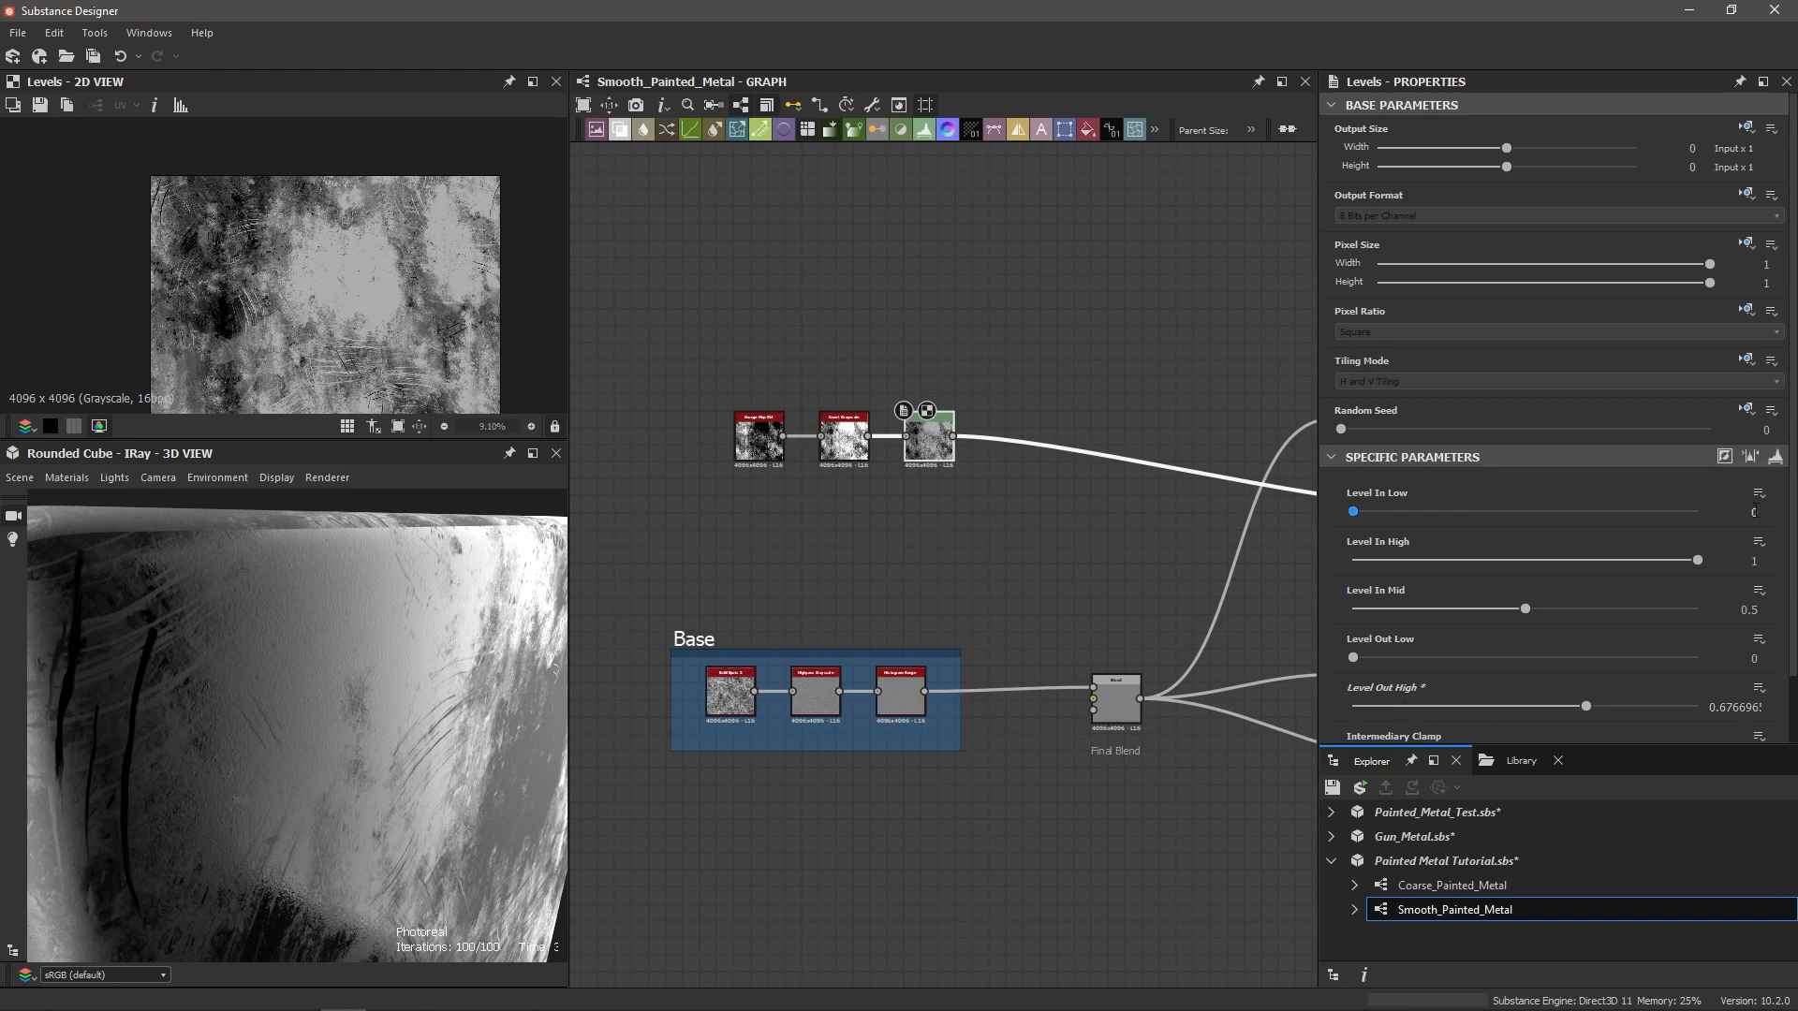
left_click(1777, 457)
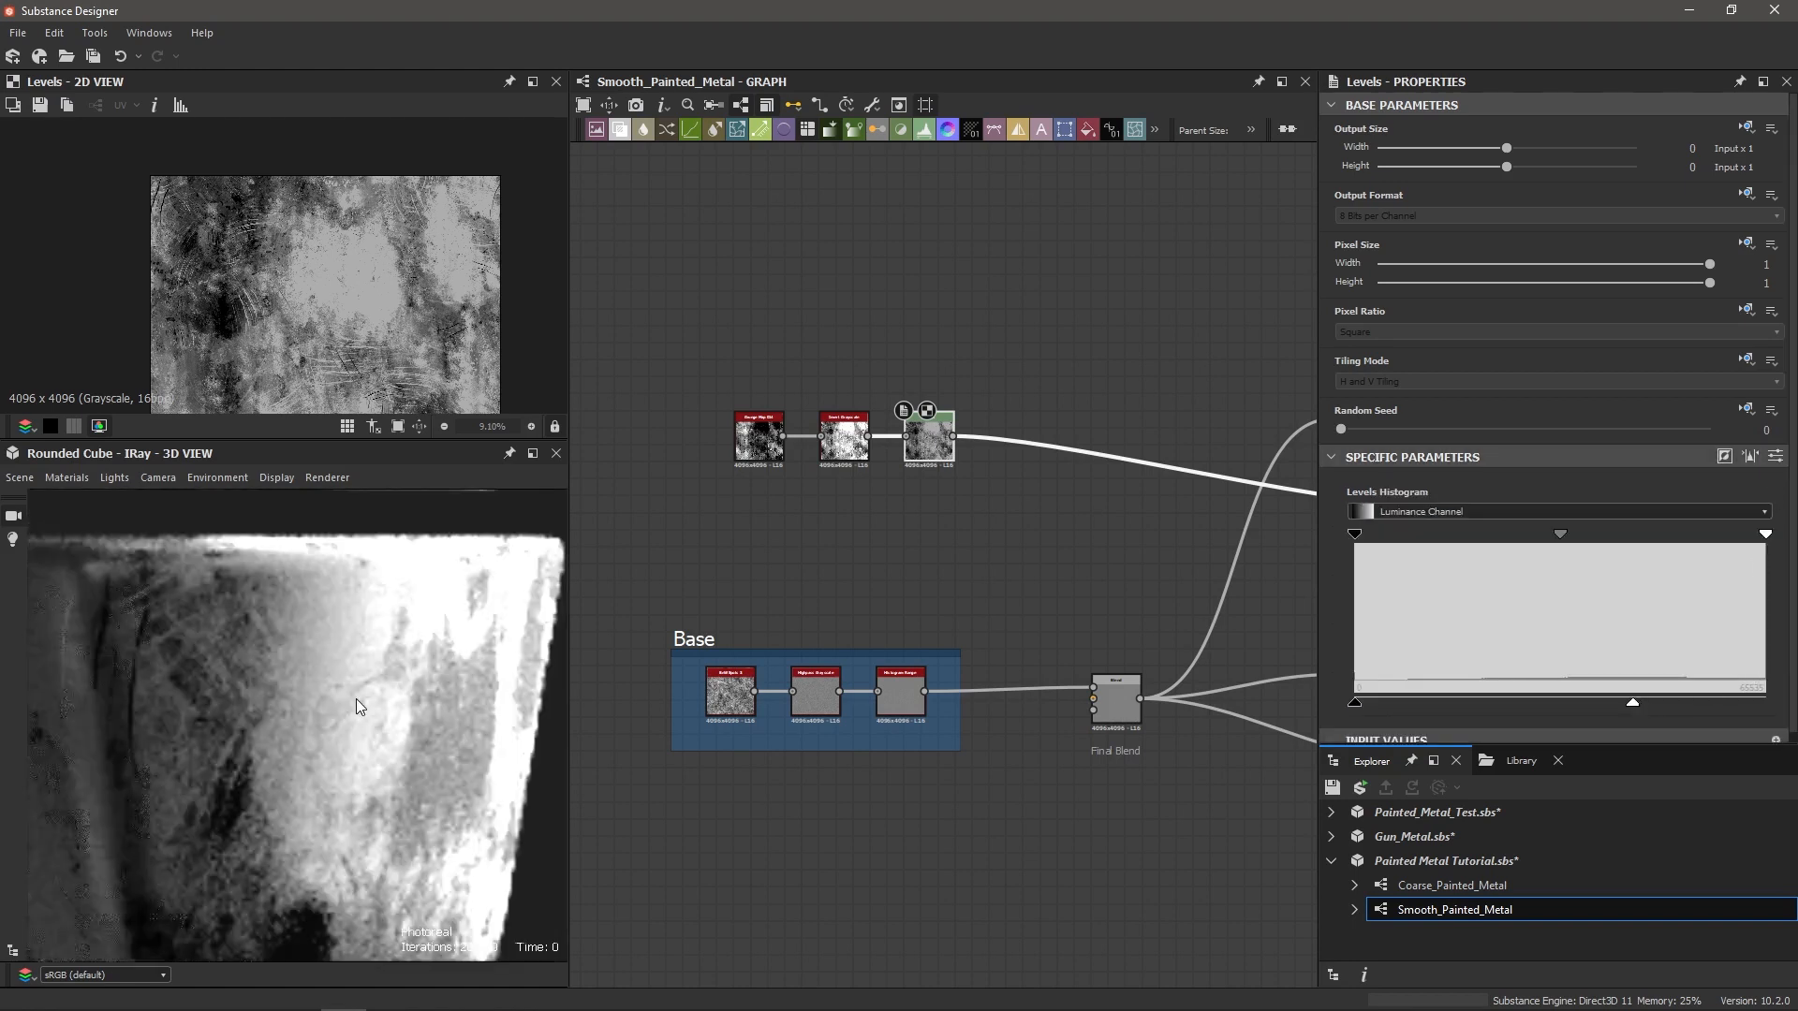
left_click_drag(353, 704, 373, 702)
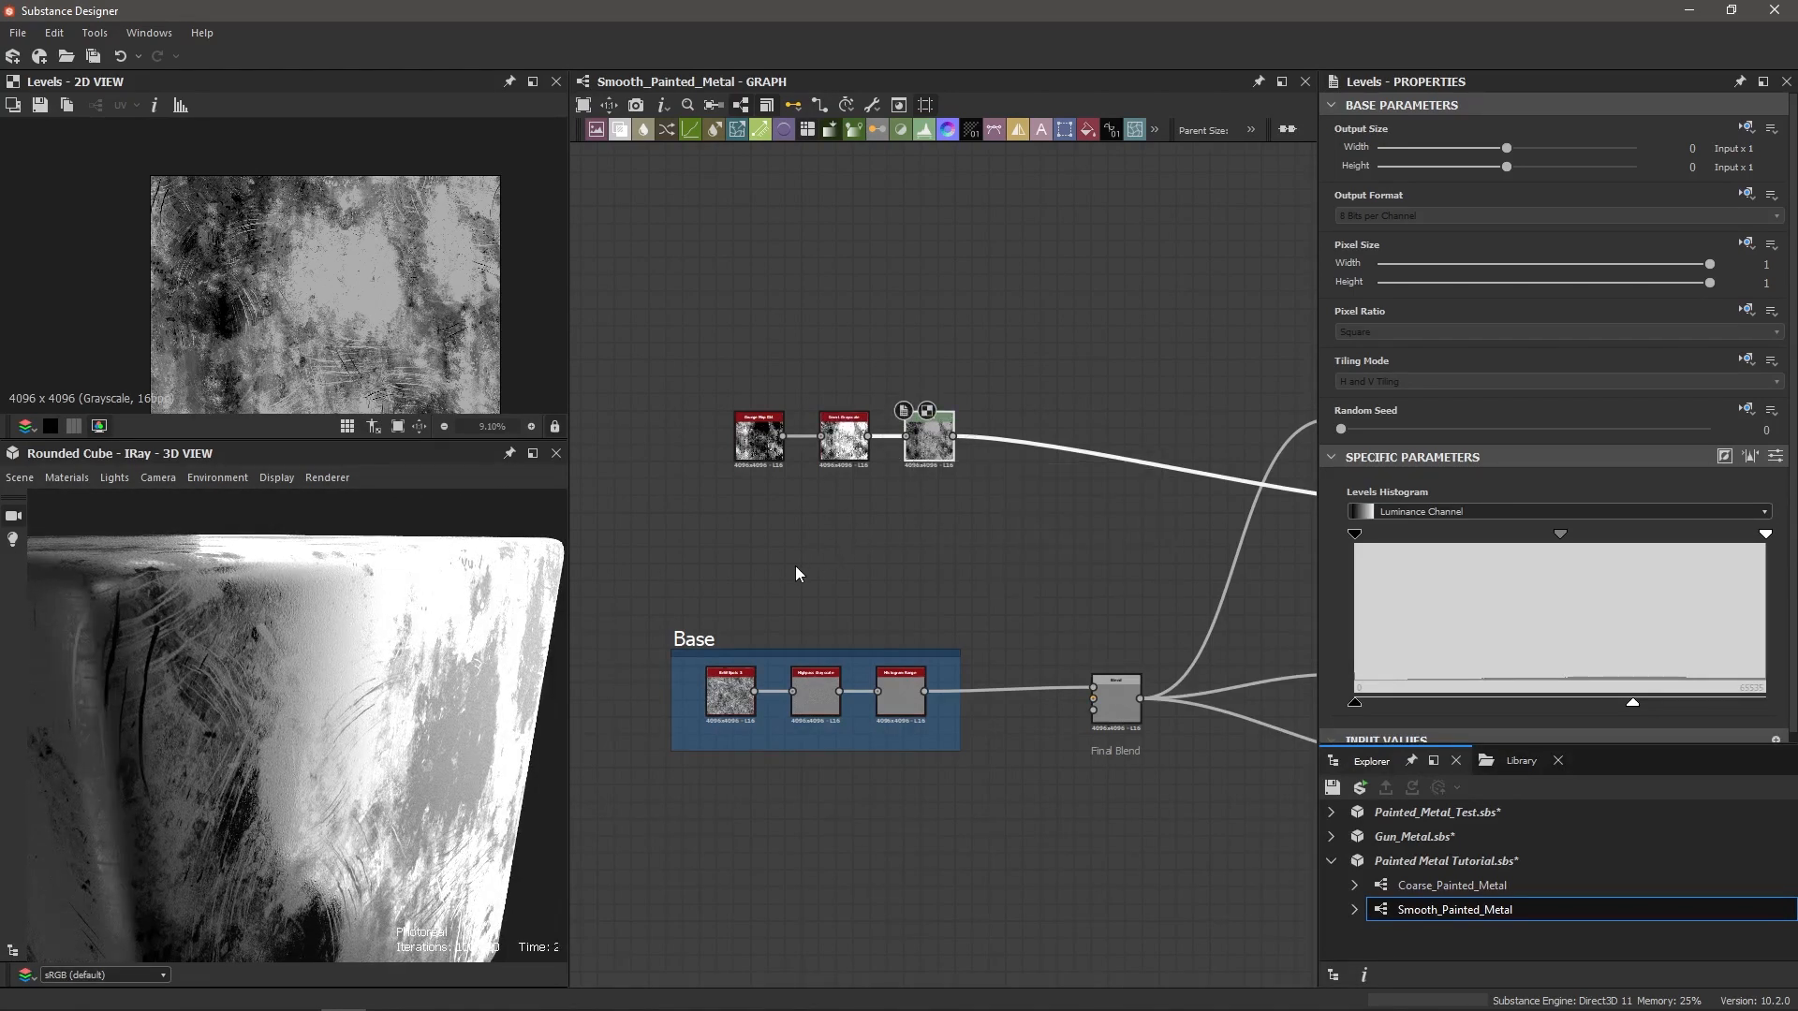
Step: Add a Scratches Generator node in the empty area above the Grunge Map 014 row
left_click(858, 537)
middle_click_drag(857, 537, 879, 669)
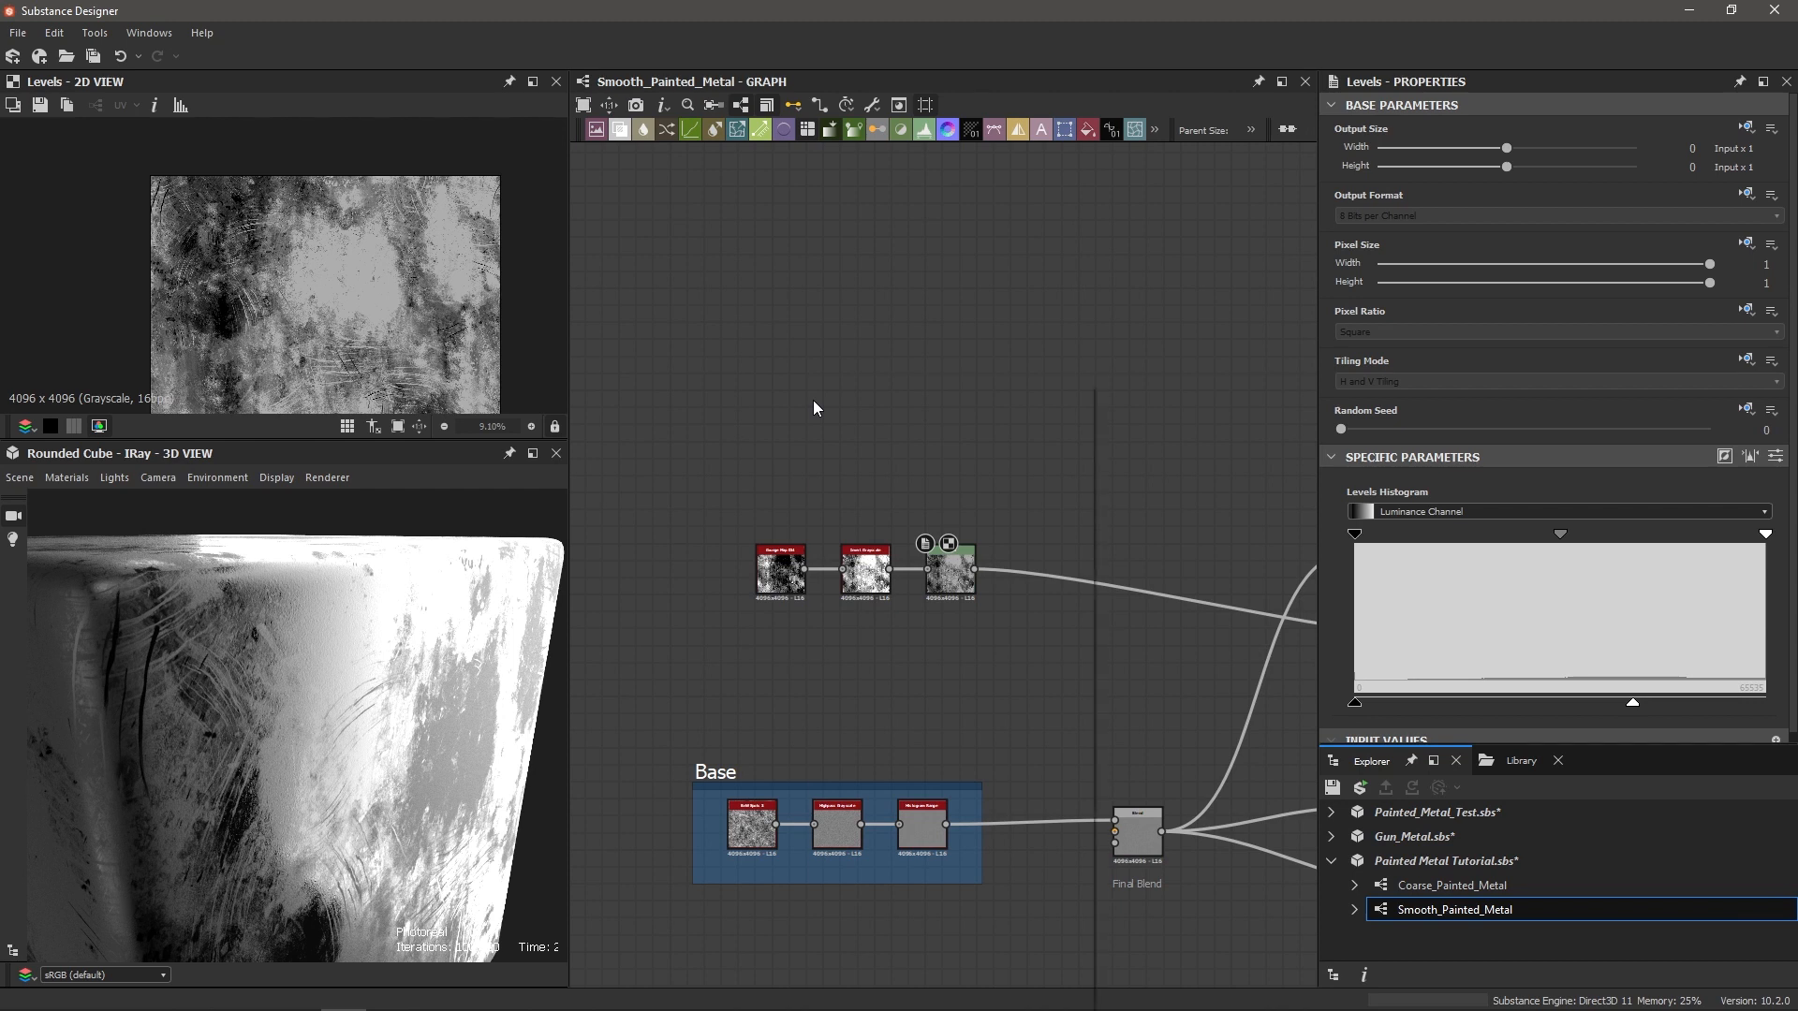
key("space")
type("scrat")
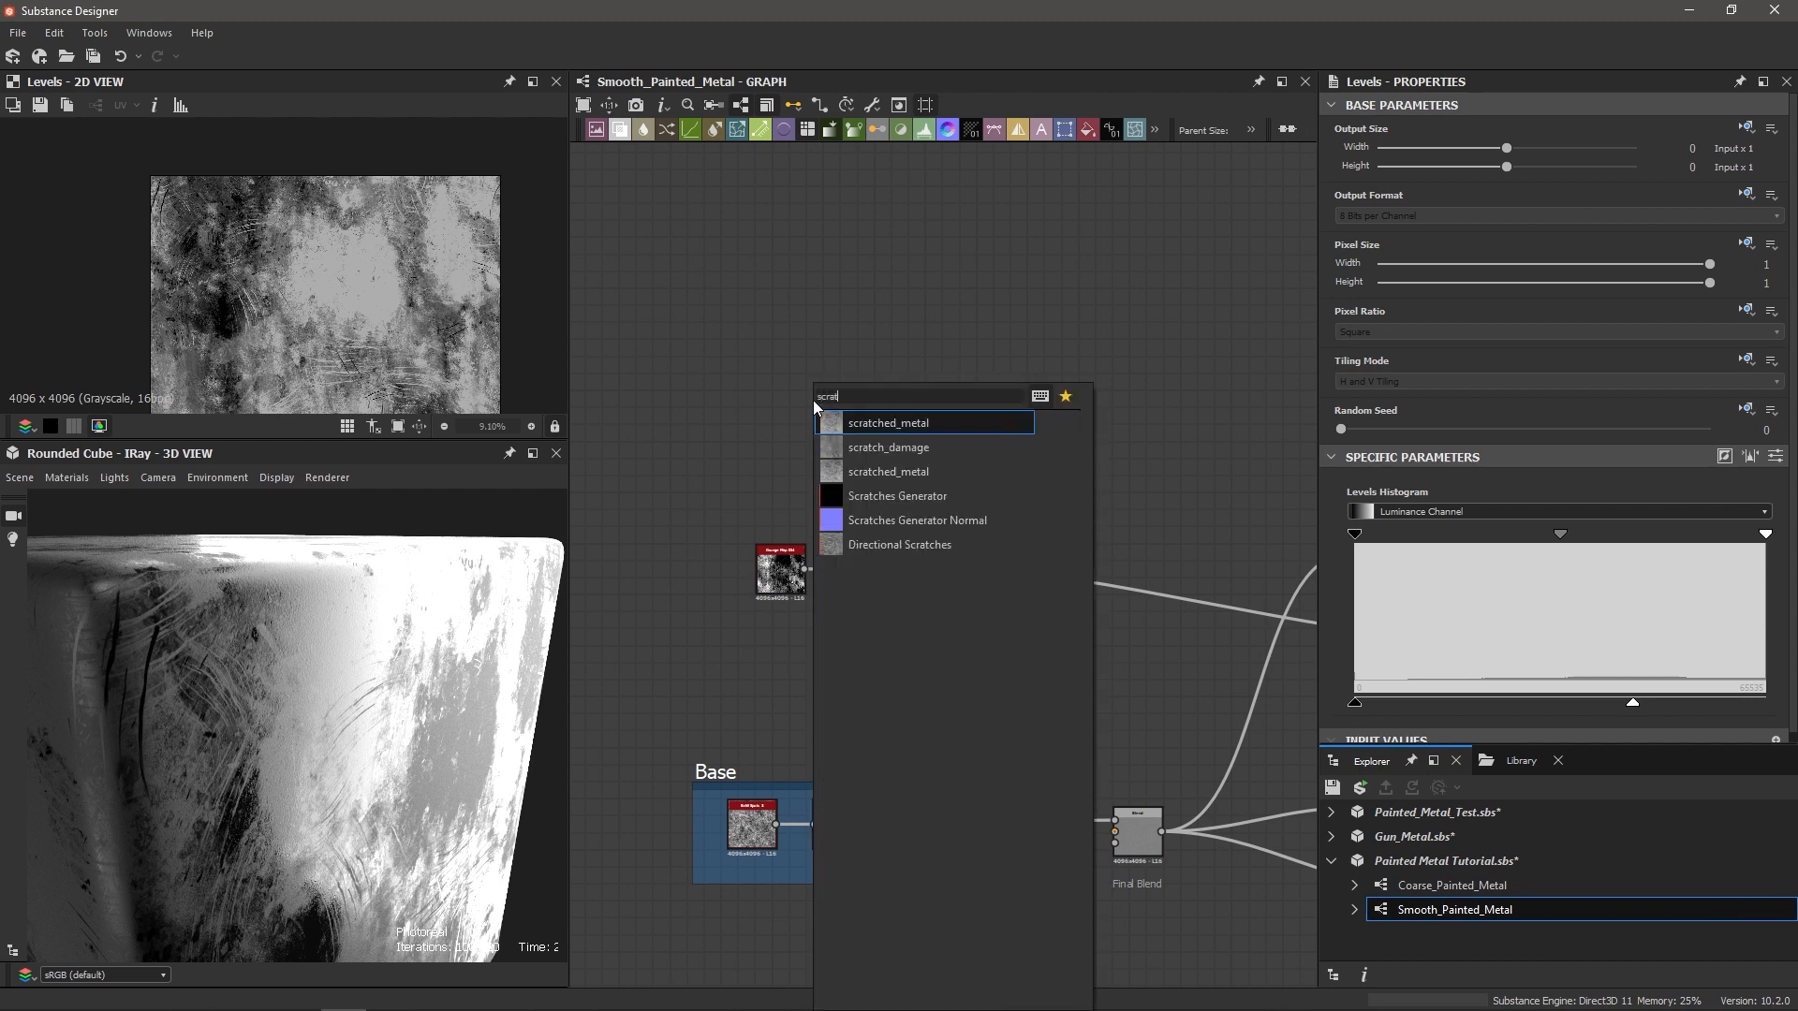
key("Down")
key("Down")
key("Down")
key("Escape")
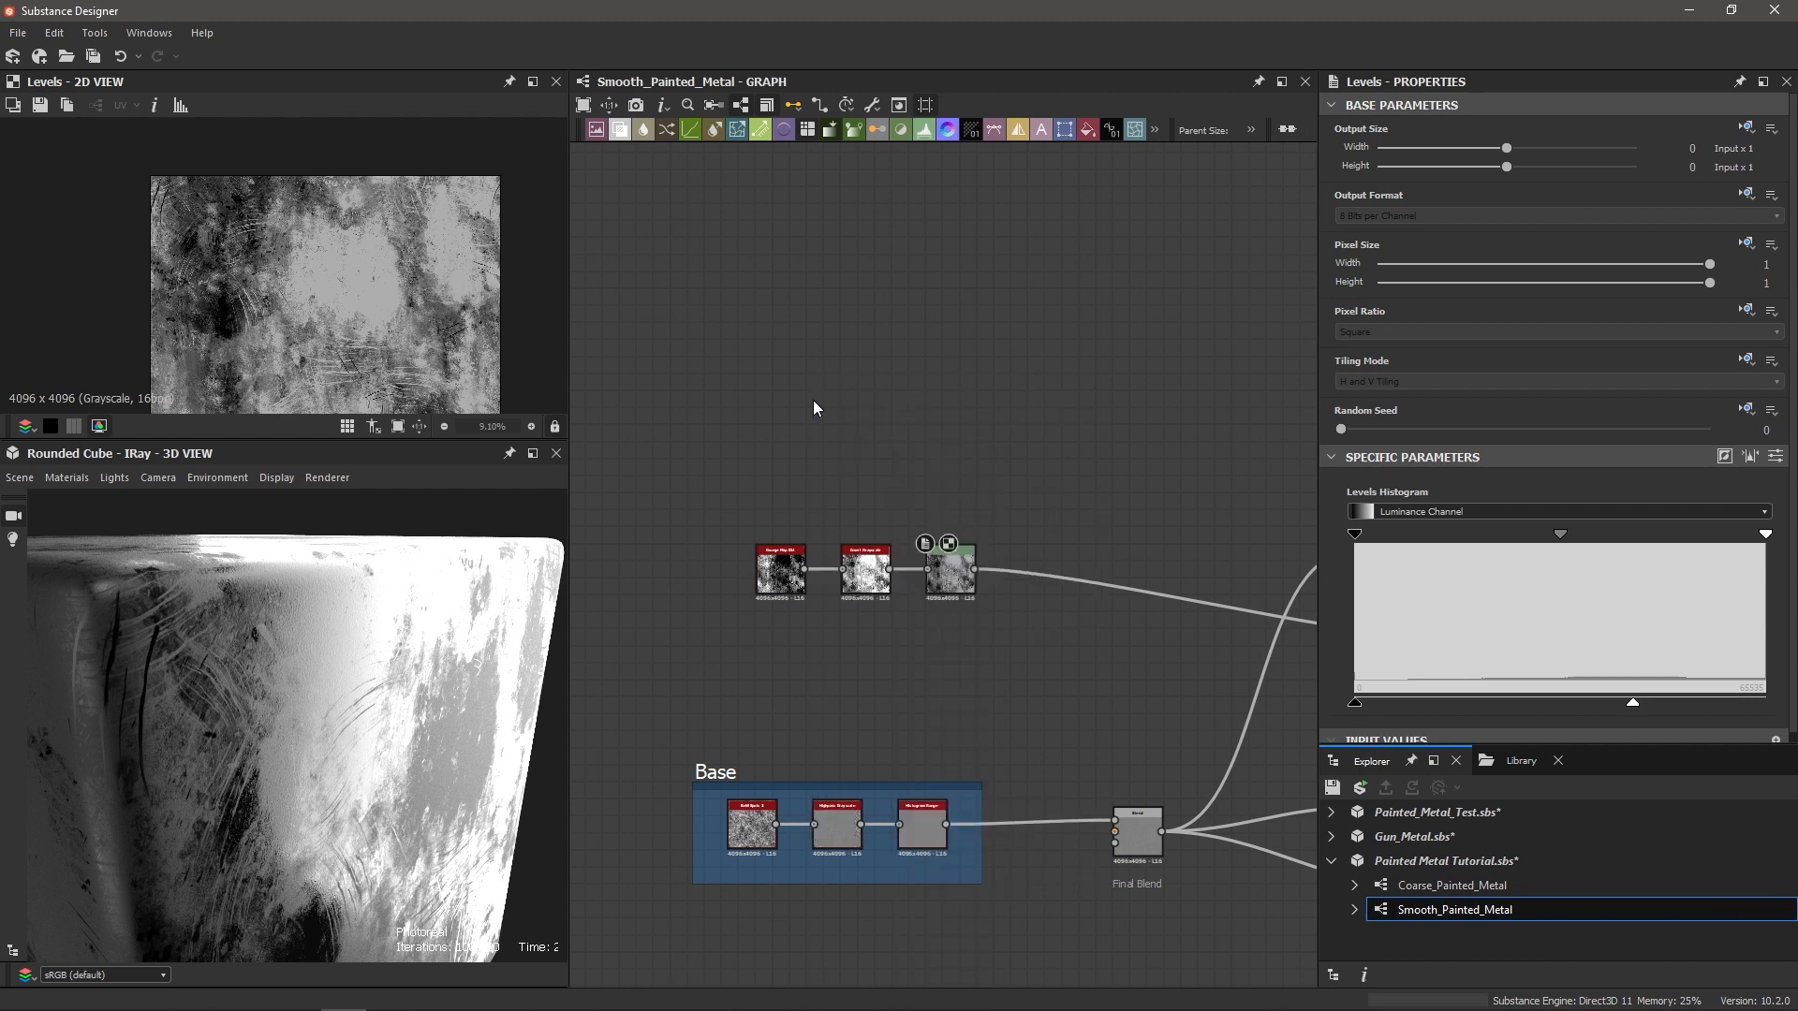
mouse_move(368, 303)
middle_mouse_down()
mouse_move(348, 279)
mouse_move(368, 283)
middle_mouse_up()
scroll(440, 306, "down", 3)
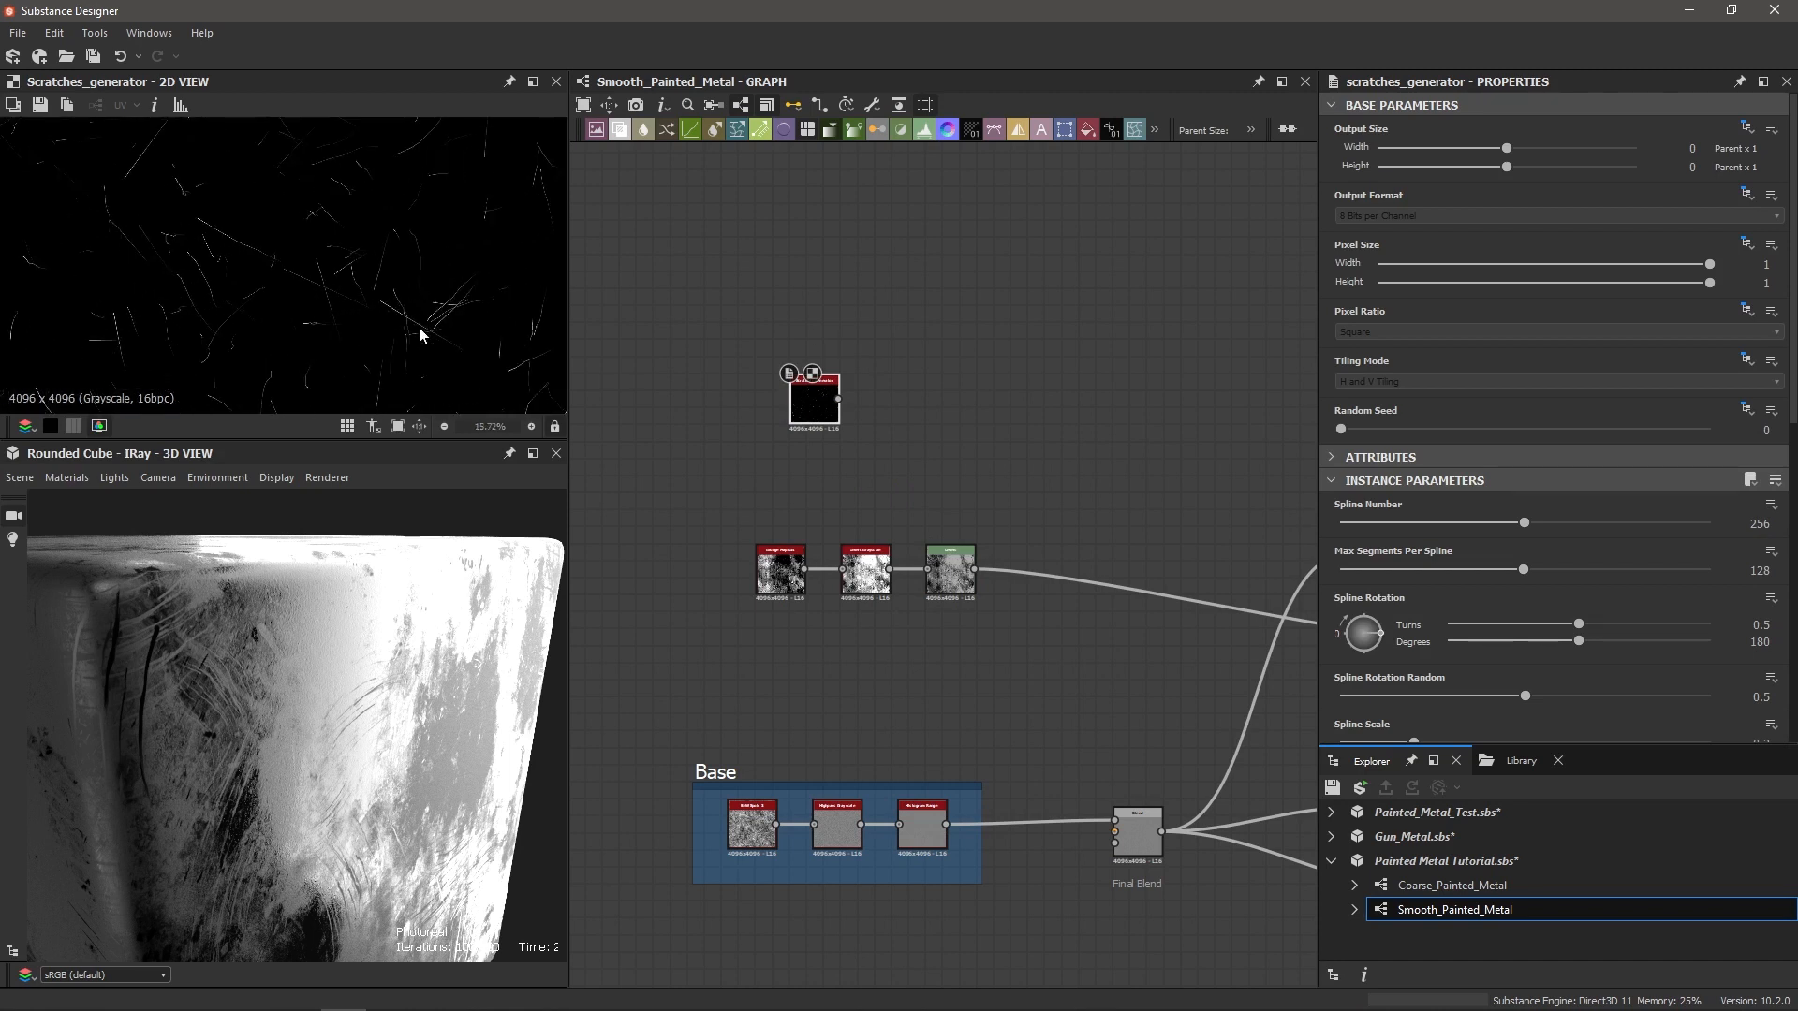
scroll(442, 285, "down", 2)
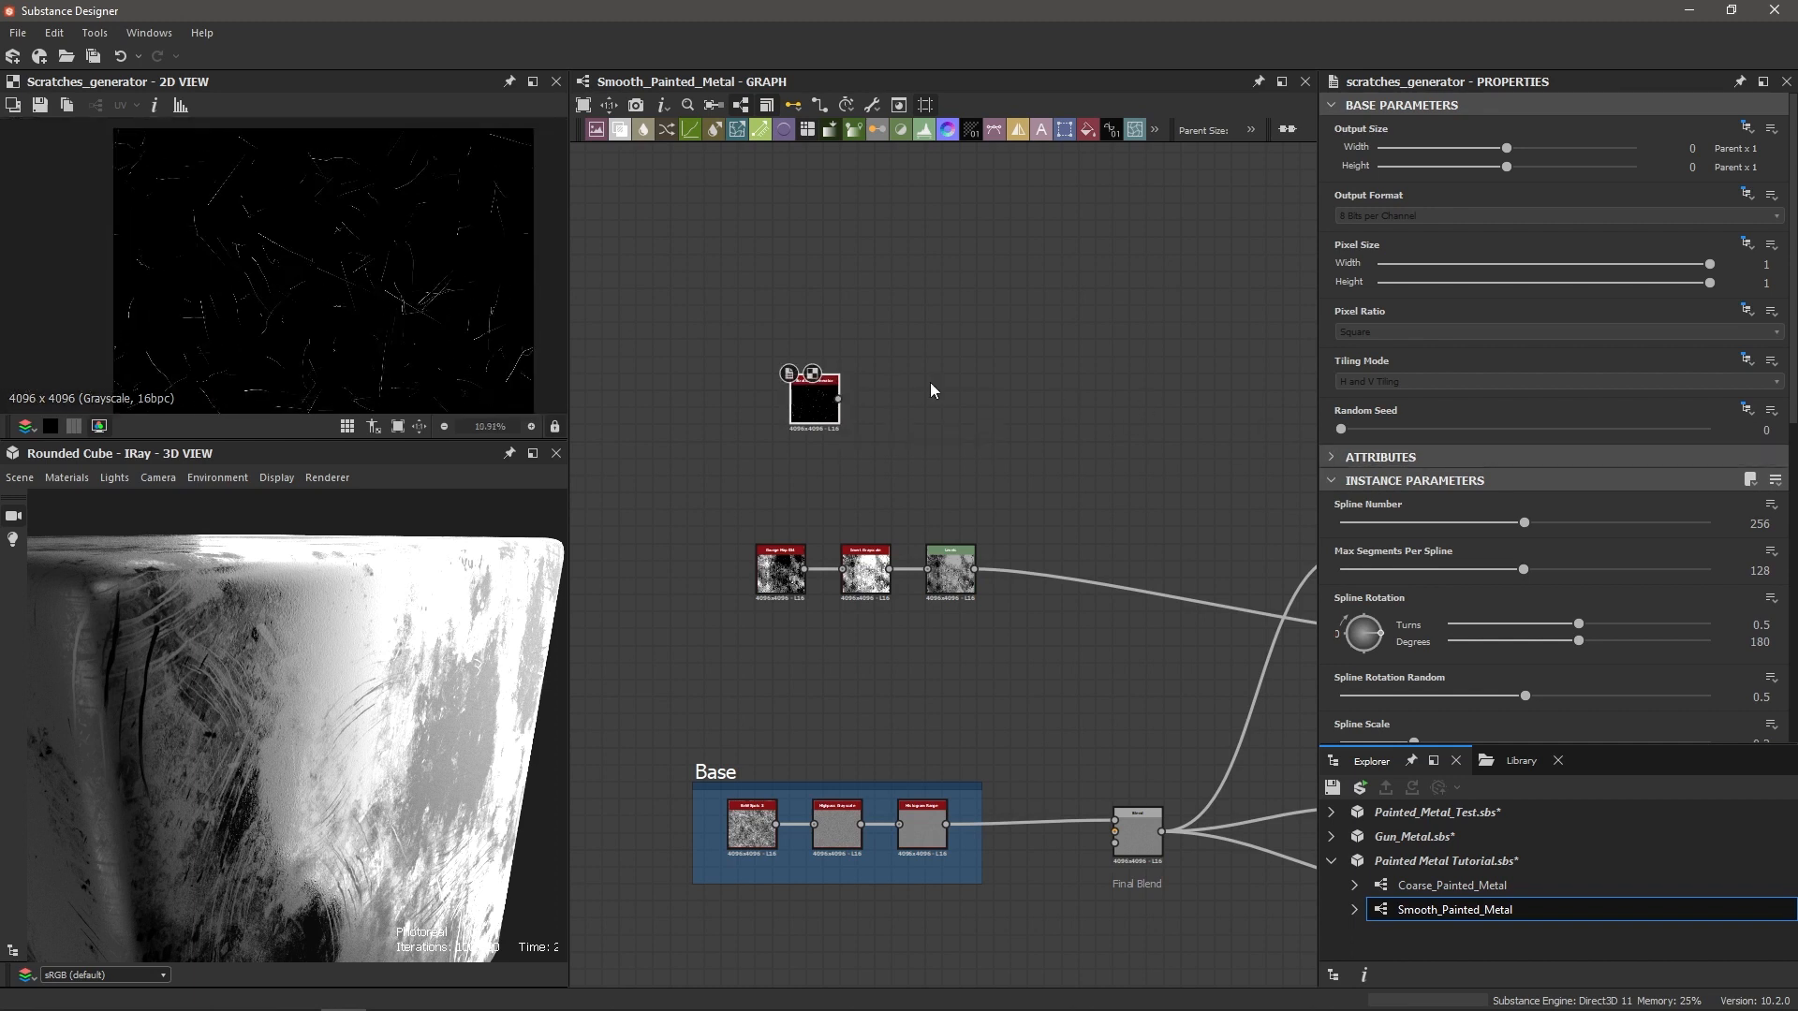
Step: Set the Scratches Generator's Spline Number to 100
scroll(815, 405, "up", 3)
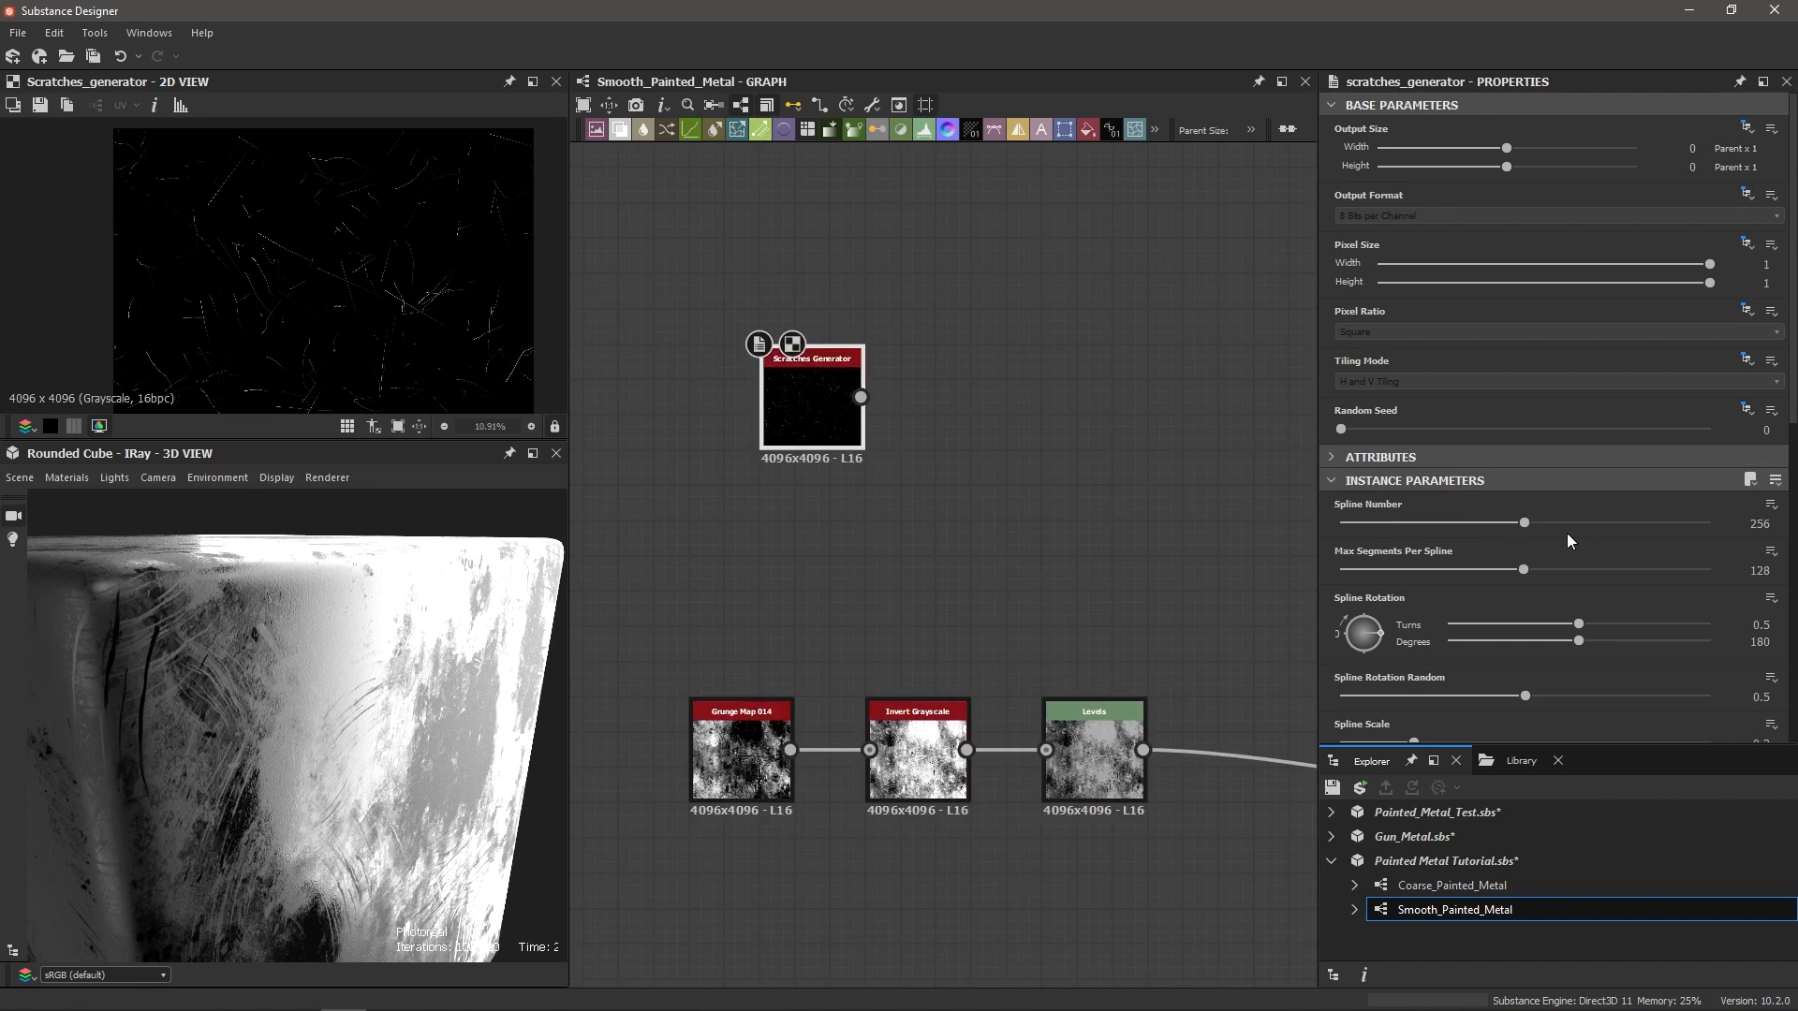
double_click(1759, 524)
type("100")
key("Return")
scroll(383, 279, "down", 2)
scroll(320, 268, "up", 2)
Step: Try a Spline Distortion Frequency of 0.89 on the Scratches Generator and inspect the scratches up close
scroll(1454, 573, "down", 5)
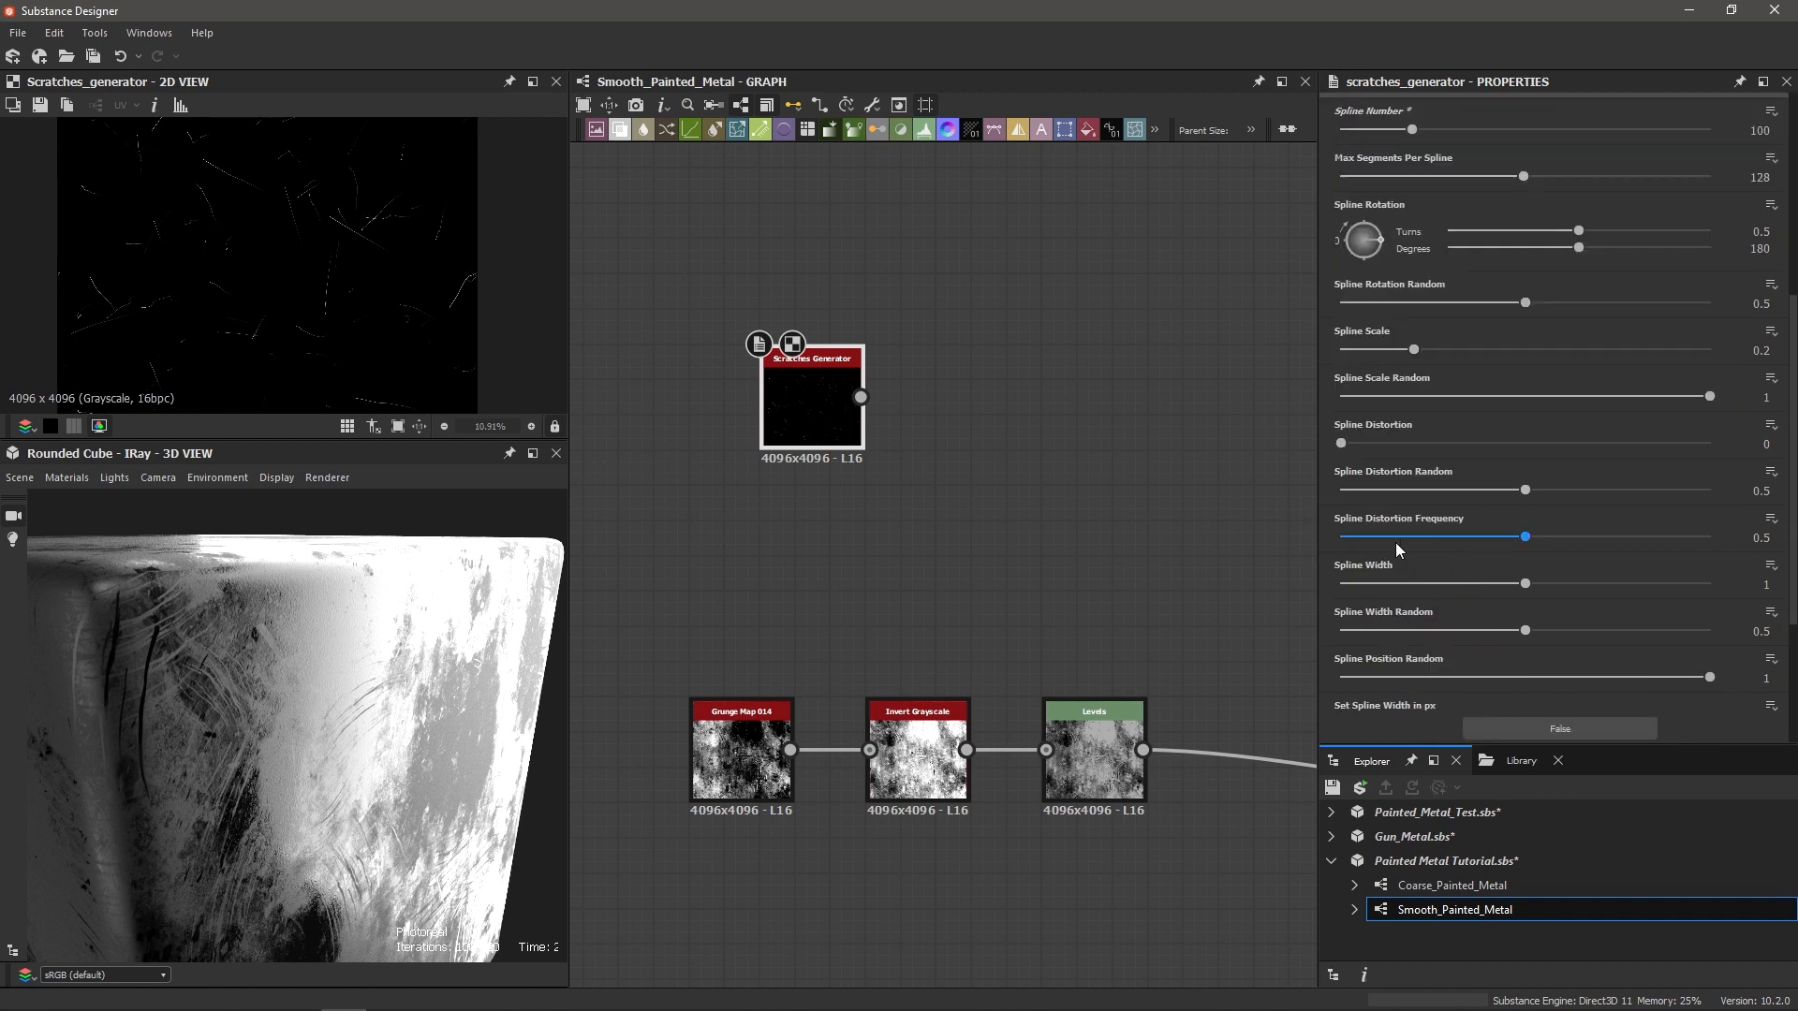
left_click_drag(1524, 529, 1668, 543)
scroll(375, 279, "up", 5)
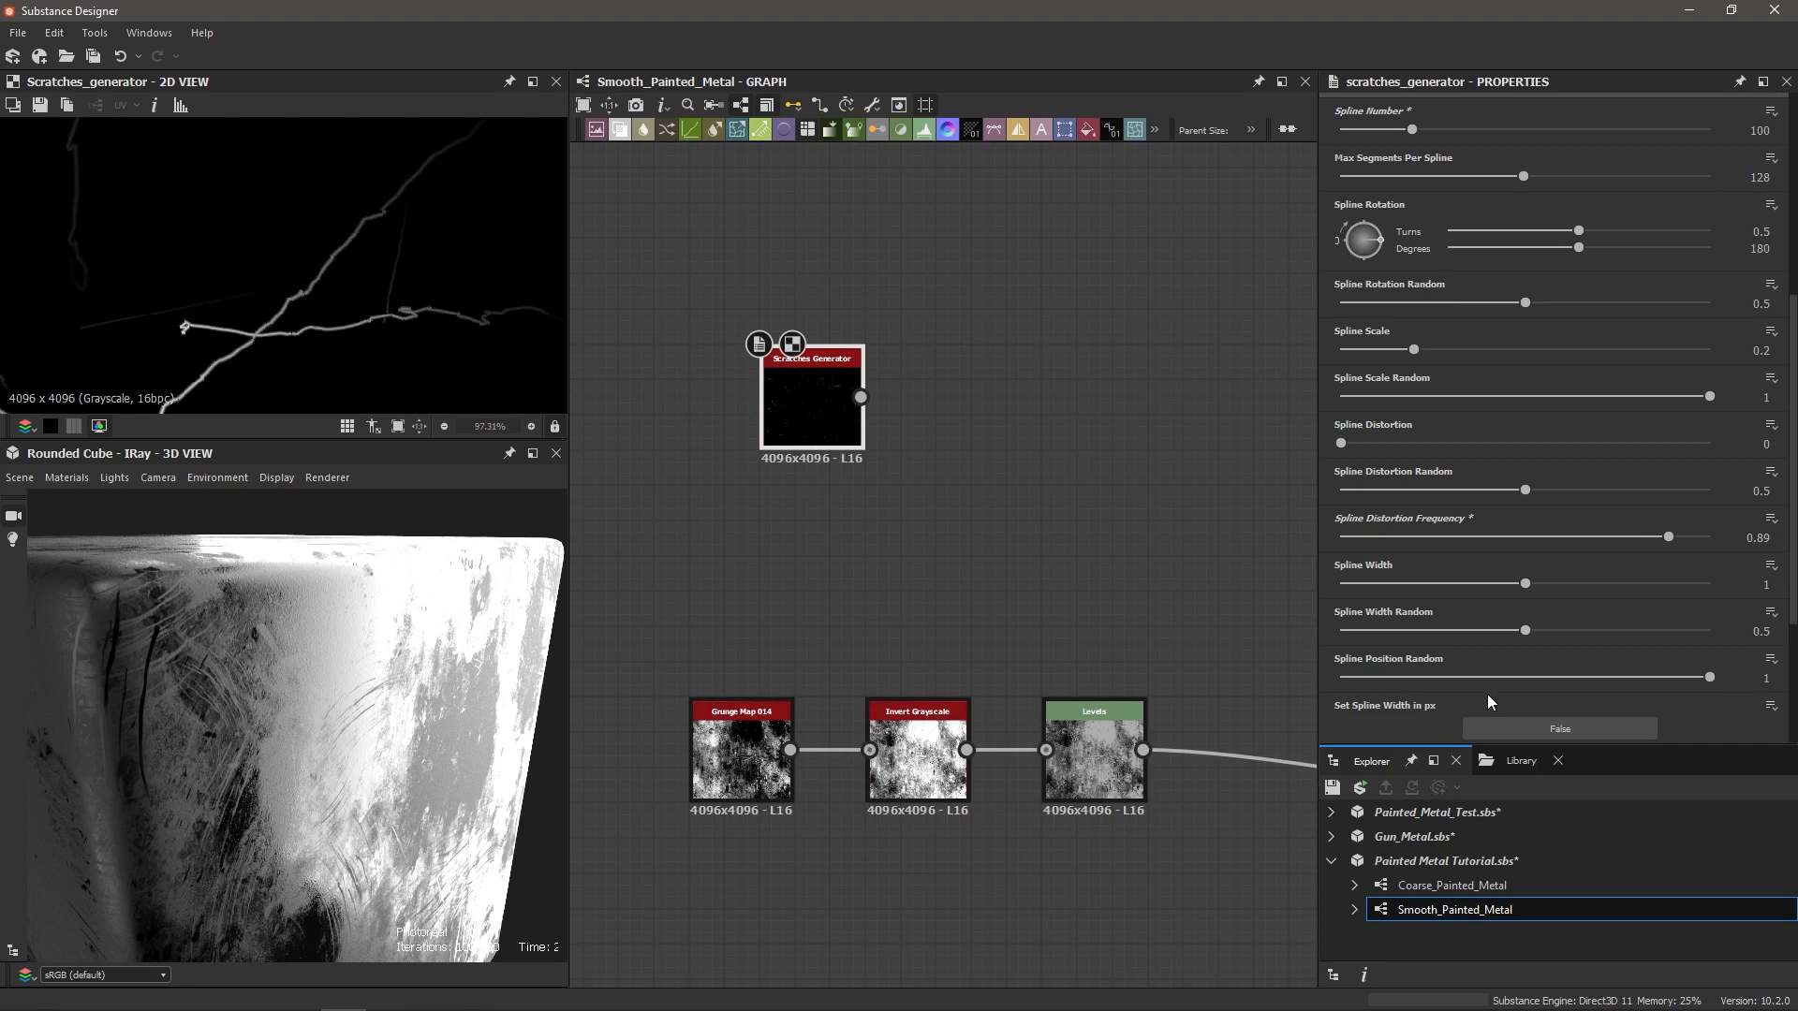
Step: Set the Scratches Generator's Spline Distortion Frequency to 0 and inspect the scratches in the 2D preview
left_click_drag(1672, 542, 1308, 541)
scroll(328, 290, "down", 3)
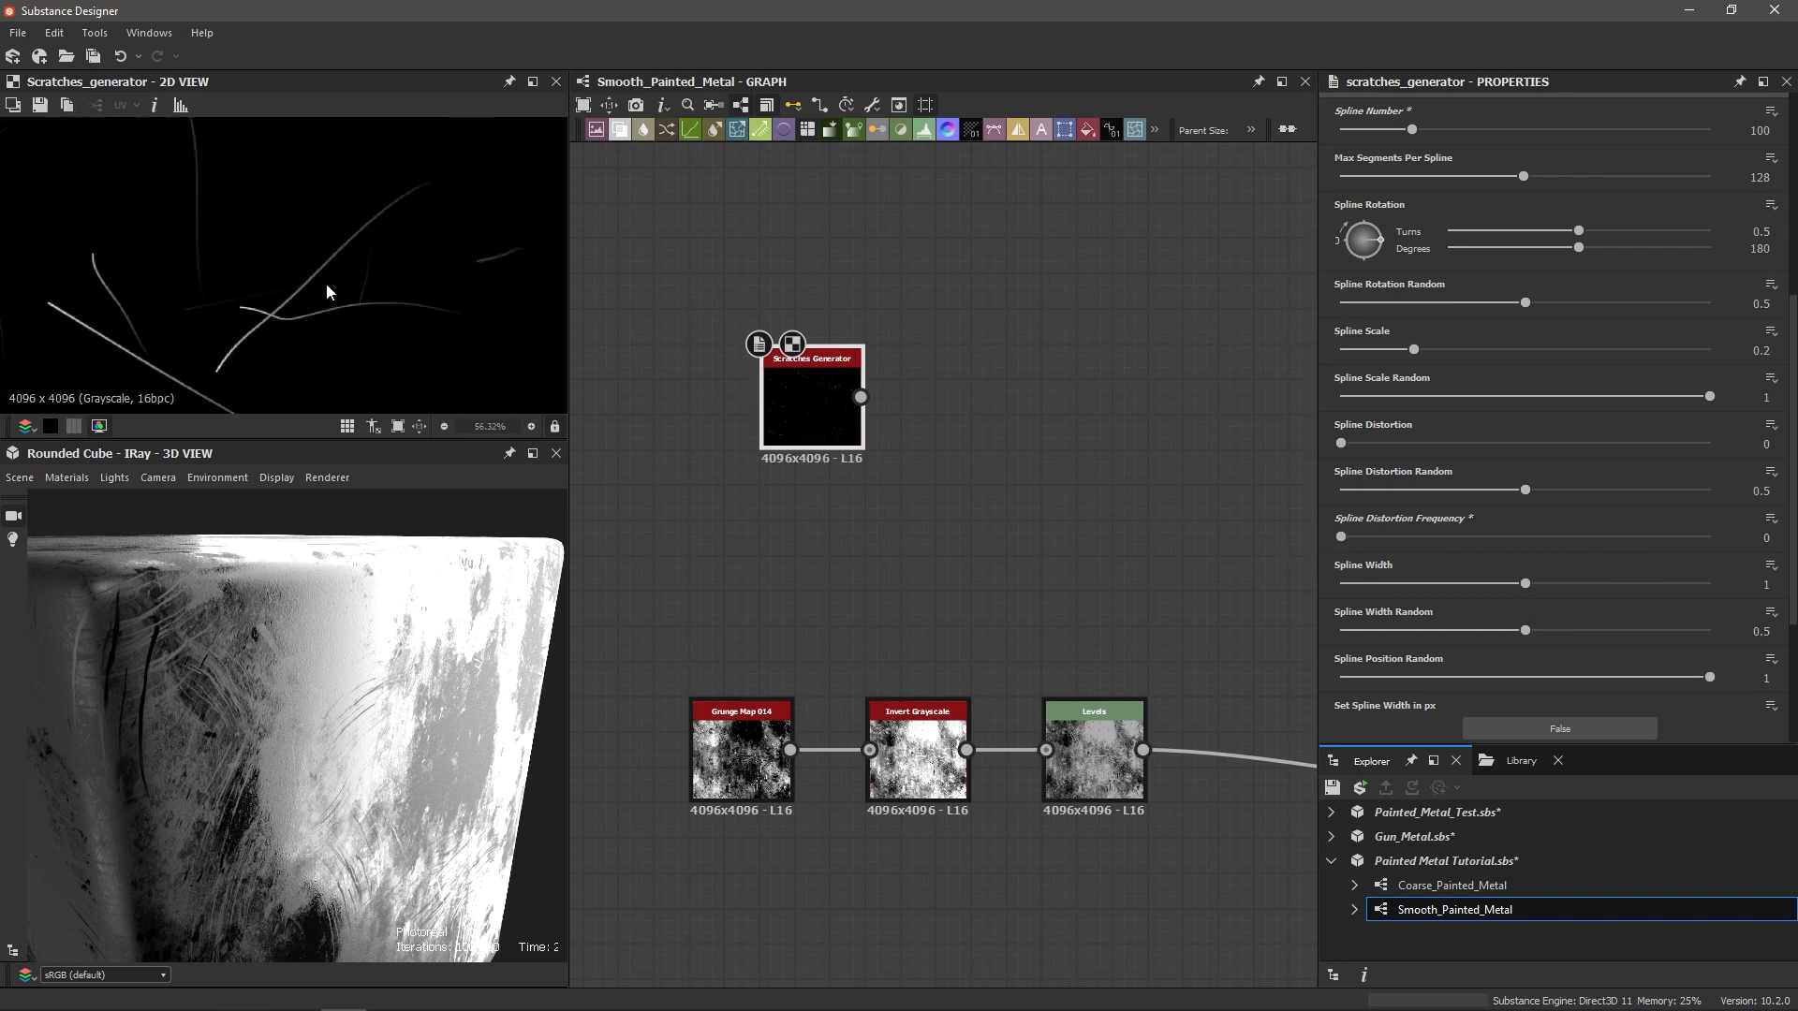
scroll(318, 296, "up", 3)
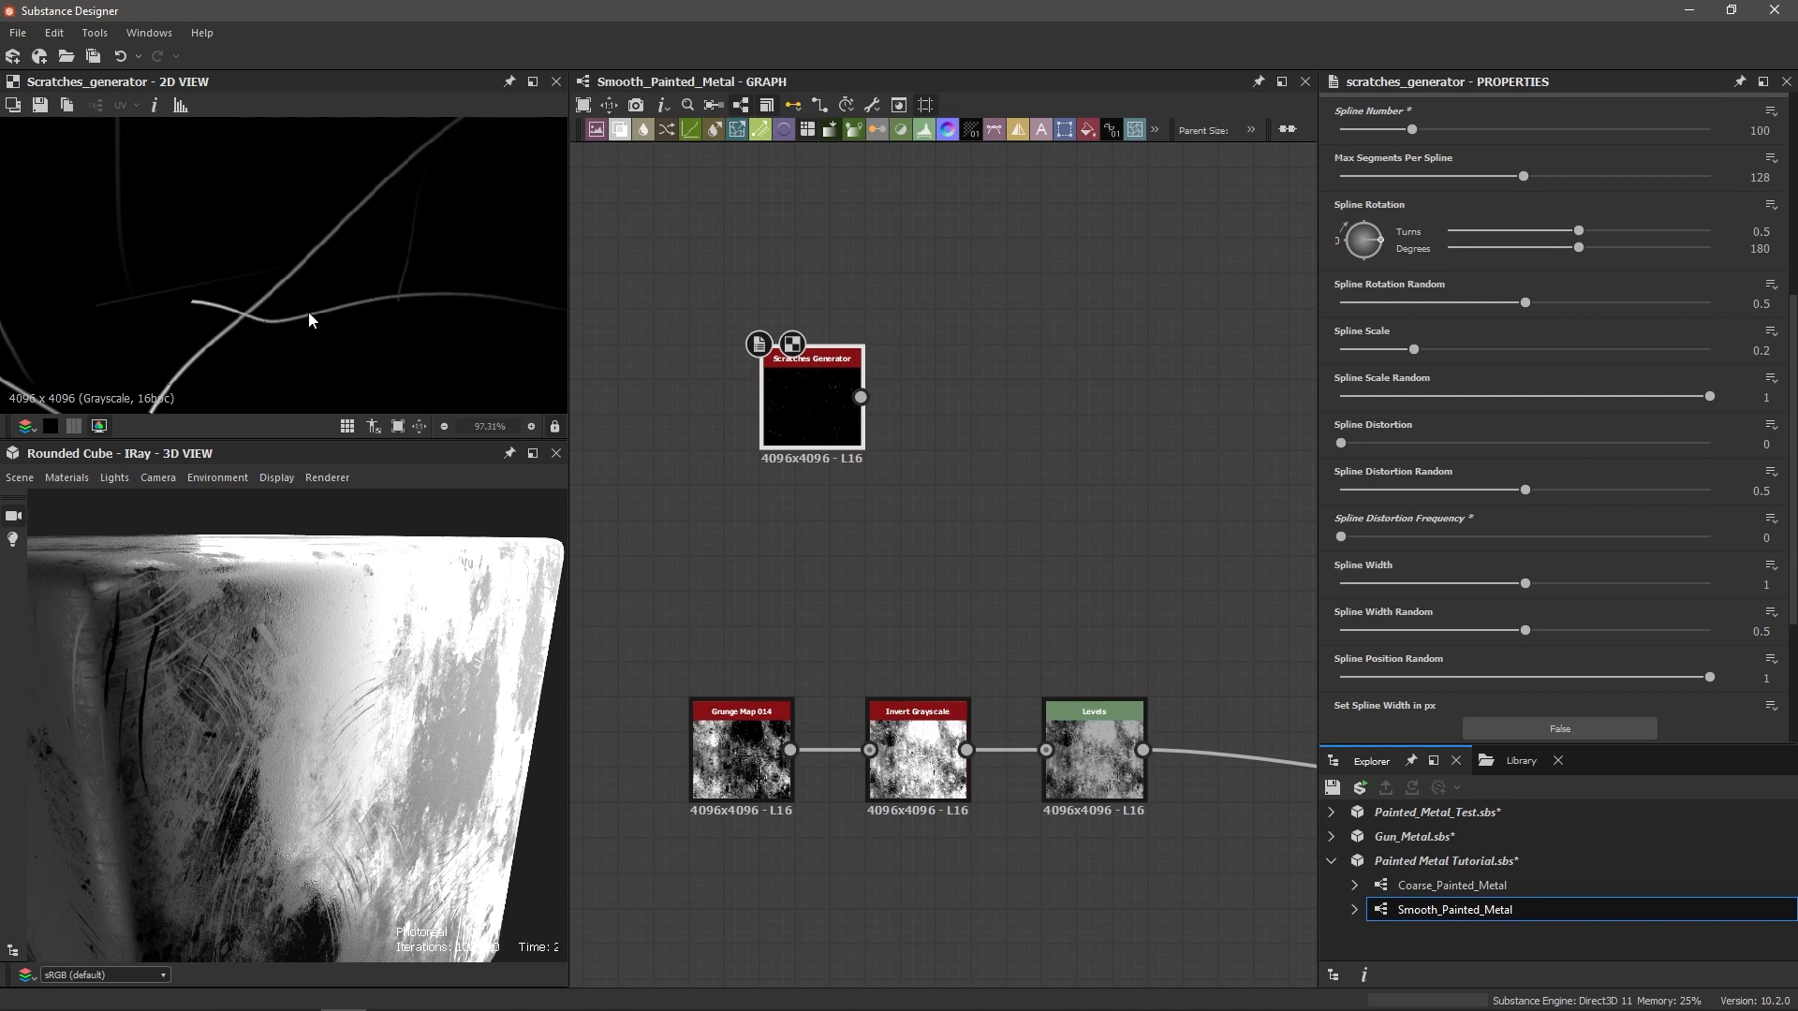
scroll(281, 294, "down", 1)
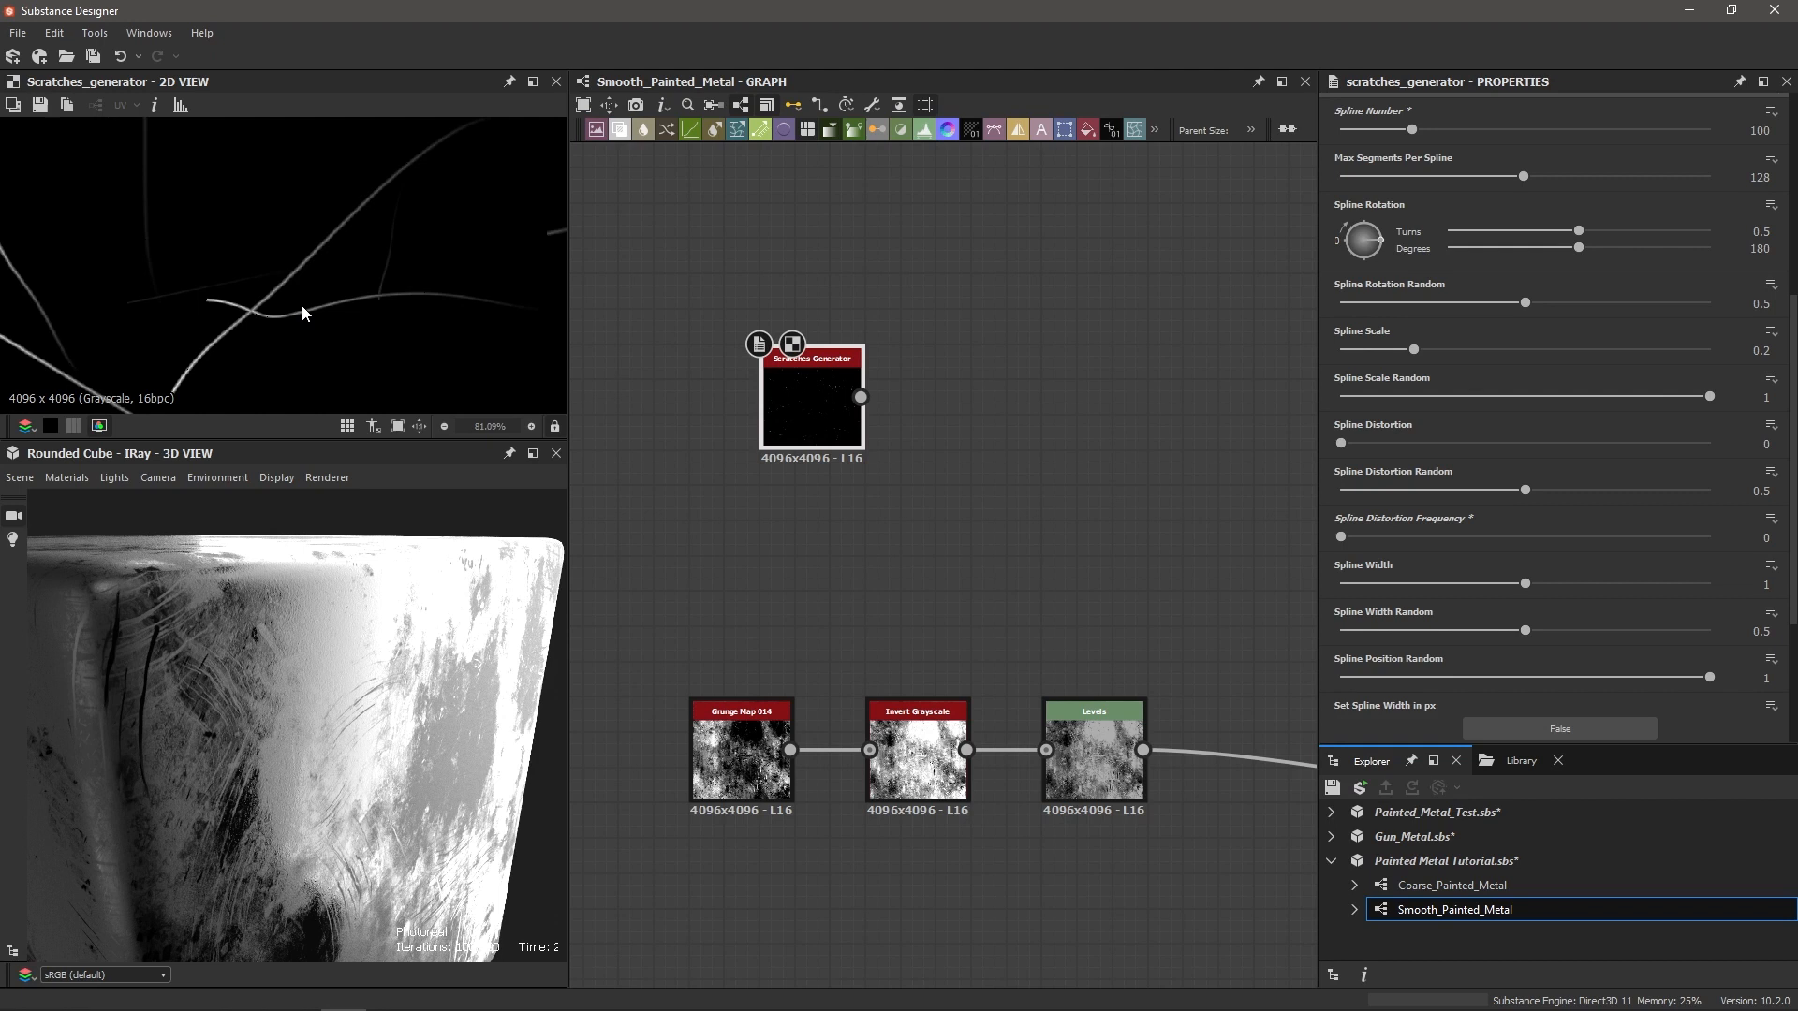
scroll(290, 295, "down", 2)
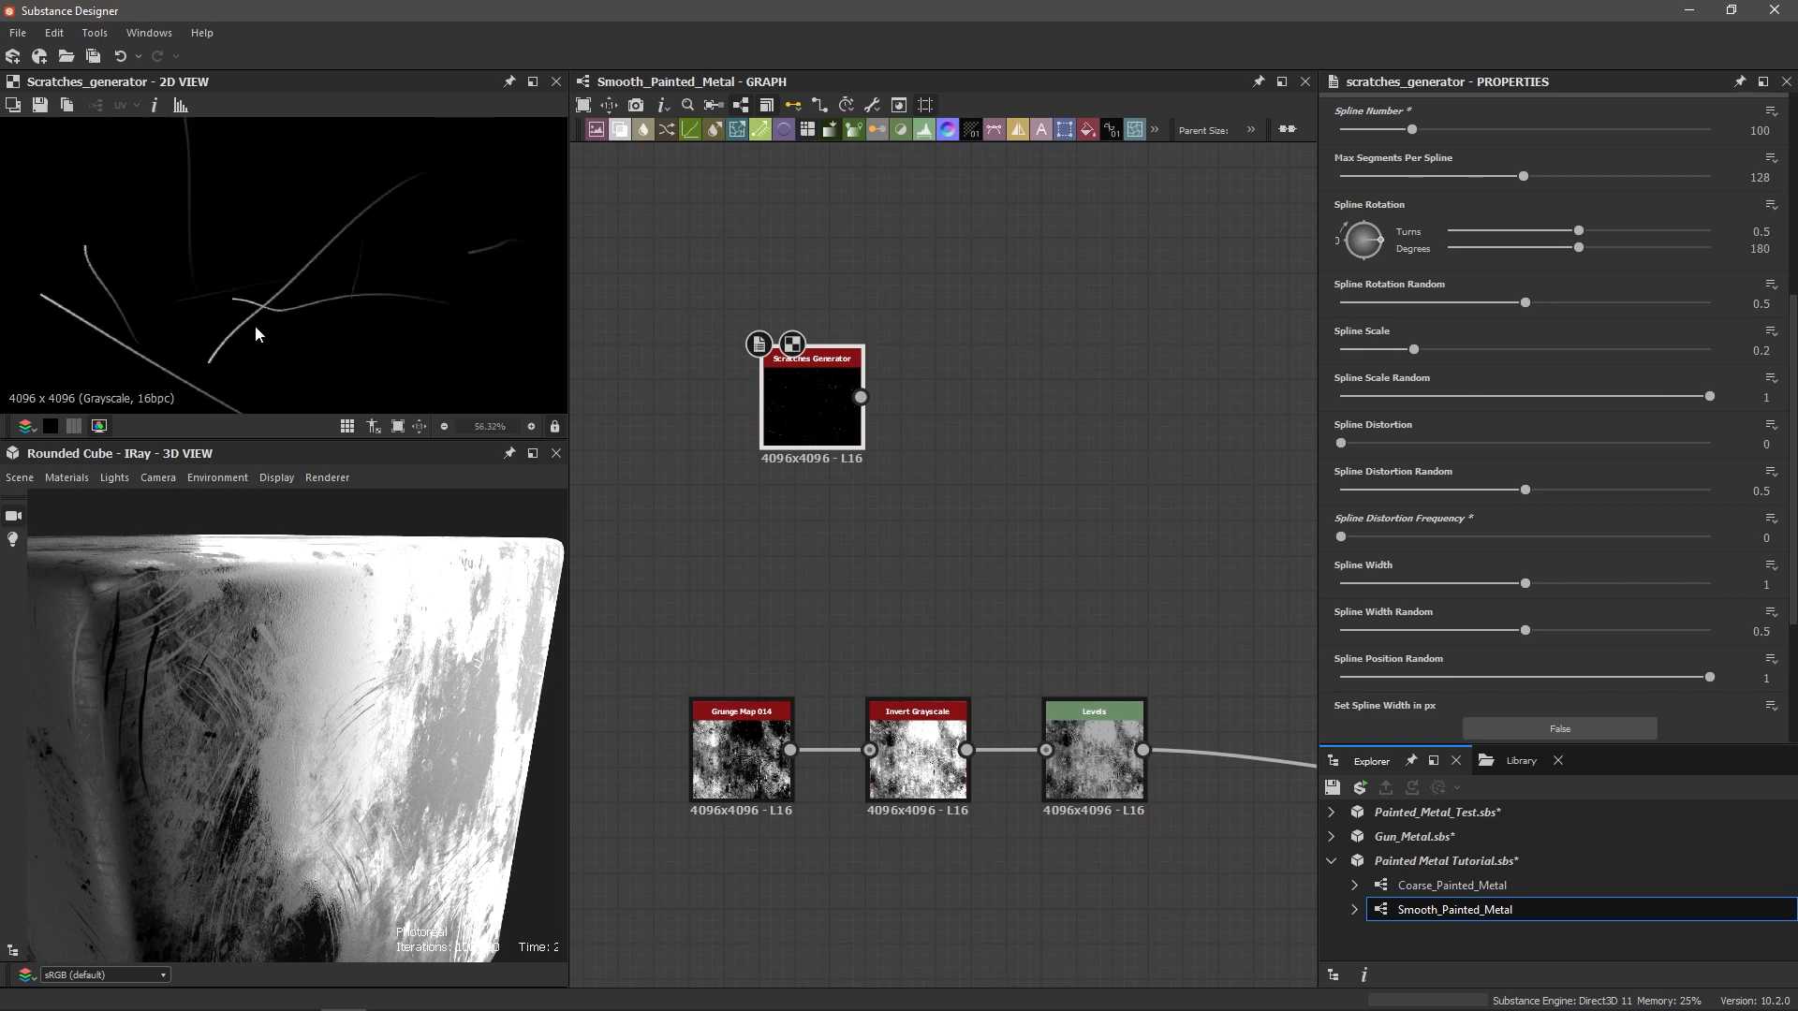
scroll(260, 326, "down", 3)
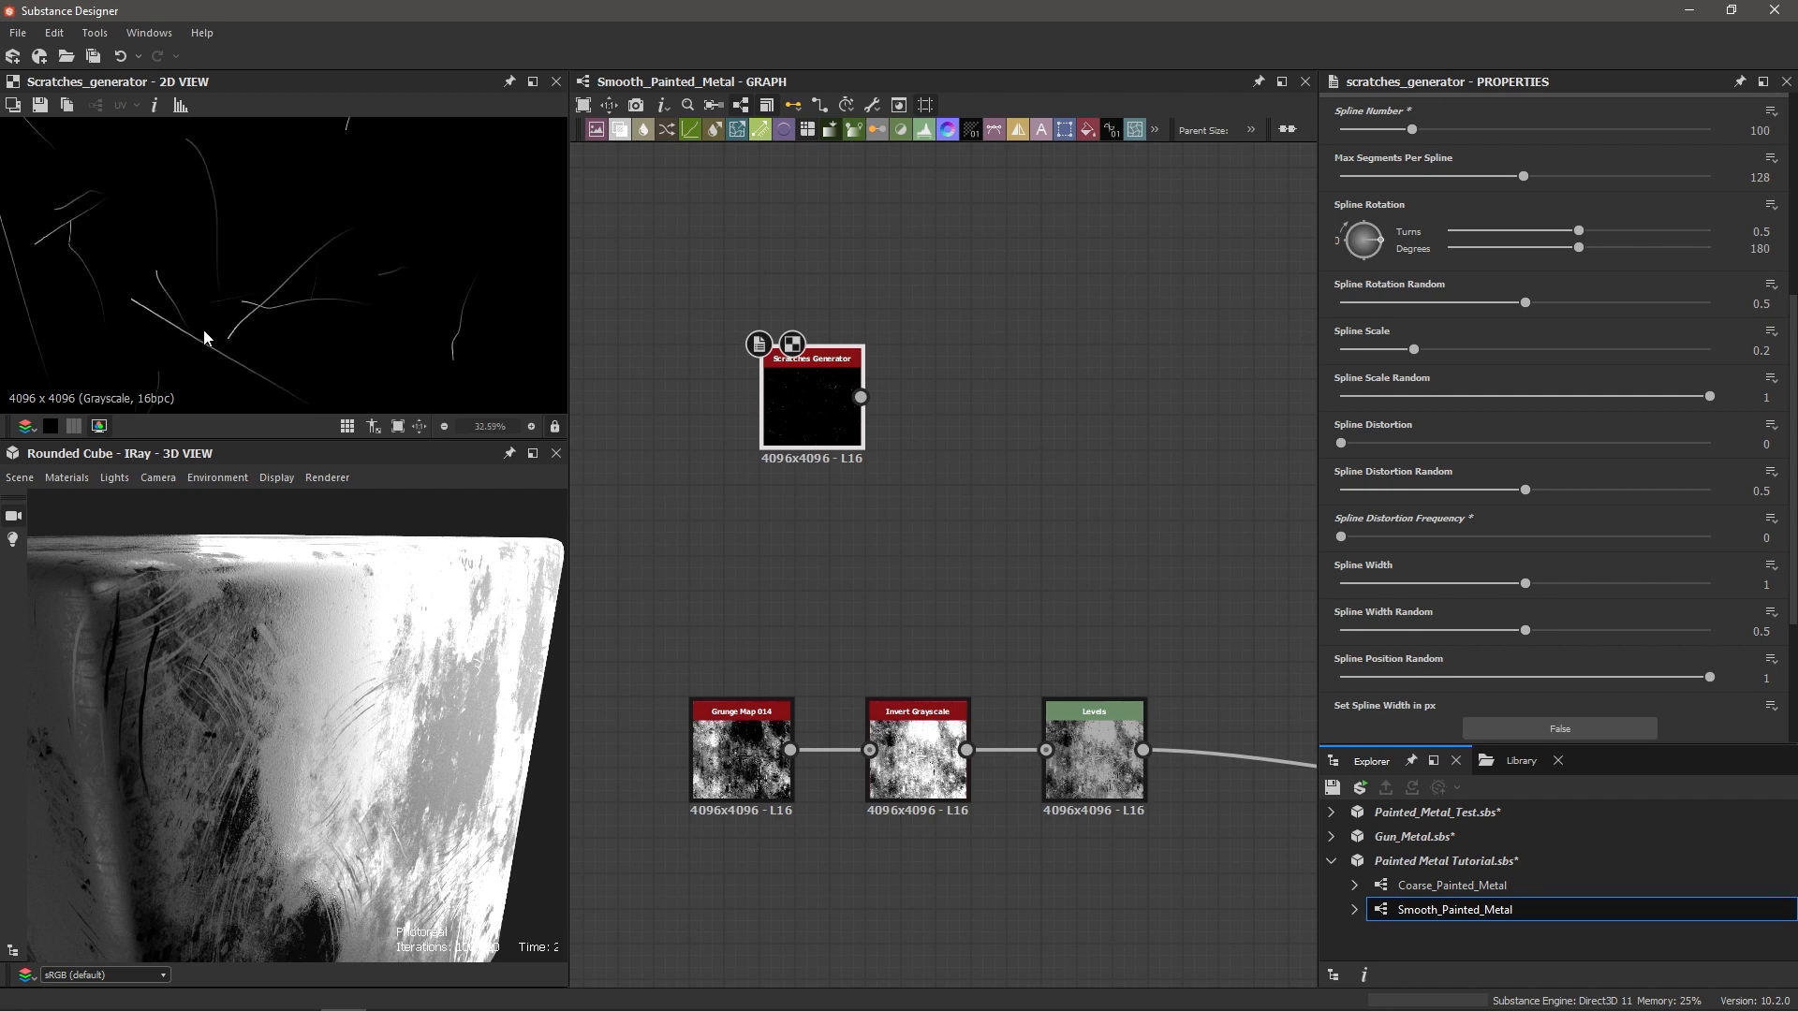
scroll(217, 313, "down", 1)
scroll(856, 358, "up", 1)
Step: Add a Blend node with the Scratches Generator as its foreground and set its blending mode to Add (Linear Dodge)
scroll(800, 400, "up", 1)
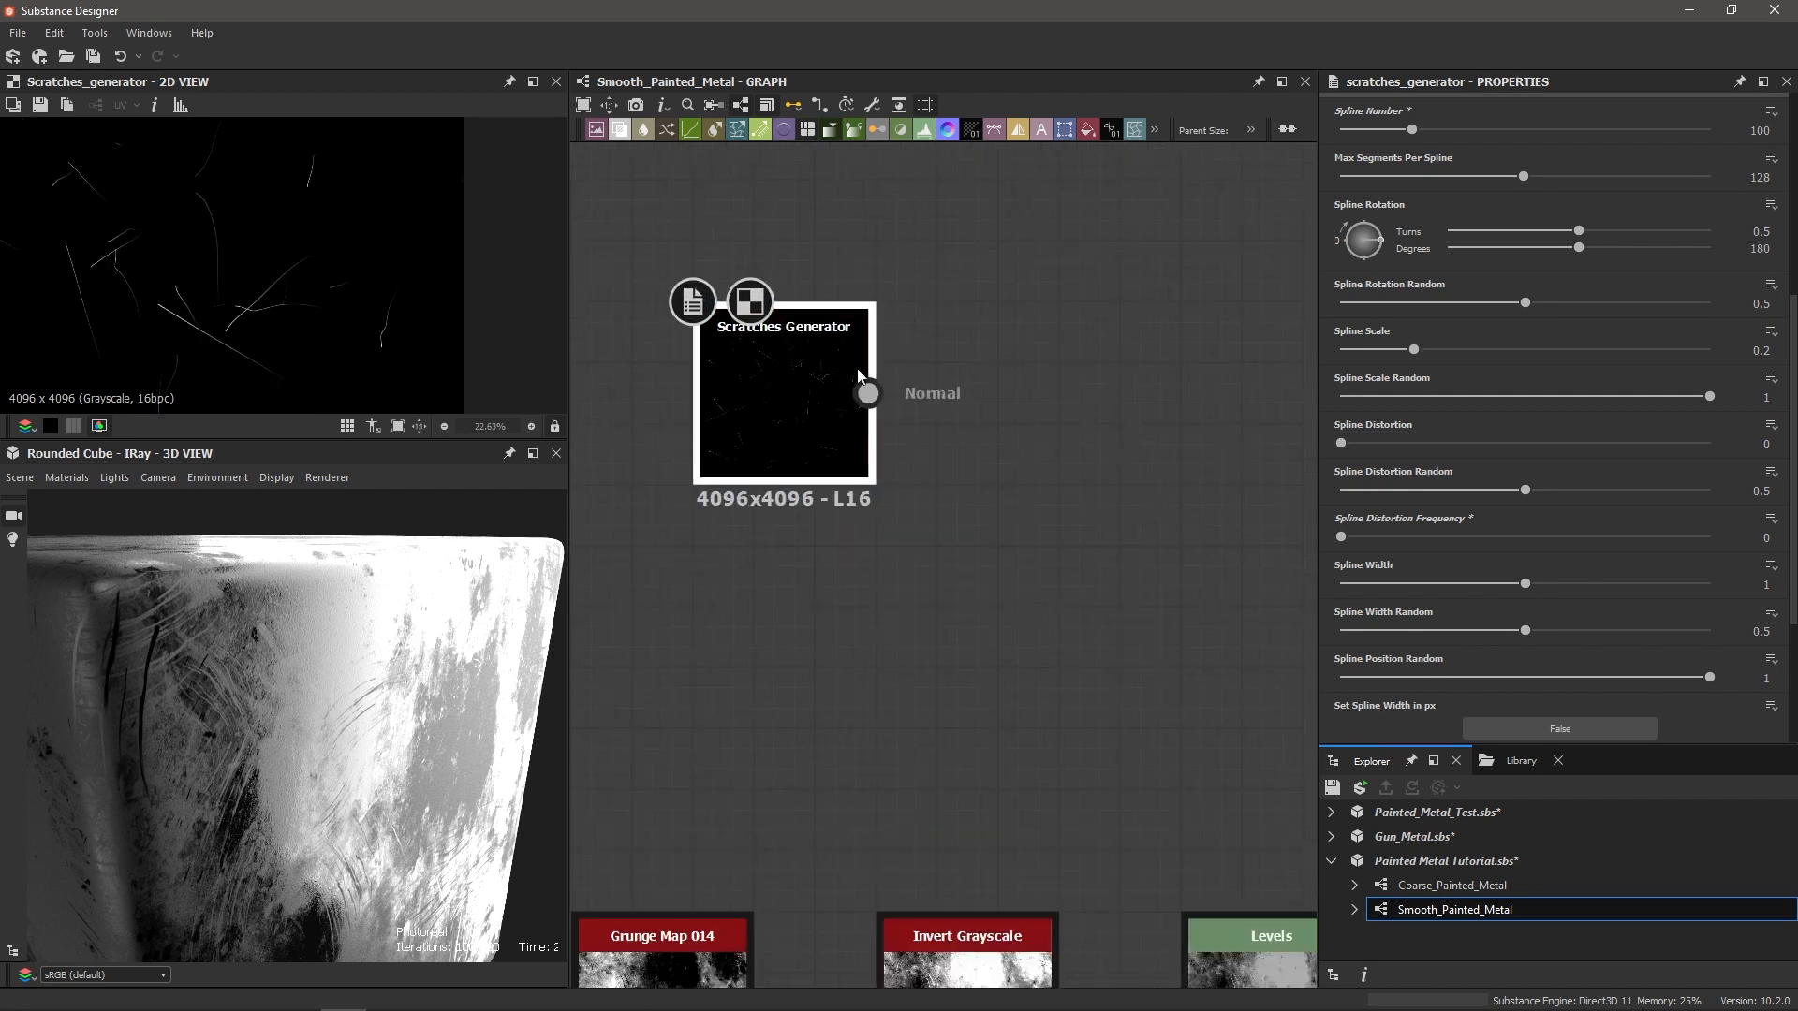
scroll(783, 384, "down", 2)
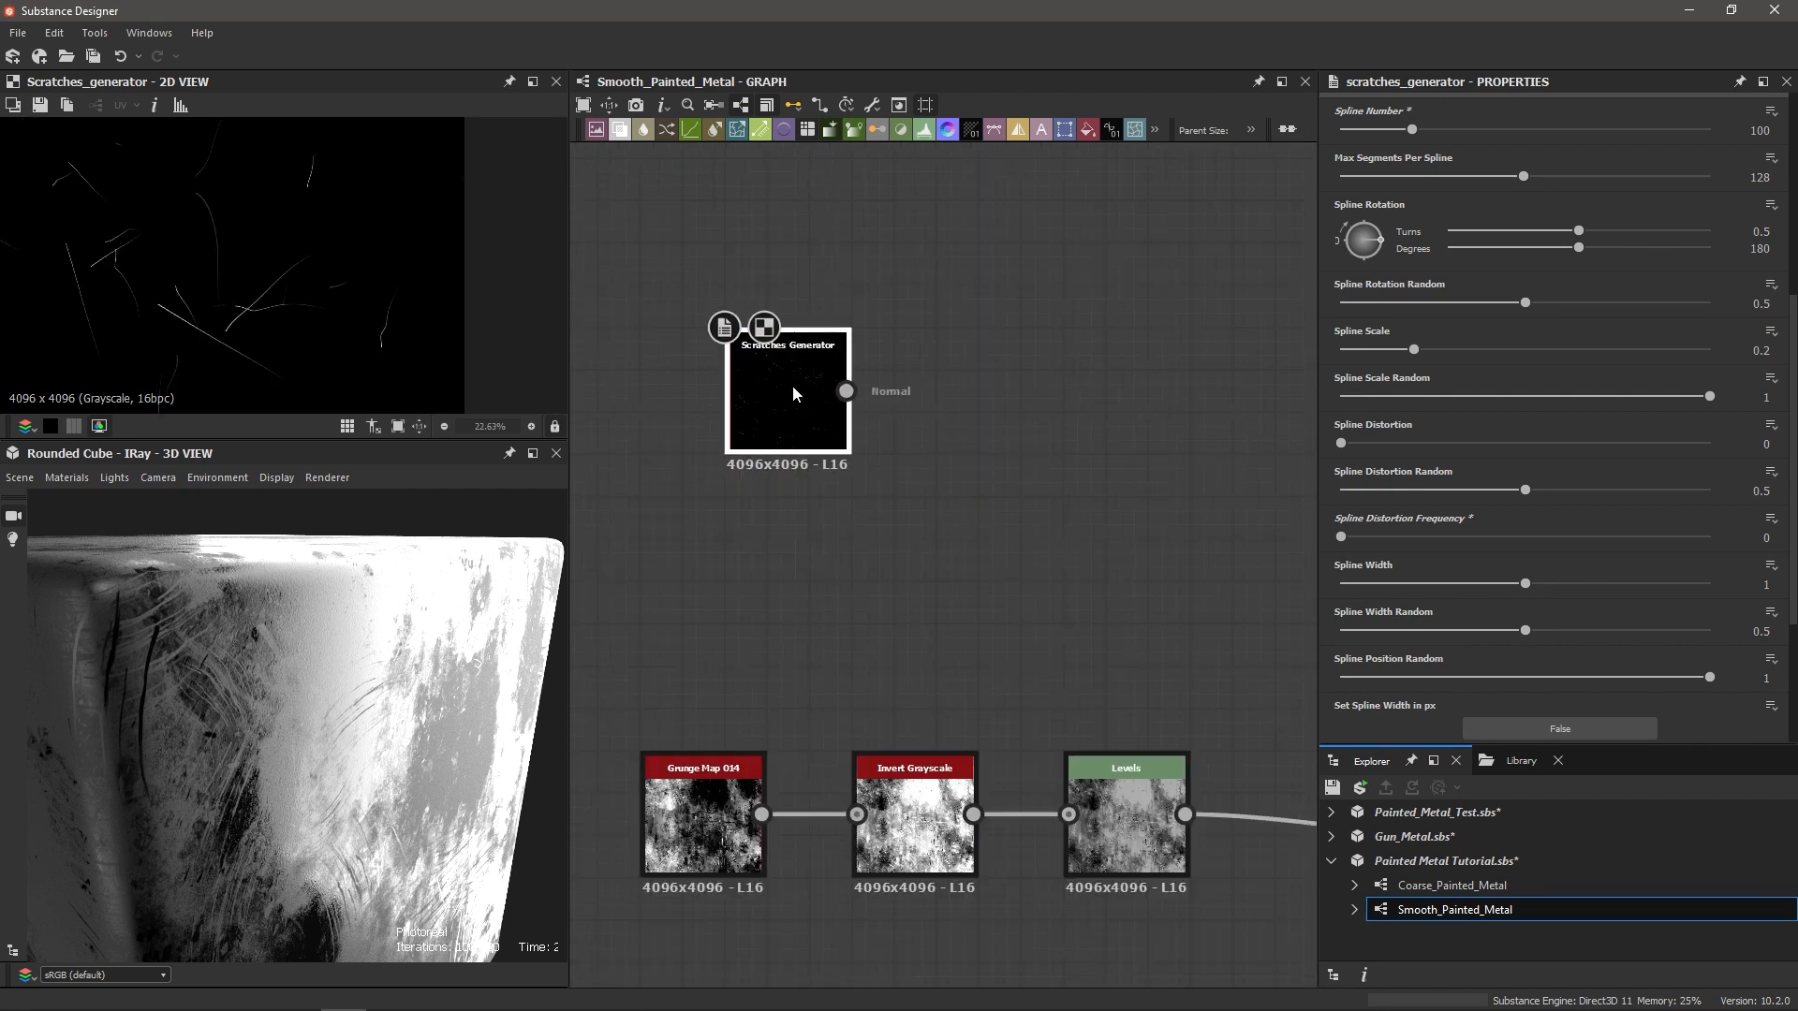
left_click_drag(790, 379, 748, 379)
left_click(998, 426)
key("space")
type("blend")
key("Return")
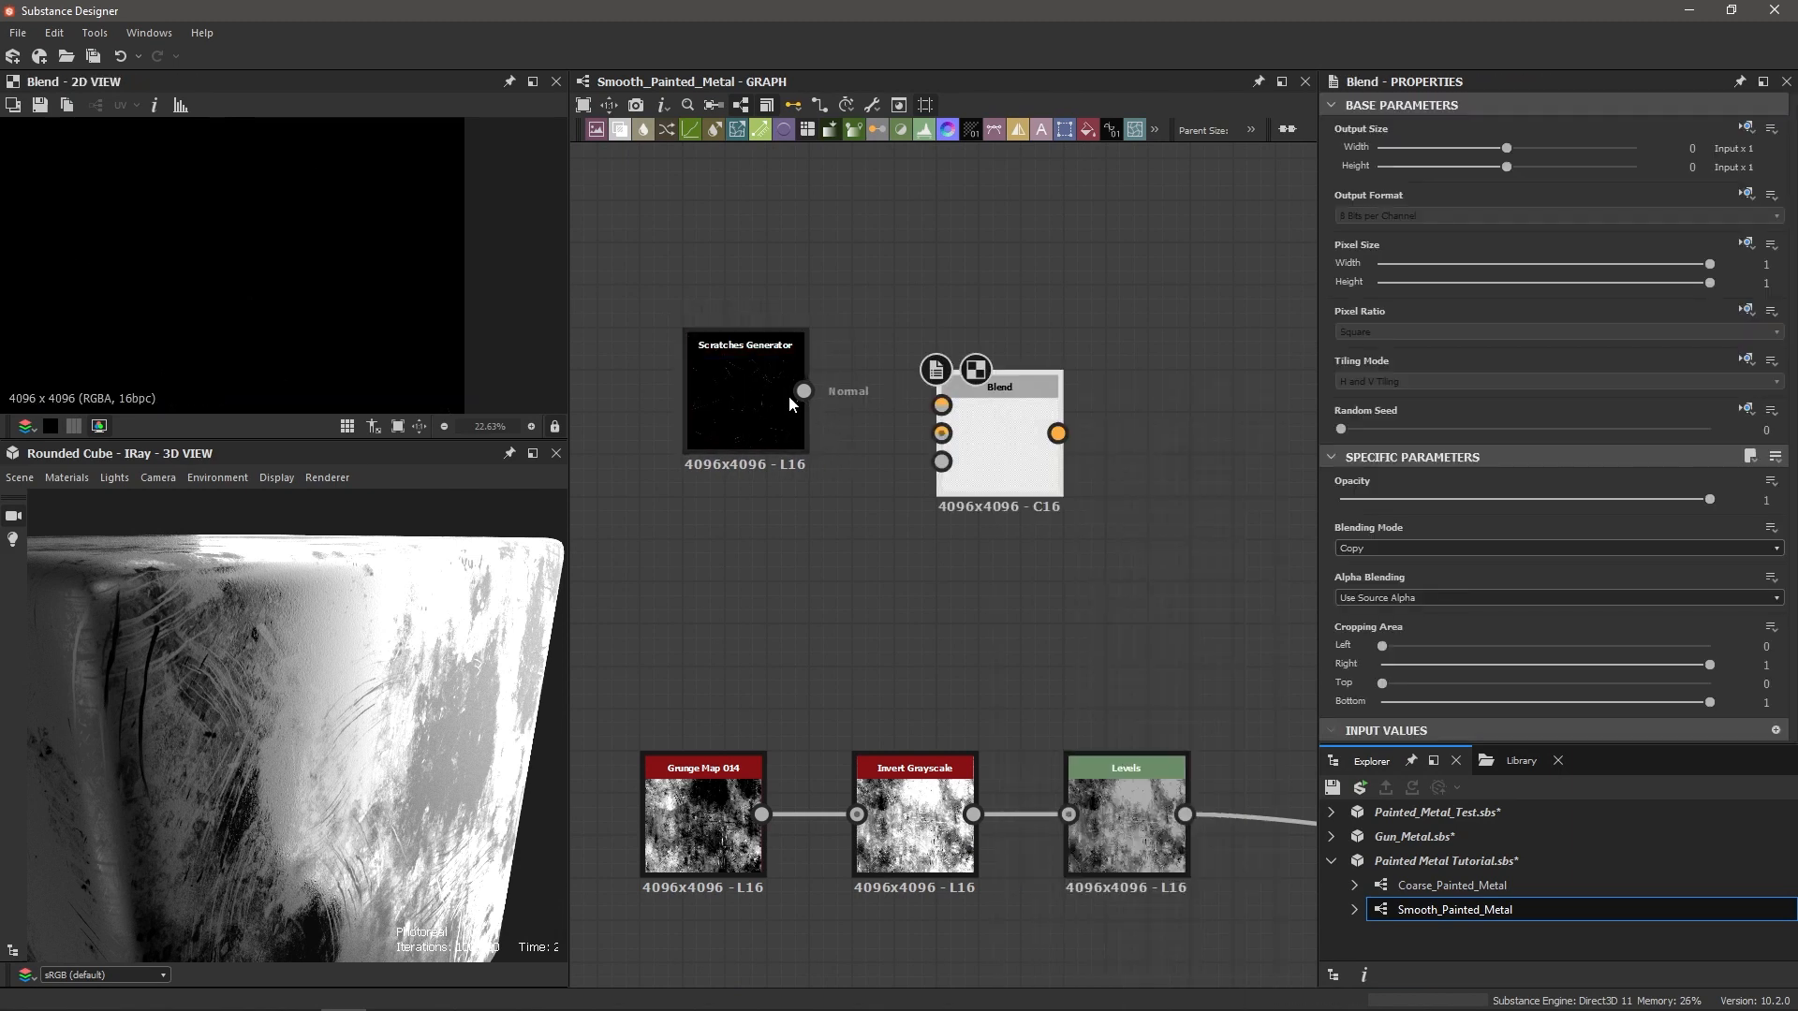
left_click_drag(804, 390, 942, 404)
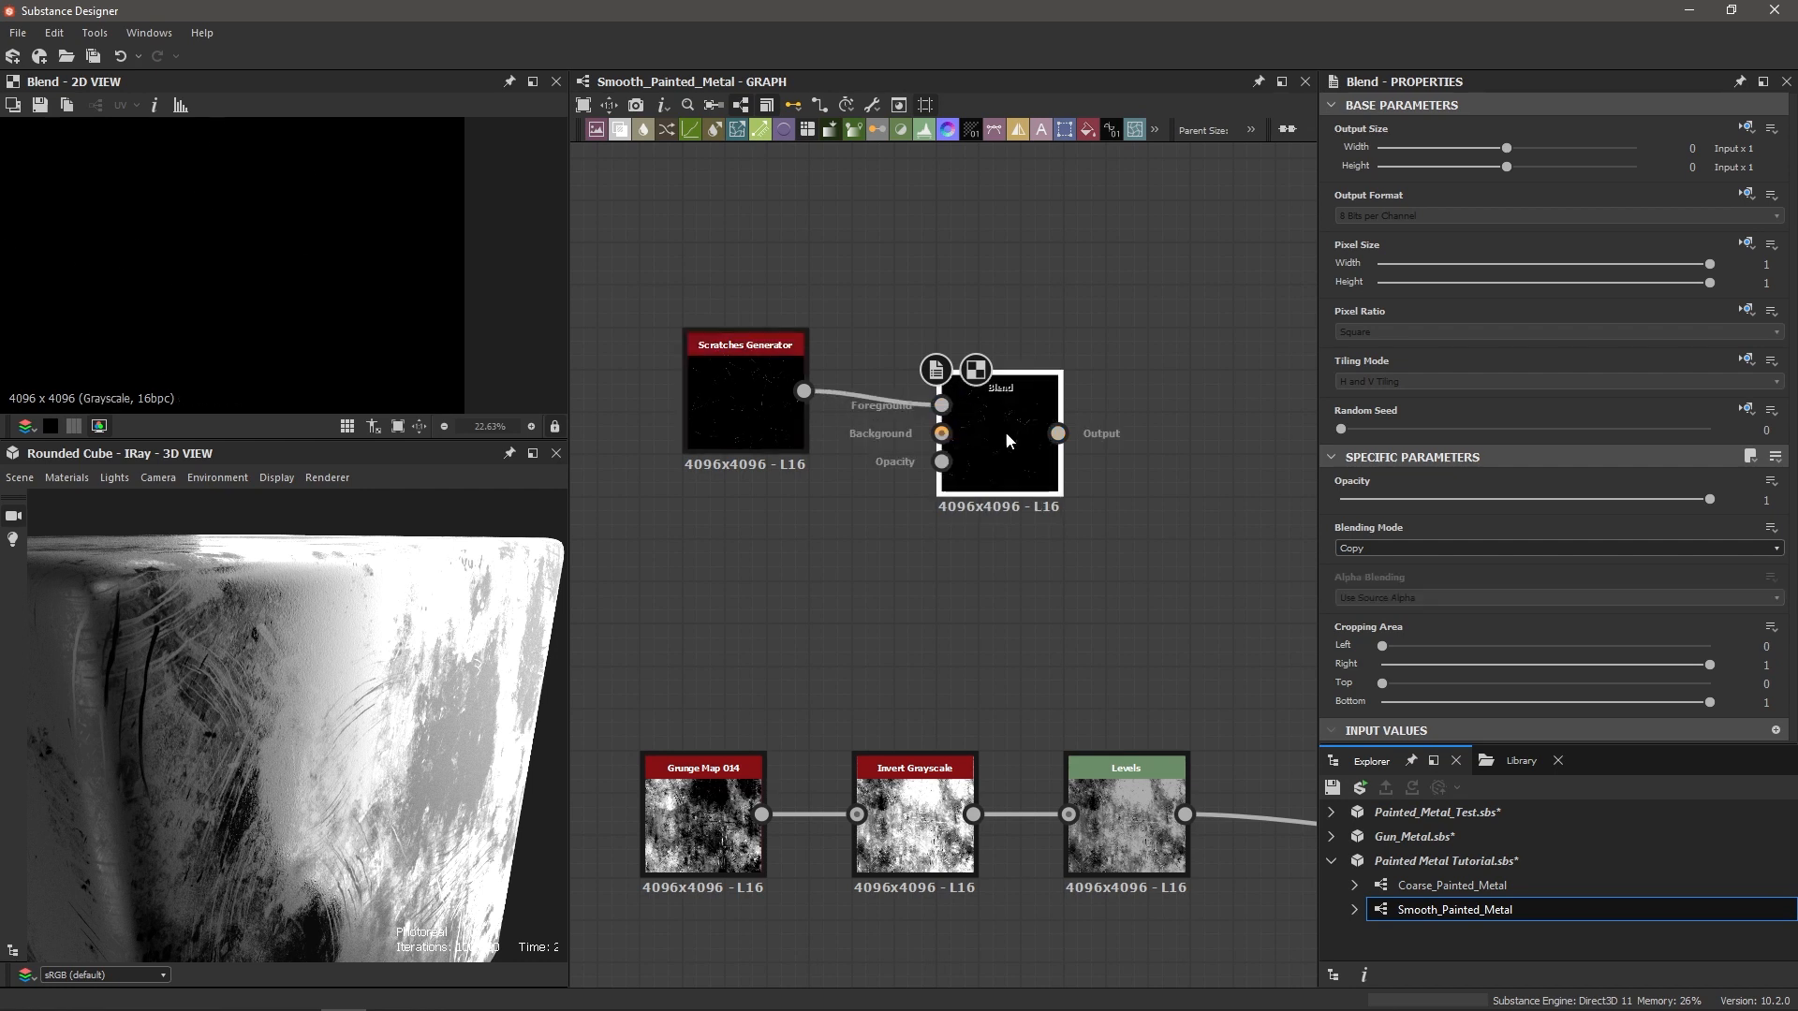
left_click(1371, 547)
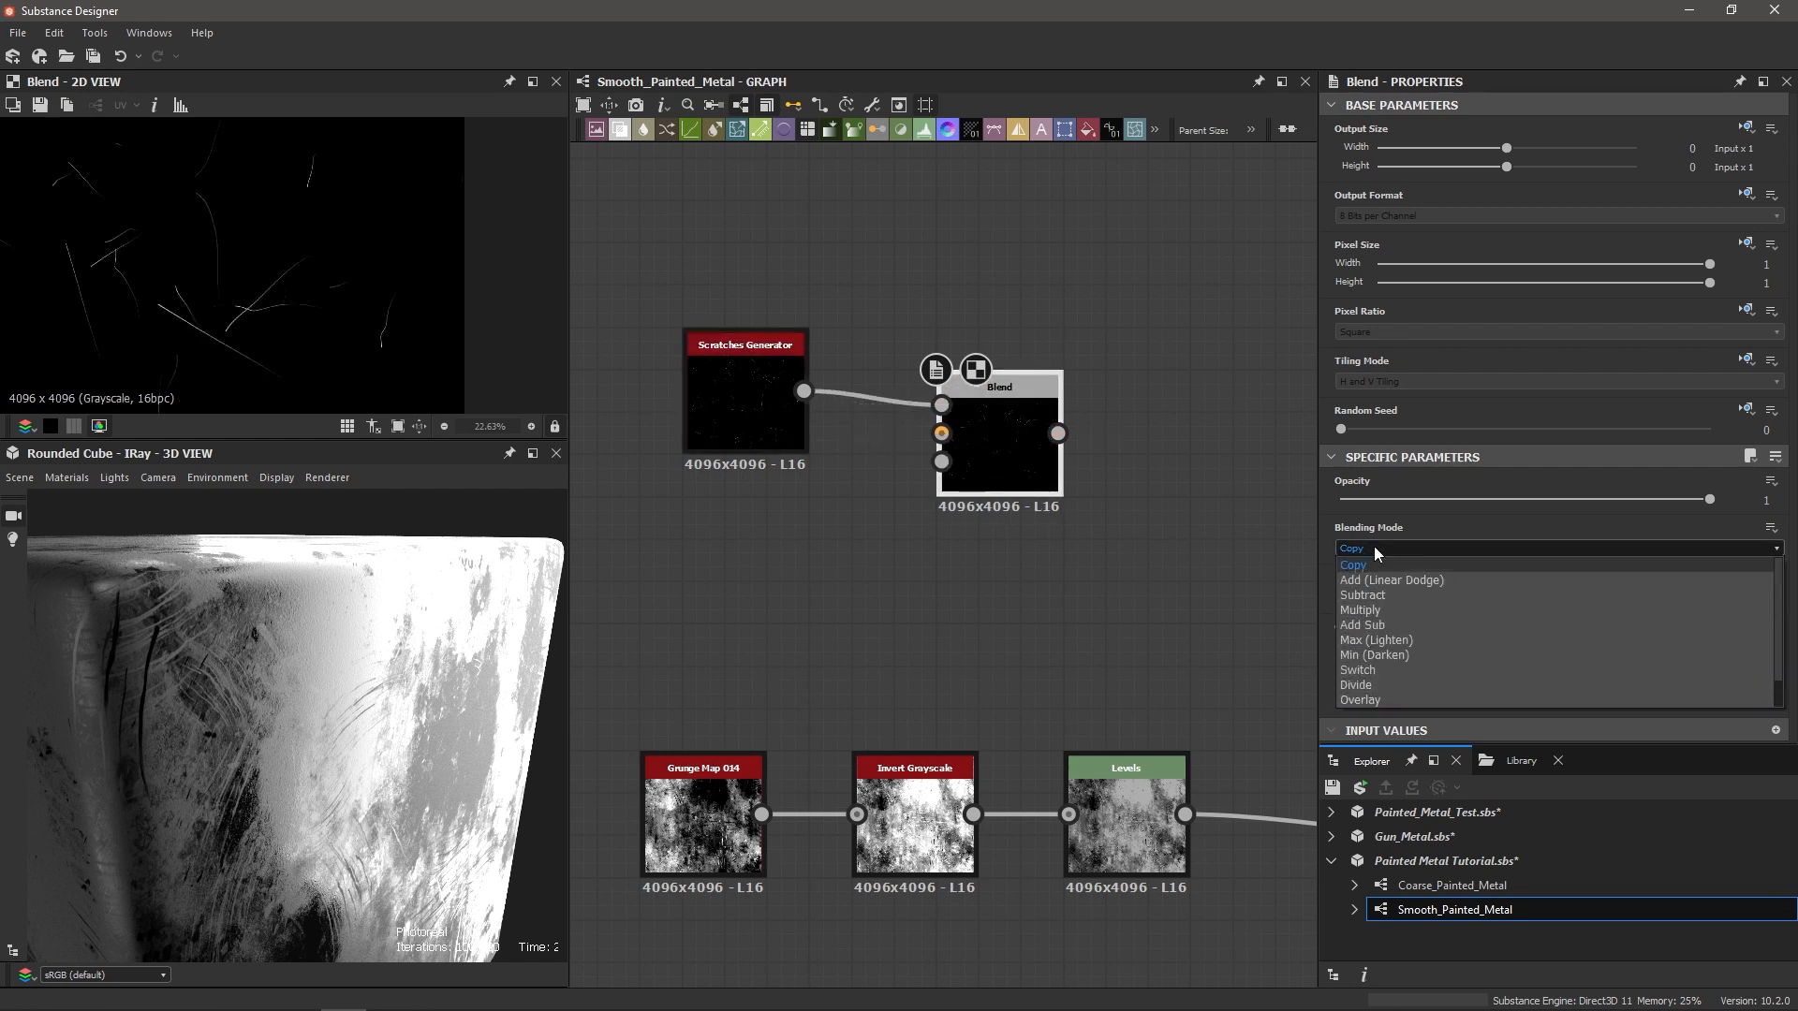
left_click(1377, 578)
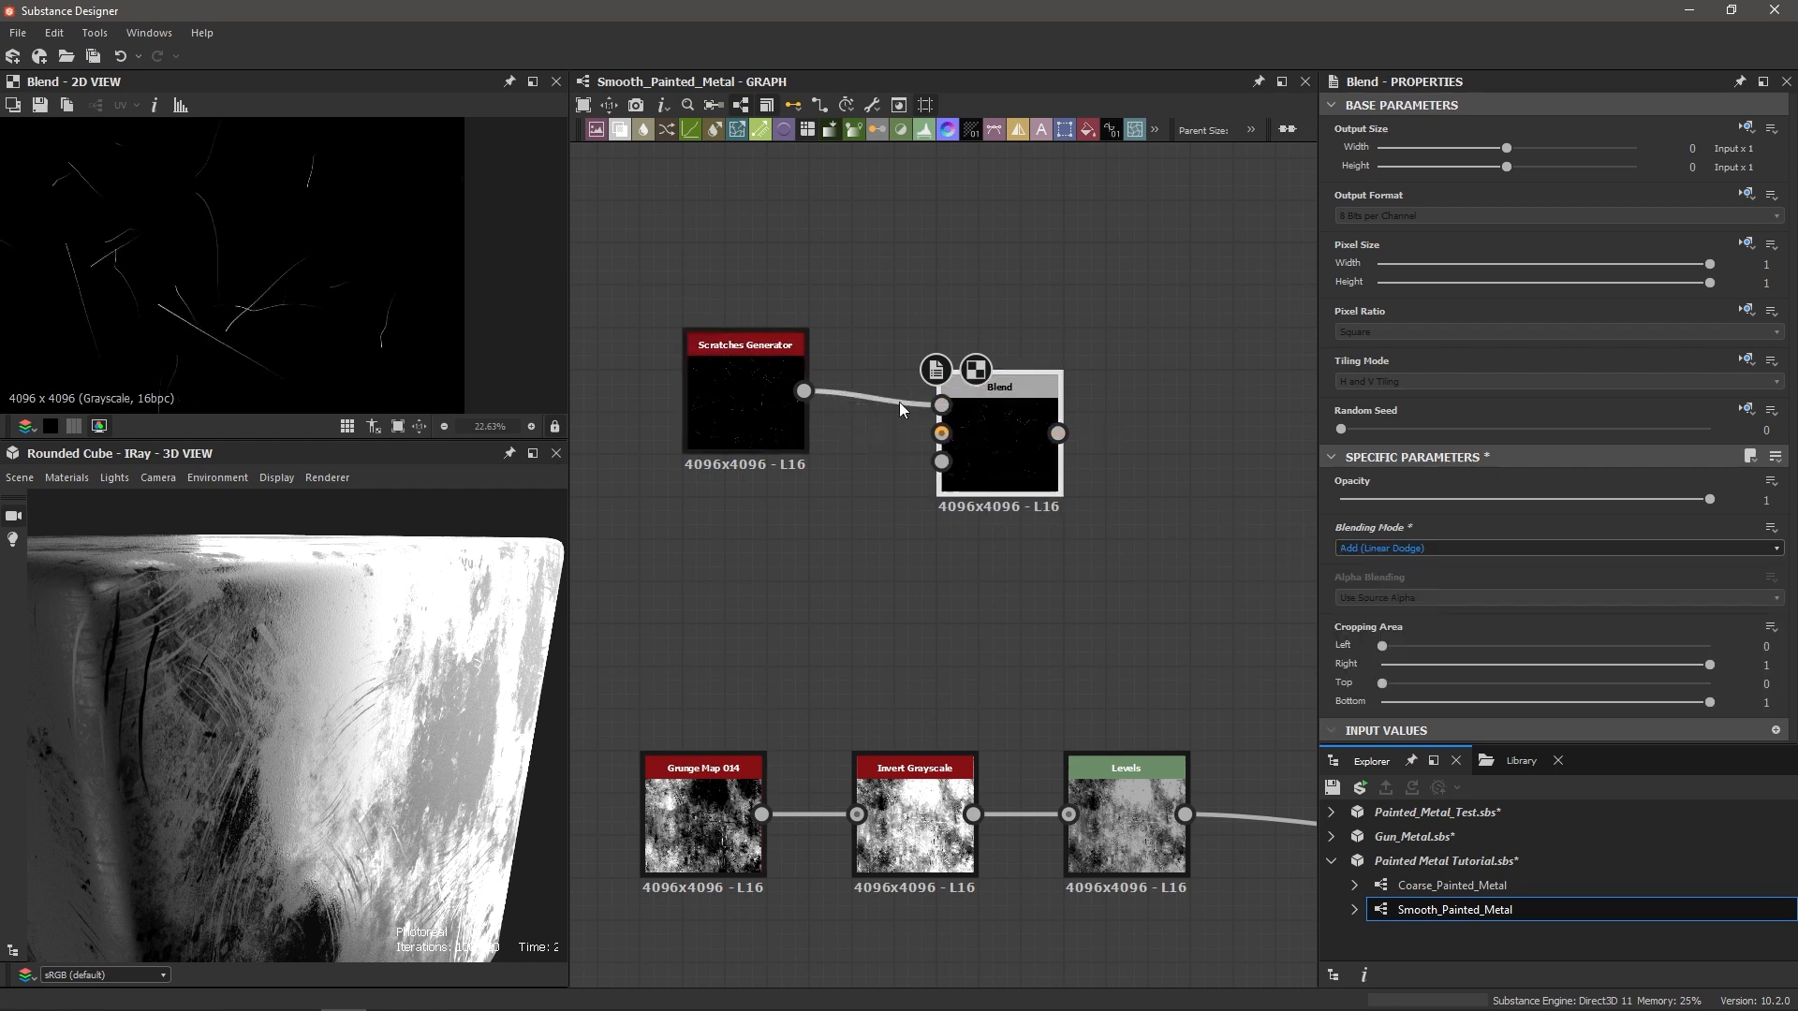
Step: Add the scratch_damage bitmap as a linked resource below the Scratches Generator and inspect its texture in the 2D preview
left_click_drag(723, 388, 733, 347)
left_click(760, 499)
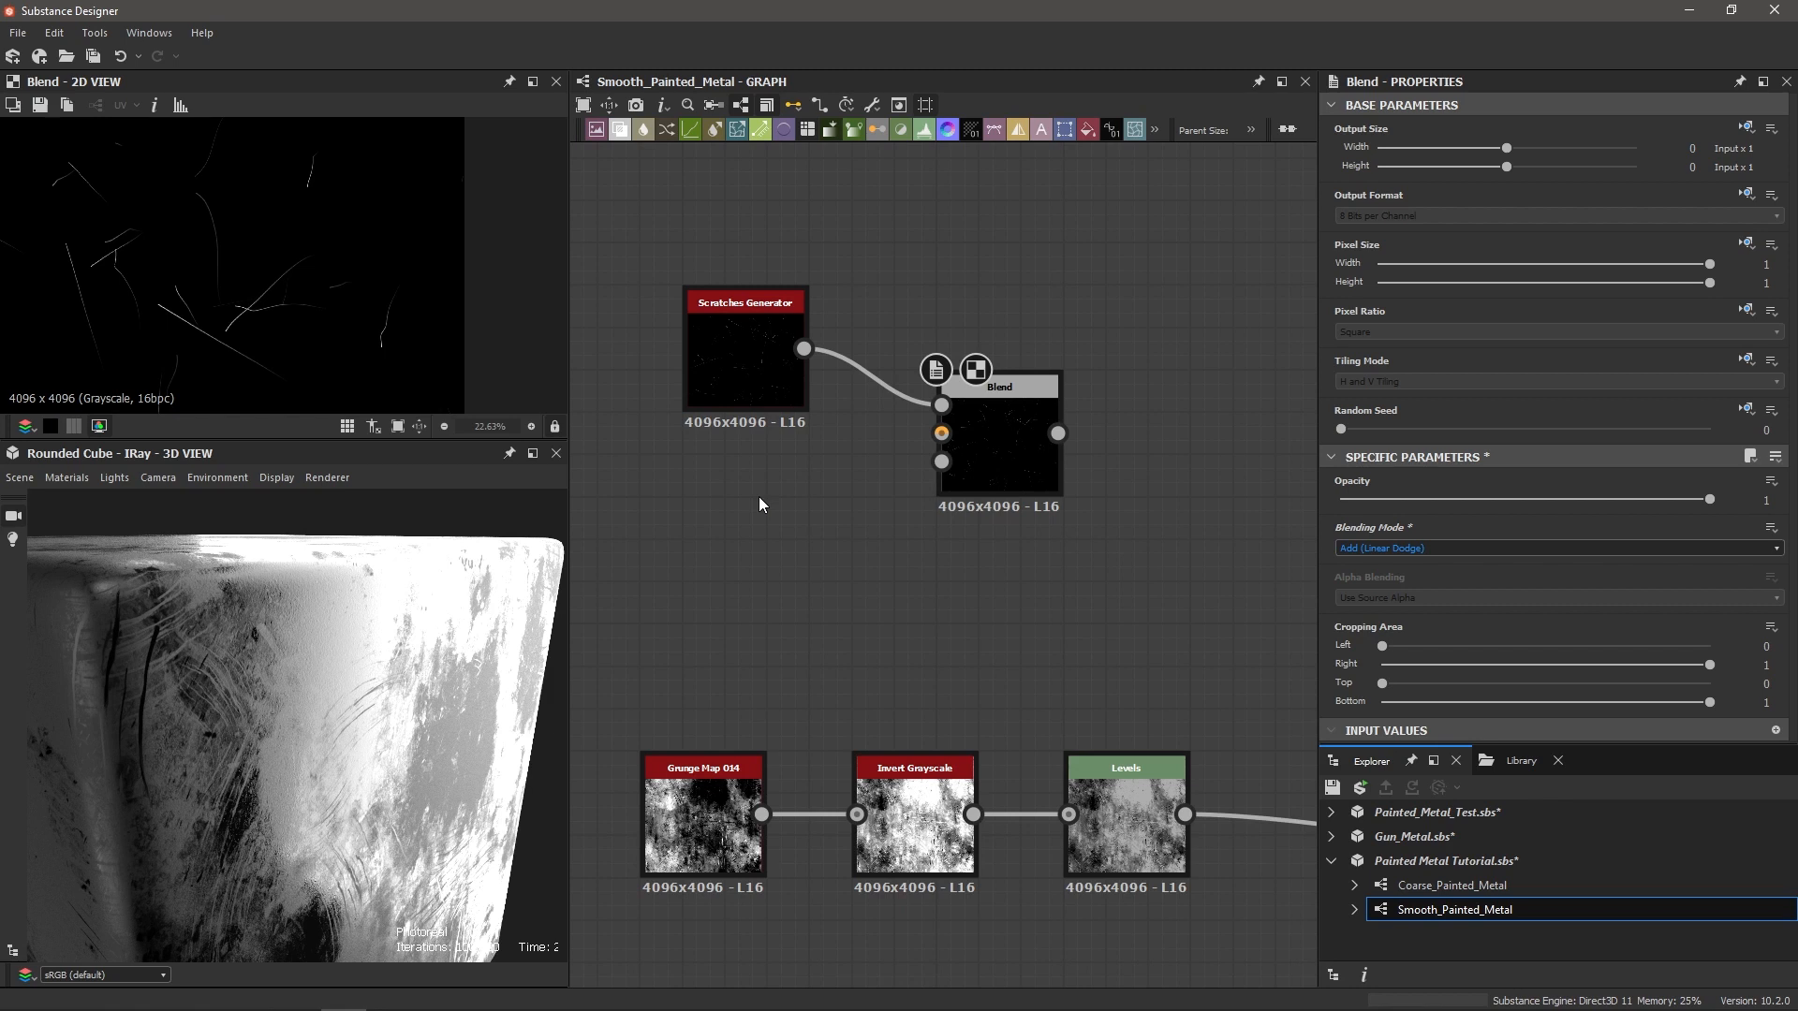
key("space")
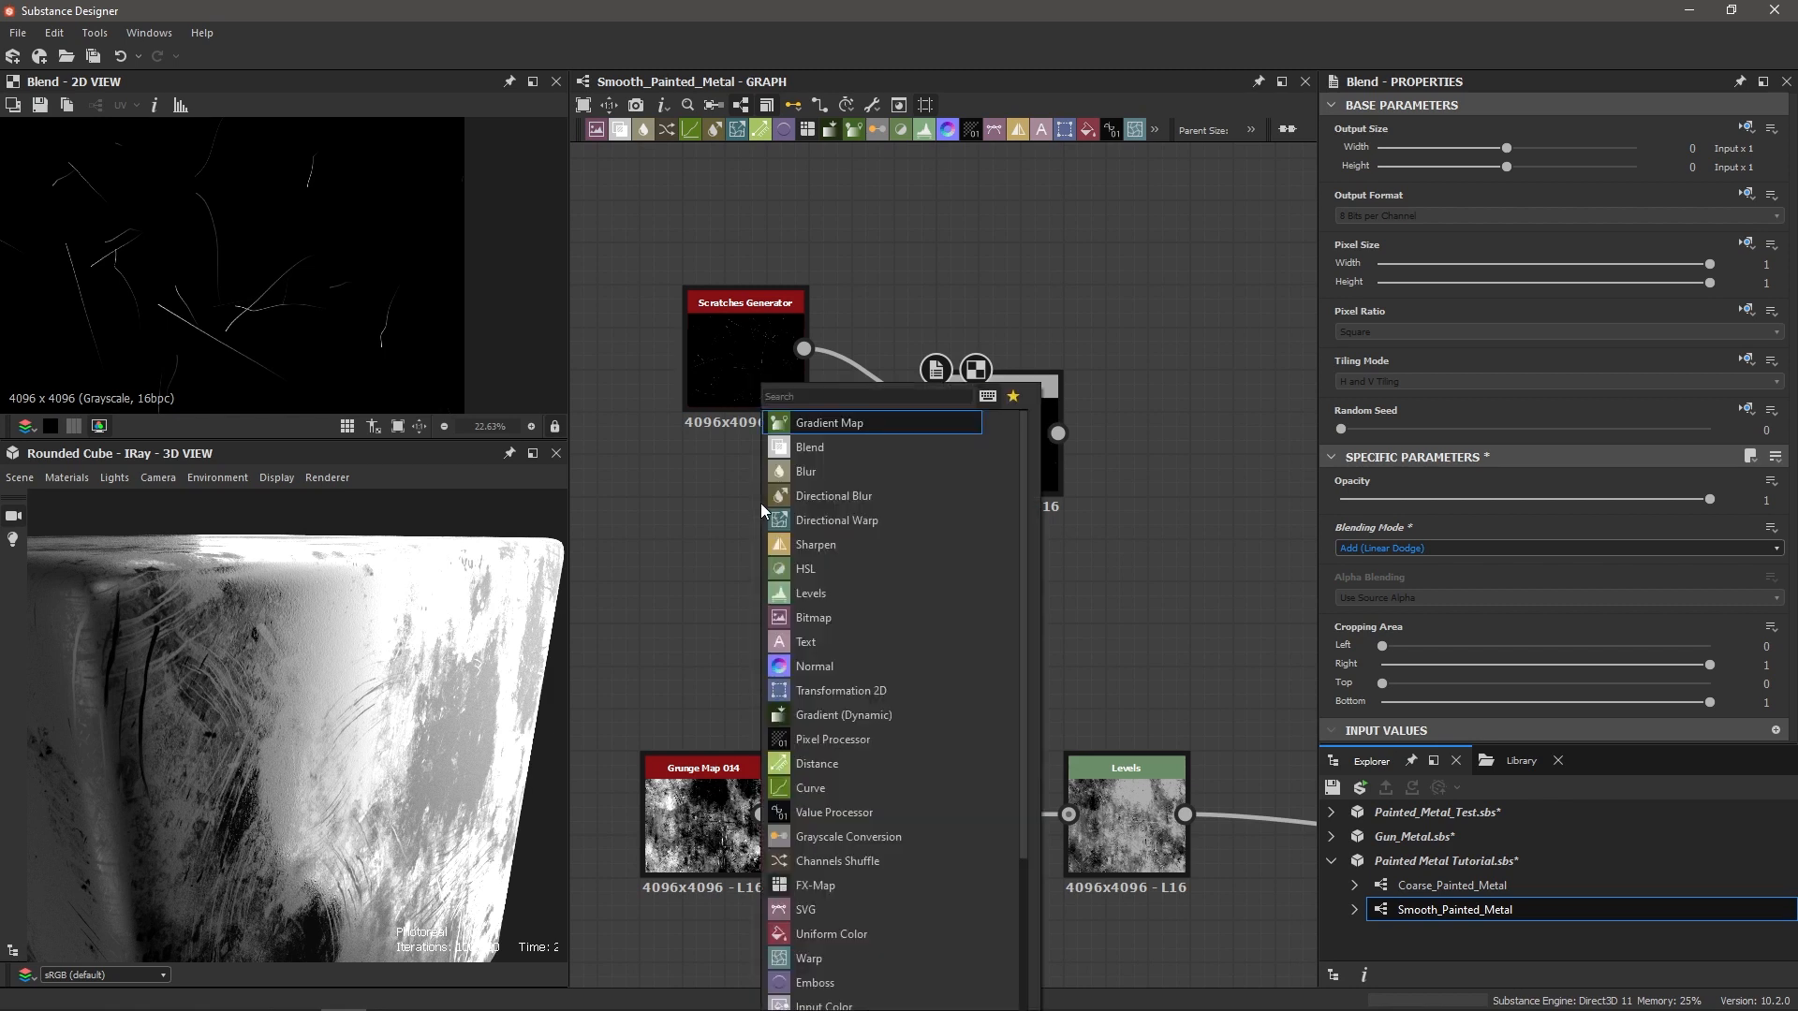
type("scrat")
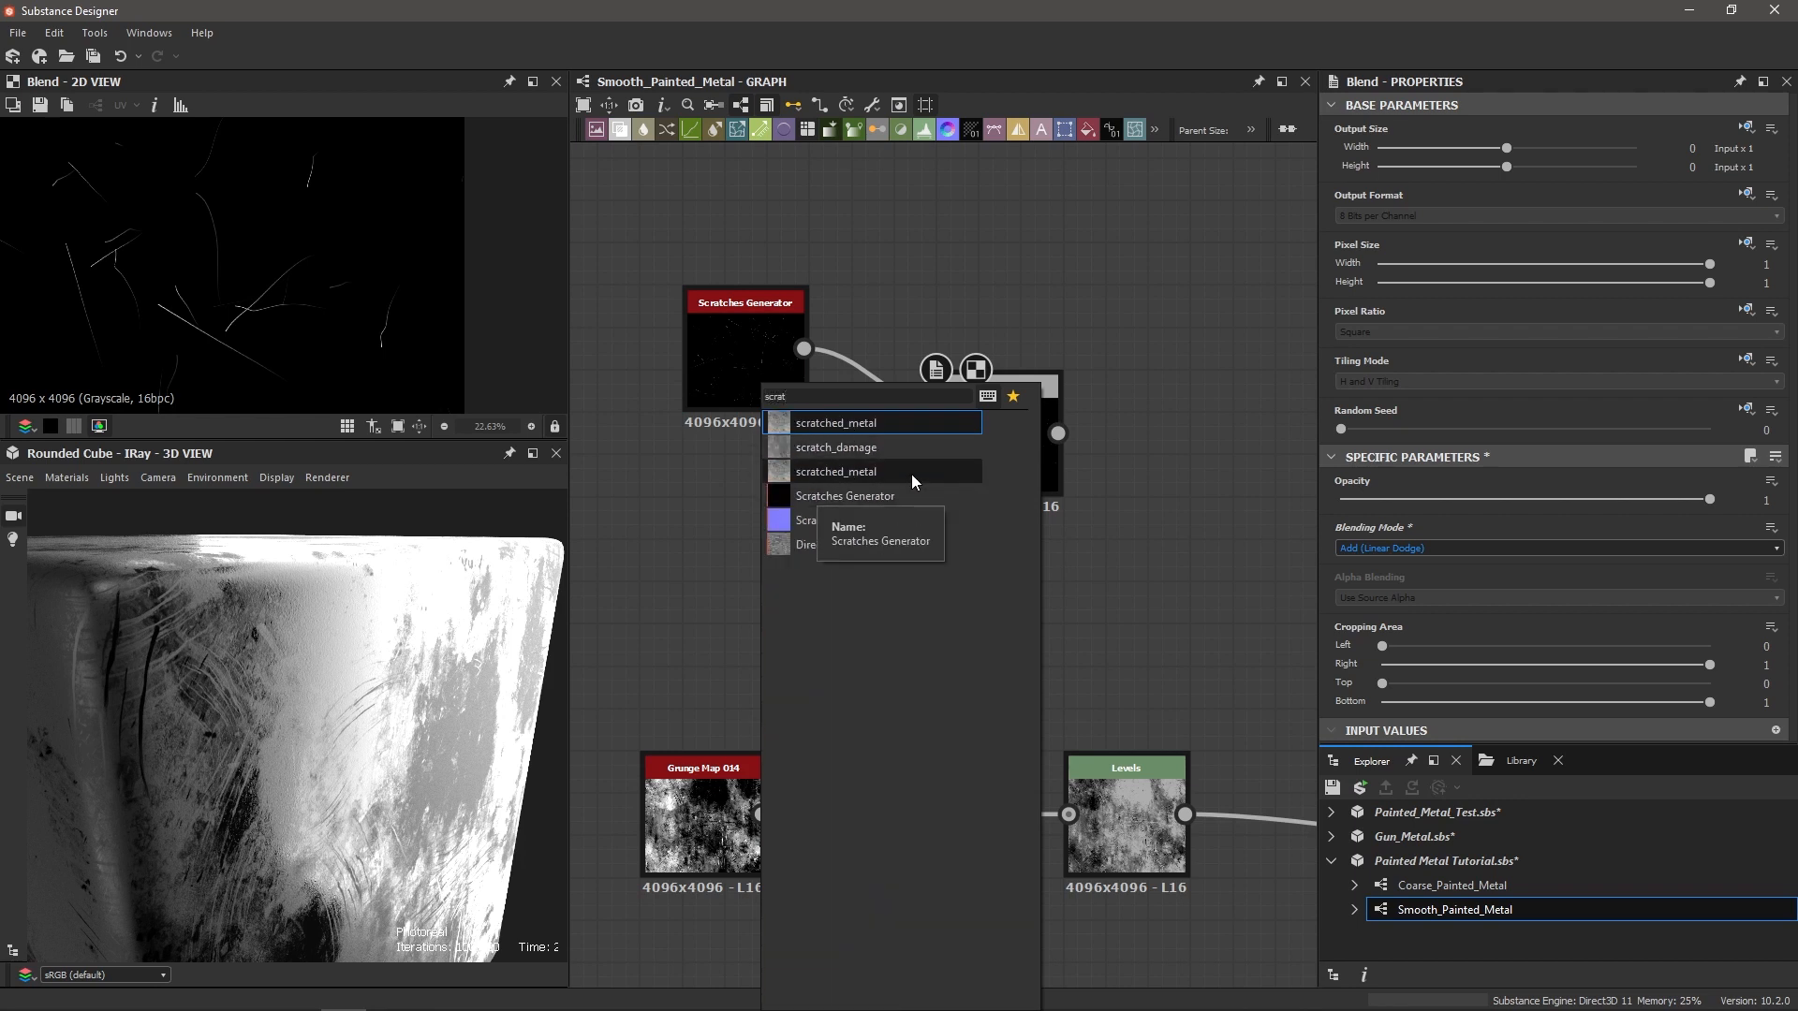
left_click(850, 442)
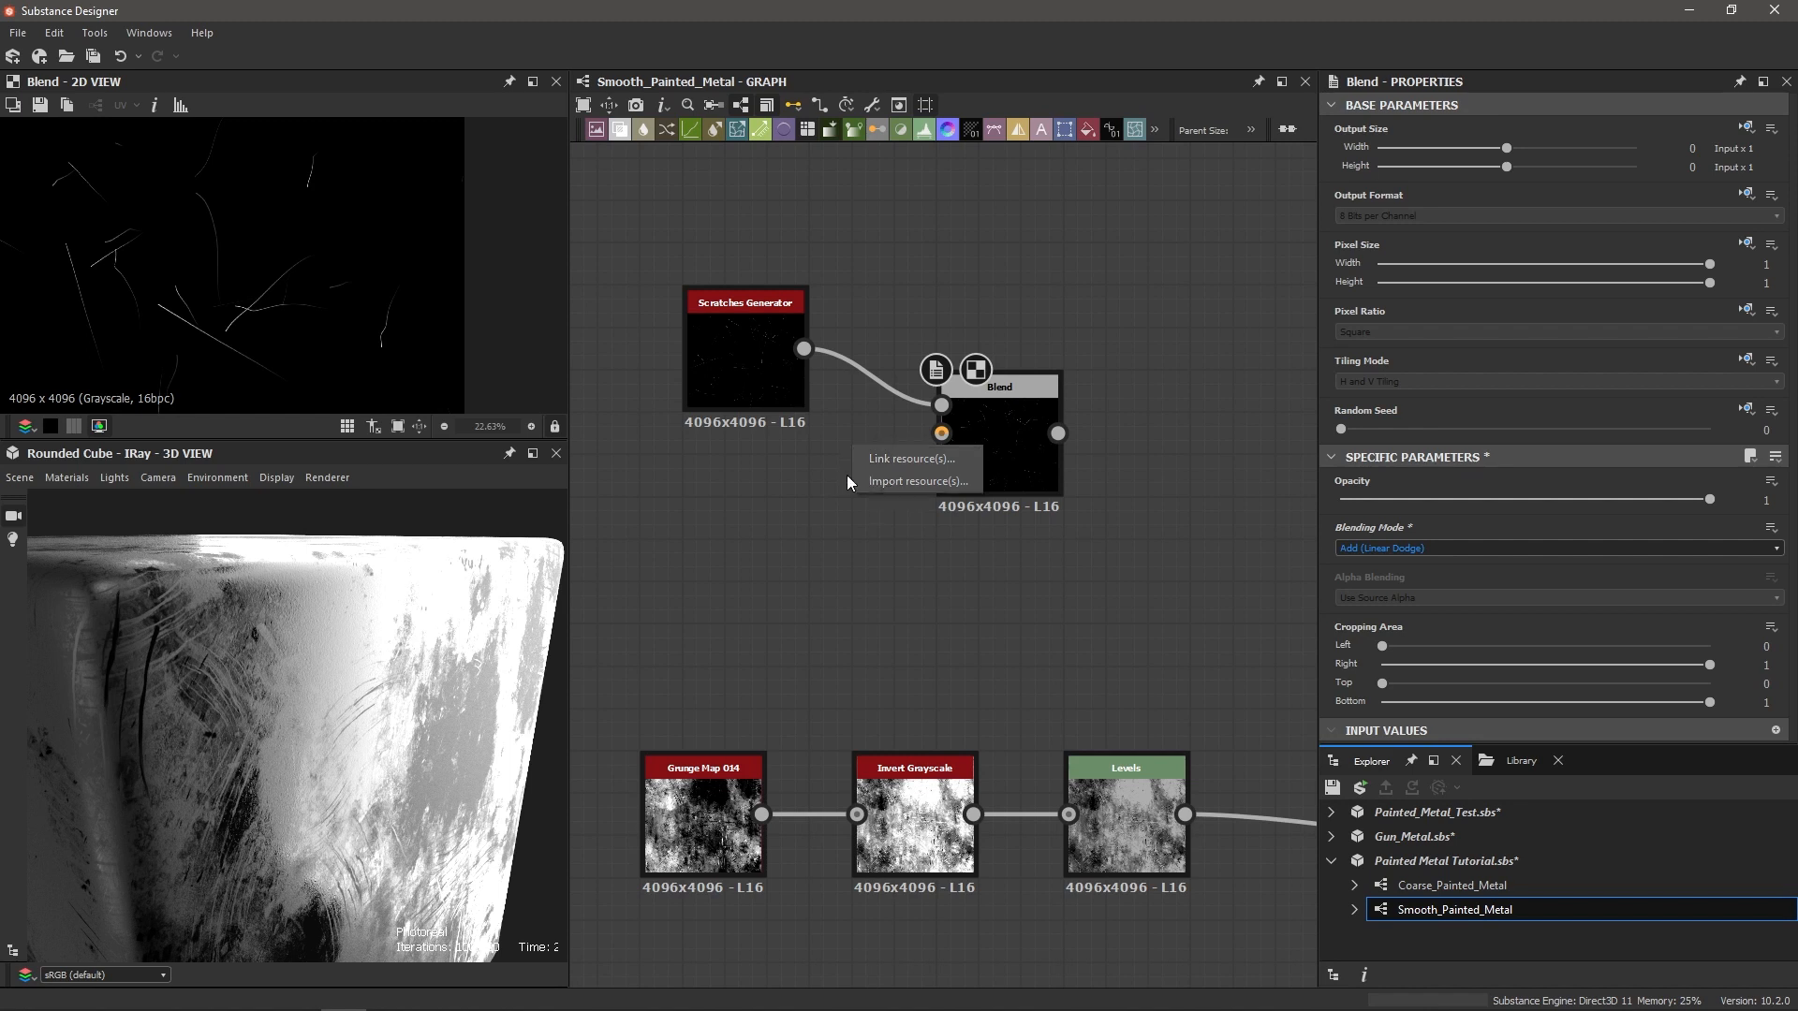
left_click(901, 459)
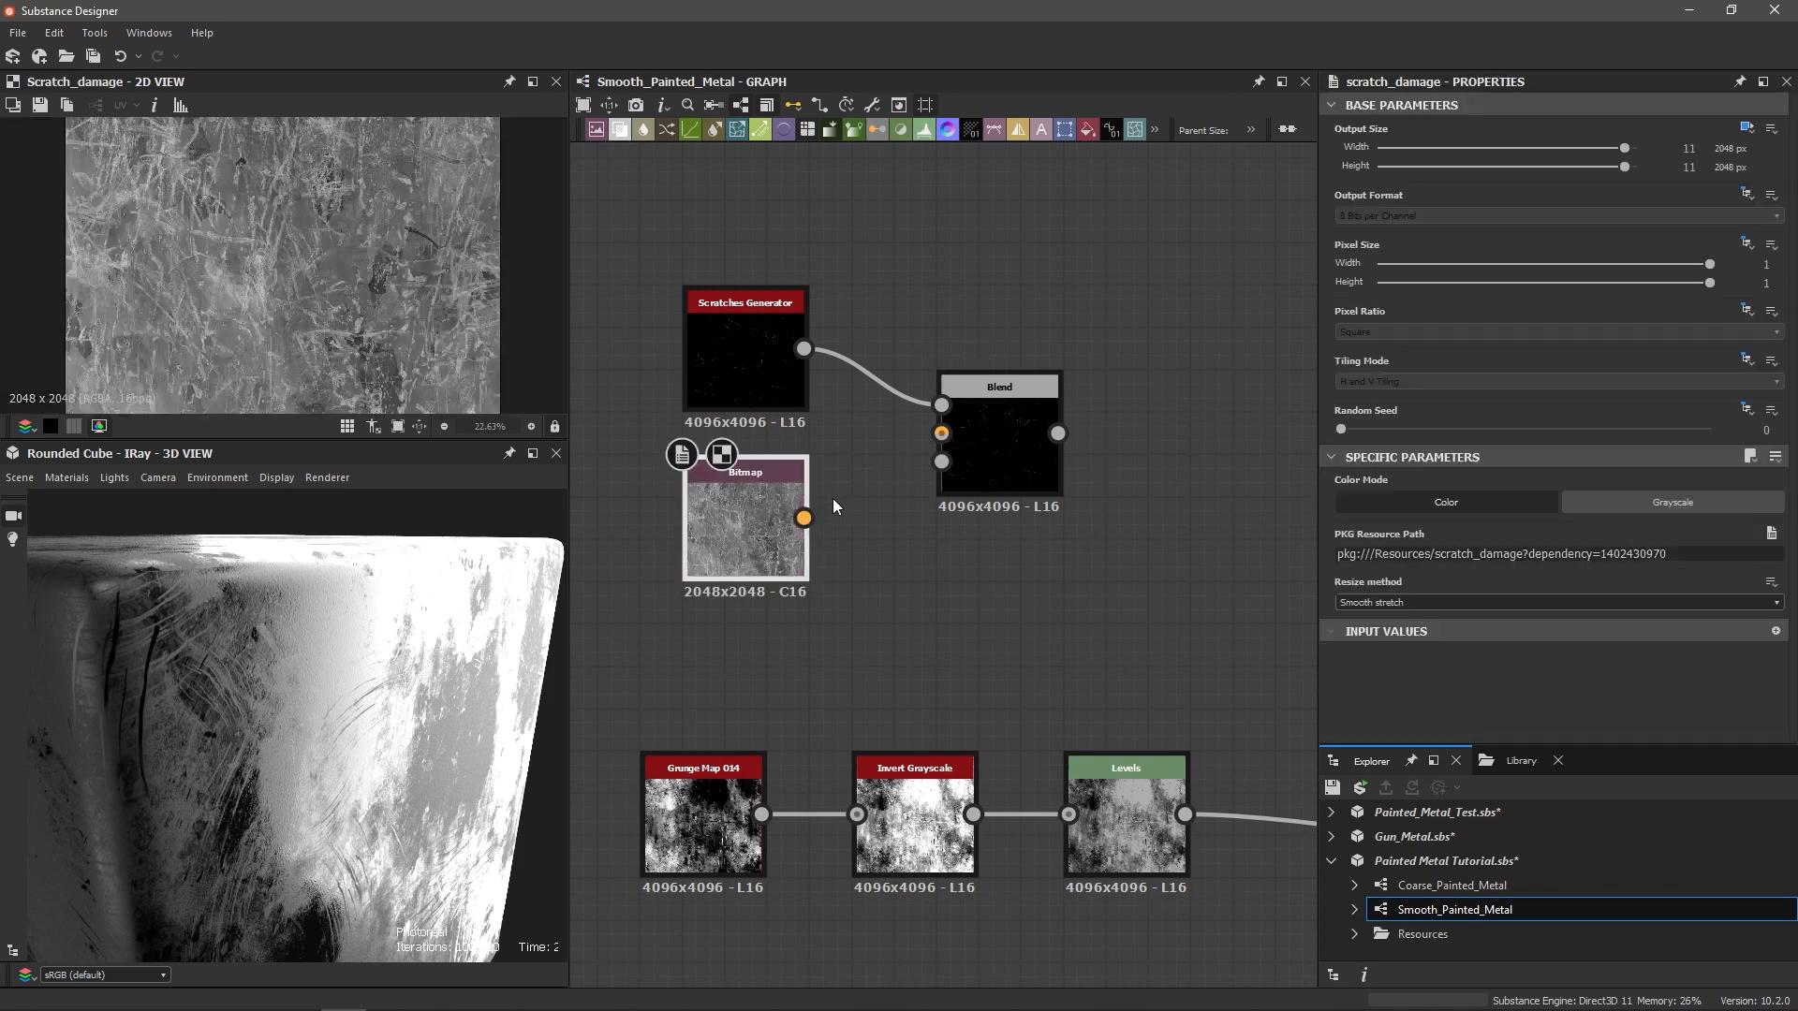
scroll(262, 301, "up", 5)
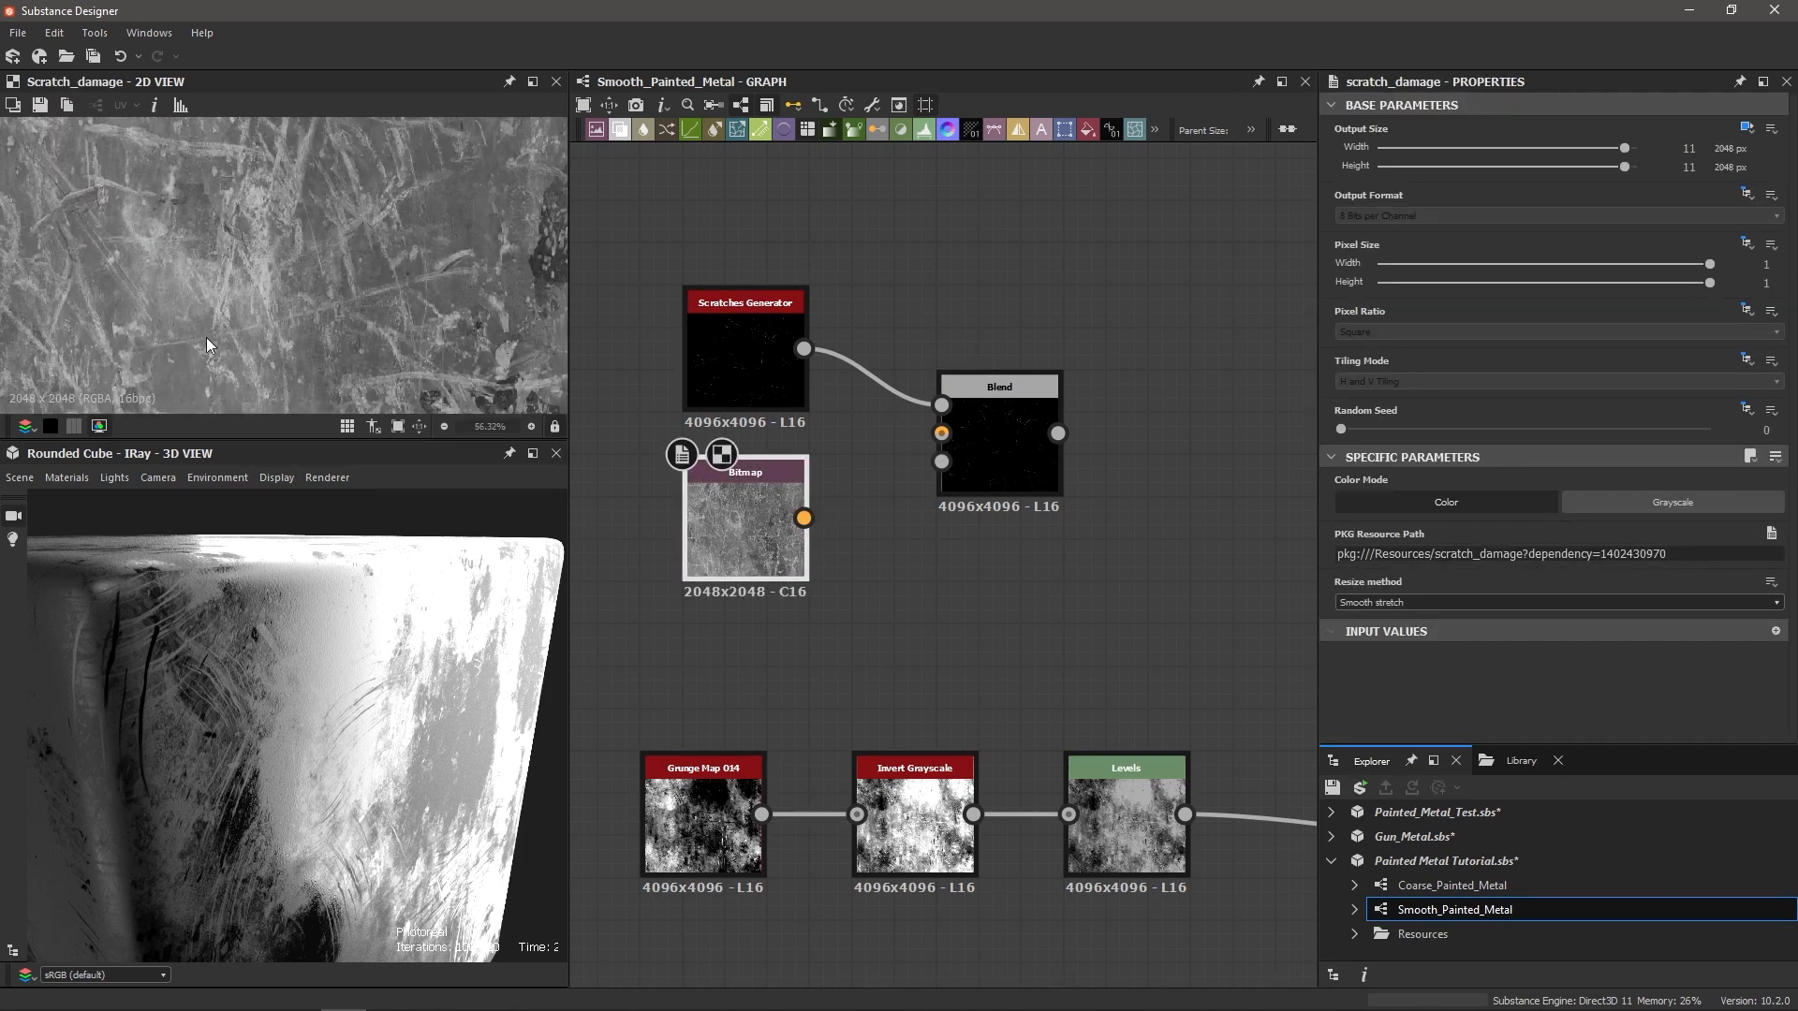
scroll(416, 293, "down", 5)
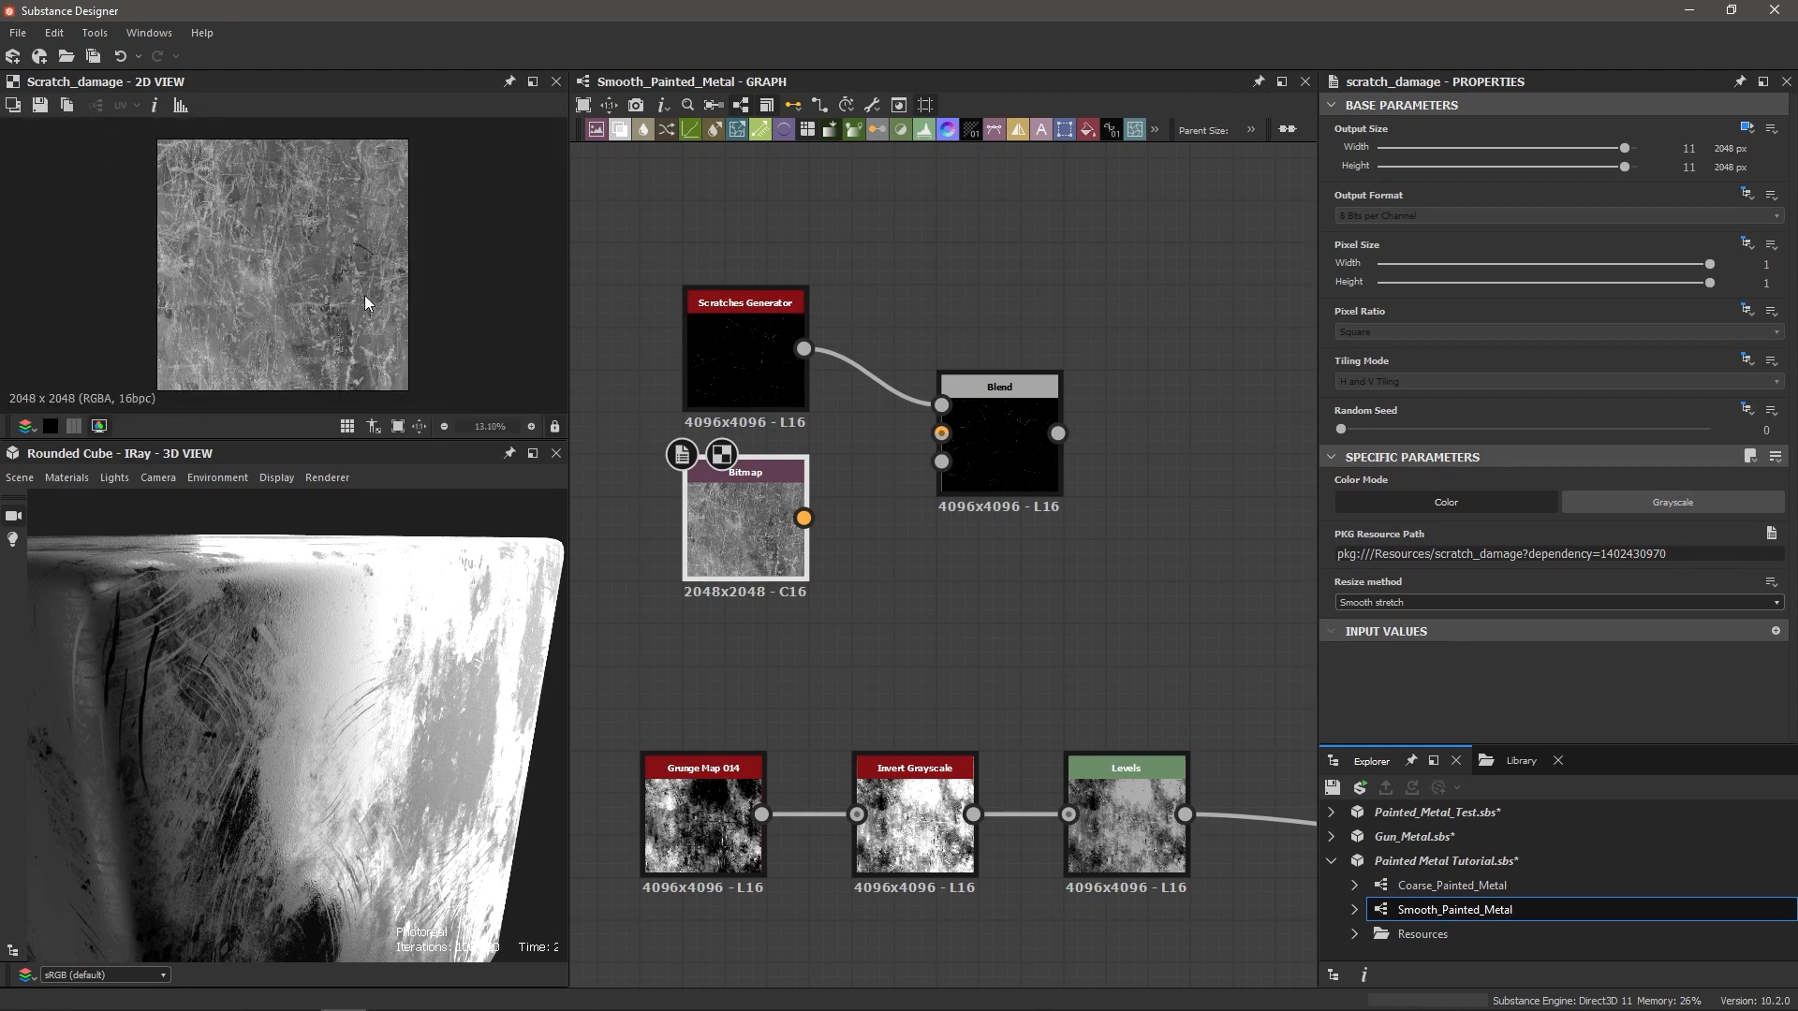
scroll(353, 302, "down", 2)
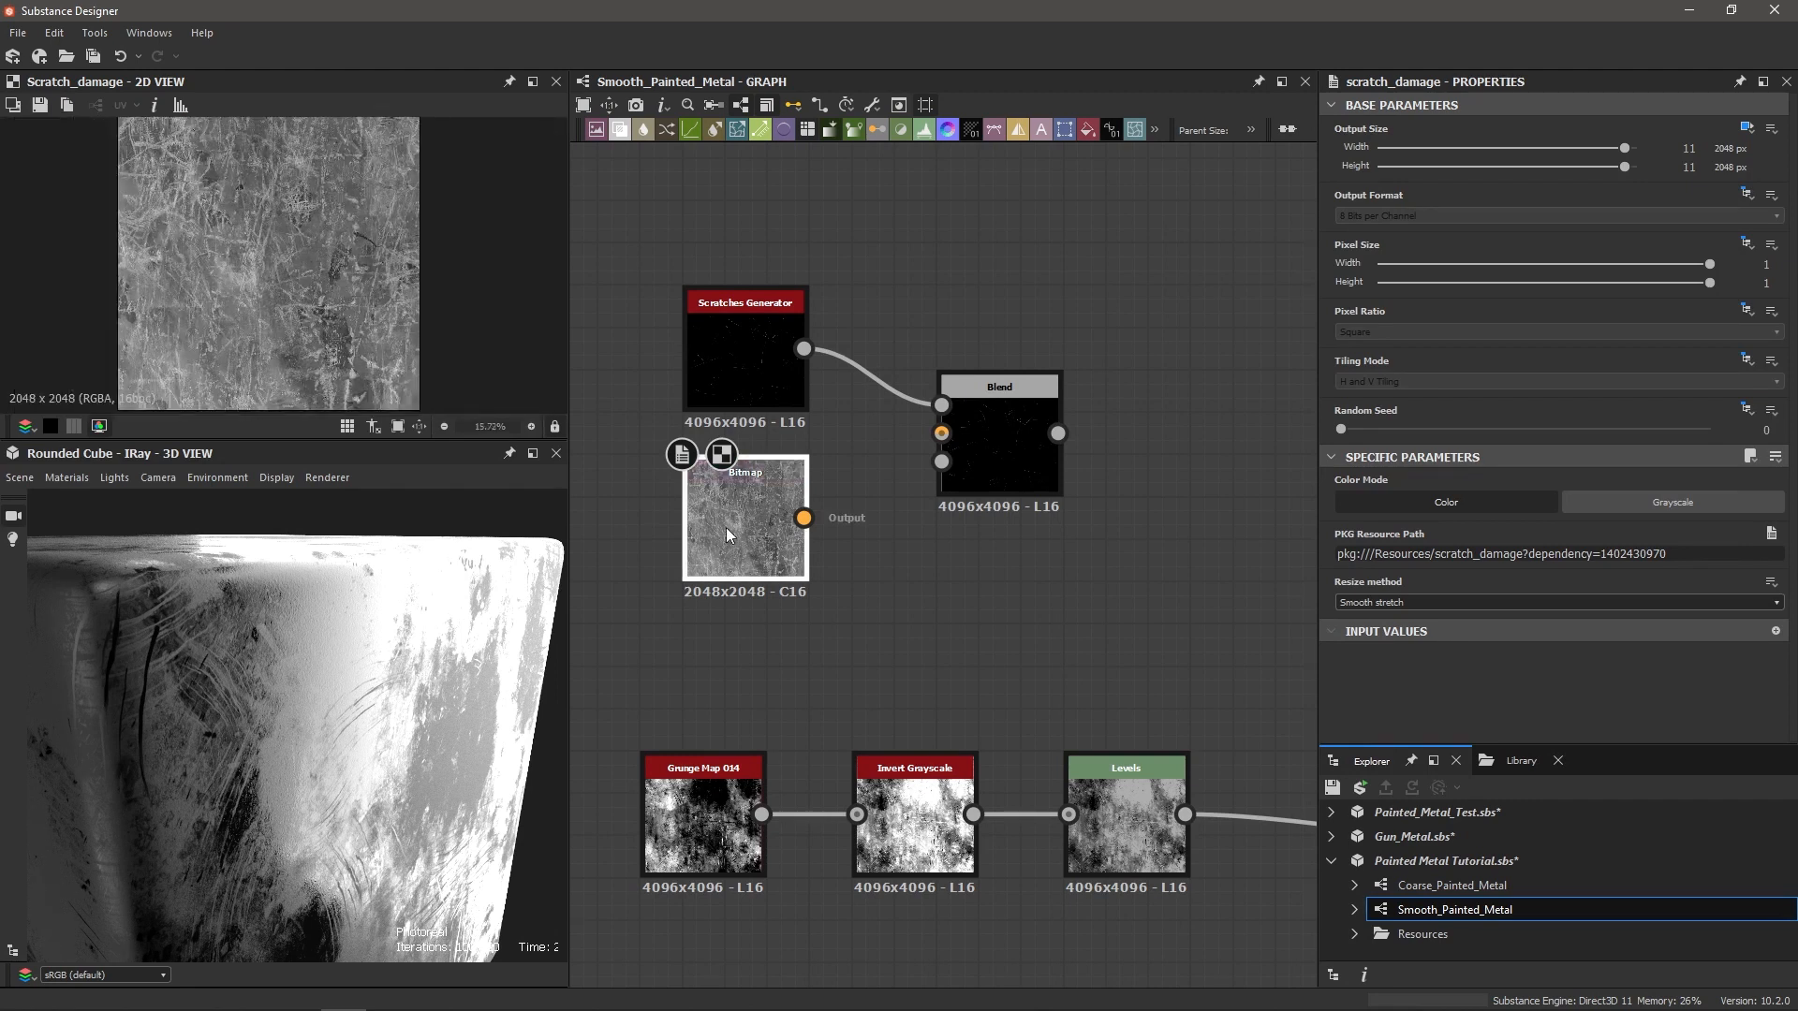
Step: Move the scratch_damage Bitmap node away from the Blend and add a Grayscale Conversion node to its output
middle_click_drag(862, 557, 1047, 552)
left_click_drag(936, 530, 702, 543)
scroll(716, 547, "up", 2)
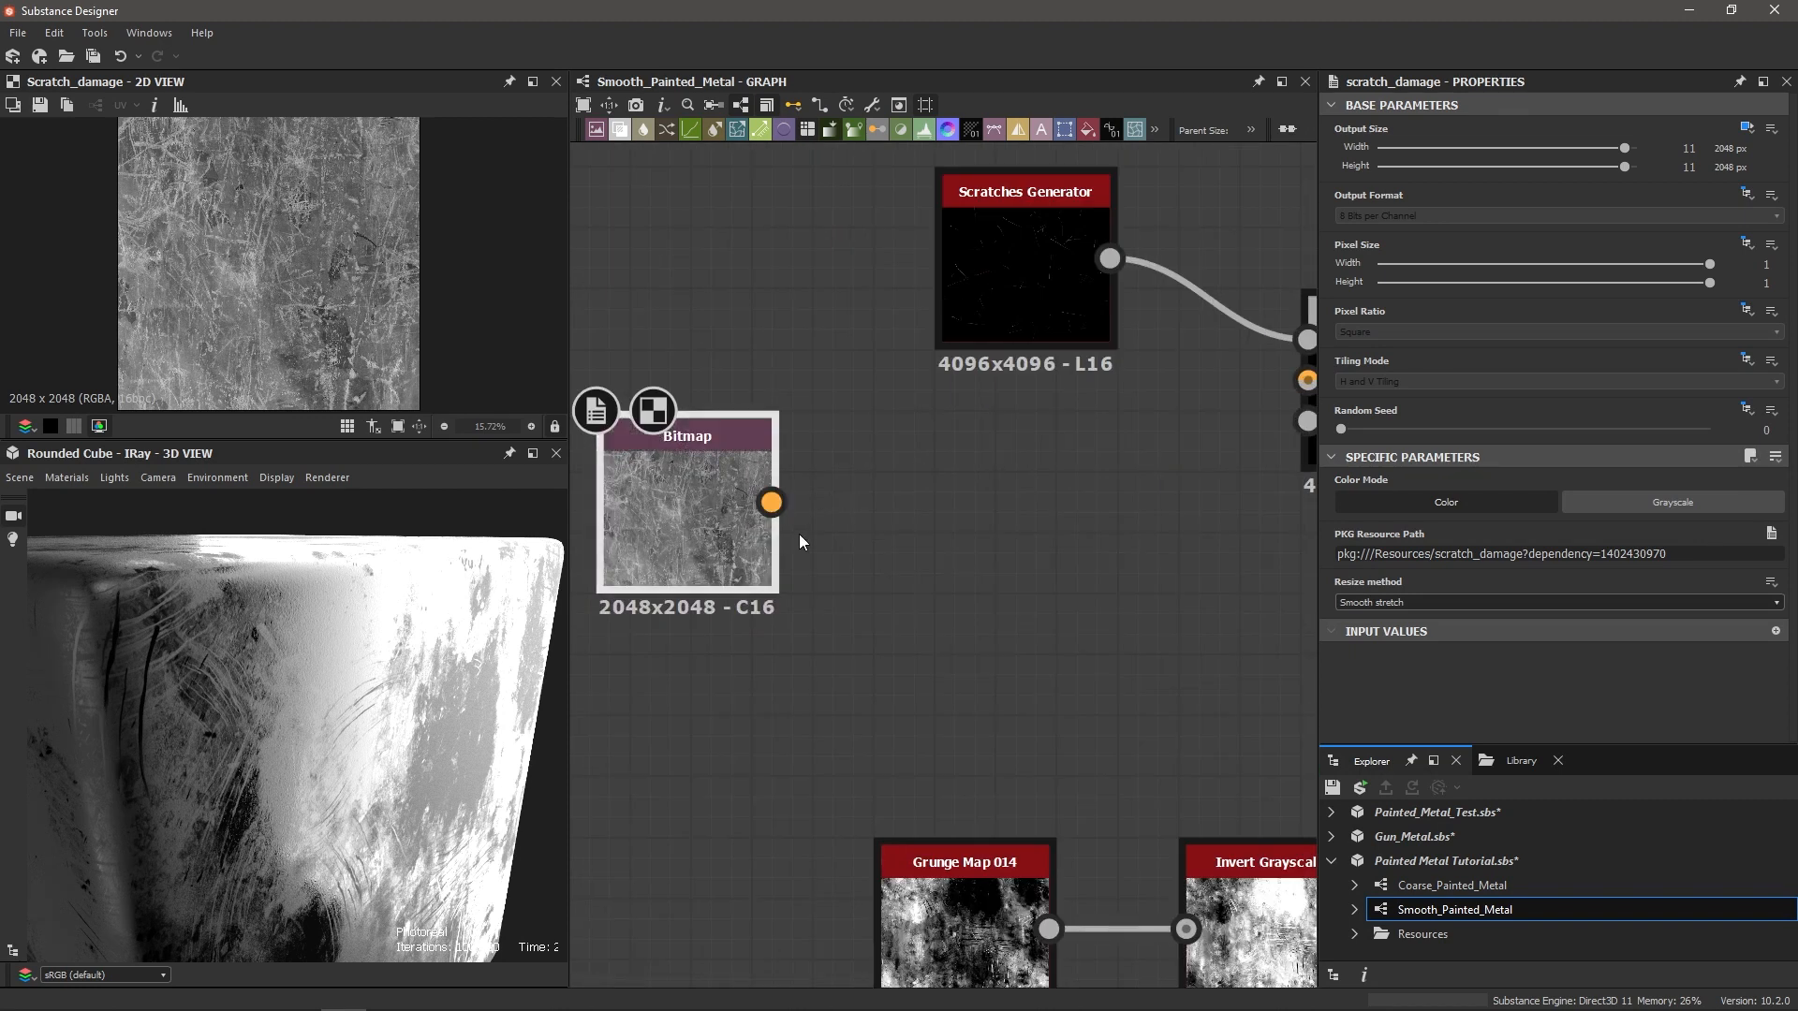
scroll(807, 543, "down", 1)
scroll(722, 517, "up", 1)
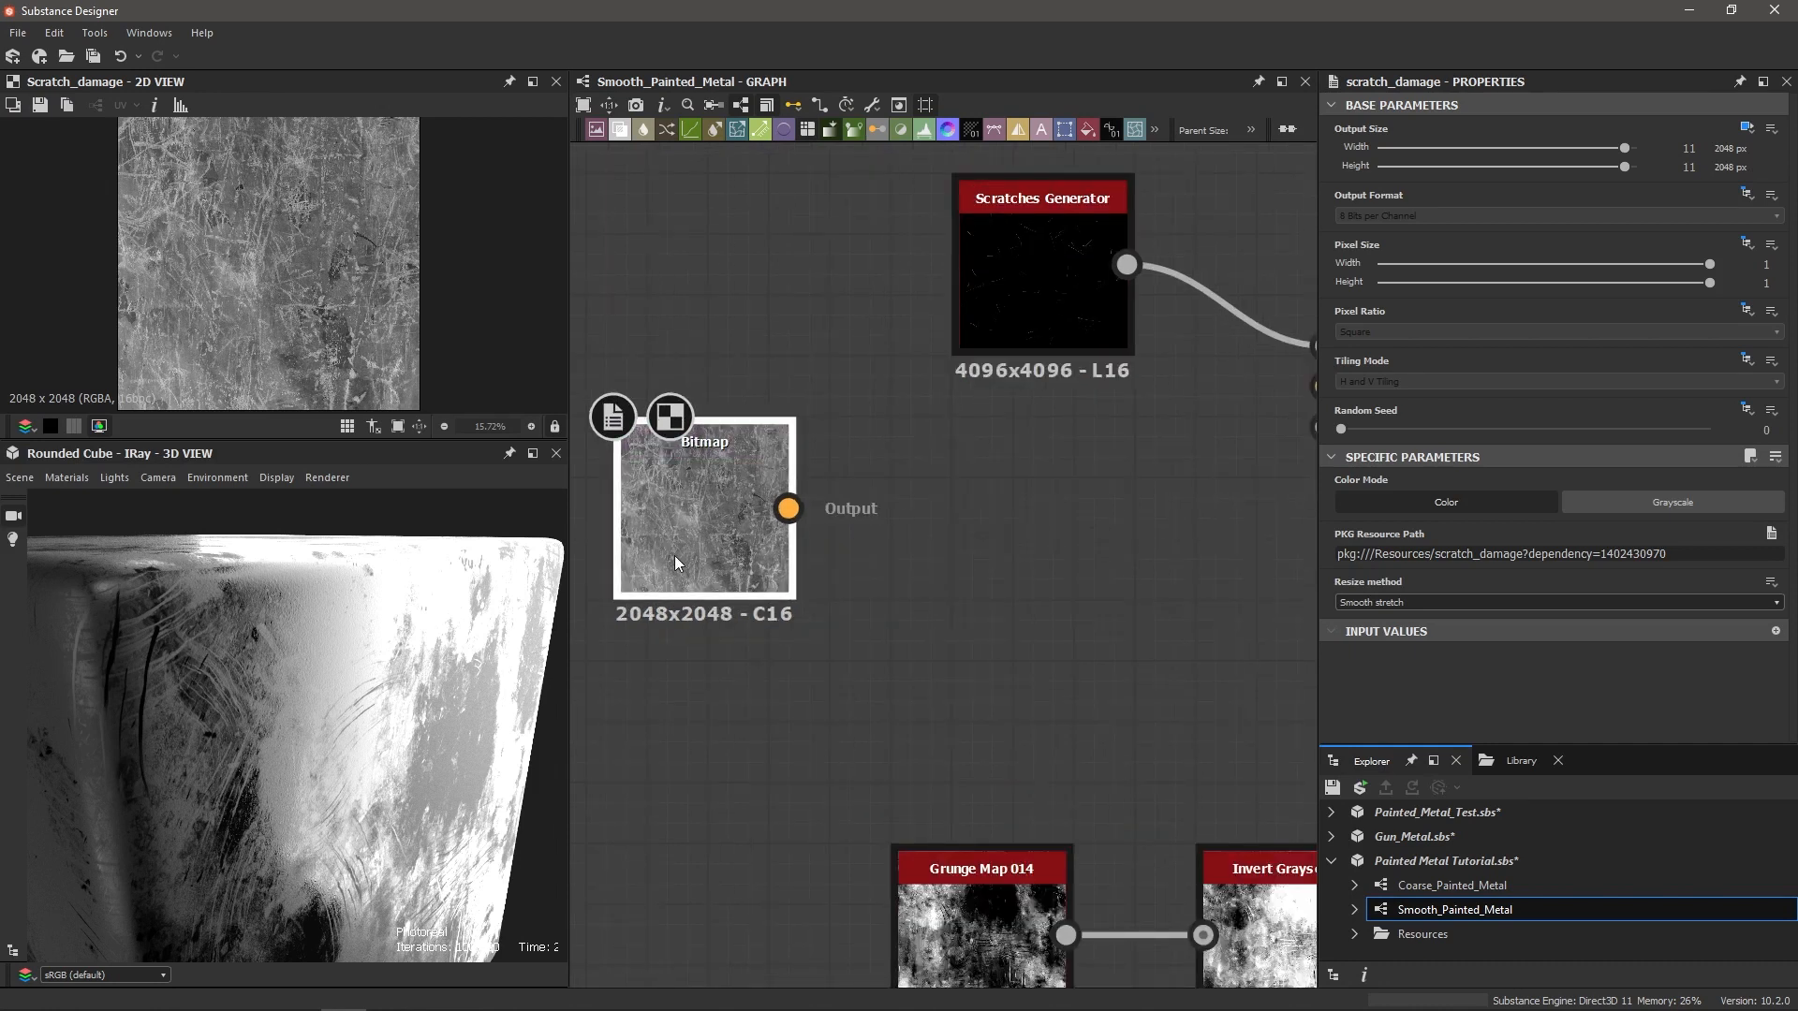
key("space")
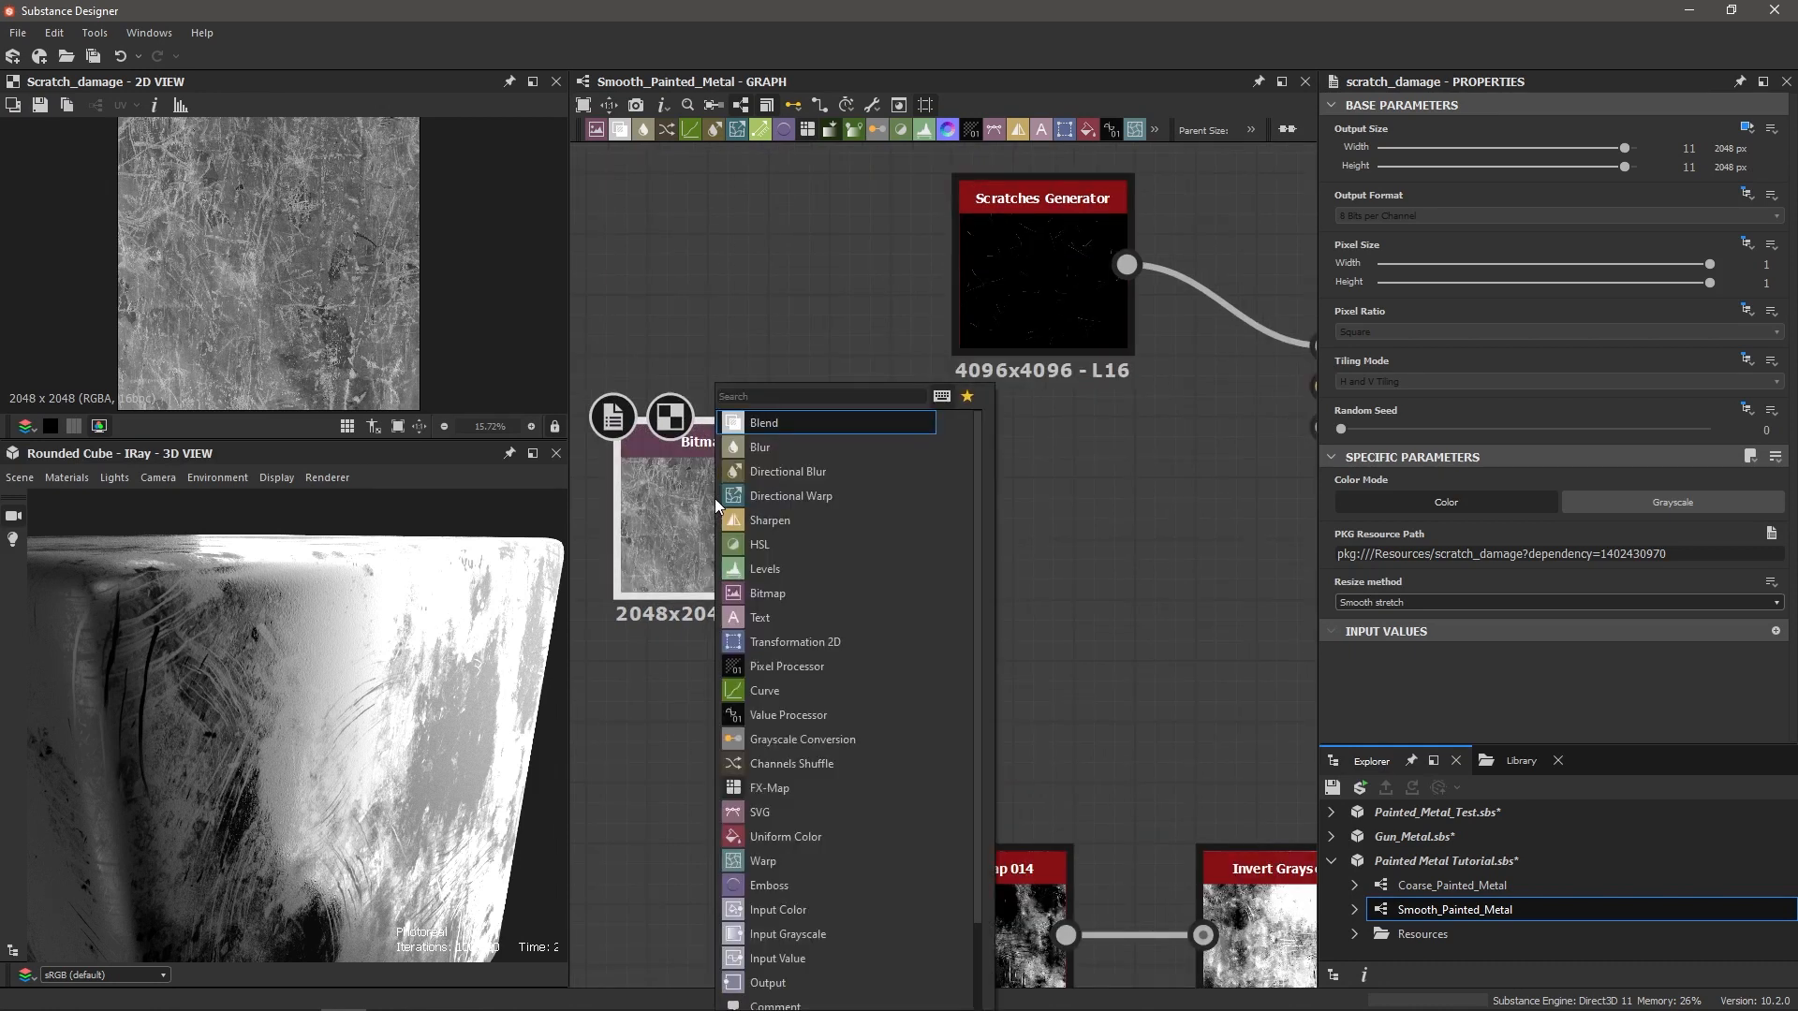
type("gra")
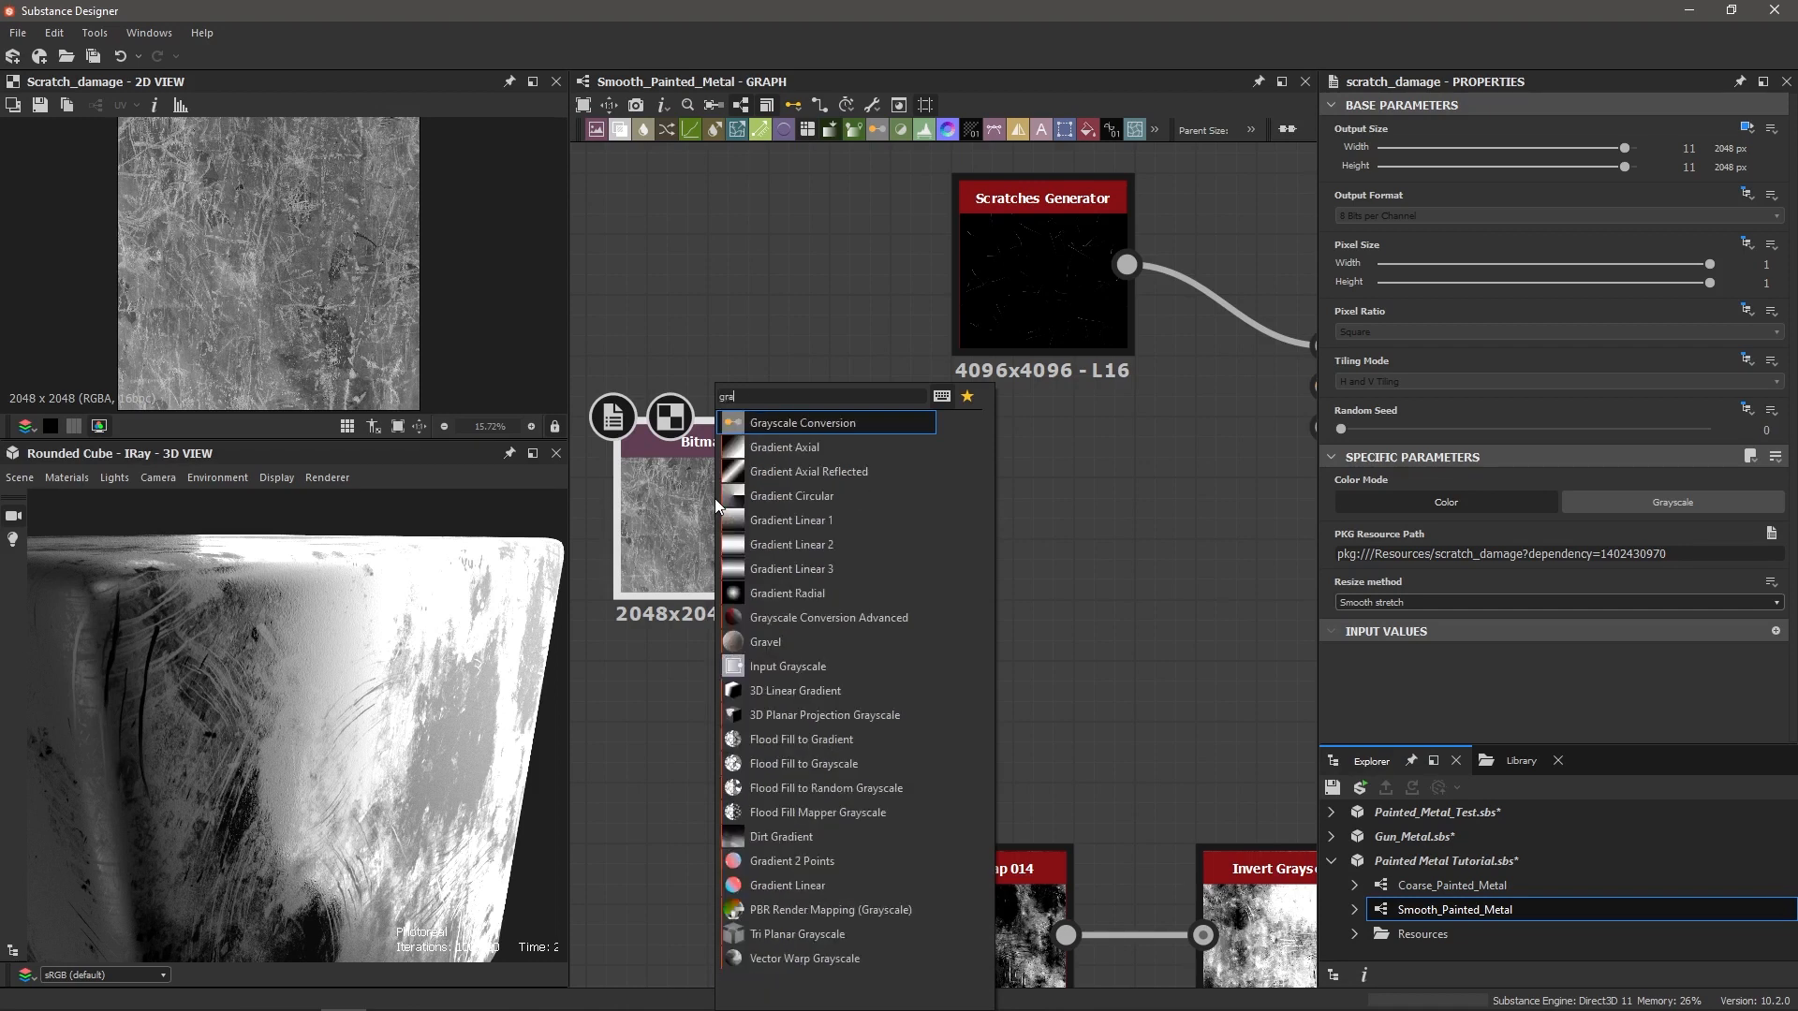
left_click(828, 423)
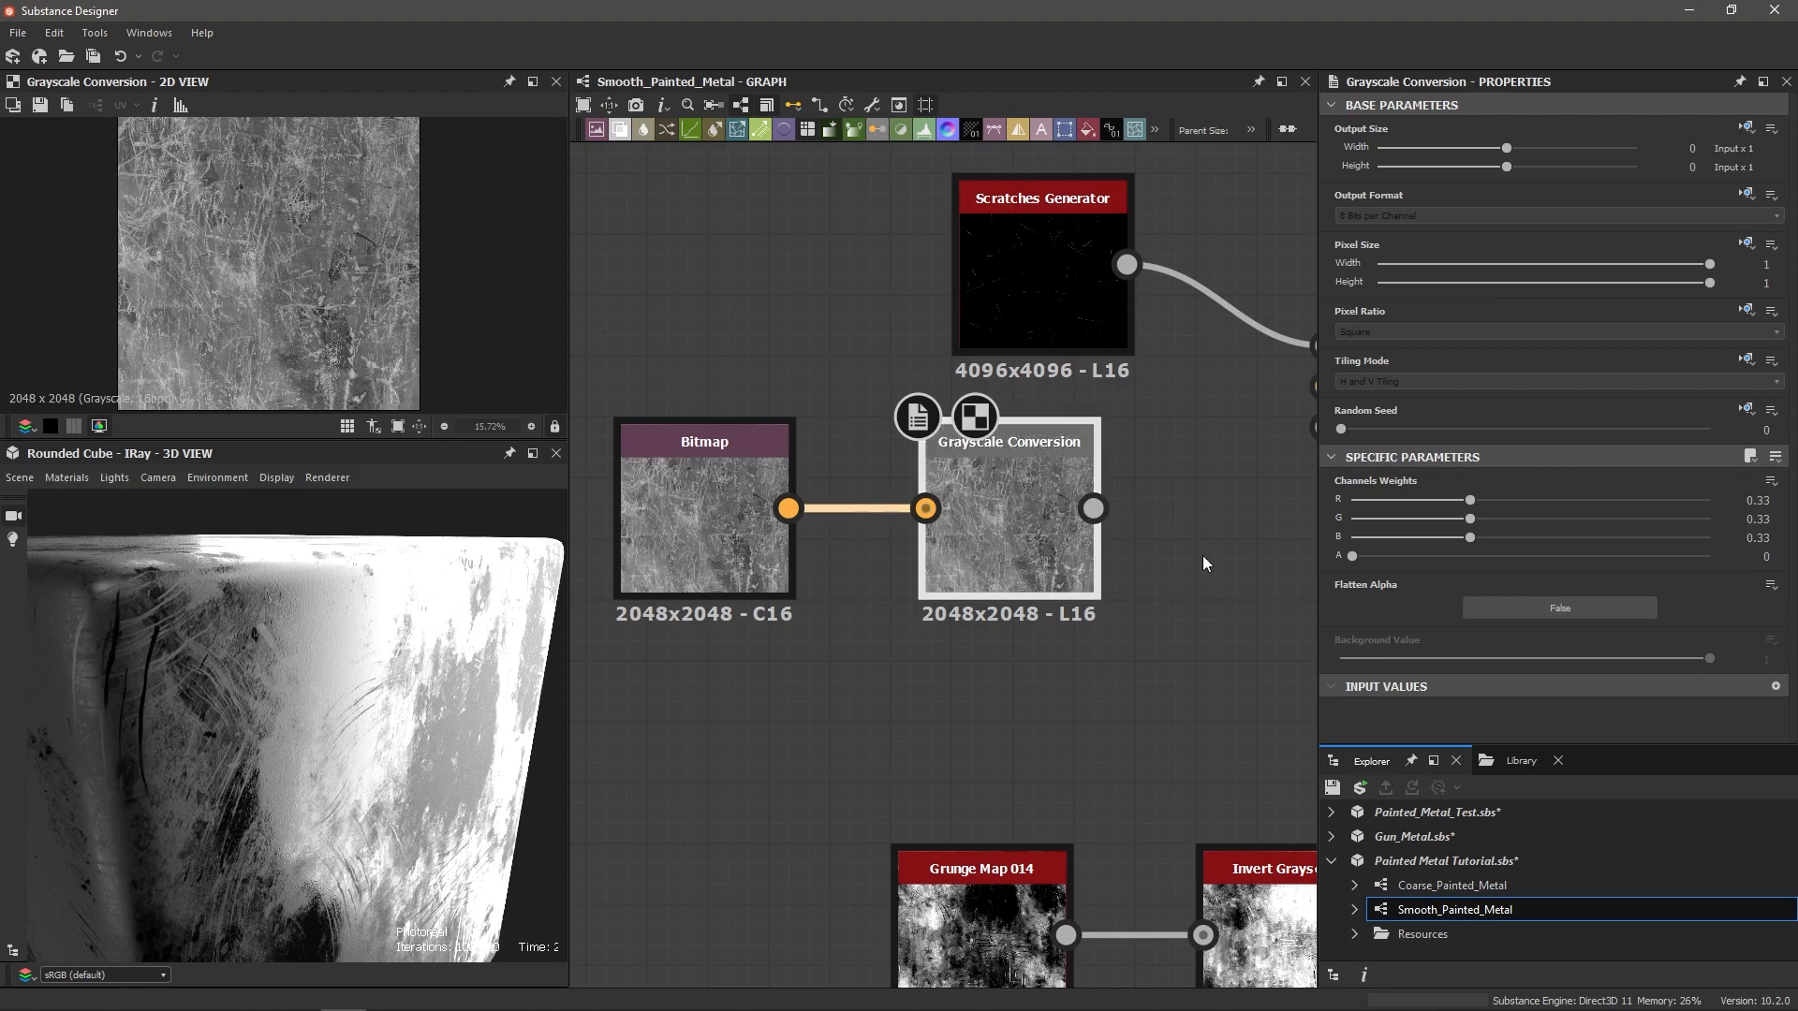
Step: Add a Histogram Scan node to the output of the Grayscale Conversion
scroll(1166, 543, "down", 2)
left_click_drag(626, 505, 739, 564)
left_click(739, 564)
key("space")
type("hist")
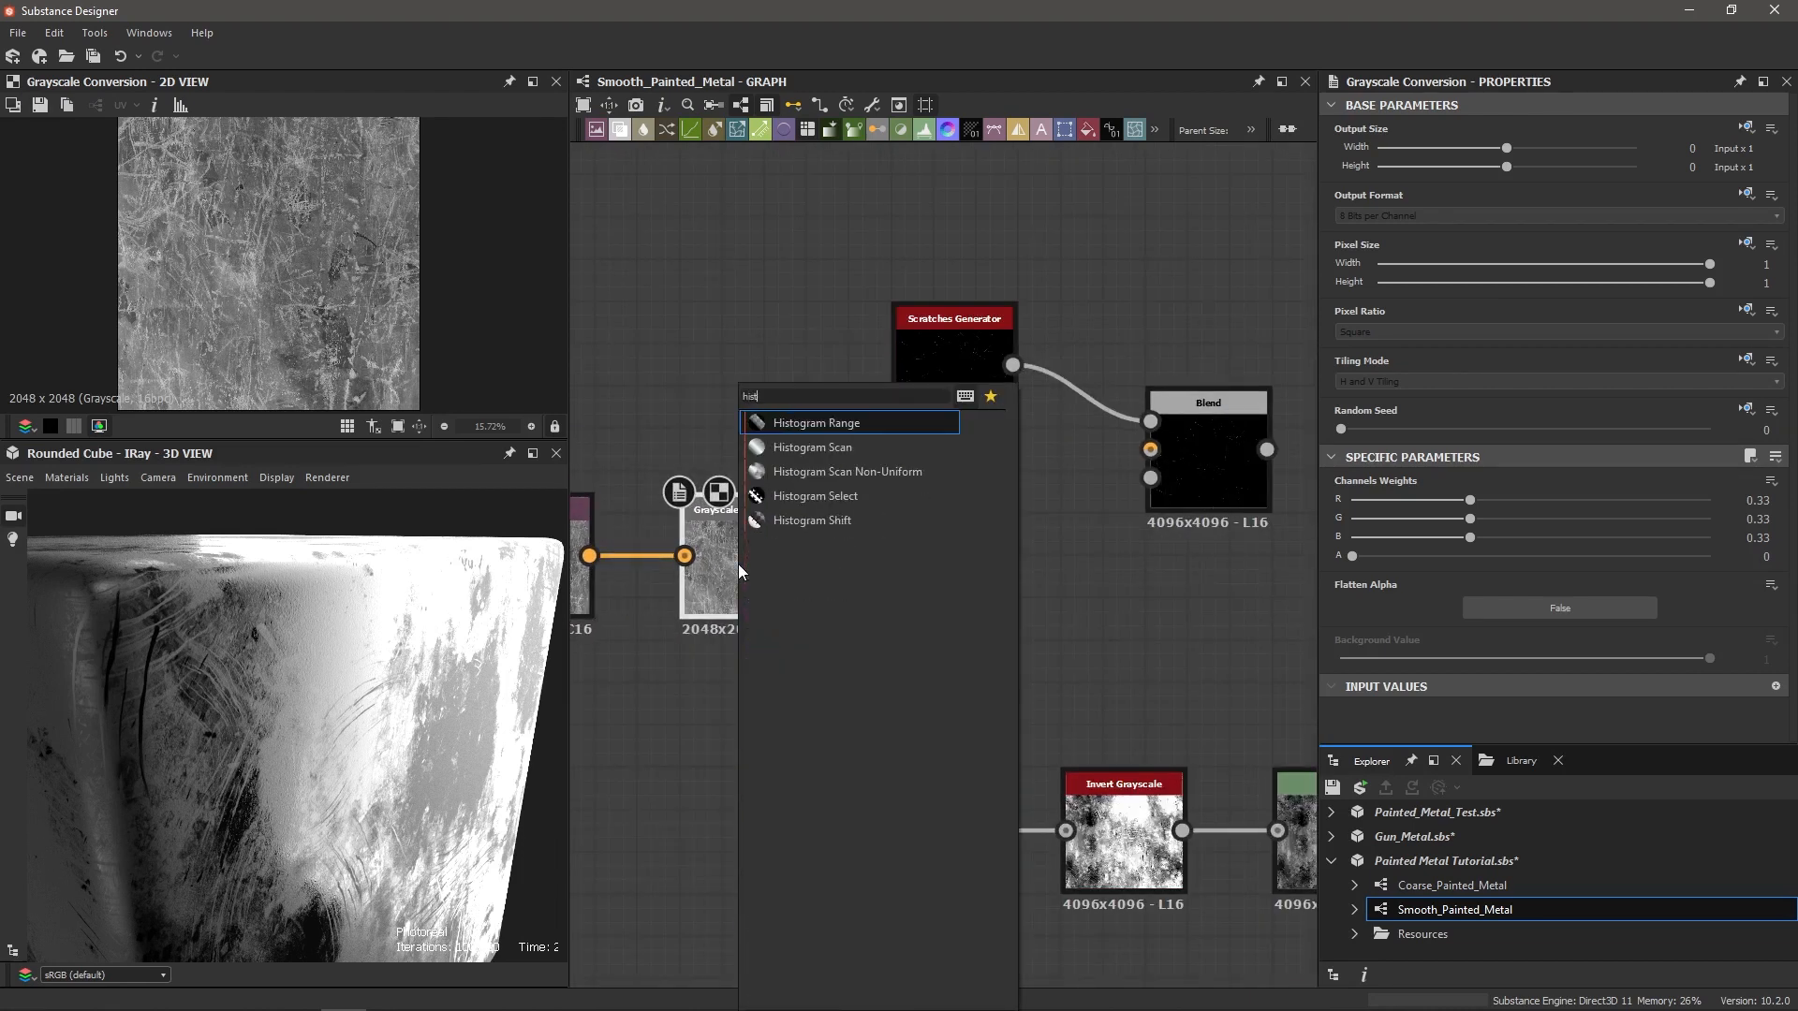
key("Down")
key("Return")
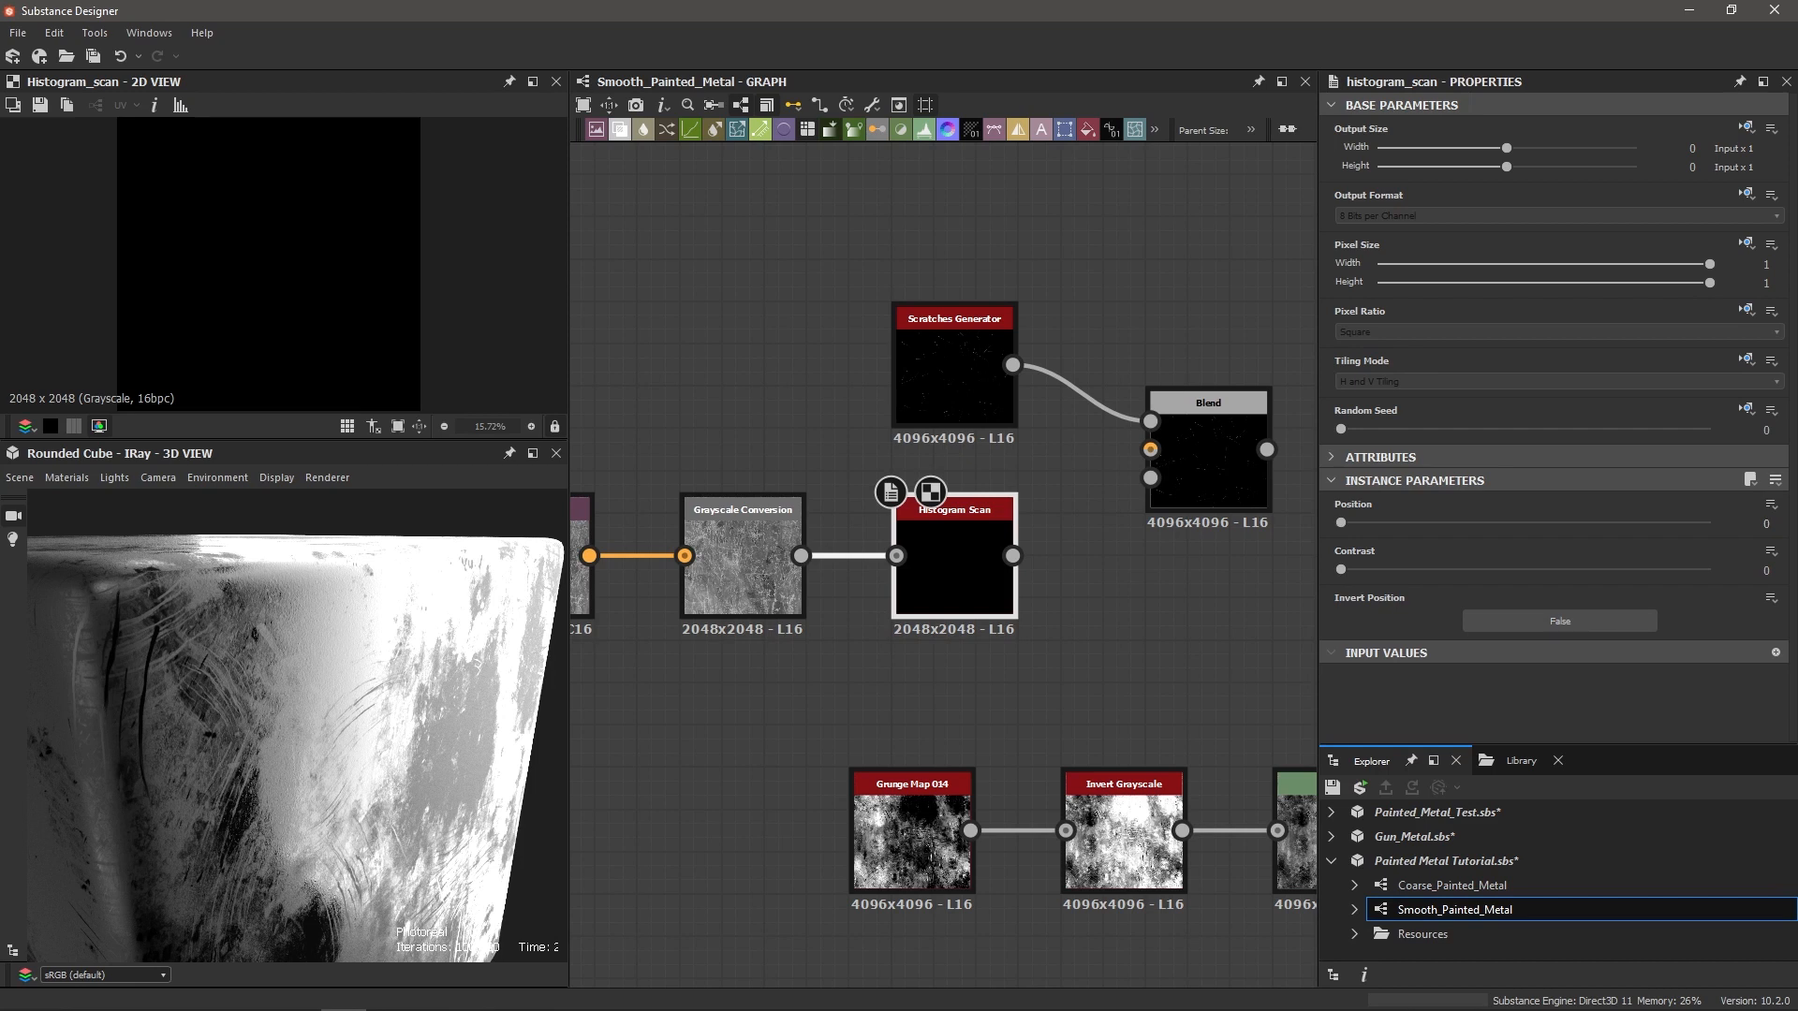
left_click(1776, 483)
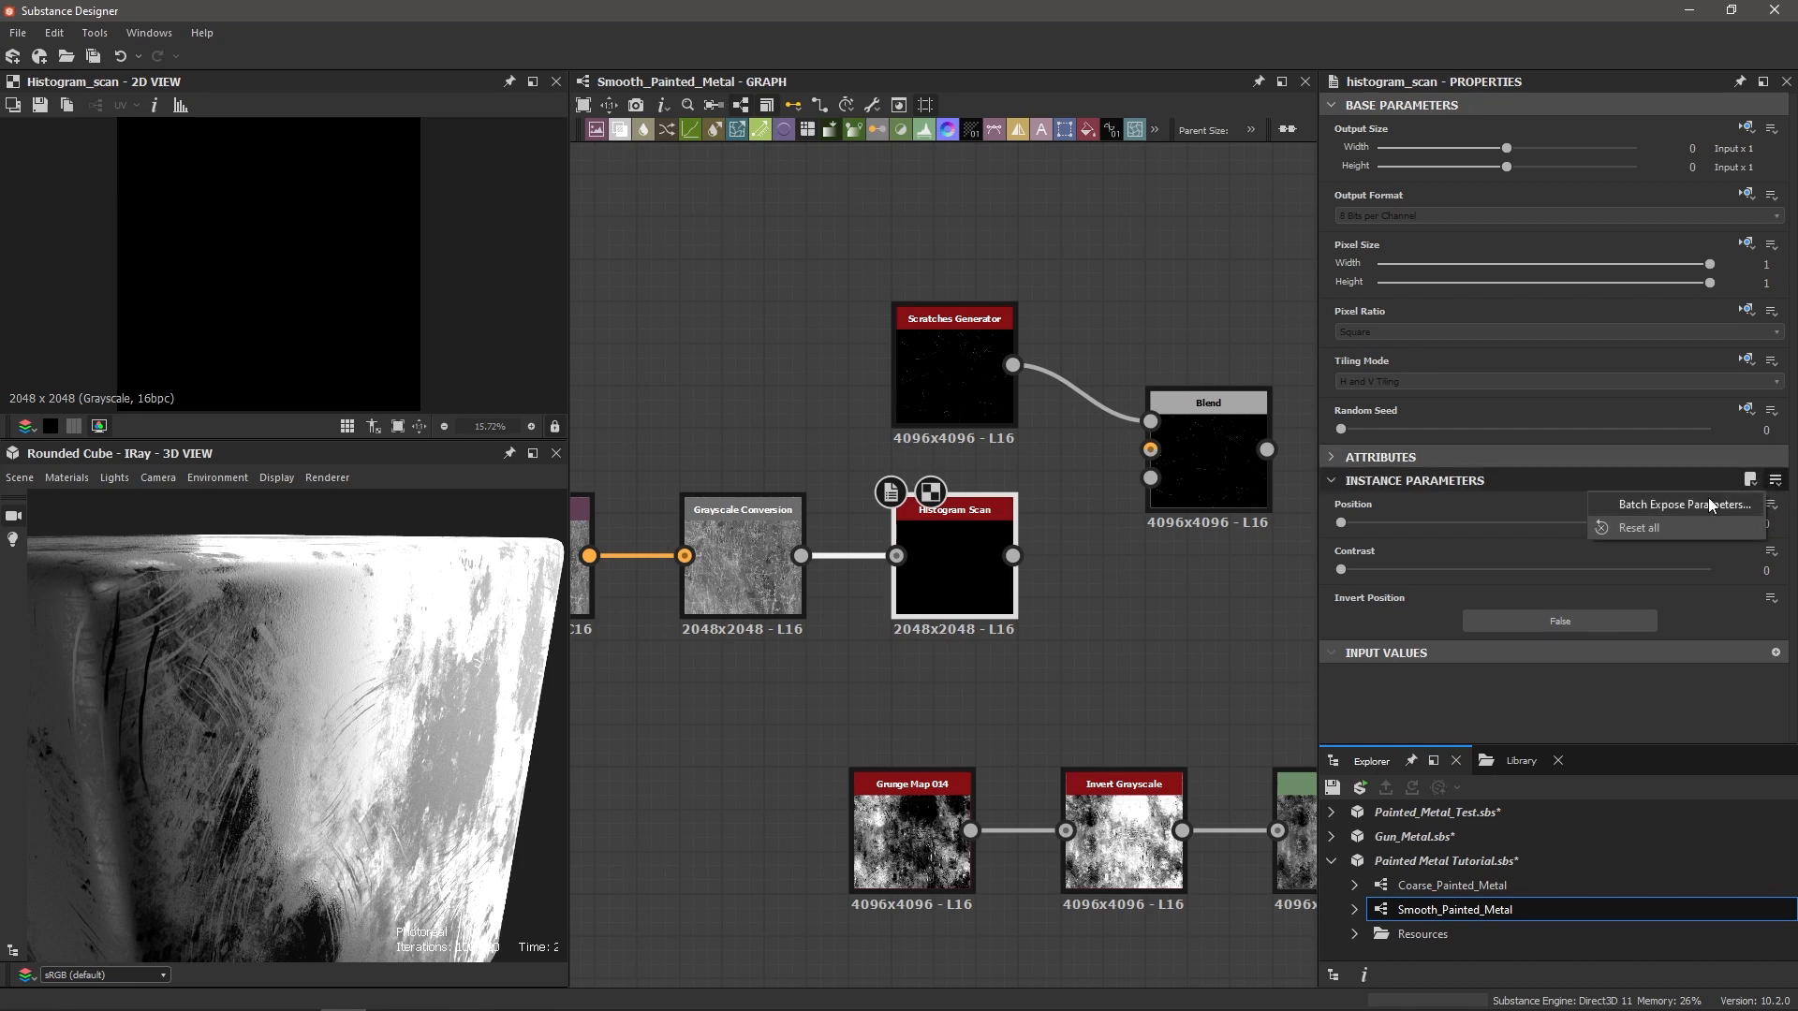
left_click(1733, 620)
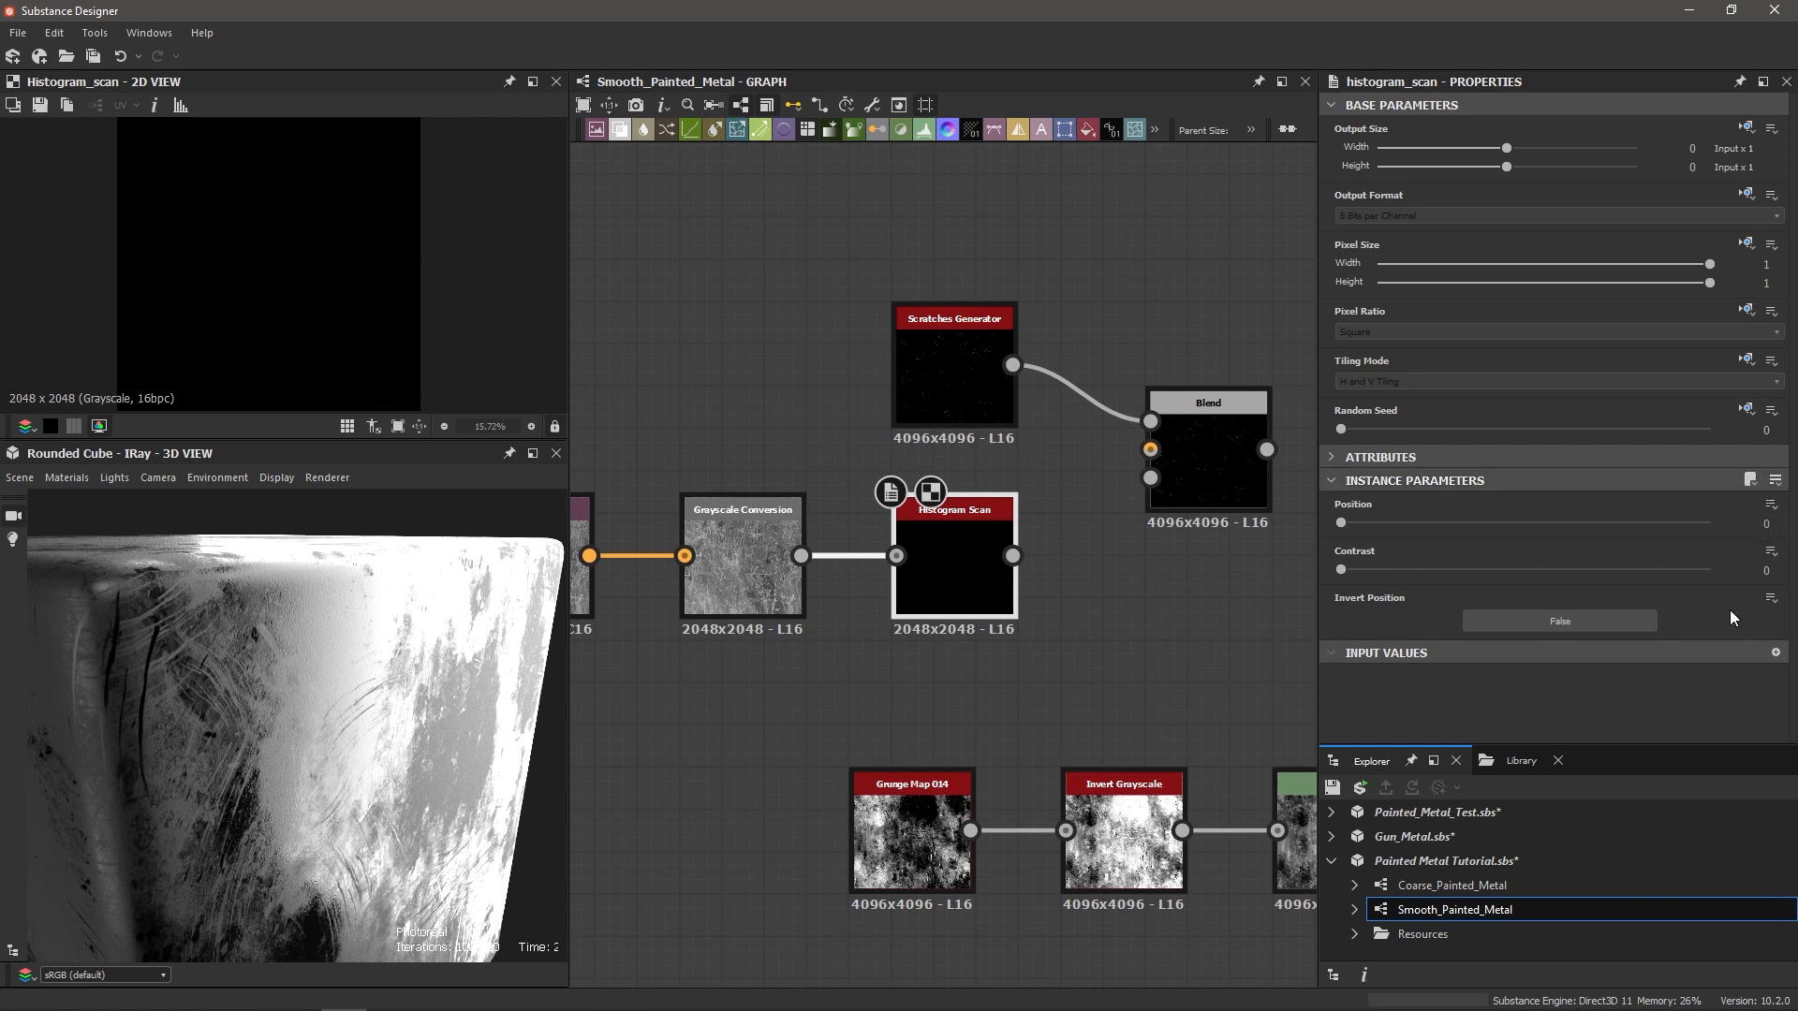
left_click(1772, 556)
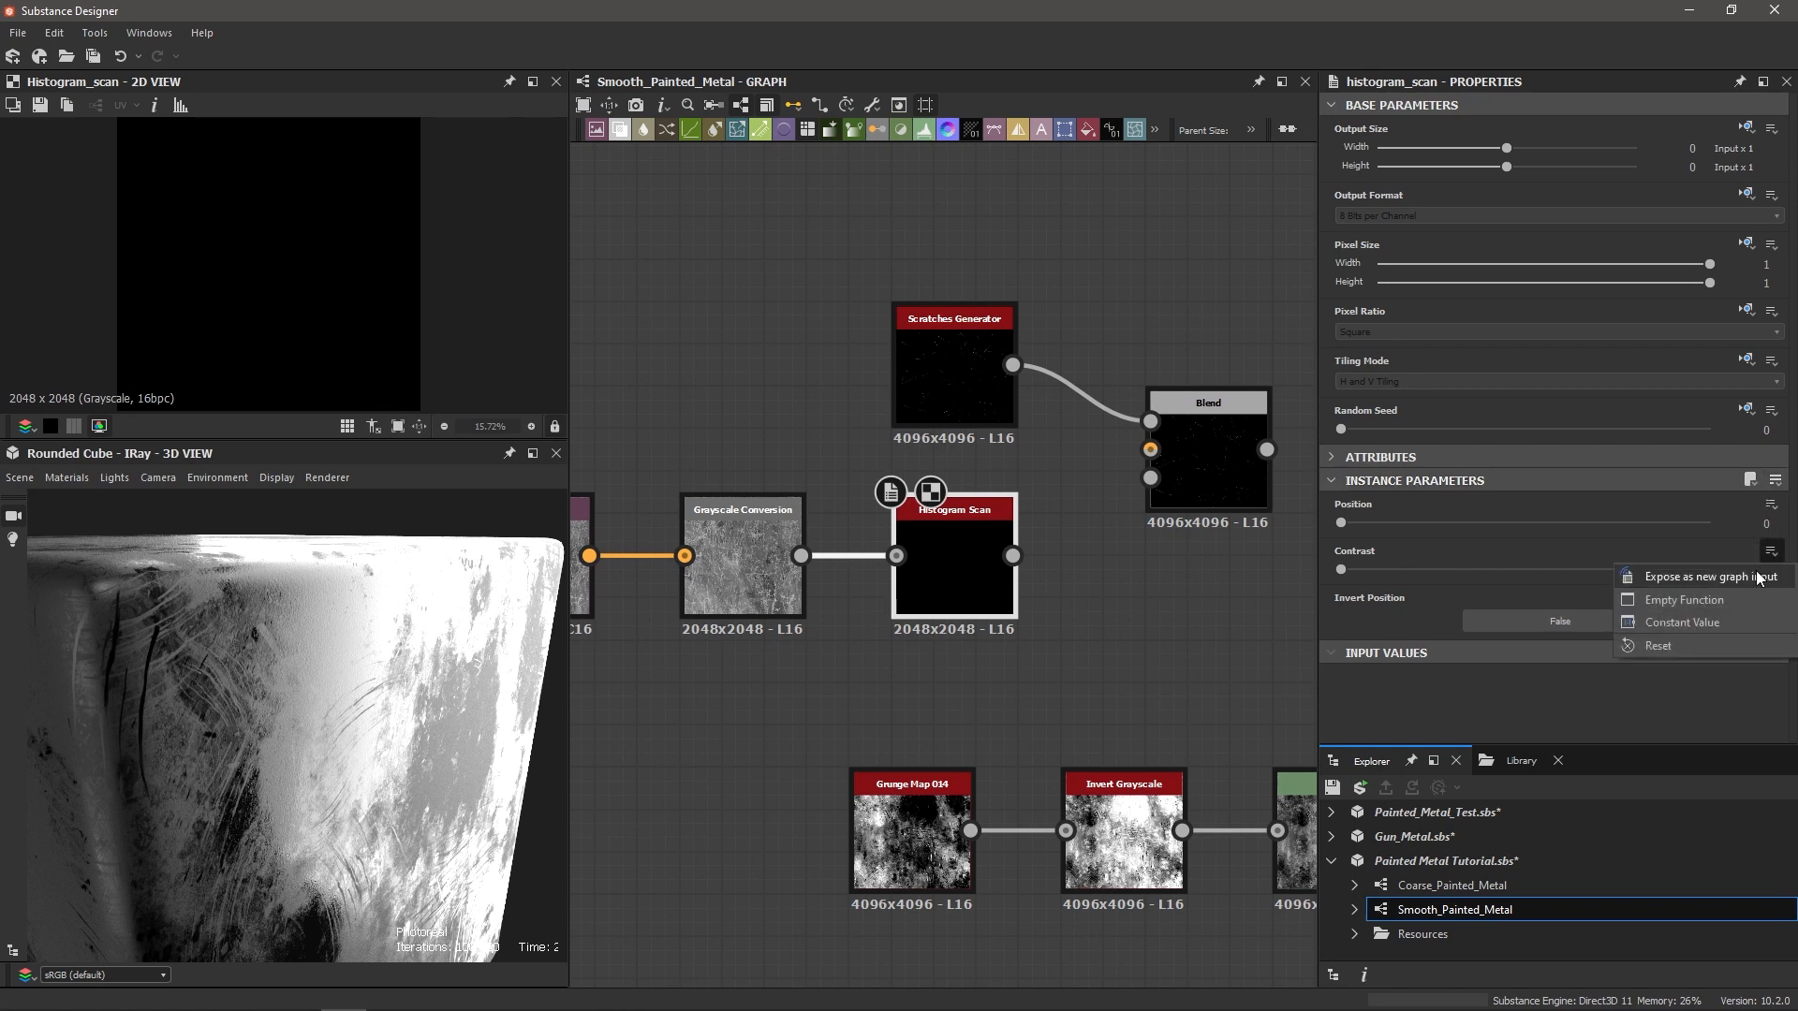
left_click(1729, 528)
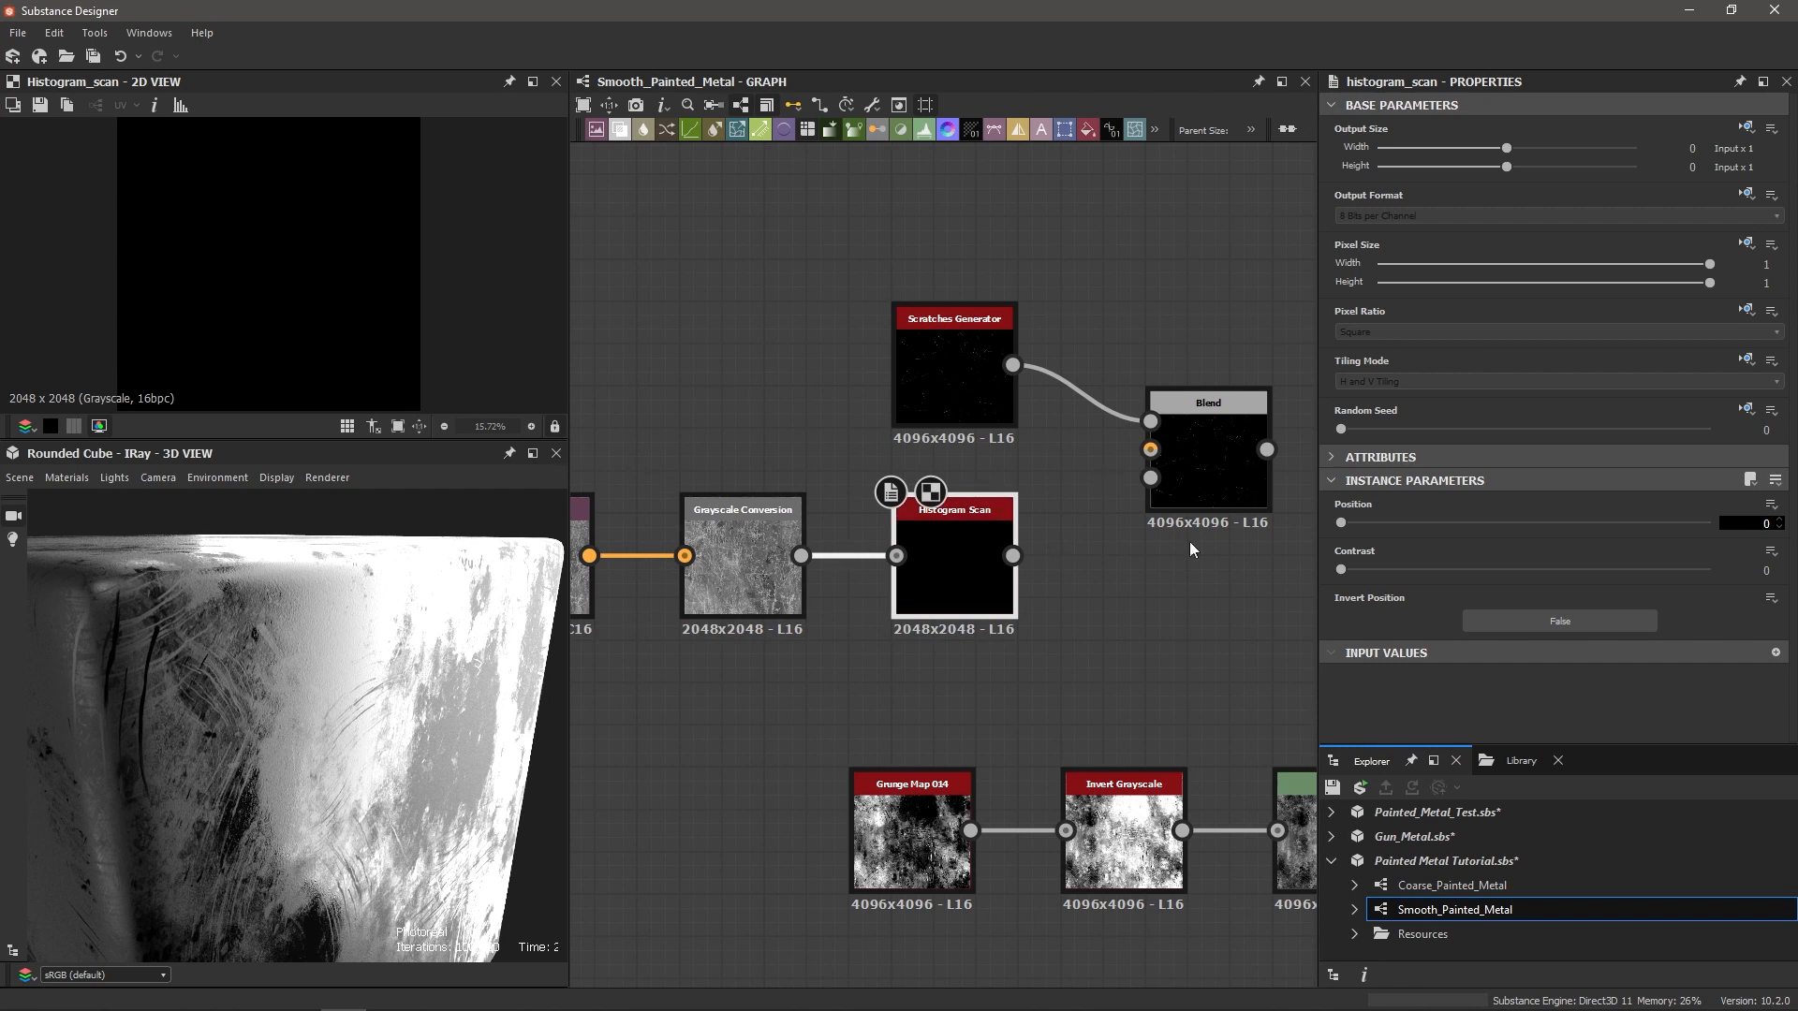
Step: Set the Histogram Scan's Position to 0.22 and Contrast to 0.64, checking the isolated scratches in the 2D preview
left_click_drag(1340, 522, 1424, 528)
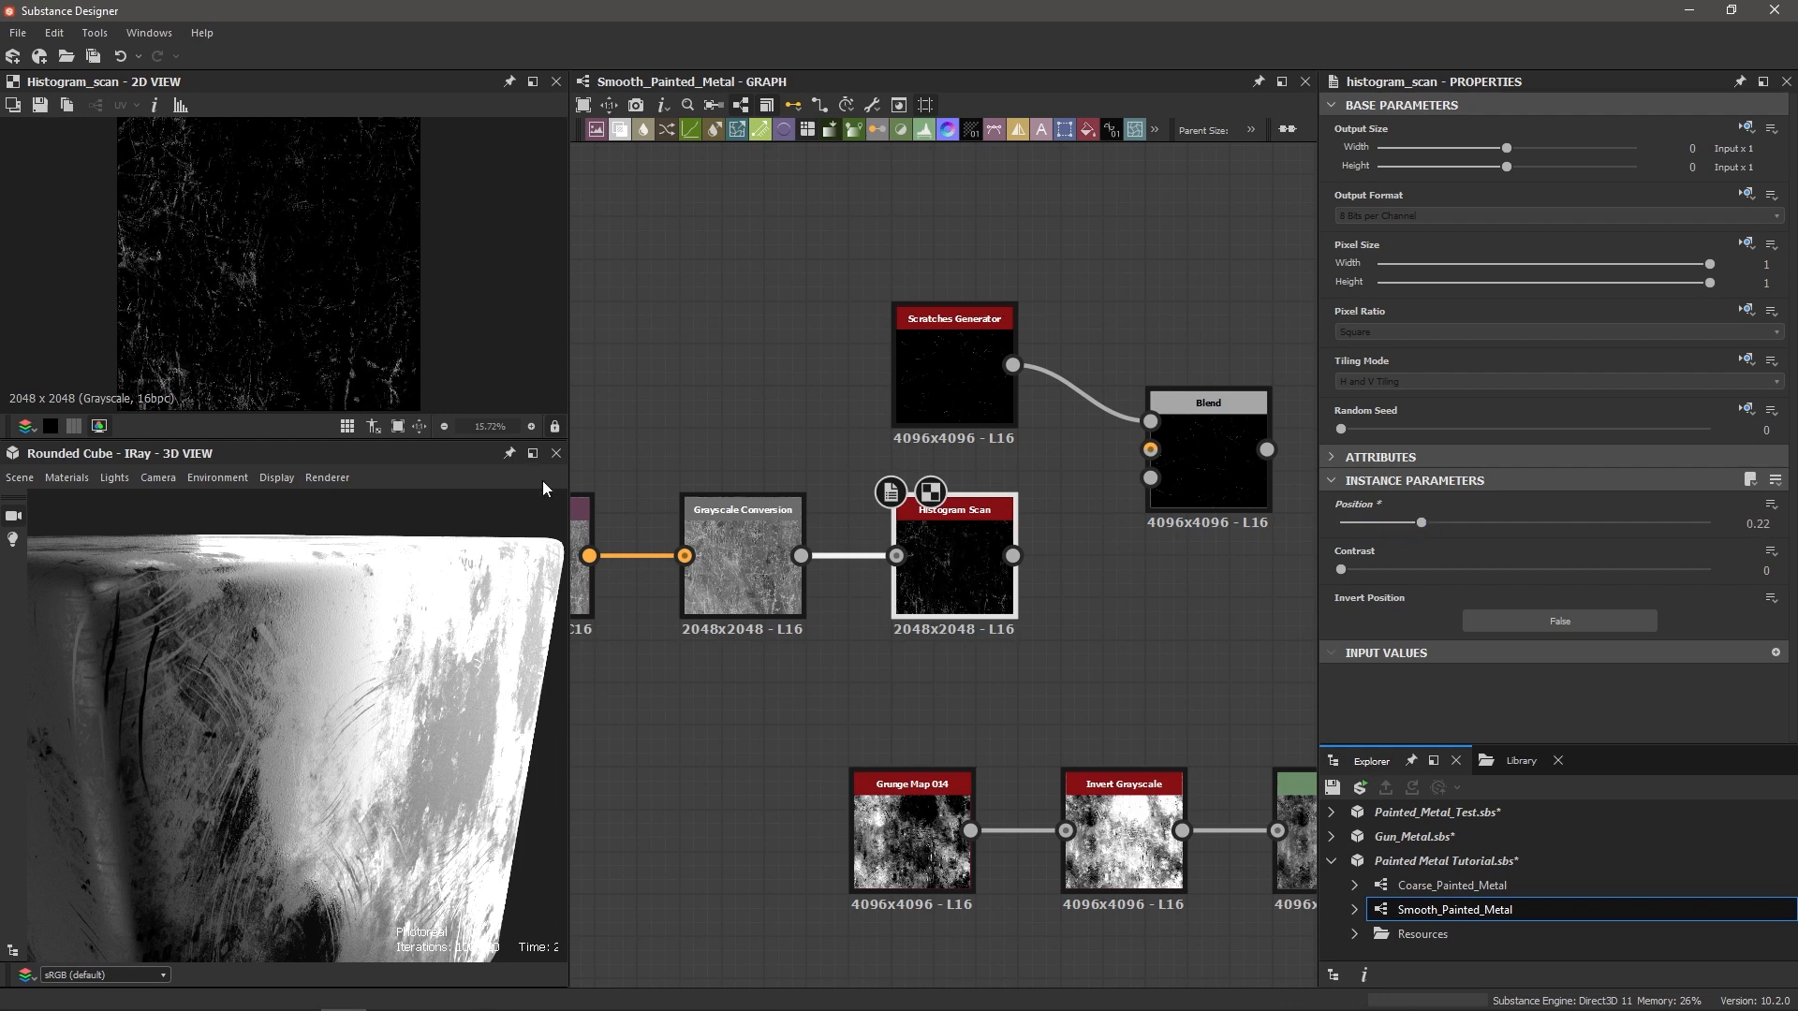
scroll(313, 309, "up", 3)
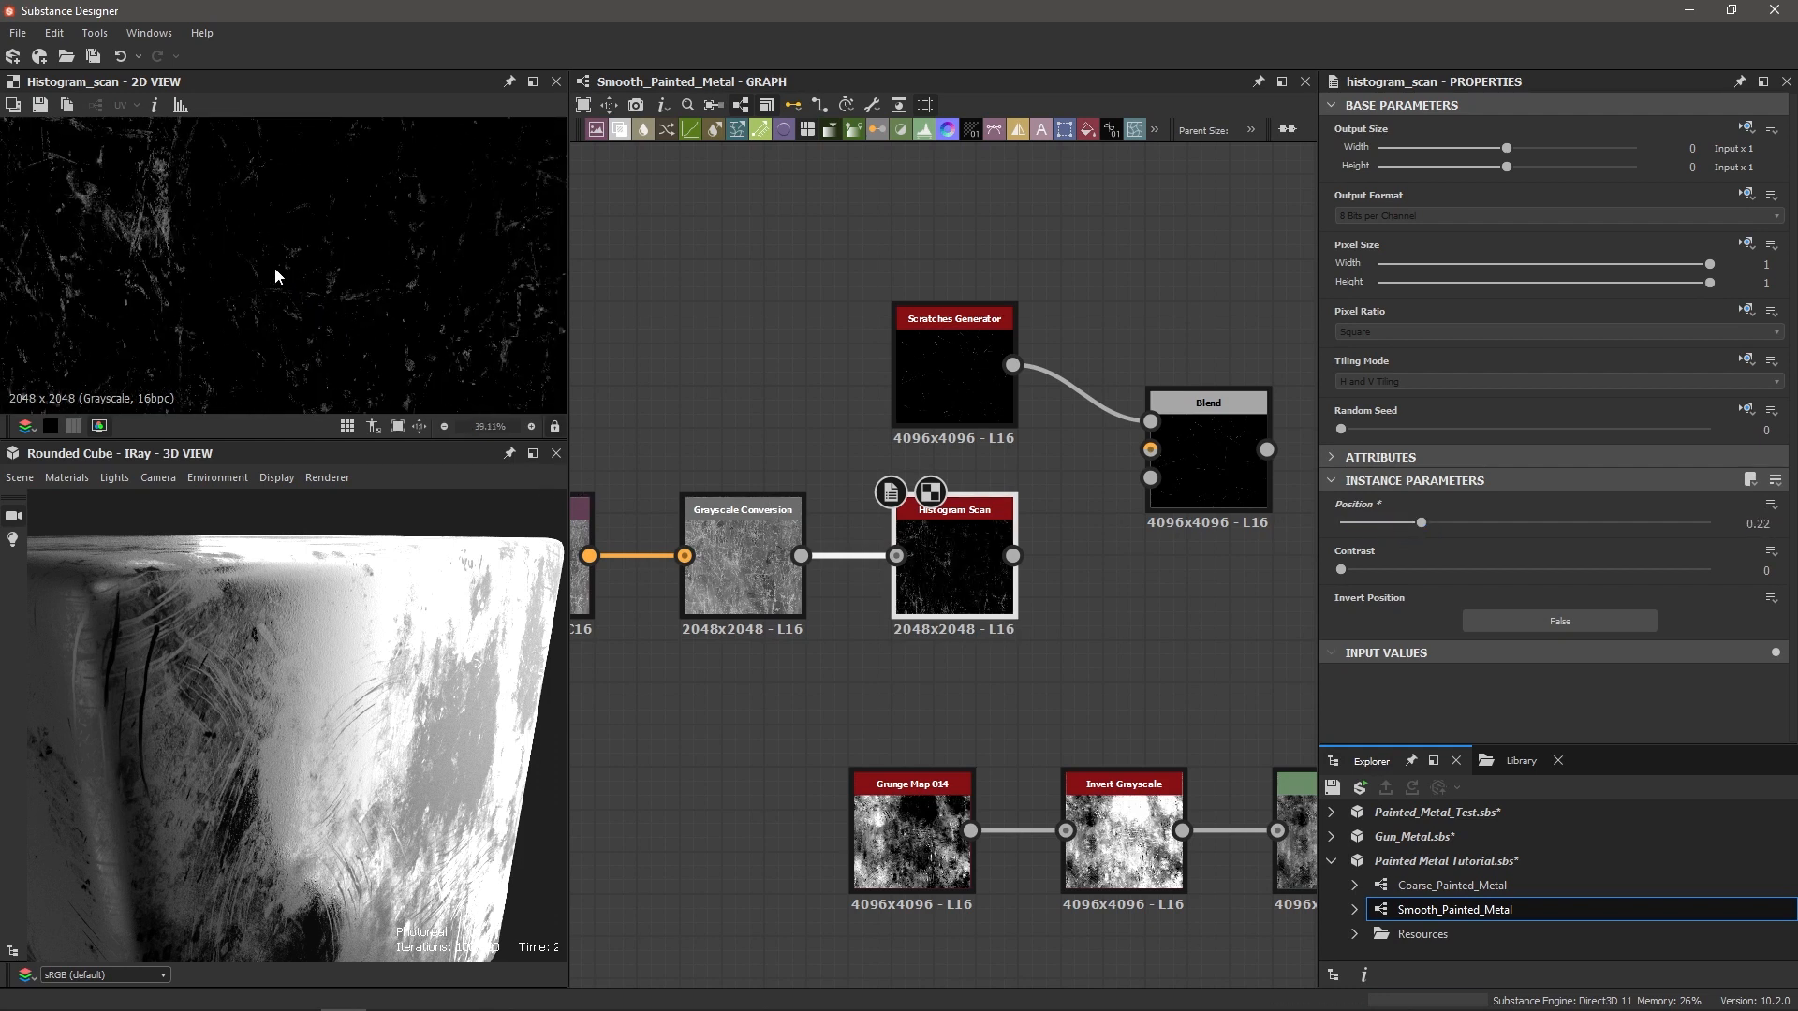
scroll(313, 281, "down", 2)
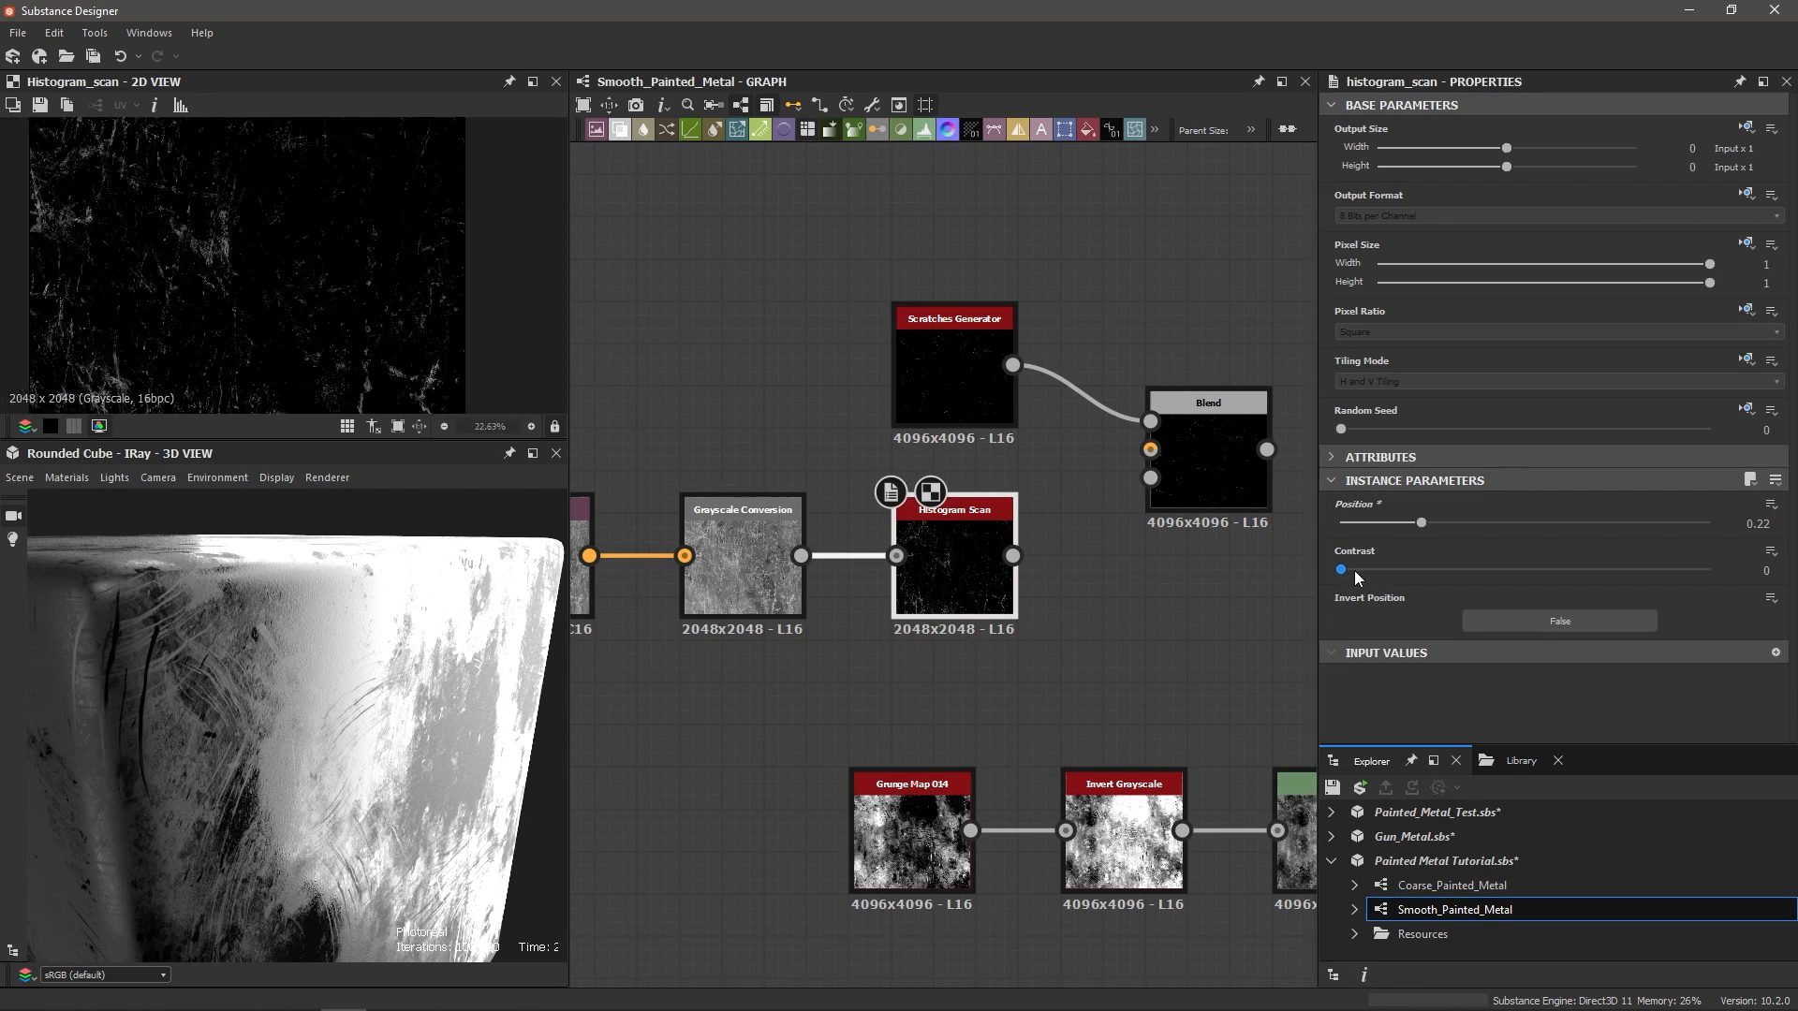
left_click_drag(1343, 570, 1522, 570)
left_click_drag(1422, 523, 1586, 571)
left_click_drag(1480, 523, 1497, 530)
left_click_drag(1587, 570, 1577, 569)
left_click_drag(1497, 524, 1419, 530)
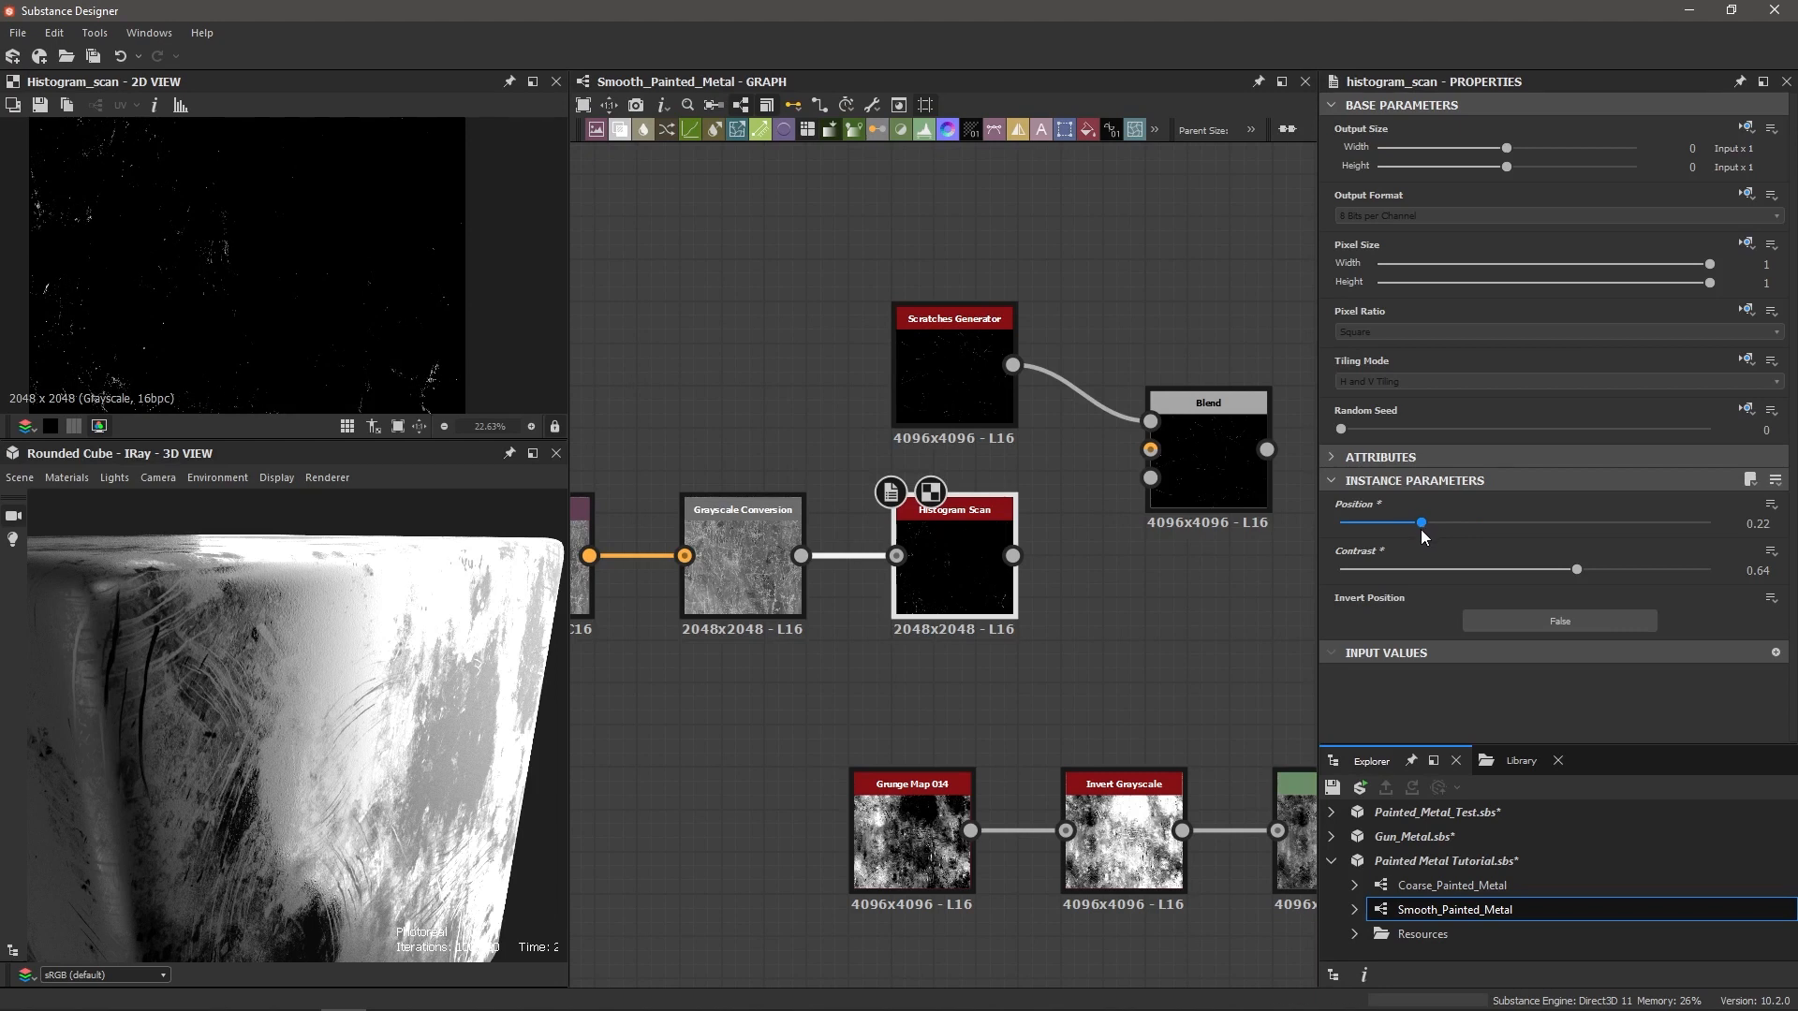
scroll(380, 316, "up", 2)
mouse_move(397, 358)
middle_mouse_down()
mouse_move(454, 360)
mouse_move(366, 352)
middle_mouse_up()
scroll(232, 245, "down", 5)
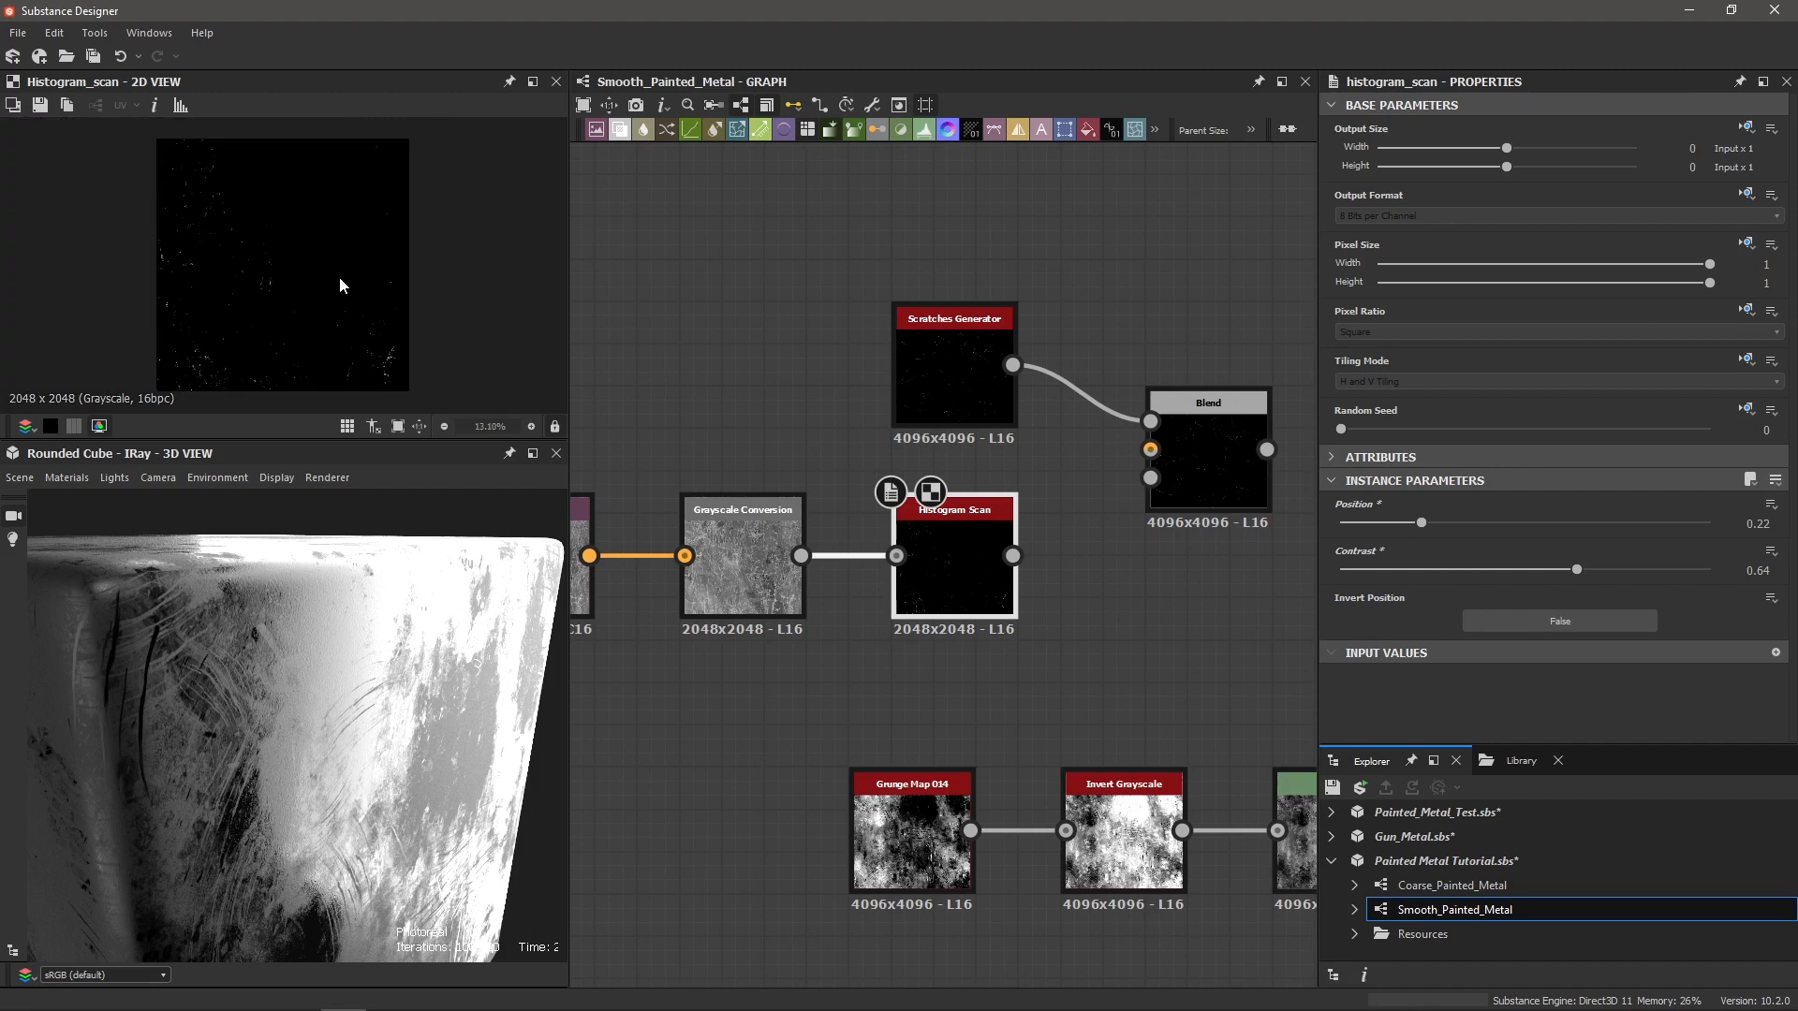
Step: Connect the Histogram Scan to the Blend's background input and inspect the combined scratches in the 2D preview
left_click_drag(1012, 555, 1152, 450)
left_click(1206, 446)
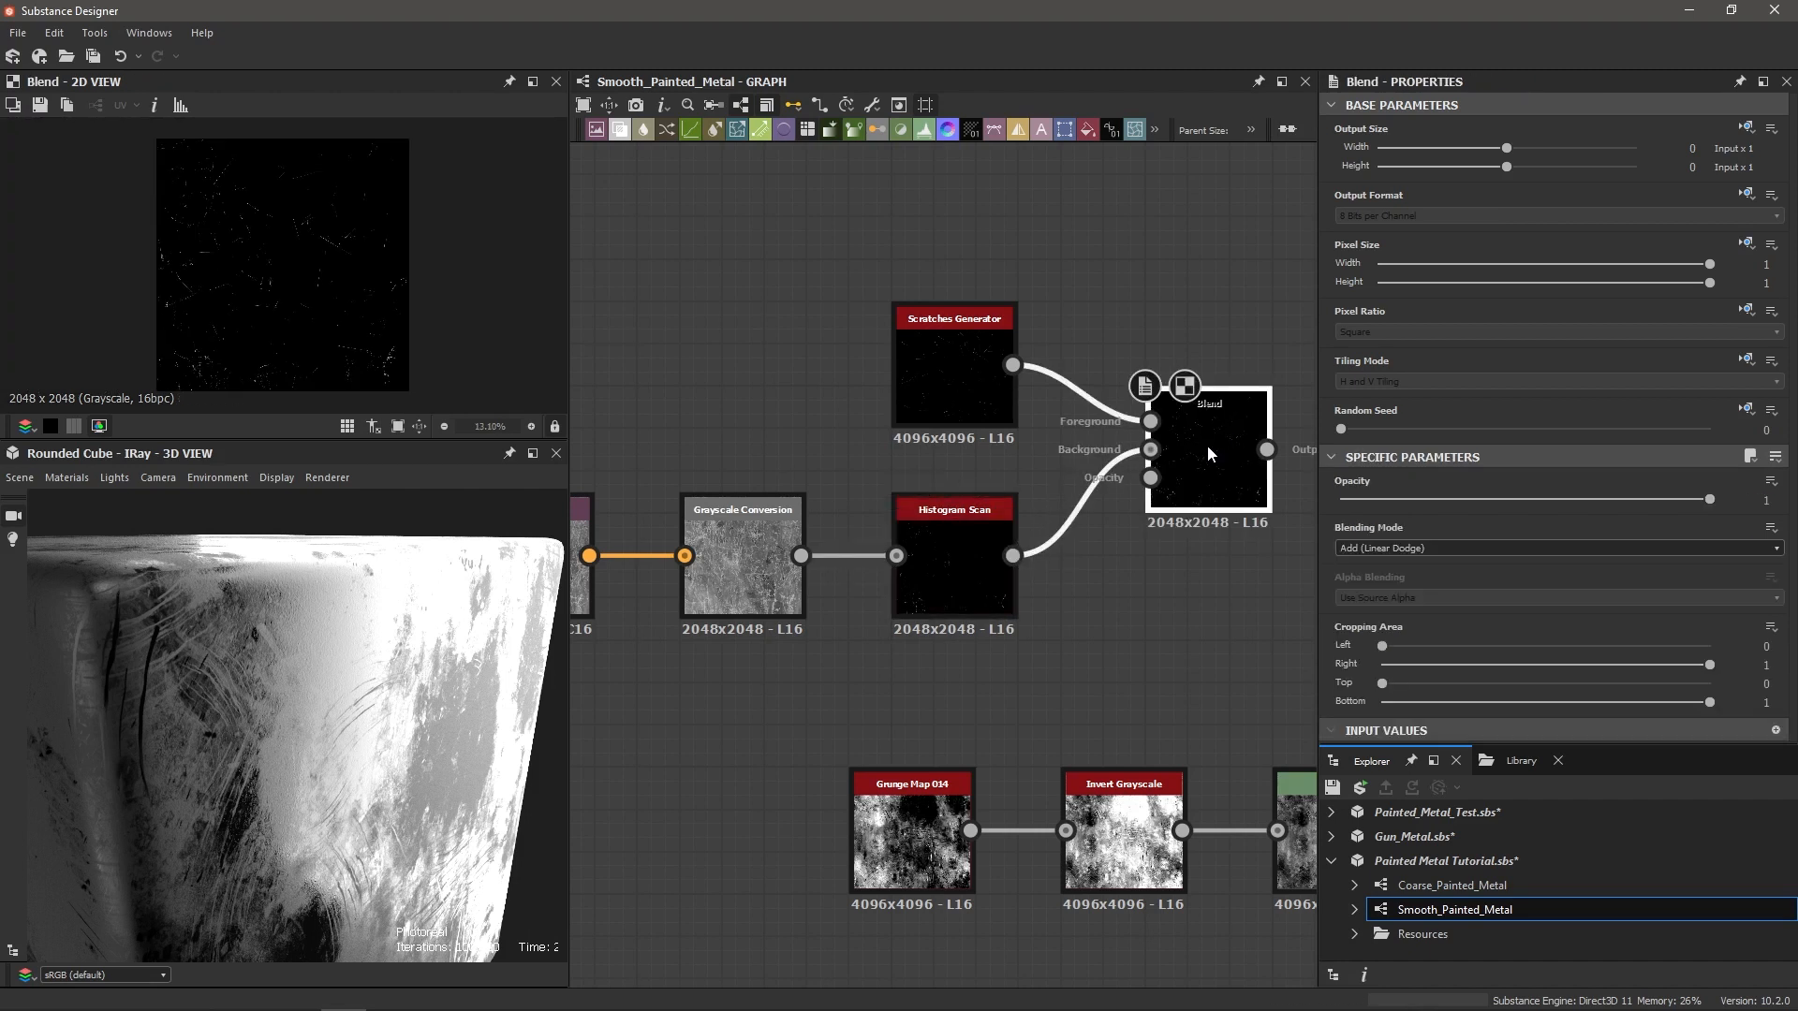
scroll(310, 285, "up", 4)
middle_click_drag(282, 283, 329, 294)
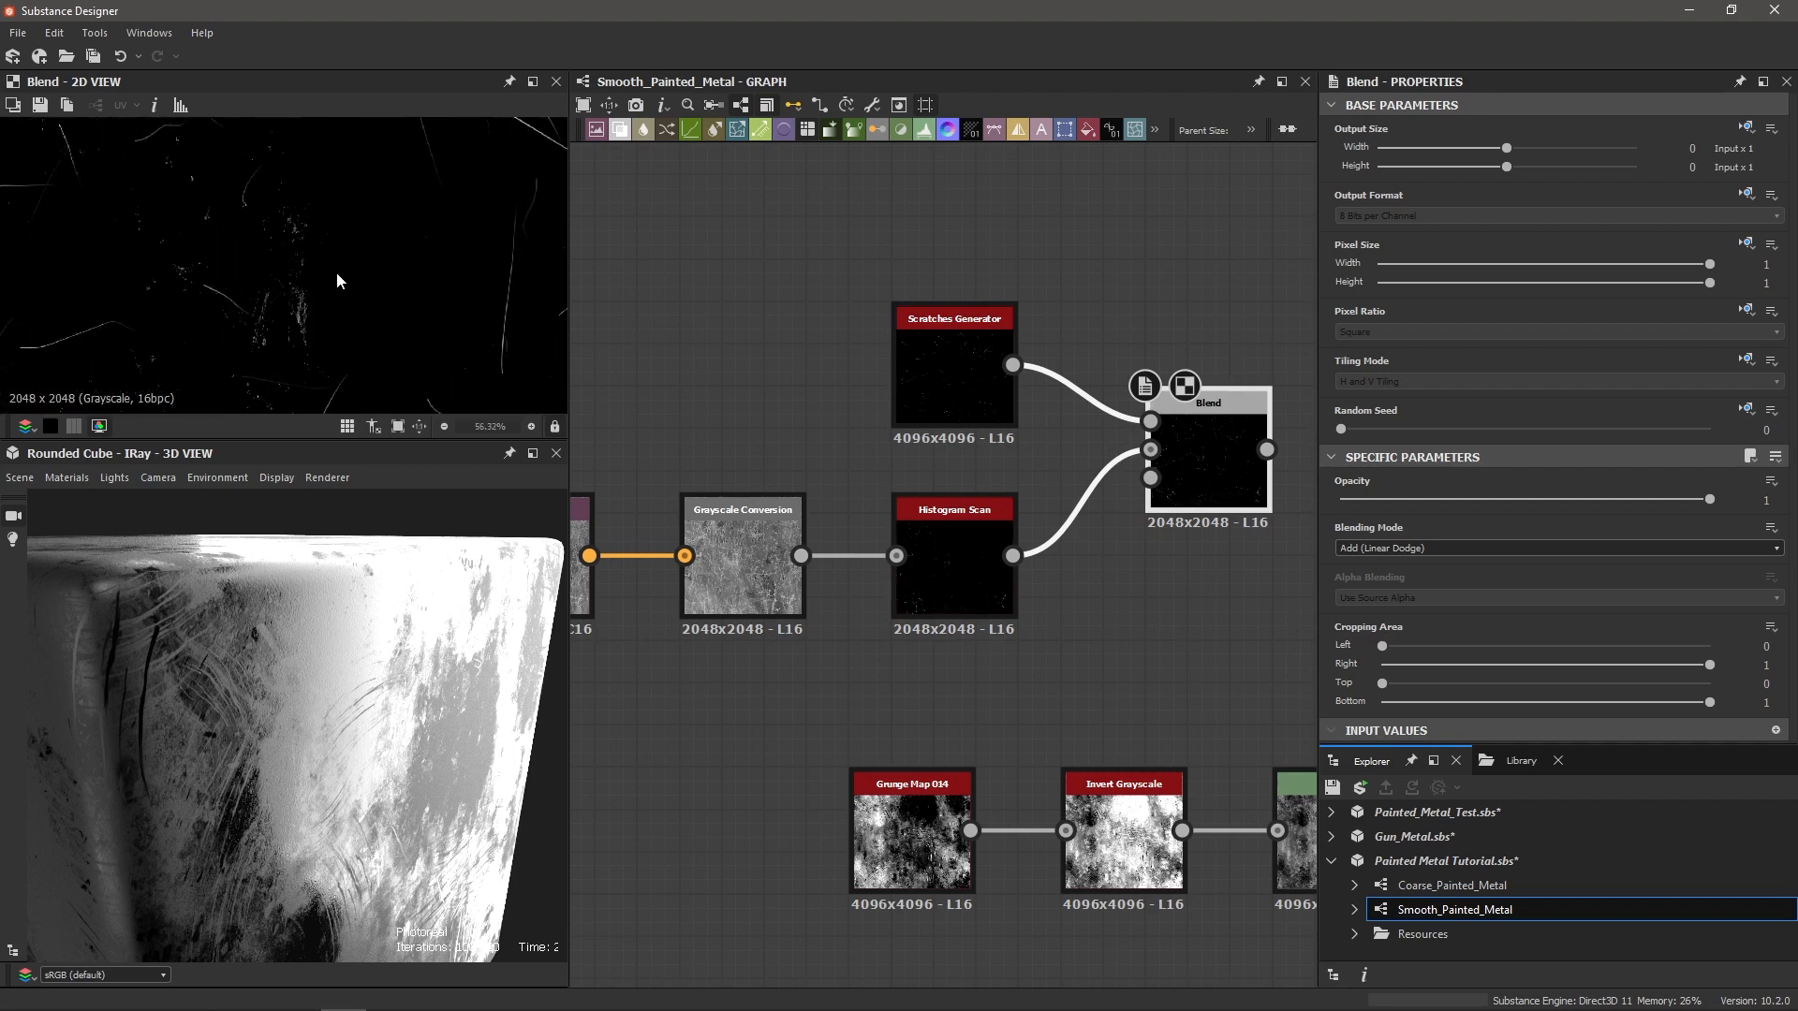
scroll(335, 272, "down", 2)
scroll(808, 400, "down", 2)
Step: Add an Invert Grayscale node to the output of the scratches Blend
middle_click_drag(1148, 419, 1019, 433)
scroll(1019, 432, "up", 3)
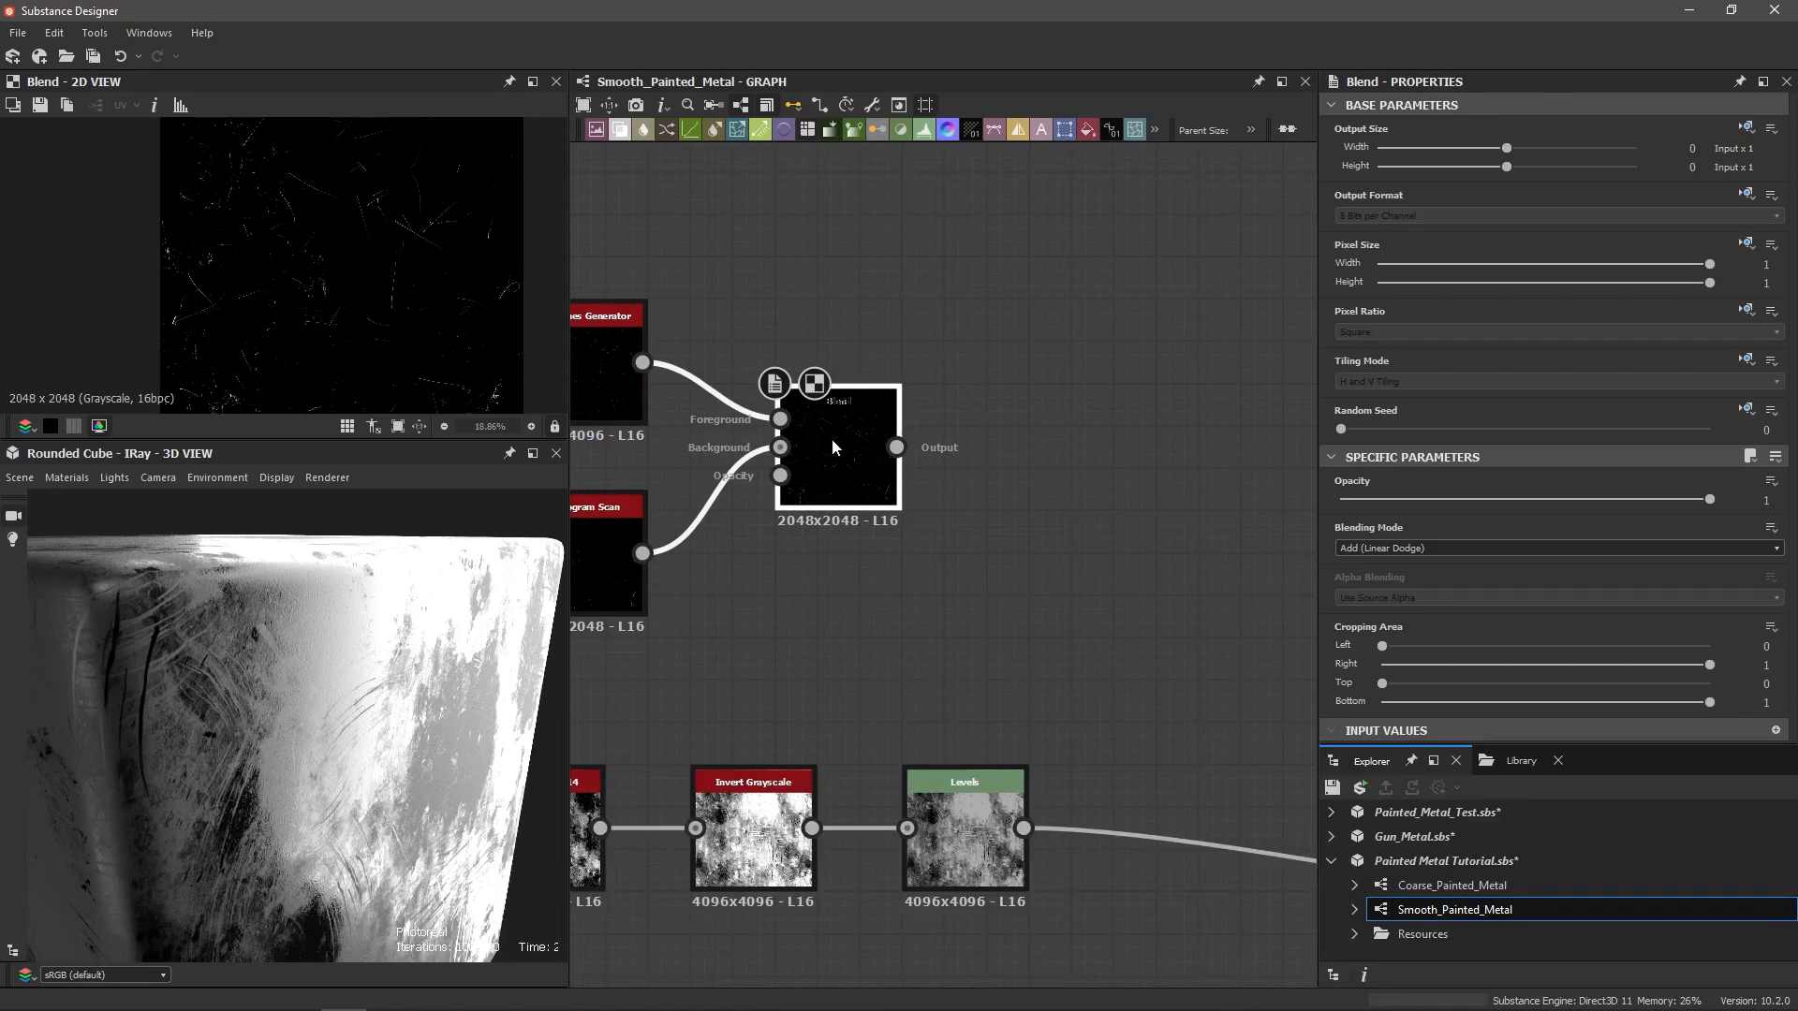
key("space")
type("invert")
key("Return")
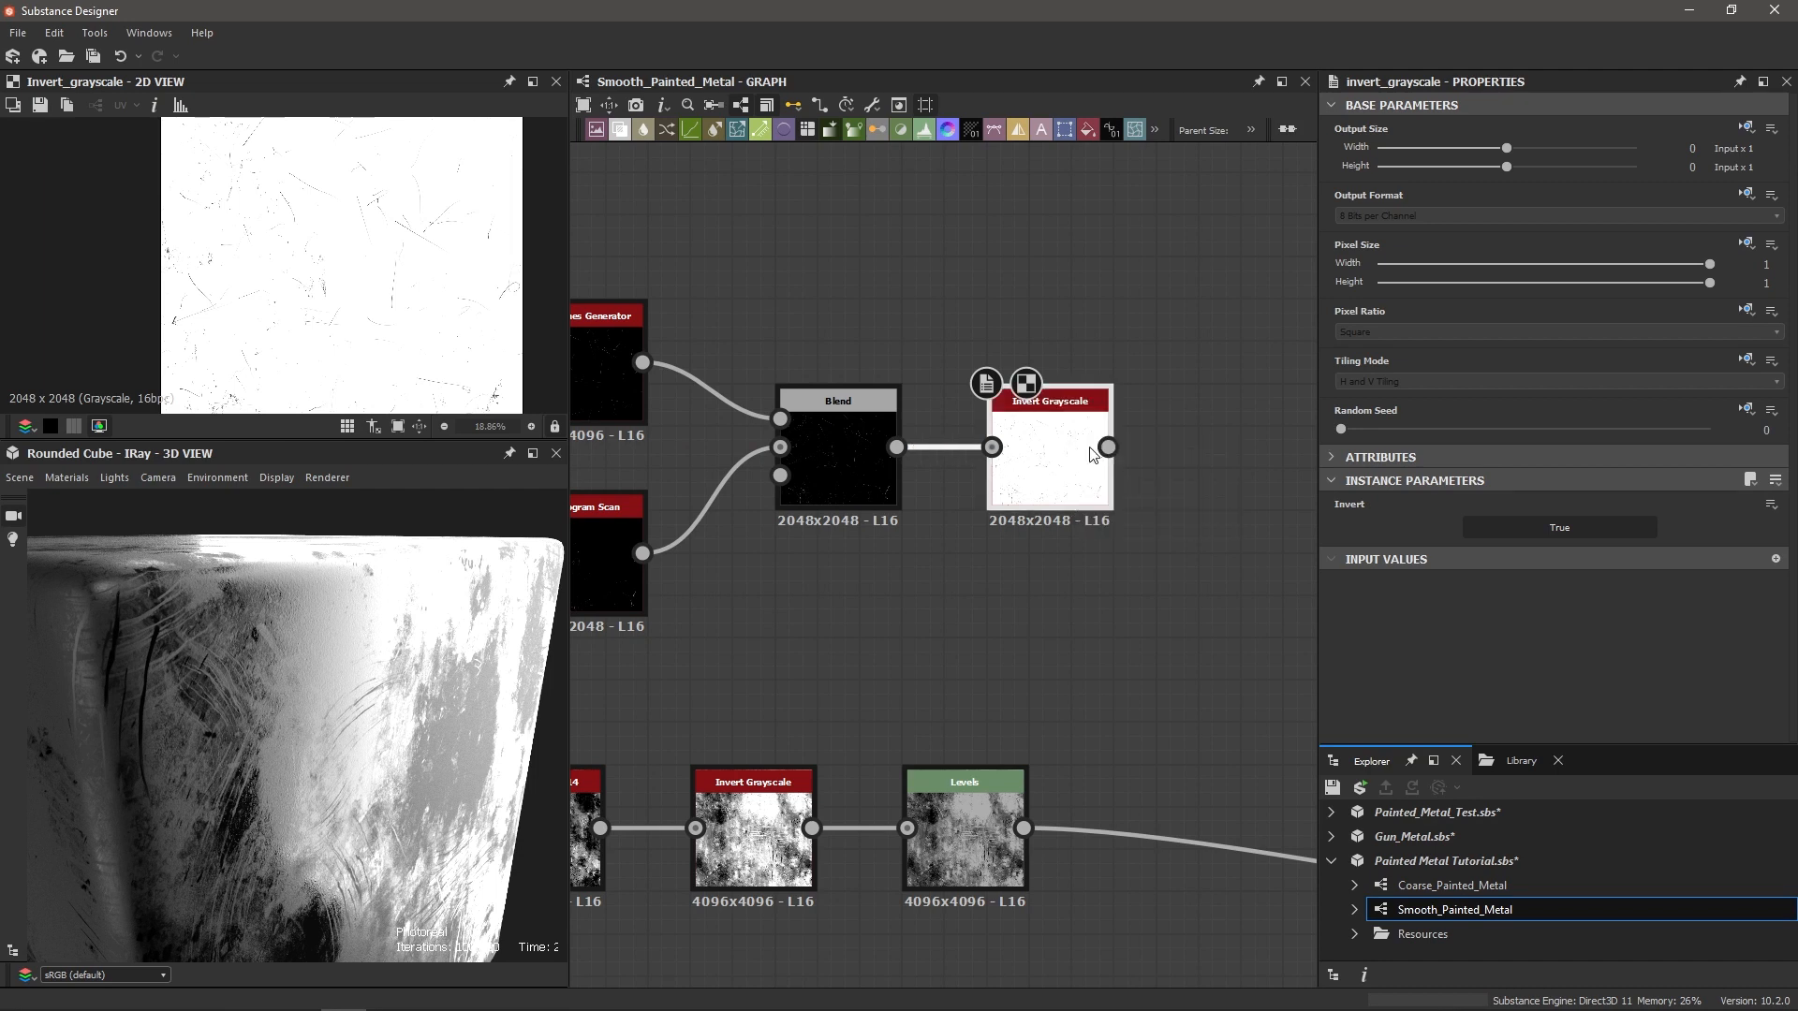
Step: Add a Normal node to the output of the scratches' Invert Grayscale node
scroll(1091, 455, "down", 2)
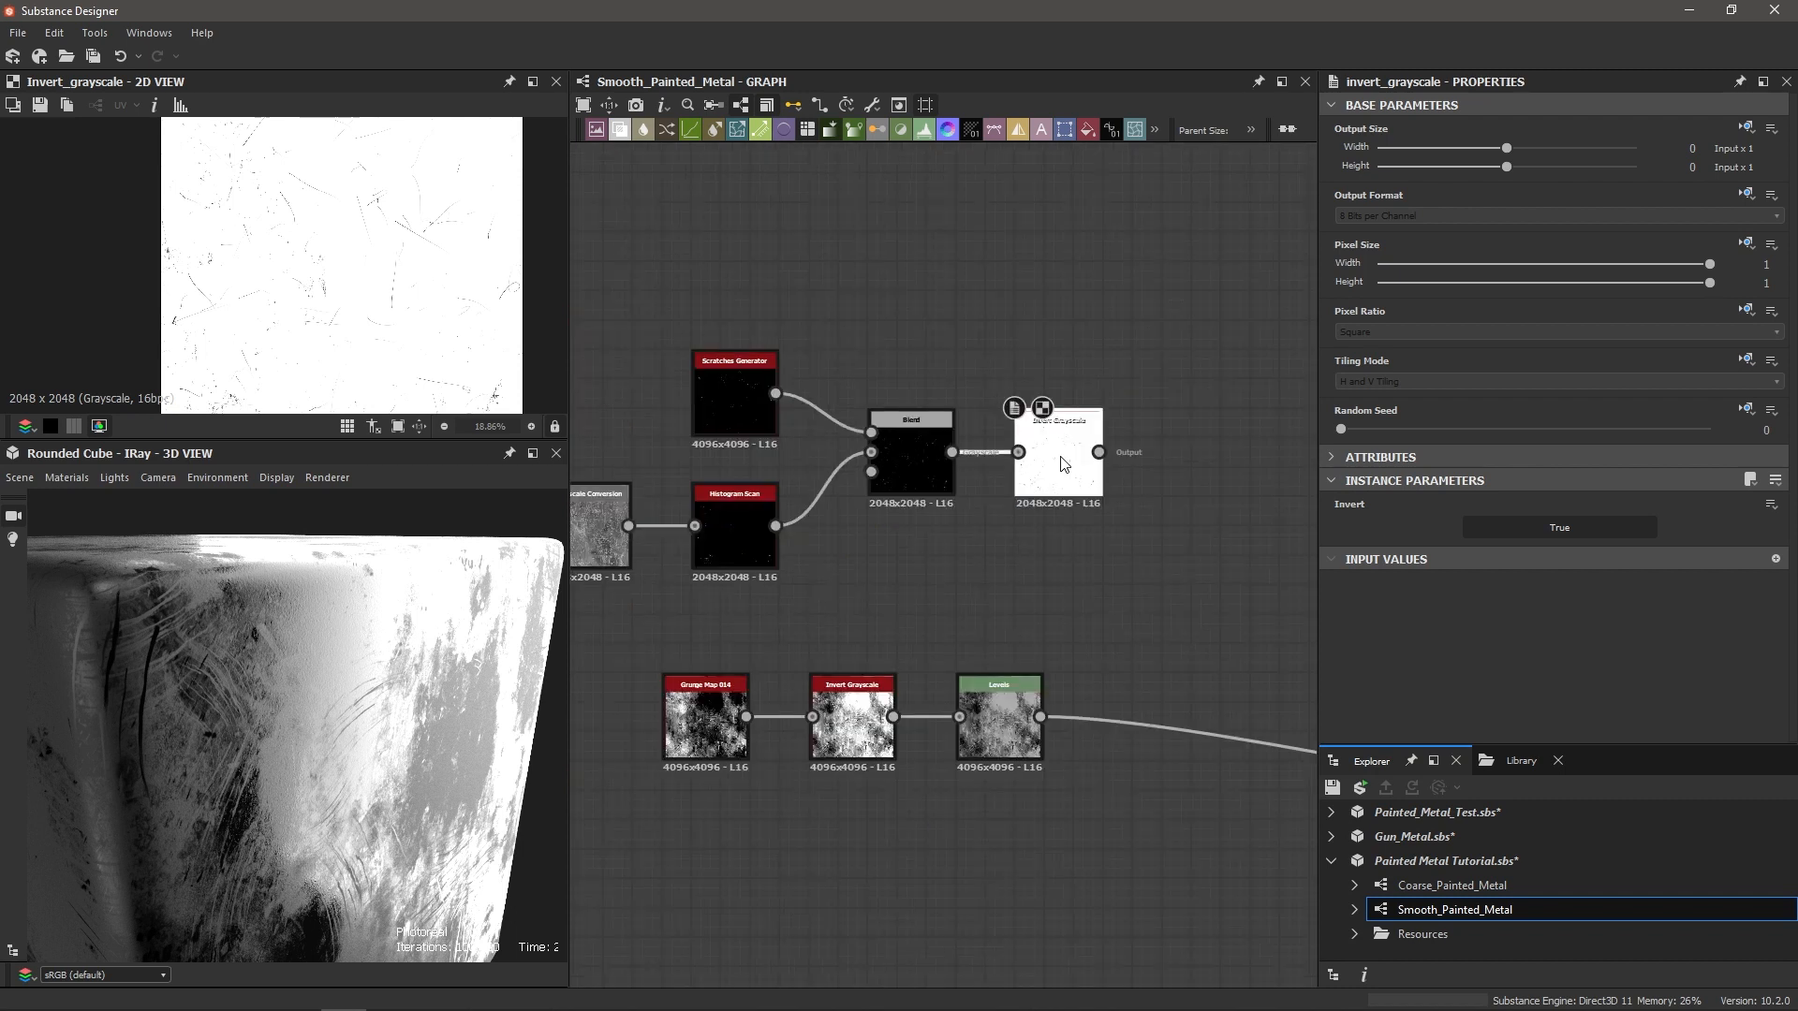
scroll(1063, 464, "down", 4)
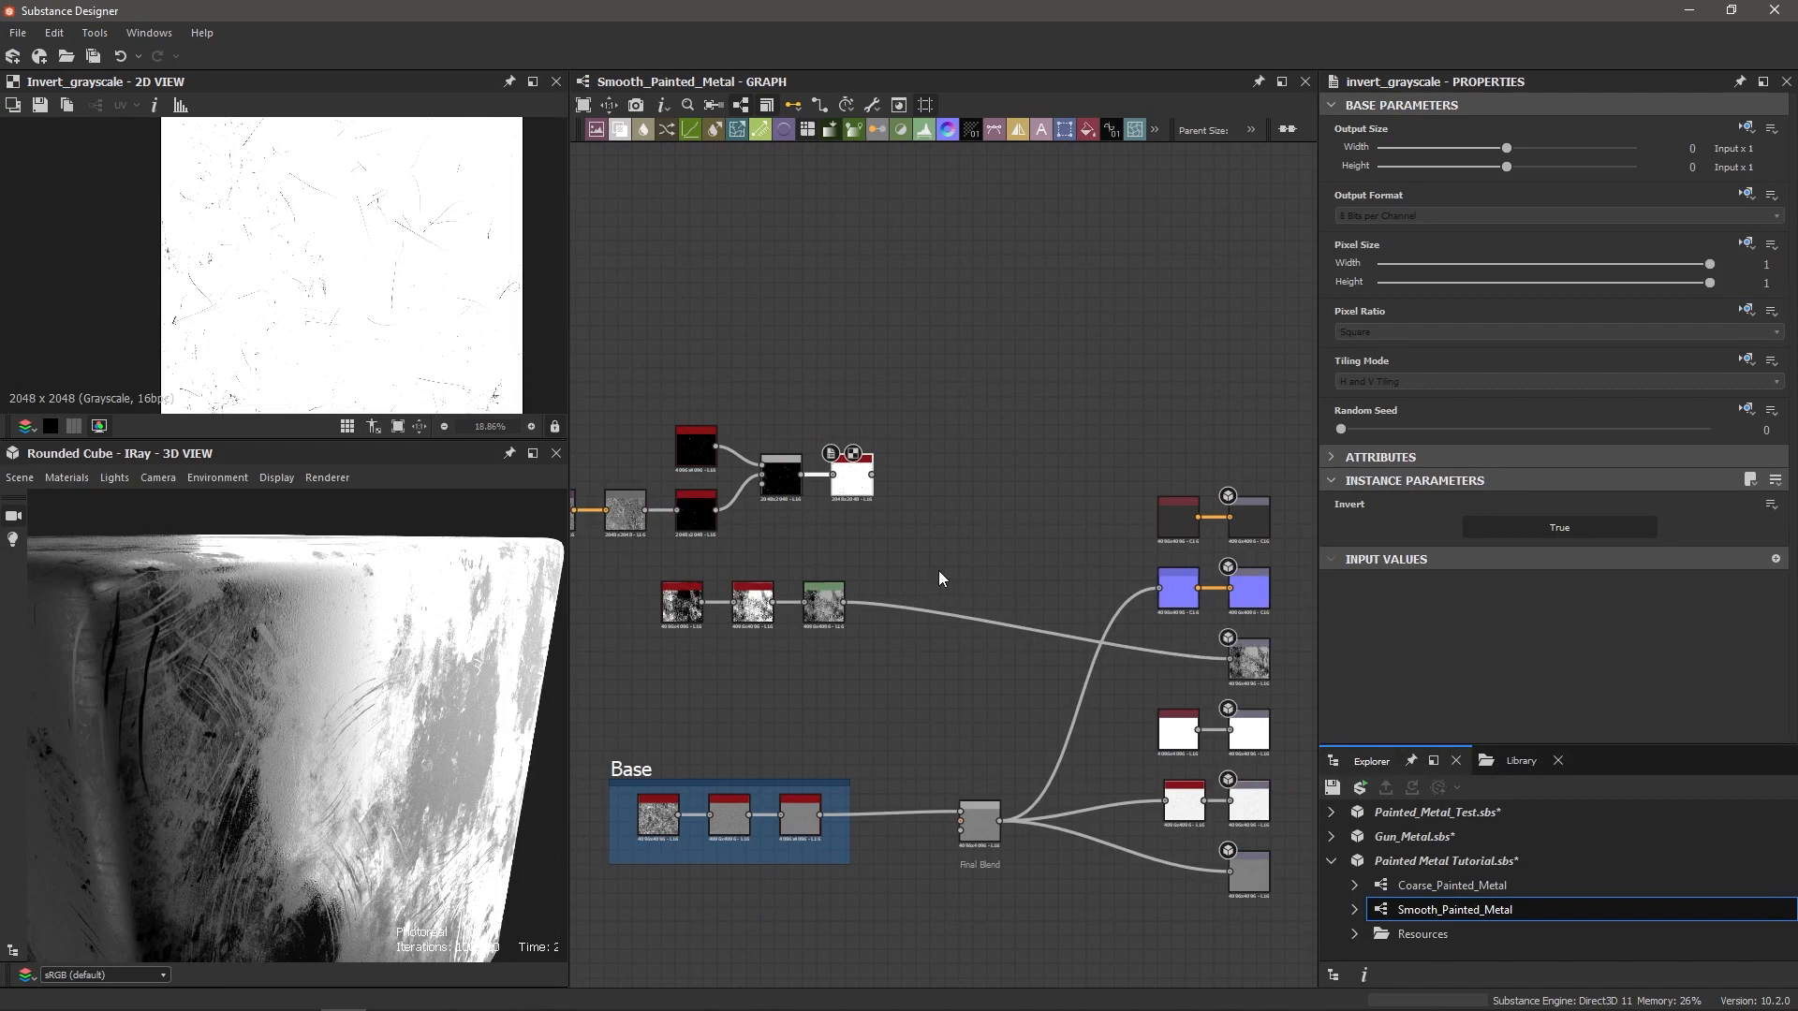
scroll(907, 521, "up", 3)
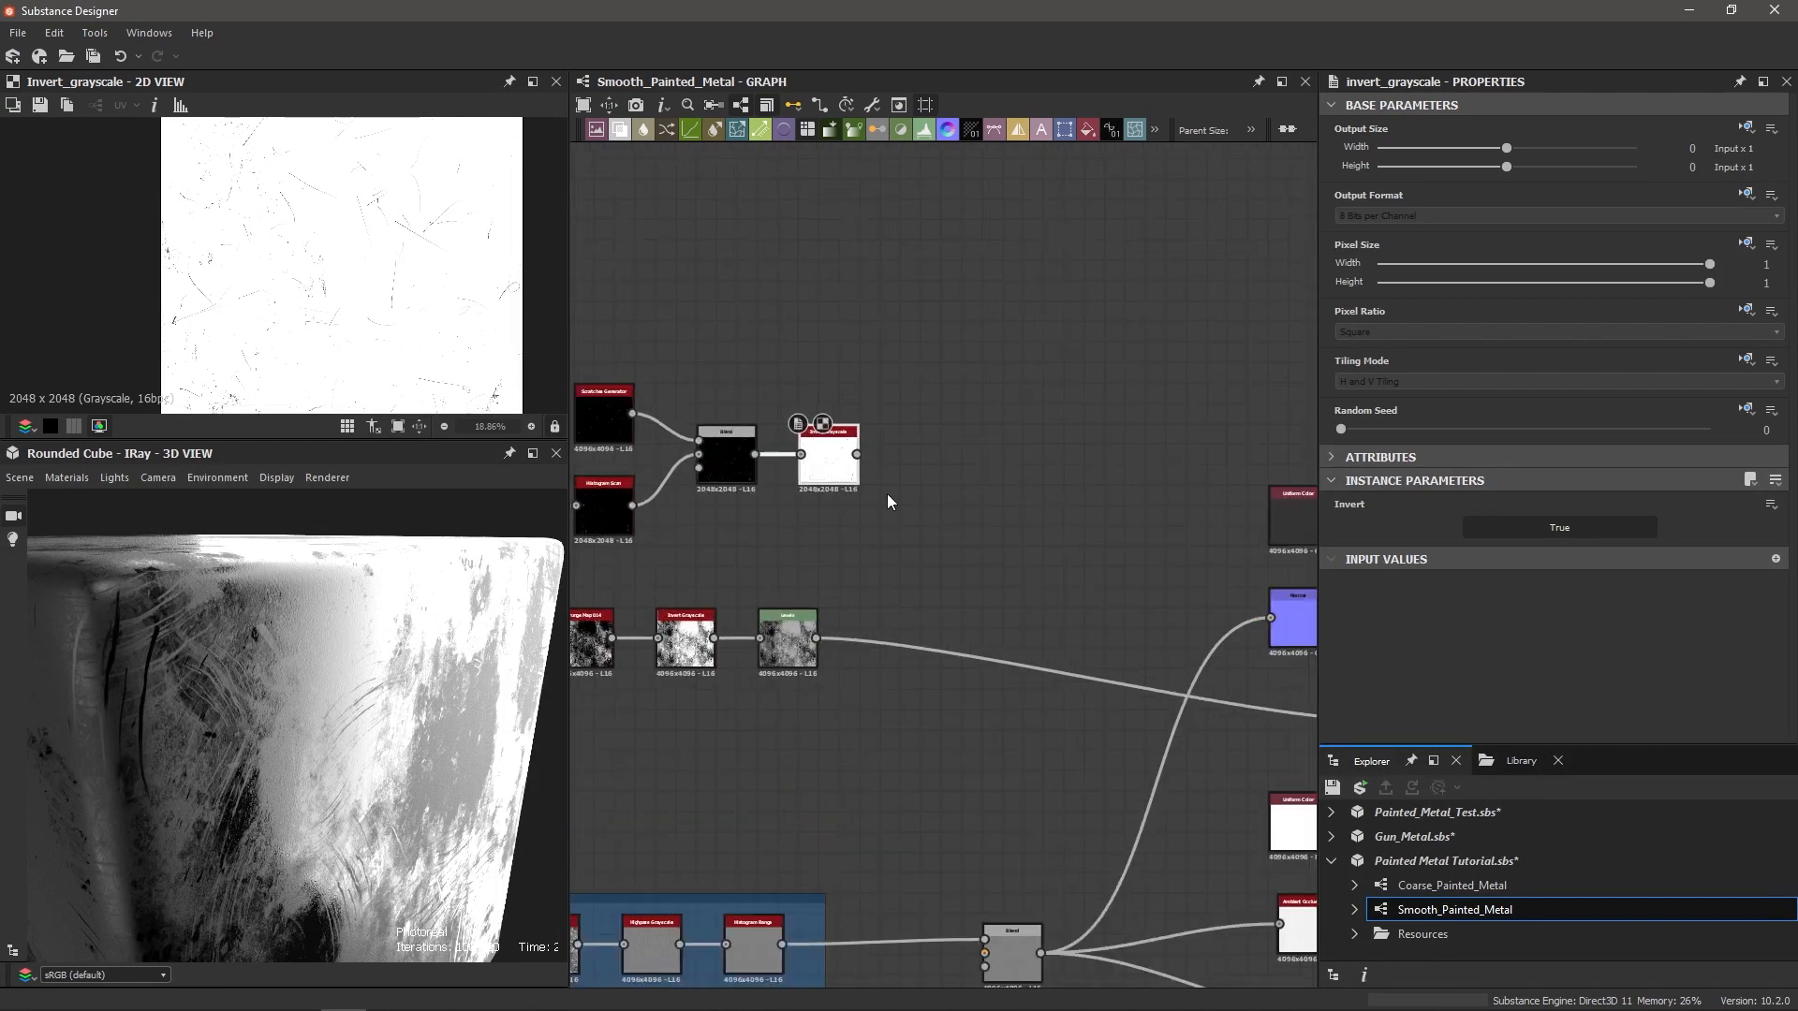
scroll(890, 492, "up", 3)
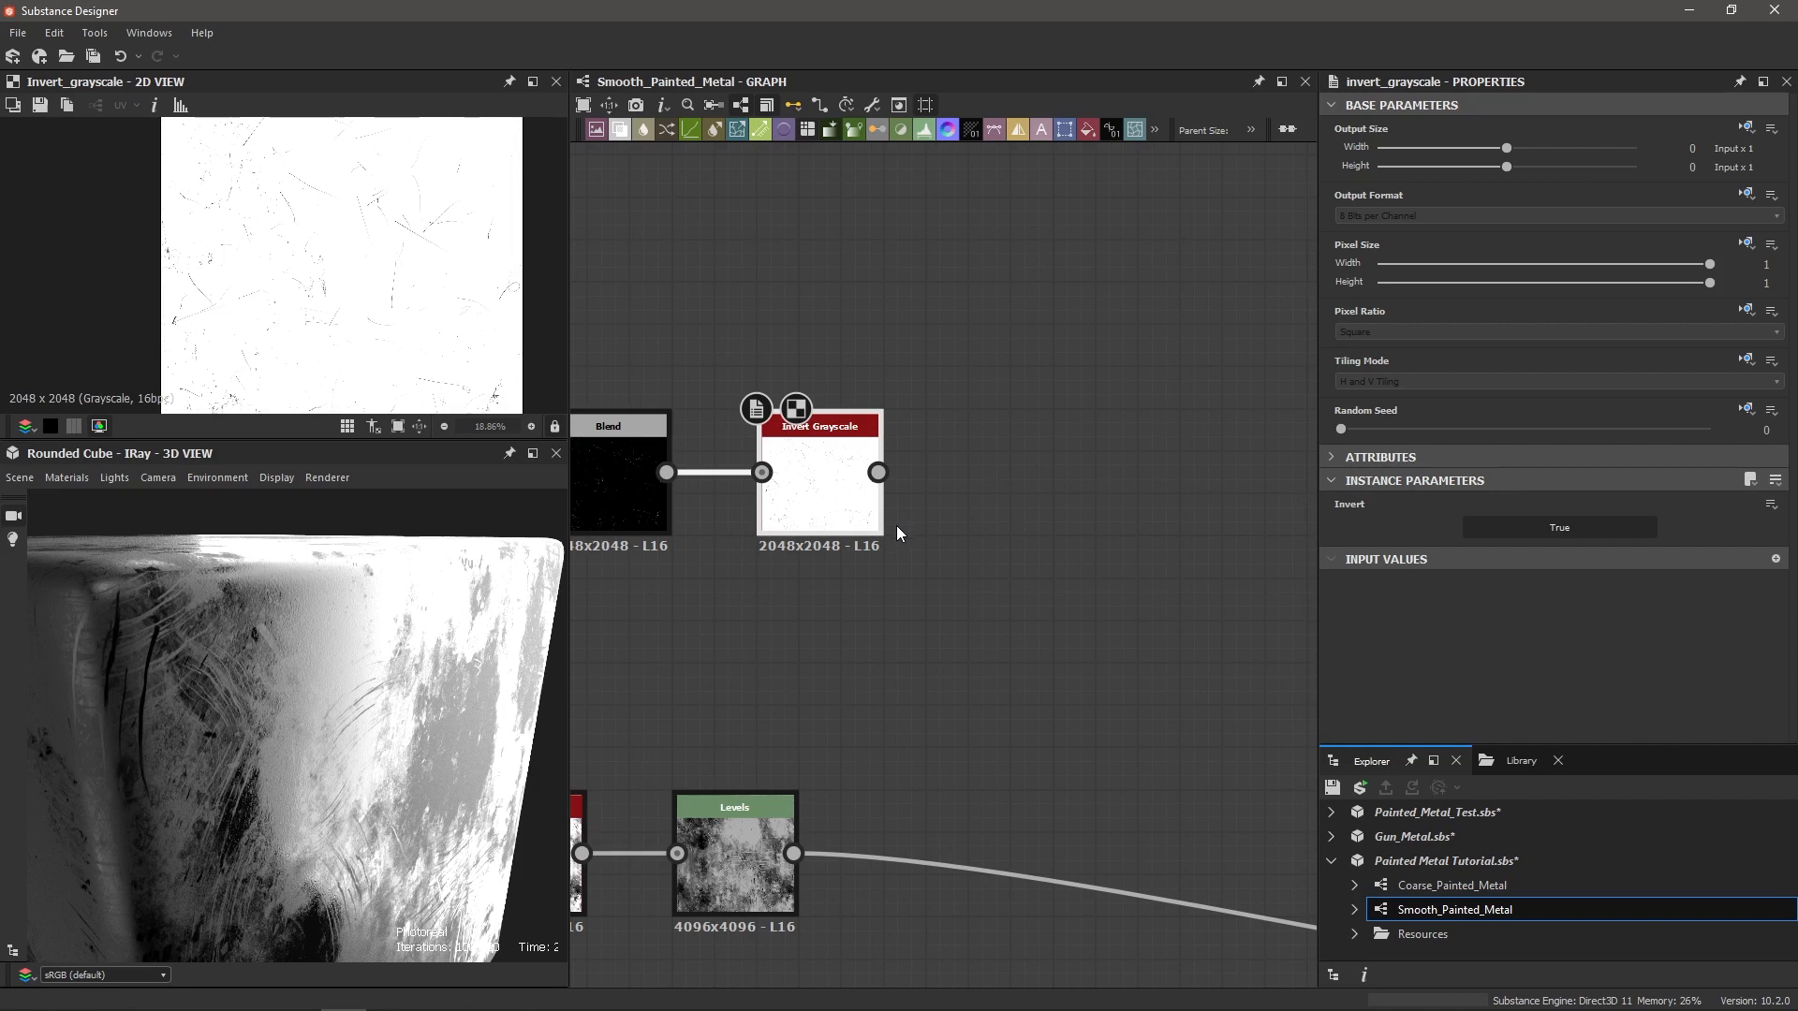
scroll(896, 525, "down", 1)
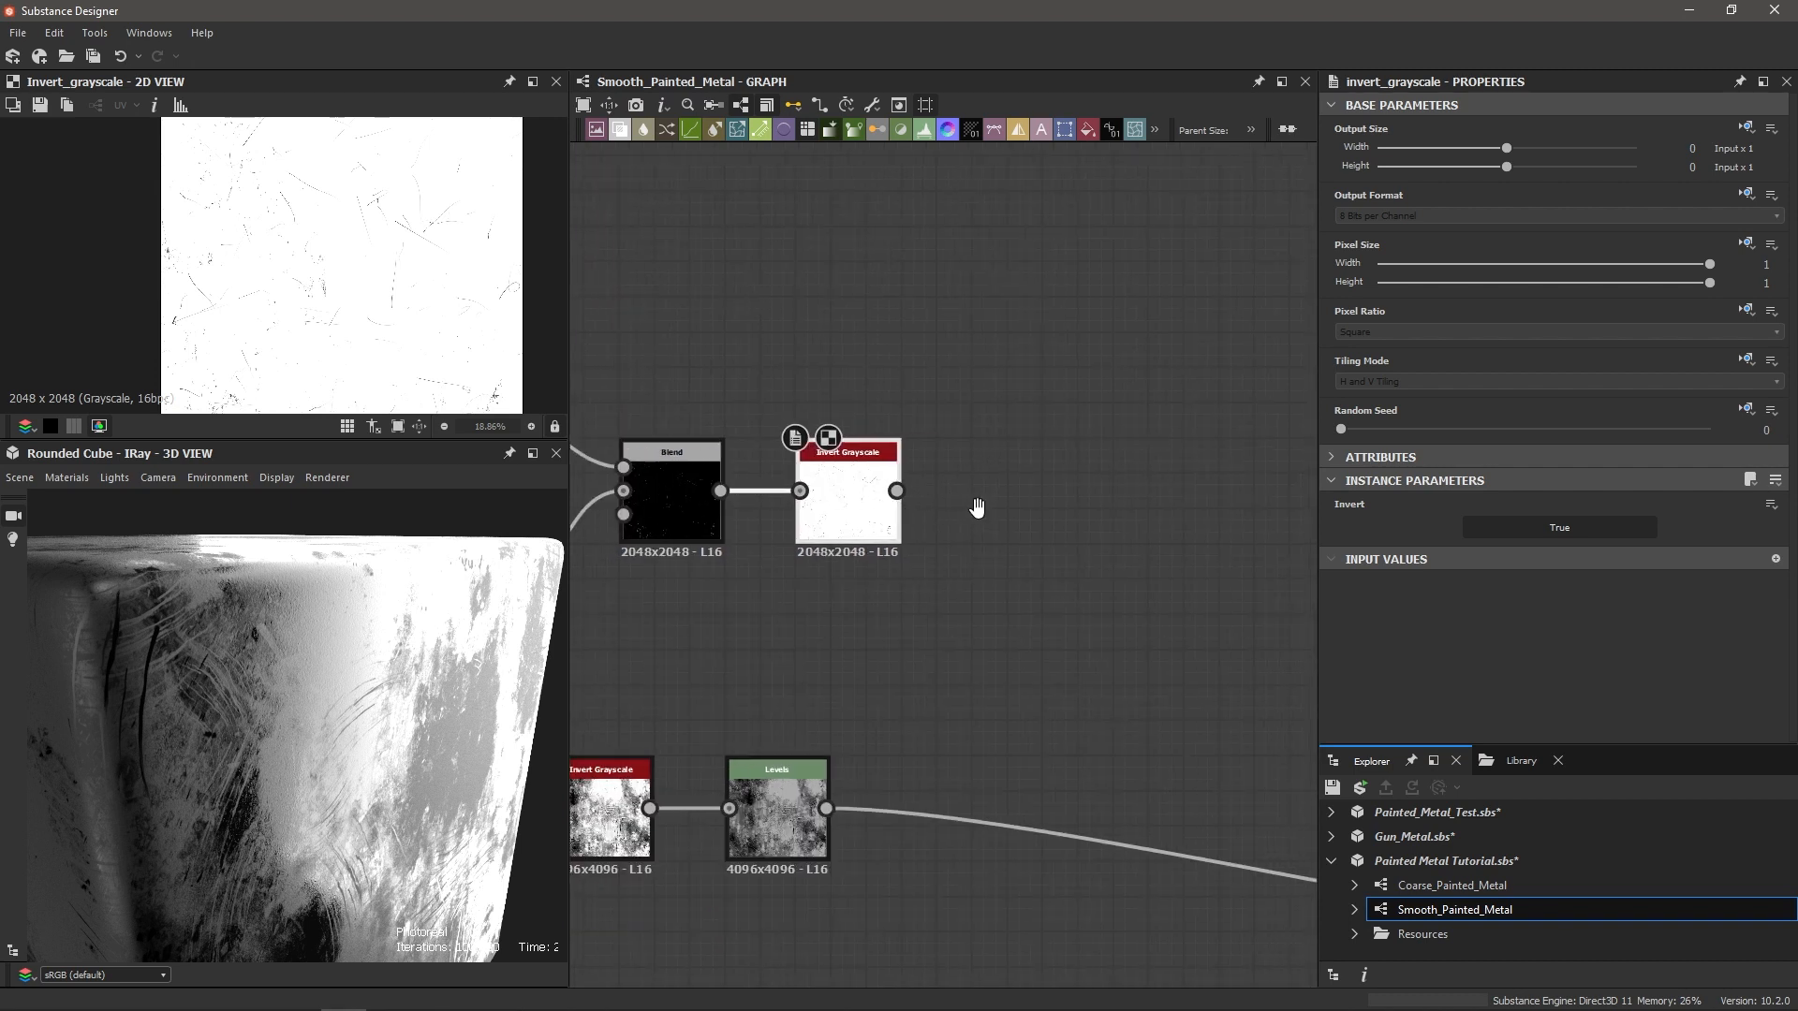
scroll(890, 501, "up", 1)
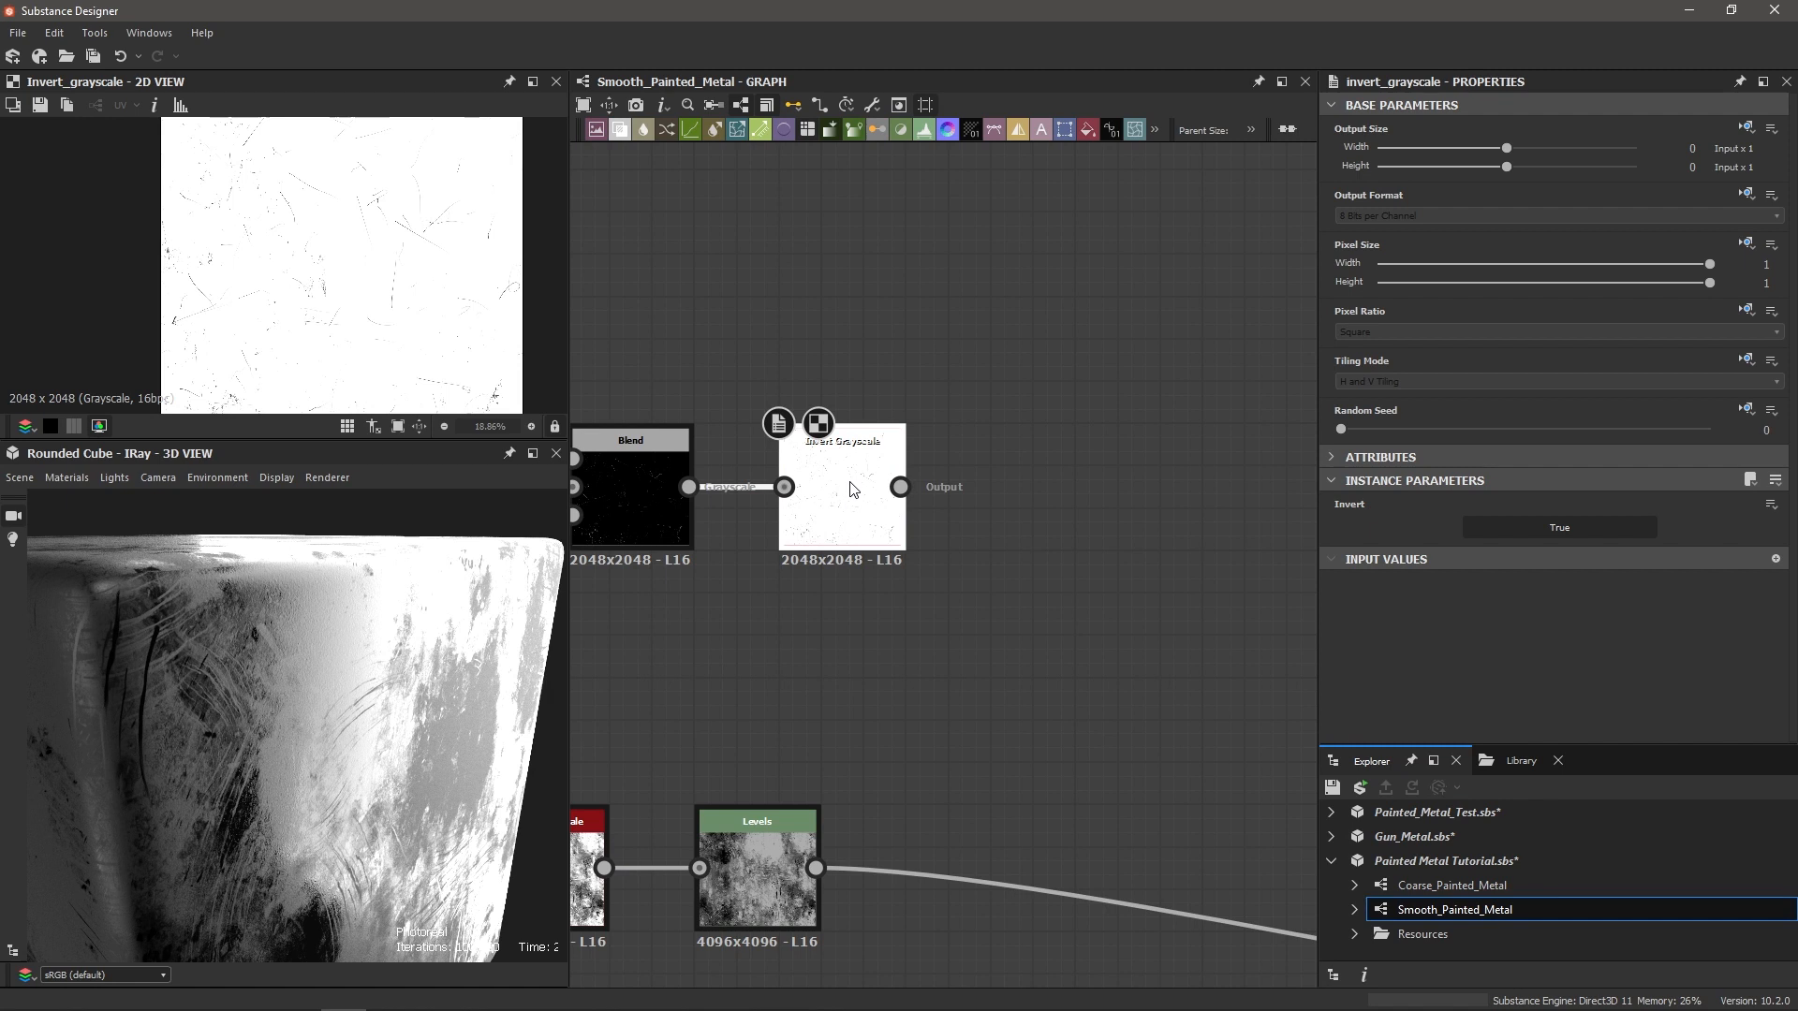
key("space")
type("normal")
key("Return")
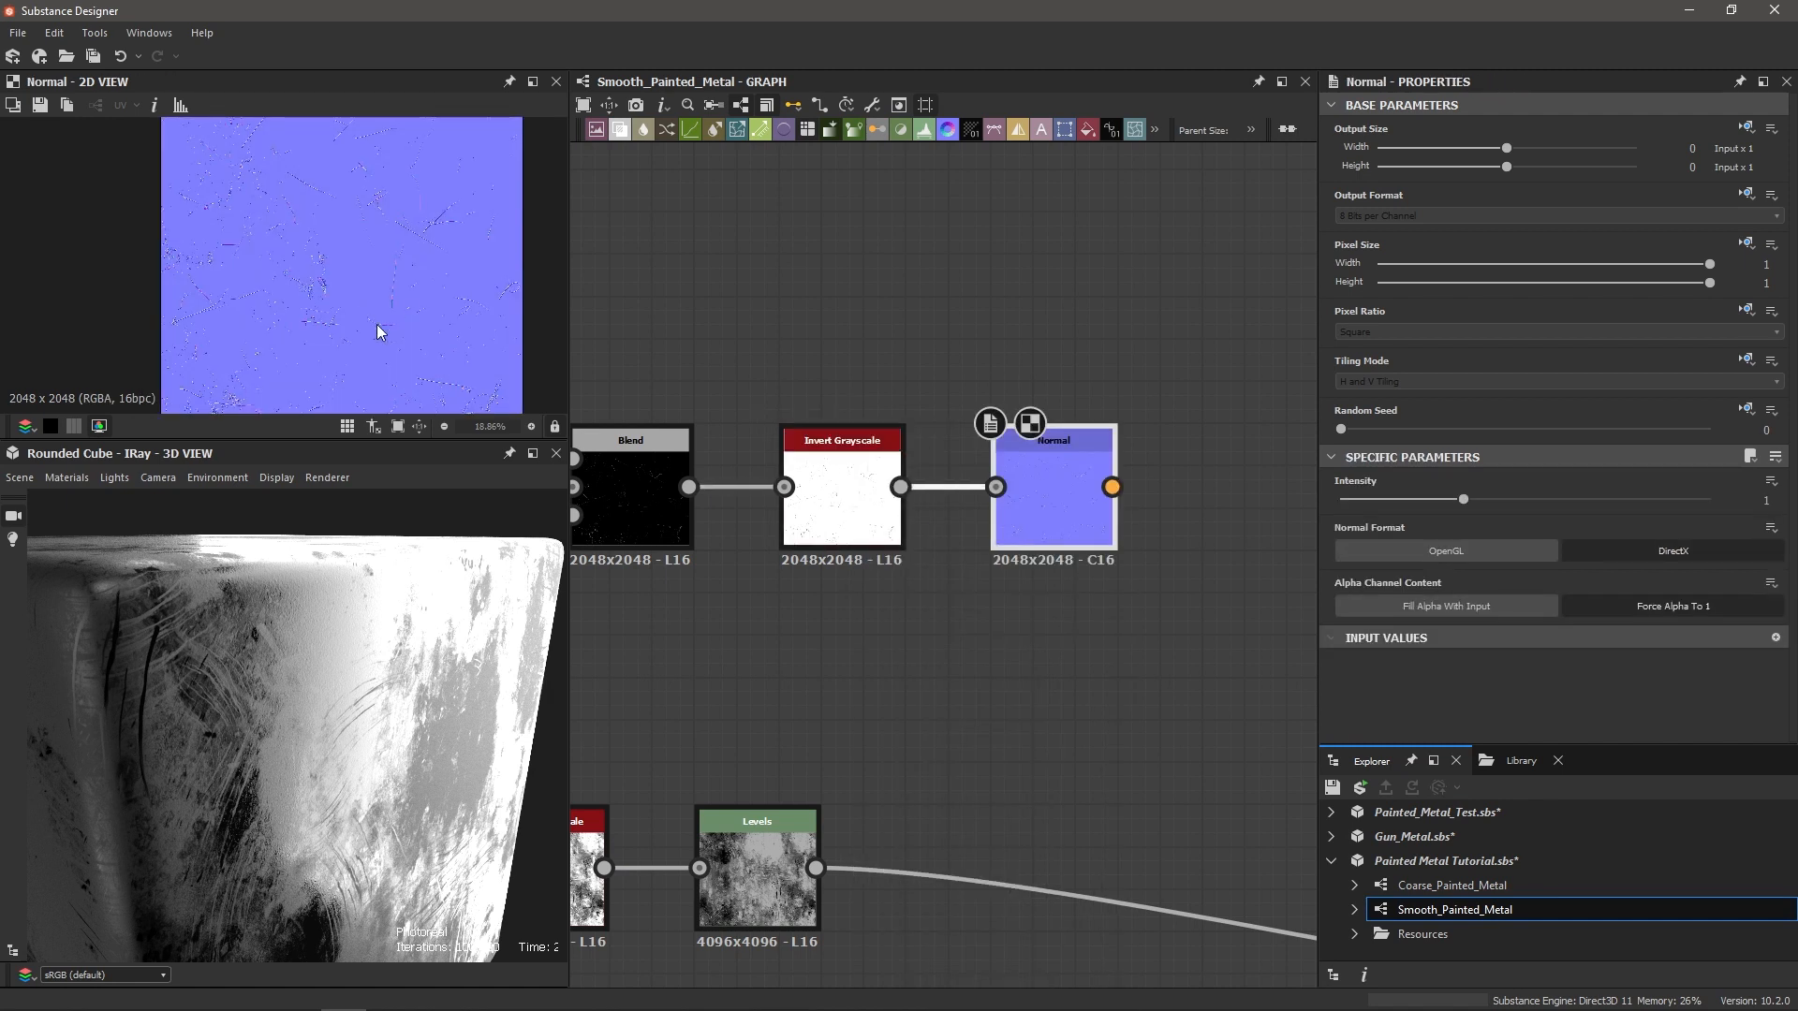
Step: Set the new scratches Normal node's Intensity to 0.05 and check the scratch detail up close in the 2D preview
scroll(376, 324, "up", 5)
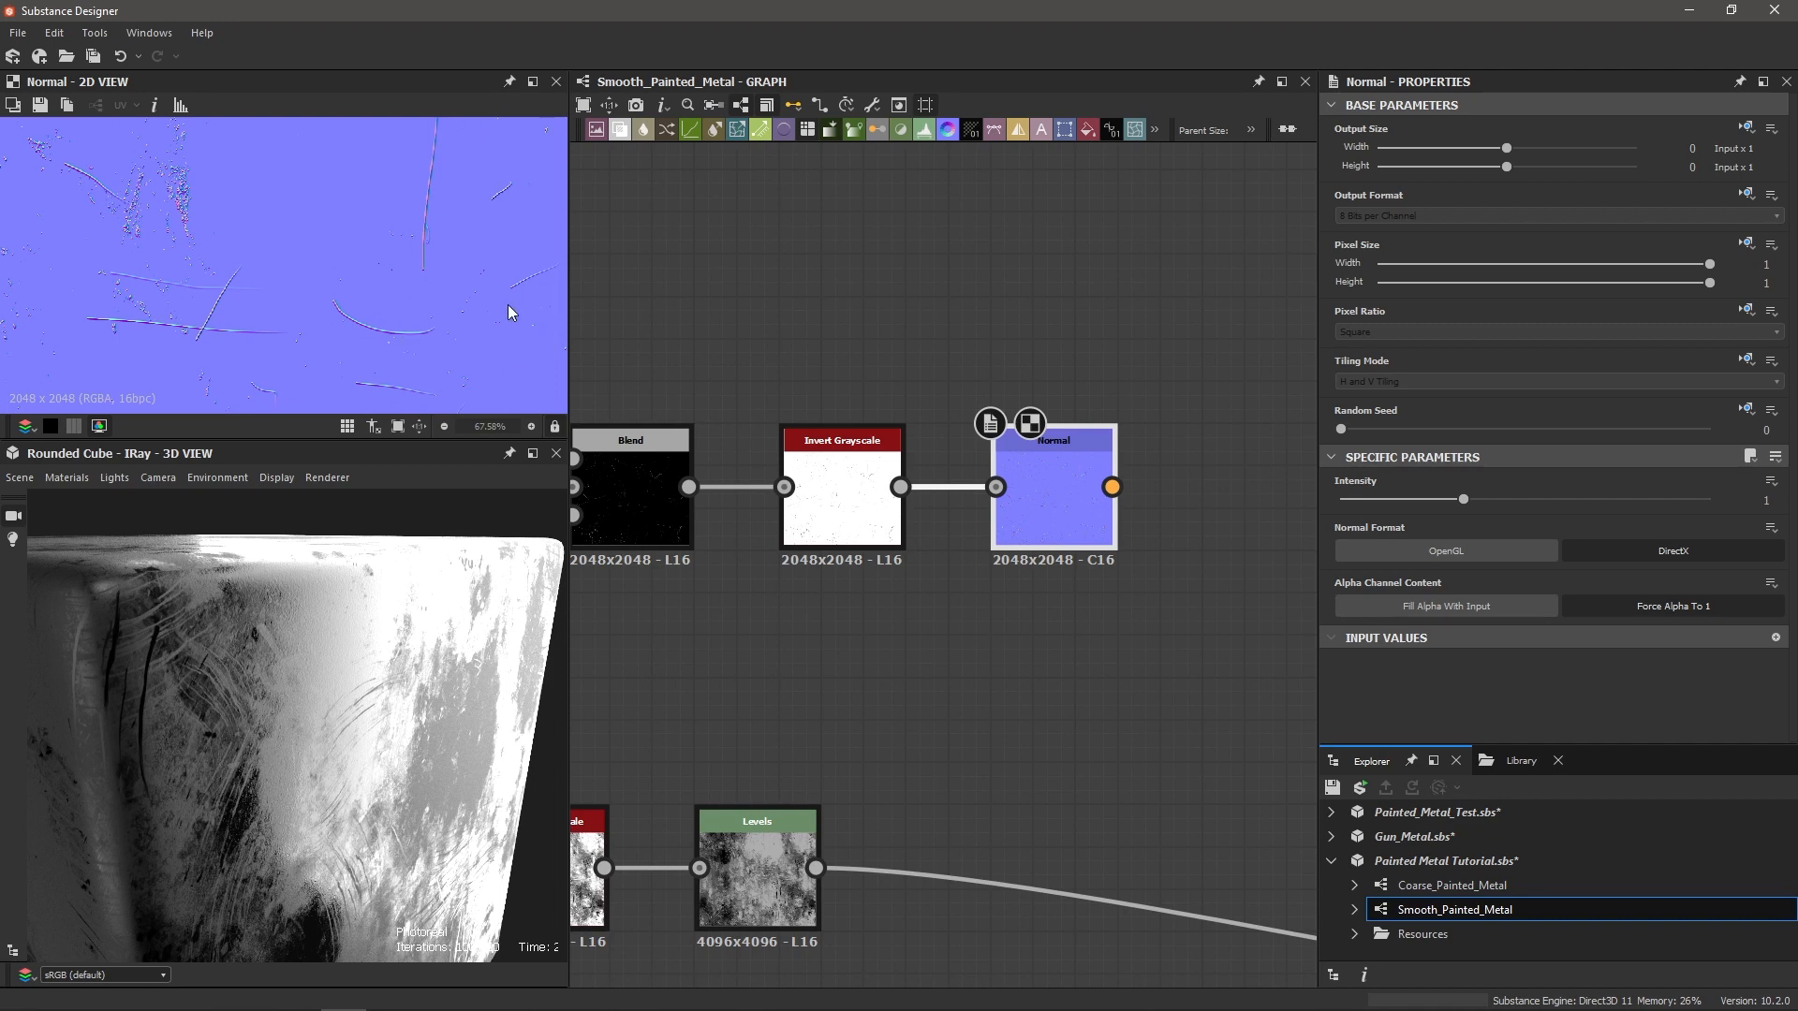
scroll(392, 320, "down", 3)
left_click_drag(1466, 503, 1349, 515)
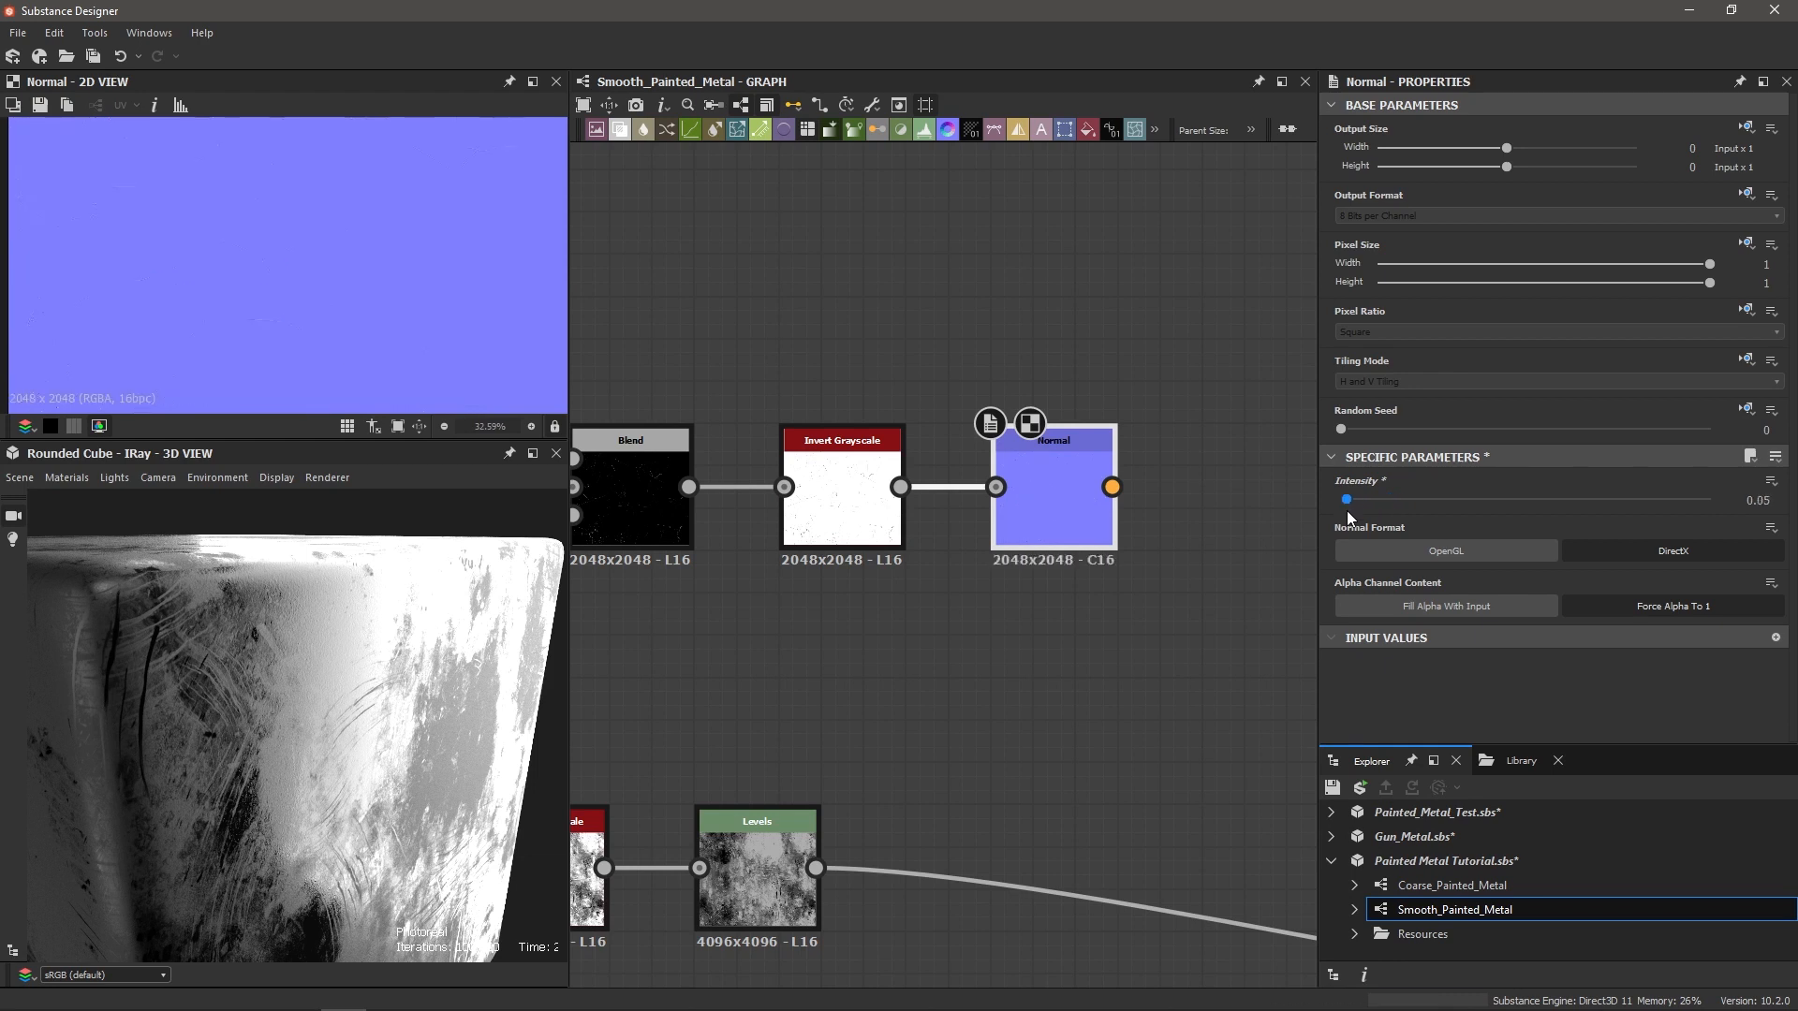
scroll(354, 298, "up", 5)
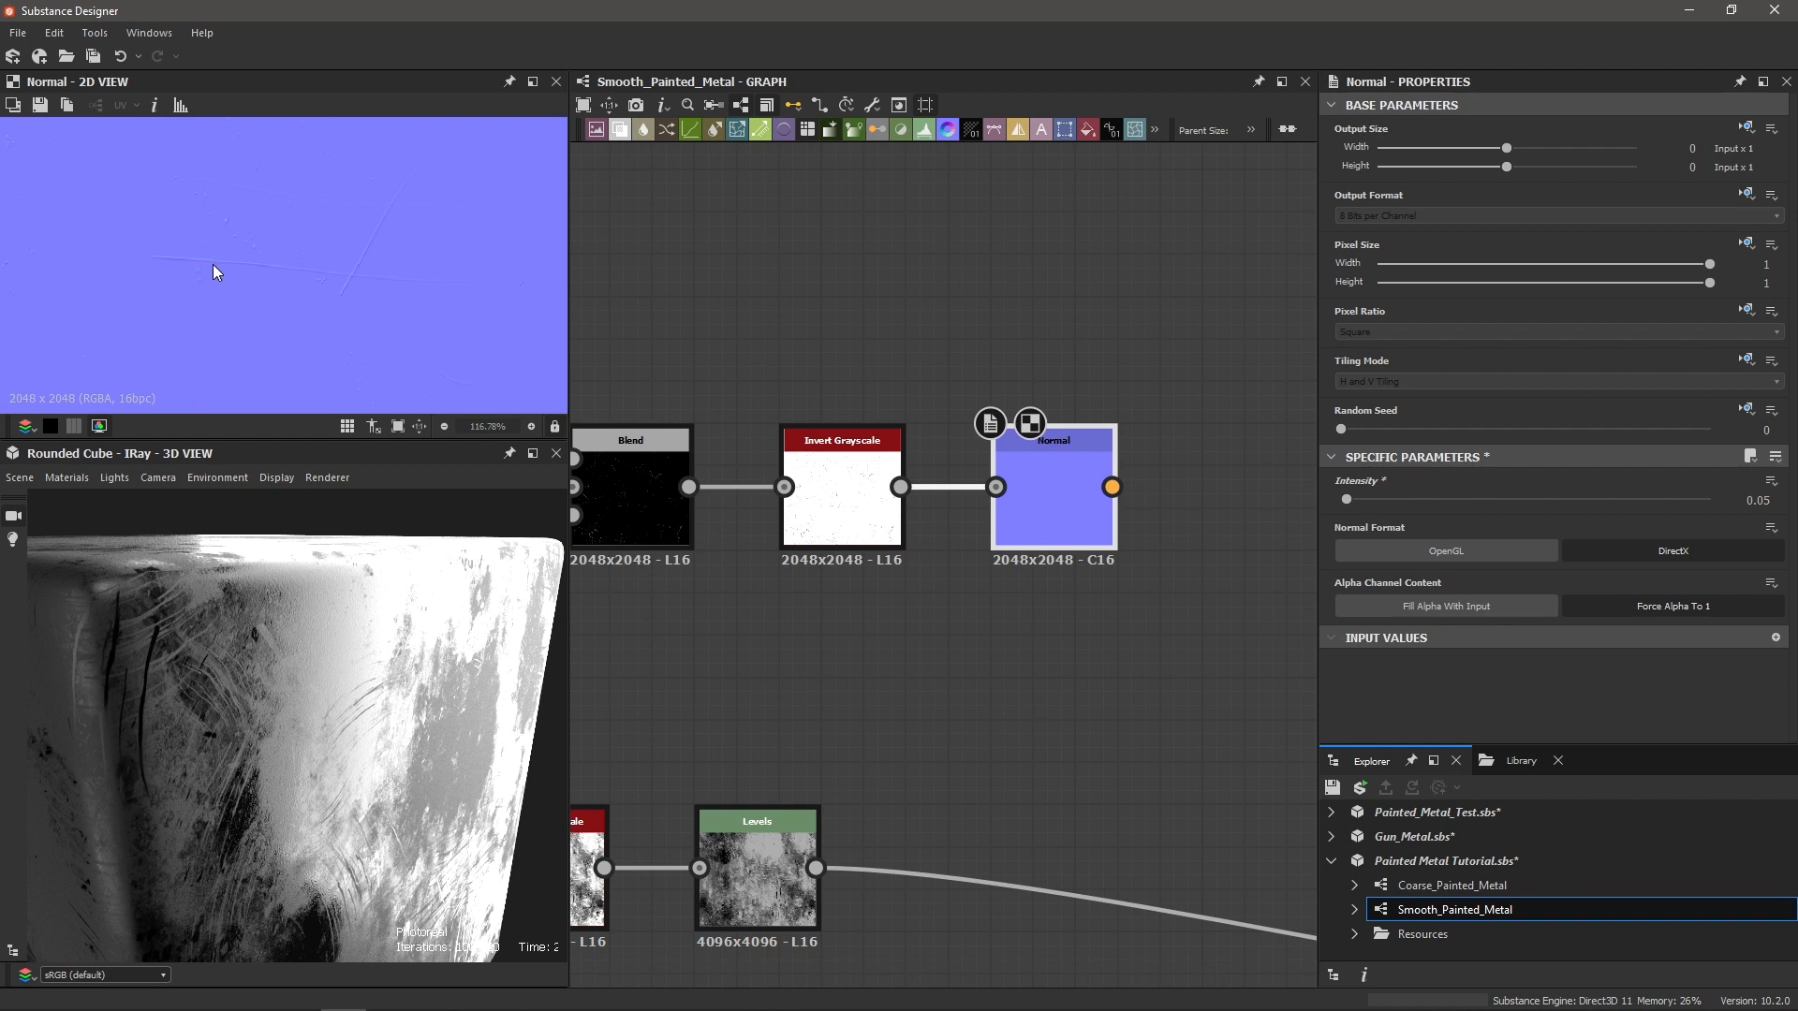
Step: Examine how the existing Normal node connects Final Blend to the normal output, and inspect the cube's surface detail in the 3D preview
scroll(1021, 641, "down", 5)
middle_click_drag(1056, 646, 972, 577)
scroll(913, 631, "up", 2)
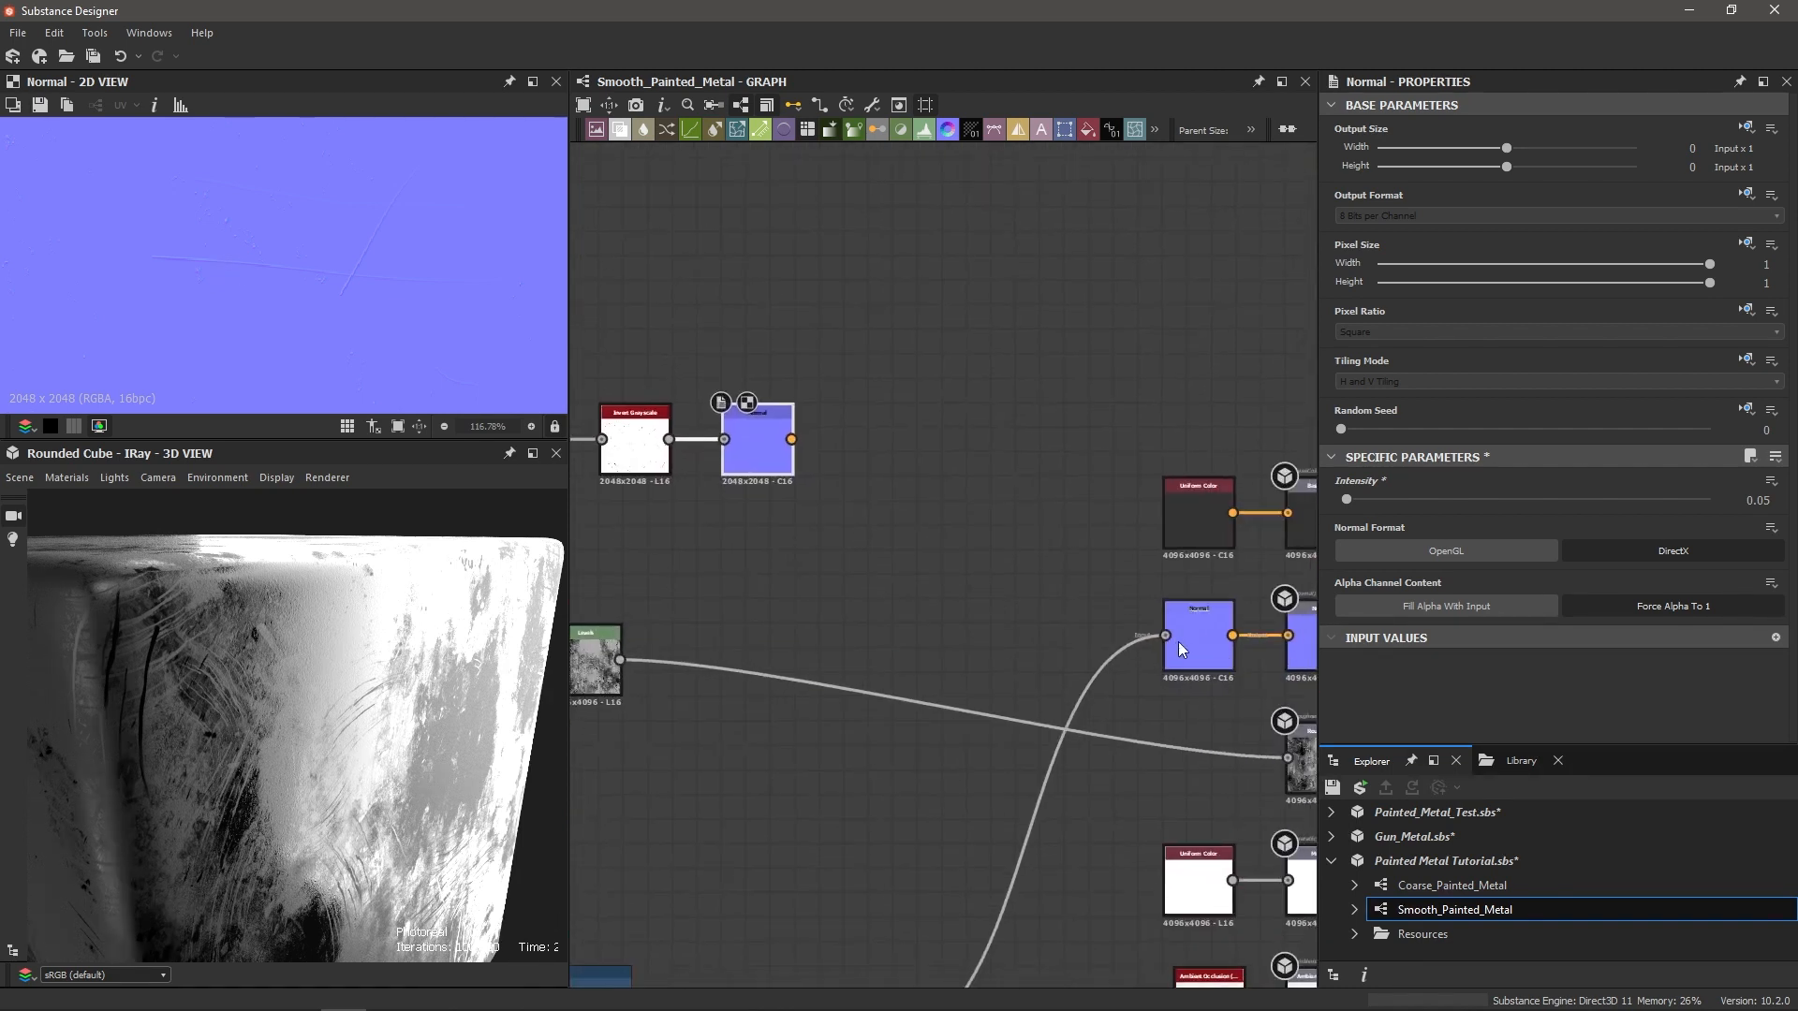
scroll(954, 559, "down", 3)
middle_click_drag(952, 746, 969, 721)
scroll(969, 713, "up", 2)
middle_click_drag(1067, 531, 902, 623)
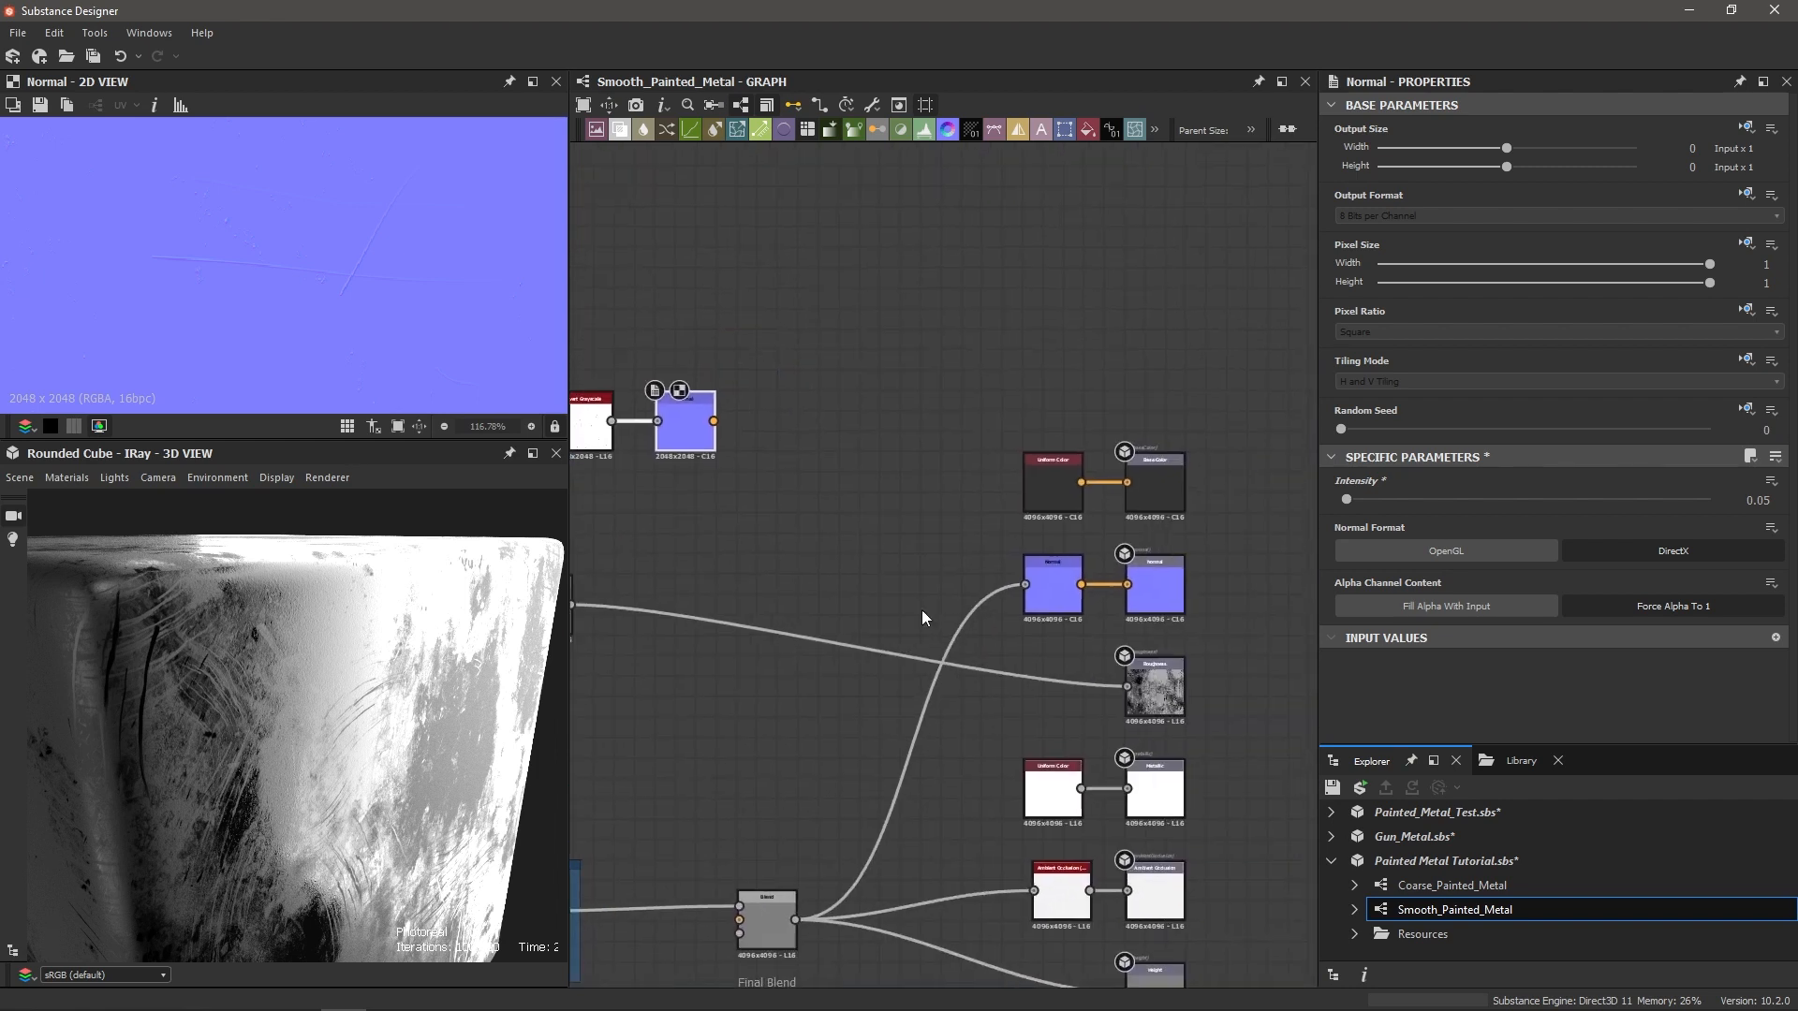
scroll(957, 601, "up", 1)
scroll(241, 620, "up", 4)
left_click_drag(242, 620, 311, 571)
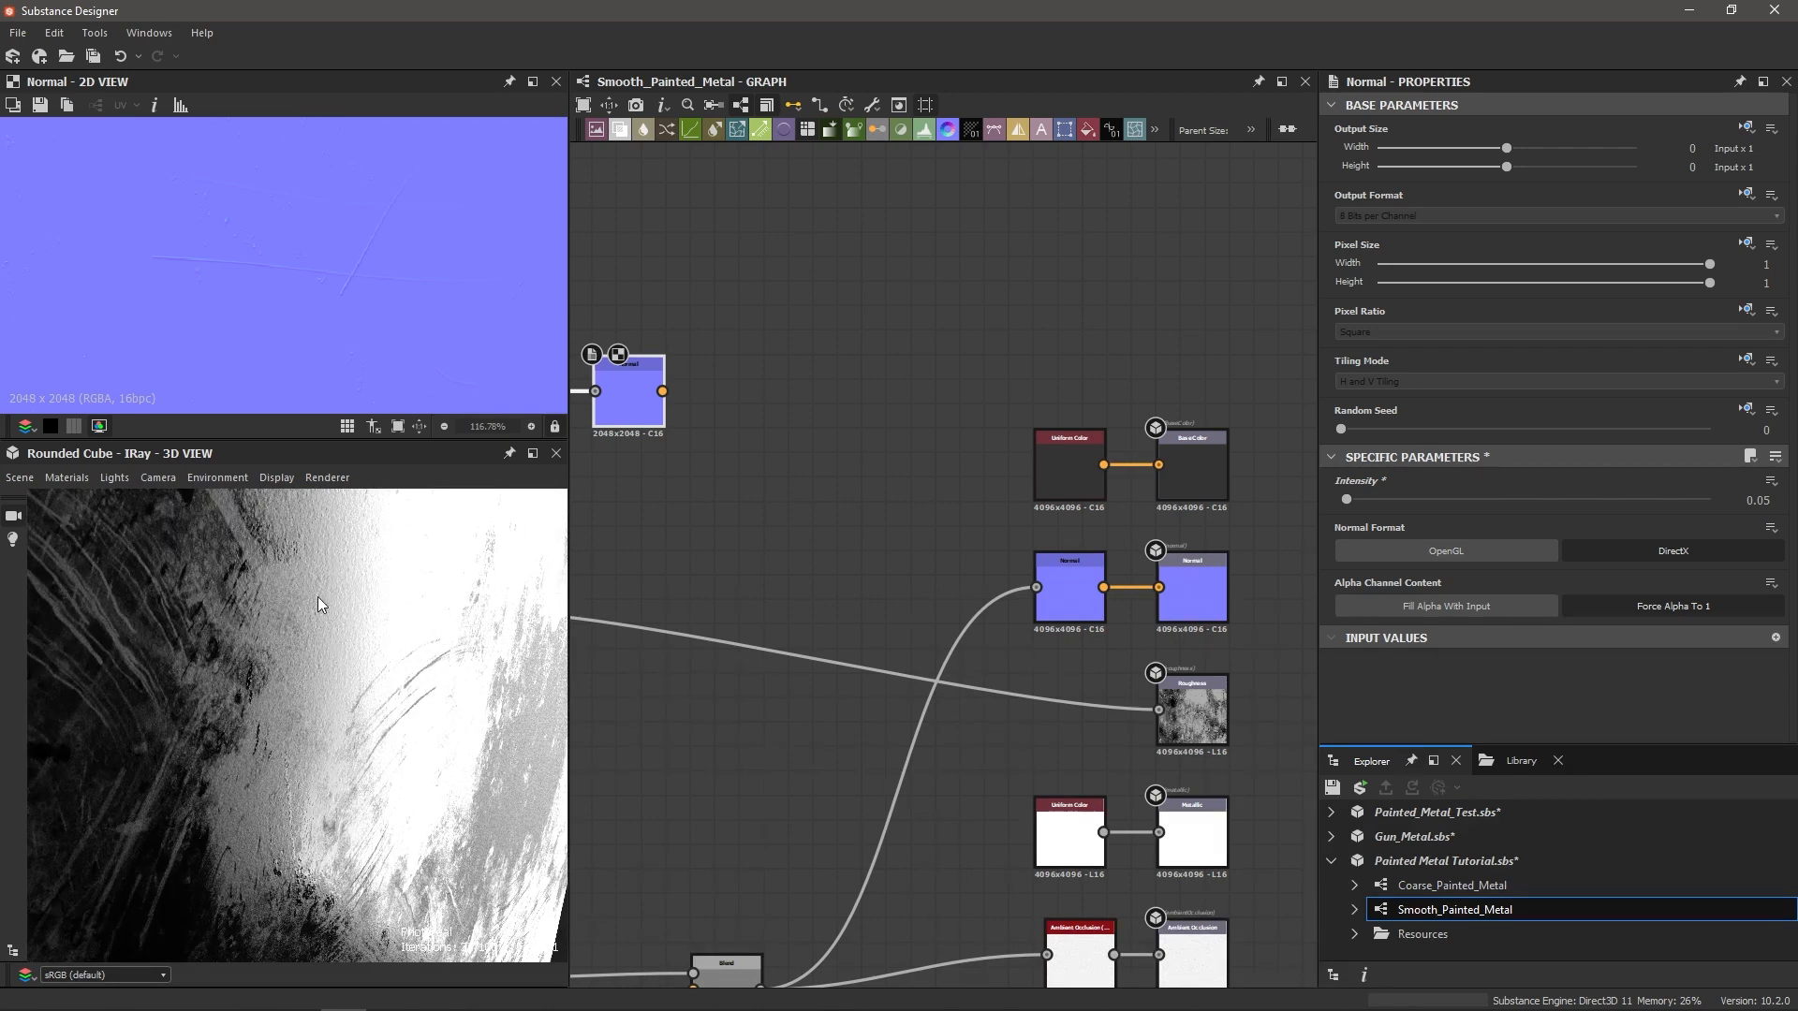
scroll(693, 601, "down", 2)
middle_click_drag(795, 562, 878, 560)
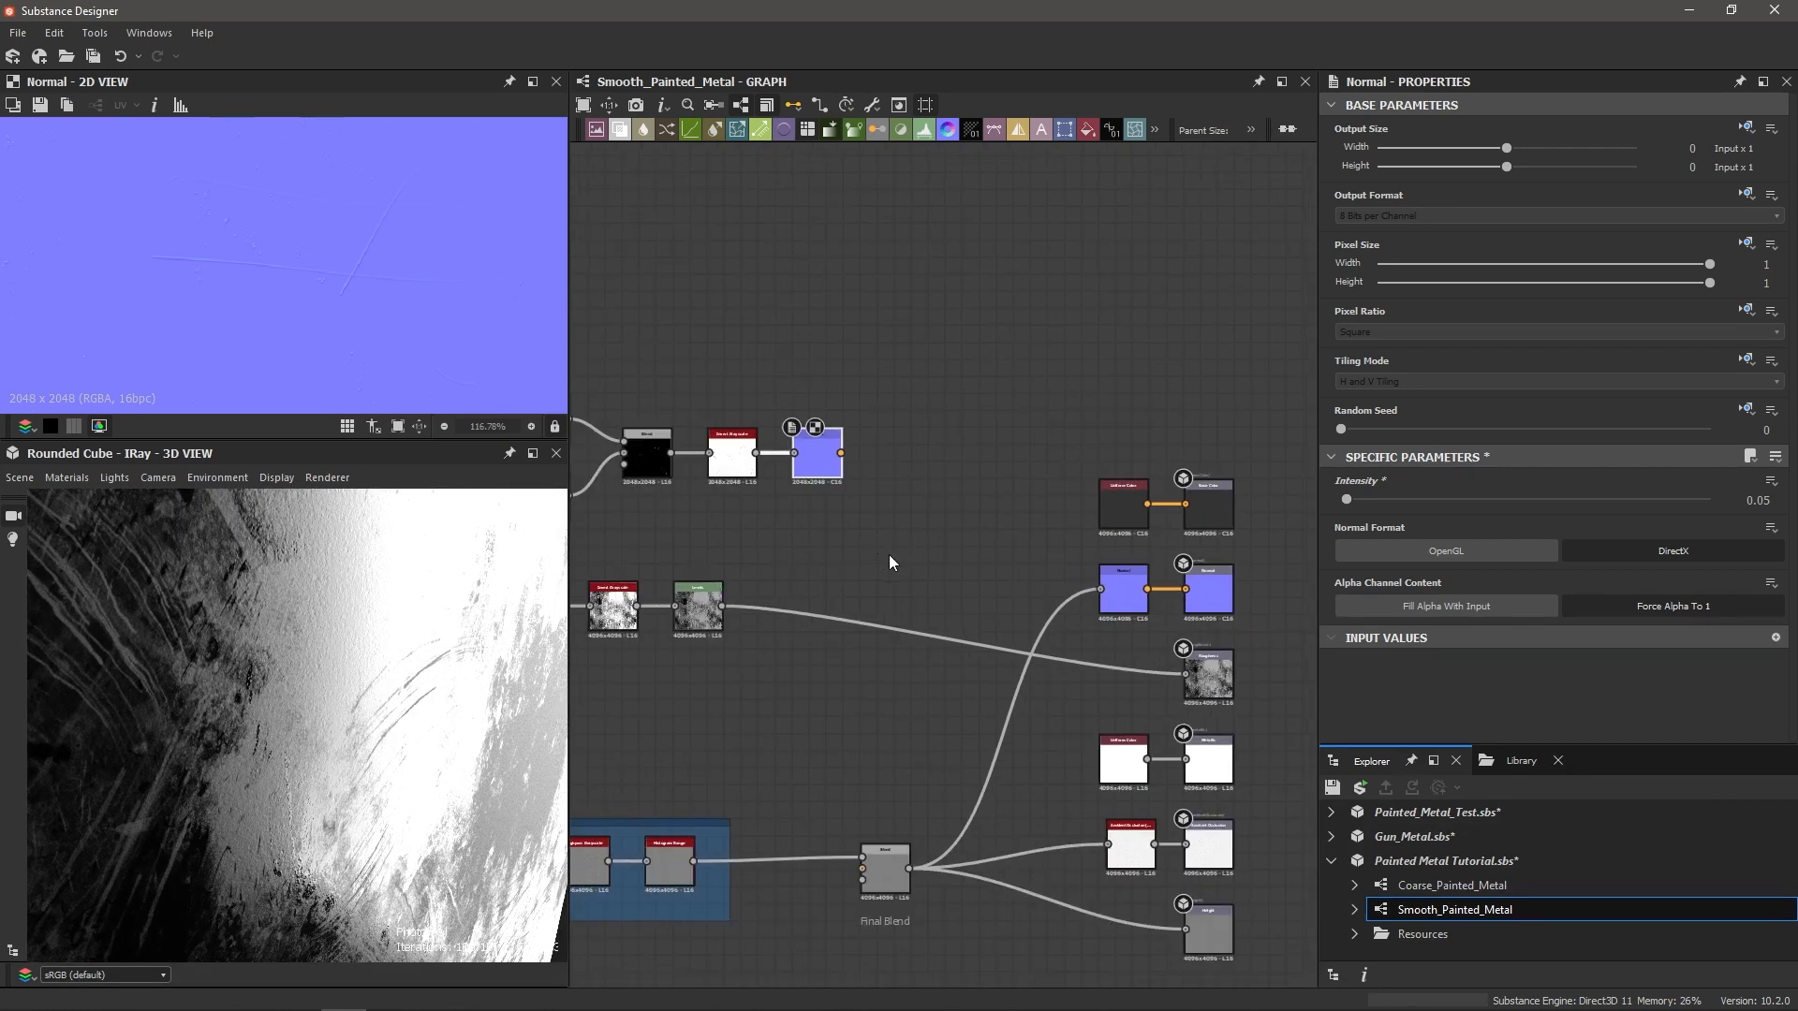
Step: Add a Normal Blend node between the scratches Normal and the output Normal node, with Use Mask set to False
key("space")
type("norm")
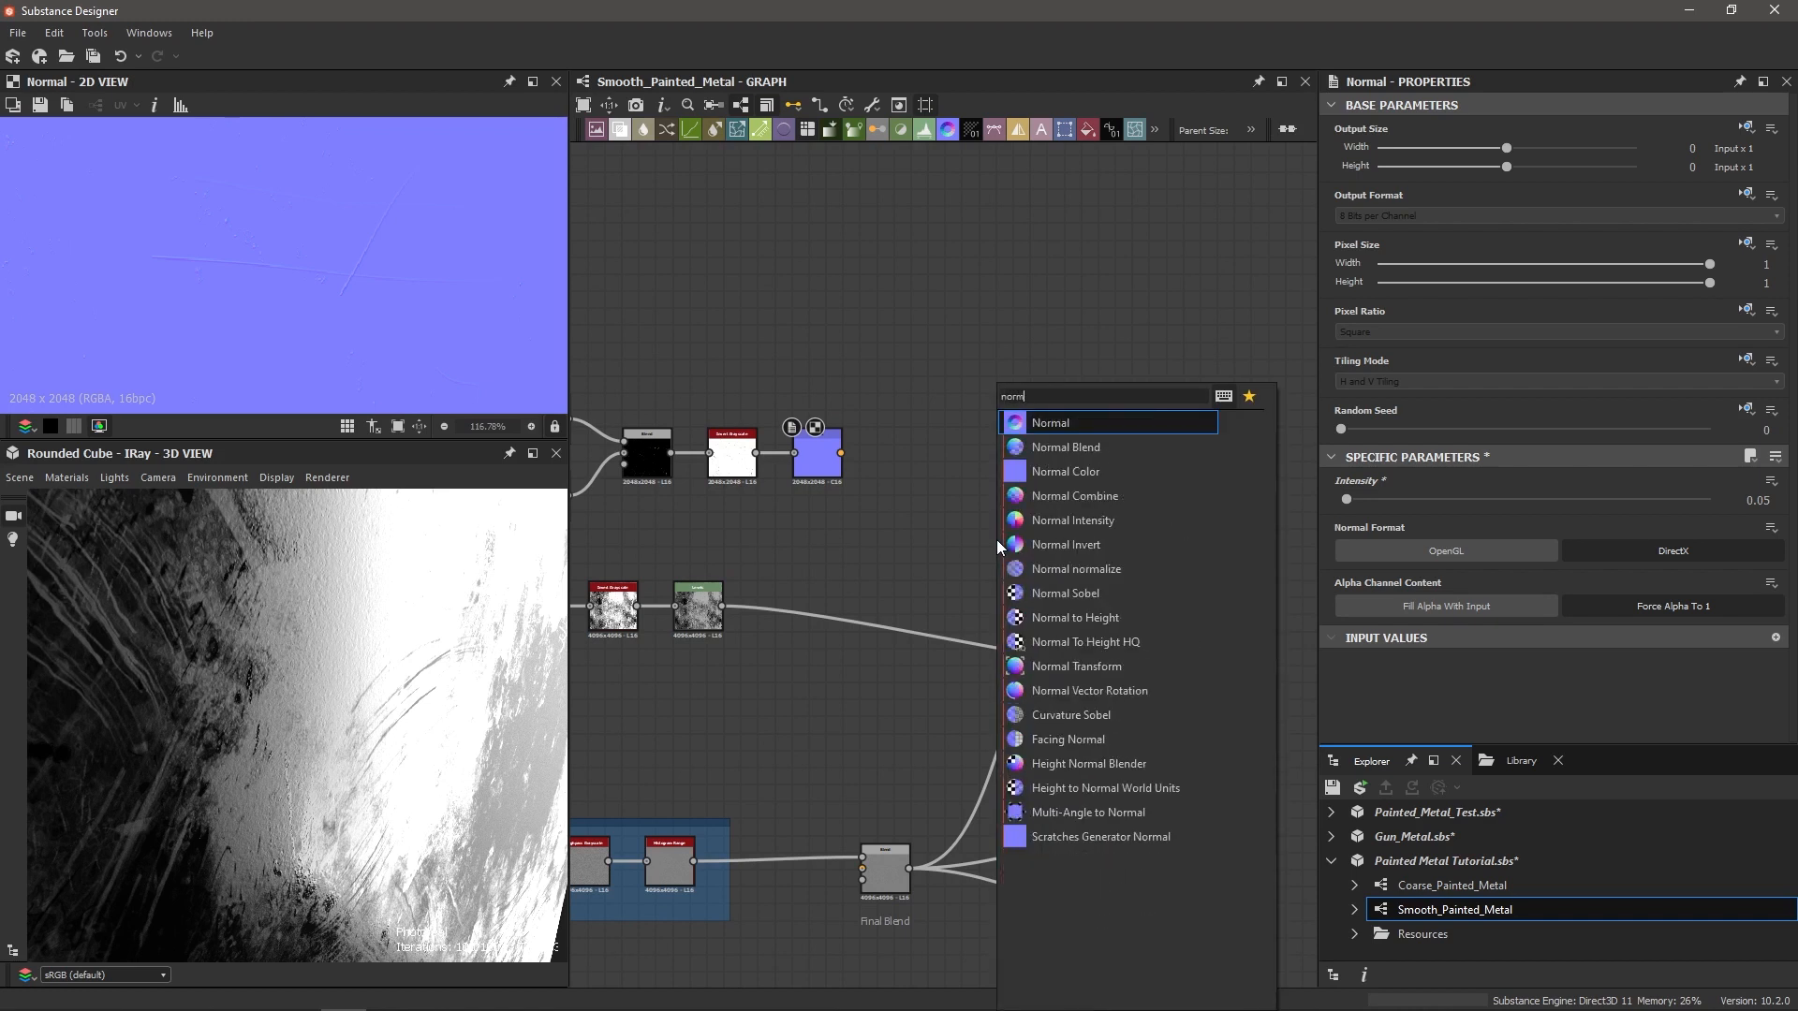
key("Down")
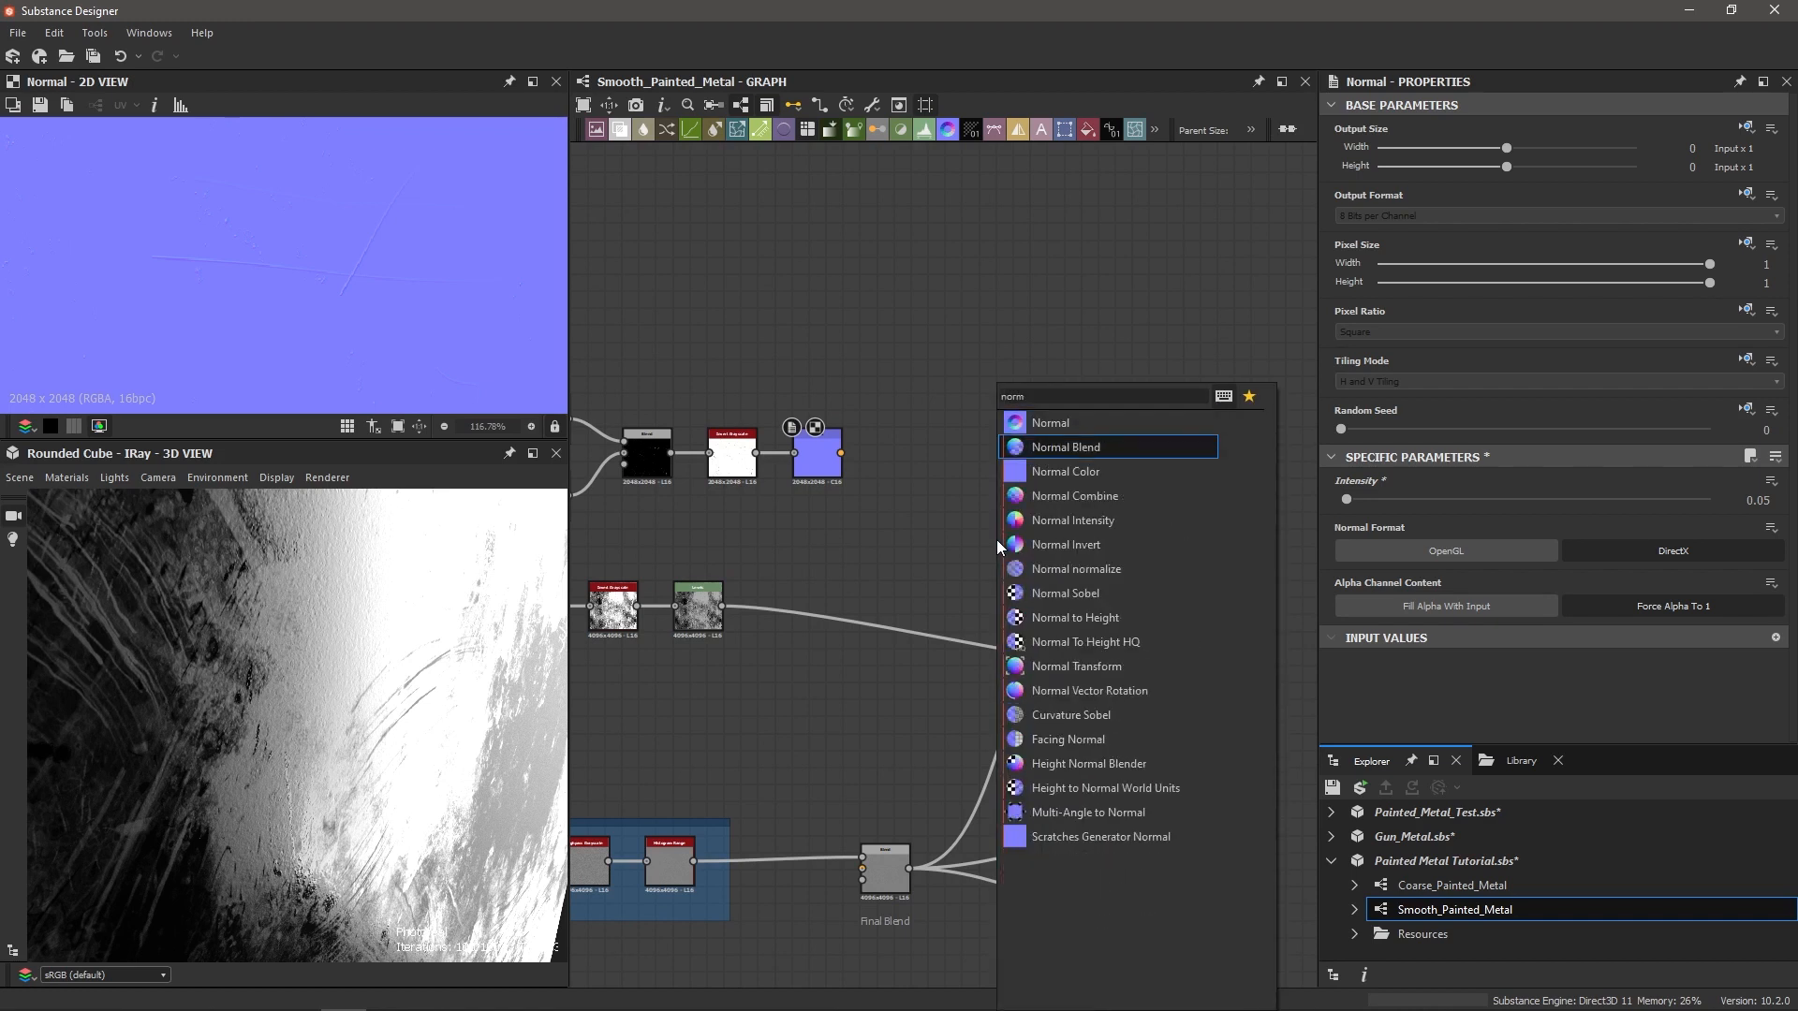
key("Return")
scroll(997, 539, "up", 3)
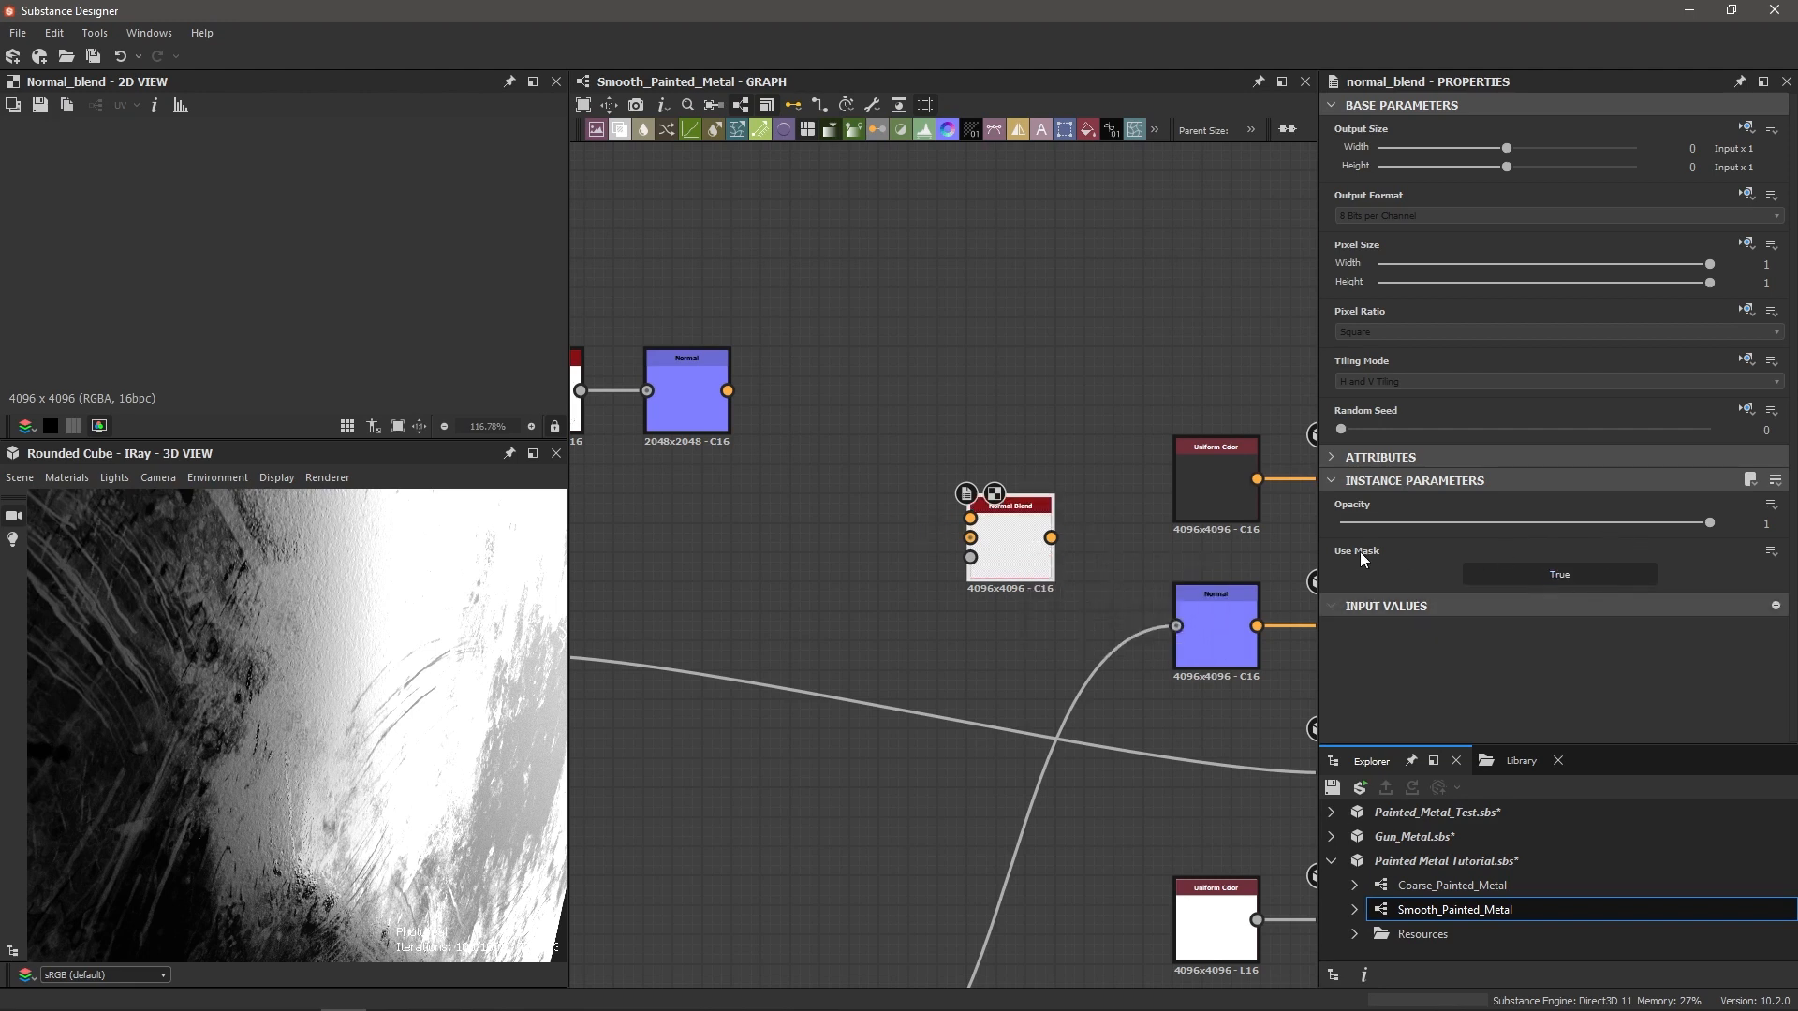
left_click(1564, 575)
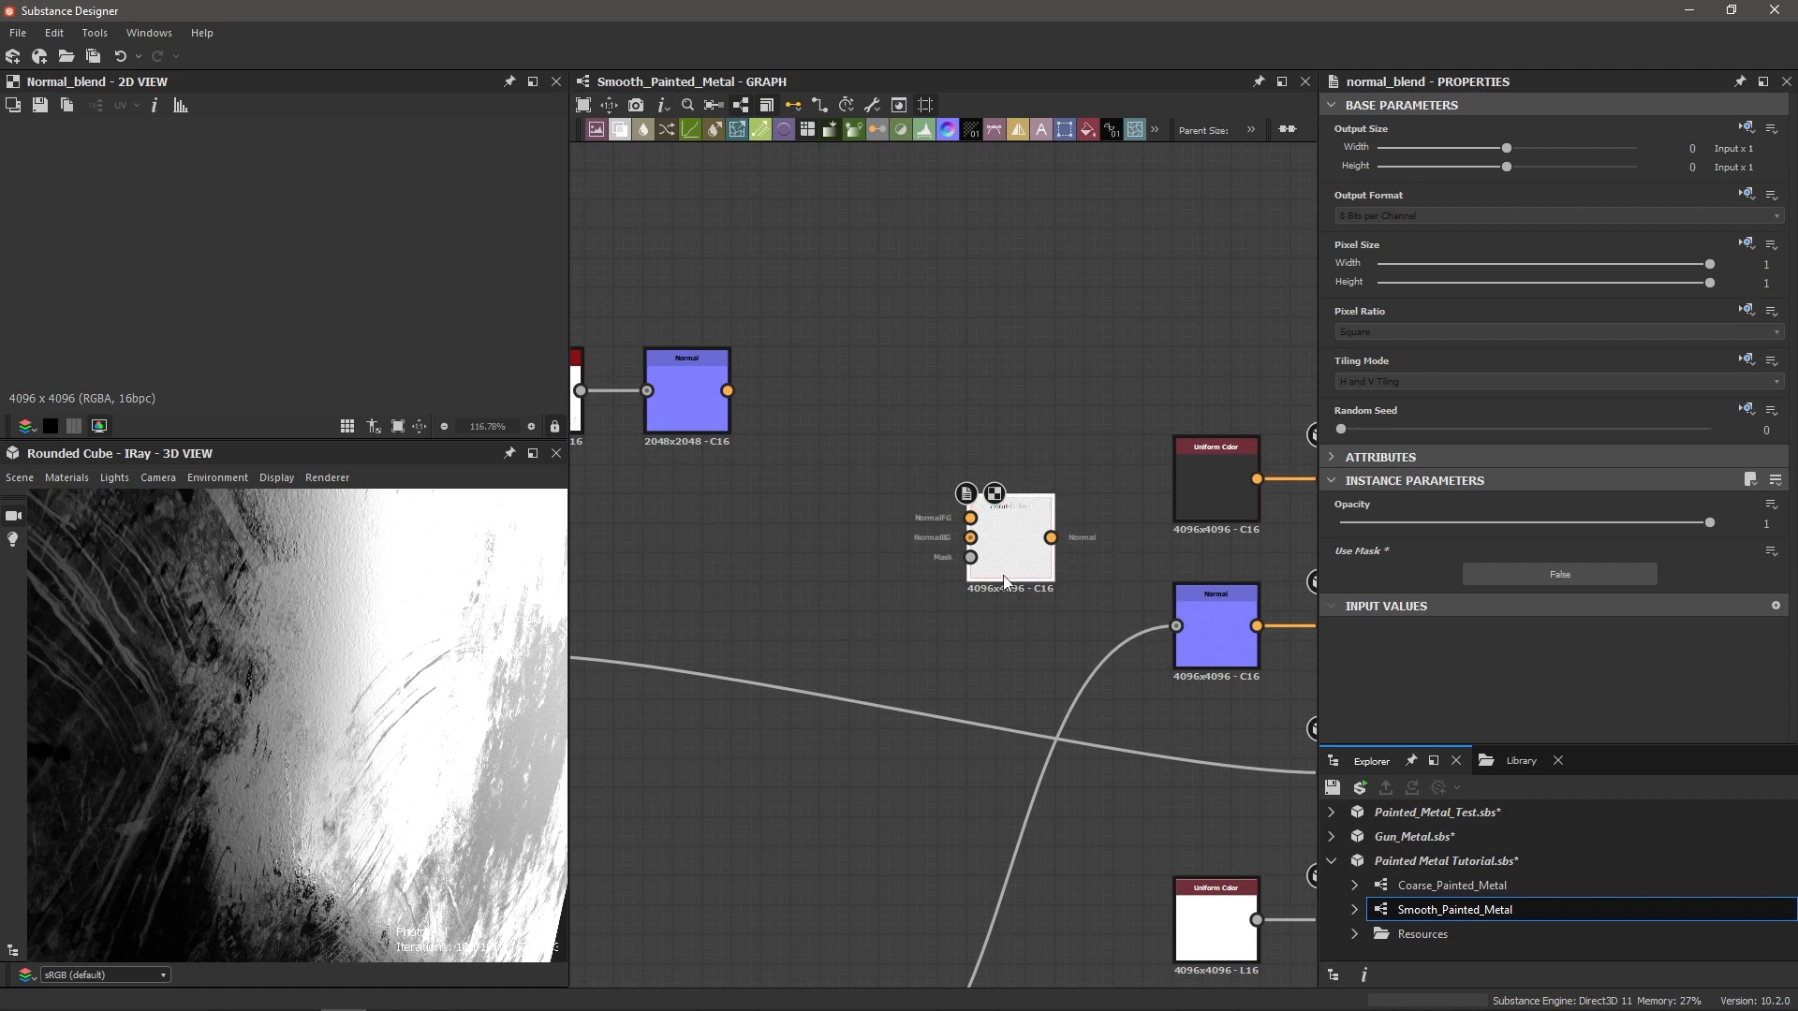
Step: Move the 4096x4096 Normal node away from the output nodes to make room for the Normal Blend node
scroll(1003, 574, "up", 3)
scroll(964, 562, "down", 3)
scroll(983, 543, "up", 4)
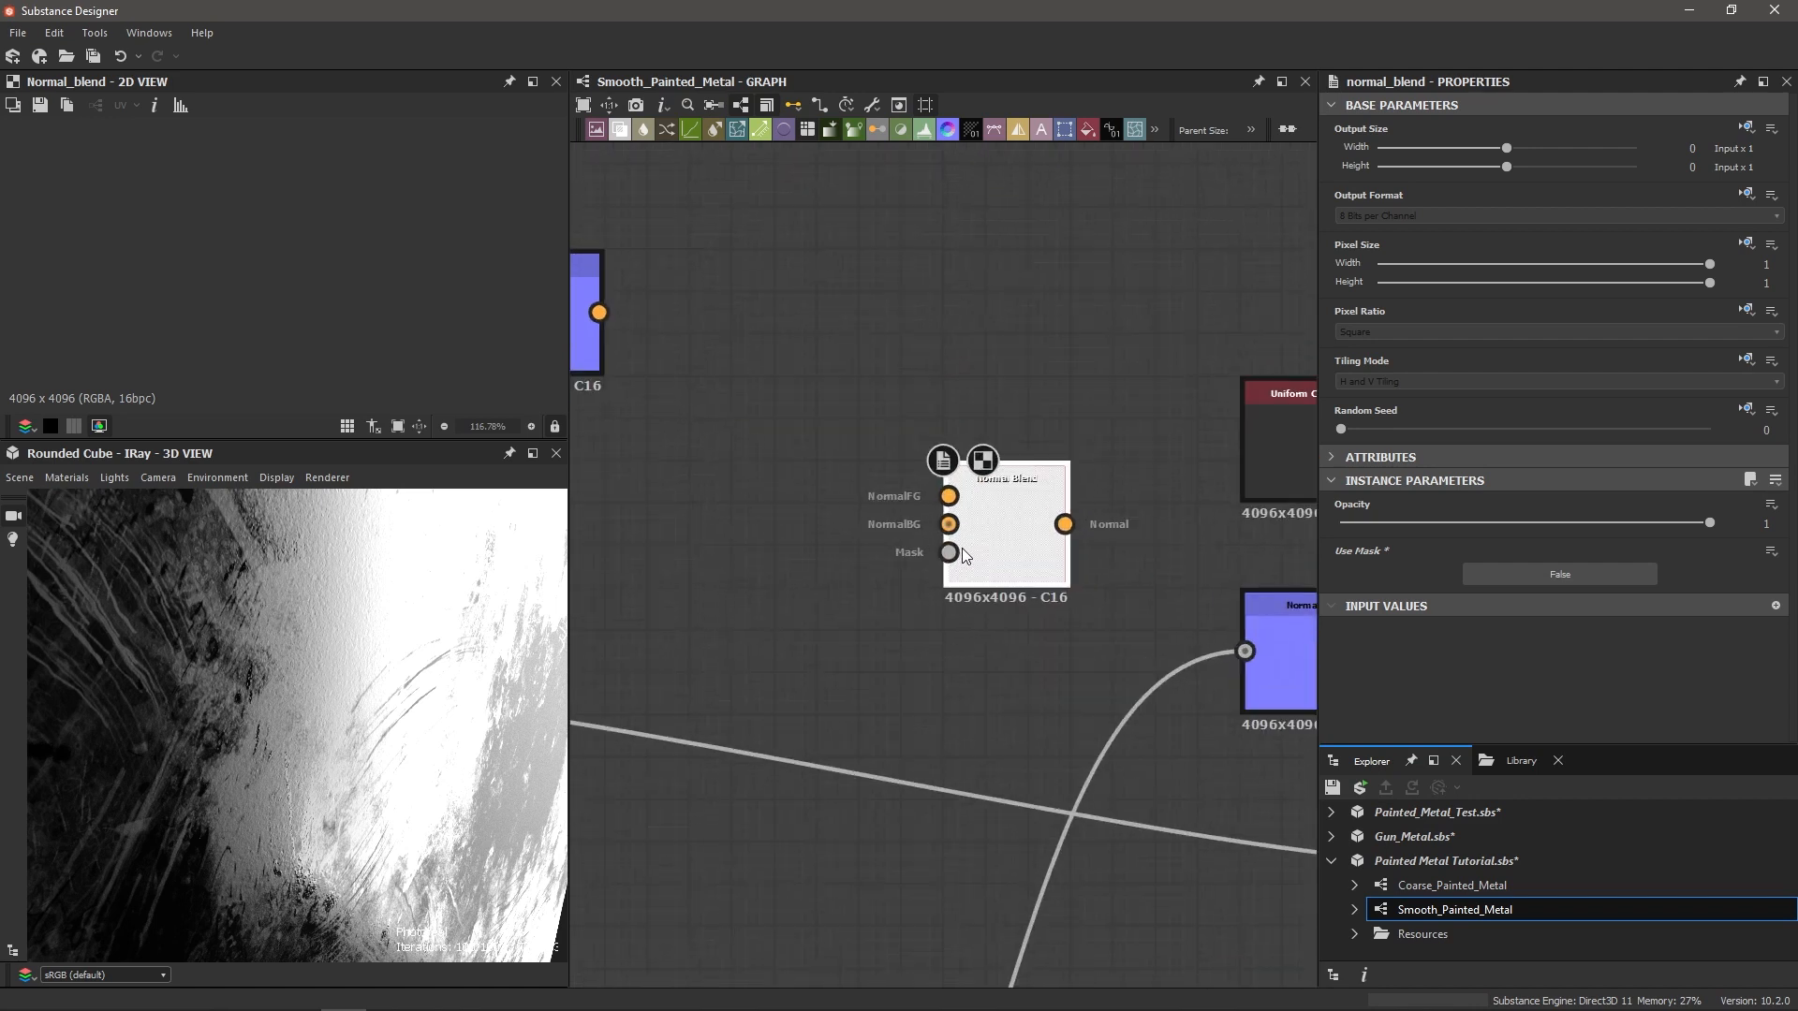
left_click(1013, 503)
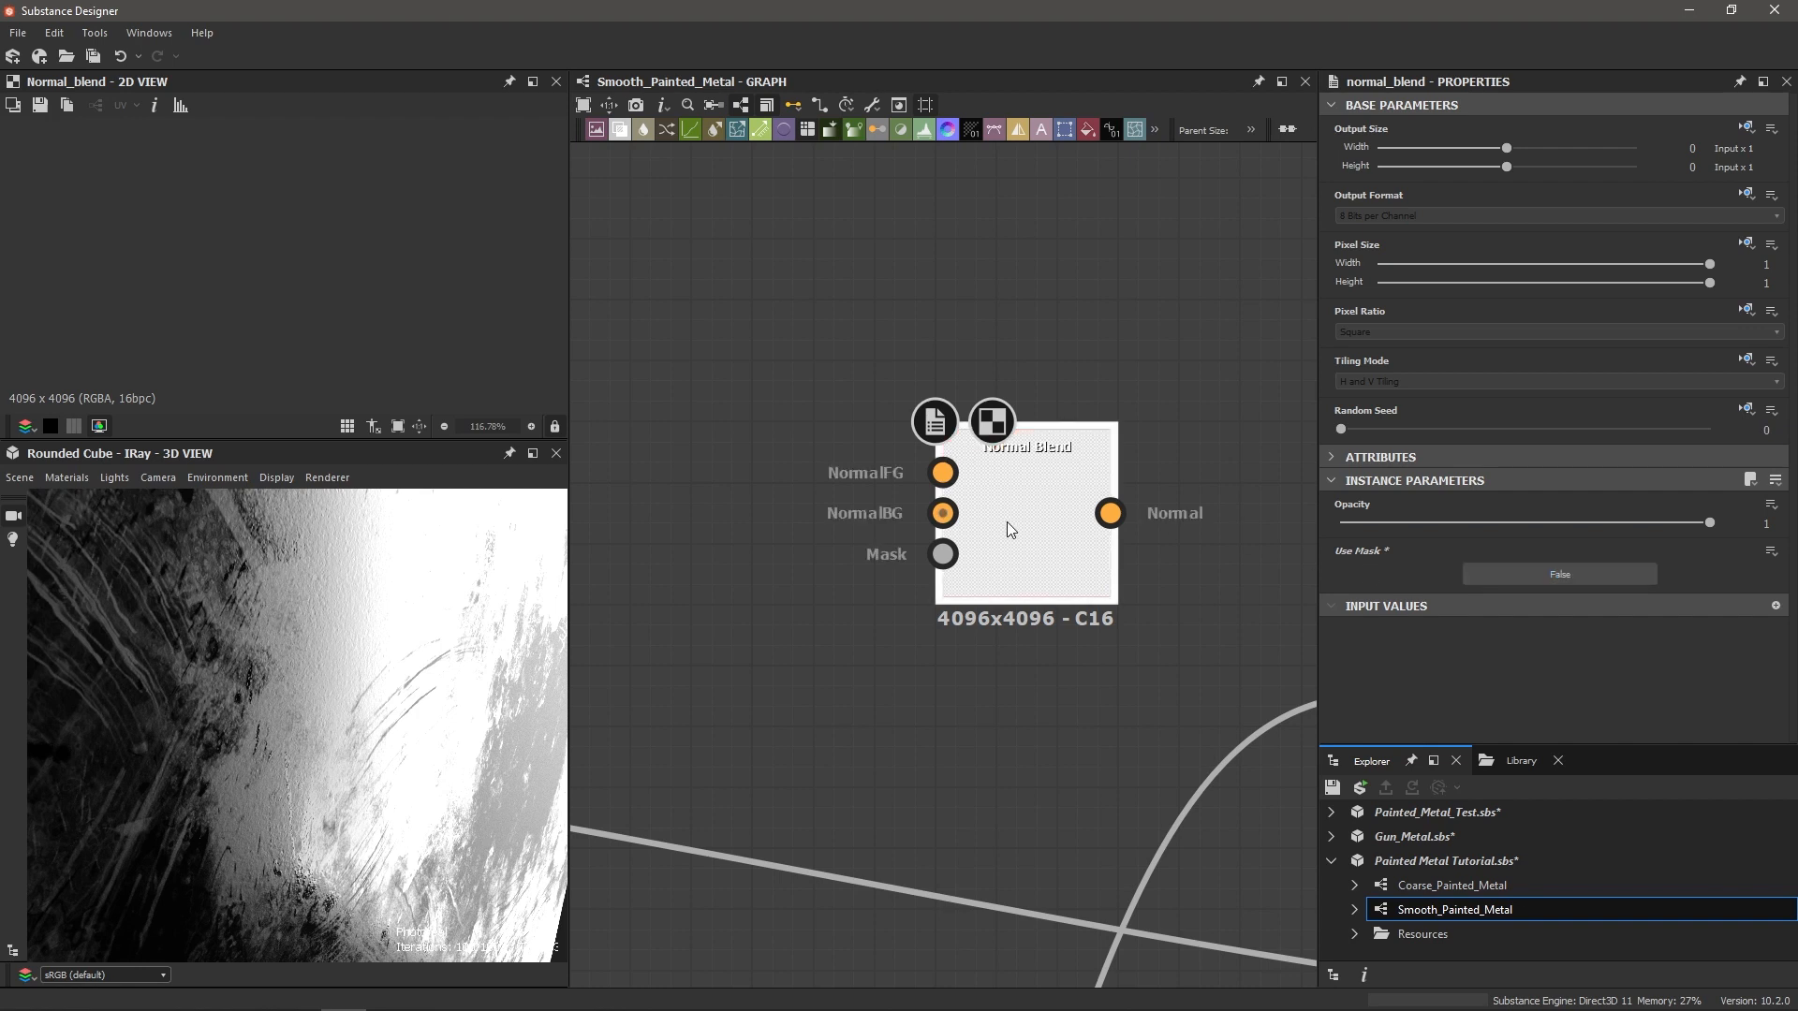
scroll(1007, 521, "down", 3)
middle_click_drag(828, 481, 965, 474)
middle_click_drag(1051, 565, 829, 562)
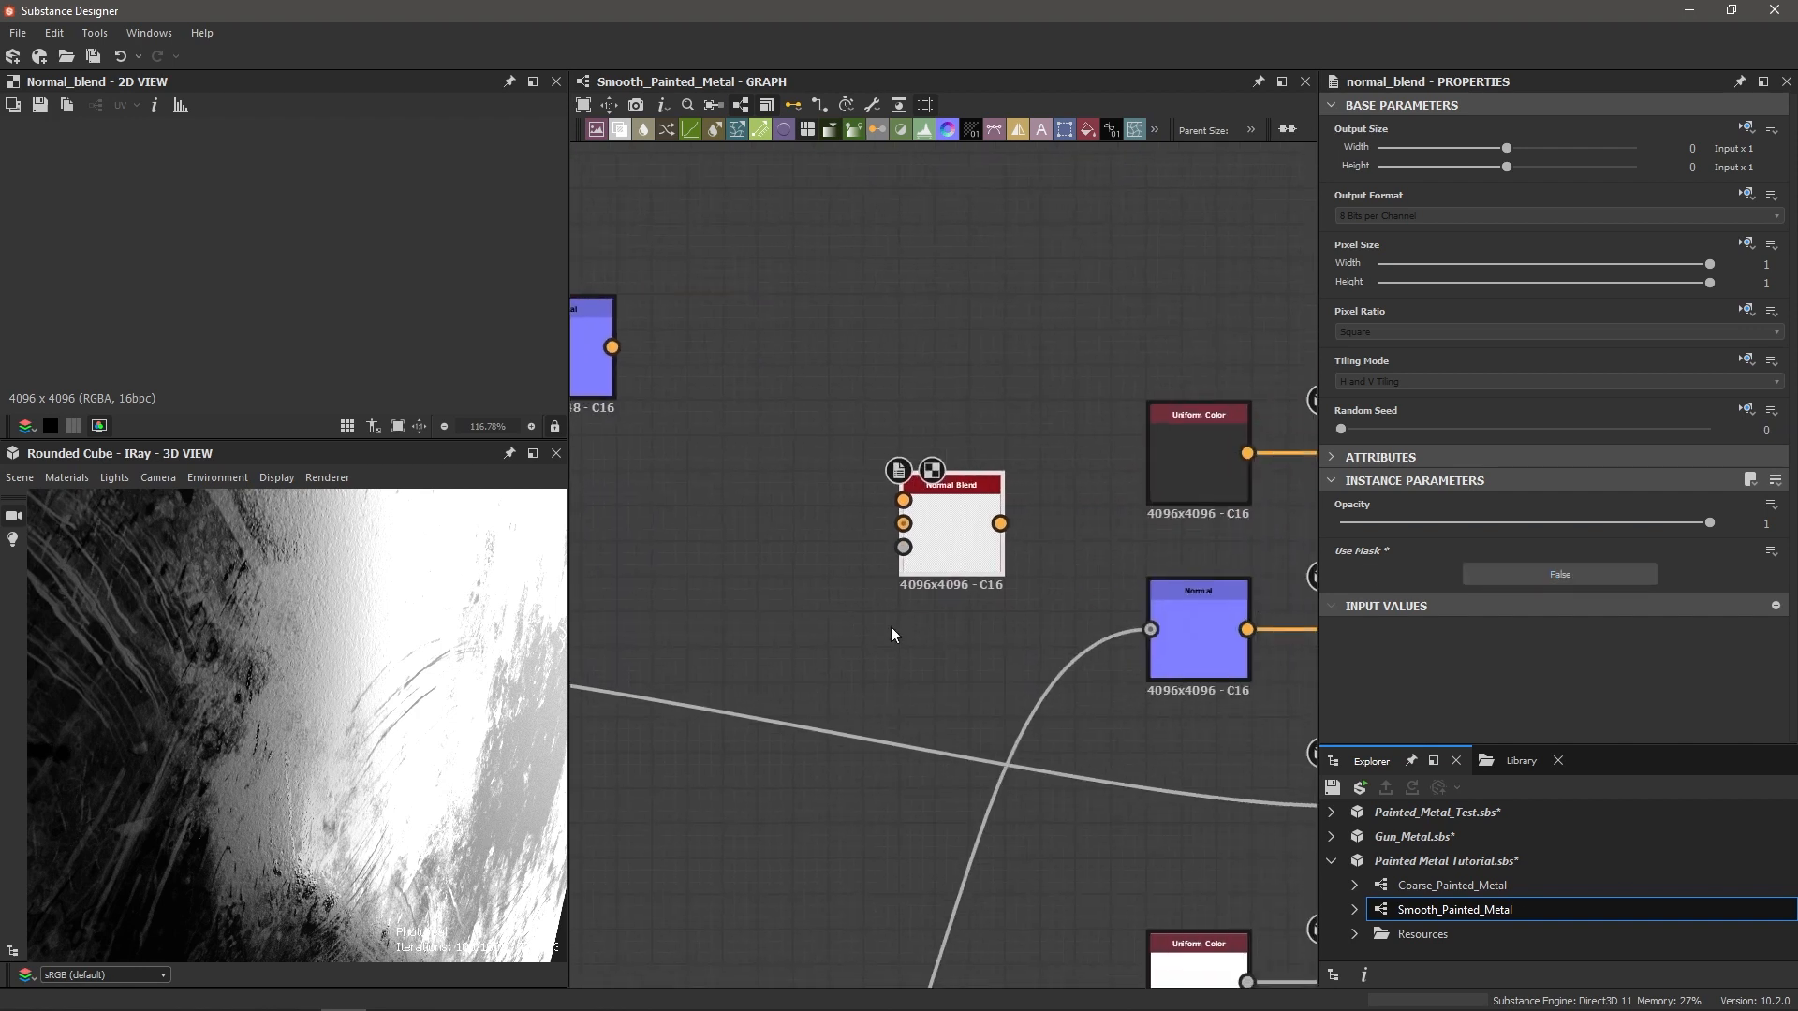
scroll(955, 622, "down", 1)
left_click_drag(1143, 627, 813, 660)
Step: Connect the scratches' Normal node to Normal Blend's NormalFG input and the 4096x4096 Normal node to its NormalBG input
middle_click_drag(662, 436, 922, 378)
scroll(816, 378, "down", 2)
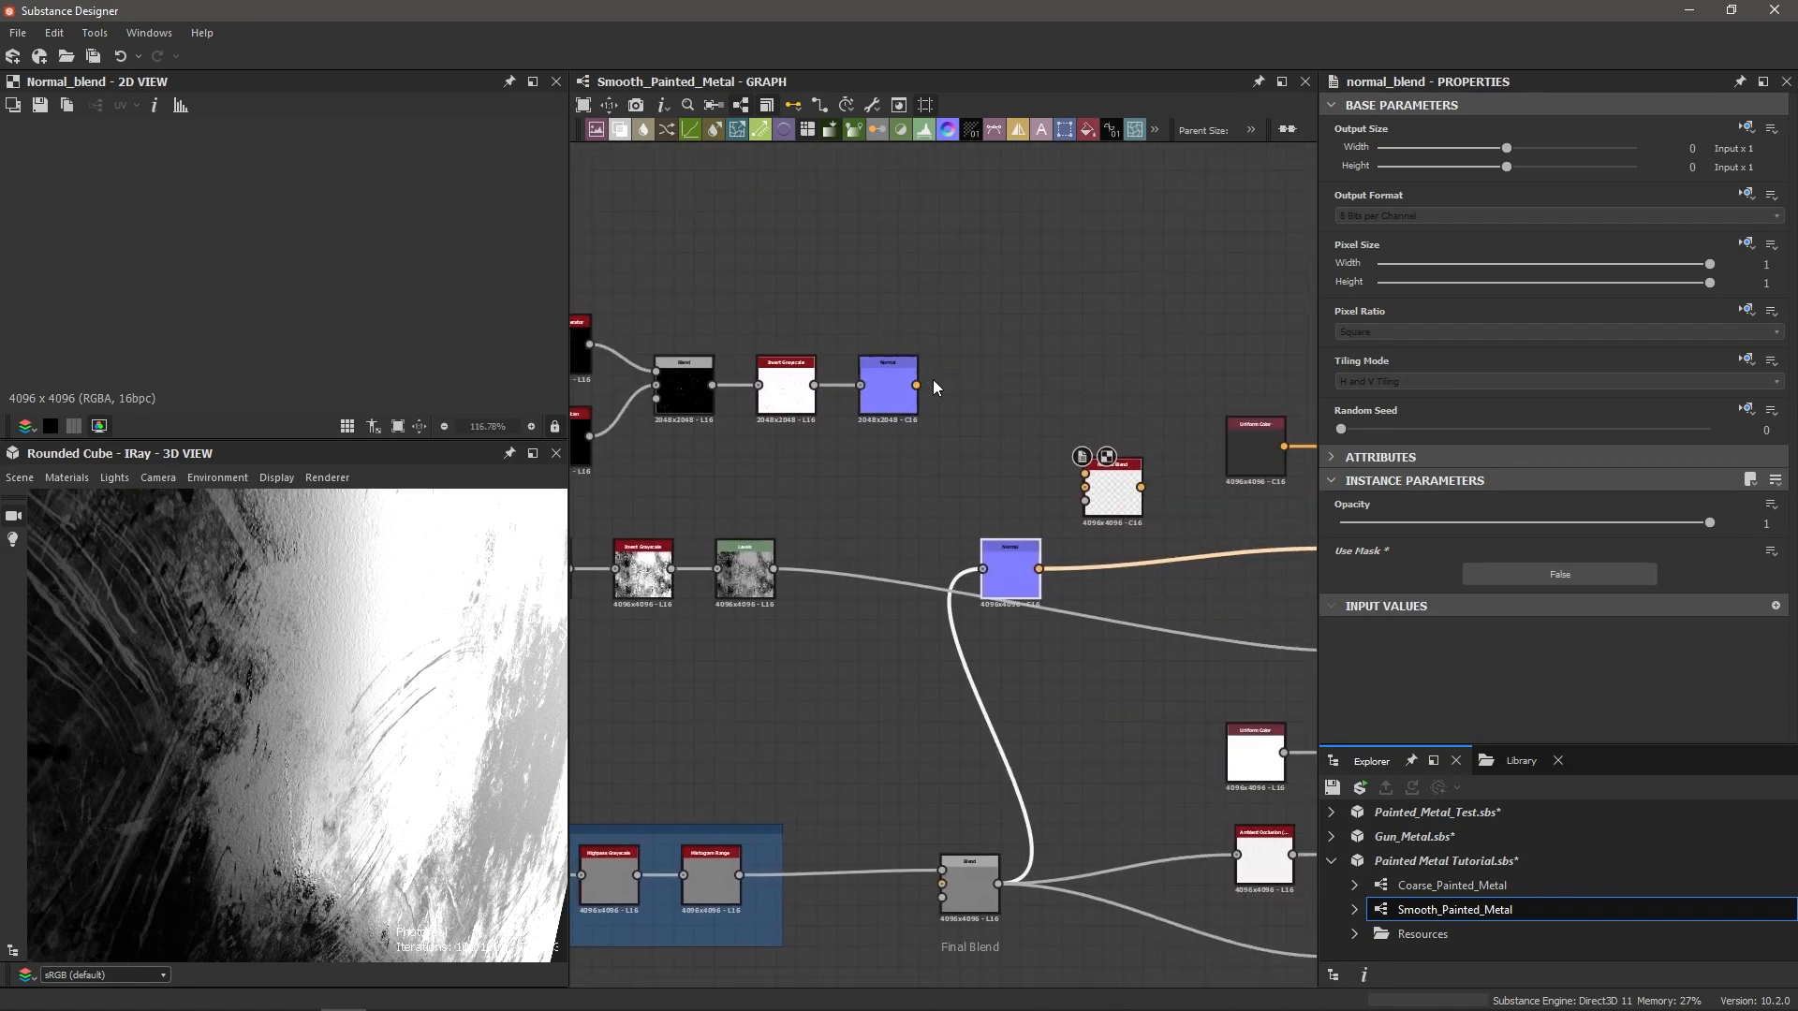
left_click_drag(1067, 454, 1085, 474)
scroll(1086, 473, "up", 4)
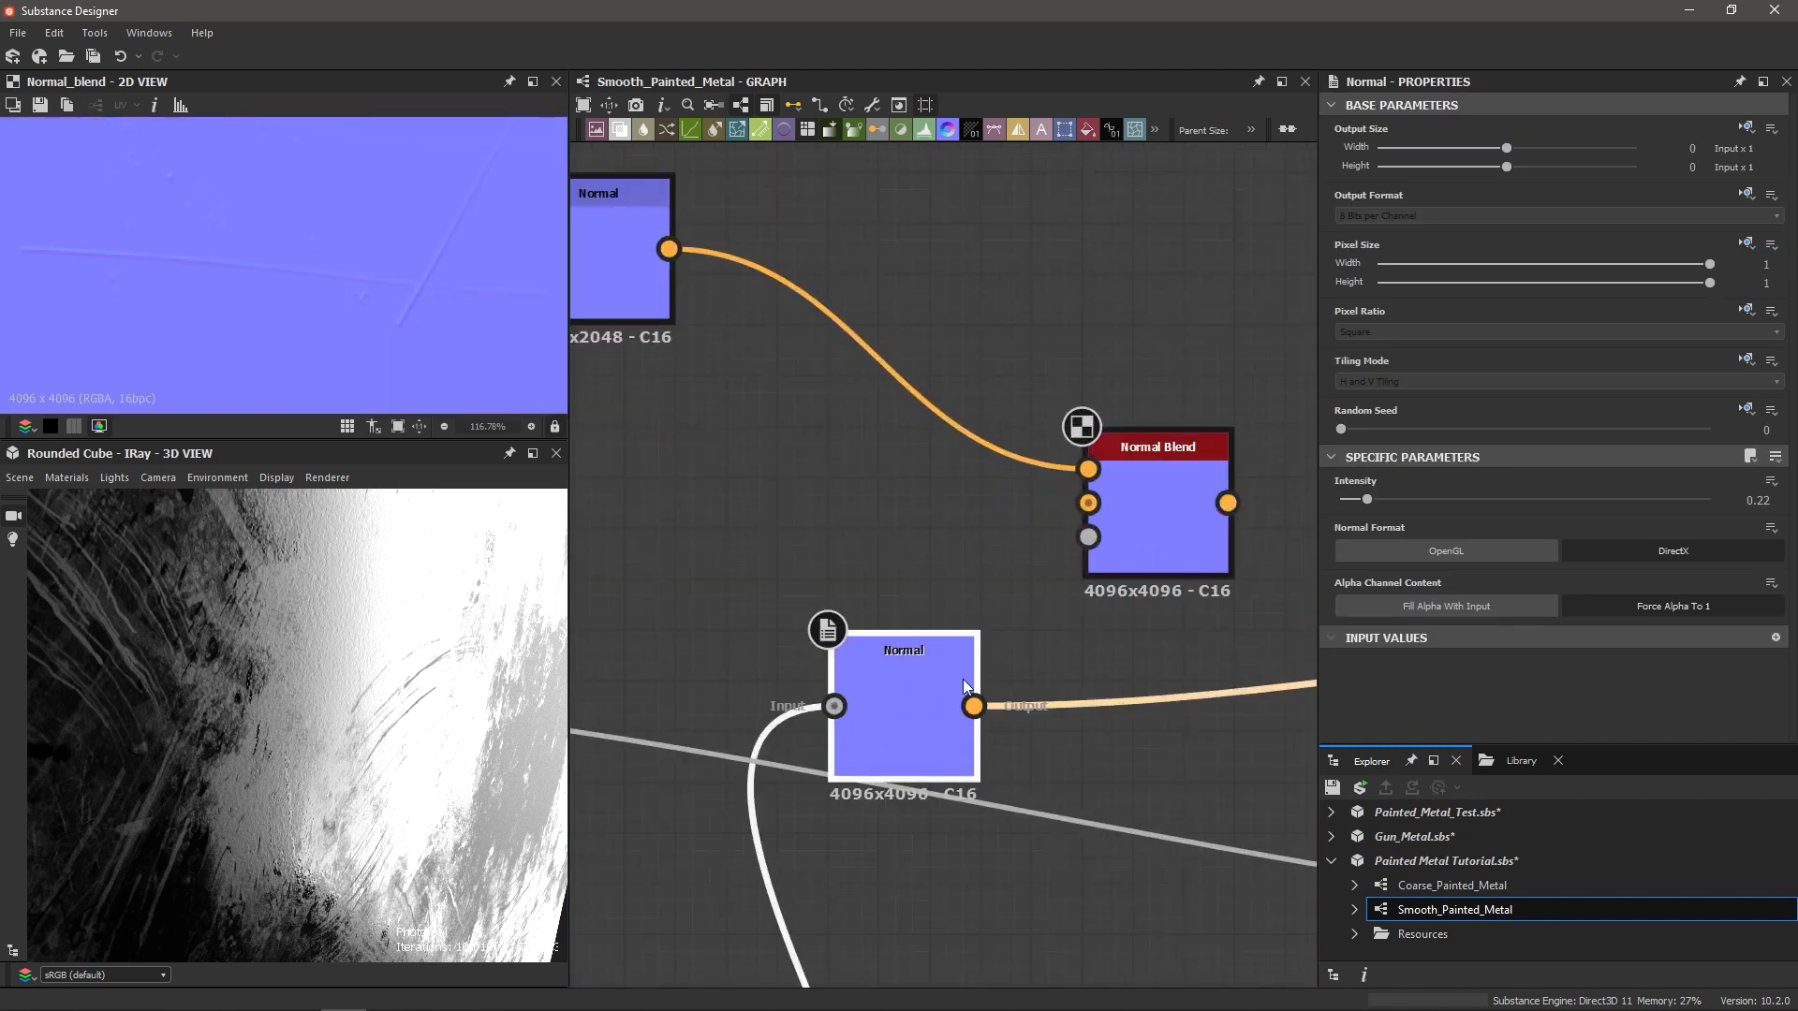
left_click_drag(974, 706, 1091, 501)
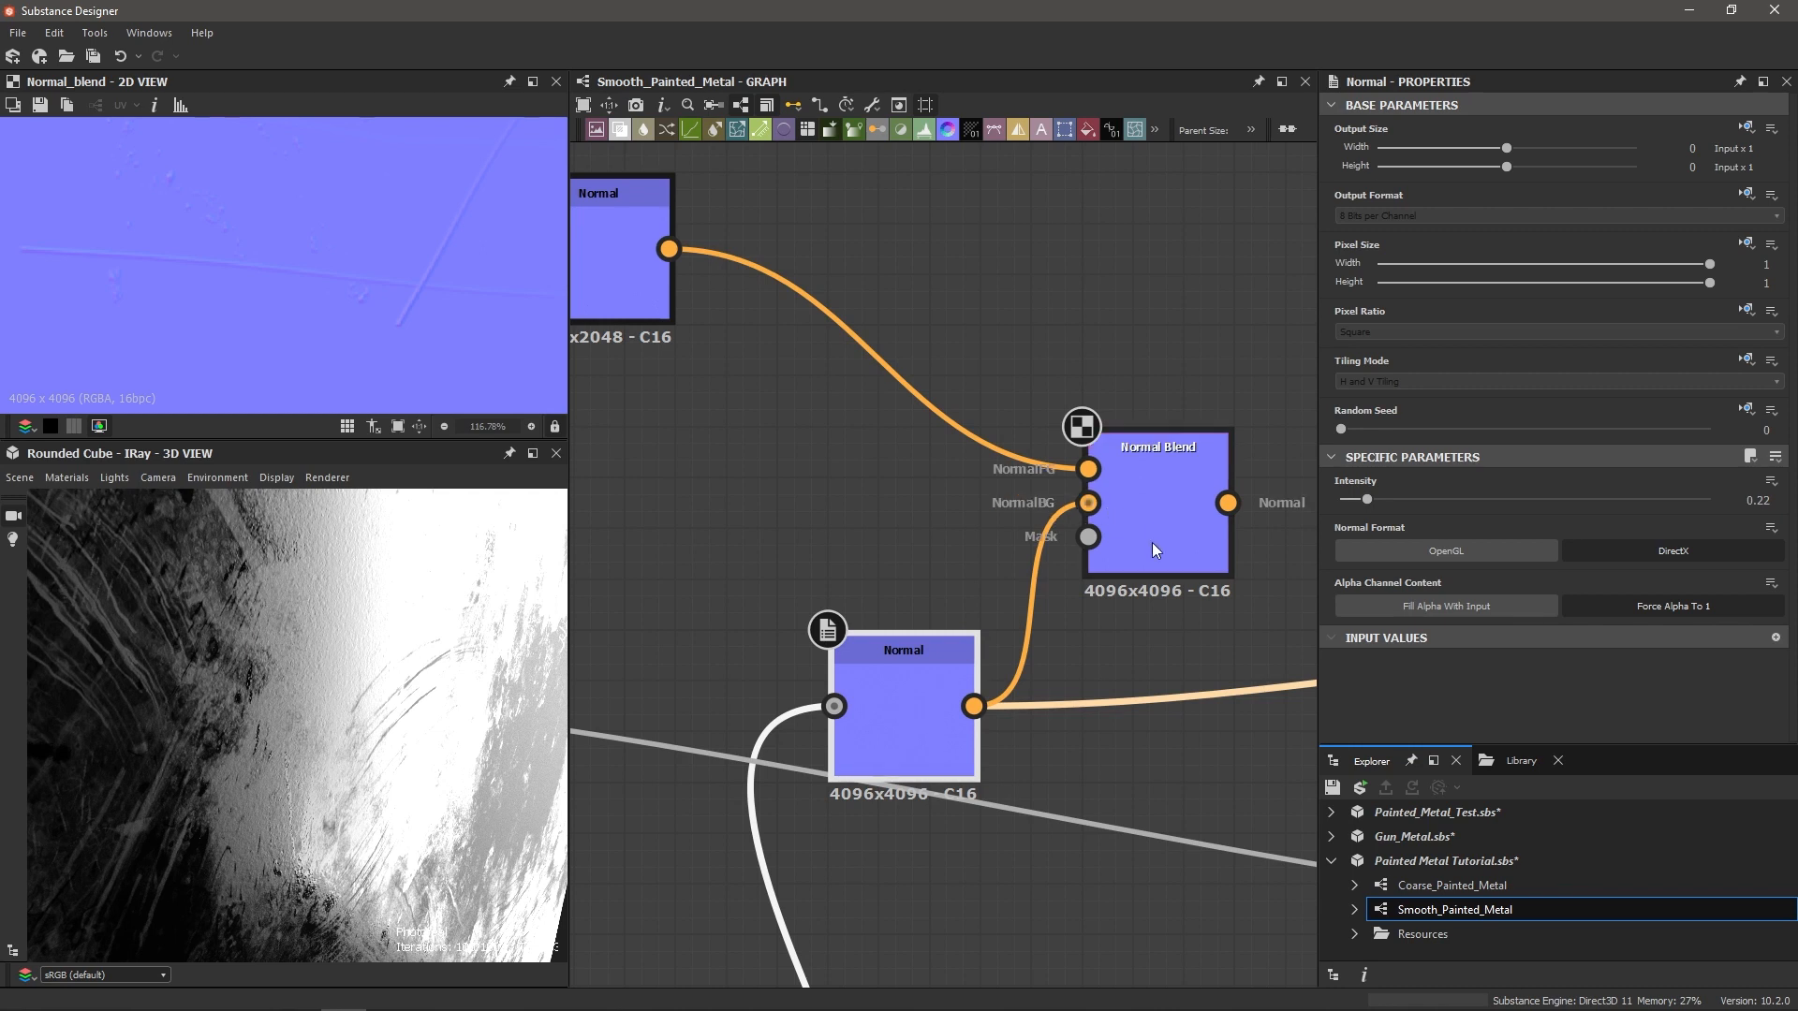
Step: Set the Normal Blend node's opacity to 0.5
left_click(1165, 493)
scroll(234, 233, "down", 4)
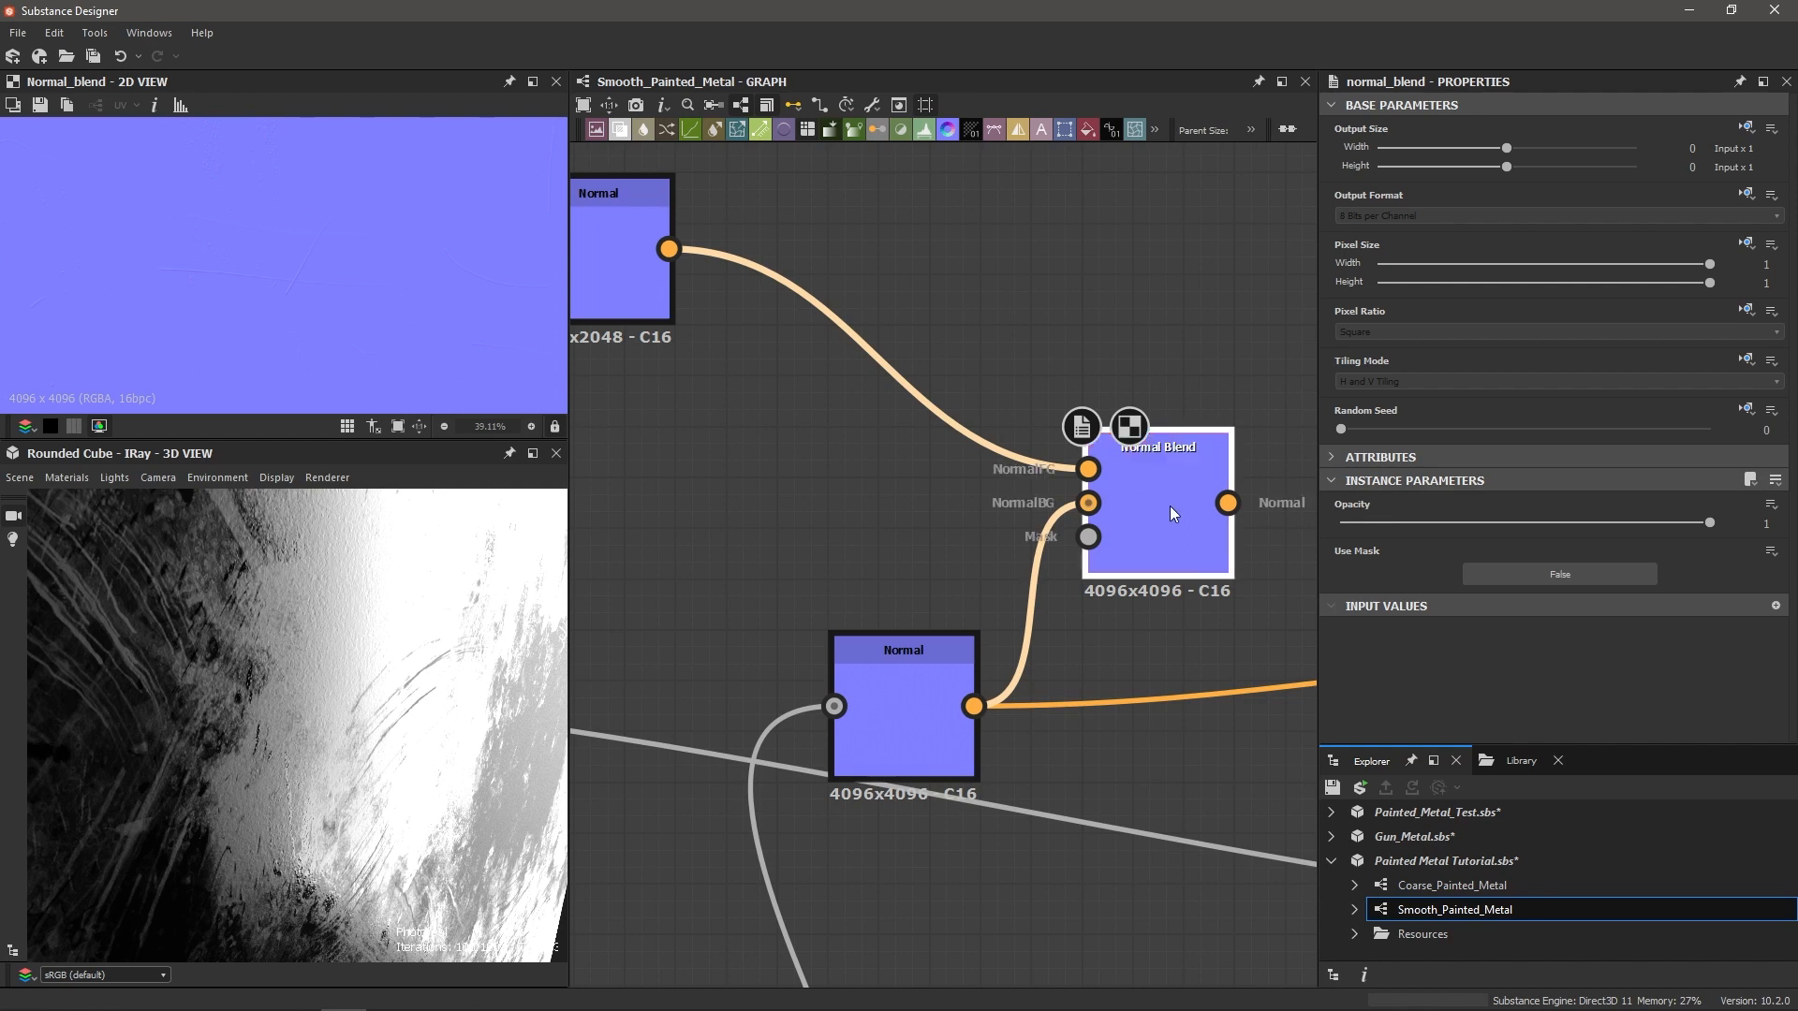
left_click_drag(1709, 524, 1530, 532)
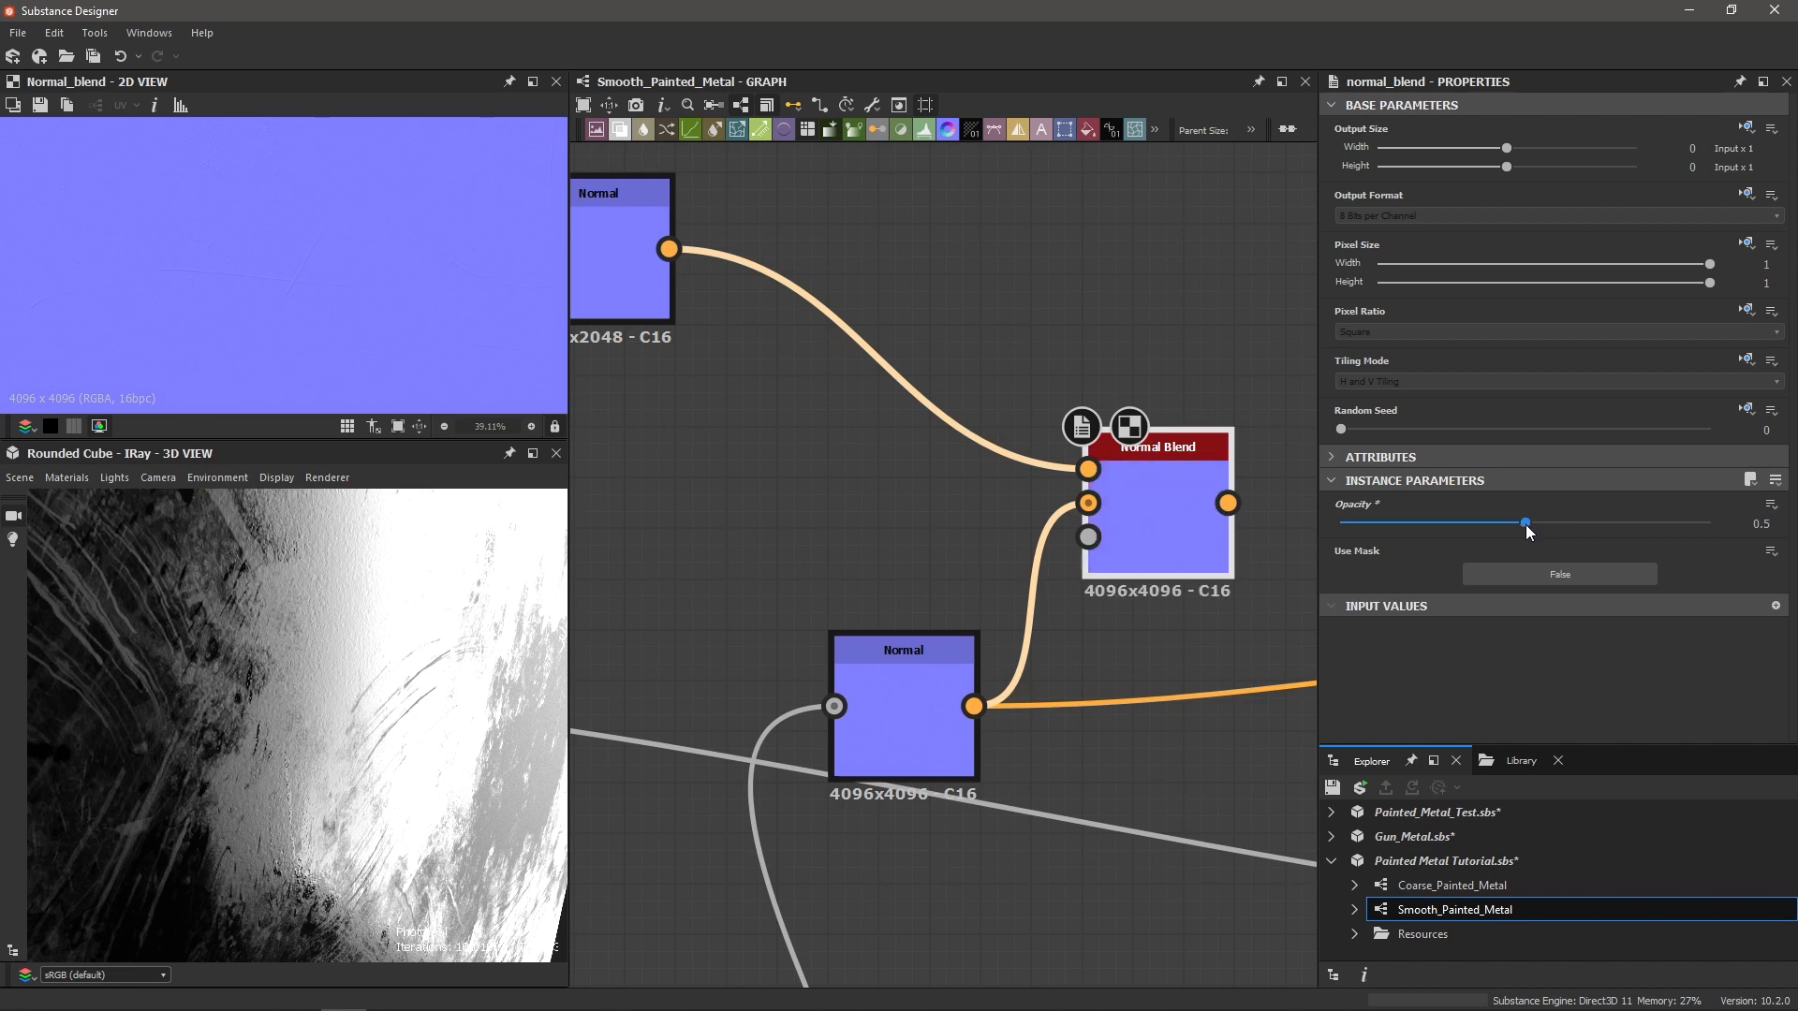
Step: Connect the Normal Blend result to the graph's Normal output and check the cube in the 3D view
scroll(266, 275, "up", 5)
scroll(312, 277, "down", 3)
scroll(998, 541, "down", 4)
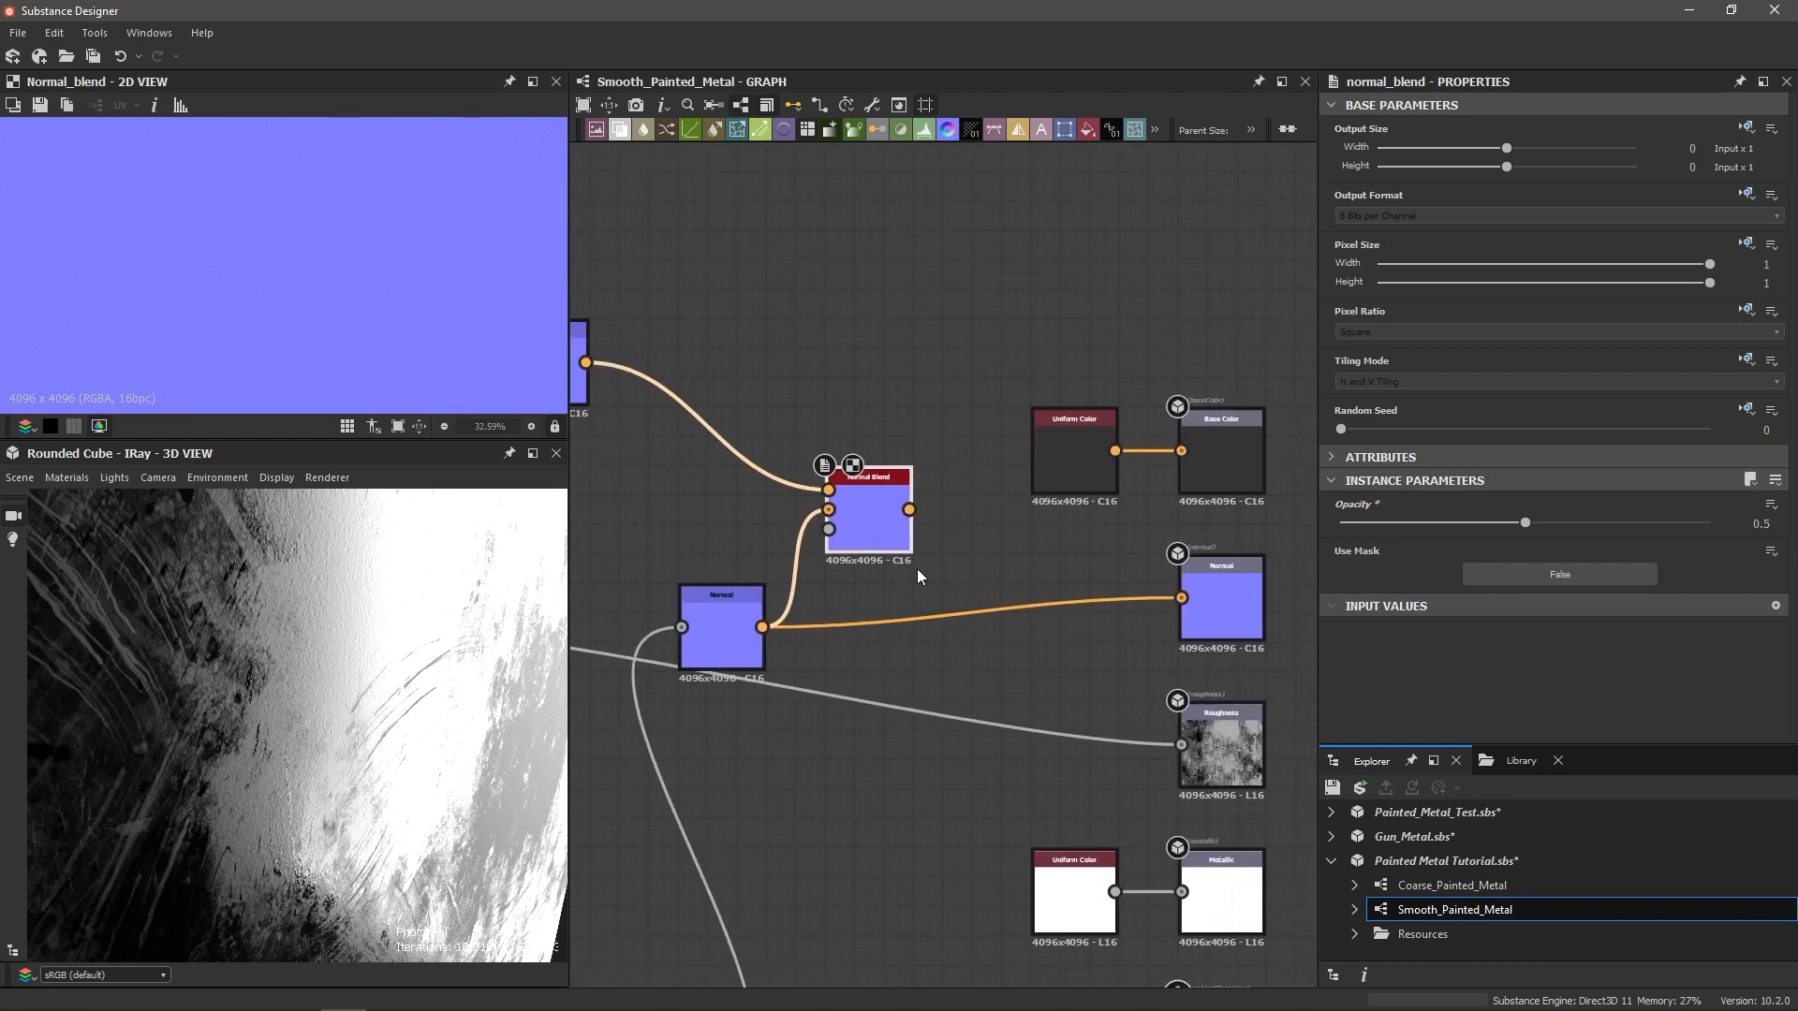
scroll(923, 555, "up", 2)
left_click_drag(926, 527, 1108, 655)
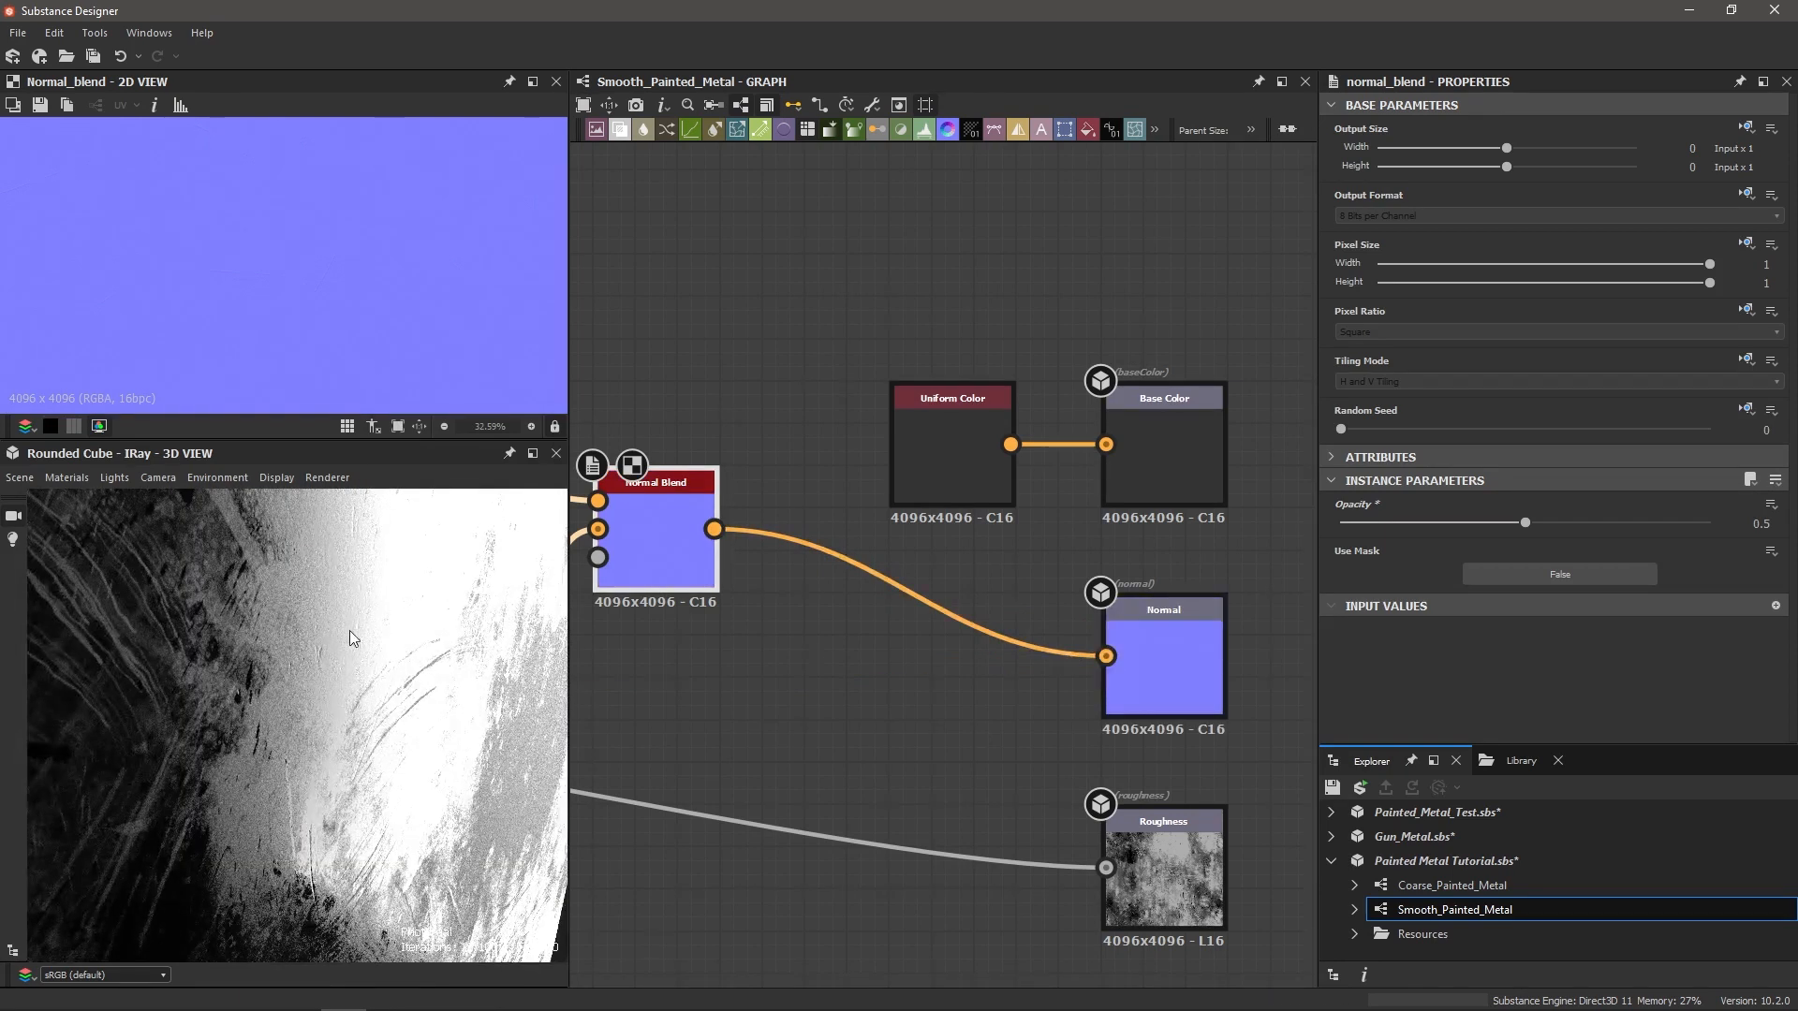
left_click_drag(352, 572, 413, 660)
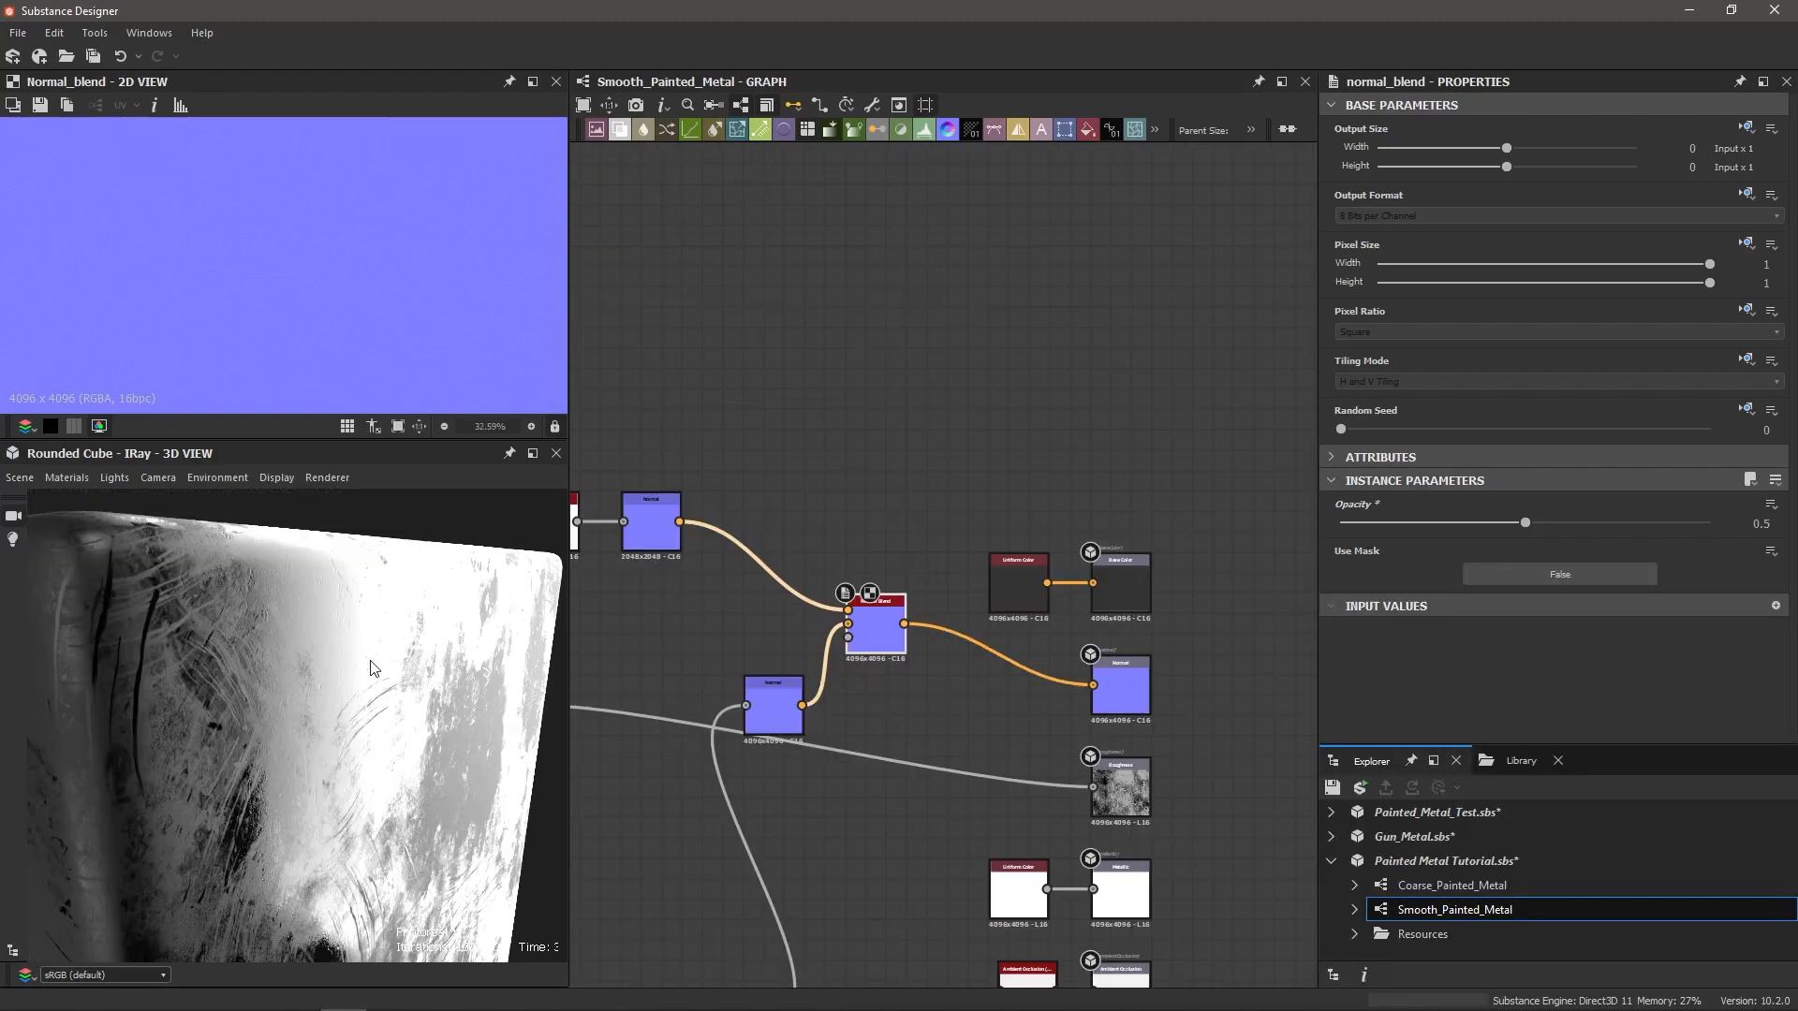
Step: Line up Normal Blend beside the Normal output and move both Normal nodes closer to it
middle_click_drag(728, 614, 991, 609)
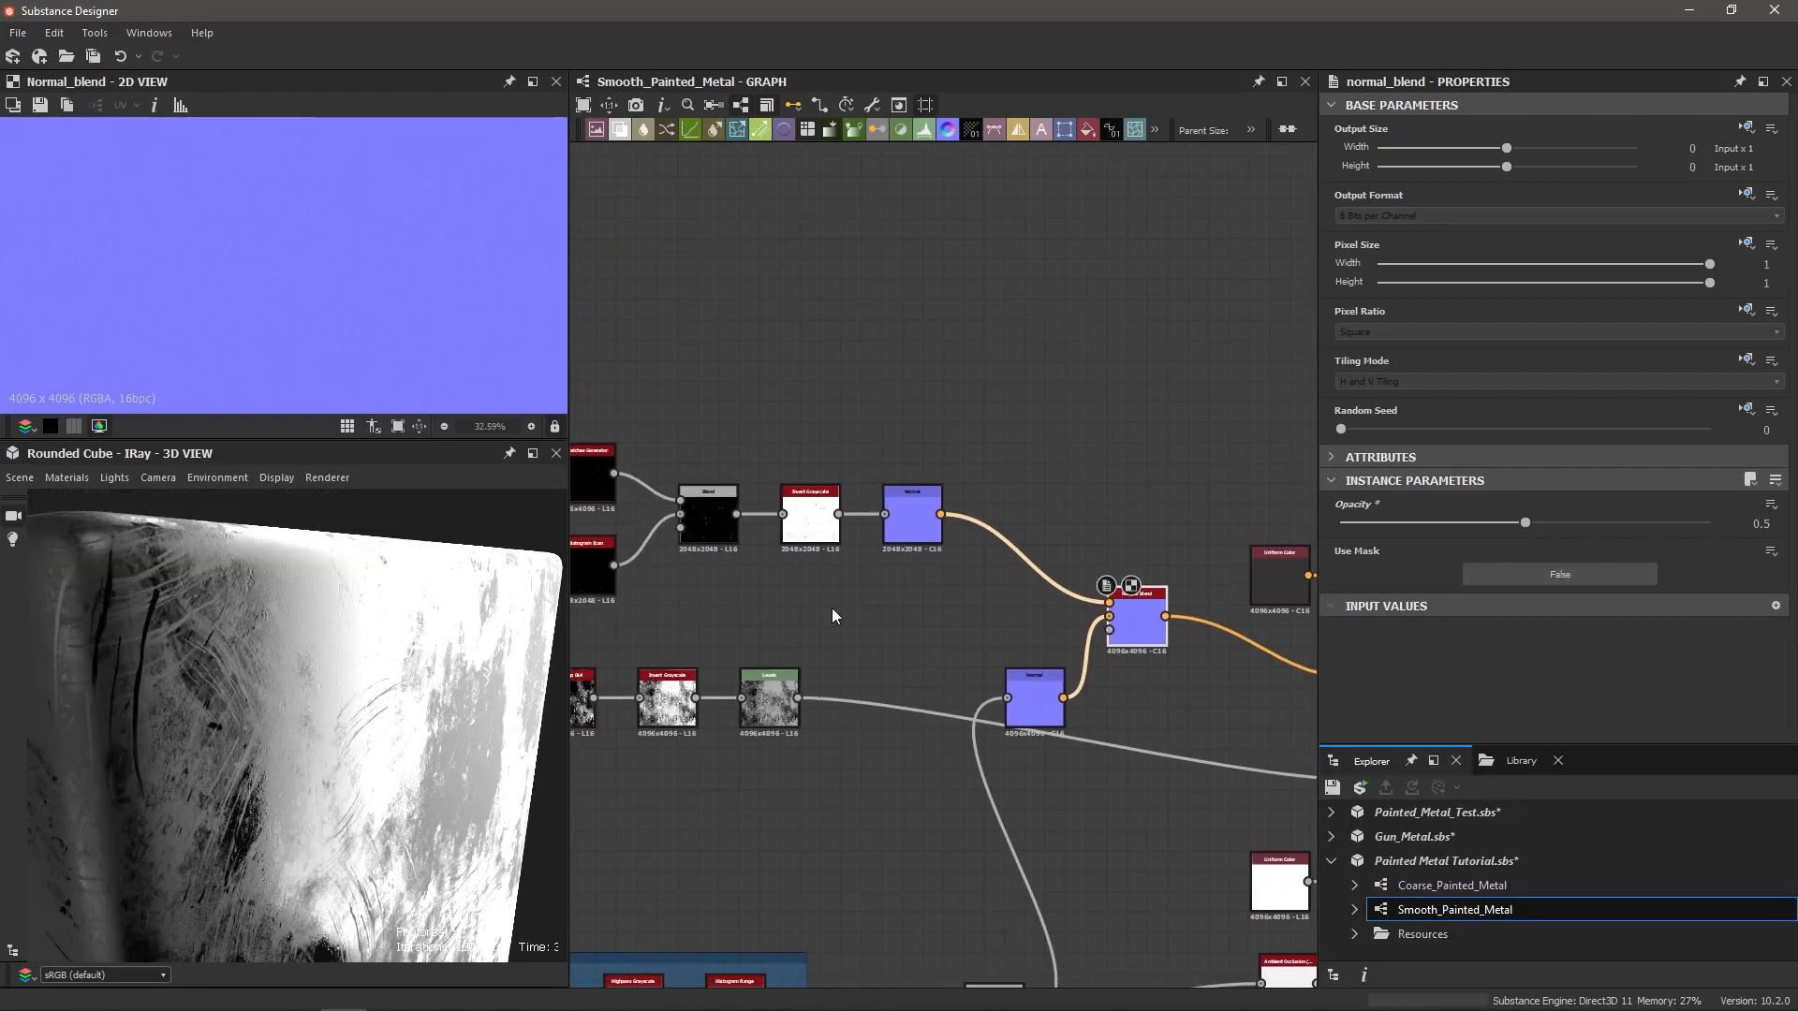
middle_click_drag(797, 590, 1005, 571)
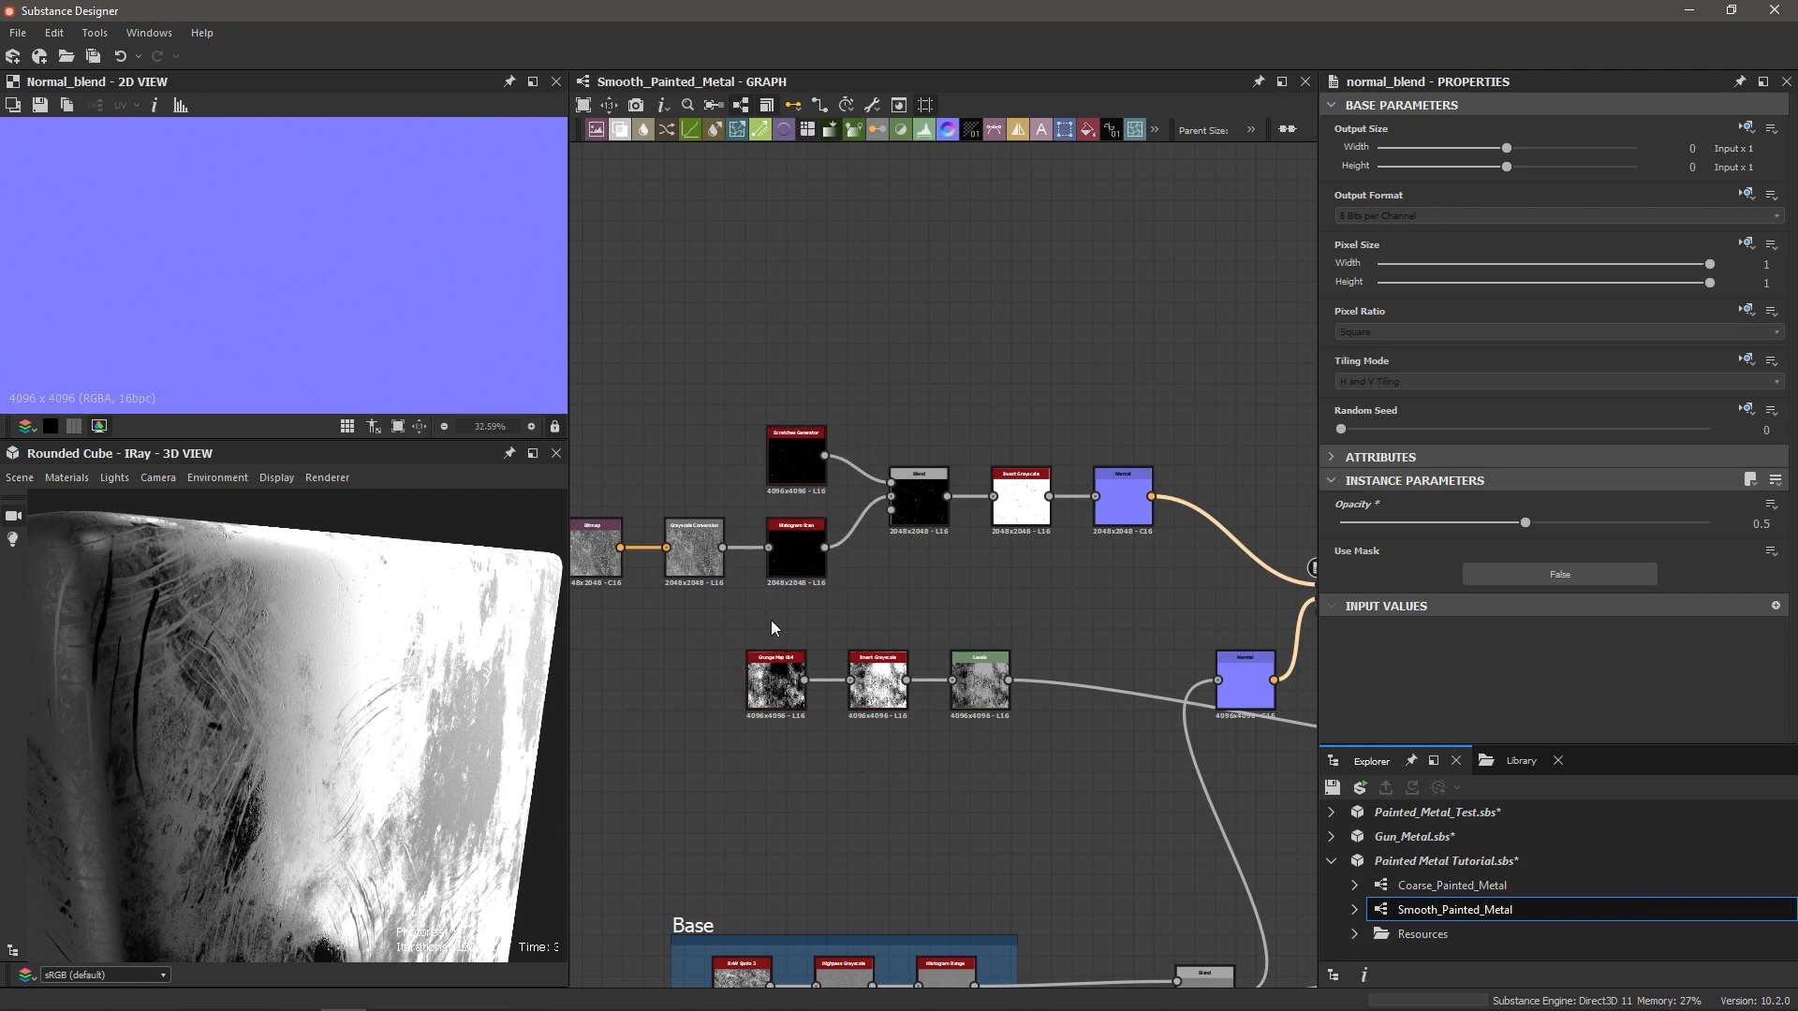
middle_click_drag(1073, 786, 949, 794)
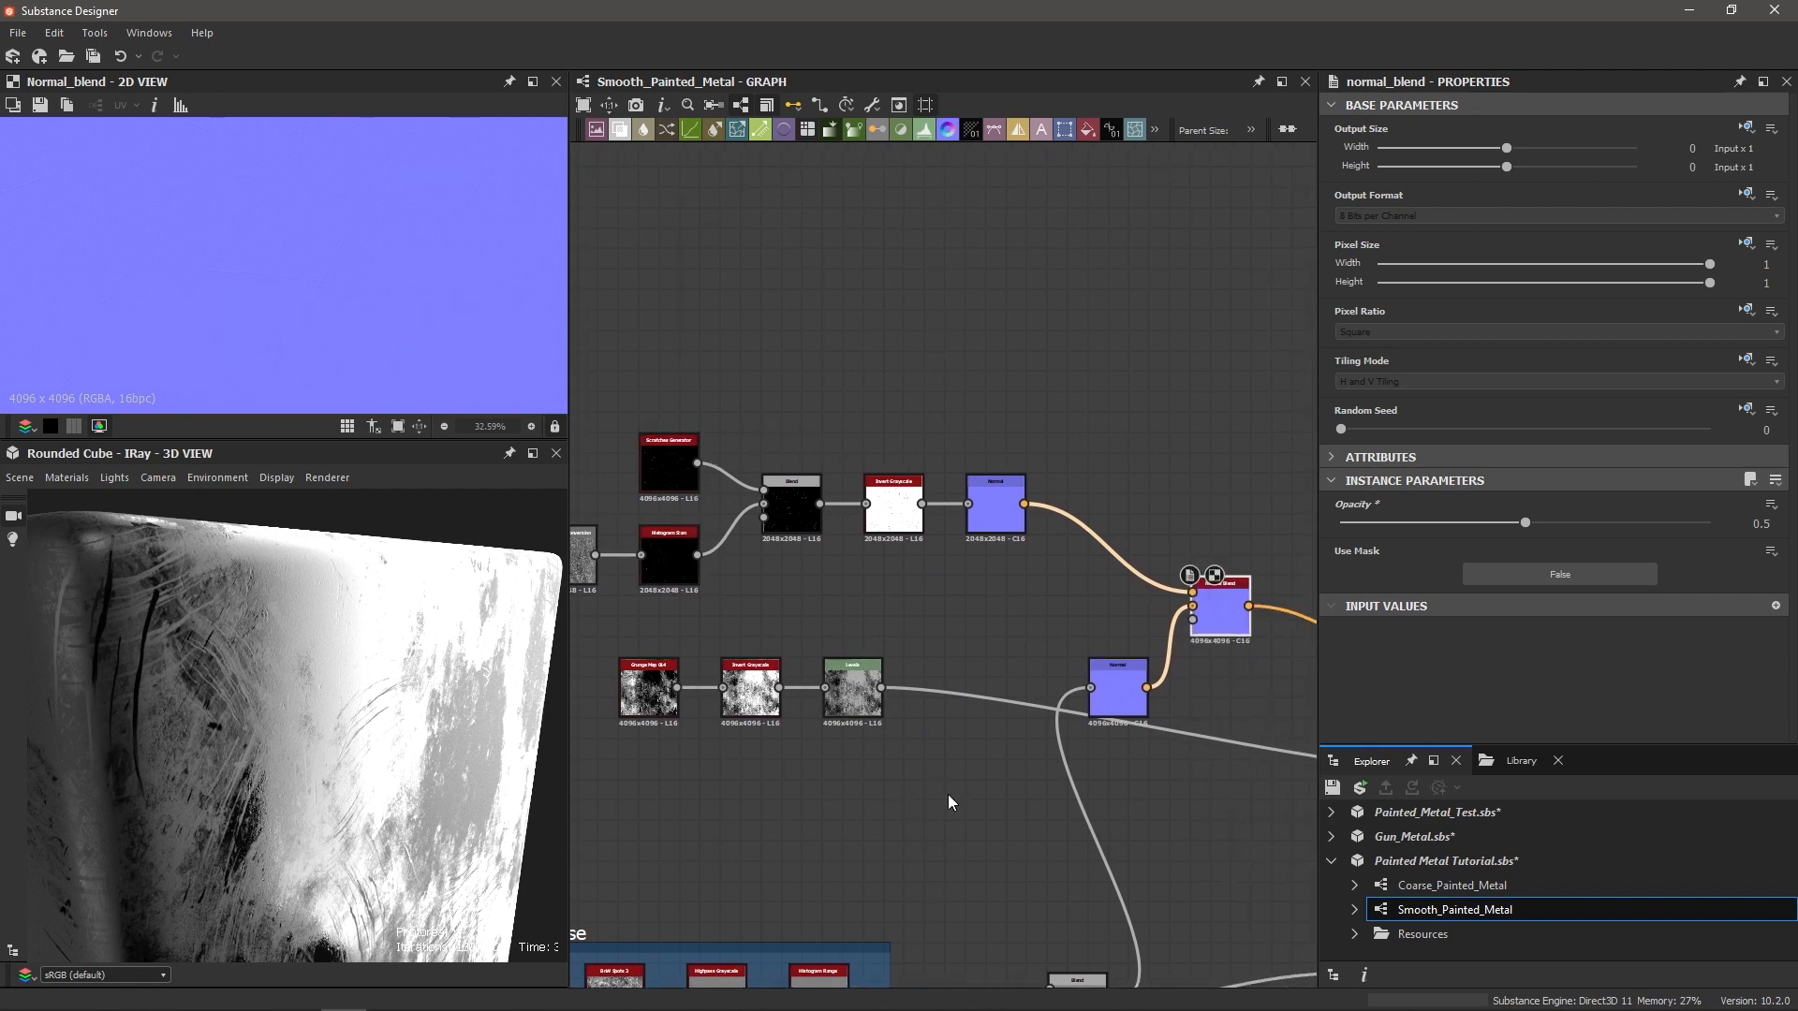
middle_click_drag(1251, 780, 1002, 794)
left_click_drag(967, 620, 1086, 671)
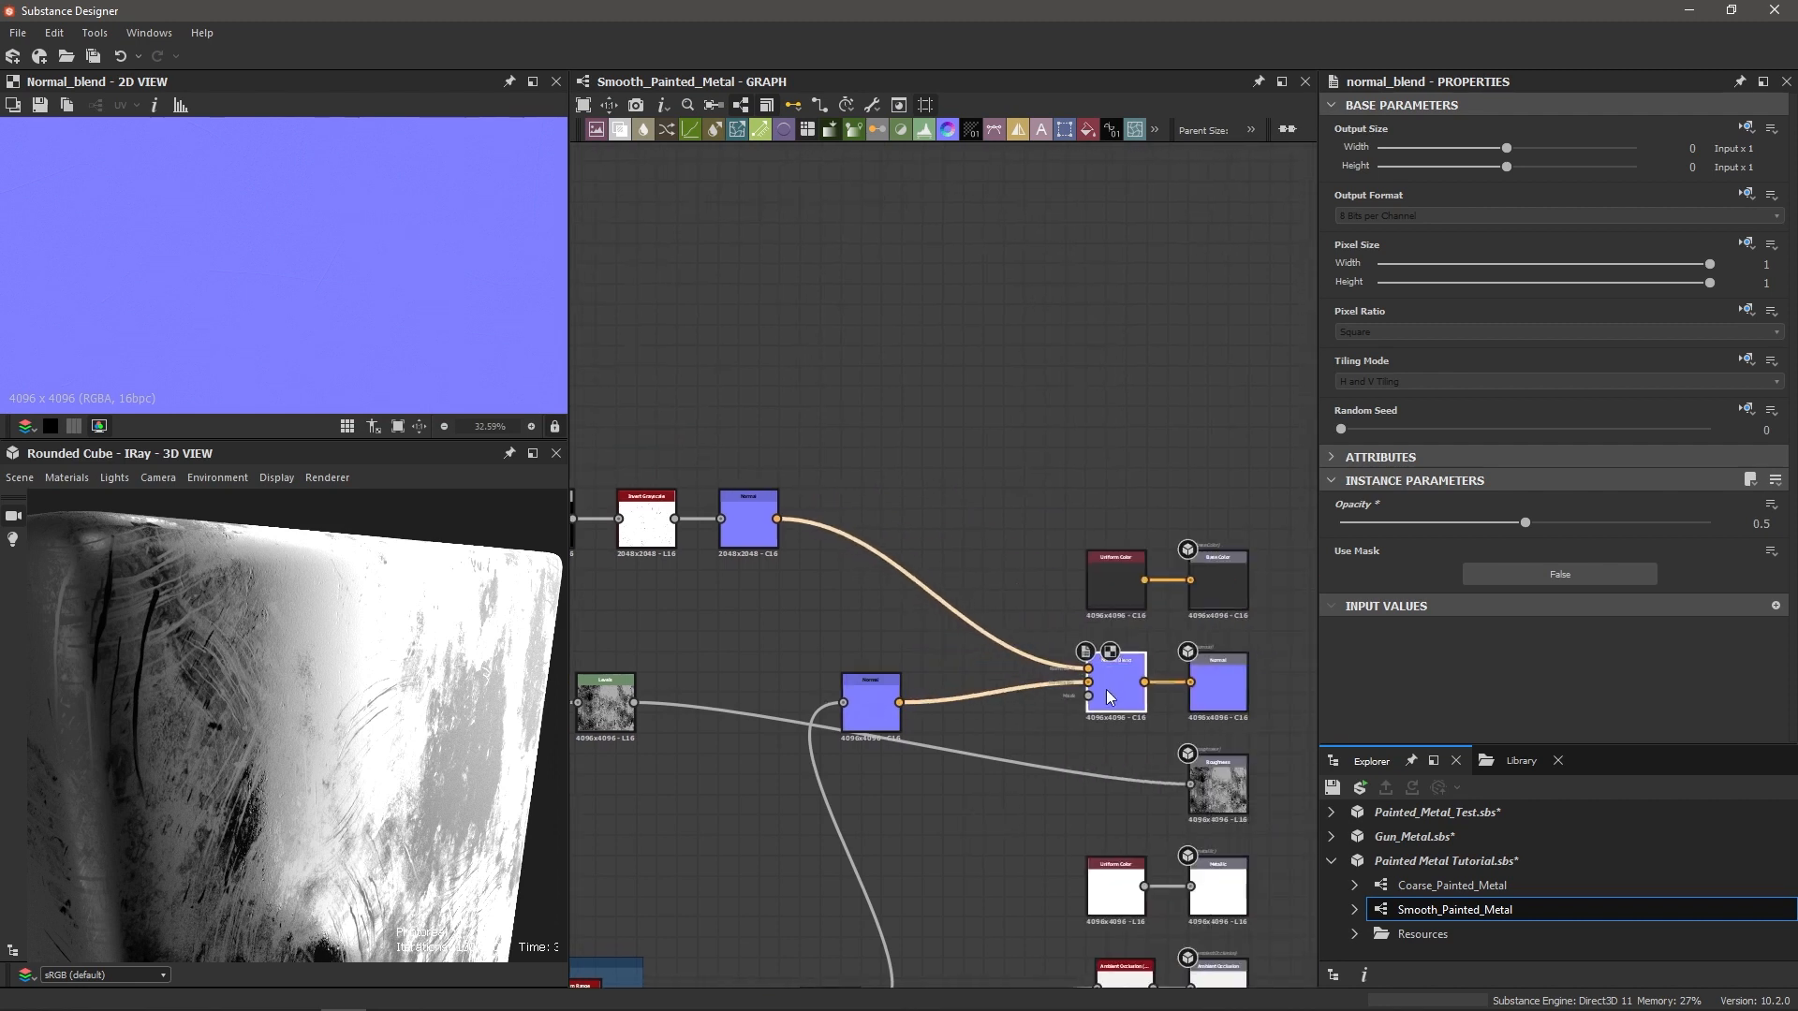
left_click_drag(864, 702, 970, 682)
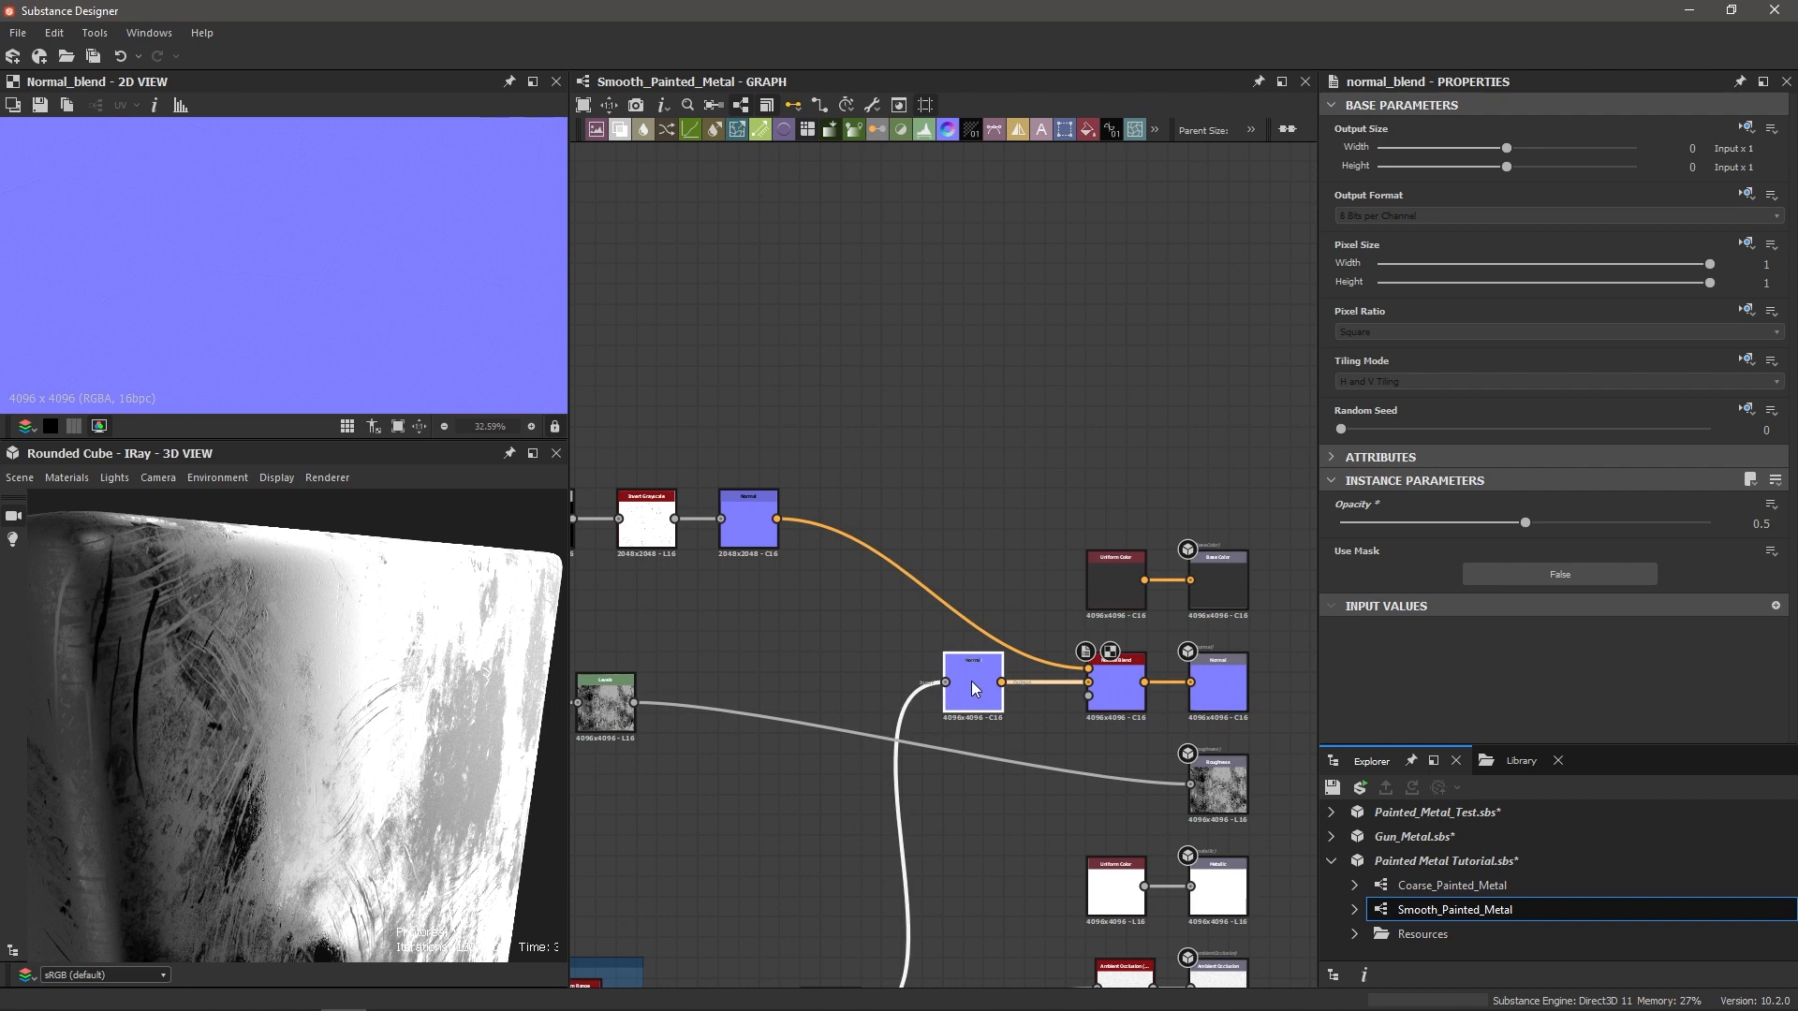
left_click_drag(747, 513, 878, 517)
middle_click_drag(878, 516, 1169, 487)
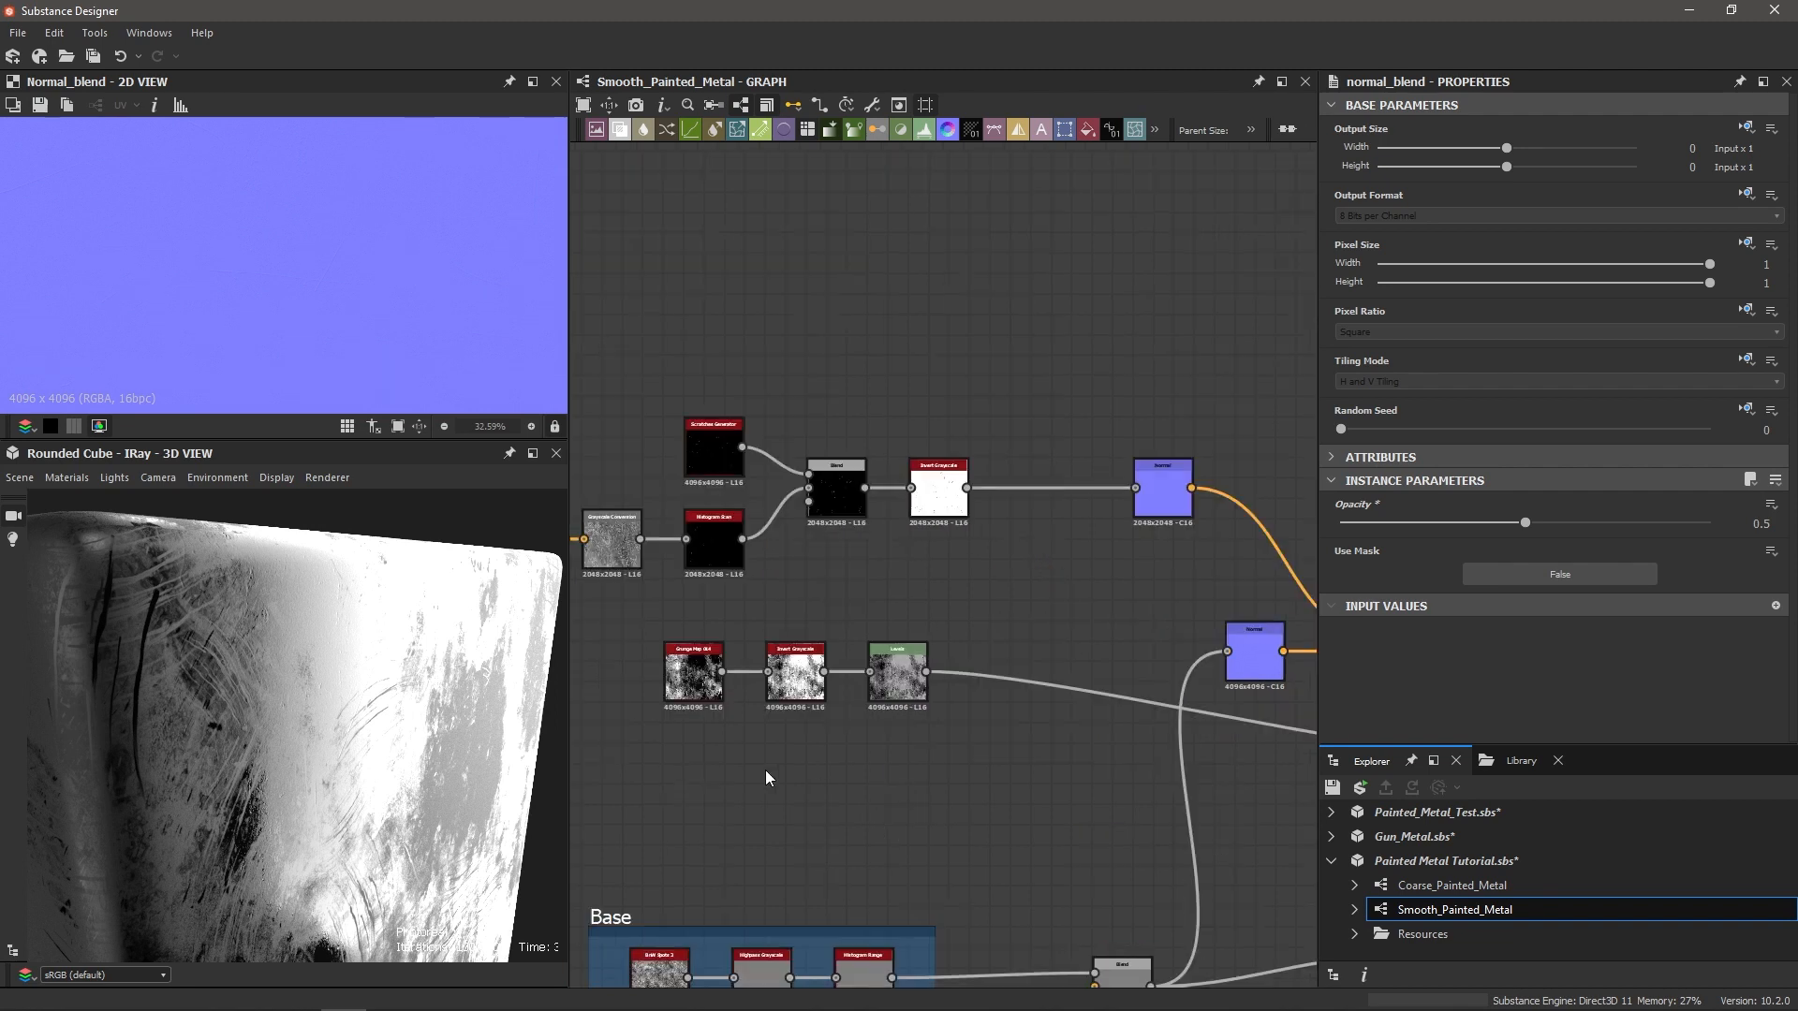
Step: Preview the Grunge Map 014 node and its Invert Grayscale node in the 2D view
scroll(786, 772, "up", 1)
middle_click_drag(783, 778, 873, 779)
scroll(867, 779, "up", 2)
double_click(743, 599)
scroll(333, 309, "down", 2)
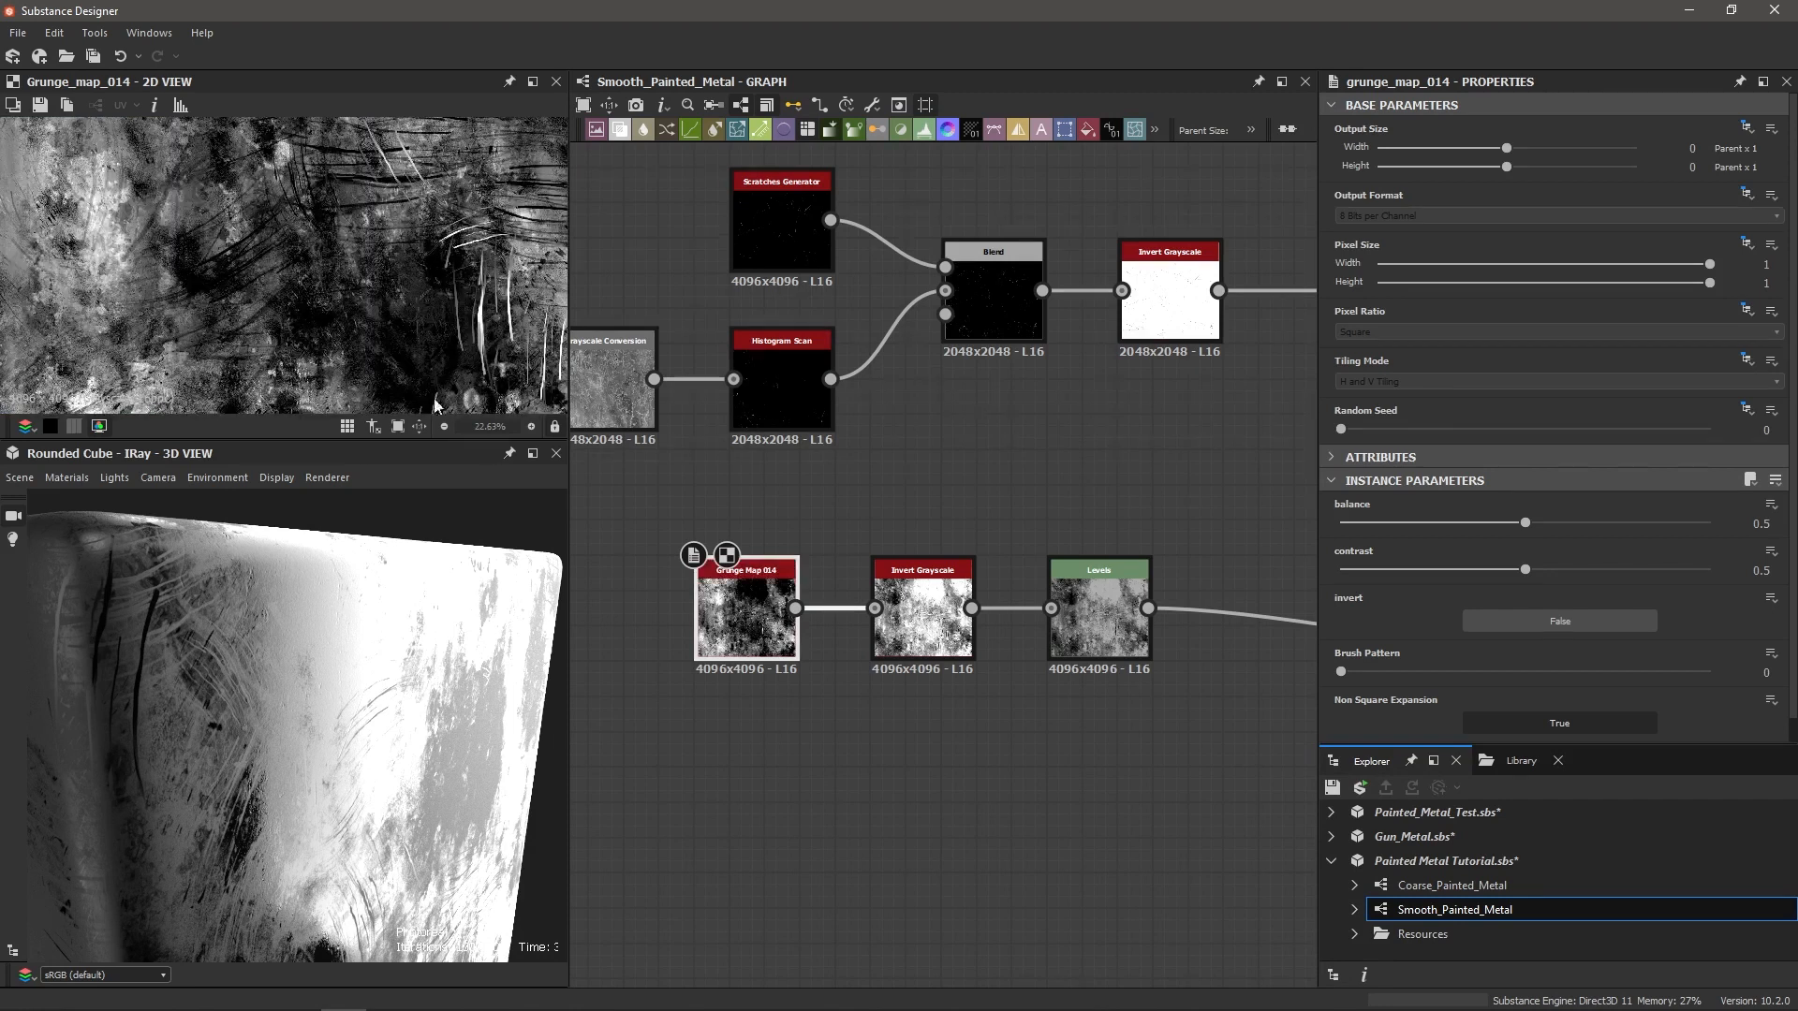
middle_click_drag(959, 693, 795, 708)
double_click(787, 646)
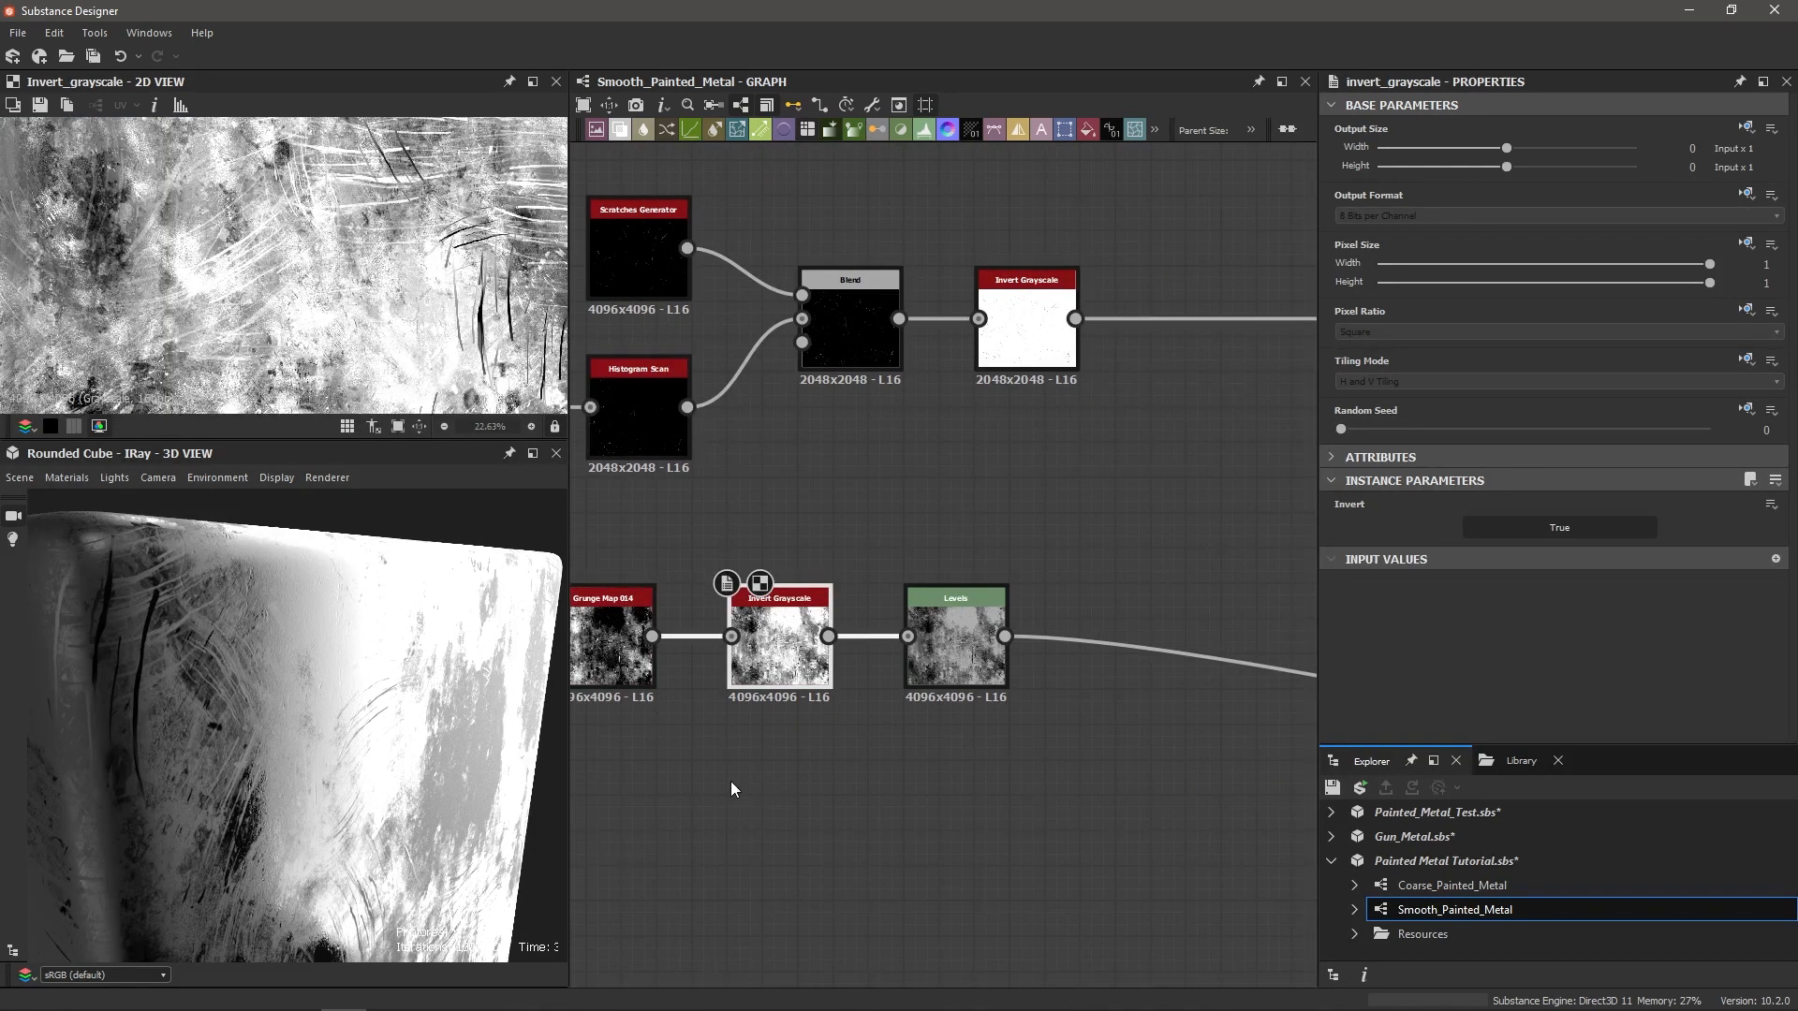
Step: Move Invert Grayscale and Levels away from Grunge Map 014 and insert a Blend node on the link after the grunge map
left_click_drag(784, 530, 927, 681)
left_click_drag(795, 642, 1074, 643)
middle_click_drag(825, 707, 1011, 704)
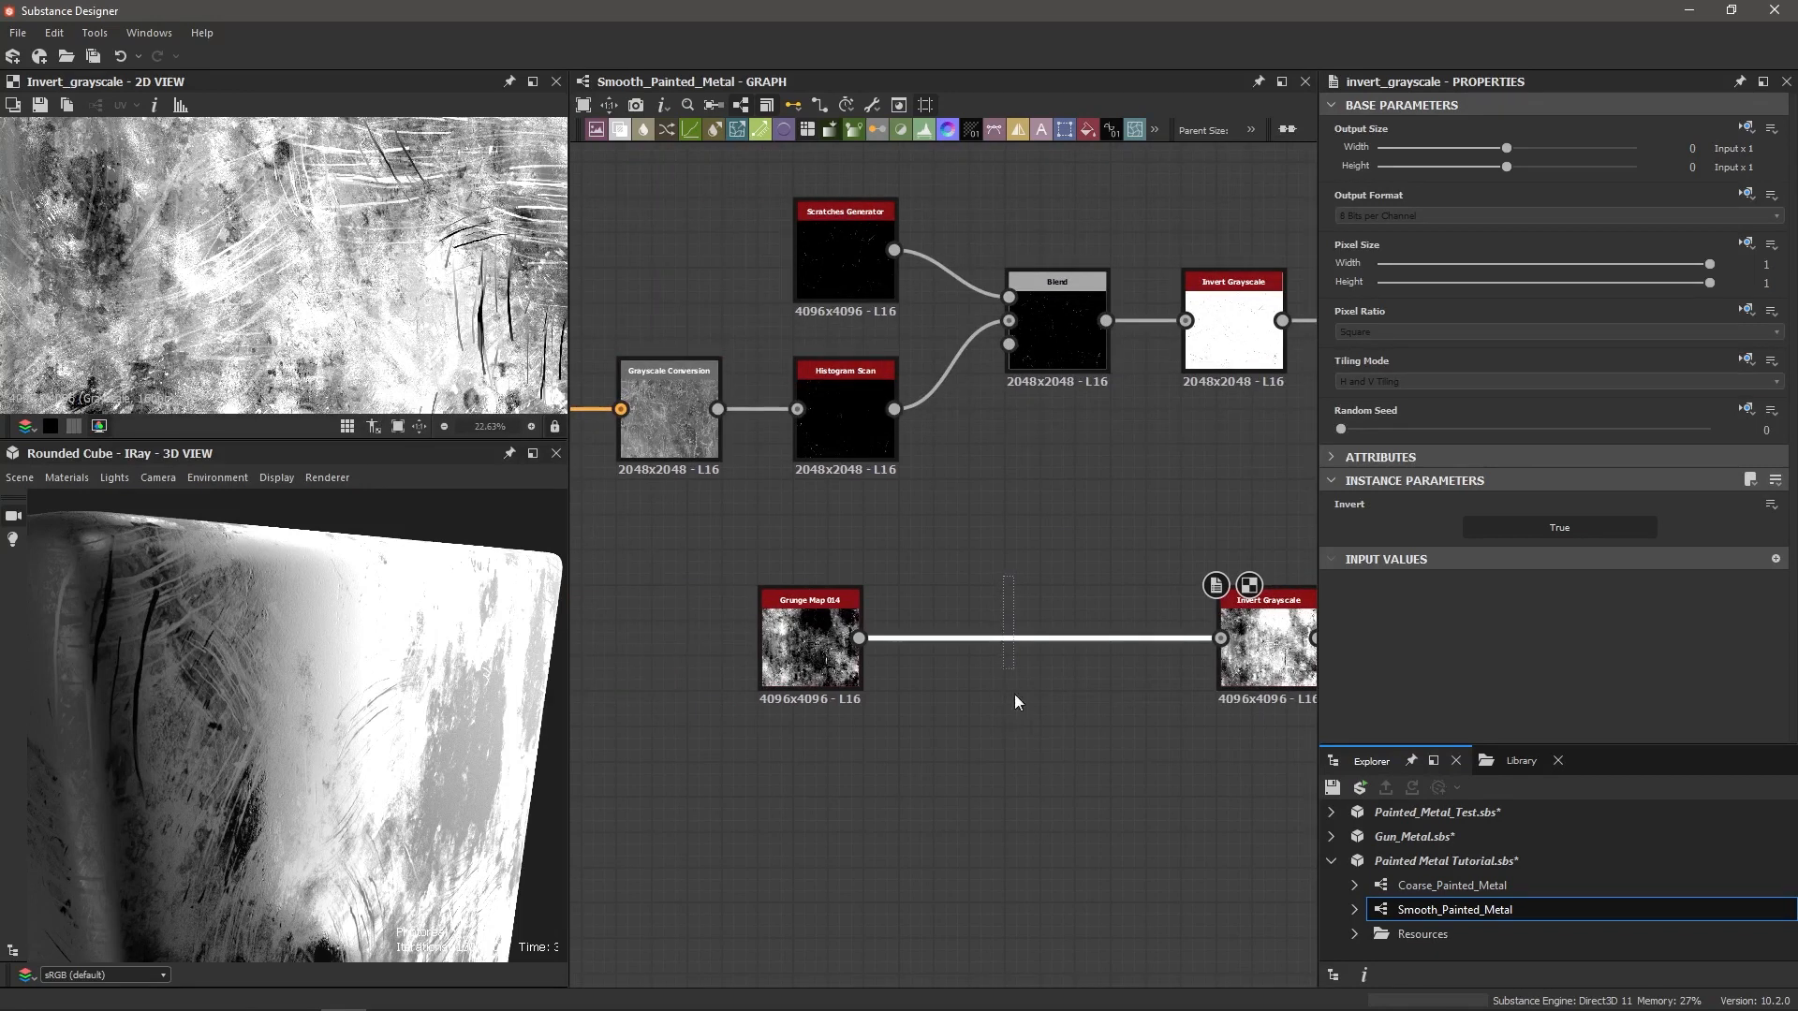
key("space")
type("blend")
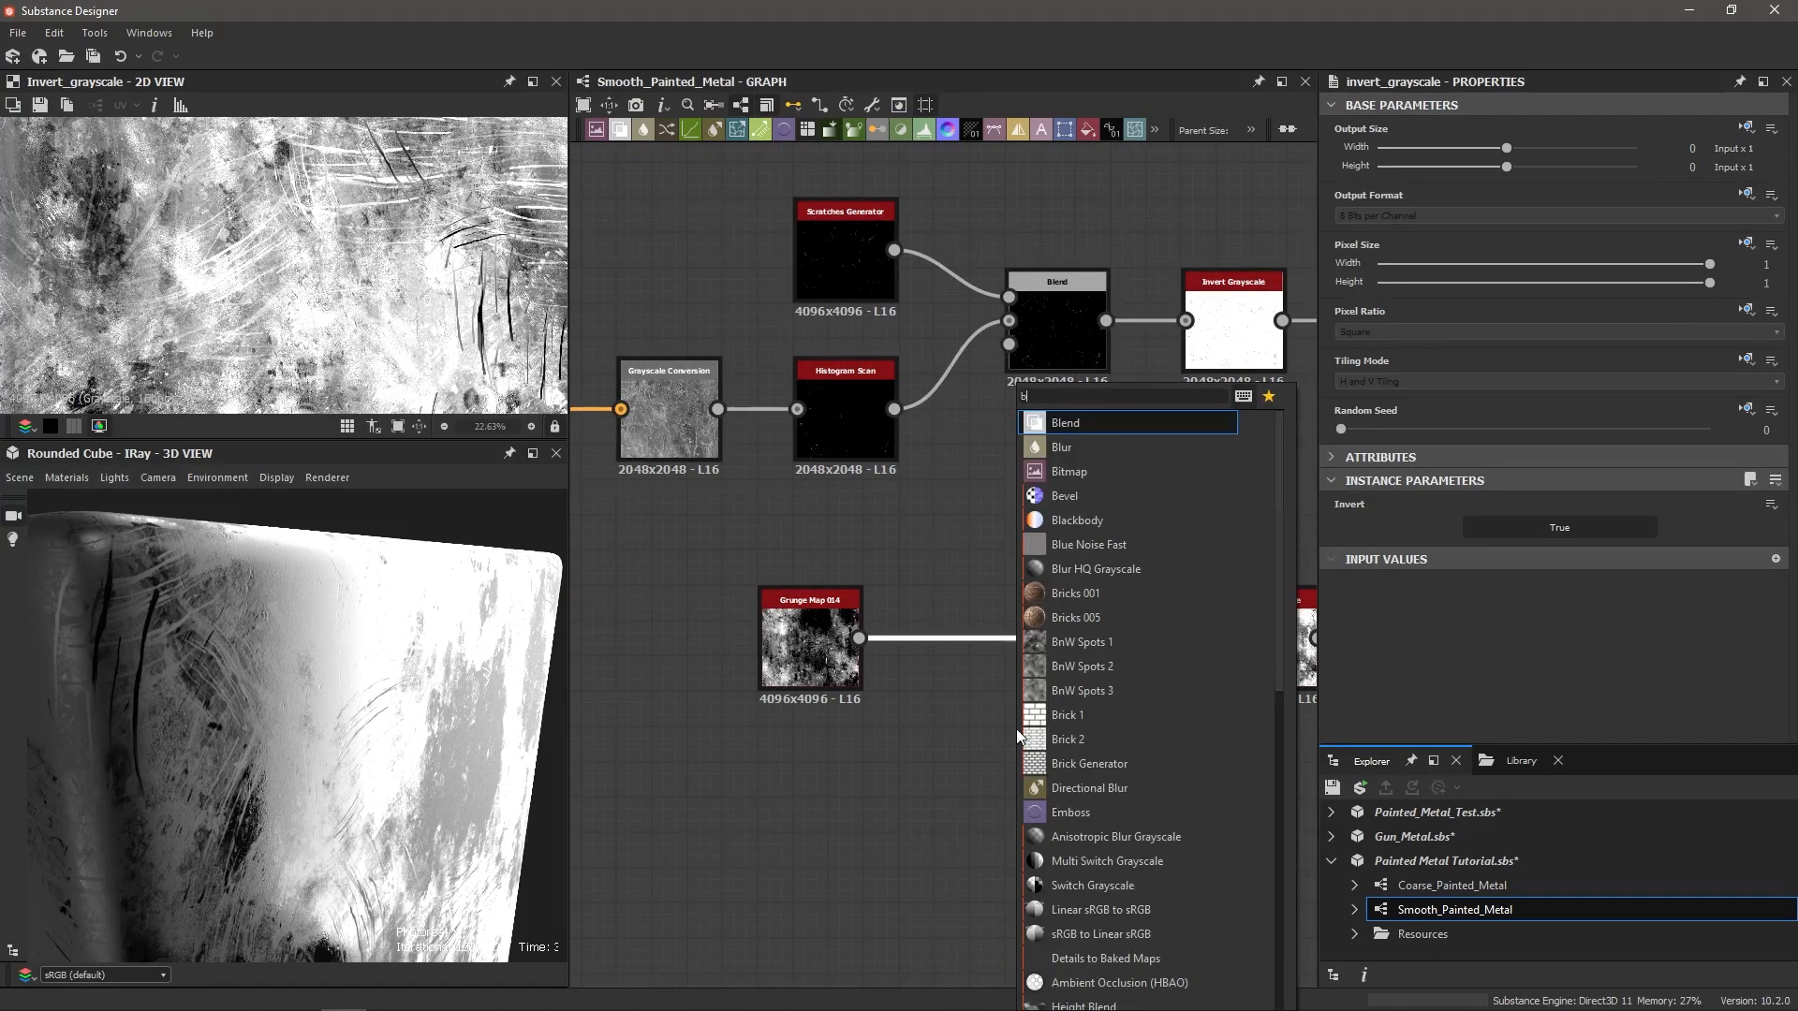
key("Return")
scroll(969, 459, "down", 2)
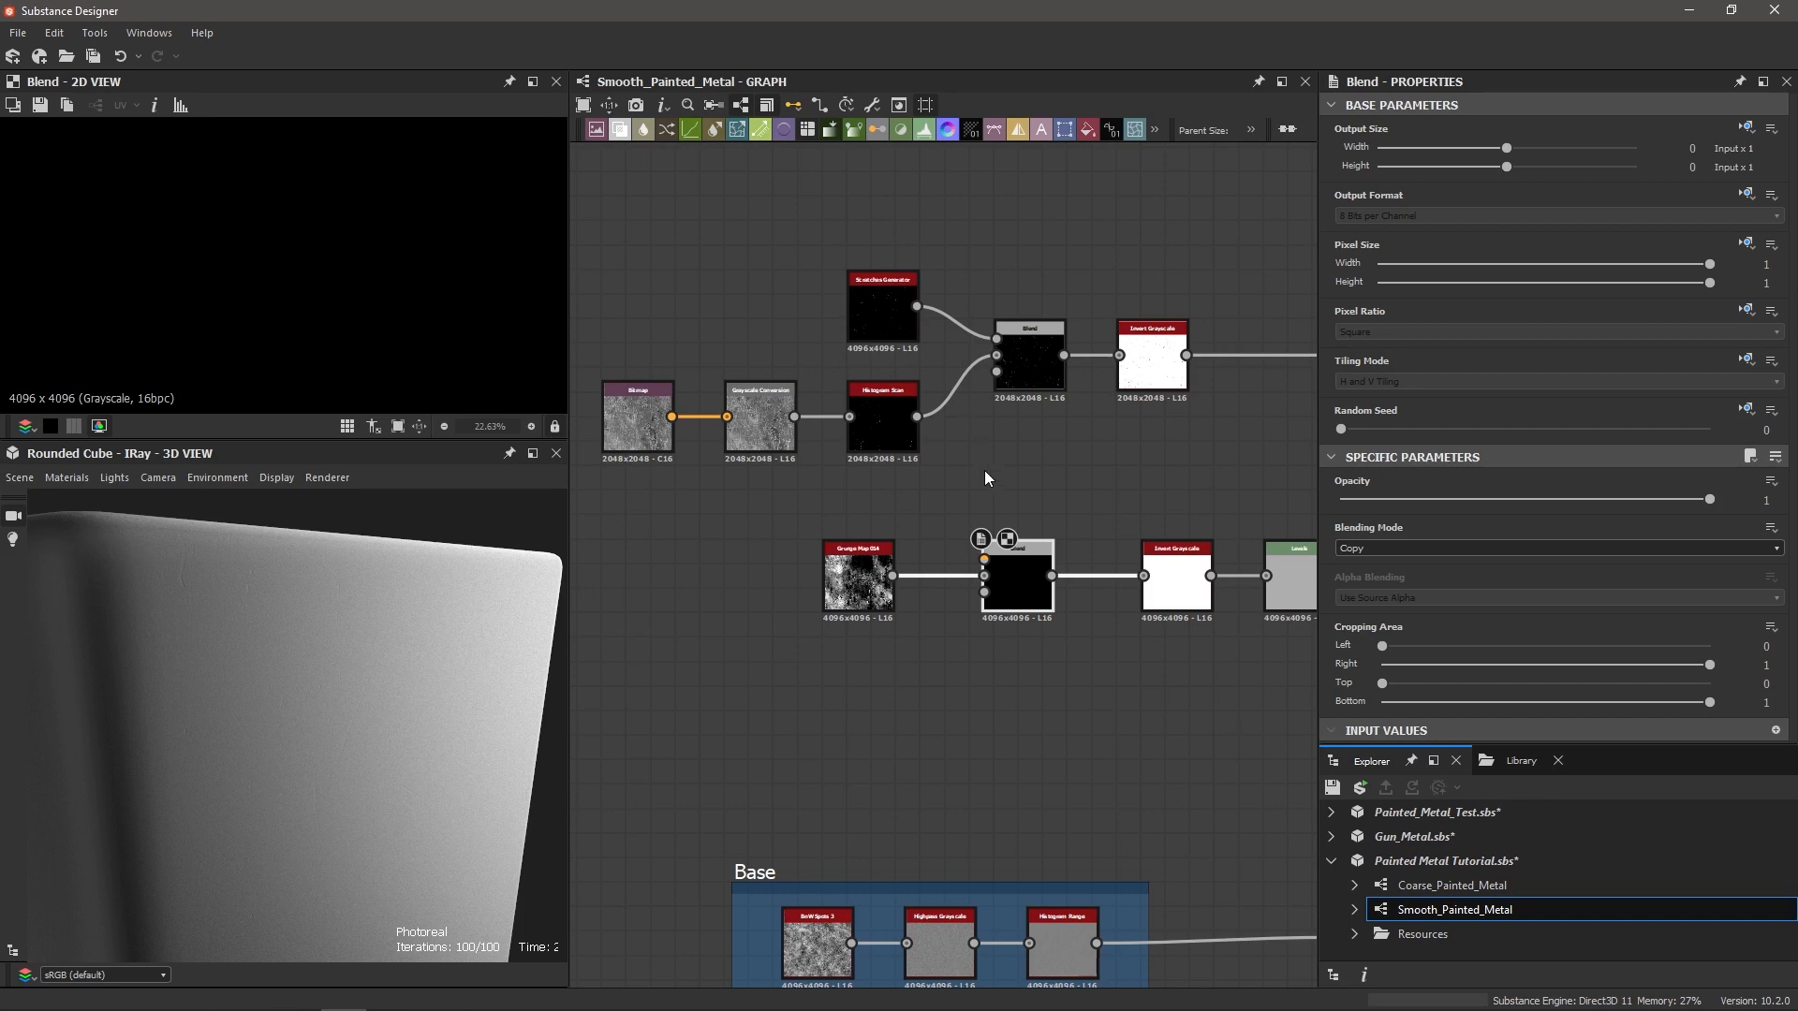
Step: Connect the output of the scratches' Blend node to the Foreground input of the Blend node after Grunge Map 014
scroll(927, 618, "up", 5)
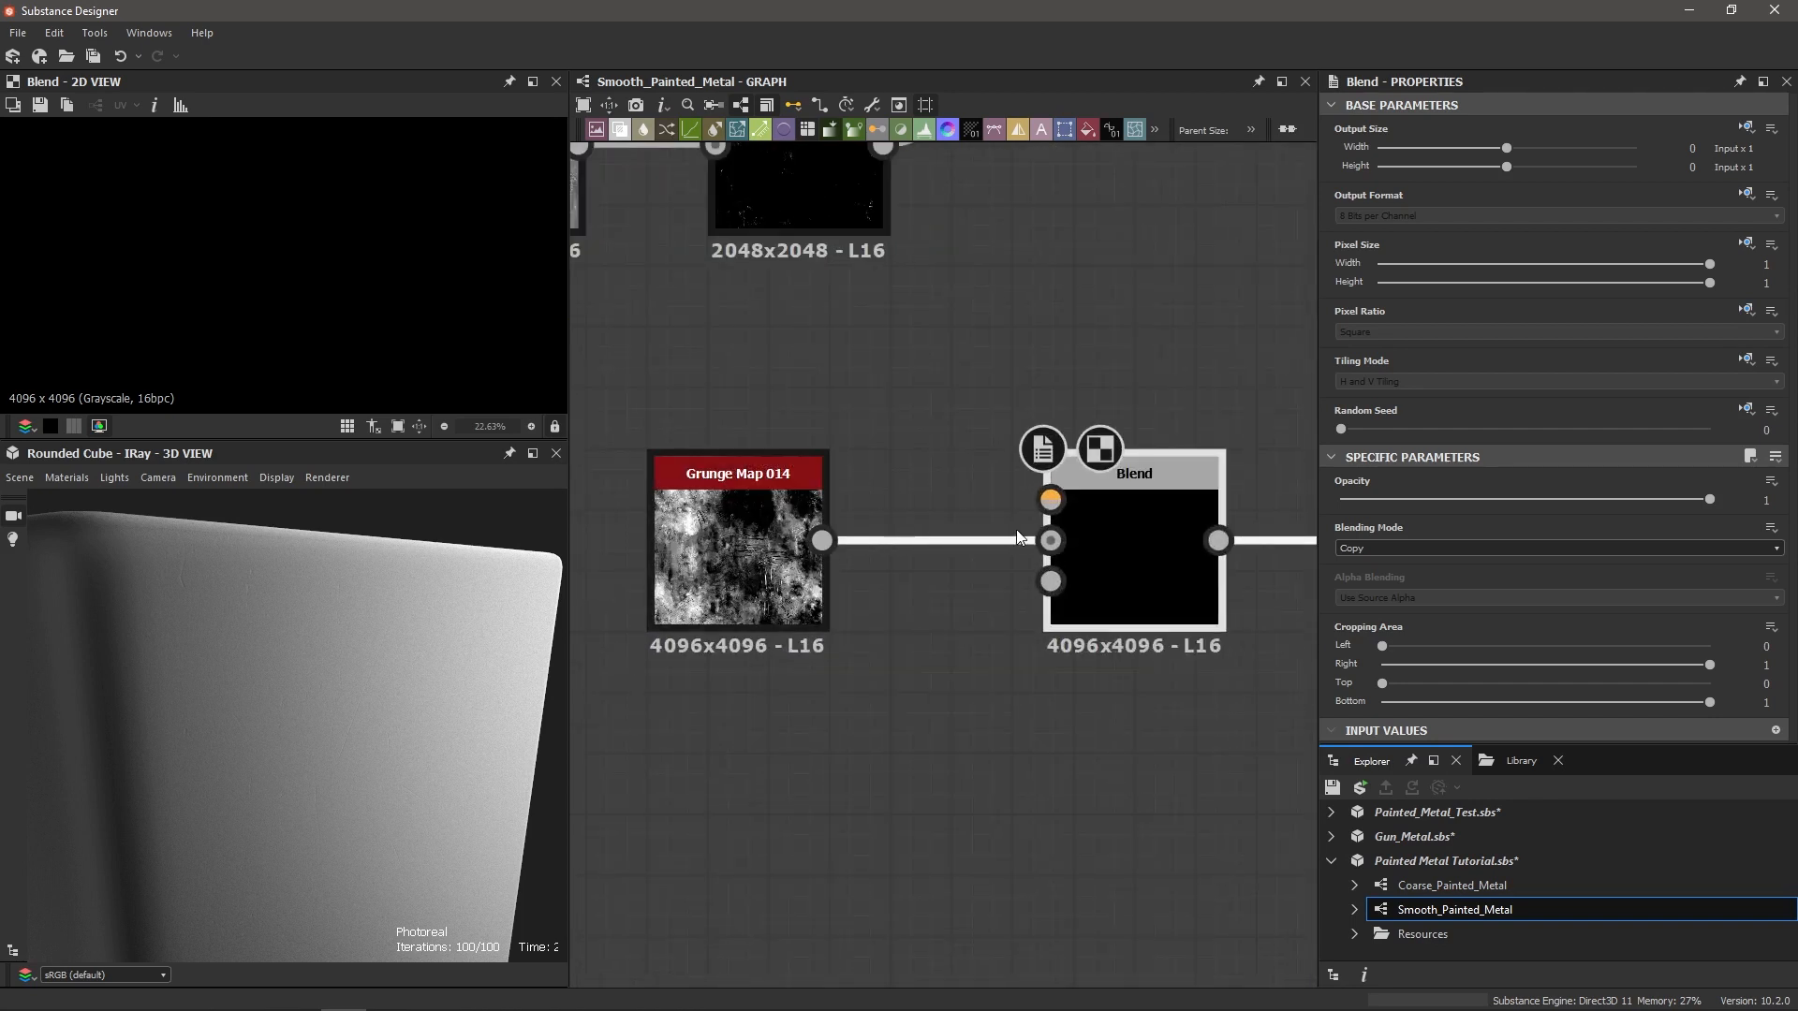
scroll(1048, 539, "up", 1)
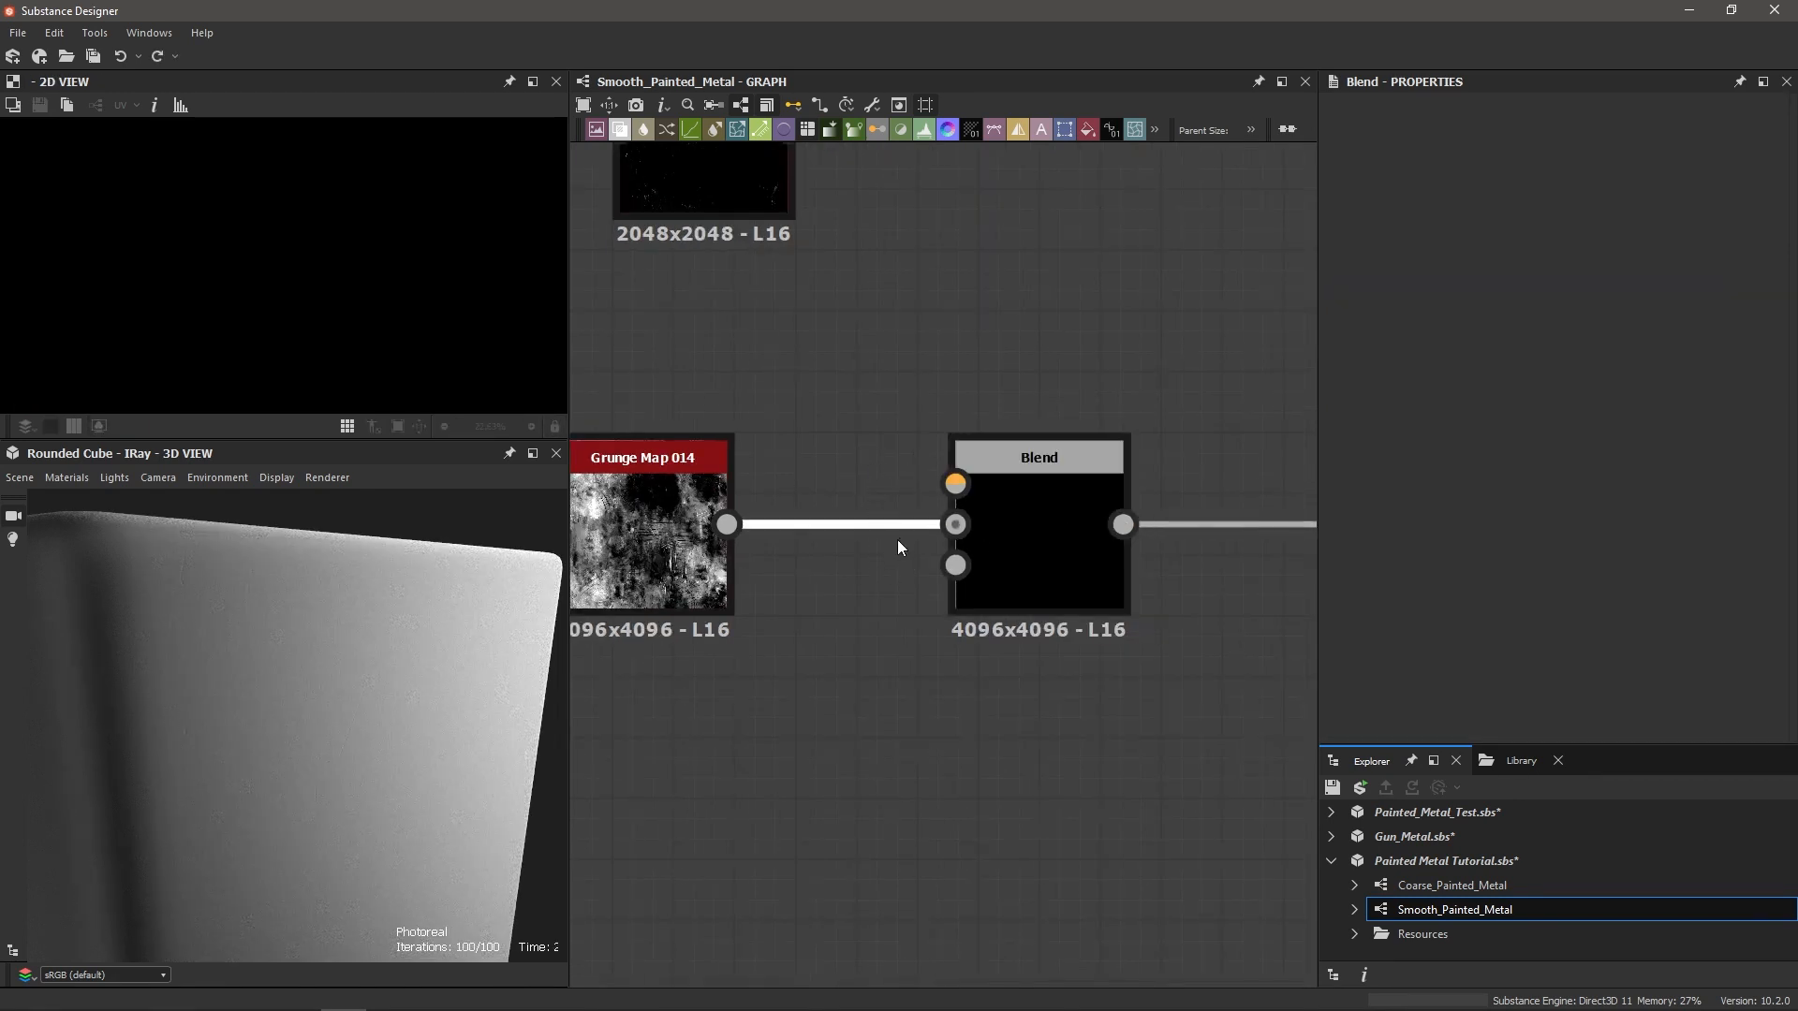
scroll(940, 553, "up", 1)
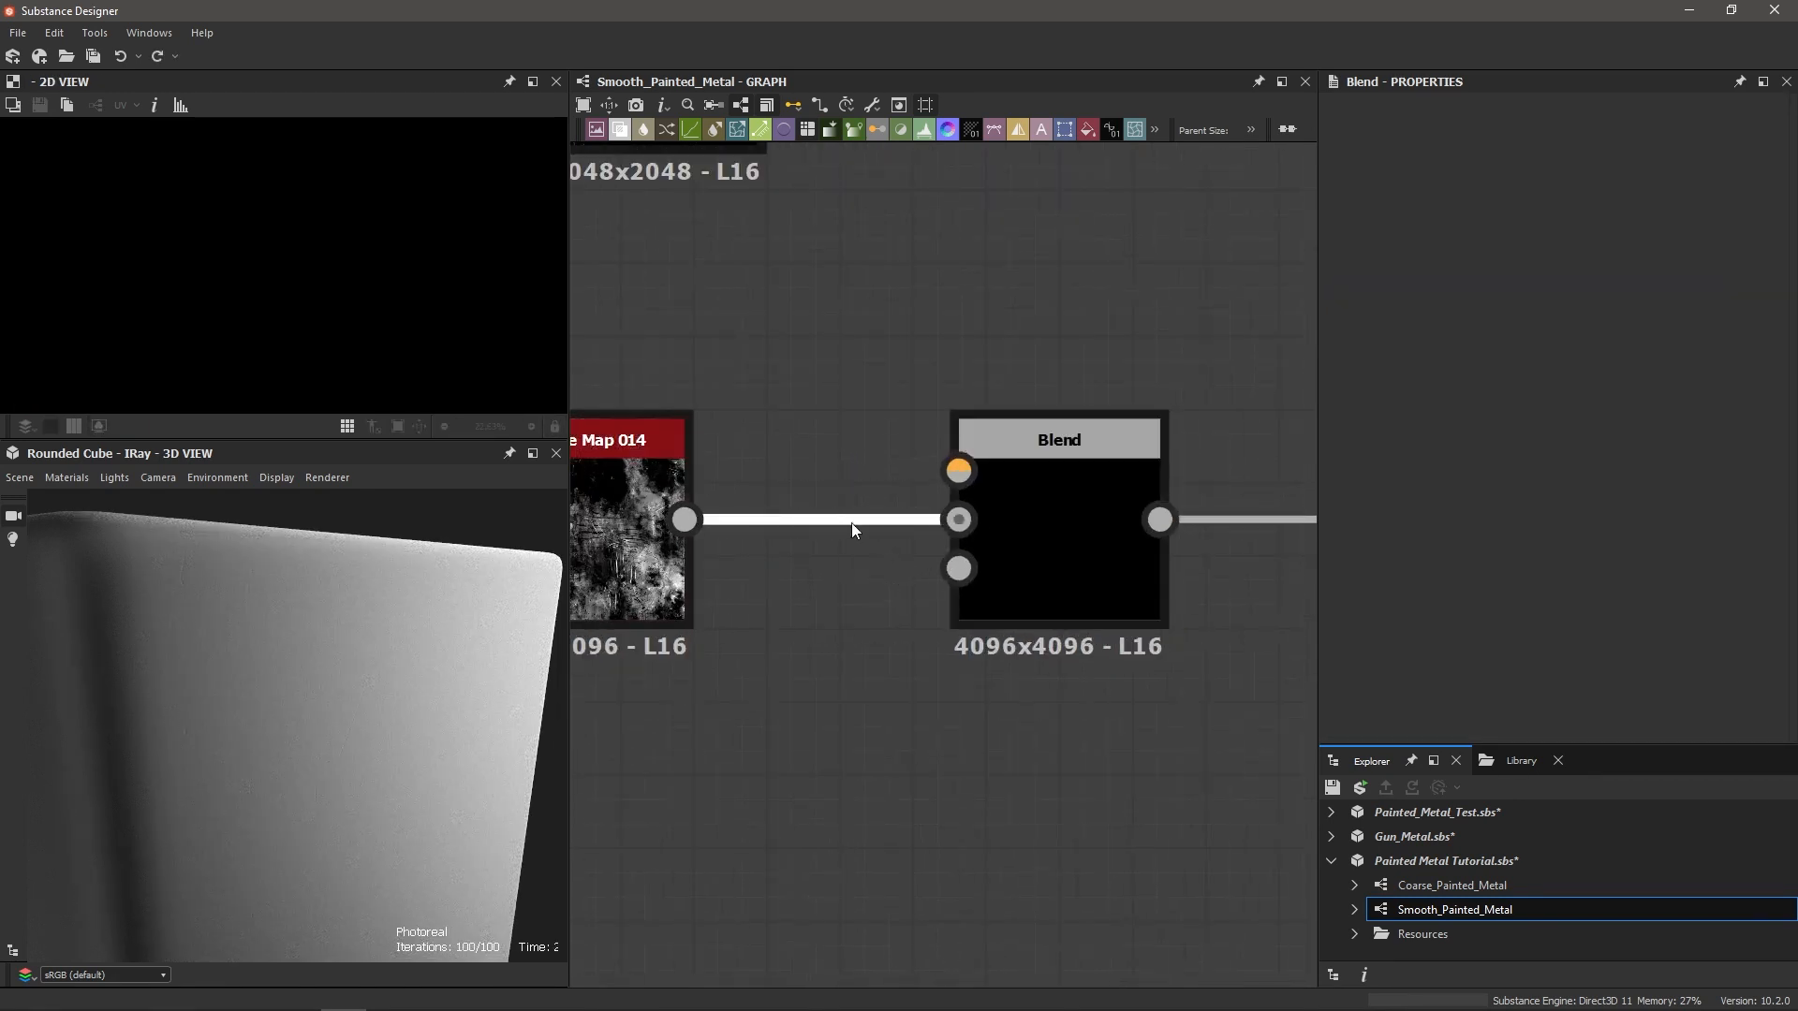
scroll(822, 529, "down", 2)
middle_click_drag(876, 511, 867, 618)
middle_click_drag(928, 409, 839, 466)
scroll(819, 453, "down", 2)
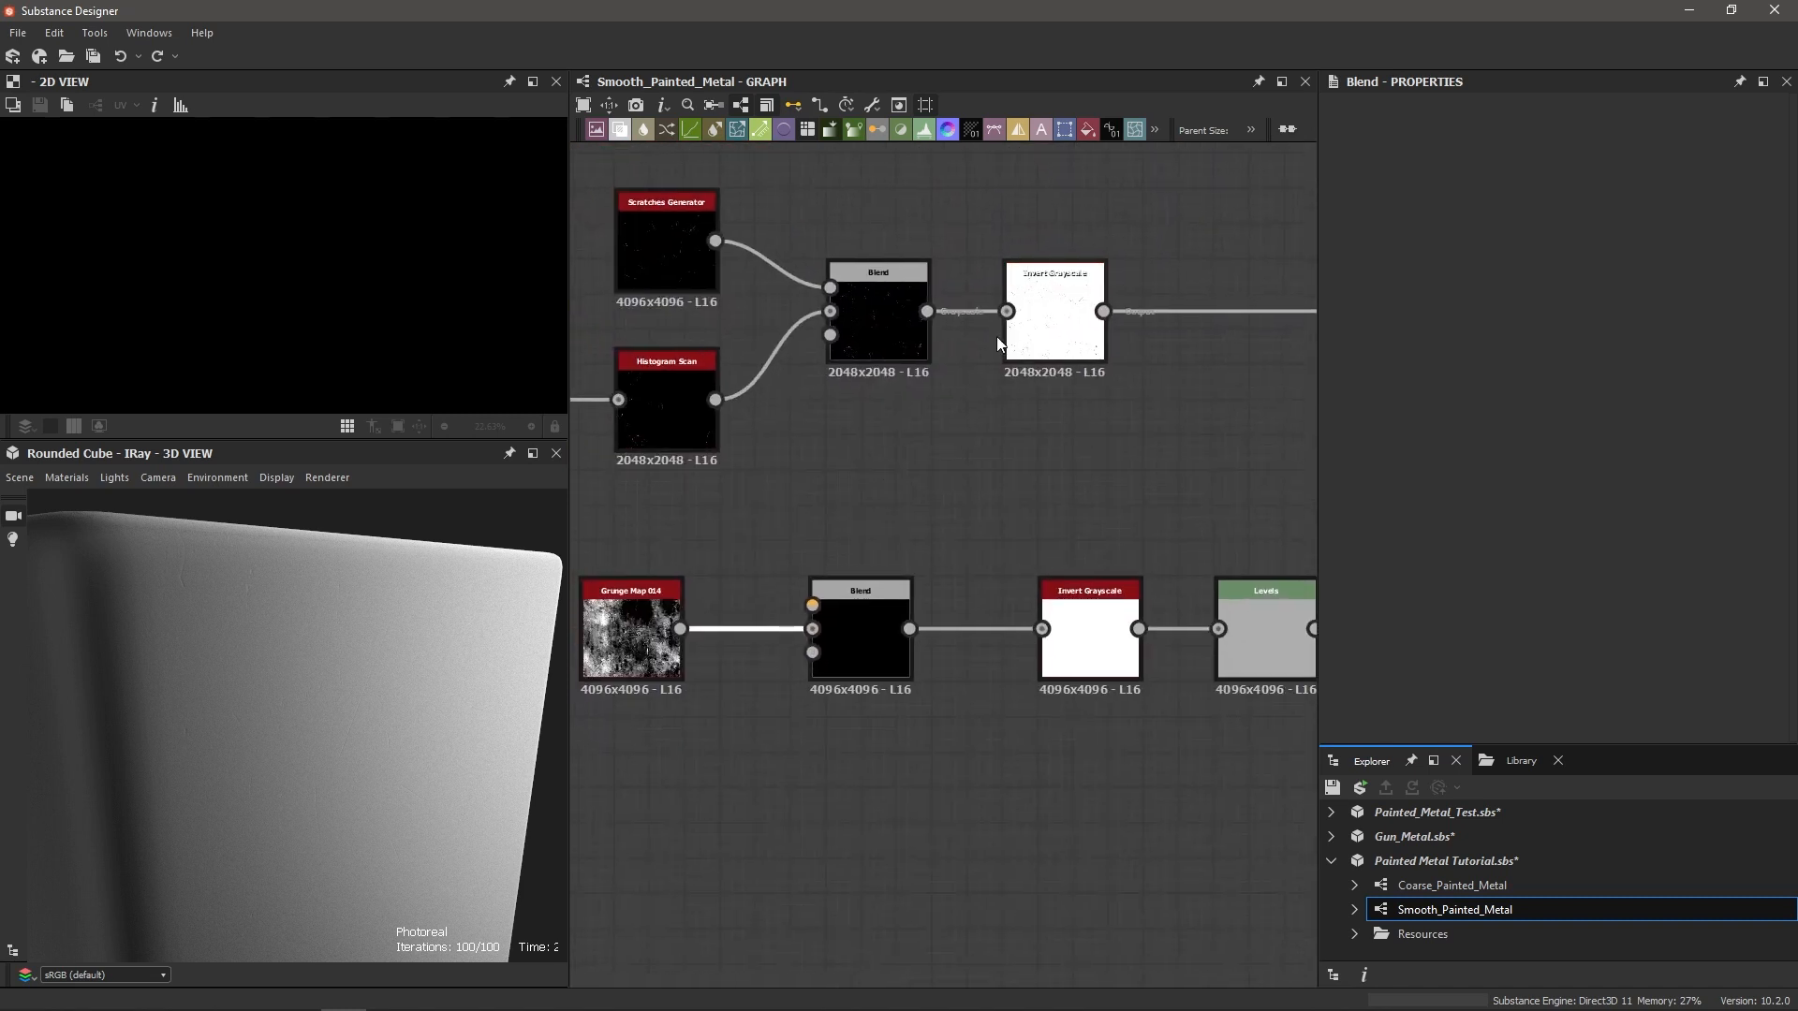
scroll(913, 345, "up", 2)
scroll(913, 345, "down", 2)
scroll(884, 333, "up", 1)
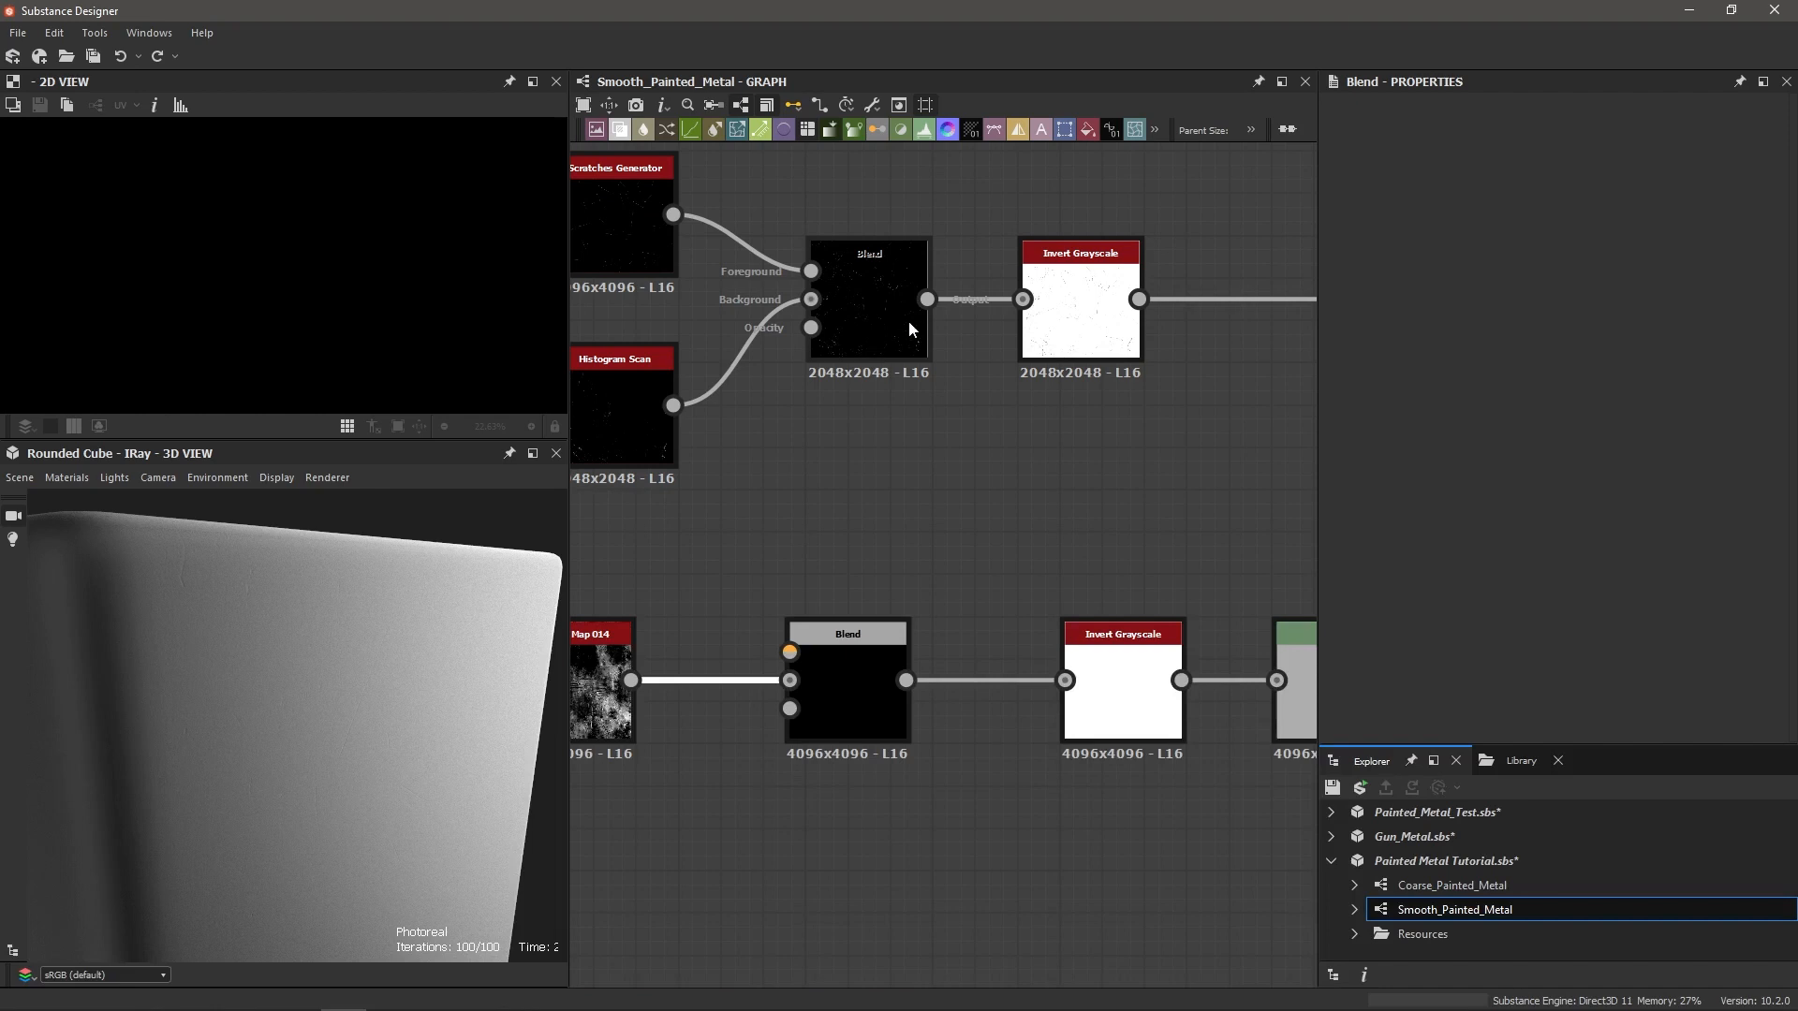
left_click_drag(927, 300, 807, 650)
Step: Set the opacity of the Blend node after Grunge Map 014 to 0.85, keeping the Copy blending mode
scroll(1086, 423, "down", 2)
middle_click_drag(1148, 281, 942, 351)
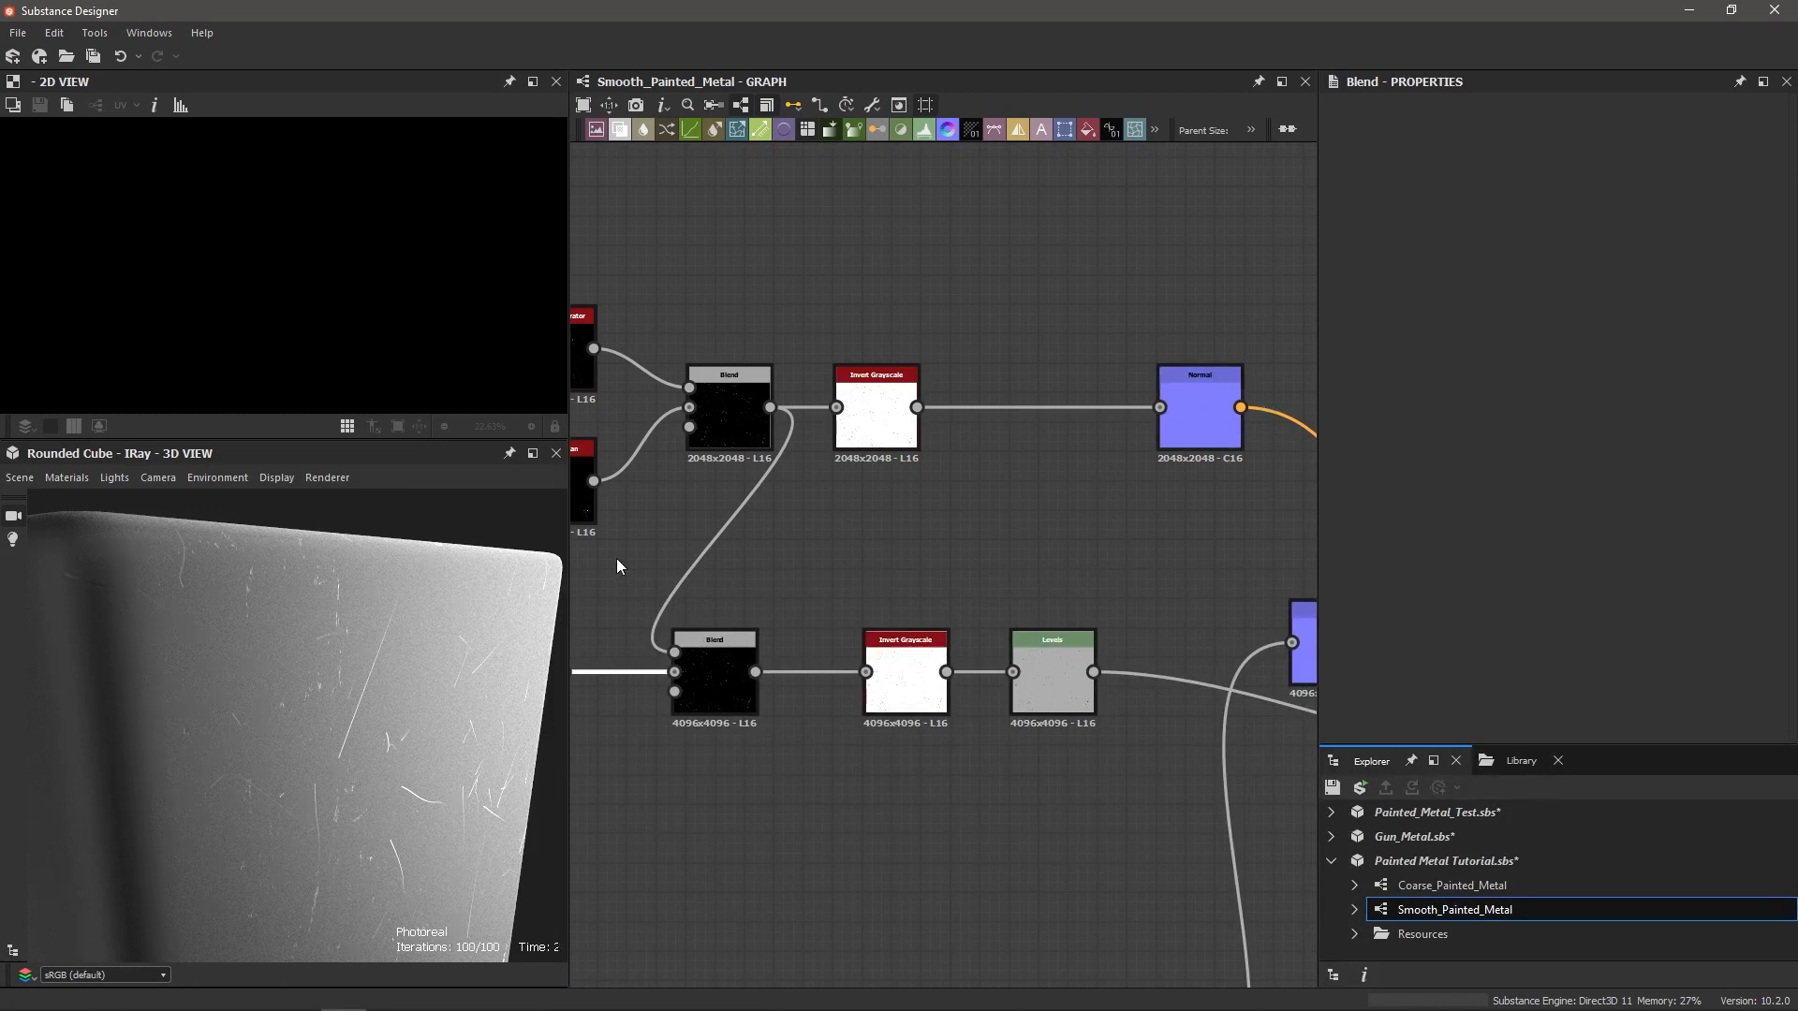
middle_click_drag(851, 523, 1020, 490)
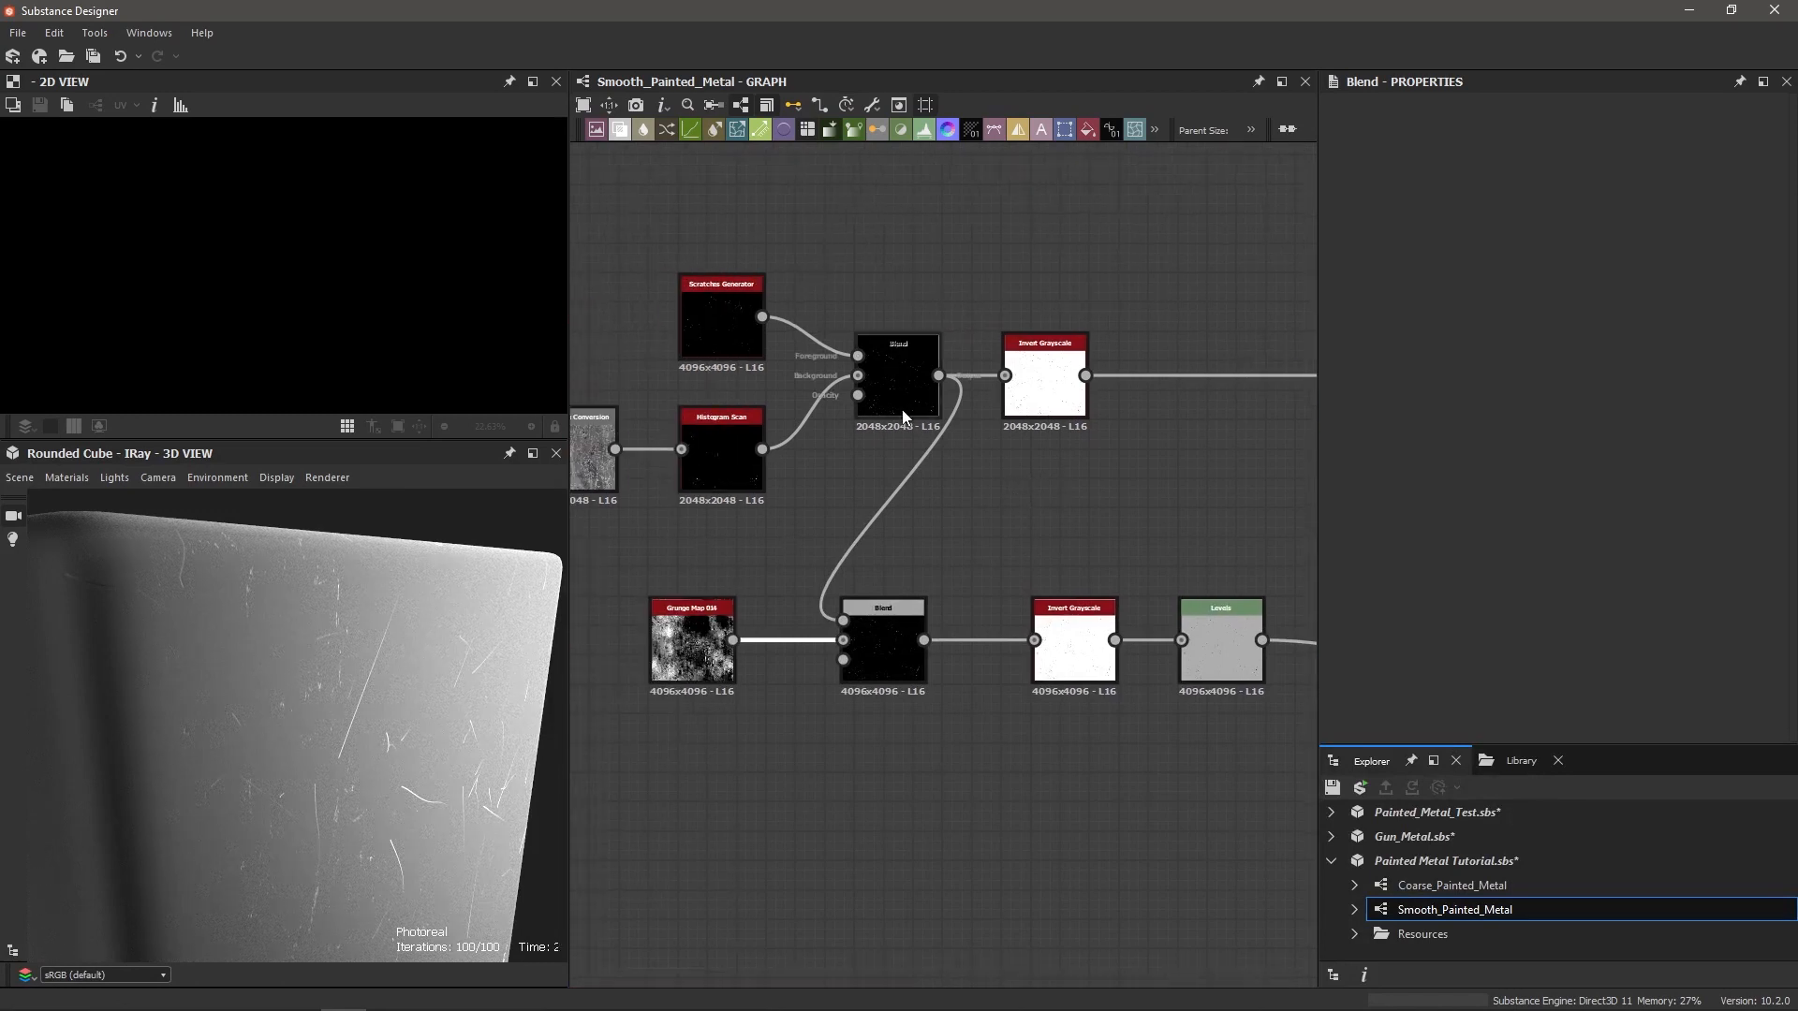
scroll(899, 609, "up", 2)
left_click(927, 588)
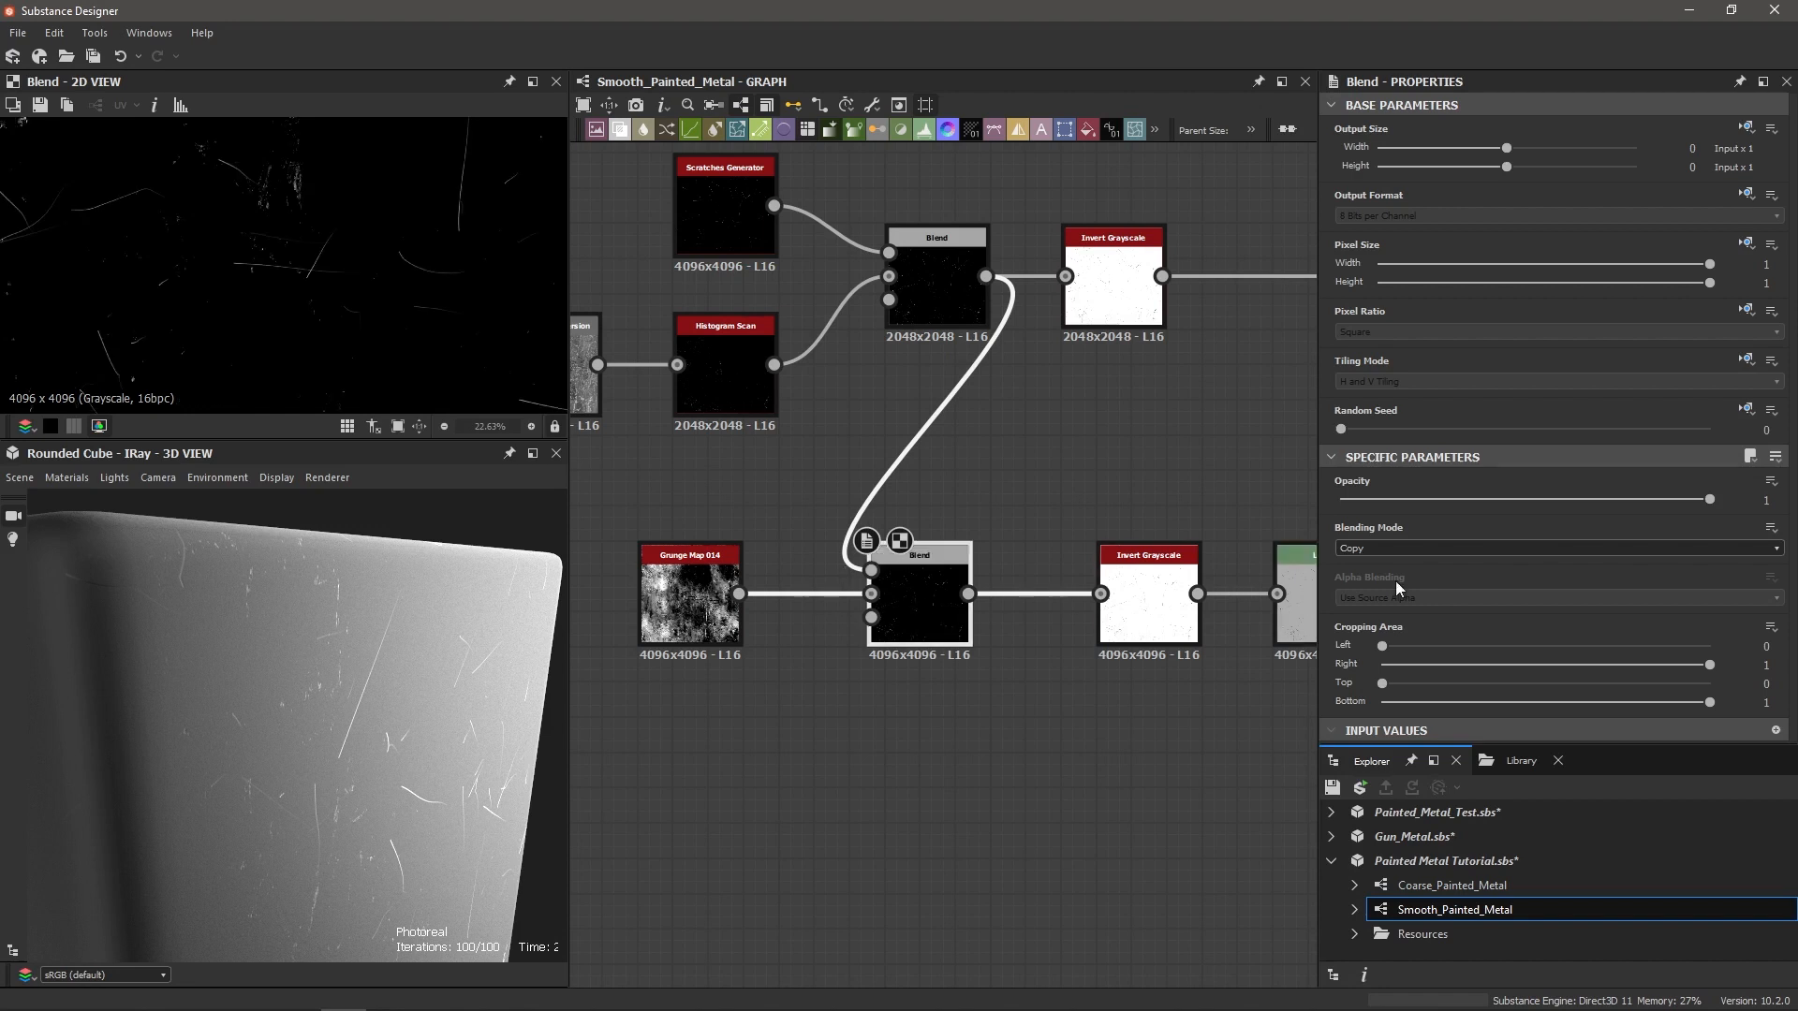
left_click(1676, 500)
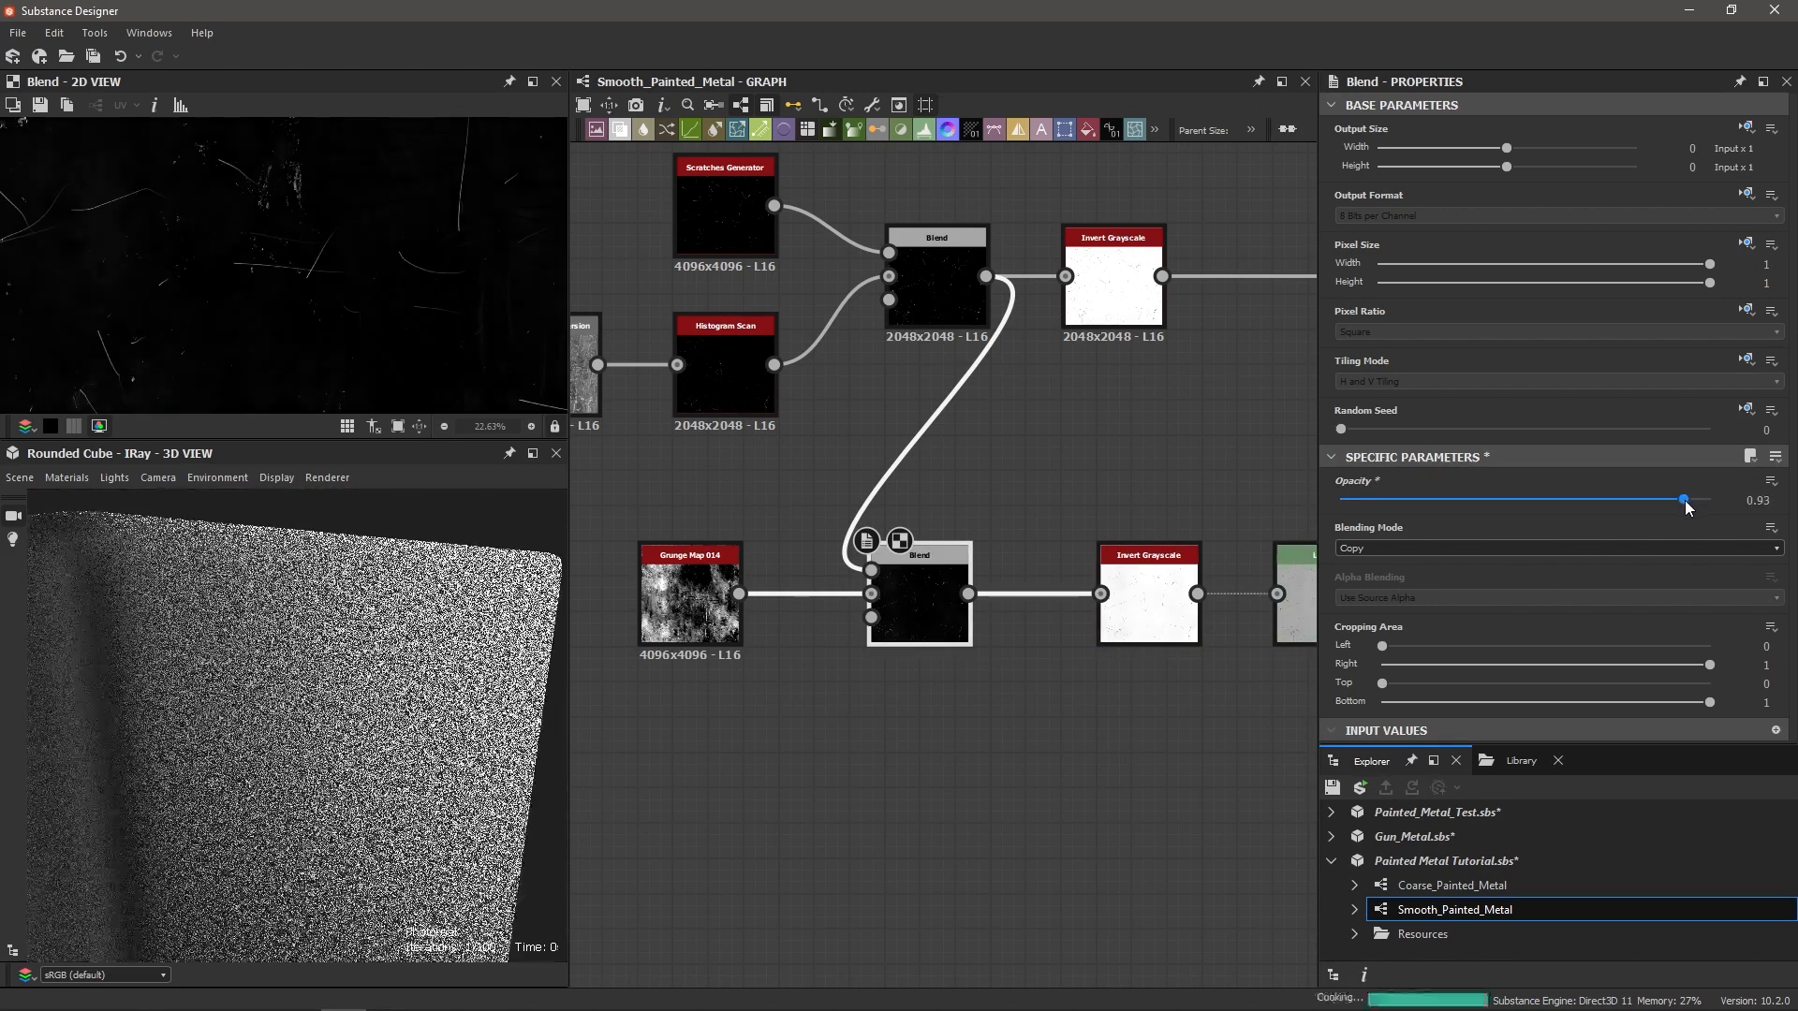
left_click_drag(1676, 503, 1653, 504)
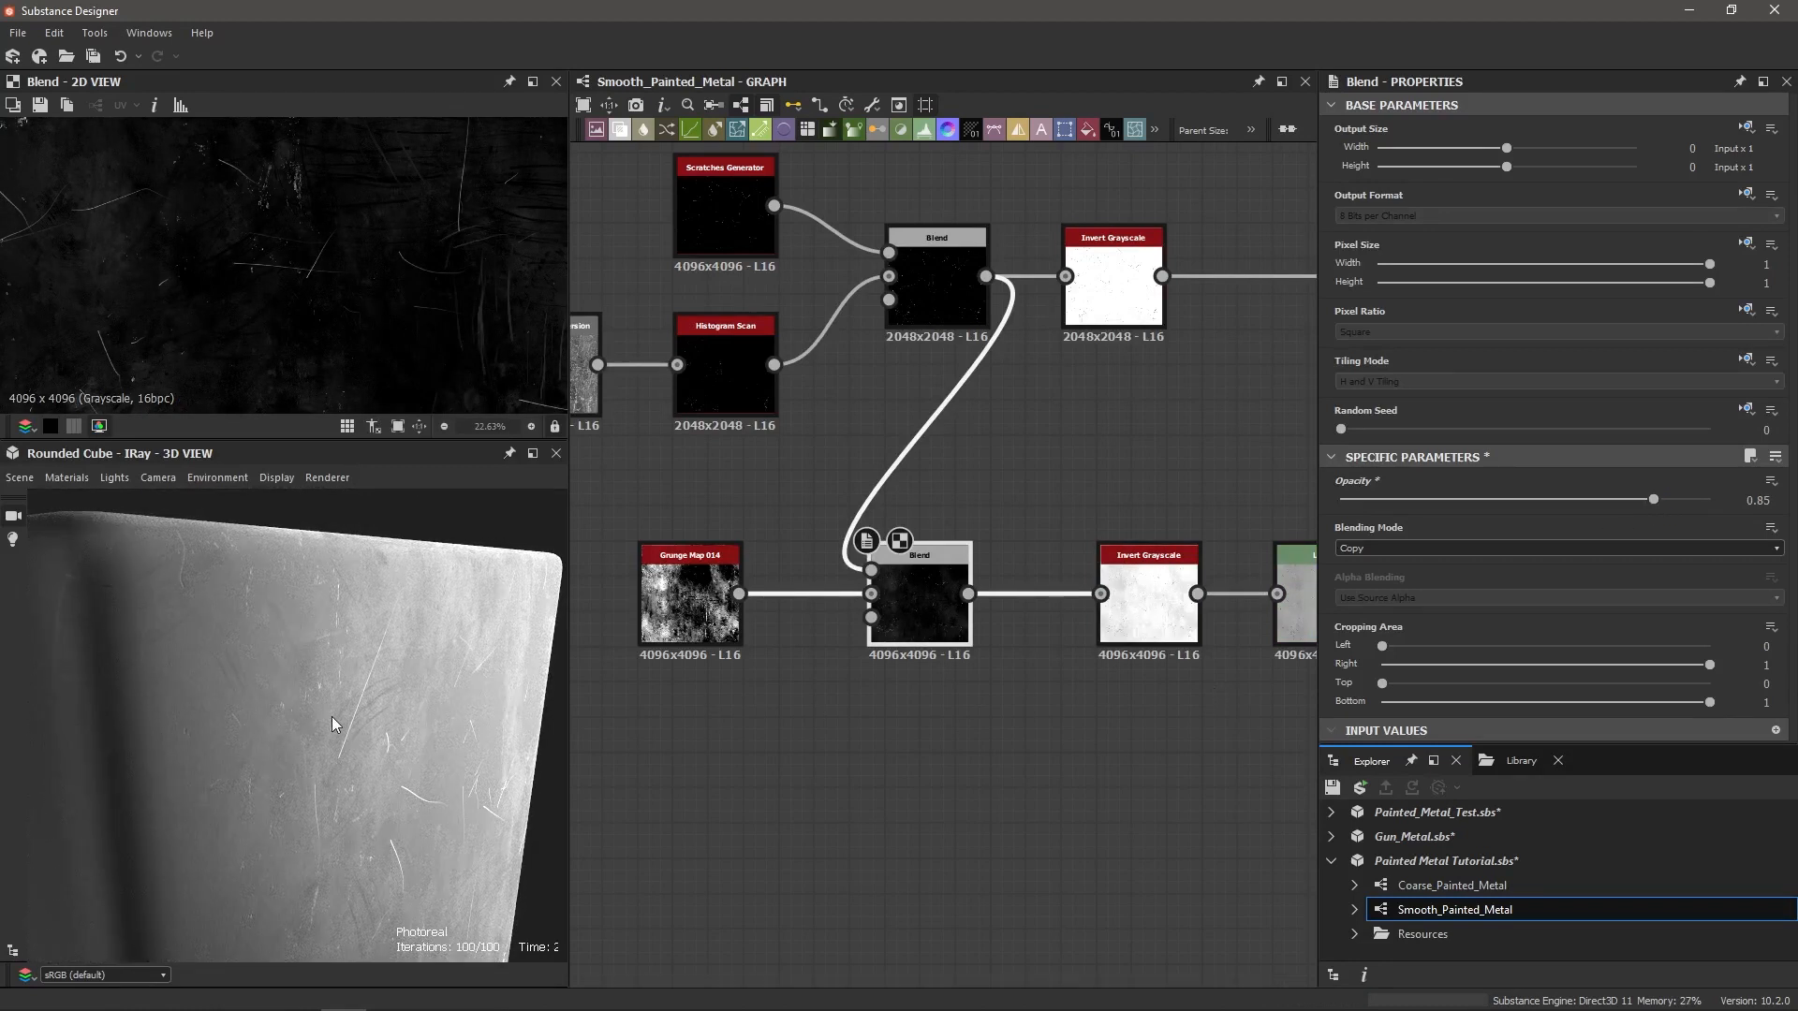
Step: Examine the scratches and grunge on the rounded cube from several angles in the 3D view
mouse_move(389, 648)
left_mouse_down()
mouse_move(307, 678)
mouse_move(373, 635)
left_mouse_up()
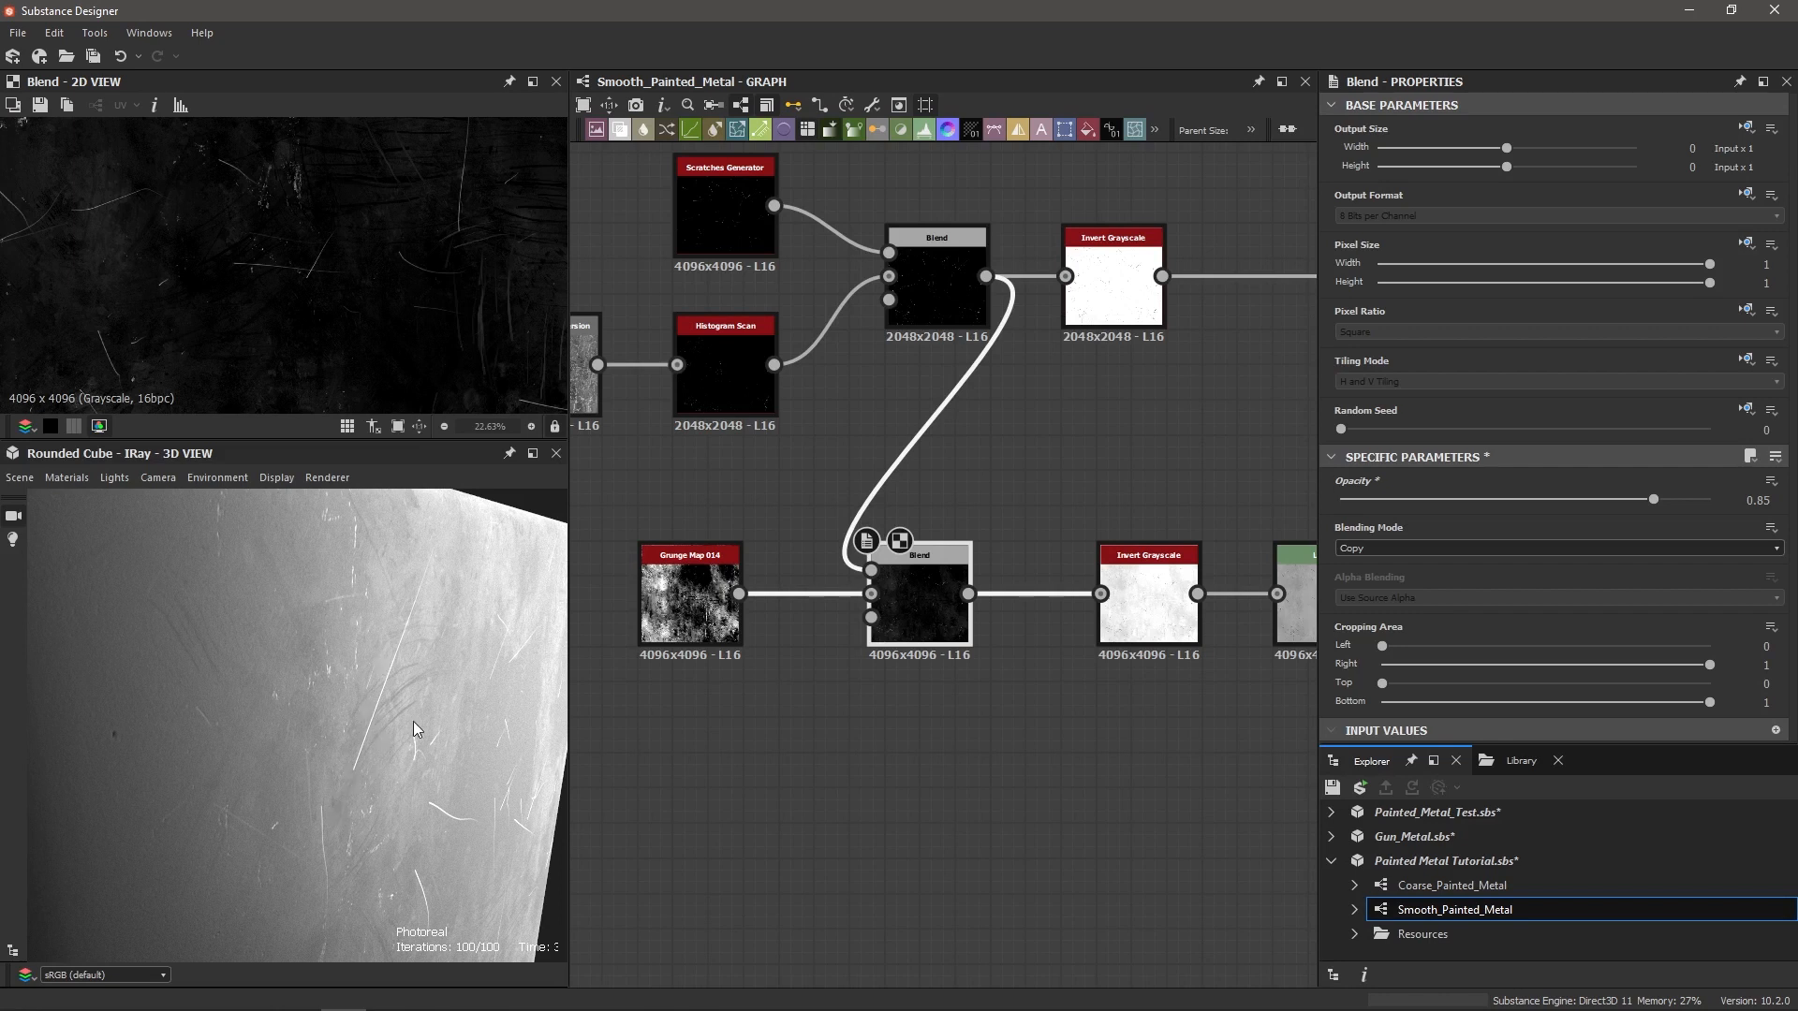
left_click_drag(404, 730, 261, 637)
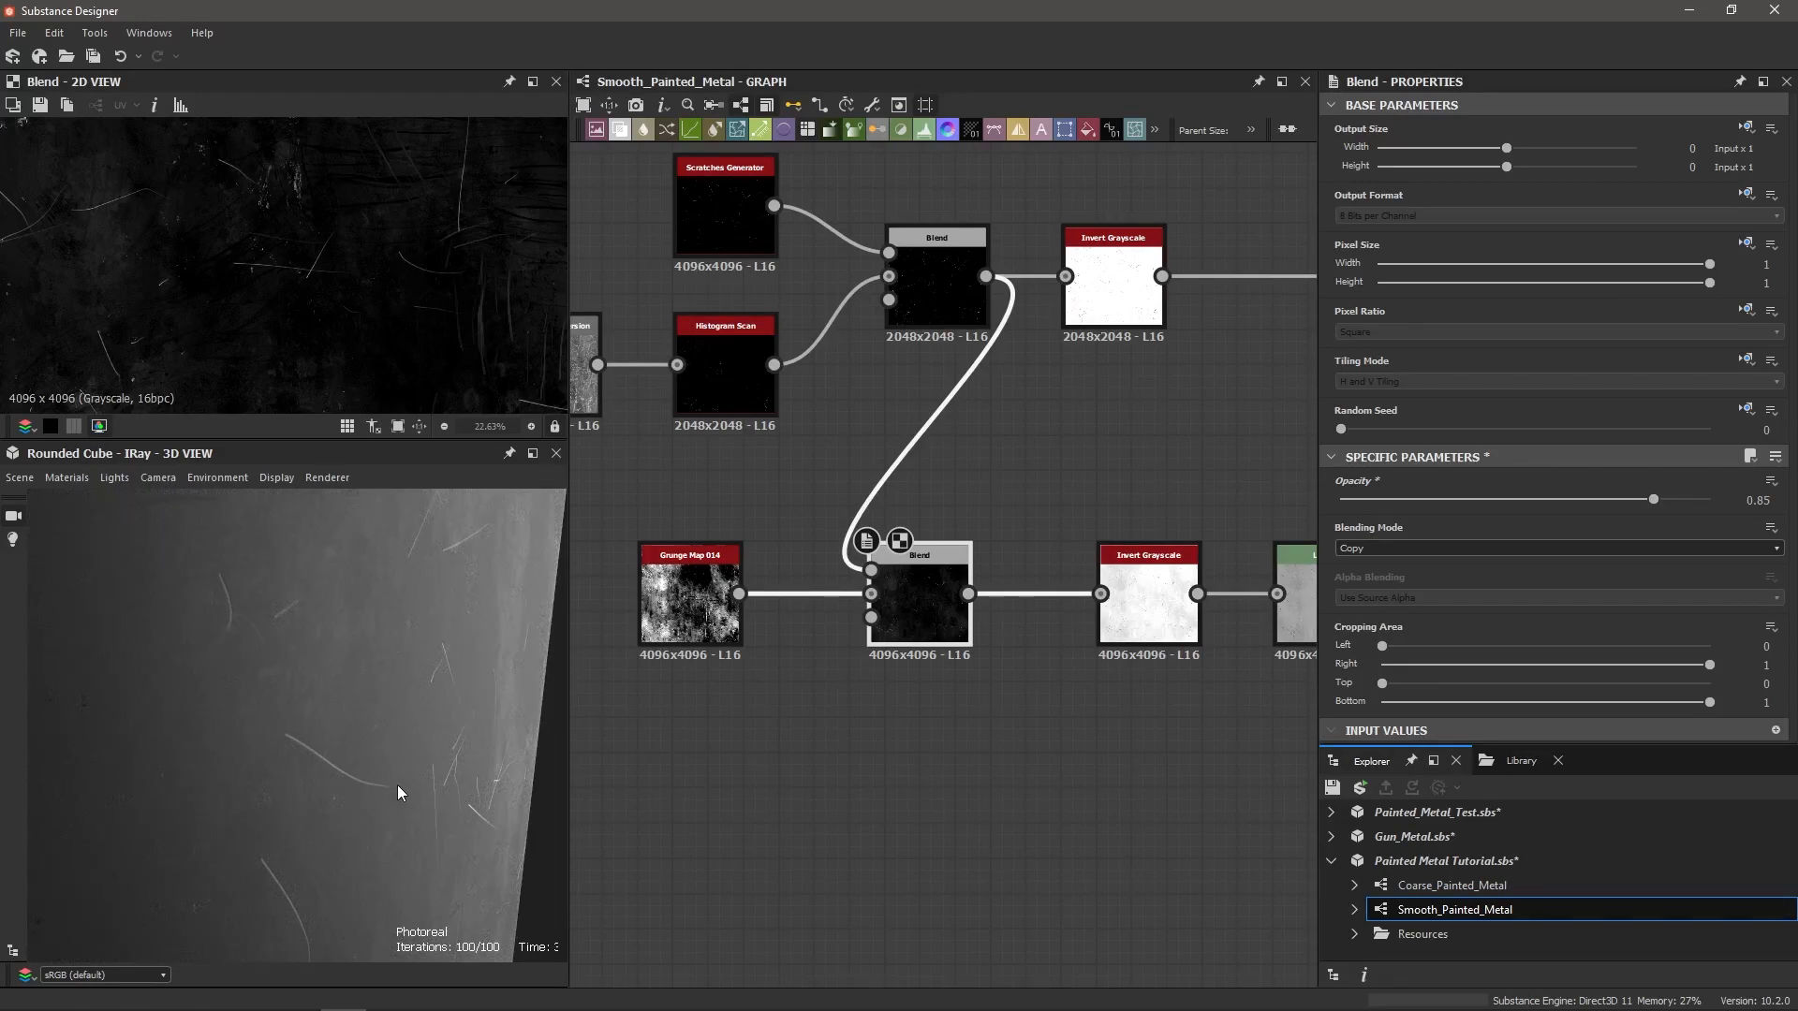
scroll(300, 771, "down", 3)
scroll(829, 768, "down", 3)
middle_click_drag(828, 774, 1033, 761)
scroll(957, 757, "down", 2)
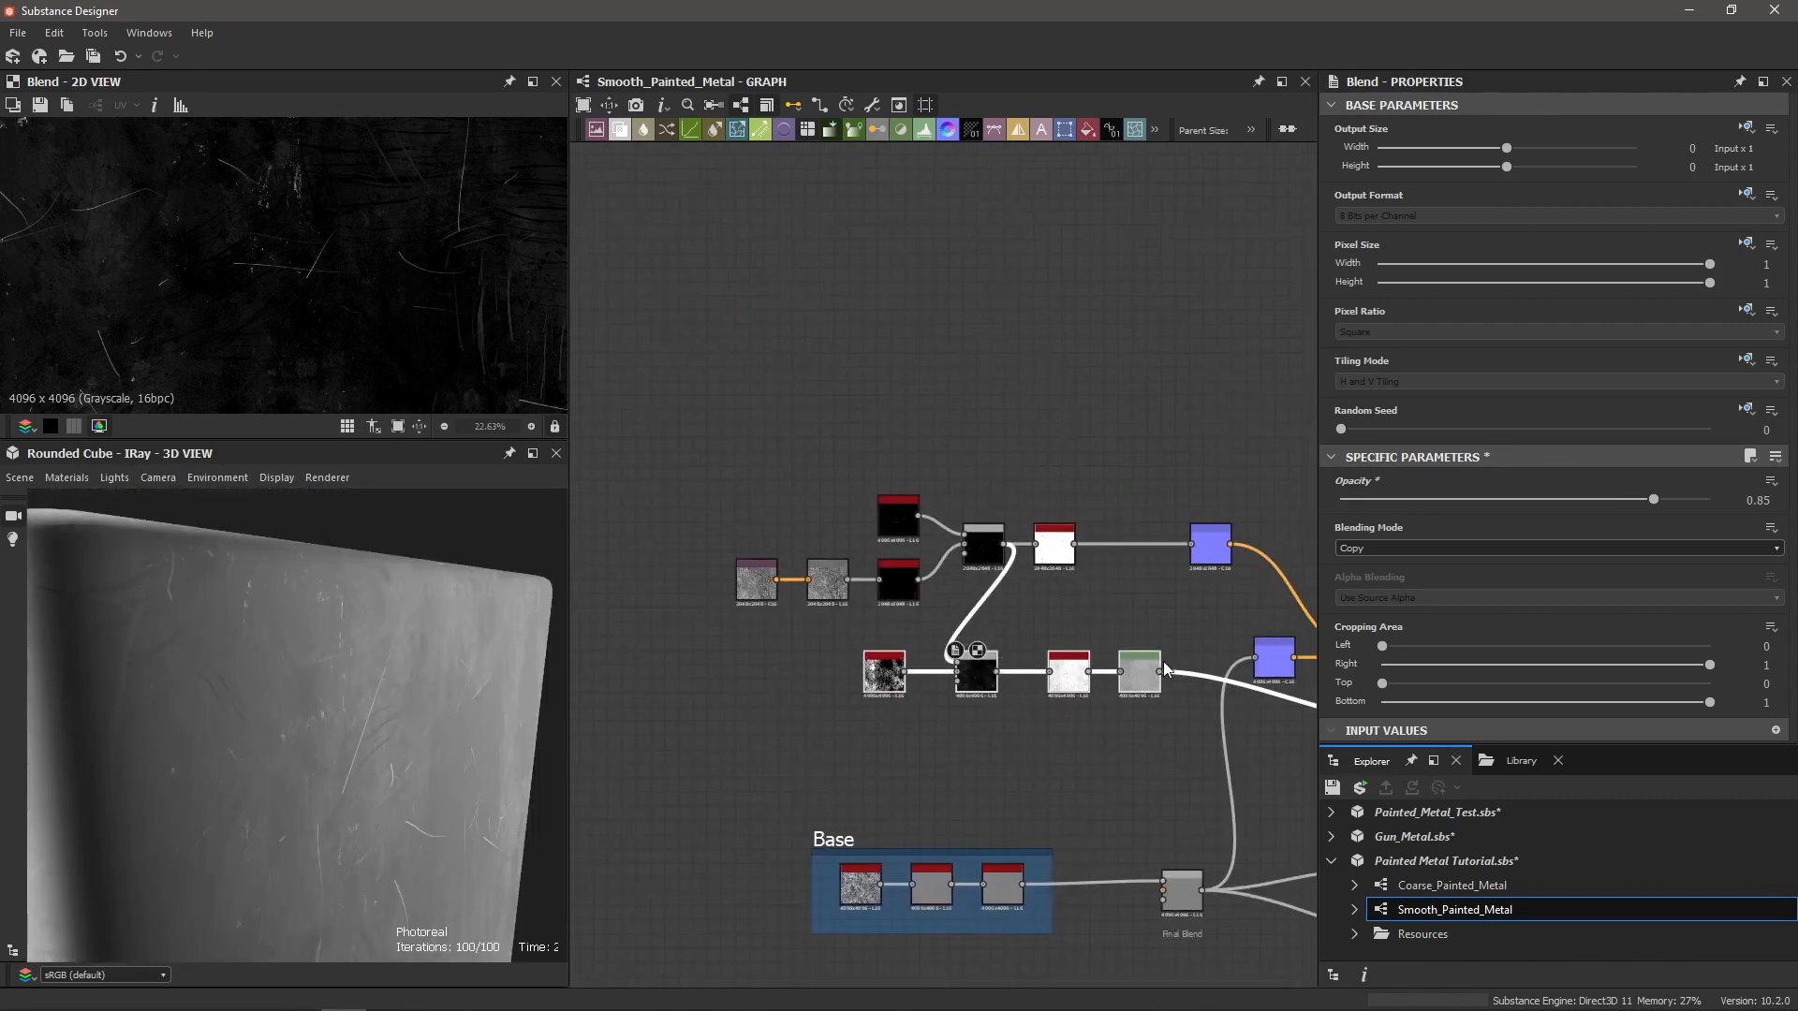
Step: Frame the Grunge Map 014, Blend, Invert Grayscale and Levels nodes and title the frame Roughness
scroll(1166, 667, "up", 3)
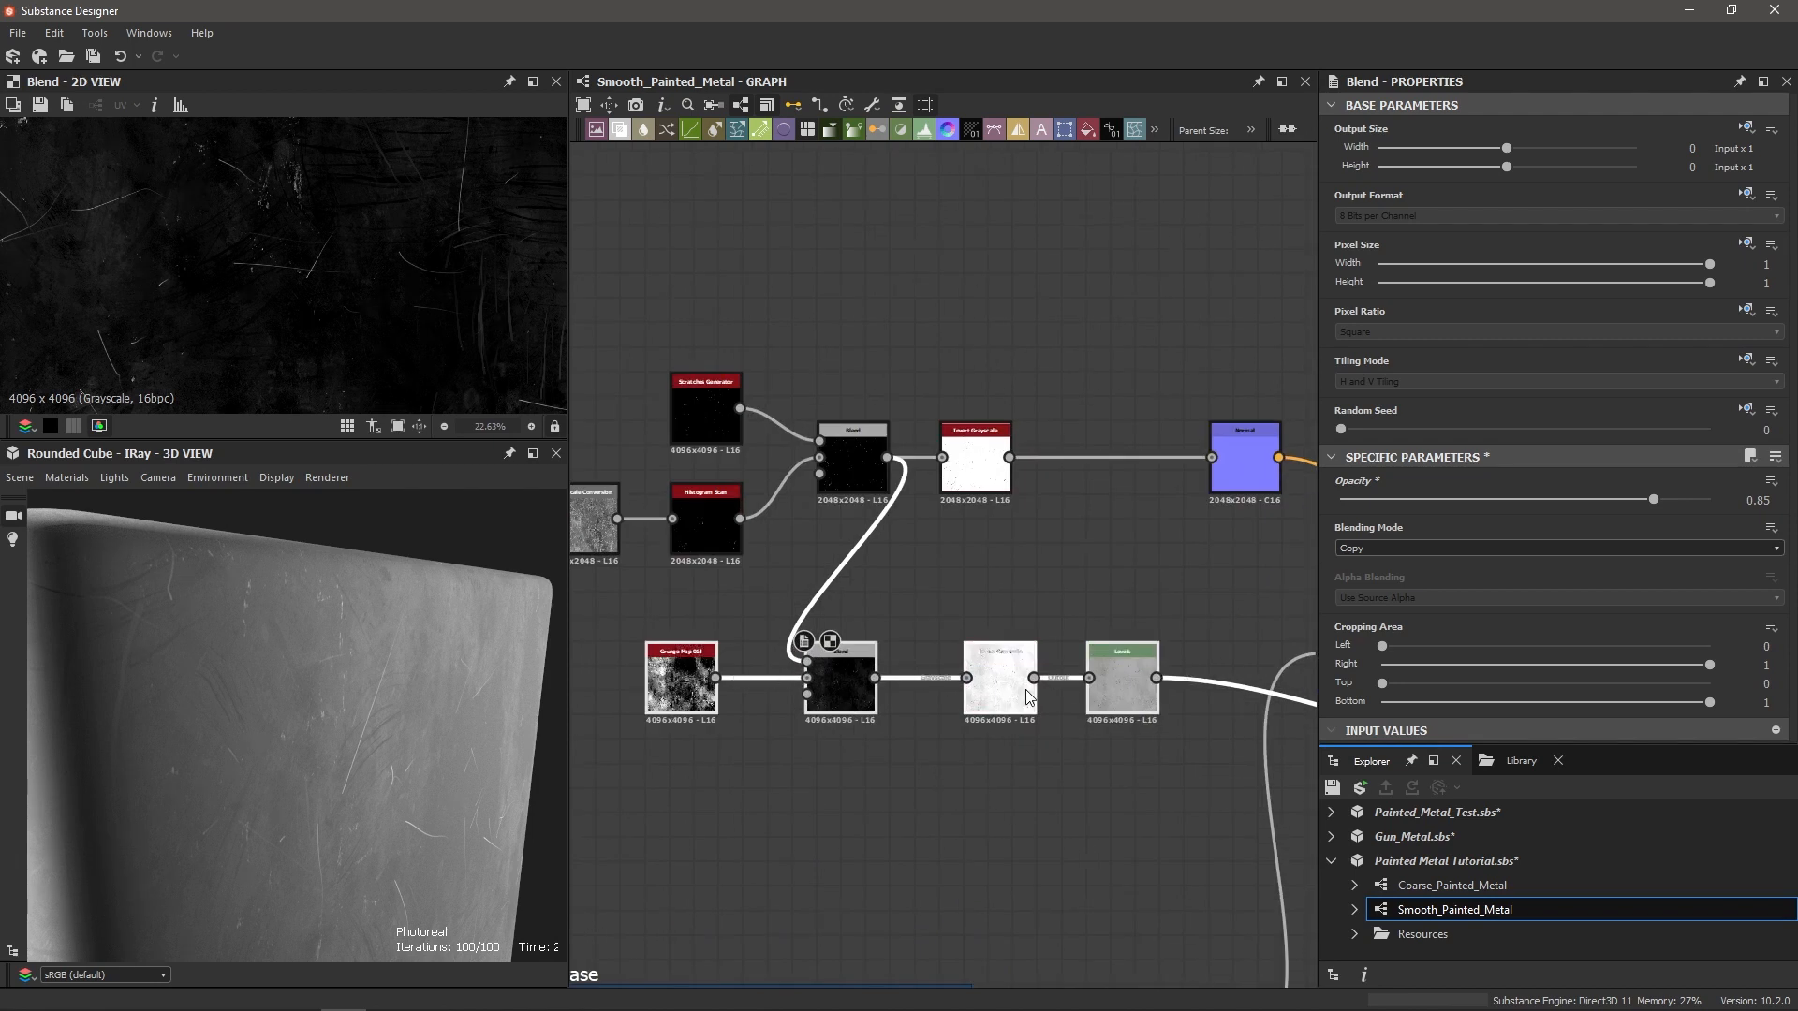
key("space")
type("fr")
key("Return")
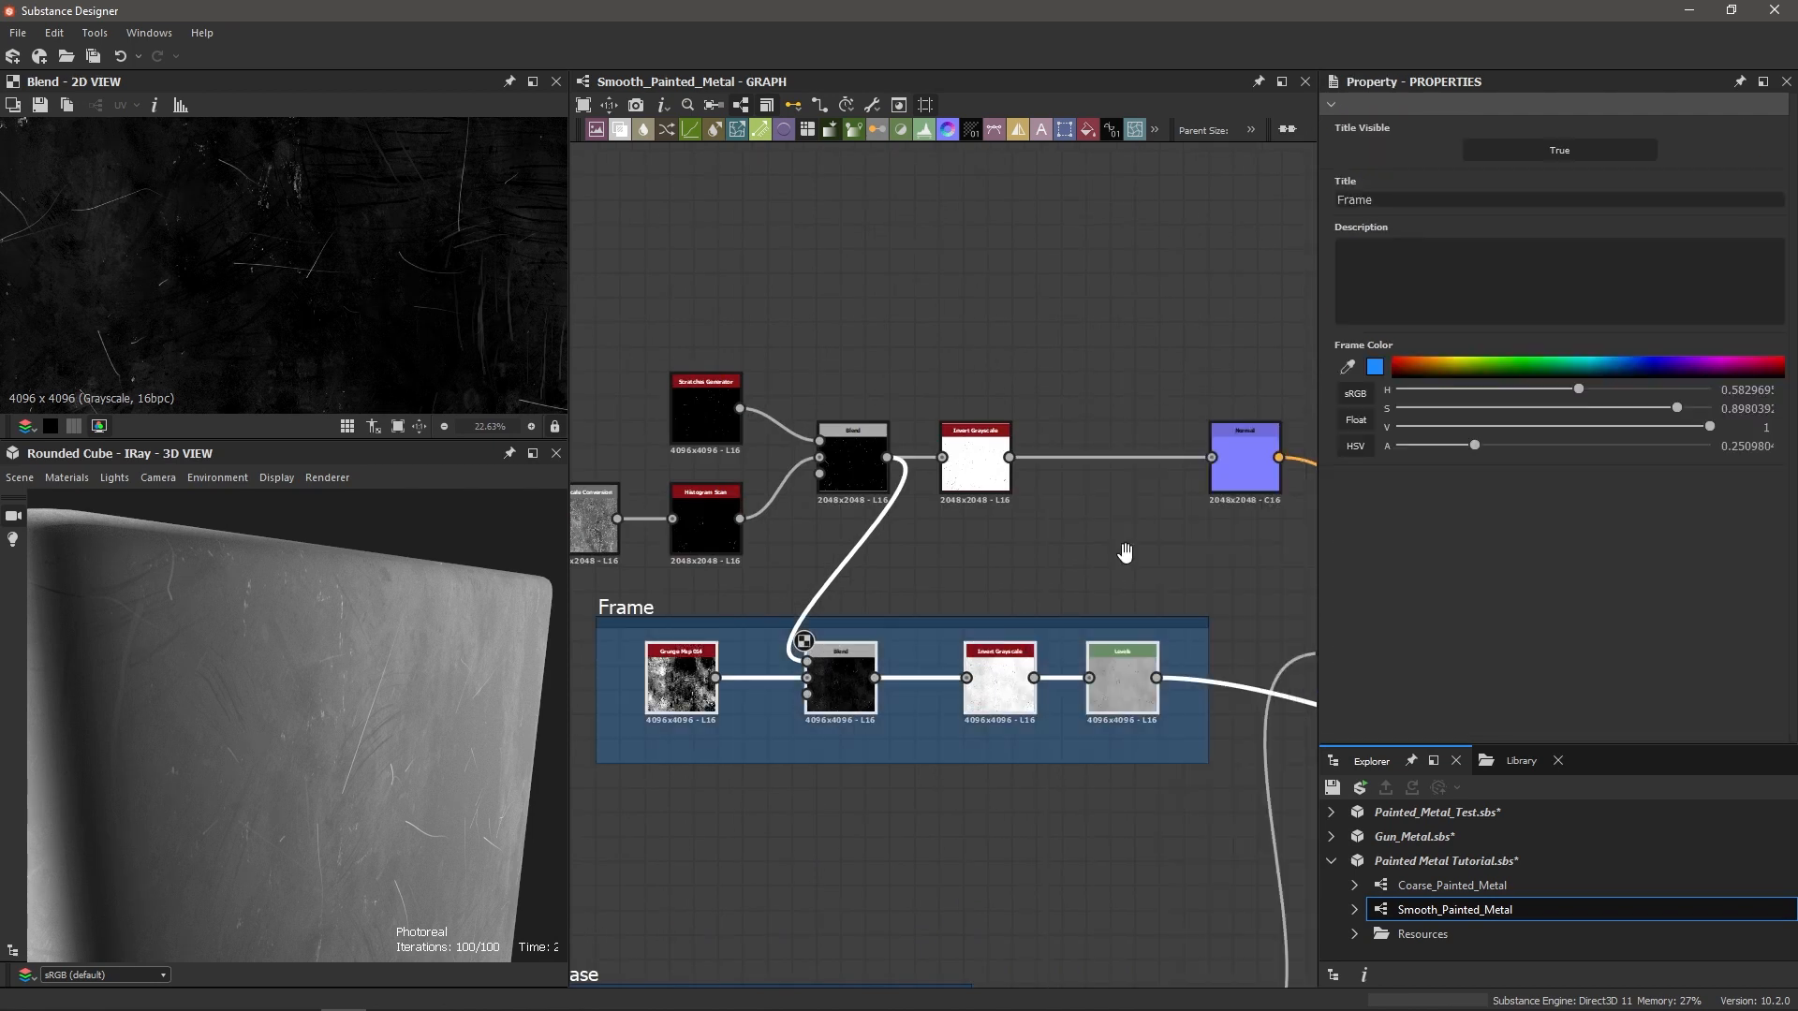
double_click(1404, 196)
type("Roughness")
Step: Frame the scratch generator chain through its Invert Grayscale node and title the frame Scratches
scroll(1080, 334, "down", 2)
middle_click_drag(990, 324, 1011, 319)
left_click_drag(667, 286, 1075, 476)
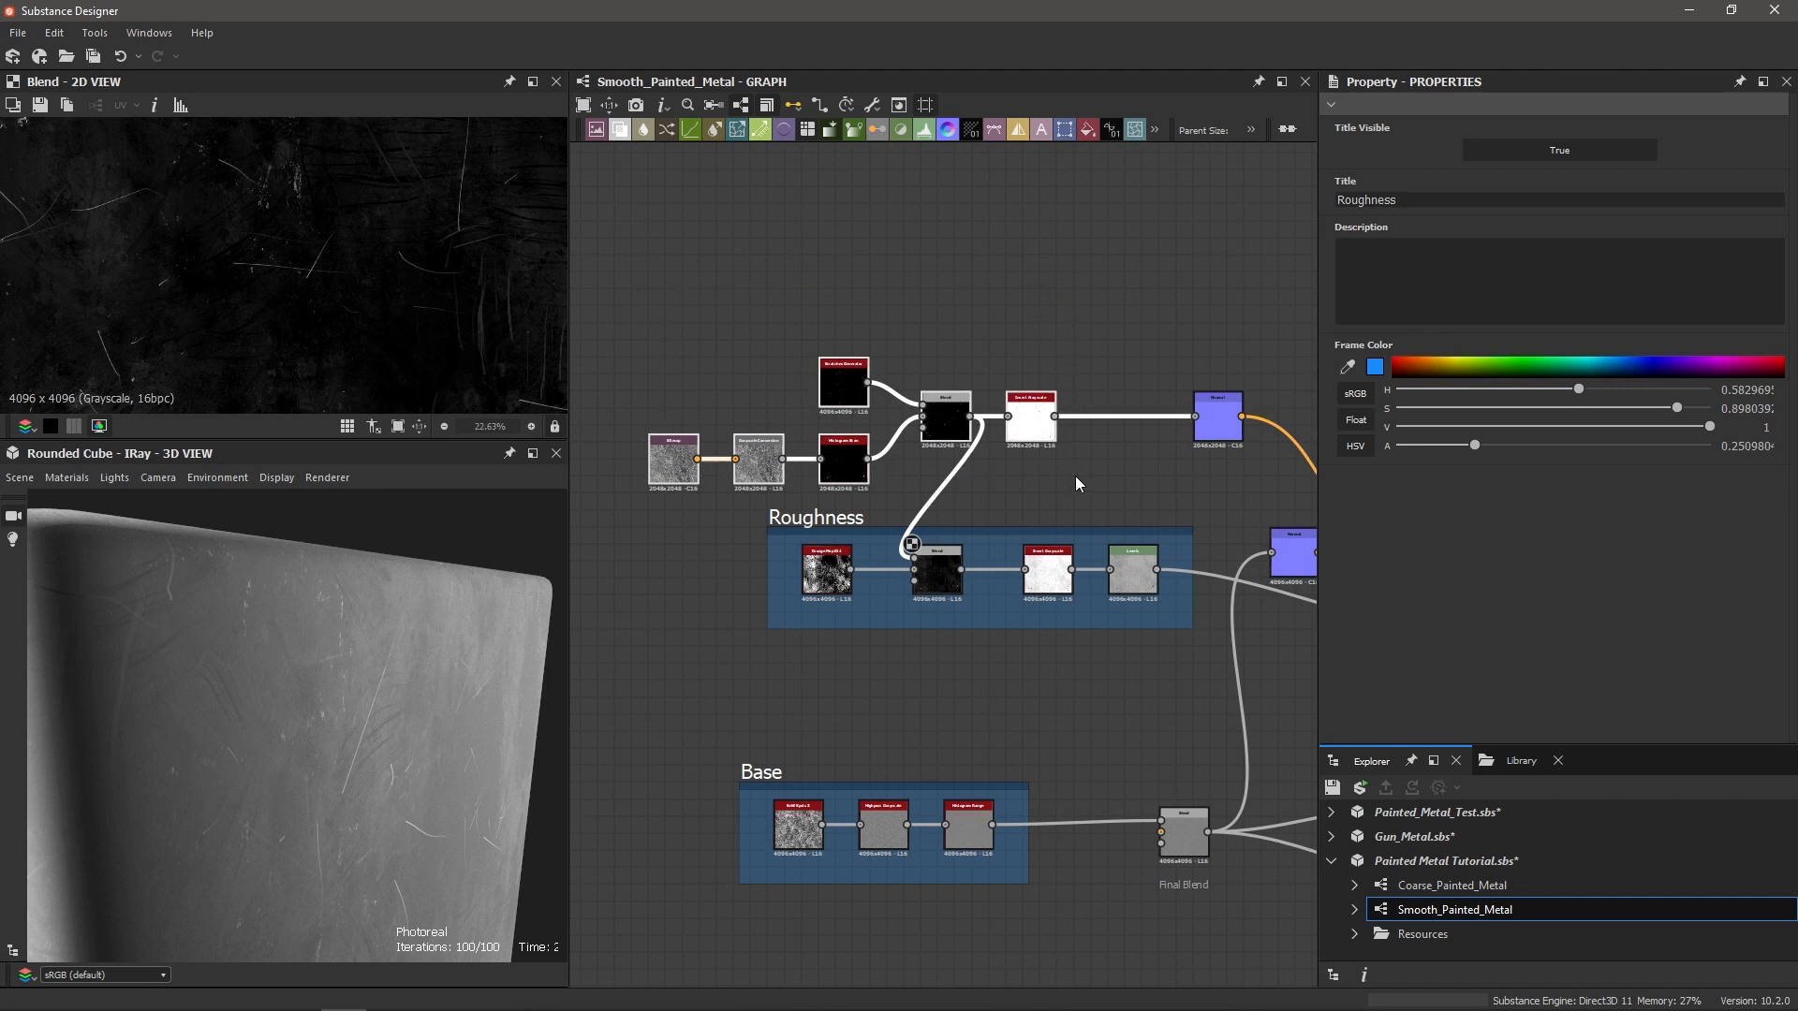
key("space")
type("fra")
key("Return")
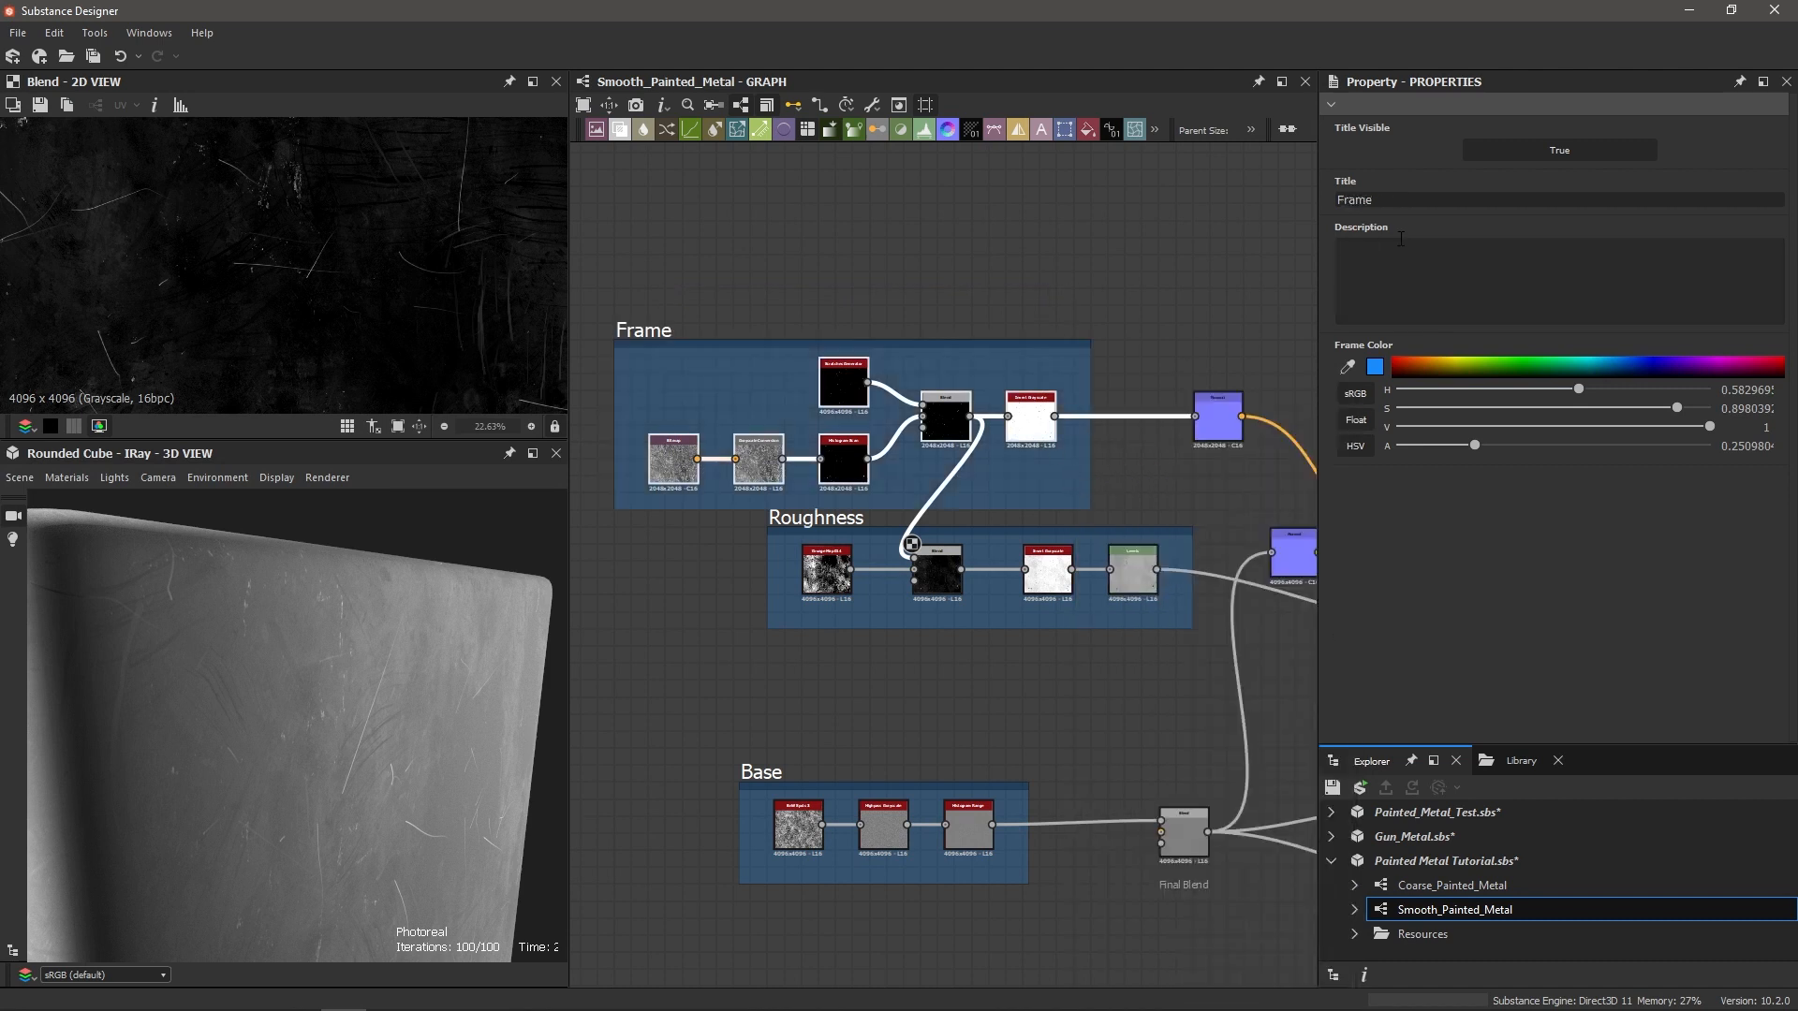
left_click_drag(1382, 200, 1286, 191)
type("Scratches")
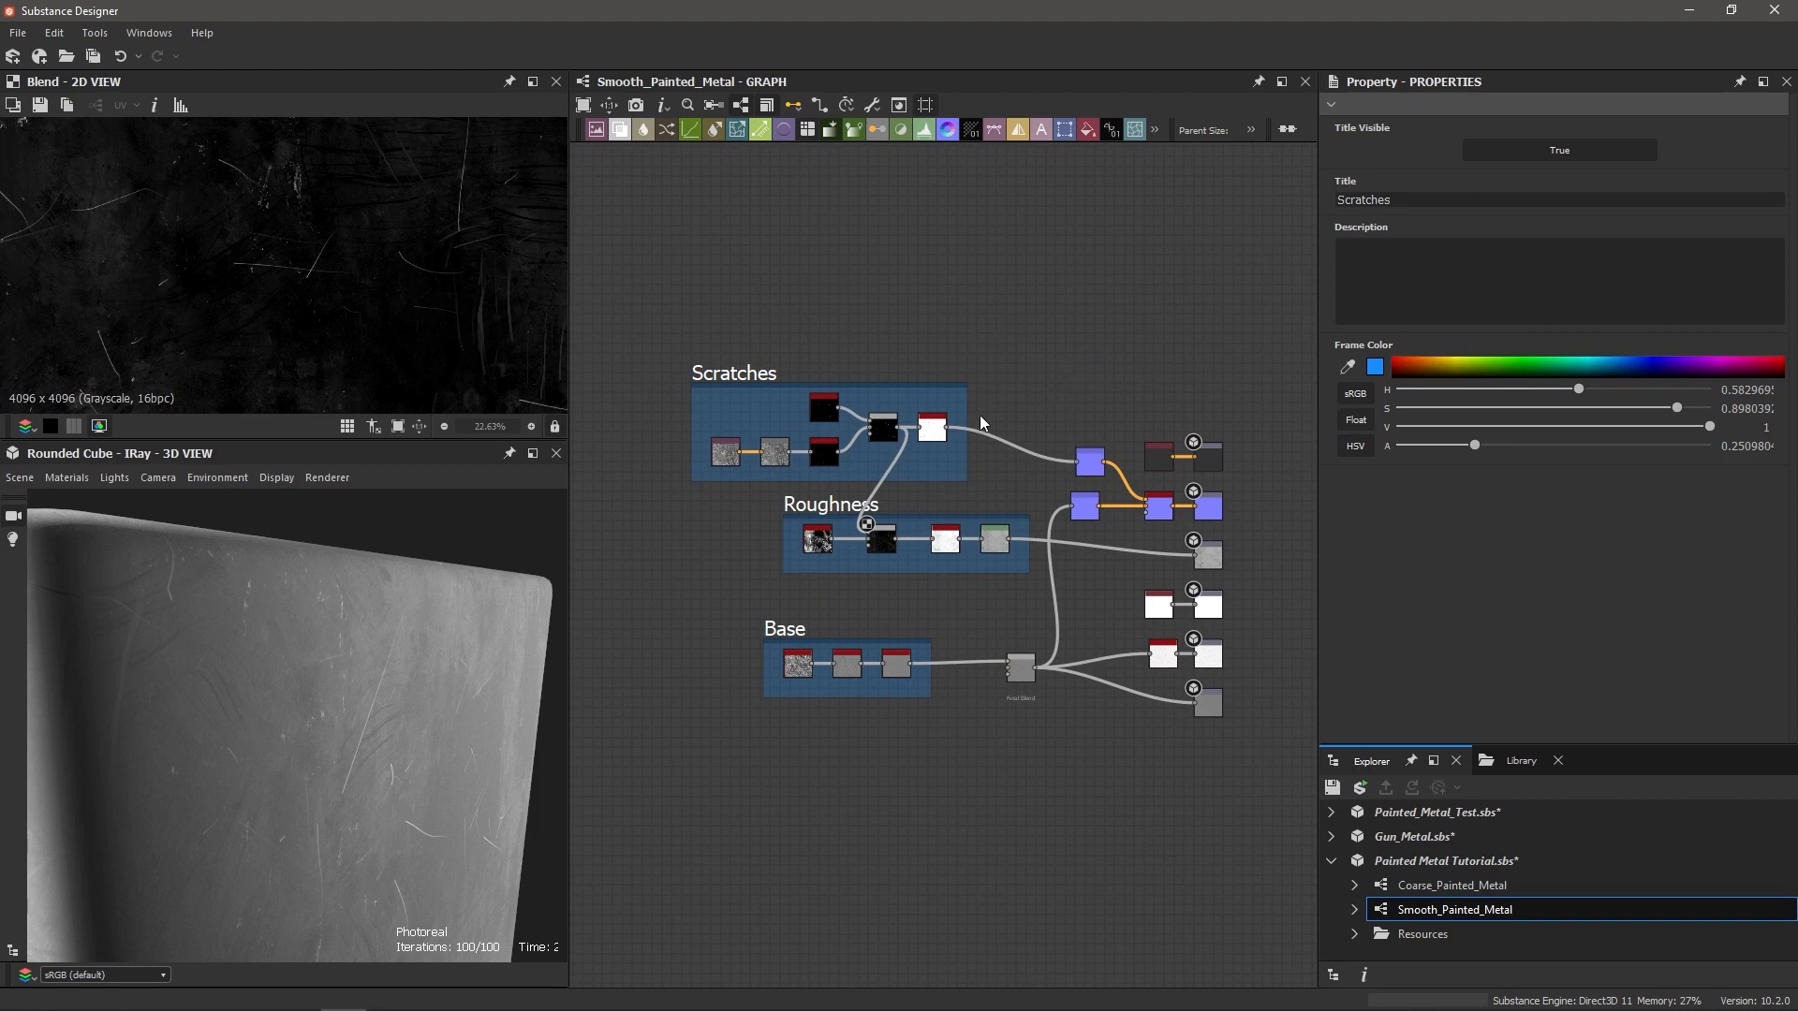
Step: Review the Scratches, Roughness and Base frames and their links to the normal, roughness and Base Color outputs
scroll(857, 763, "up", 3)
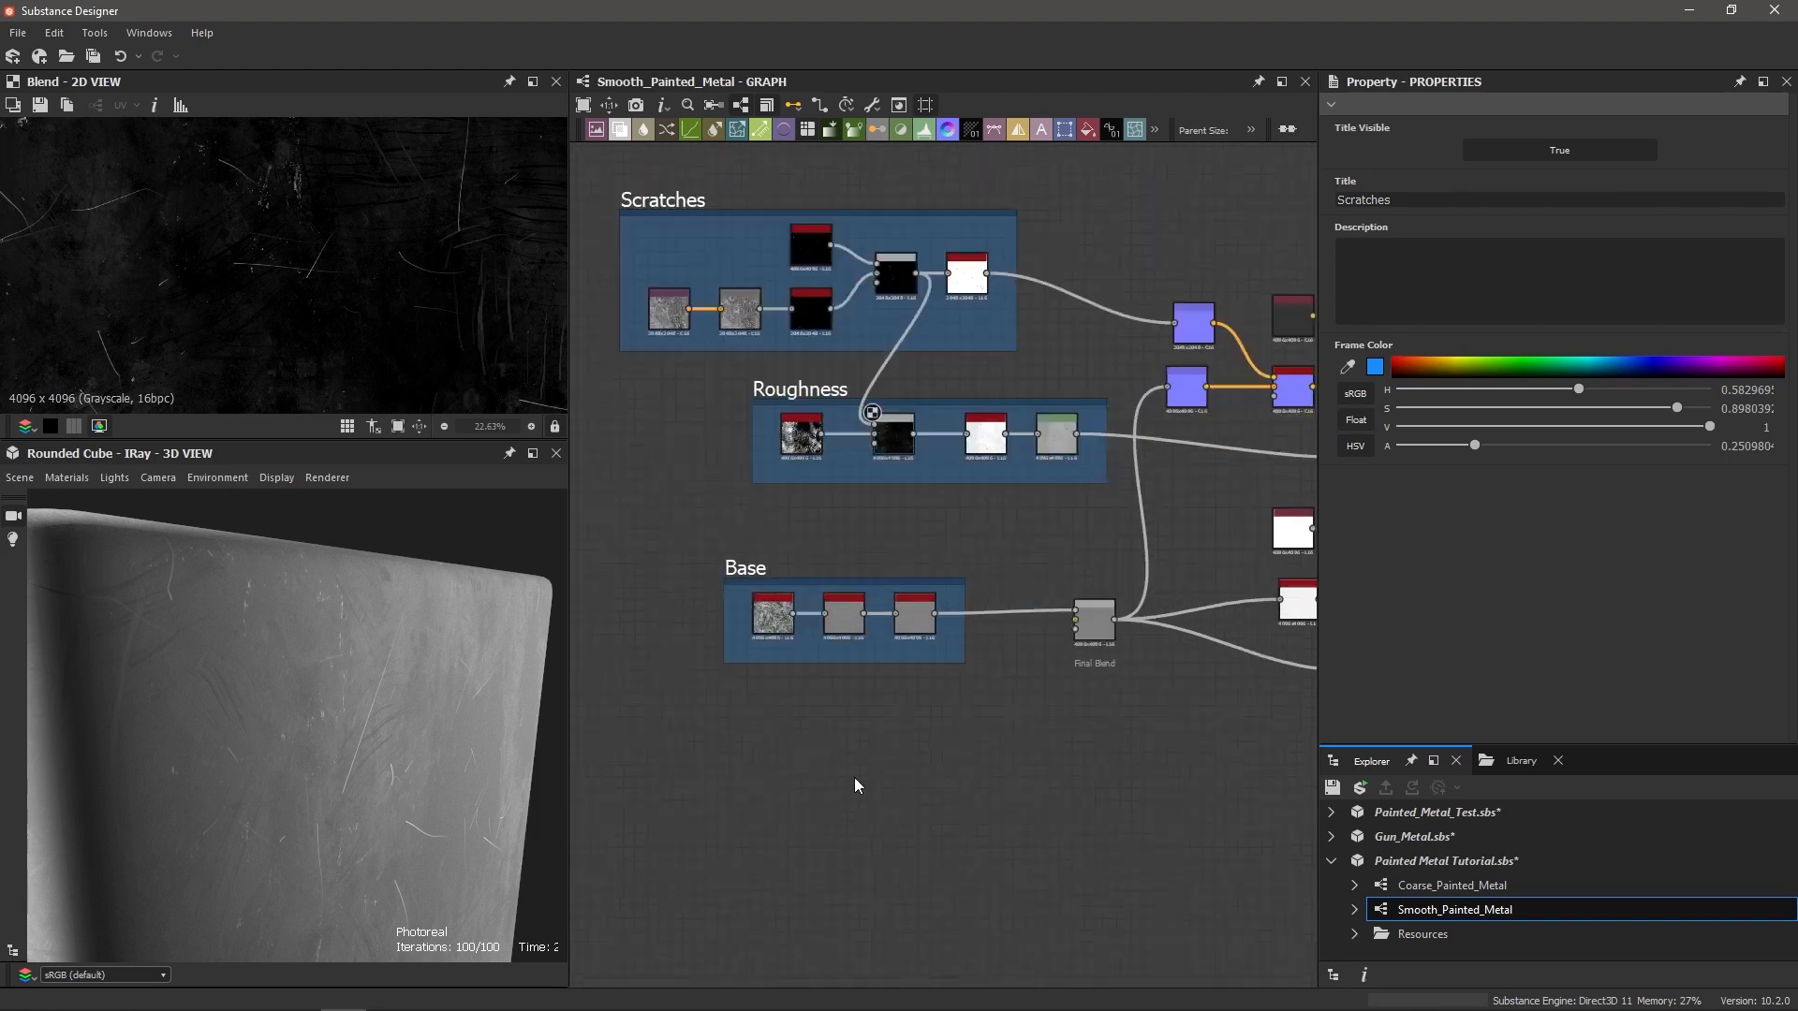
middle_click_drag(931, 582, 834, 664)
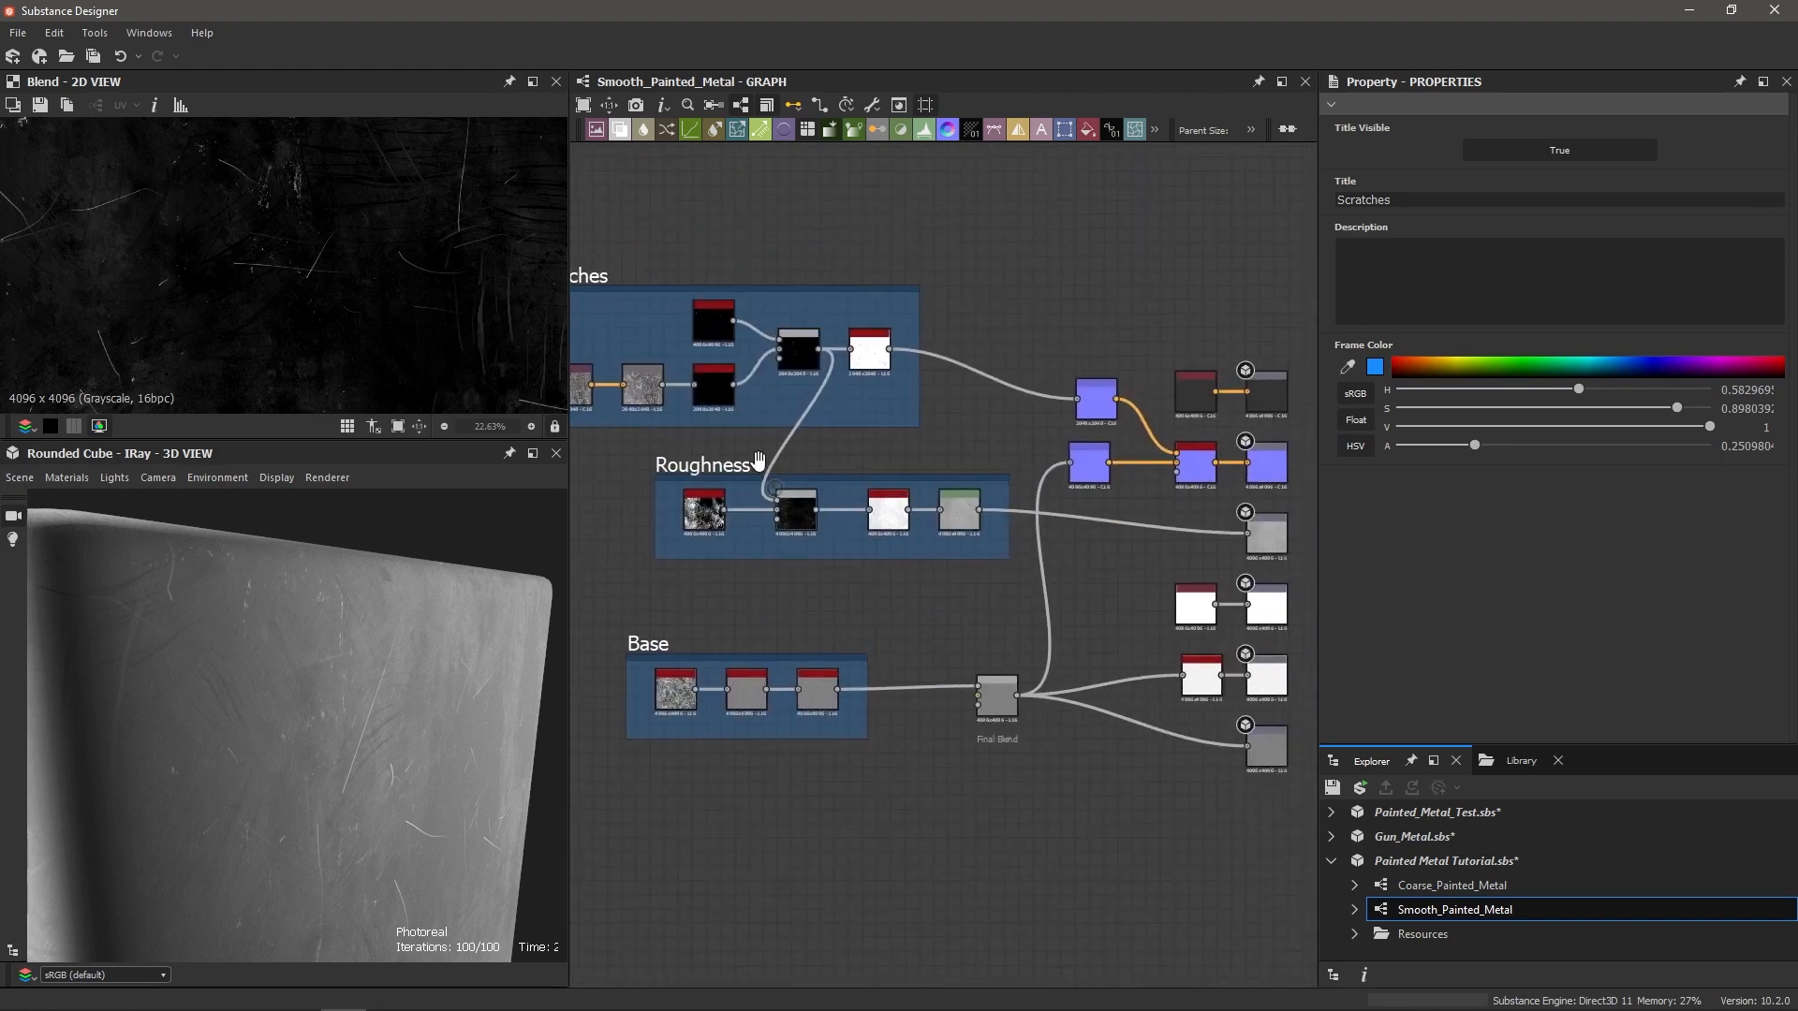
middle_click_drag(783, 502, 813, 511)
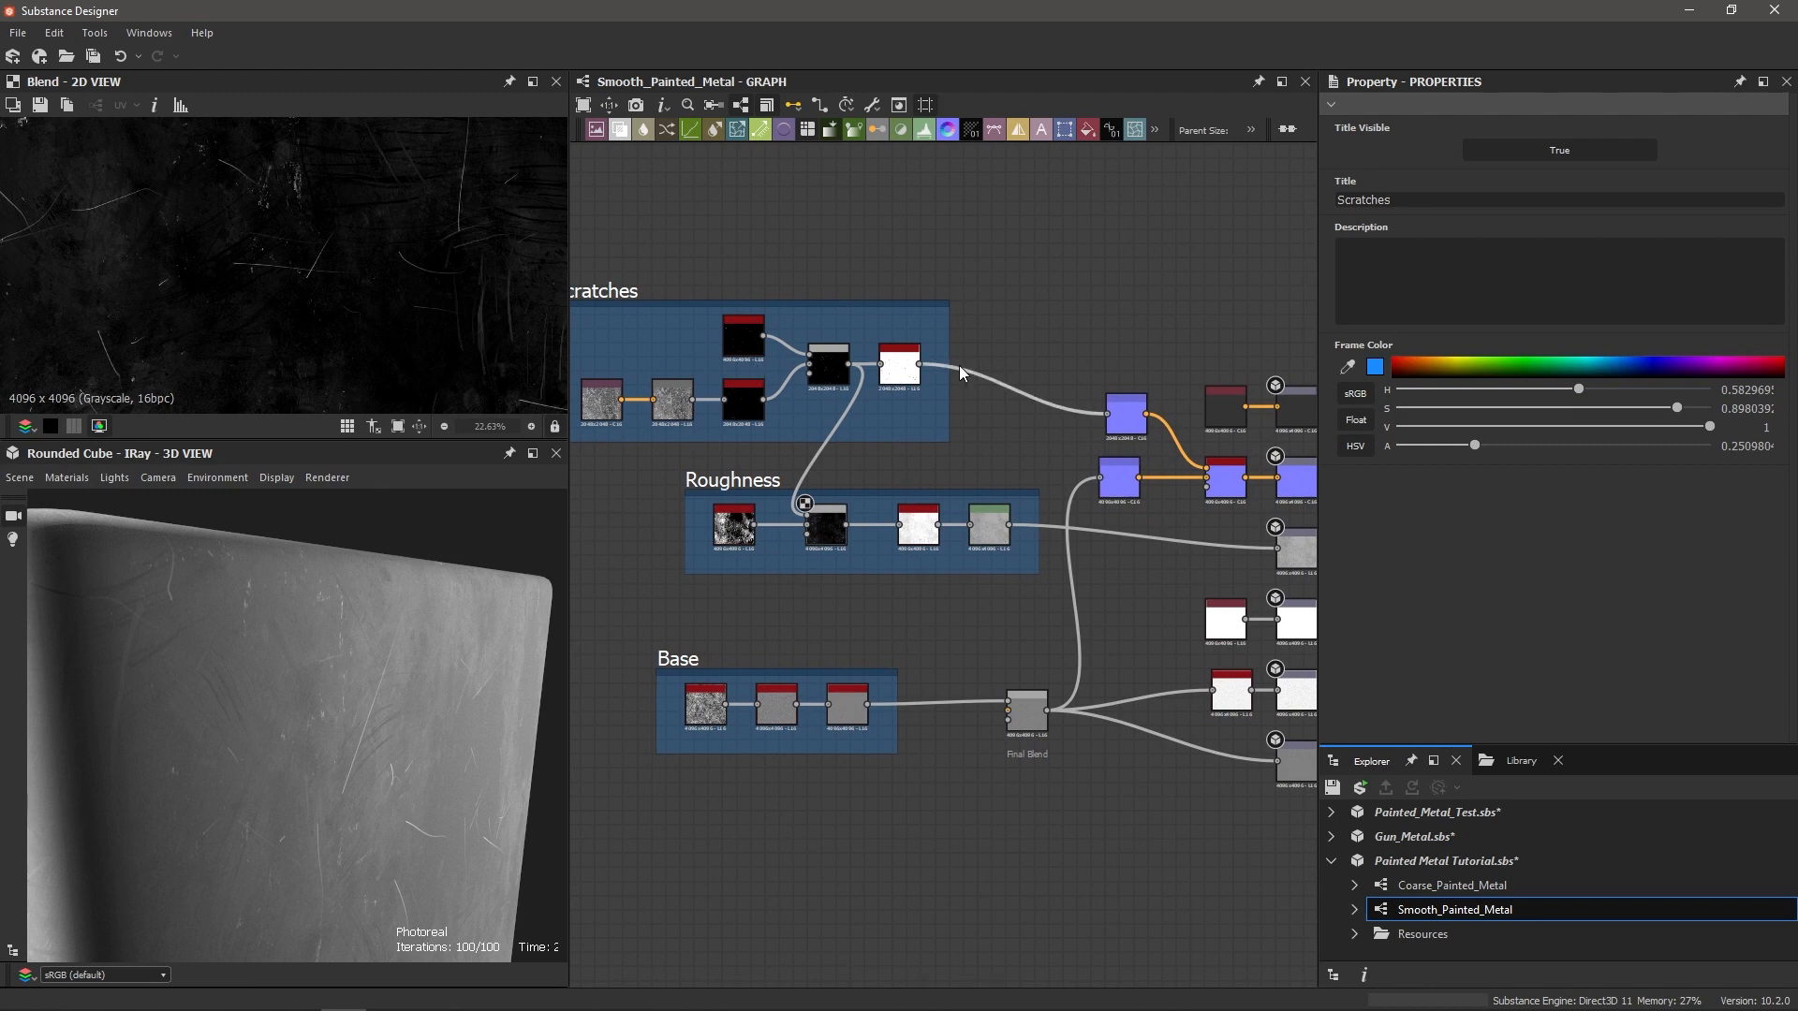
scroll(1208, 473, "up", 1)
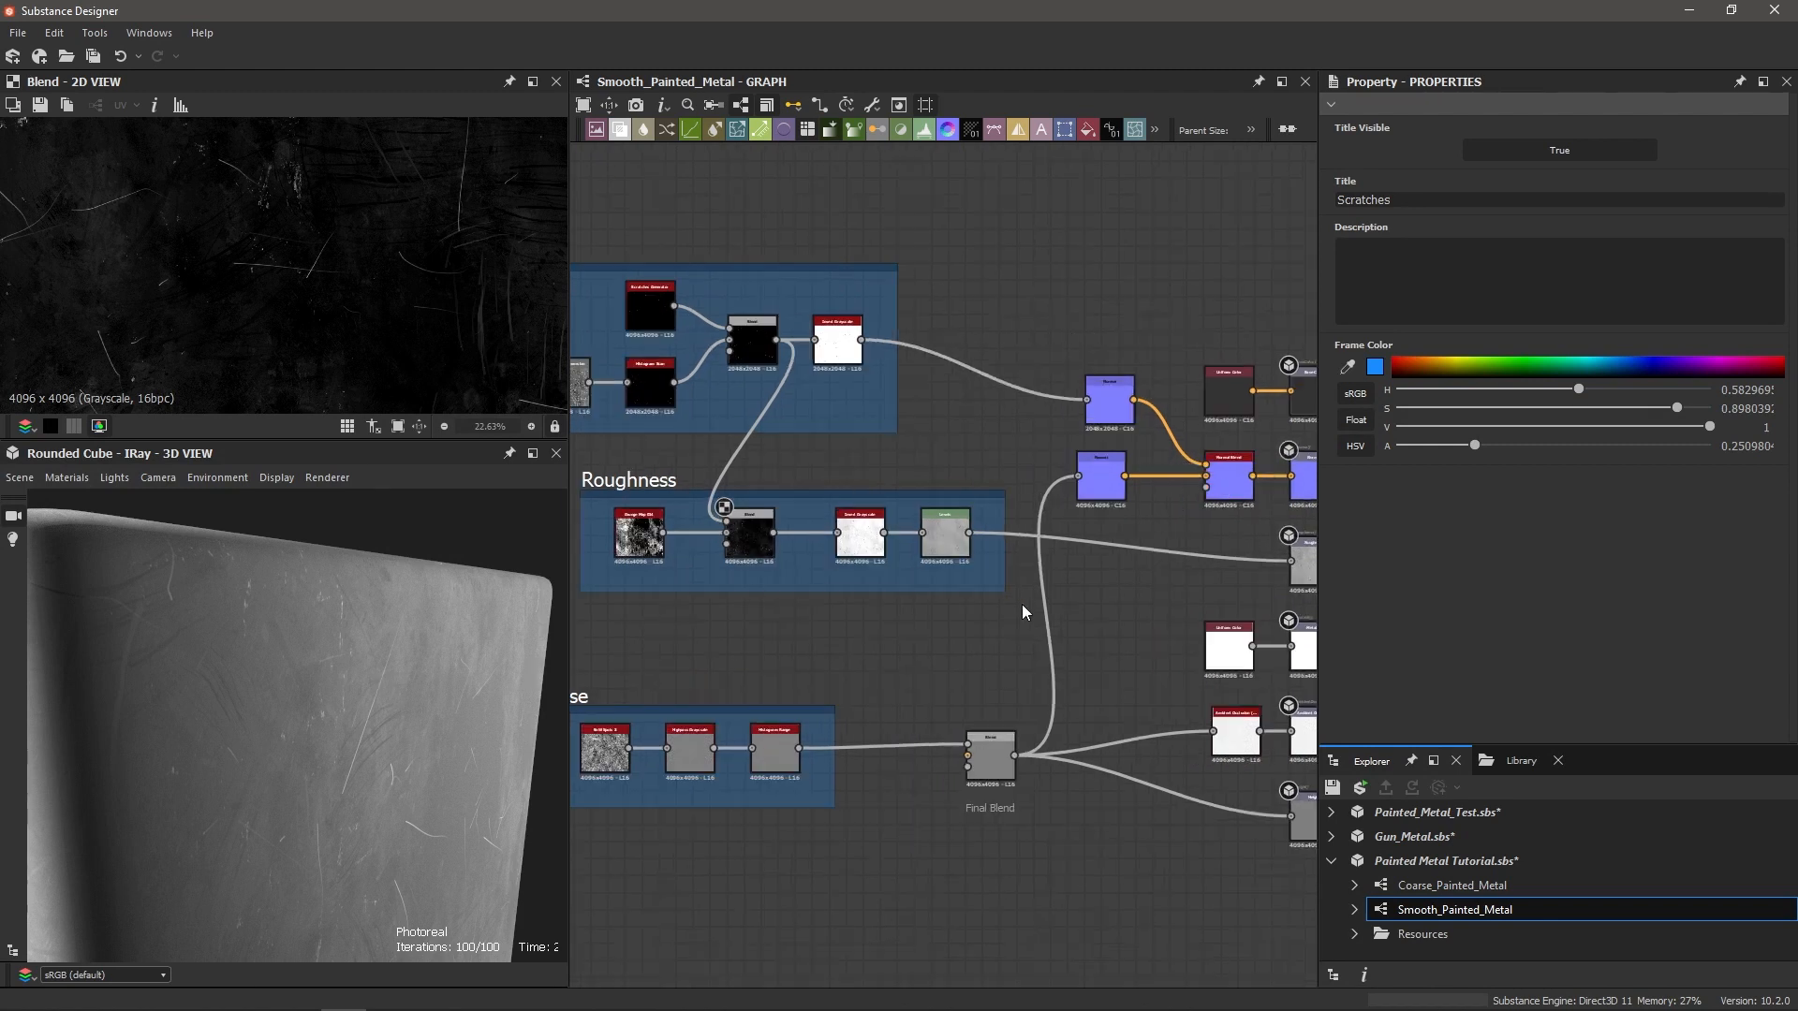
scroll(1019, 605, "down", 2)
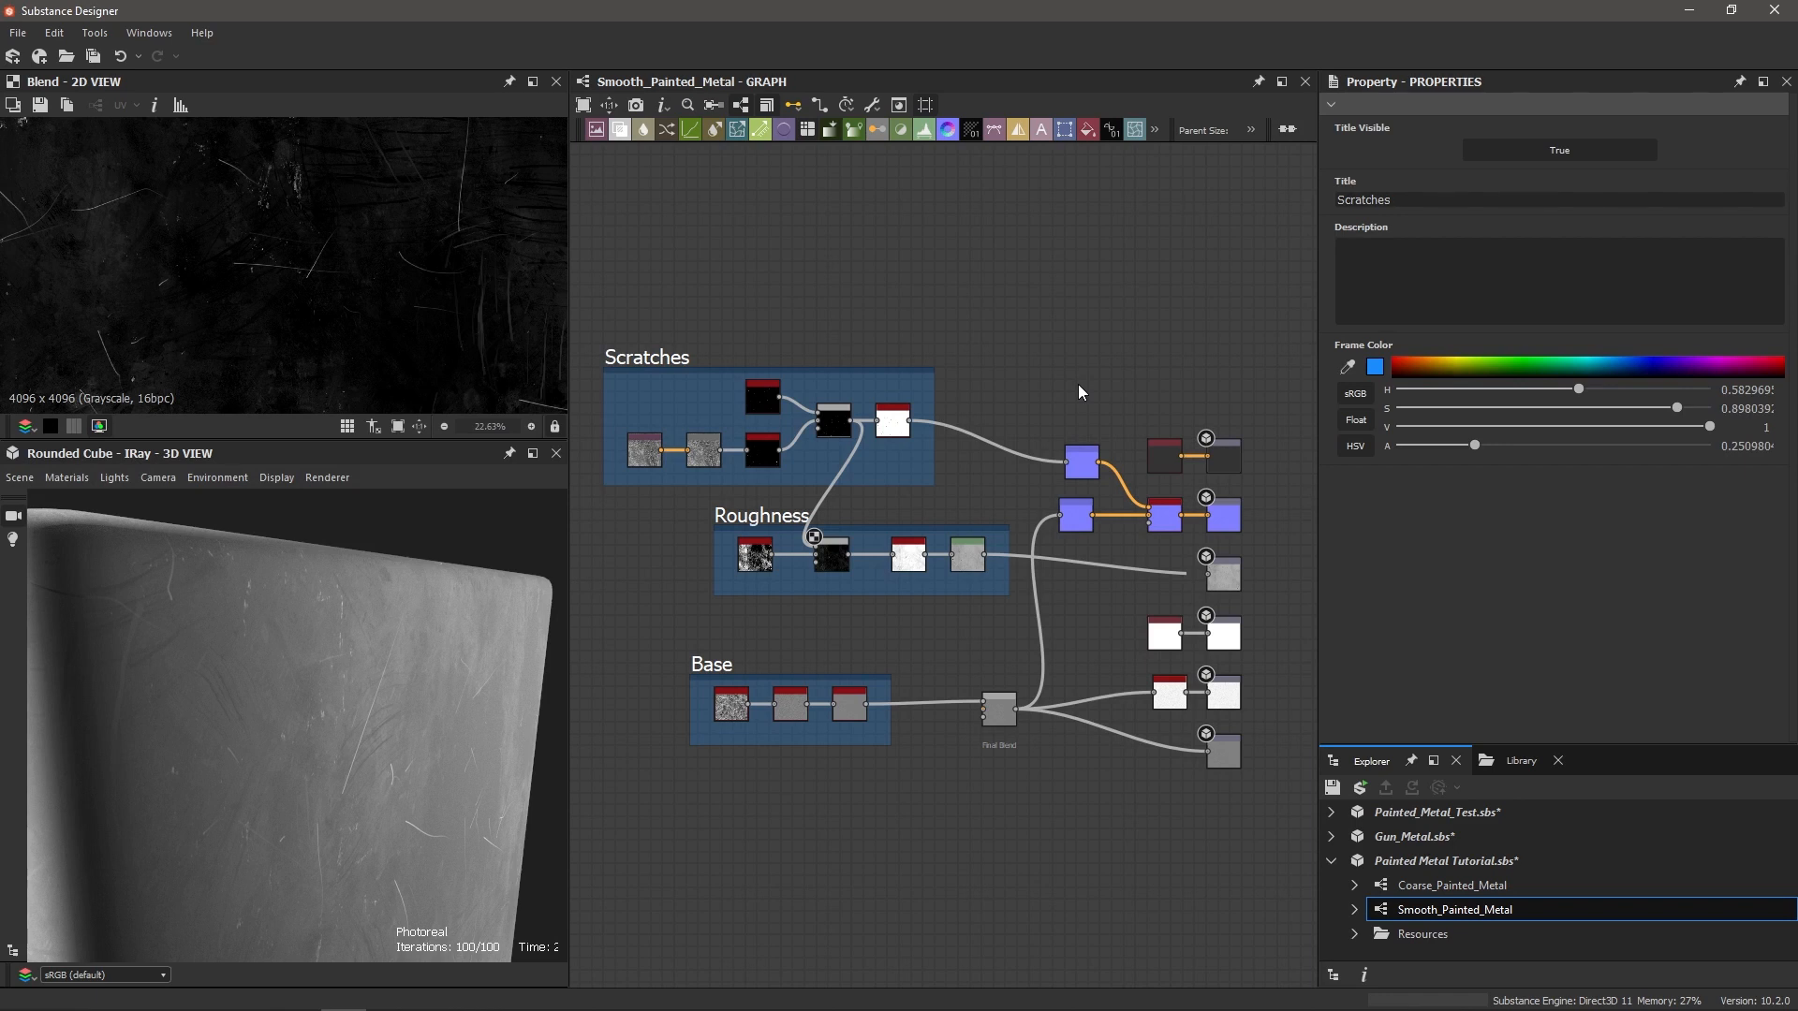
middle_click_drag(1060, 344, 1045, 482)
scroll(1062, 429, "up", 5)
scroll(1067, 423, "down", 3)
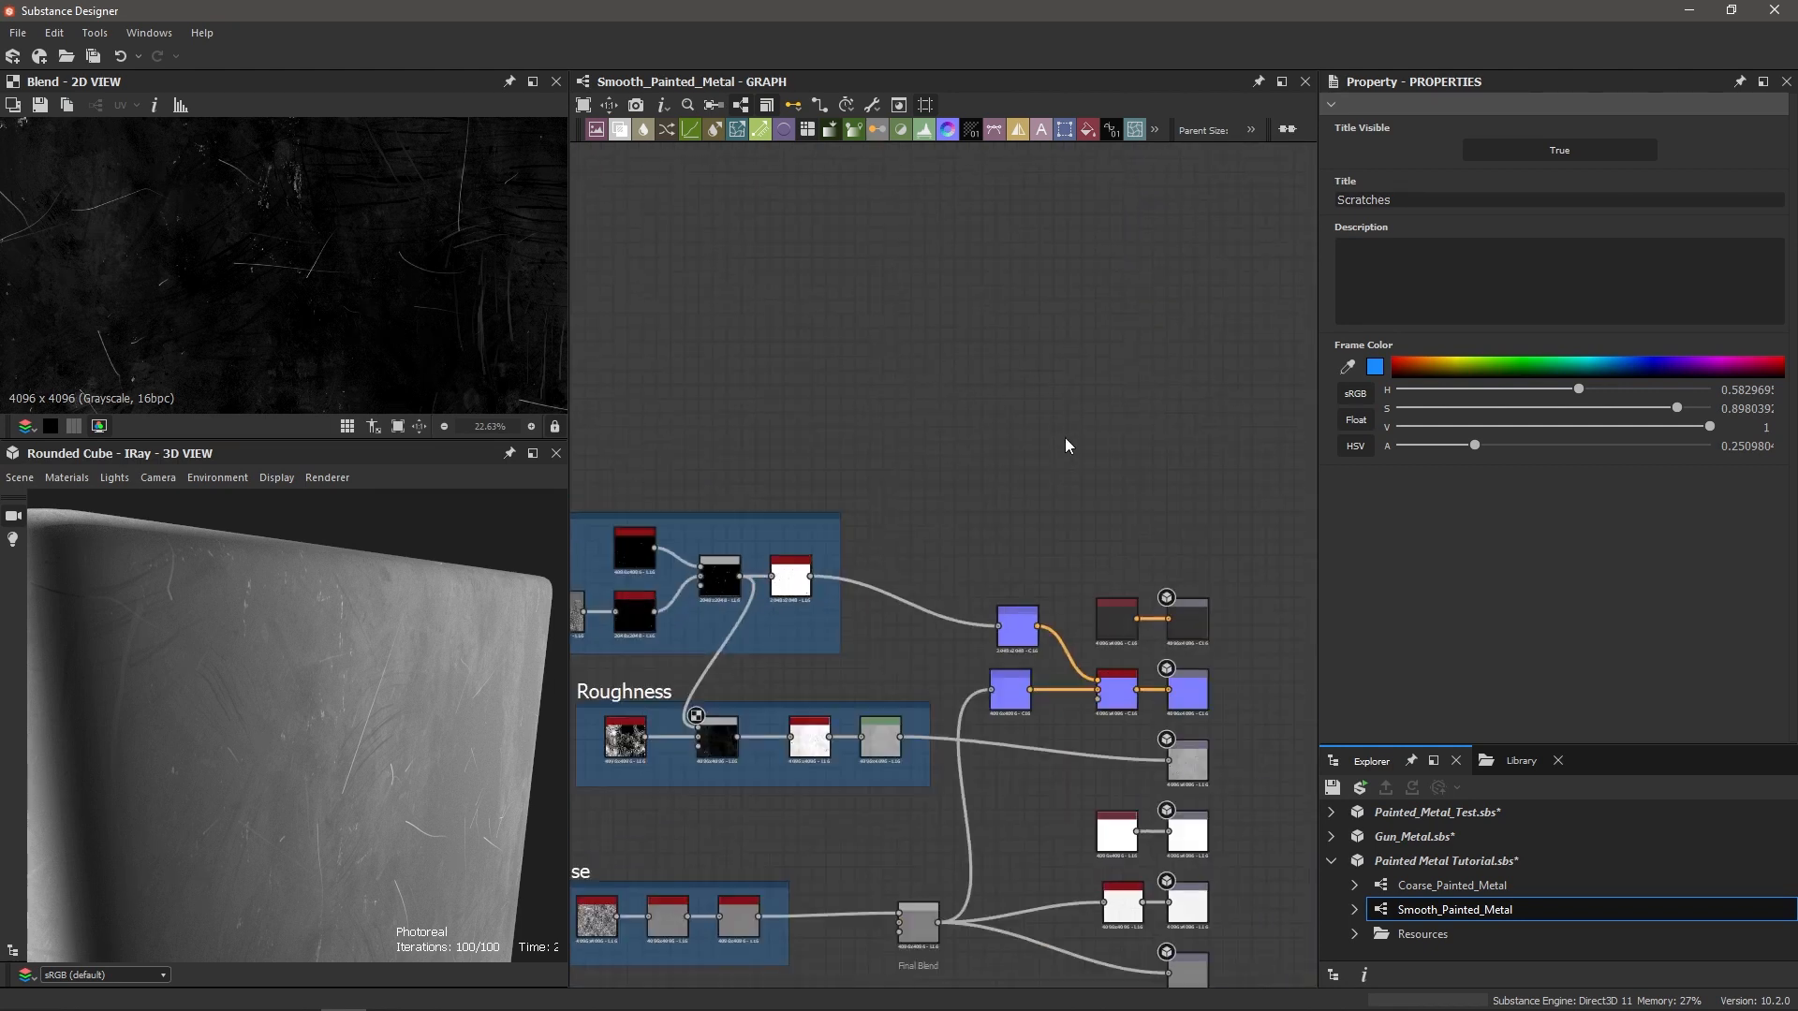
scroll(970, 423, "up", 2)
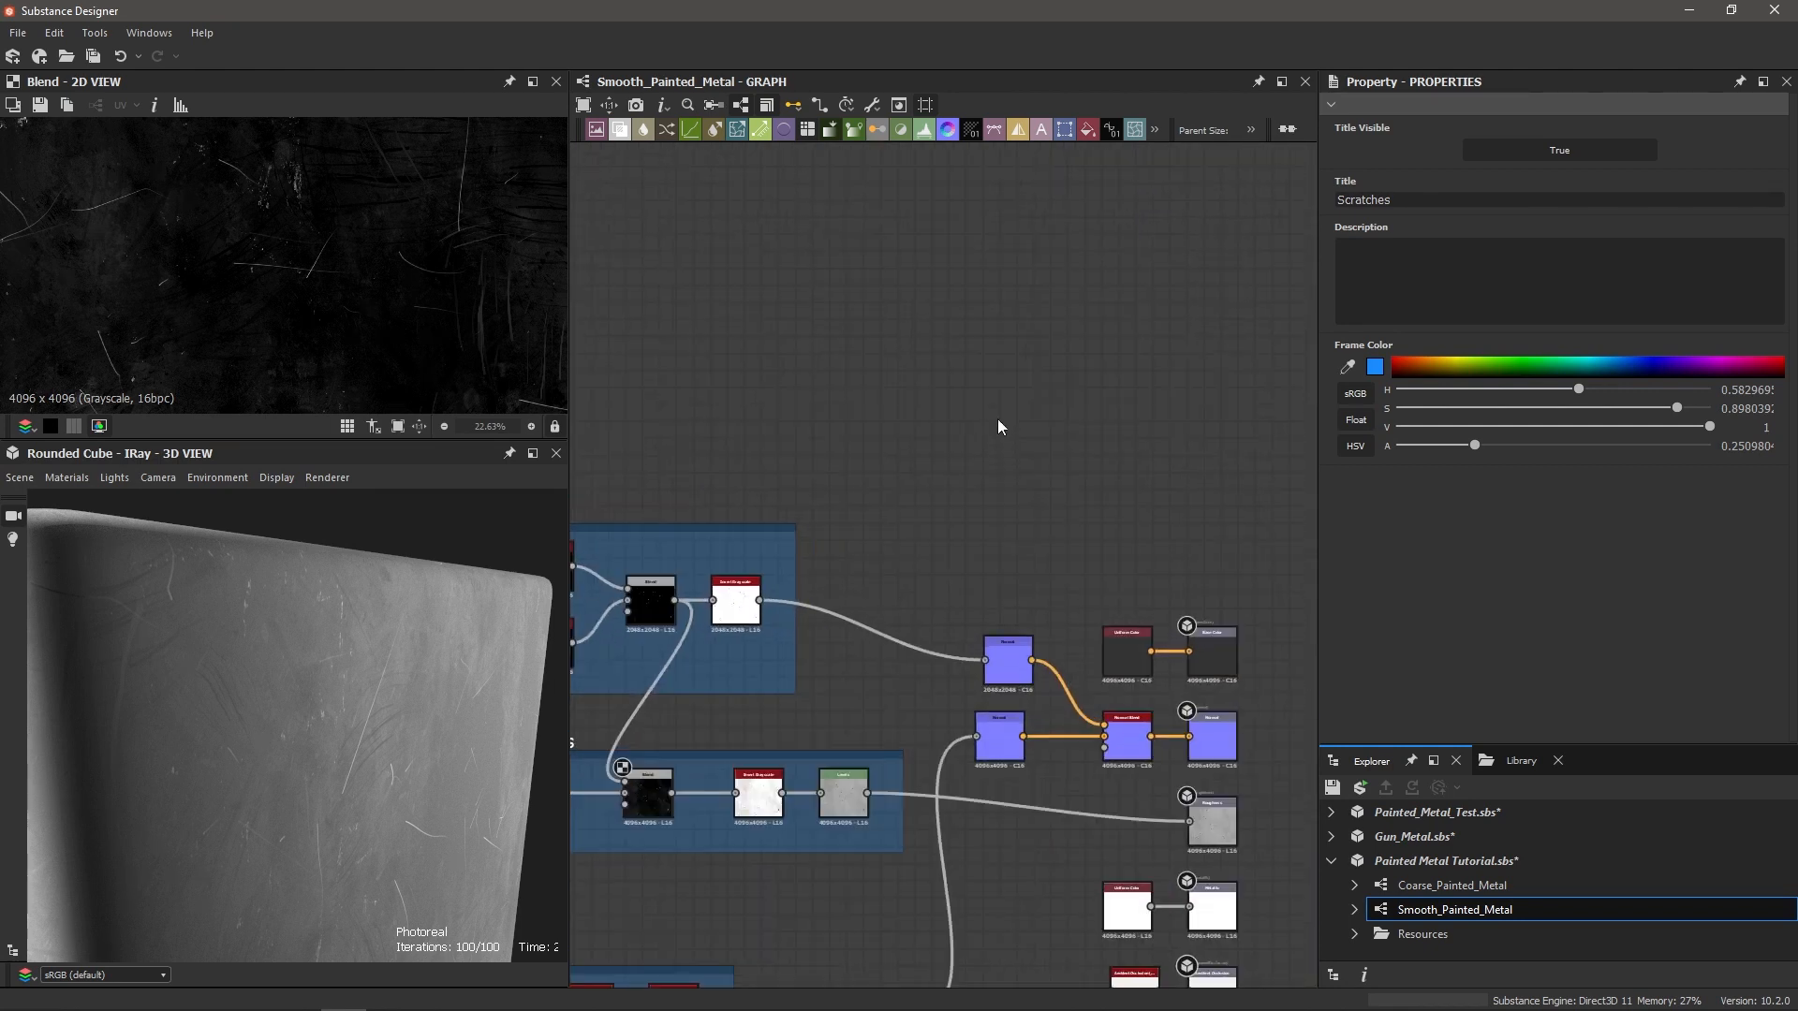
scroll(983, 428, "up", 2)
middle_click_drag(1145, 536, 970, 403)
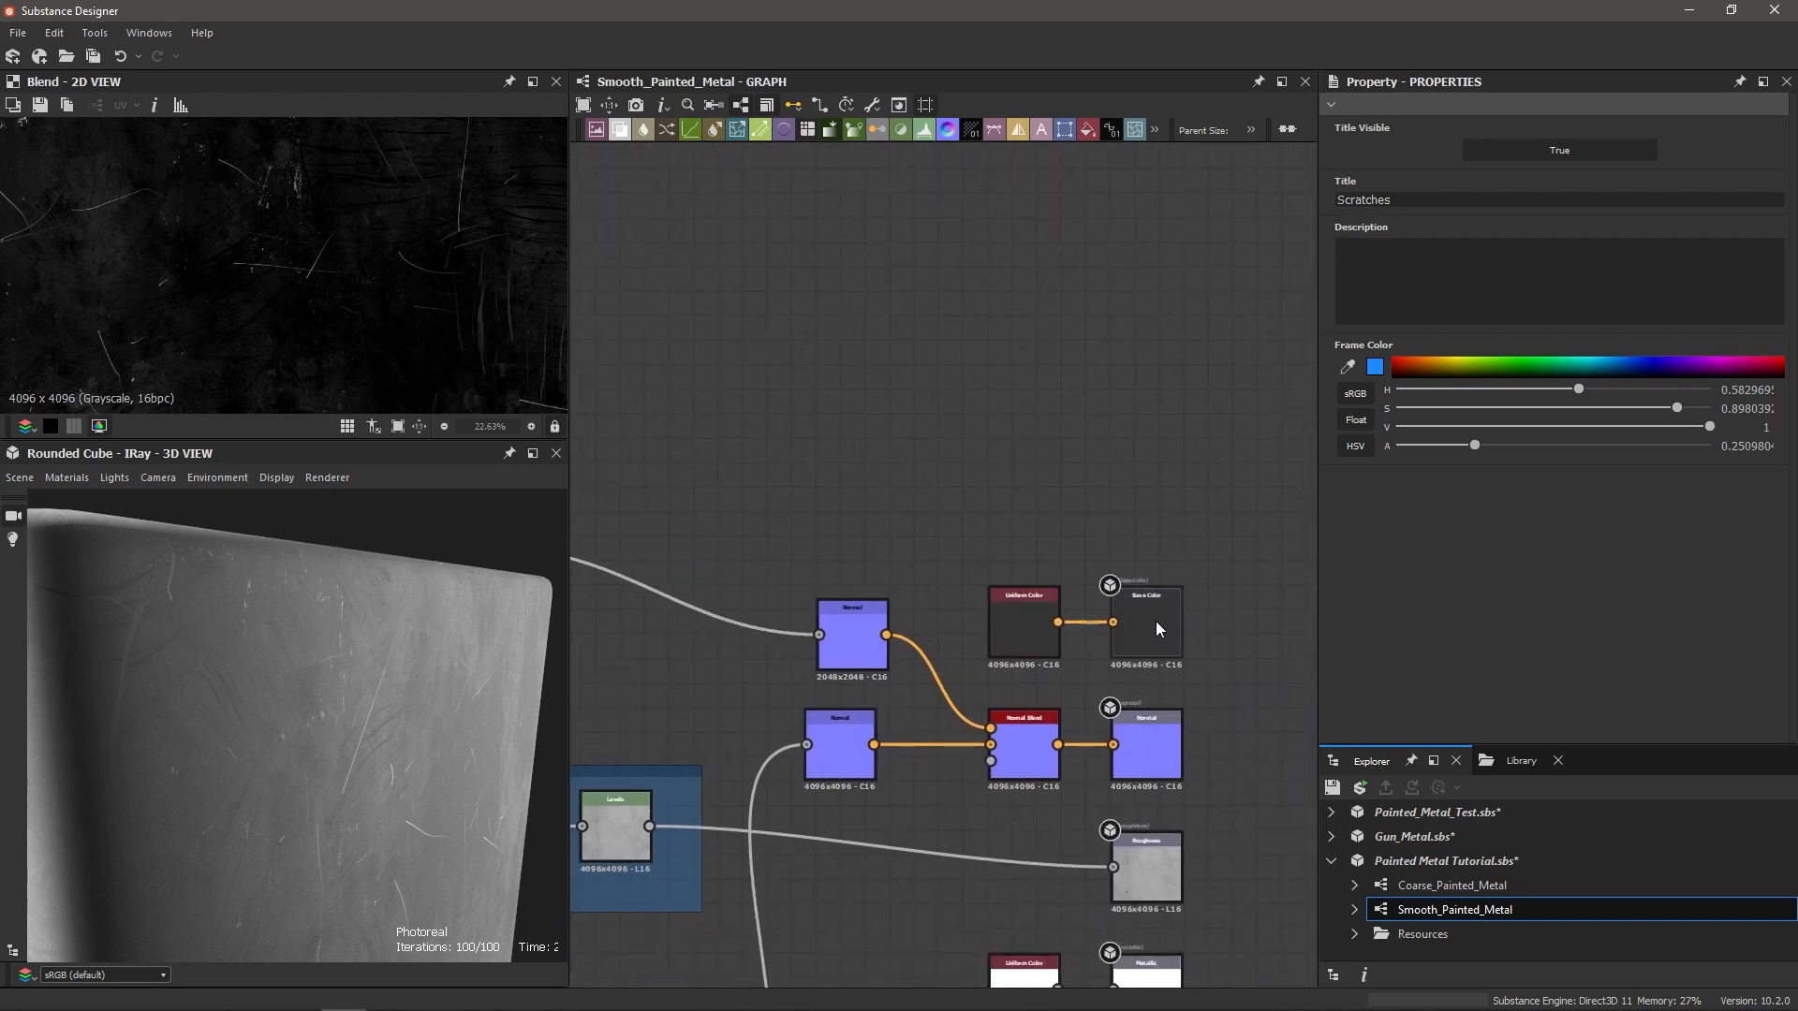
scroll(1030, 553, "down", 3)
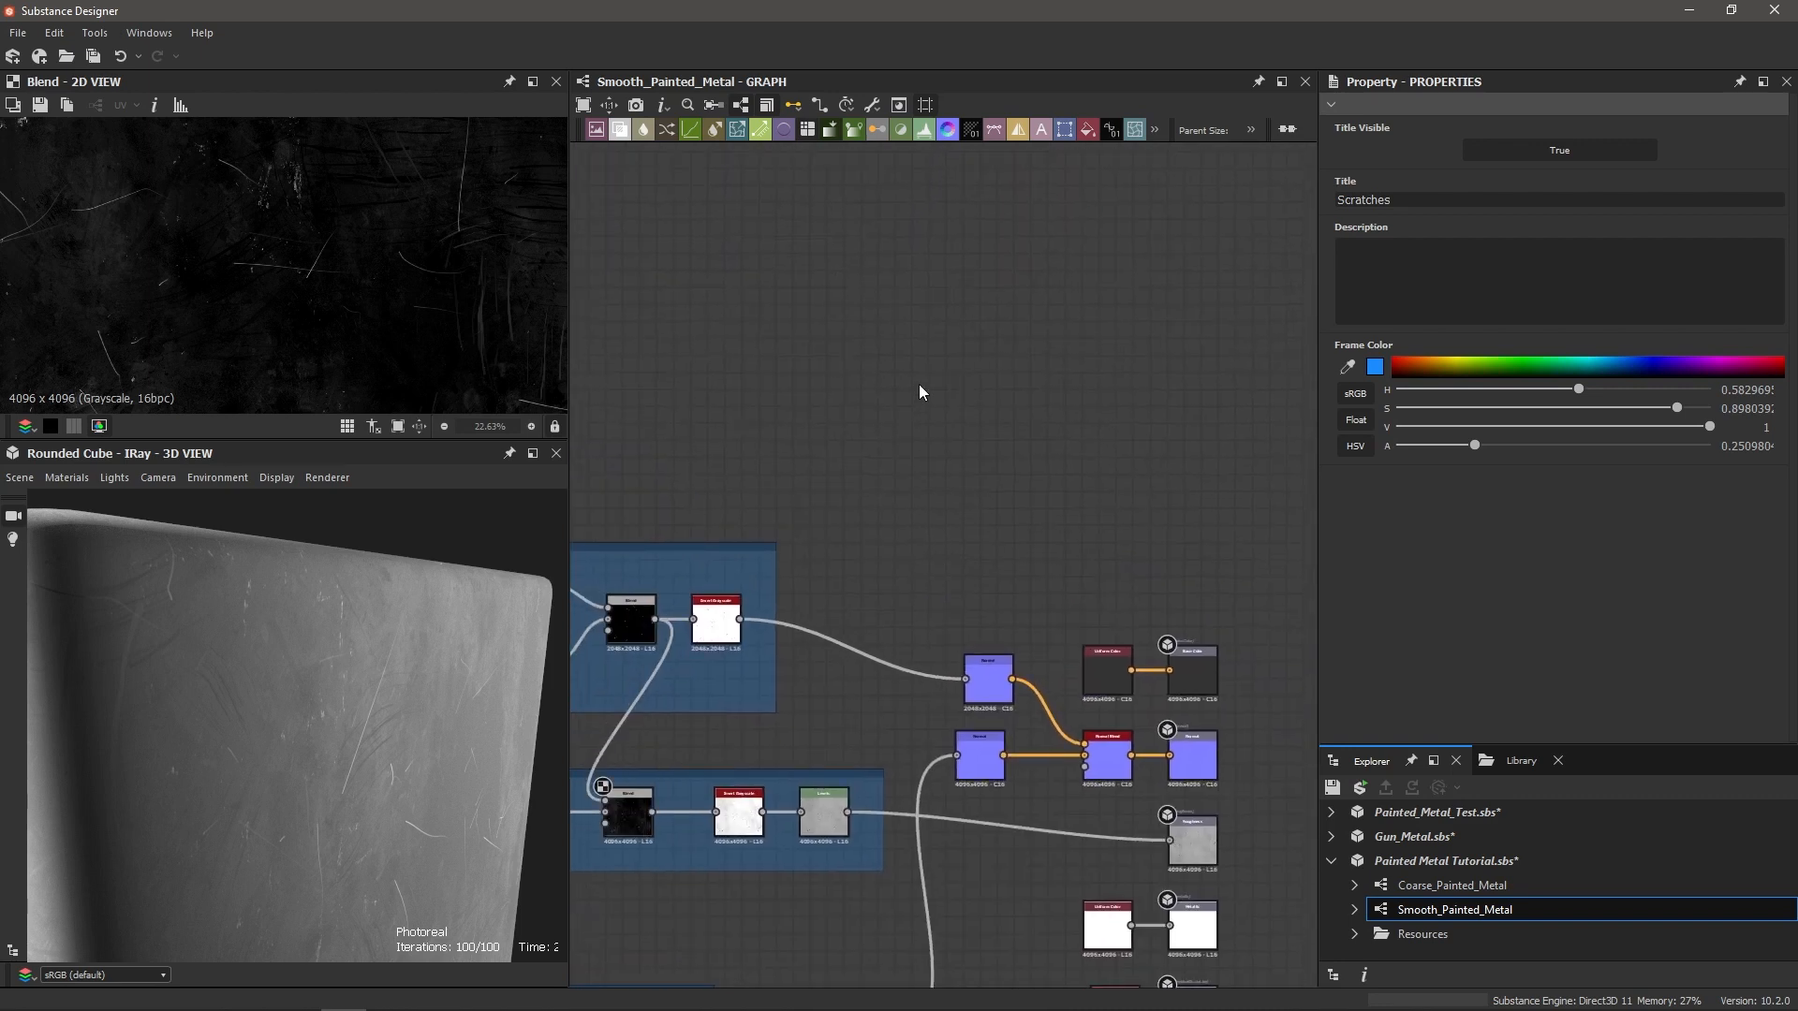
Step: Add a Uniform Color node in the empty area above the output nodes and set its color mode to Grayscale
key("space")
type("un")
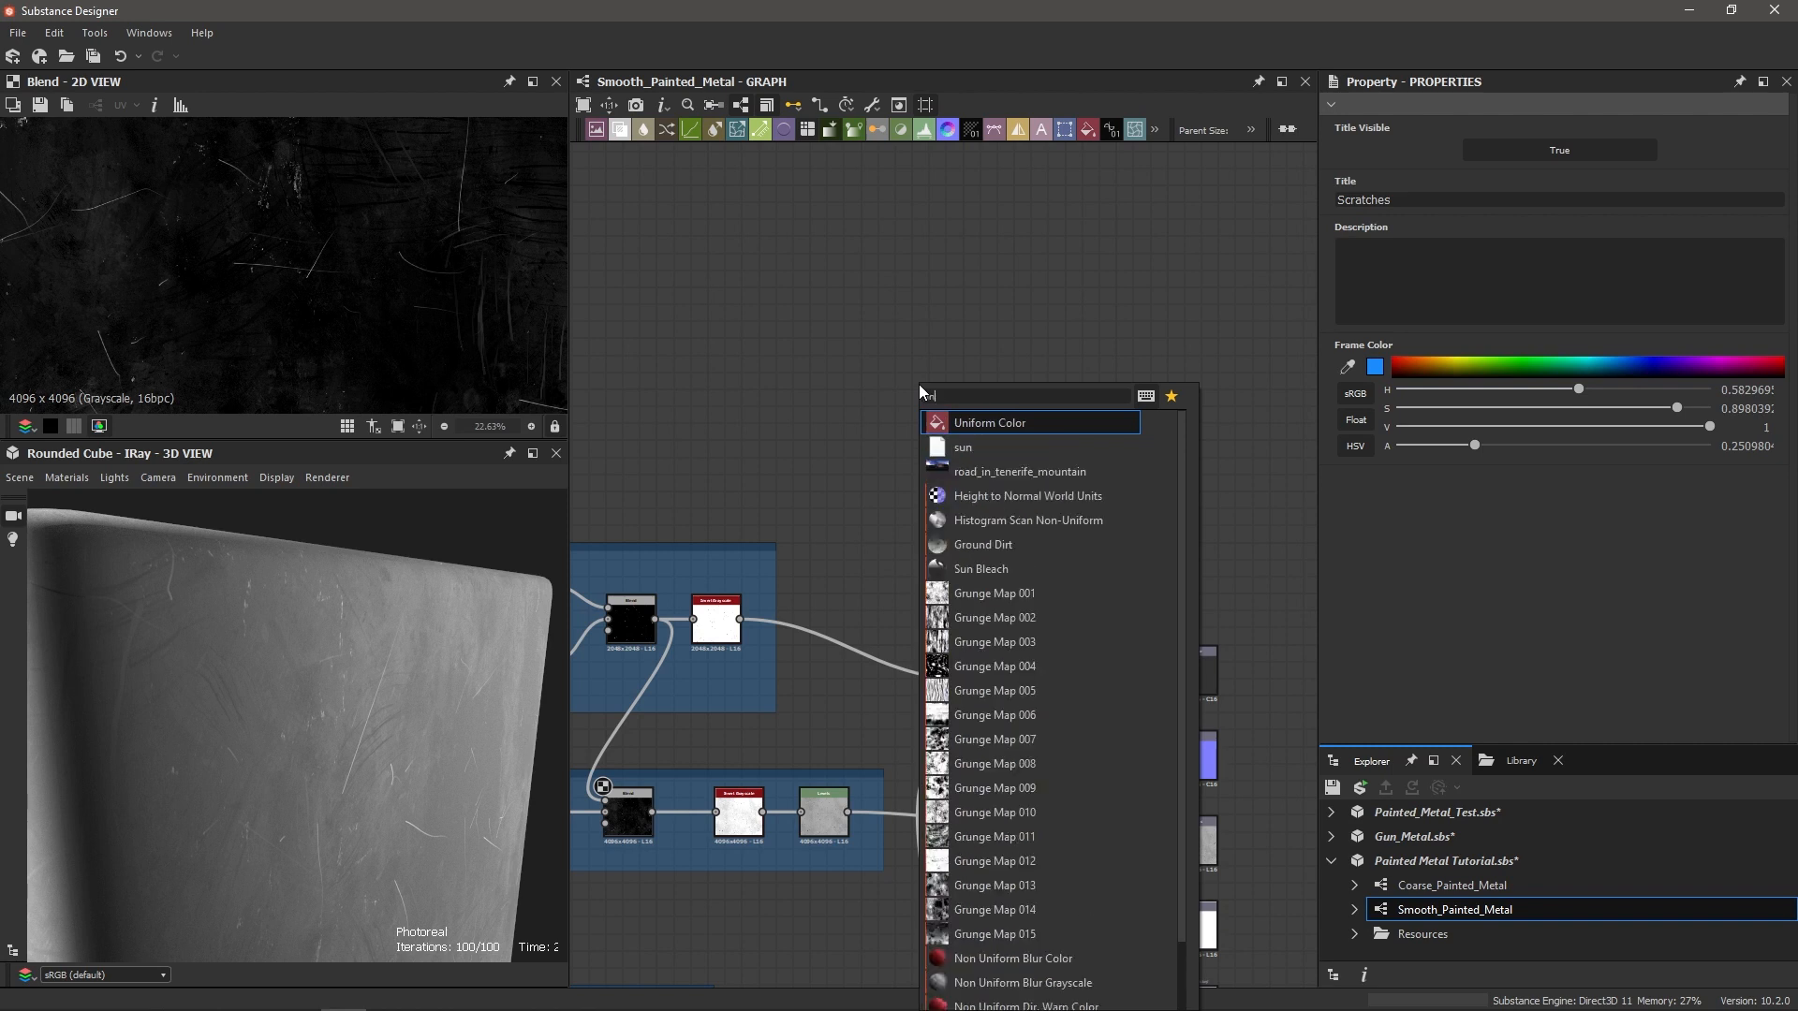
key("Return")
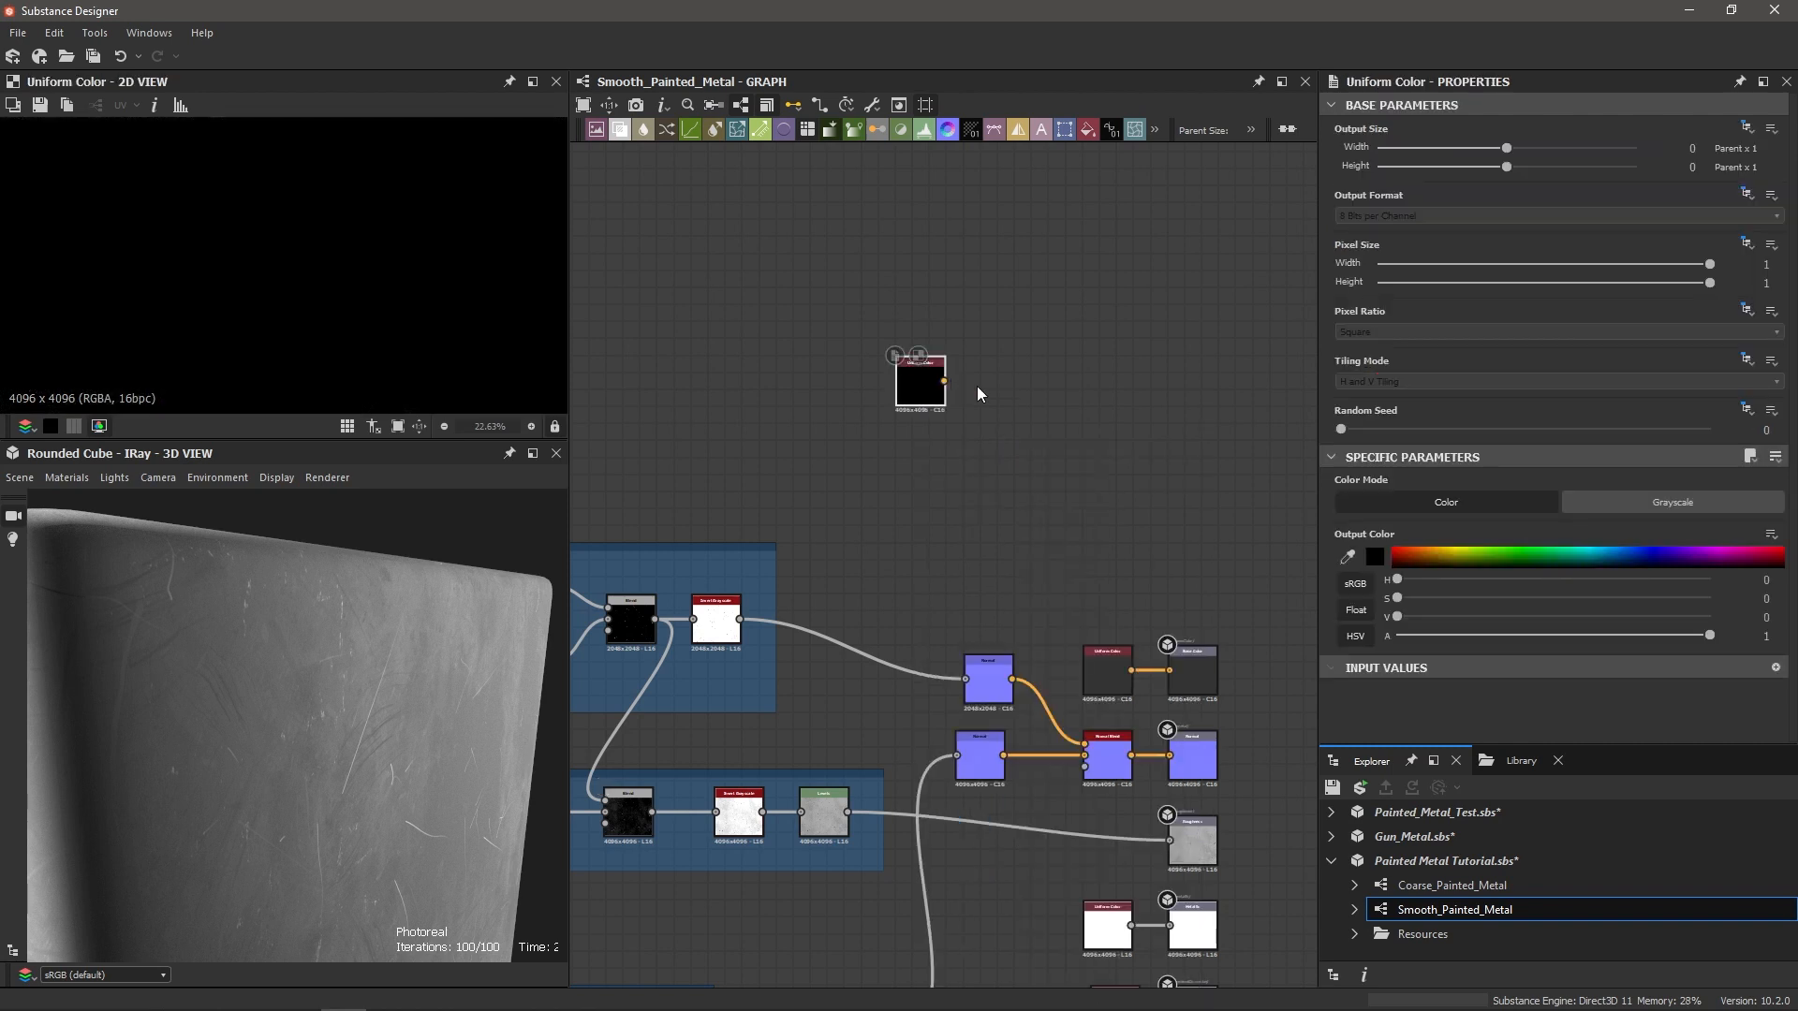
left_click(1644, 495)
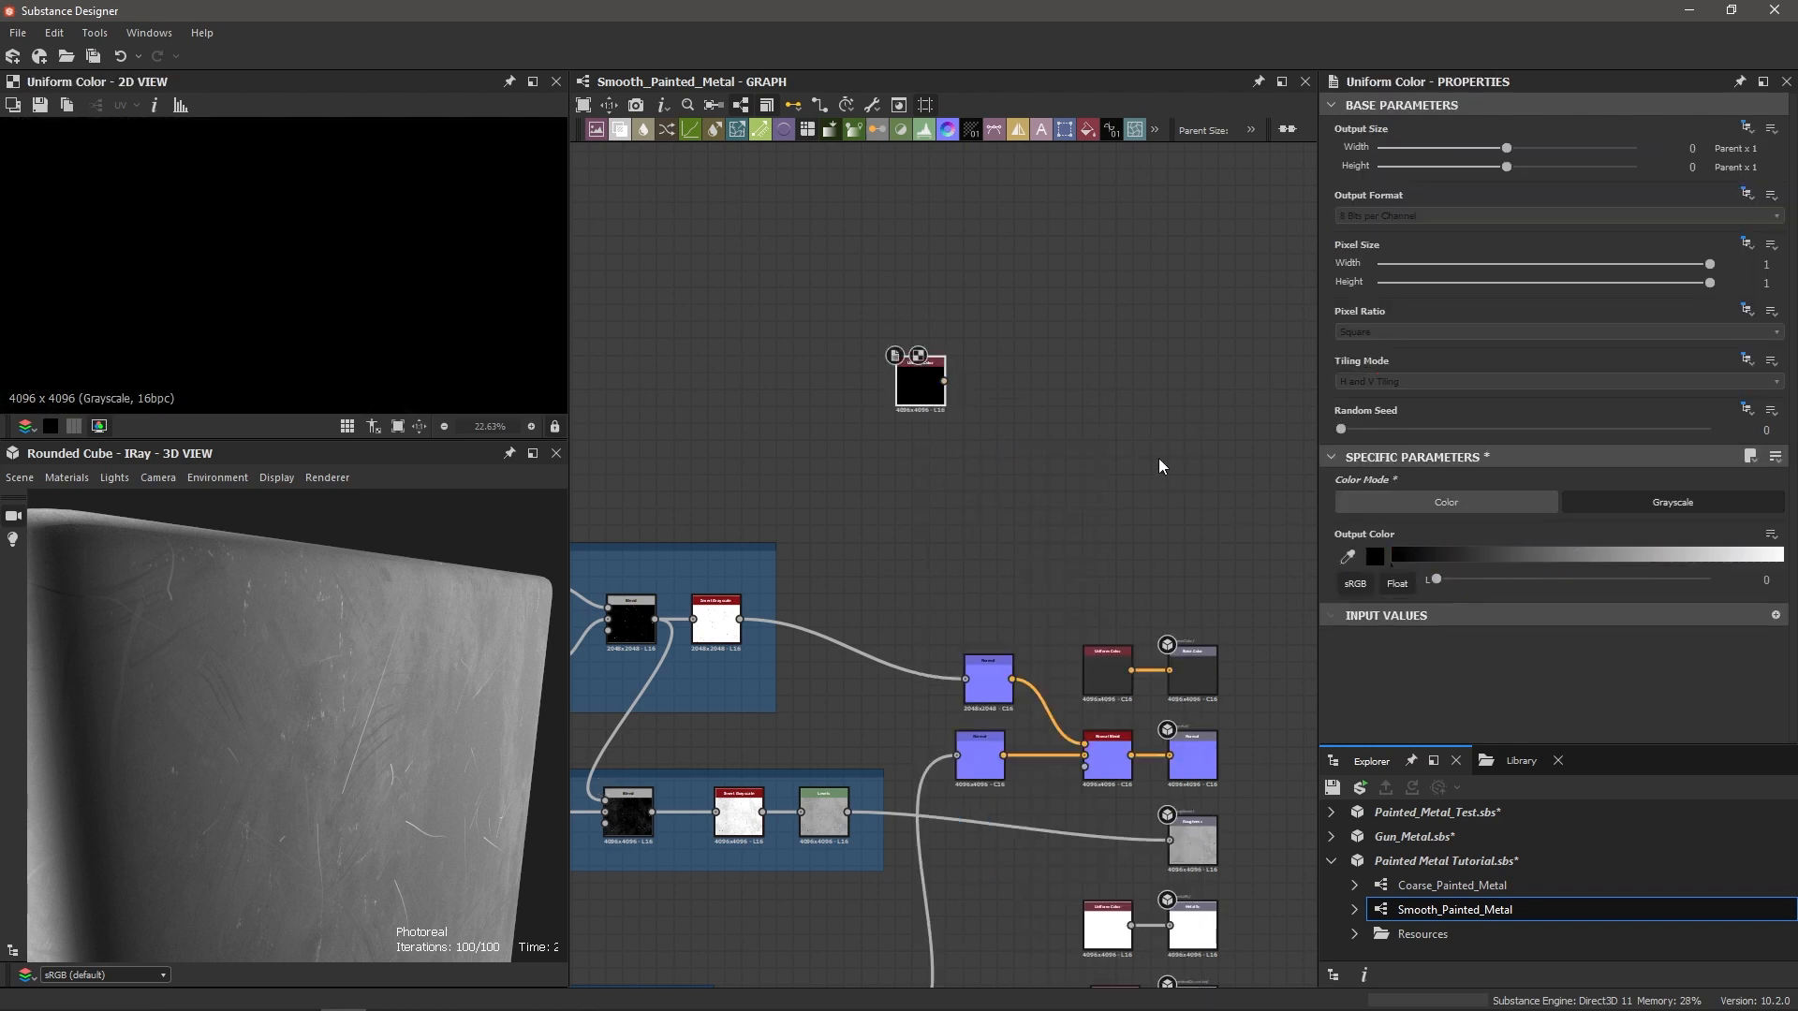
Step: Duplicate the grayscale Uniform Color node and place the copy directly below the original
scroll(927, 440, "up", 2)
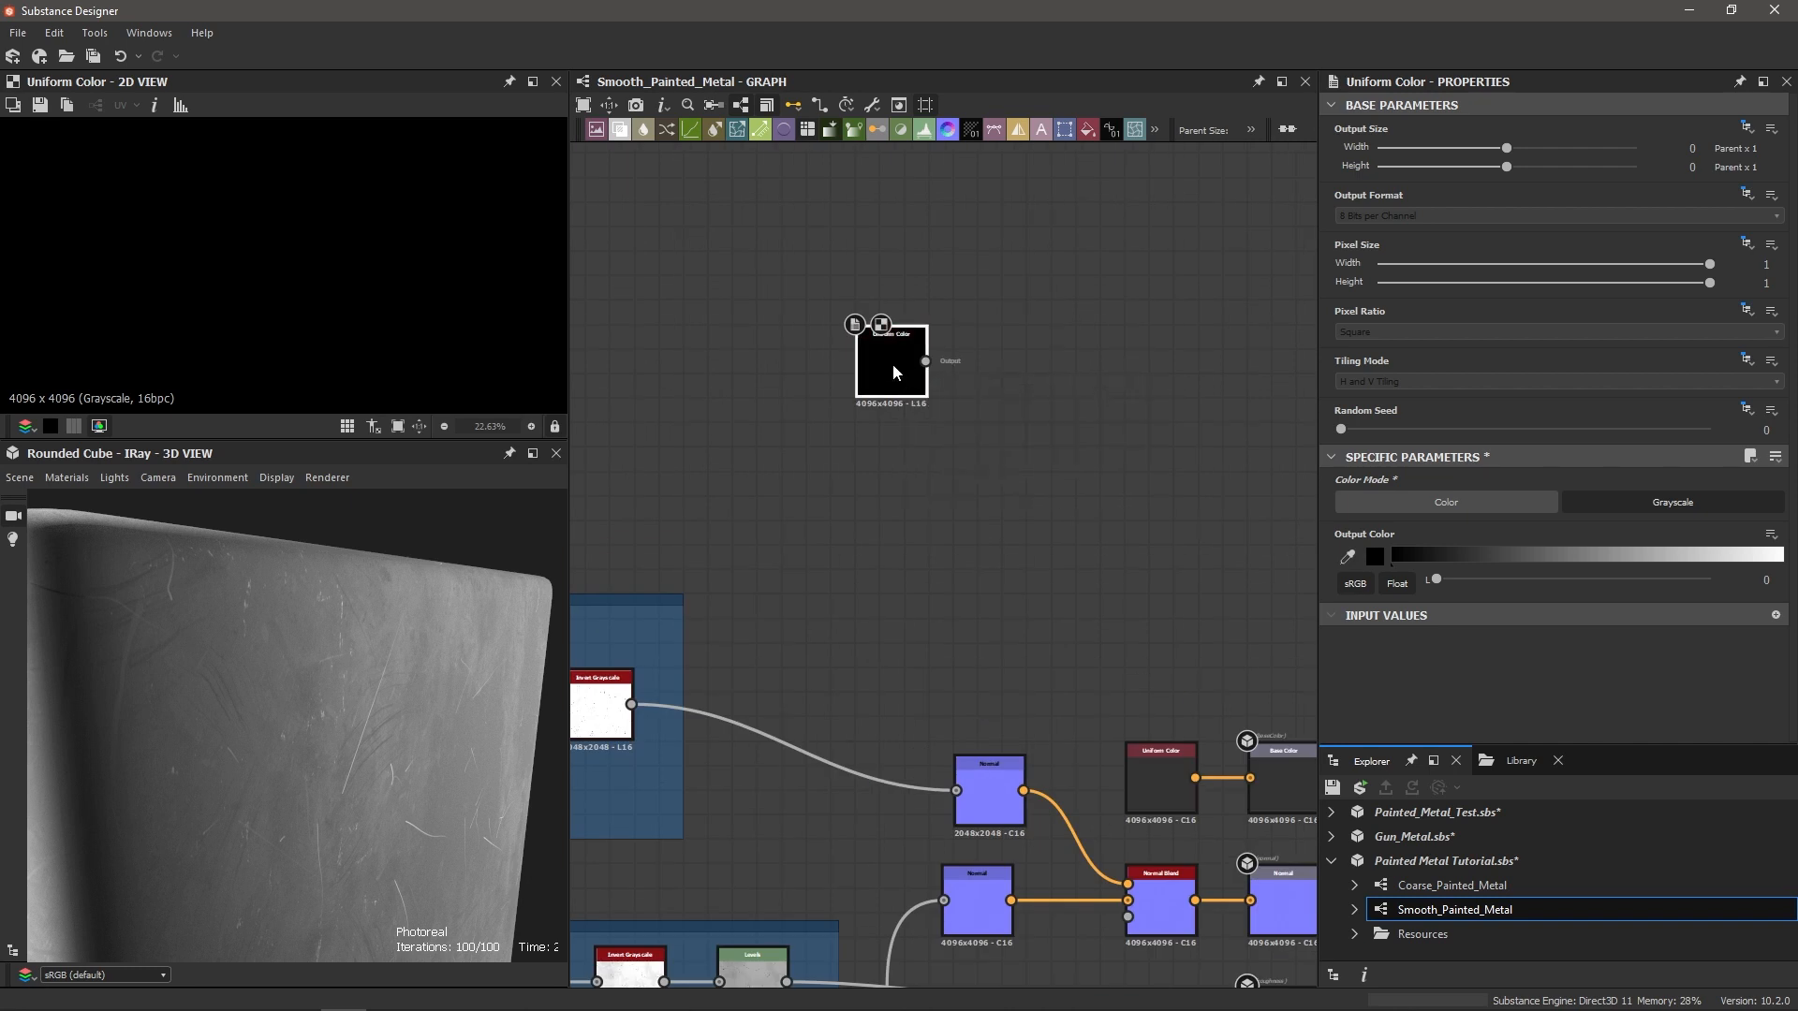
key("ctrl+d")
left_click_drag(948, 574, 891, 480)
left_click(1021, 526)
Step: Set the output color luminance of the upper Uniform Color node to 0.21 and of the lower one to about 0.2
left_click(892, 350)
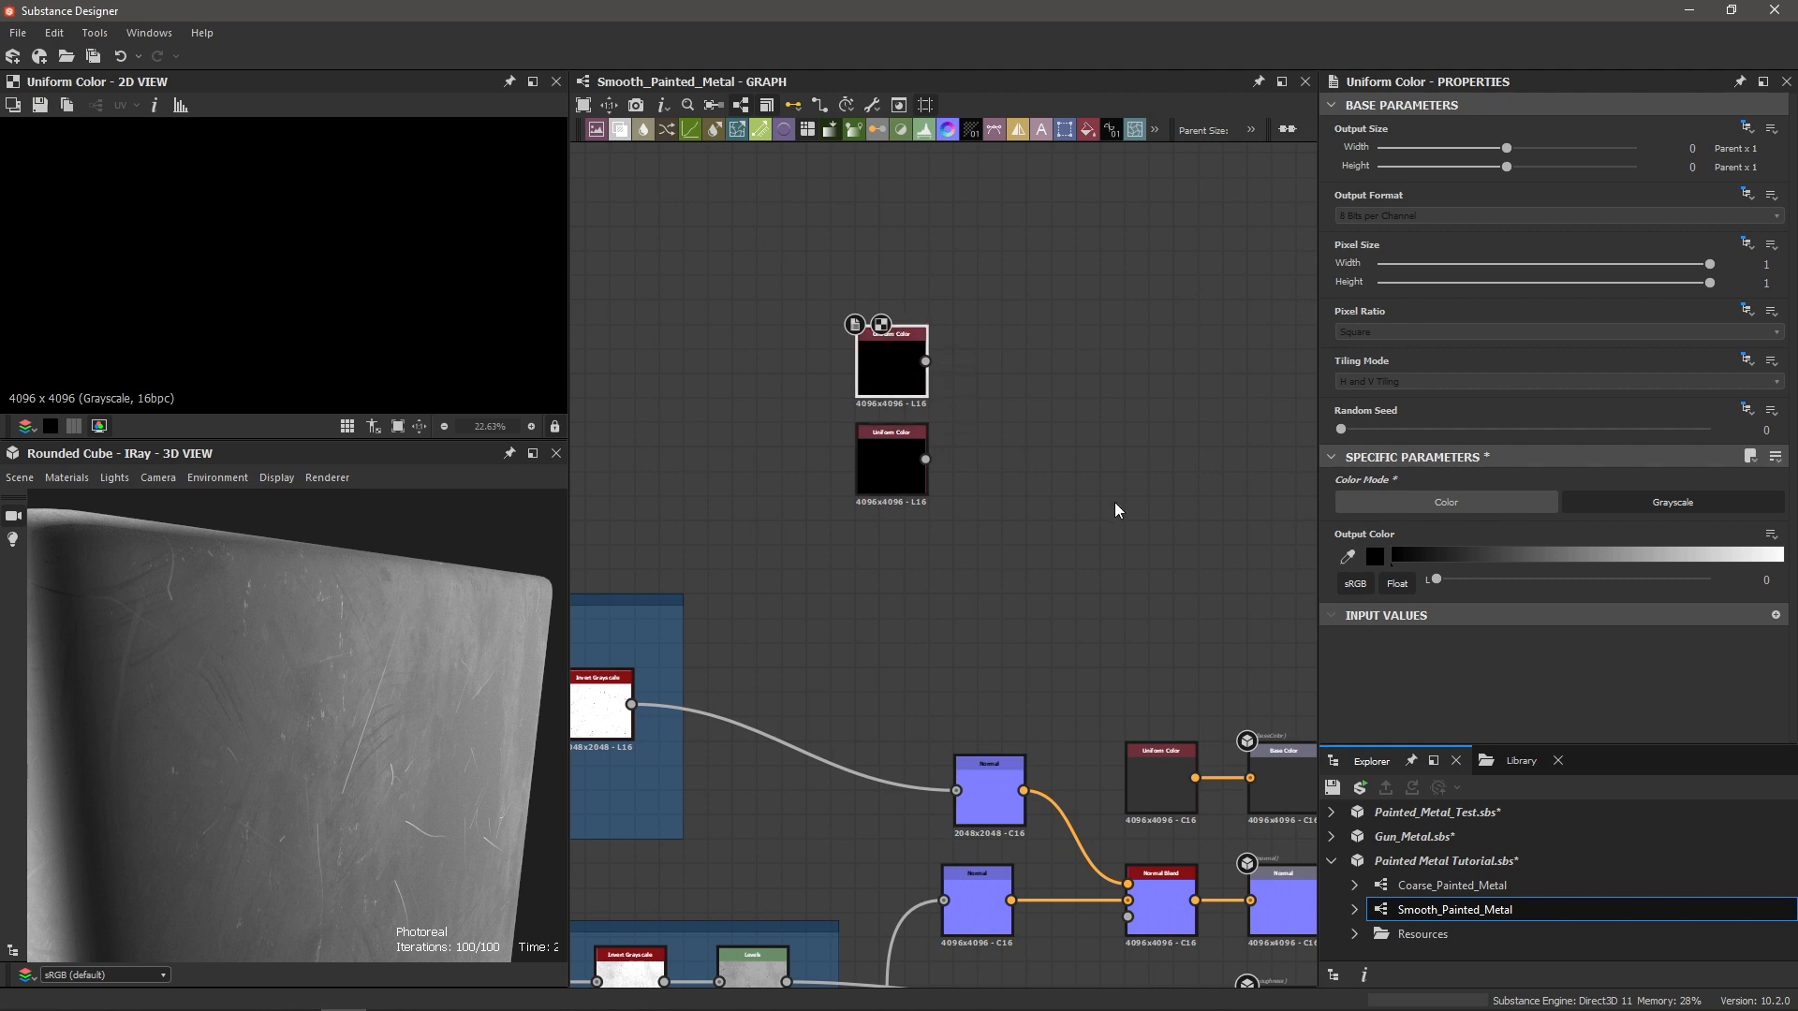
left_click_drag(1434, 580, 1493, 598)
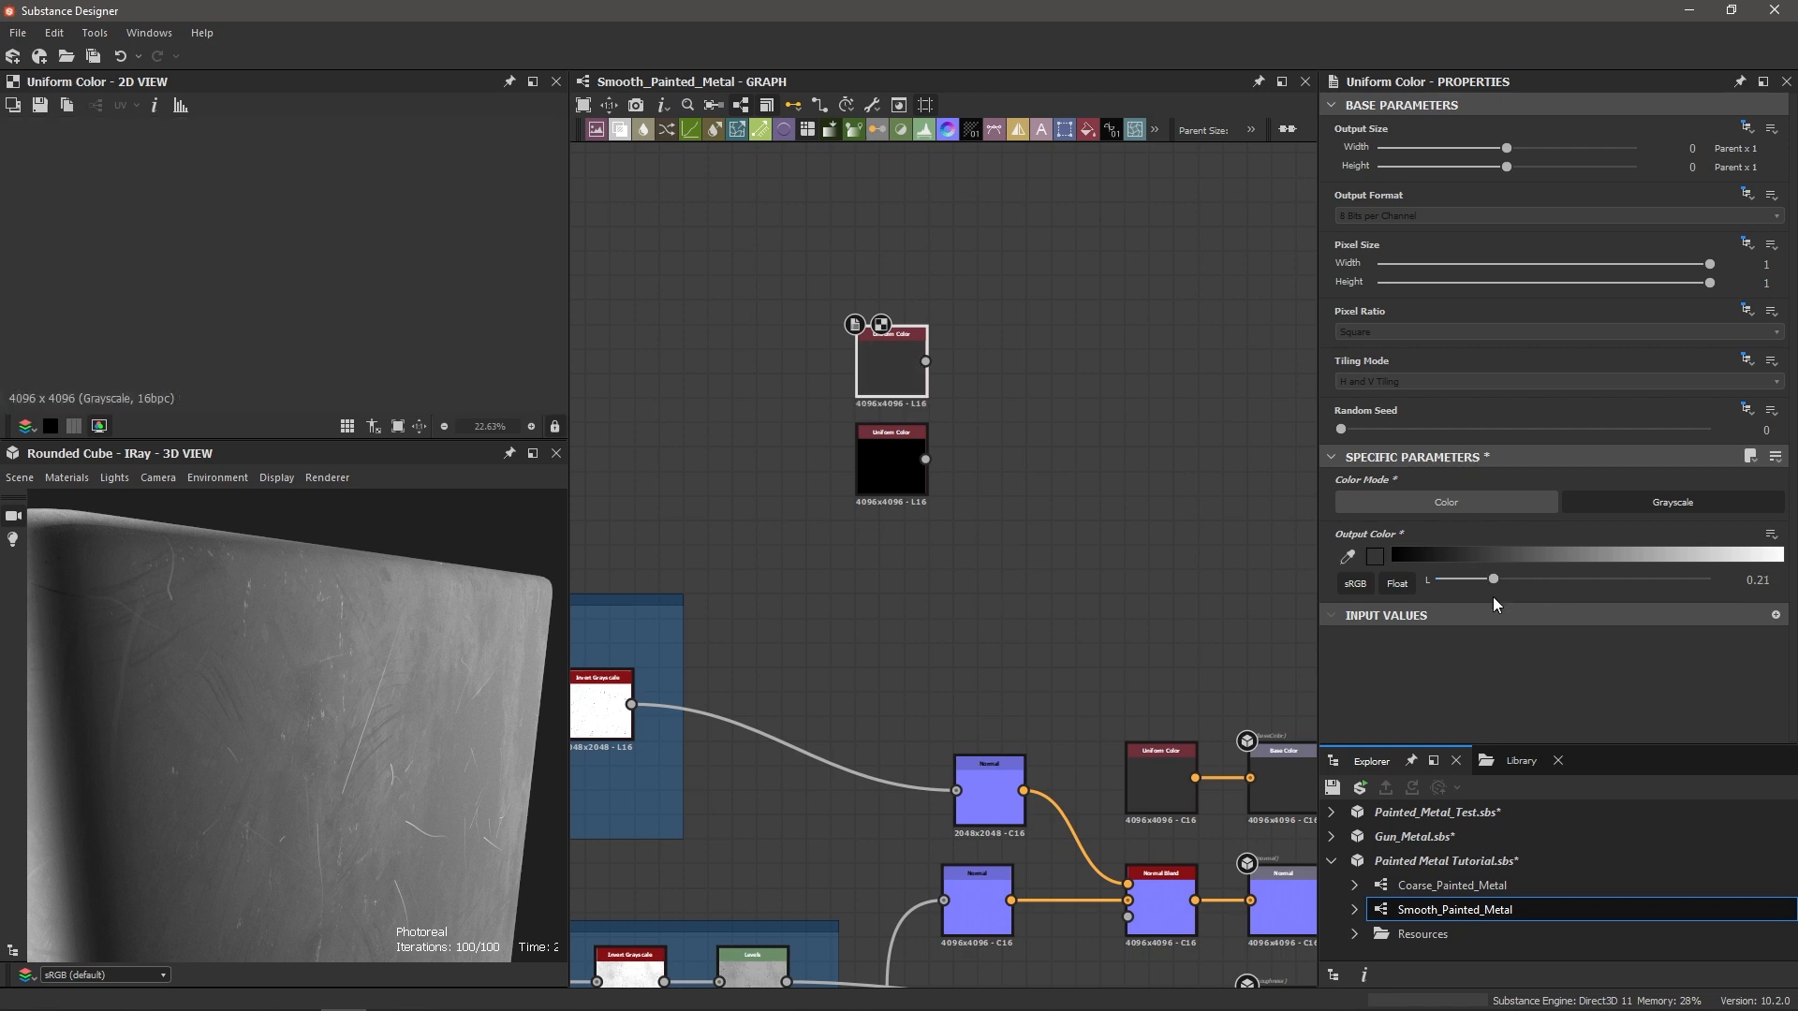
left_click(888, 461)
left_click_drag(1436, 581, 1491, 581)
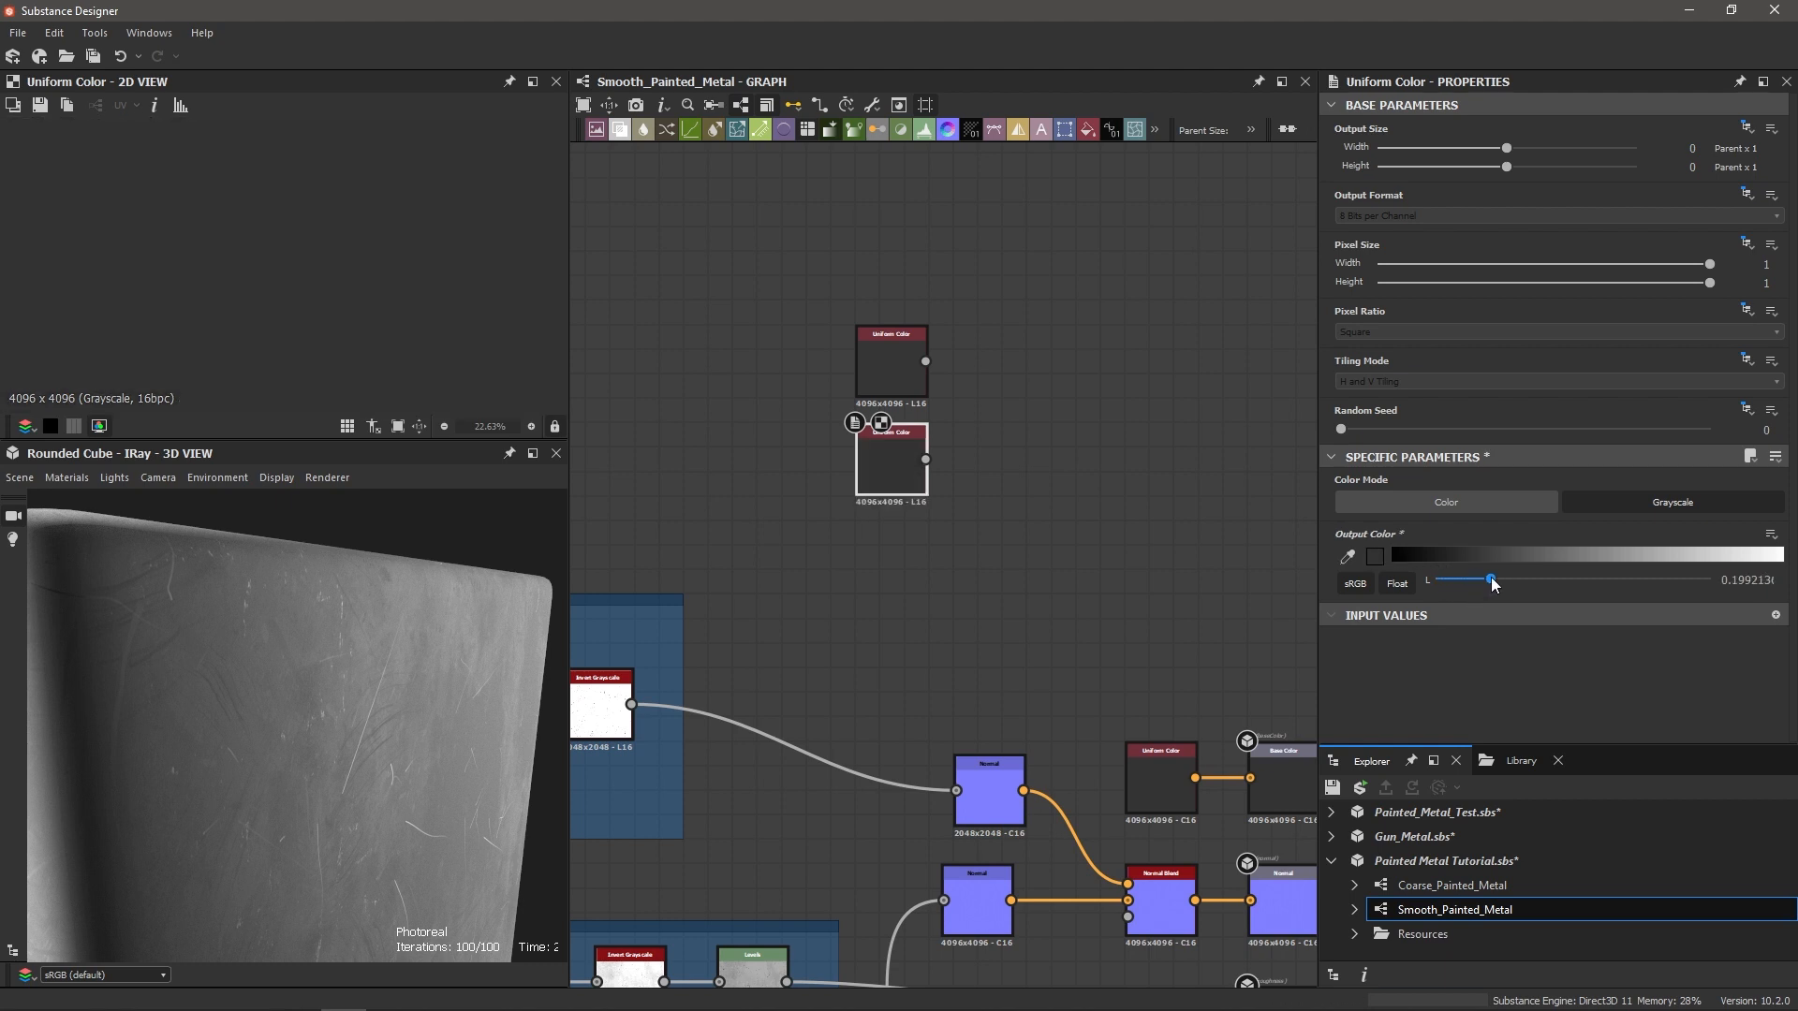
left_click(877, 357)
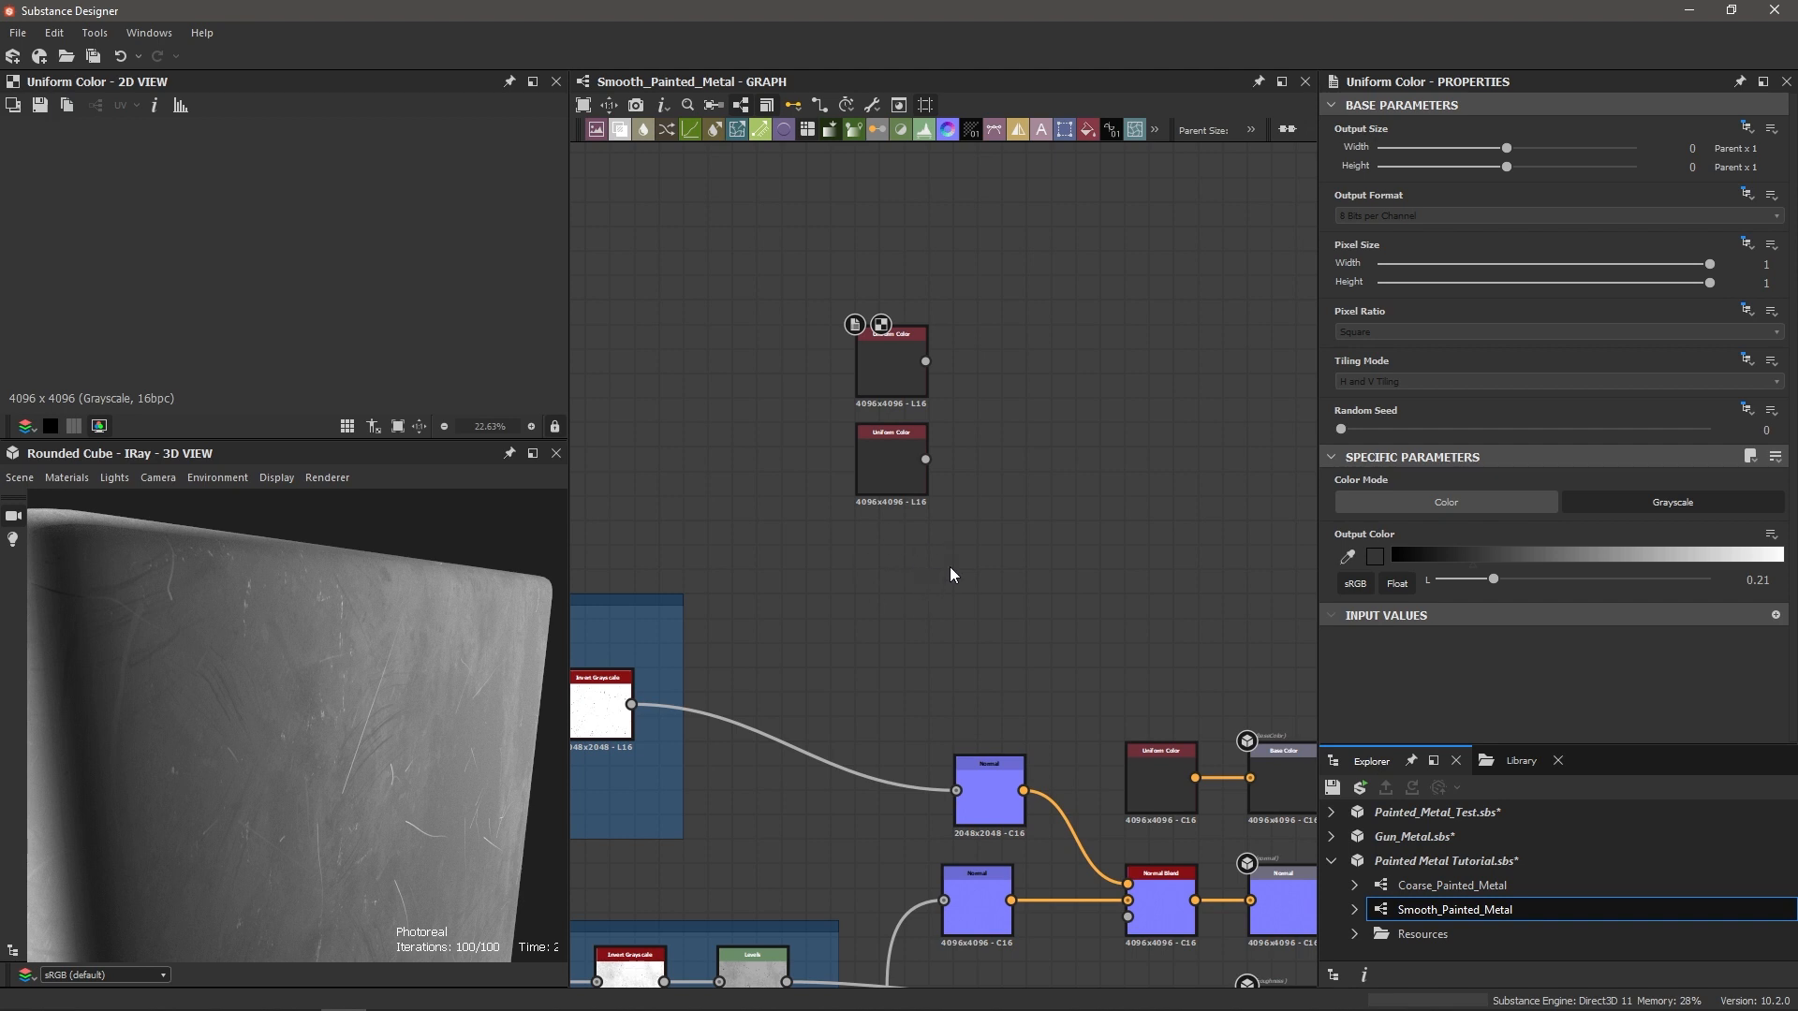
Step: Add a Grunge Map 007 node and align it below the two grayscale Uniform Color nodes
key("space")
type("grunge")
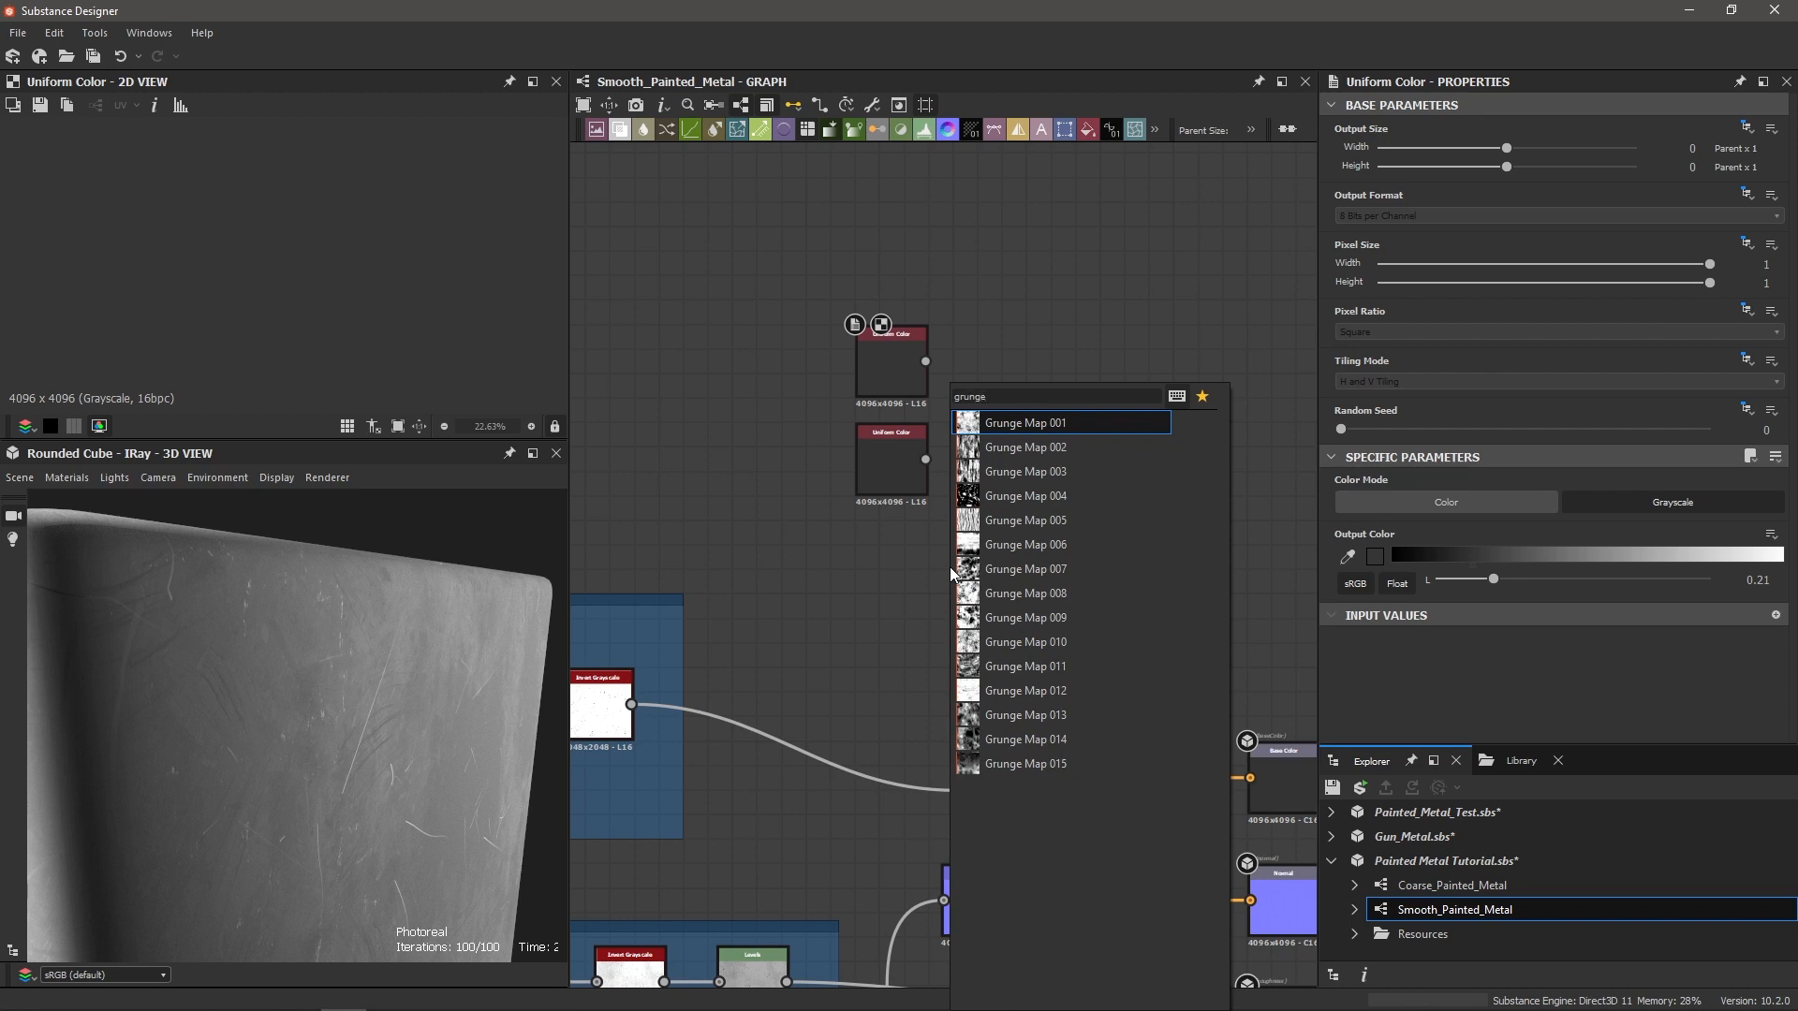
key("Down")
key("Down")
key("Down")
key("Down")
key("Down")
key("Down")
key("Return")
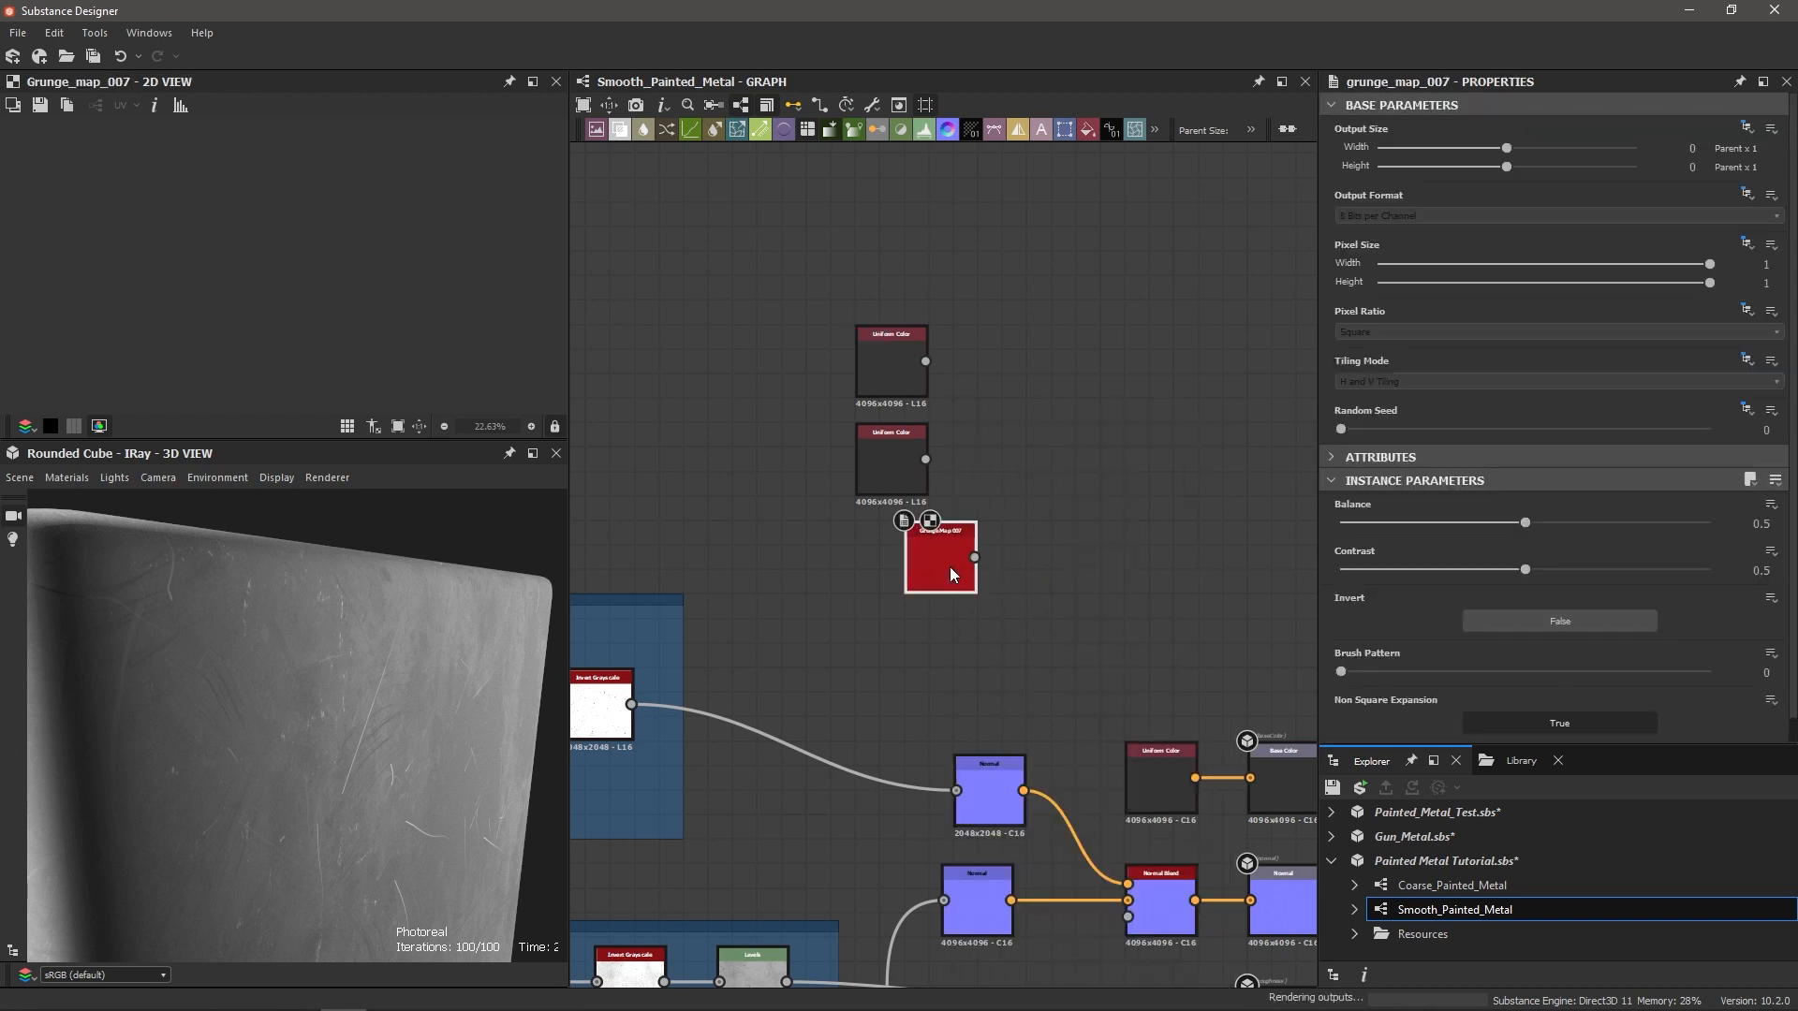
scroll(191, 272, "up", 4)
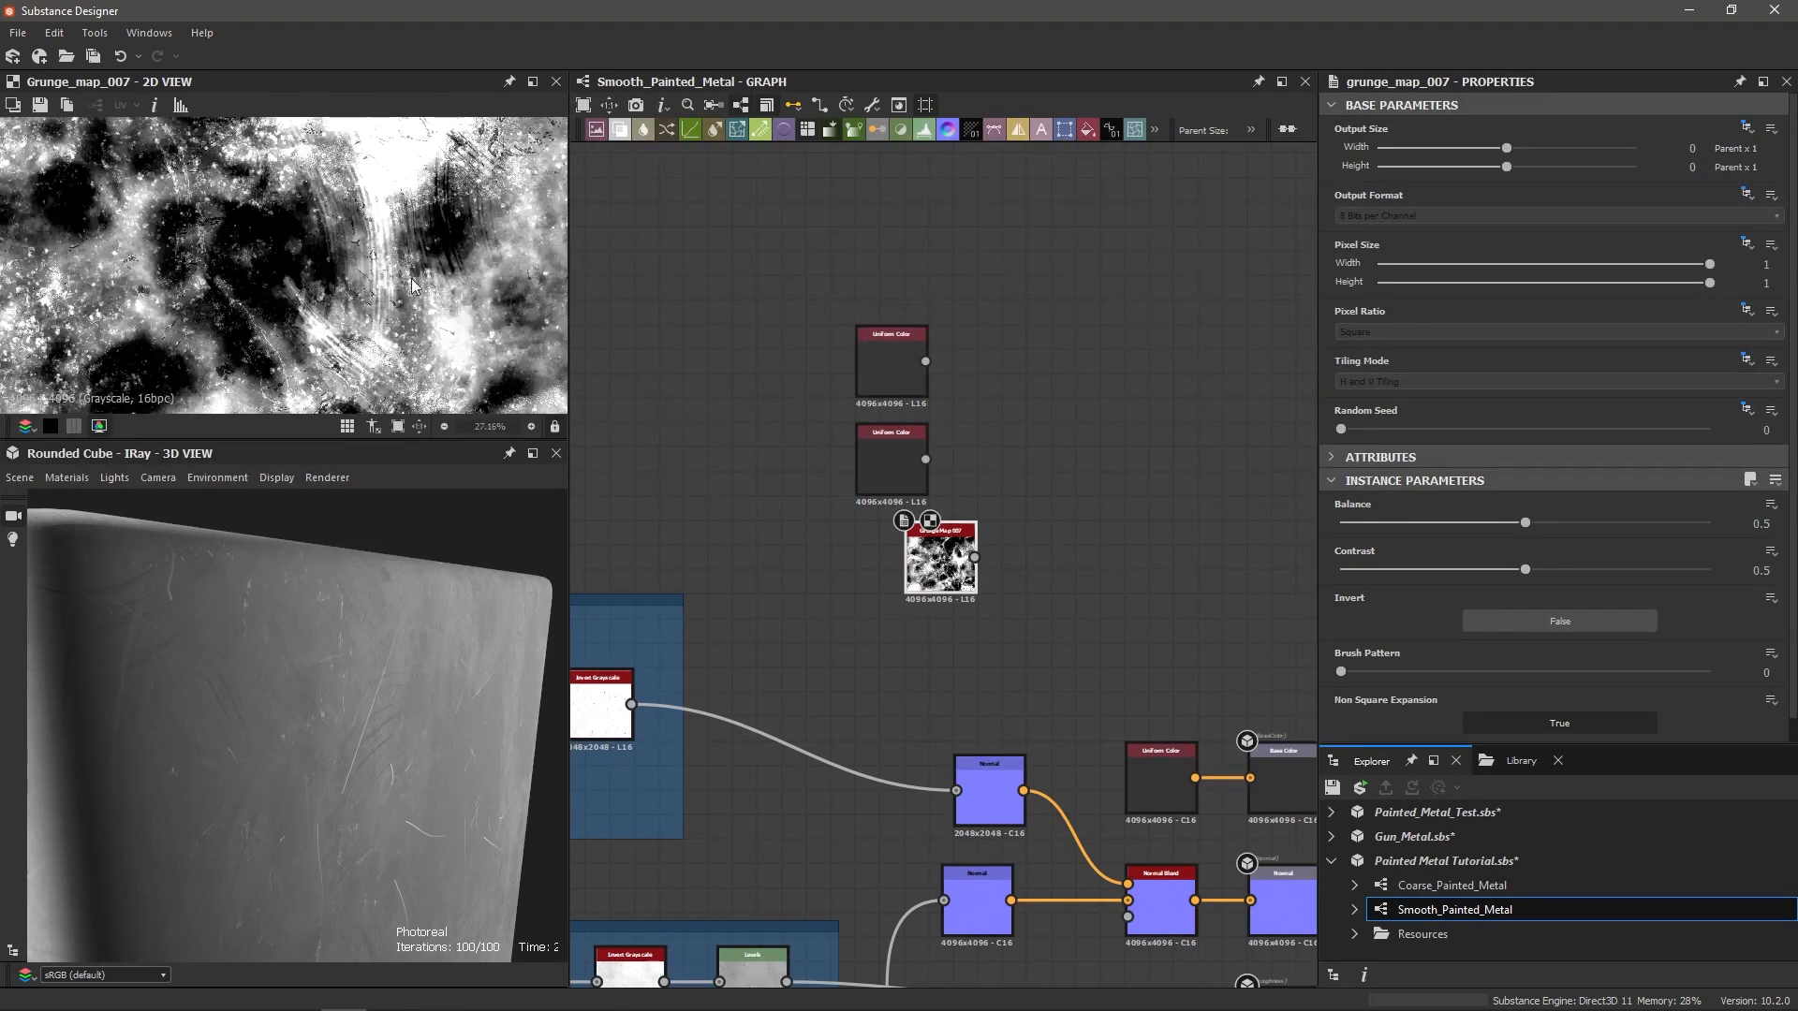
scroll(410, 339, "down", 3)
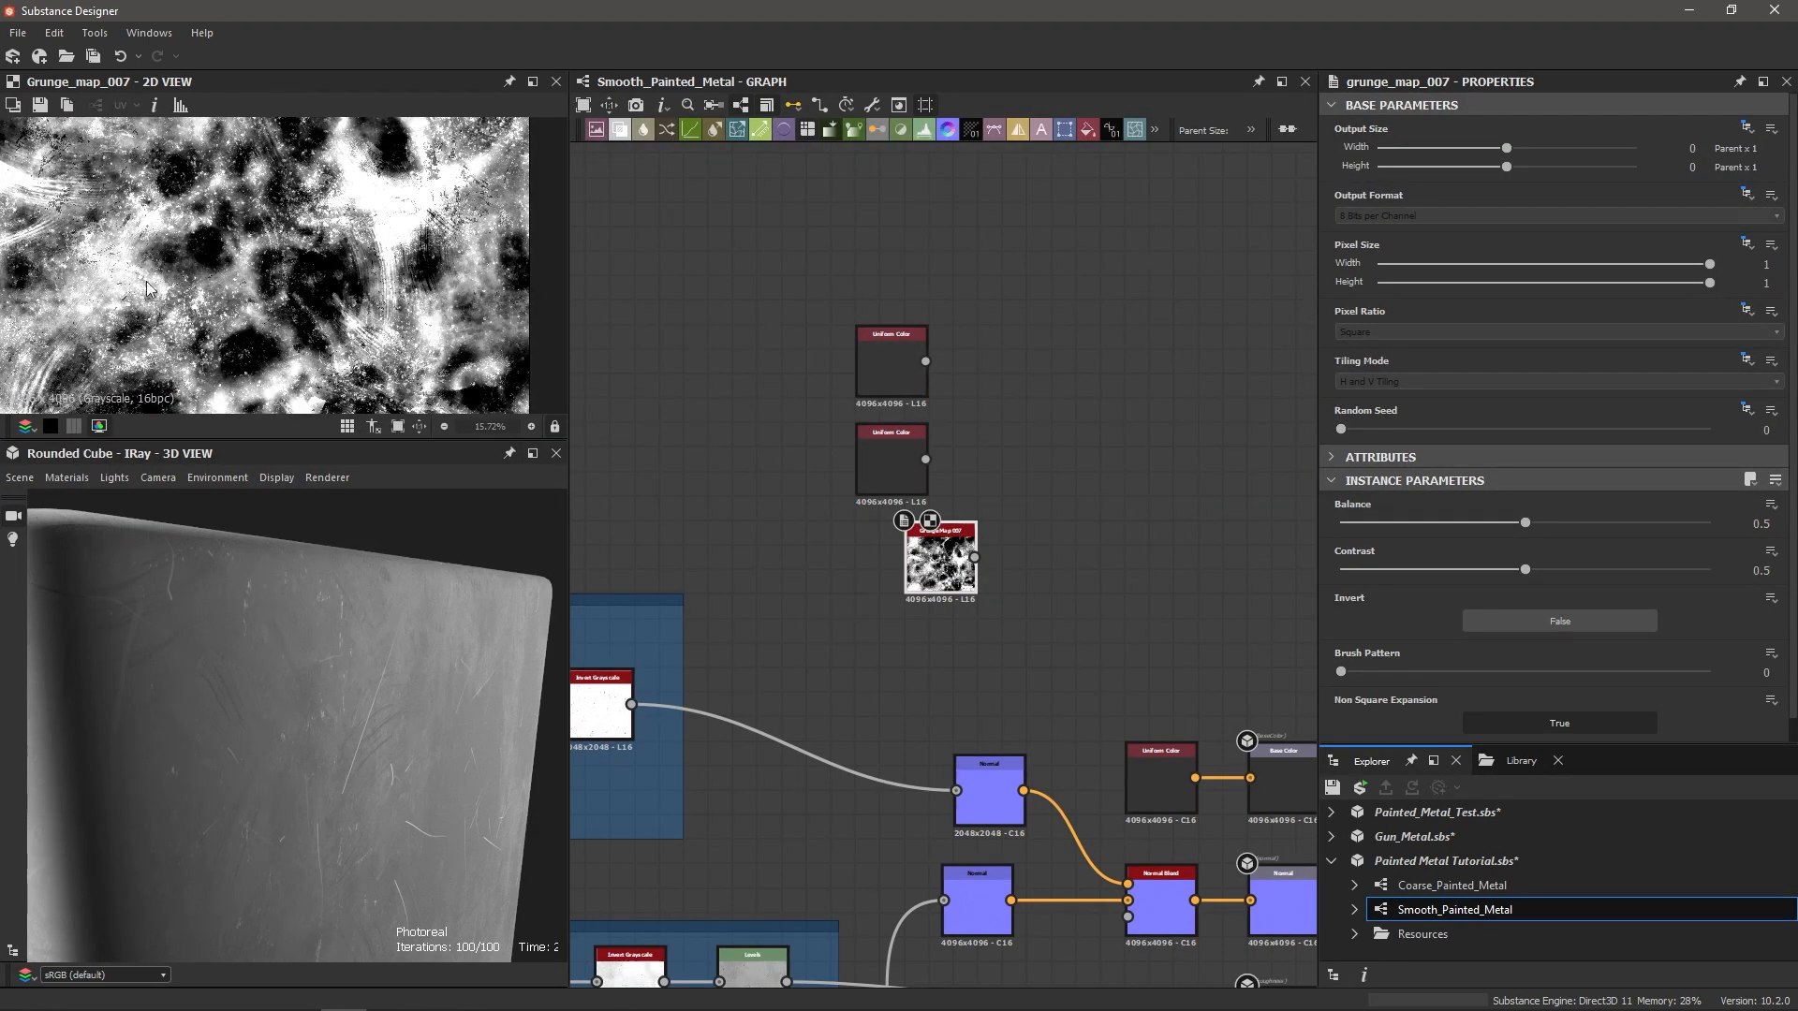
scroll(281, 318, "down", 1)
left_click_drag(941, 576, 891, 581)
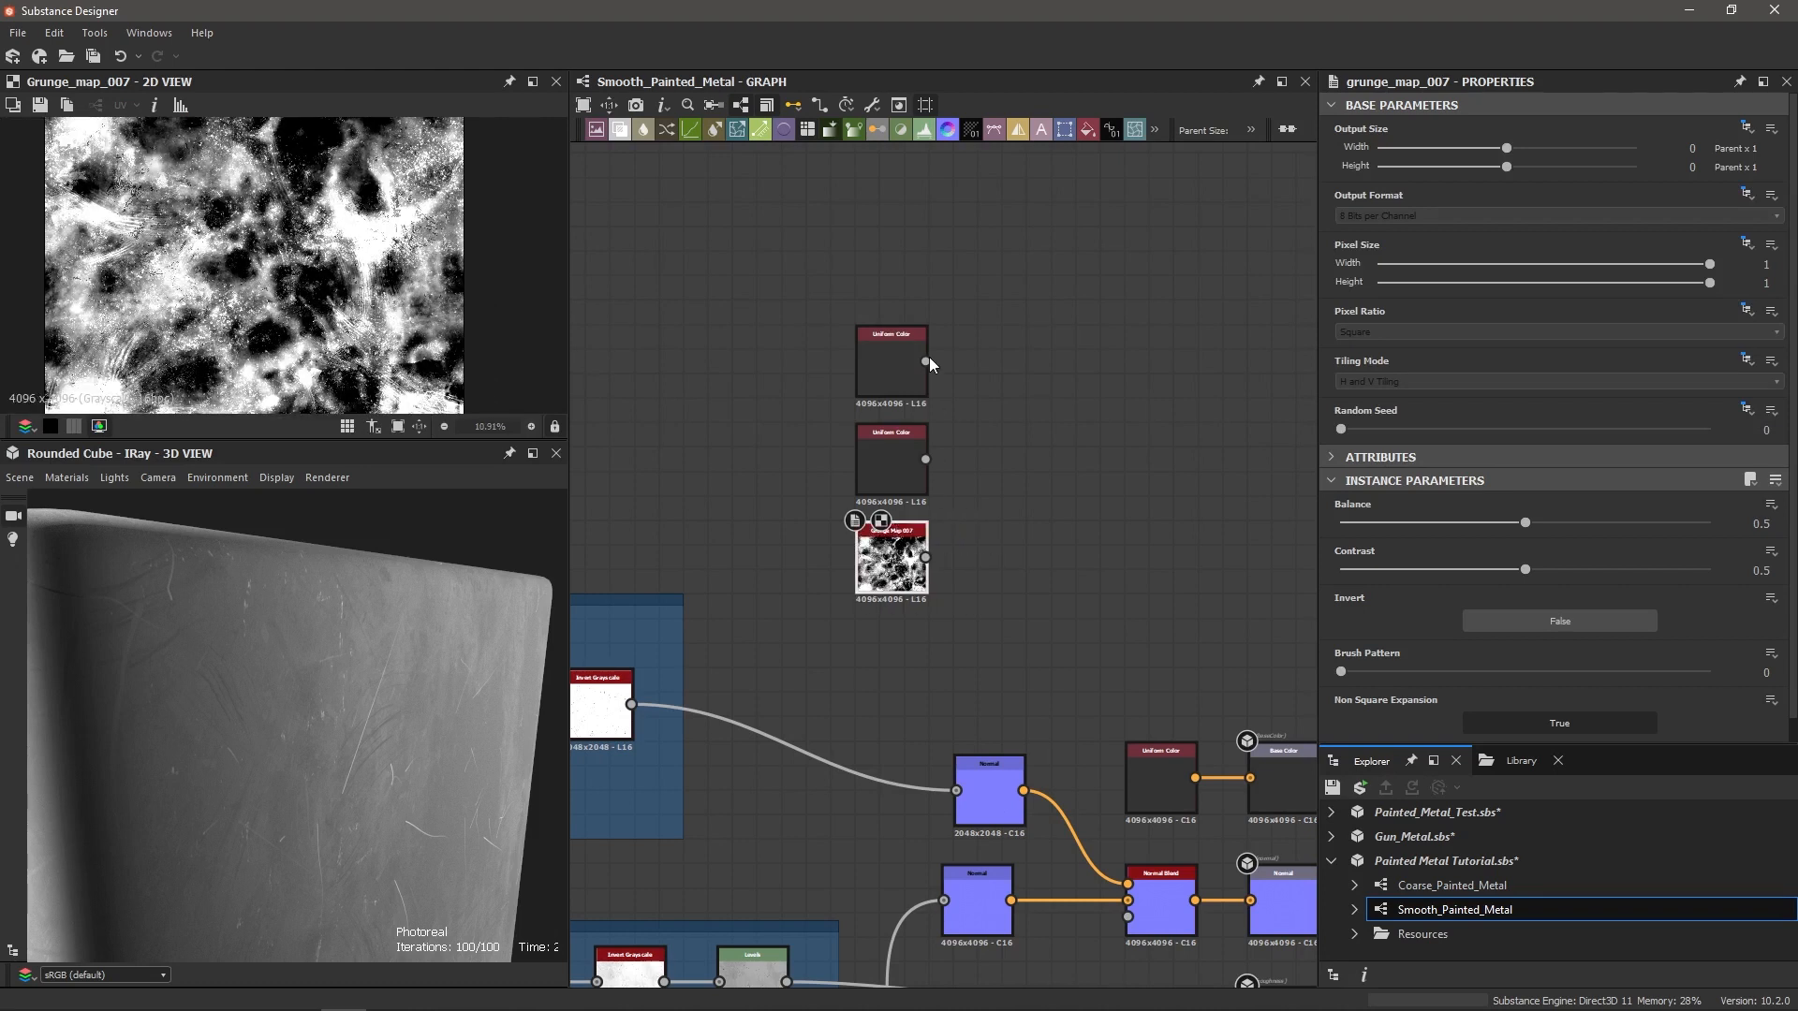
Step: Add a Blend node beside the two grayscale Uniform Color nodes
scroll(999, 437, "up", 1)
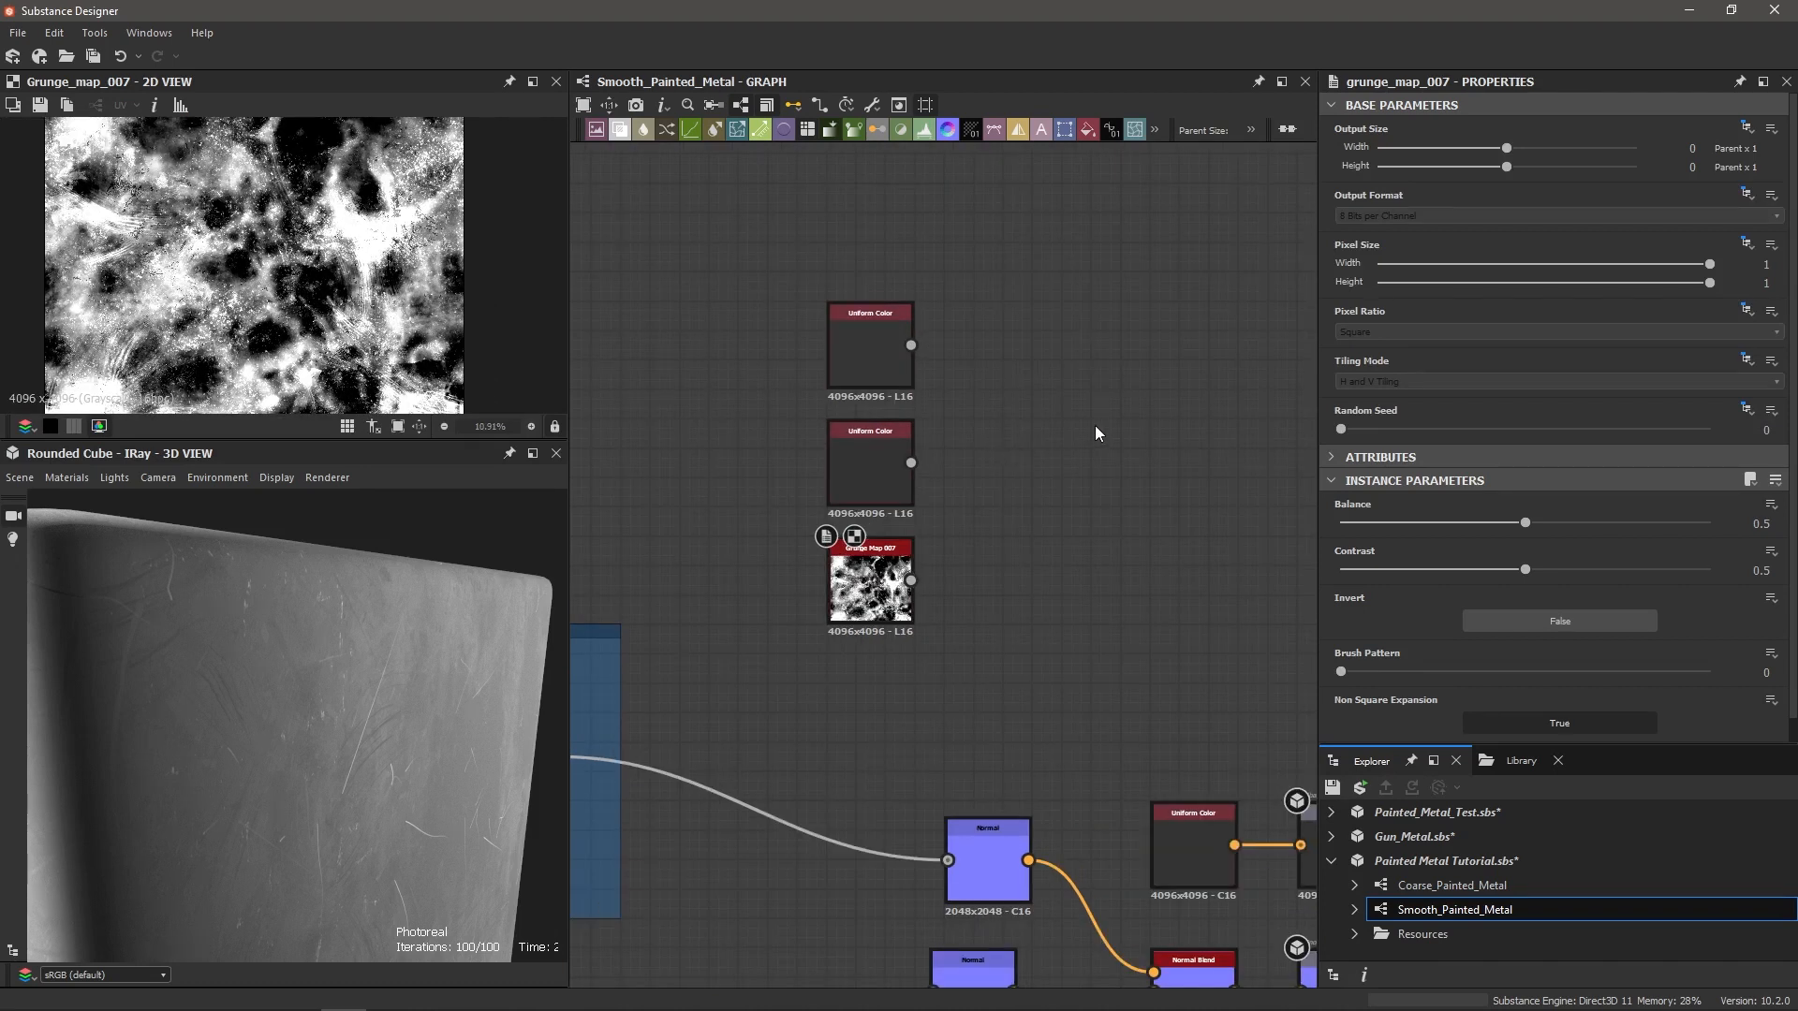
key("space")
type("blend")
key("Return")
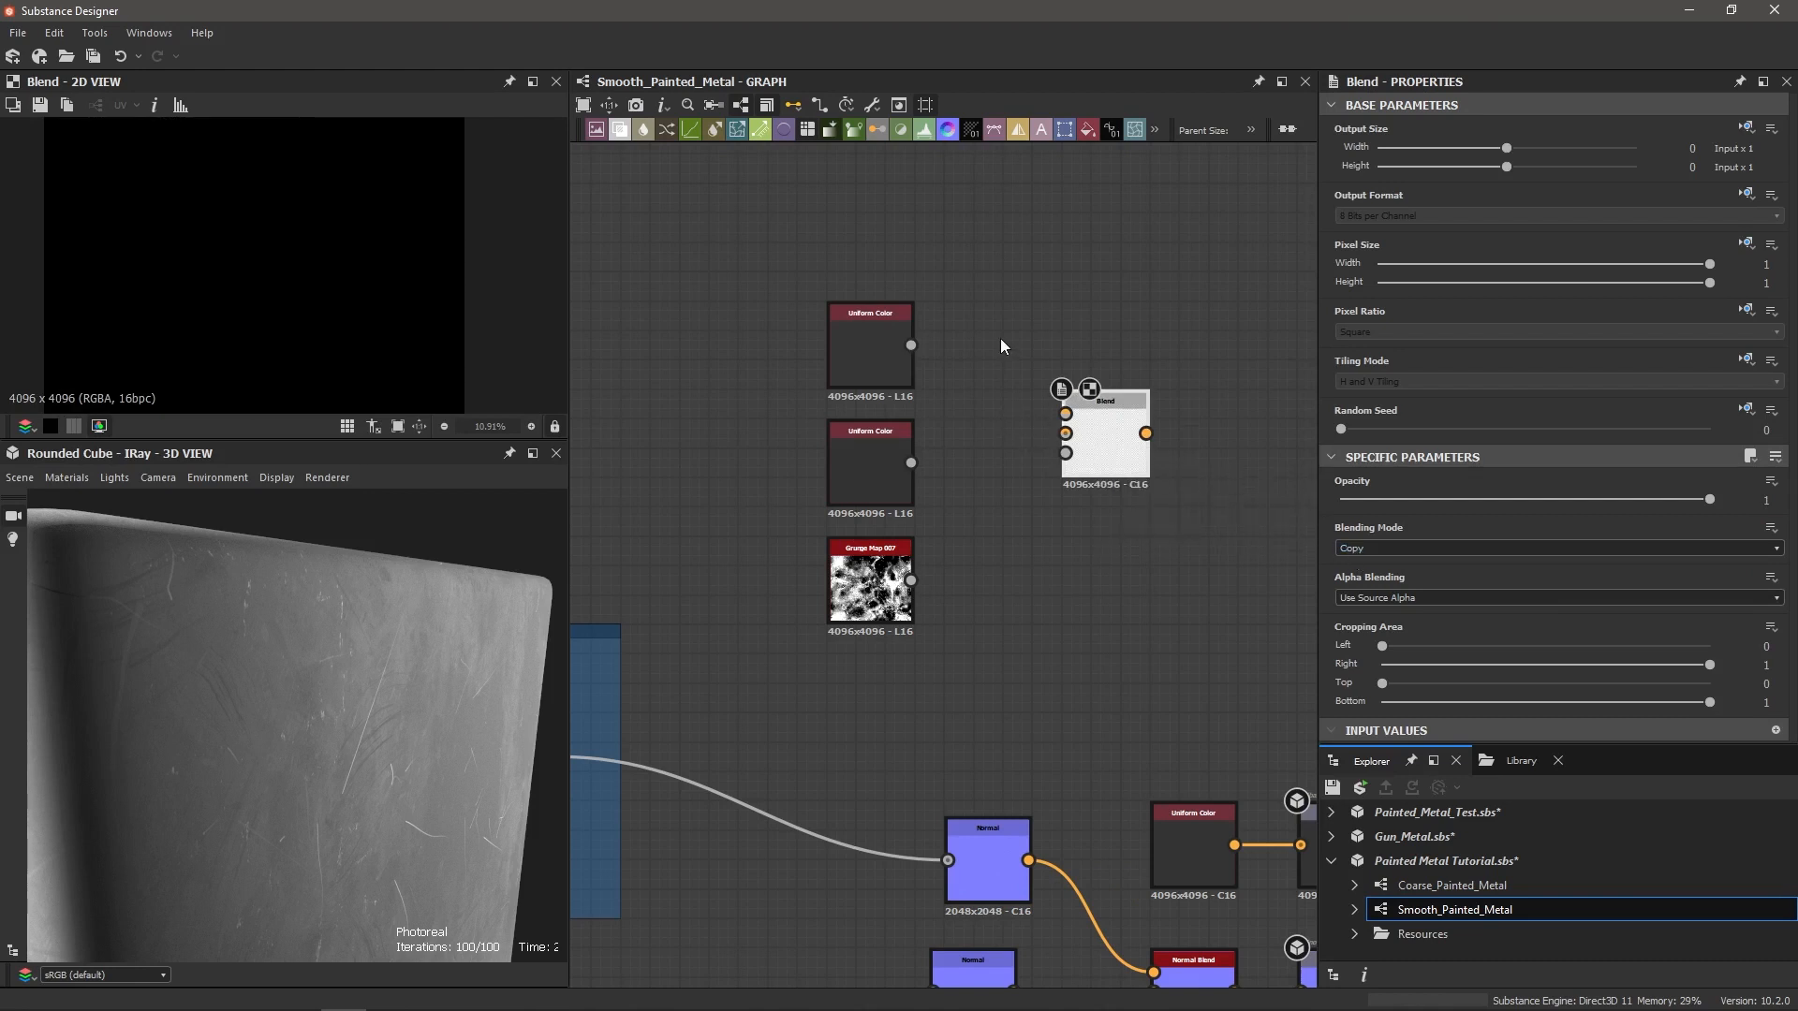
Step: Connect the upper Uniform Color to the new Blend's foreground, the lower one to its background, and Grunge Map 007 to its opacity input
scroll(974, 375, "up", 2)
left_click_drag(875, 335, 1088, 433)
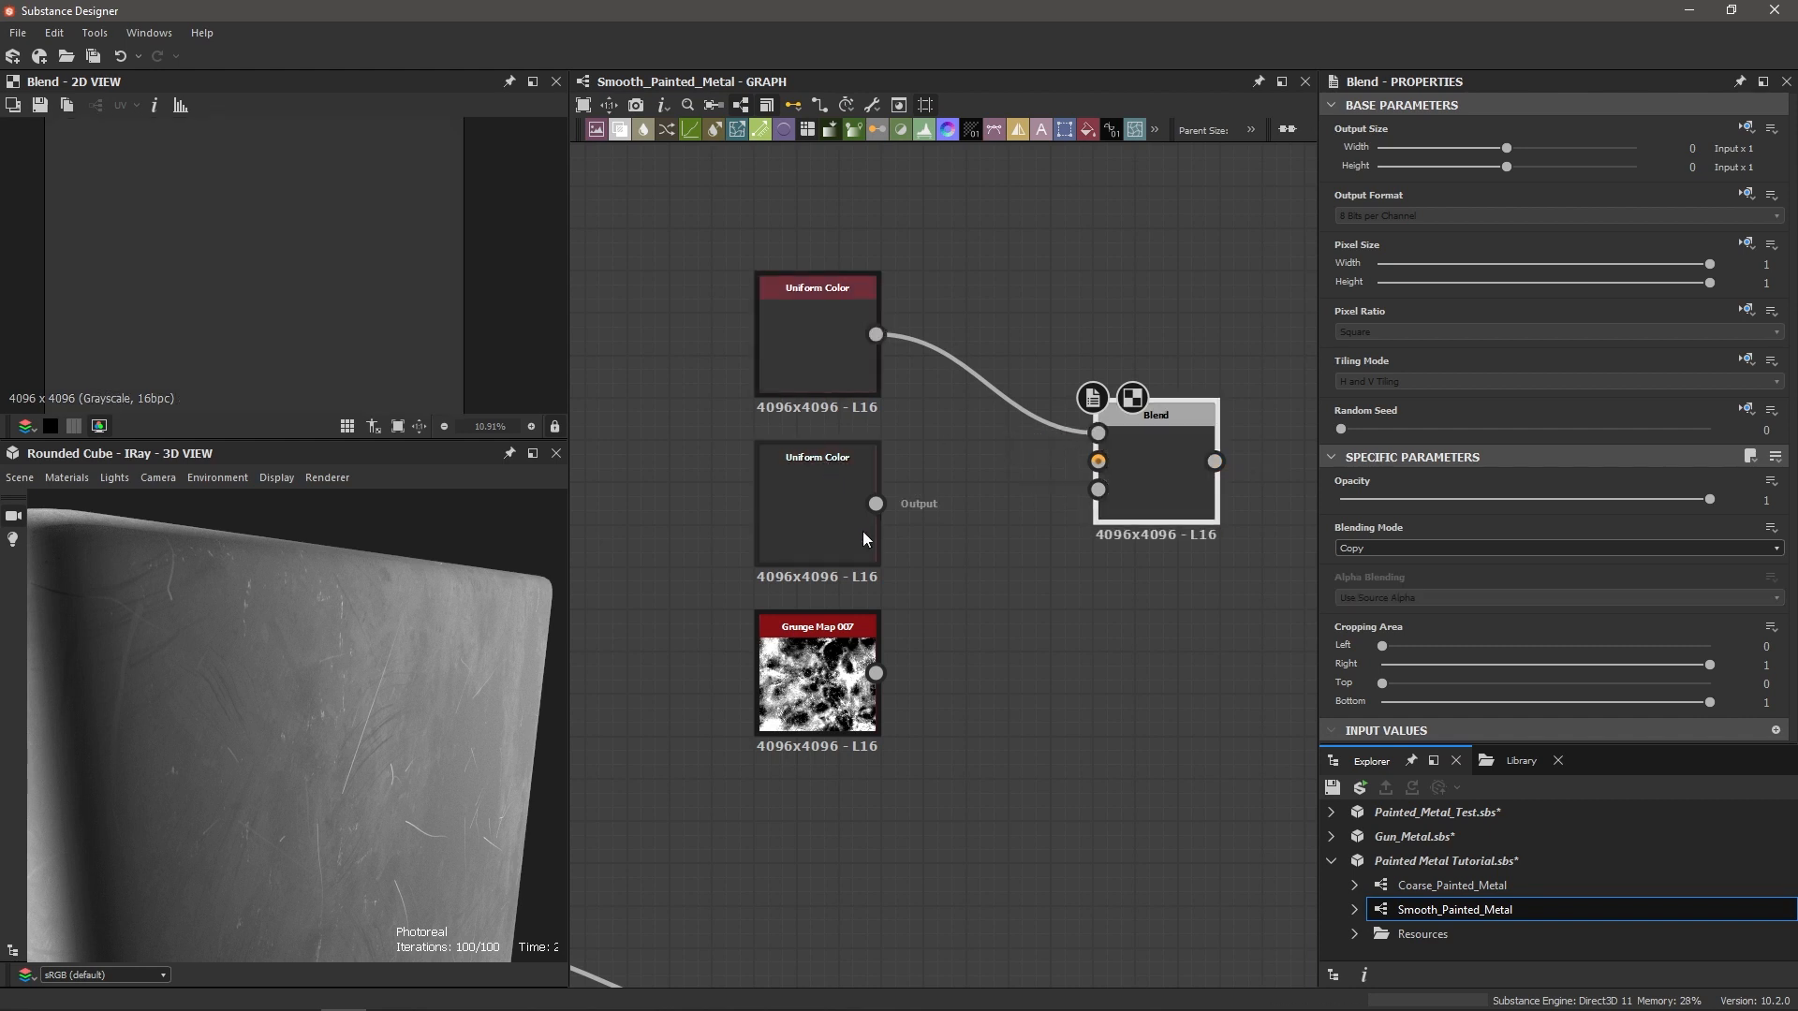
left_click_drag(1000, 501, 1099, 461)
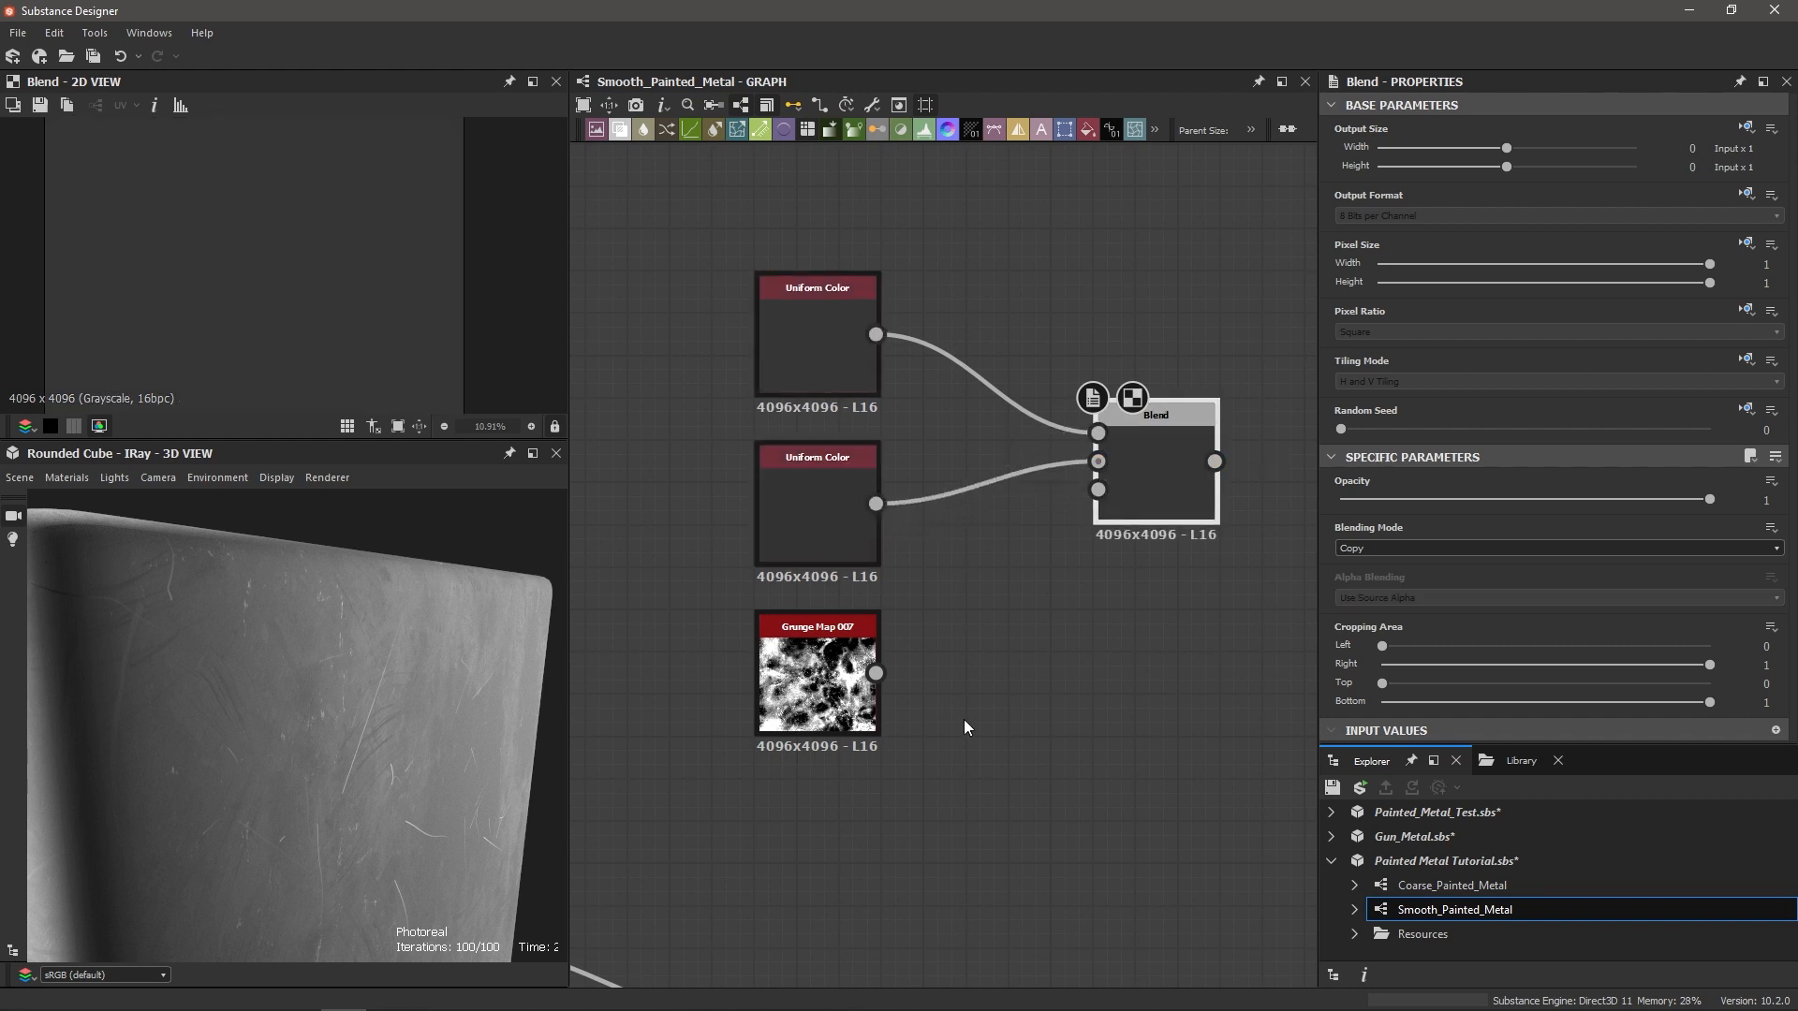
left_click_drag(876, 672, 1105, 492)
Step: Compare the new Blend's output with the Grunge Map 007 pattern in the 2D view
scroll(194, 289, "up", 5)
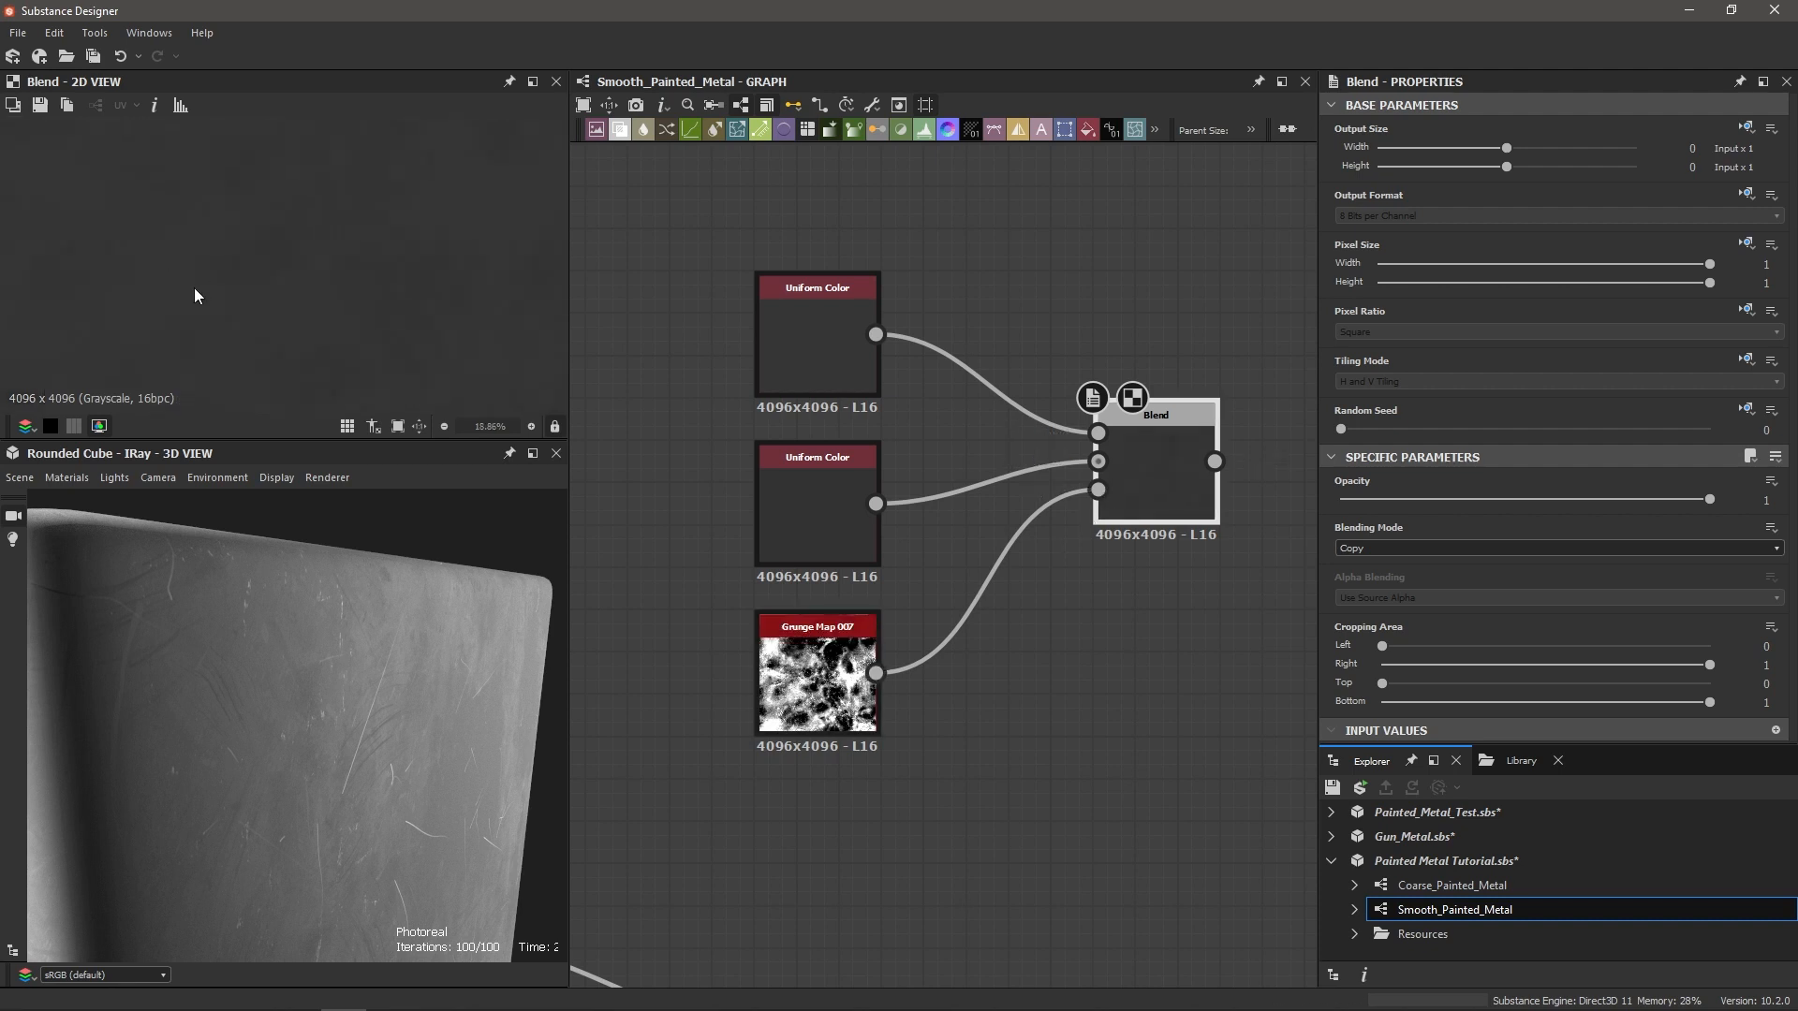
scroll(323, 293, "down", 7)
scroll(323, 293, "up", 1)
scroll(322, 285, "down", 2)
scroll(320, 284, "up", 3)
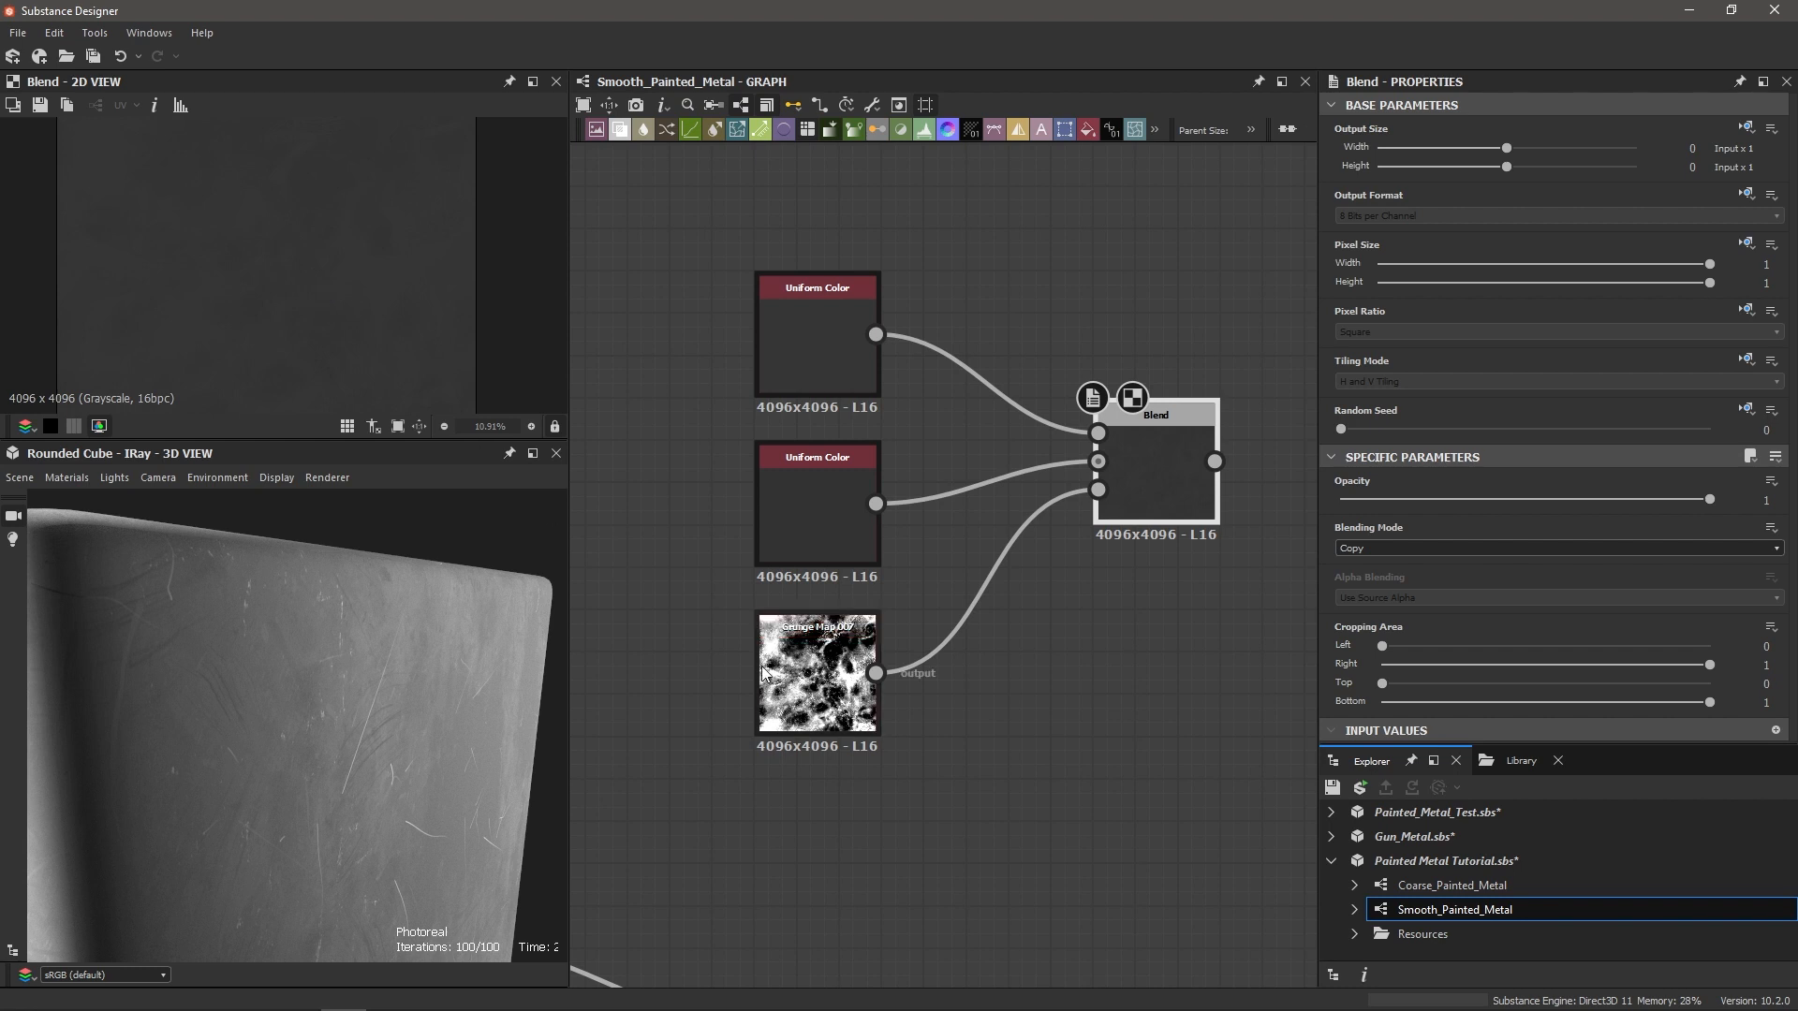
double_click(803, 674)
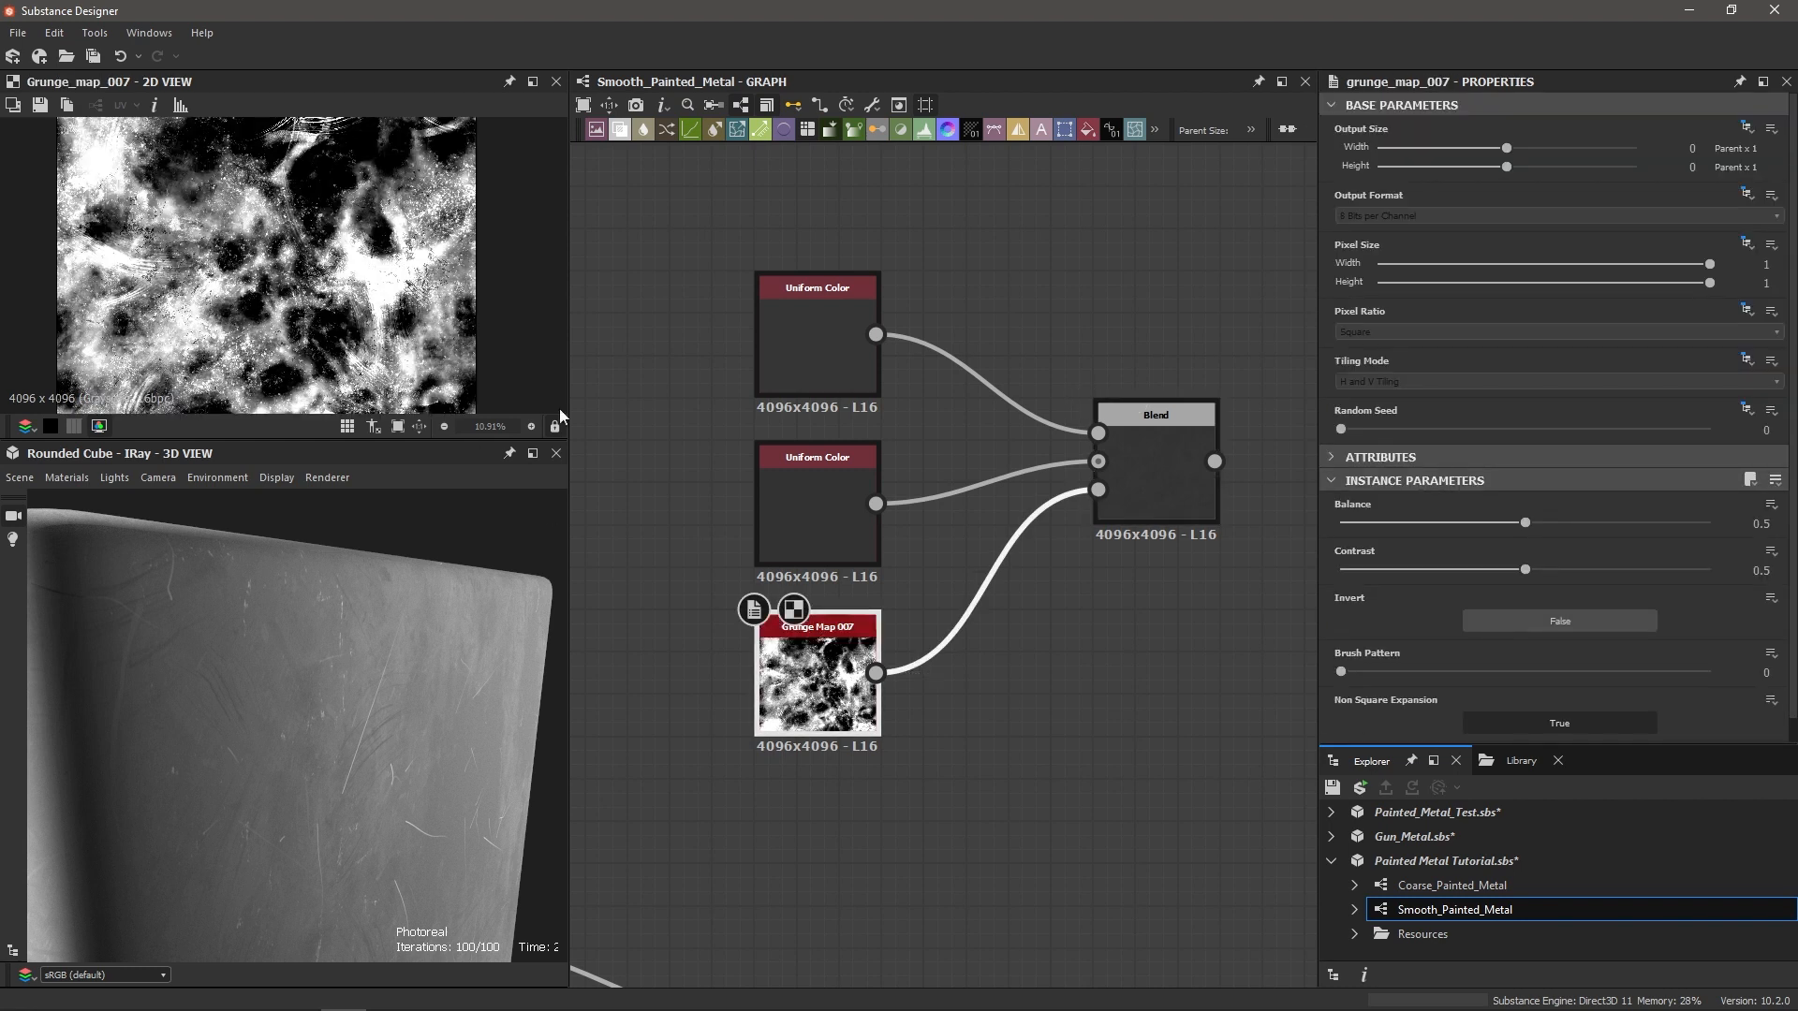
scroll(412, 325, "up", 1)
scroll(410, 325, "up", 2)
scroll(386, 345, "down", 5)
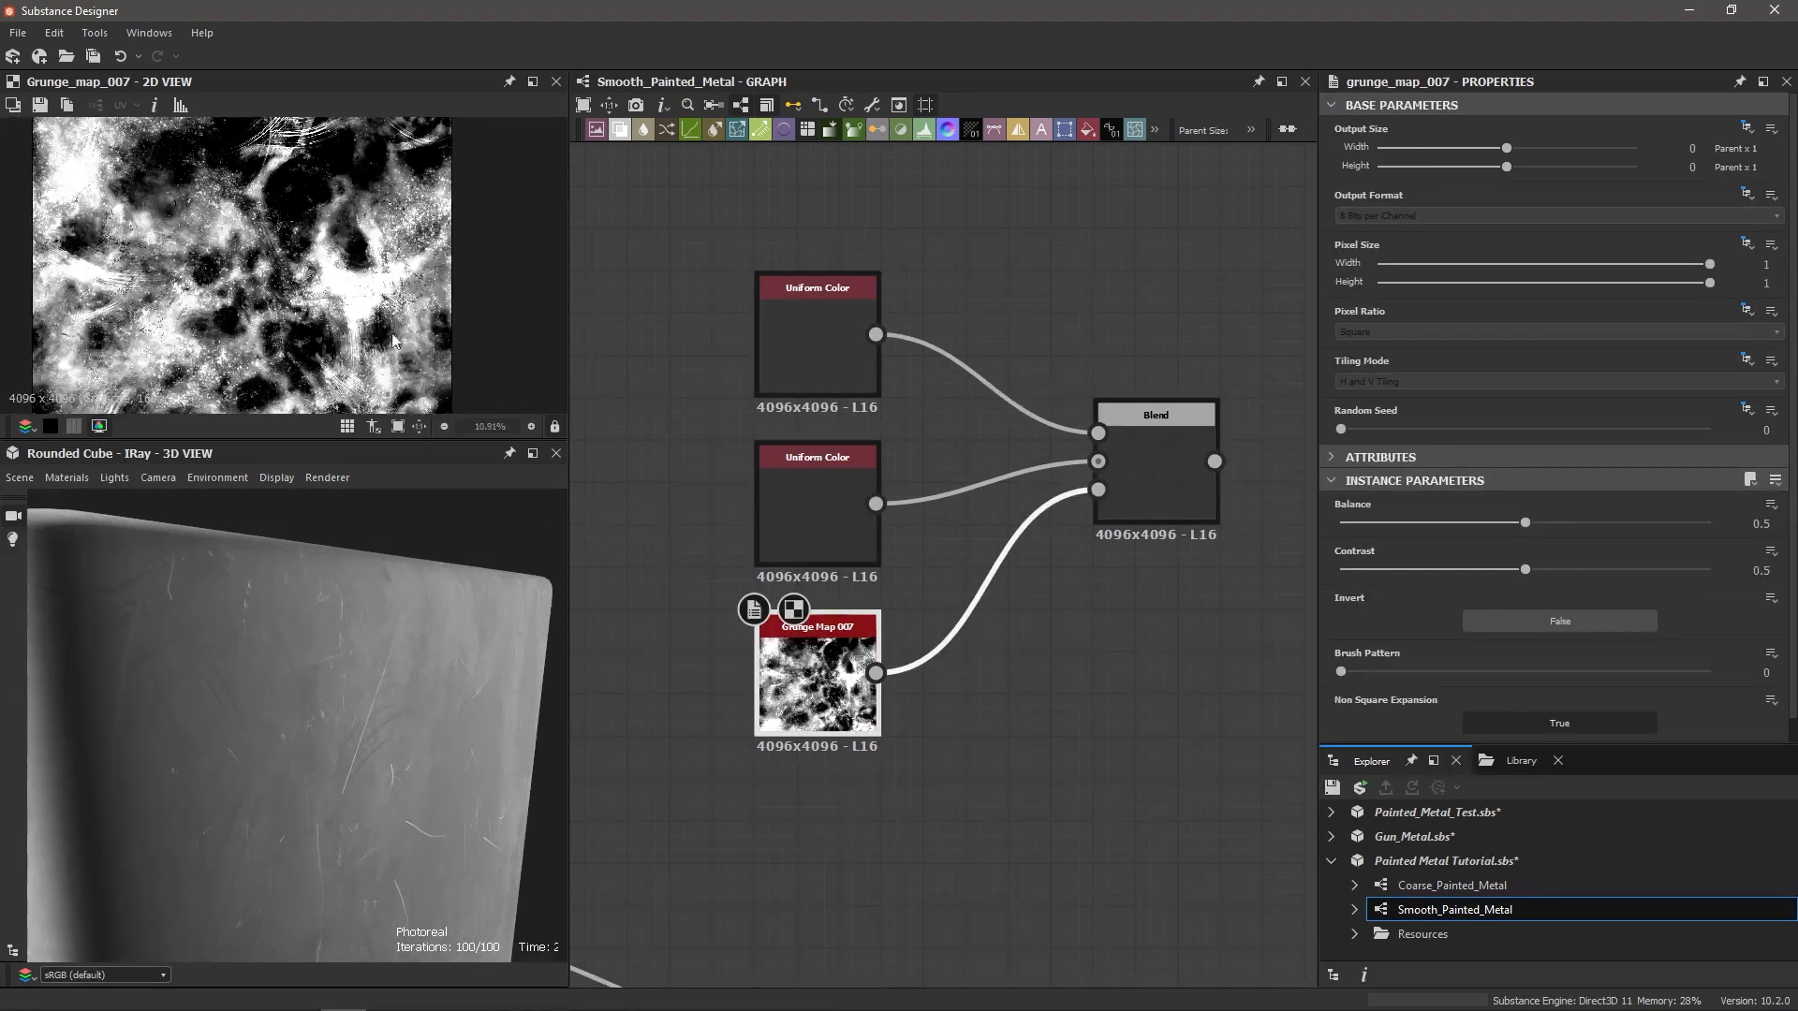
Step: Insert a Histogram Scan node between Grunge Map 007 and the Blend's opacity input, aligned below the Uniform Color nodes
middle_click_drag(910, 686, 1002, 652)
left_click_drag(996, 653, 765, 694)
left_click_drag(844, 592, 938, 715)
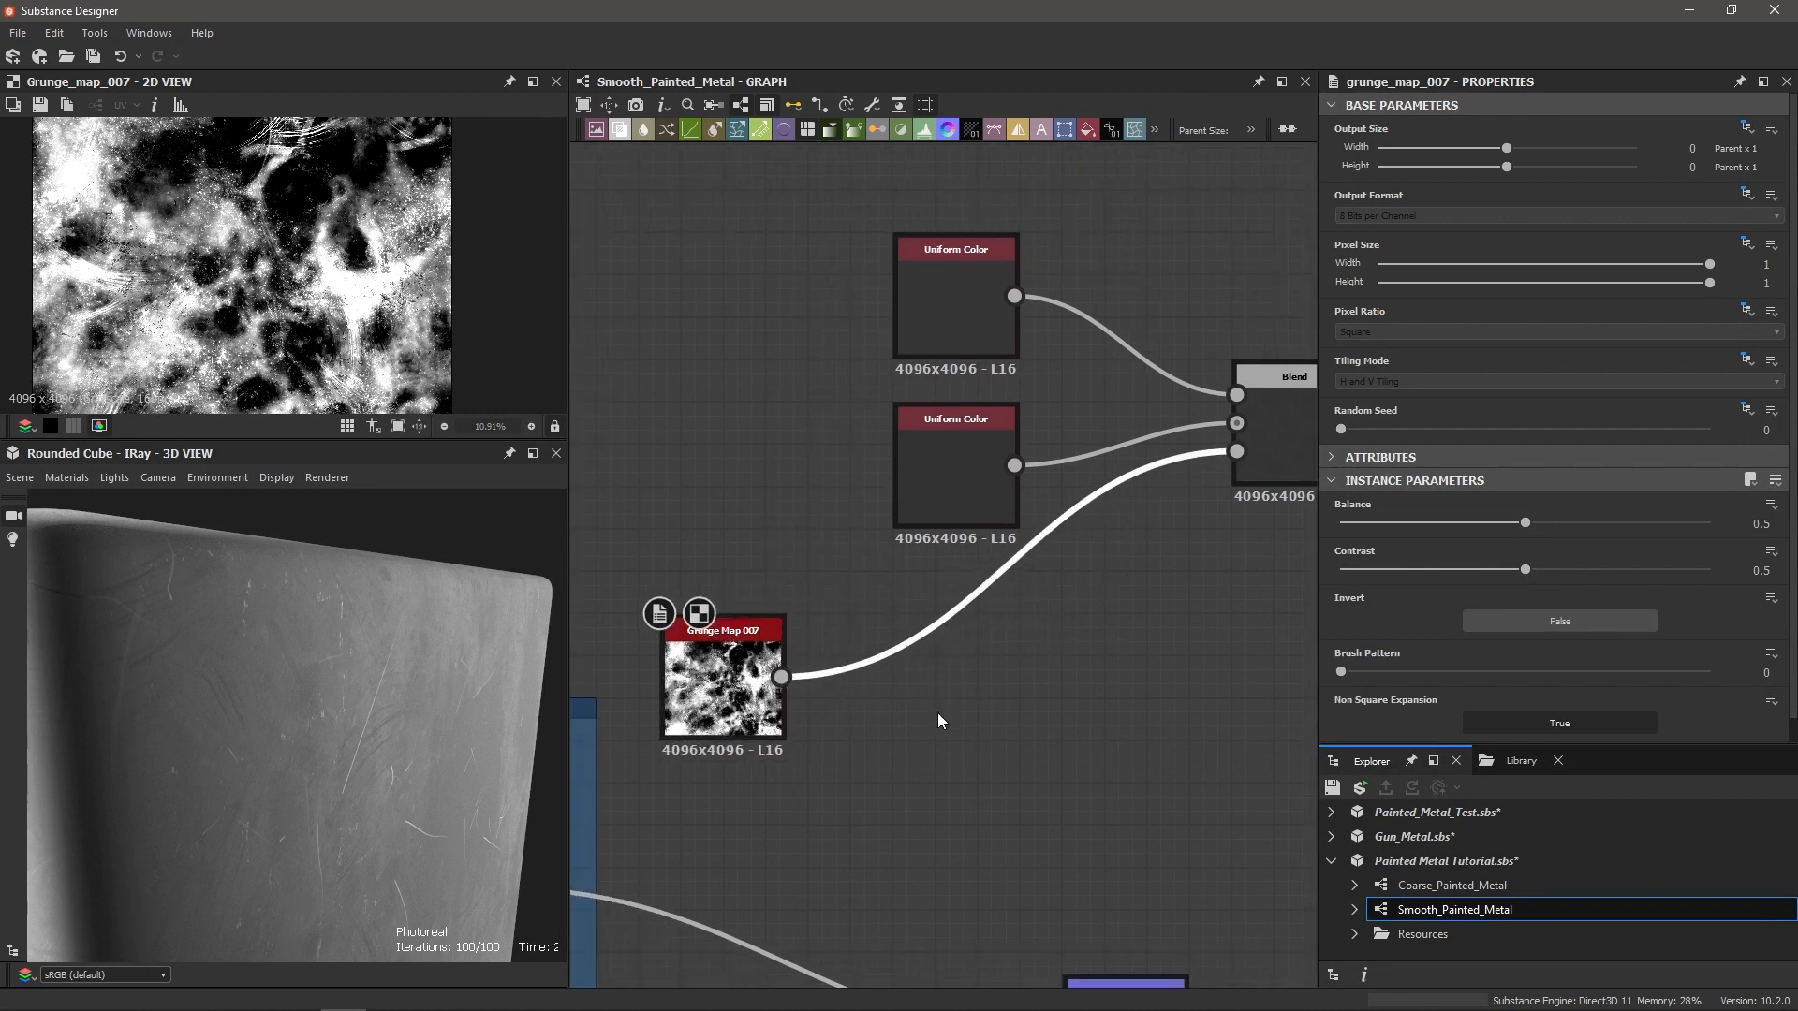
key("space")
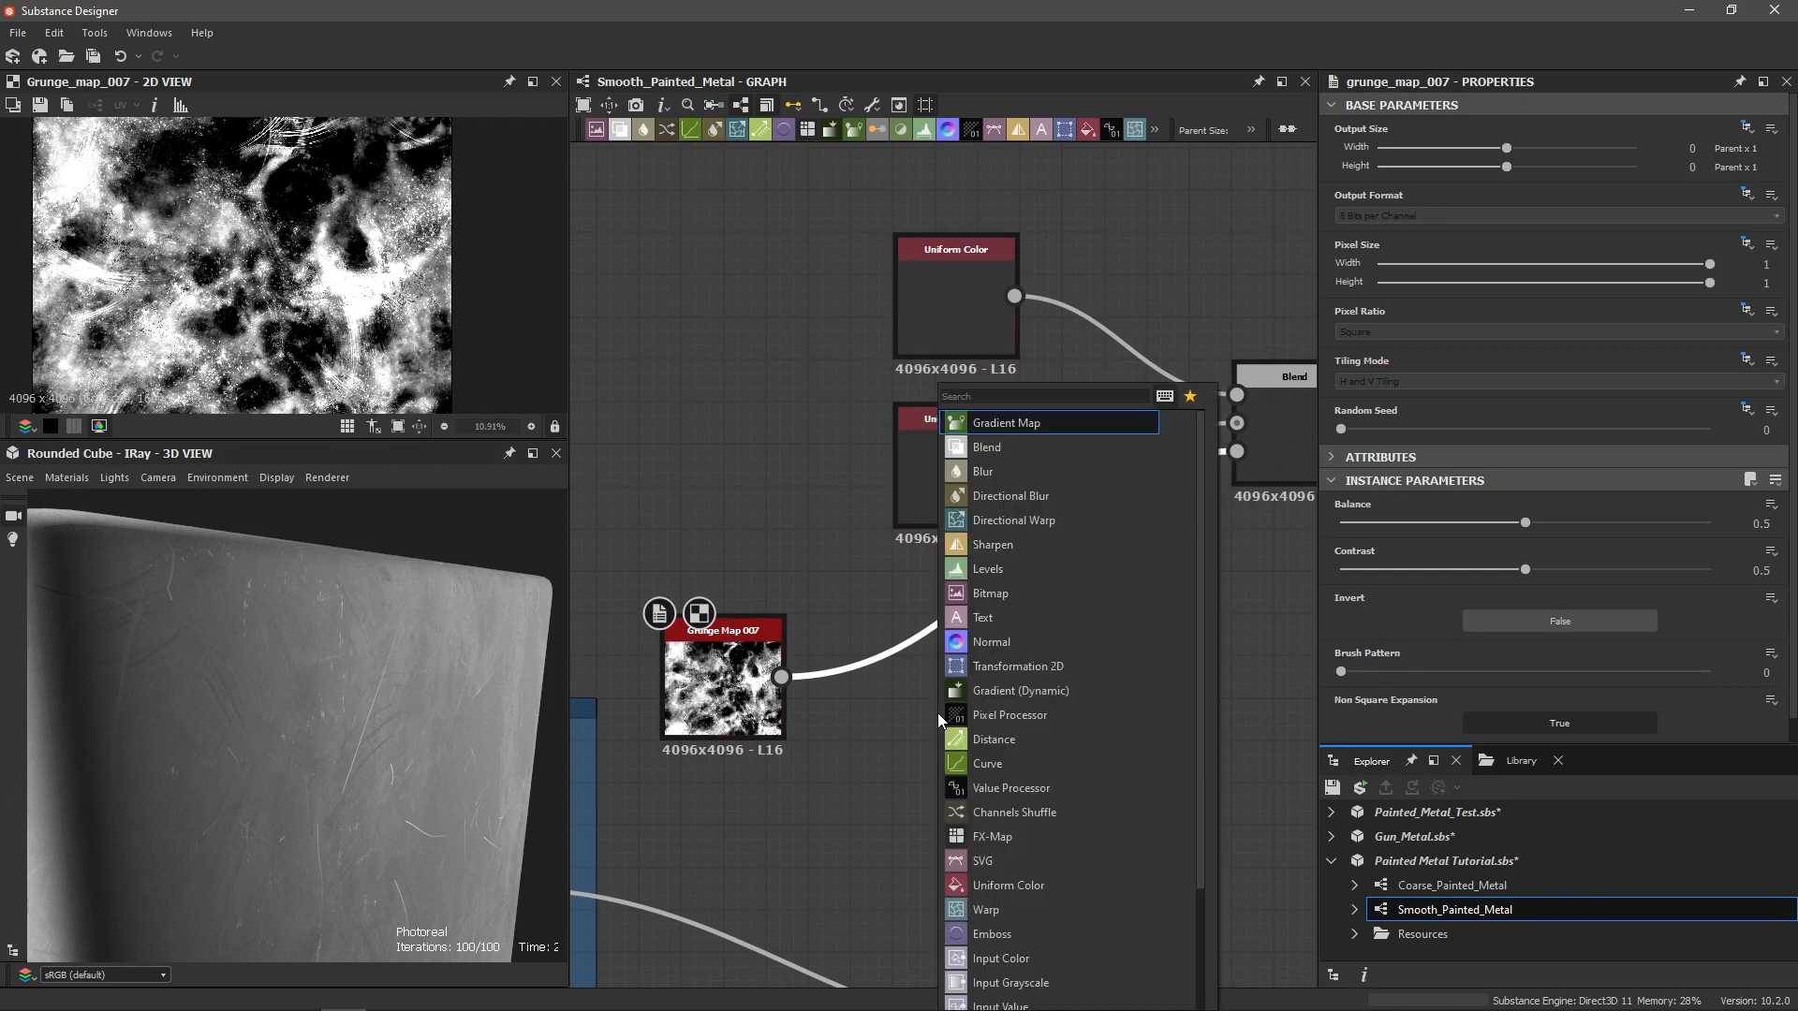
type("histo")
key("Down")
key("Return")
left_click_drag(1032, 525, 980, 653)
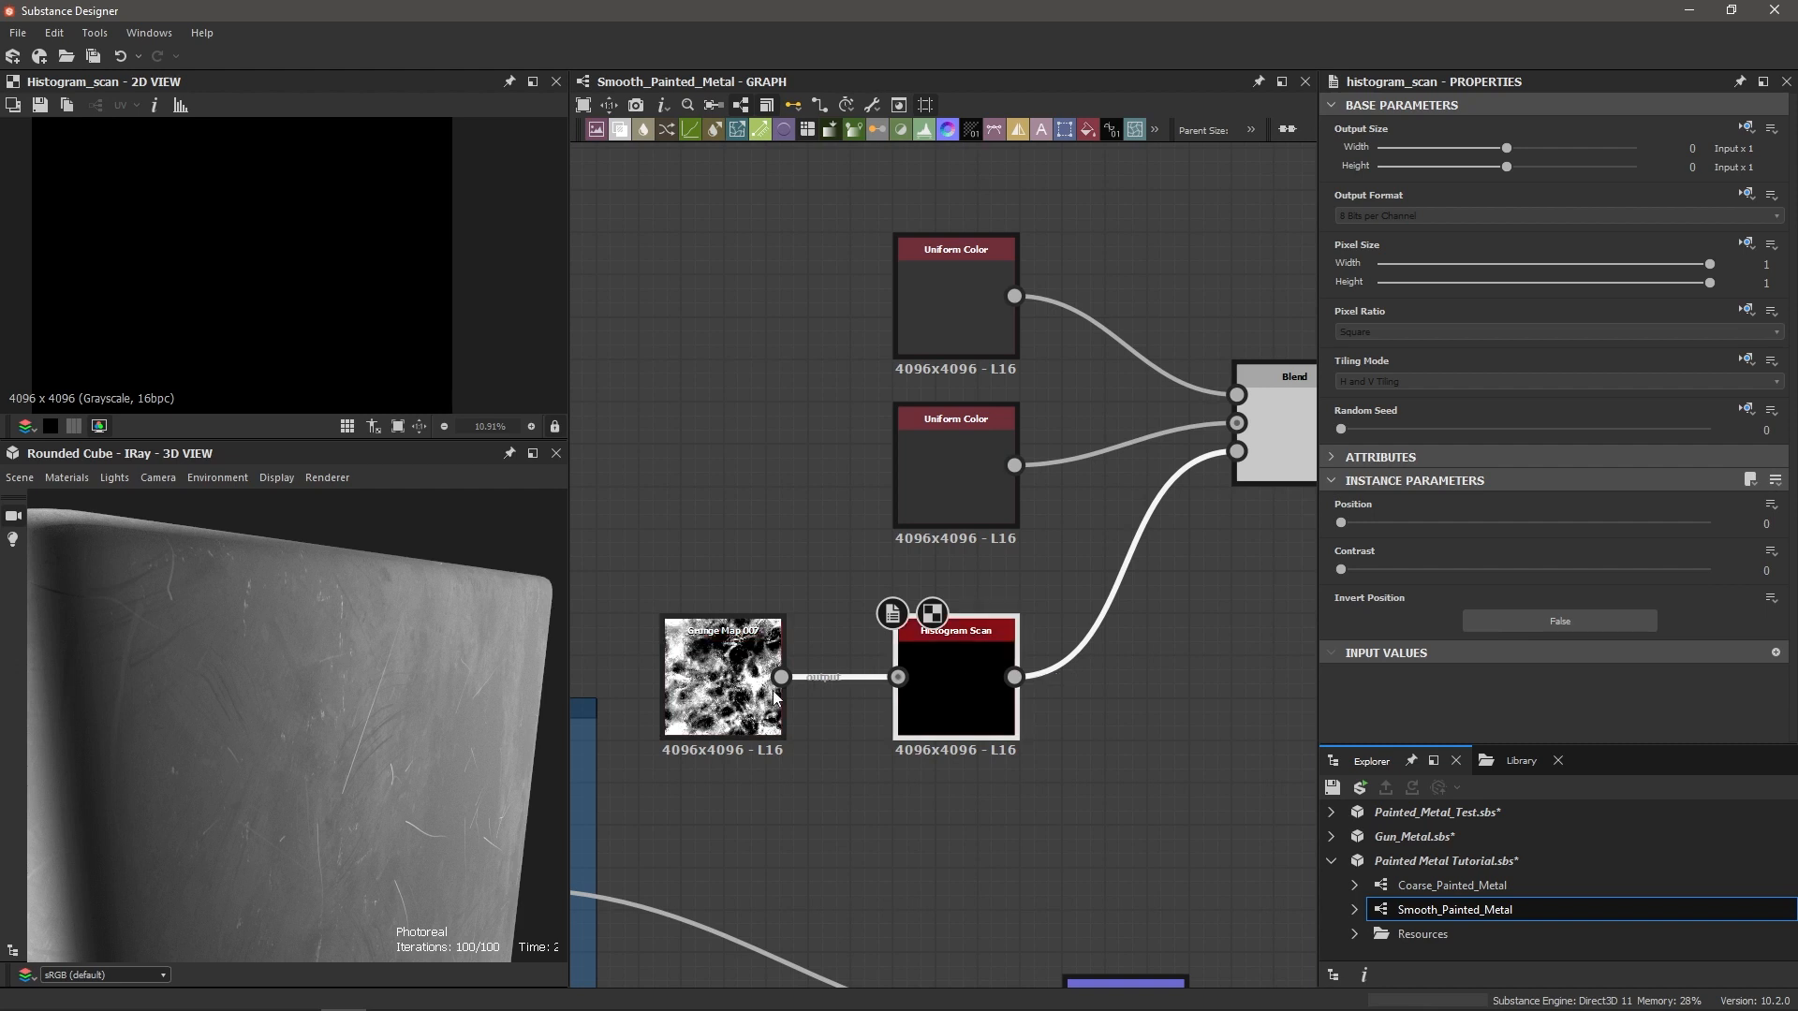
Step: Set the Histogram Scan's position to 0.04 and contrast to 0.24, and inspect the mask in the 2D view
left_click_drag(1341, 523, 1431, 575)
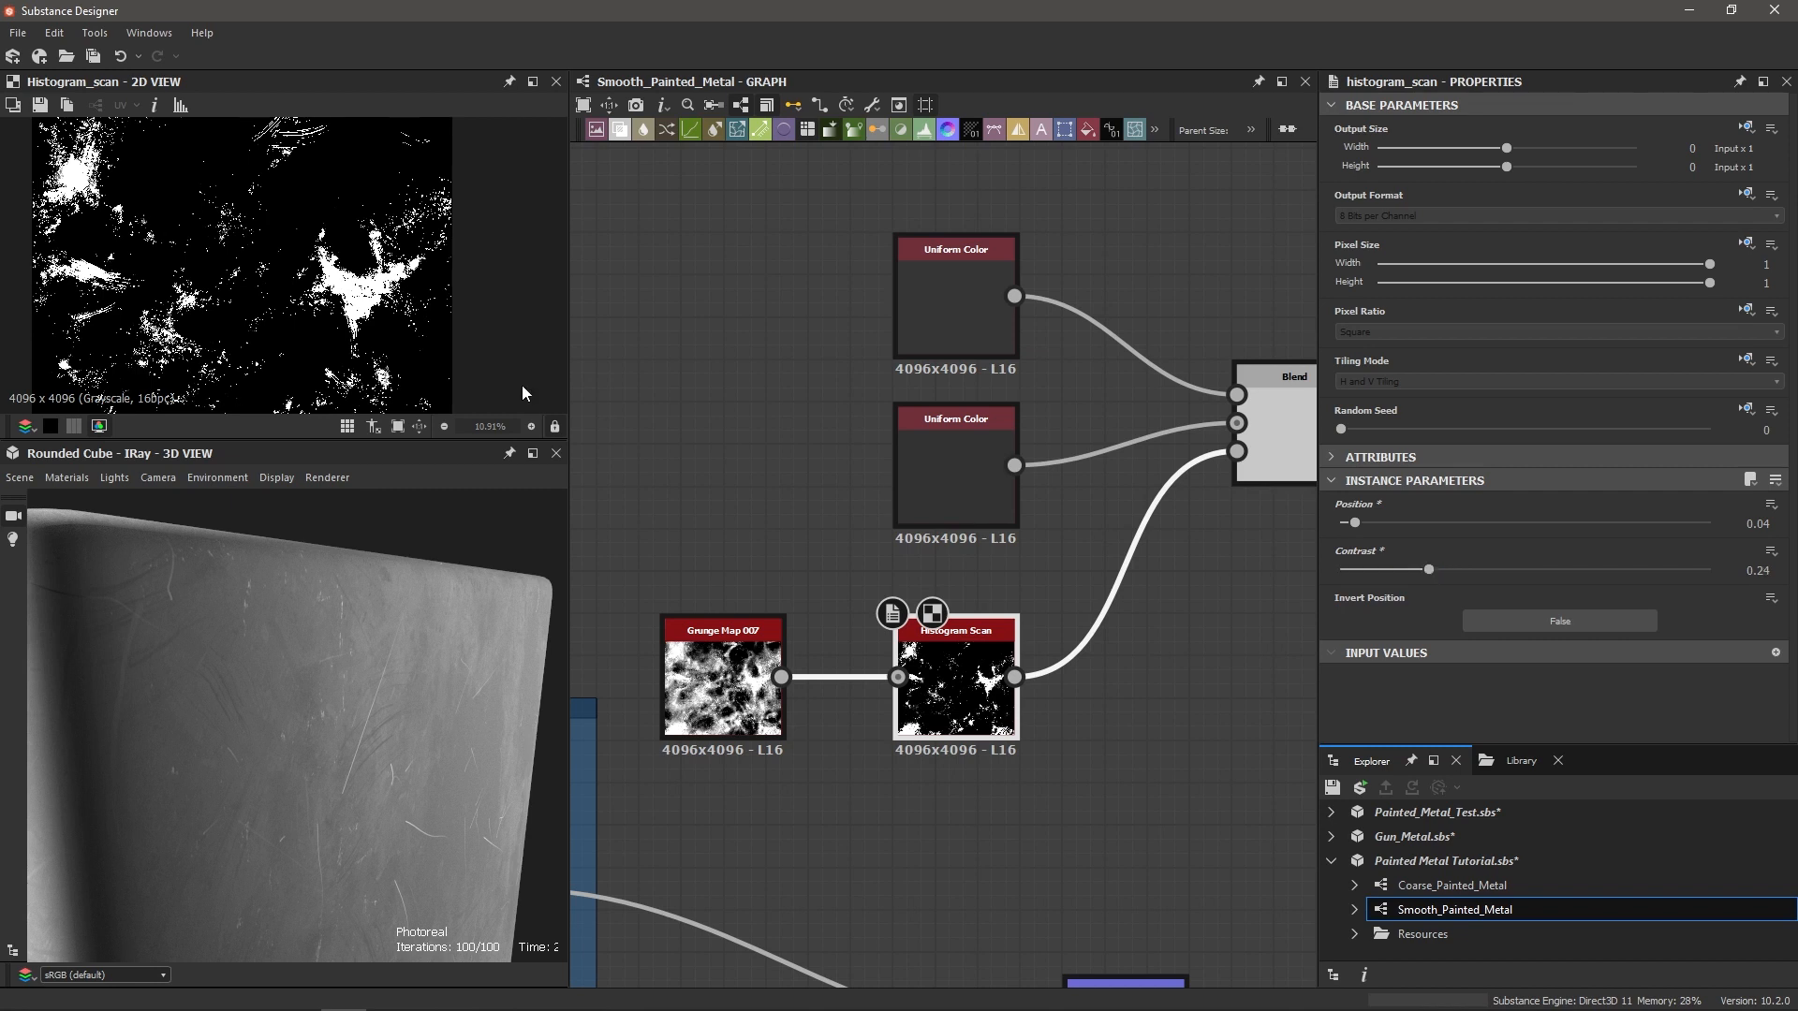
scroll(357, 286, "up", 10)
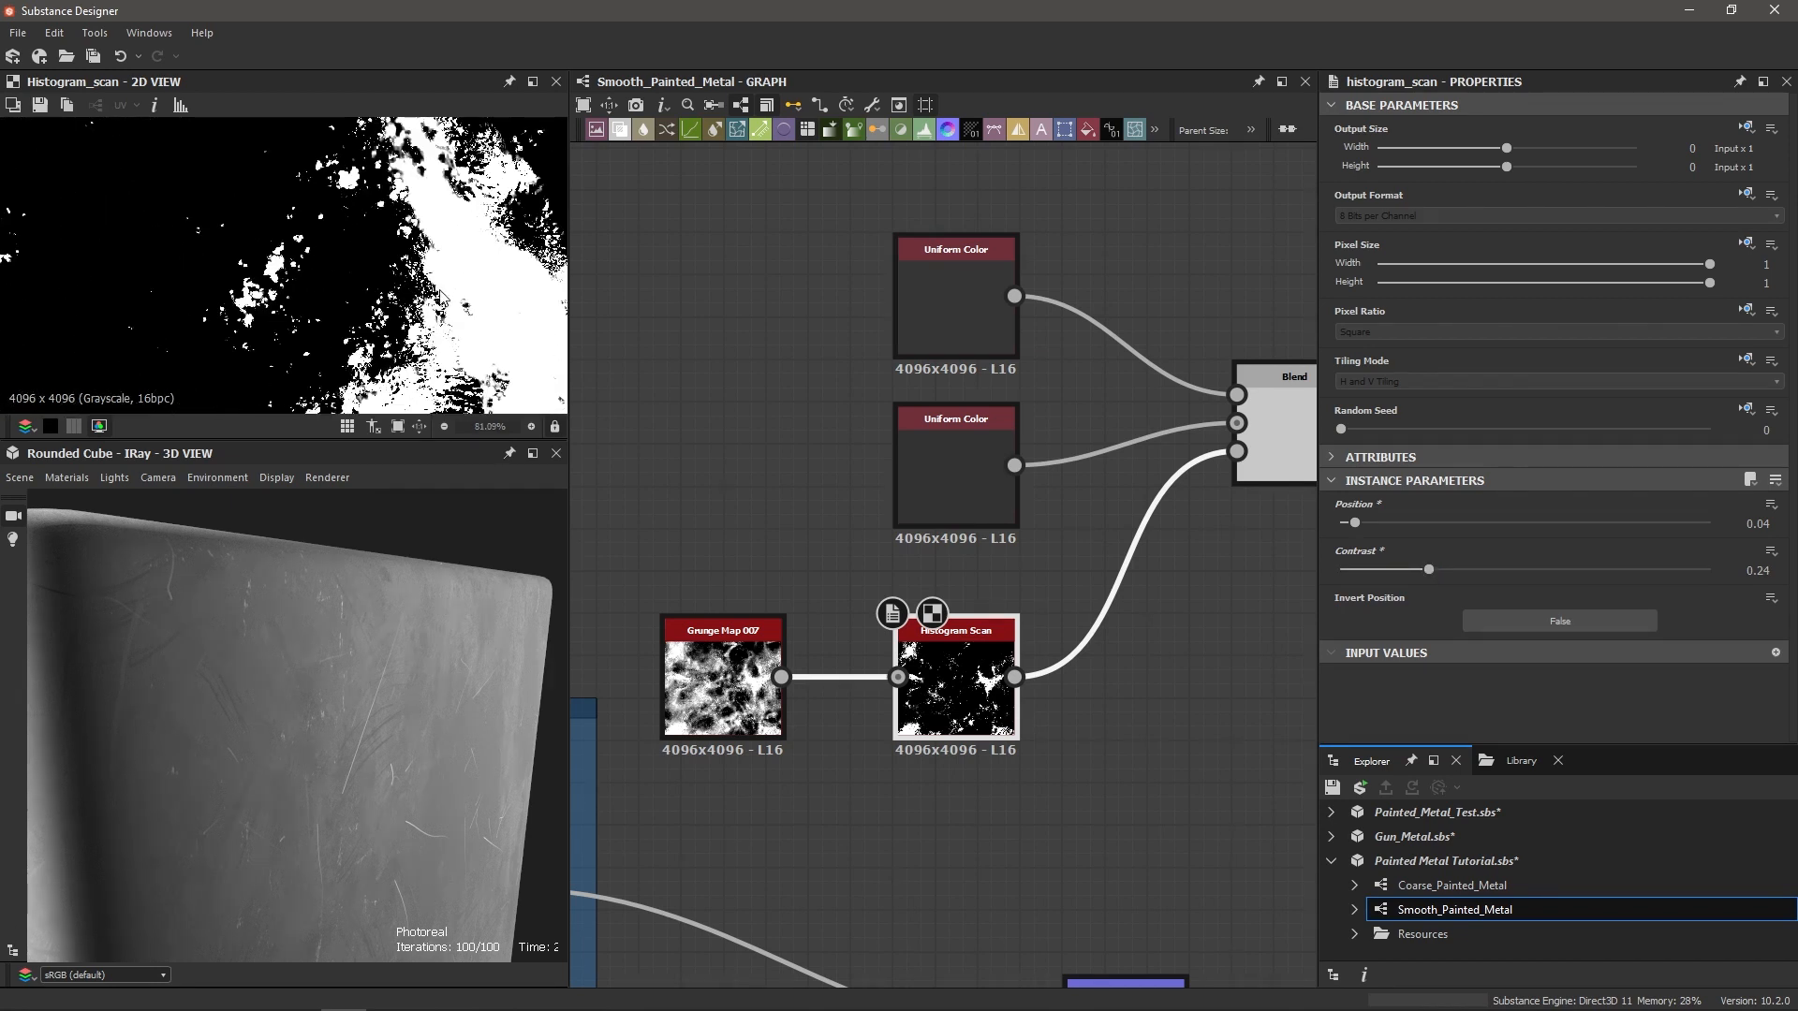
scroll(433, 290, "up", 2)
scroll(432, 291, "down", 6)
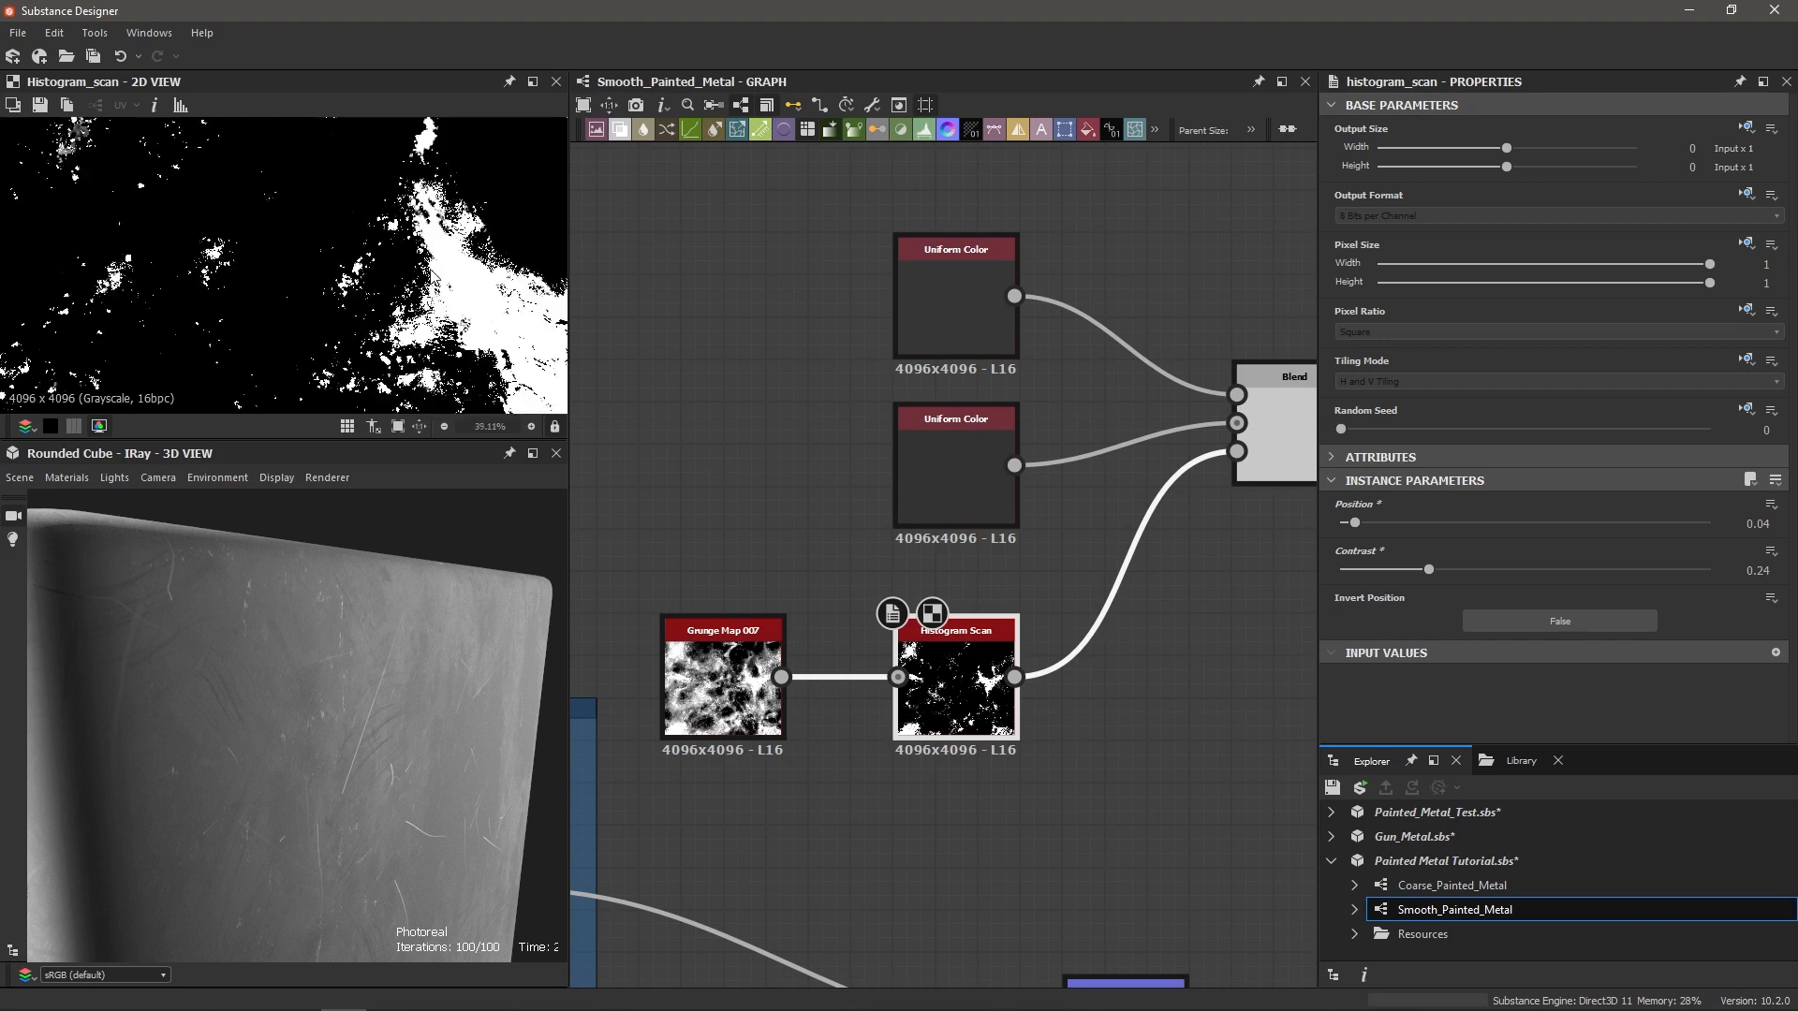
scroll(487, 302, "down", 3)
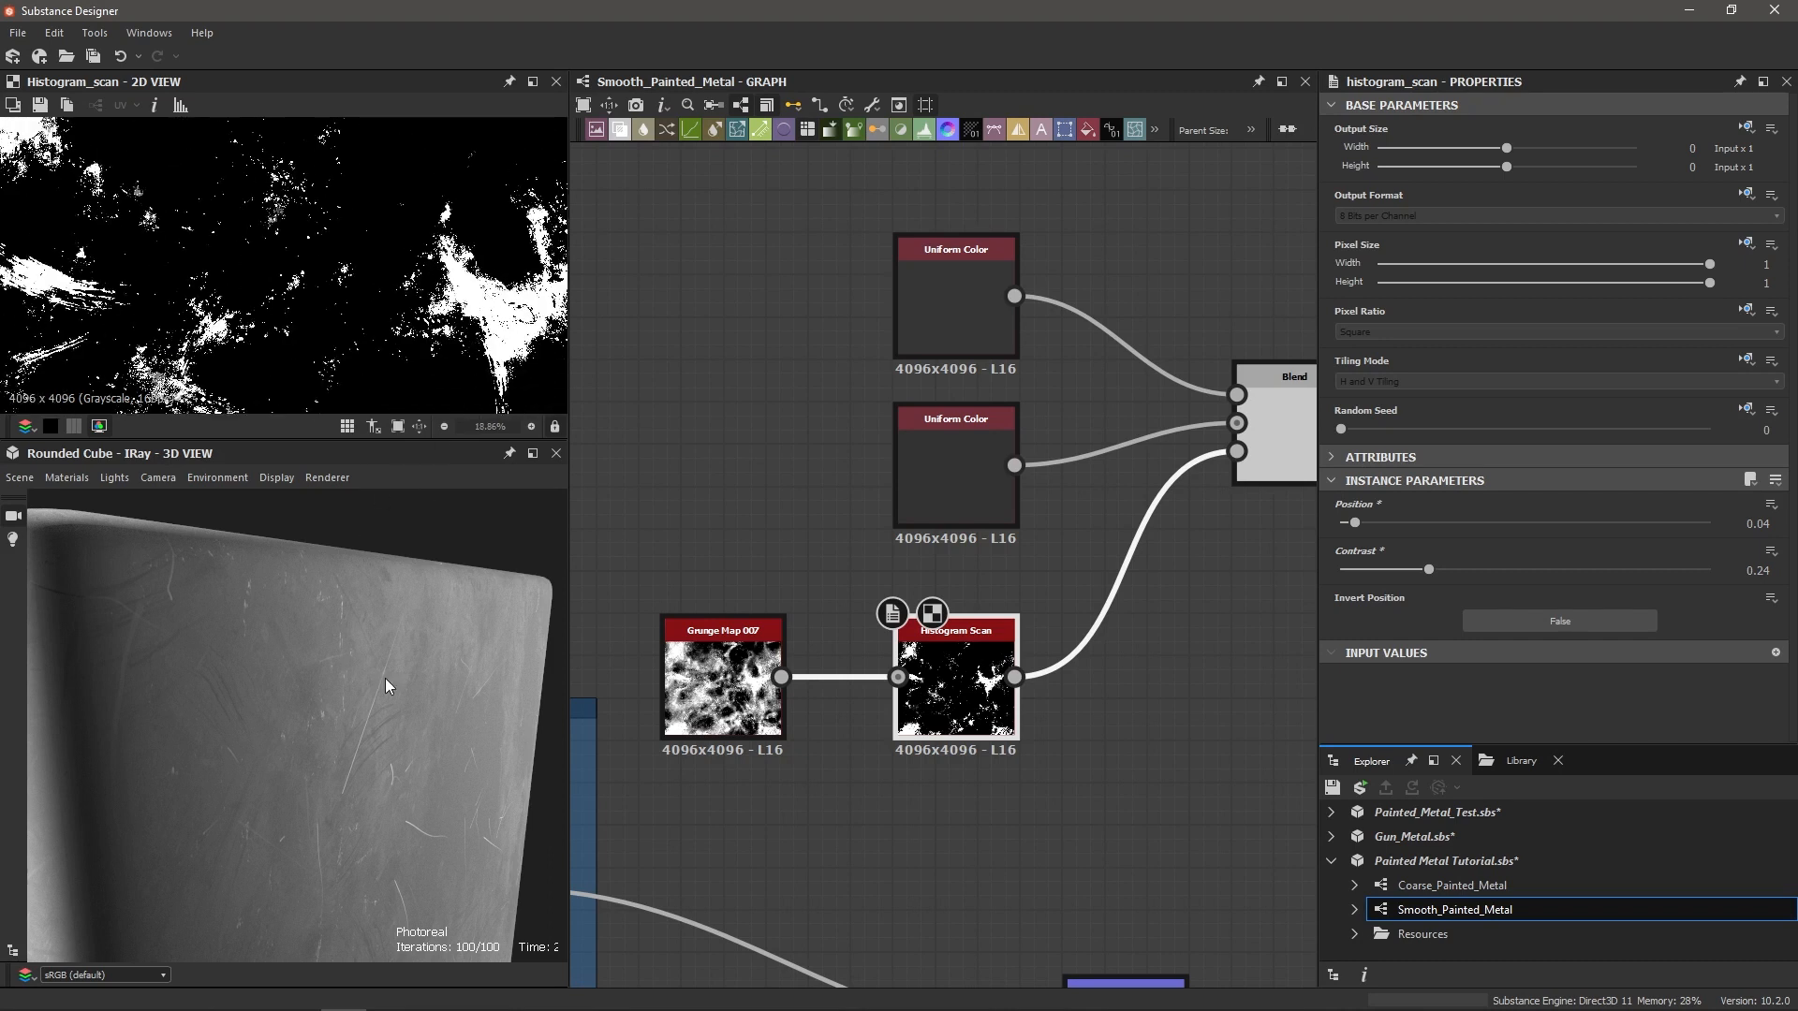
Step: Examine the color Blend's output up close in the 2D view
double_click(1273, 424)
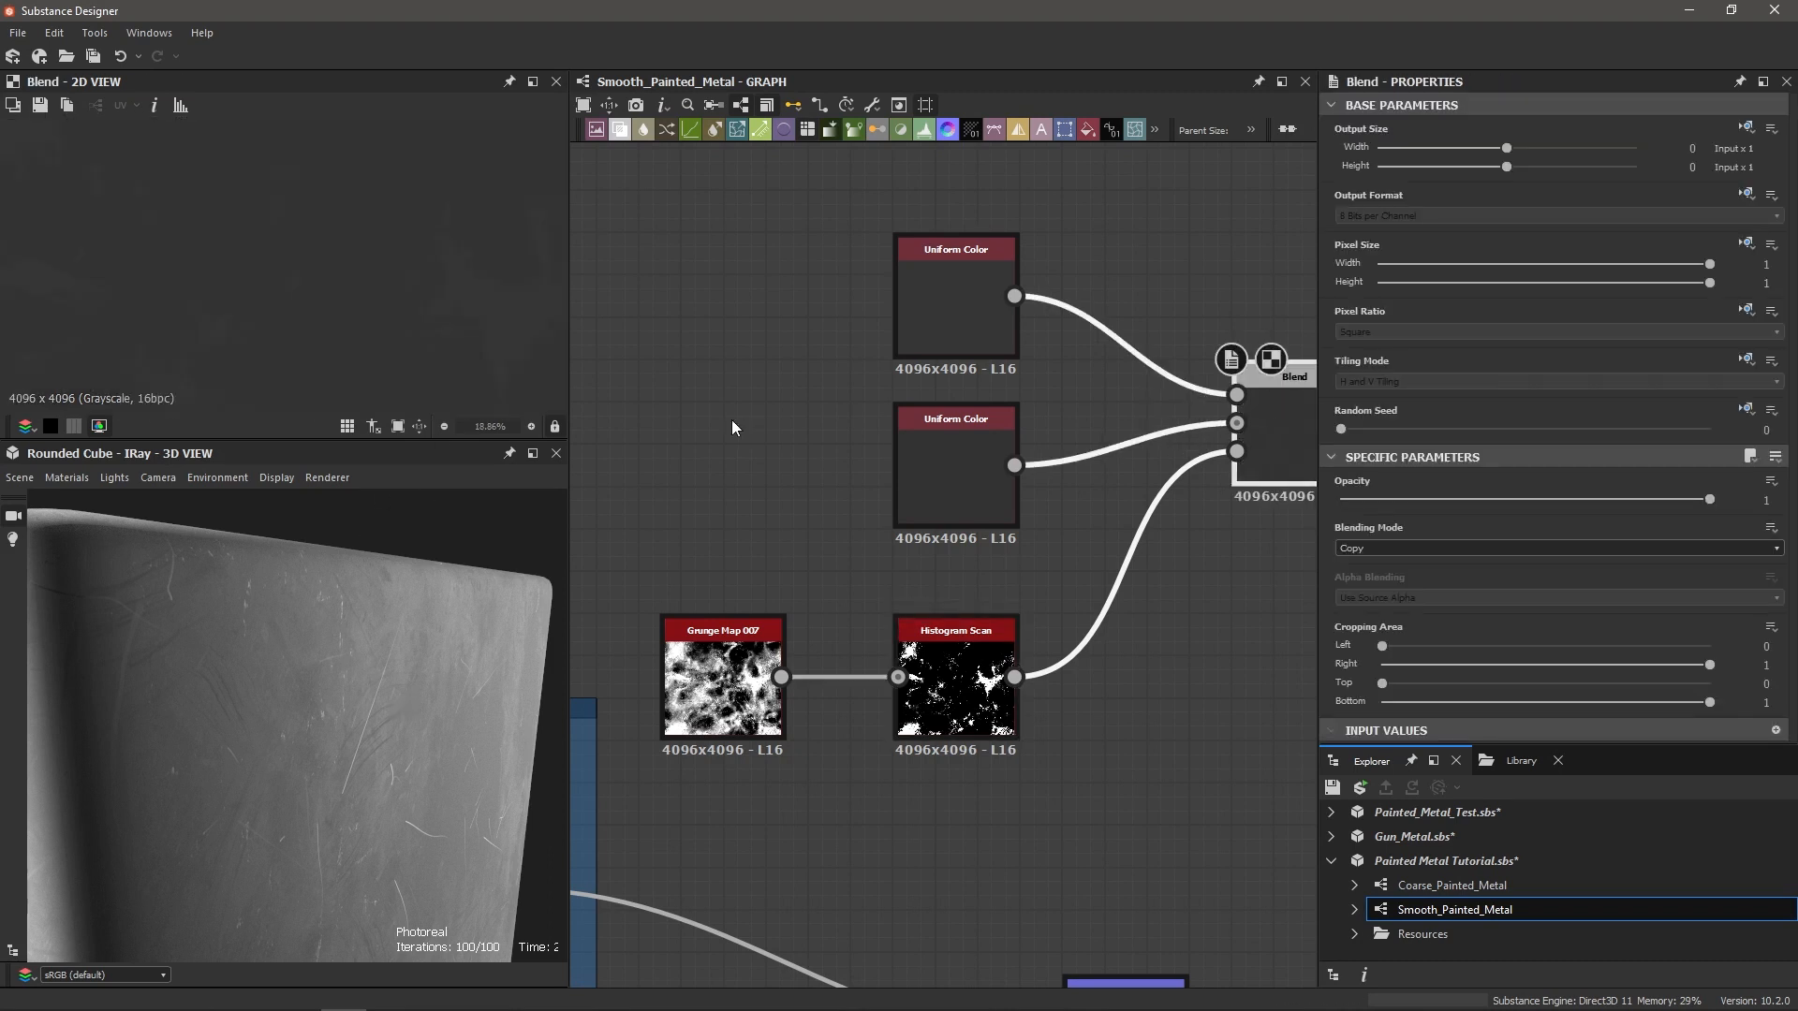
scroll(414, 298, "up", 6)
scroll(368, 301, "down", 6)
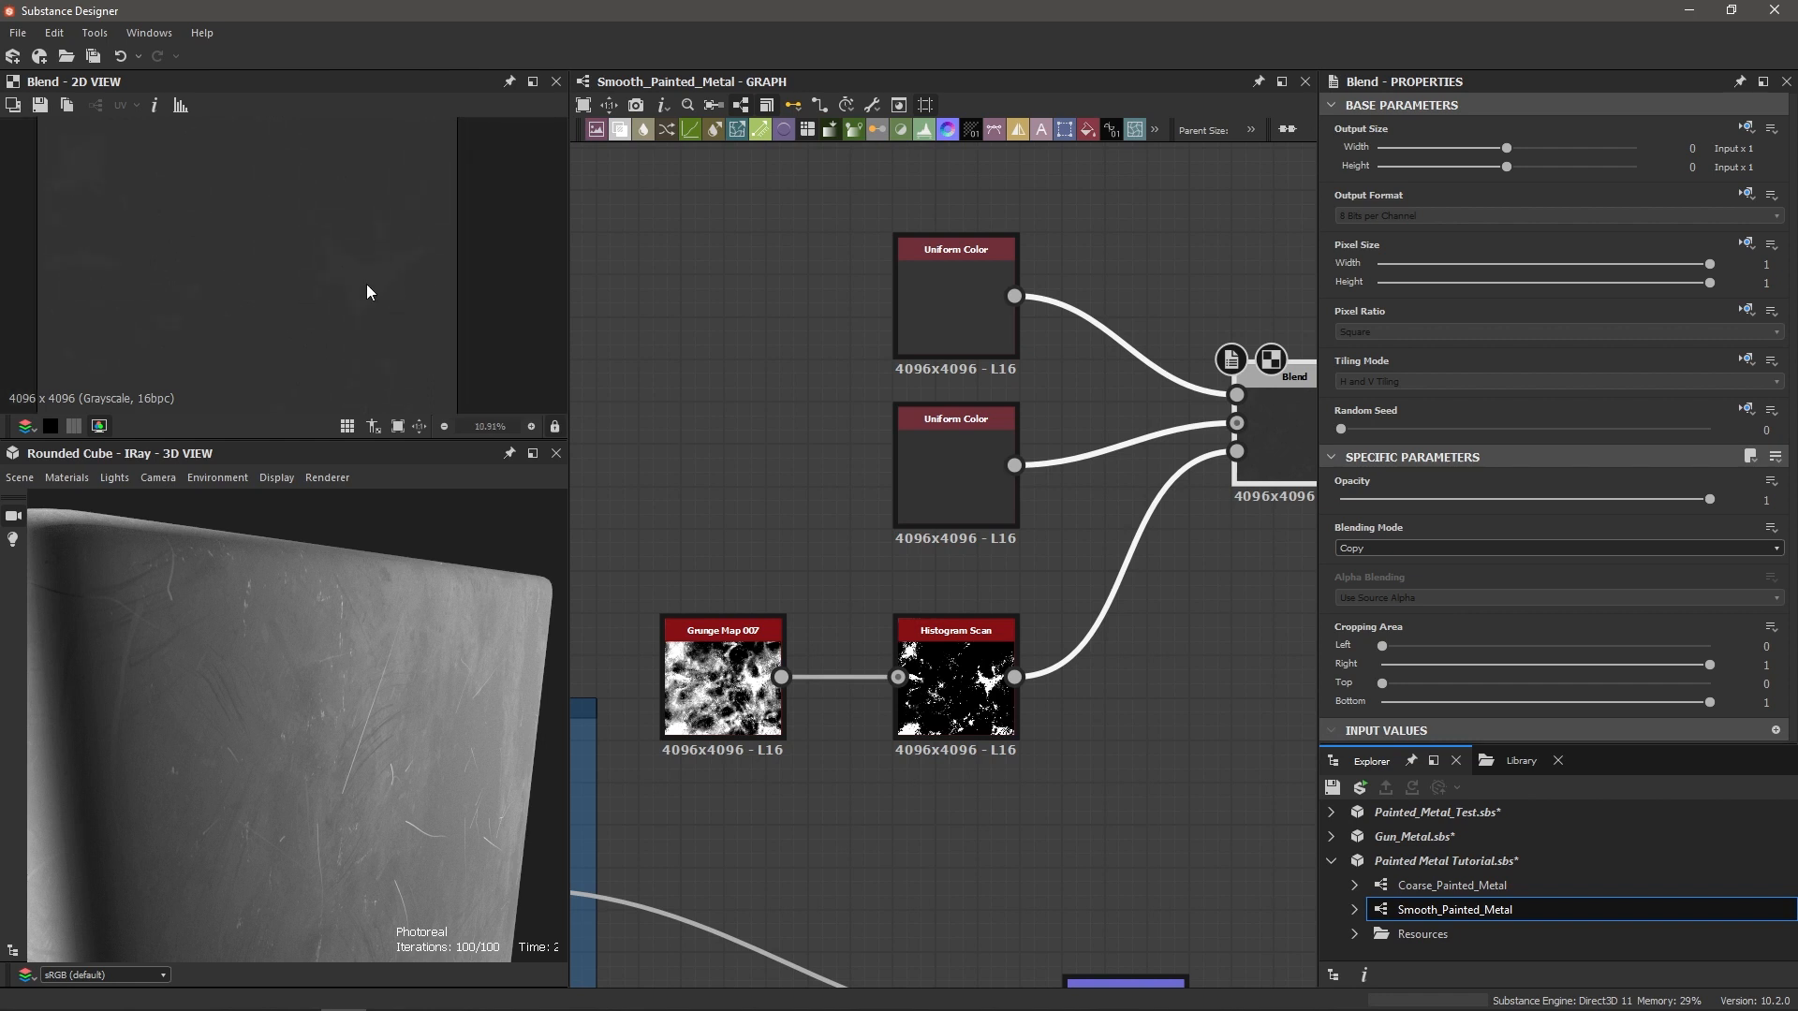
Step: Connect the color Blend's output to the Base Color output and delete the Uniform Color node that fed it
scroll(1016, 501, "down", 3)
middle_click_drag(1060, 495, 835, 540)
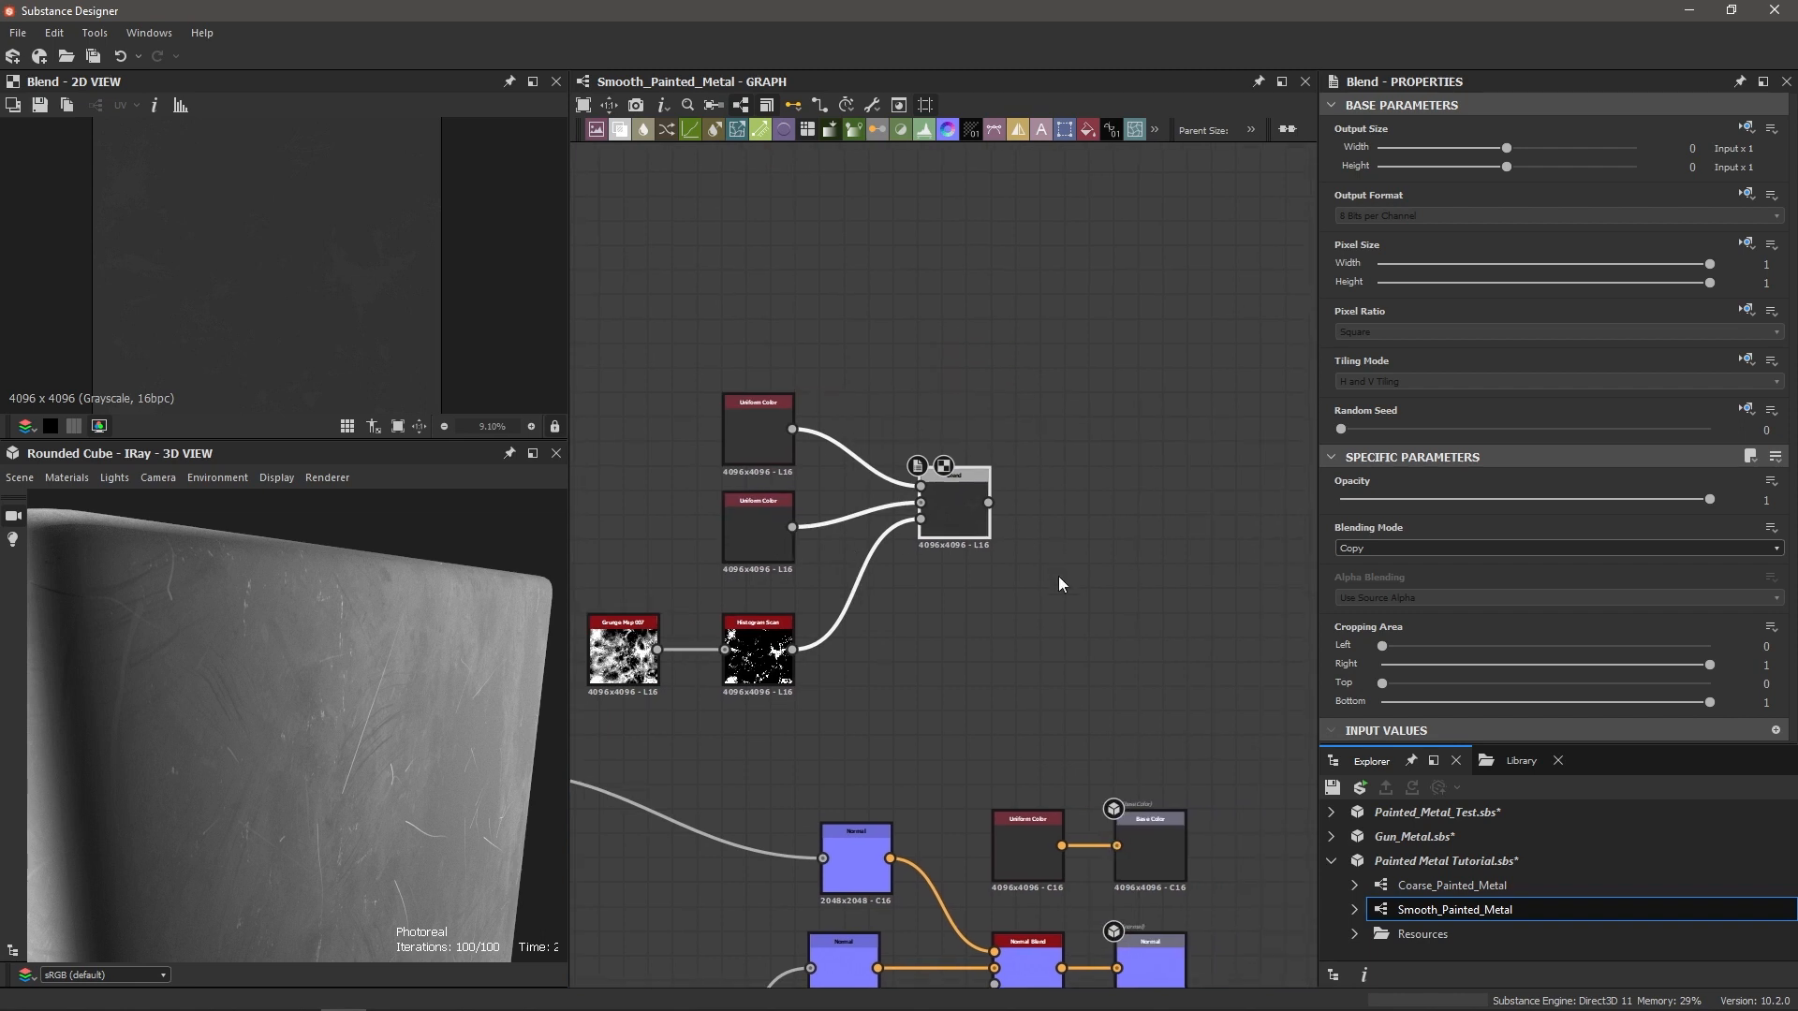
middle_click_drag(1059, 573, 1006, 392)
left_click_drag(941, 313, 1077, 646)
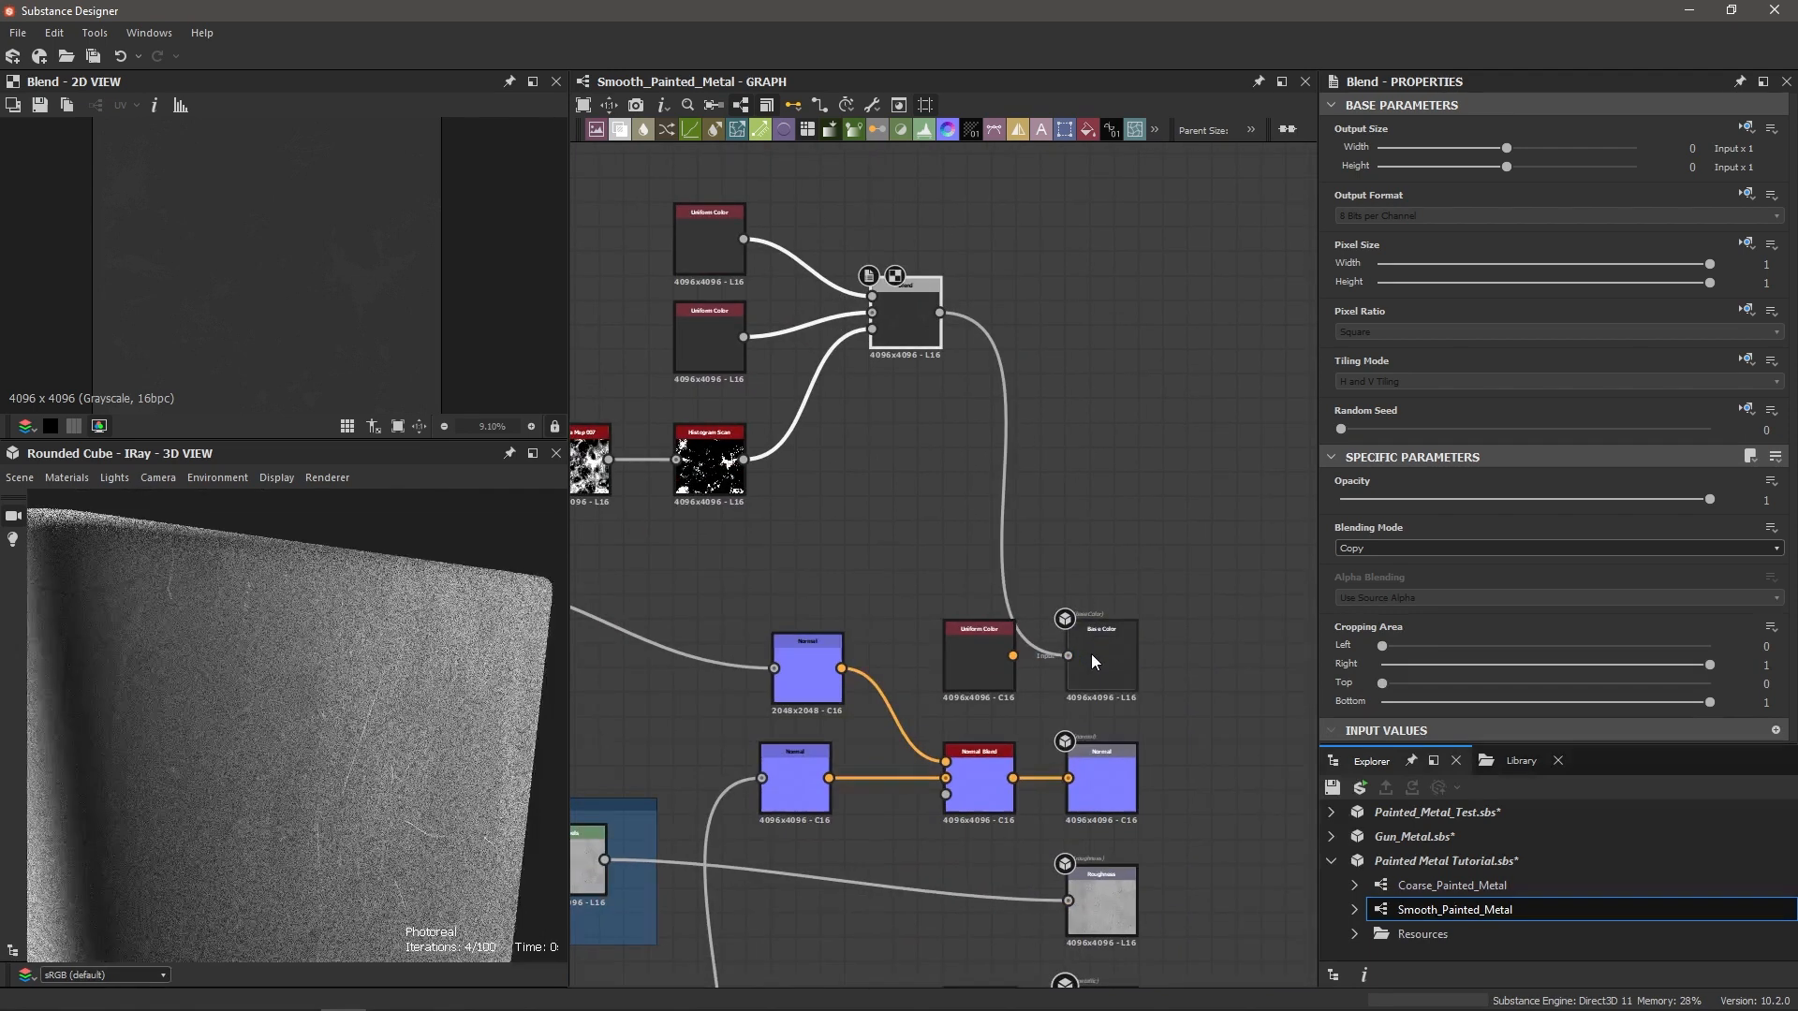
left_click(957, 655)
key("Delete")
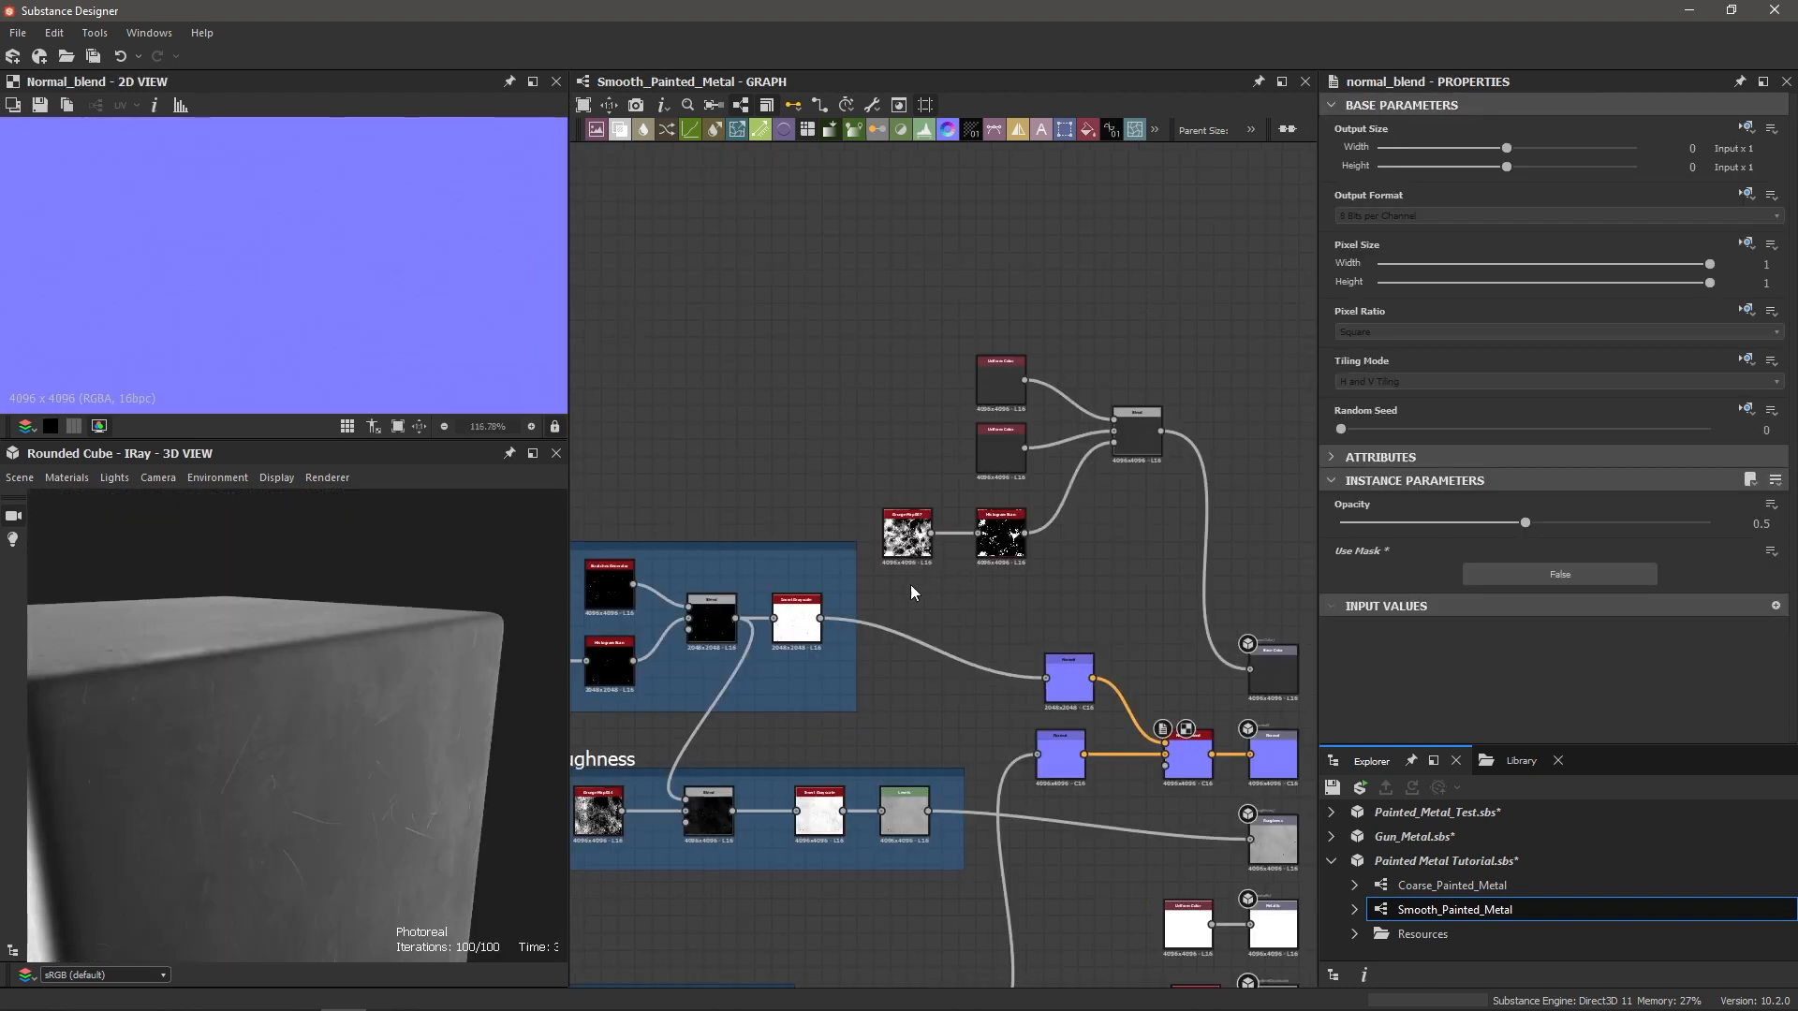
Step: Enclose the two Uniform Color, Grunge Map, Histogram Scan and Blend nodes in a frame titled "Color Variation"
left_click_drag(913, 592, 1172, 339)
key("space")
type("frame")
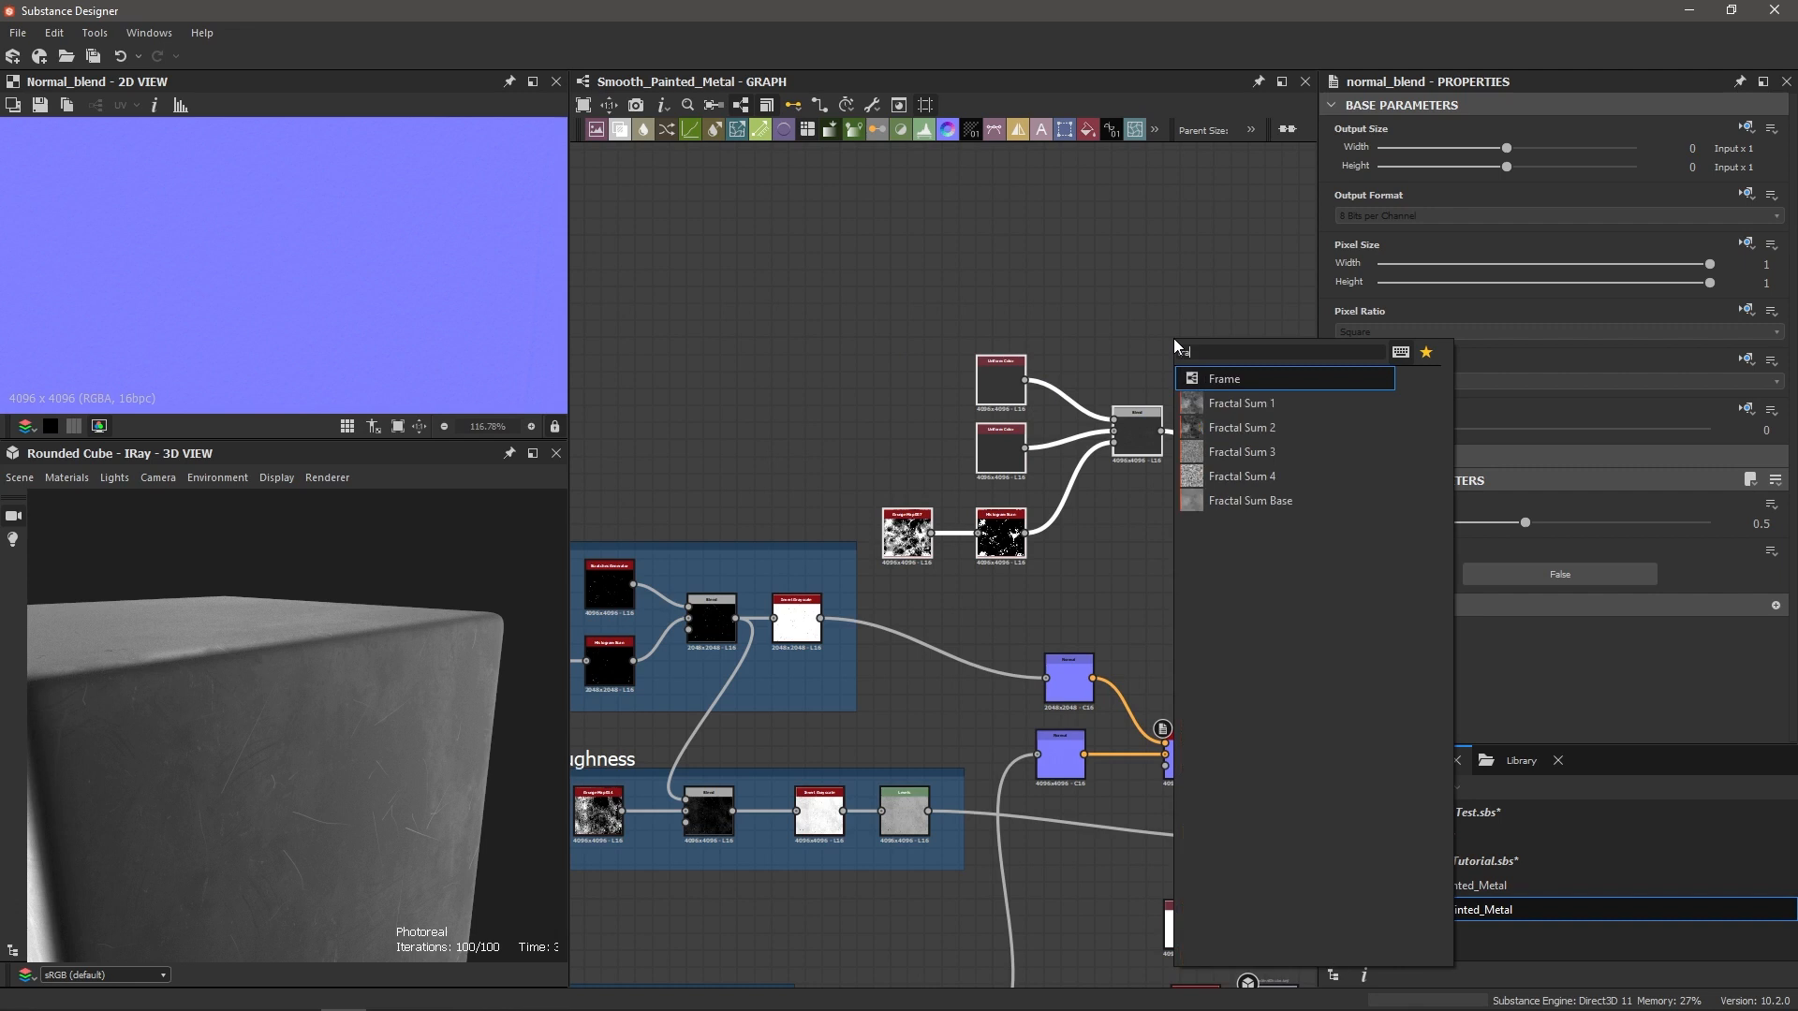
key("Return")
double_click(1436, 196)
type("Color Variation")
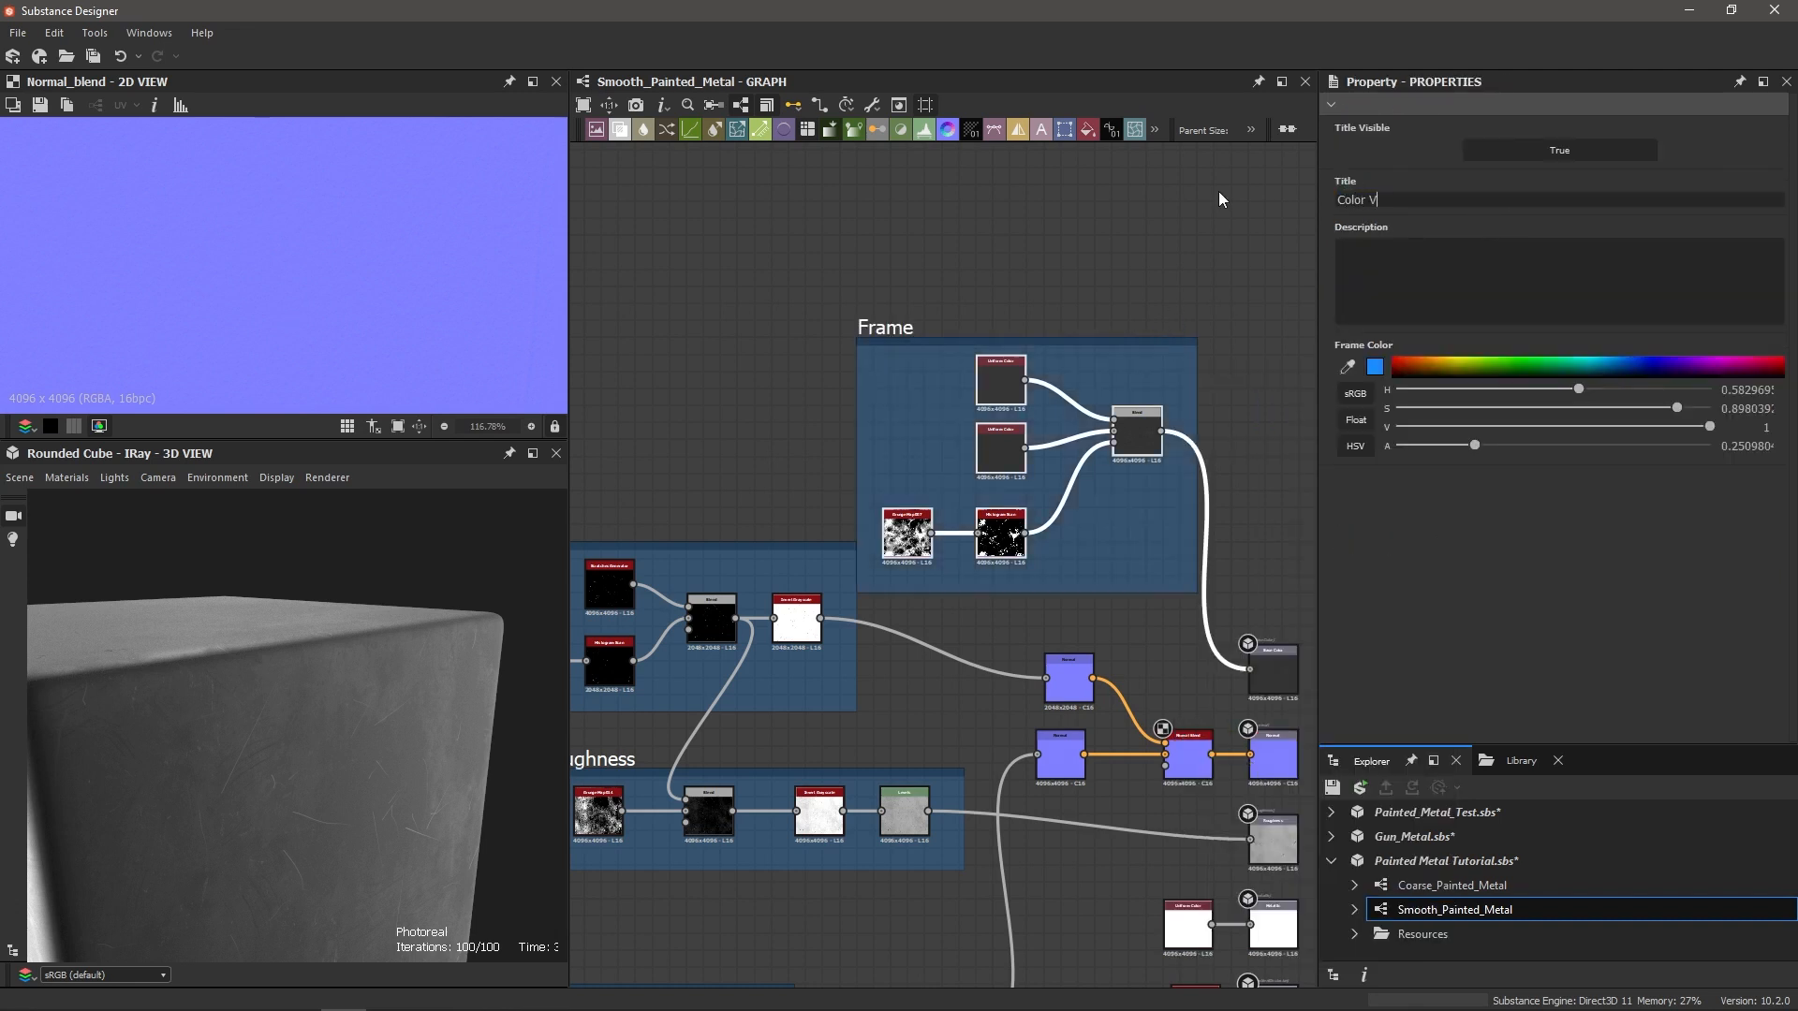
key("Return")
left_click_drag(893, 324, 904, 319)
left_click(790, 319)
key("f")
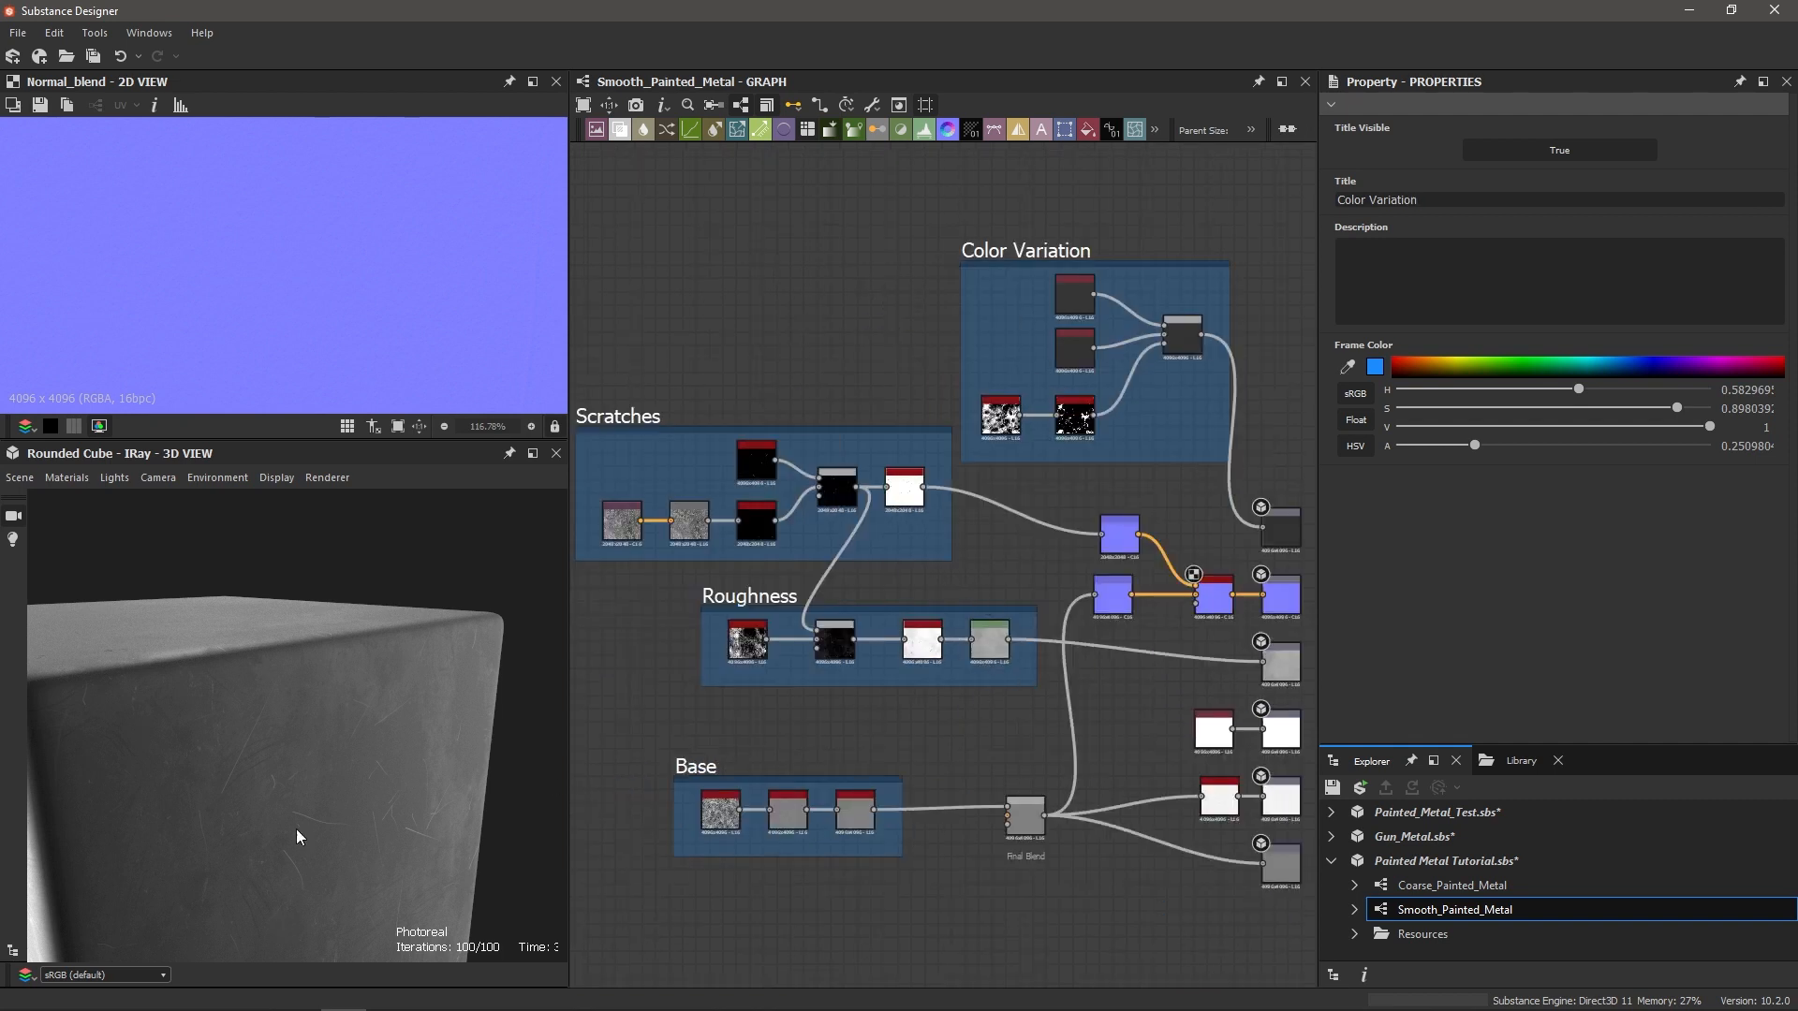
Step: Orbit the painted cube preview, and switch to Cinema 4D to examine the blue and green deflector model up close
left_click_drag(296, 828, 532, 742)
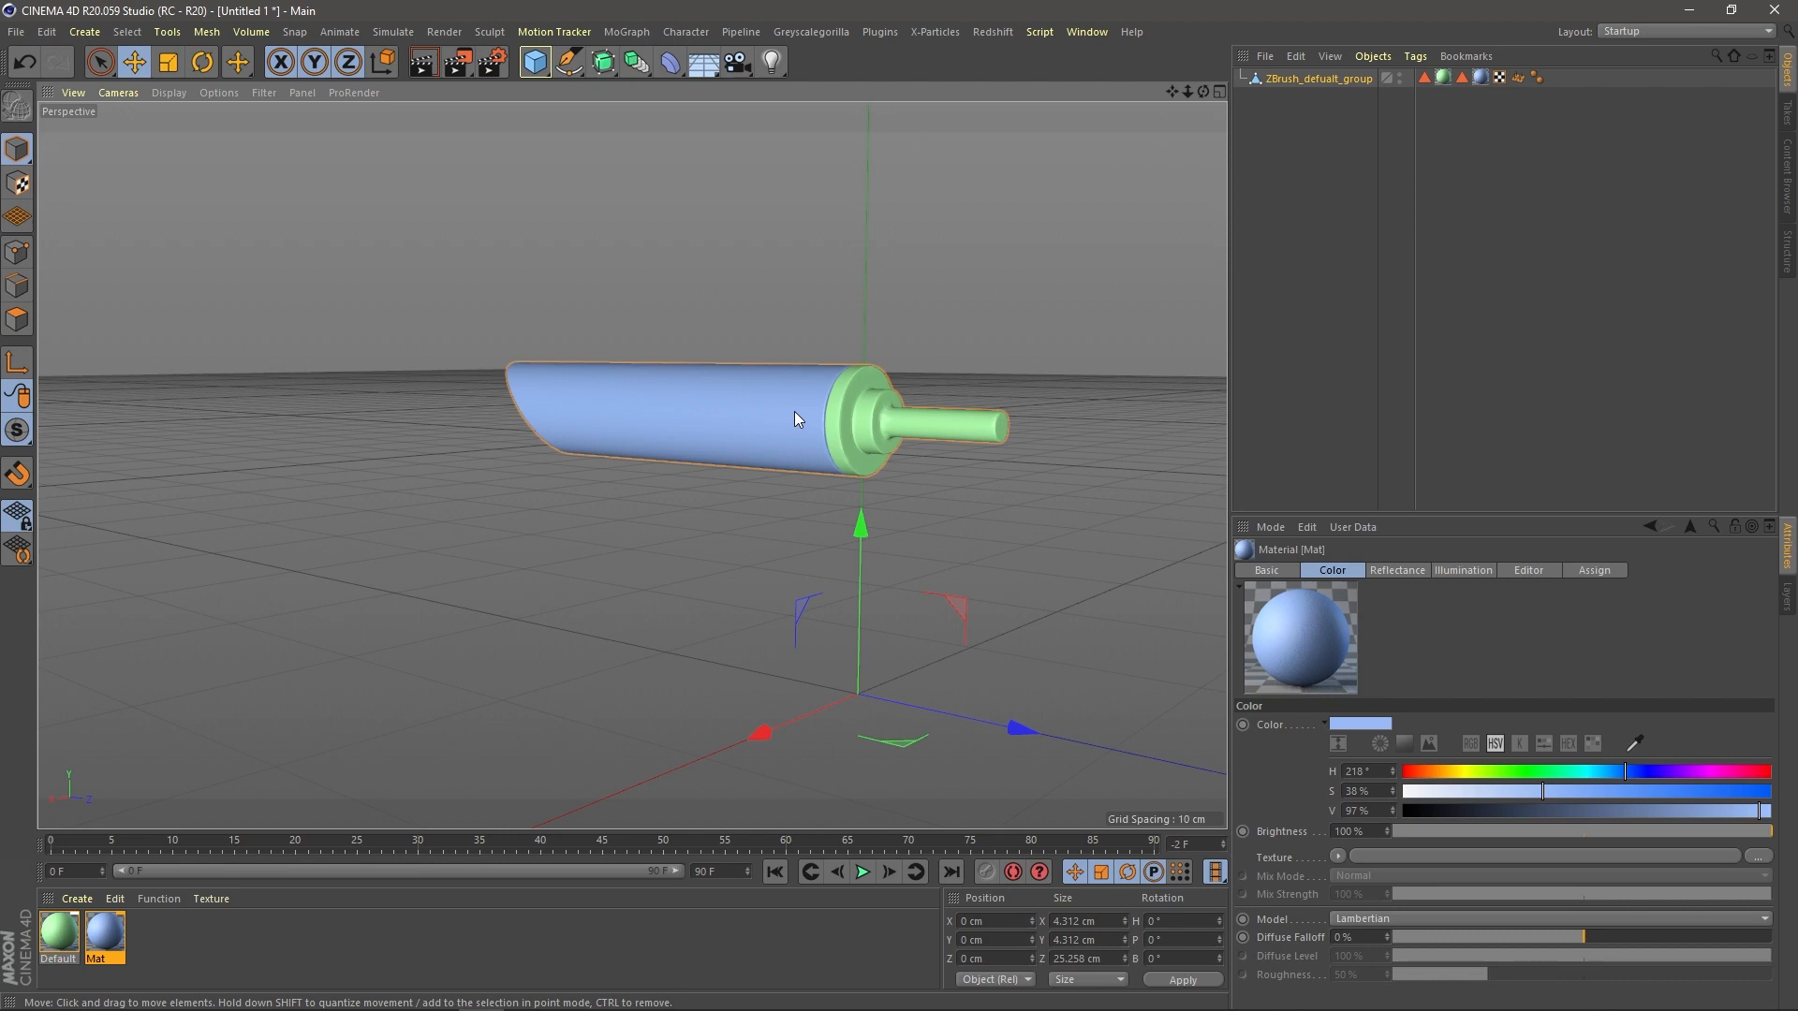
left_click_drag(788, 408, 871, 433, "alt")
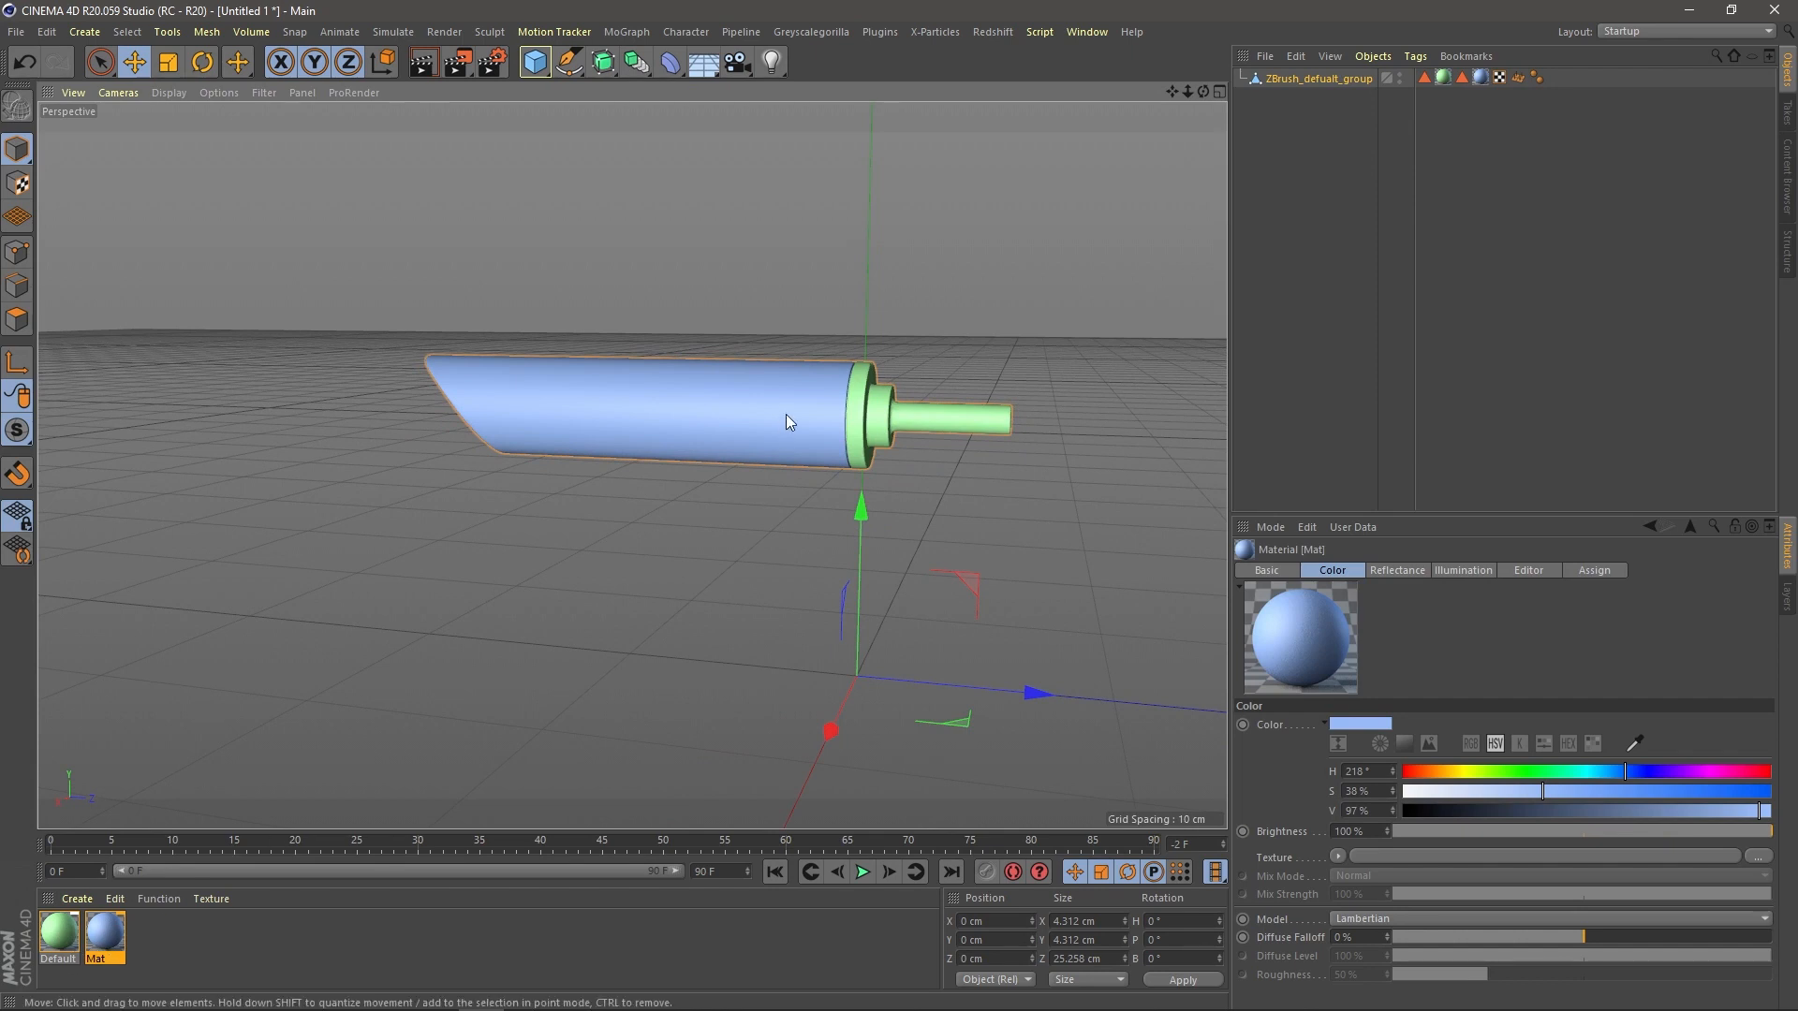
right_click_drag(821, 385, 934, 386, "alt")
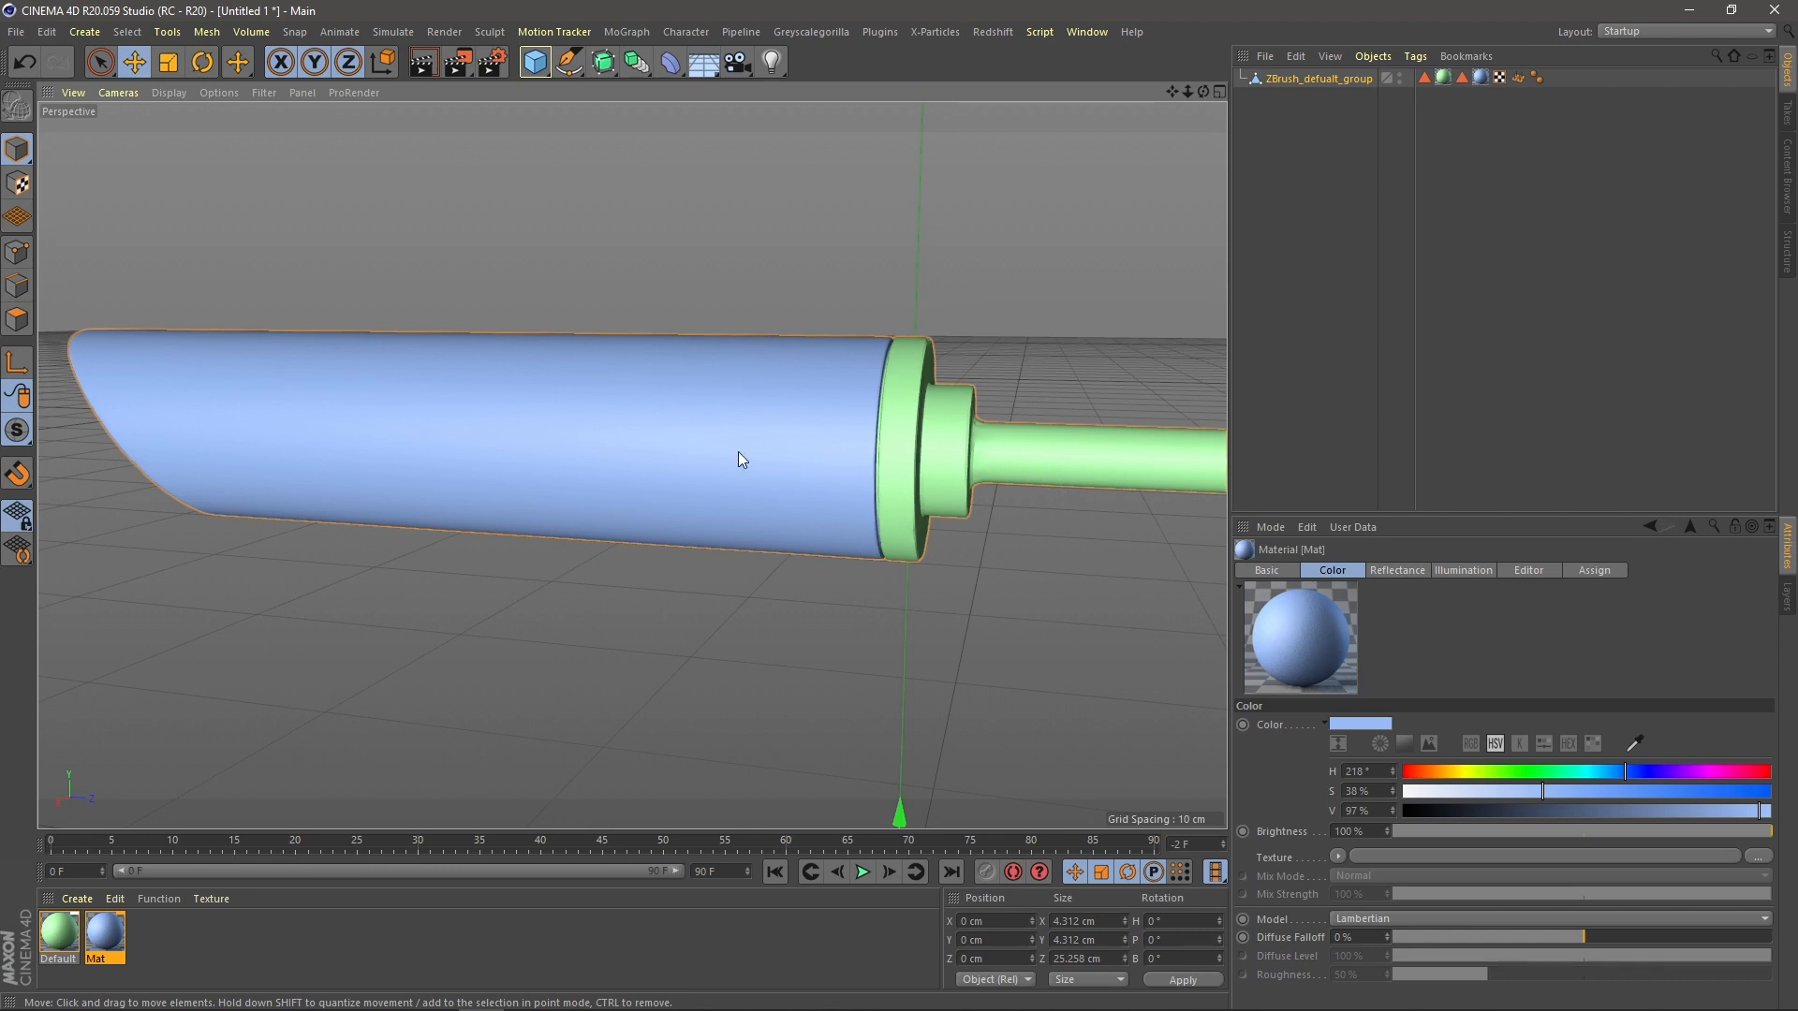
Step: Switch to RizomUV and examine the deflector's checkered UV unwrap on the 3D model
scroll(856, 423, "down", 4)
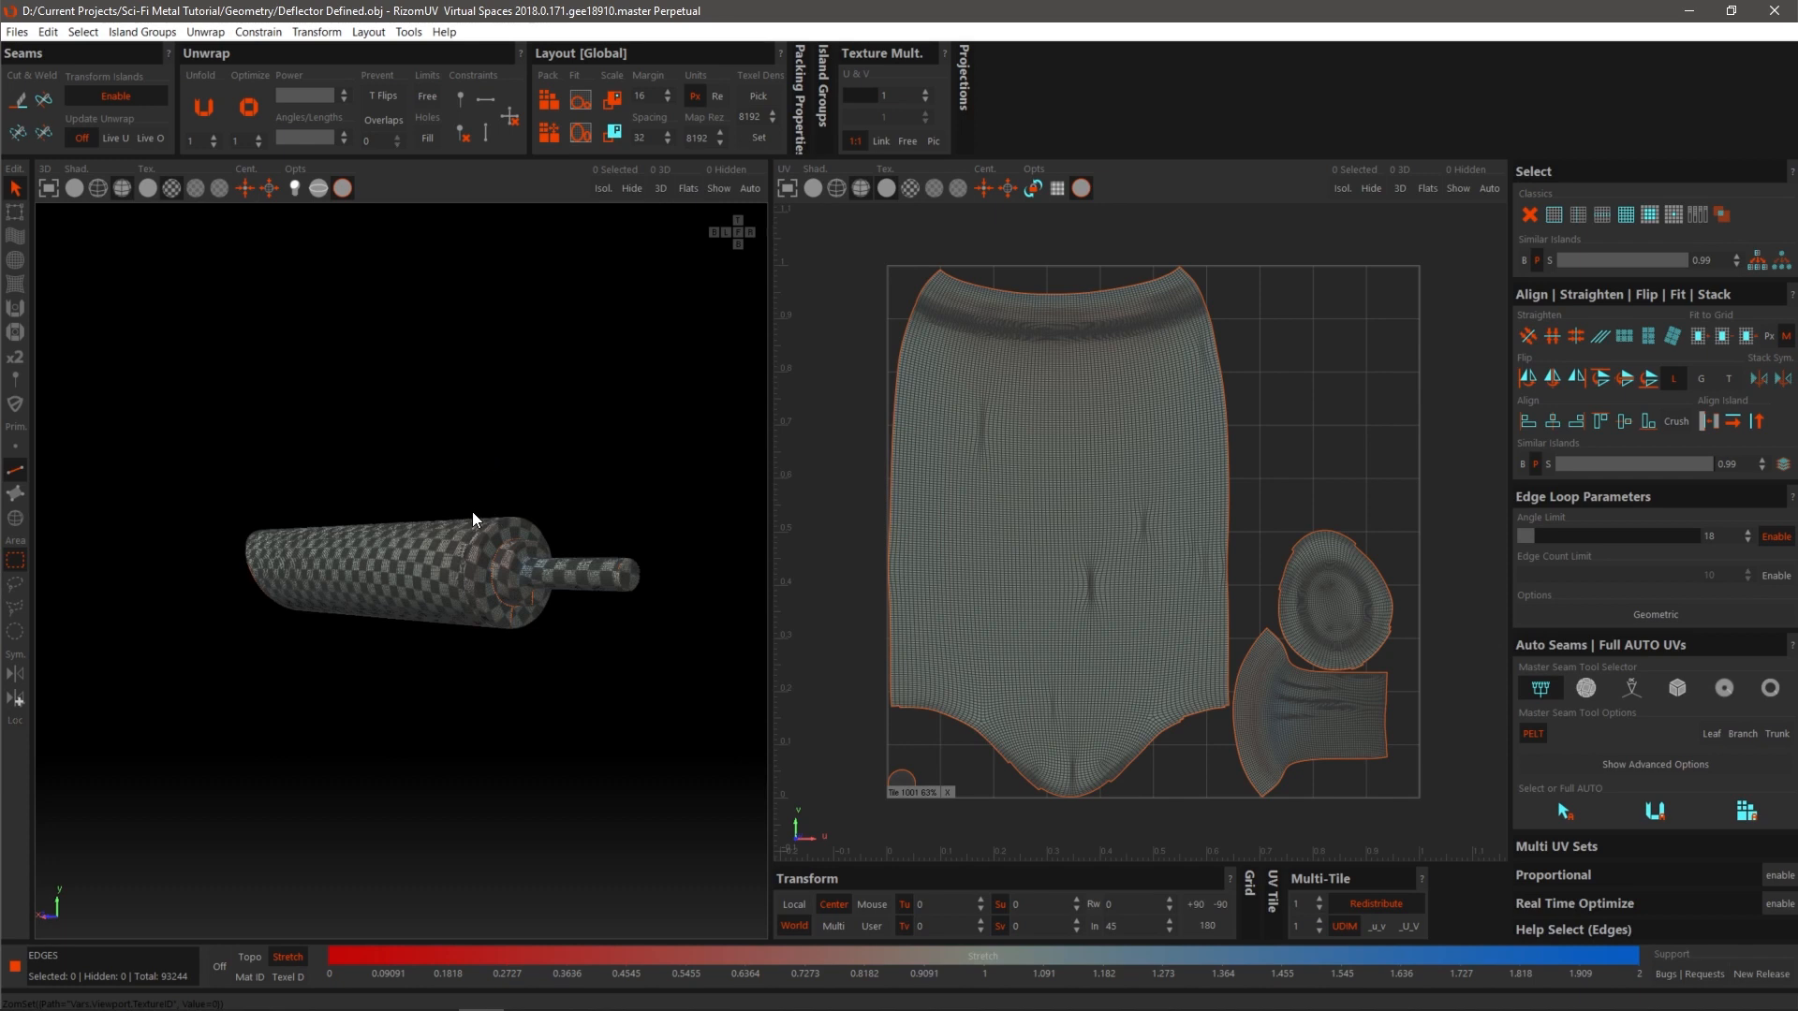
scroll(478, 496, "up", 5)
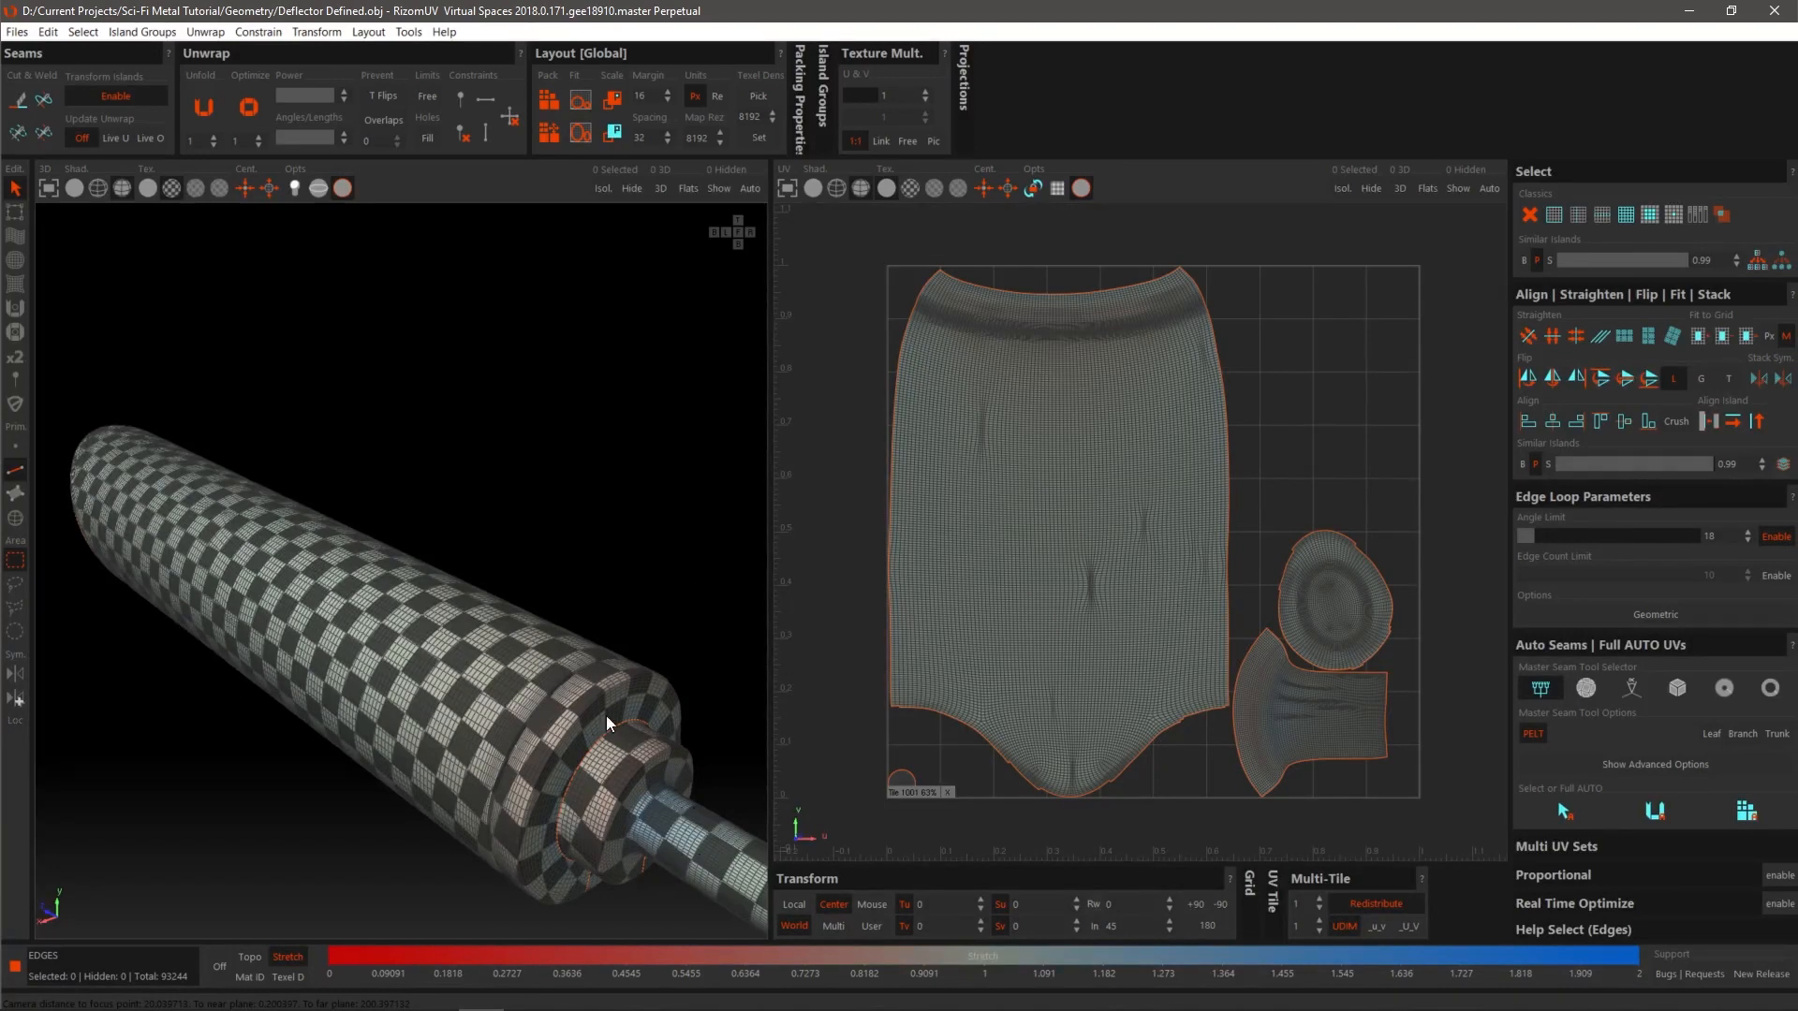
scroll(521, 566, "down", 5)
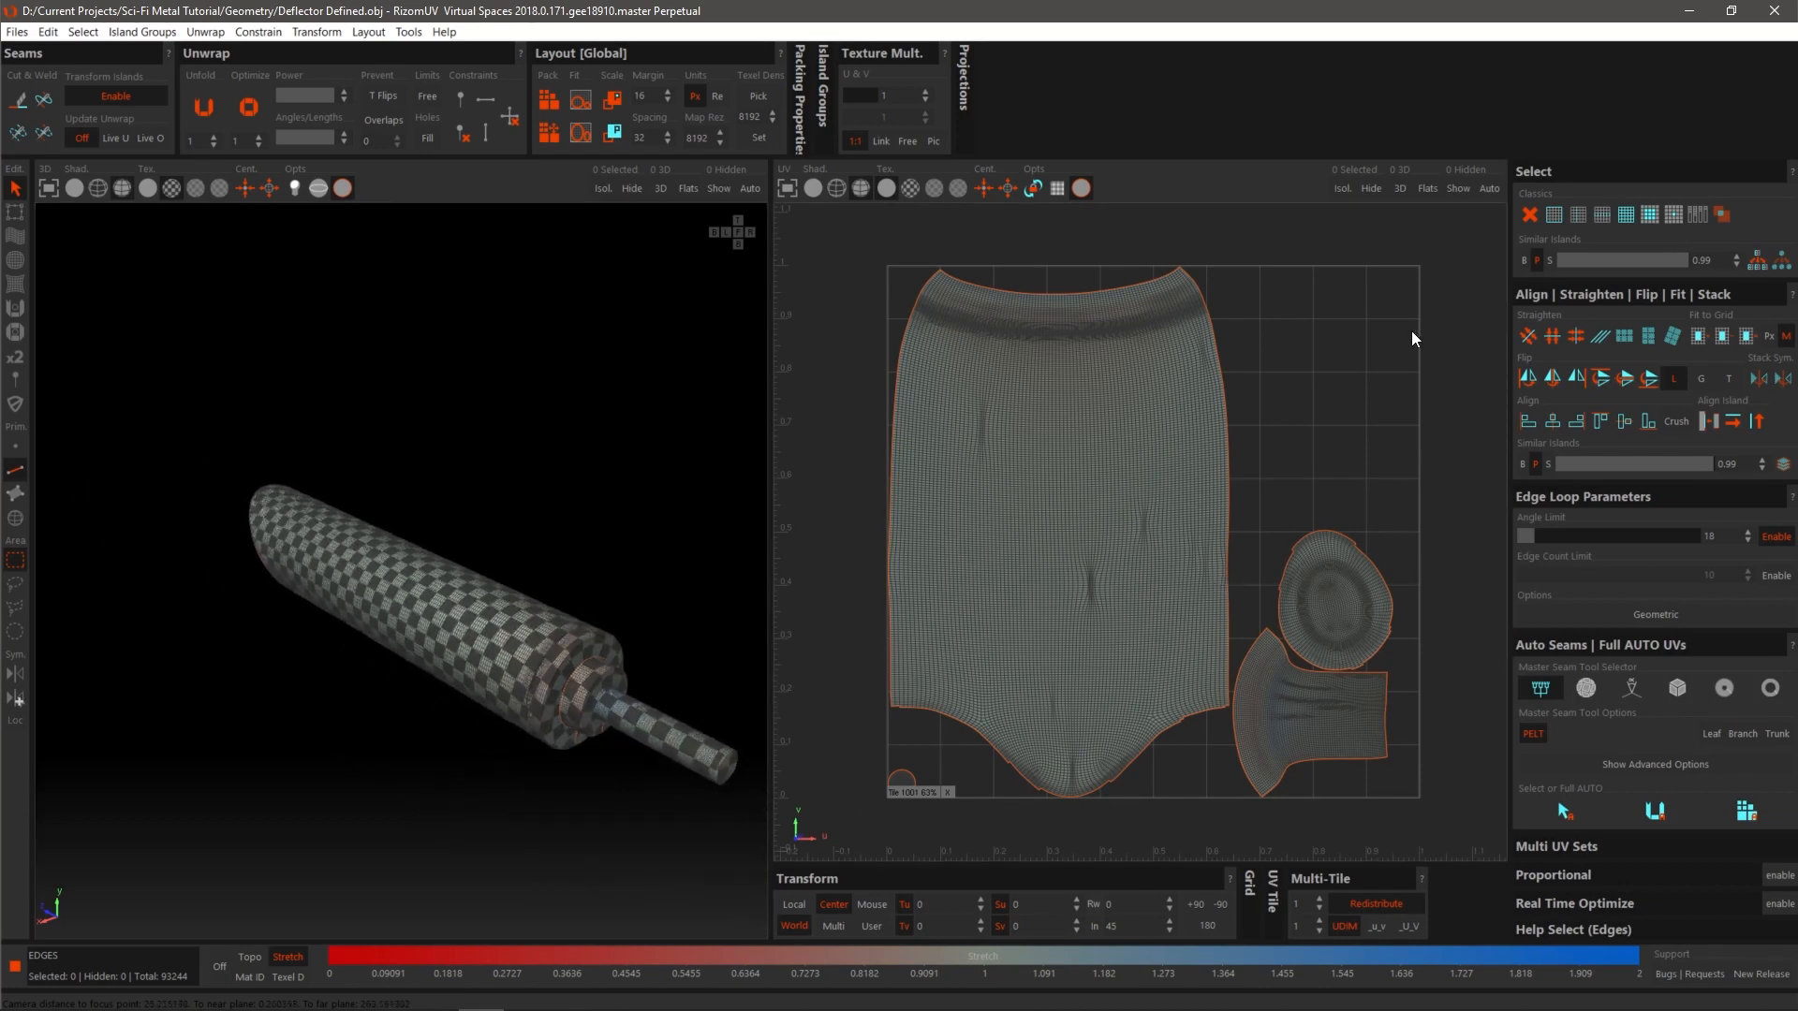
scroll(1221, 570, "down", 3)
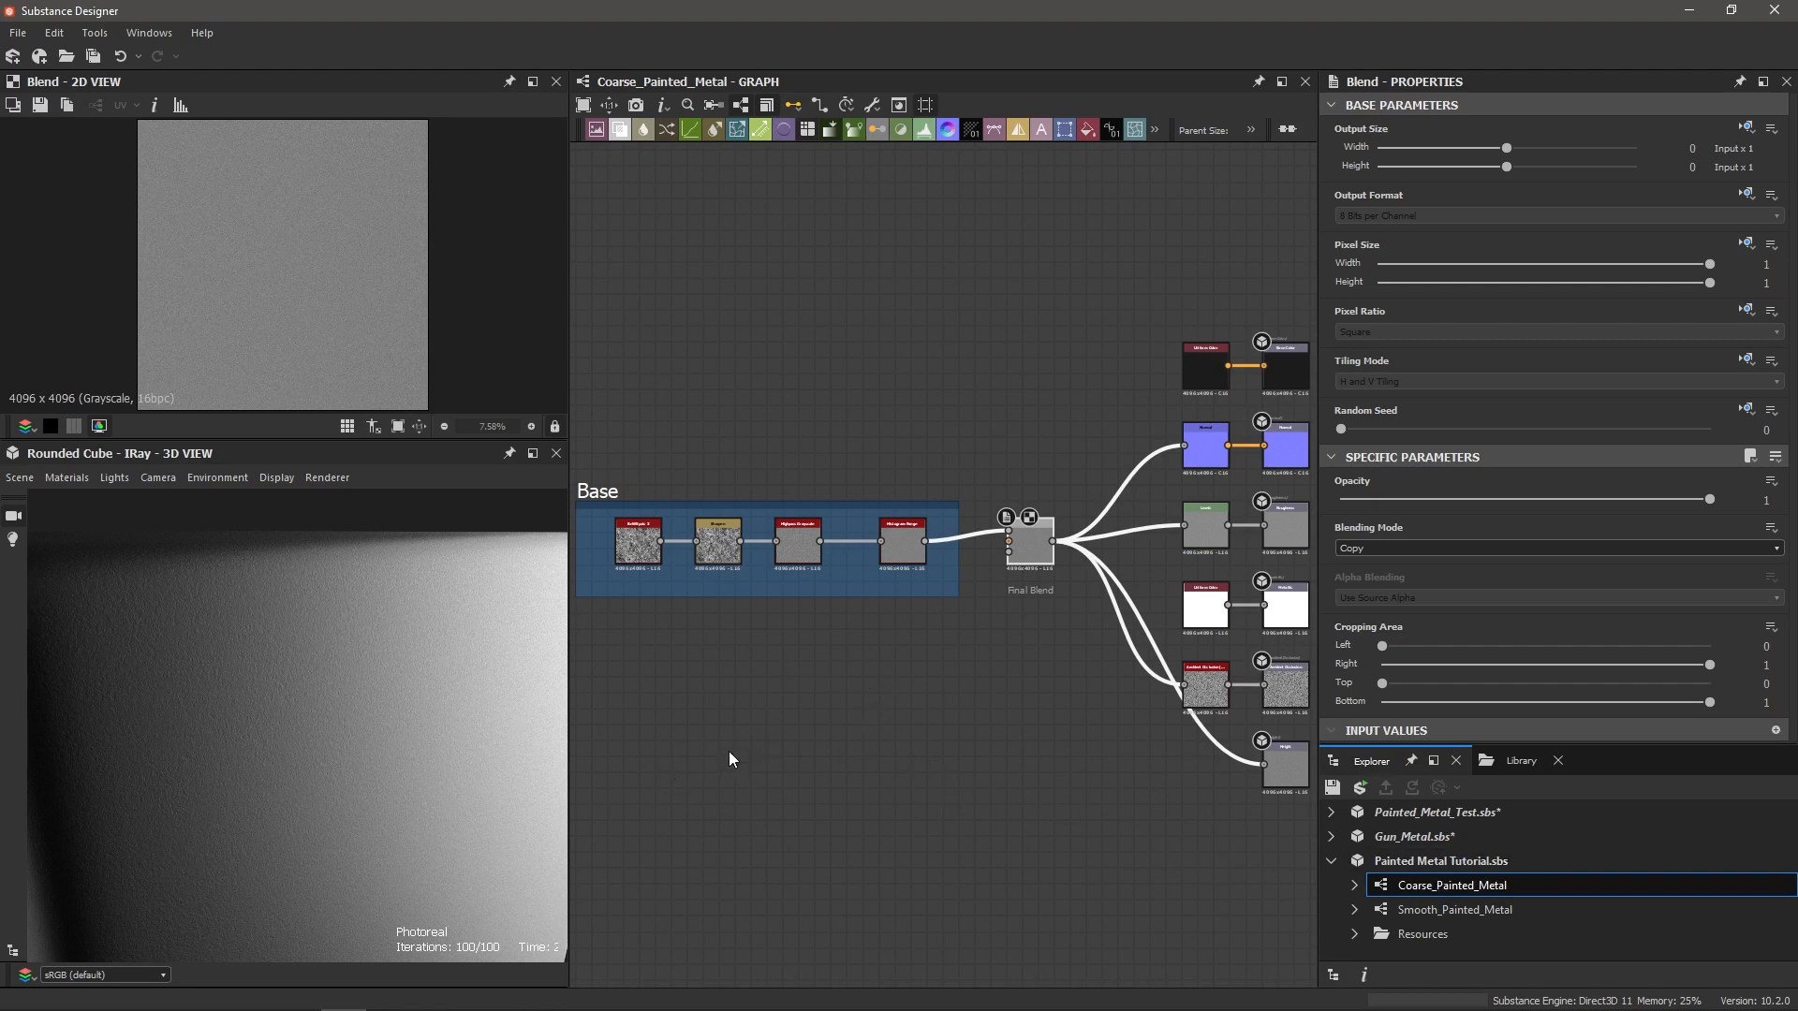
Step: Link the 3D mesh Deflector Defined.obj to the Painted Metal Tutorial package in Substance Designer, declining its use as a Udim mesh
right_click(1399, 862)
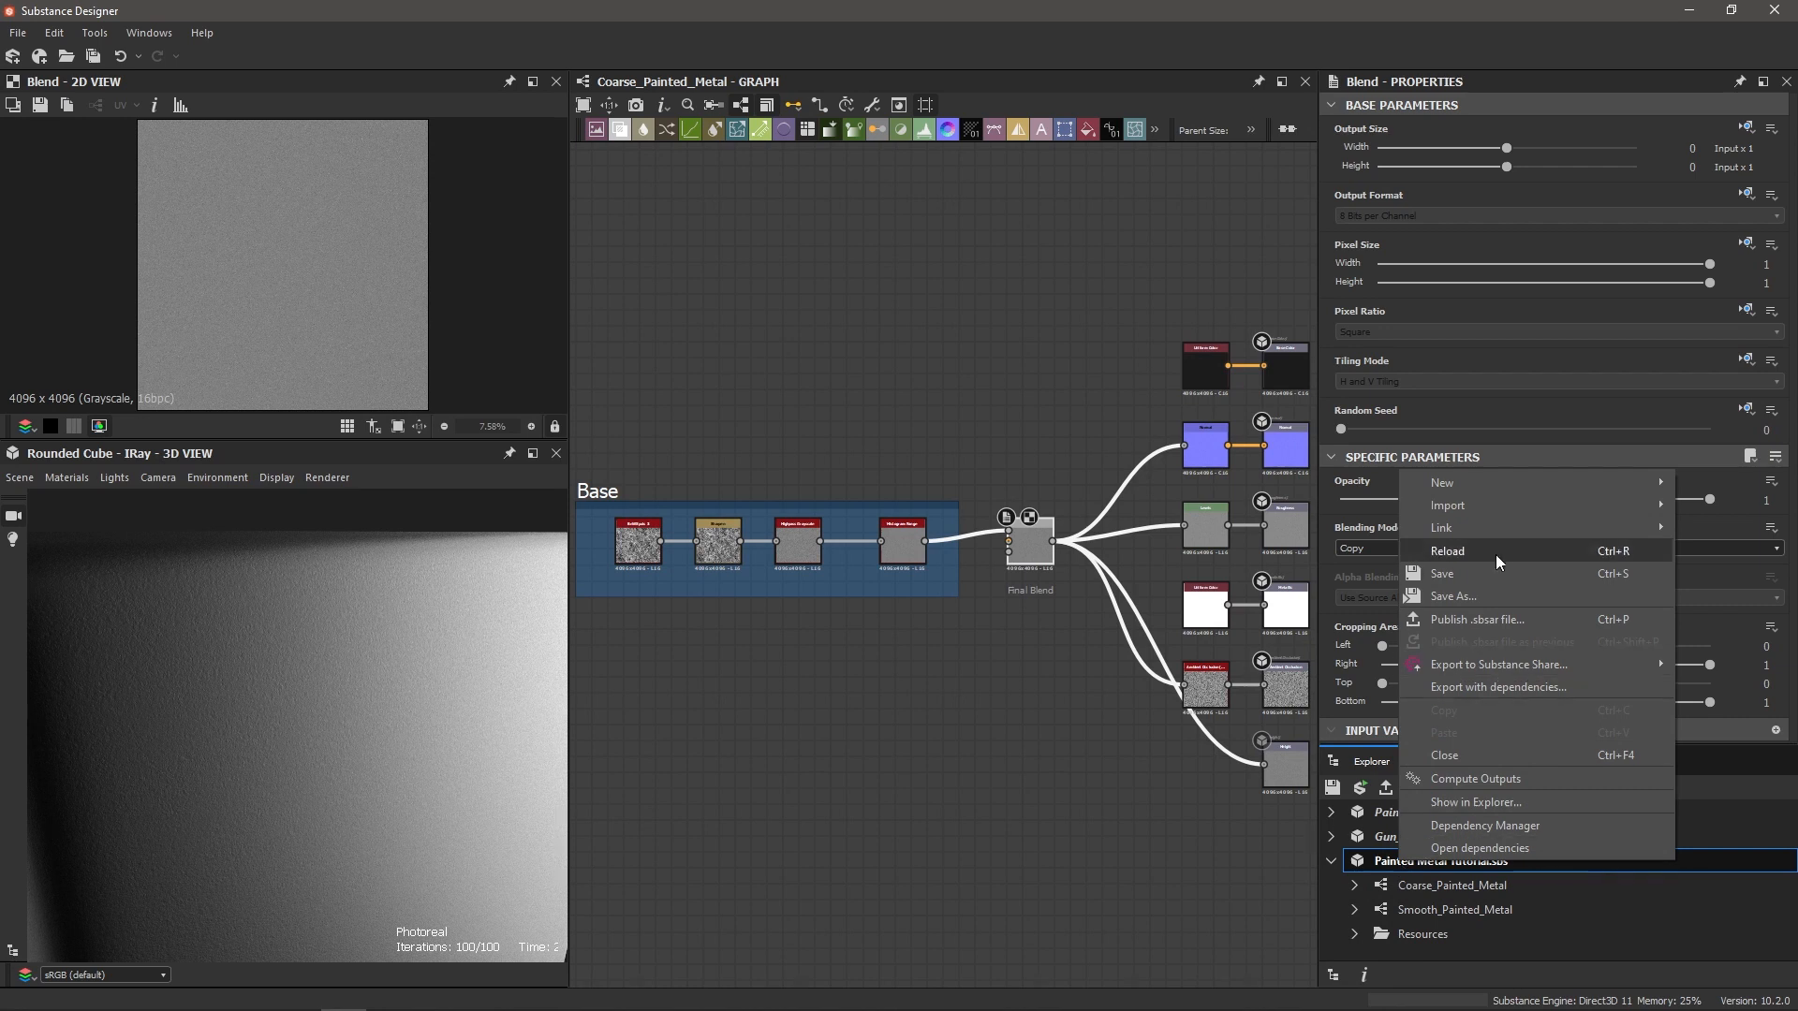
mouse_move(1486, 530)
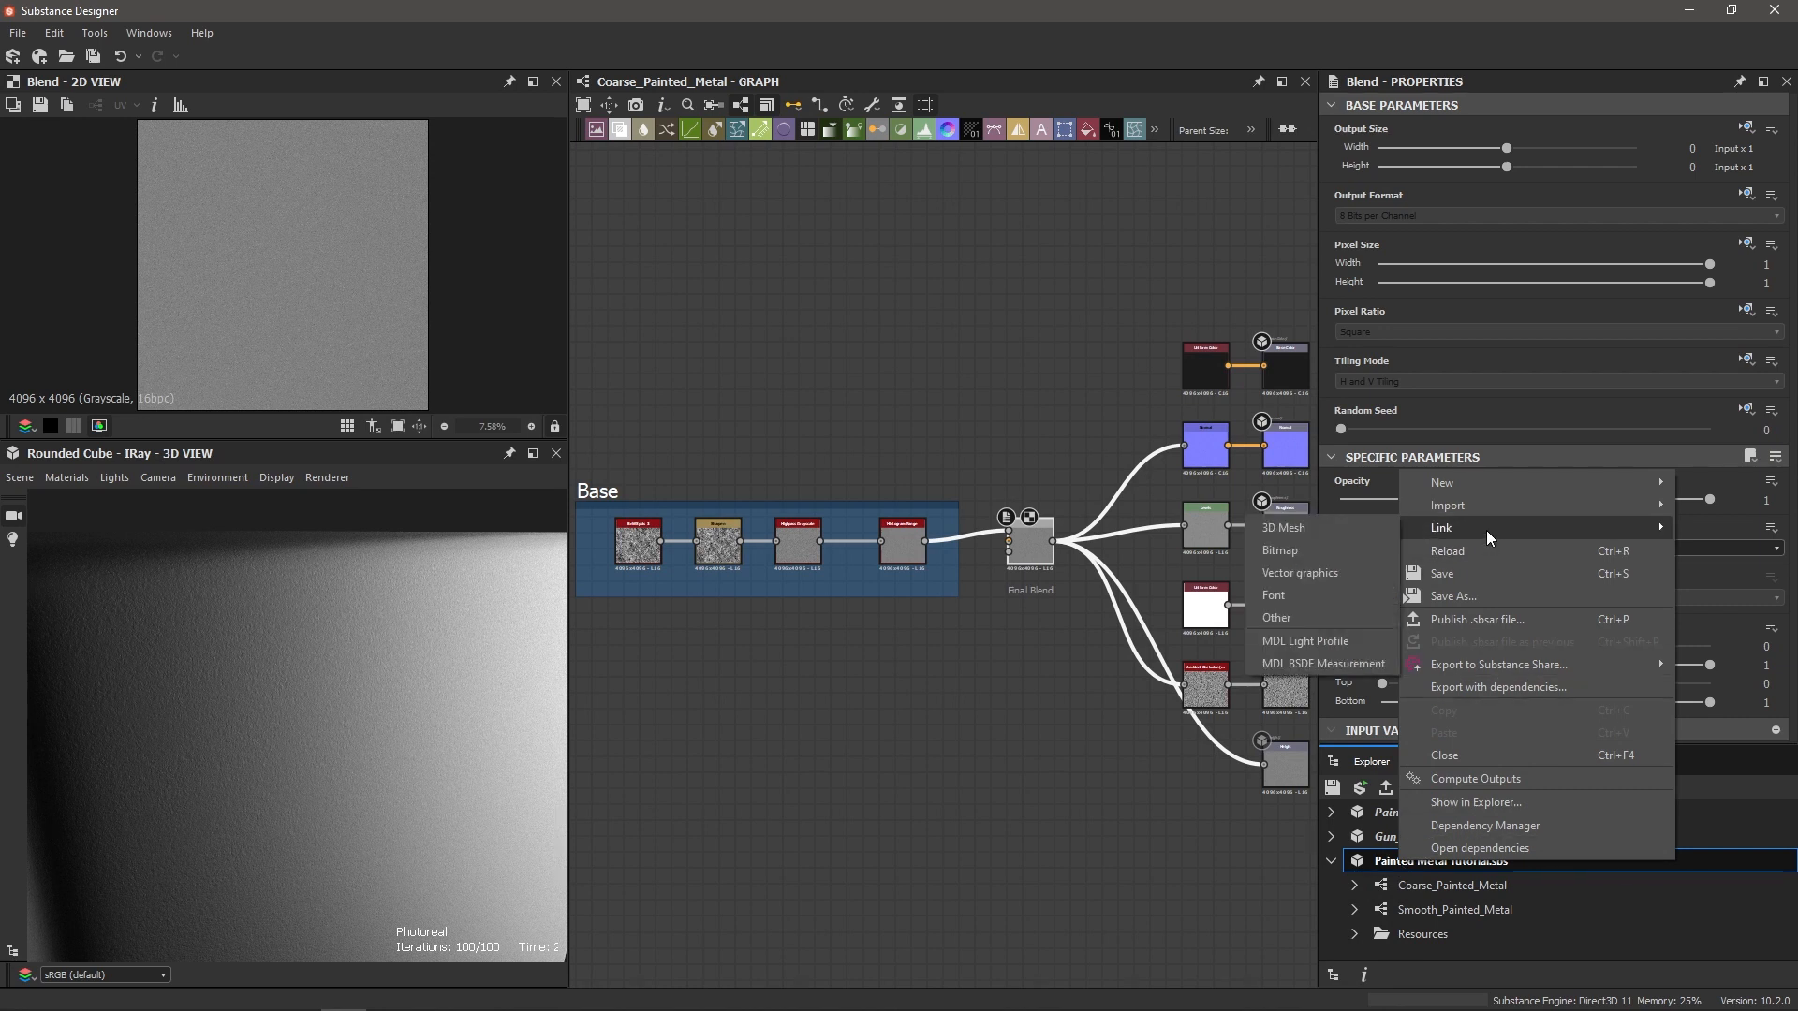
left_click(1334, 526)
double_click(184, 208)
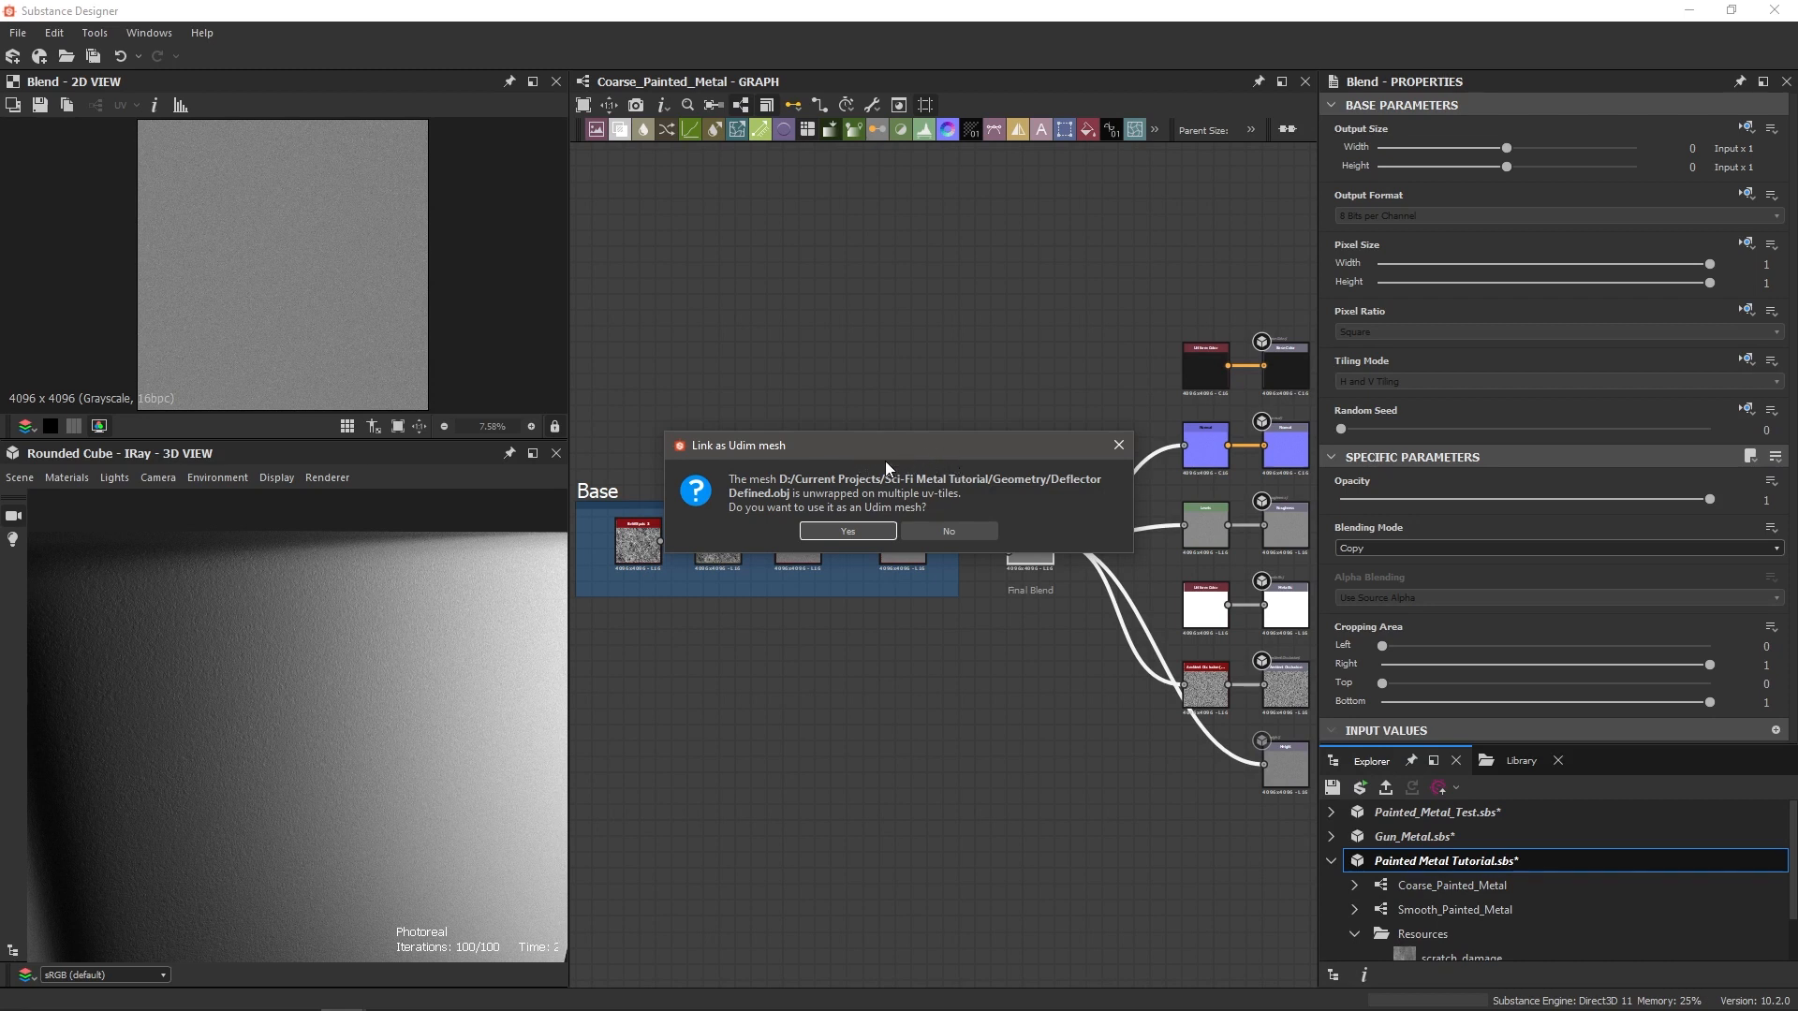
left_click(958, 536)
Step: Display the linked Deflector_Defined mesh in the 3D view and frame it at an angle
scroll(1461, 869, "down", 1)
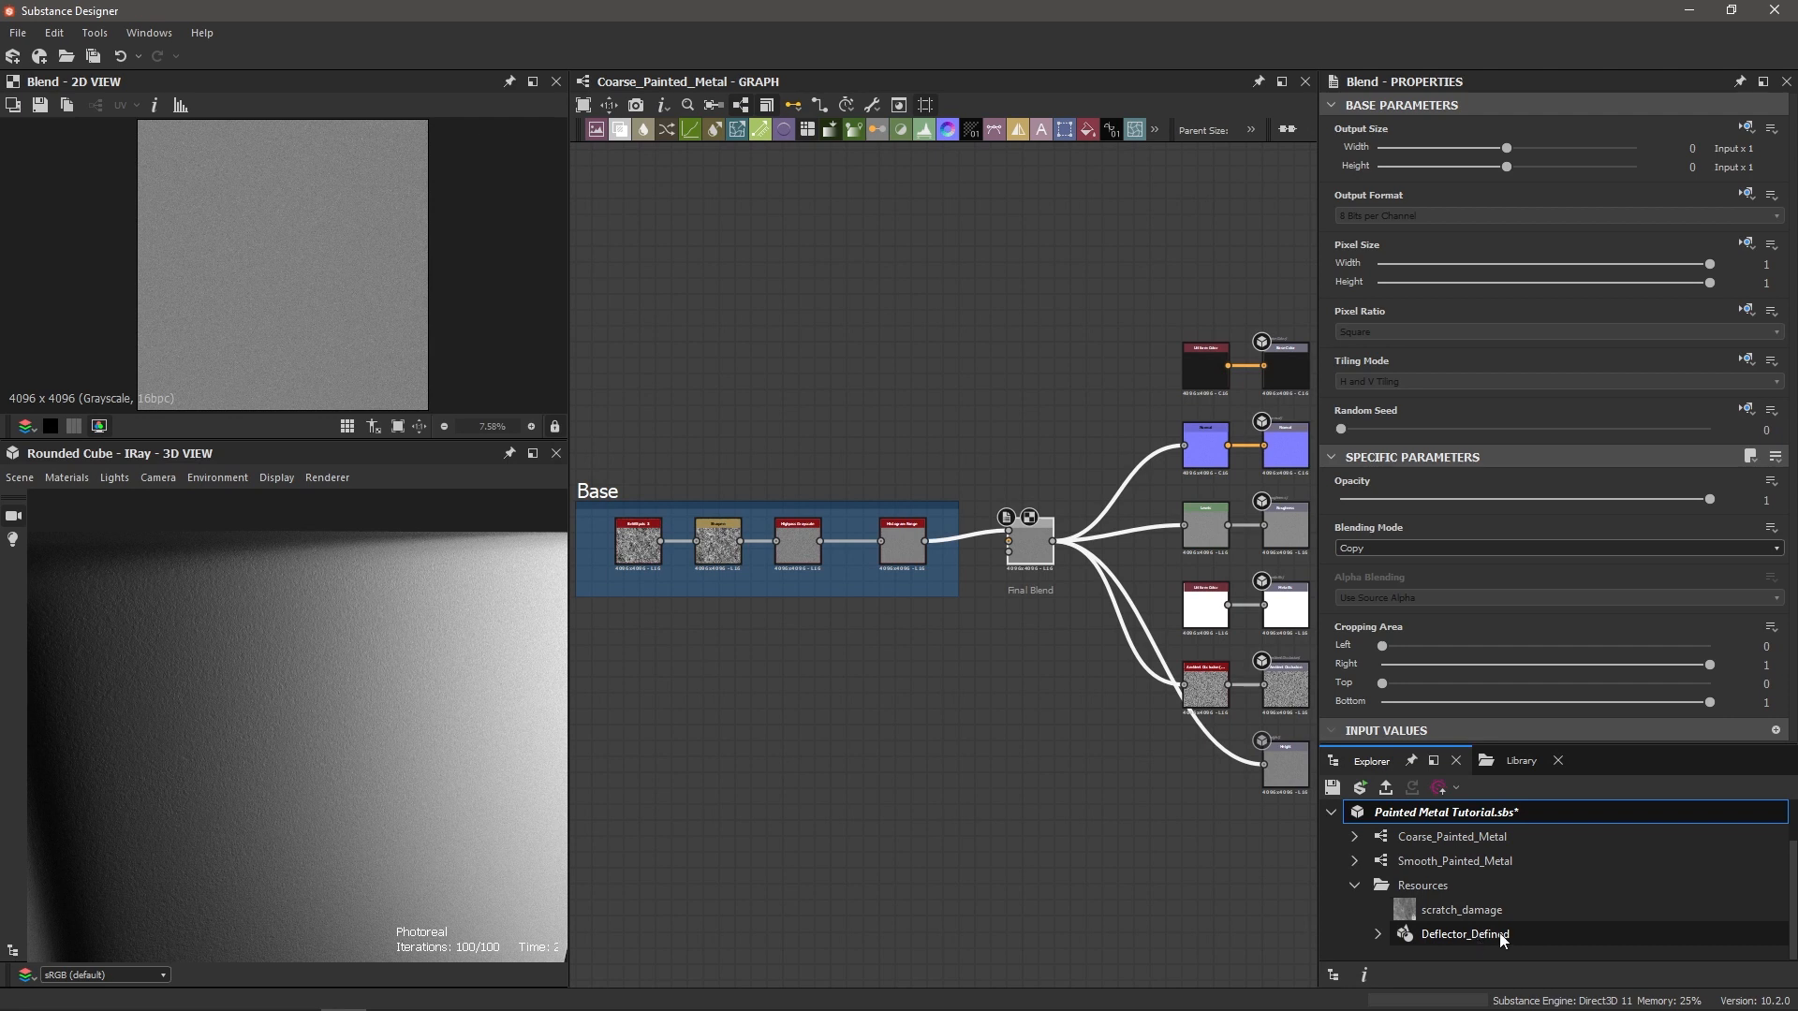
left_click_drag(1434, 939, 103, 727)
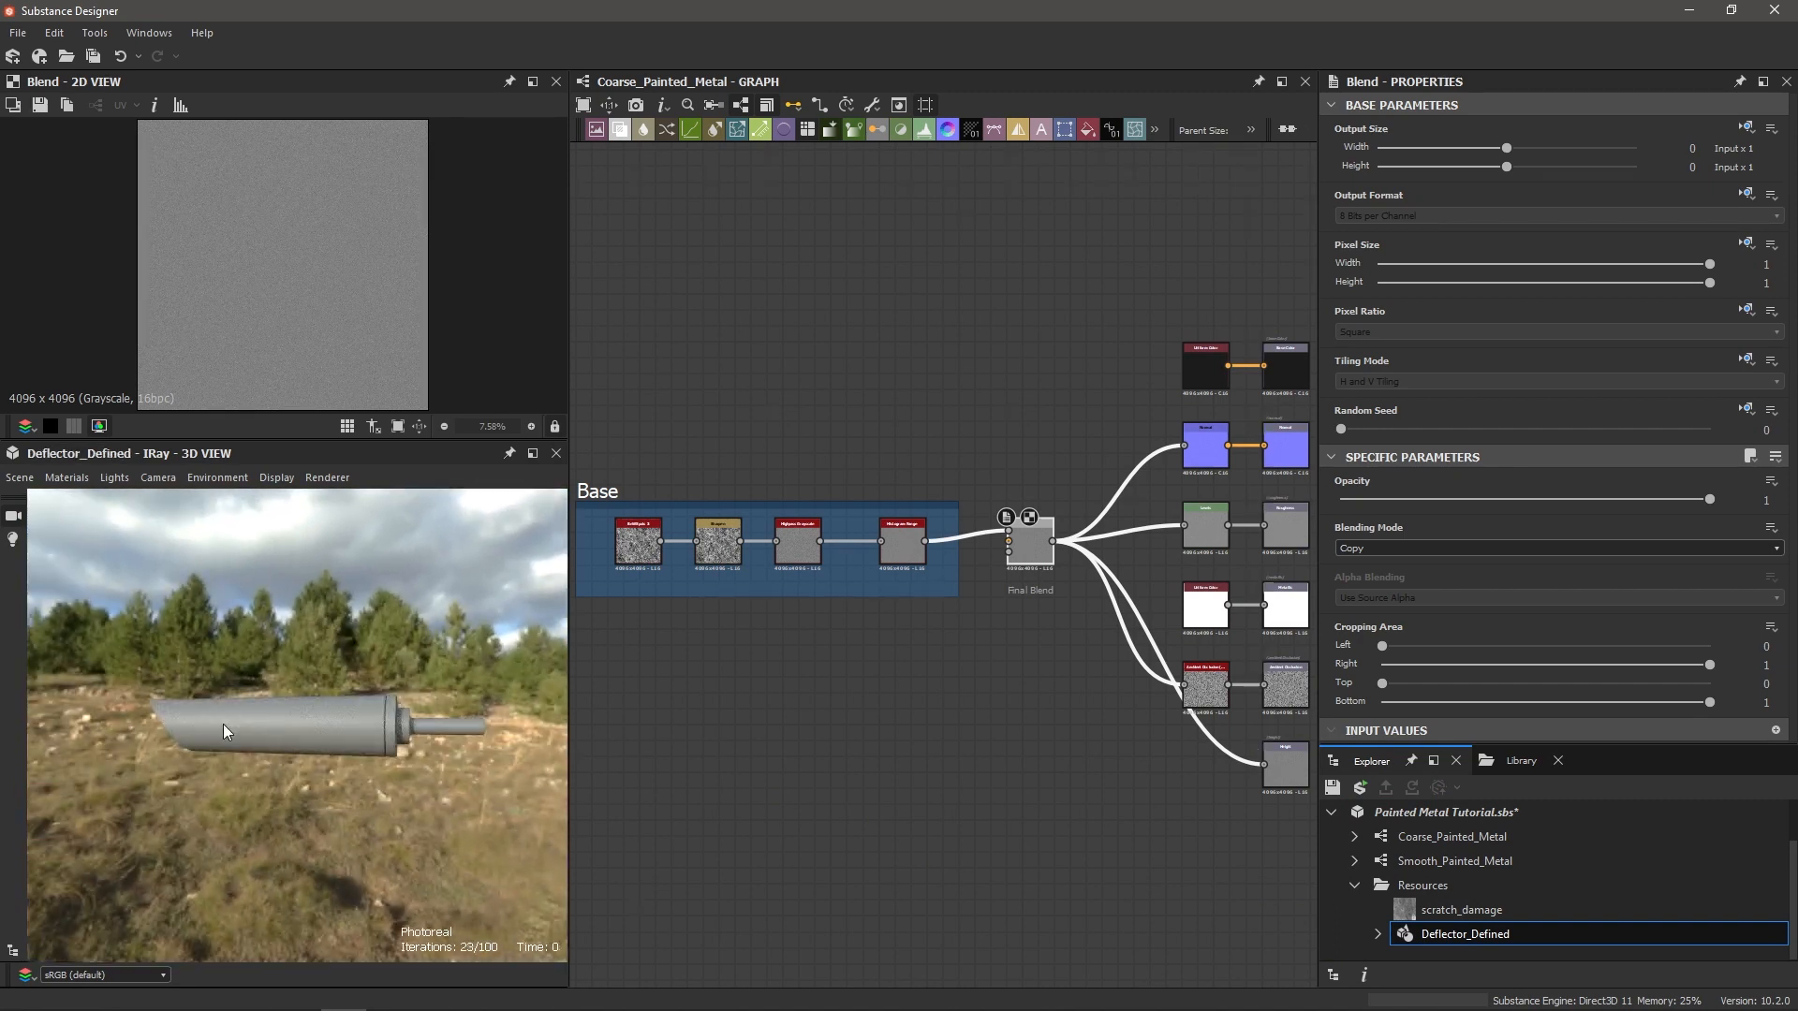
left_click_drag(317, 736, 380, 739)
scroll(366, 716, "up", 5)
scroll(416, 733, "down", 3)
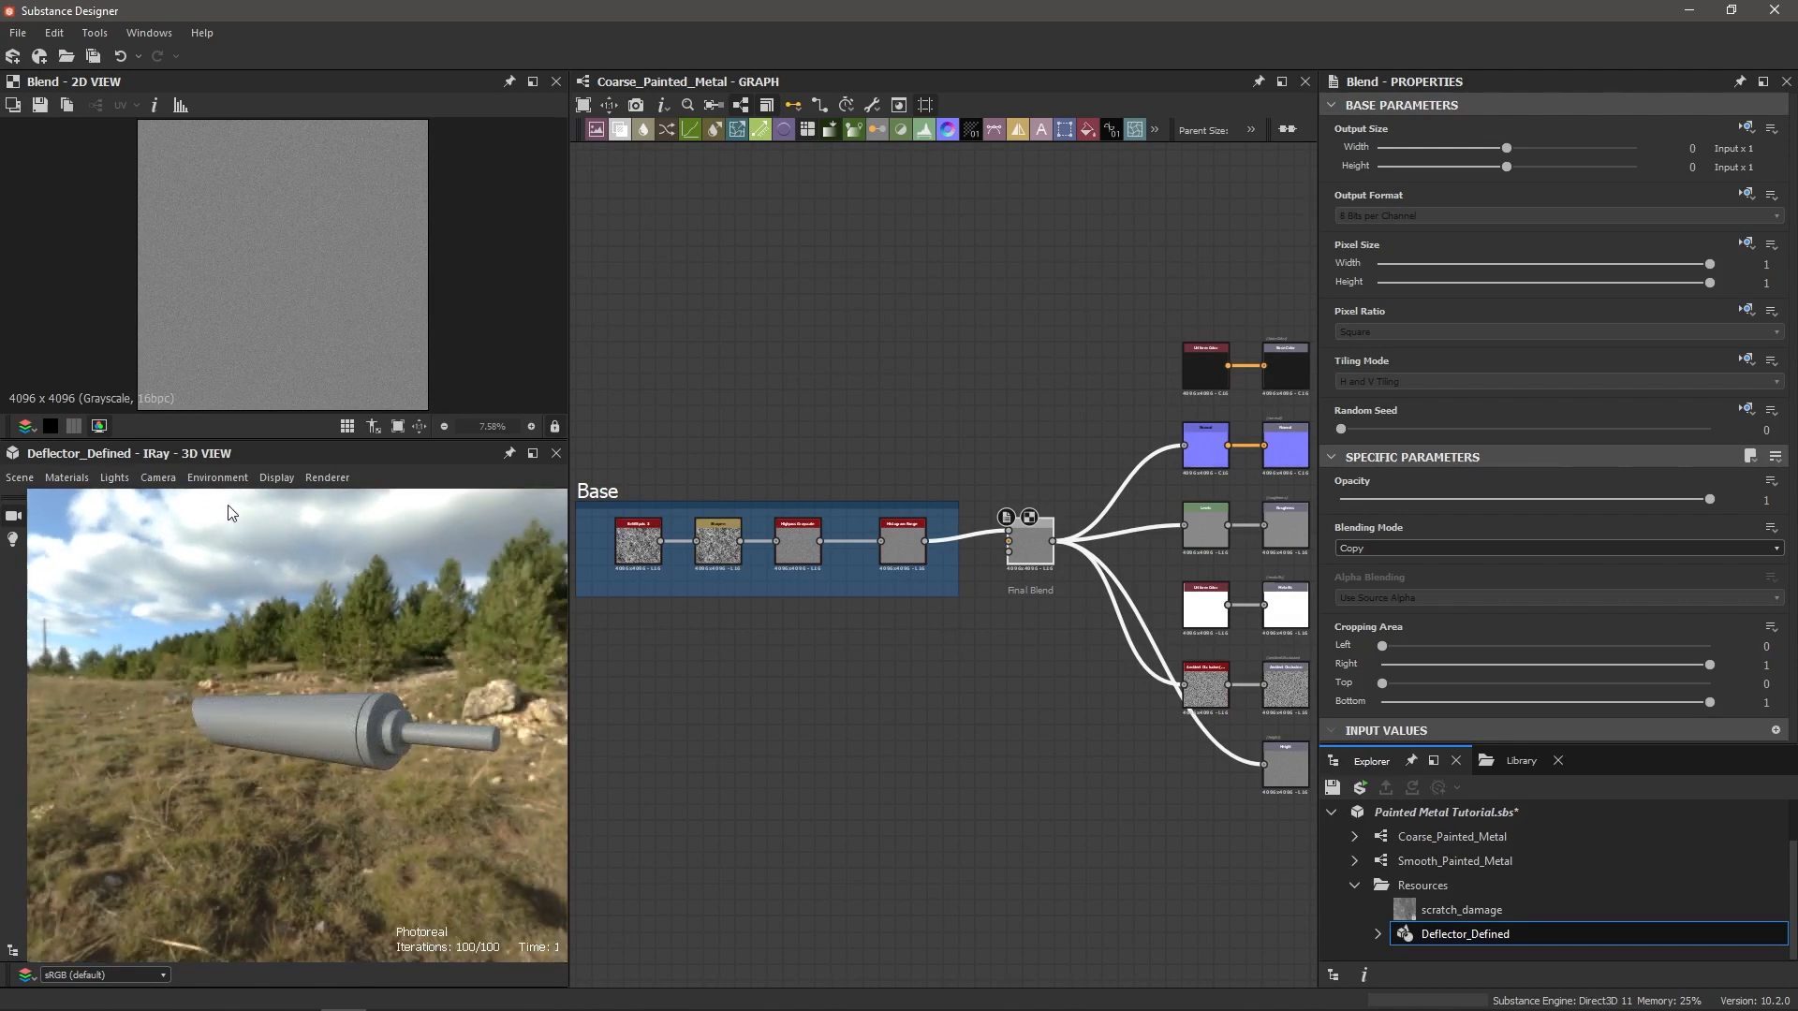
Step: Apply the "studio" environment map from the library to the 3D view
left_click(1514, 762)
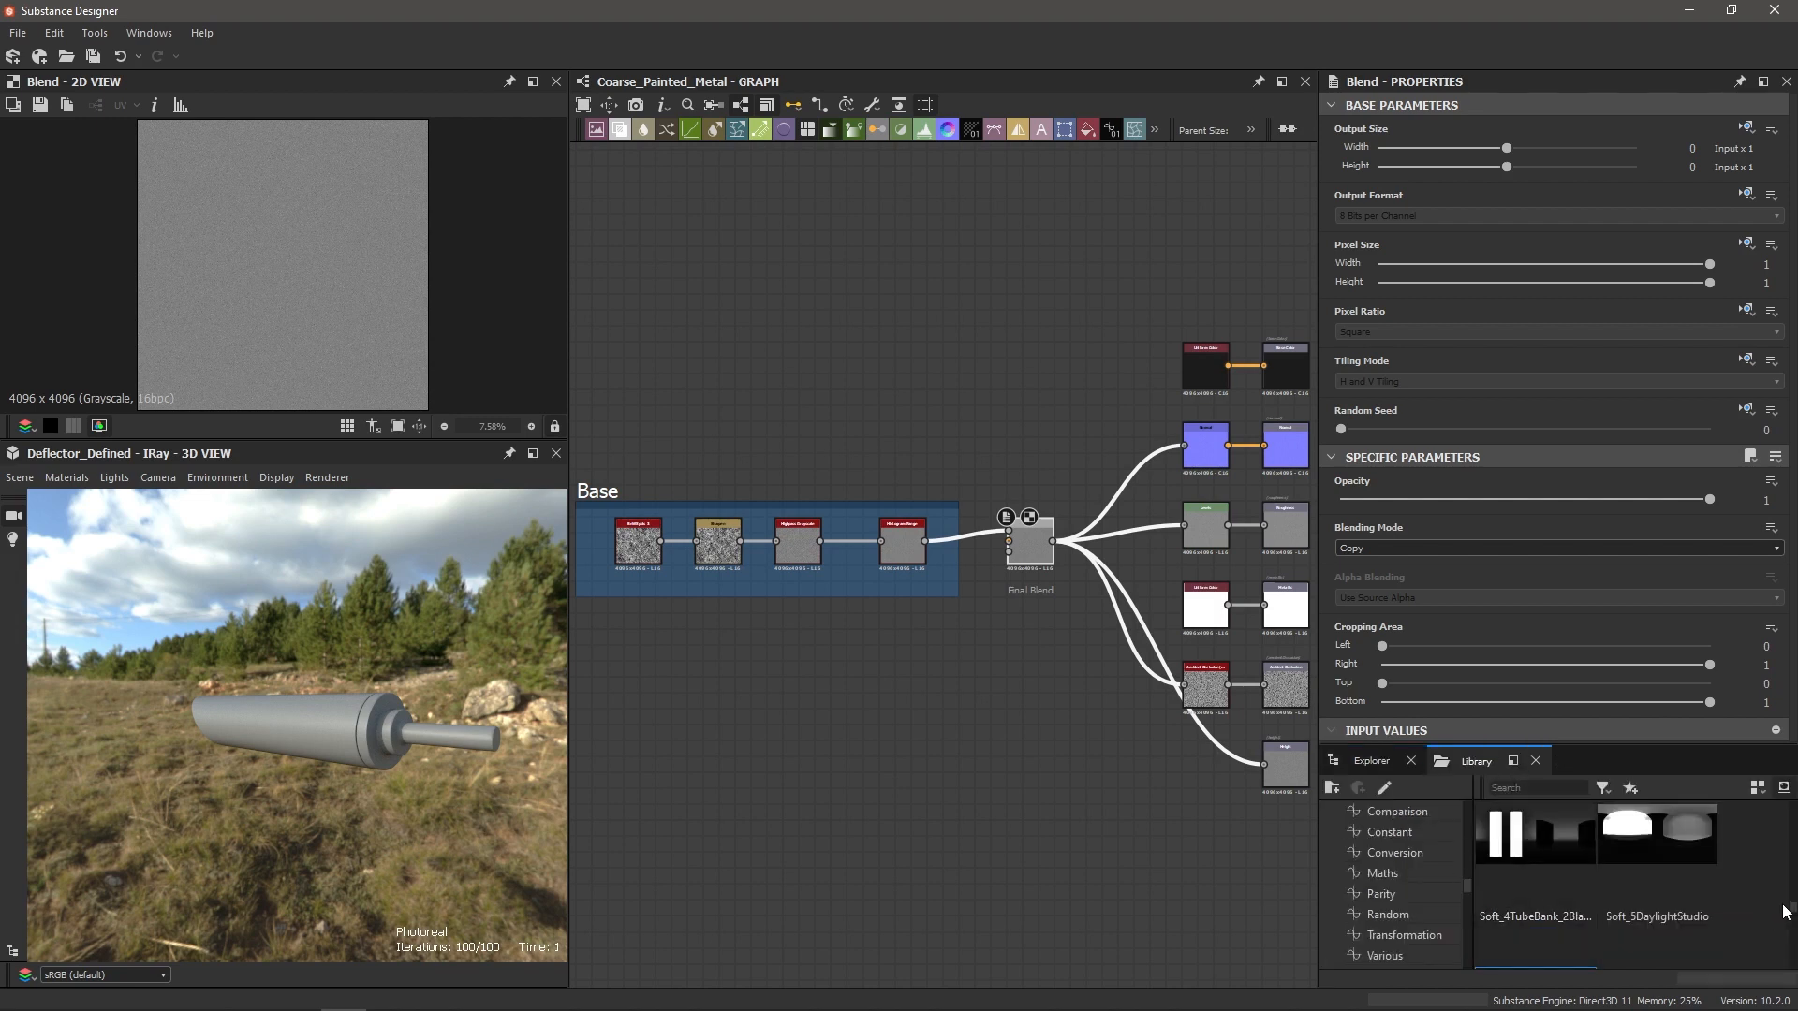
scroll(1794, 916, "down", 1)
scroll(1793, 916, "down", 3)
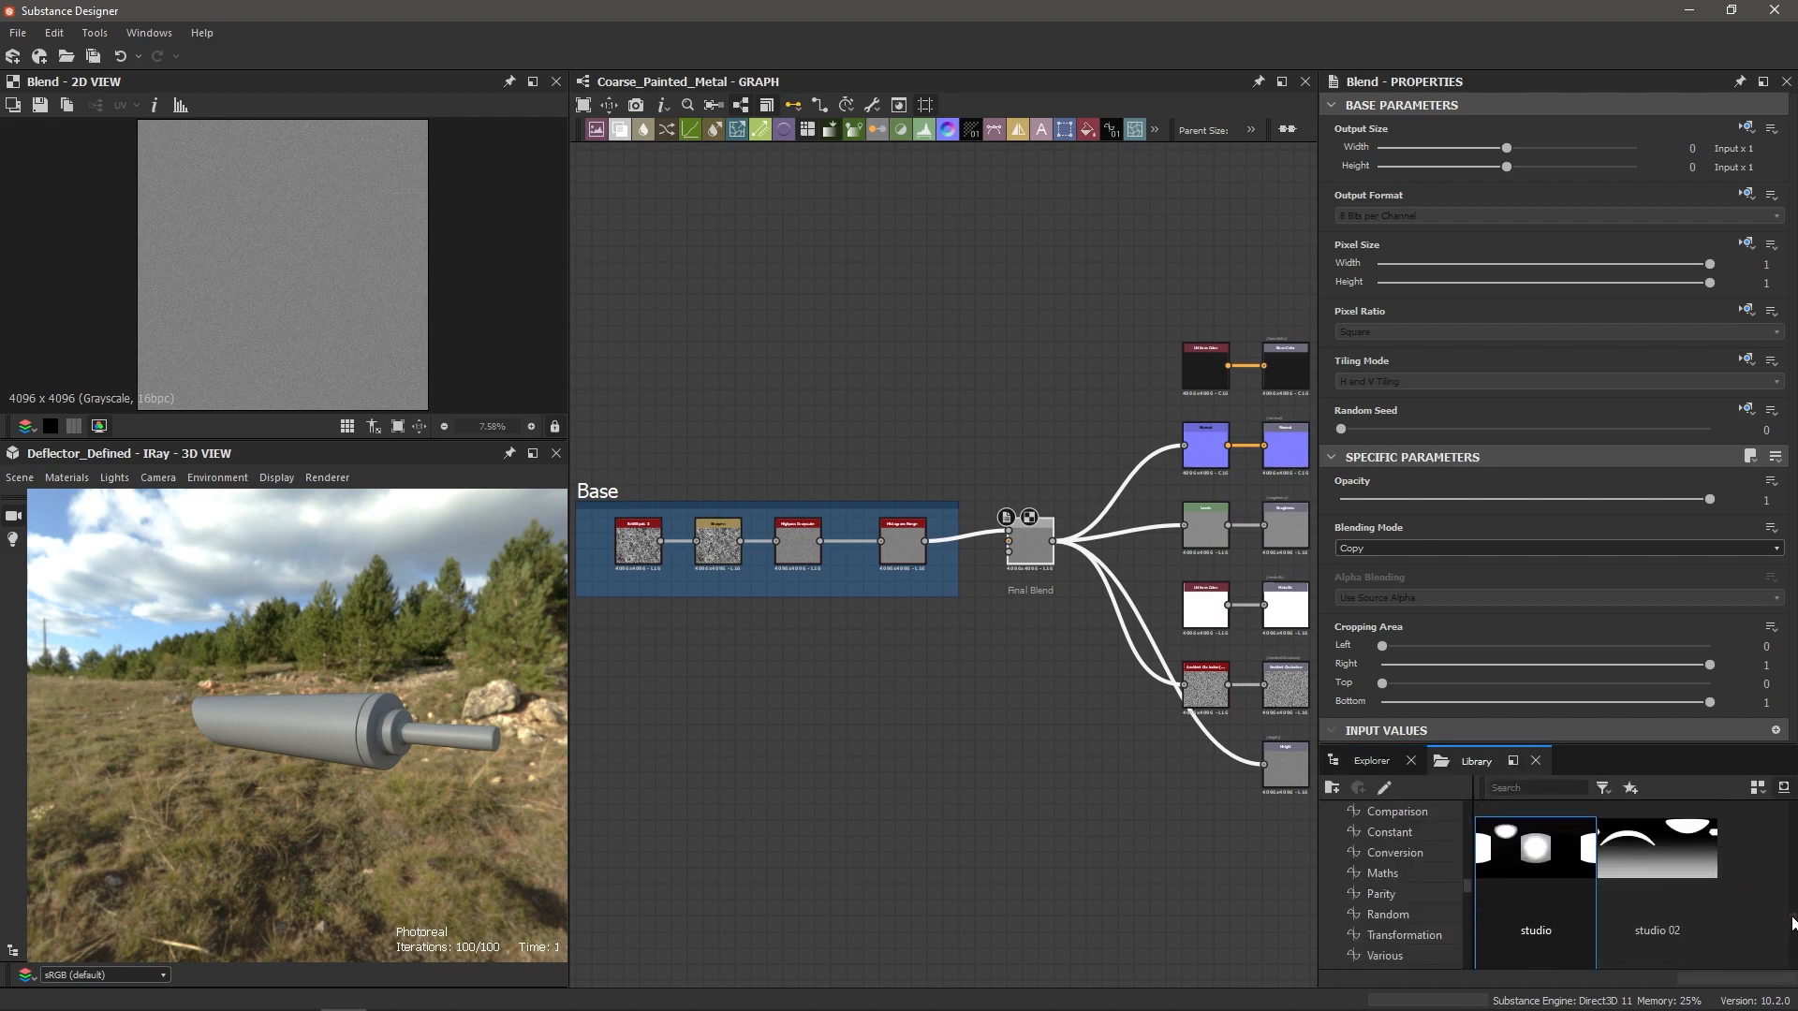
left_click_drag(1528, 844, 389, 749)
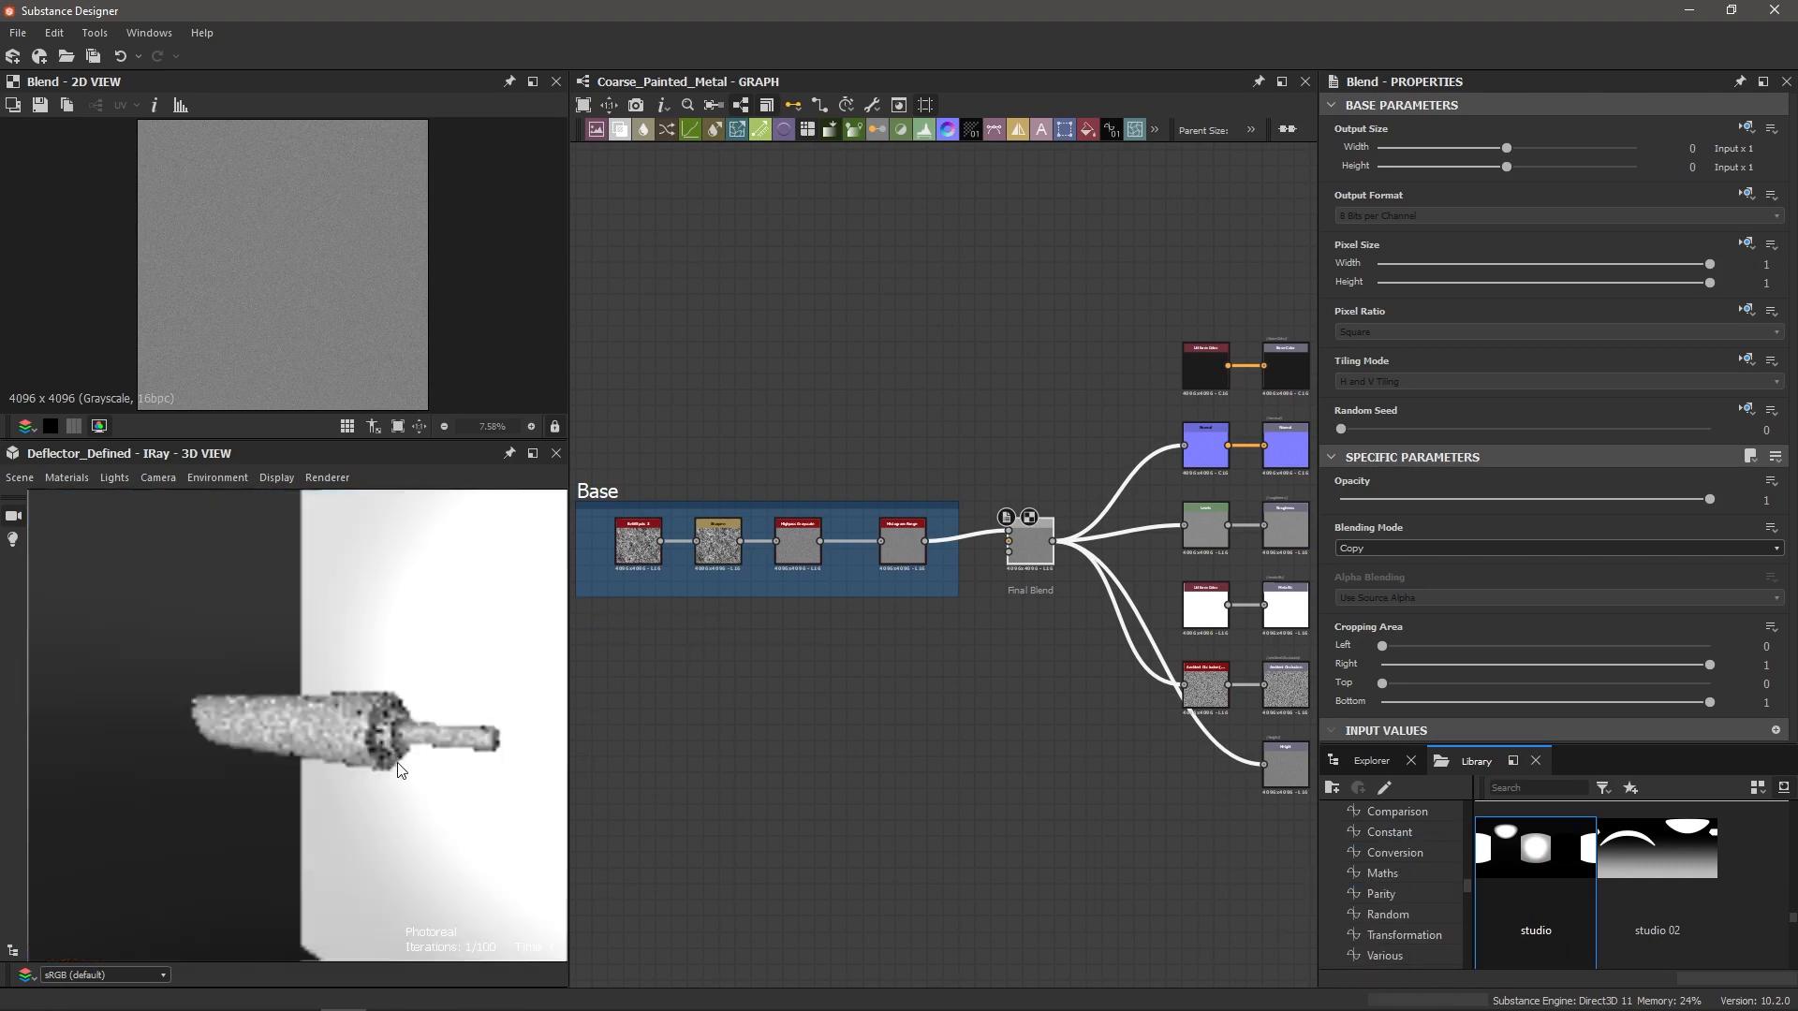
Step: Rotate the 3D view's environment to about -37 degrees and set its visibility to False
left_click(227, 479)
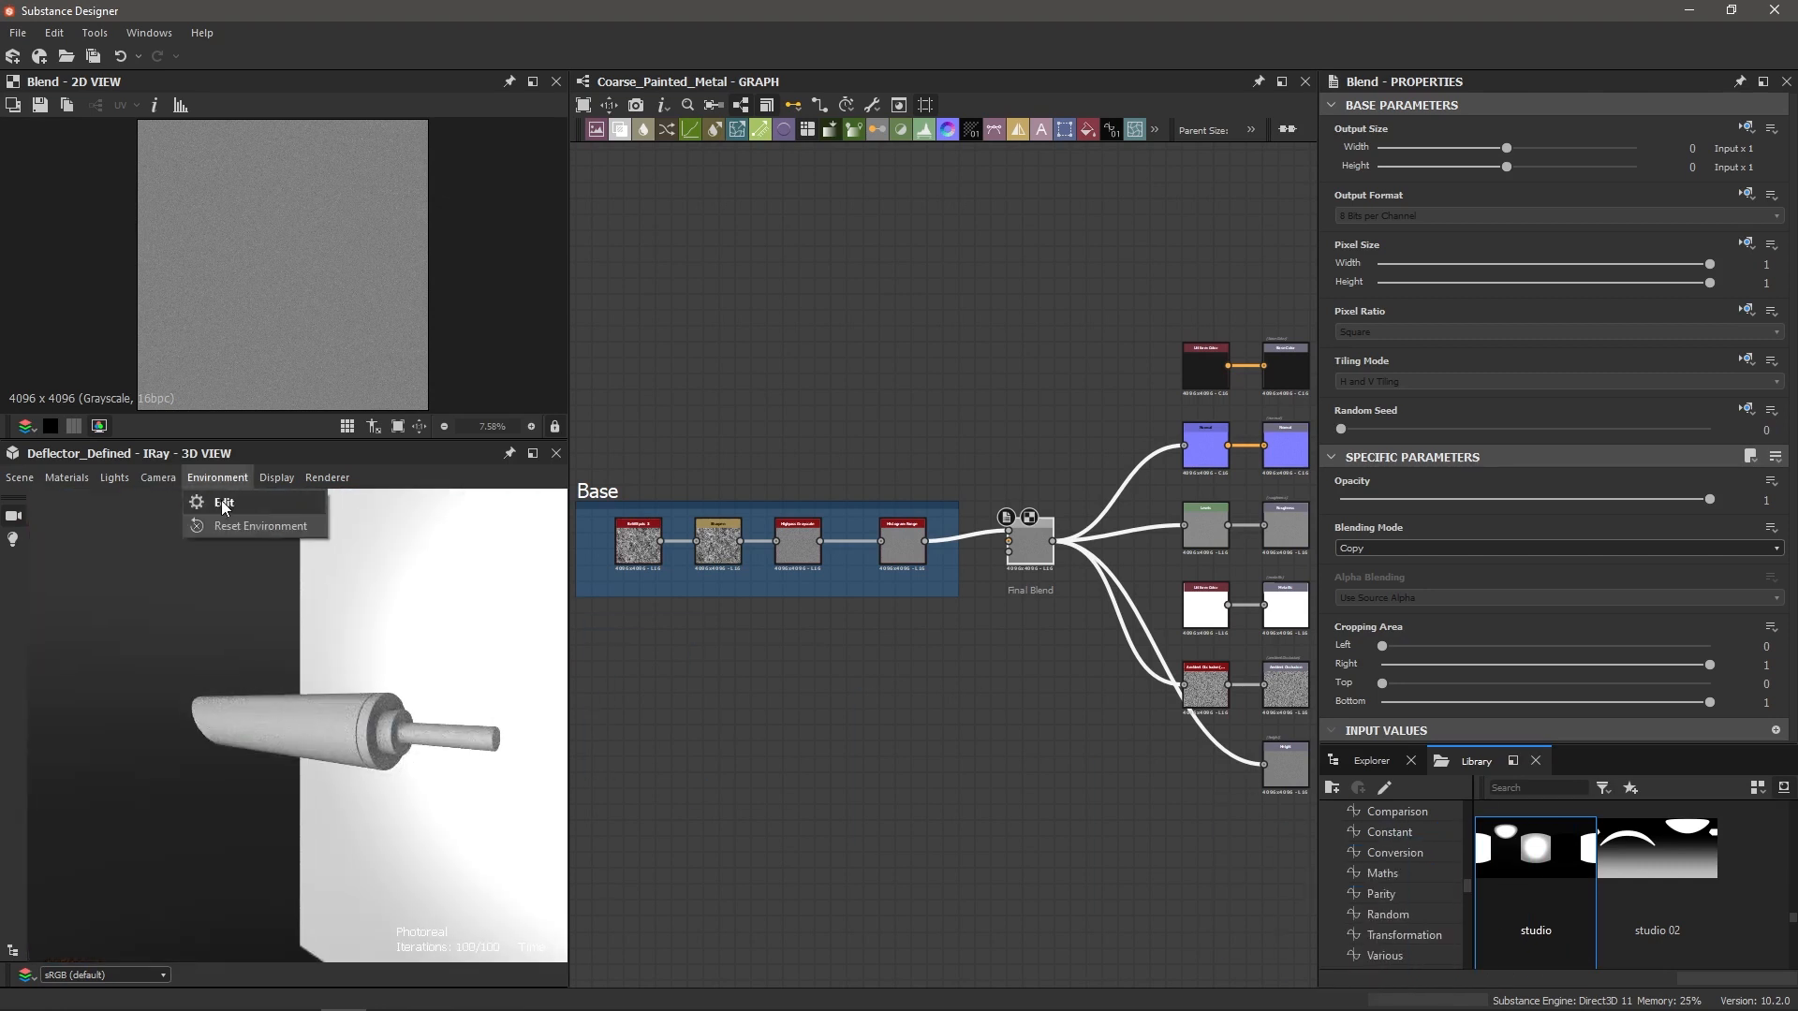
left_click(221, 500)
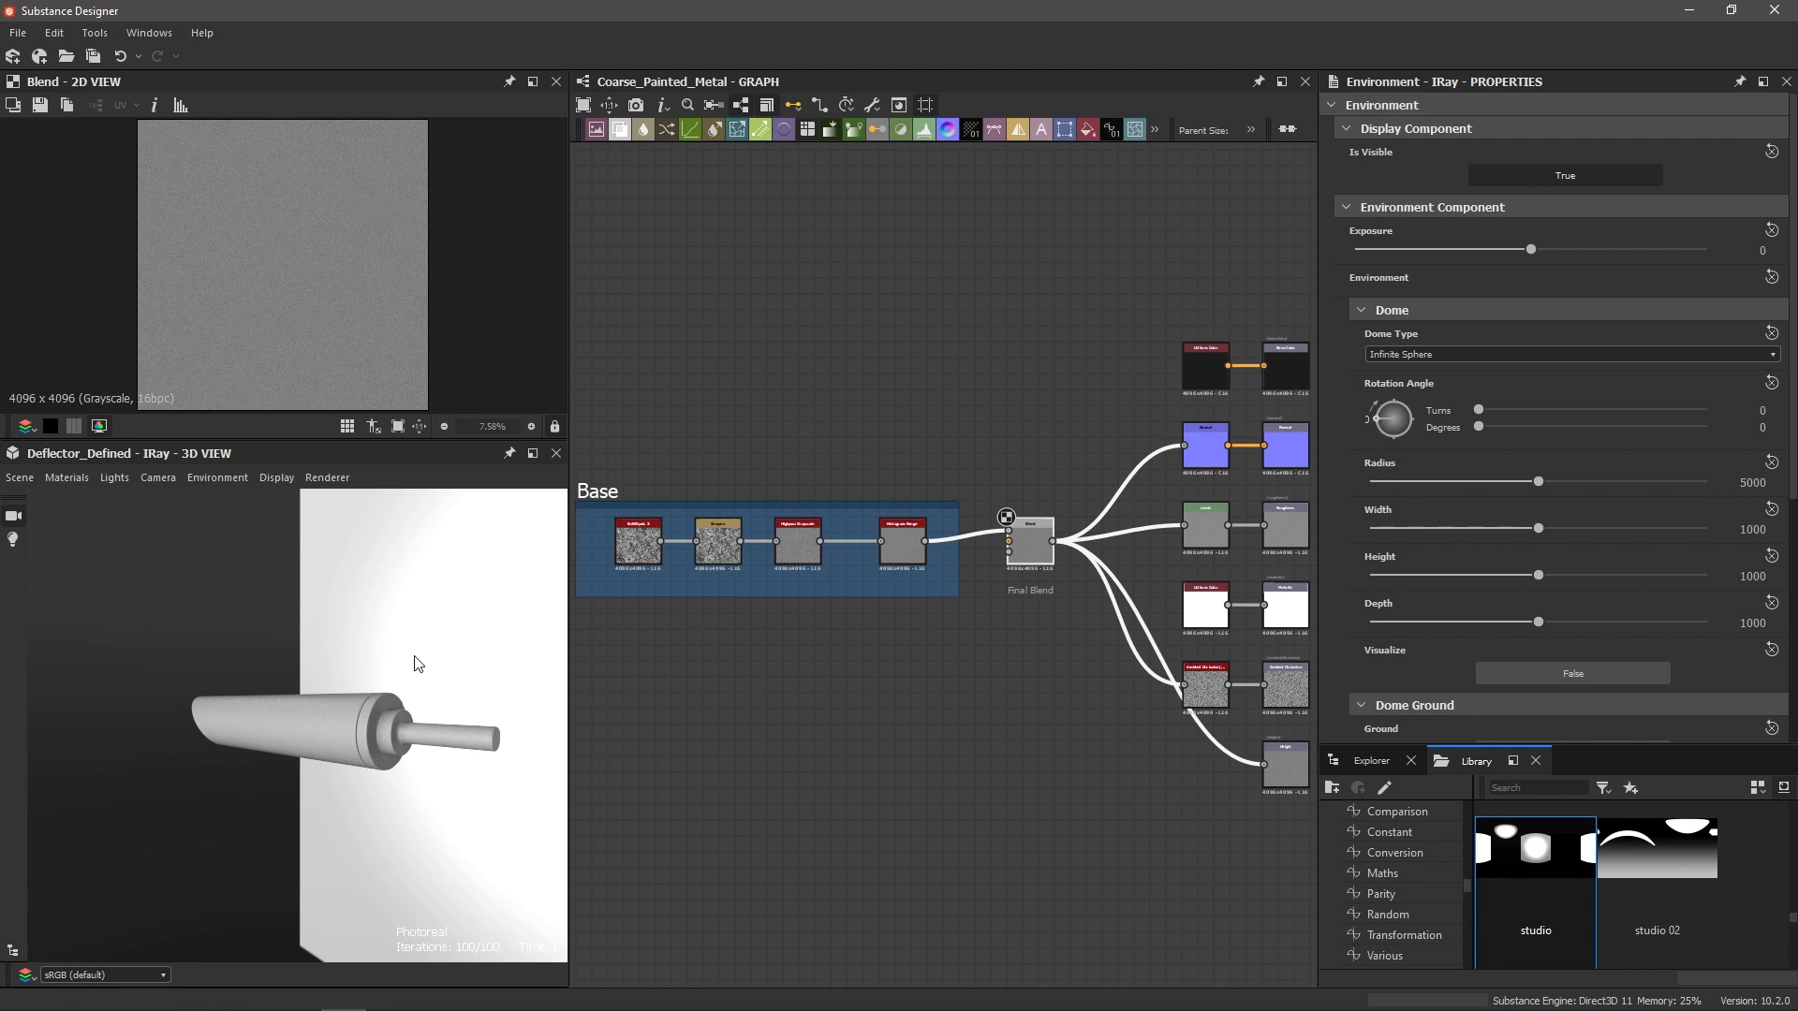
right_click_drag(421, 662, 462, 666, "shift")
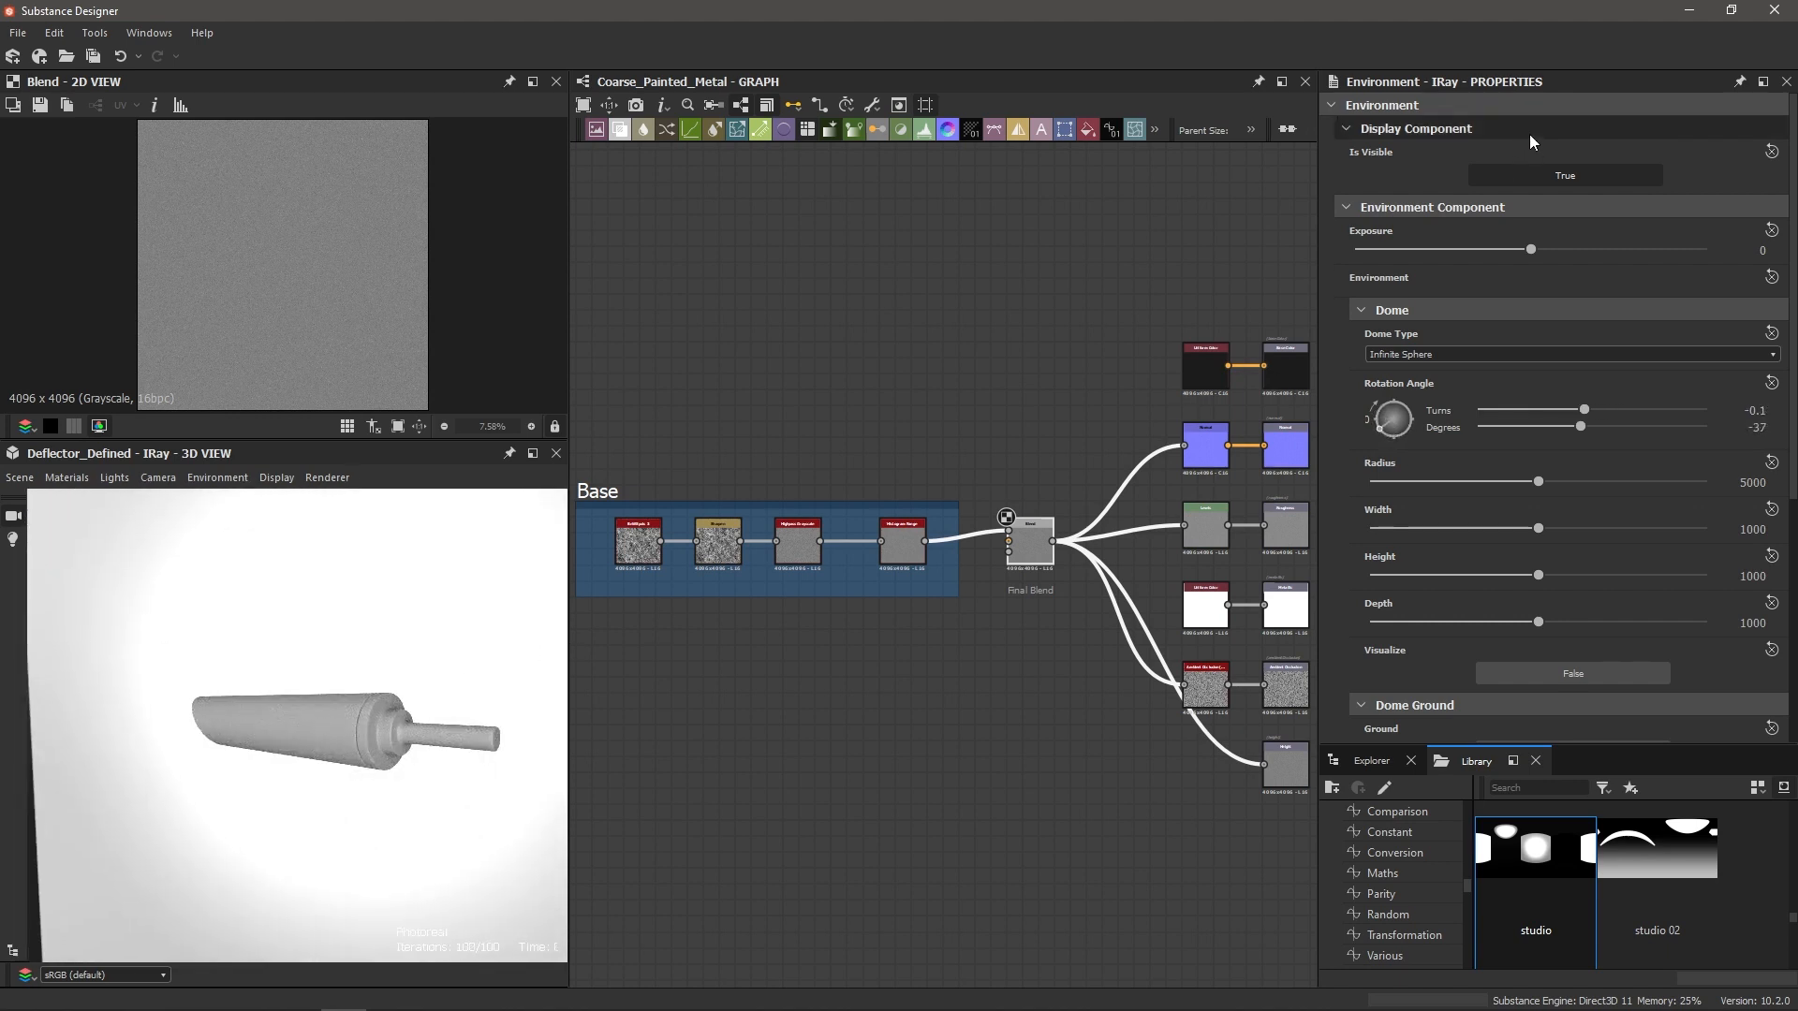
left_click(1559, 175)
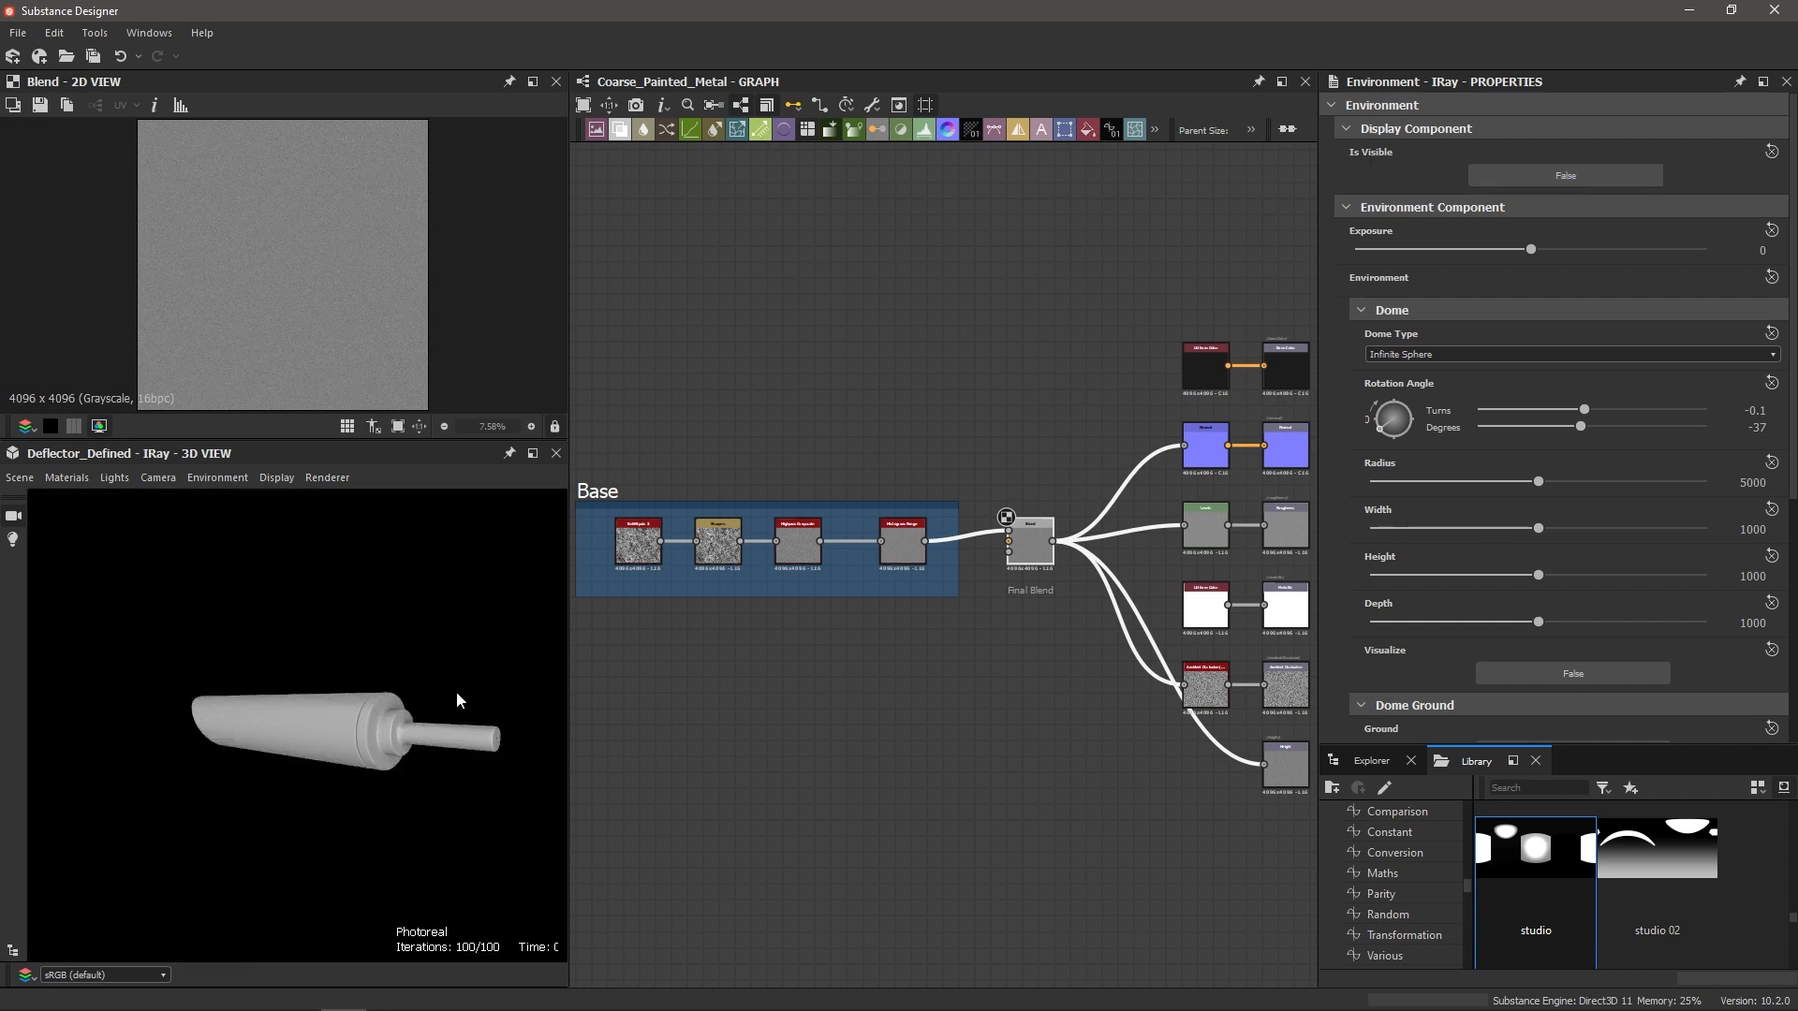
Step: Rotate the 3D view's environment to about -116 degrees and frame the deflector mesh closer
right_click_drag(453, 699, 526, 696, "shift")
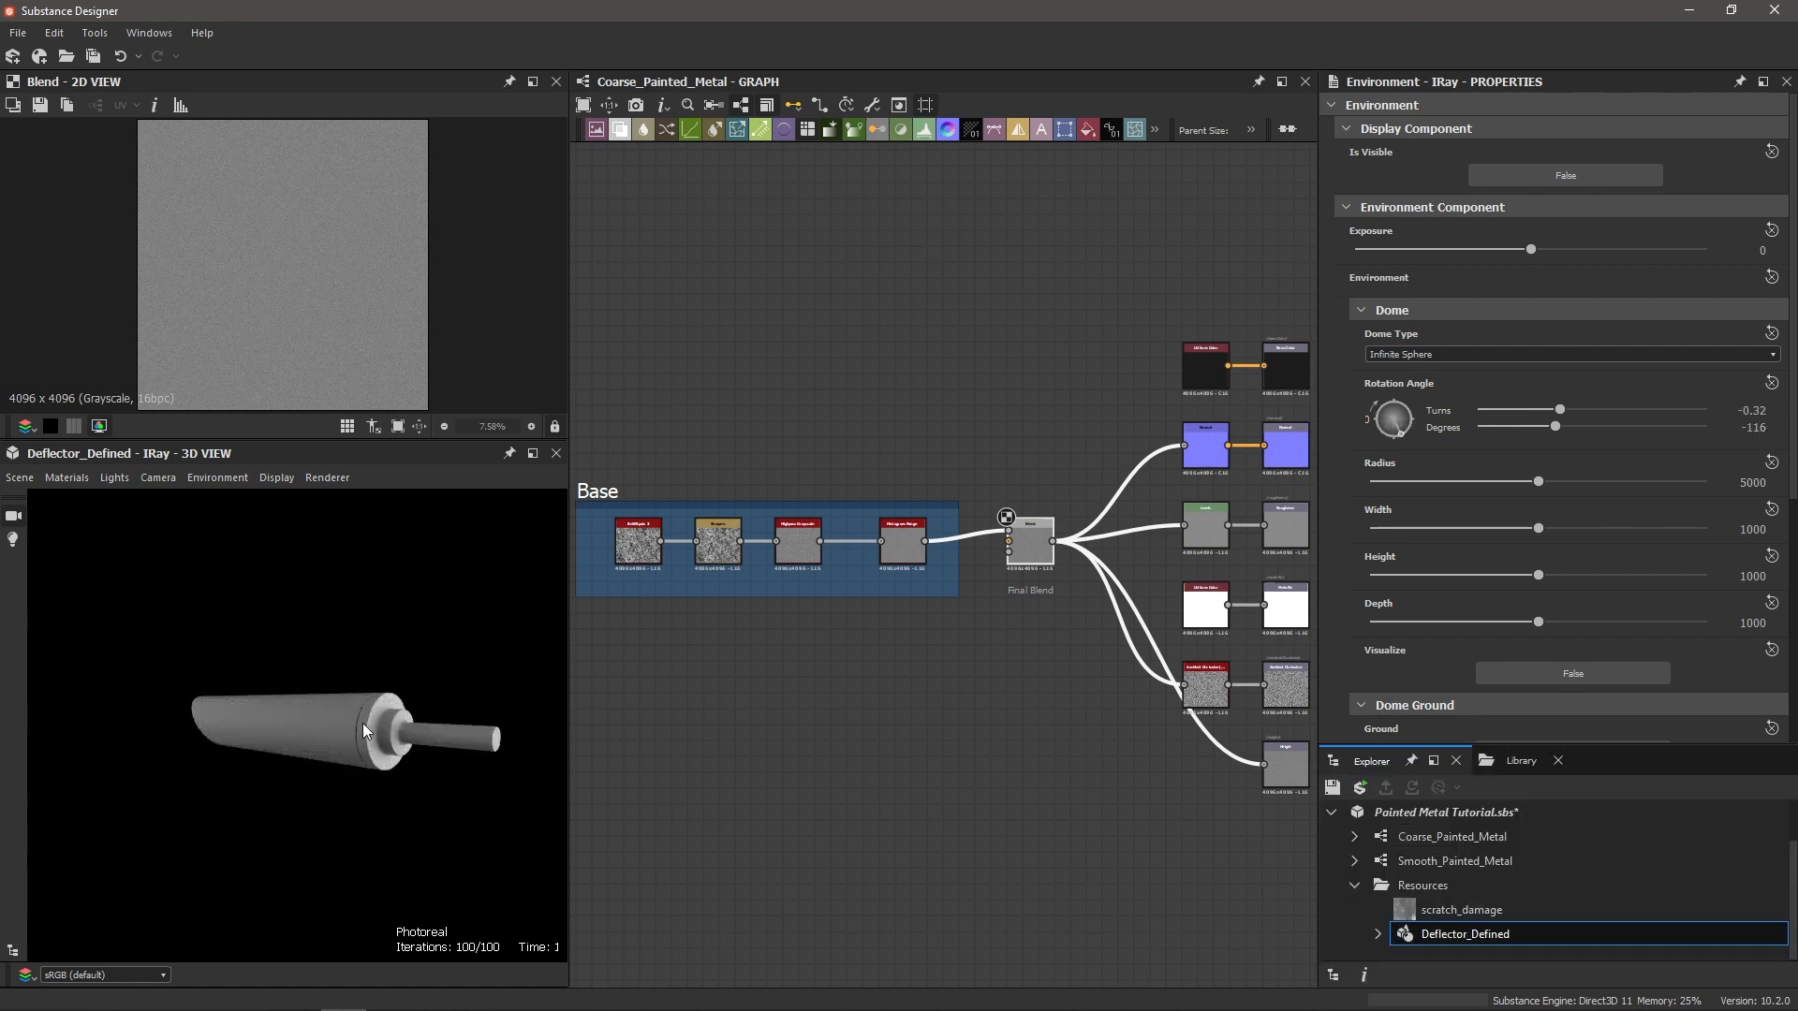
scroll(364, 727, "up", 3)
scroll(384, 716, "down", 2)
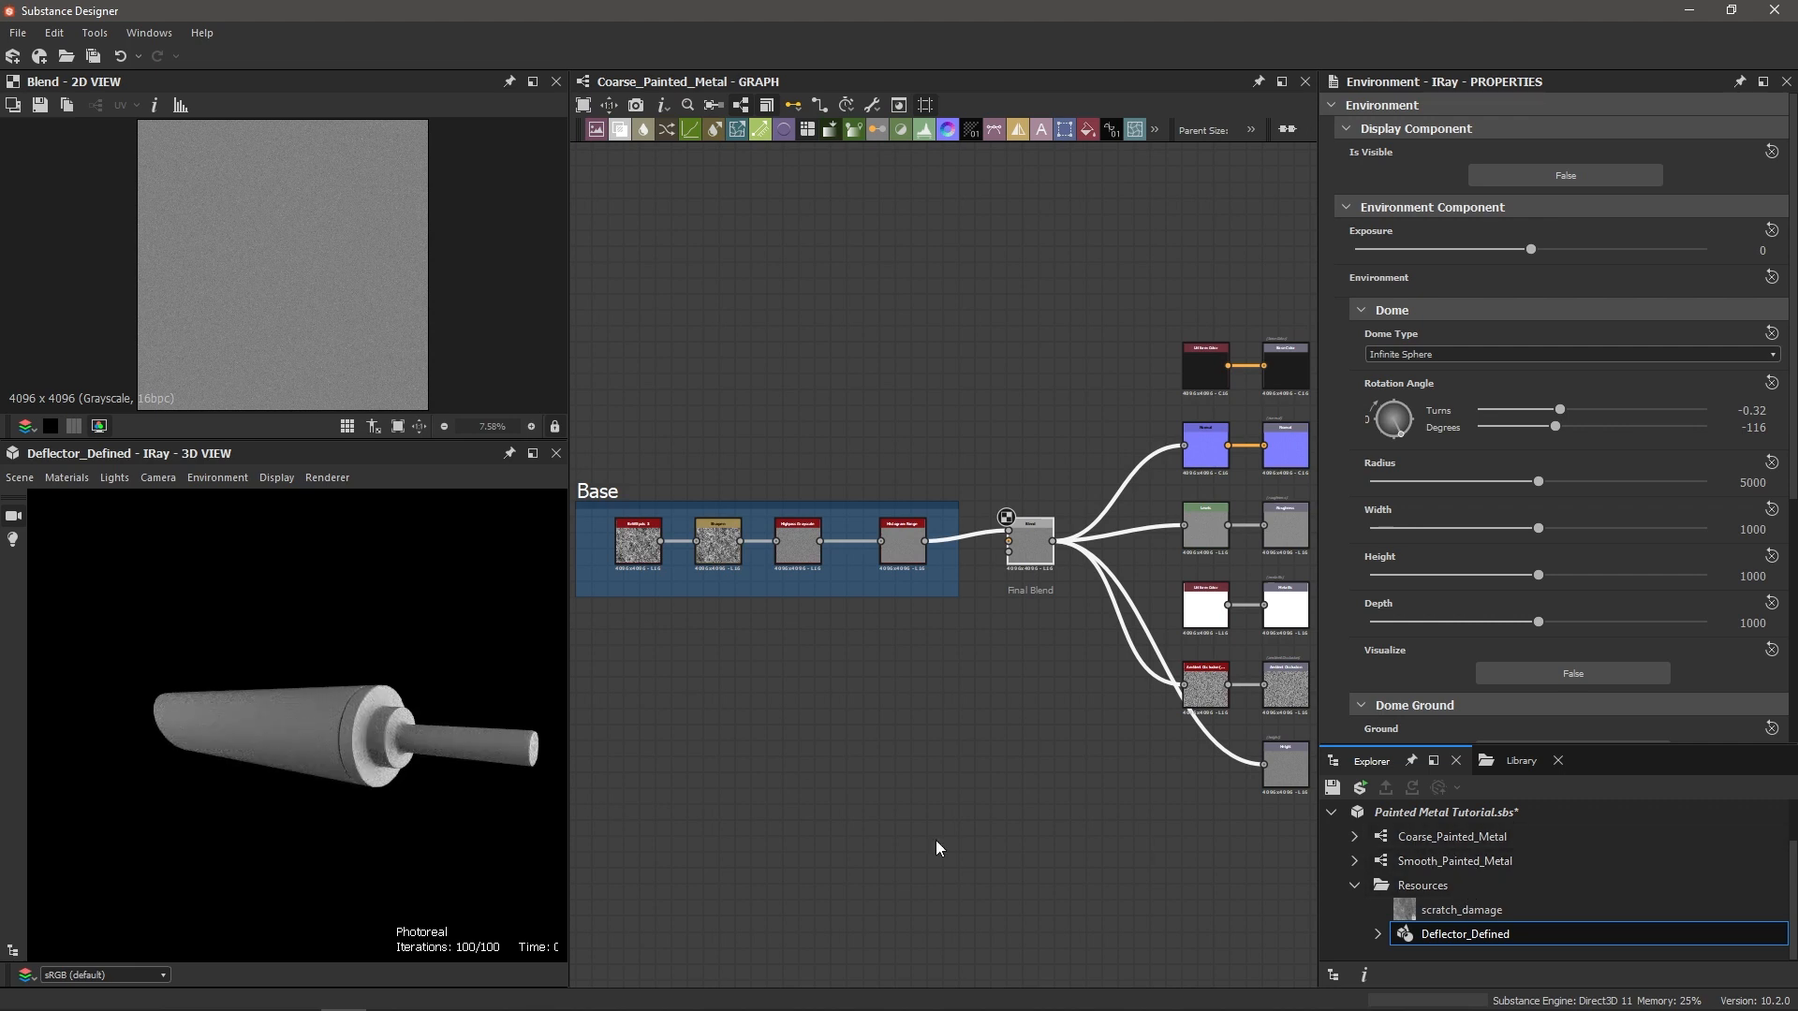
scroll(442, 801, "up", 2)
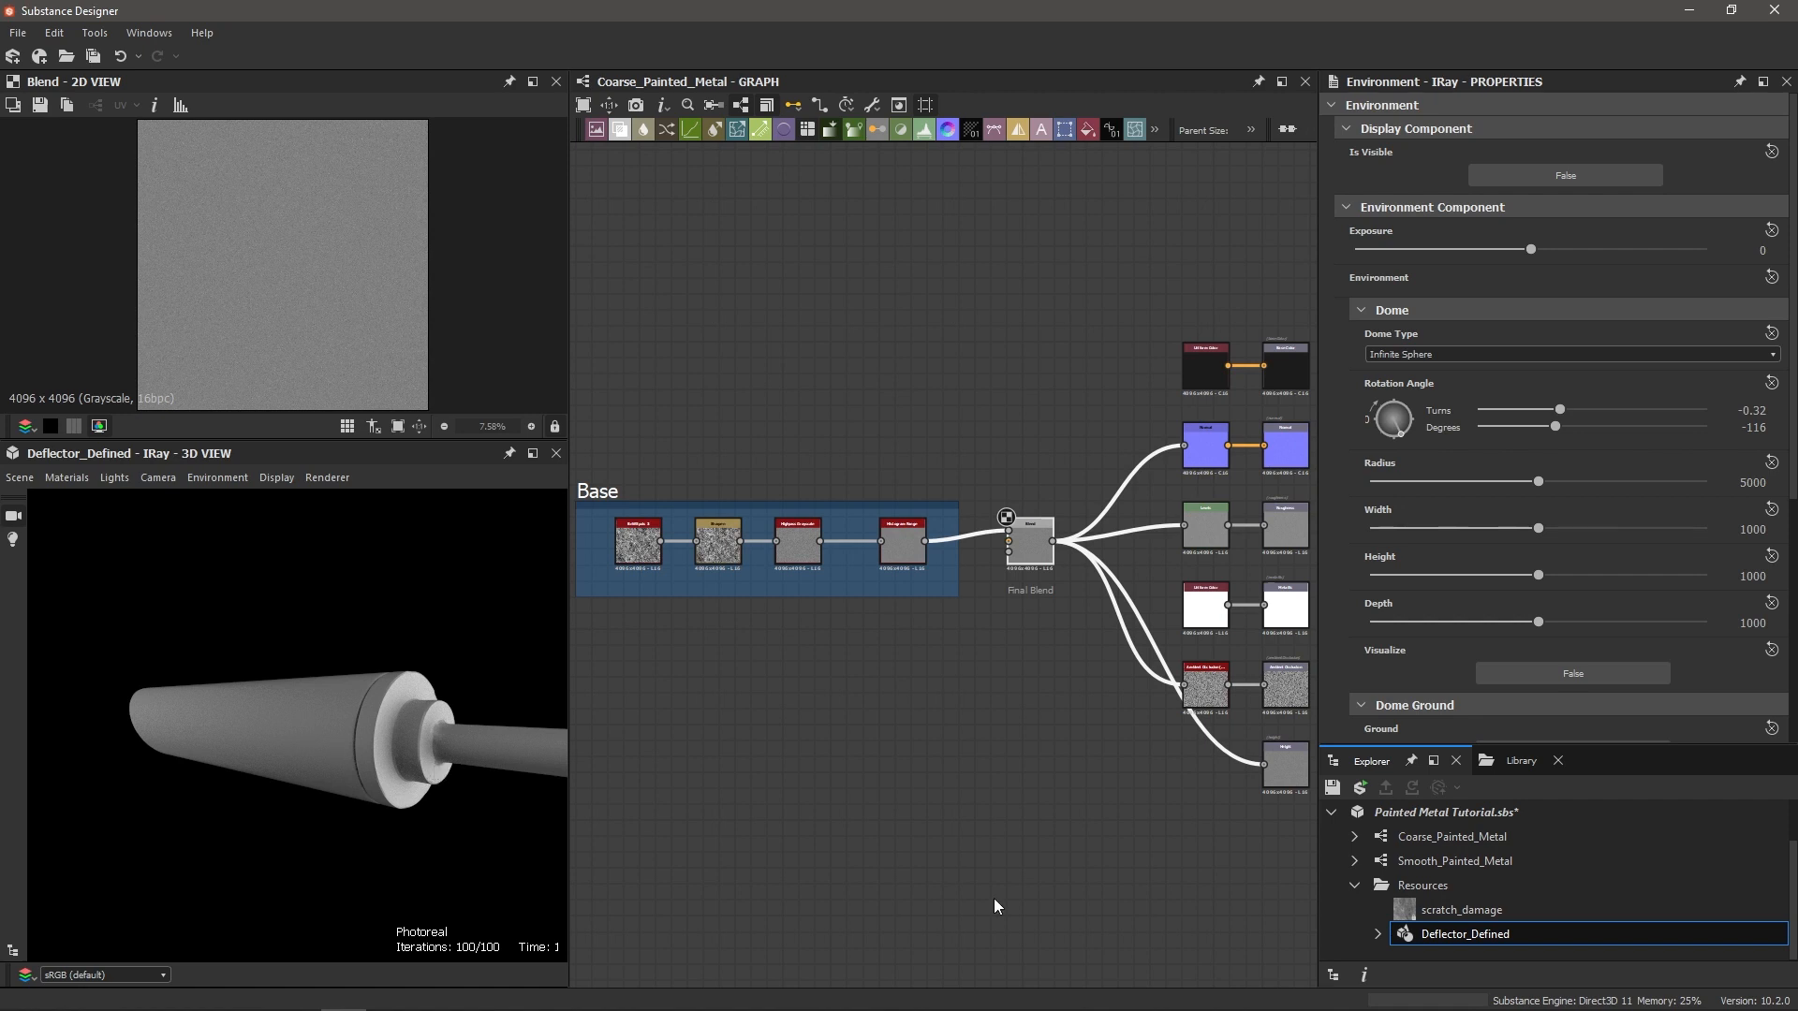
Step: Display the Coarse_Painted_Metal outputs on the Deflector_Defined mesh and inspect the material up close
right_click(1418, 841)
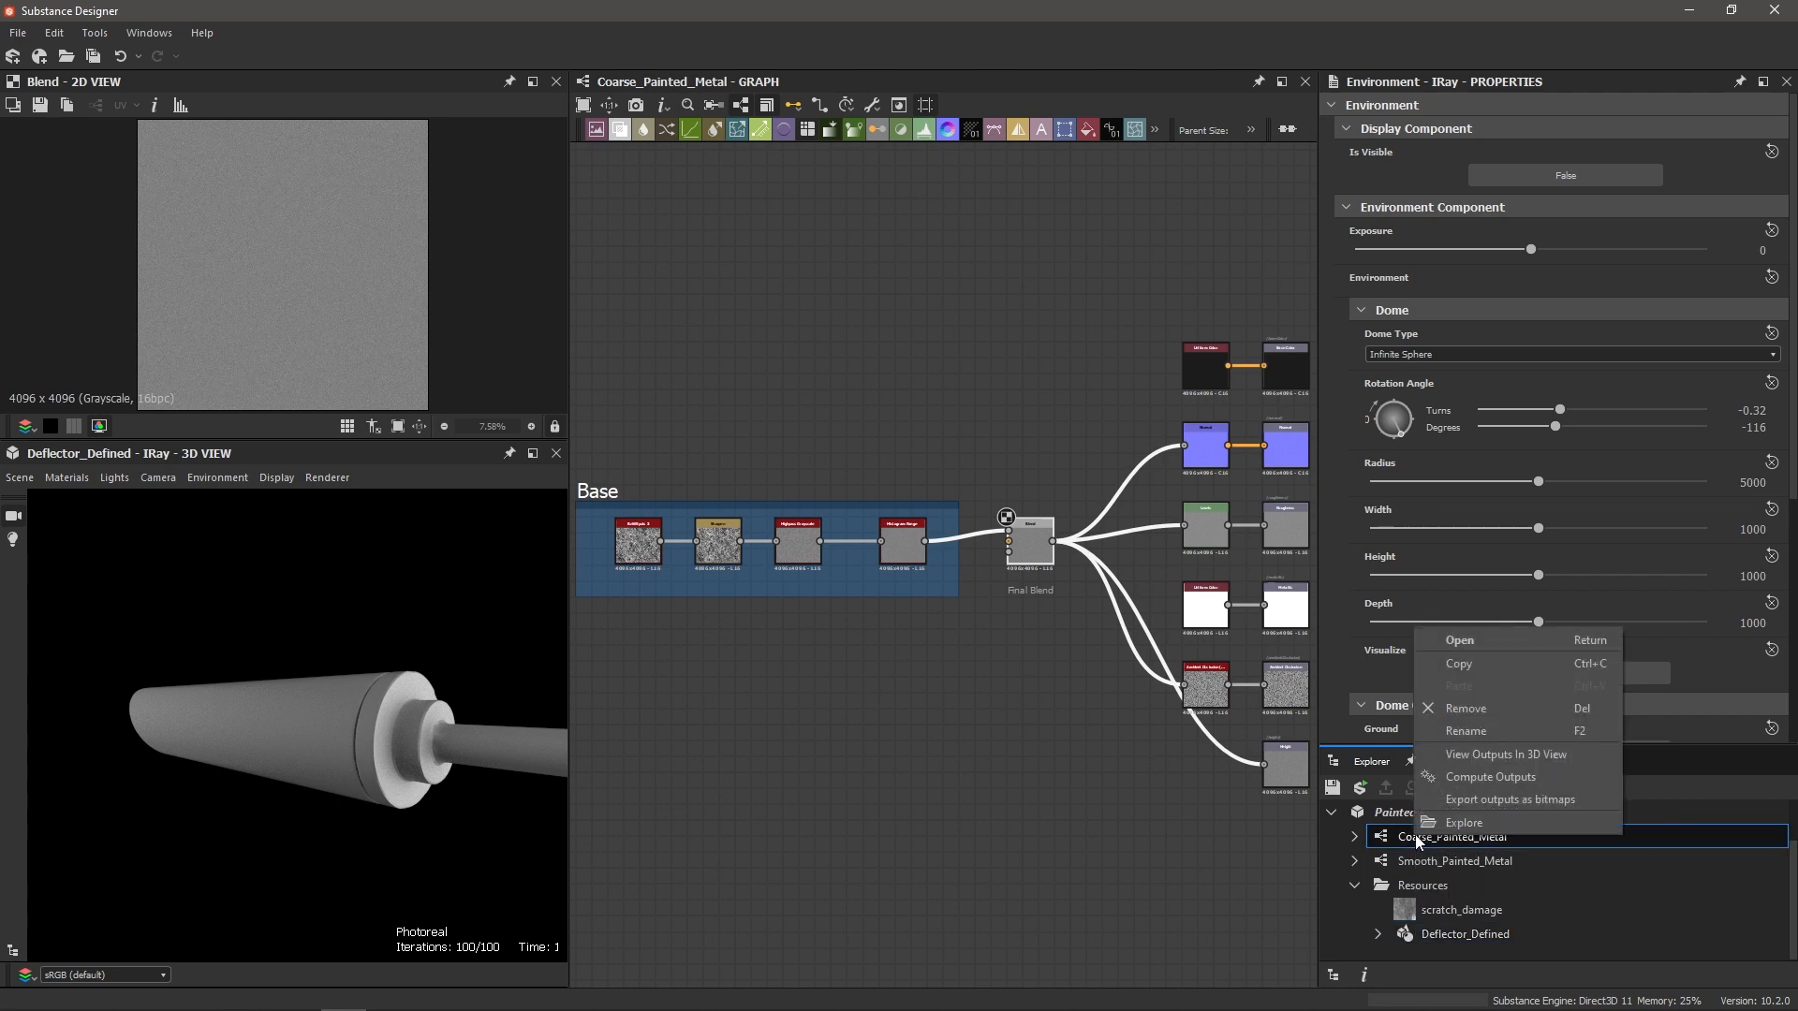
left_click(1524, 751)
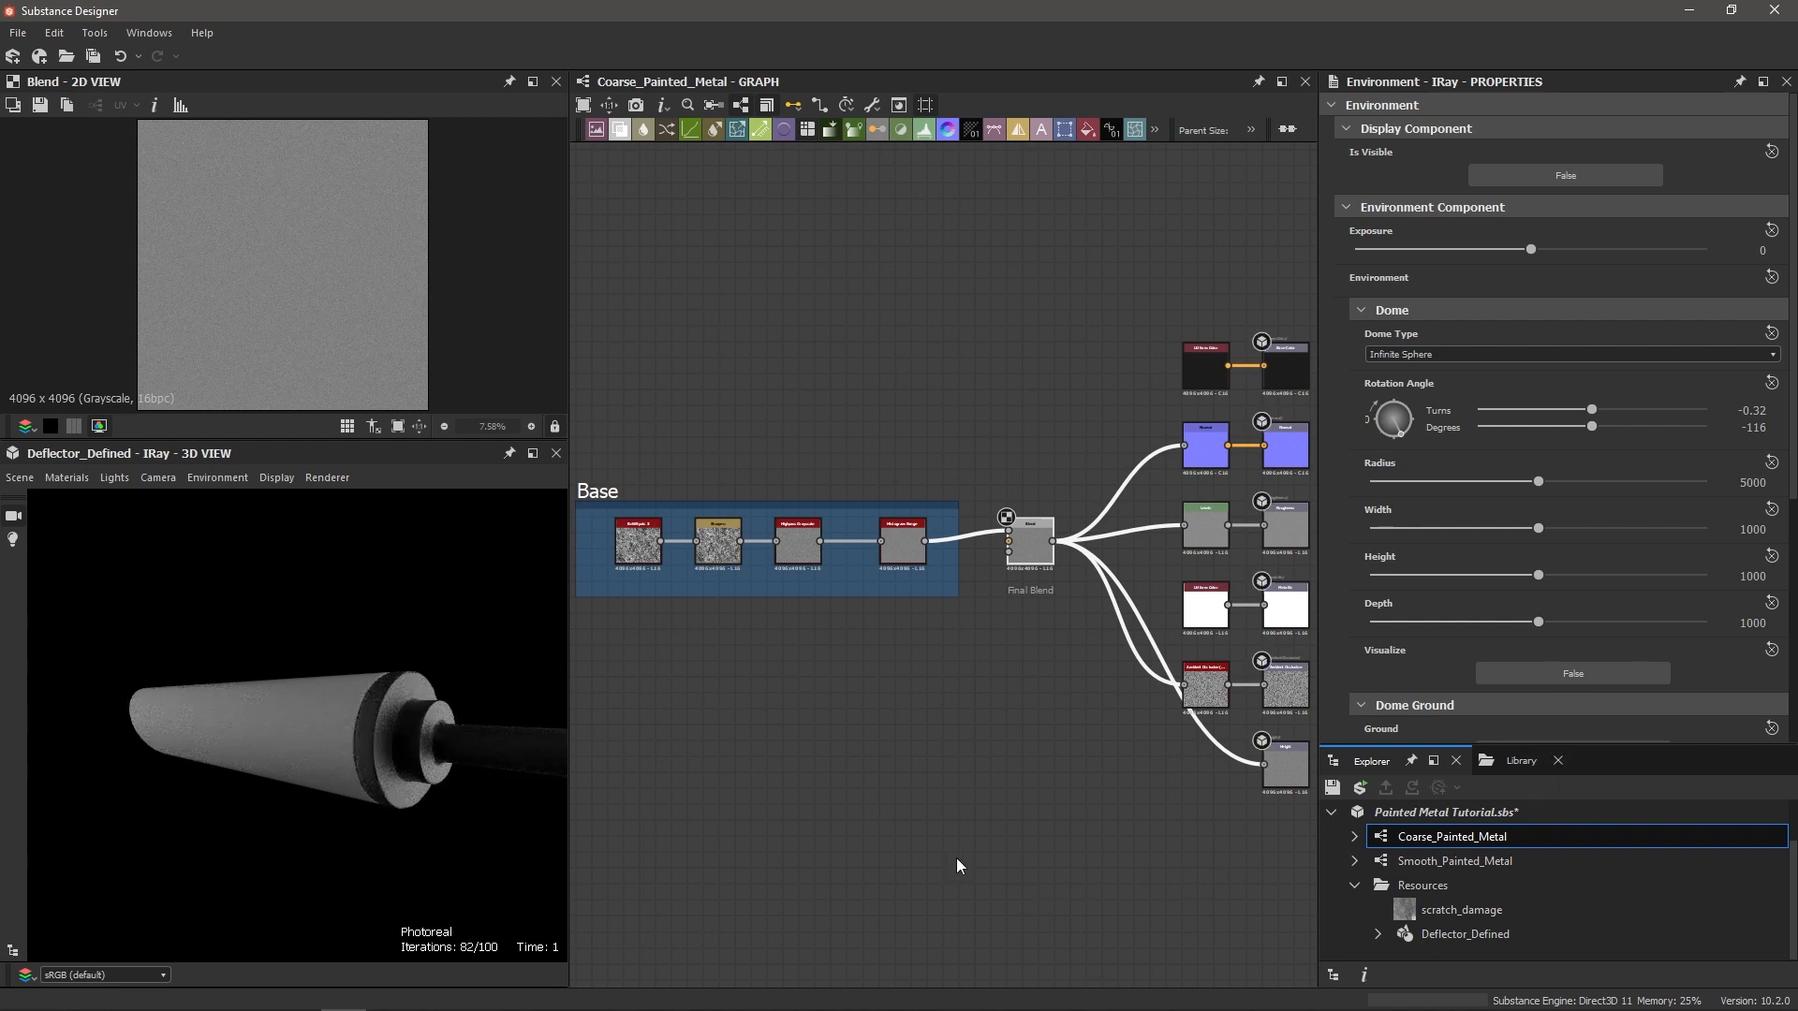
scroll(440, 746, "up", 3)
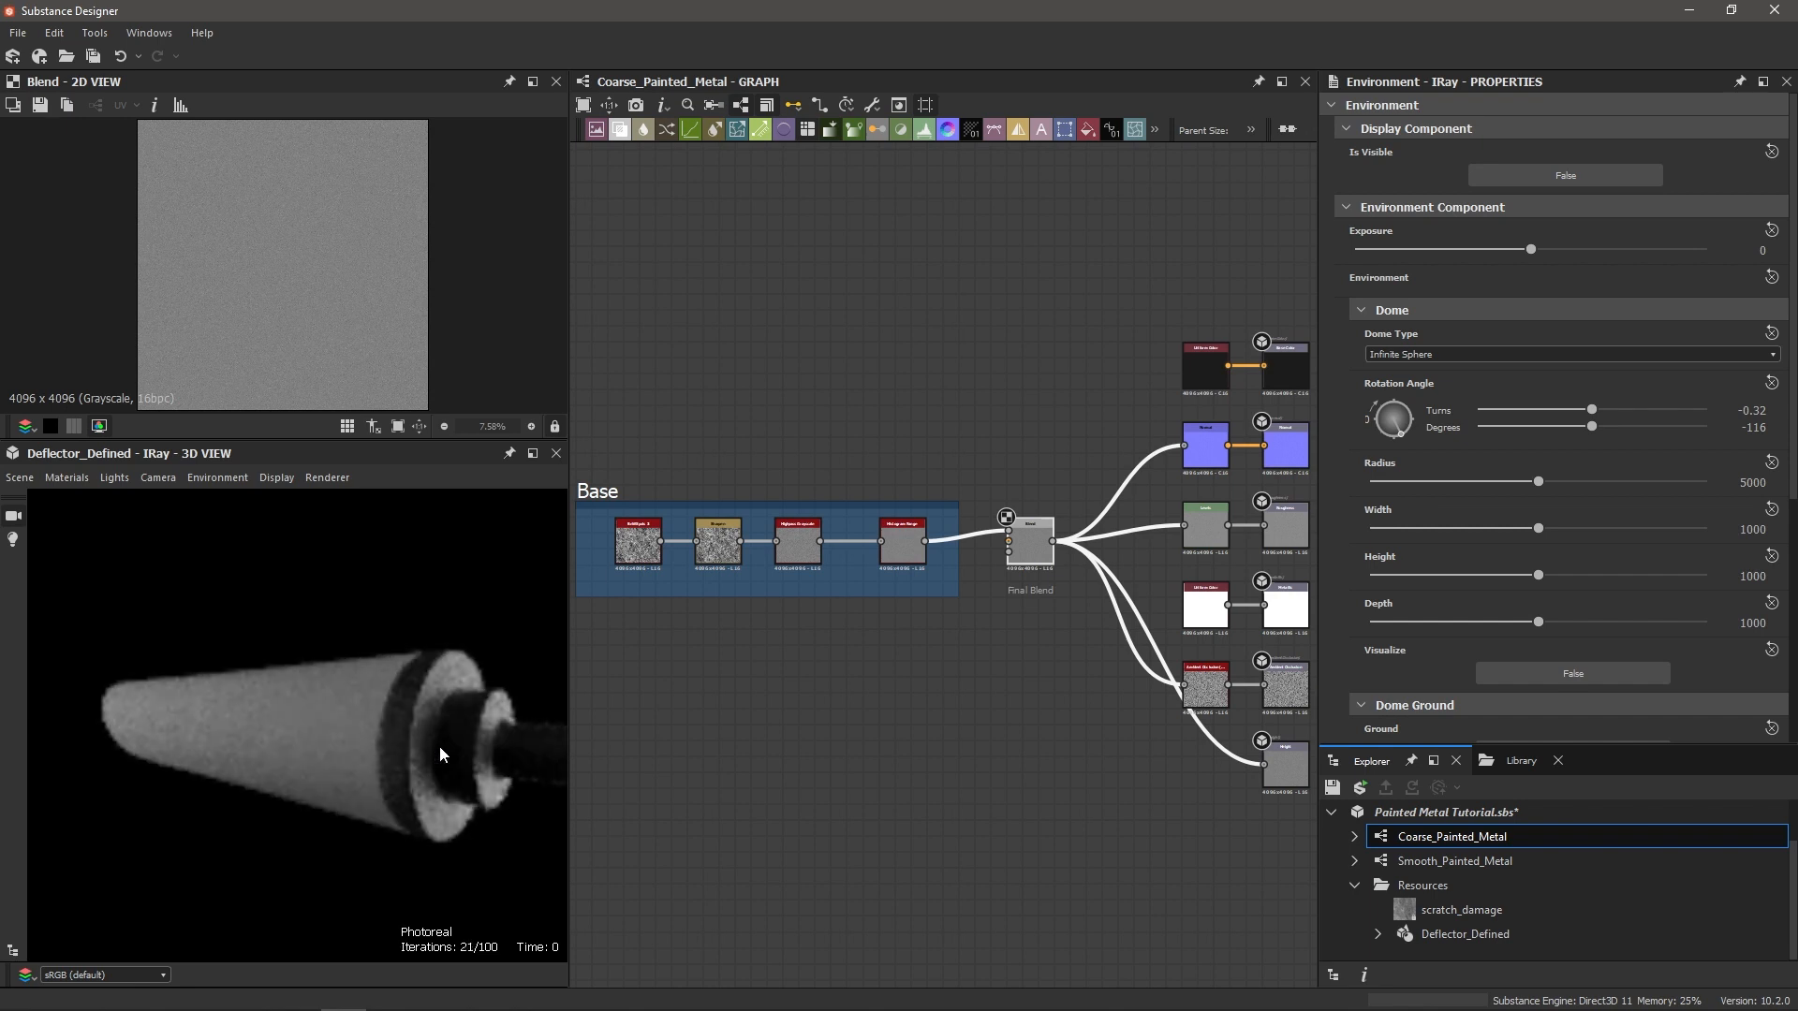
middle_click_drag(445, 746, 424, 766)
right_click_drag(424, 766, 481, 805)
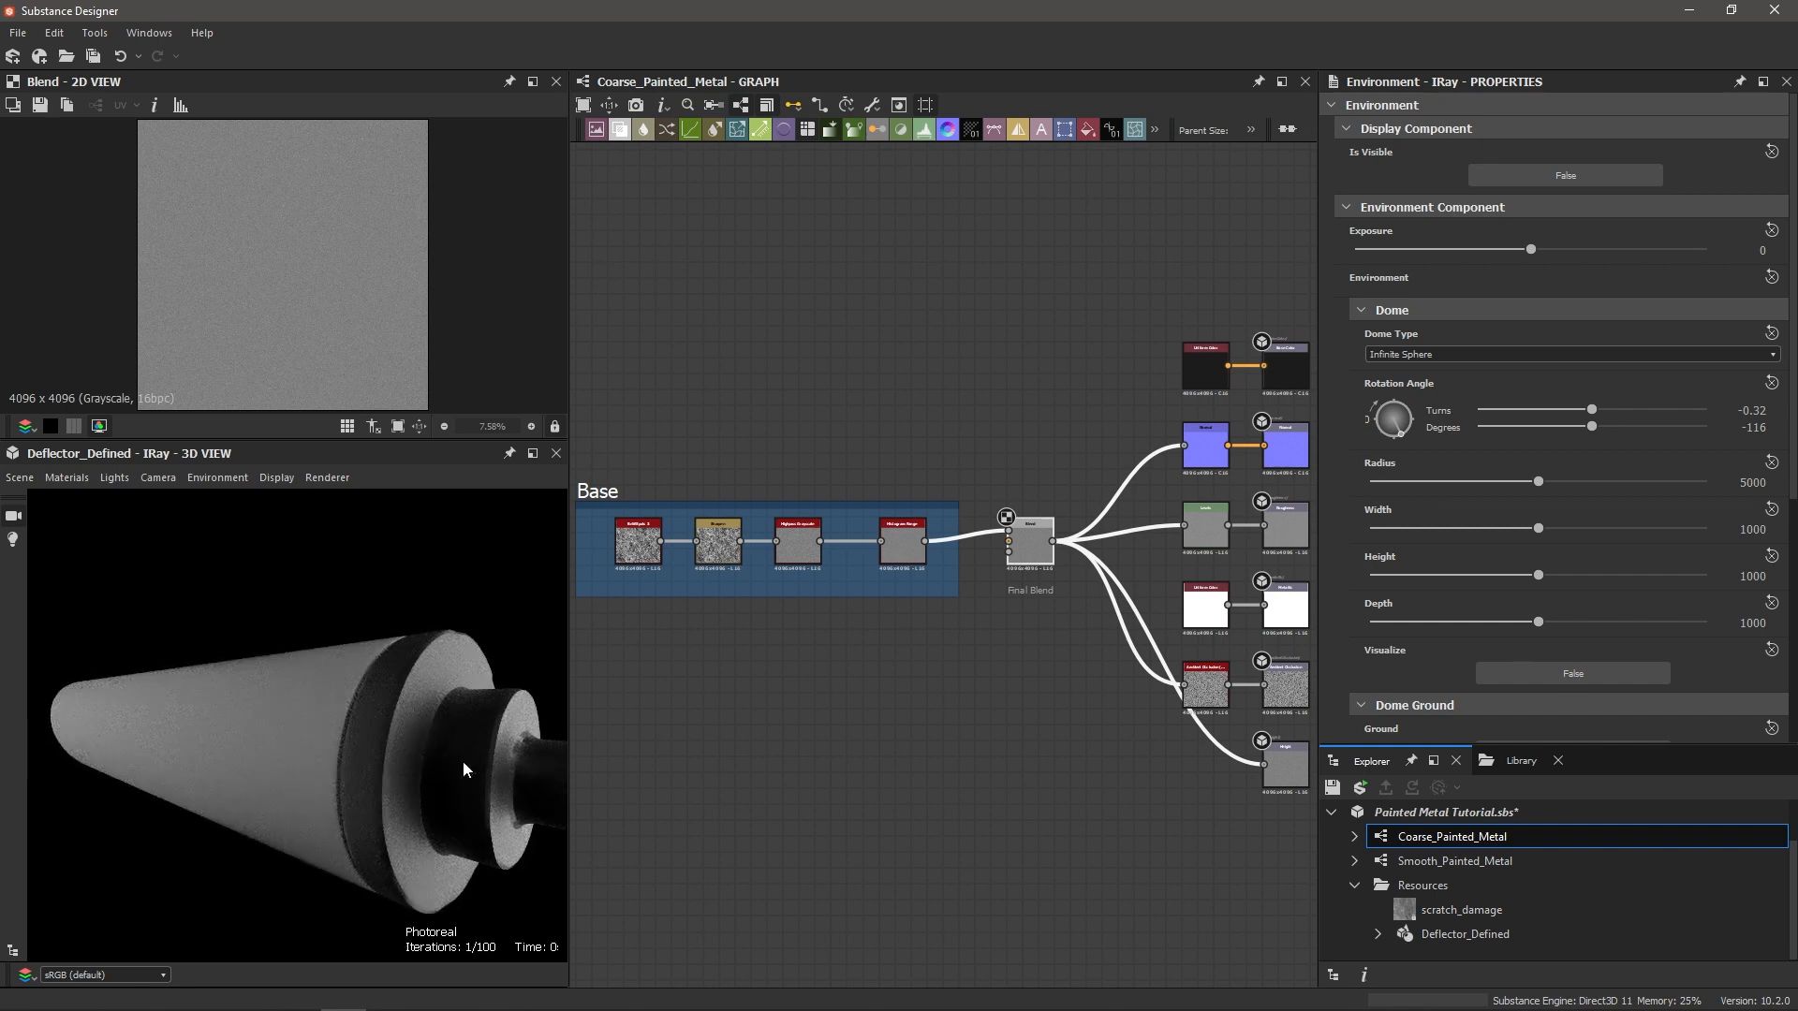
scroll(457, 777, "down", 2)
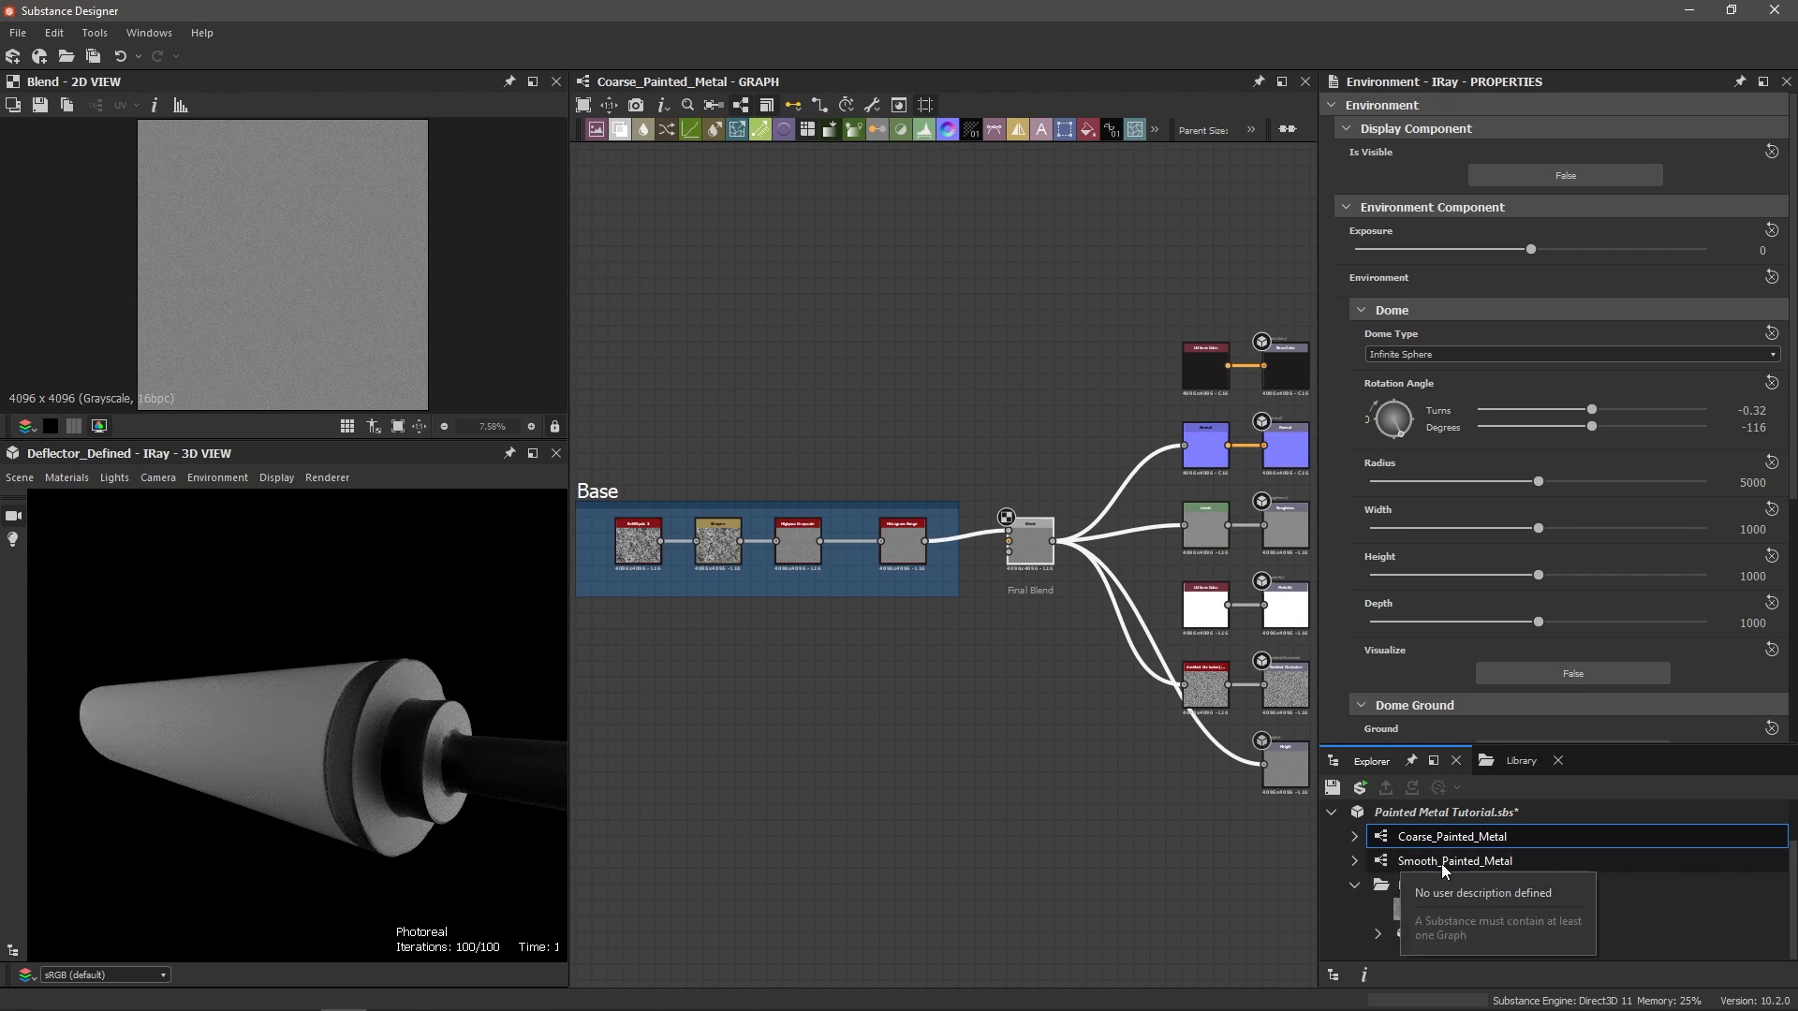
Step: Display the Smooth_Painted_Metal outputs on the Deflector_Defined mesh and rotate the environment to about 6 degrees
right_click(1408, 861)
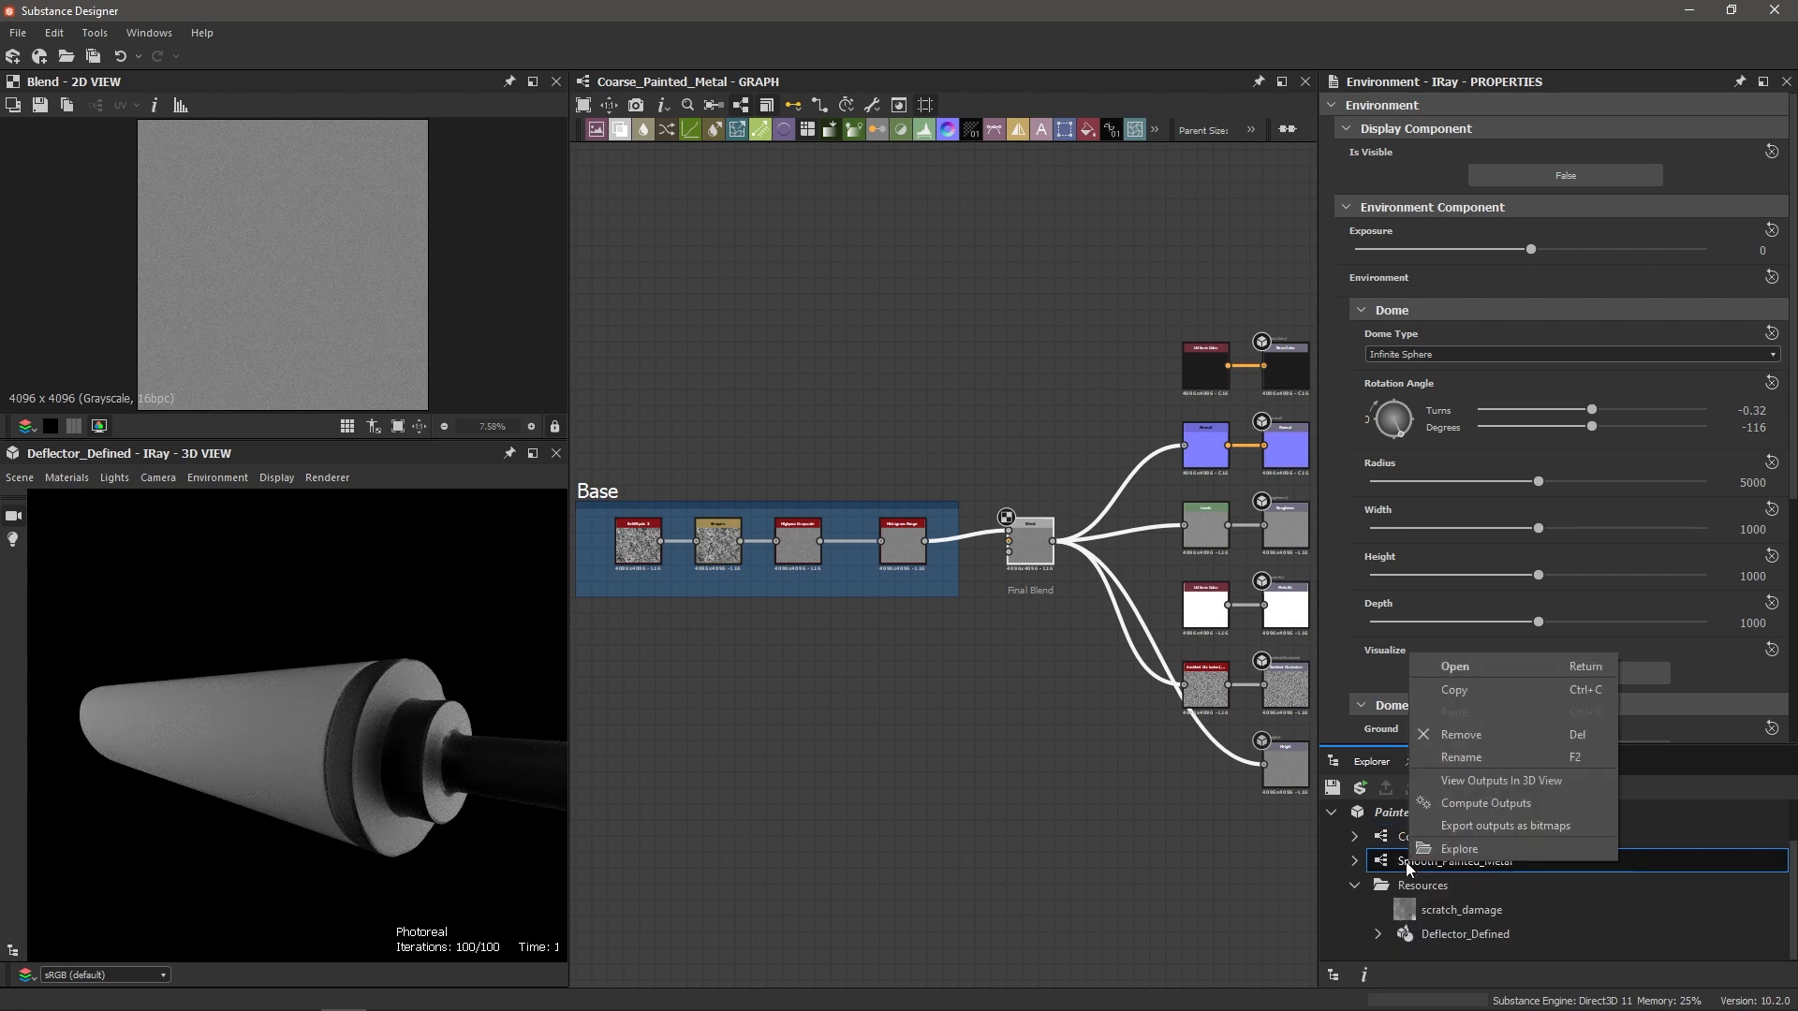
left_click(1515, 782)
left_click(1541, 828)
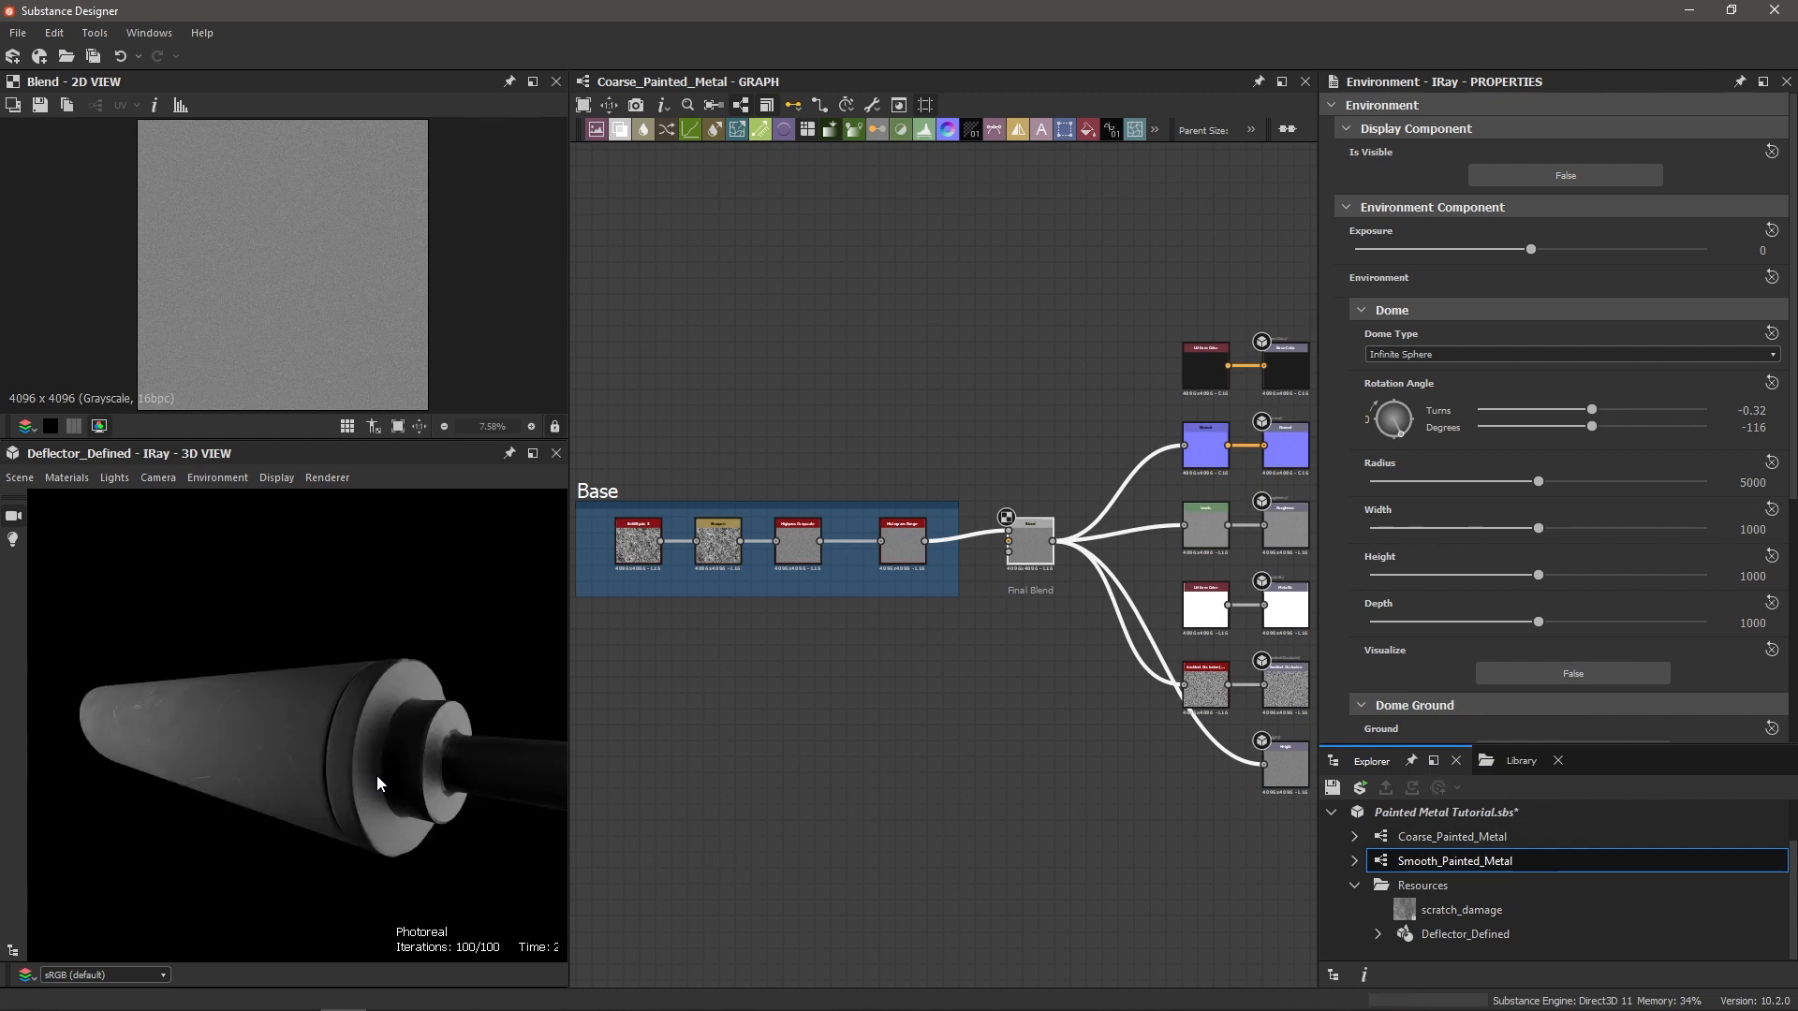
left_click_drag(376, 775, 472, 785)
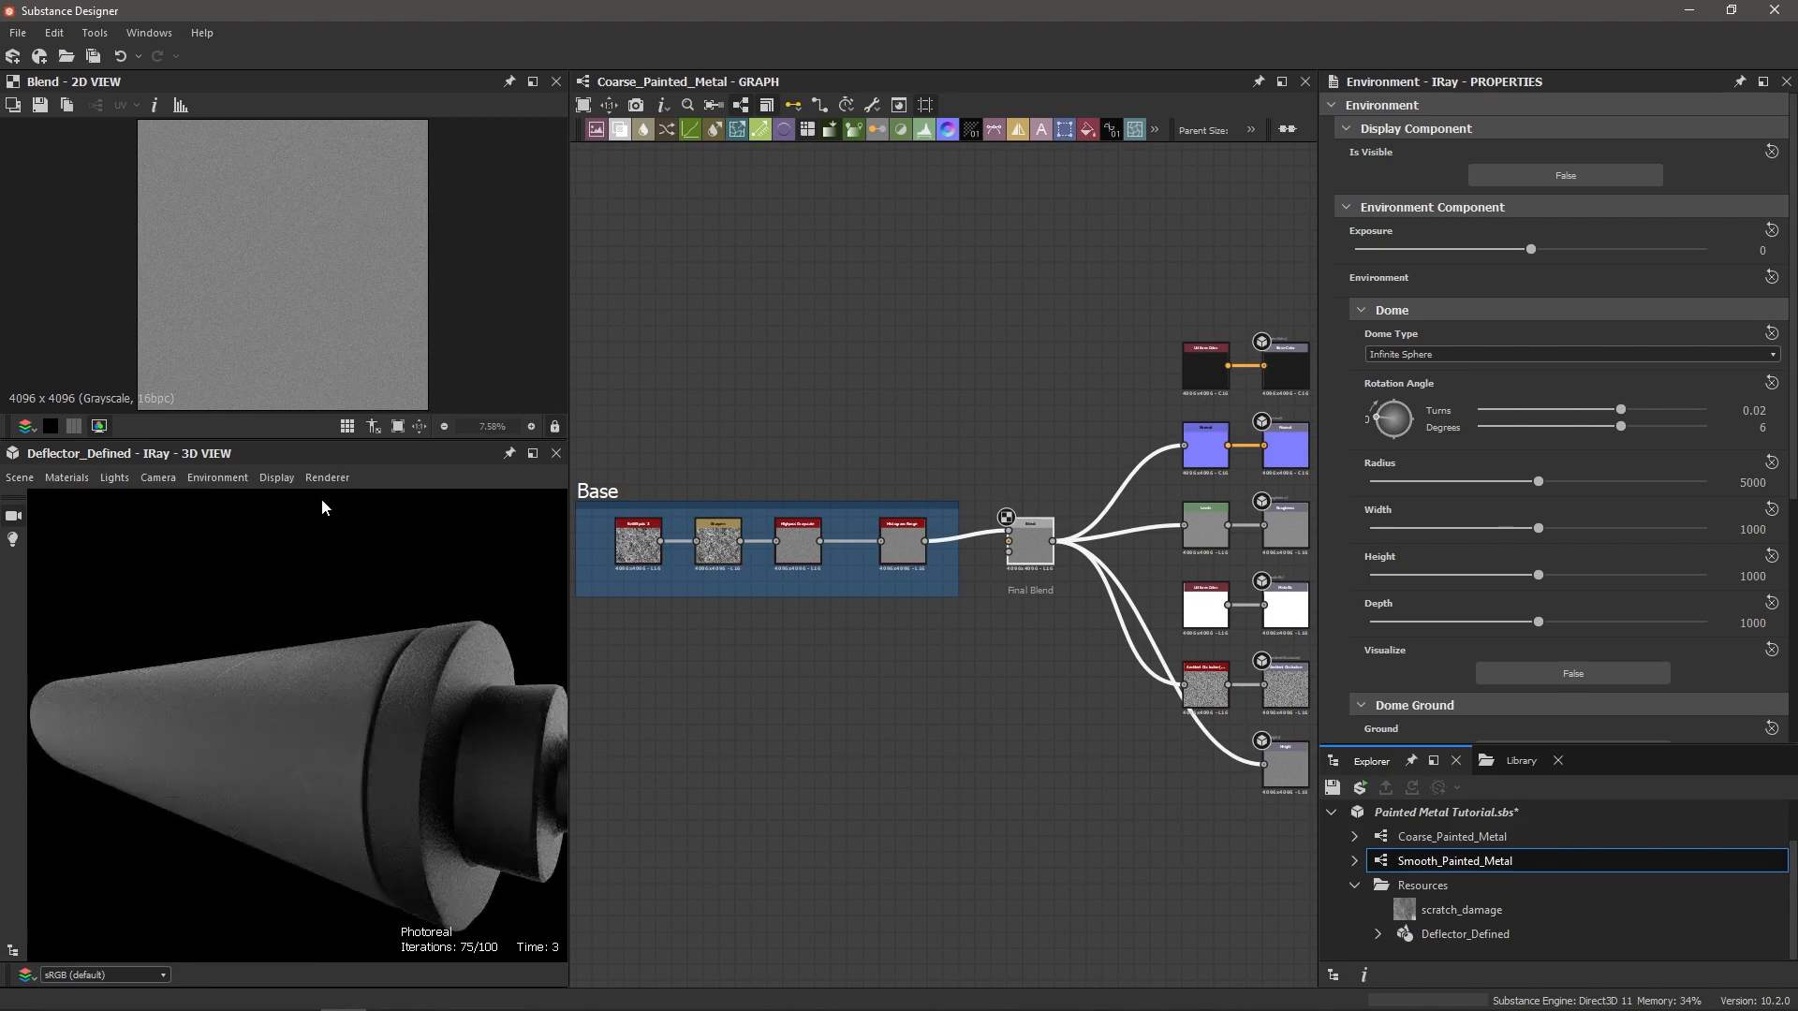
Step: Set the 3D view environment's exposure to 1.5 and inspect the smooth painted surface on the mesh
left_click(217, 480)
left_click(219, 484)
left_click_drag(1531, 249, 1561, 254)
left_click_drag(1558, 254, 1557, 255)
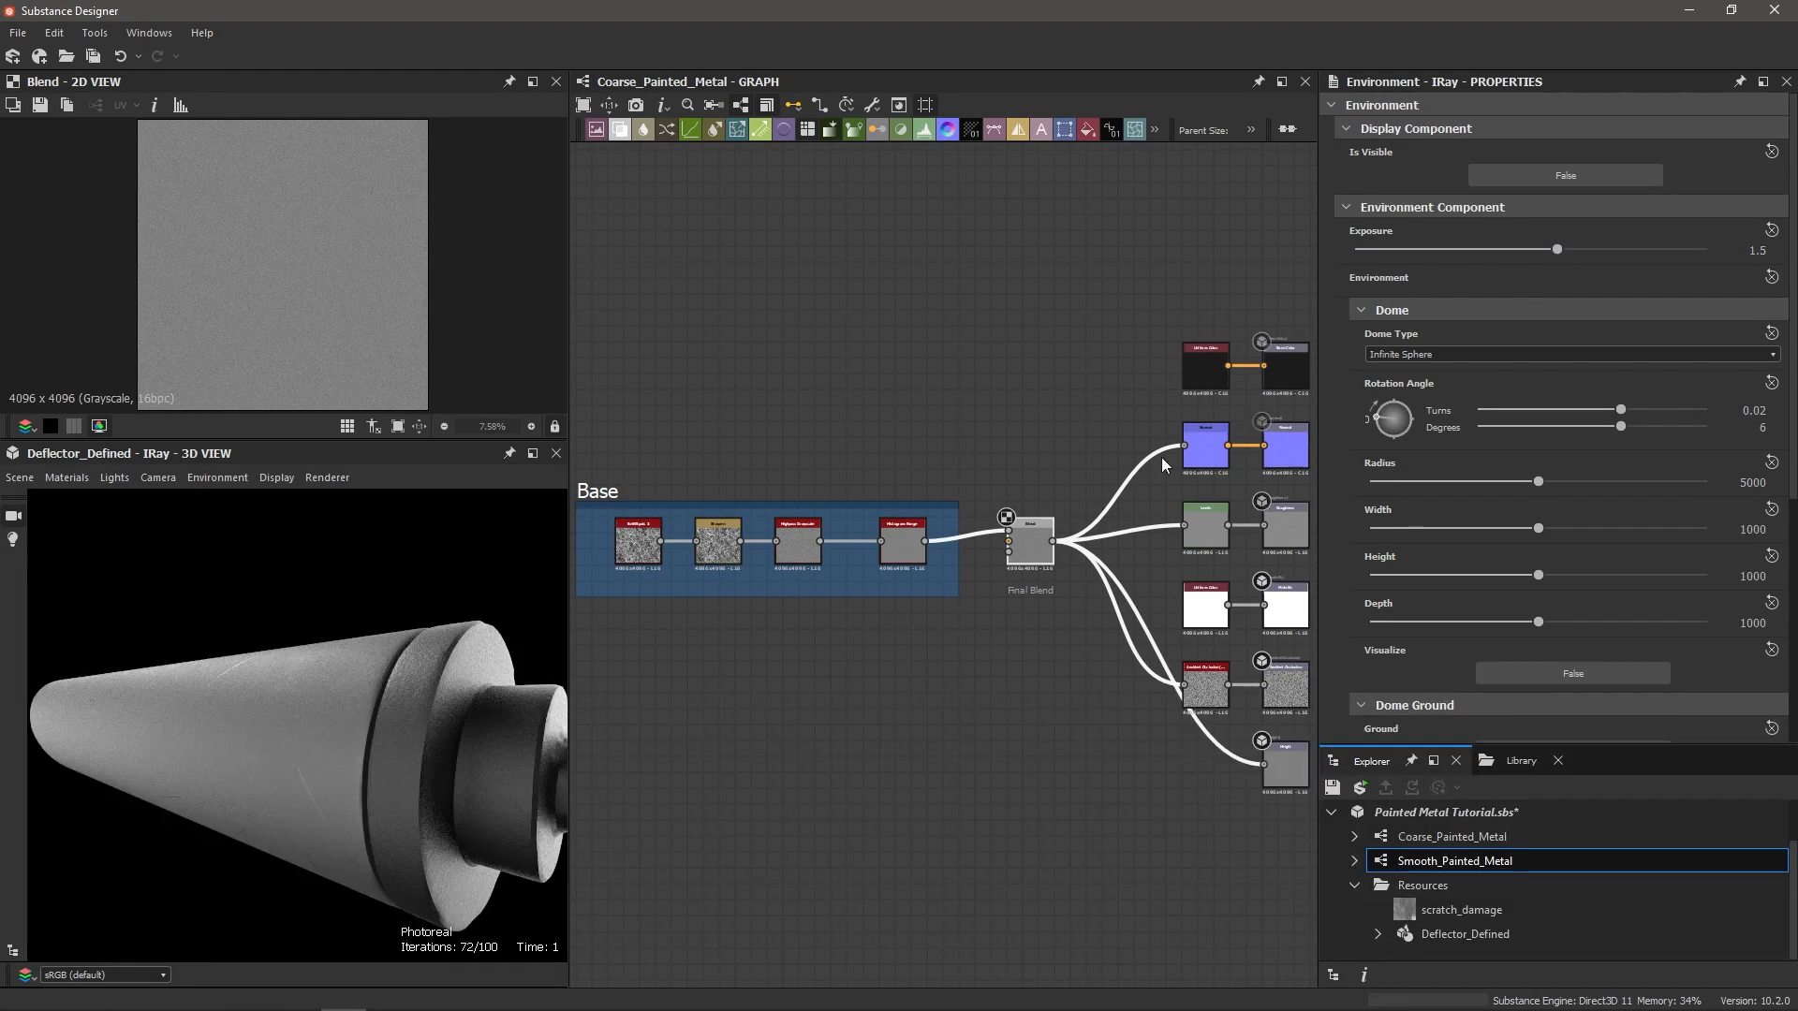
left_click_drag(391, 671, 433, 677)
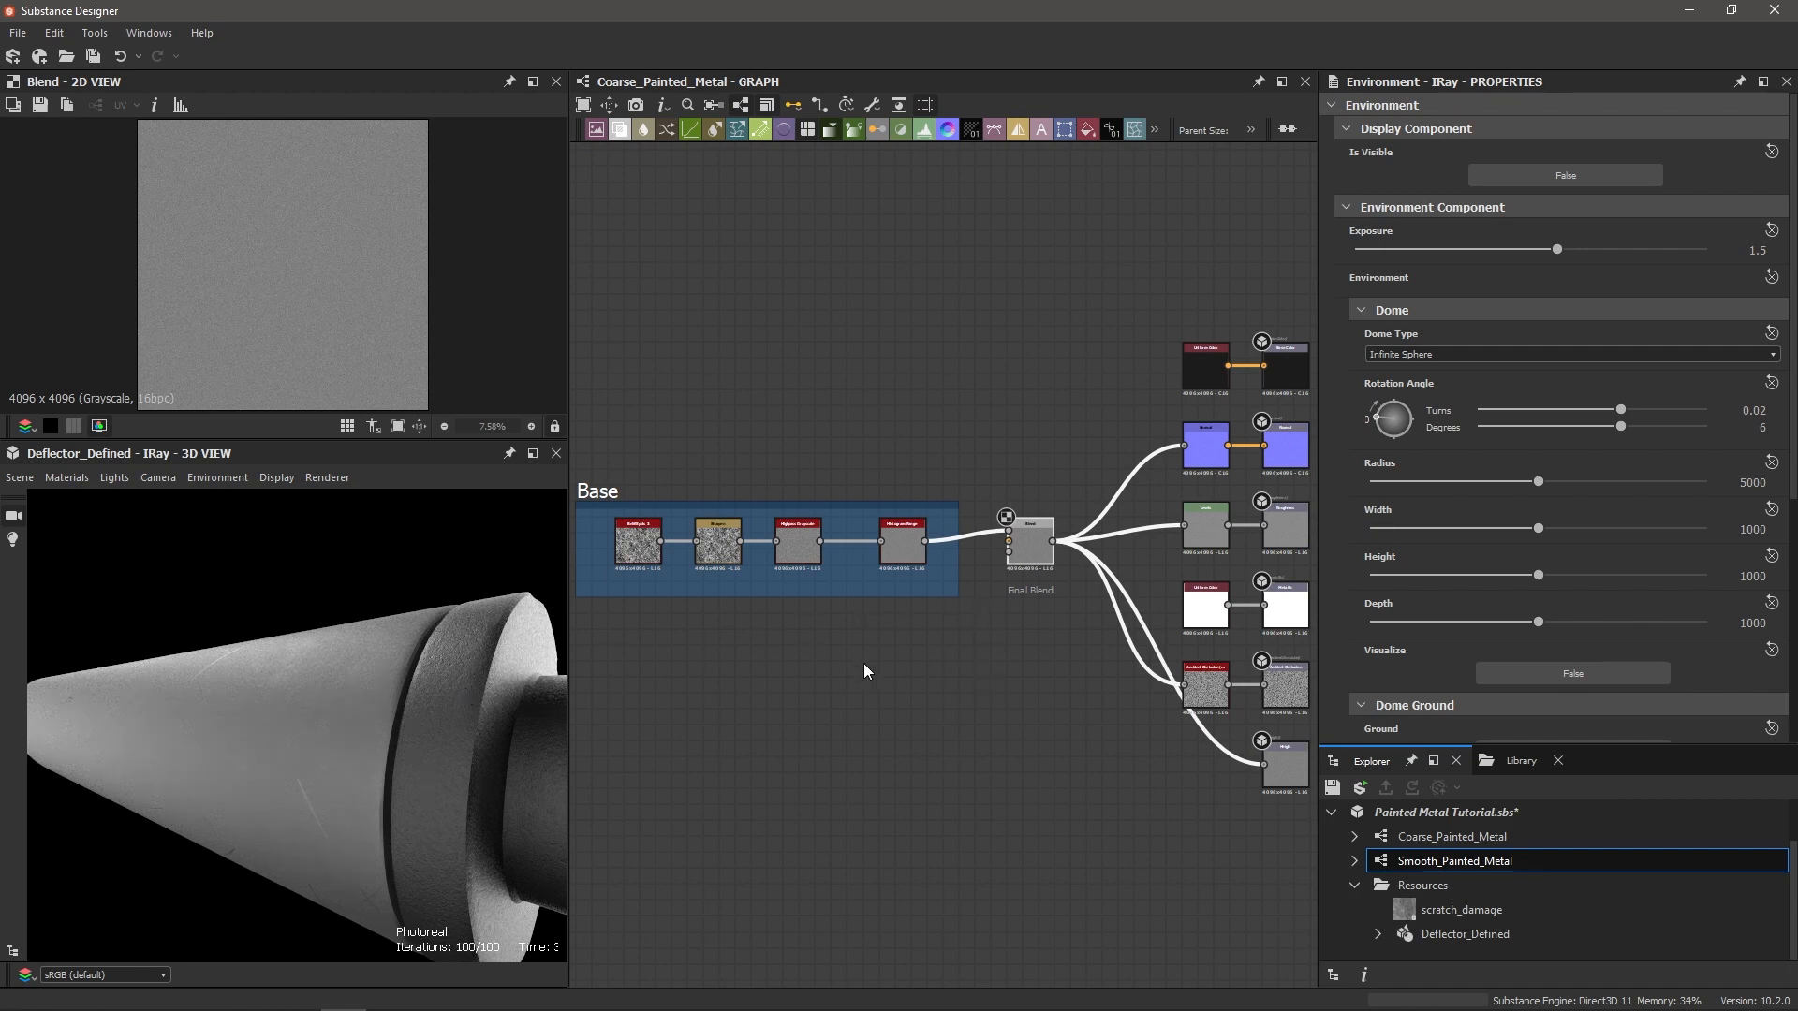
left_click_drag(318, 740, 401, 766)
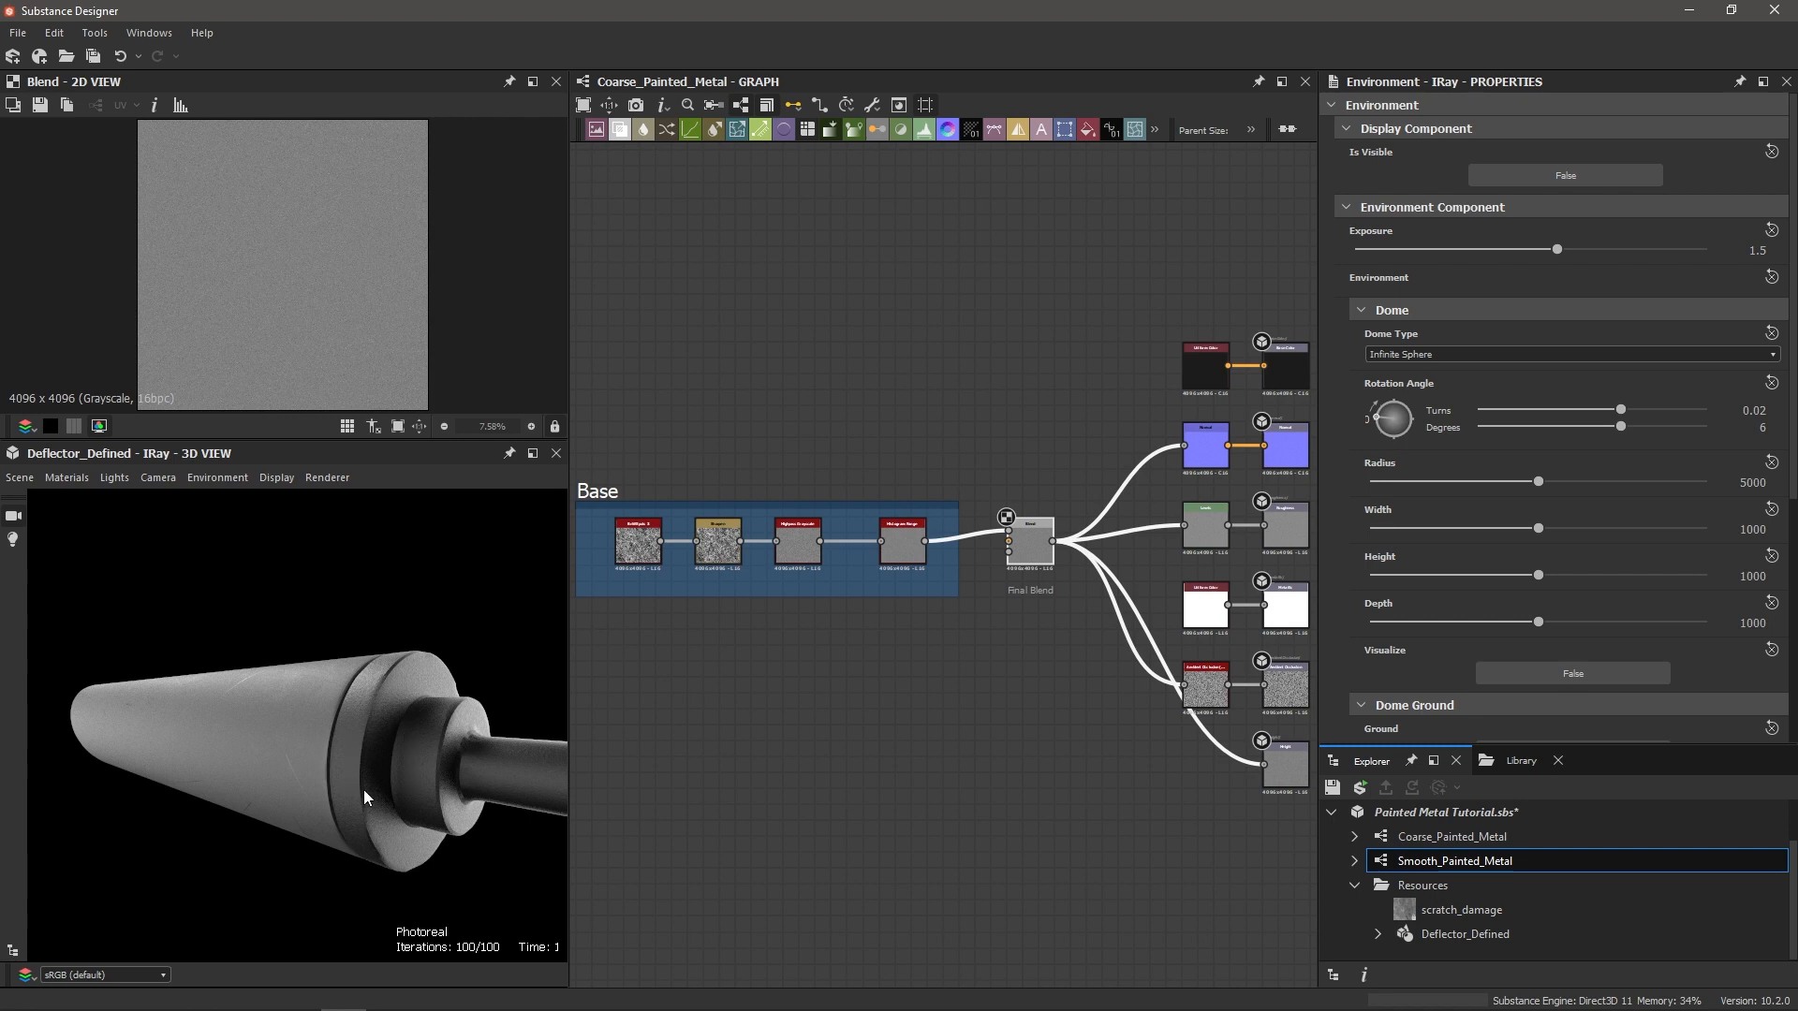
Step: Add a Metal Edge Wear node in the empty area below the Base frame of the Coarse_Painted_Metal graph
scroll(824, 746, "down", 2)
middle_click_drag(822, 756, 948, 694)
scroll(940, 691, "up", 1)
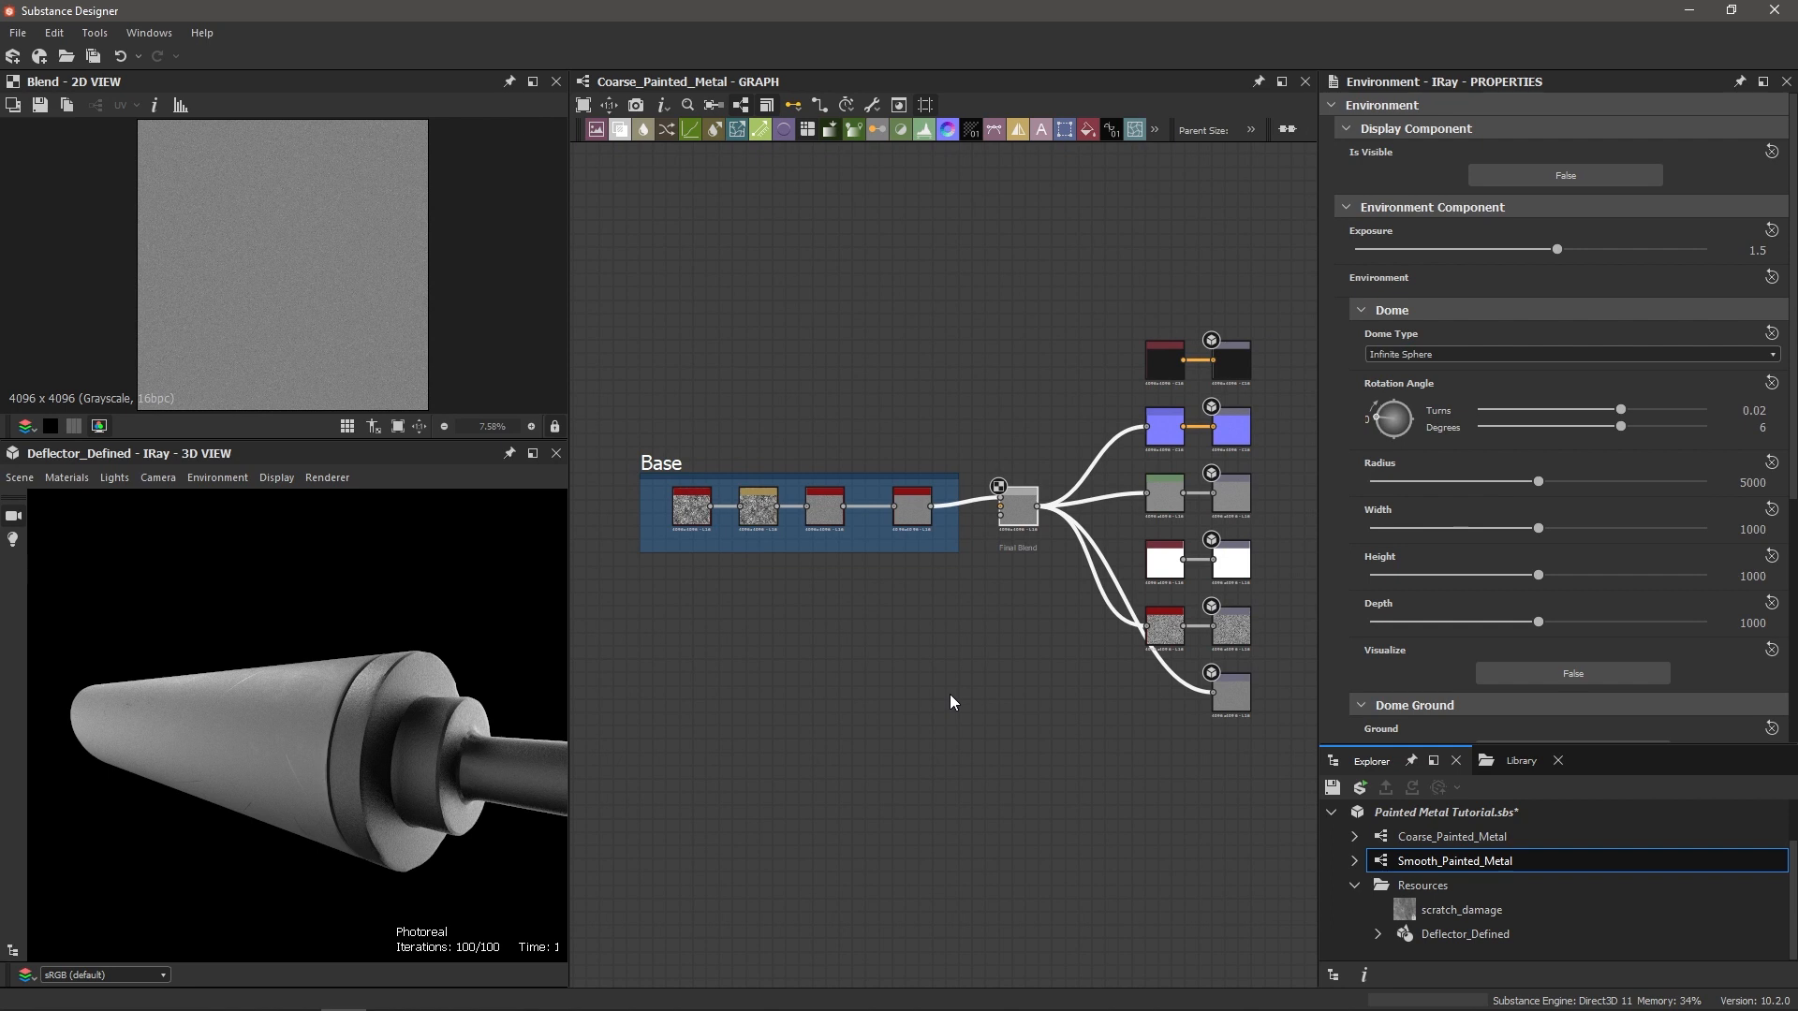
left_click(950, 694)
middle_click_drag(925, 746, 946, 723)
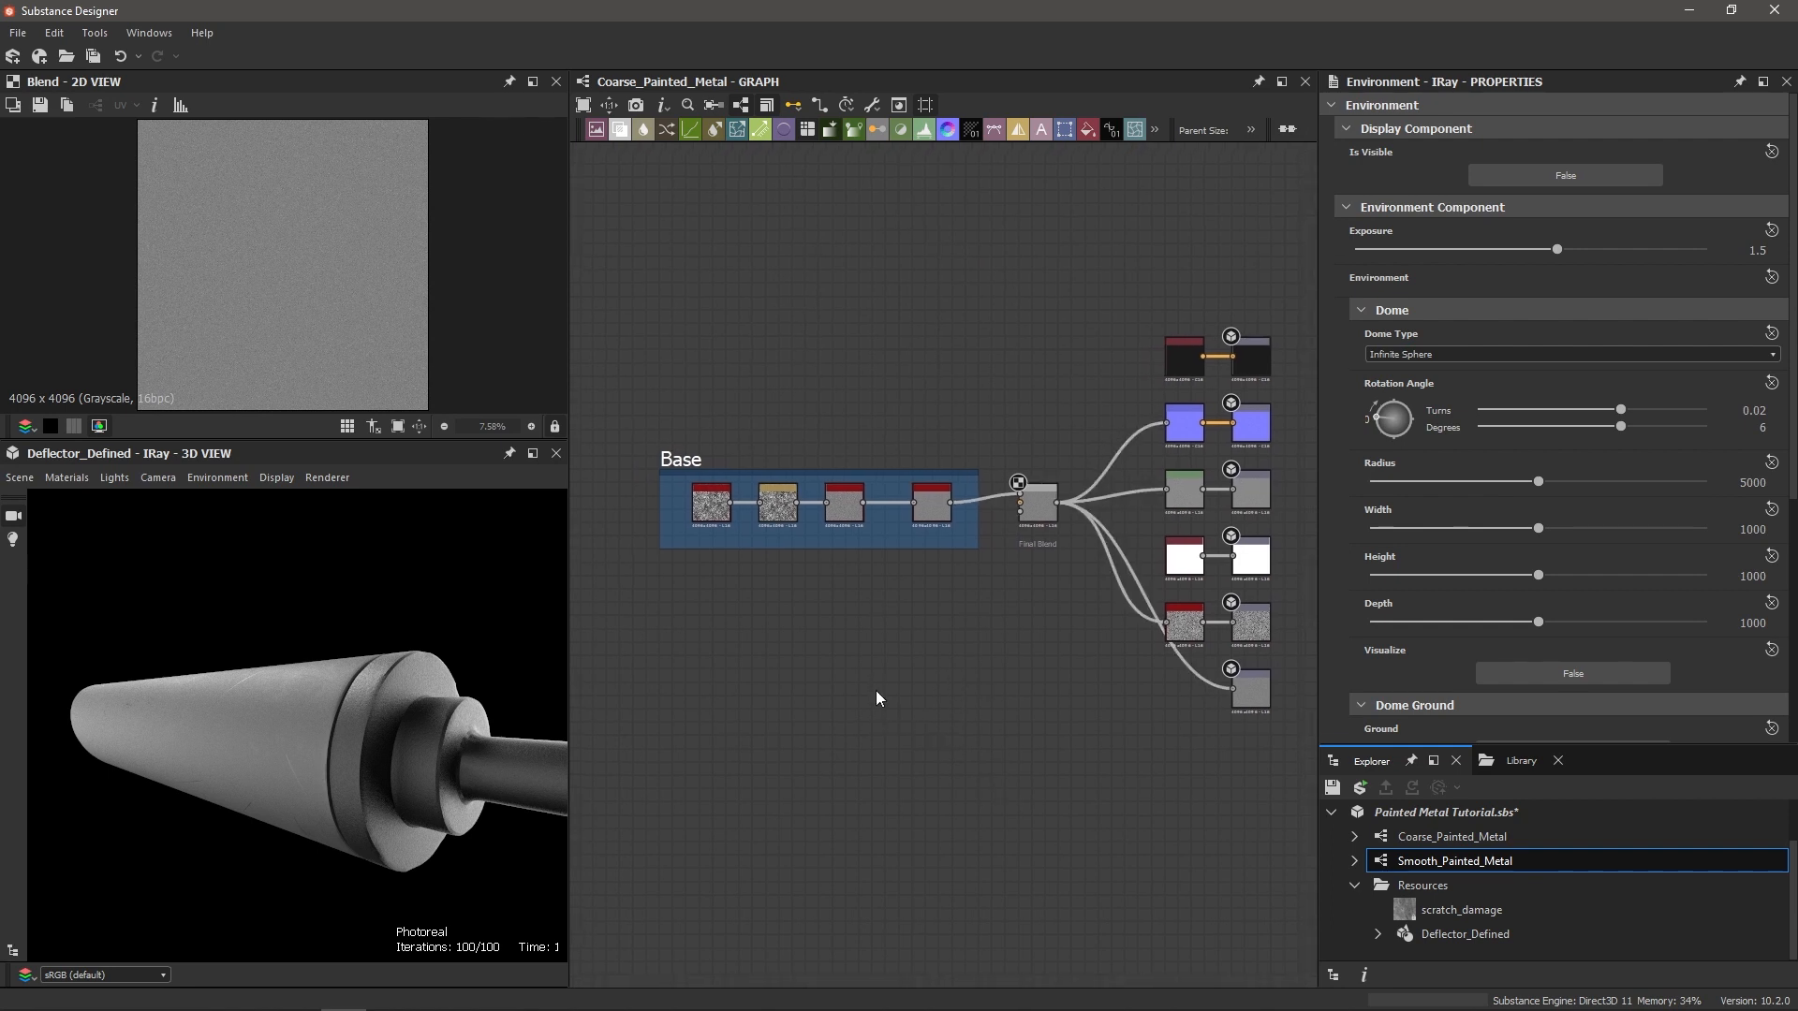
left_click(1461, 839)
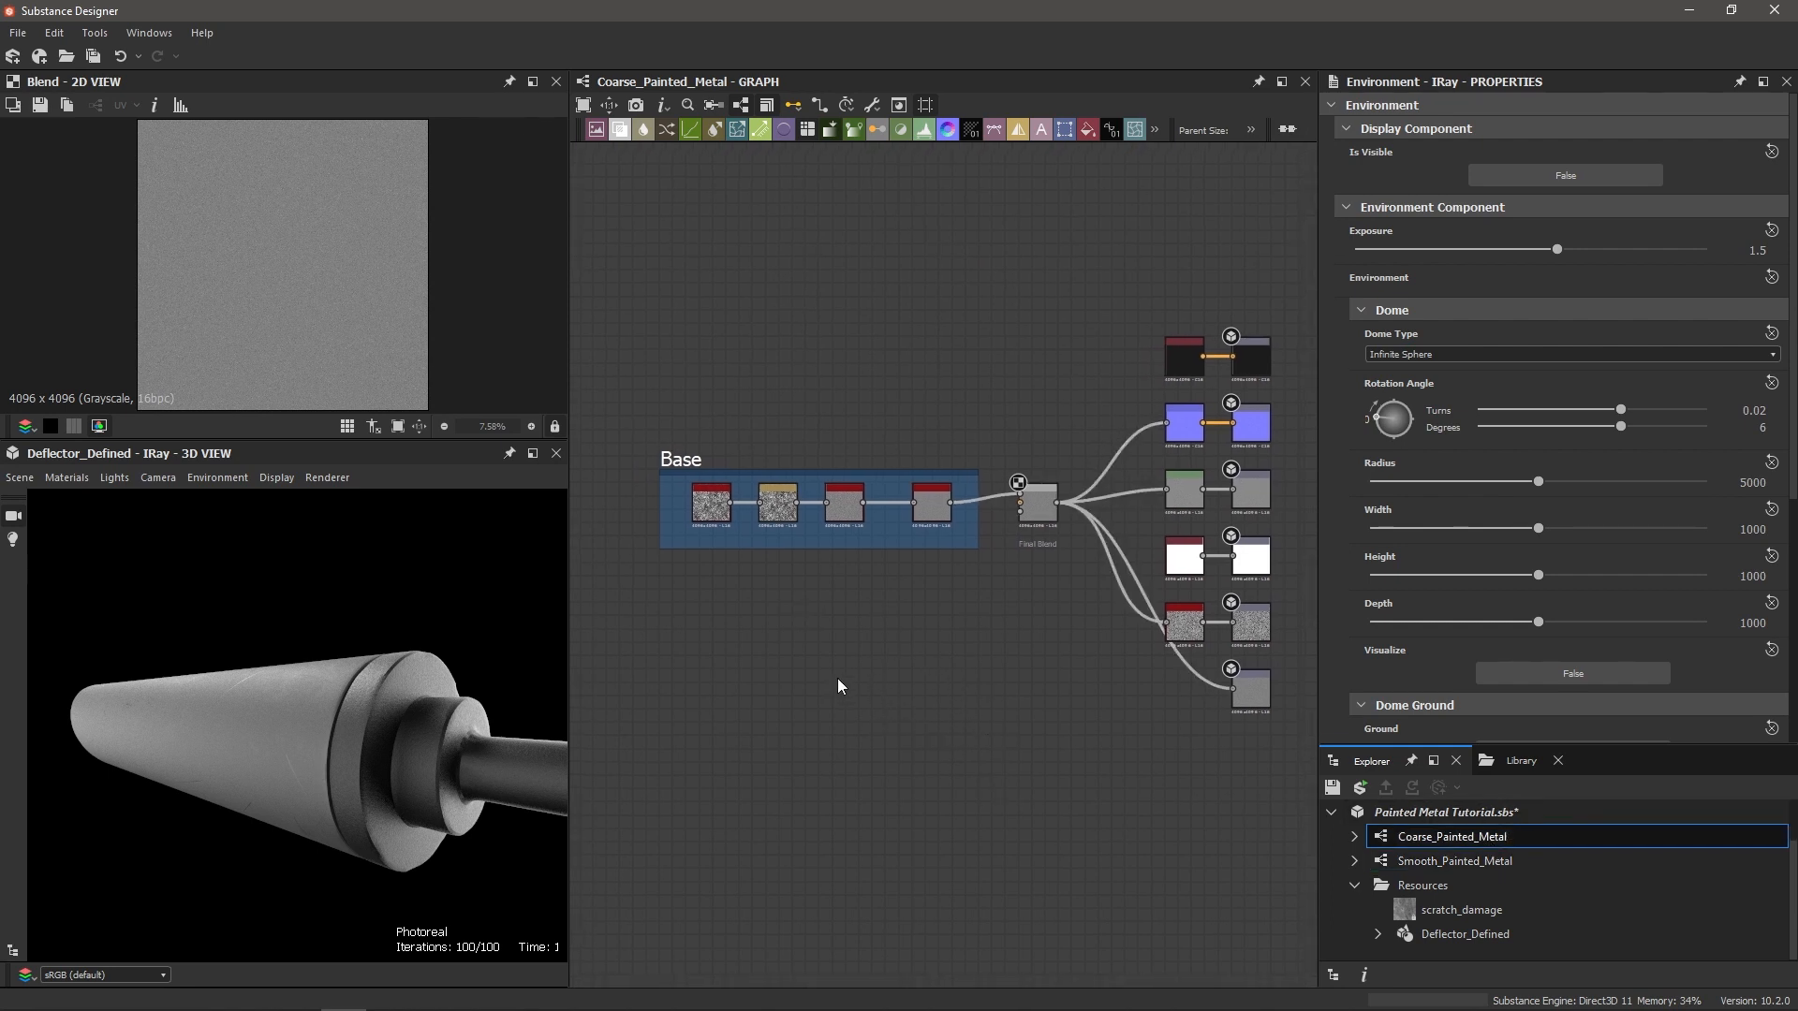
left_click(877, 758)
key("space")
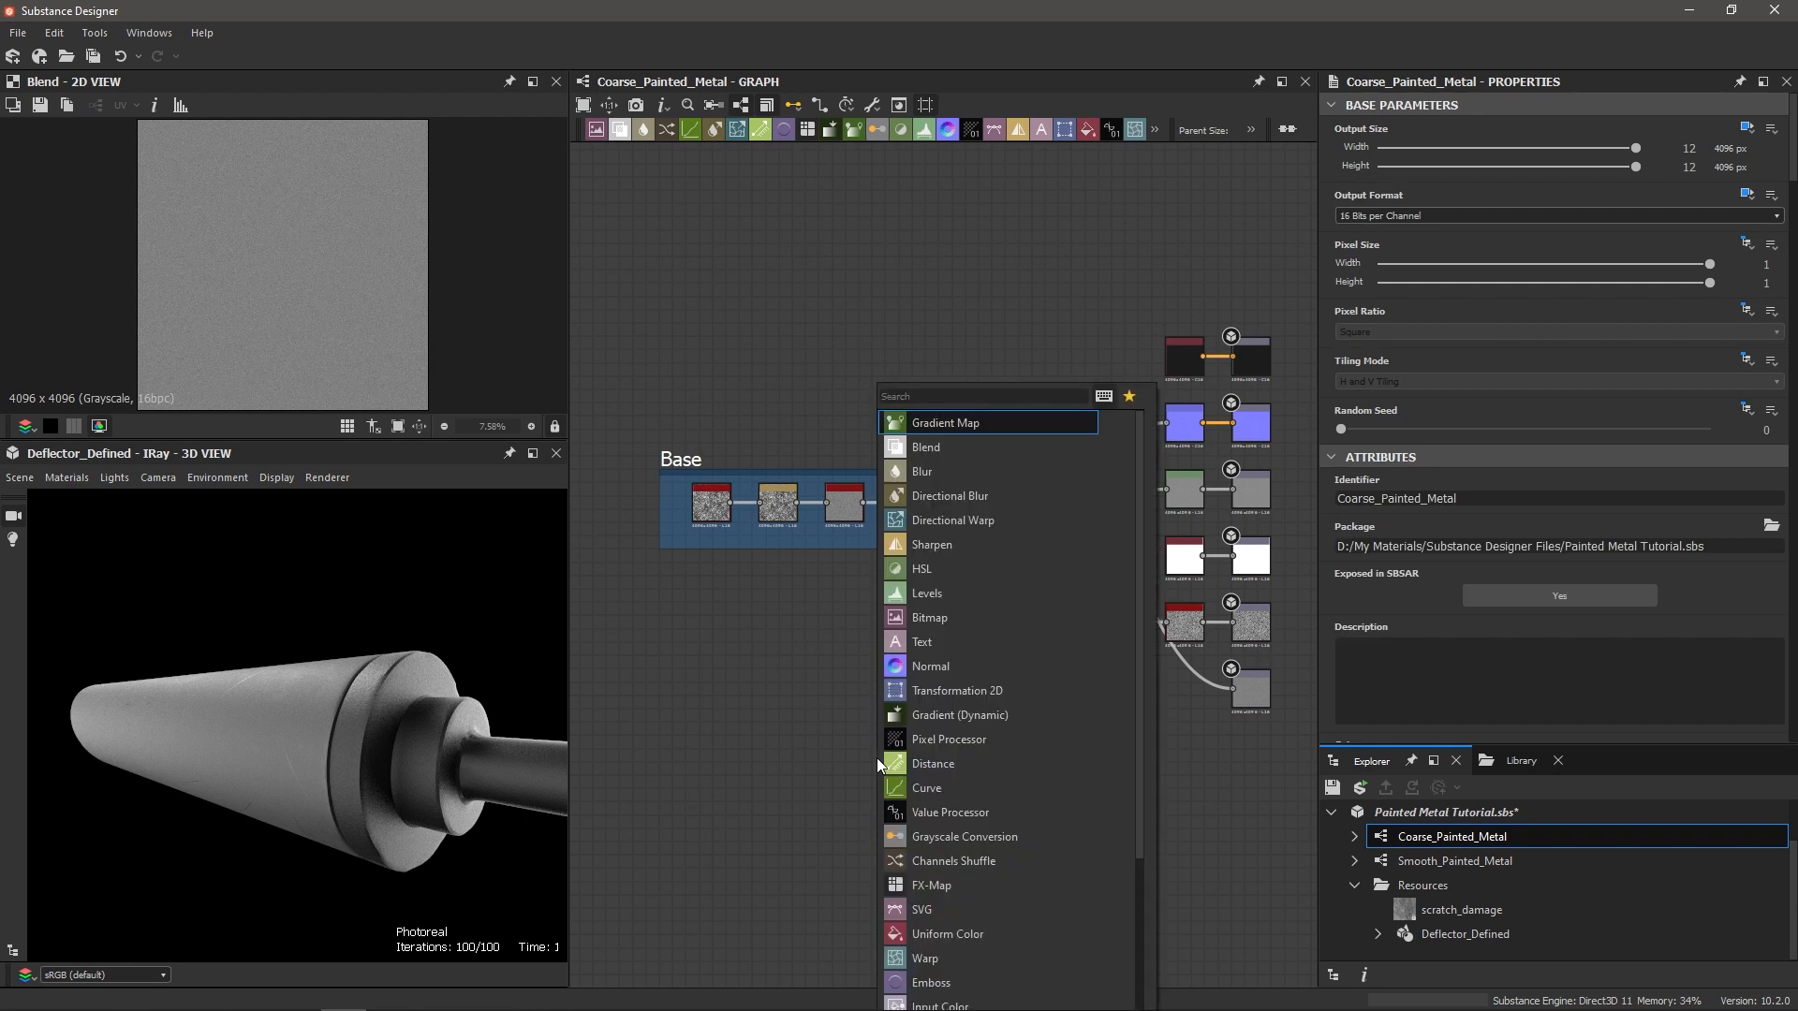
type("metal")
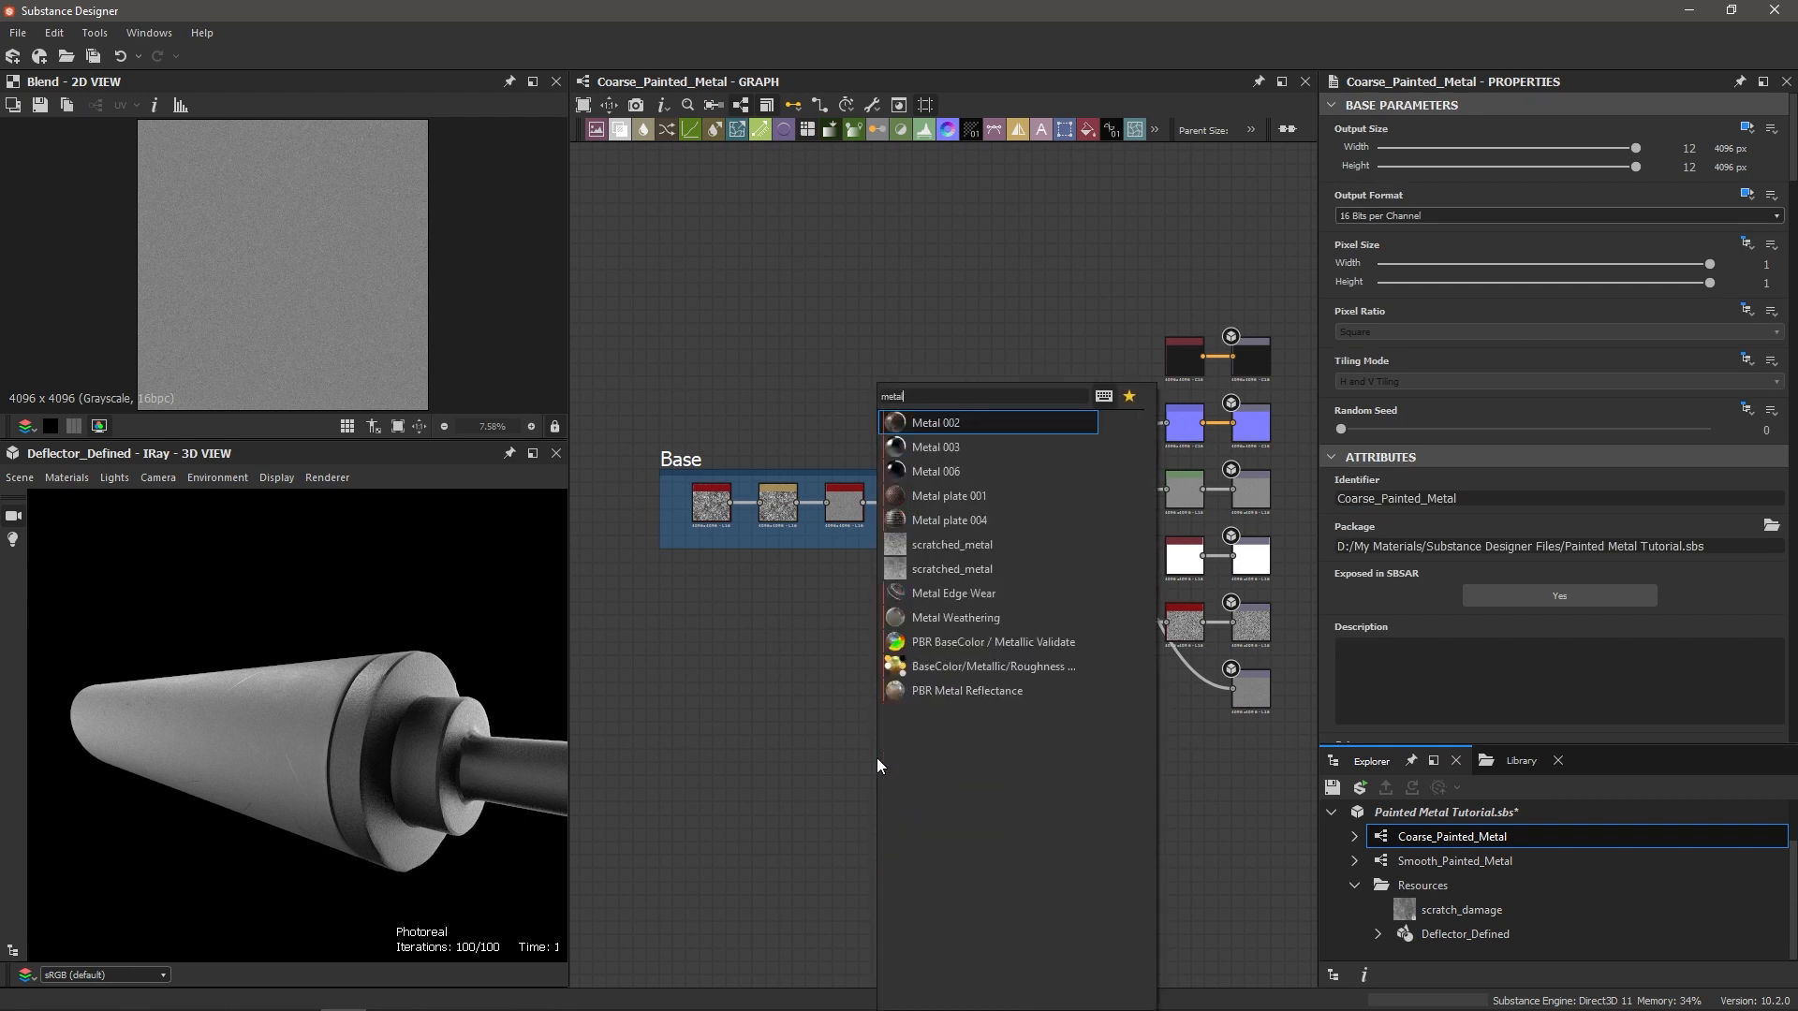
type(" ed")
key("Return")
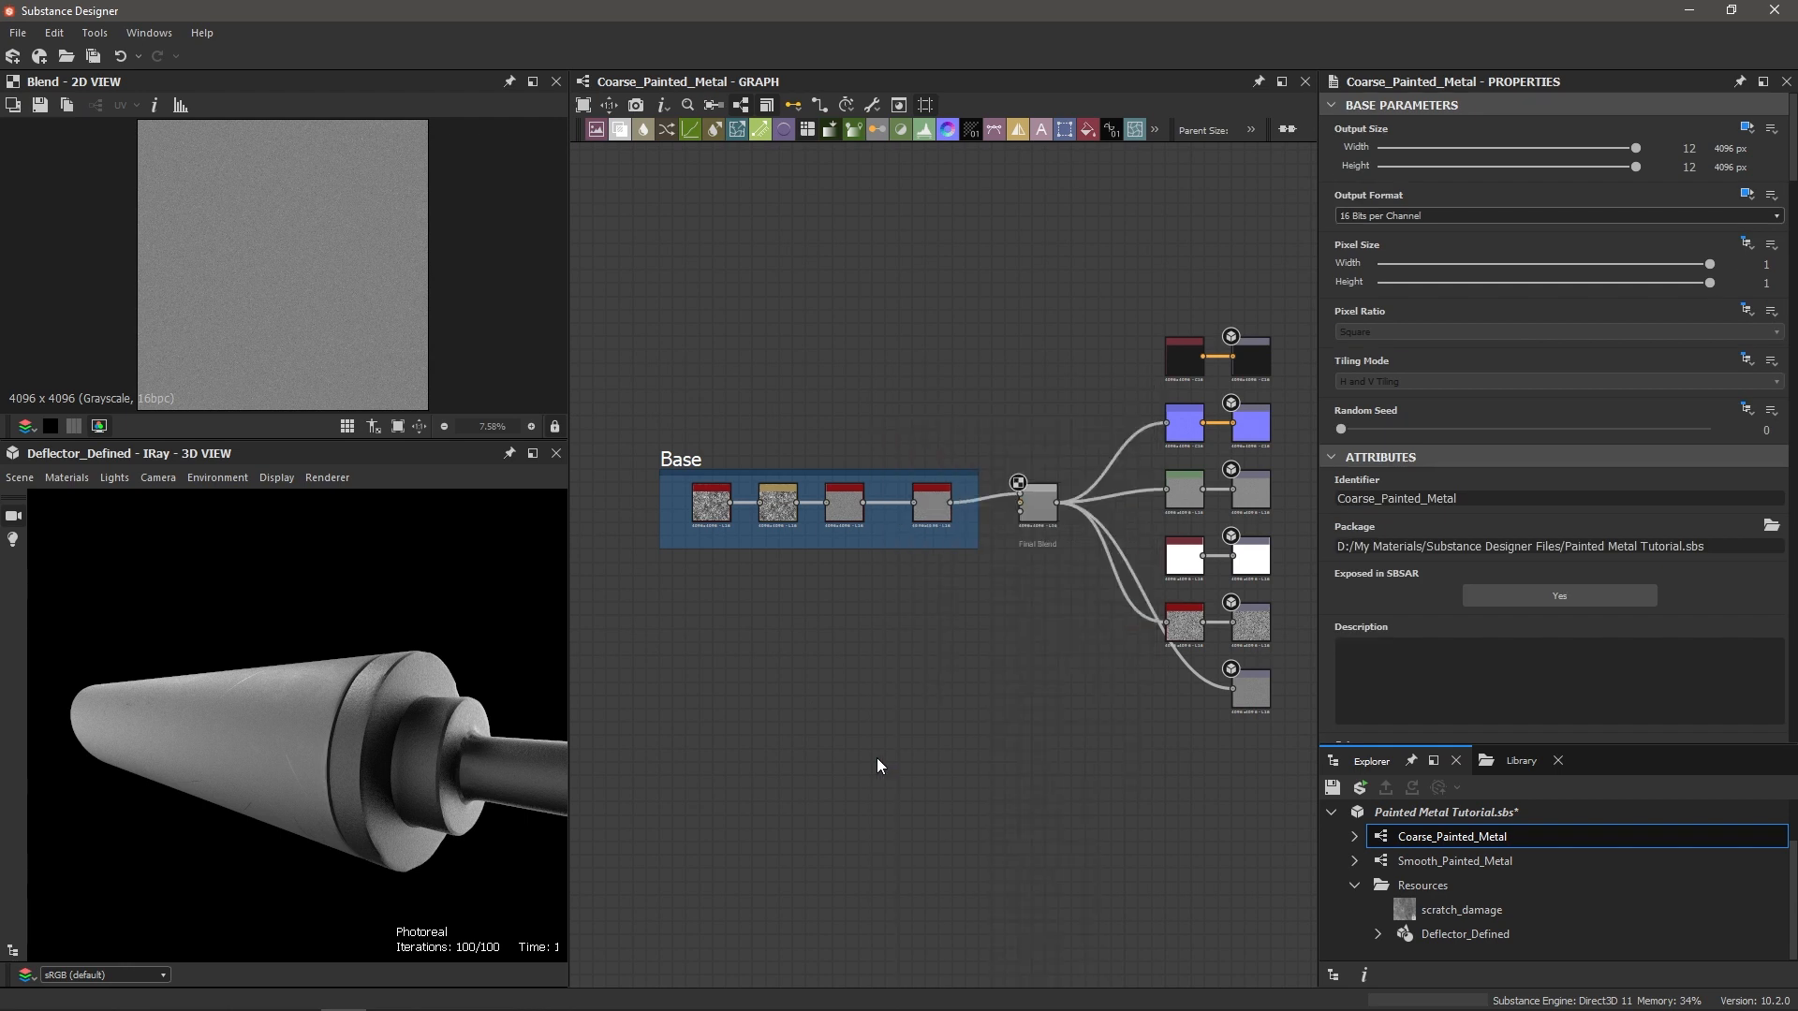
scroll(877, 756, "up", 4)
scroll(881, 759, "up", 2)
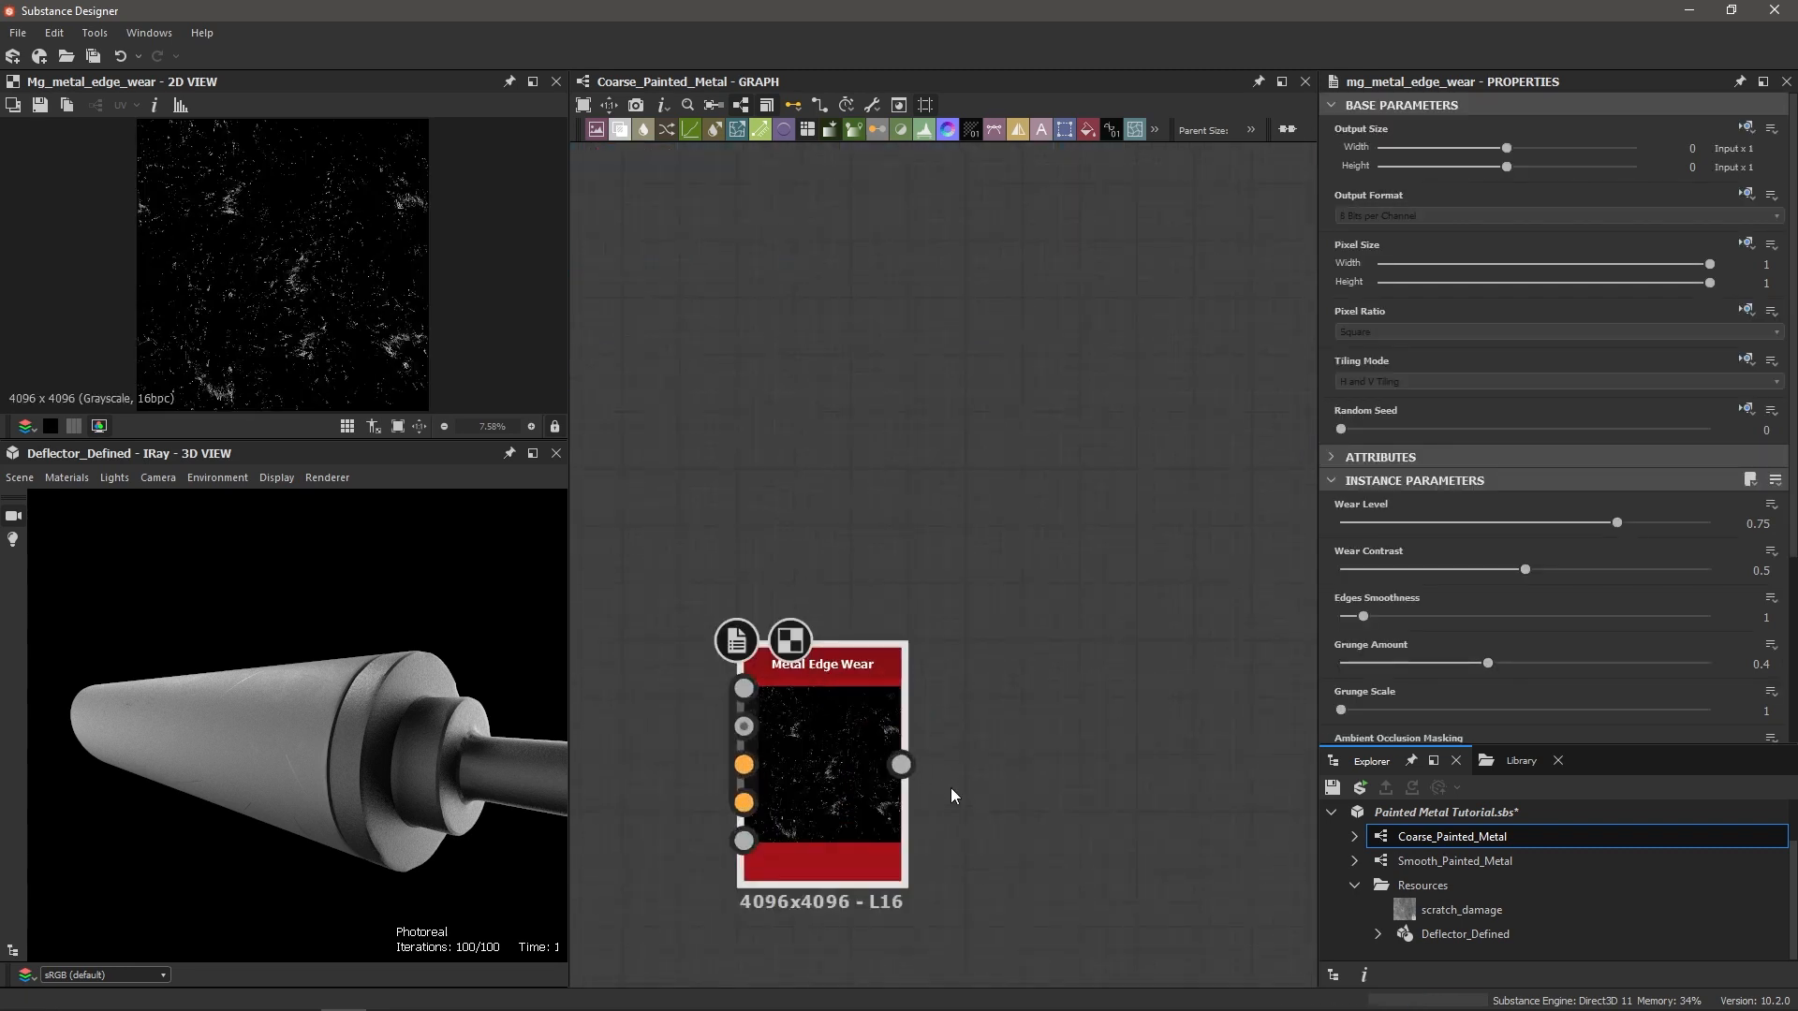
scroll(951, 784, "down", 6)
key("f")
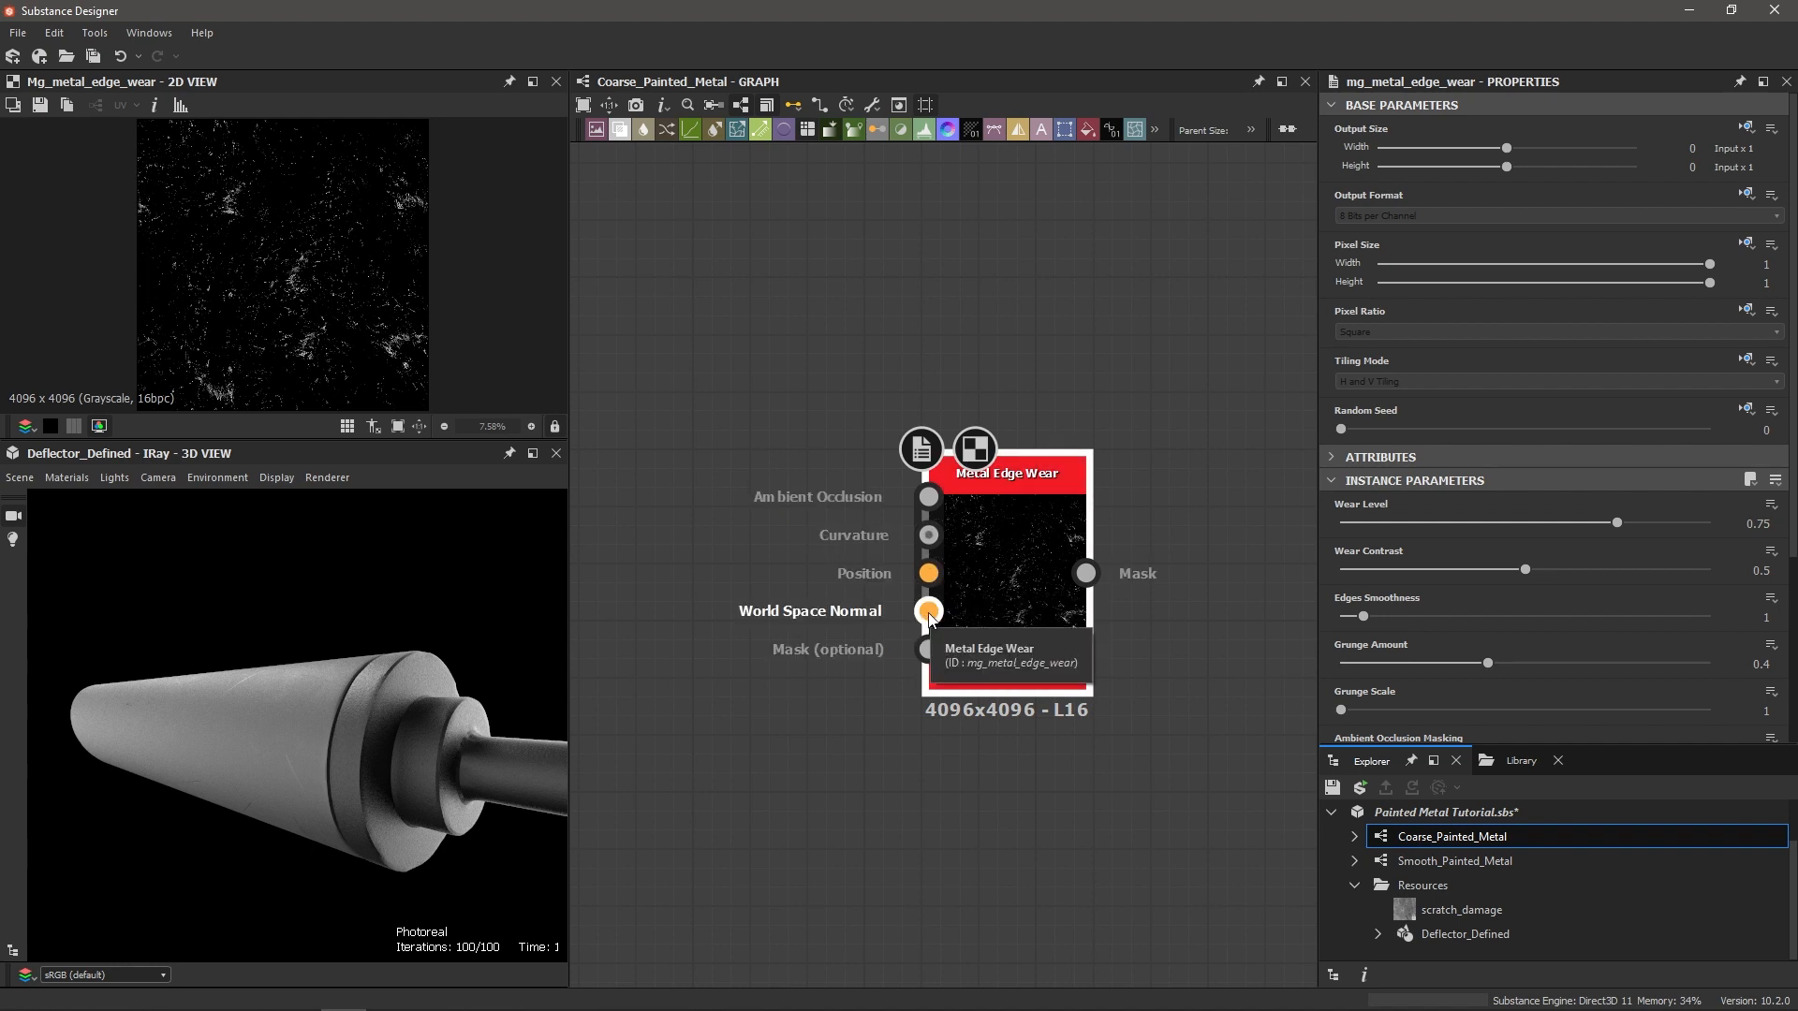
Step: Open the model information baking settings for the Deflector_Defined mesh resource and bring its whole UV layout into view
left_click_drag(1593, 749, 1594, 587)
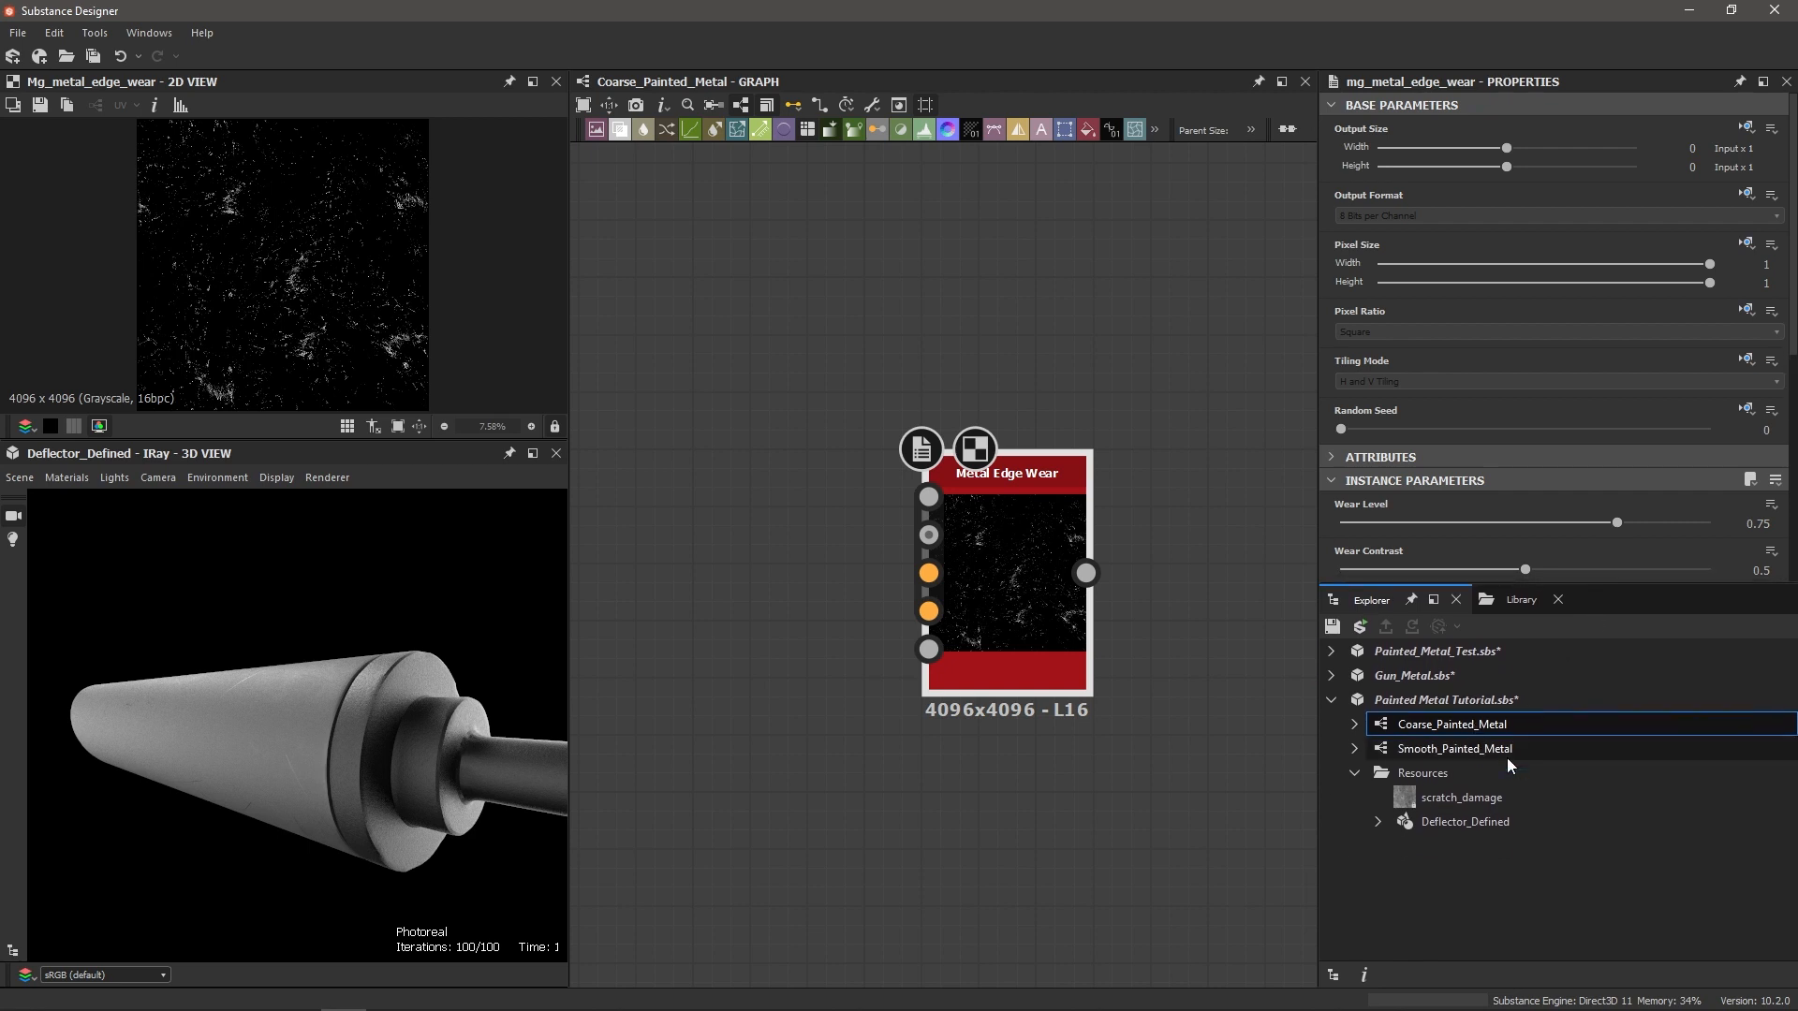
left_click(1377, 822)
left_click(1435, 823)
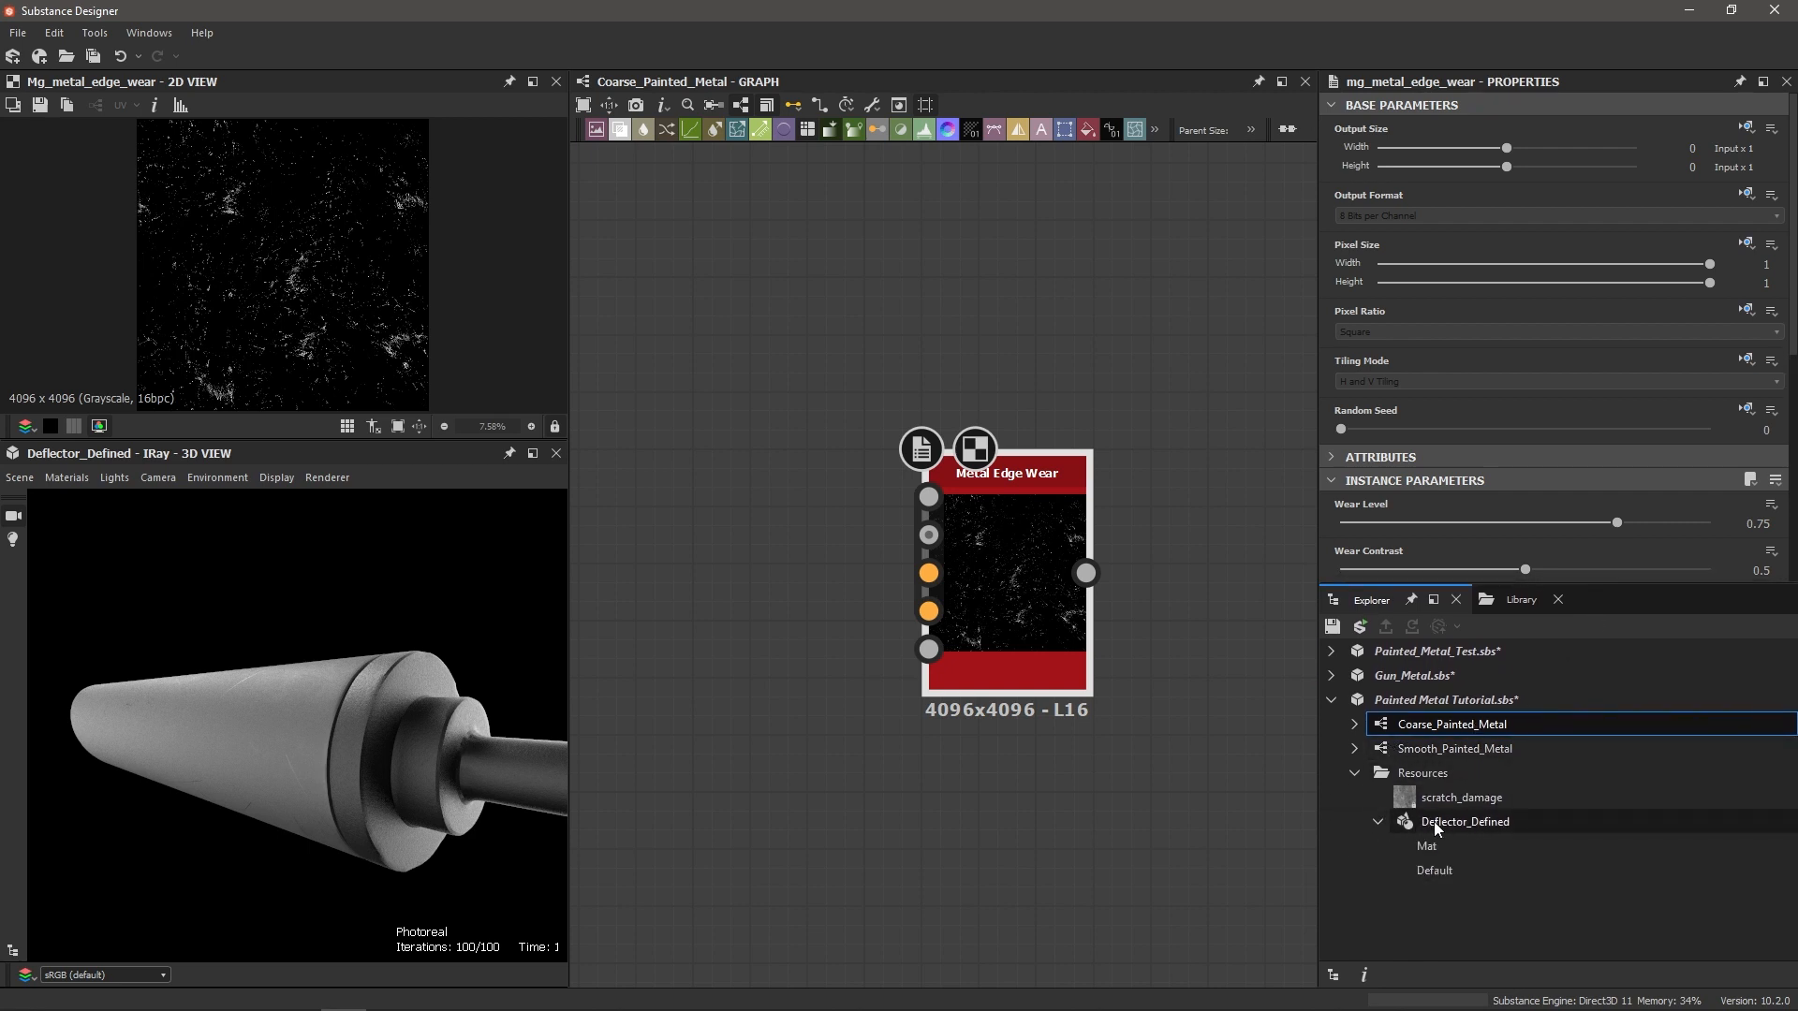
left_click(1376, 822)
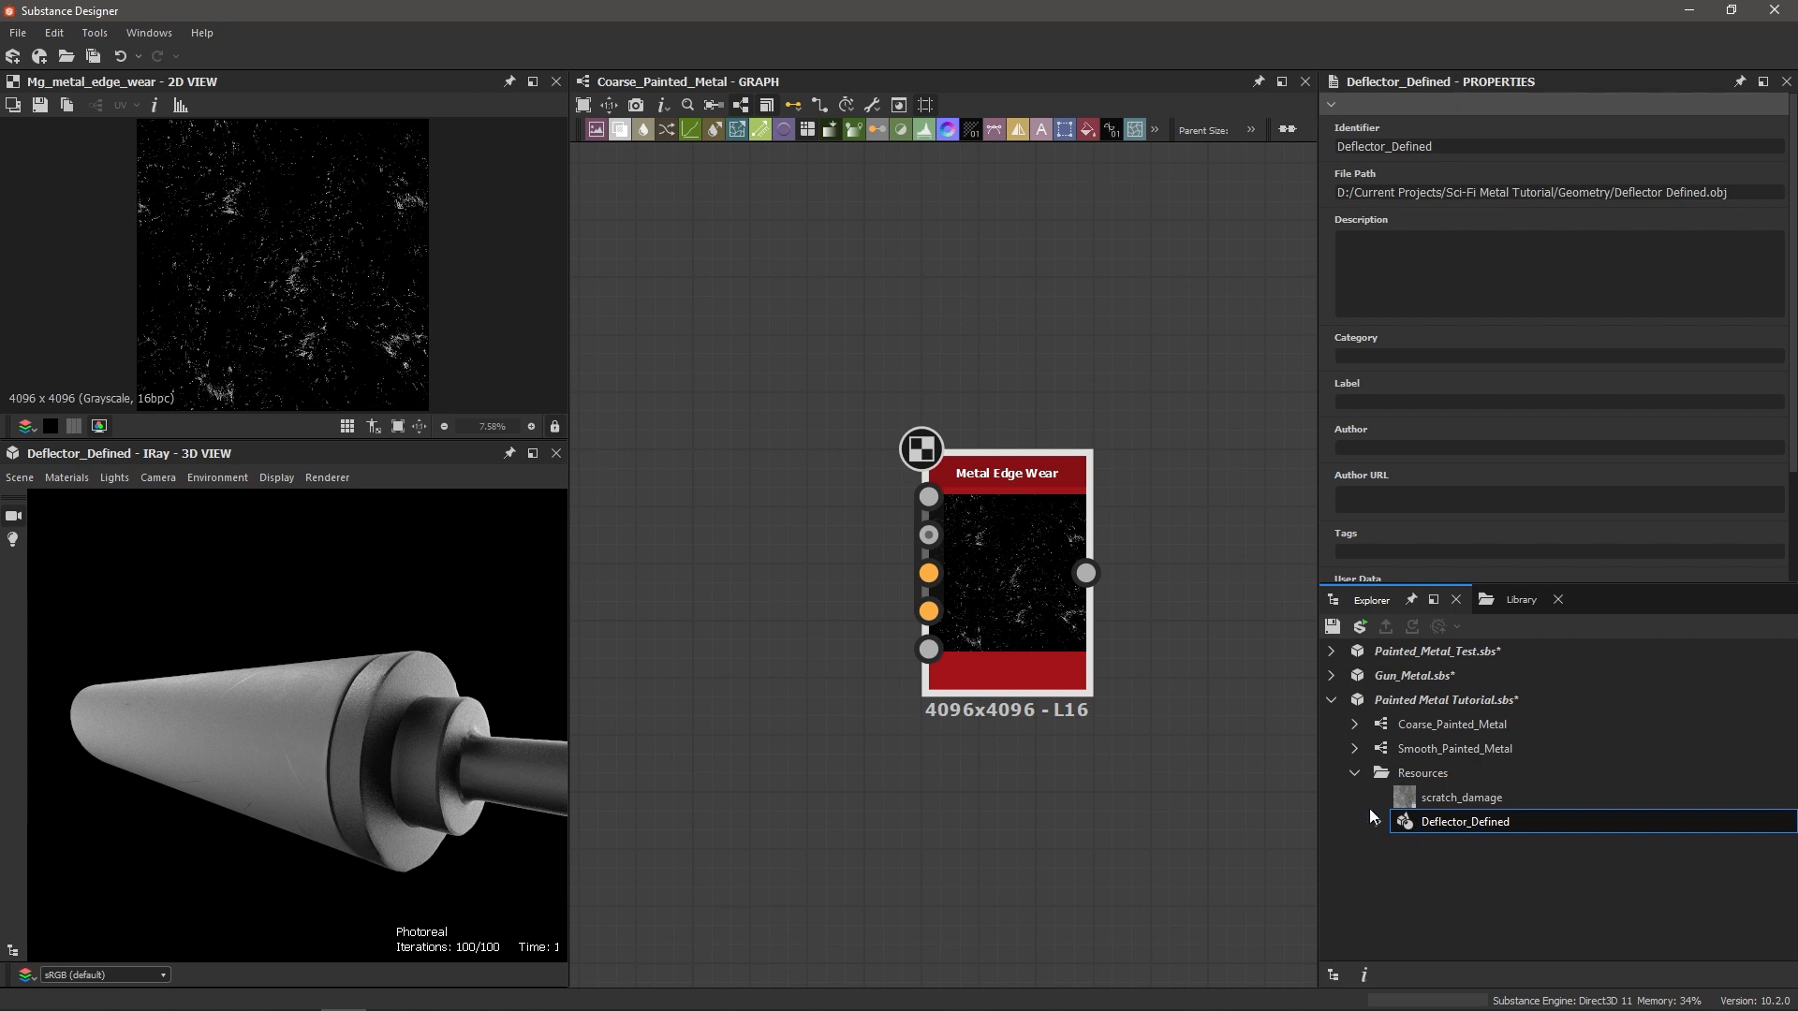
right_click(1448, 831)
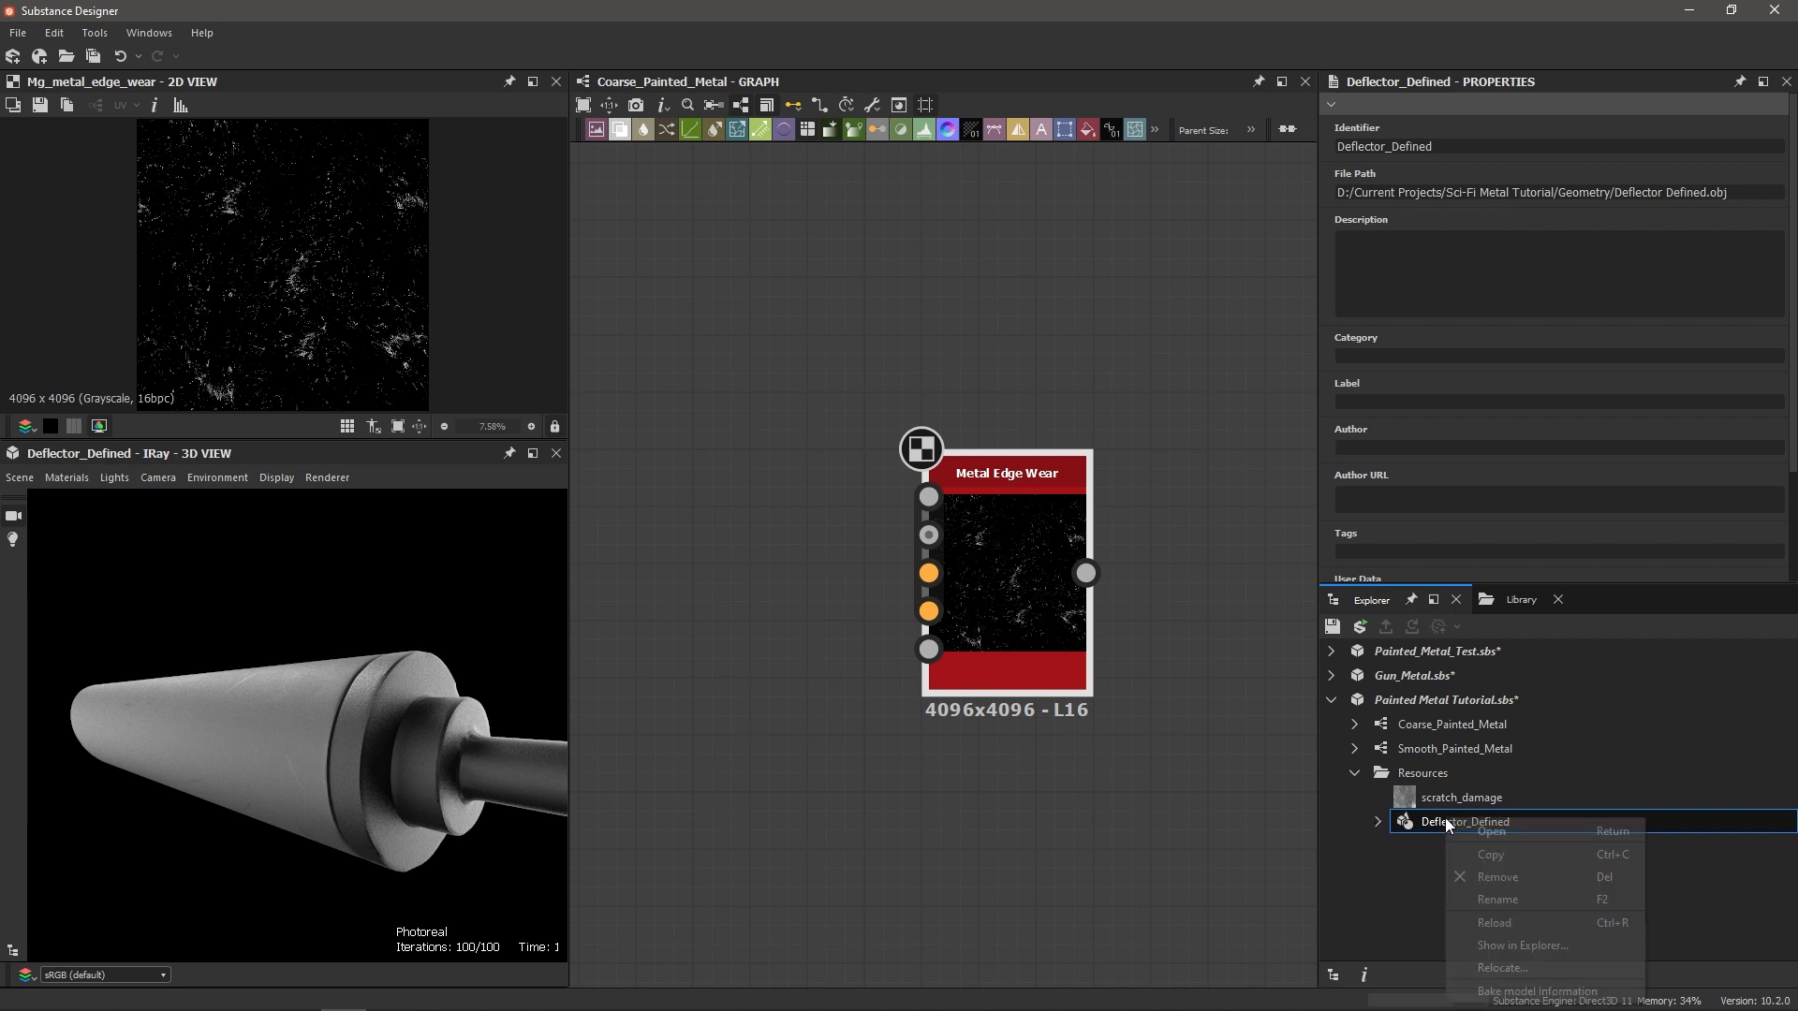
left_click(1524, 993)
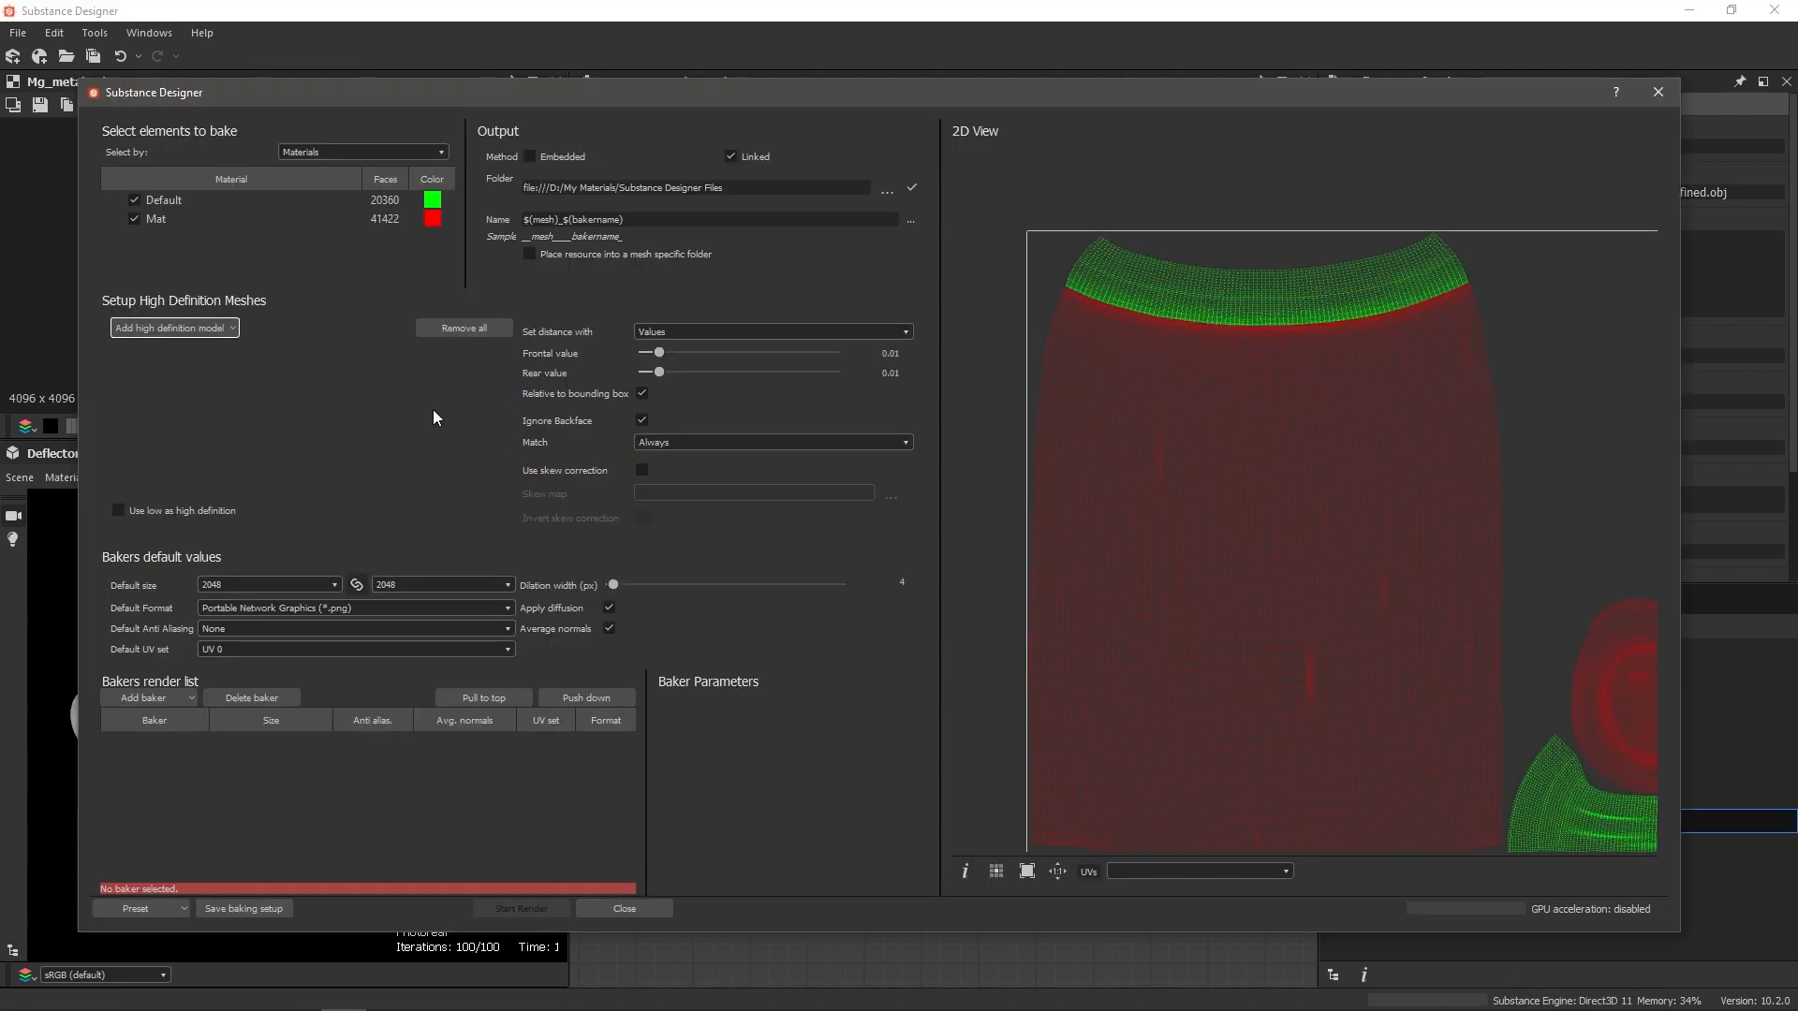
scroll(1369, 435, "down", 3)
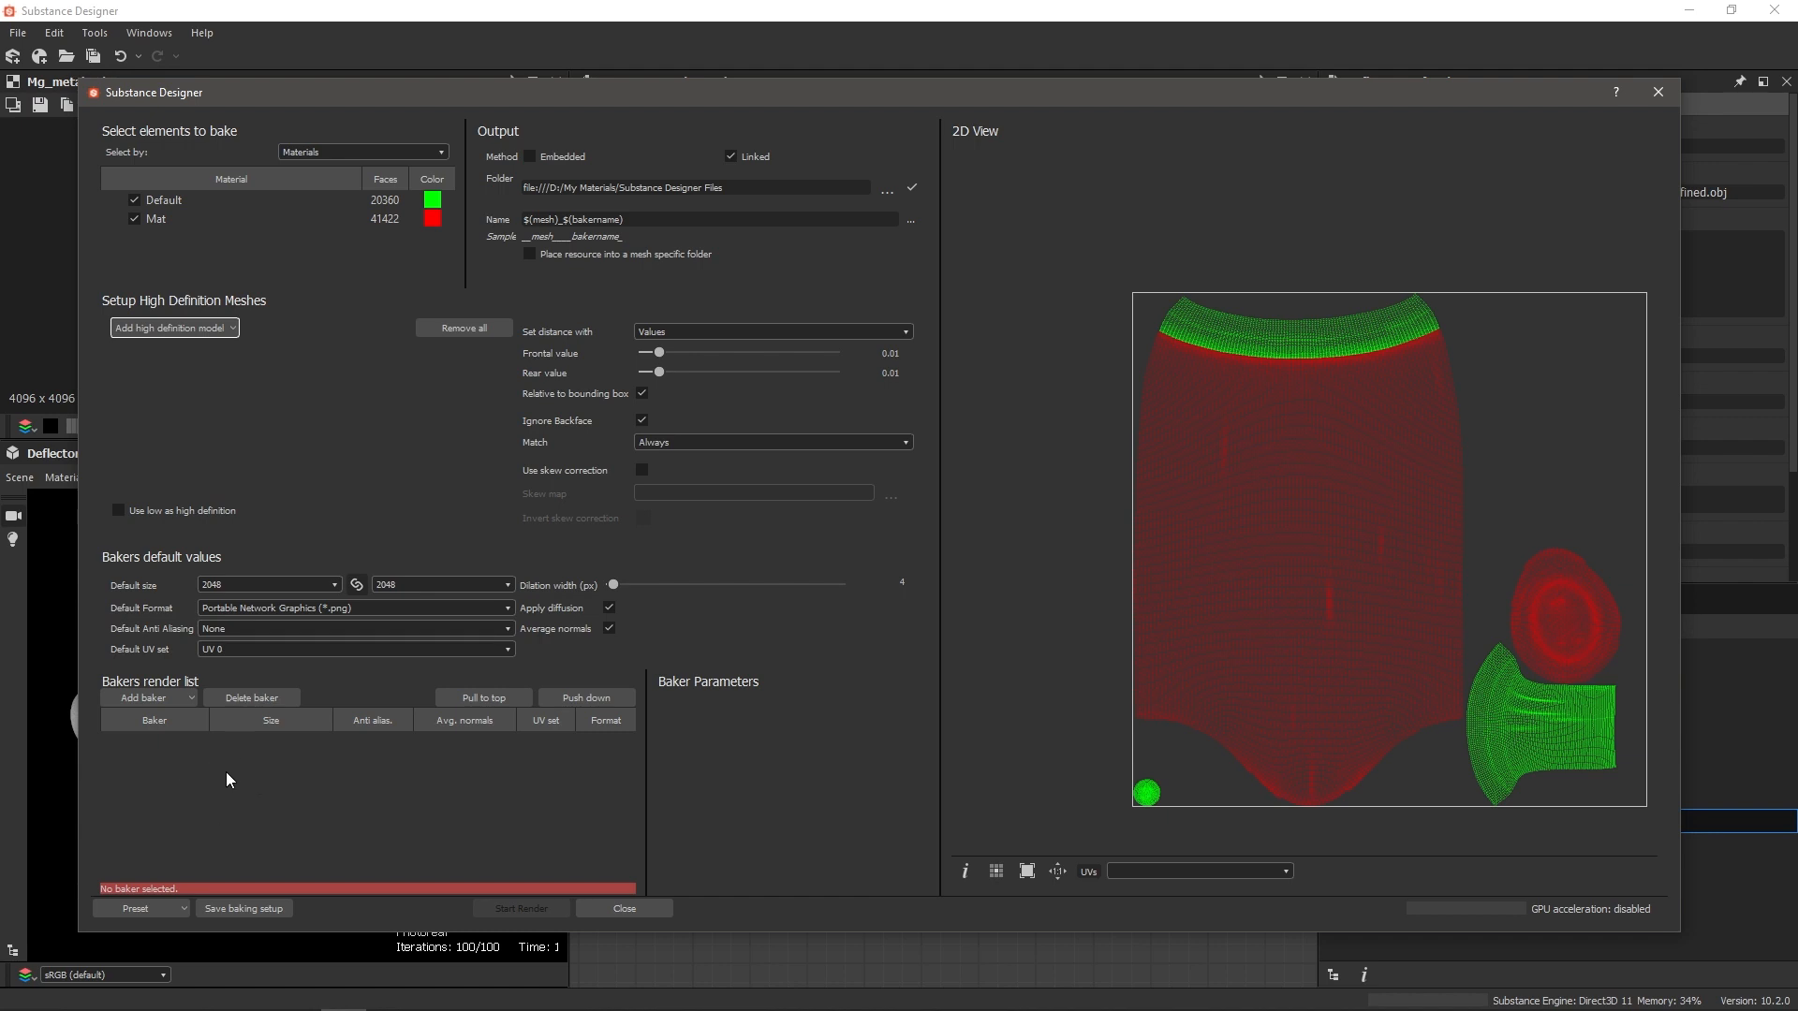
Step: Add Ambient Occlusion, Curvature and Position Map from Mesh bakers plus World Space Normals, and use the low mesh as high definition
left_click(190, 698)
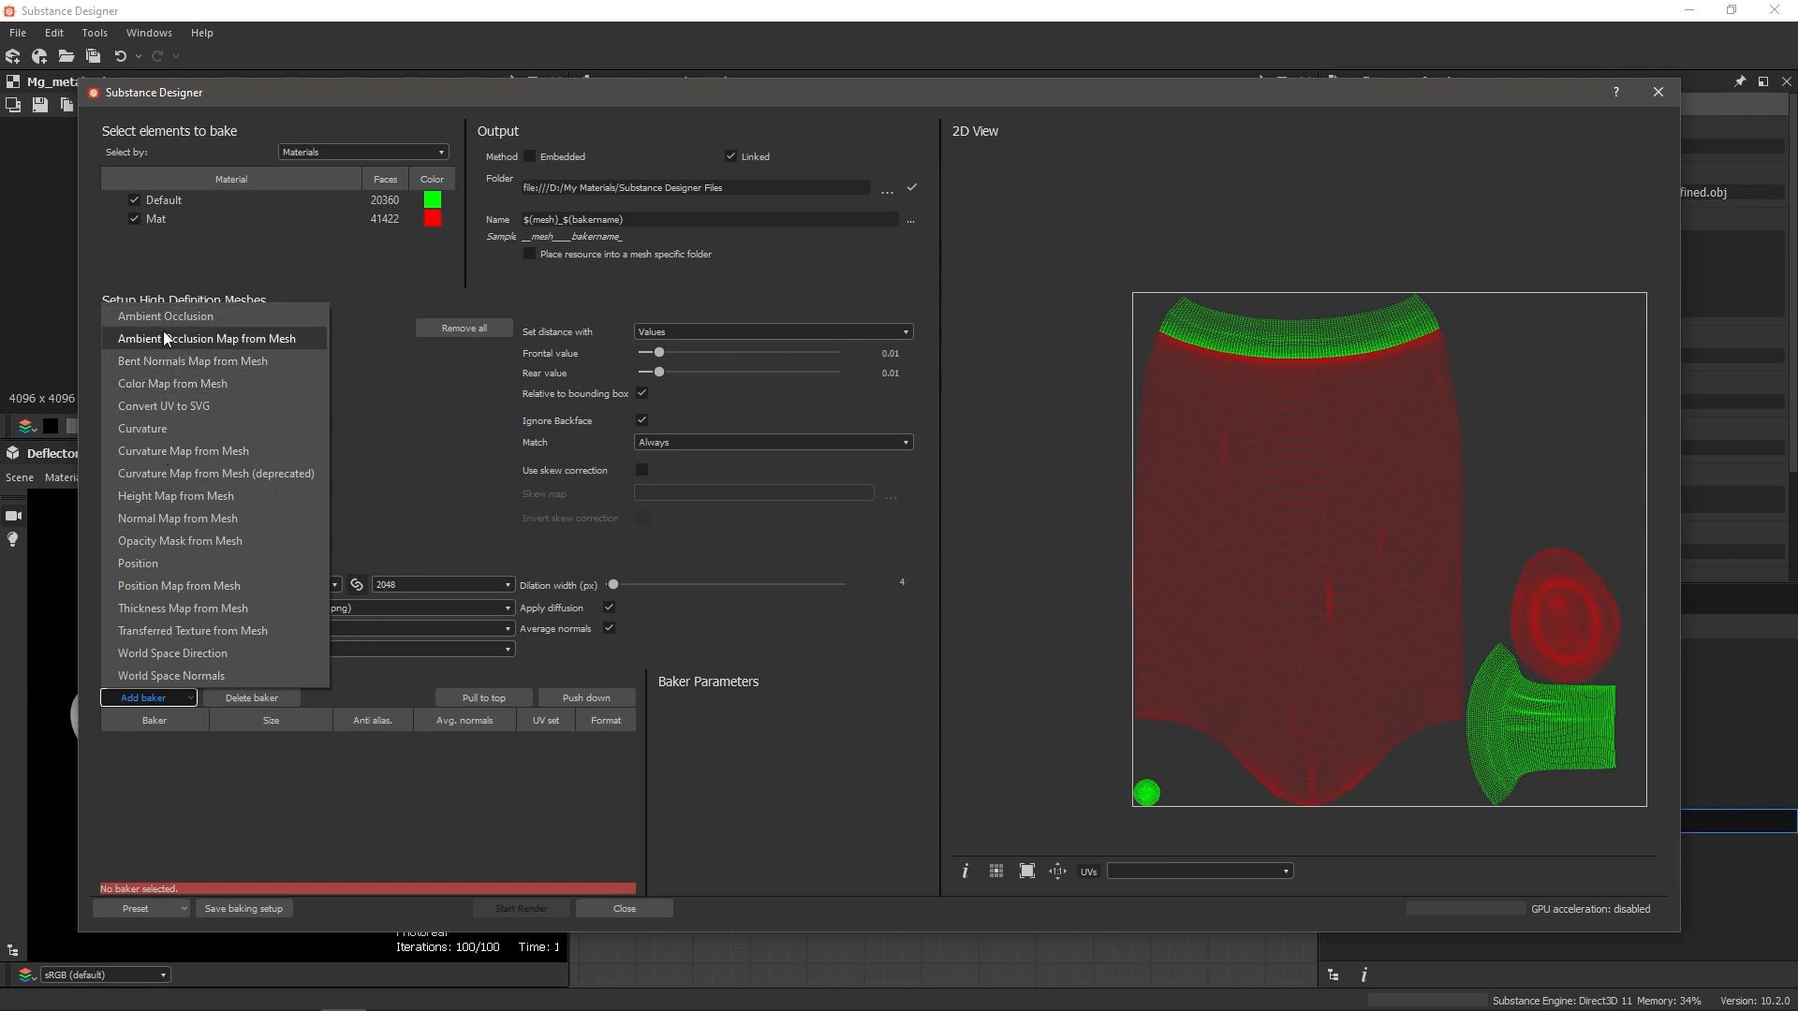
left_click(253, 339)
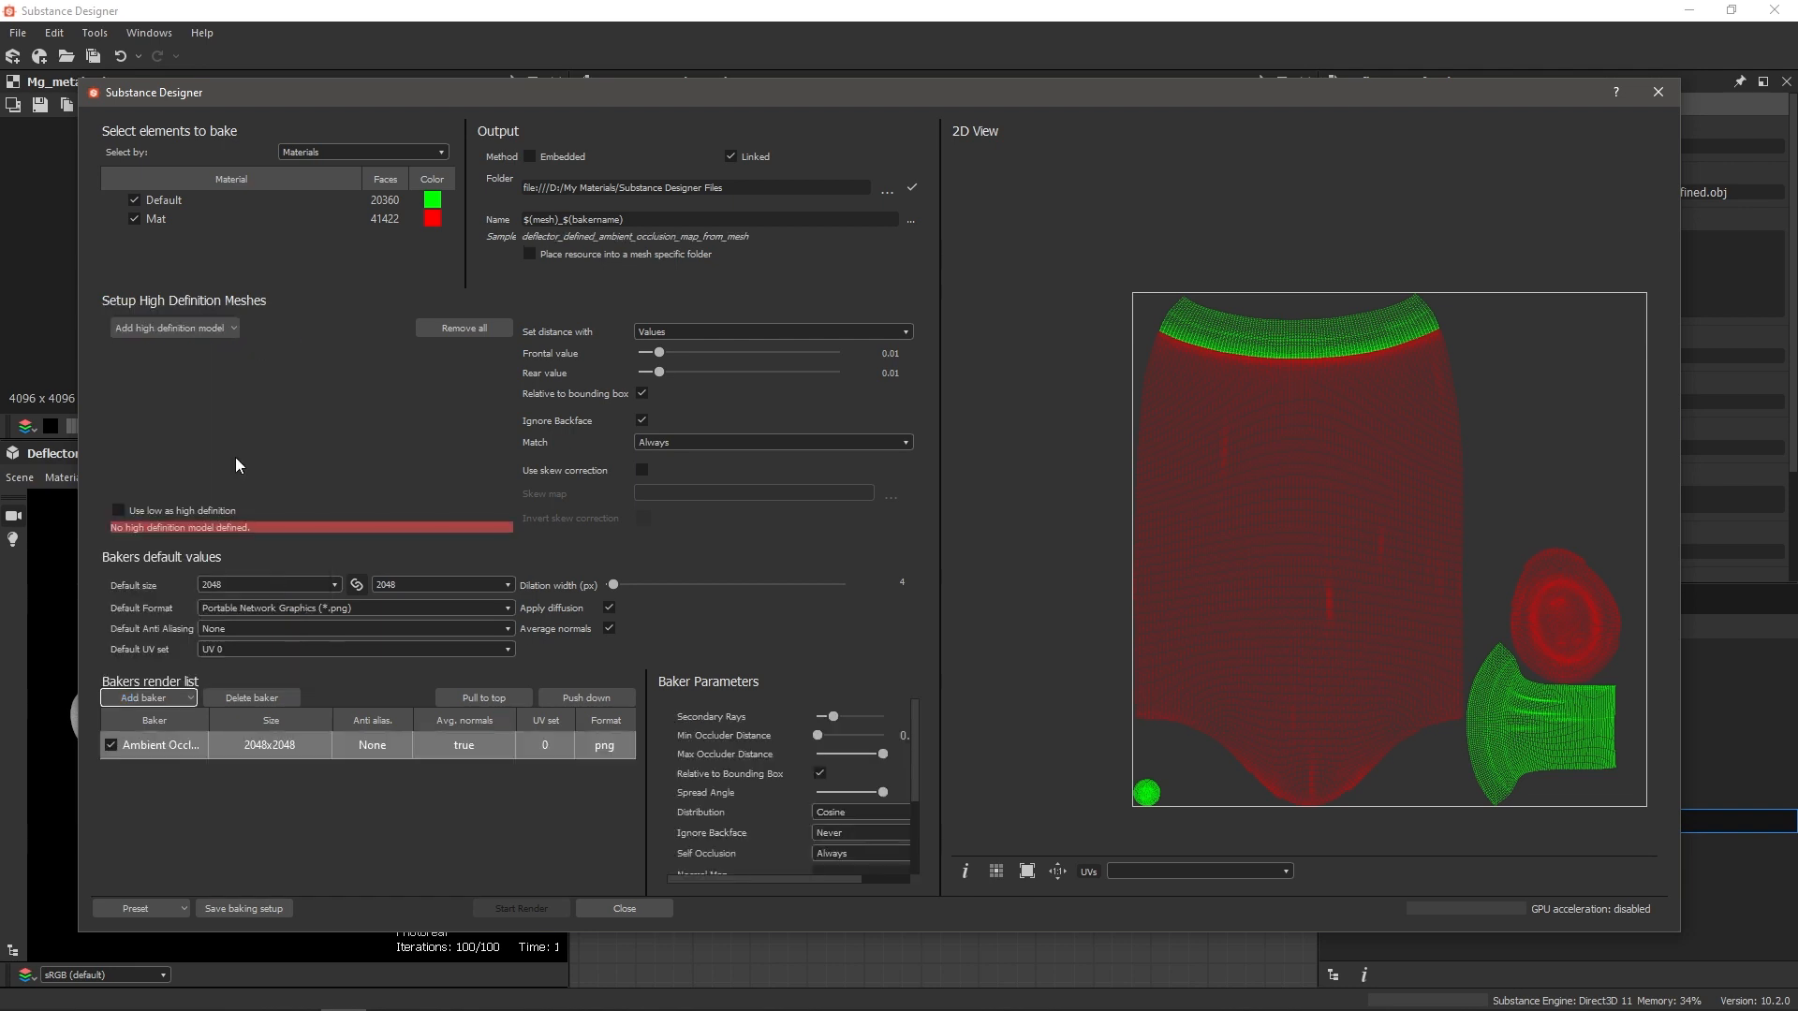
left_click(178, 698)
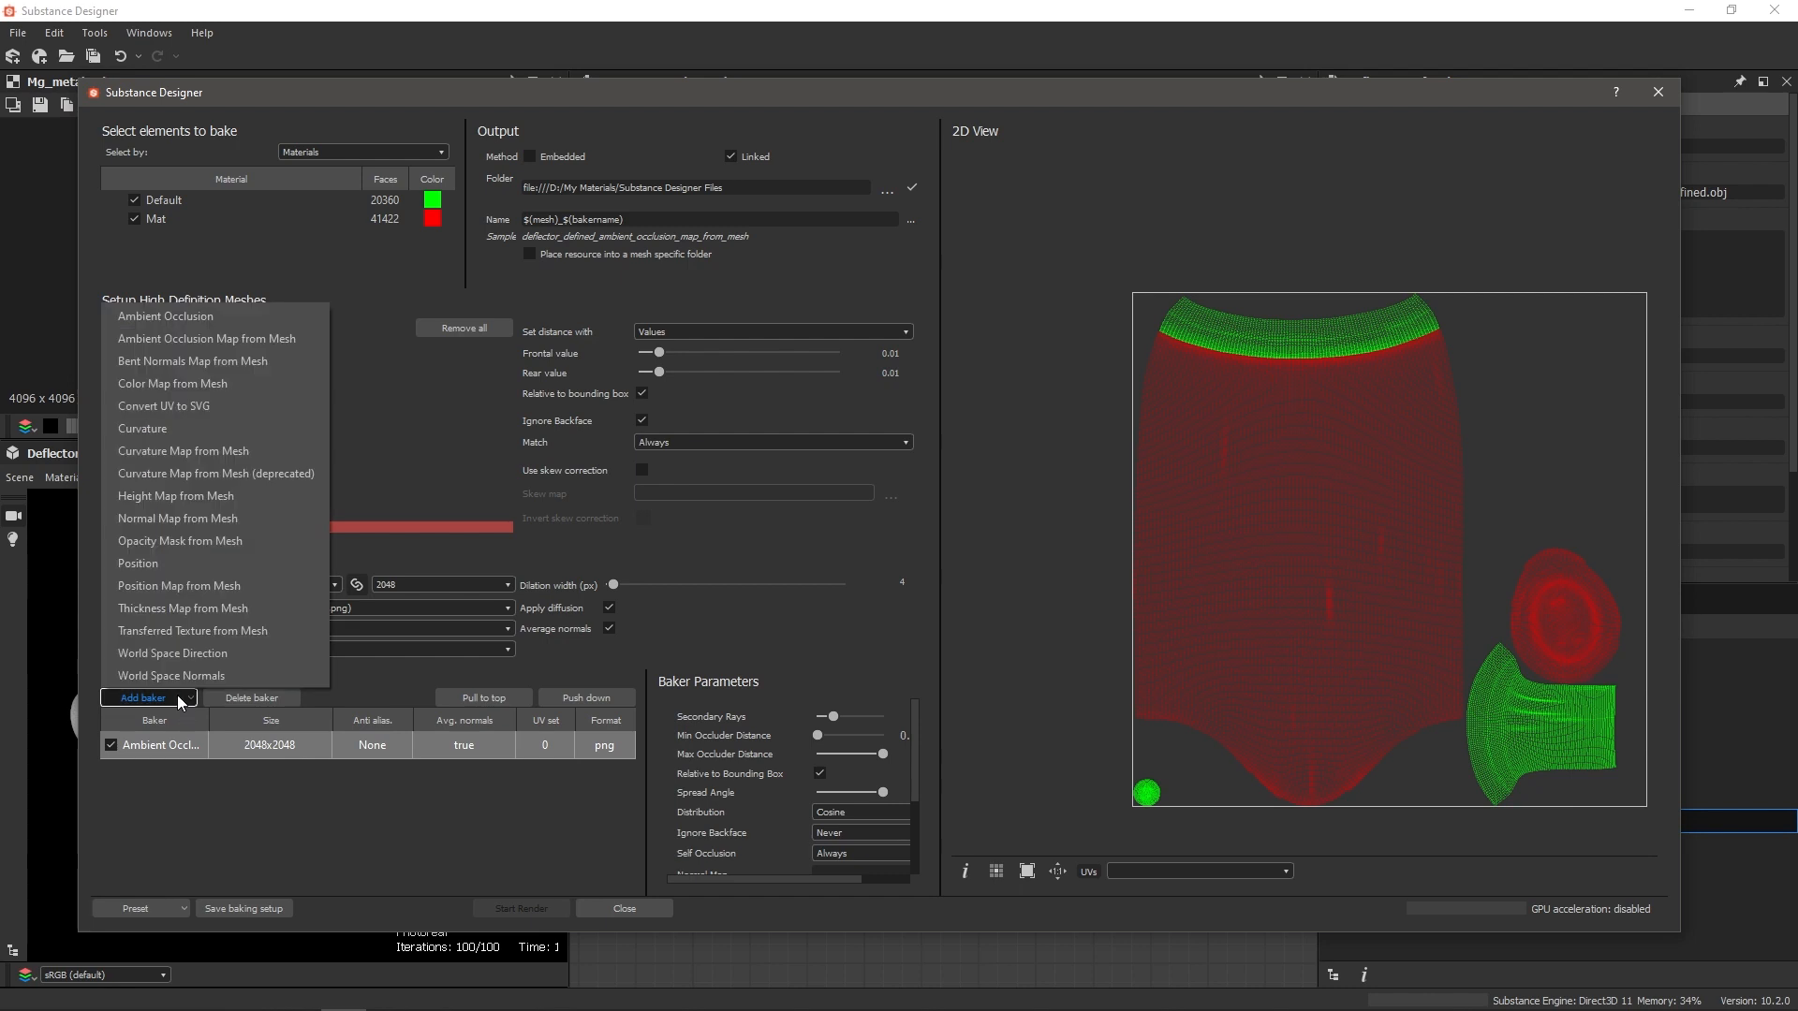
left_click(238, 452)
left_click(171, 701)
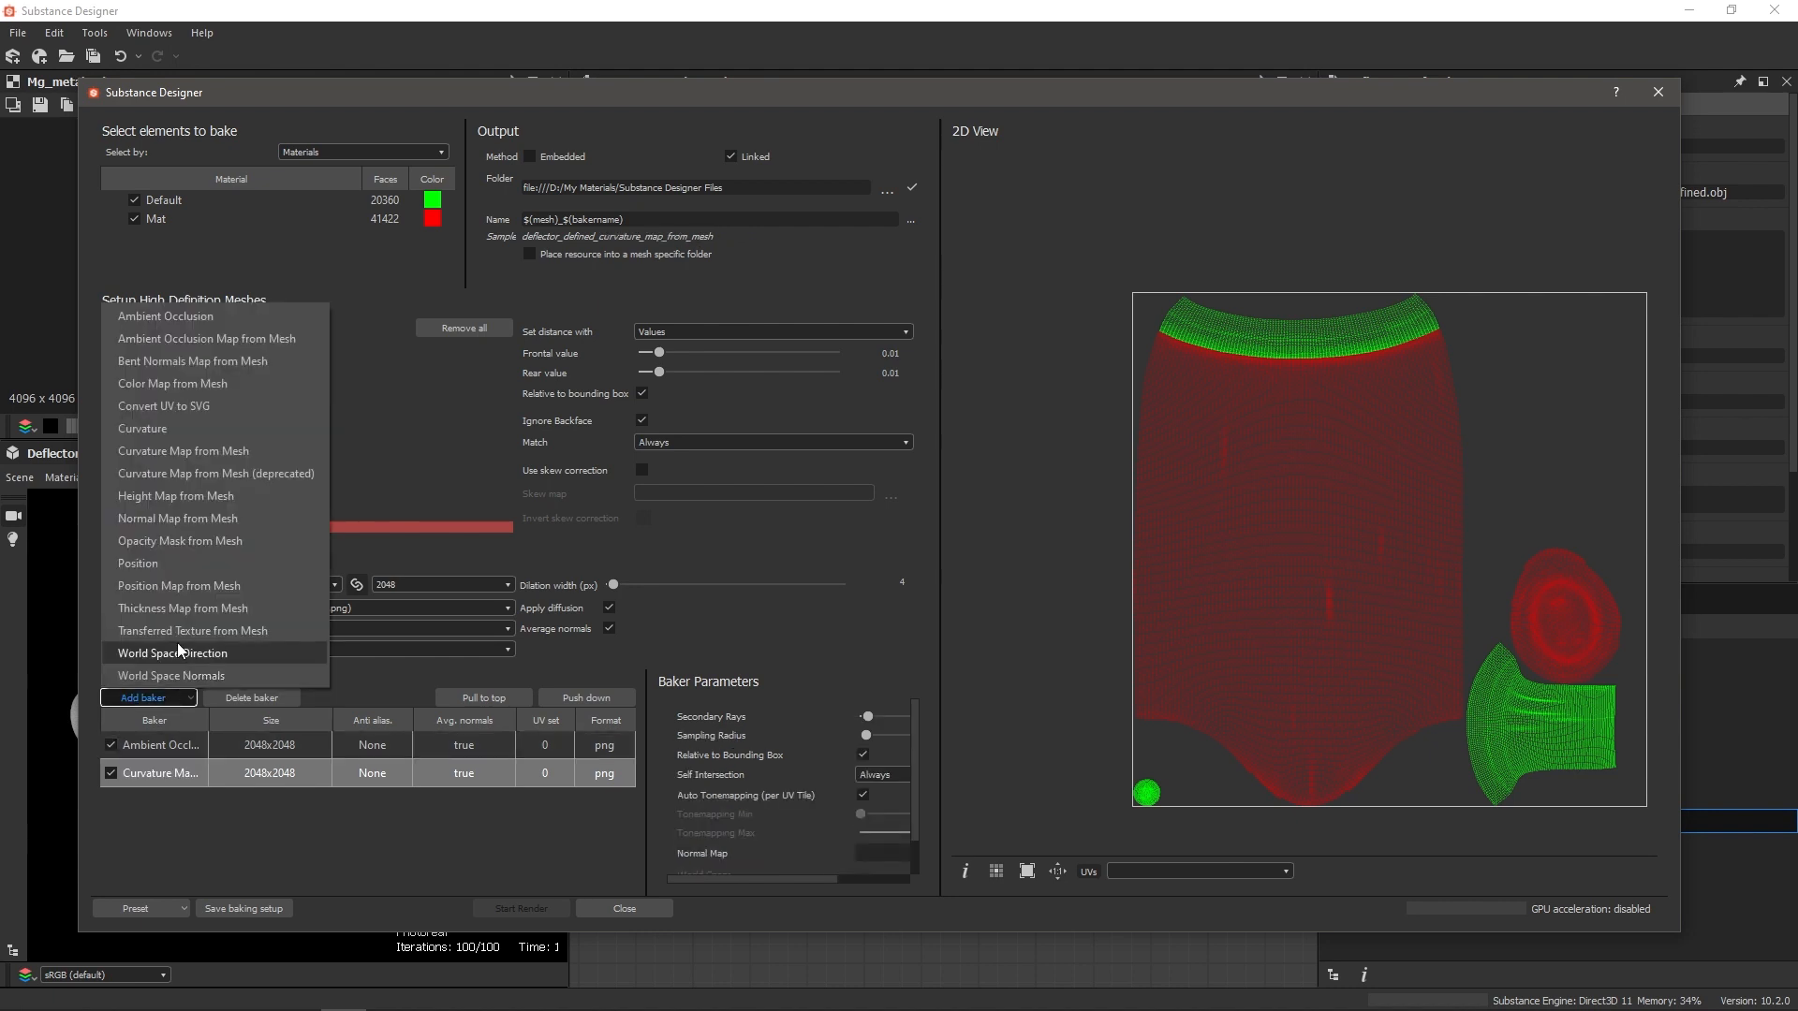
left_click(243, 587)
left_click(161, 701)
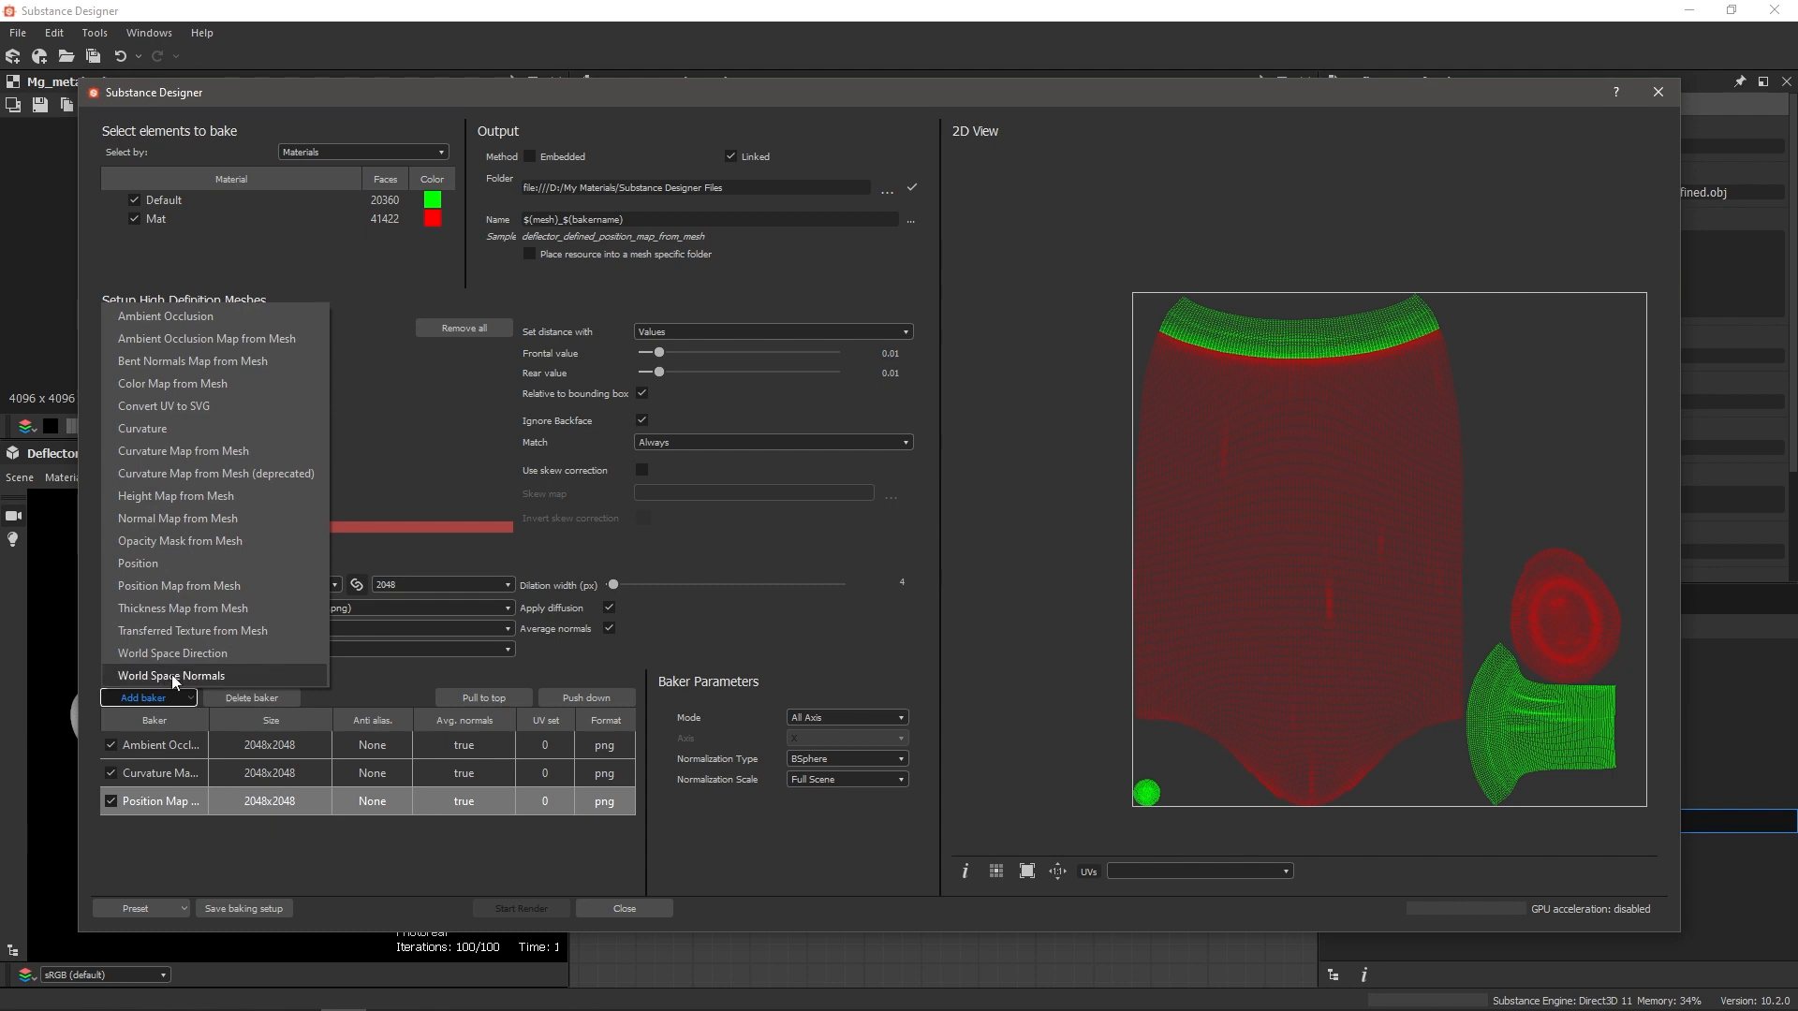
left_click(161, 676)
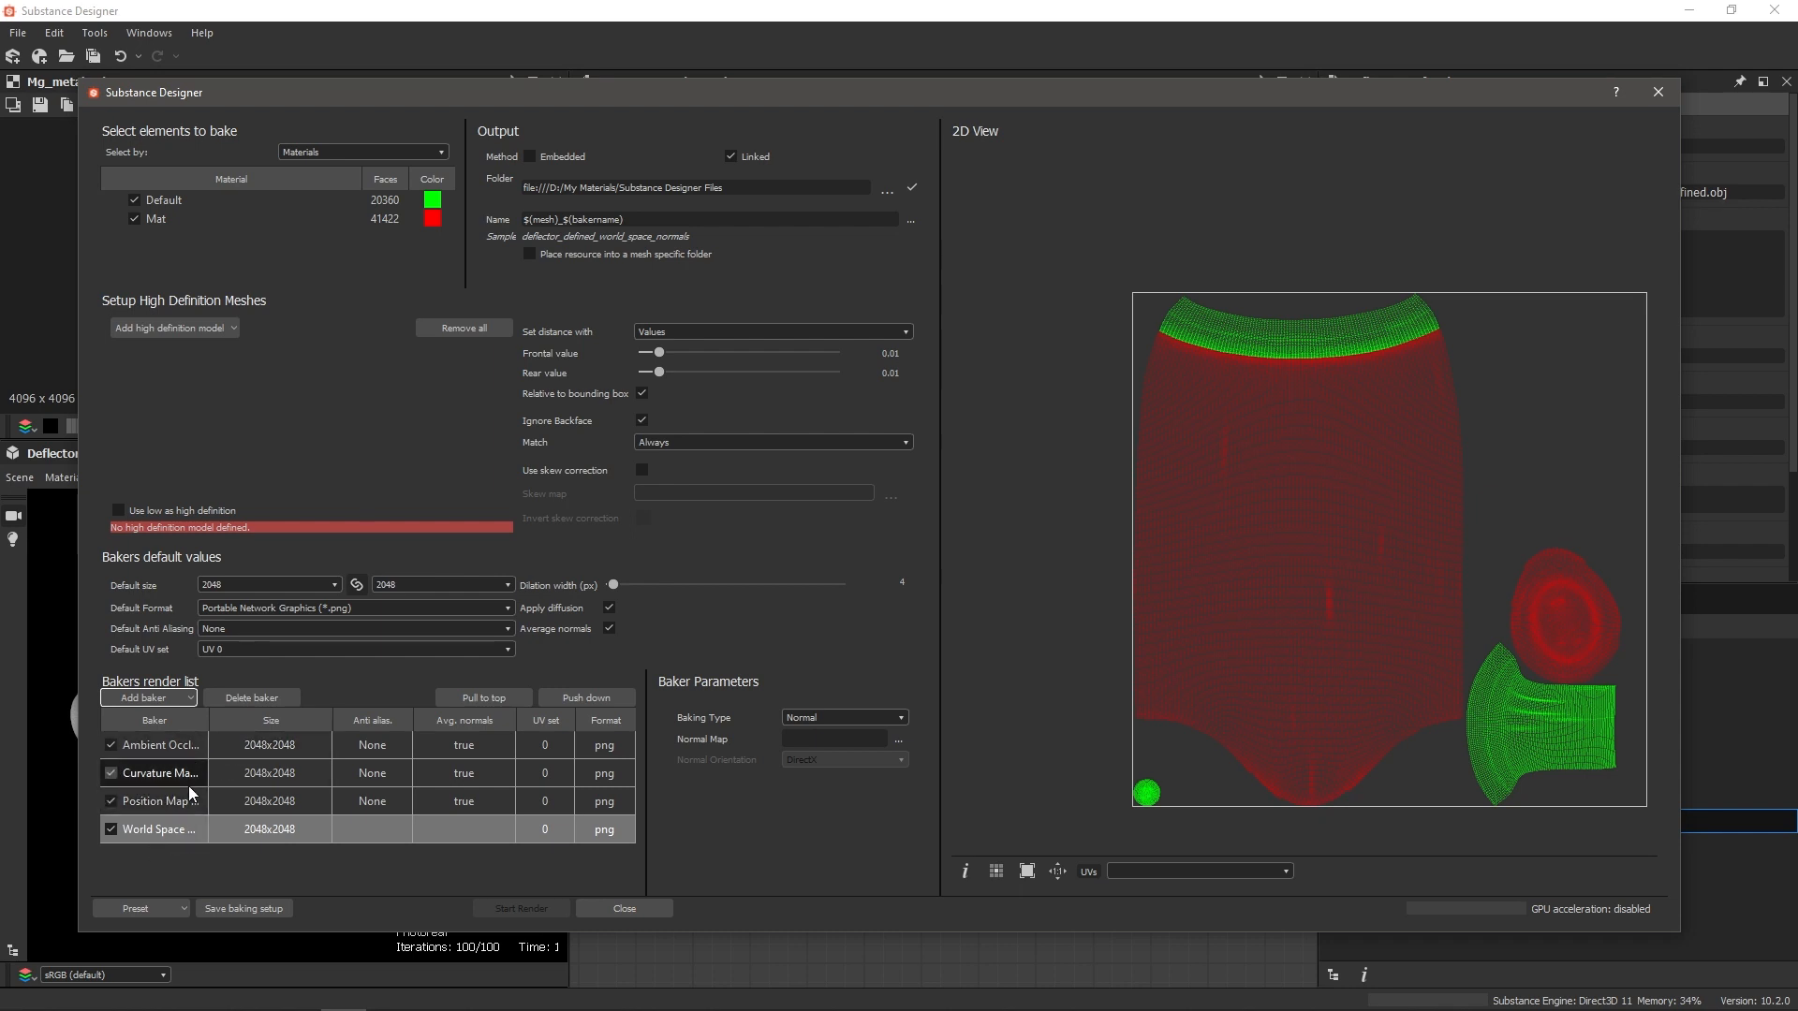
left_click(120, 510)
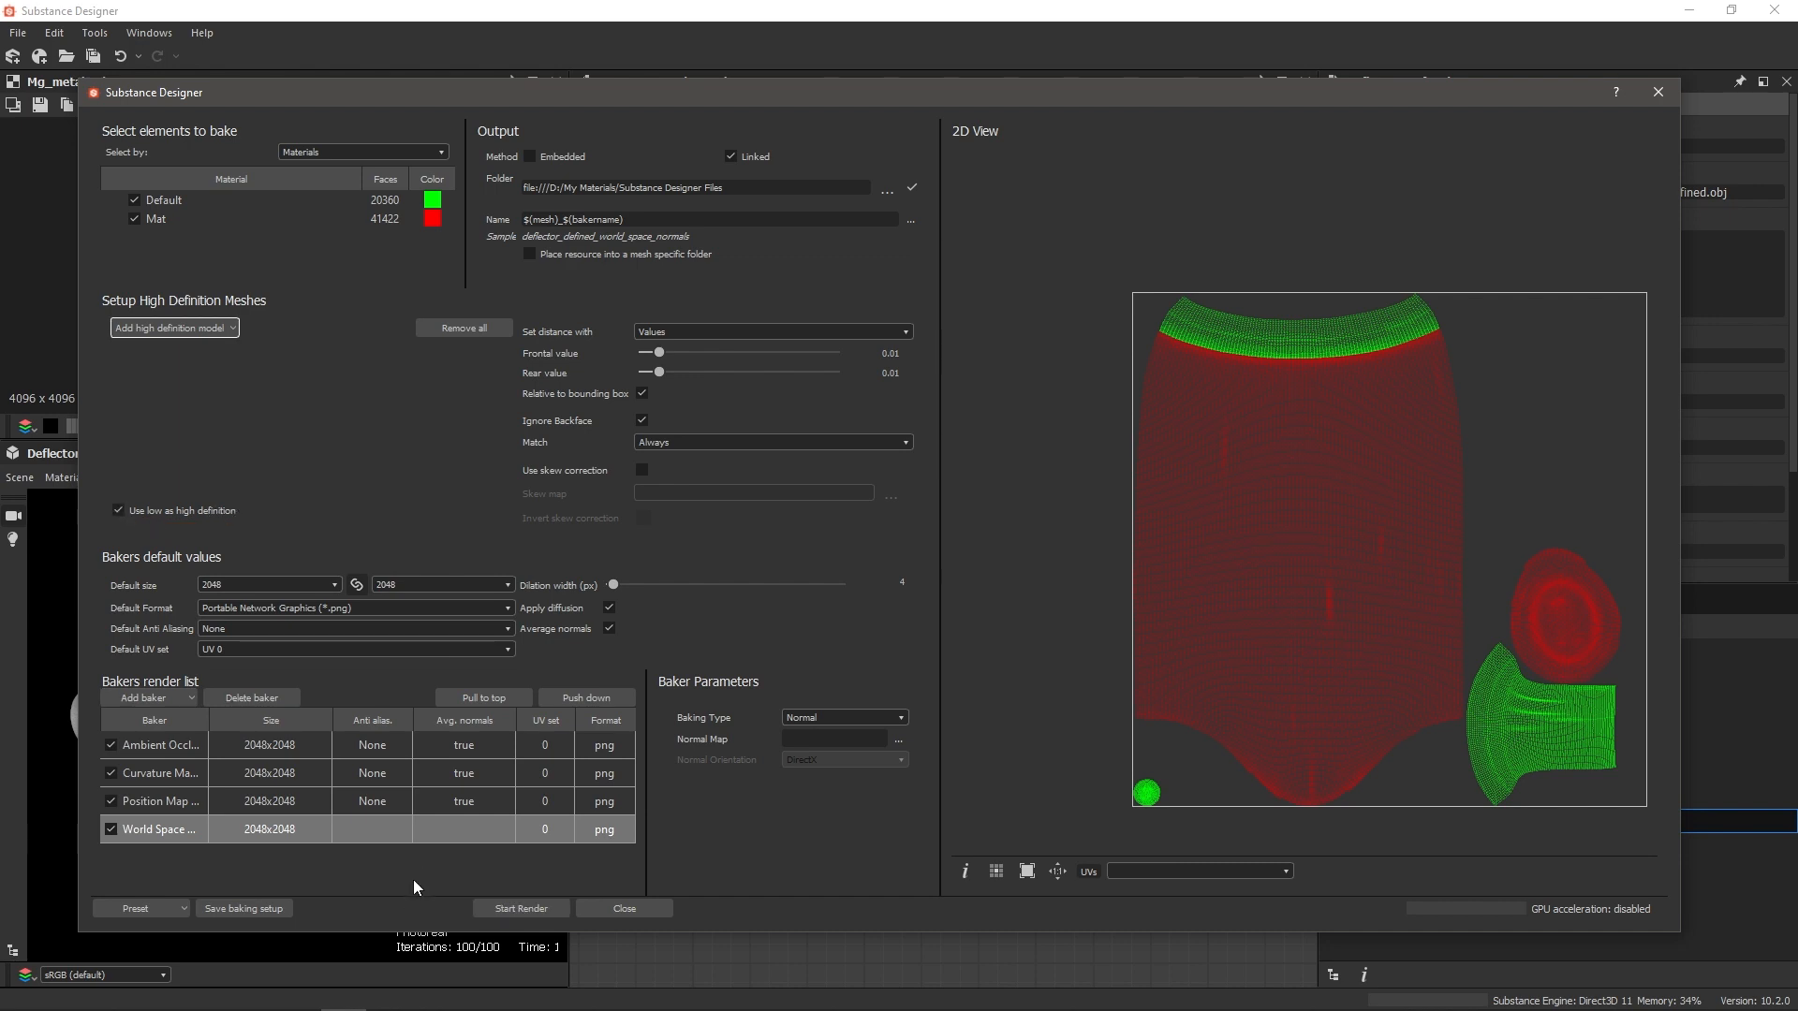
Step: Bake the four mesh maps of Deflector_Defined and close the baking settings
left_click(508, 911)
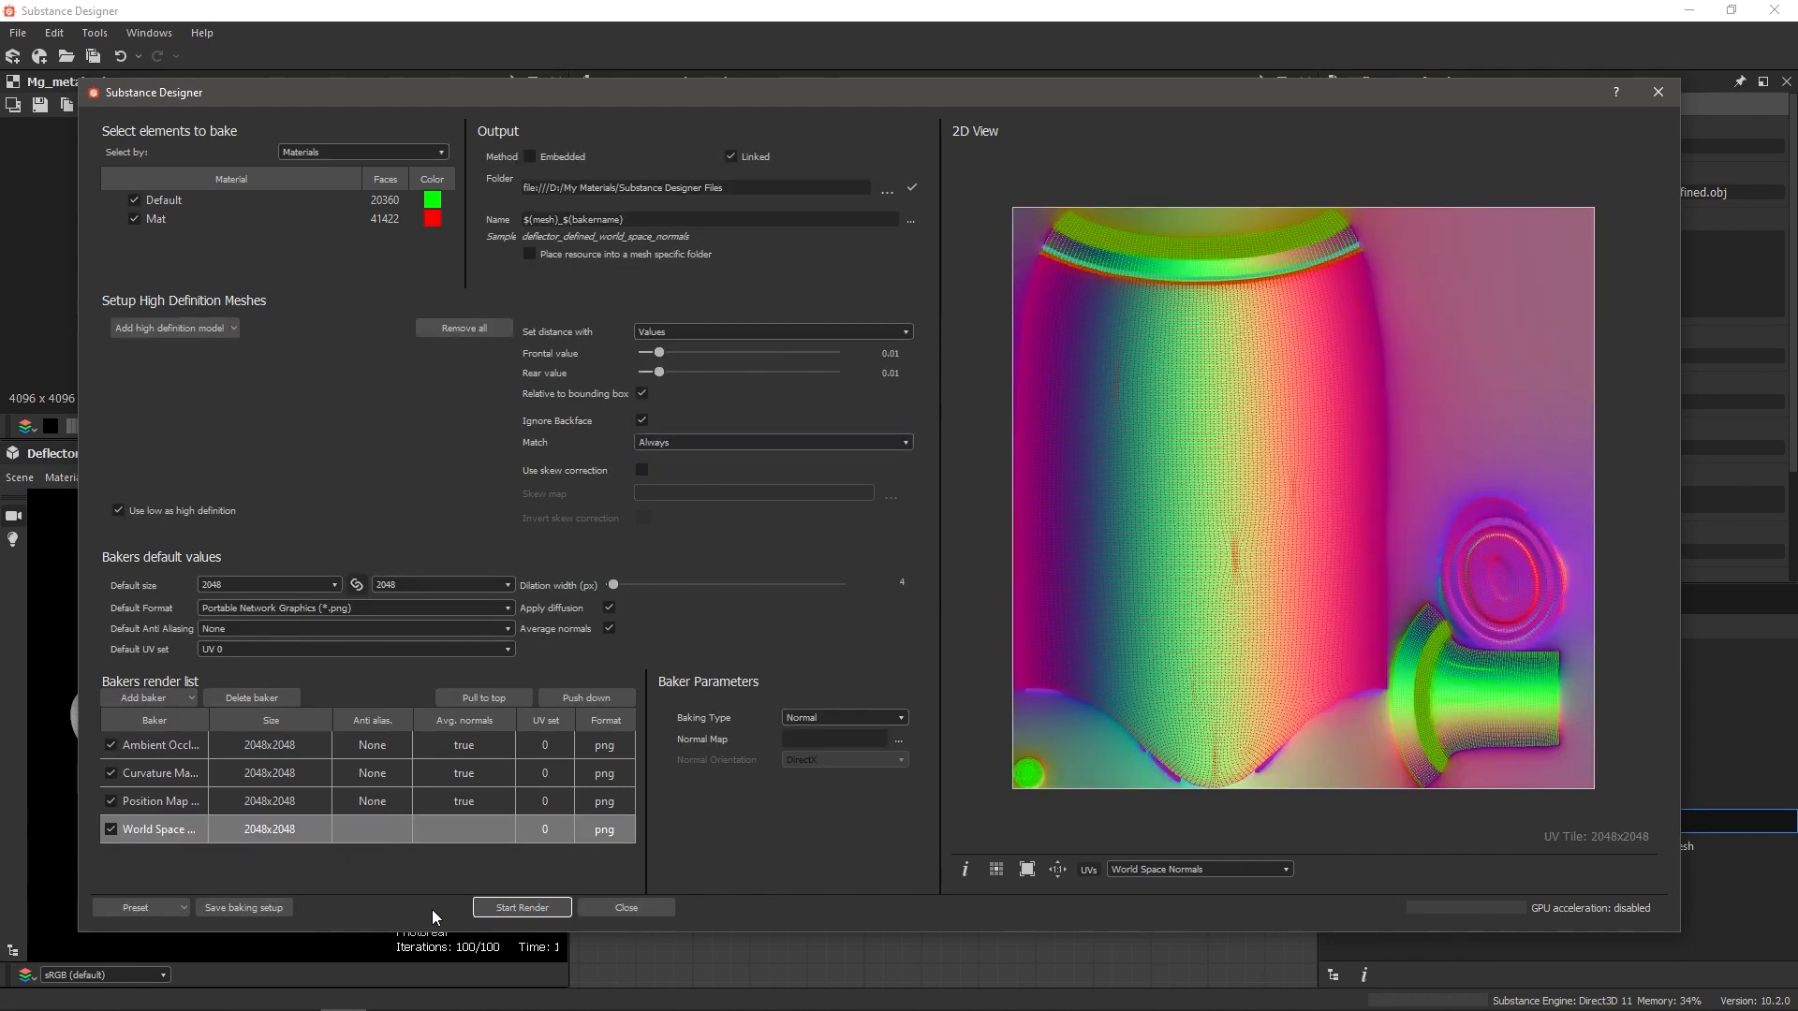
left_click(644, 906)
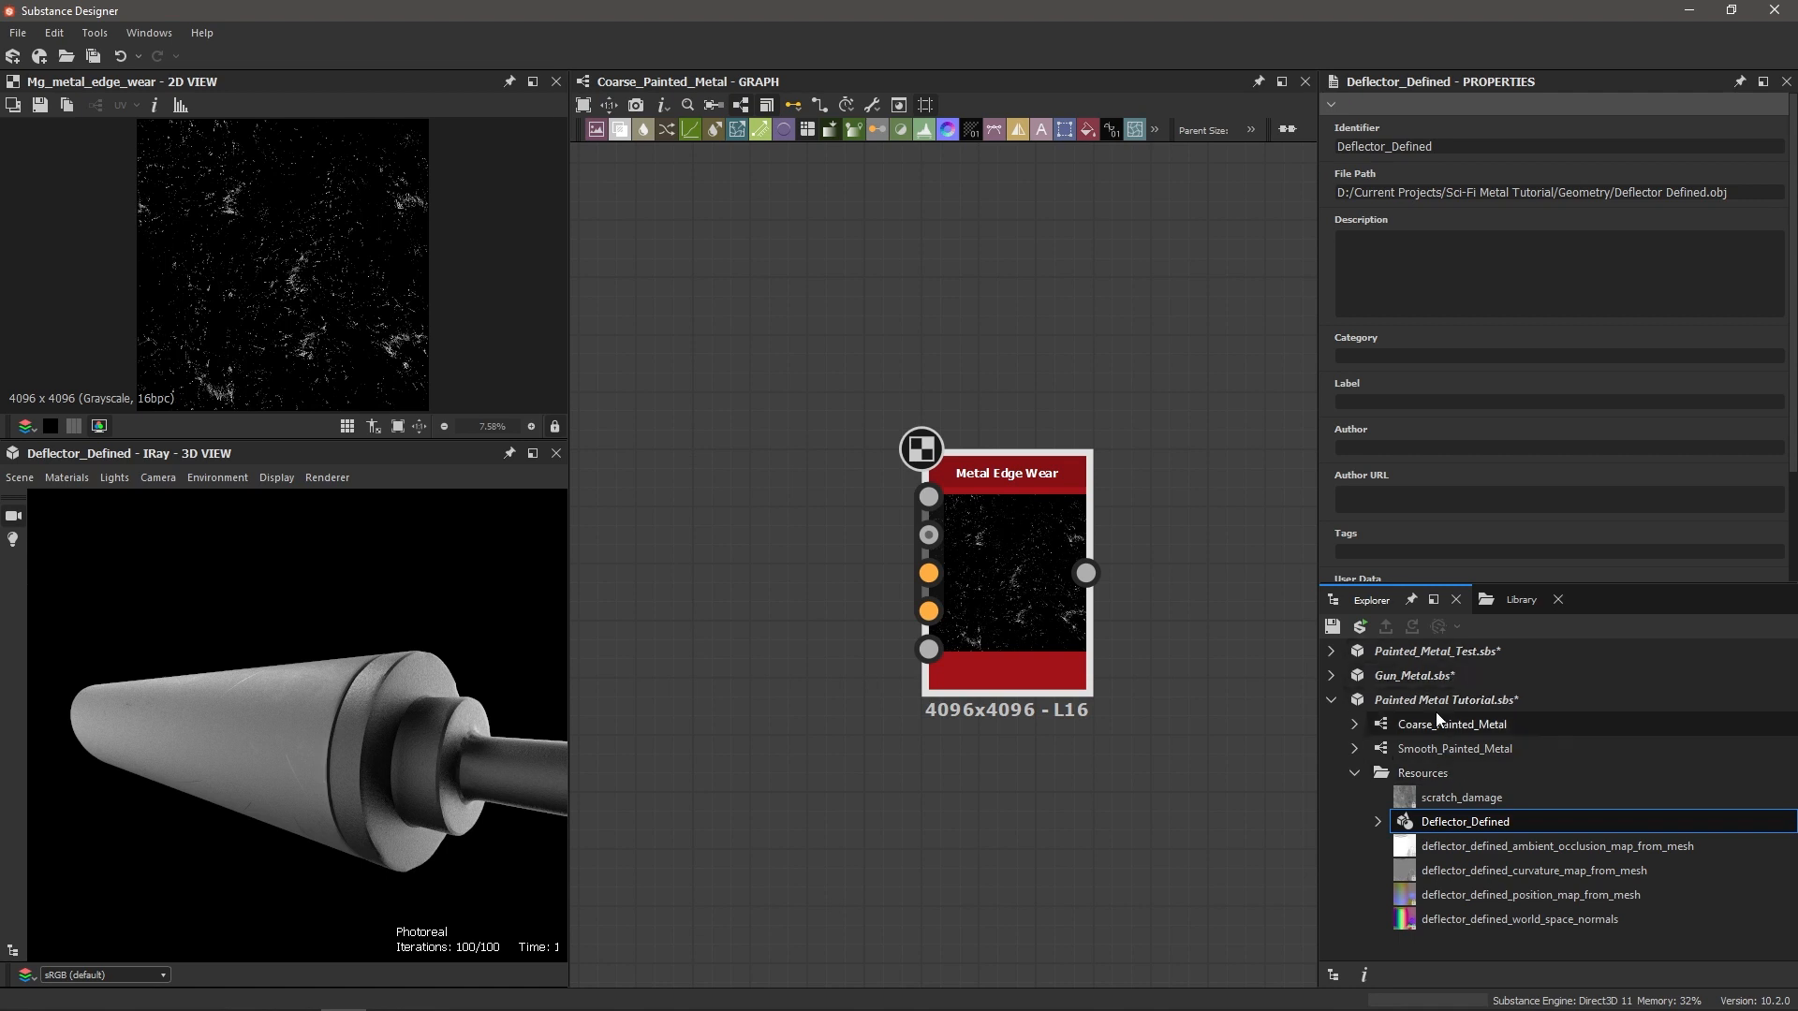
Step: Place the baked ambient occlusion, curvature, position and world space normals maps as Bitmap nodes beside Metal Edge Wear and line that node up with them
scroll(955, 826, "down", 5)
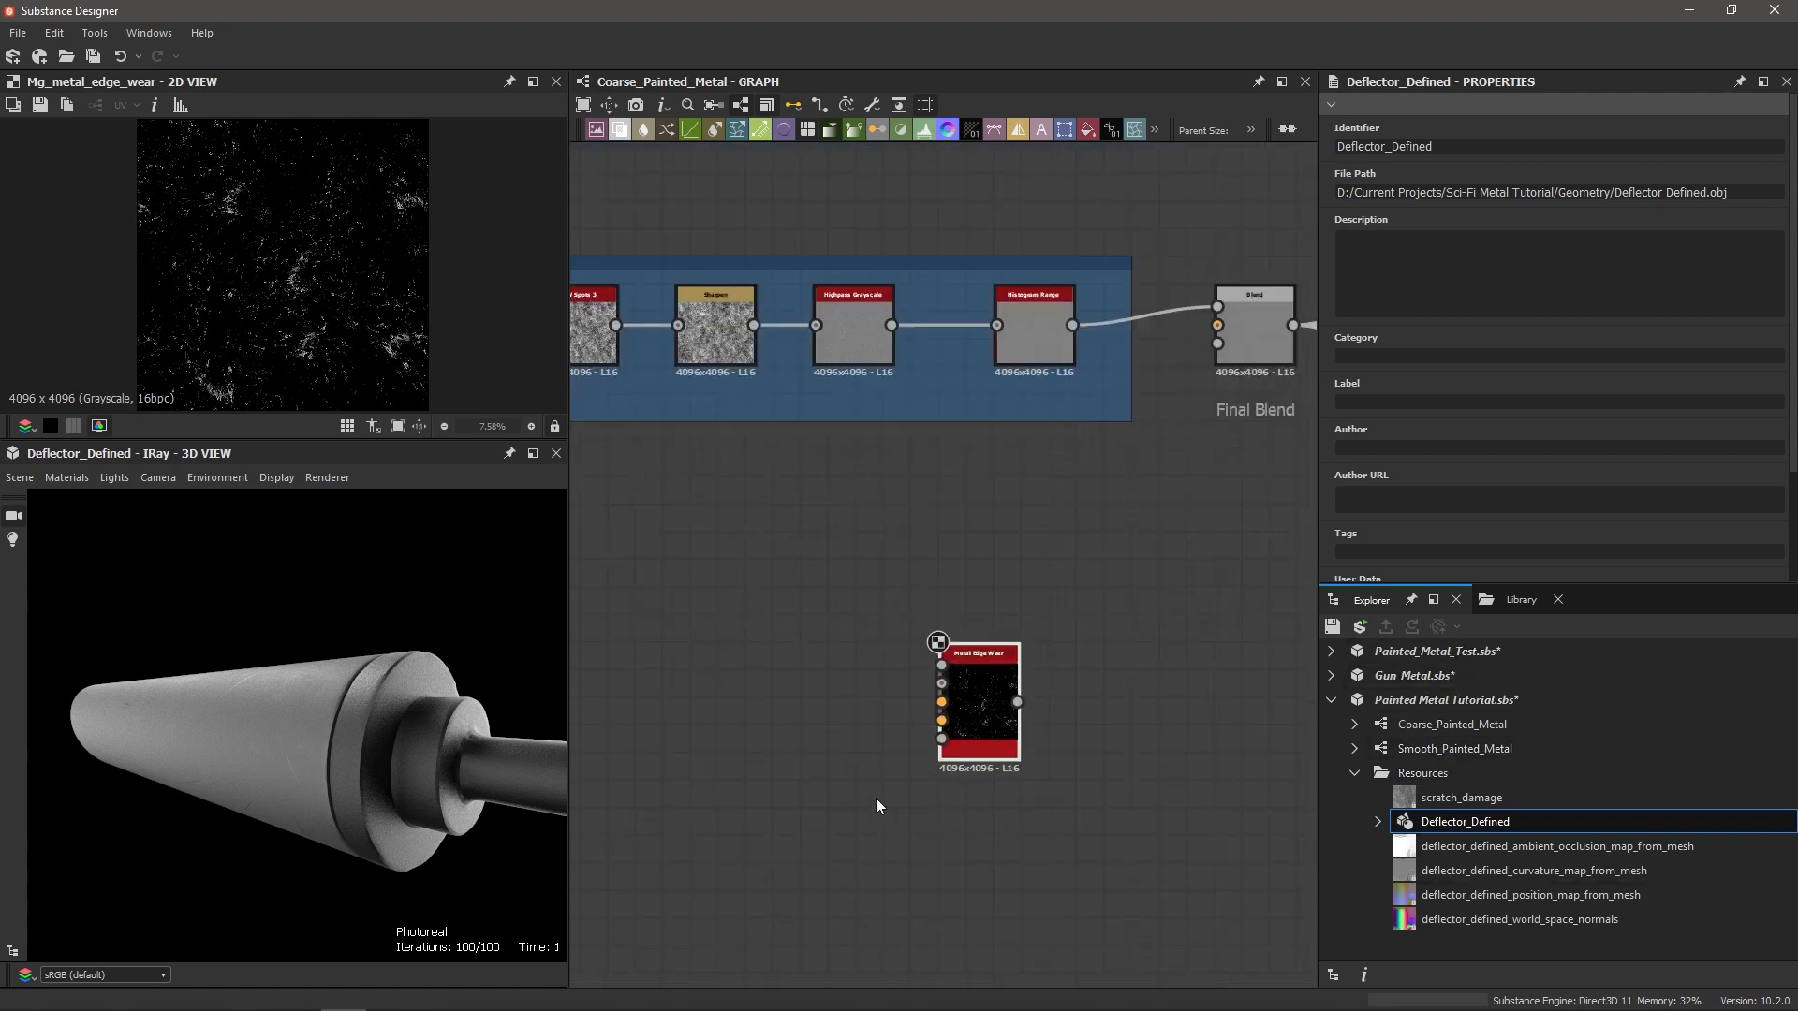
middle_click_drag(833, 812, 1043, 723)
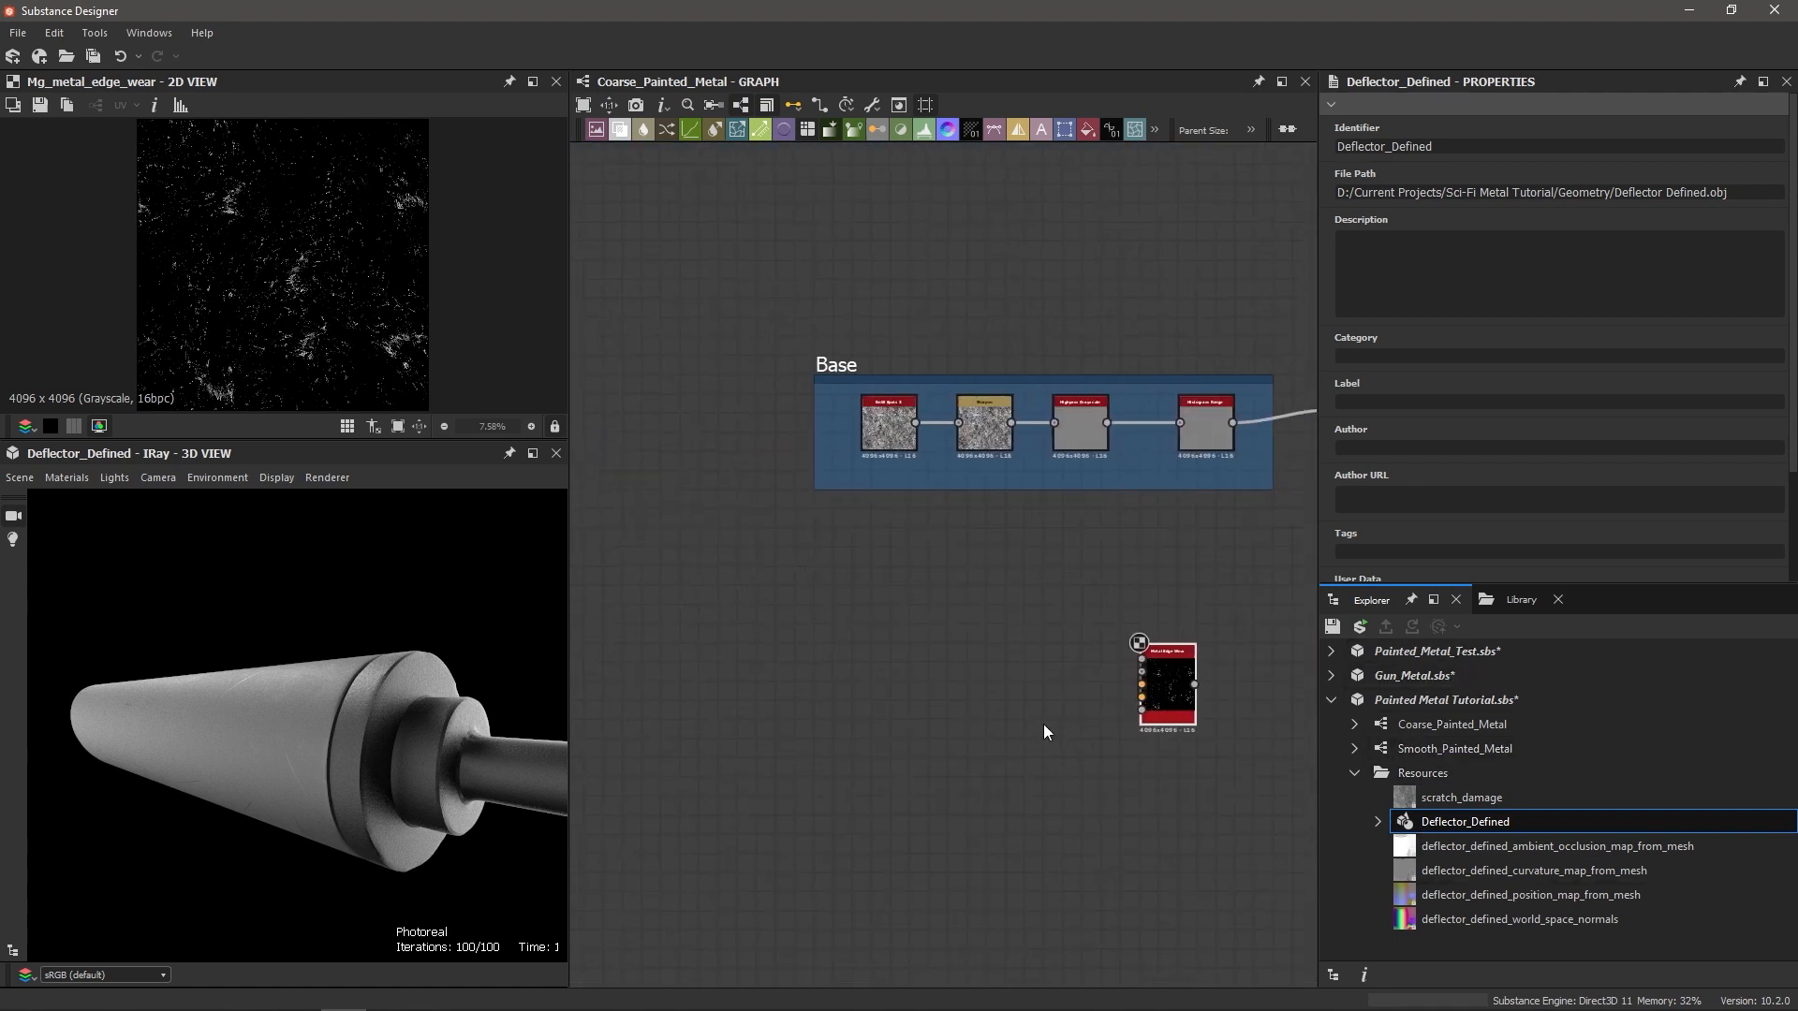
left_click(1442, 846)
left_click(1425, 919, "shift")
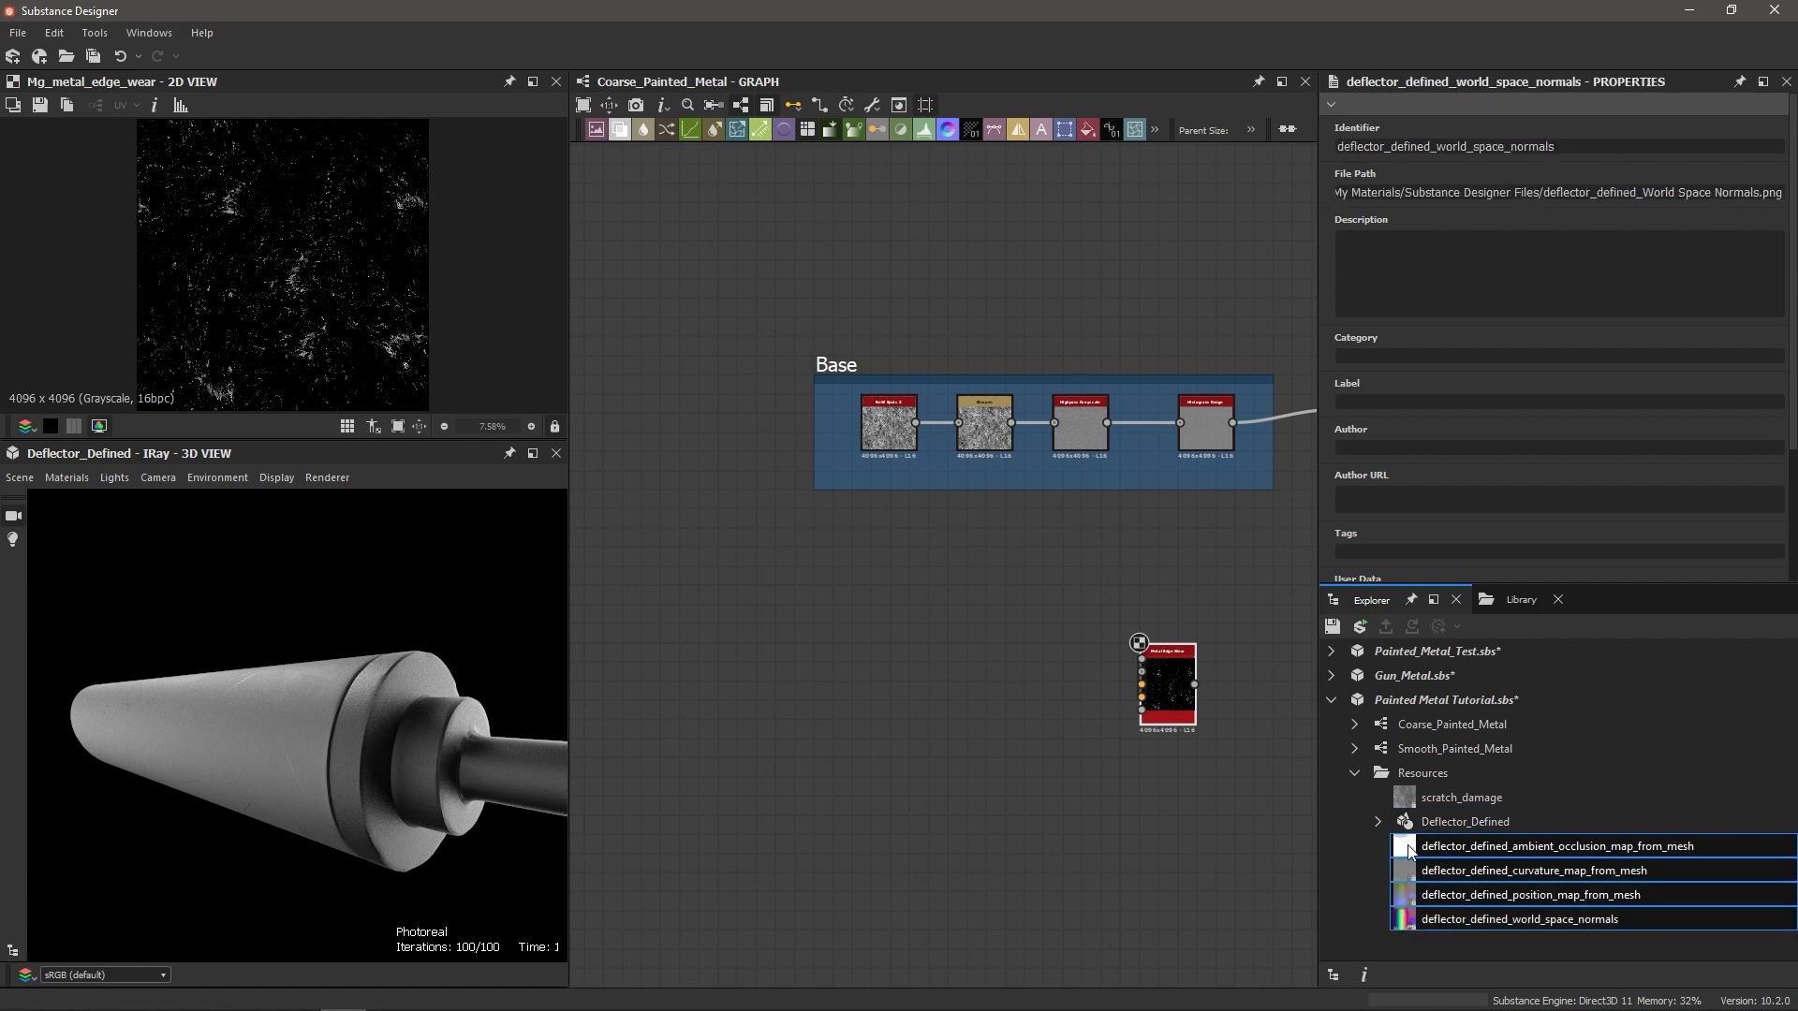
left_click_drag(873, 711, 875, 717)
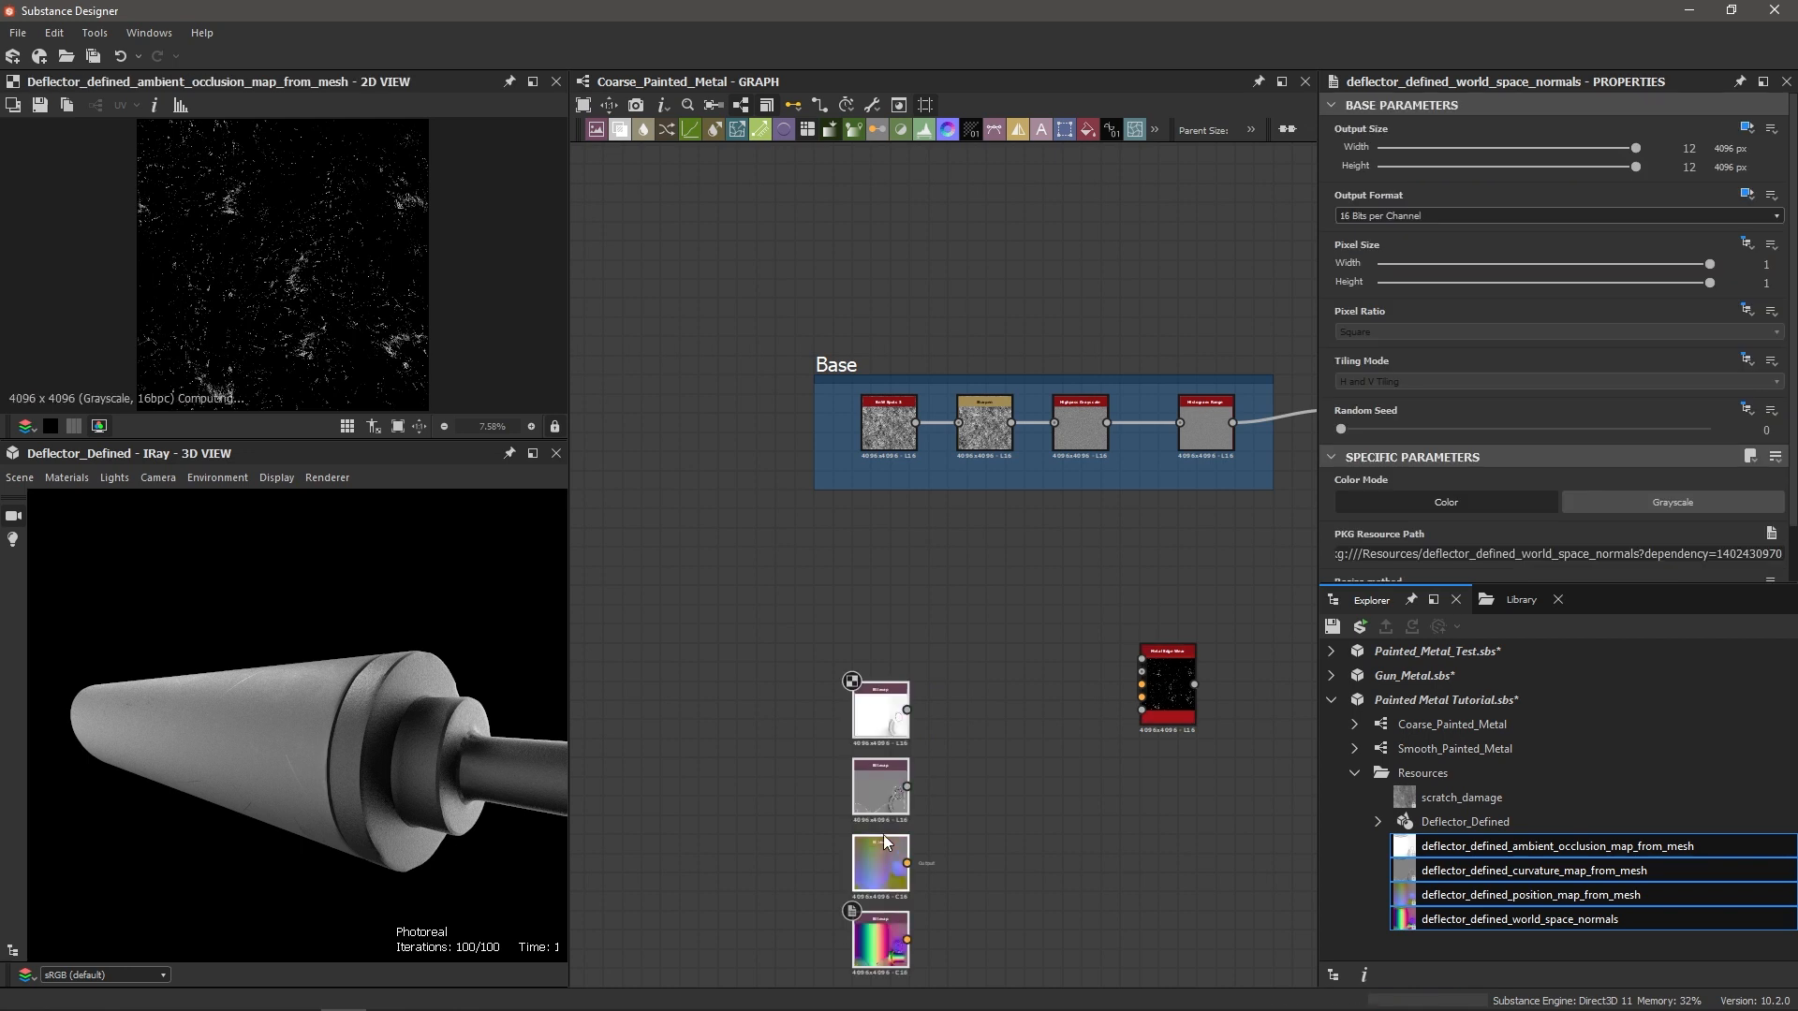
scroll(986, 729, "down", 2)
scroll(991, 690, "up", 2)
left_click_drag(1164, 620, 1164, 754)
scroll(976, 750, "up", 2)
middle_click_drag(976, 749, 929, 696)
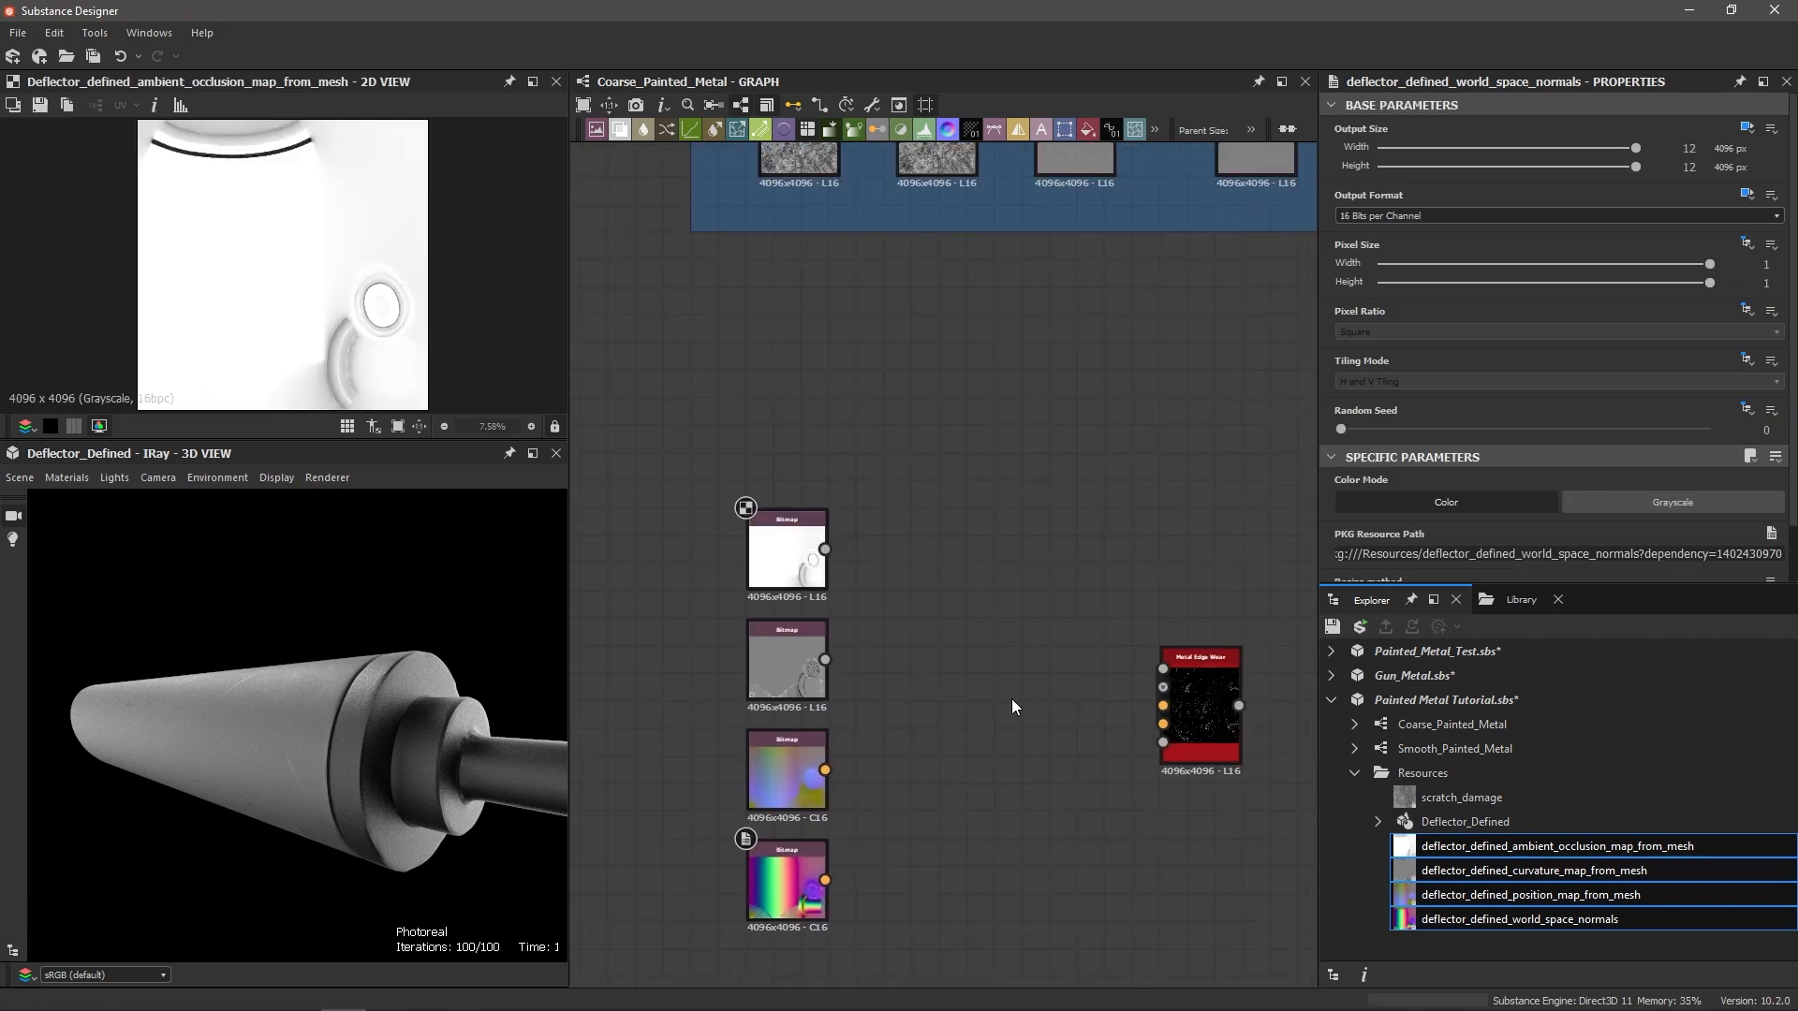
Step: Connect the ambient occlusion and curvature bitmaps to the Ambient Occlusion and Curvature inputs of Metal Edge Wear
left_click_drag(826, 549, 1163, 669)
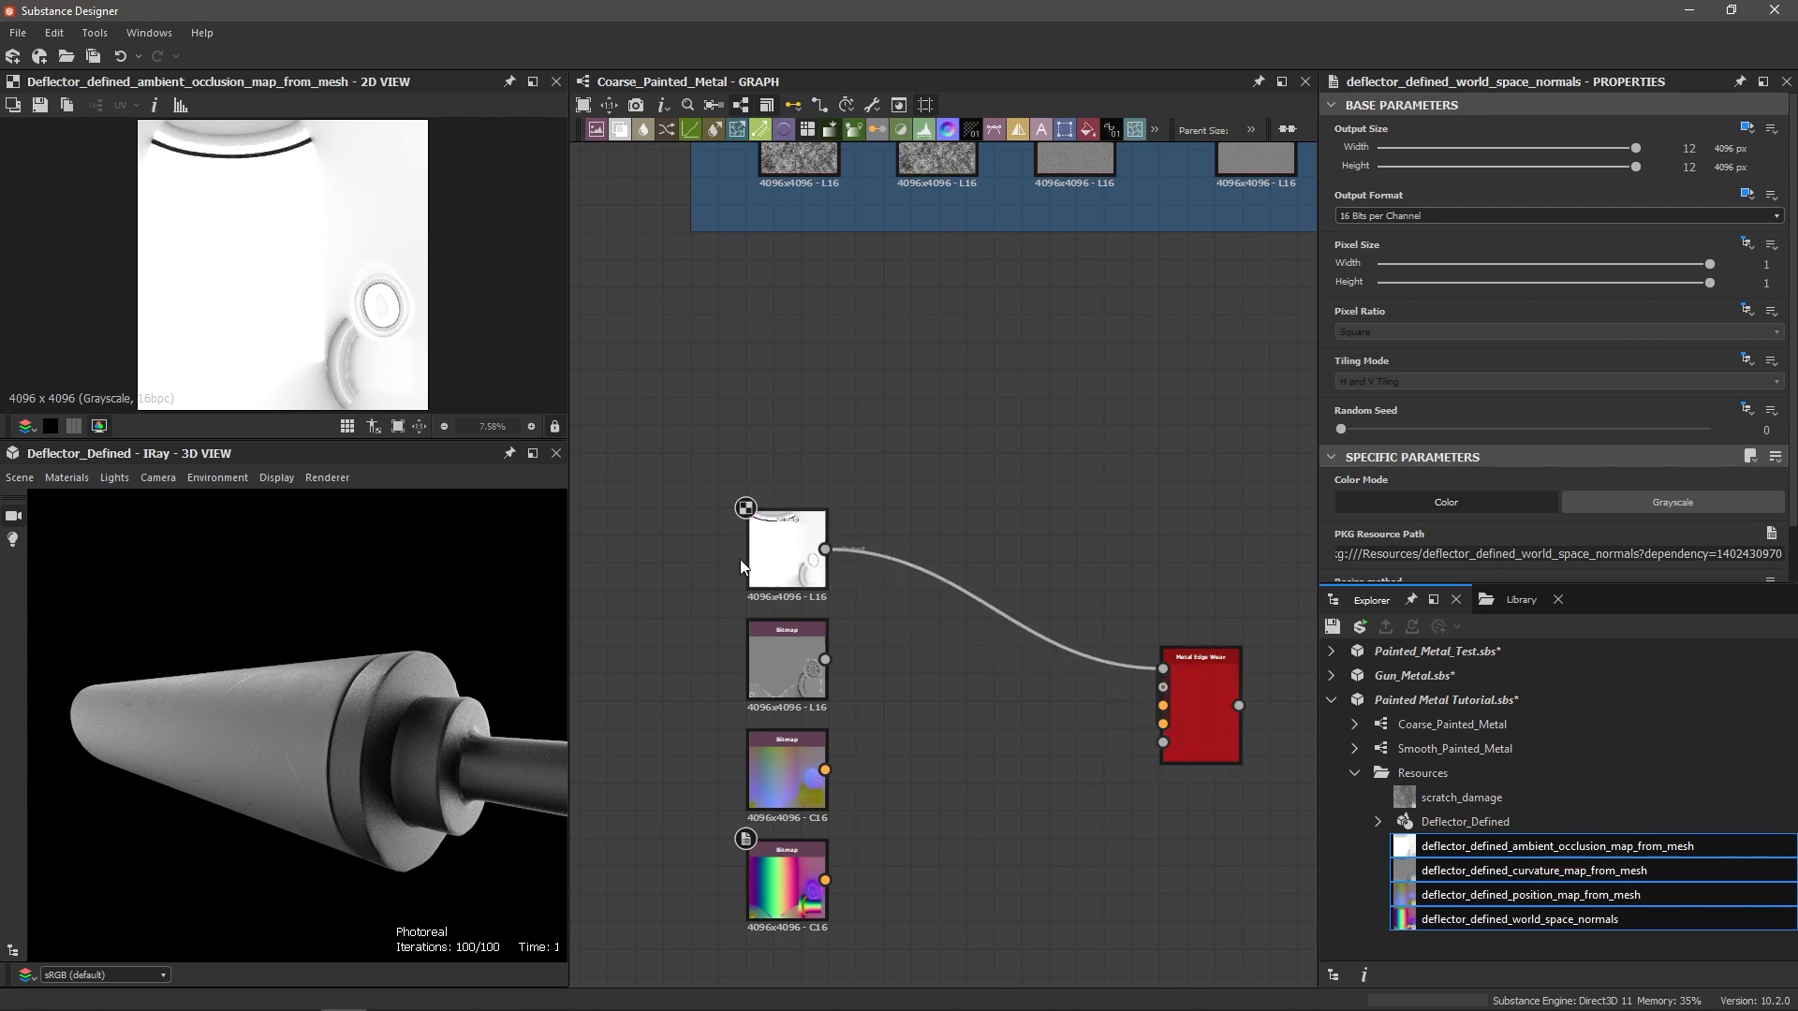
scroll(738, 564, "up", 3)
left_click(824, 548)
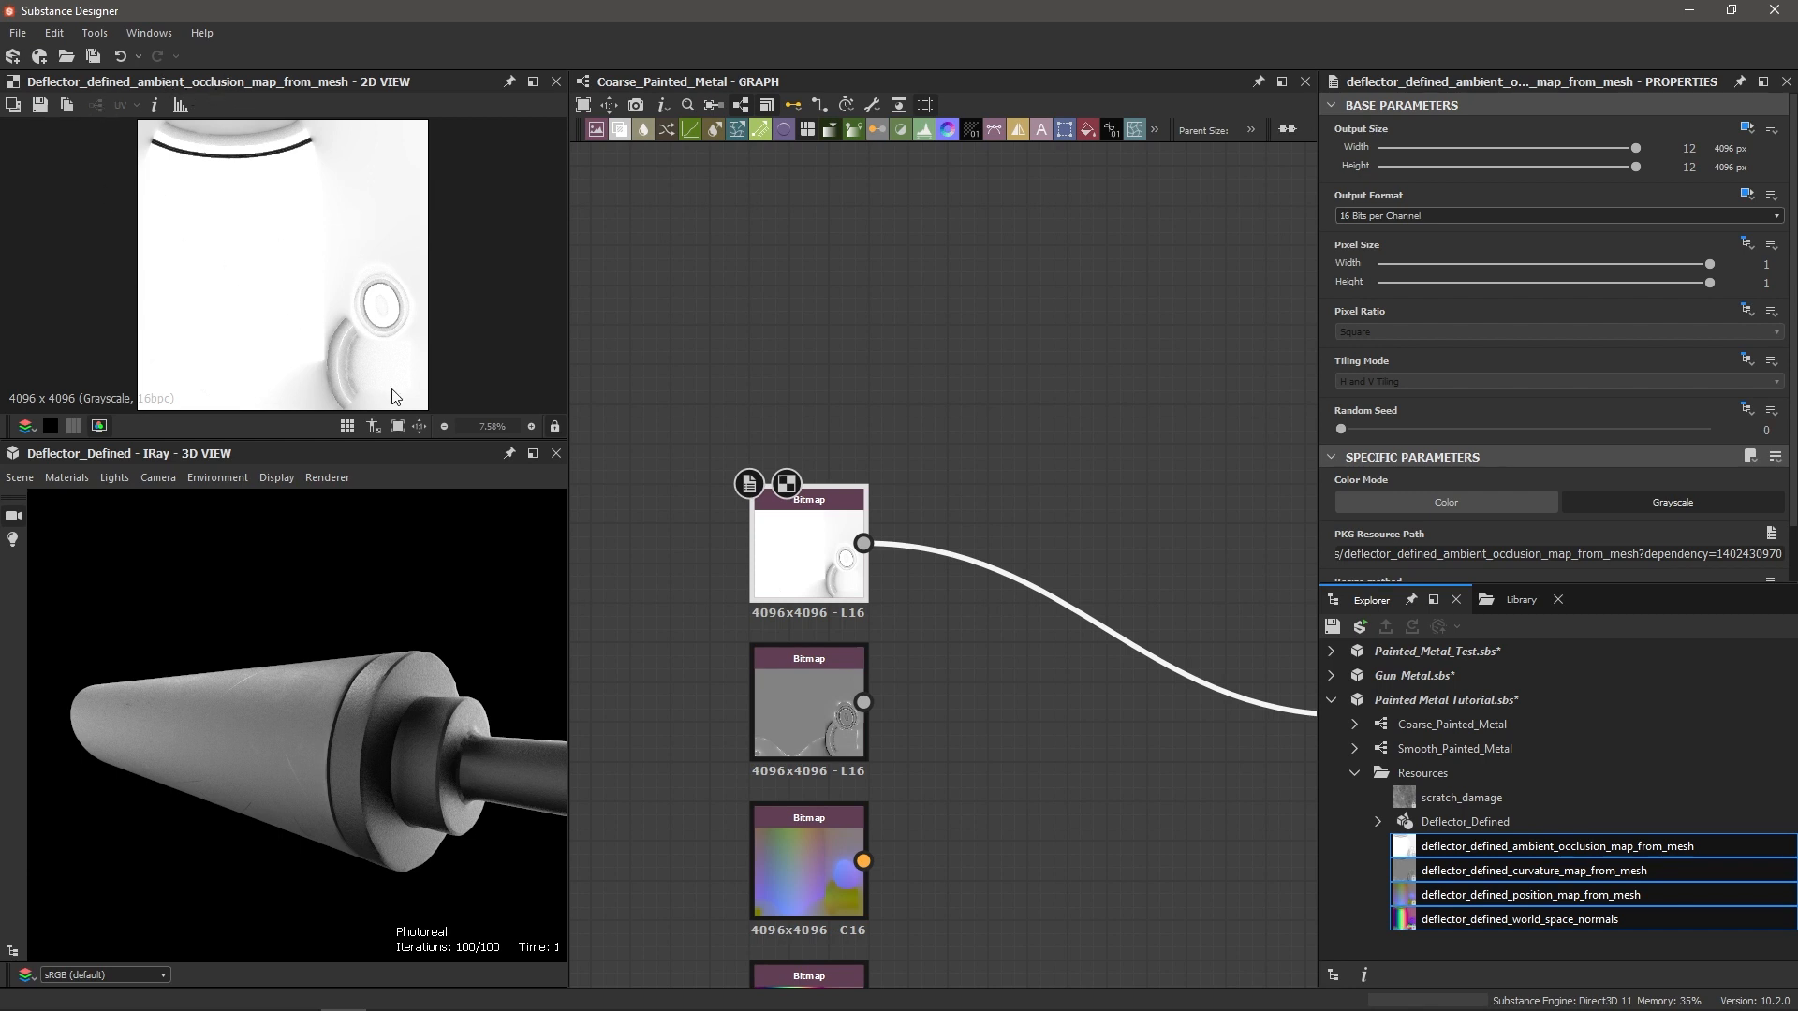
left_click(808, 705)
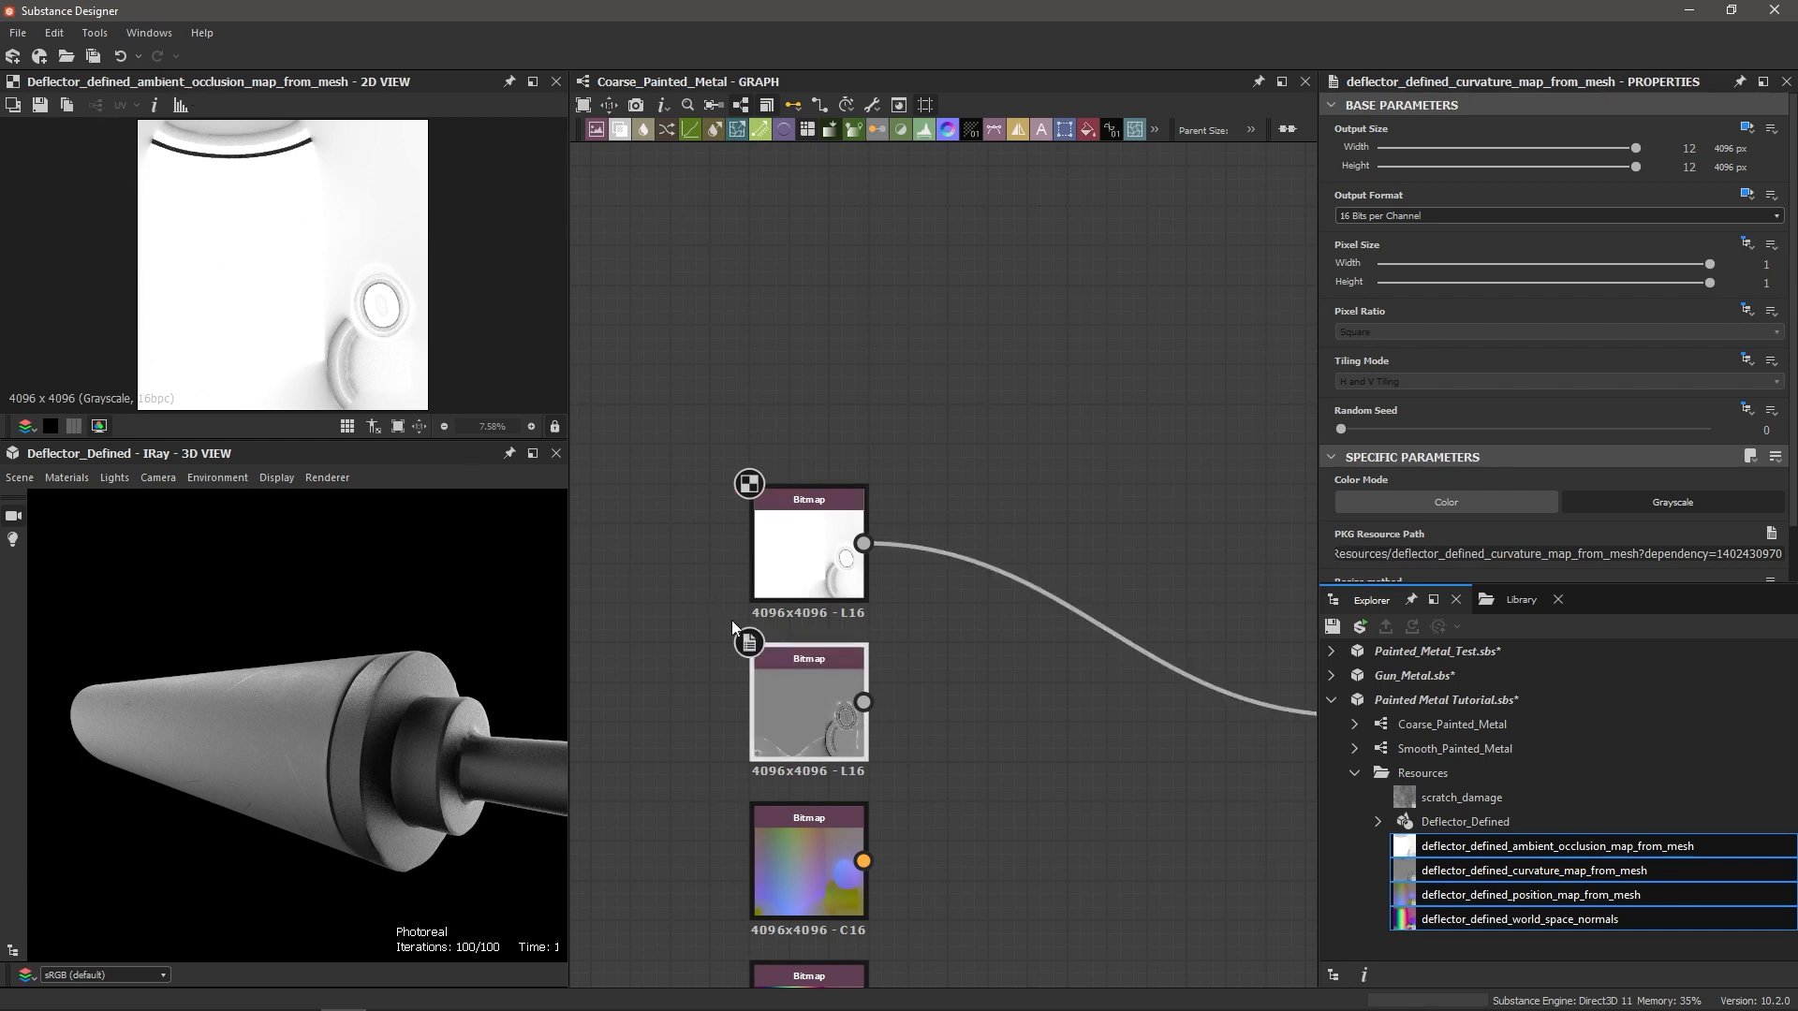
double_click(829, 719)
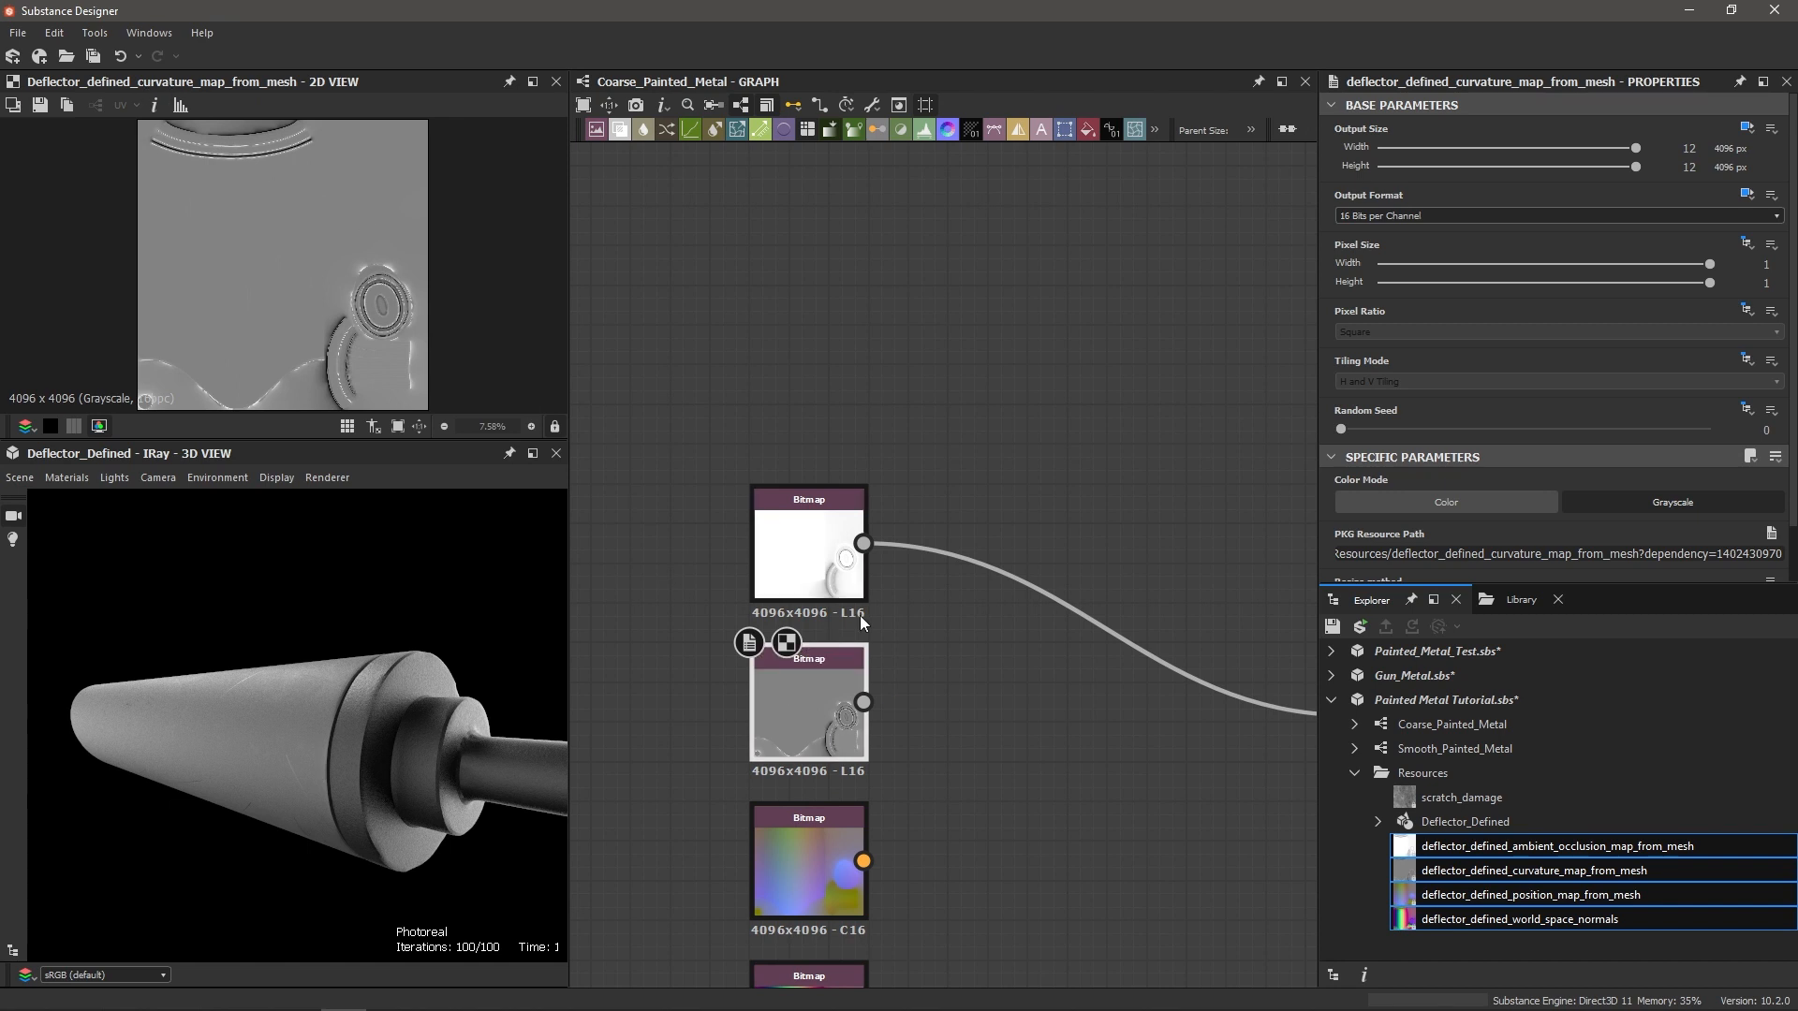
scroll(766, 573, "down", 3)
left_click_drag(740, 622, 1077, 650)
scroll(1075, 650, "up", 3)
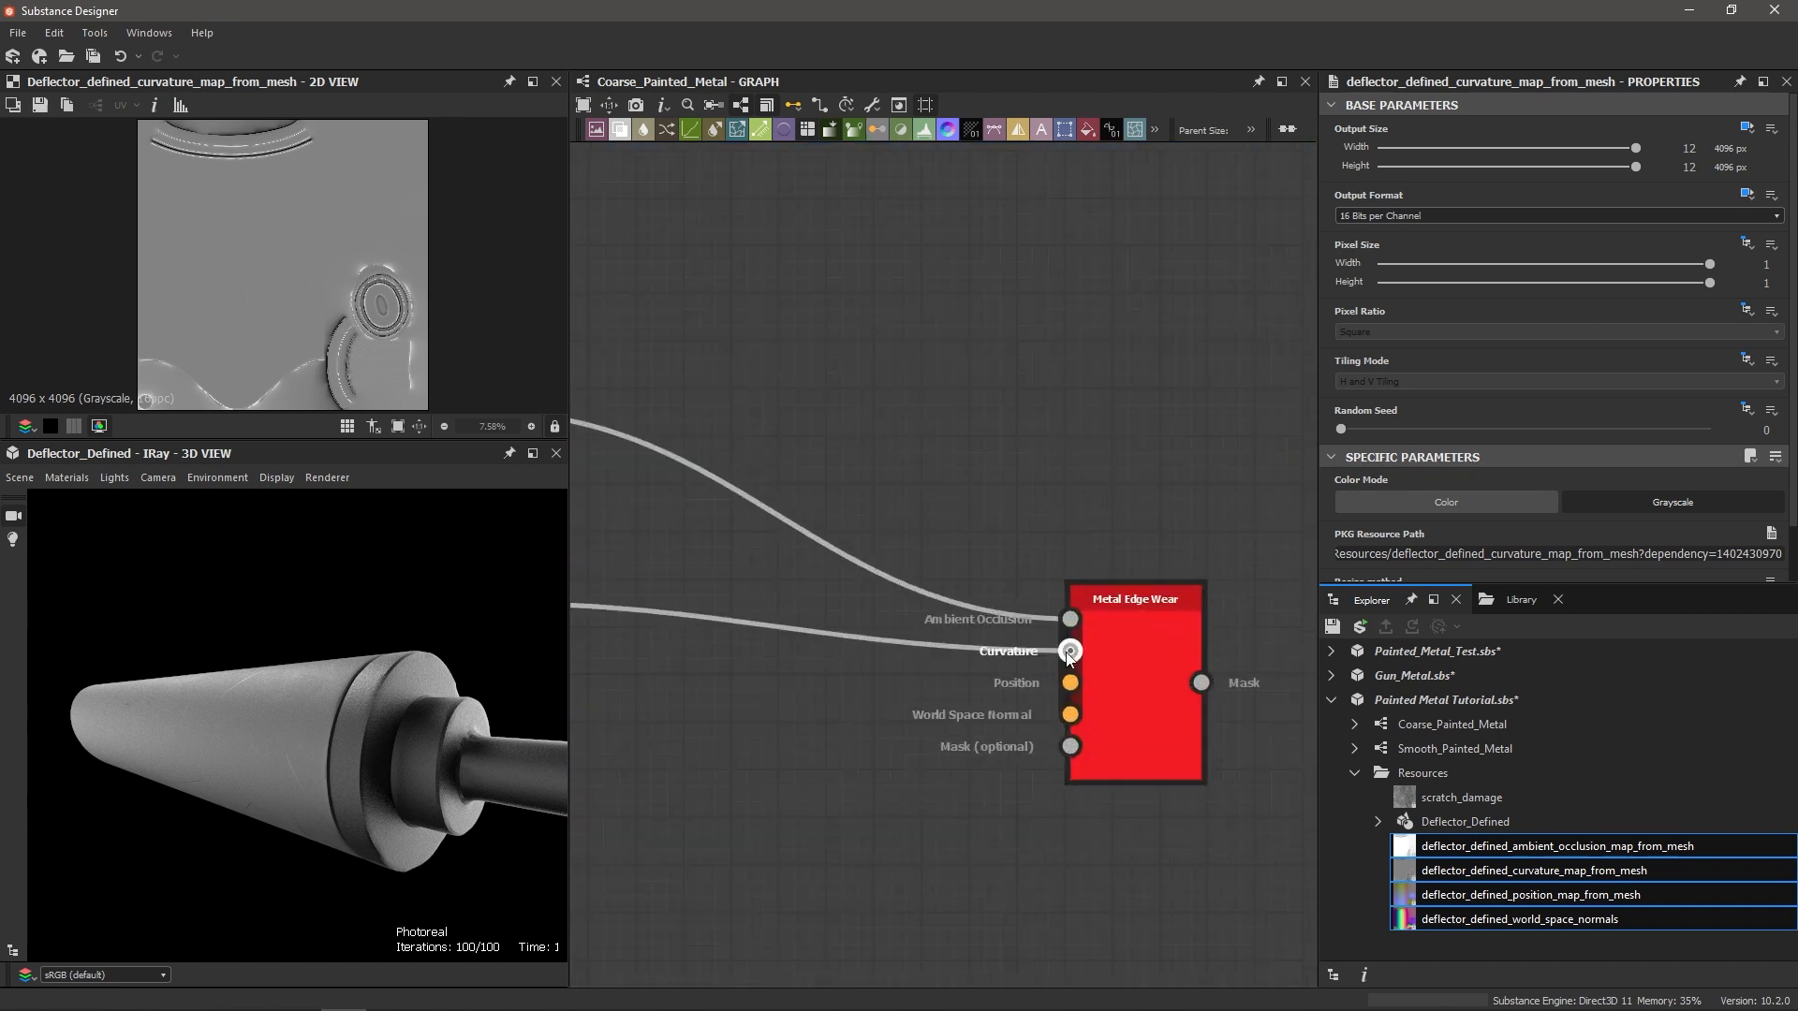
Step: Connect the position and world space normals bitmaps to the Position and World Space Normal inputs of Metal Edge Wear
scroll(1067, 652, "down", 1)
middle_click_drag(641, 705, 764, 694)
left_click(741, 715)
left_click_drag(704, 700, 1190, 606)
left_click_drag(705, 859, 1200, 634)
middle_click_drag(1201, 635, 1038, 647)
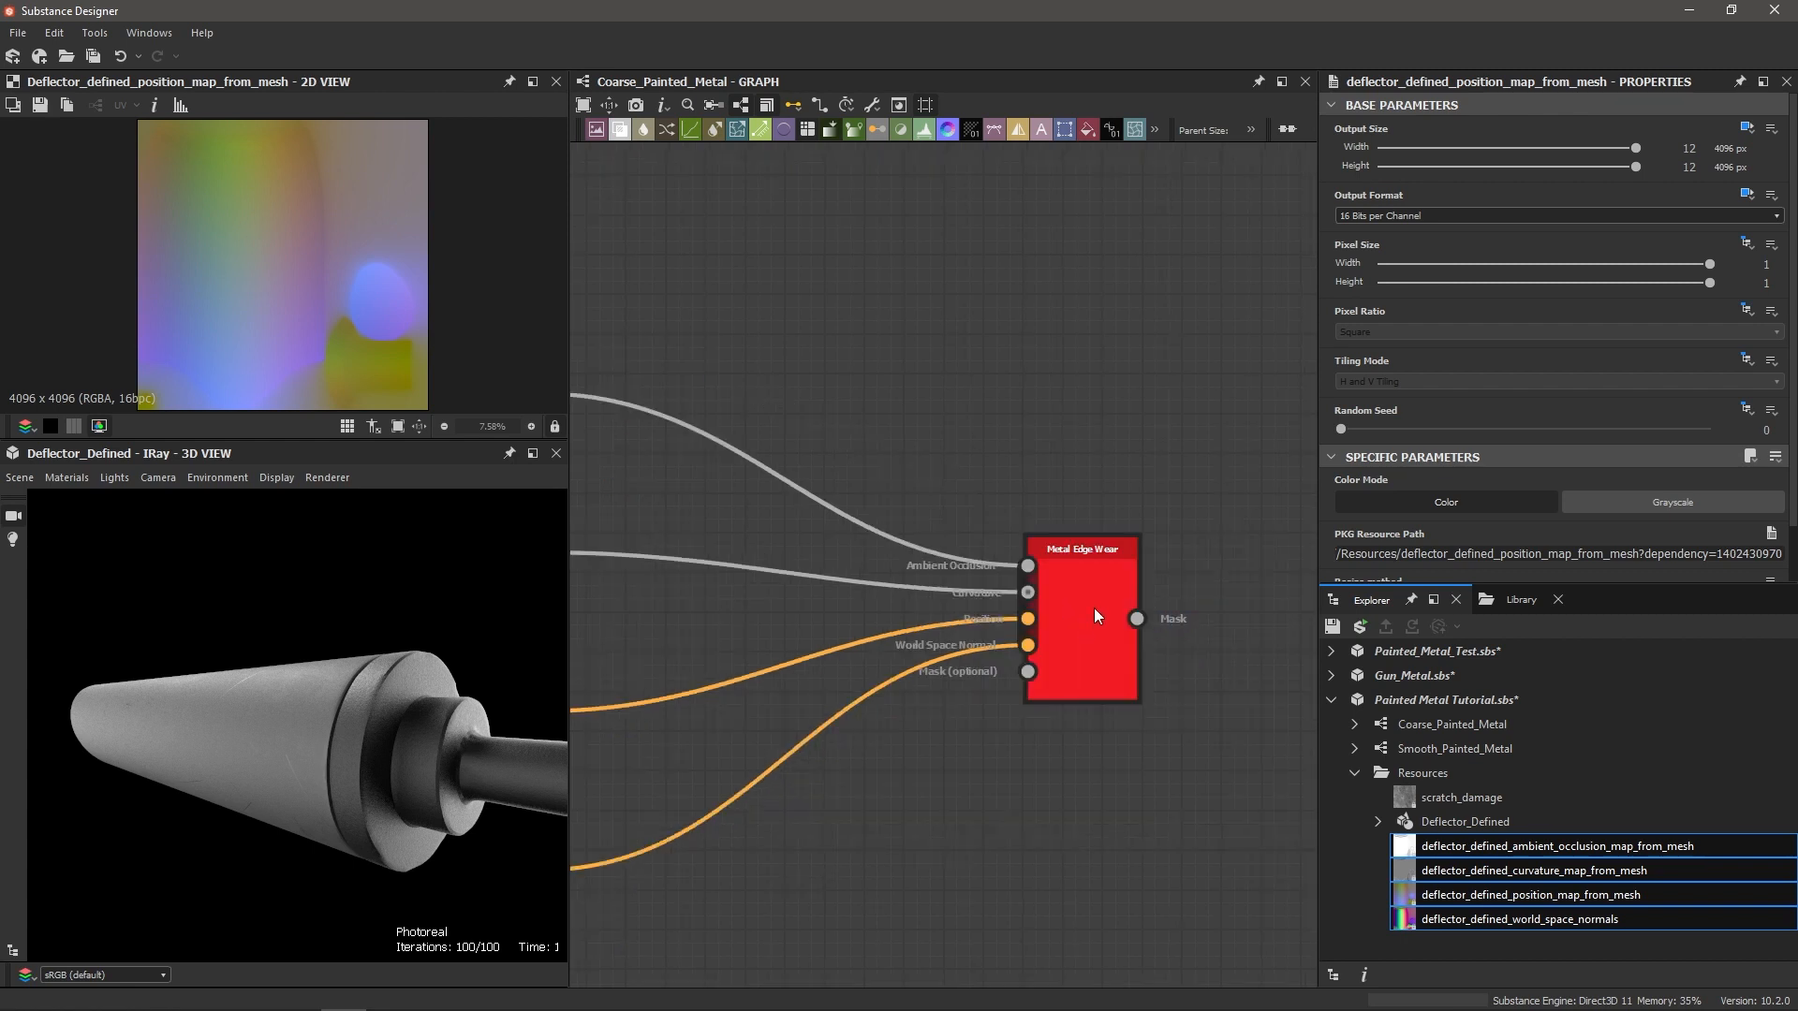
Step: Preview the Metal Edge Wear mask in 2D and connect it directly to the Base Color output
double_click(1094, 614)
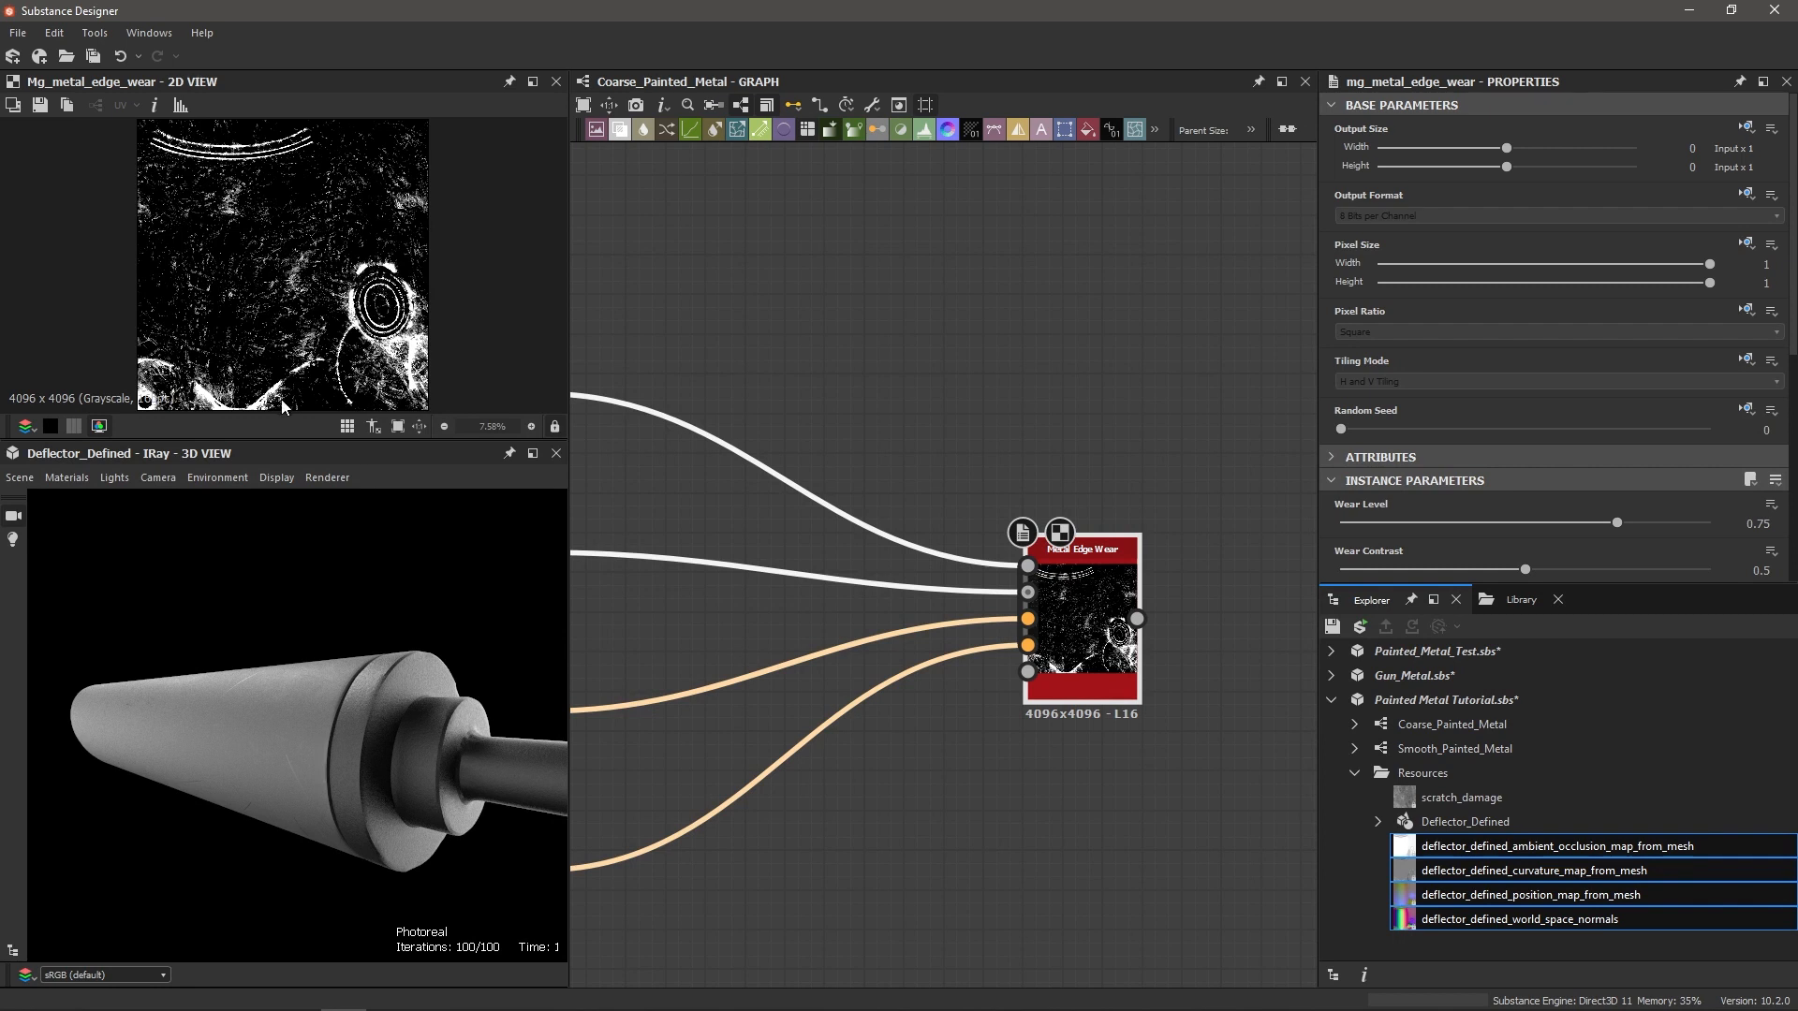
scroll(907, 581, "down", 3)
middle_click_drag(908, 615, 854, 632)
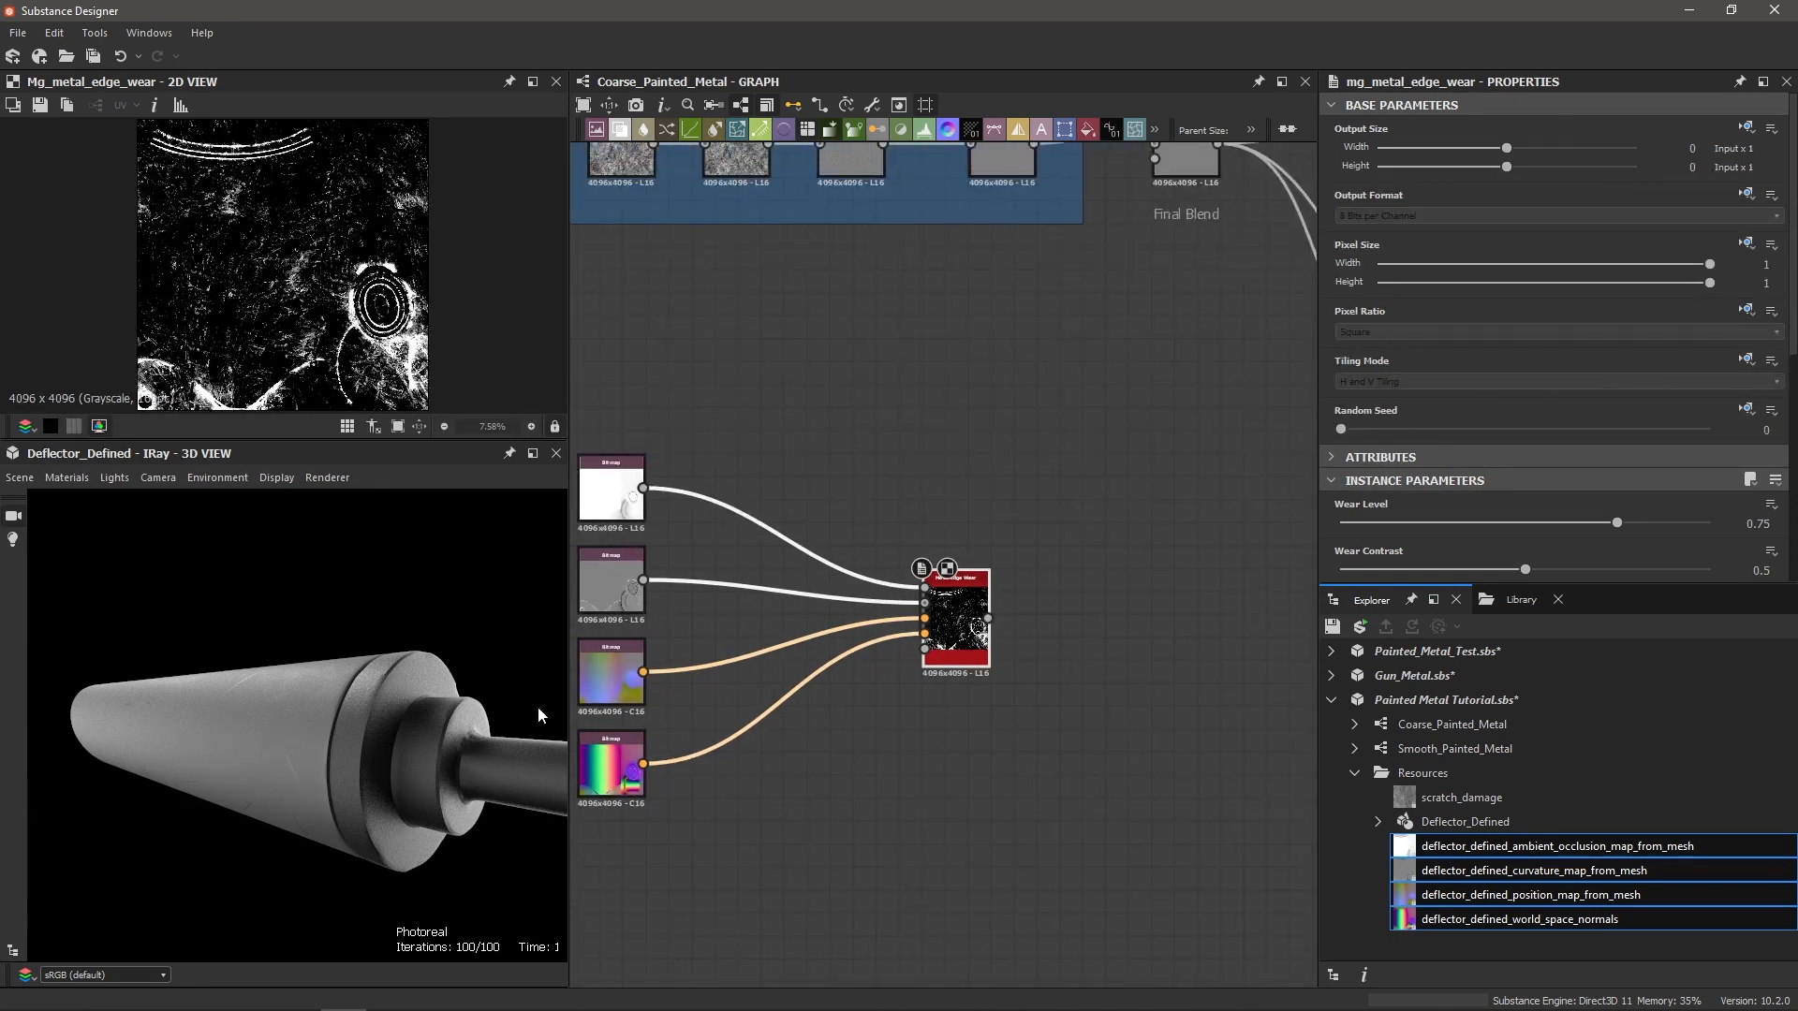
scroll(1054, 435, "down", 4)
middle_click_drag(1019, 504, 959, 553)
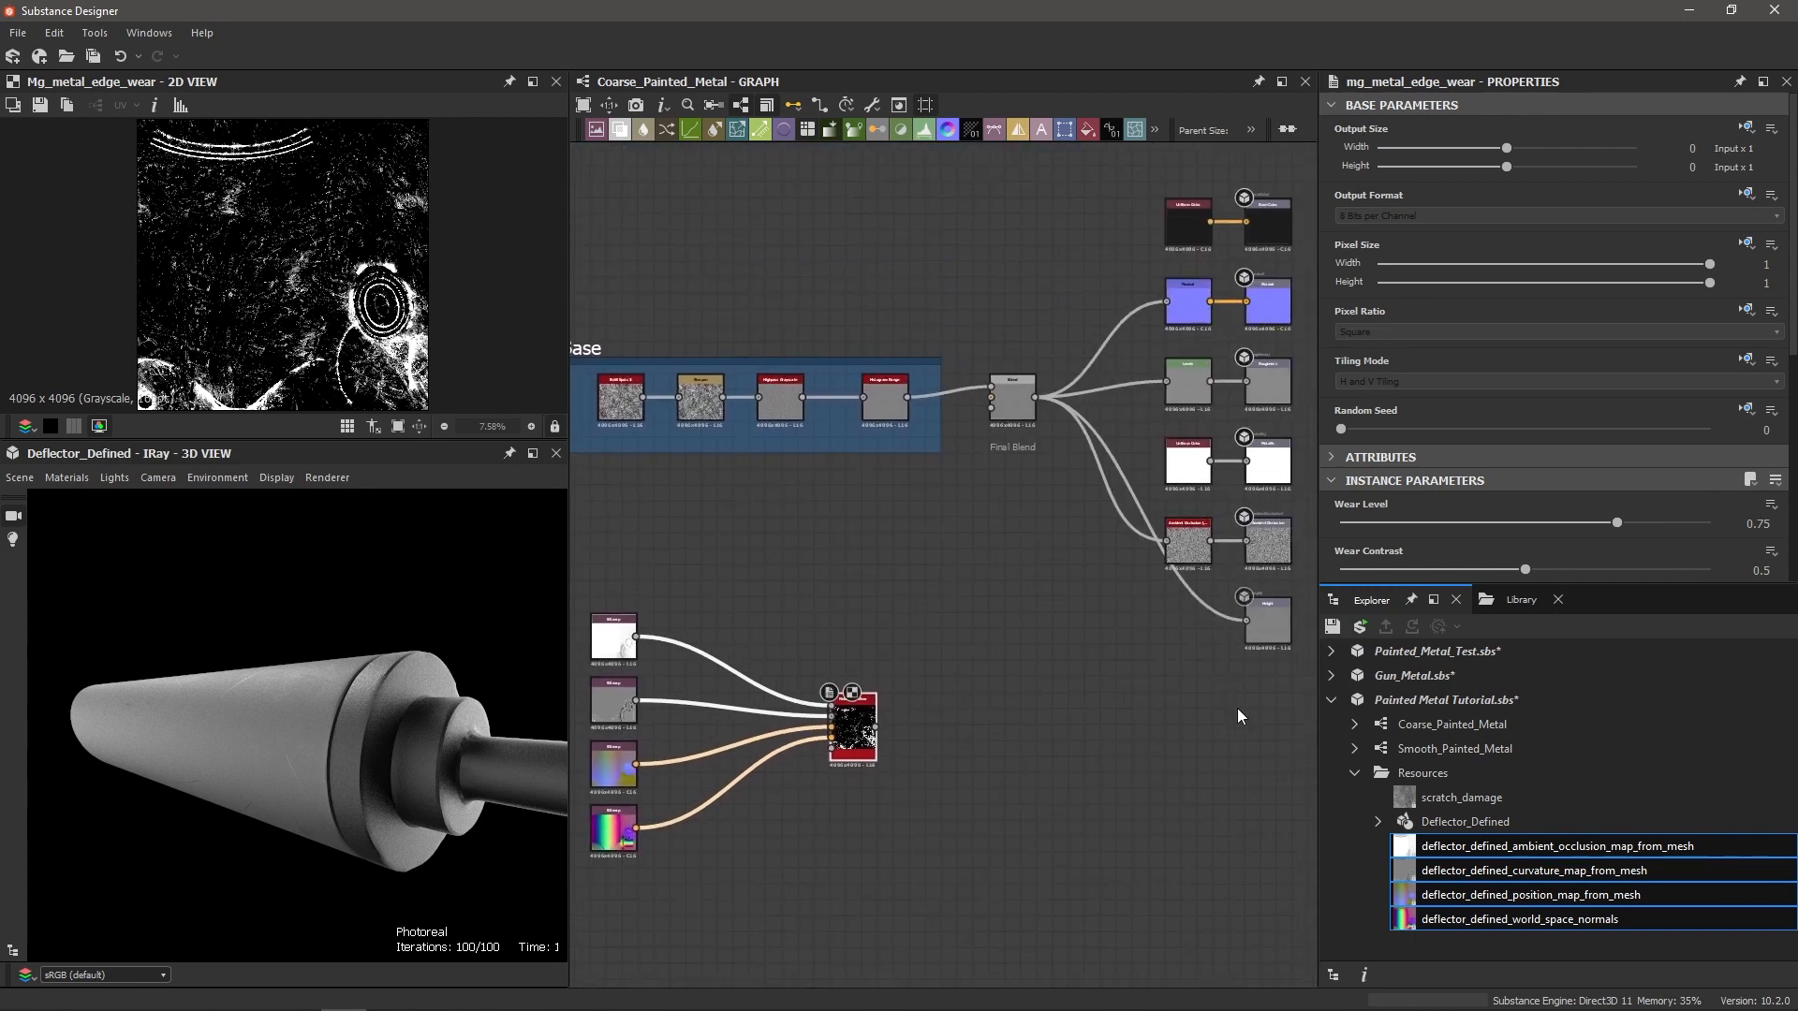
left_click(1411, 726)
double_click(884, 721)
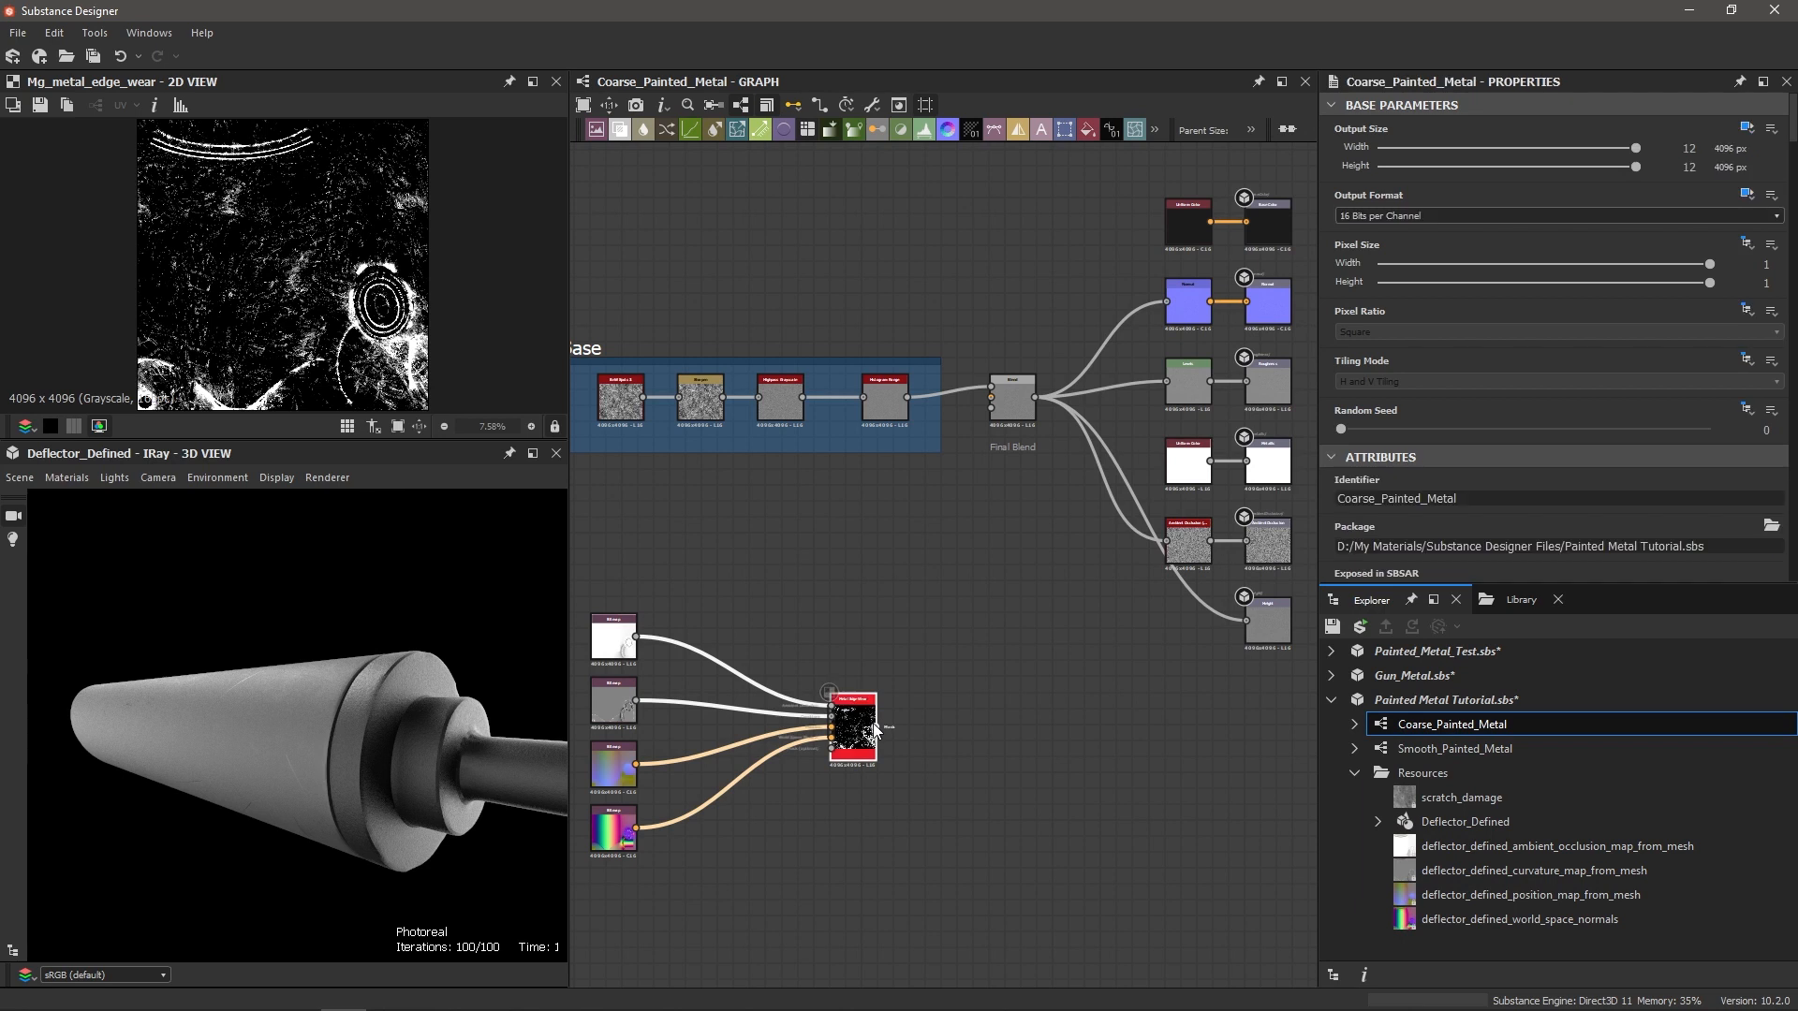
left_click_drag(878, 732, 1246, 222)
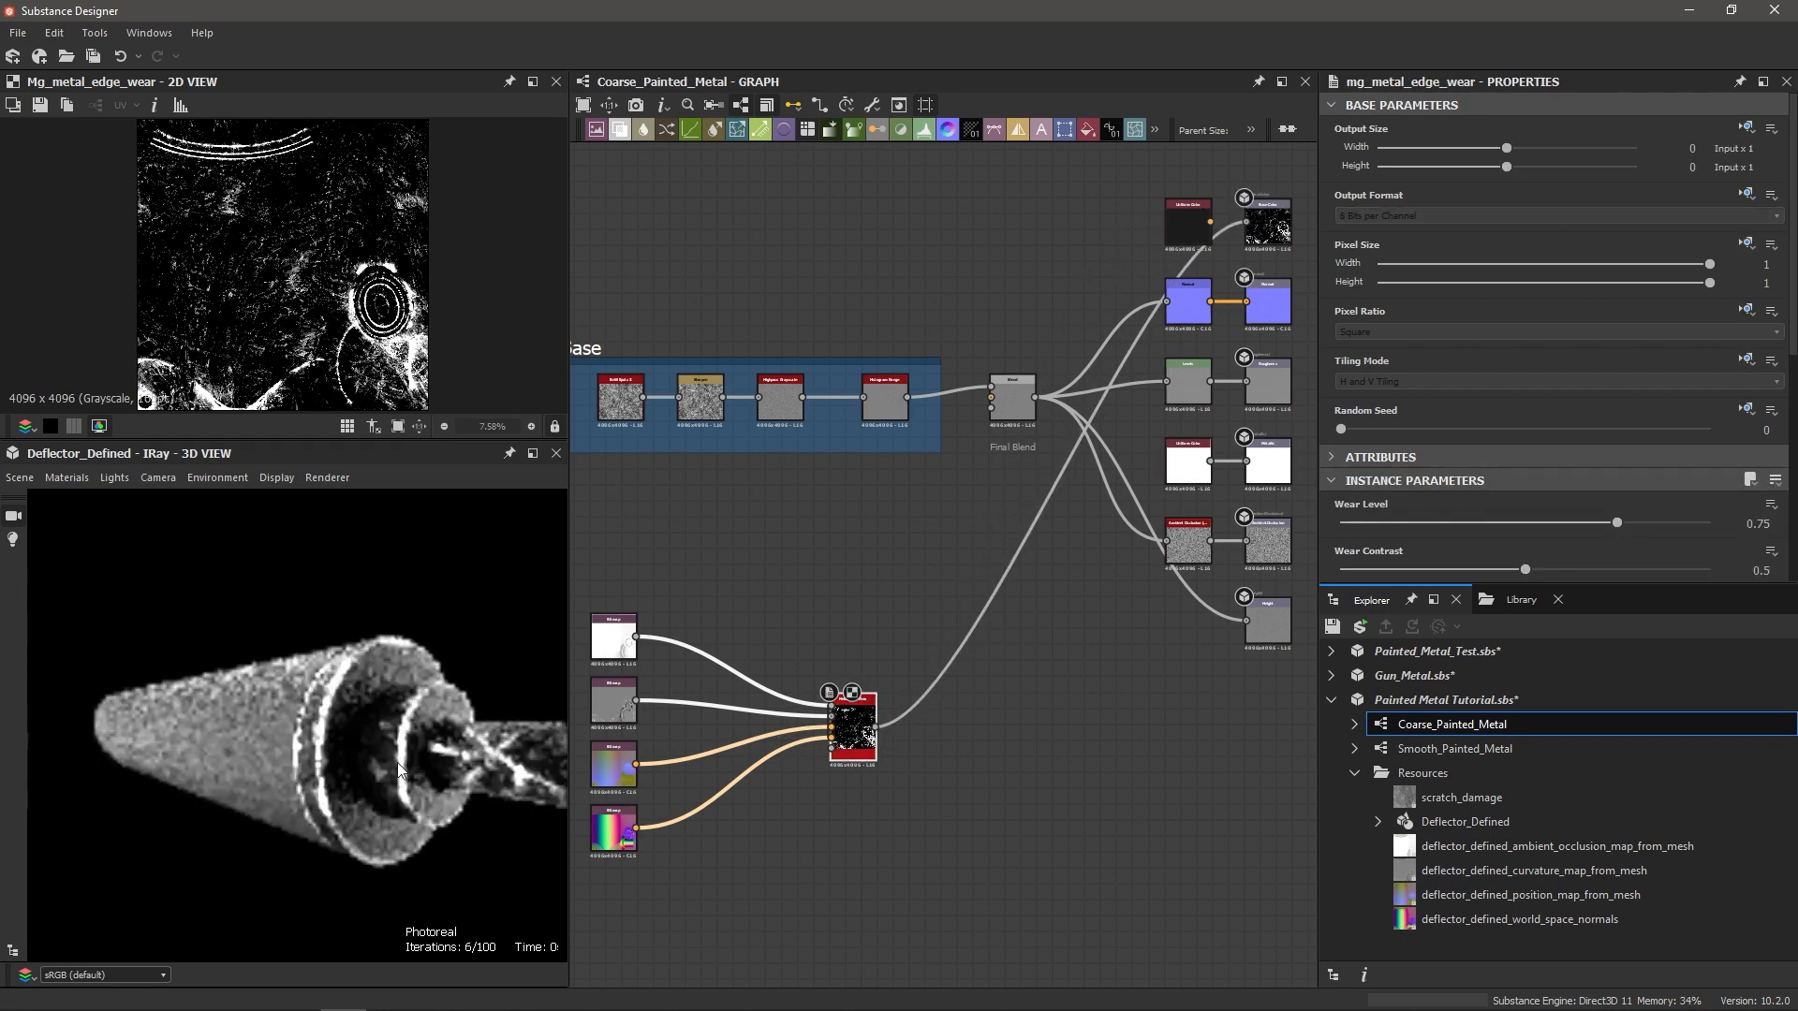
Step: Examine how the wear mask falls on the edges, collar and rod of the mesh in the 3D view
left_click_drag(404, 761, 396, 761)
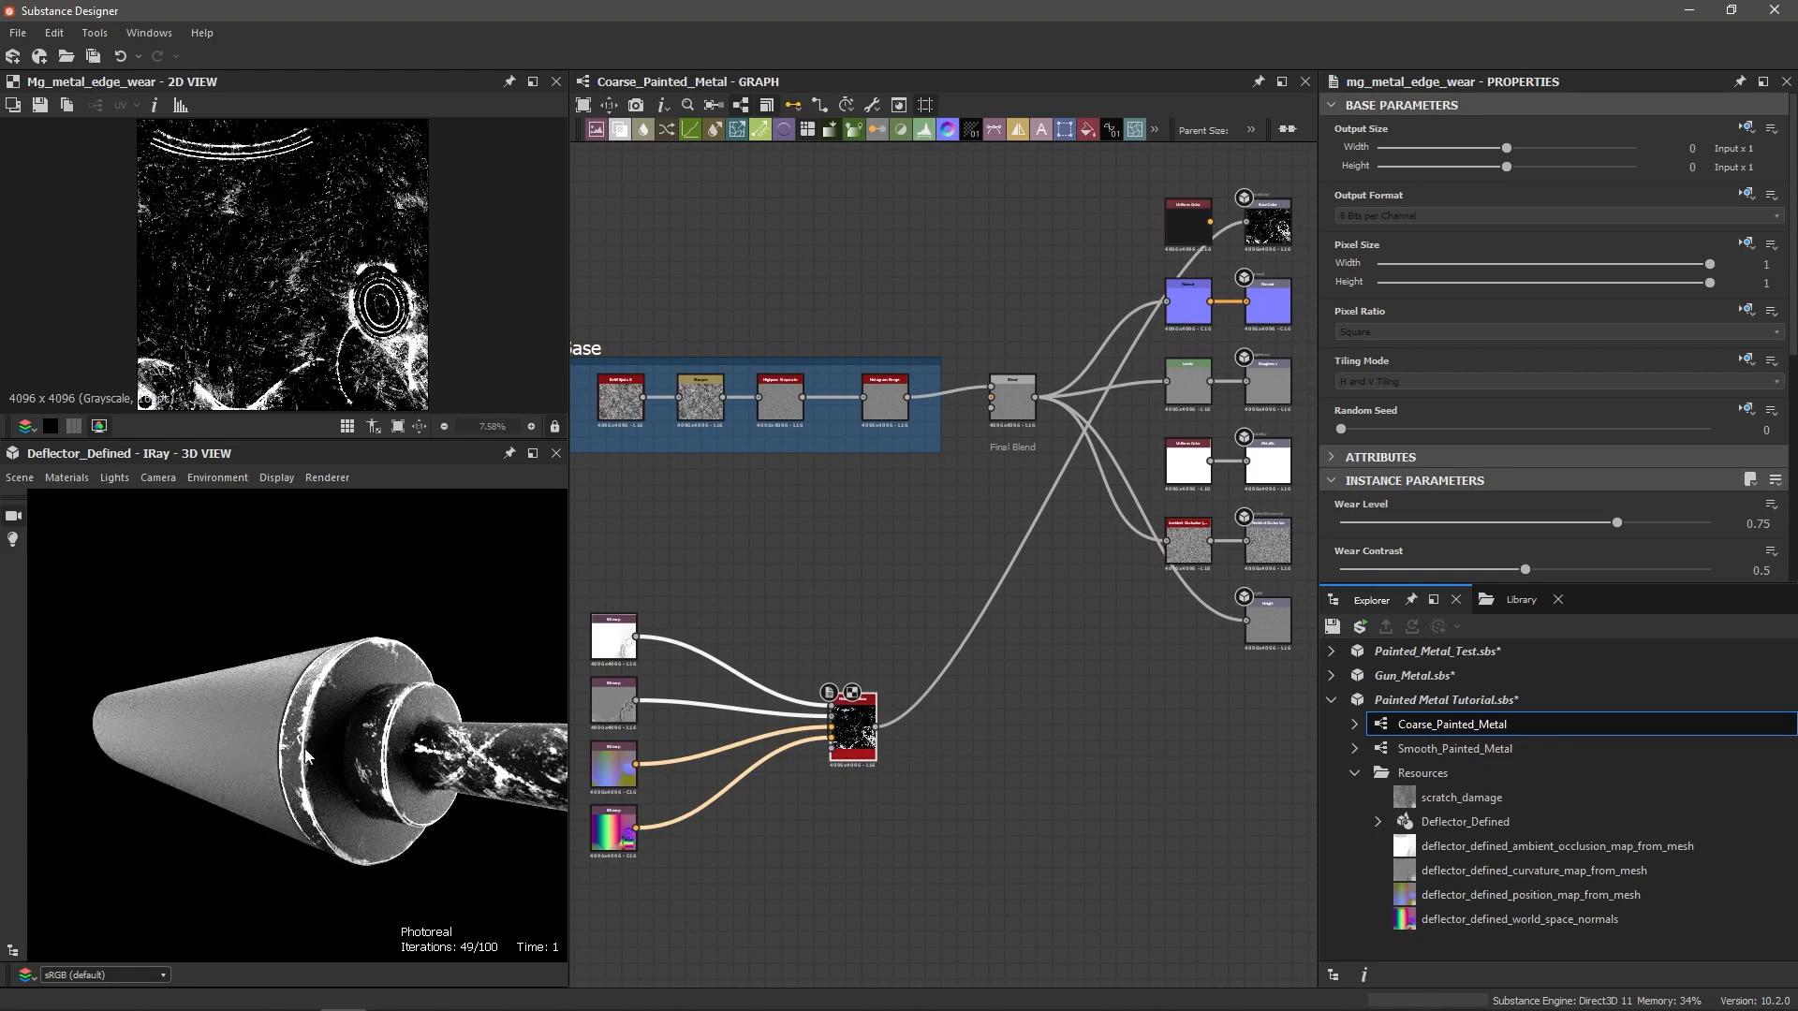
scroll(304, 755, "up", 2)
scroll(354, 722, "down", 1)
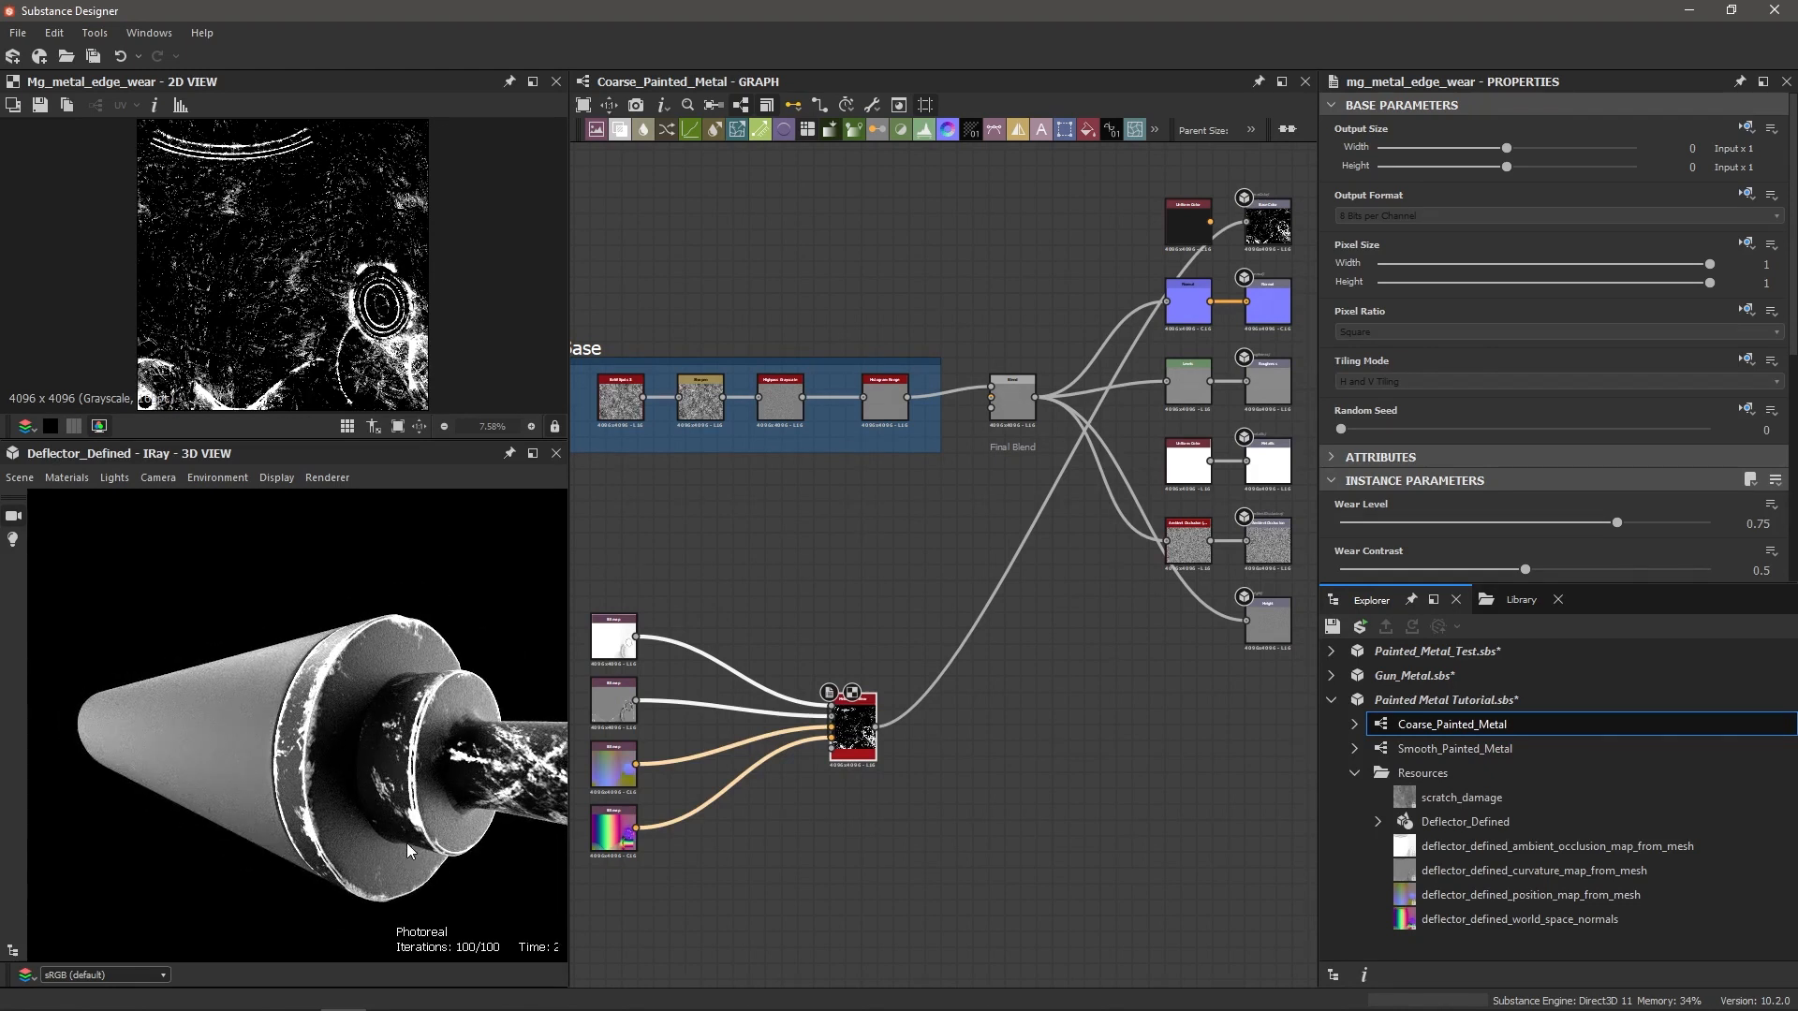
scroll(406, 840, "down", 2)
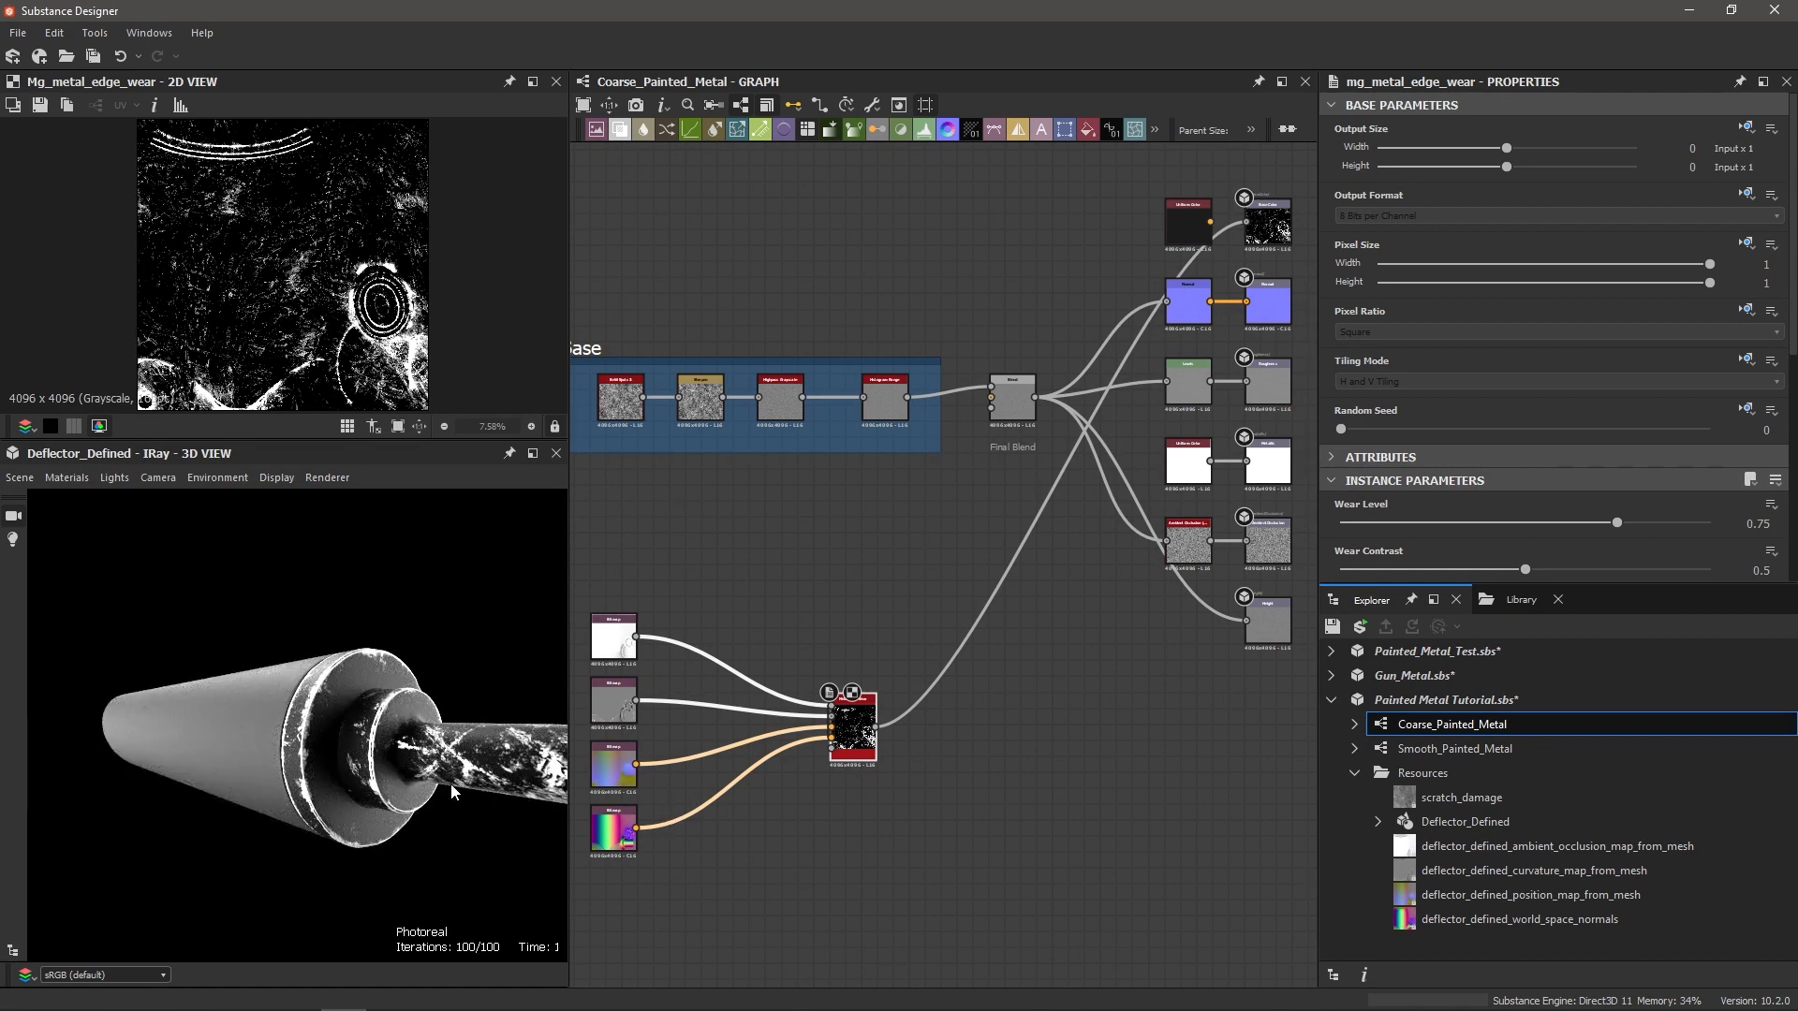
scroll(879, 758, "up", 3)
left_click_drag(463, 760, 536, 768)
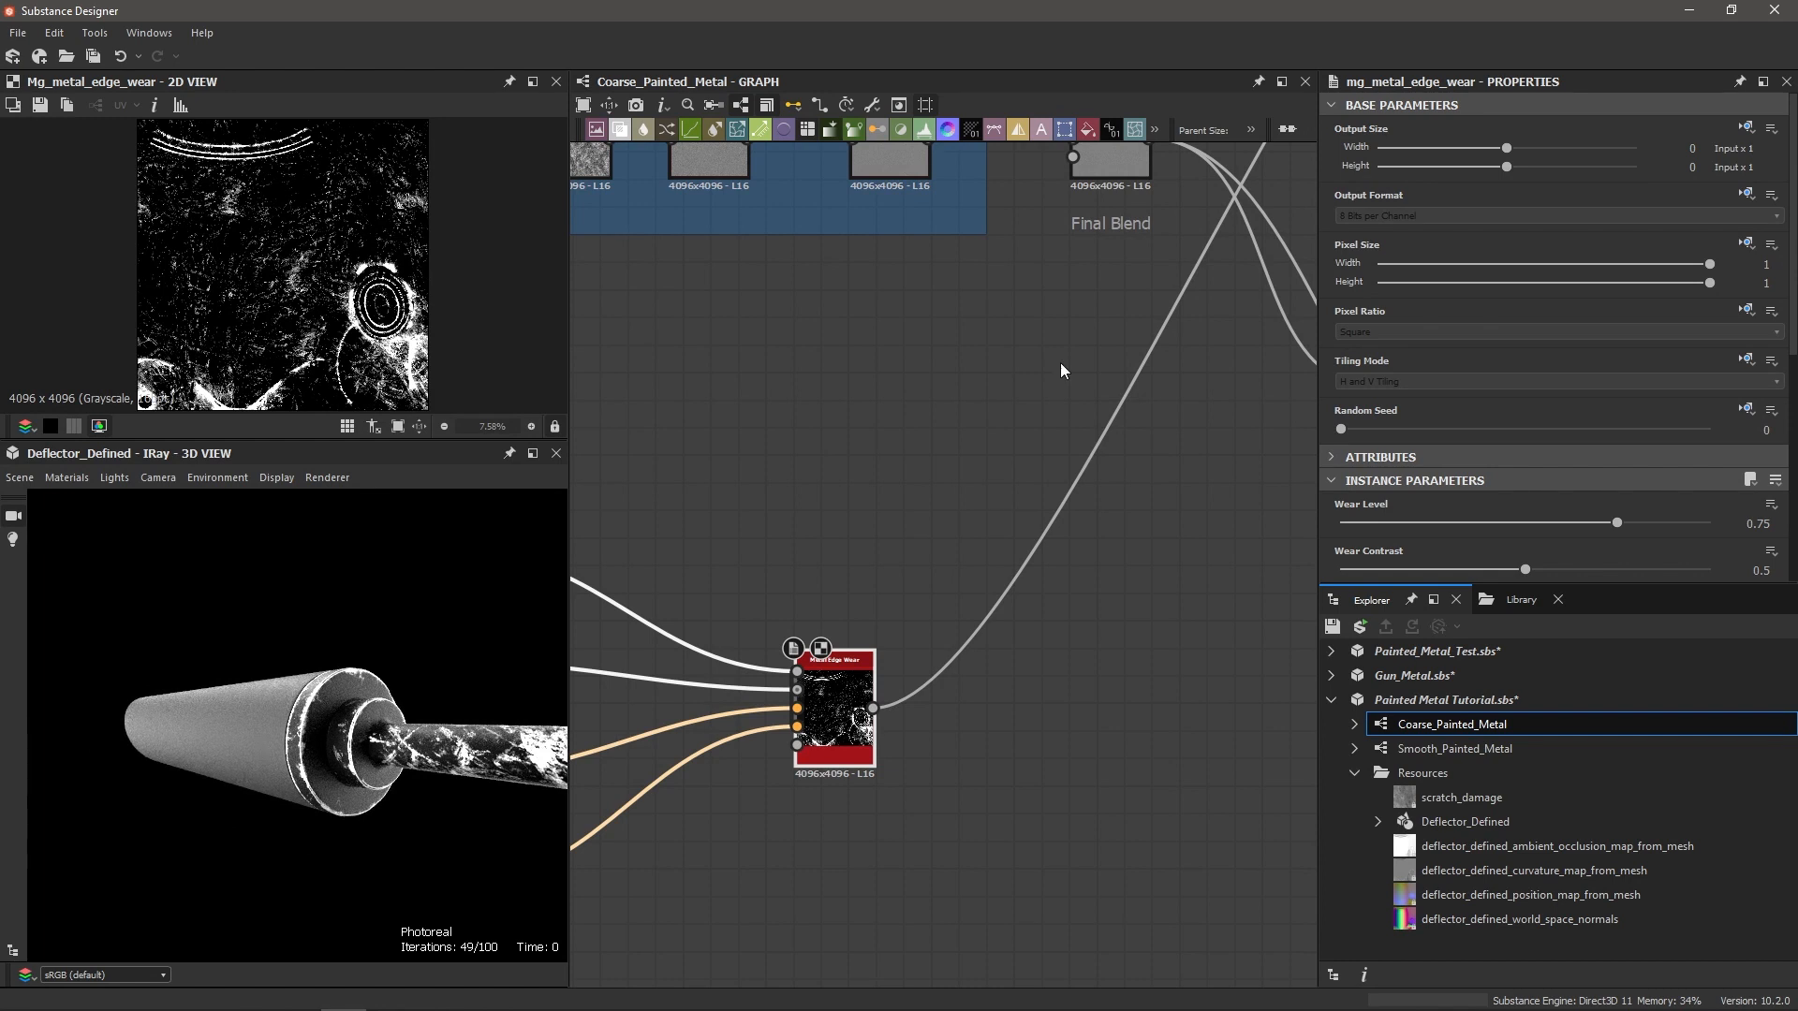
Step: Delete the link between Metal Edge Wear and the Base Color output
middle_click_drag(1064, 381, 903, 644)
scroll(943, 556, "down", 3)
middle_click_drag(1081, 283, 935, 469)
scroll(957, 454, "up", 2)
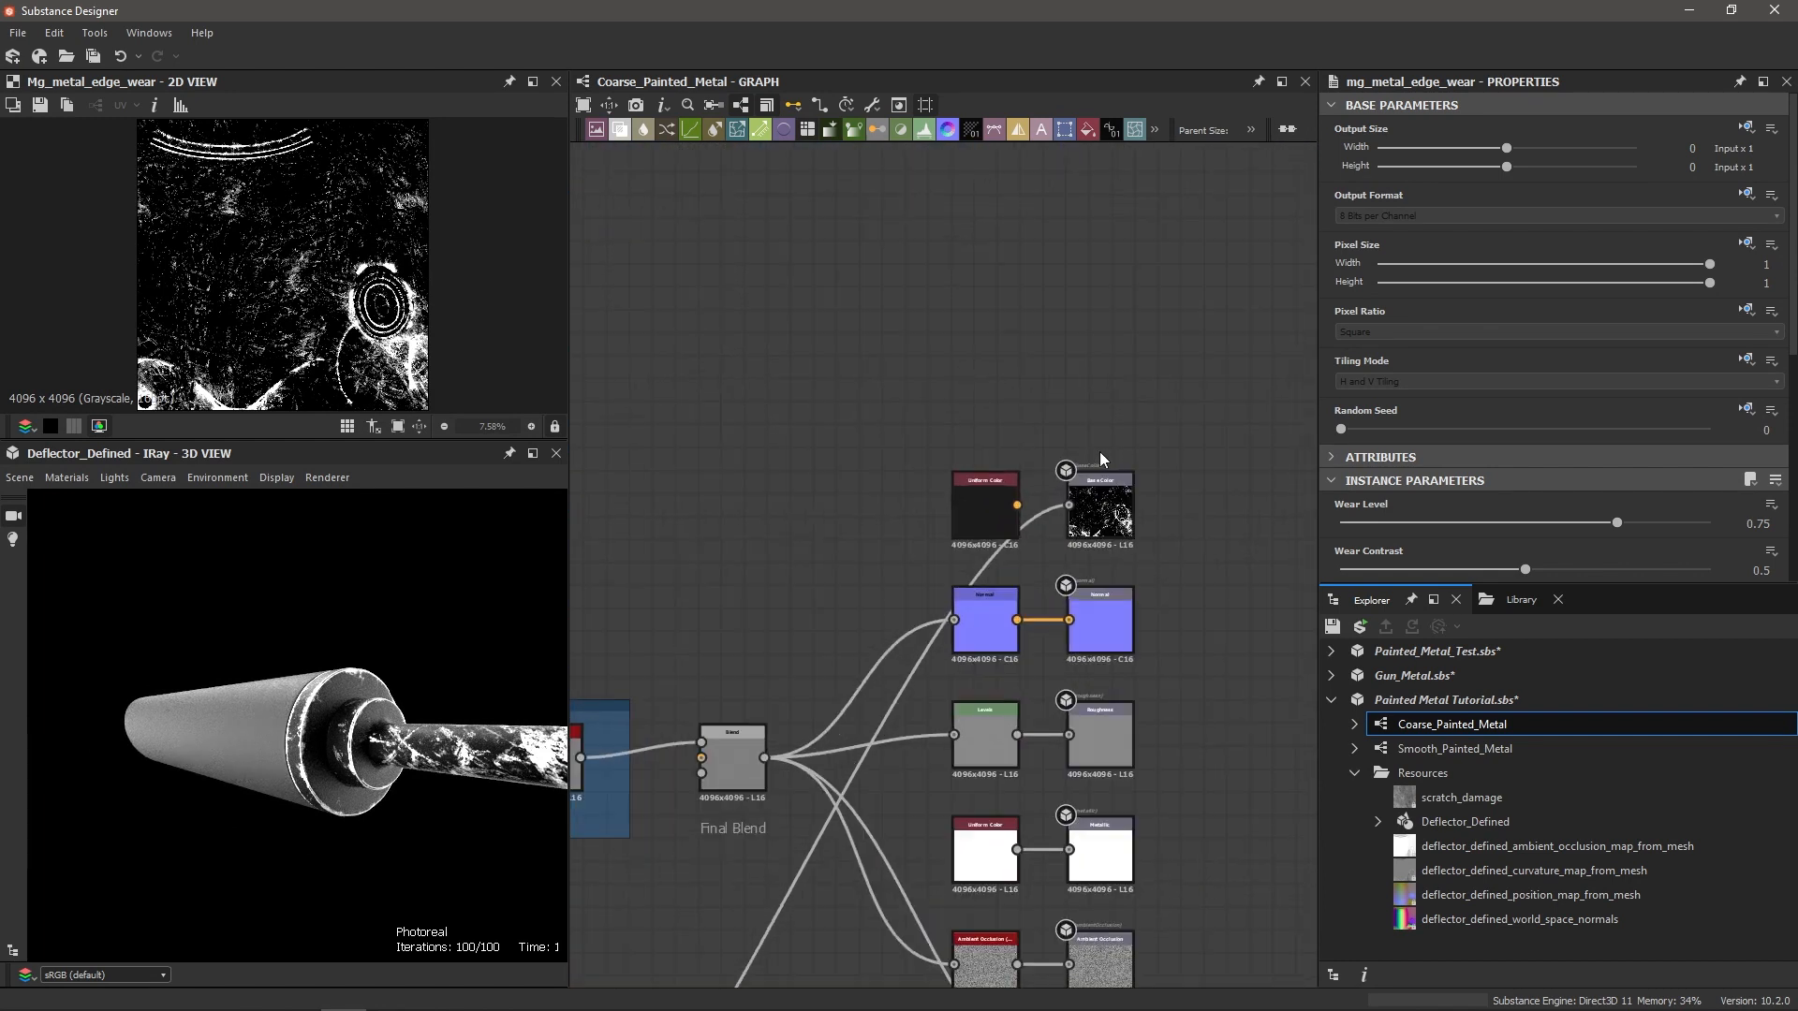
scroll(1077, 467, "up", 2)
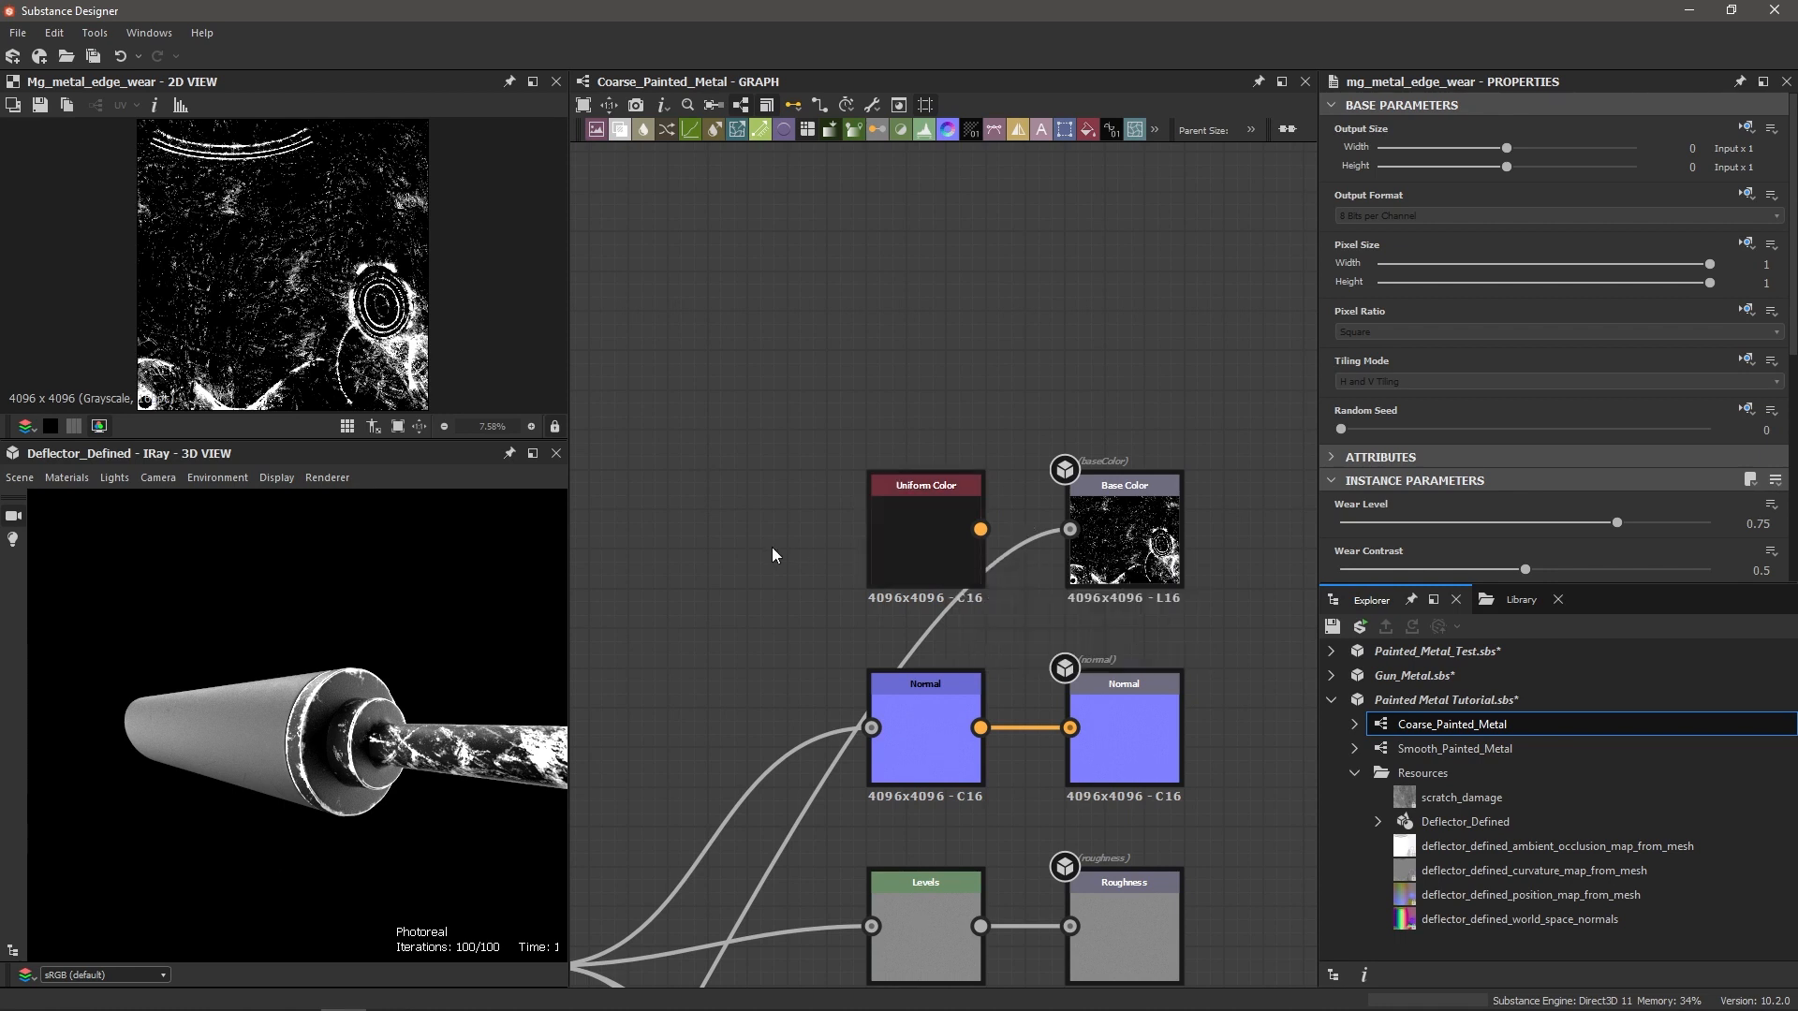
scroll(730, 580, "down", 2)
middle_click_drag(693, 565, 834, 295)
left_click_drag(707, 721, 766, 792)
key("Delete")
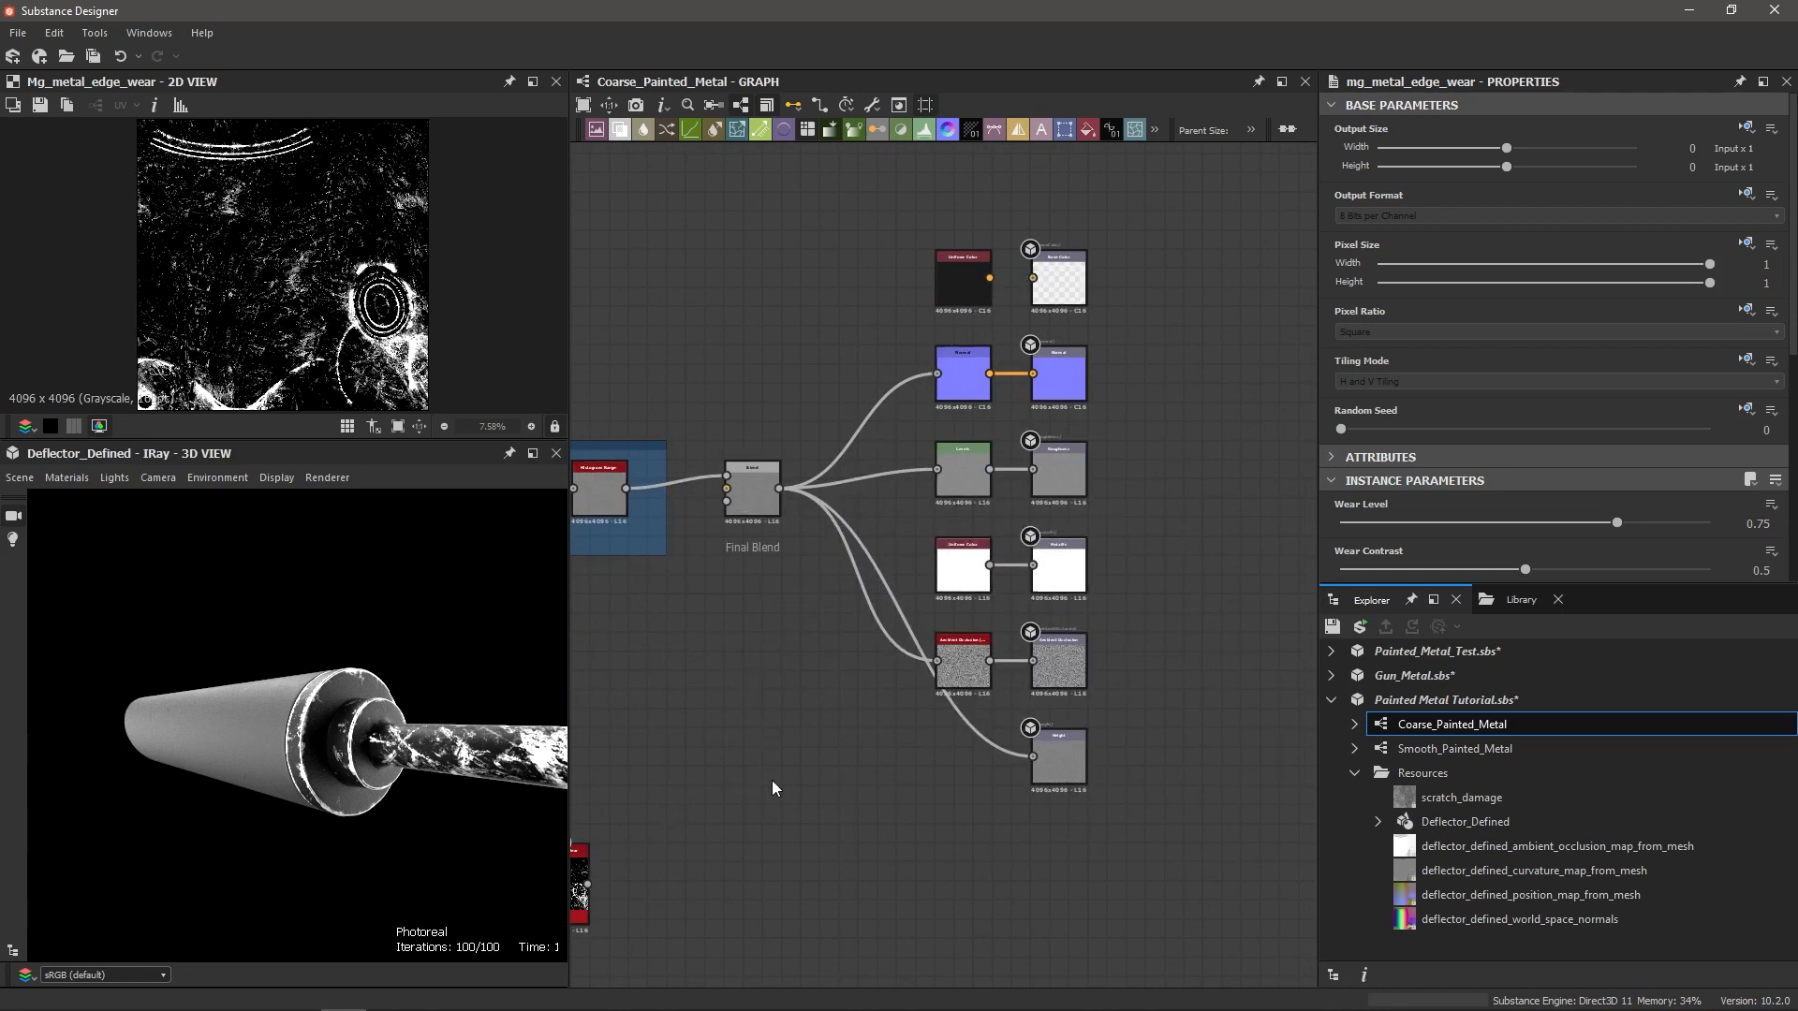
Step: Check the dark base color's value, add another Uniform Color node above it and brighten the new one to a medium grey
scroll(1102, 396, "up", 1)
scroll(1053, 343, "up", 2)
left_click(1137, 336)
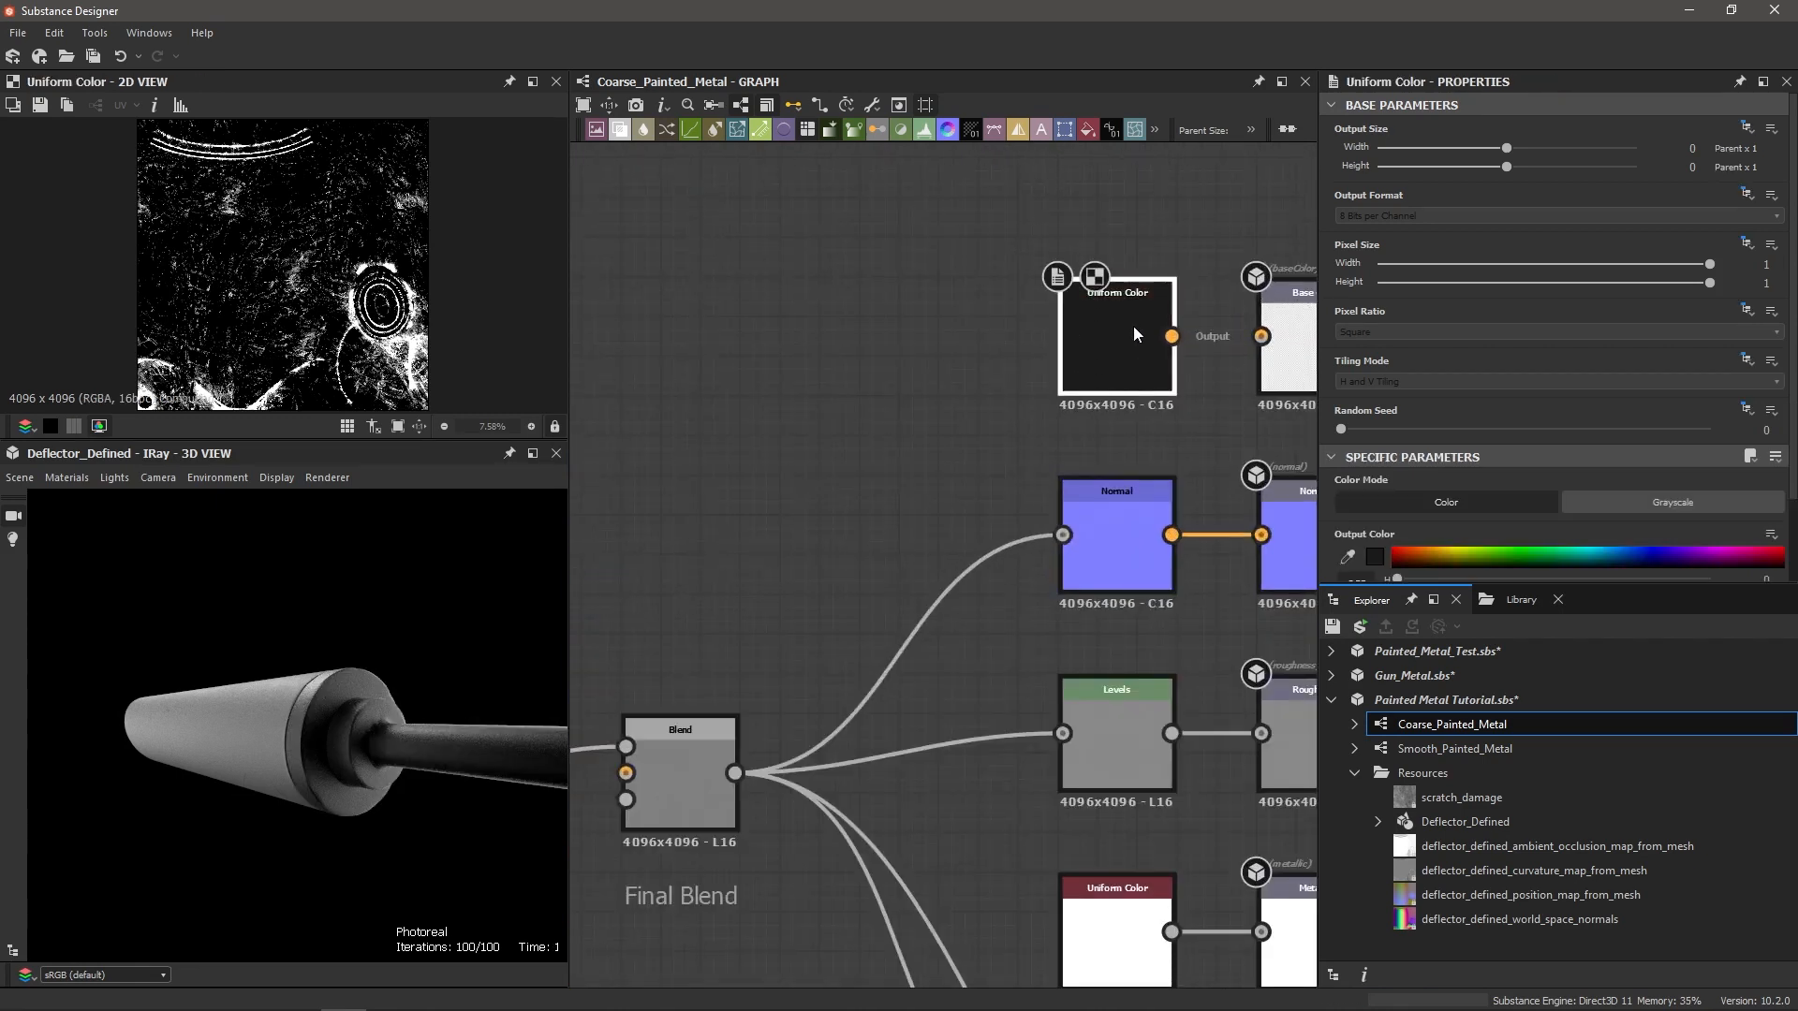
scroll(1354, 474, "down", 2)
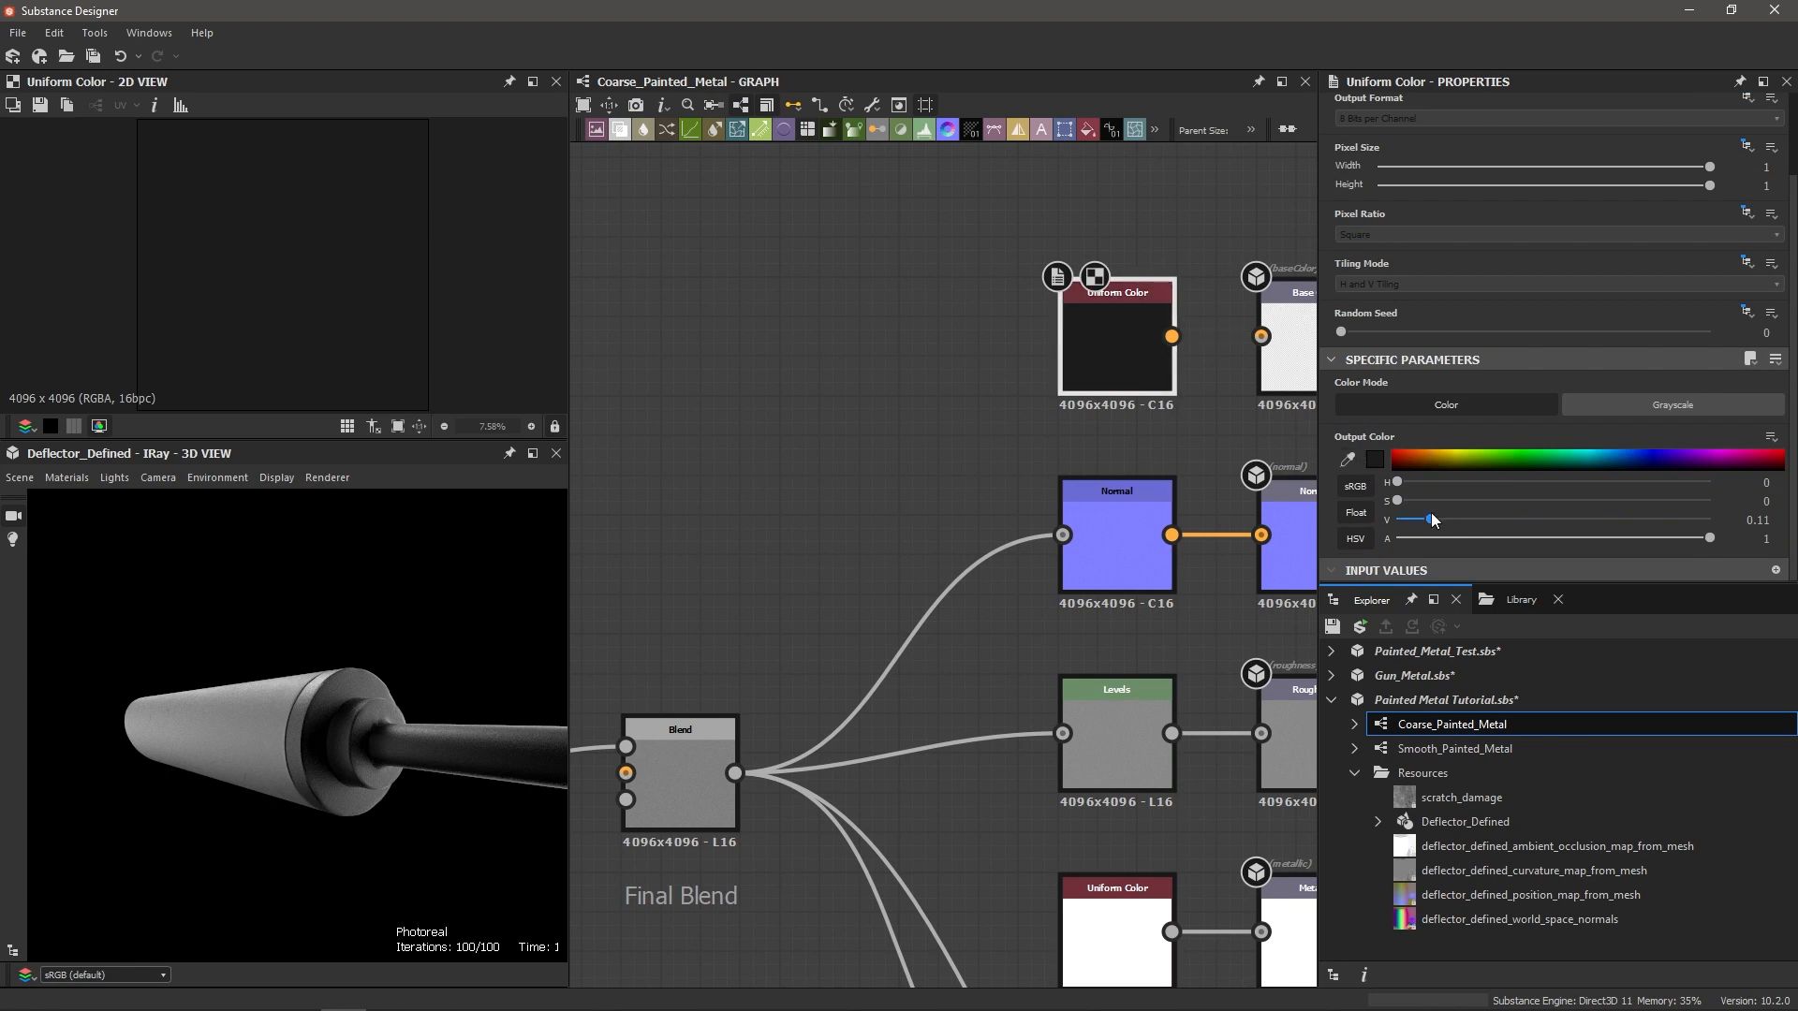
scroll(974, 412, "down", 2)
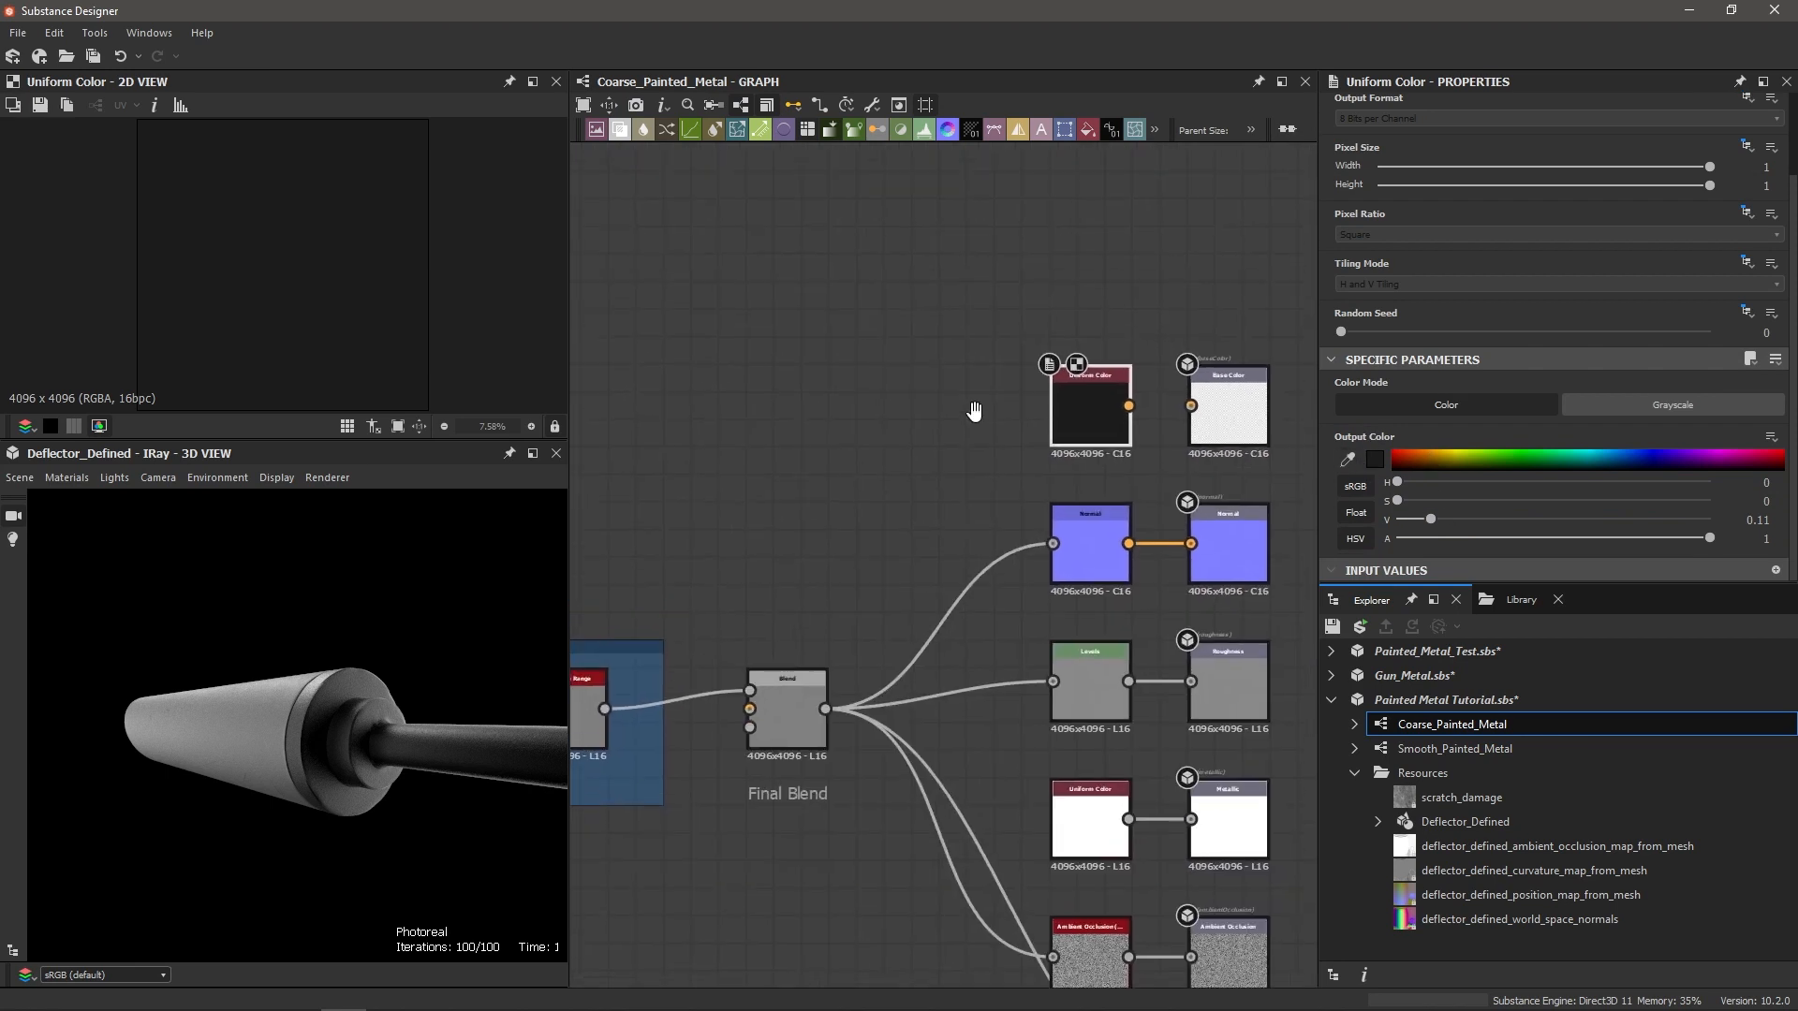
left_click(959, 335)
key("space")
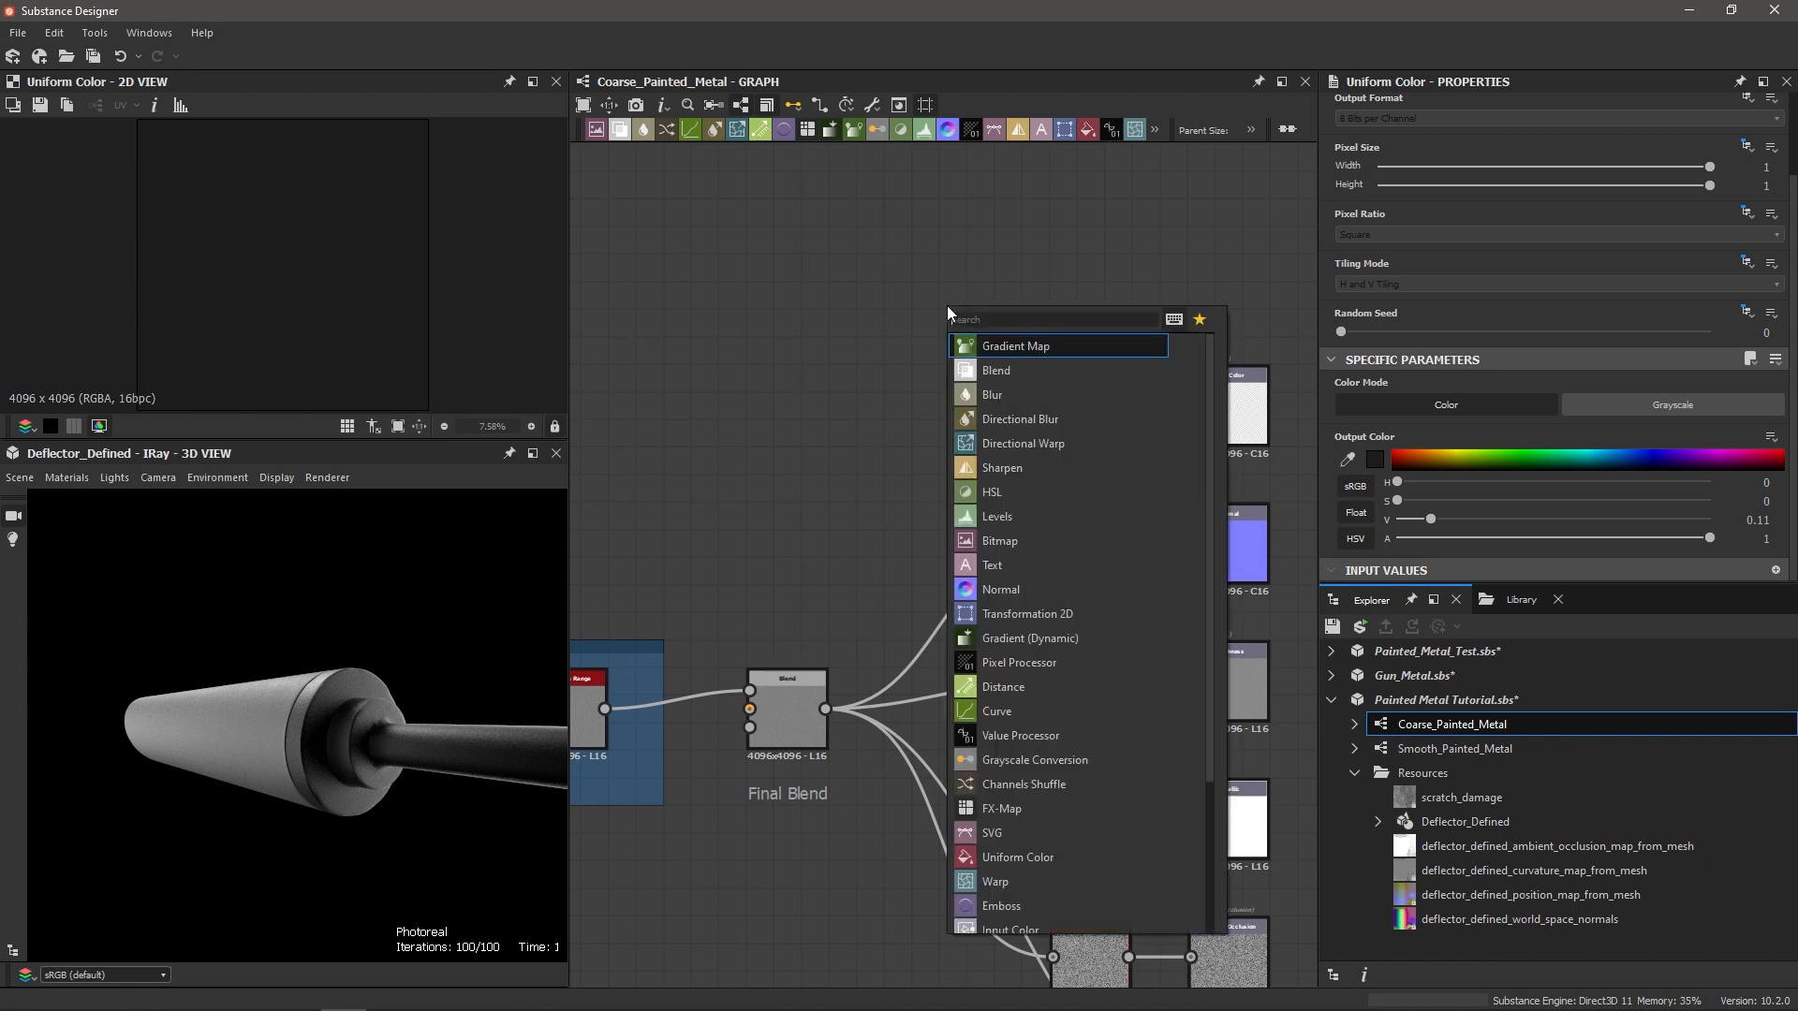
type("uniform")
key("Return")
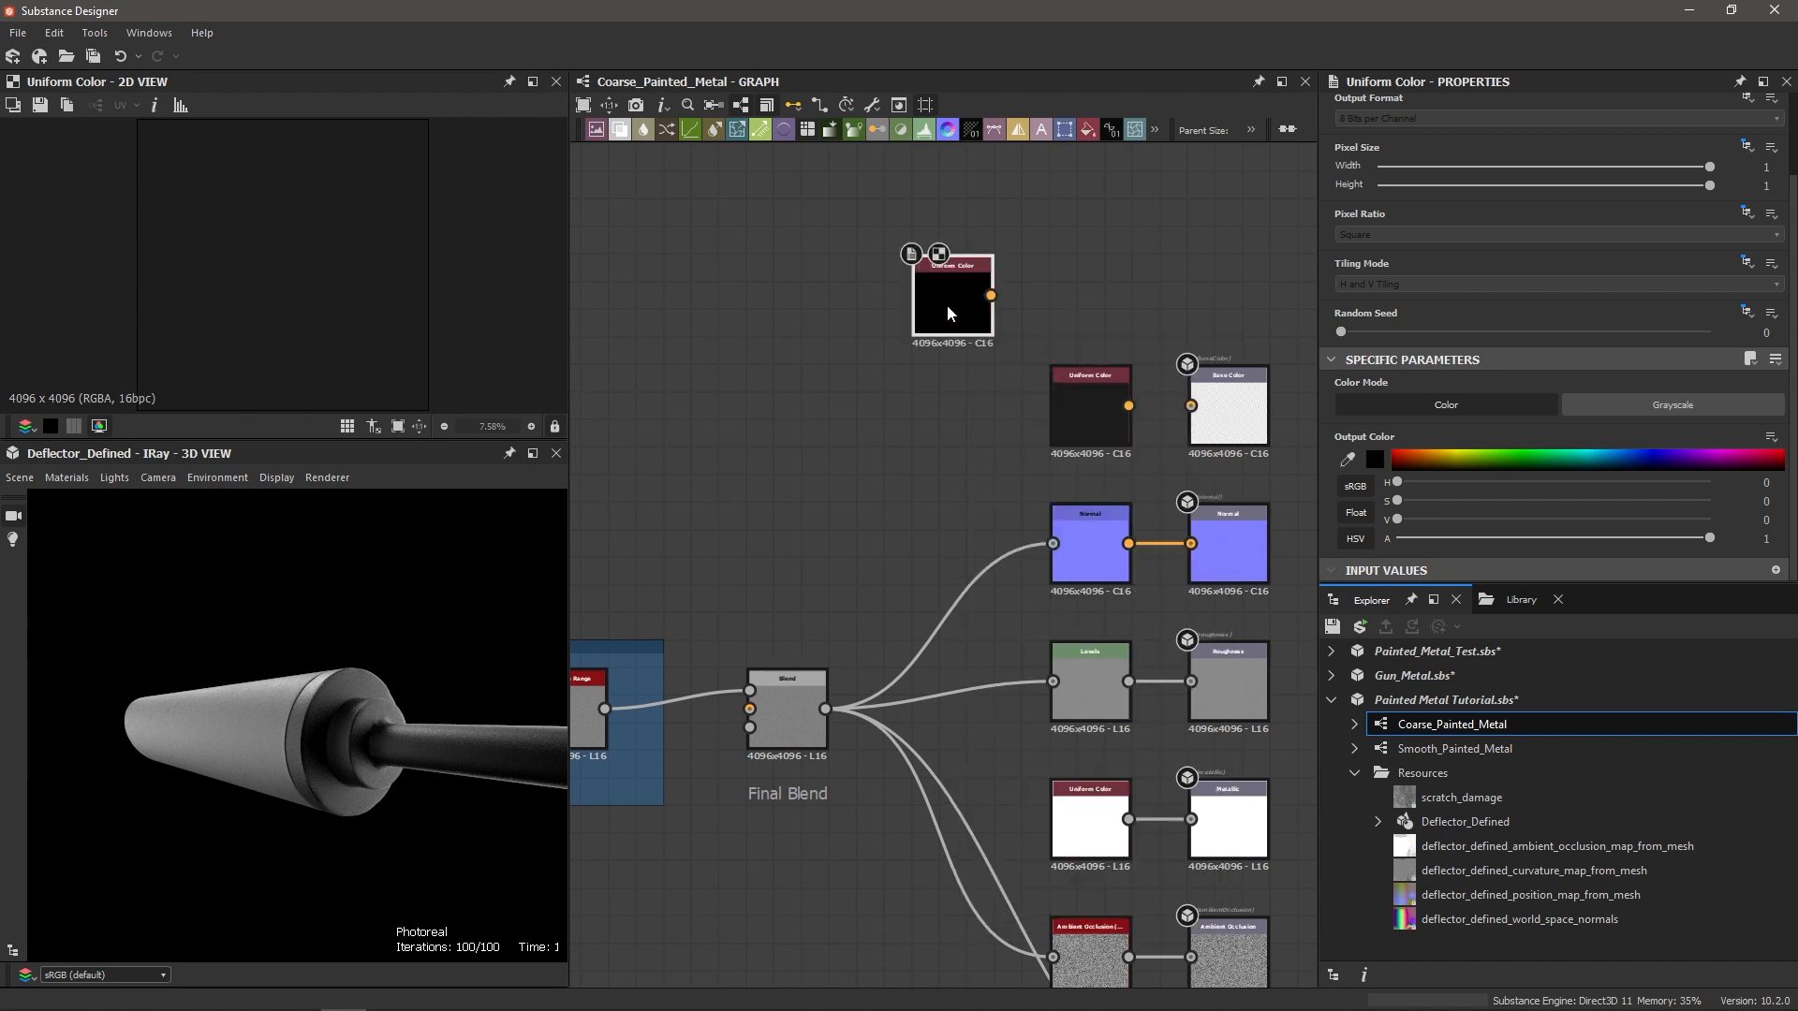
left_click_drag(1397, 519, 1514, 526)
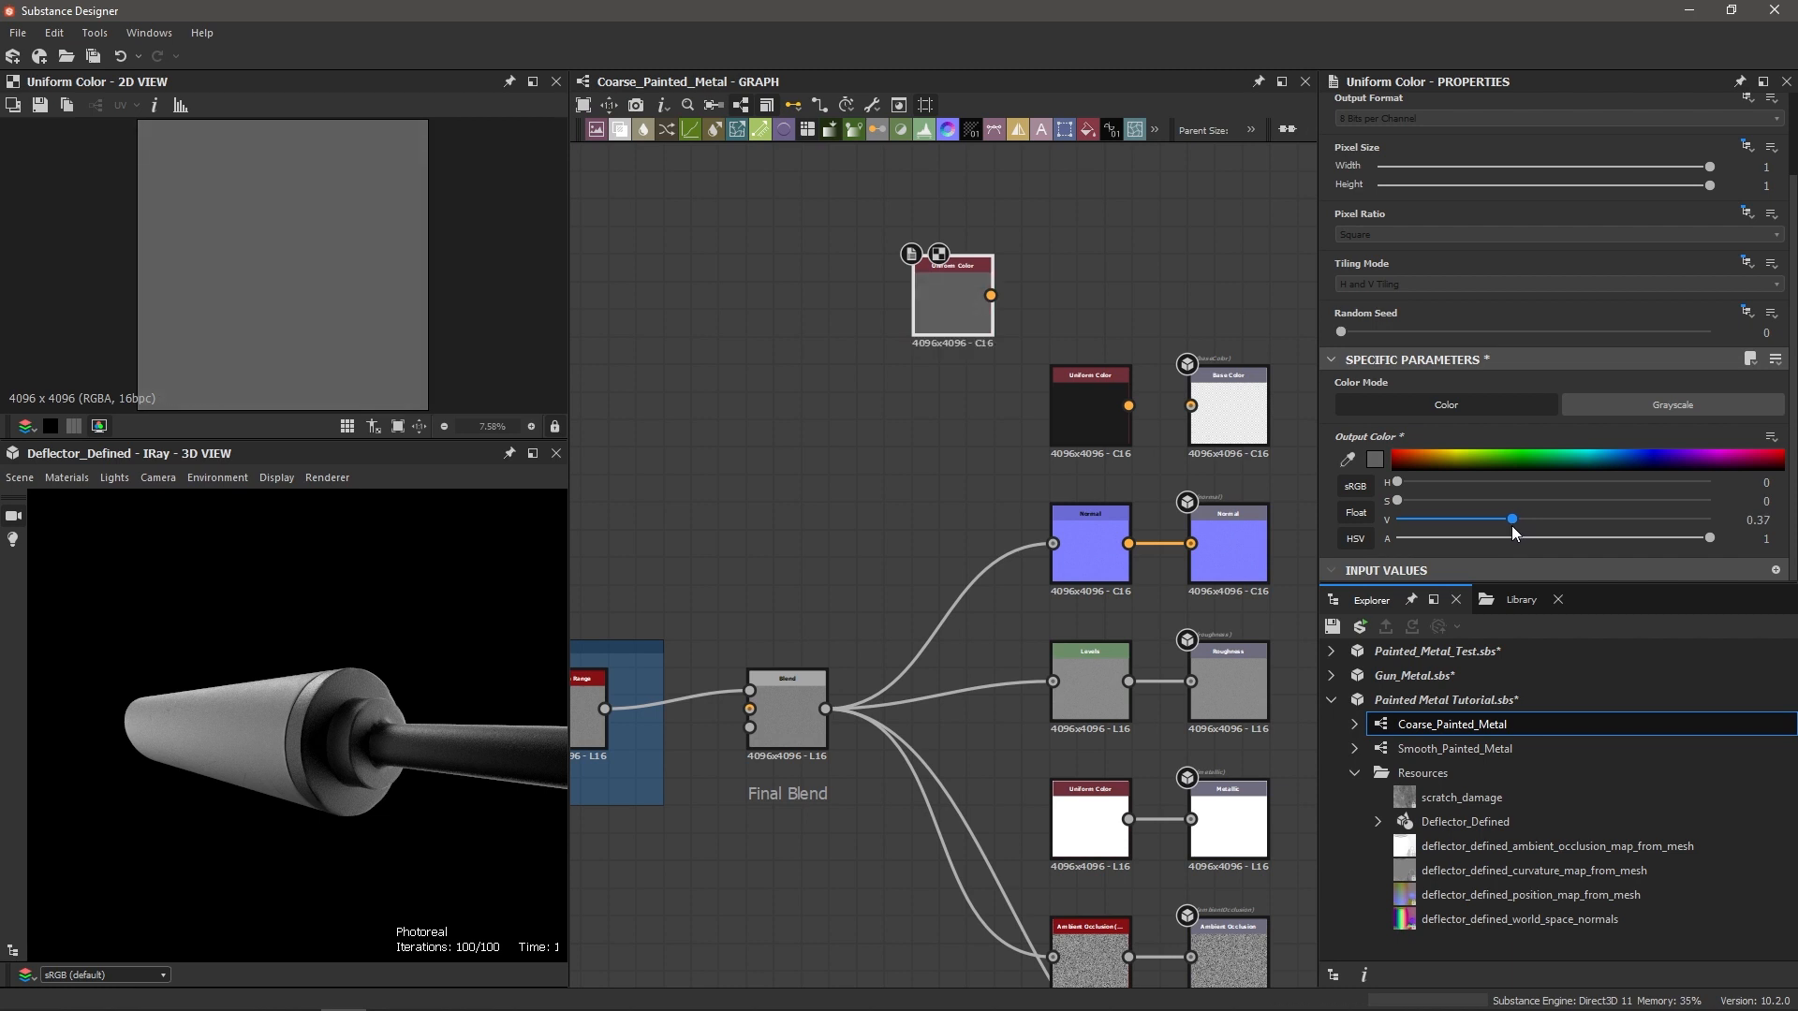
left_click_drag(1508, 525, 1505, 526)
Step: Move the dark Uniform Color node beneath the grey one and add a Blend node beside them
left_click_drag(1050, 408, 914, 406)
middle_click_drag(1085, 337, 1010, 351)
right_click(1032, 321)
left_click(1059, 332)
Step: Blend the grey color over the dark one with the Metal Edge Wear mask as opacity, and feed the result into Base Color
scroll(879, 541, "down", 3)
scroll(835, 772, "up", 3)
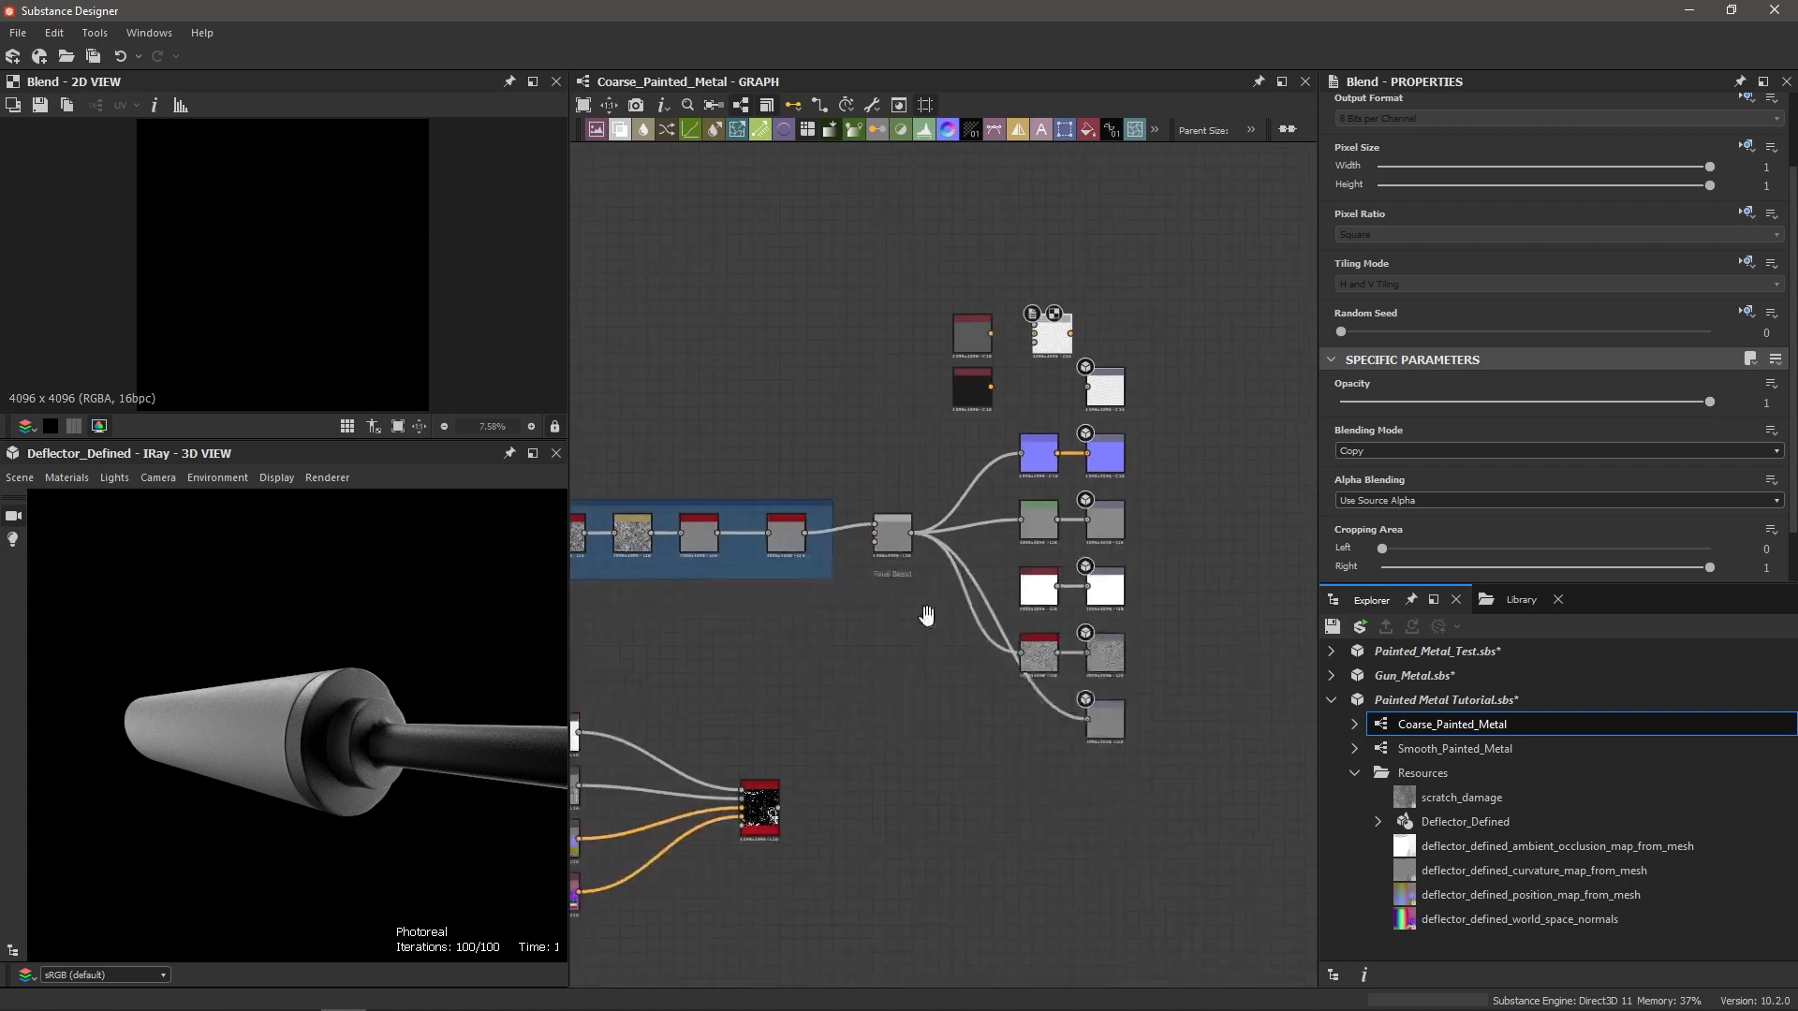
left_click_drag(748, 829, 1066, 240)
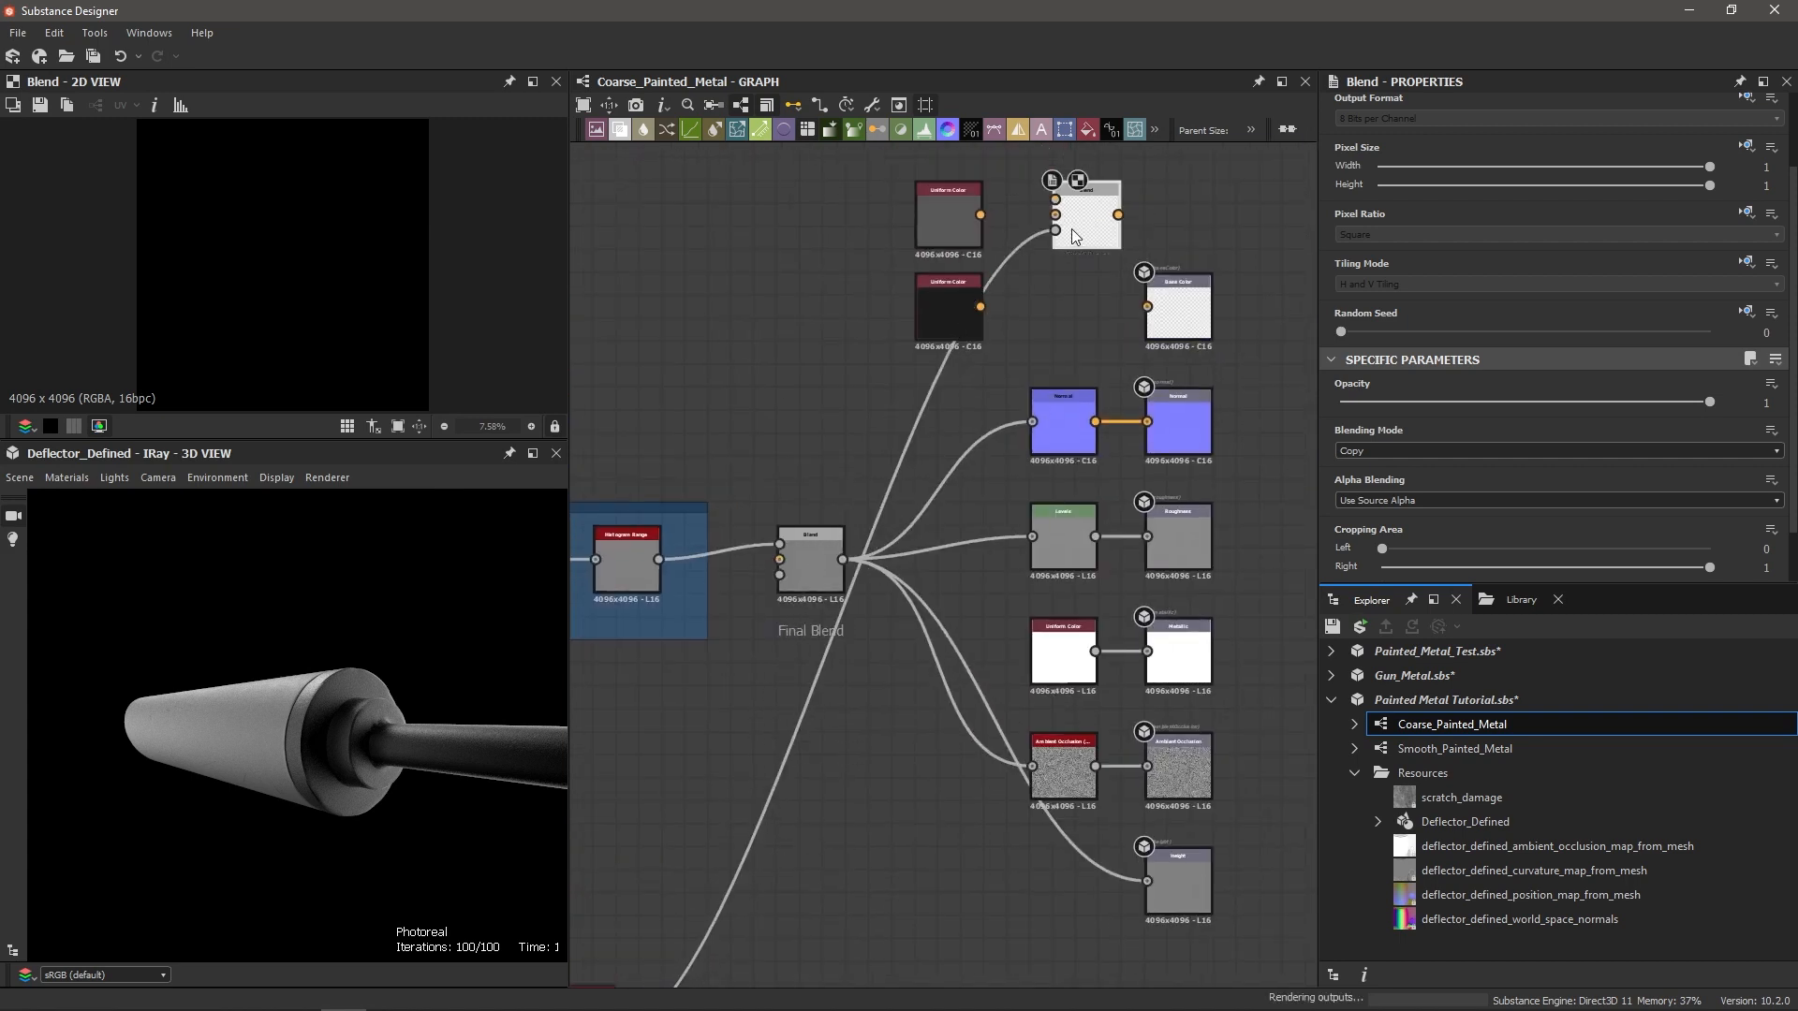
scroll(1071, 229, "up", 3)
left_click_drag(855, 283, 1011, 251)
left_click_drag(855, 474, 1011, 283)
left_click(1068, 299)
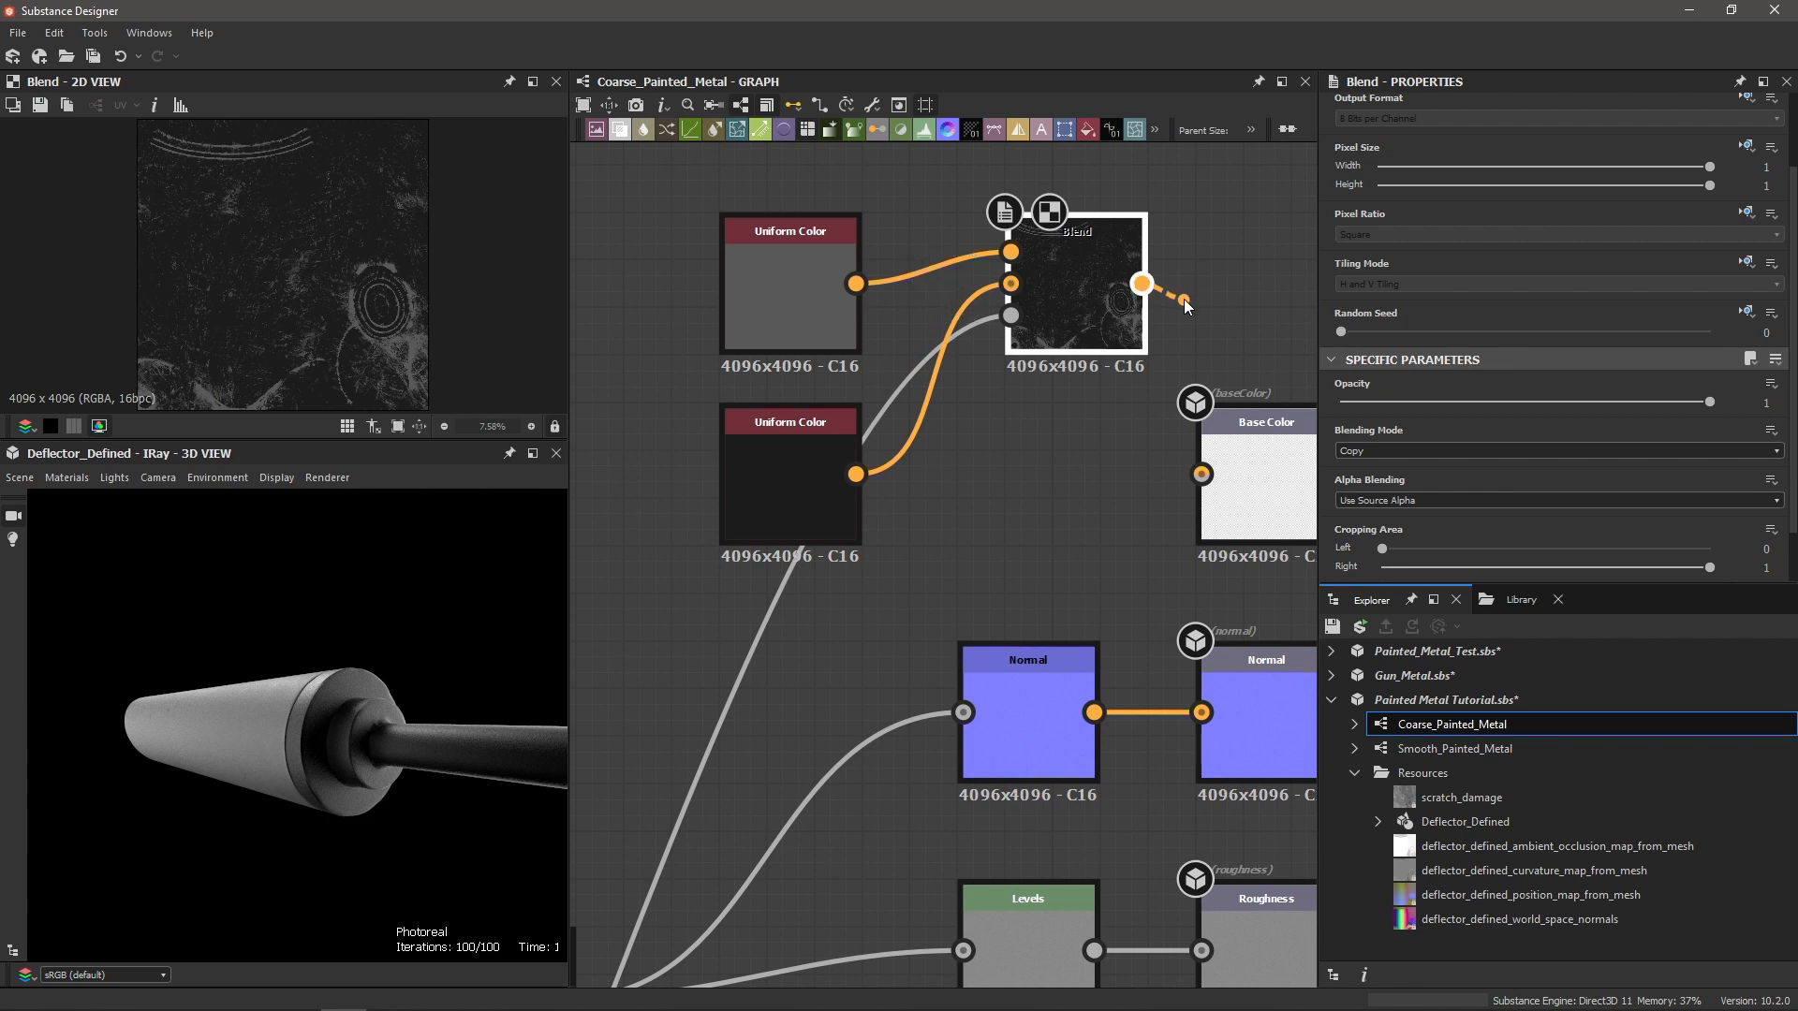
left_click_drag(1142, 283, 1202, 474)
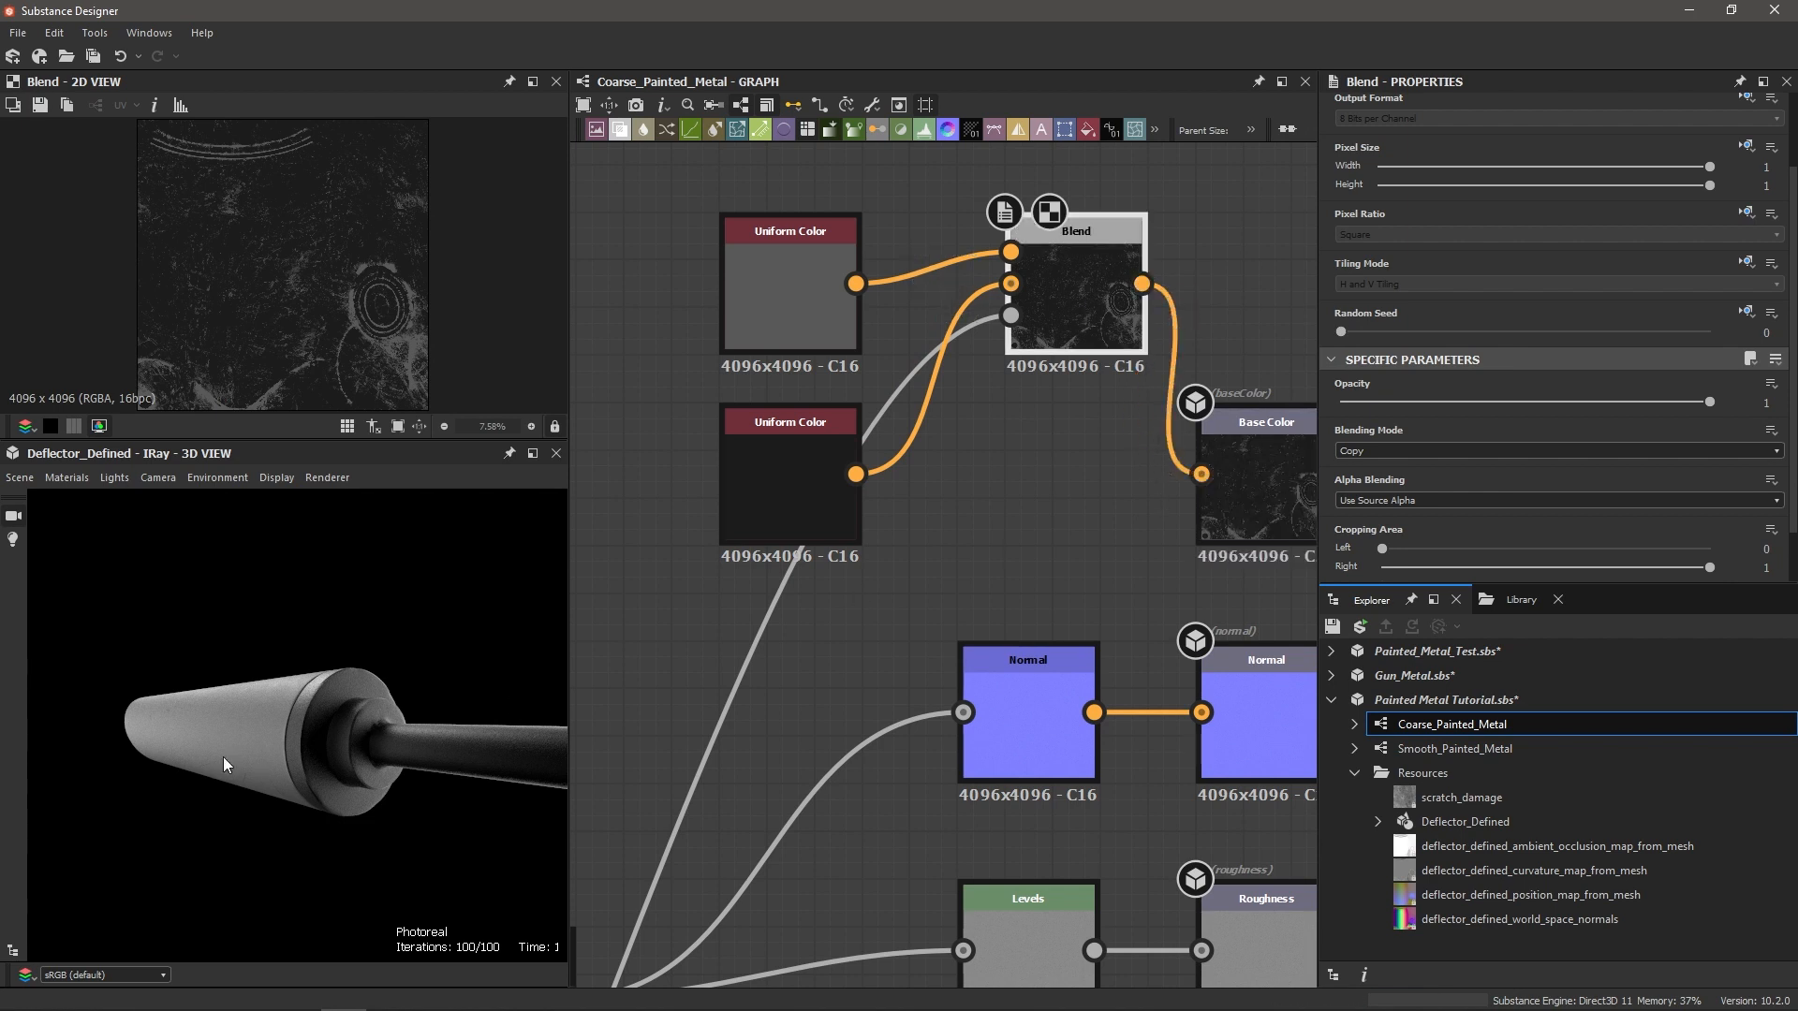
Step: Inspect the wear on the model, open the Metal Edge Wear node and set Wear Level to 0.35 and Wear Contrast to 0
left_click_drag(334, 727, 429, 747)
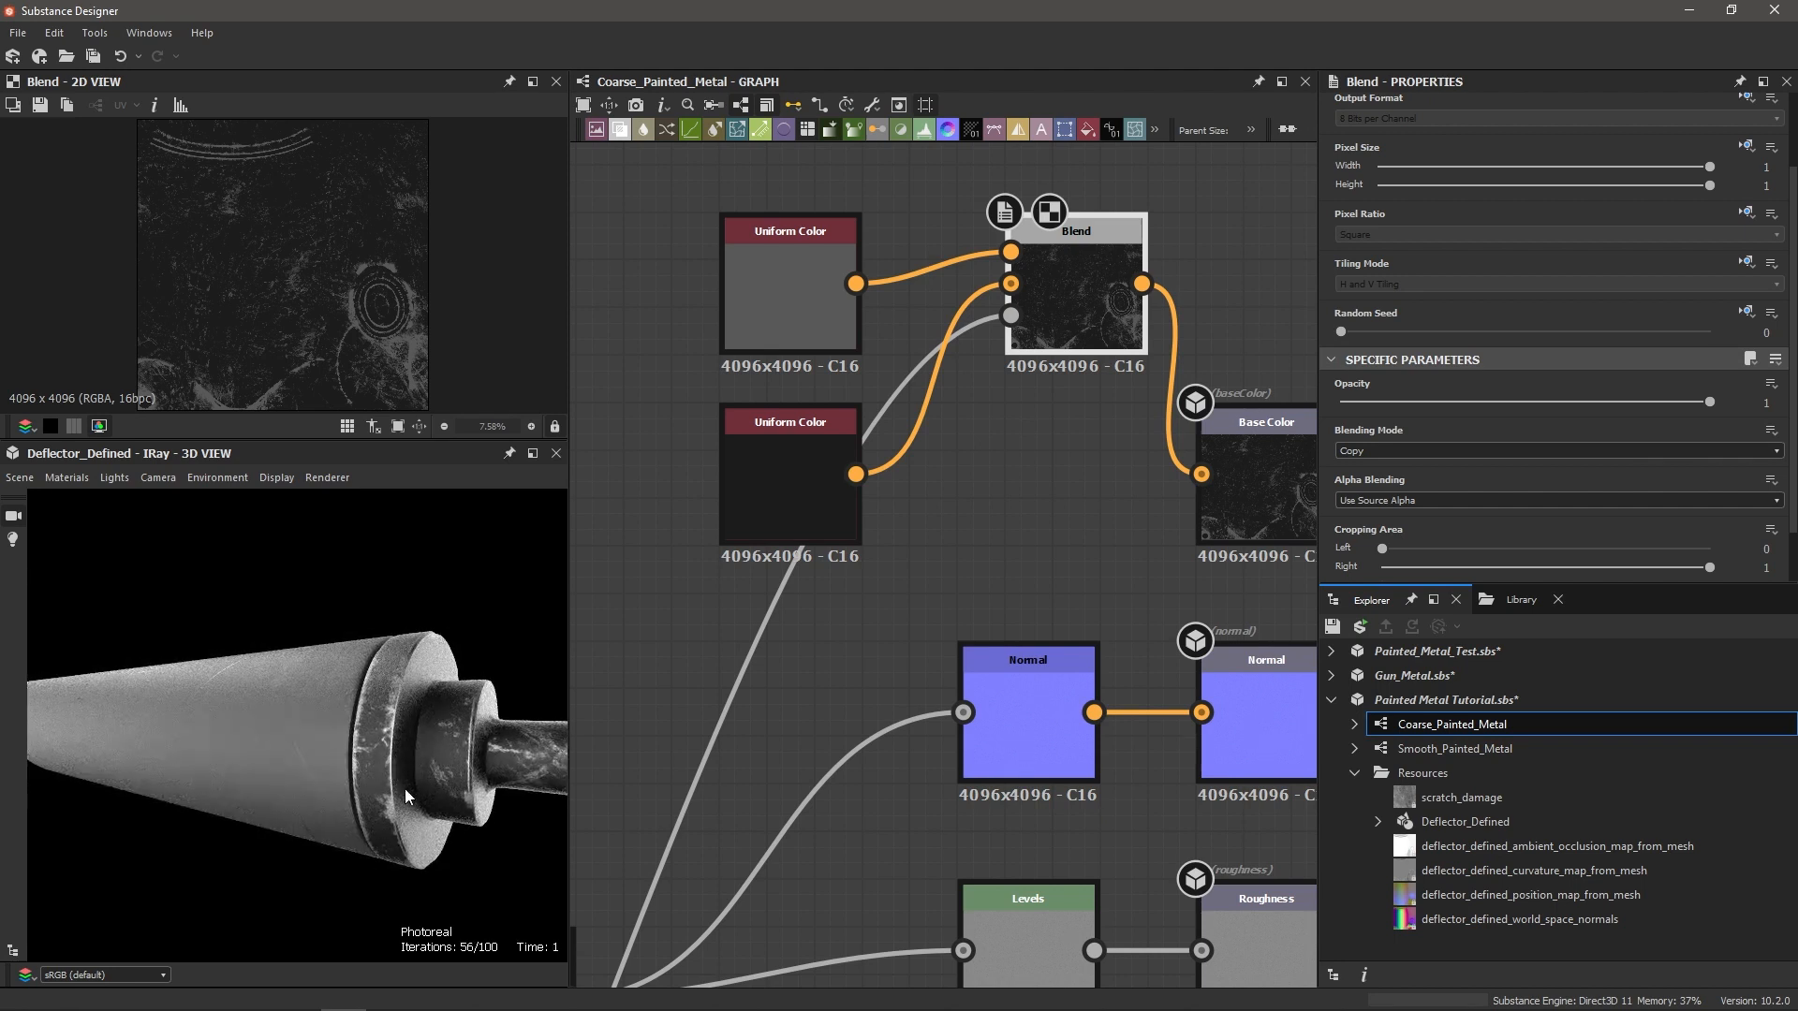
scroll(738, 747, "down", 4)
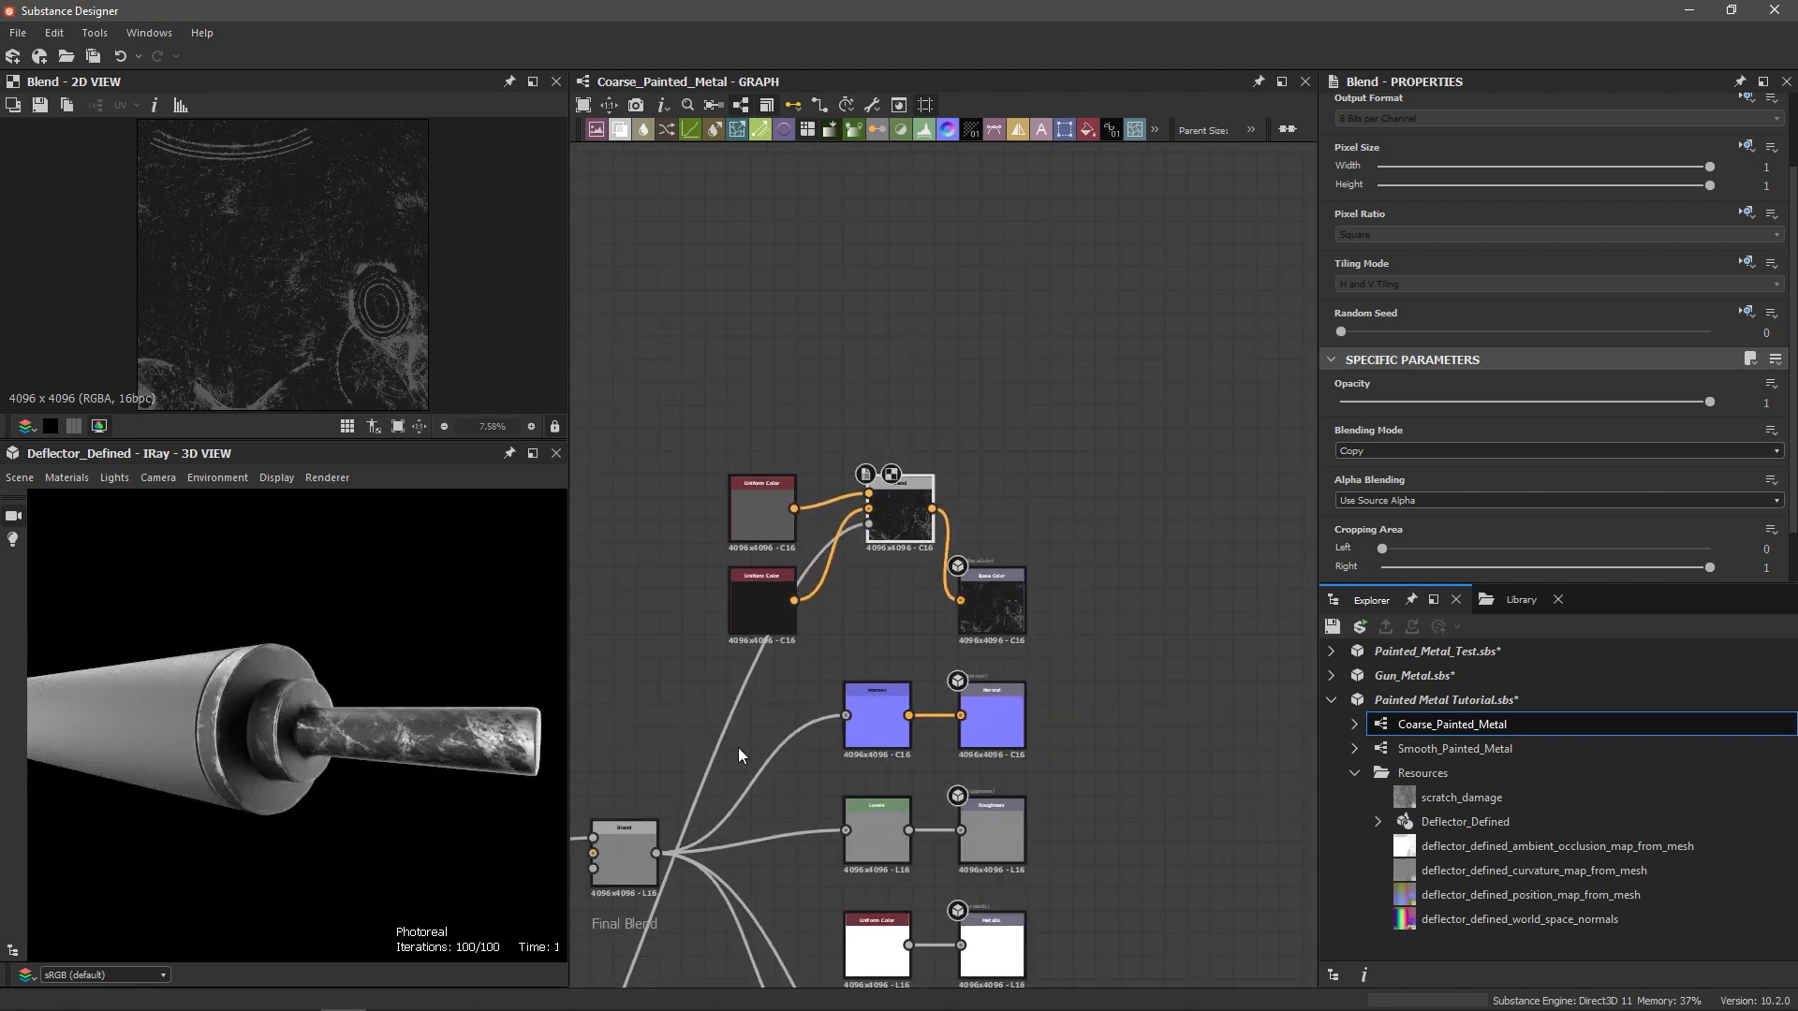
middle_click_drag(771, 808, 931, 527)
middle_click_drag(802, 879, 1039, 441)
scroll(970, 638, "up", 3)
double_click(644, 571)
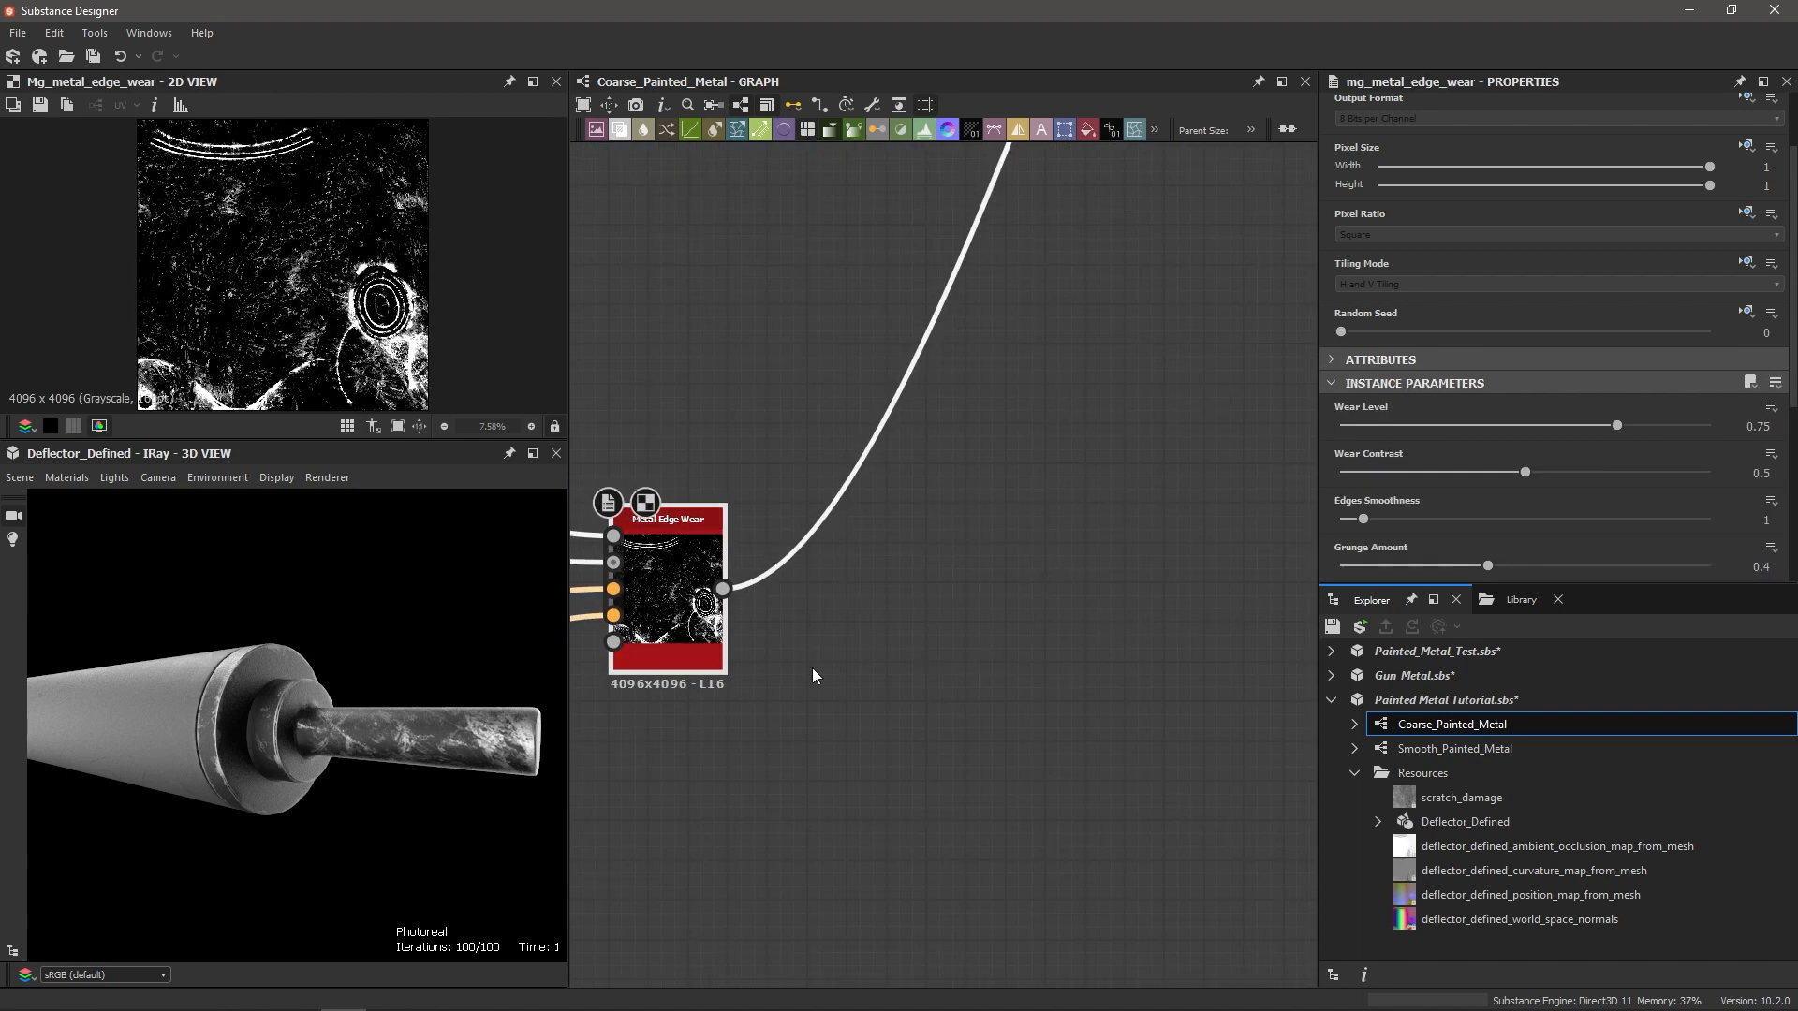
scroll(1480, 424, "down", 2)
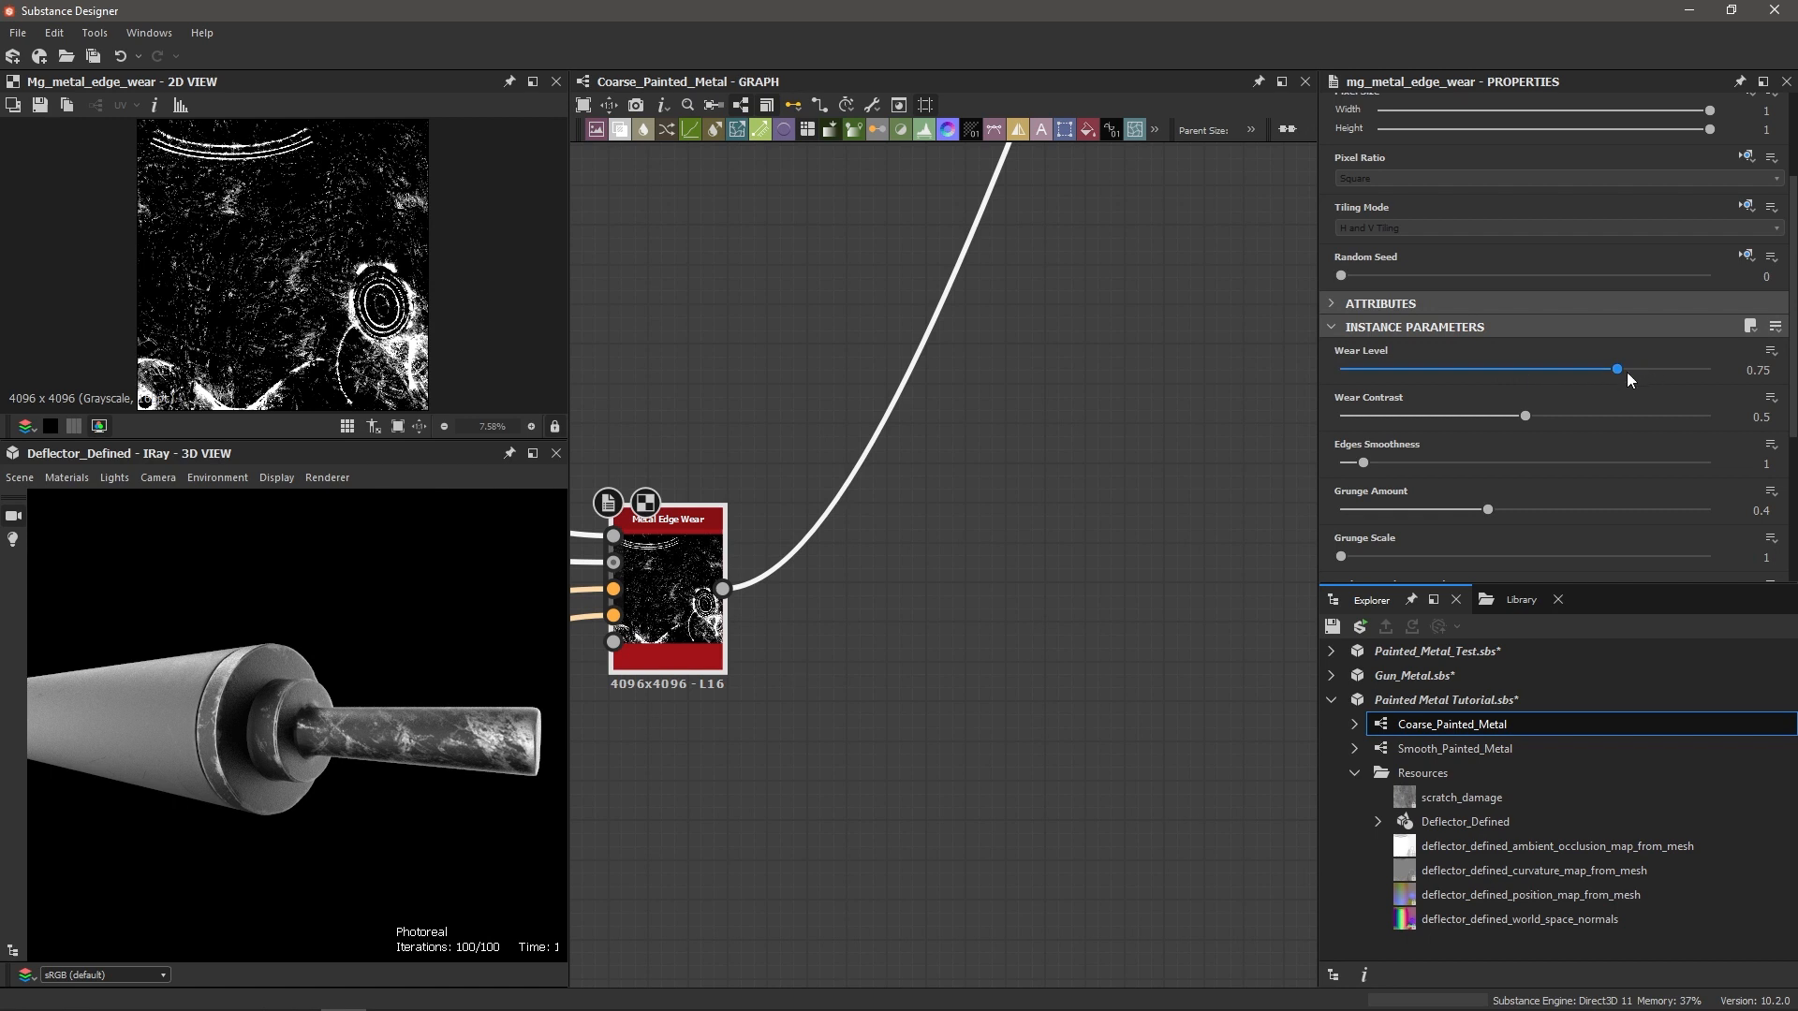
left_click_drag(1612, 375, 1464, 382)
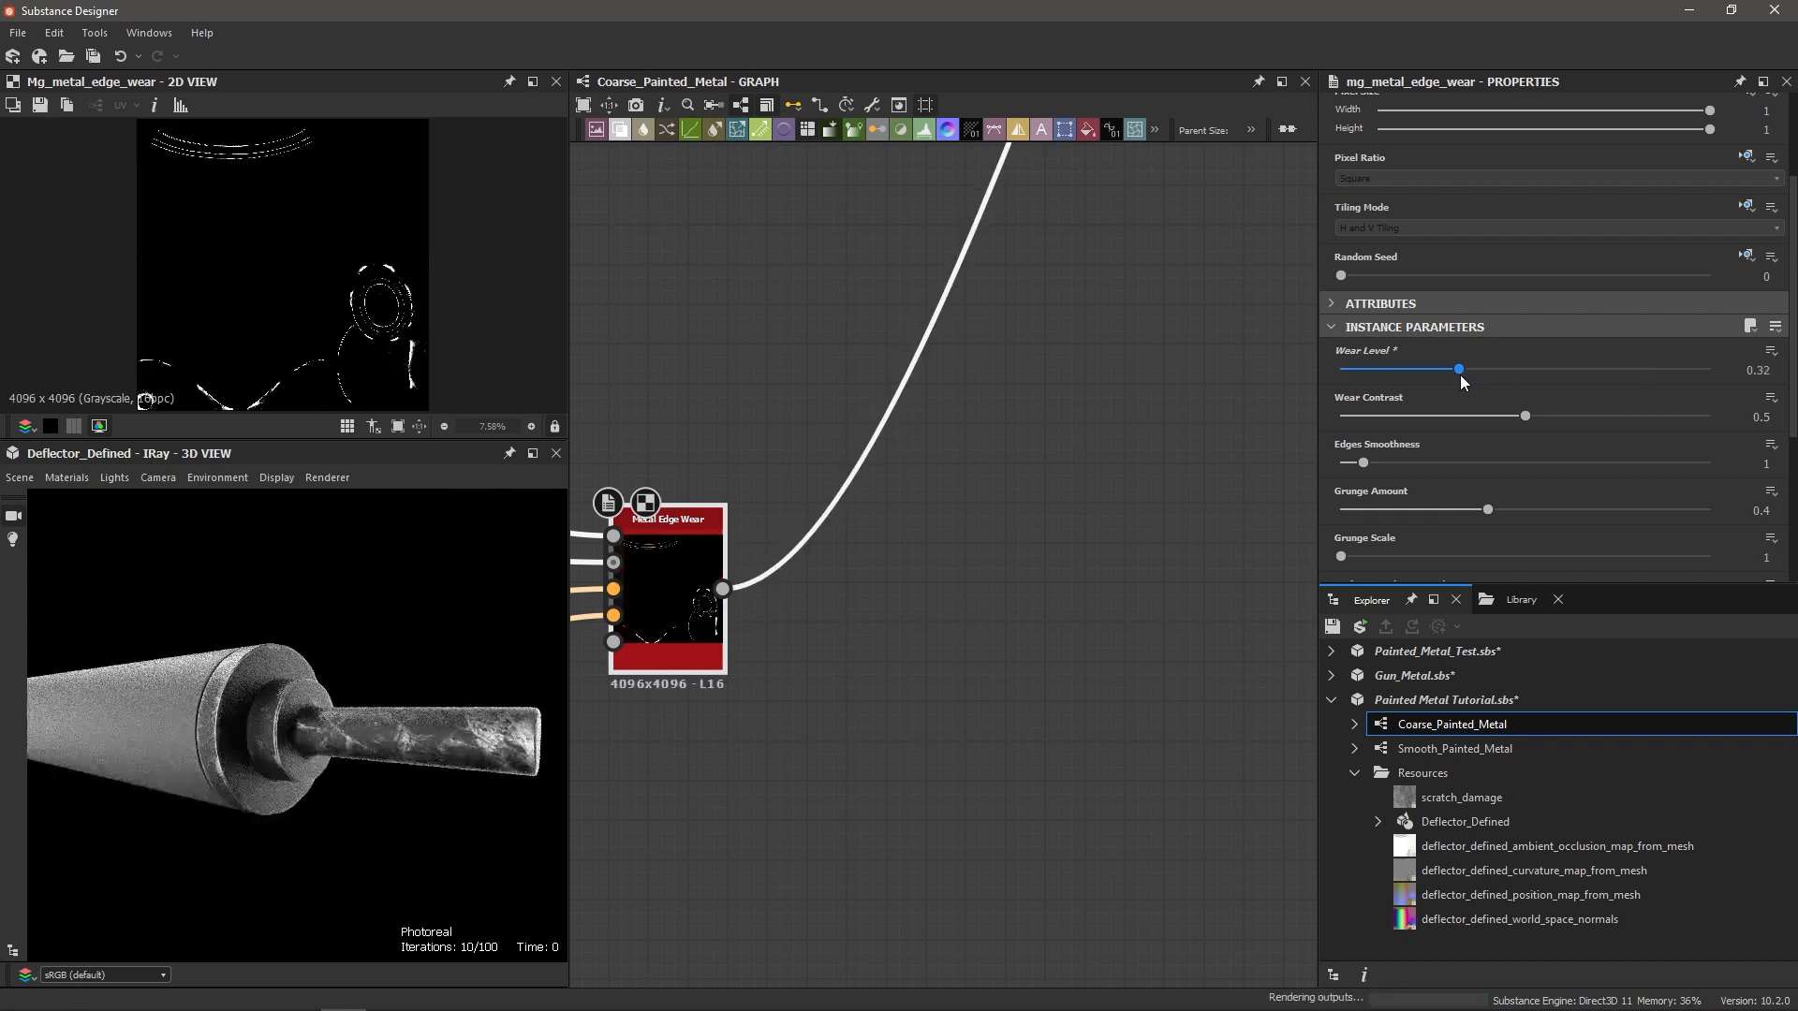
scroll(253, 733, "up", 5)
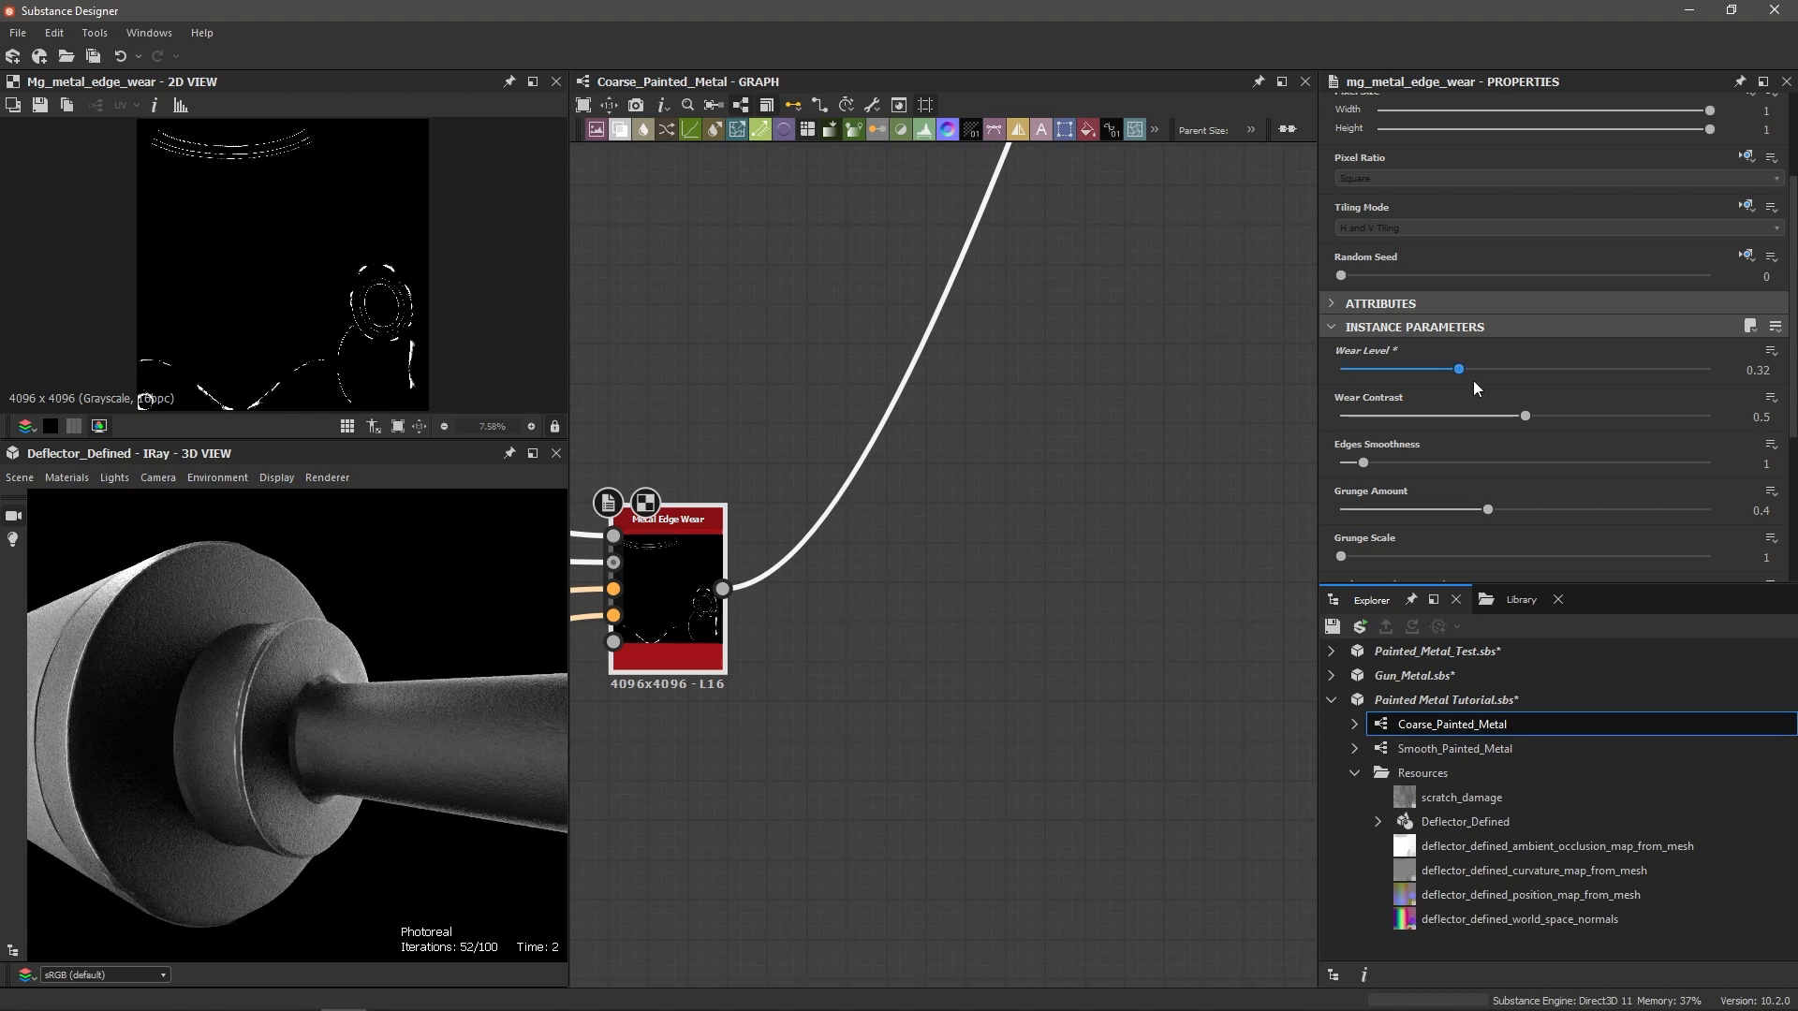
left_click_drag(1458, 378, 1470, 375)
left_click_drag(1526, 416, 1302, 423)
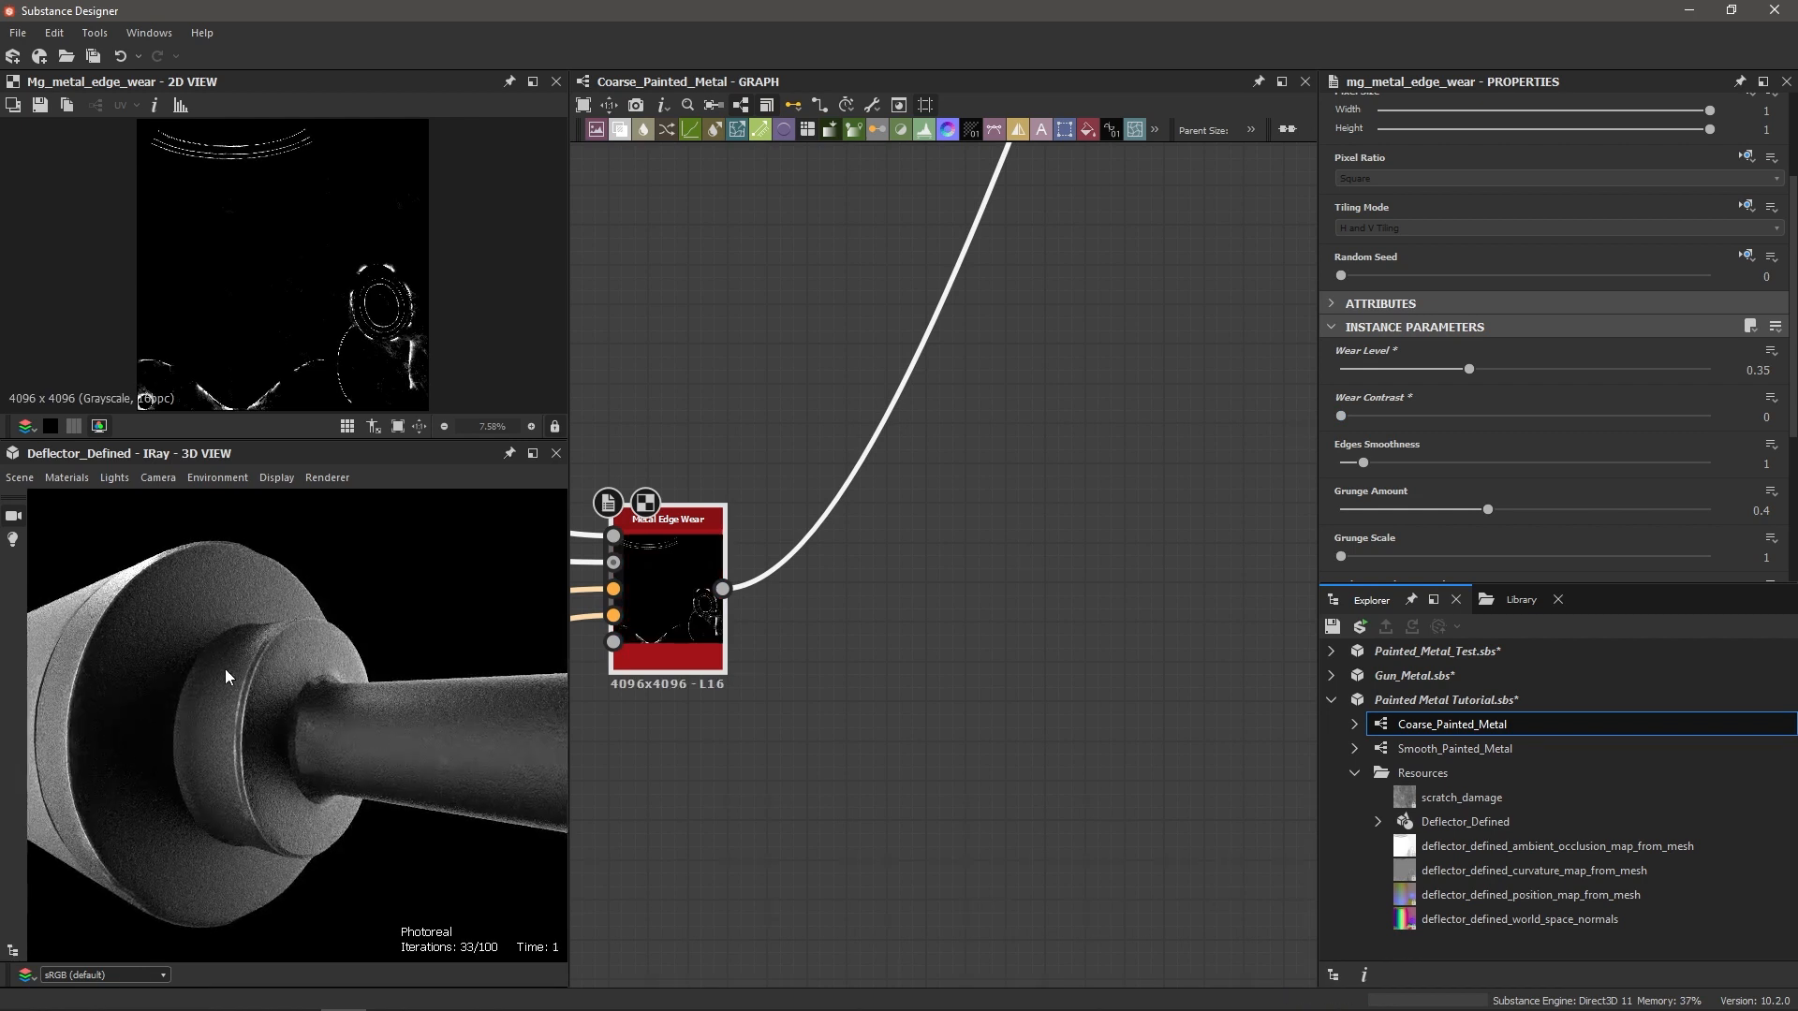
Step: Set the Metal Edge Wear node's Edges Smoothness to 0 and its Grunge Amount to 0.36
scroll(236, 715, "down", 1)
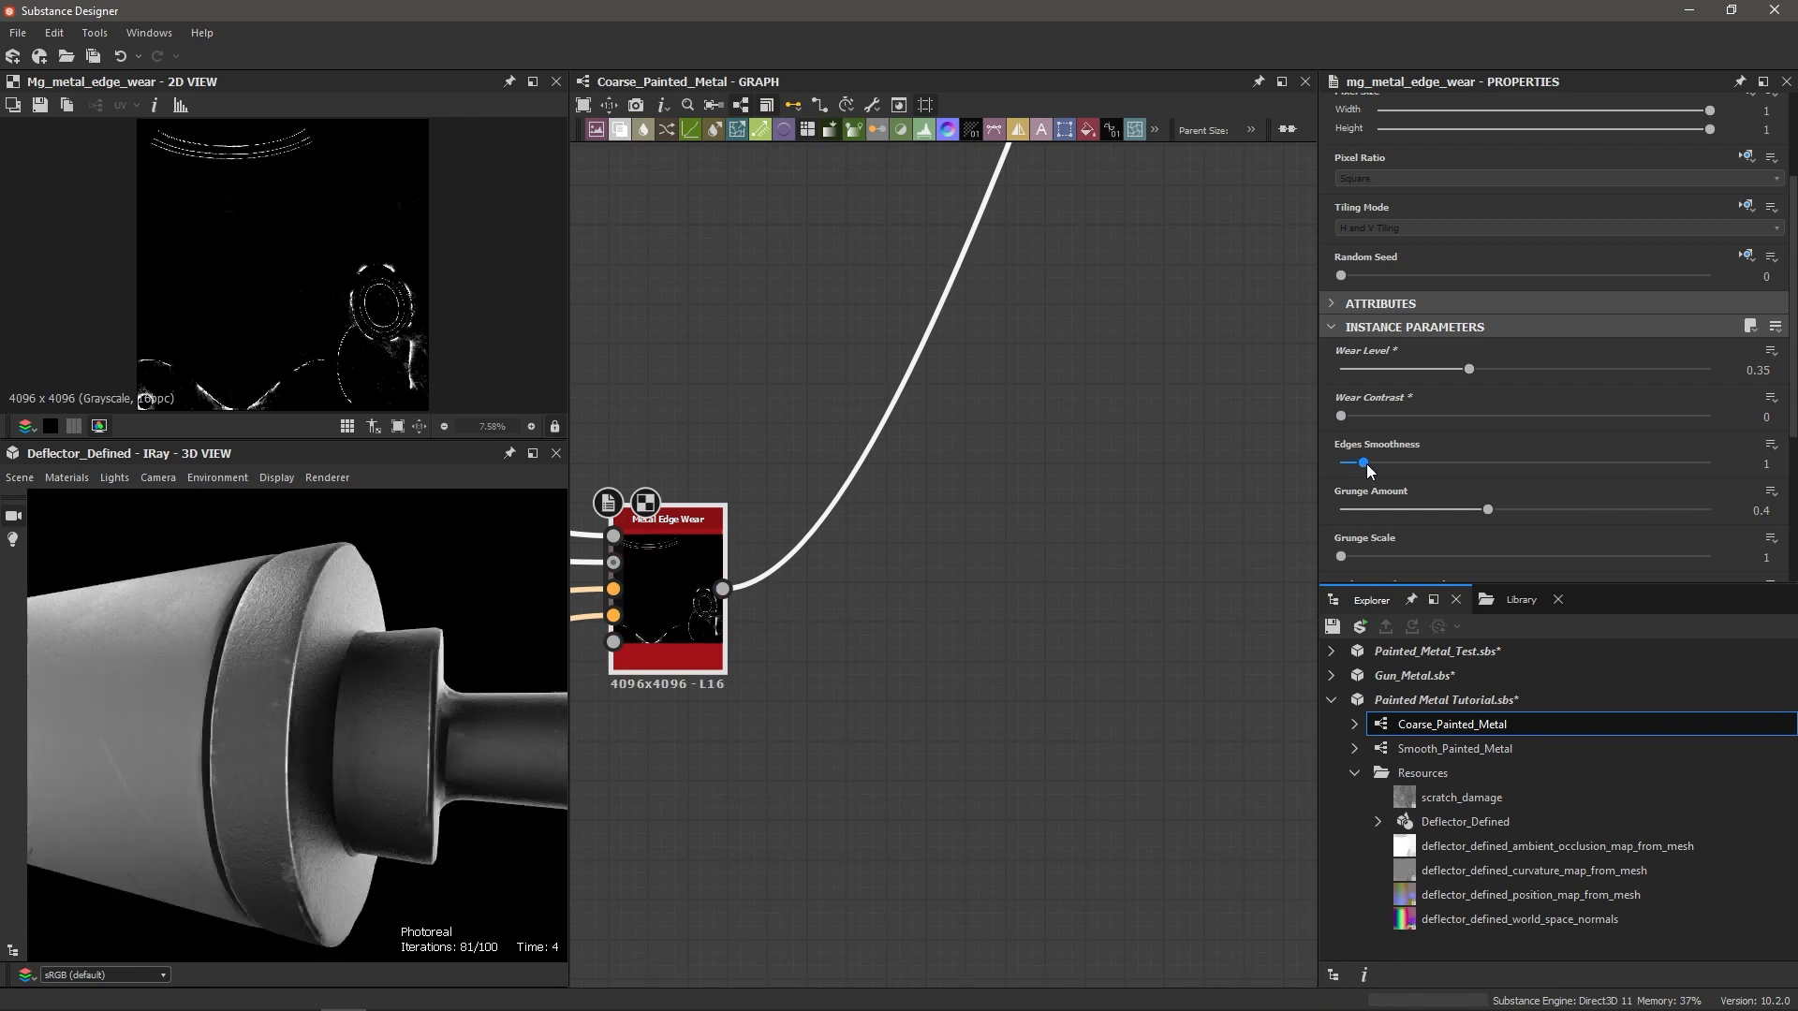
left_click_drag(1364, 464, 1323, 464)
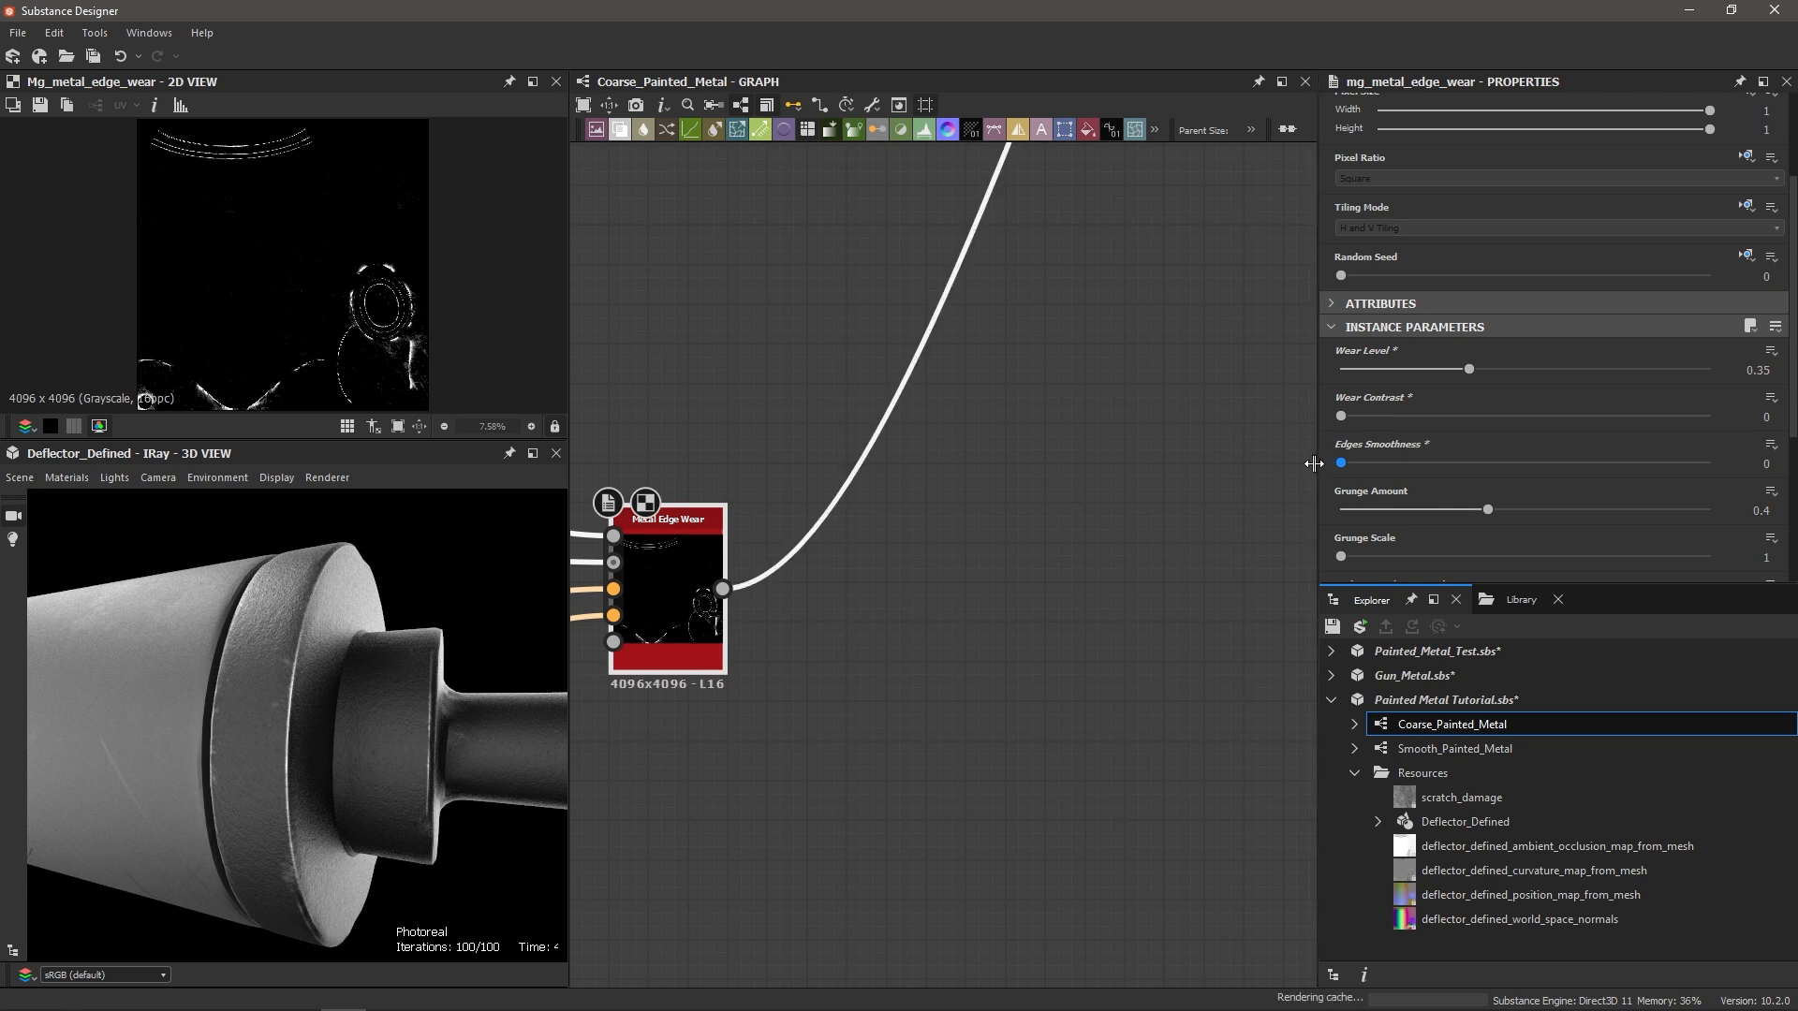
left_click_drag(1487, 511, 1471, 512)
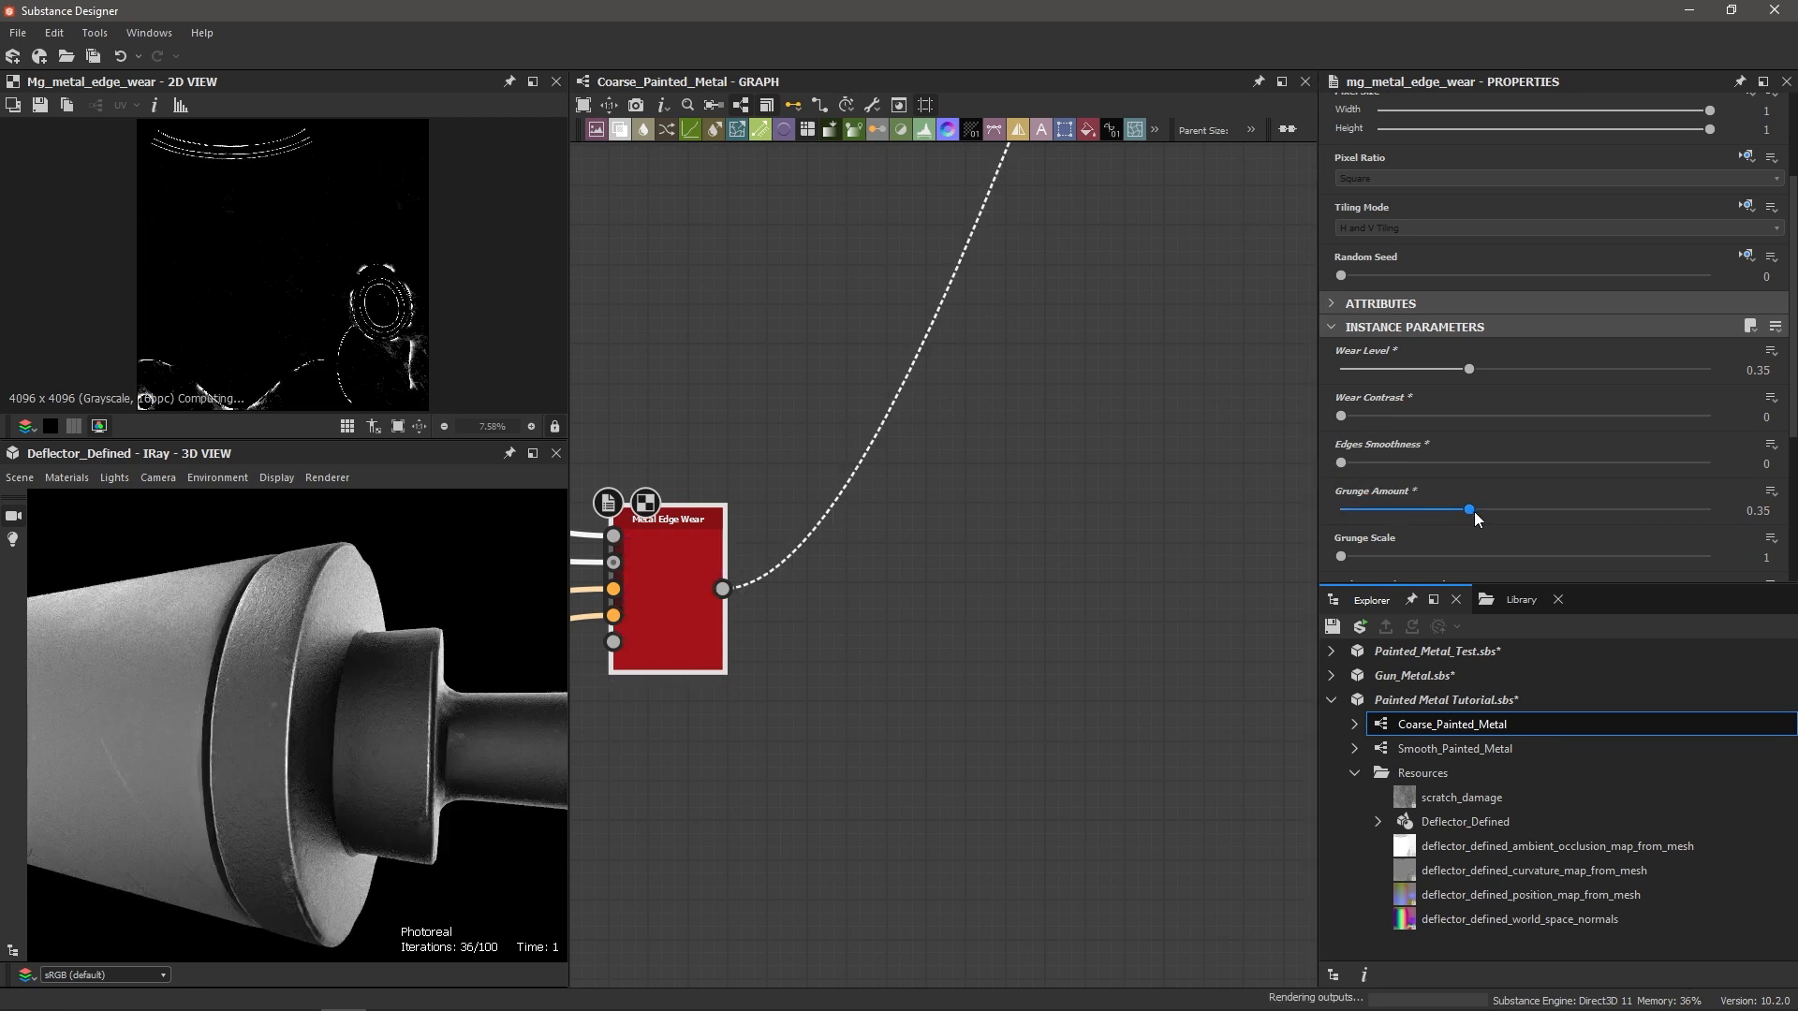
Step: Set the Metal Edge Wear node's Ambient Occlusion Masking to 0.03 and check the edges on the model
scroll(1395, 507, "down", 3)
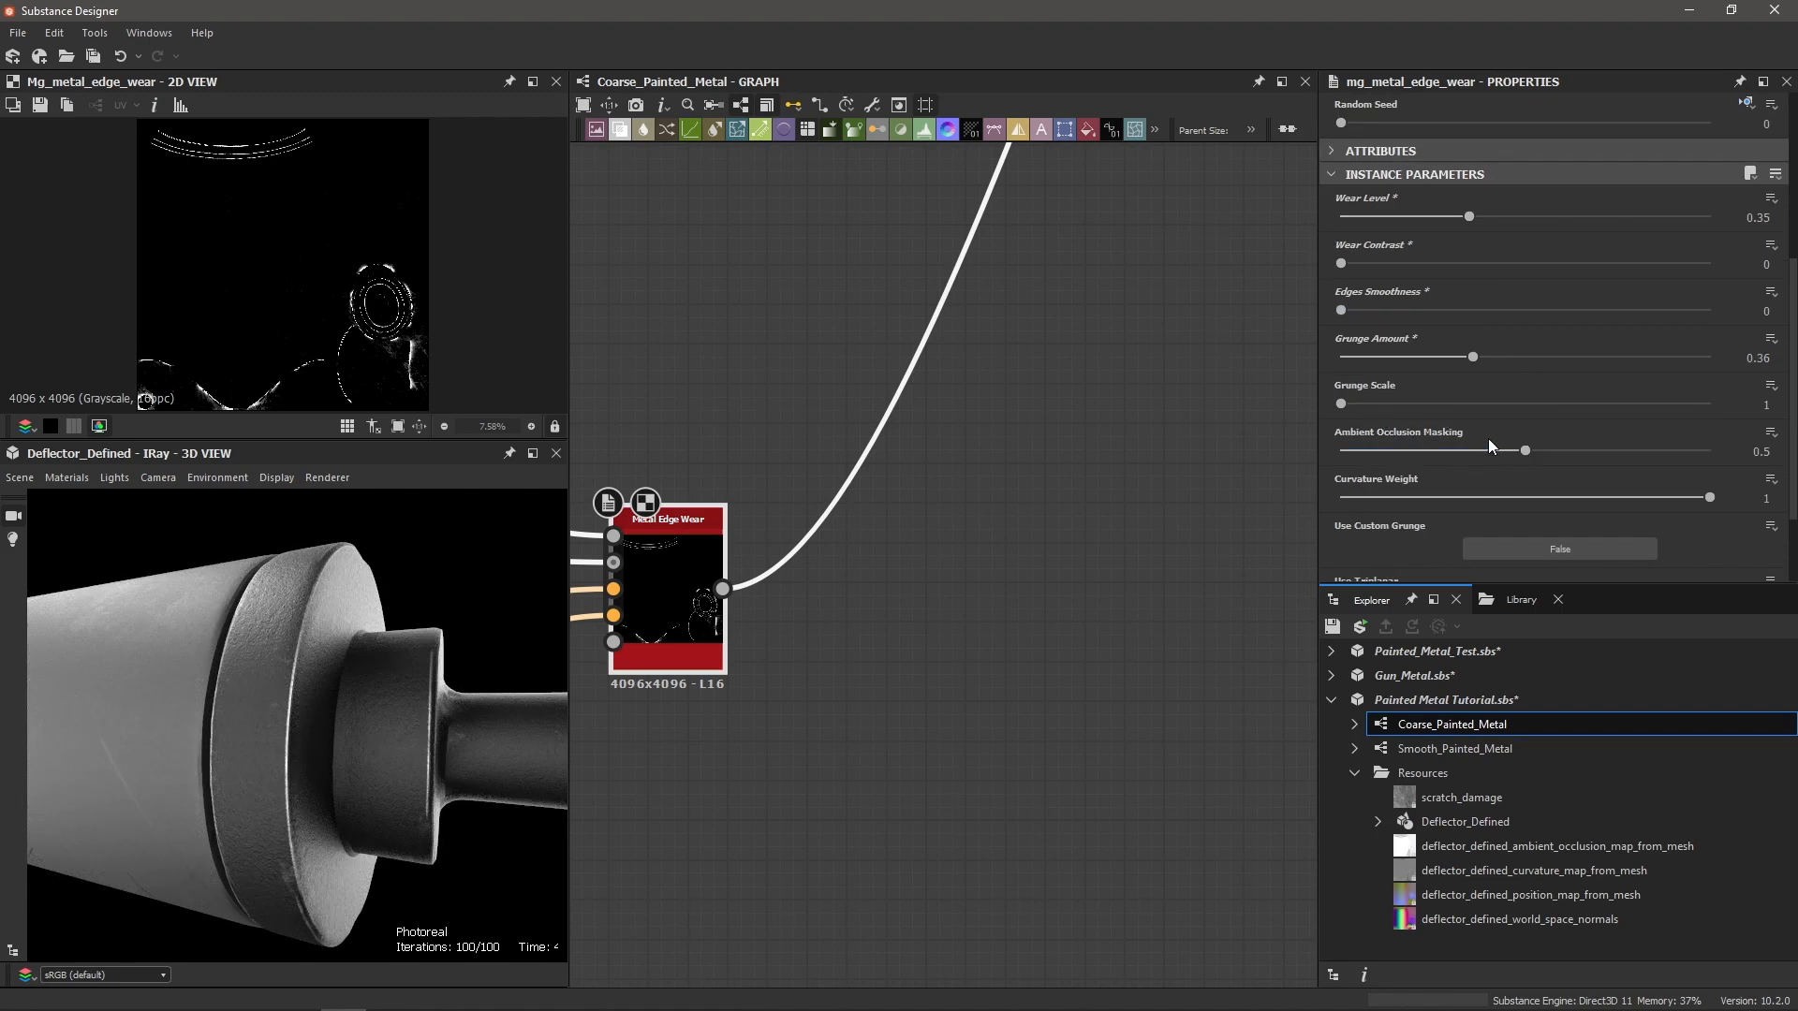
middle_click_drag(598, 703, 856, 702)
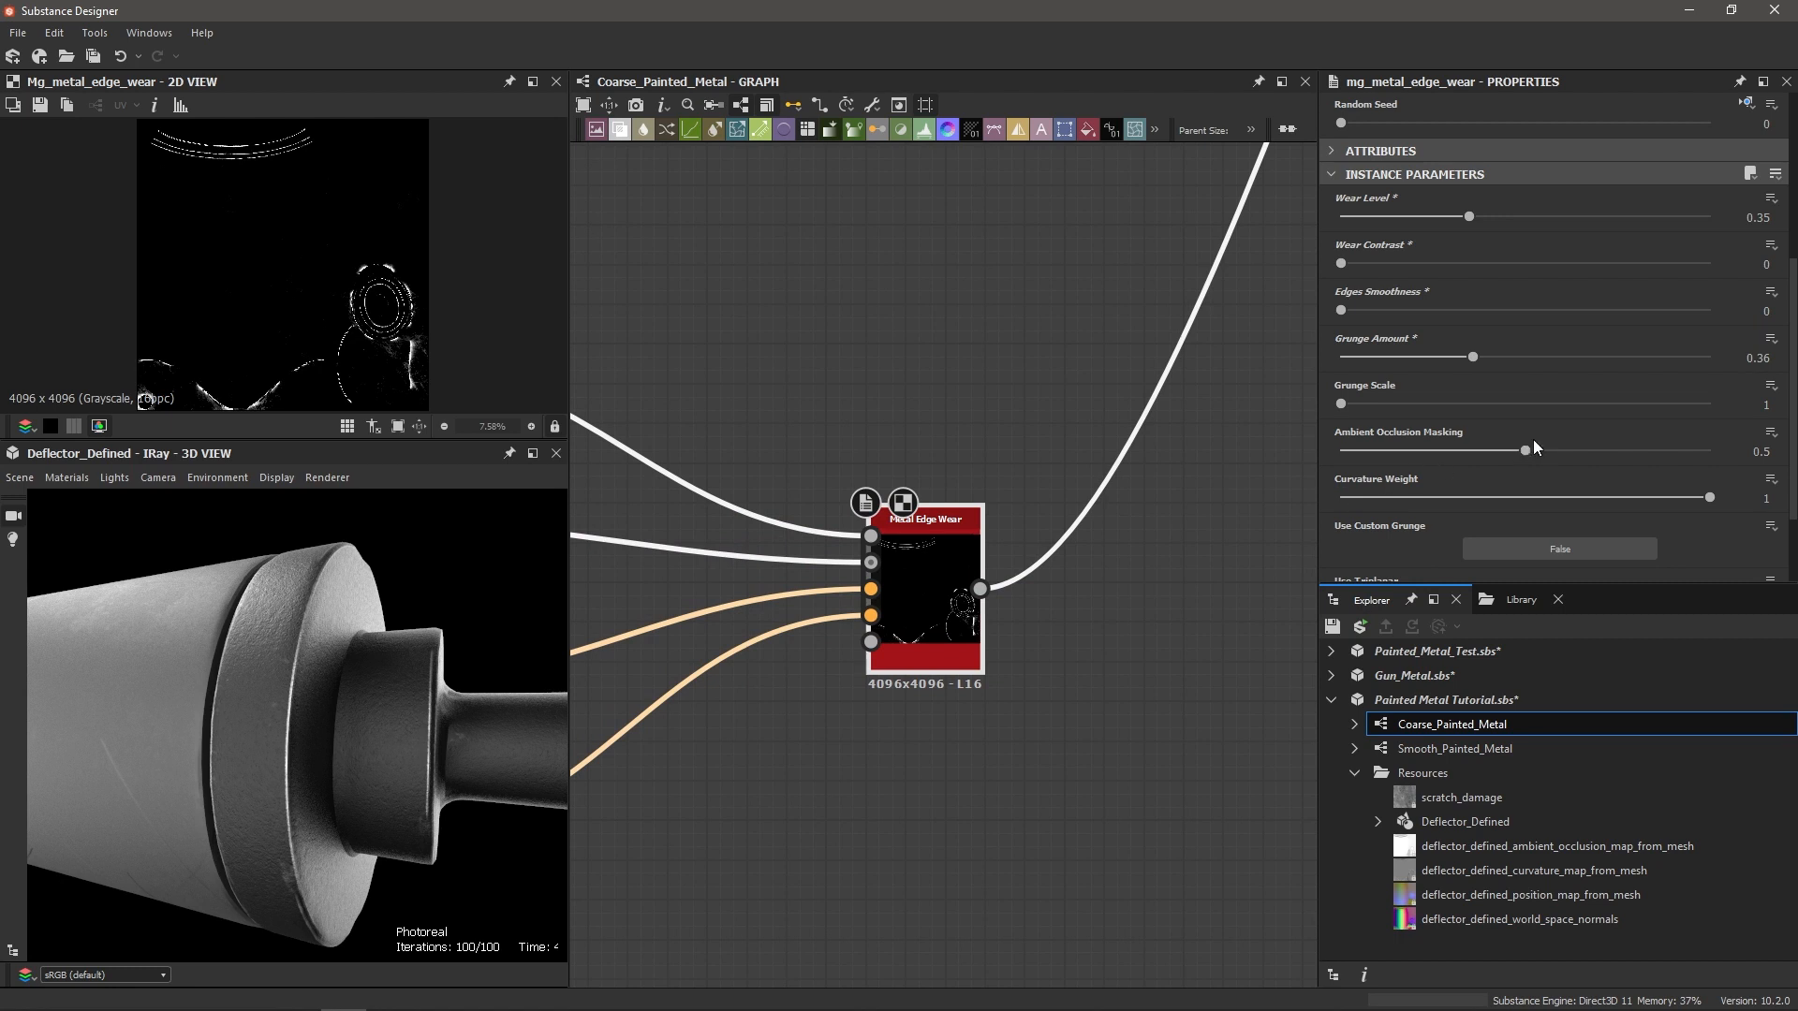
left_click_drag(1526, 457, 1350, 454)
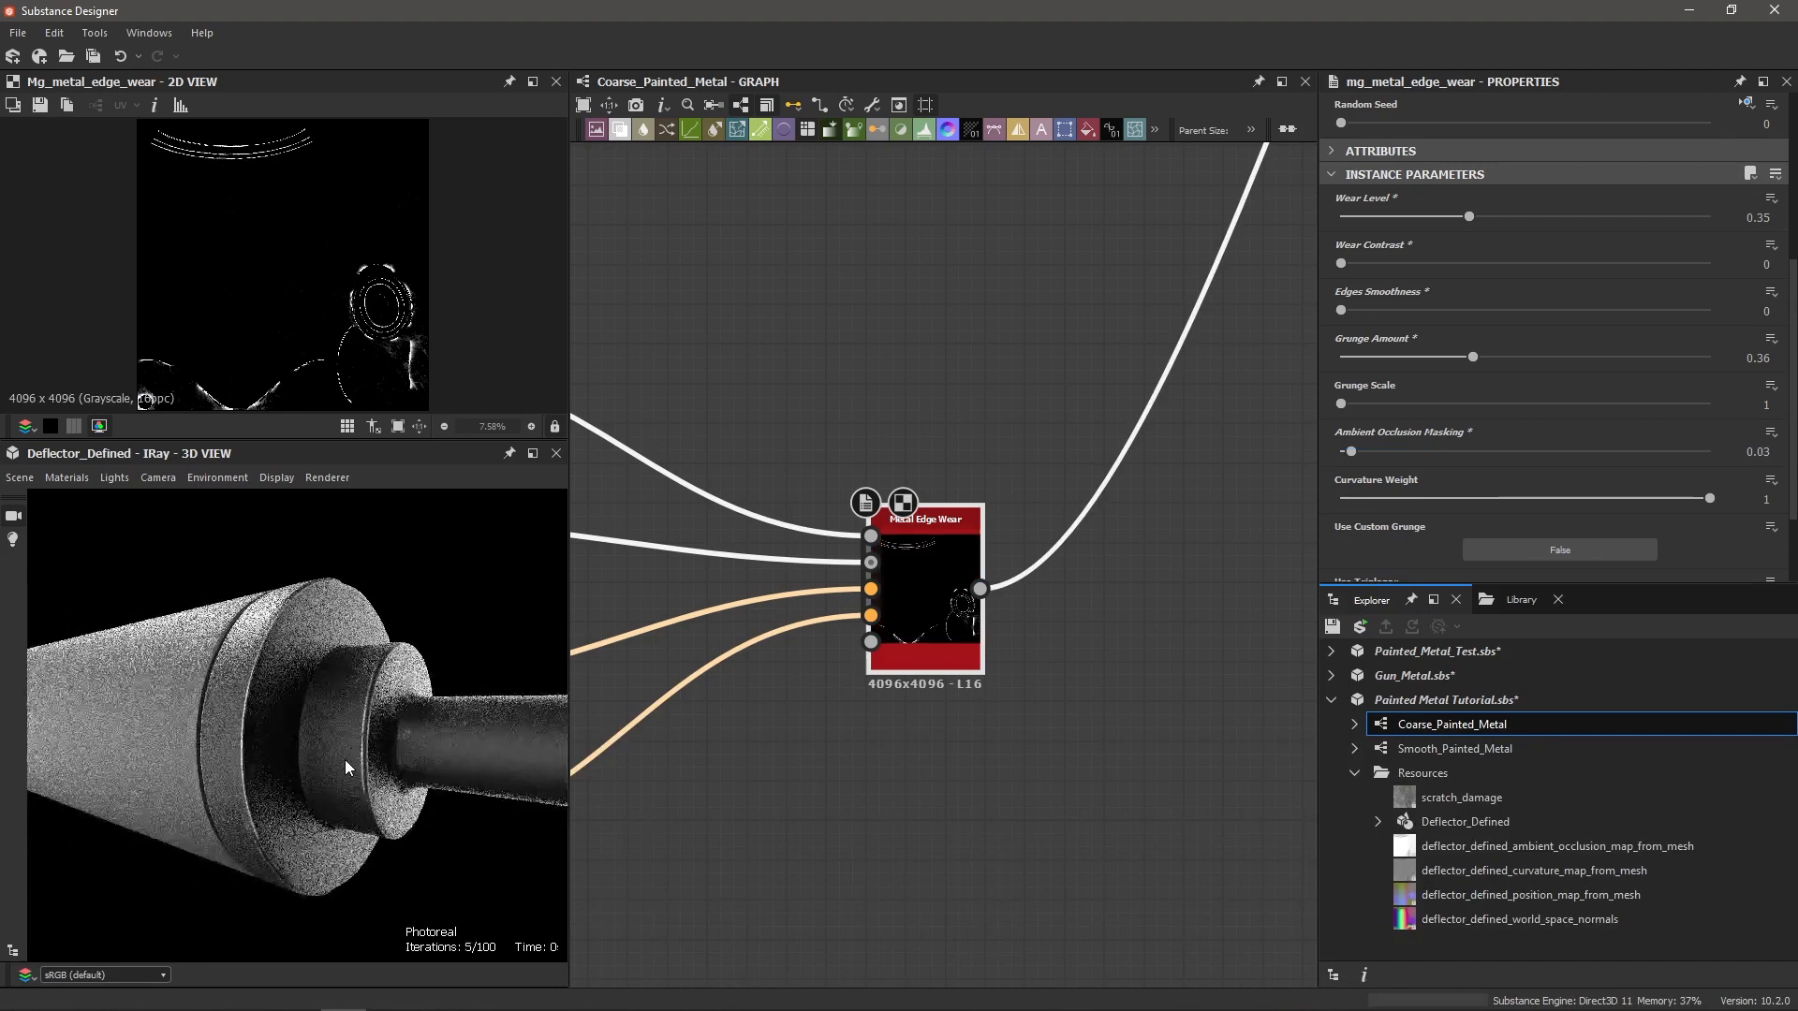
left_click_drag(273, 764, 308, 786)
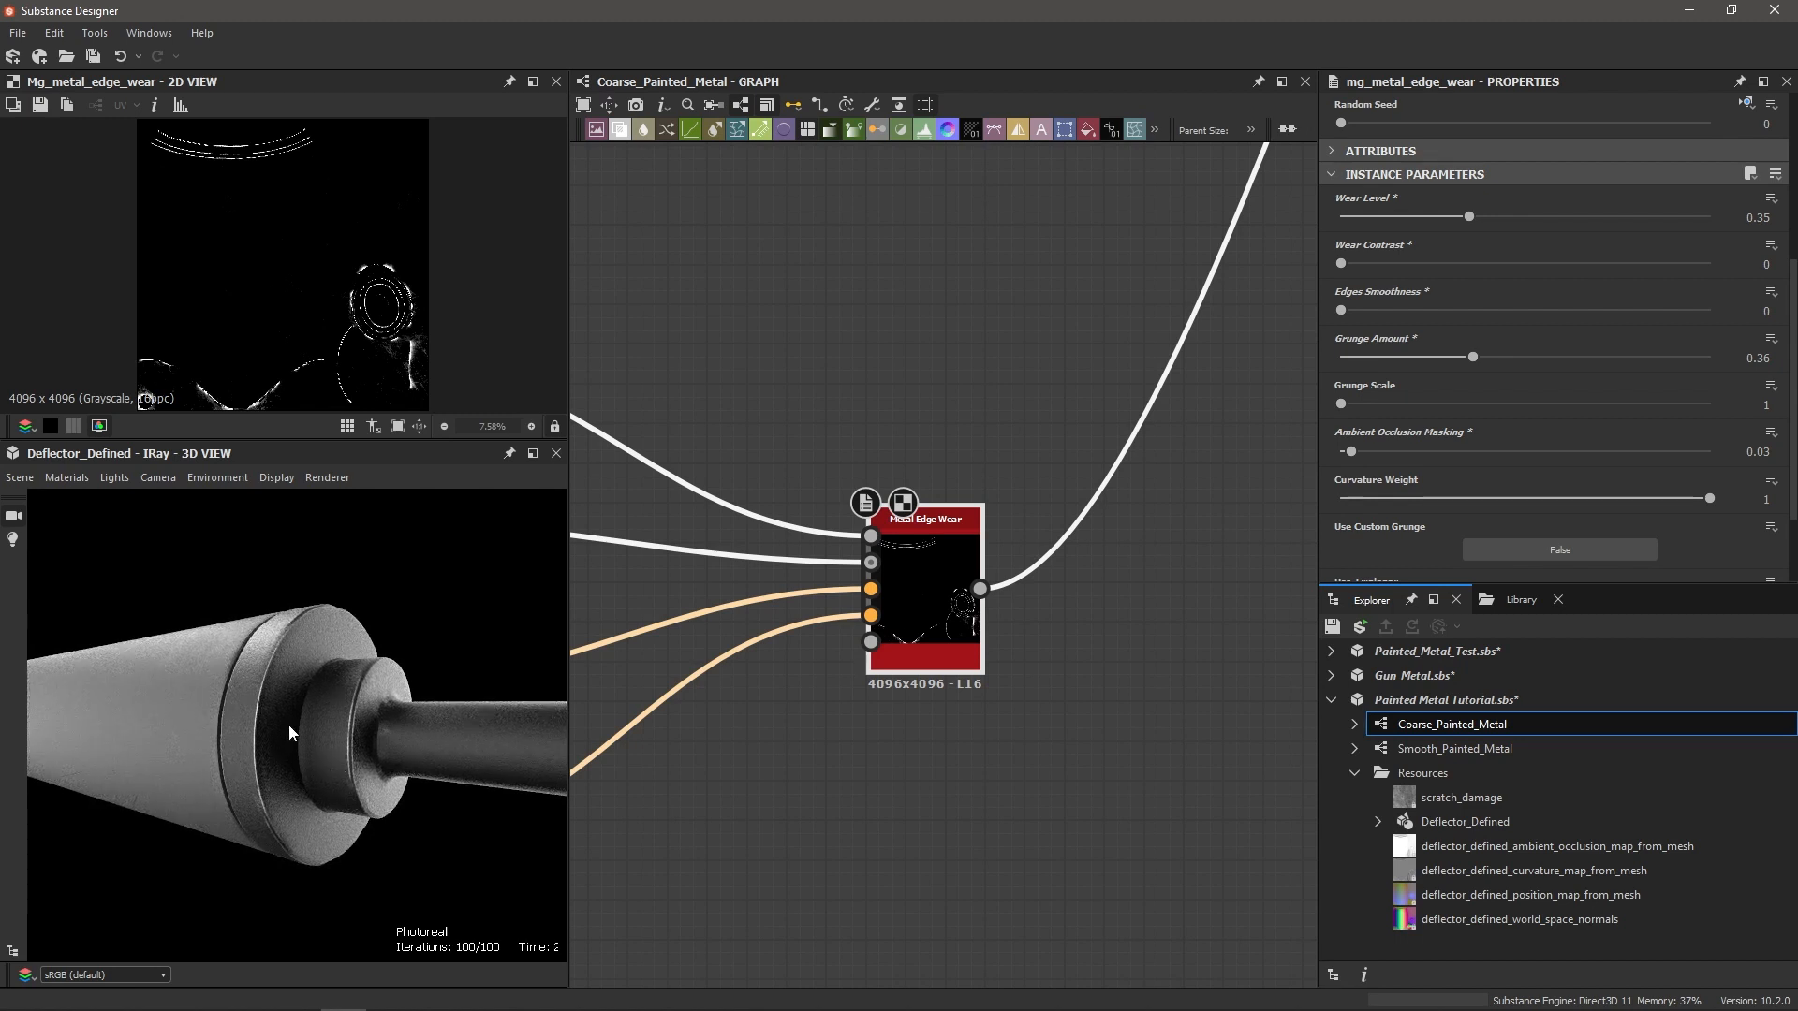
mouse_move(260, 716)
left_mouse_down()
mouse_move(217, 695)
mouse_move(251, 716)
left_mouse_up()
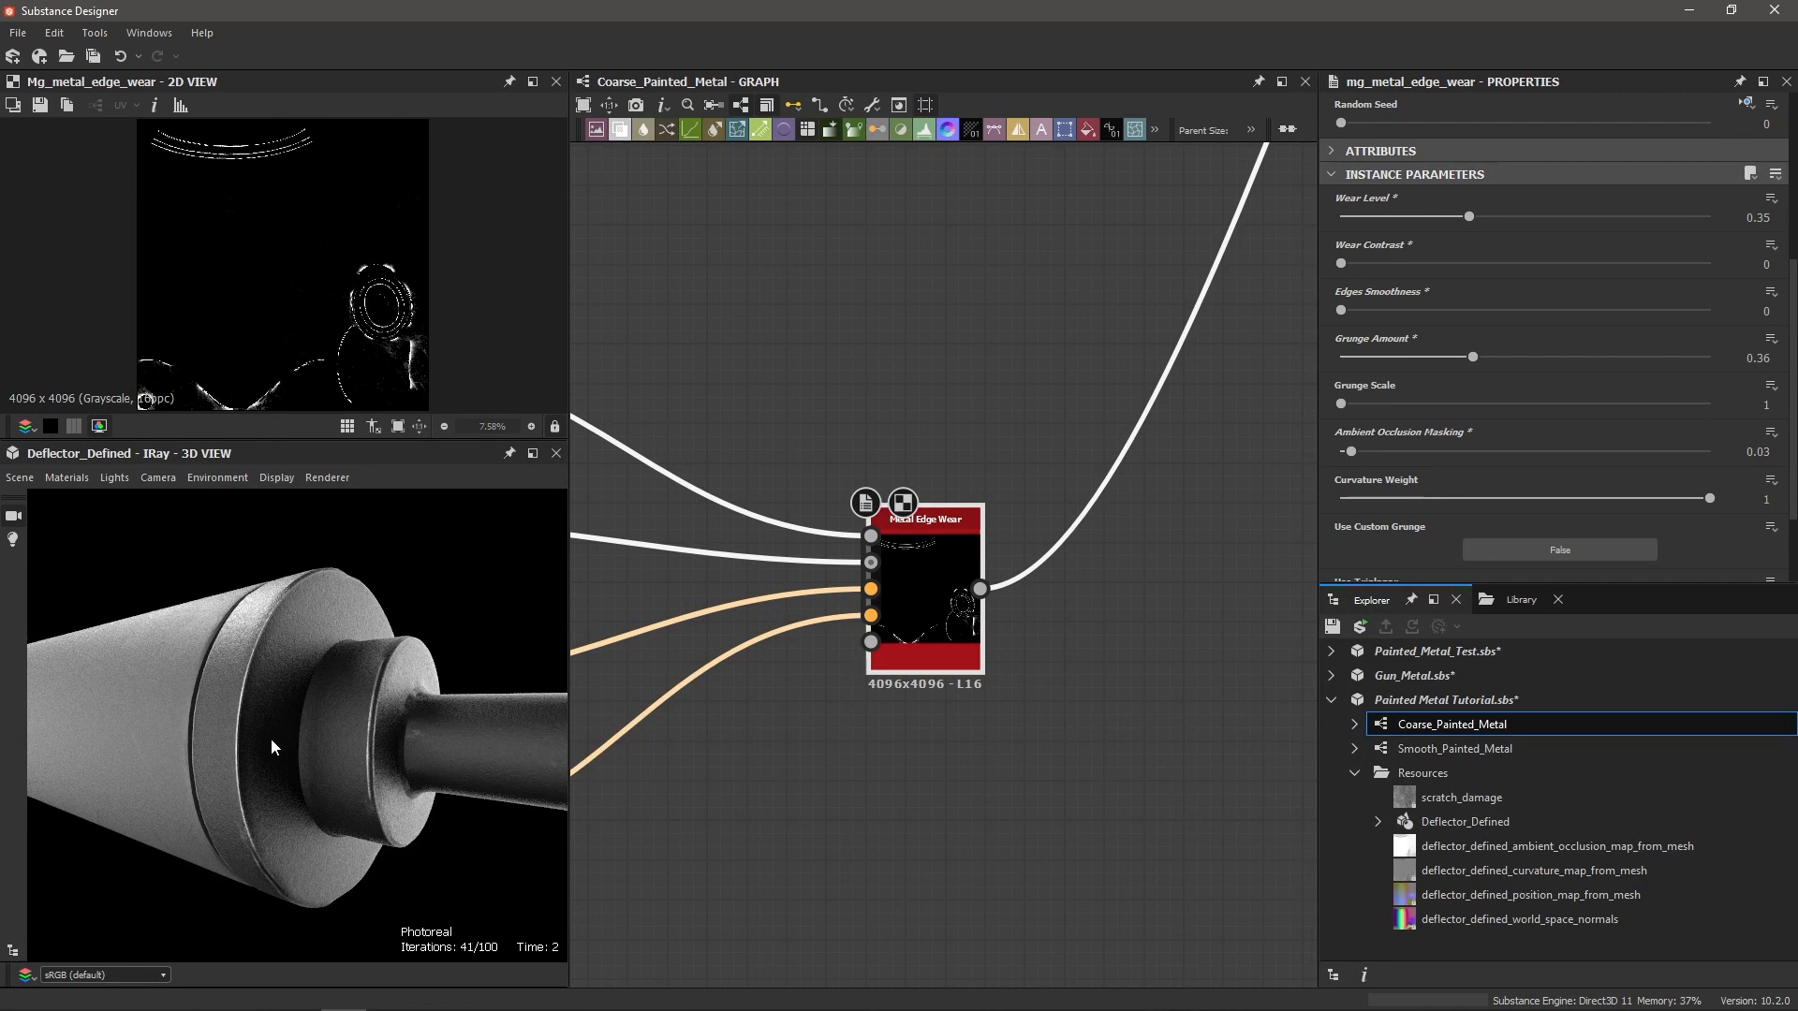
Step: Move the Base frame, the Final Blend node and the roughness Levels node farther from the outputs to make room
scroll(931, 592, "down", 5)
middle_click_drag(1073, 503, 911, 624)
middle_click_drag(842, 566, 977, 615)
left_click_drag(751, 466, 637, 466)
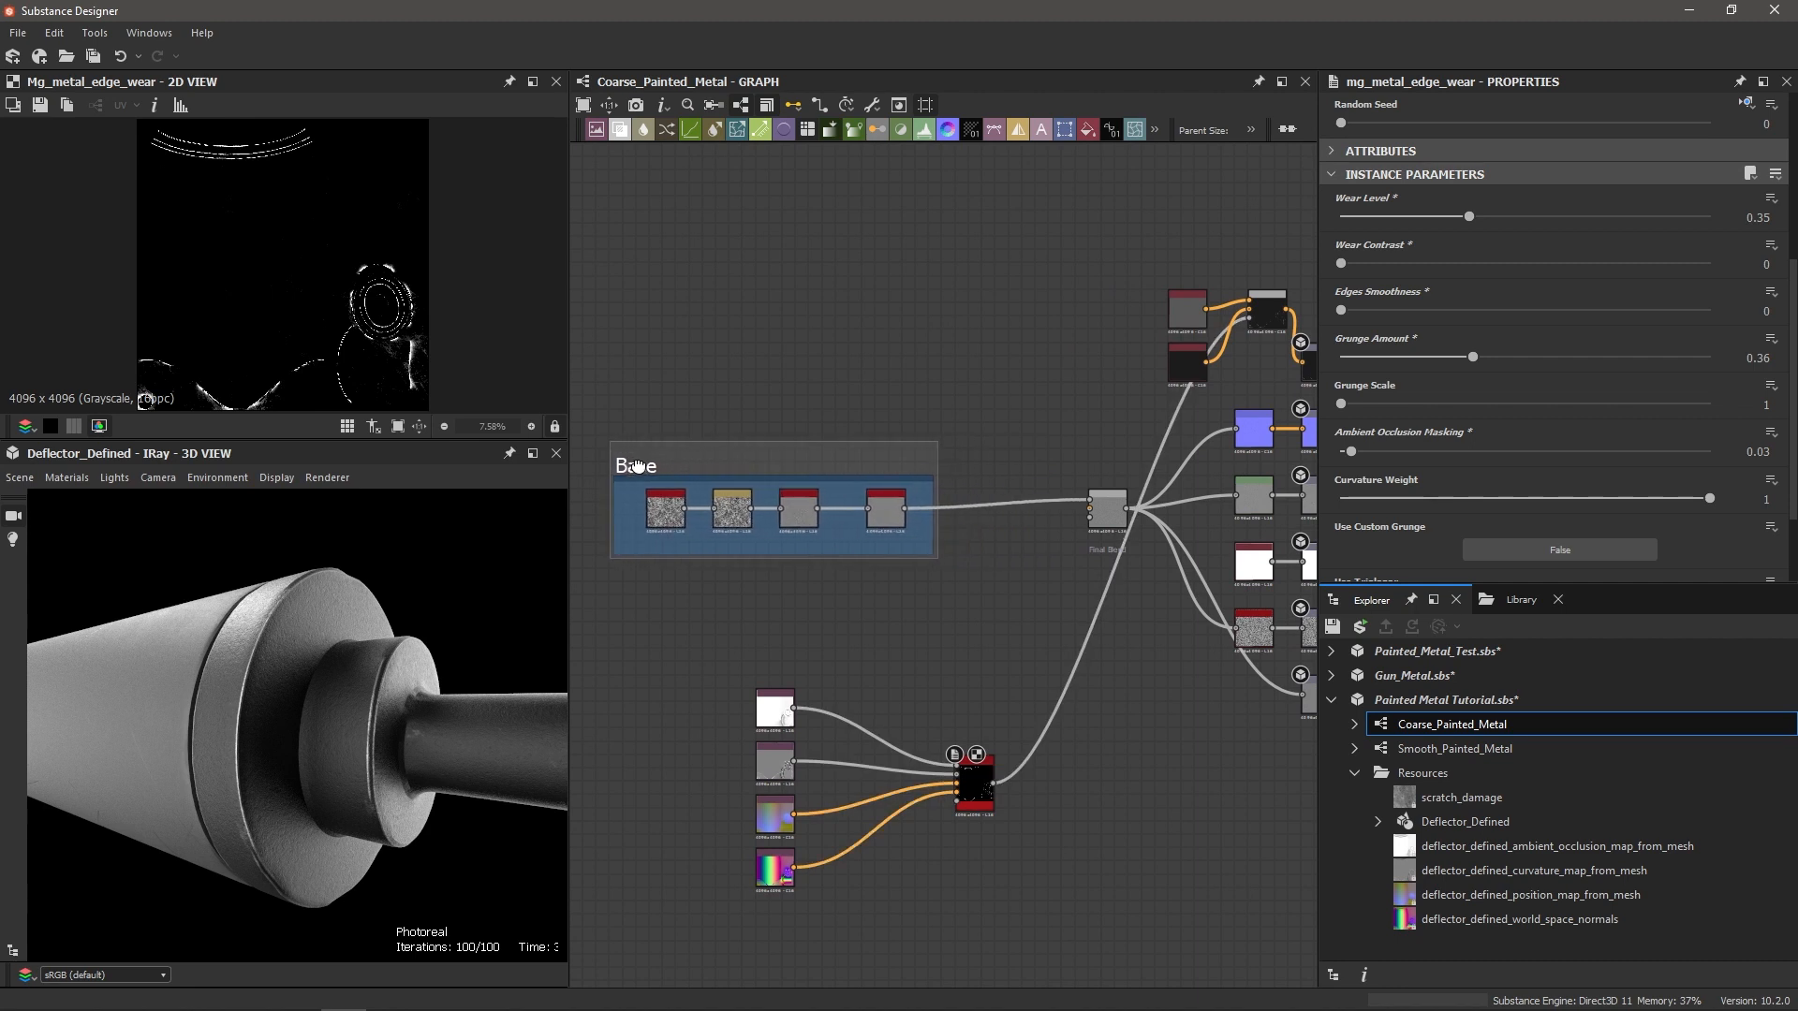
left_click_drag(1096, 509, 983, 515)
scroll(1257, 514, "up", 3)
left_click_drag(1178, 473, 975, 507)
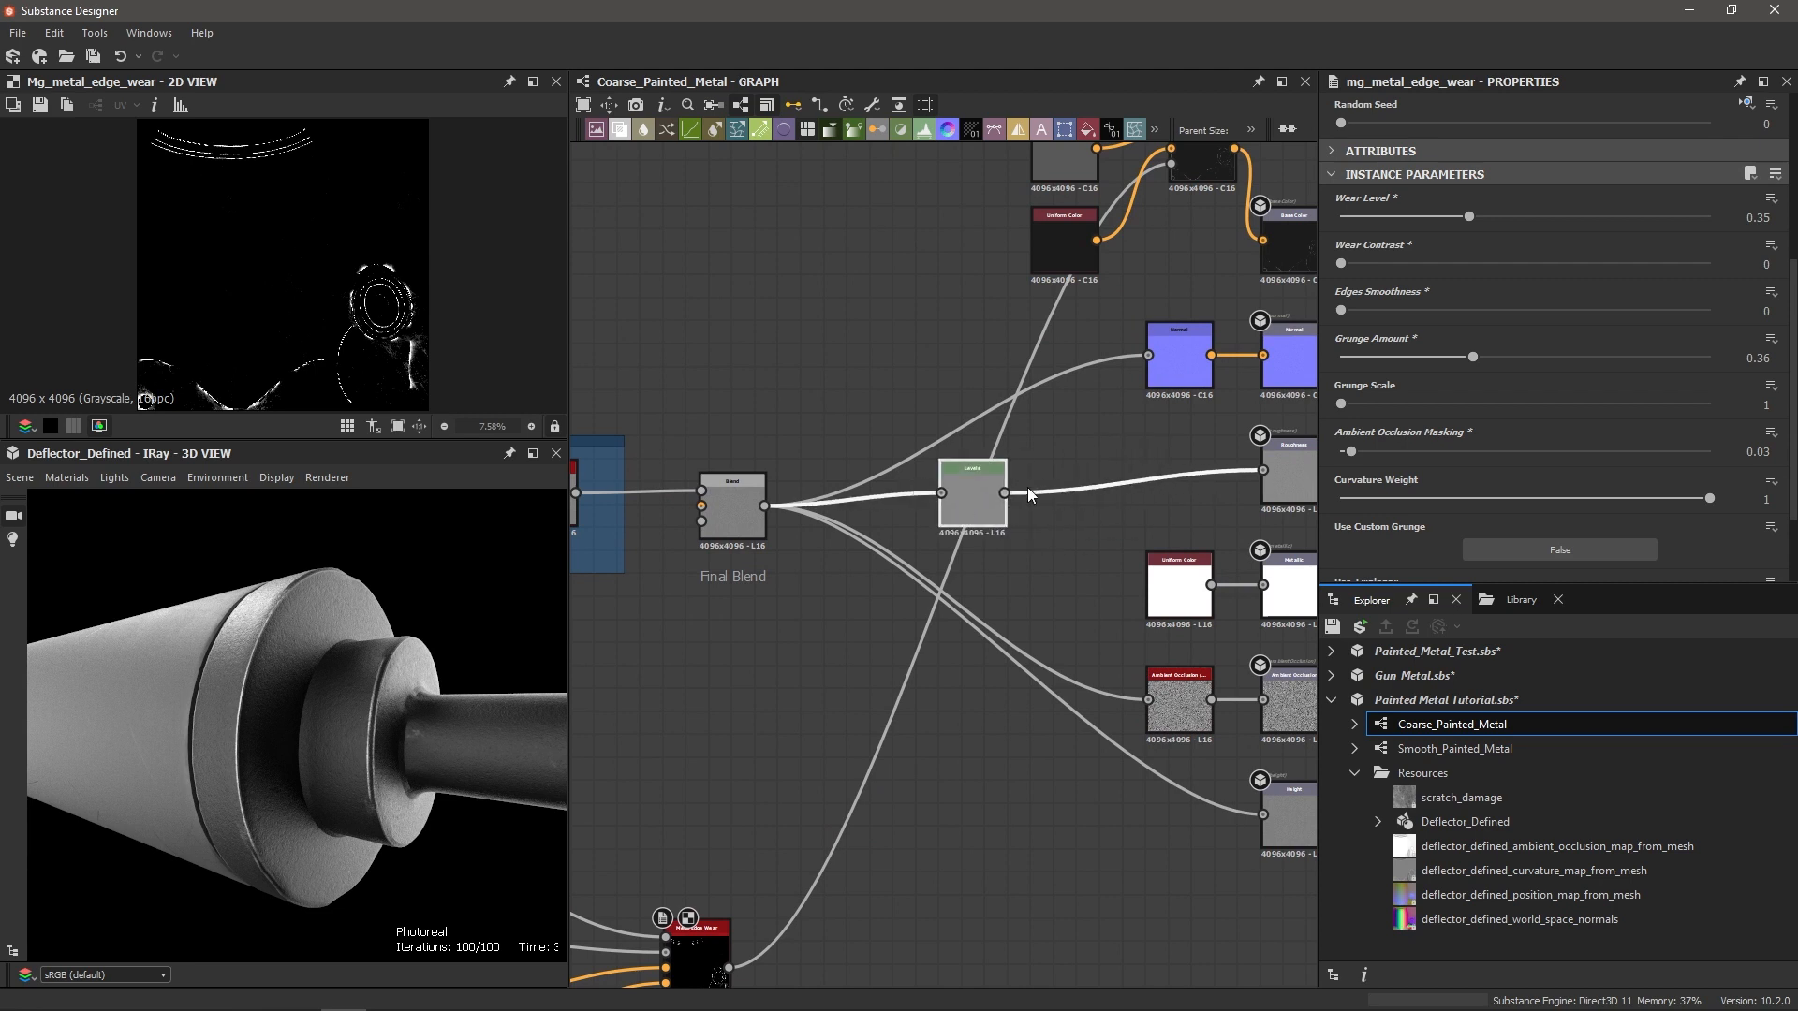
middle_click_drag(1151, 454, 1044, 484)
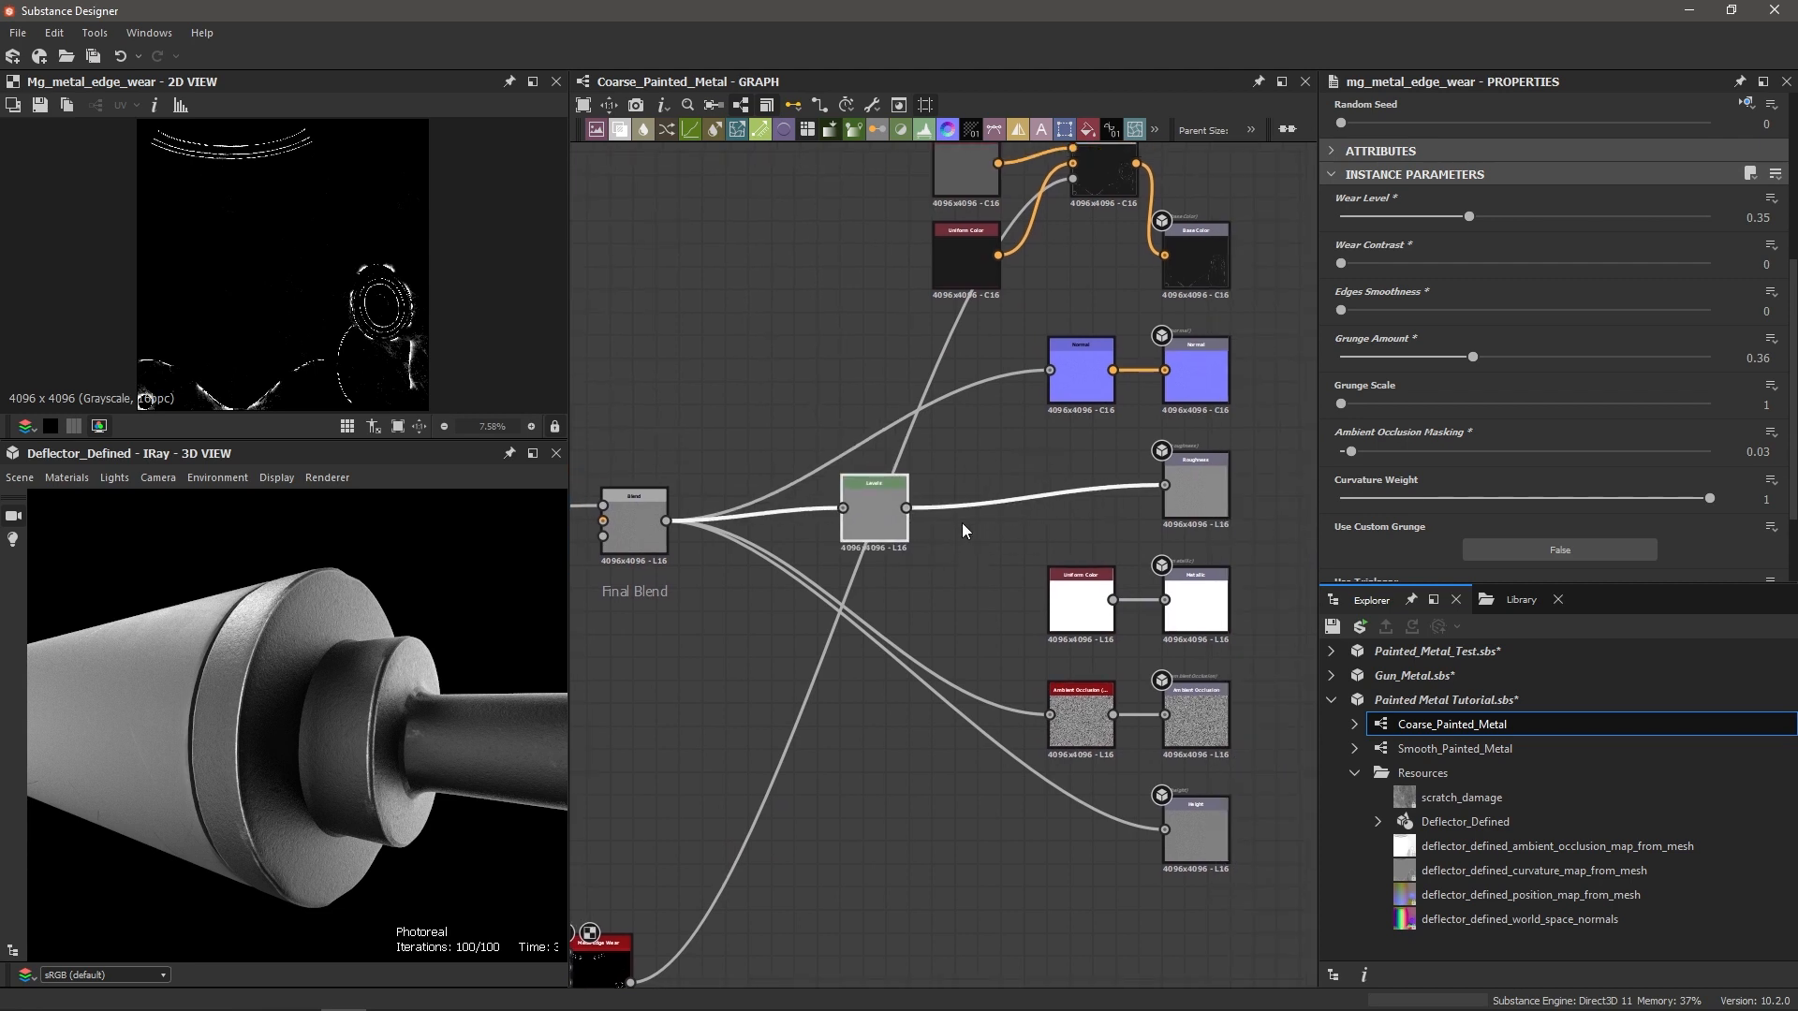
scroll(969, 545, "down", 2)
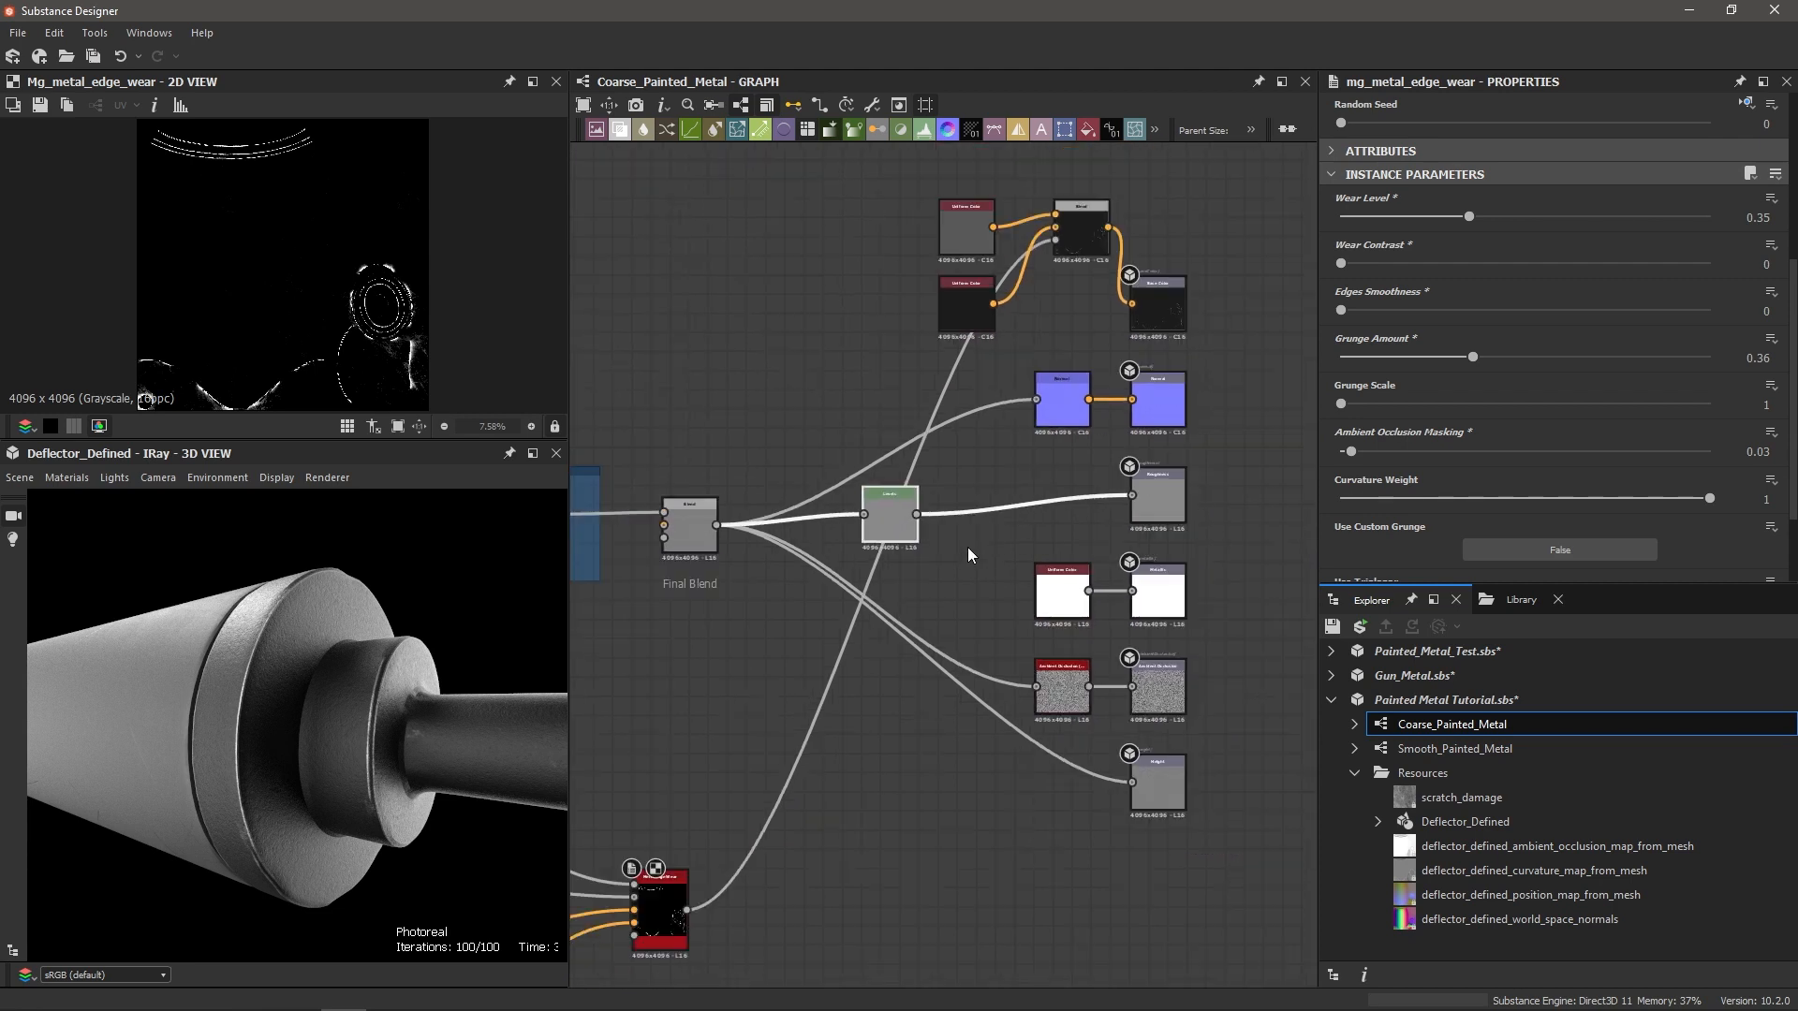
Step: Duplicate the roughness Levels node with its input link and preview the copy in the 2D view
left_click(891, 520)
key("ctrl+shift+d")
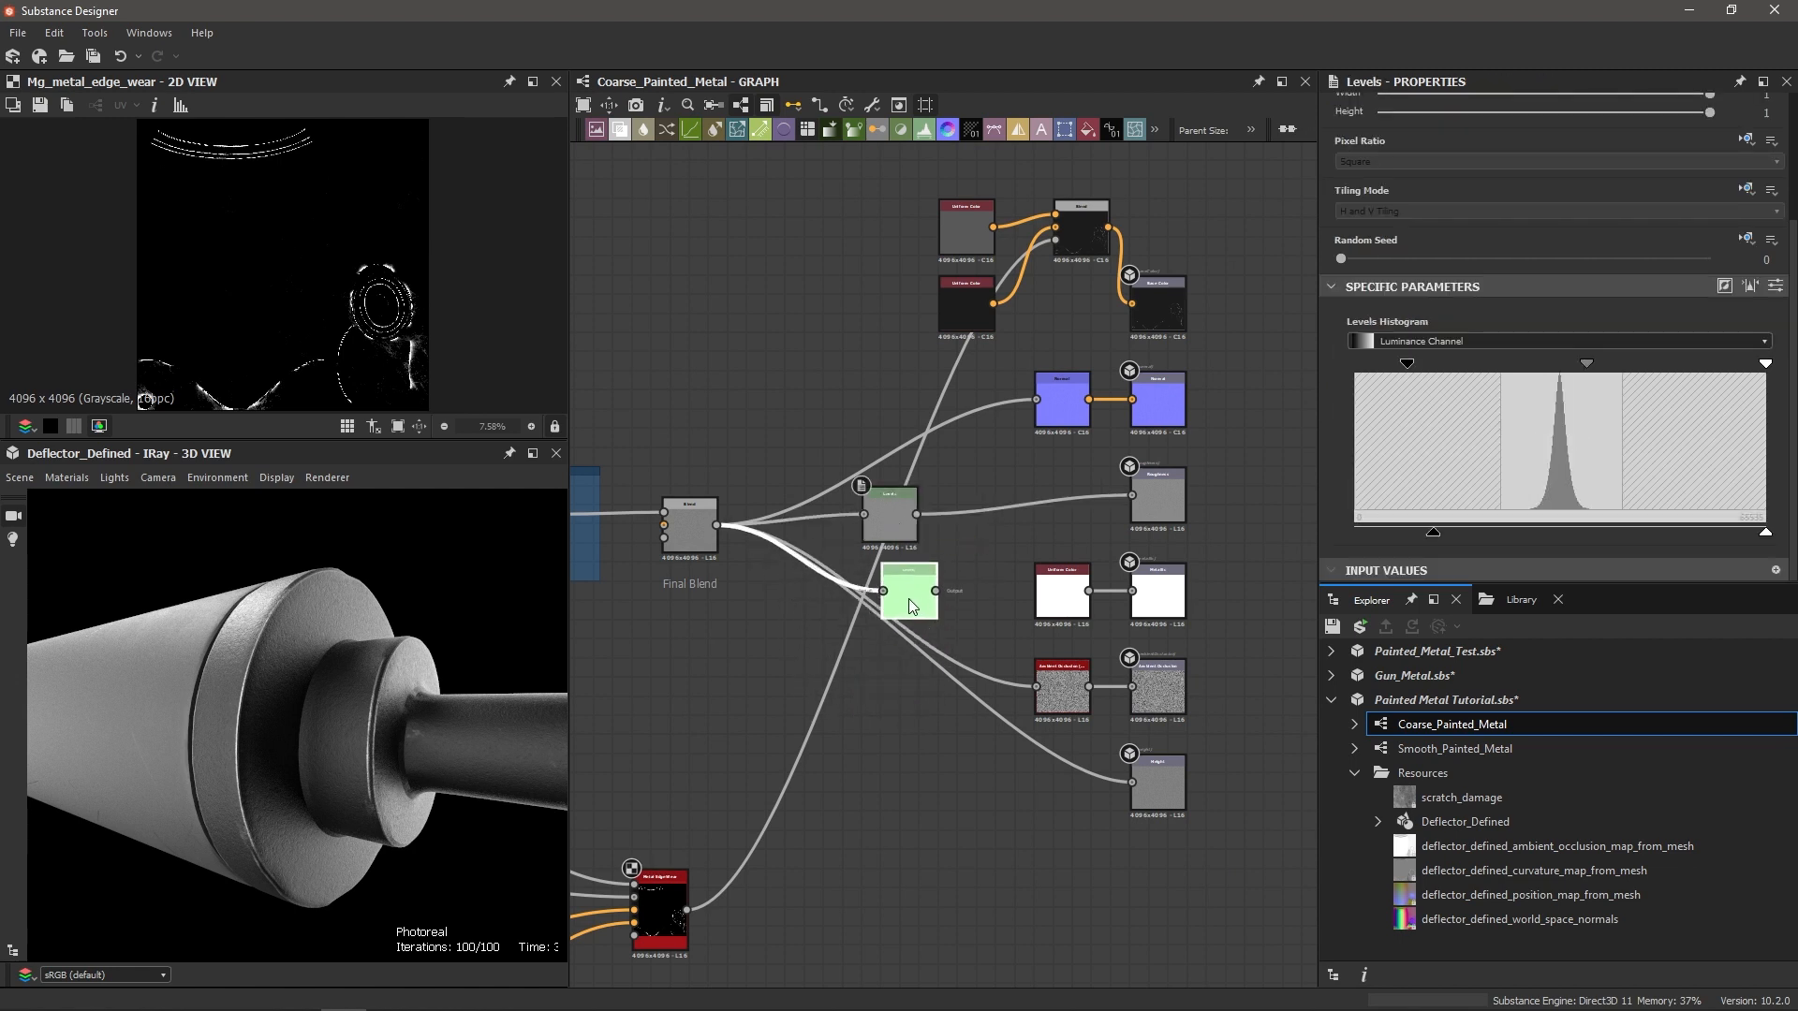
left_click(910, 597)
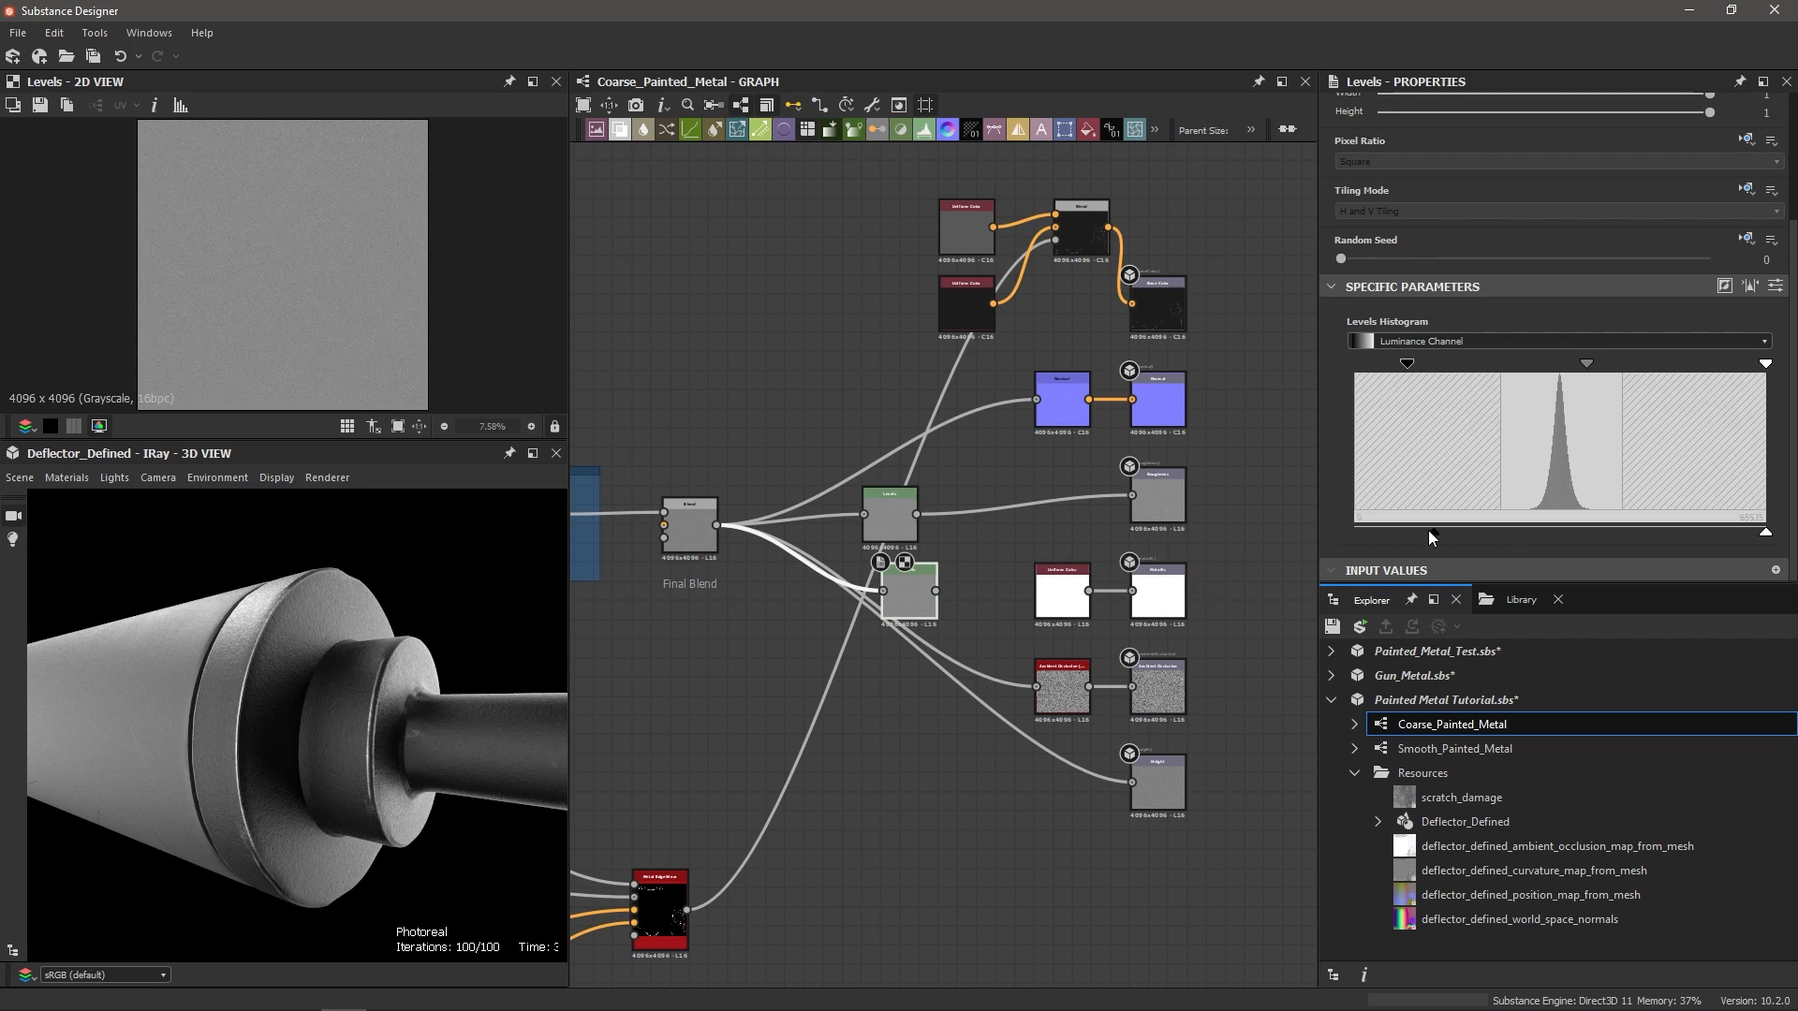
Step: Darken the duplicated Levels node by setting Level Out Low to 0 and Level Out High to about 0.565
left_click_drag(1434, 531, 1294, 530)
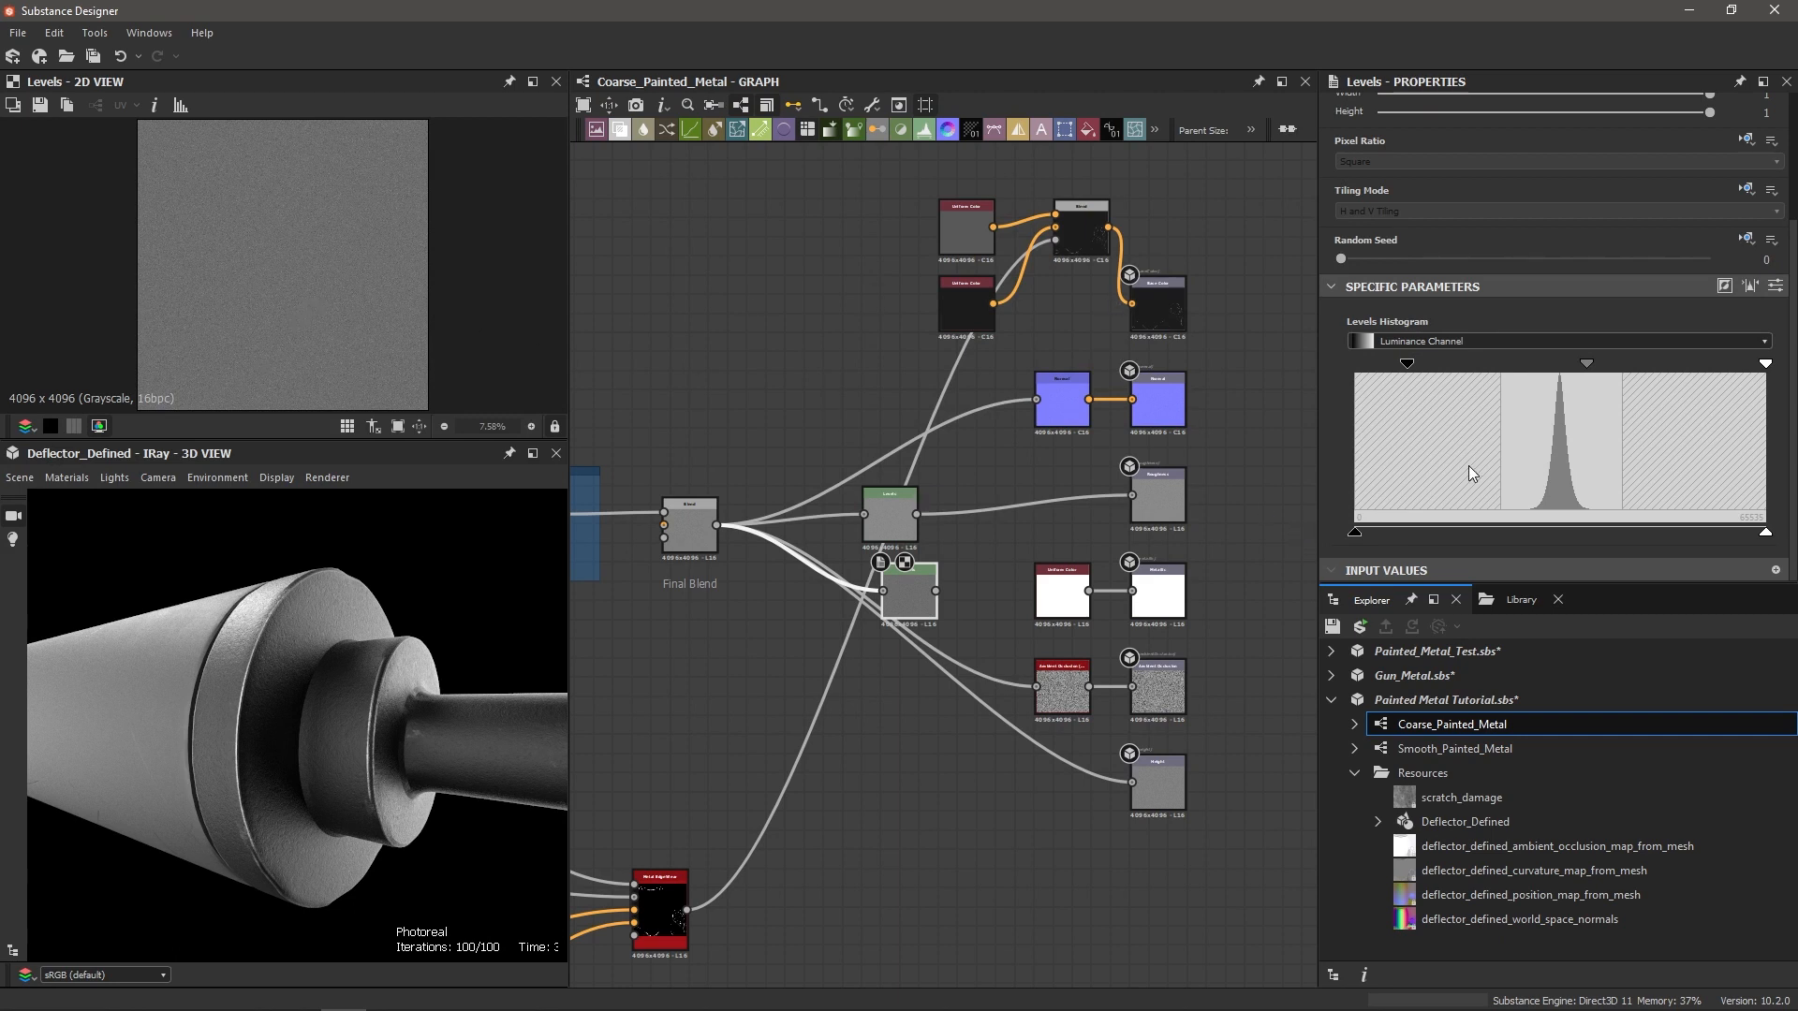
left_click_drag(1766, 536, 1683, 537)
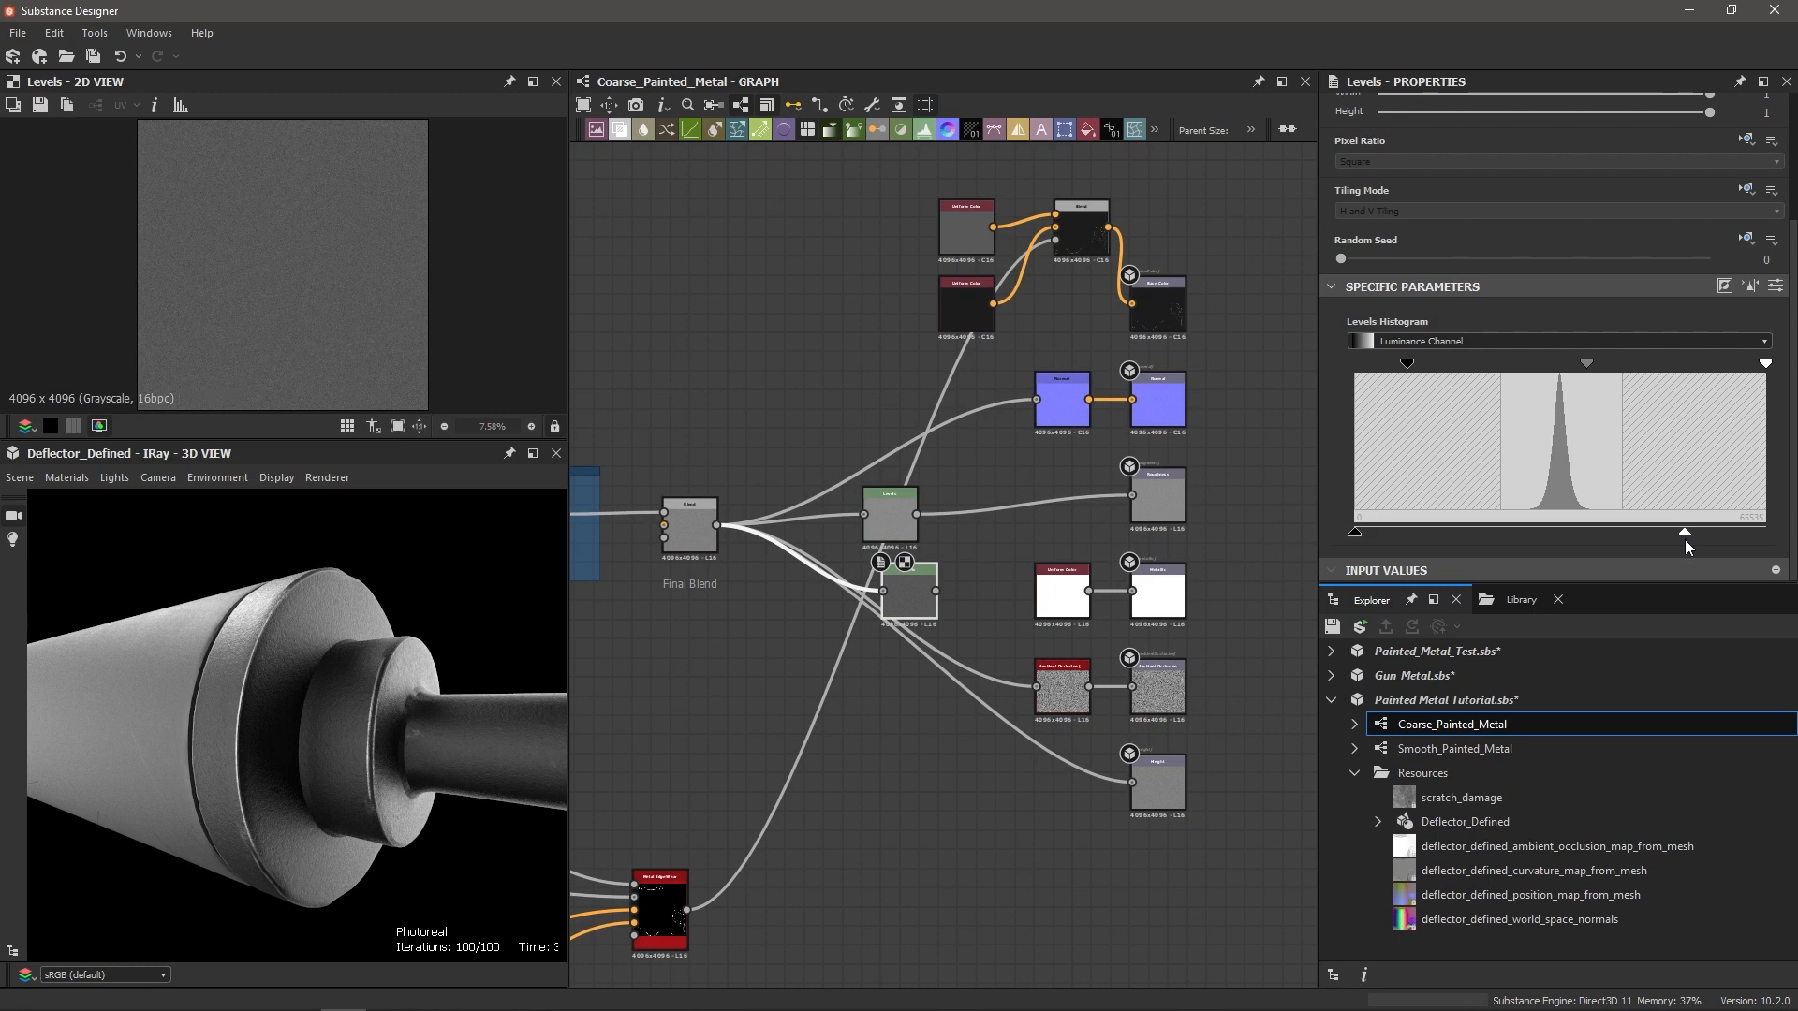
left_click(1776, 286)
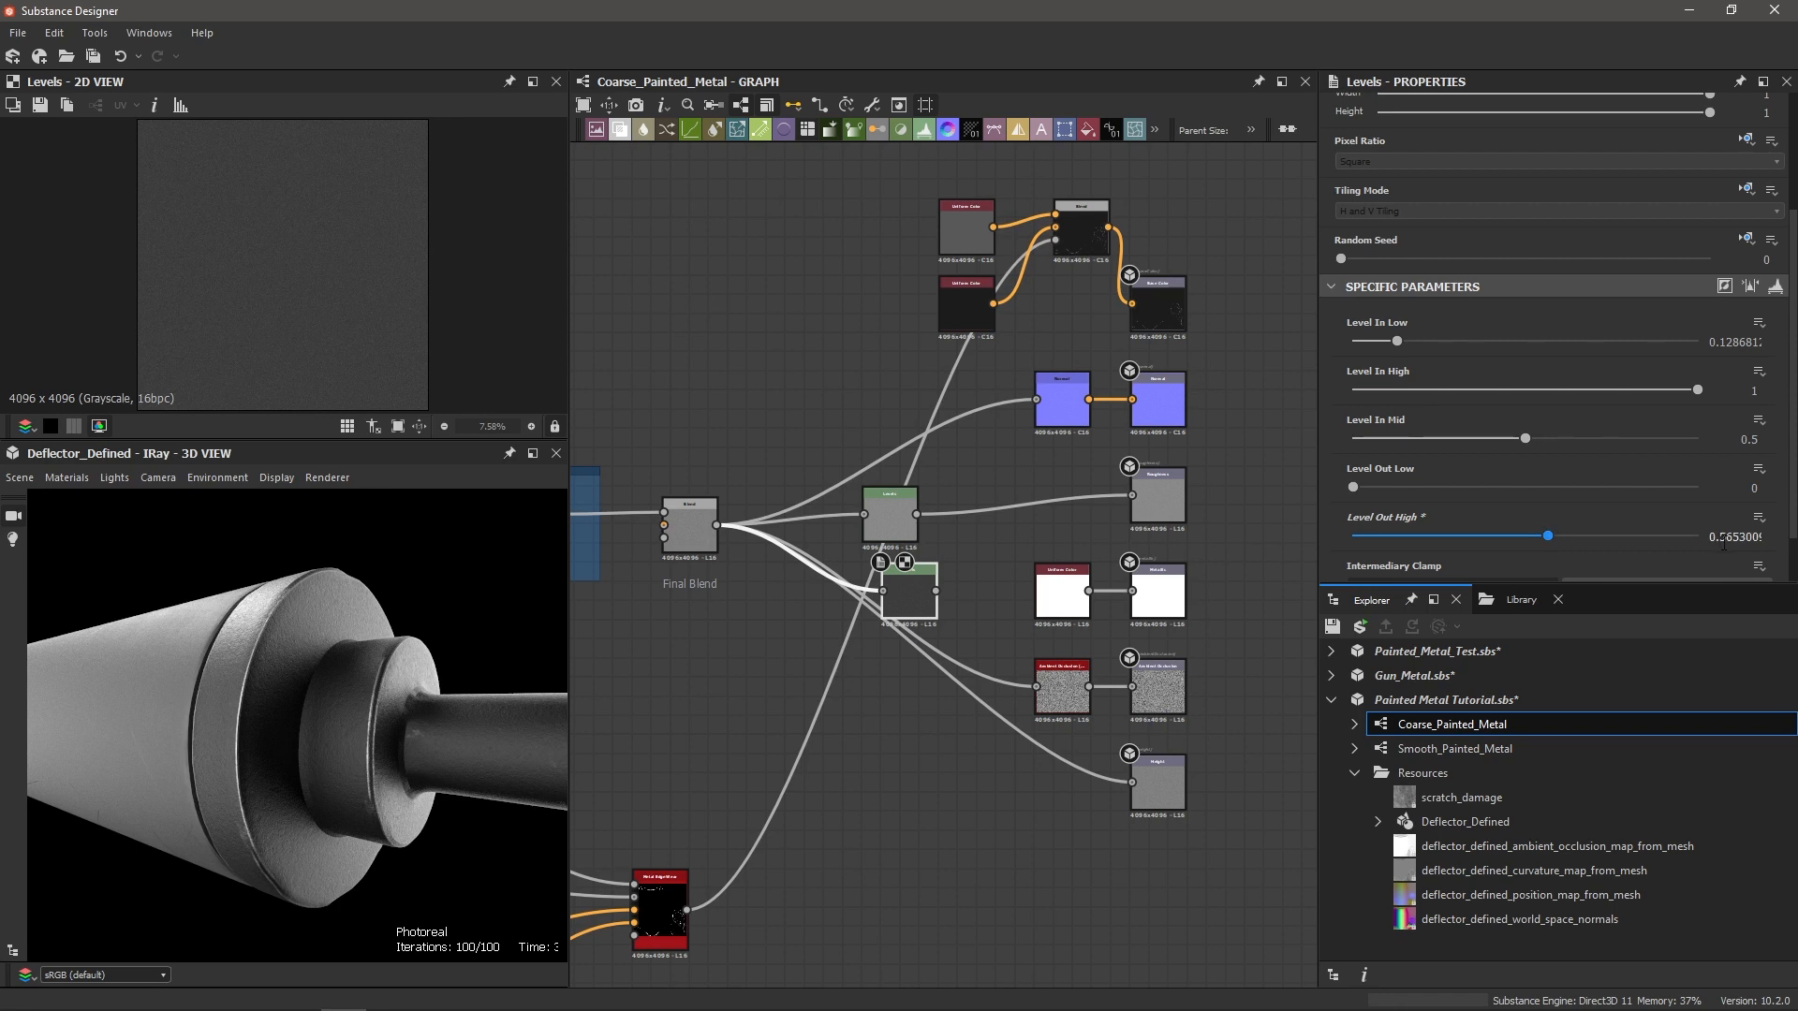
left_click(1776, 286)
Step: Add a Blend node with the original Levels as foreground and the darker copy as background
left_click(969, 560)
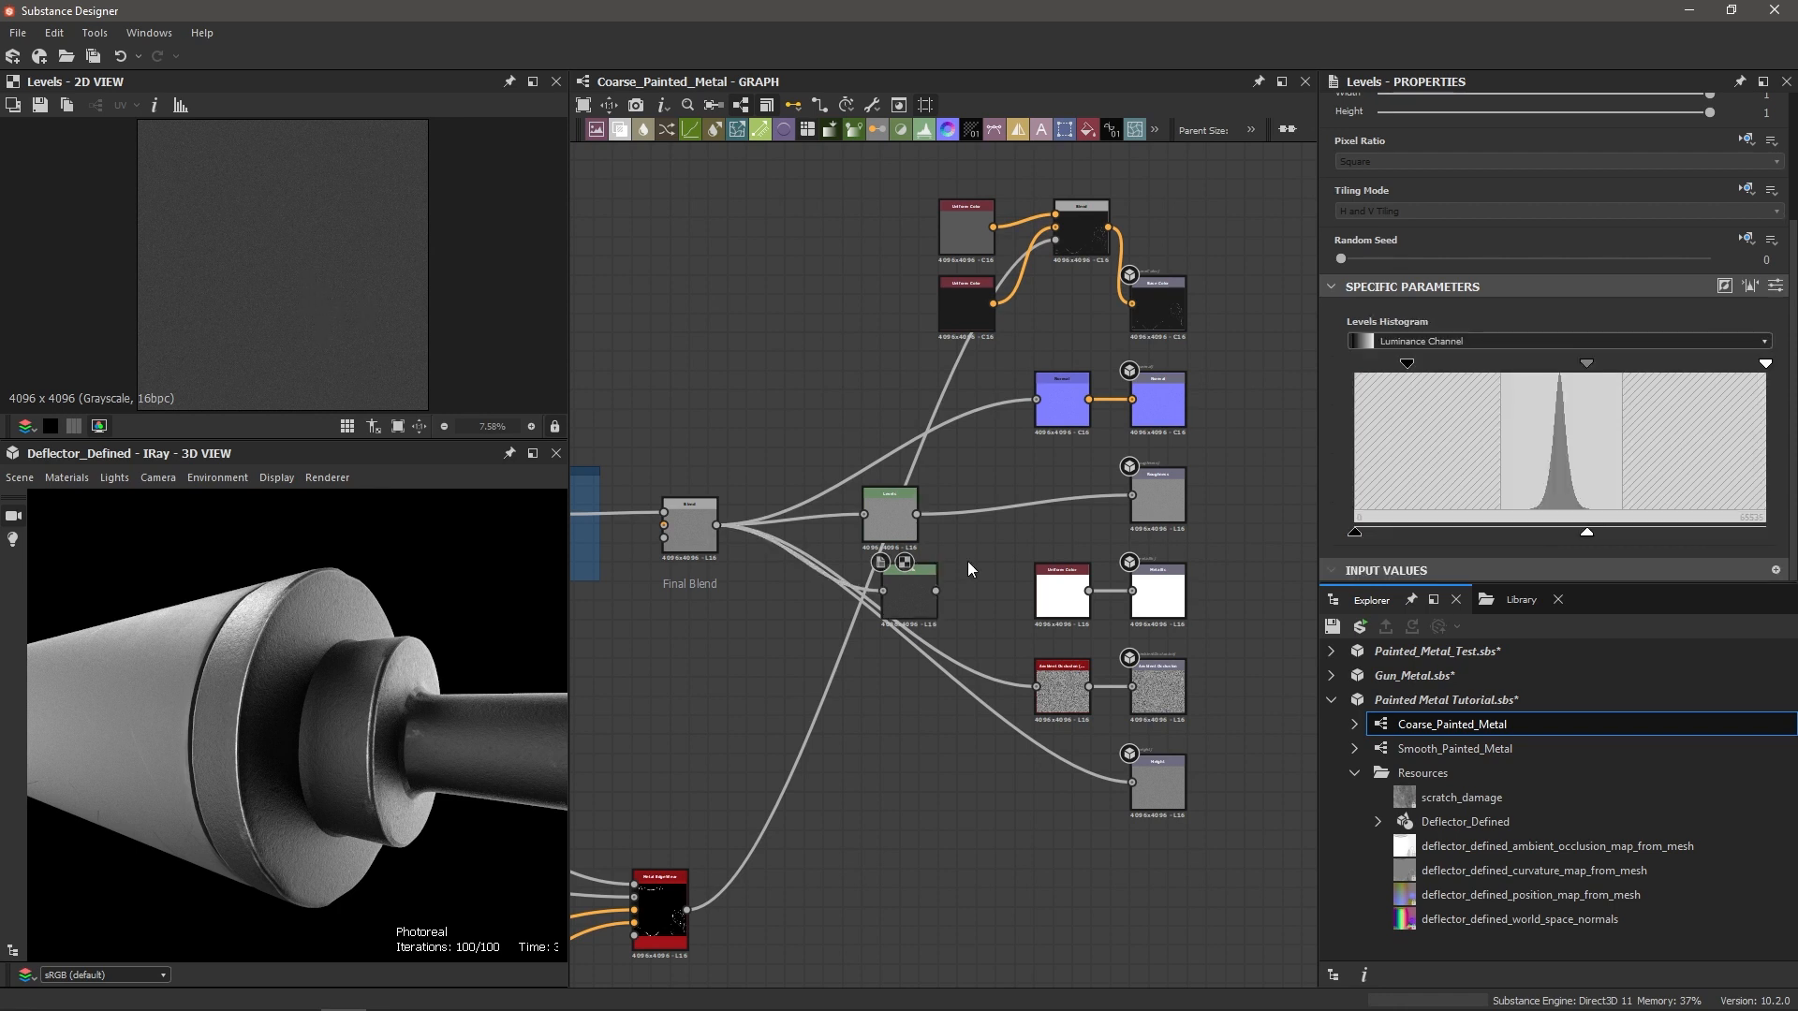
key("space")
type("ble")
key("Return")
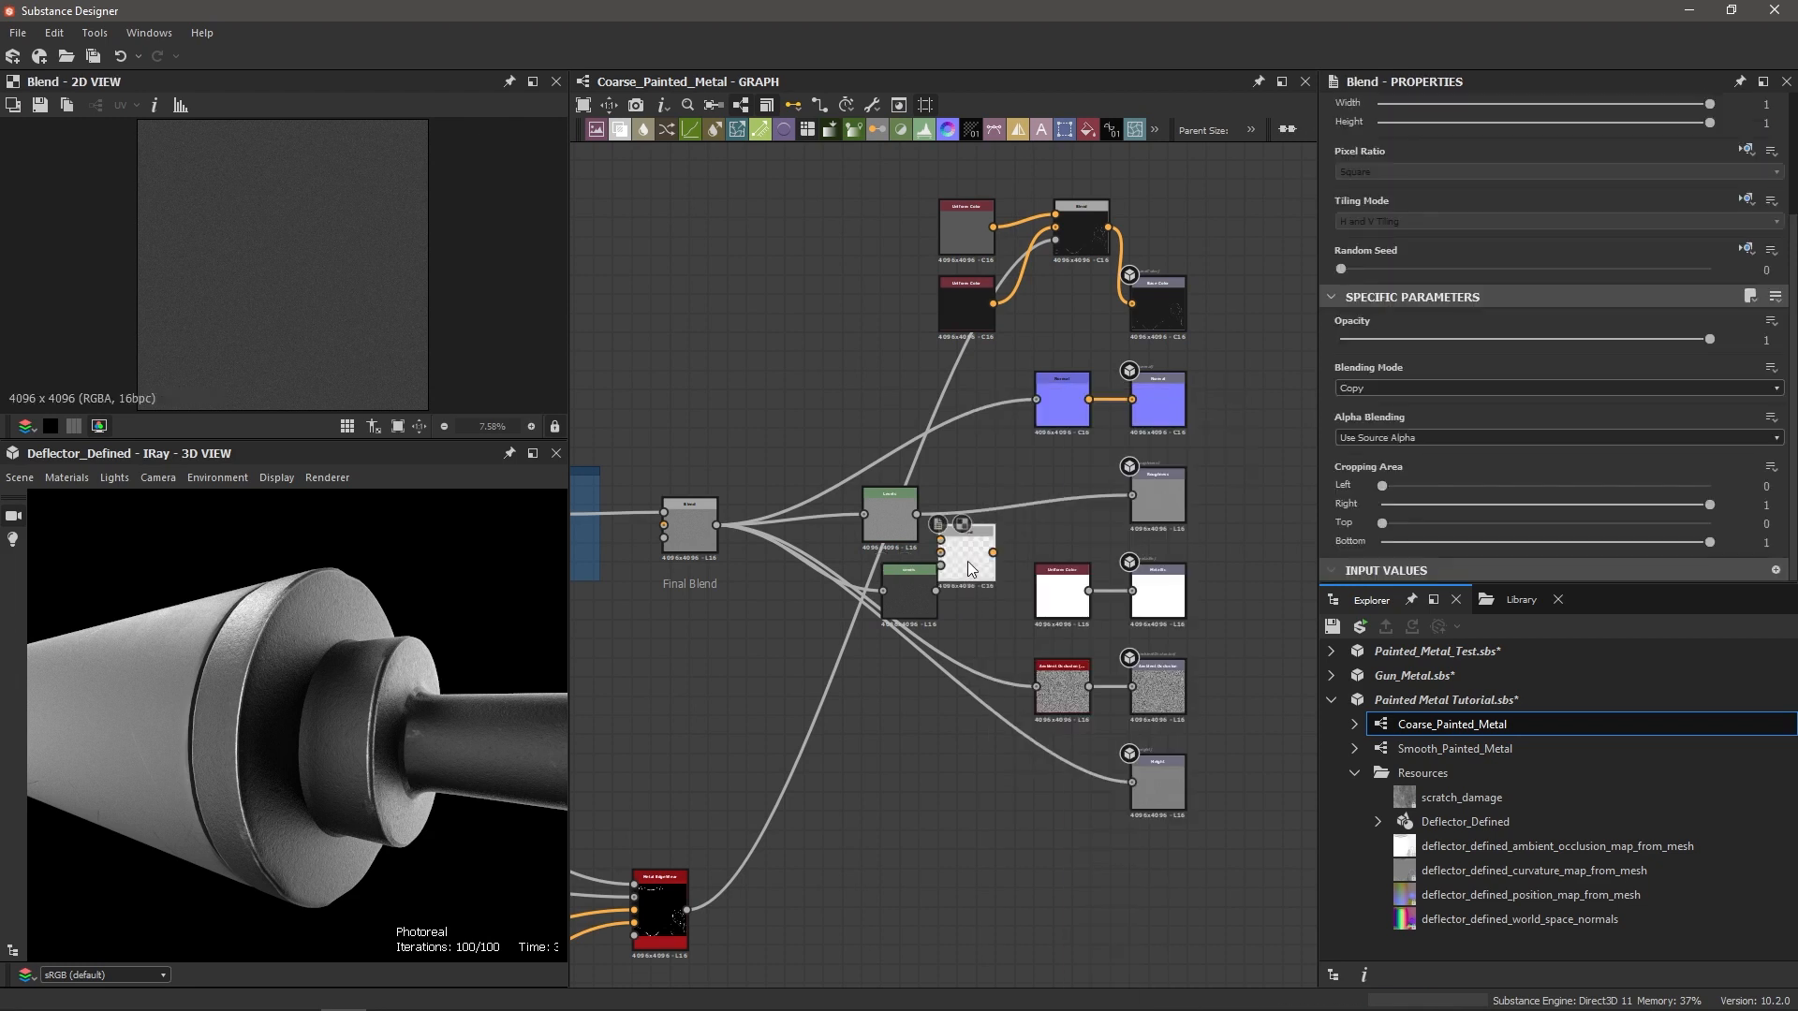
scroll(964, 562, "up", 3)
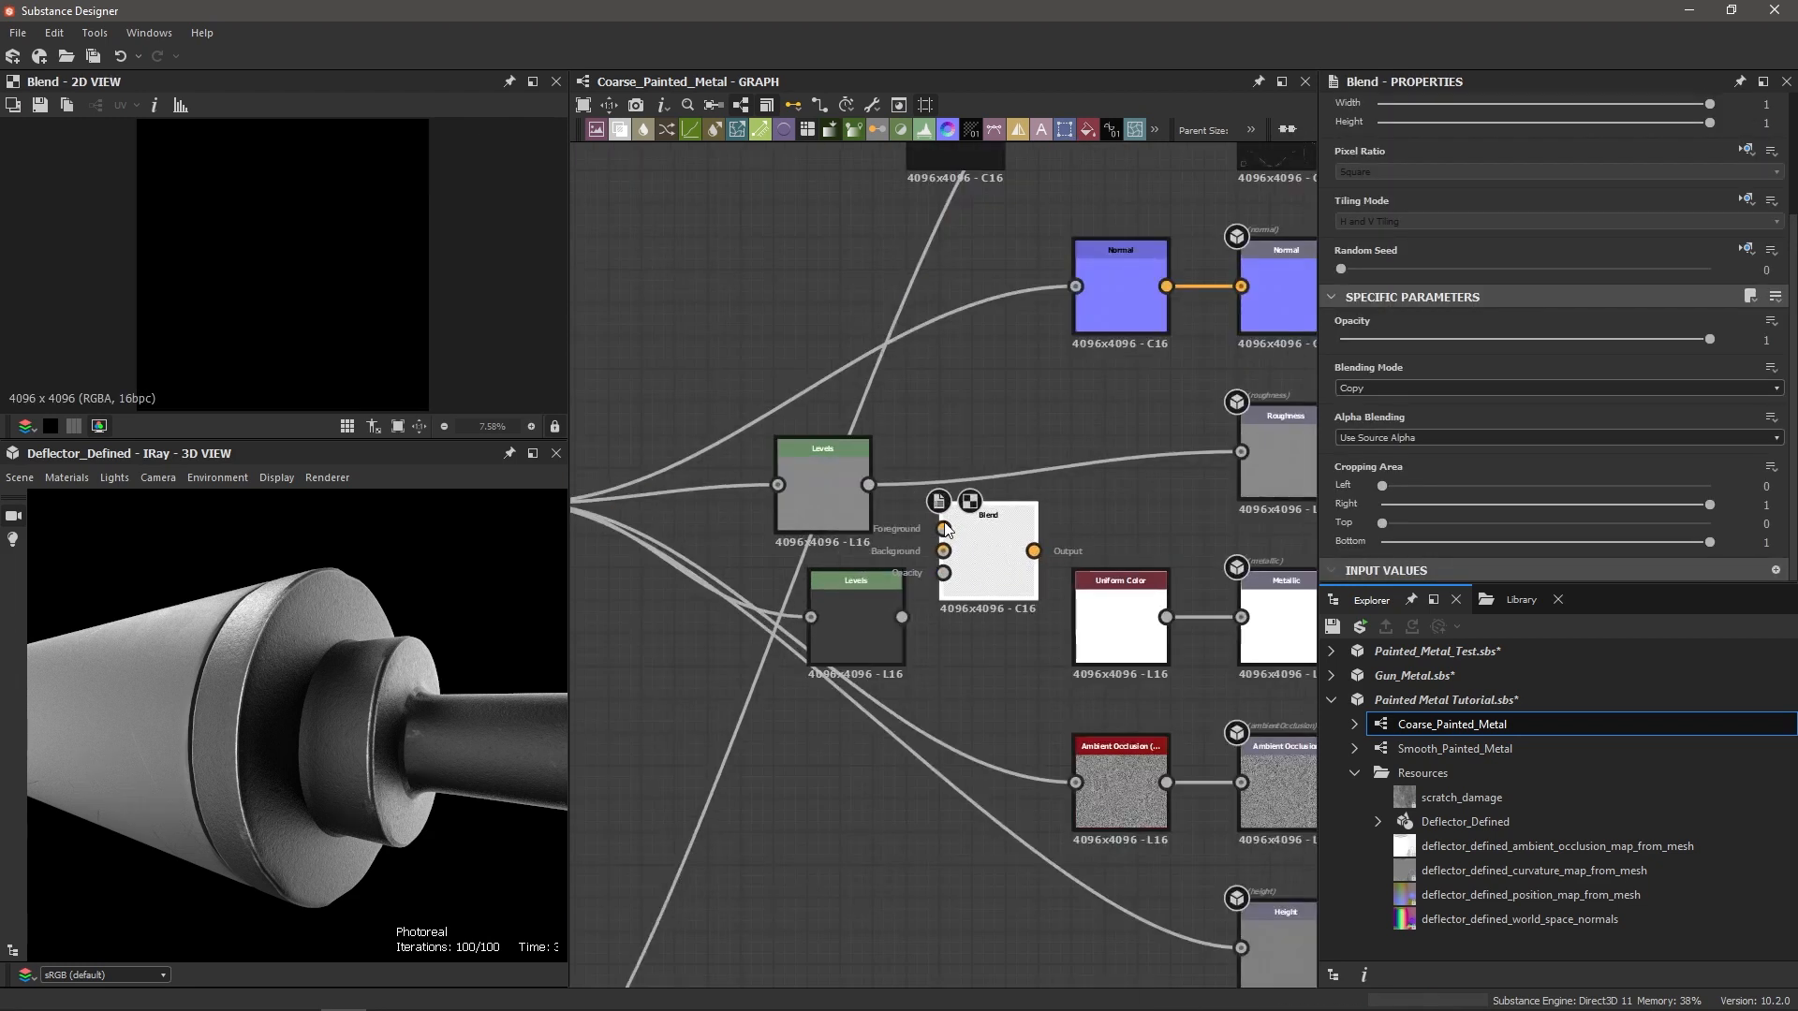
left_click_drag(868, 485, 943, 529)
left_click_drag(902, 617, 943, 551)
Step: Connect the Metal Edge Wear mask to the opacity of the new roughness Blend node
scroll(877, 734, "down", 4)
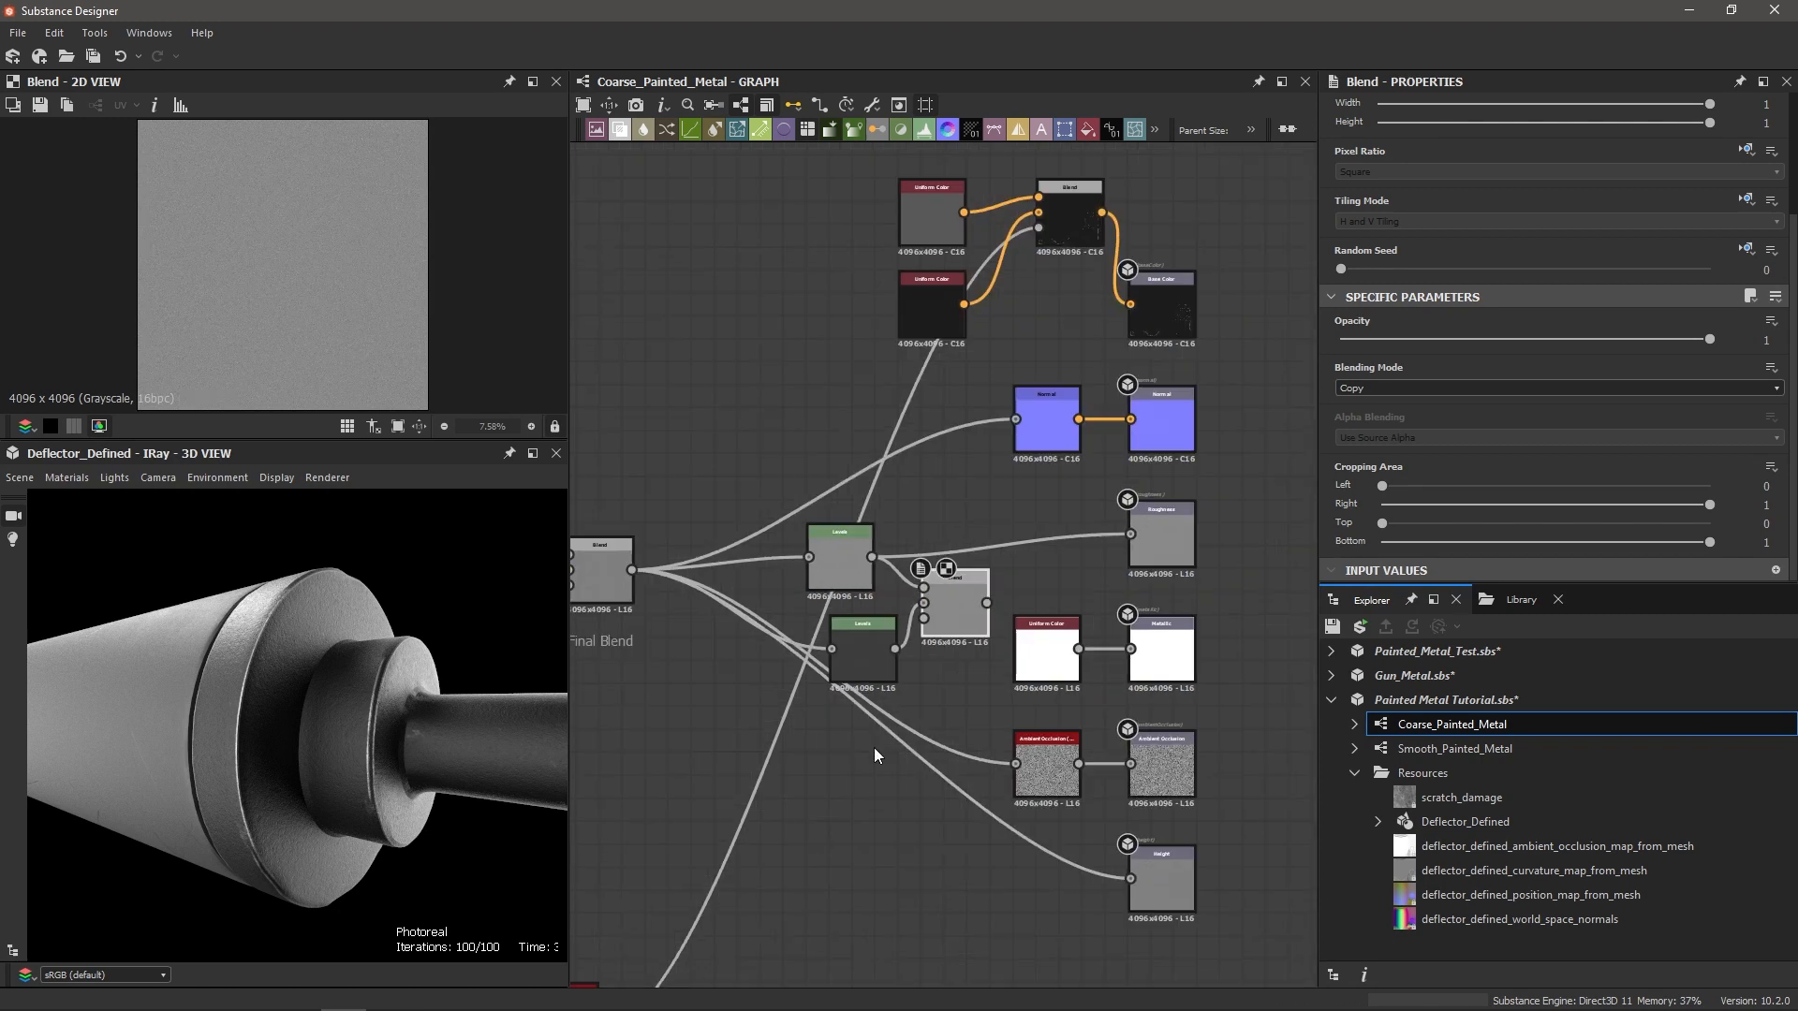
left_click_drag(698, 840, 1026, 426)
scroll(1026, 426, "up", 4)
scroll(1025, 438, "down", 3)
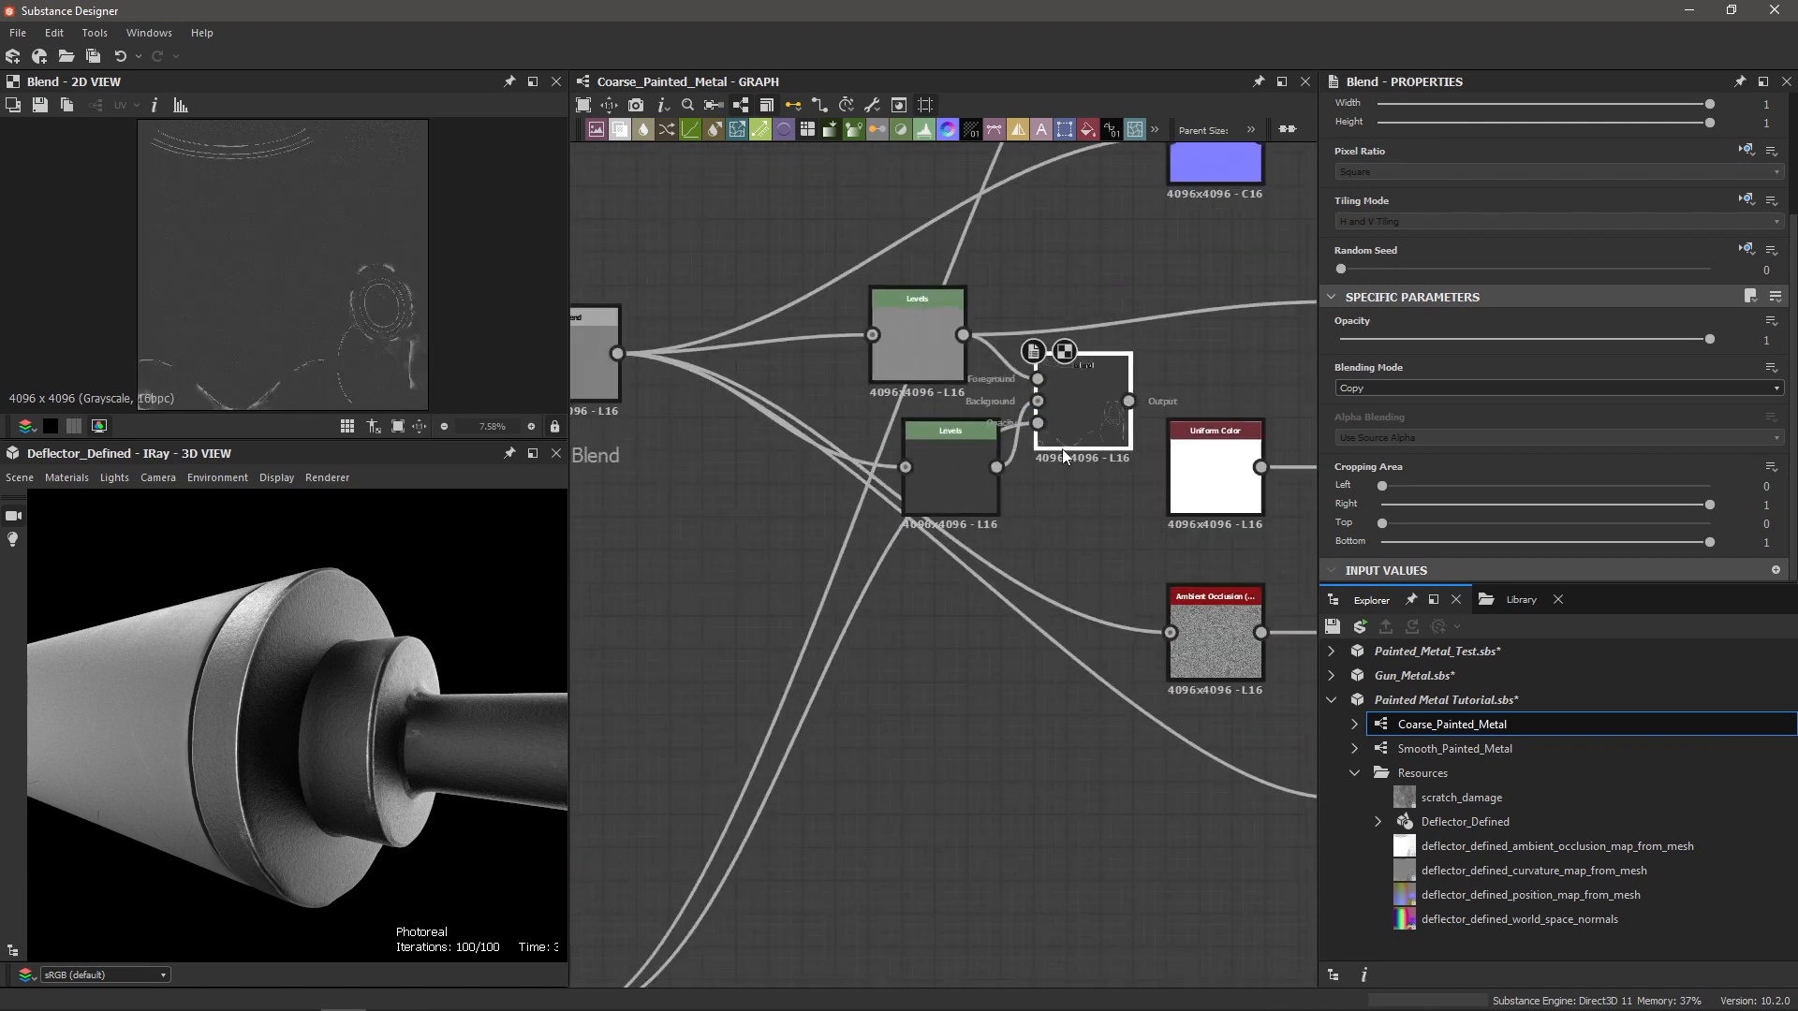
Step: Line up the Blend and both Levels nodes before the Roughness output and feed the Blend into it
middle_click_drag(1094, 395, 912, 479)
left_click_drag(904, 468, 970, 402)
left_click_drag(756, 401, 856, 368)
left_click_drag(946, 404, 1031, 374)
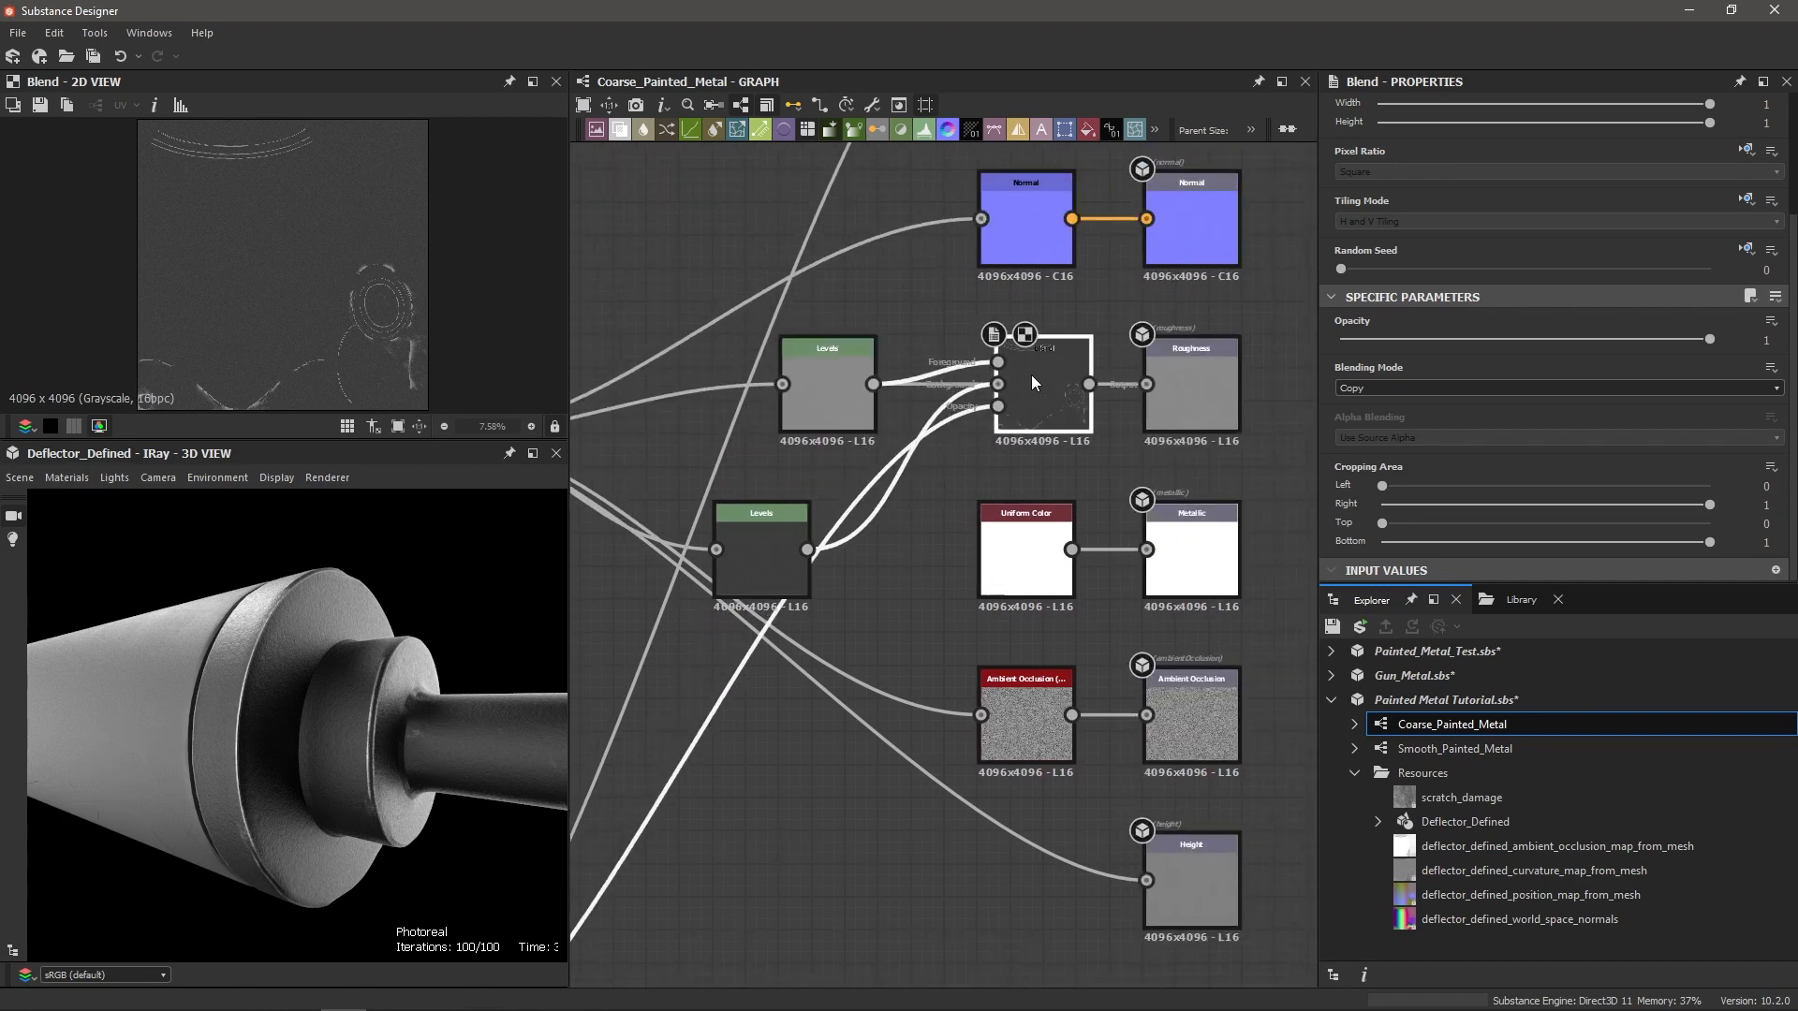
left_click_drag(839, 377, 867, 361)
left_click_drag(759, 548, 858, 482)
left_click_drag(1109, 387, 1148, 385)
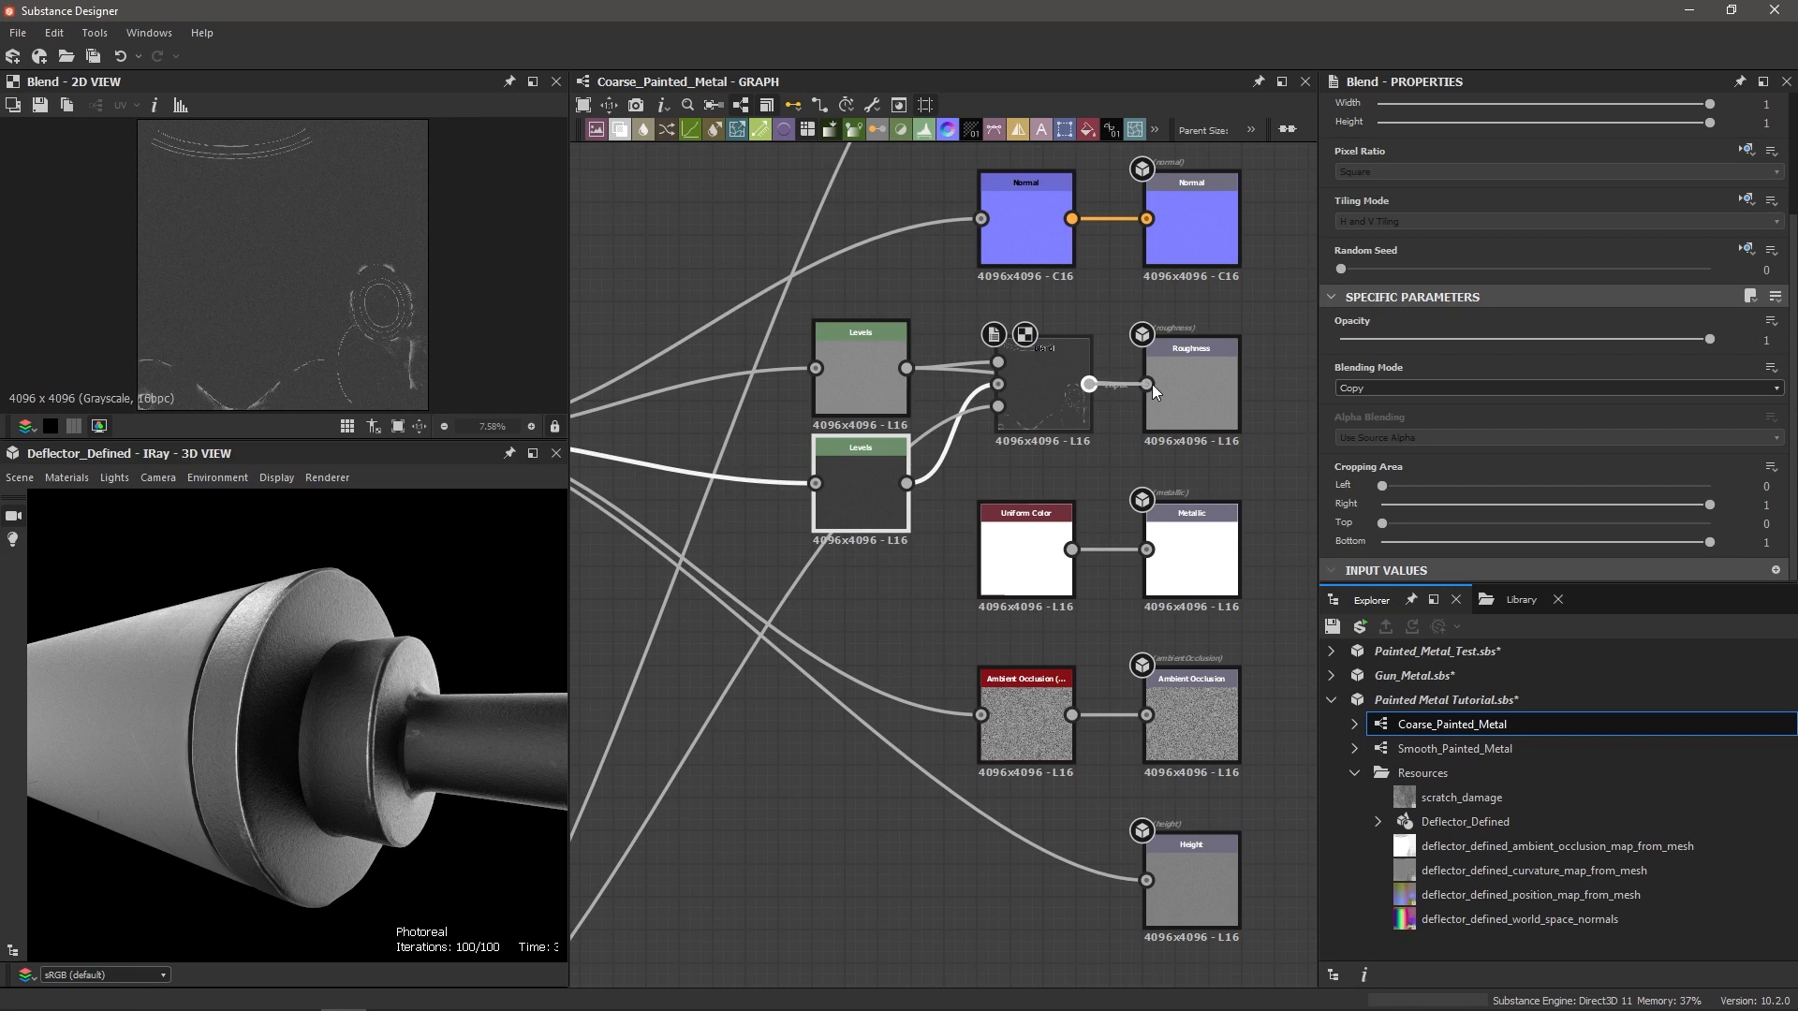
Step: Check the roughness on the model and swap the Blend's inputs so the darker Levels becomes the foreground
left_click(862, 479)
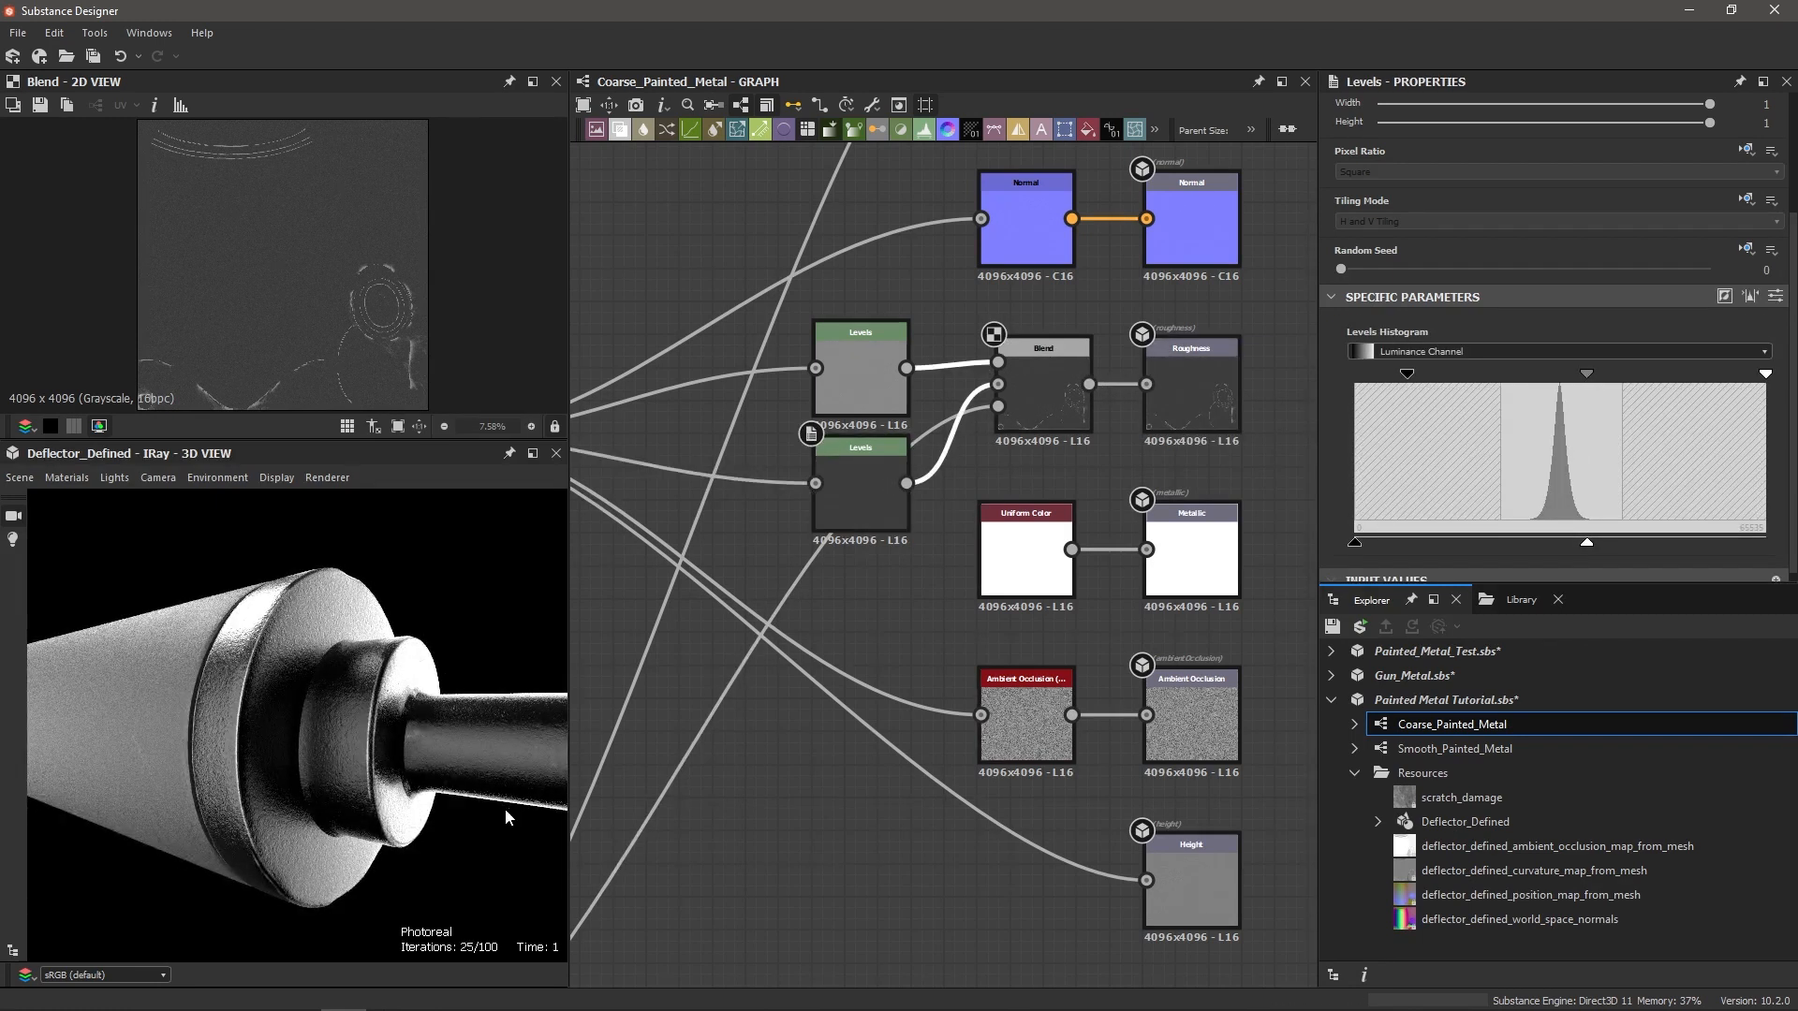
left_click_drag(299, 754, 279, 706)
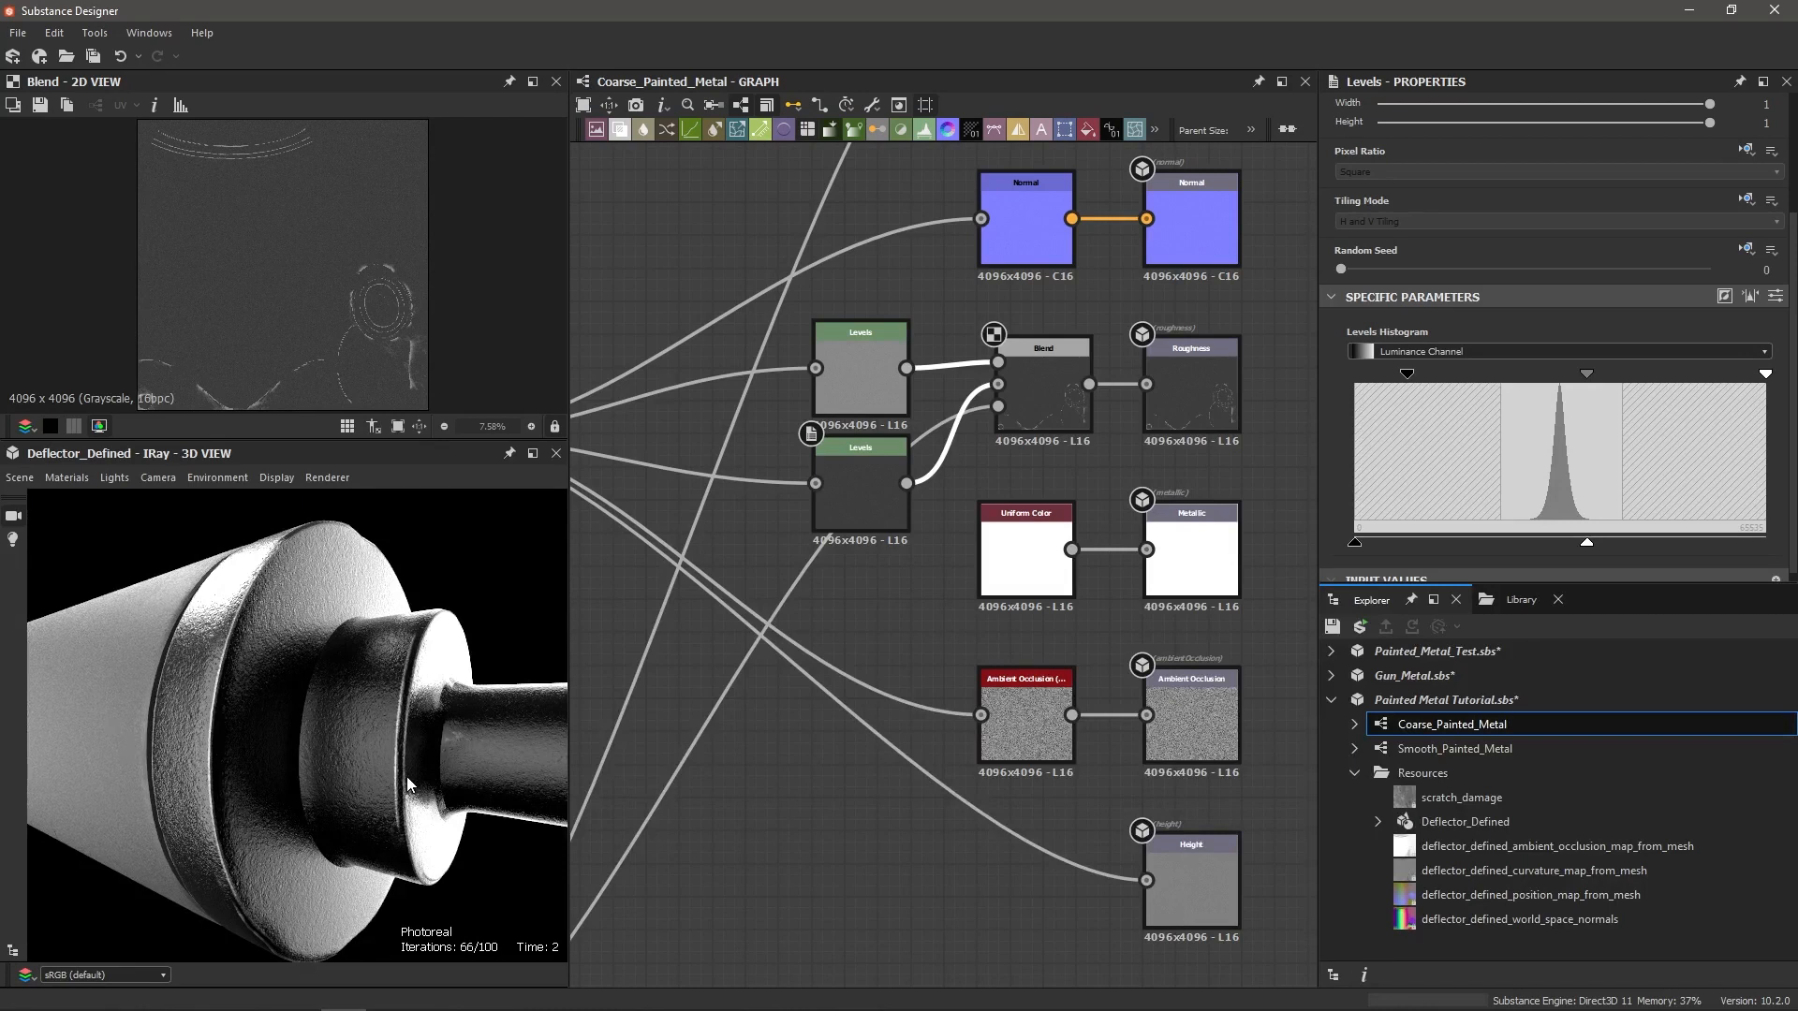
left_click_drag(408, 770, 318, 756)
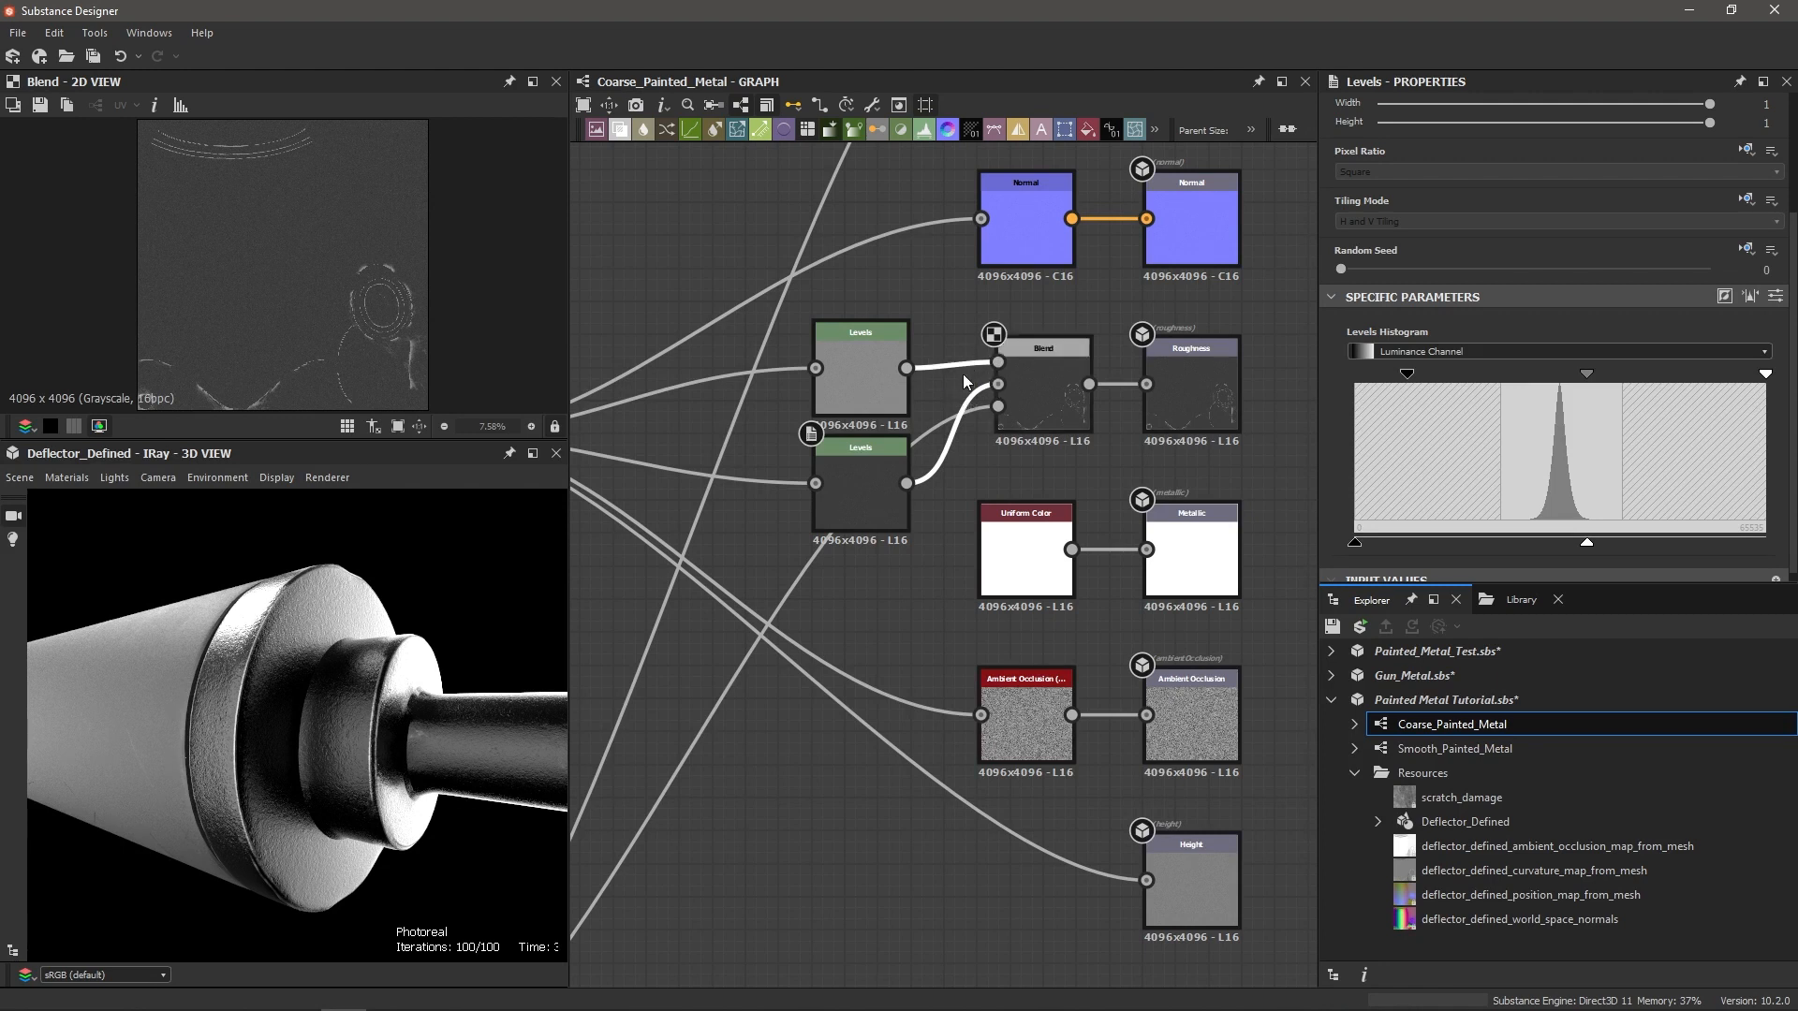
key("x")
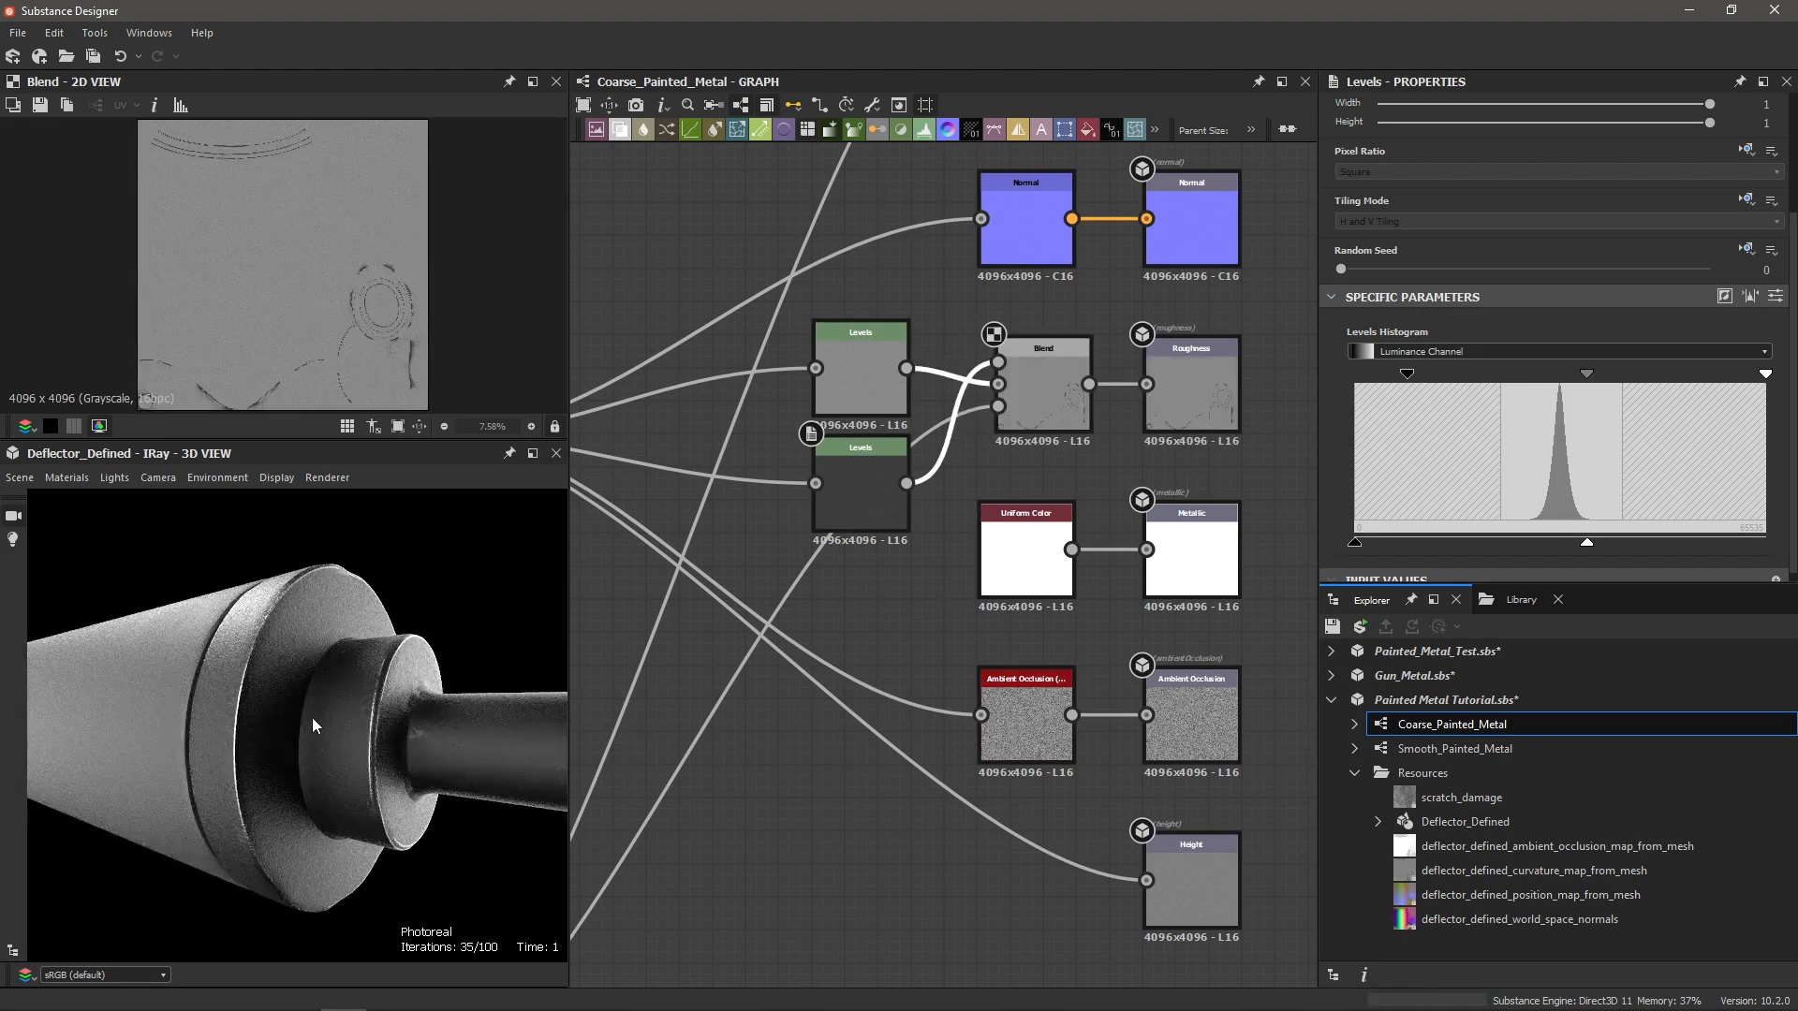
Step: Check the worn roughness on the model up close and adjust the placement of the two Levels nodes beside the roughness Blend
left_click_drag(304, 723, 319, 553)
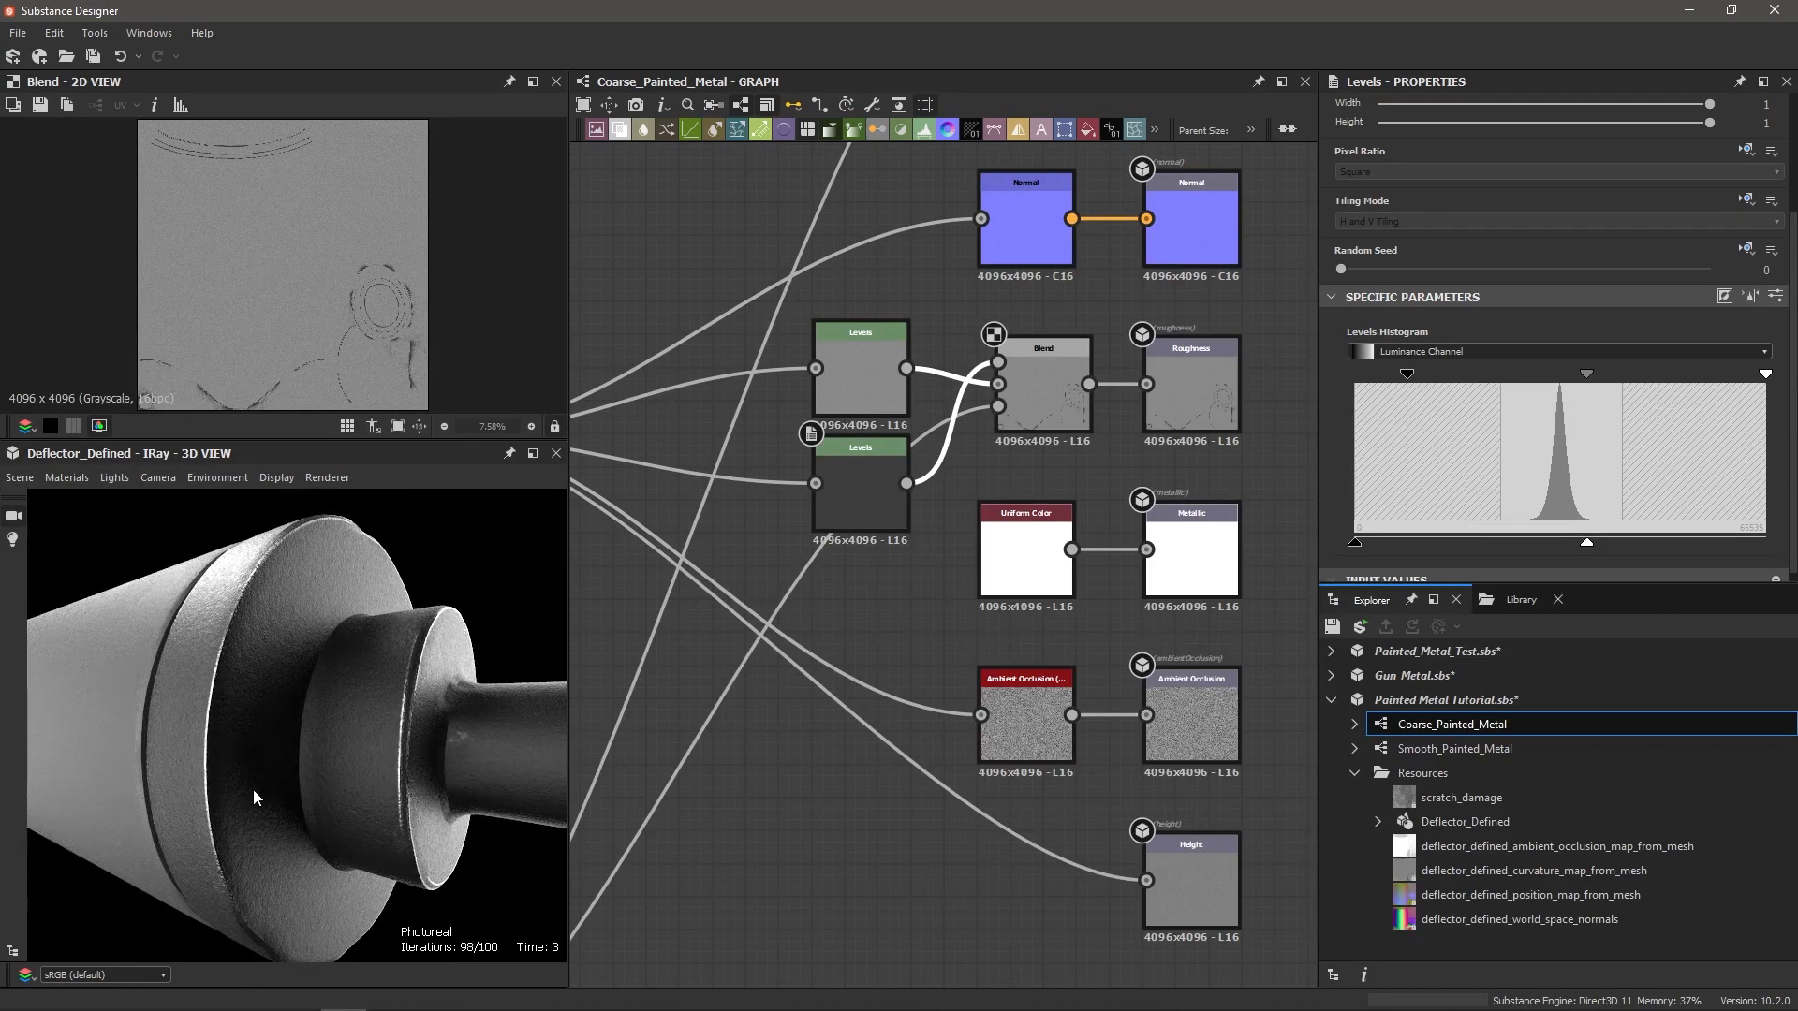
mouse_move(276, 768)
left_mouse_down()
mouse_move(296, 771)
mouse_move(250, 771)
left_mouse_up()
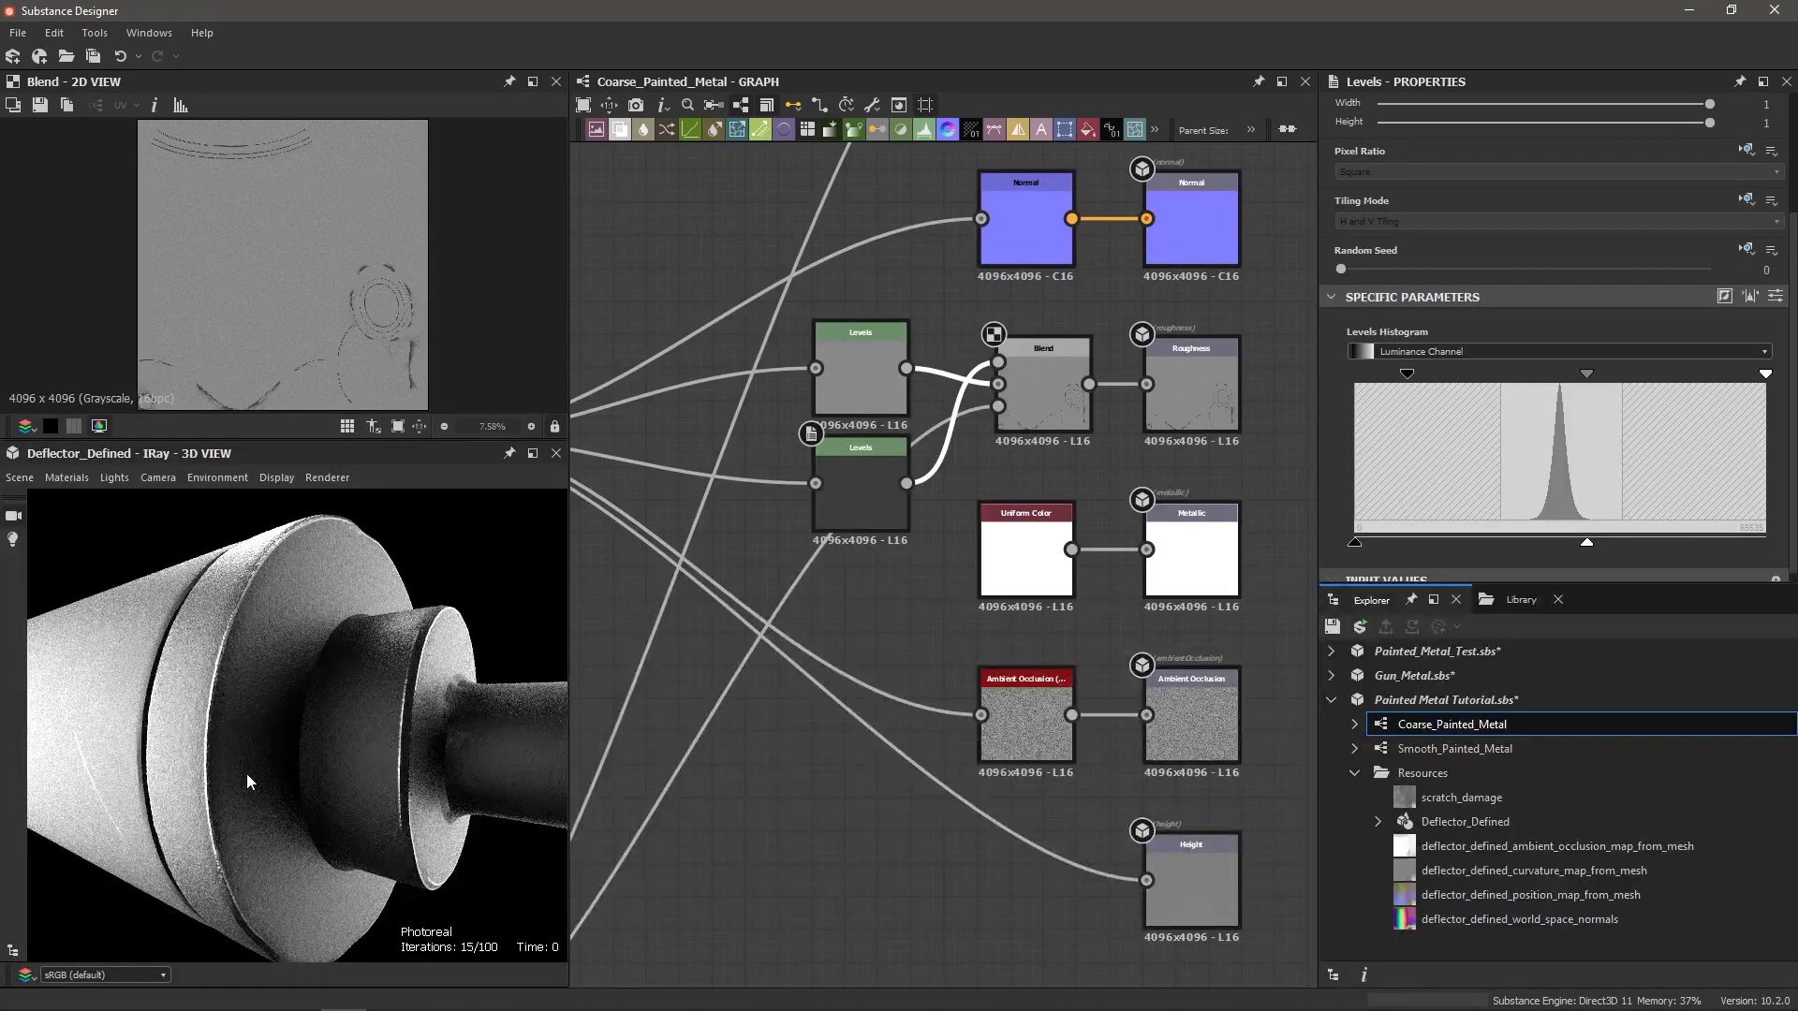
mouse_move(878, 512)
left_mouse_down()
mouse_move(863, 346)
mouse_move(850, 493)
left_mouse_up()
left_click_drag(852, 304, 854, 320)
left_click_drag(852, 465, 834, 464)
Step: Frame the four baked map bitmaps and the Metal Edge Wear node and title the frame "Edge Wear"
scroll(841, 642, "down", 5)
left_click_drag(652, 663, 913, 888)
key("space")
type("fra")
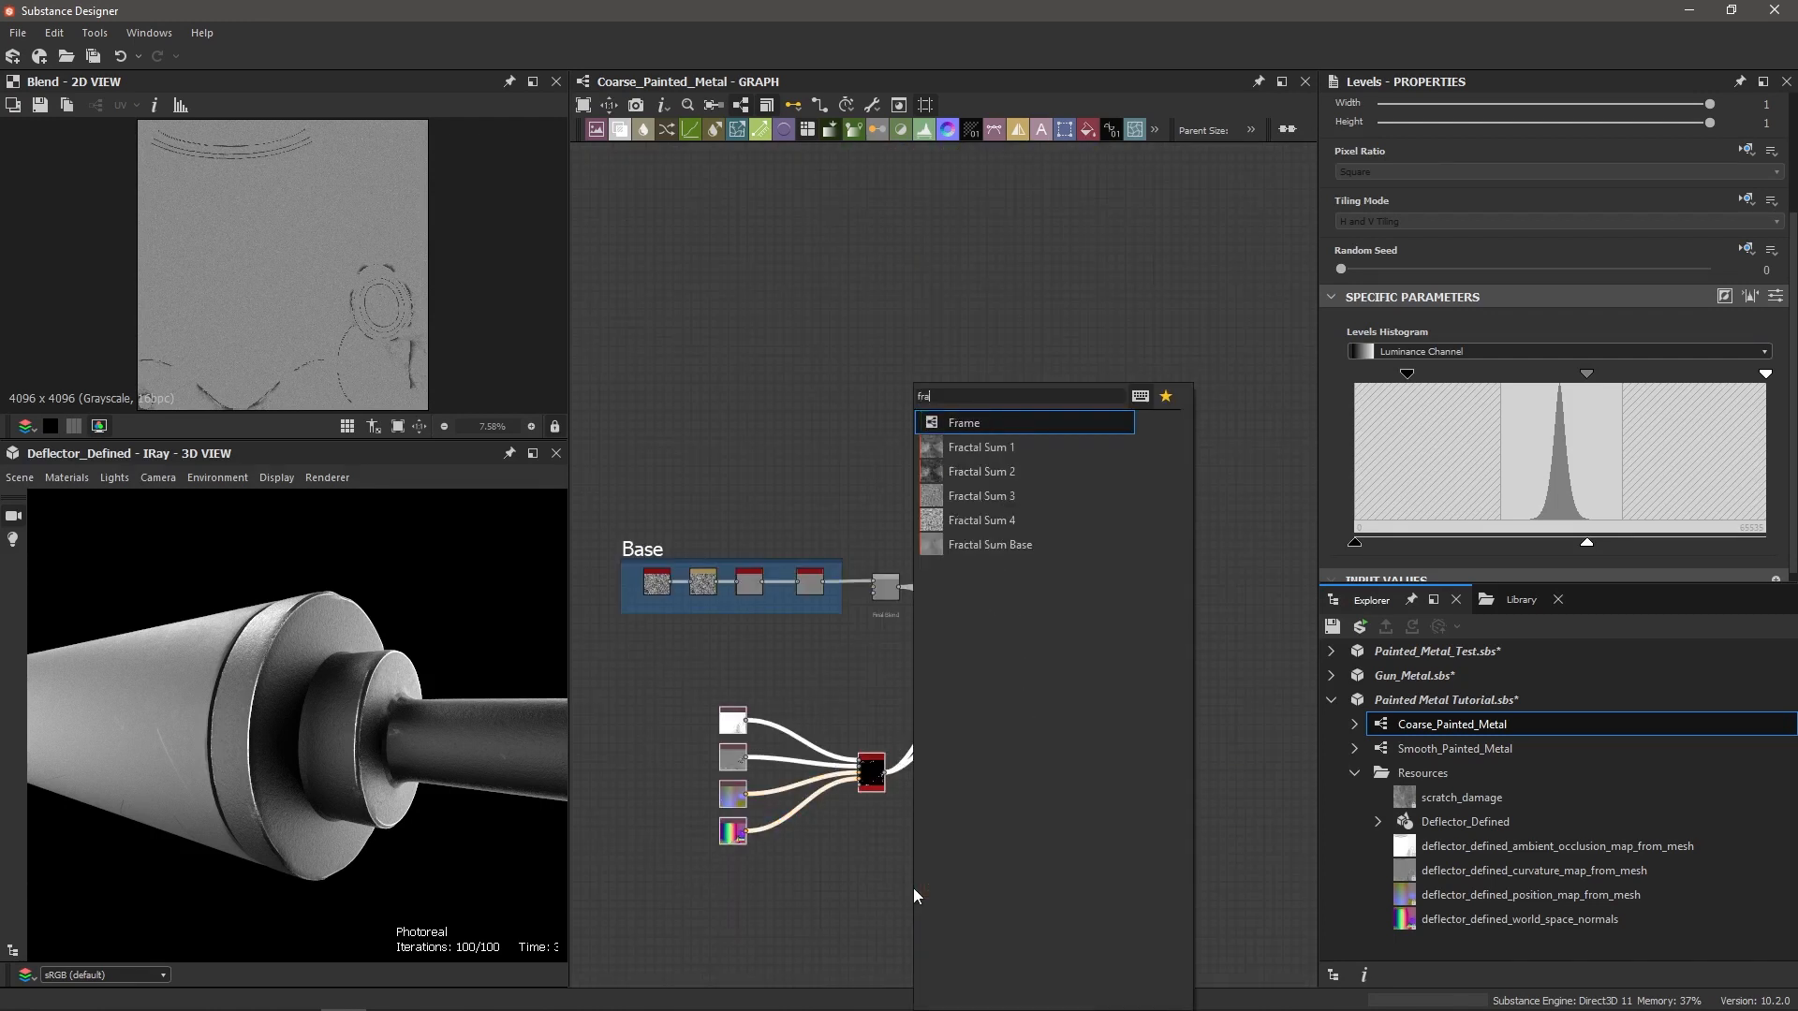
key("Return")
type("Edge Wear")
Step: Frame the base color Blend with its two input nodes, title the frame "Color", and save the package
scroll(1044, 345, "up", 4)
left_click_drag(809, 531, 1092, 745)
key("space")
type("fr")
key("Return")
type("Color")
key("Return")
scroll(1090, 470, "down", 4)
key("ctrl+s")
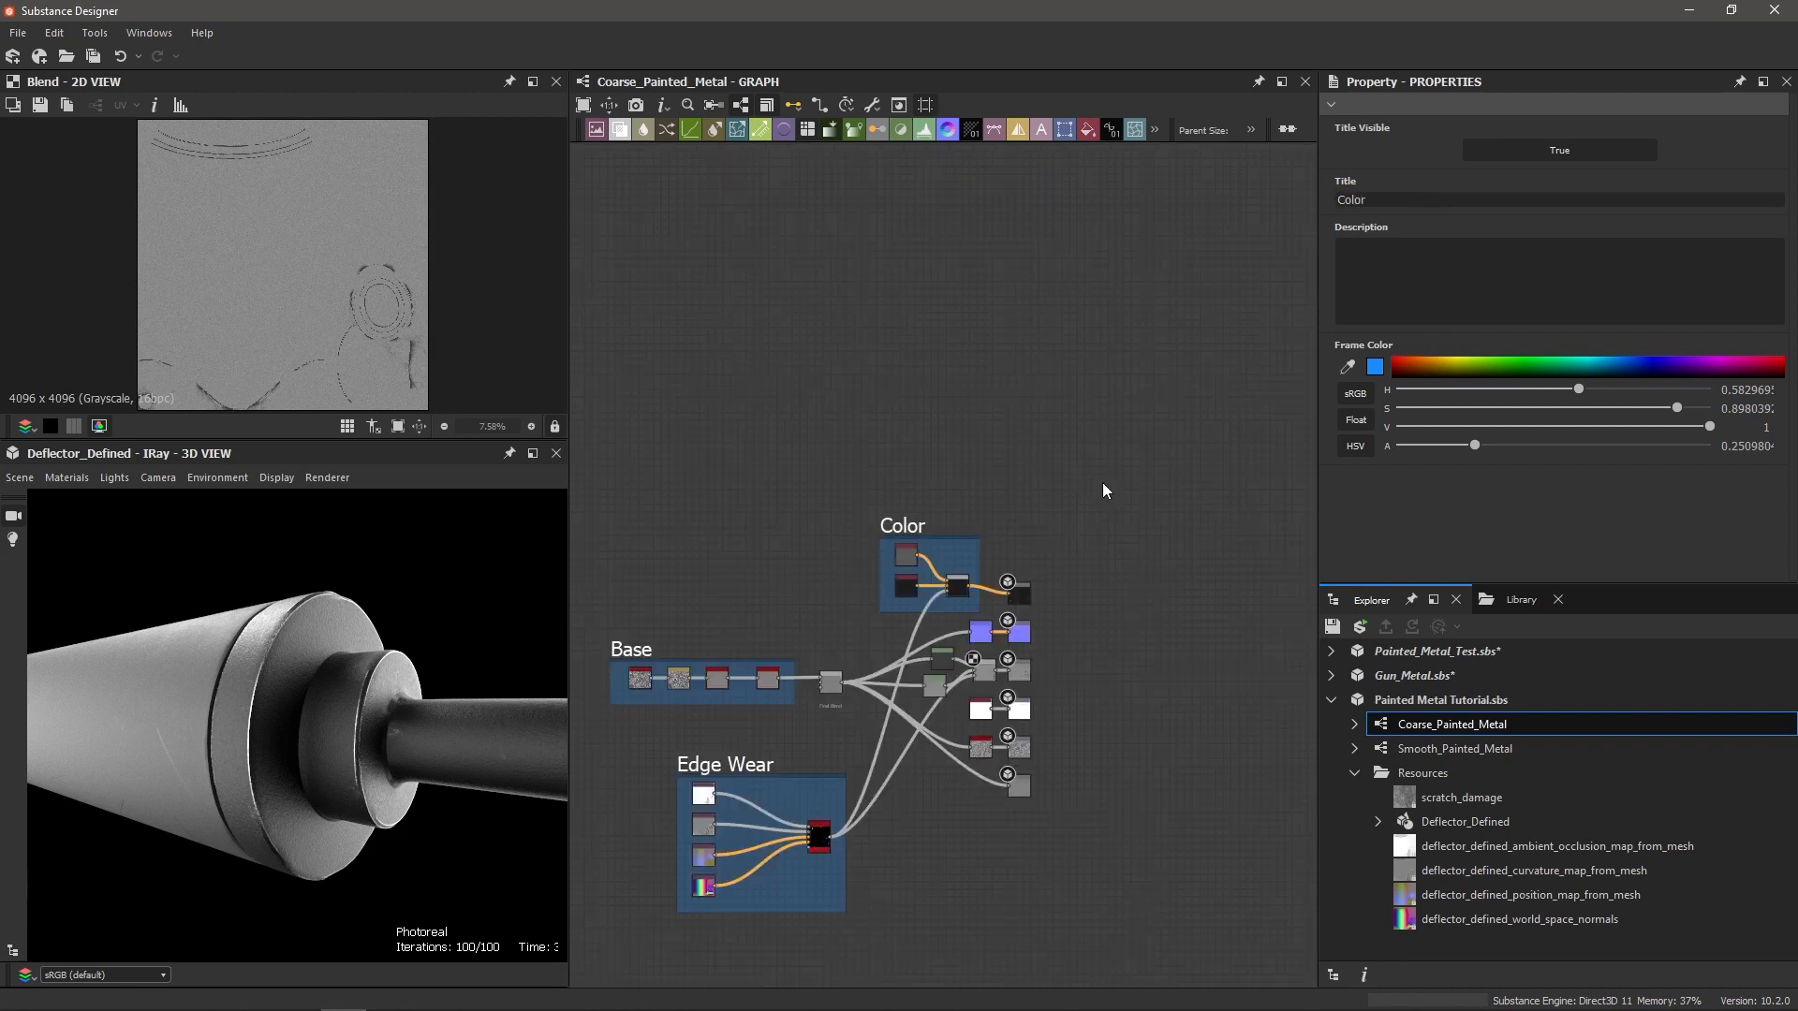
Step: Open the Smooth_Painted_Metal graph and add a Metal Edge Wear node below the Base frame
left_click(1425, 749)
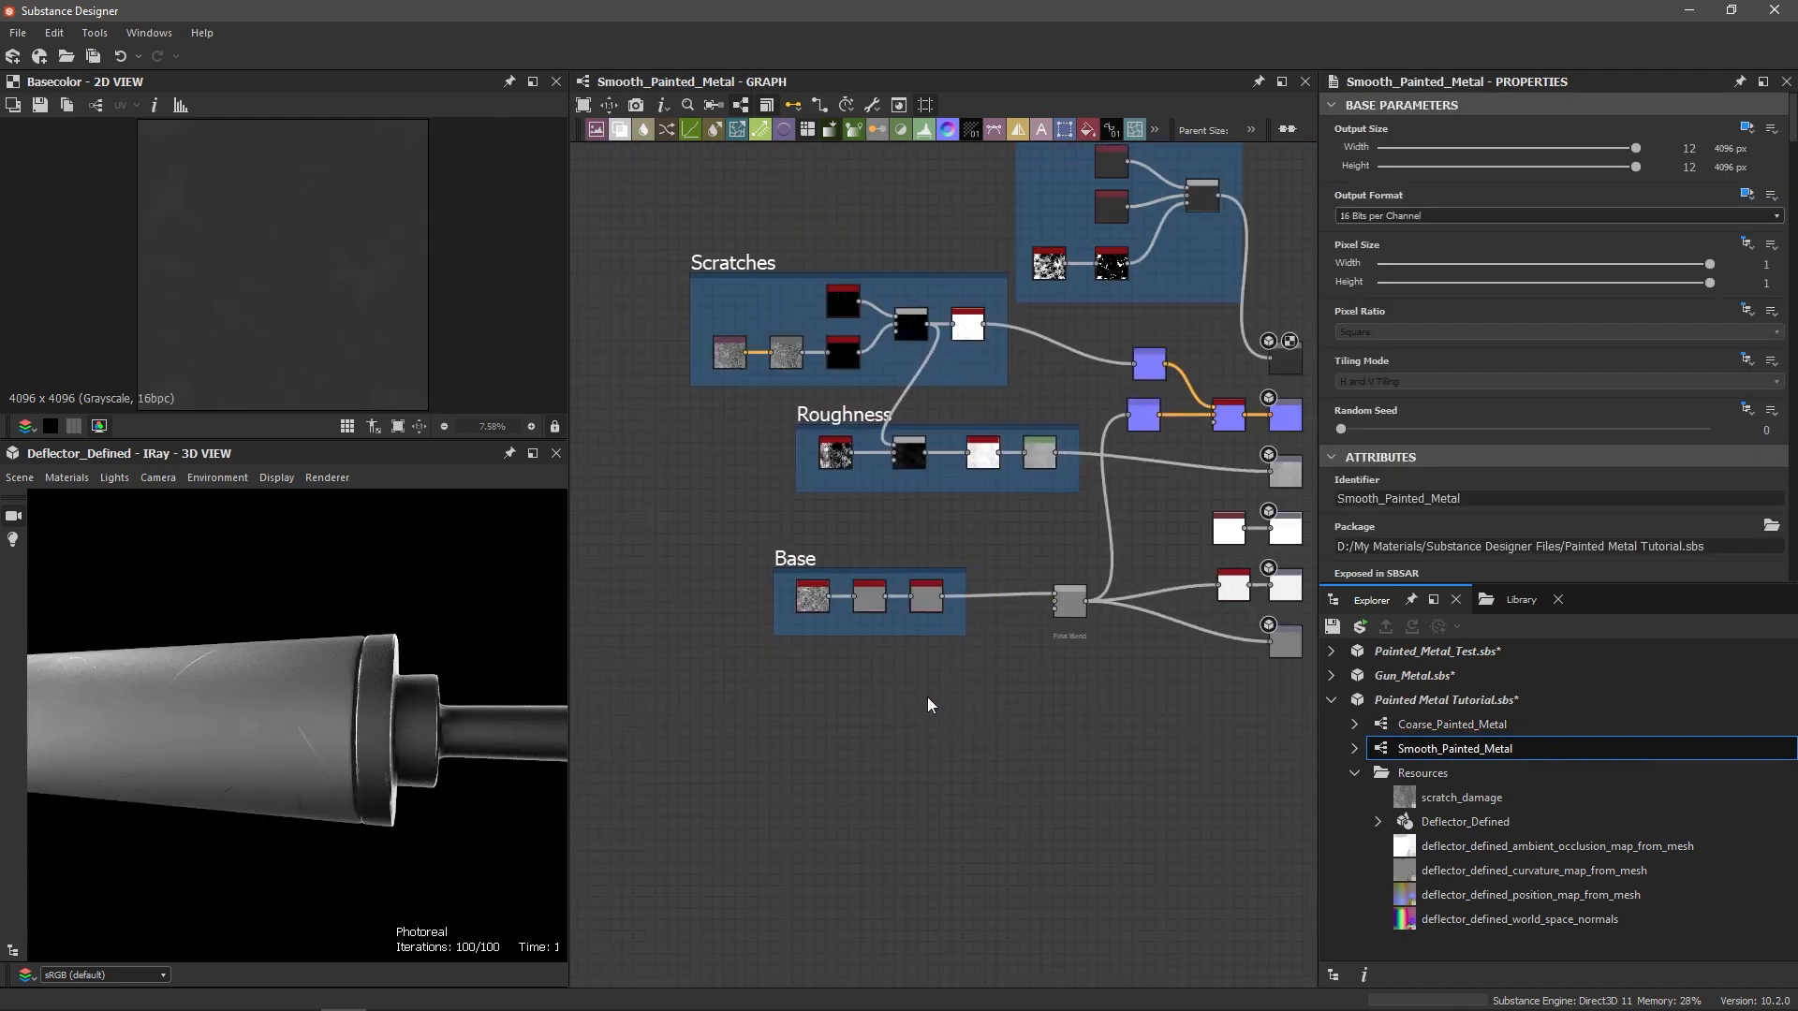
key("space")
type("metal edge")
key("Return")
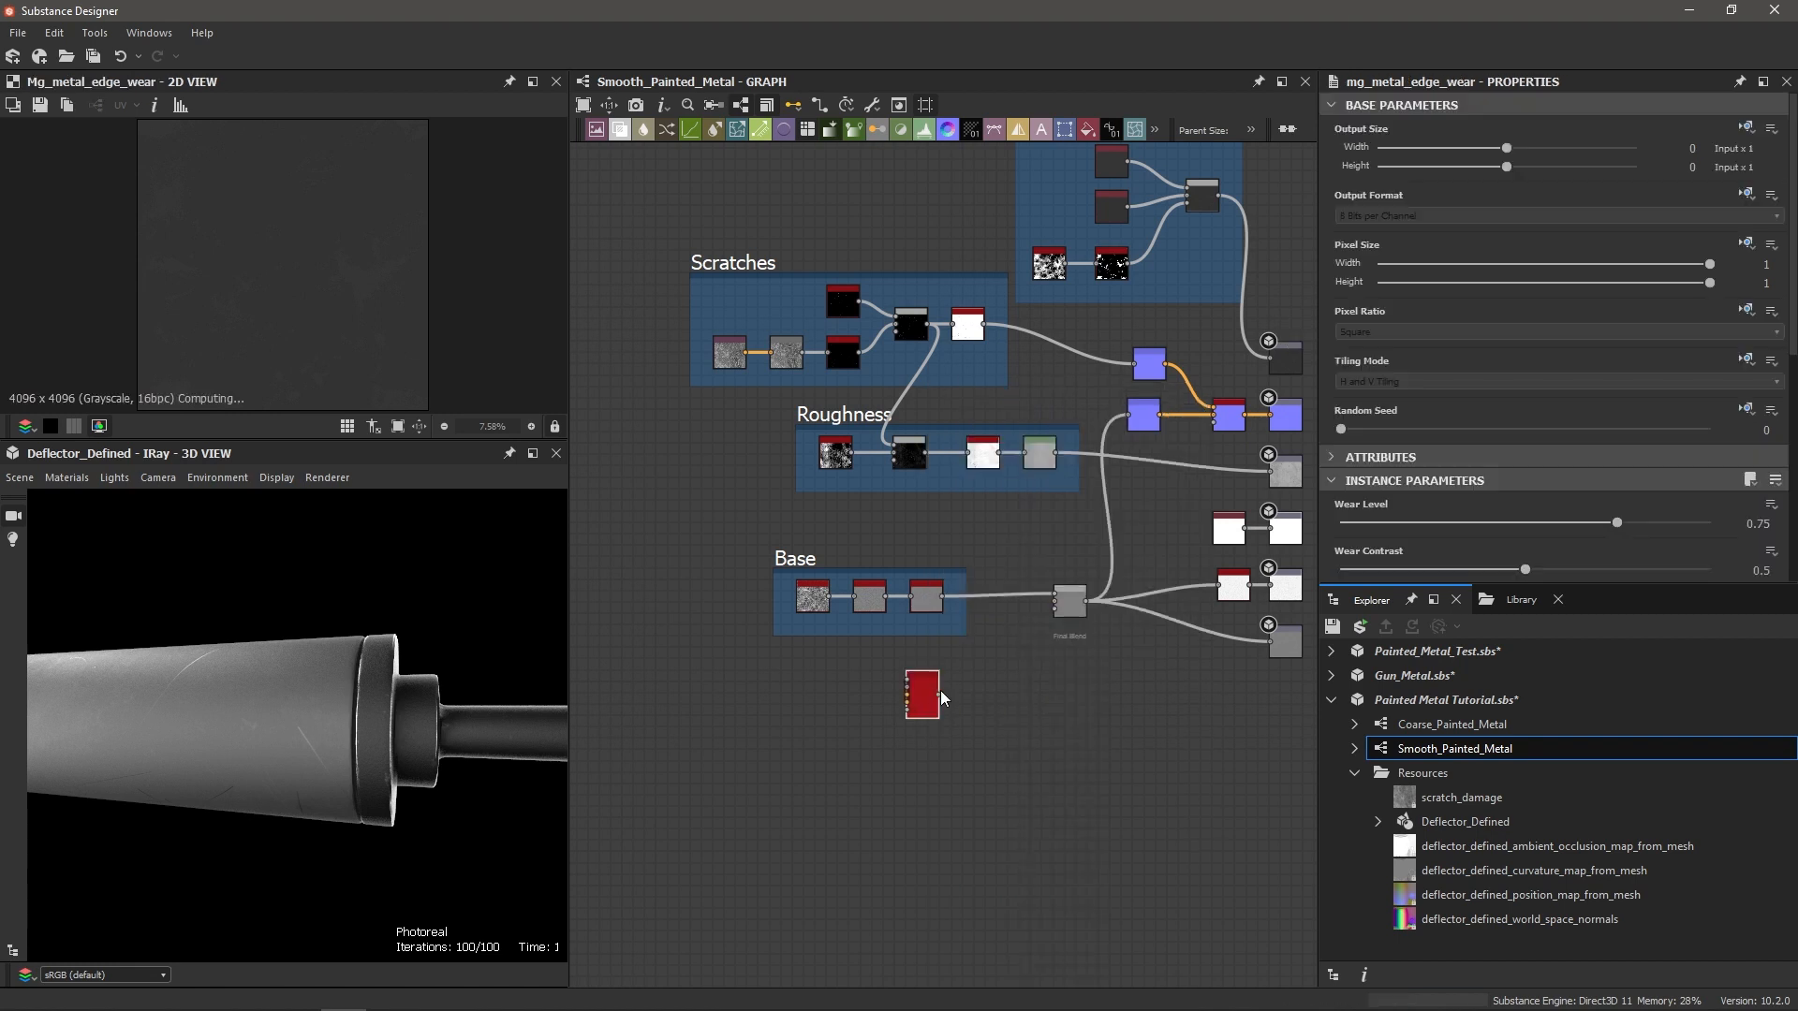
left_click_drag(941, 698, 1006, 737)
Step: Add the Deflector's ambient occlusion, curvature, position and world space normals maps as bitmap nodes beside the Metal Edge Wear node
scroll(1007, 737, "up", 2)
left_click(1453, 921)
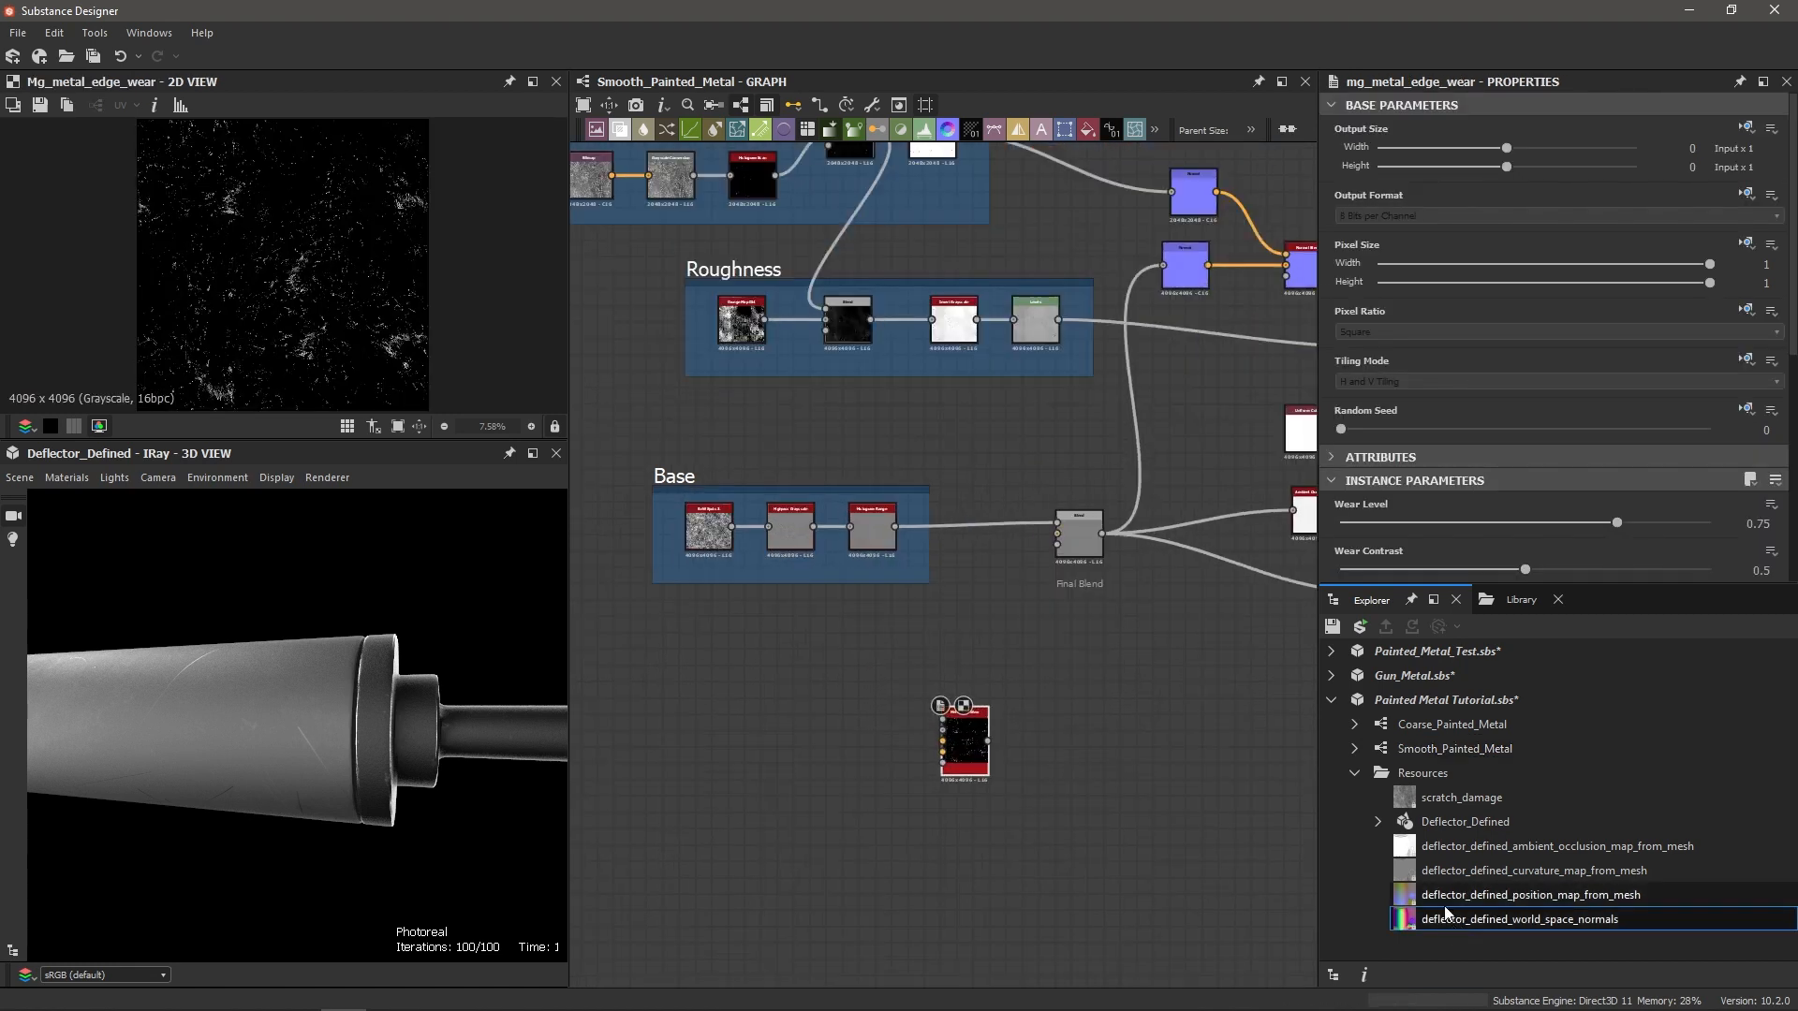
left_click(1498, 846, "shift")
left_click_drag(1498, 846, 845, 746)
scroll(845, 745, "up", 2)
middle_click_drag(904, 813, 899, 546)
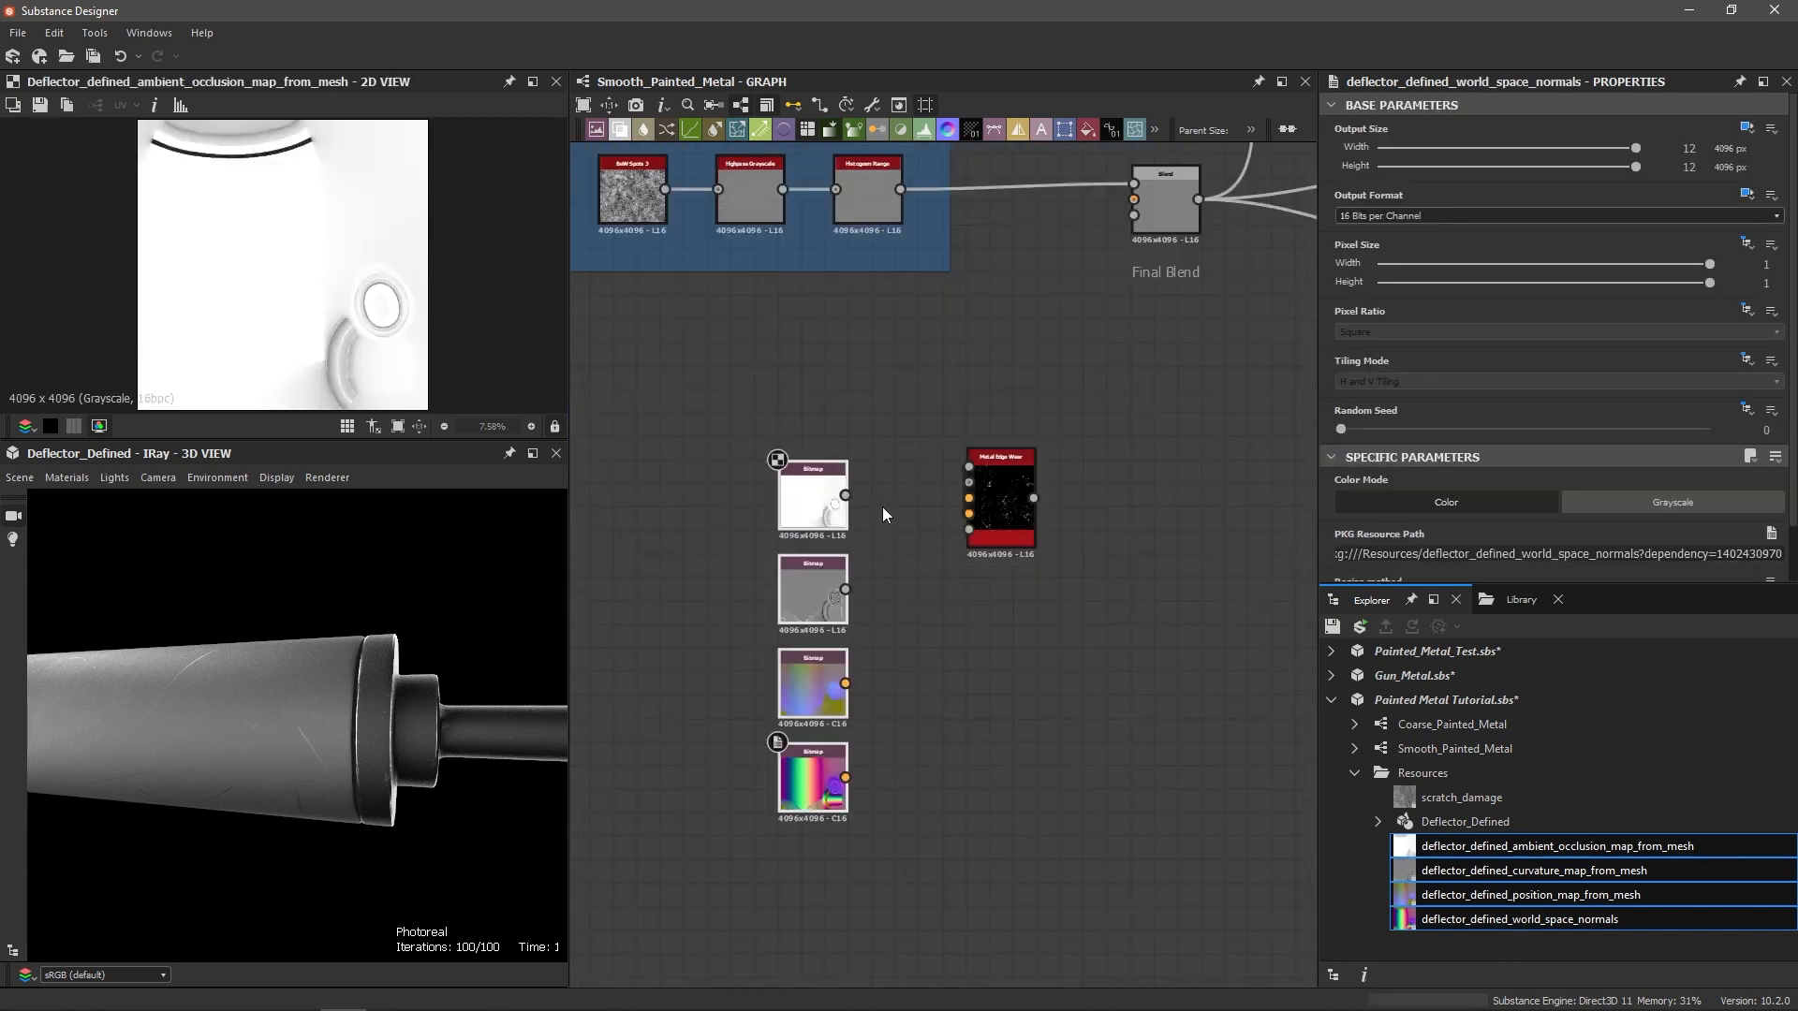
Step: Connect the ambient occlusion, curvature, position and world space normals bitmaps to the matching Metal Edge Wear inputs, removing the stray Mask (optional) link
left_click_drag(845, 495, 969, 483)
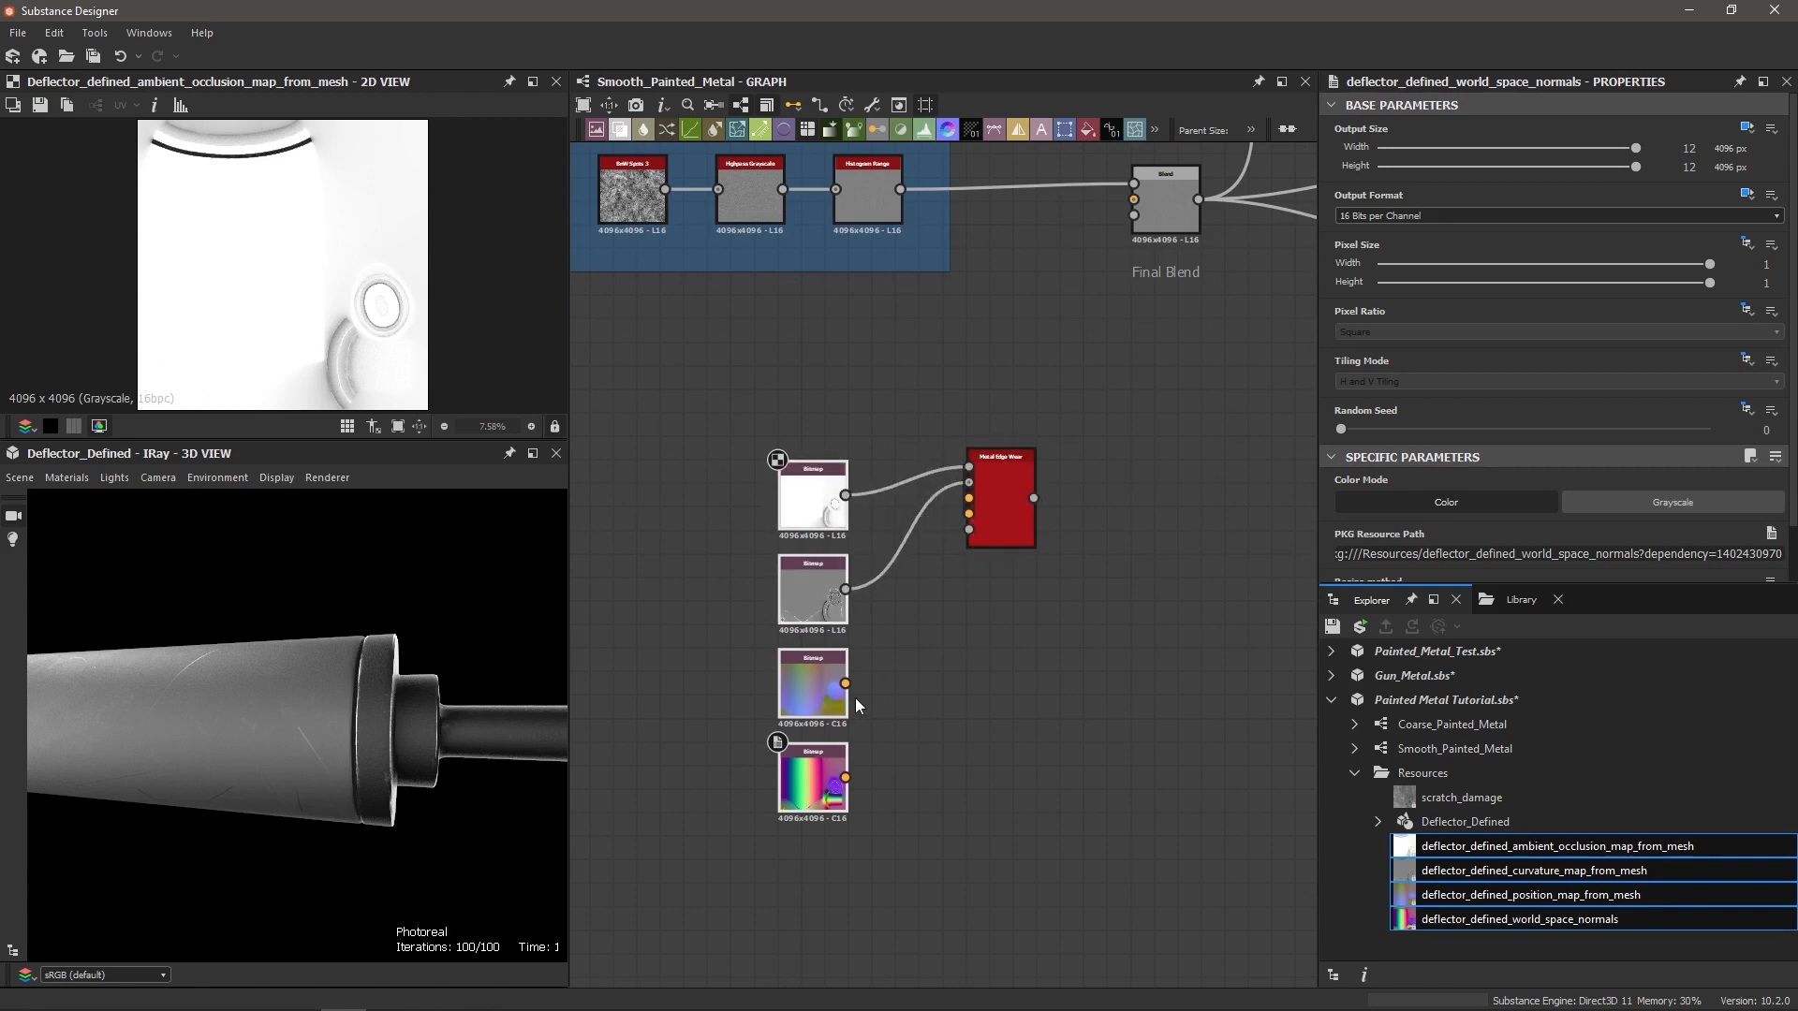
left_click_drag(845, 684, 999, 494)
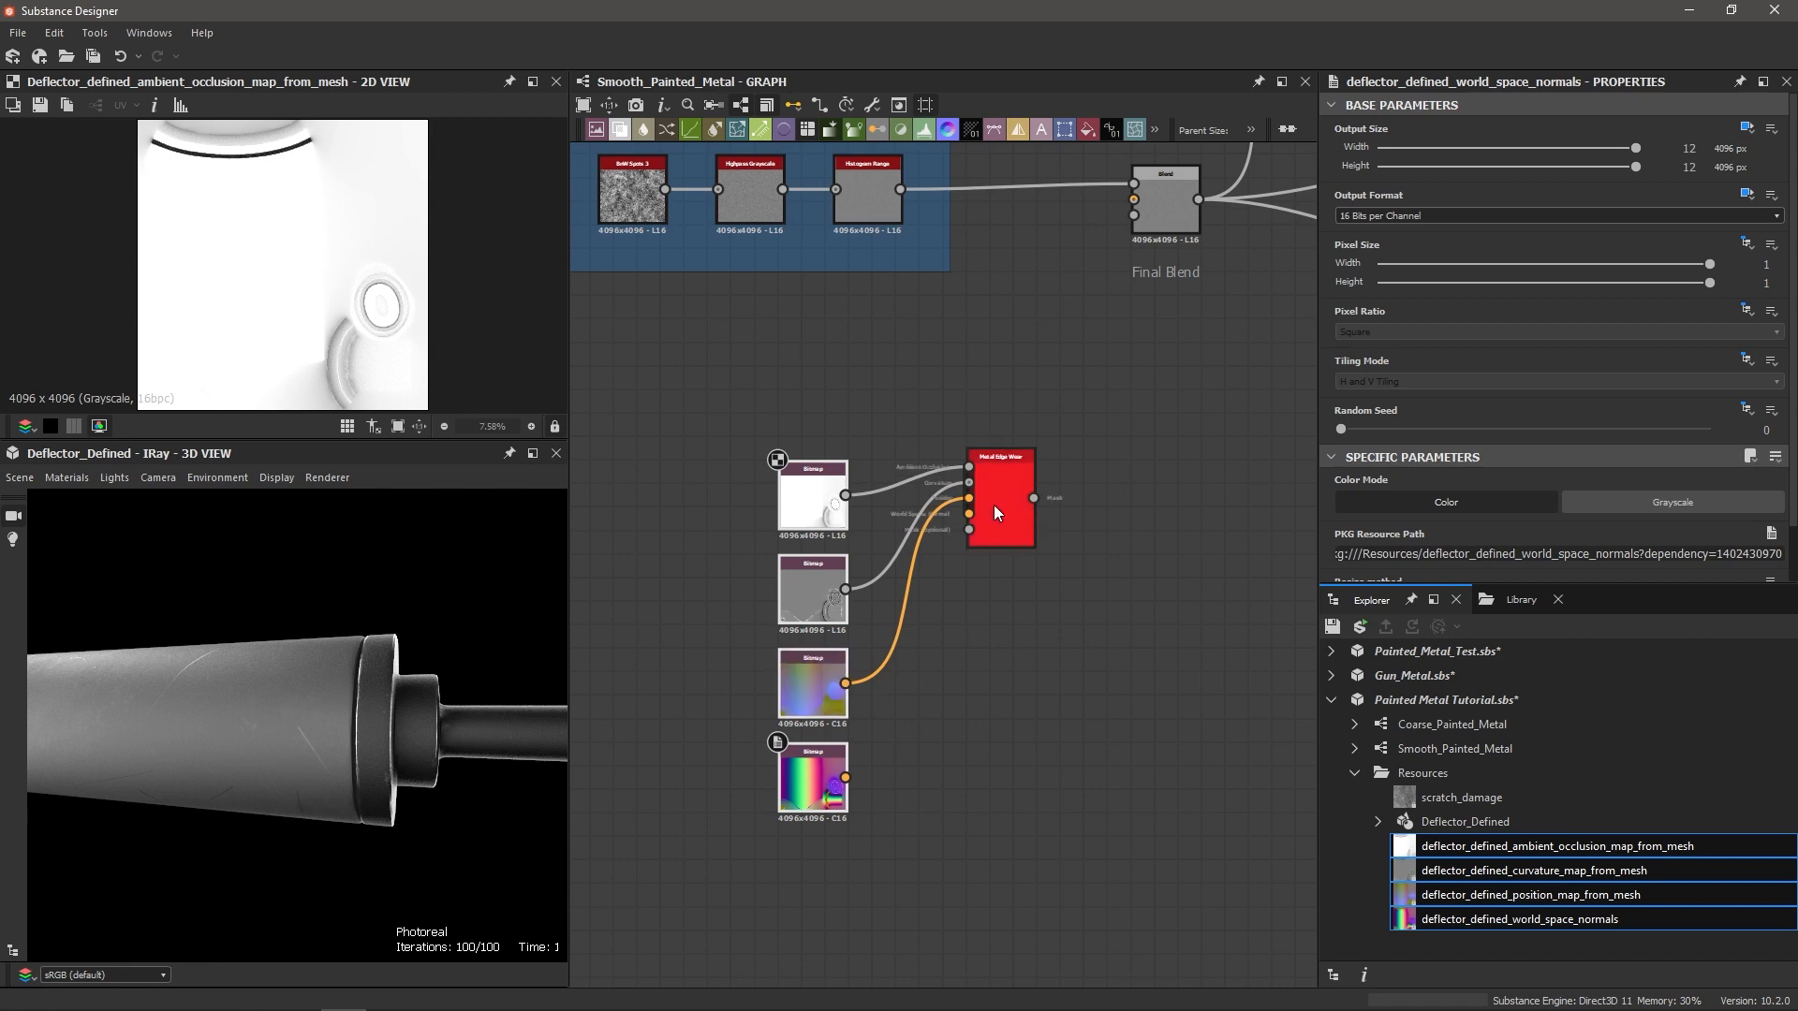
left_click_drag(844, 774, 1003, 485)
scroll(984, 496, "up", 5)
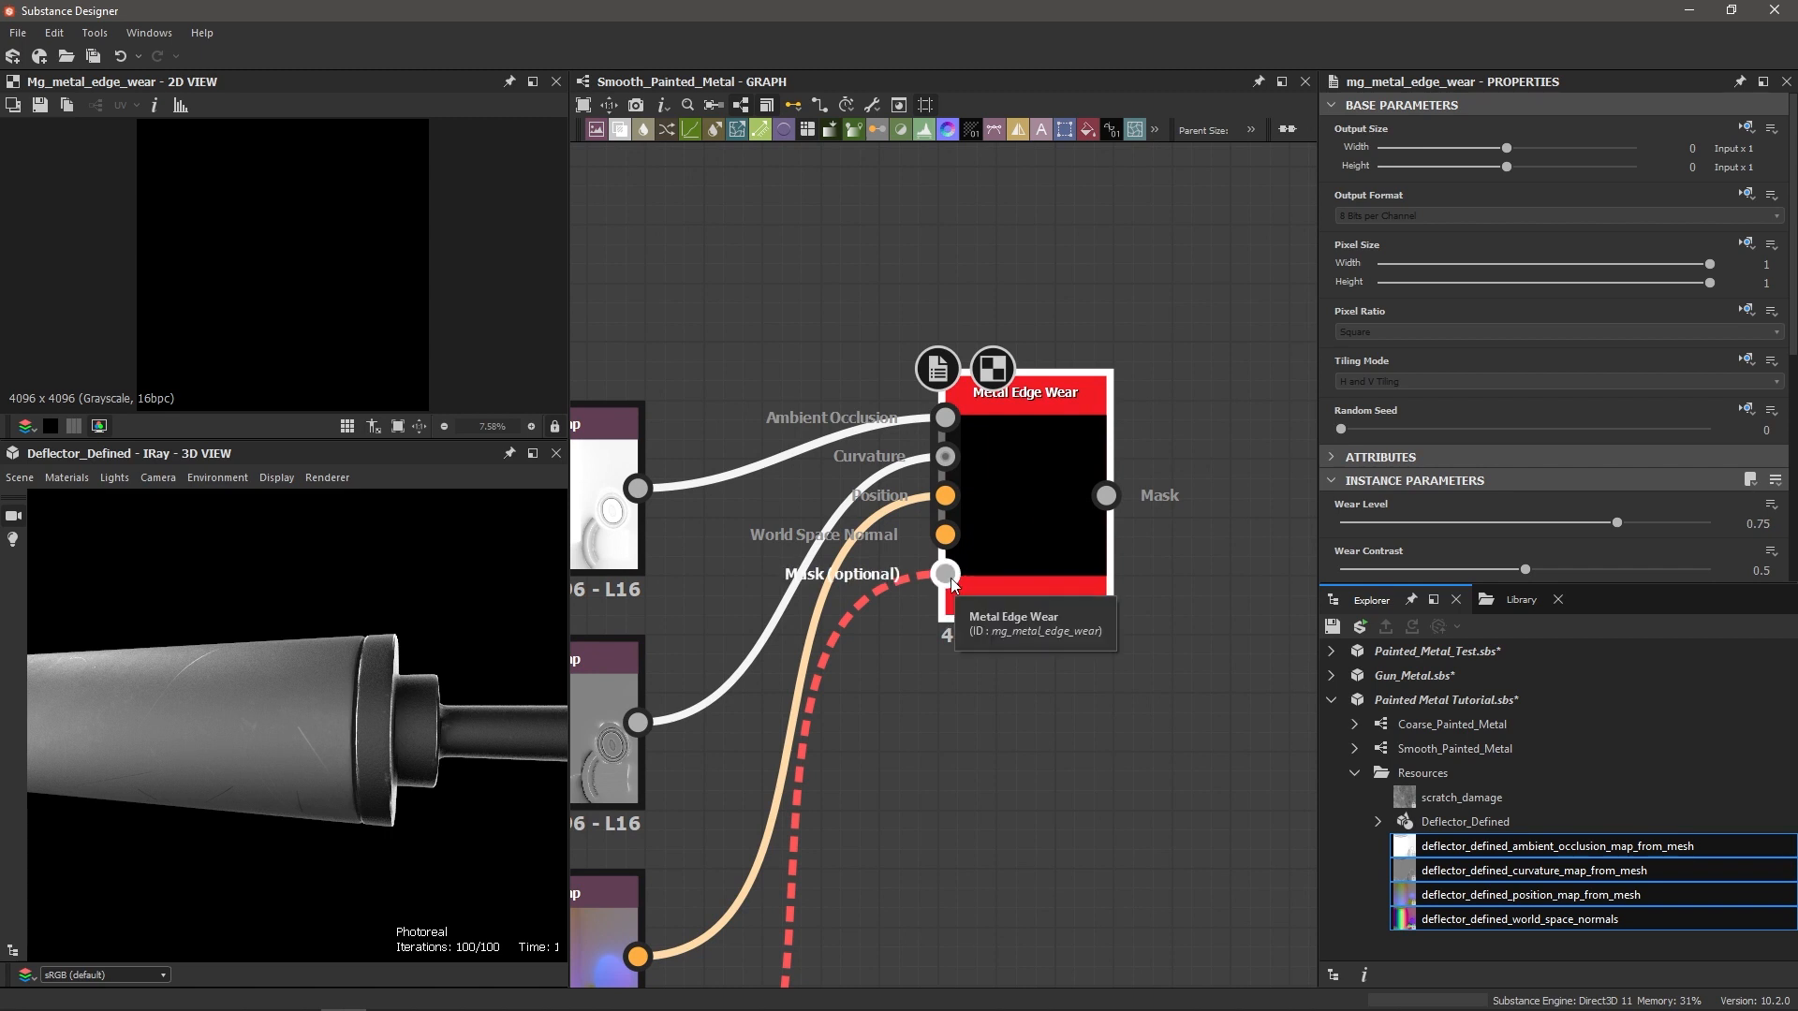
left_click_drag(950, 577, 942, 629)
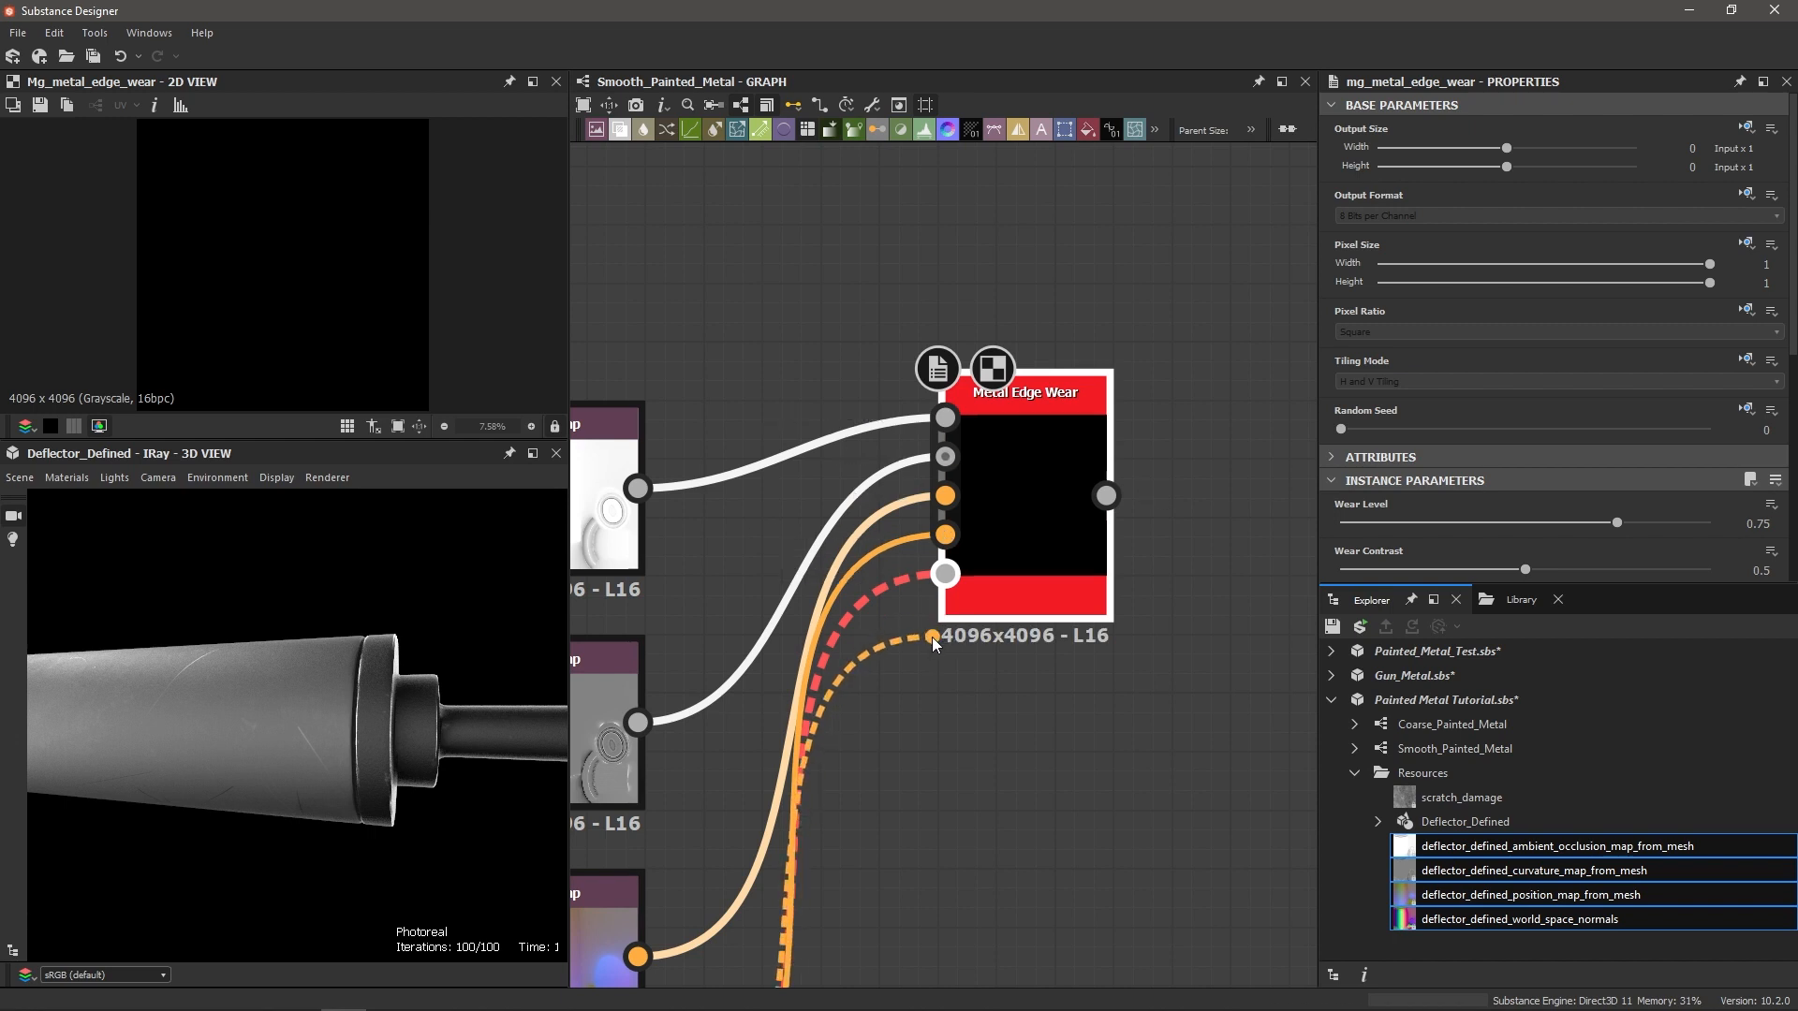
left_click(931, 630)
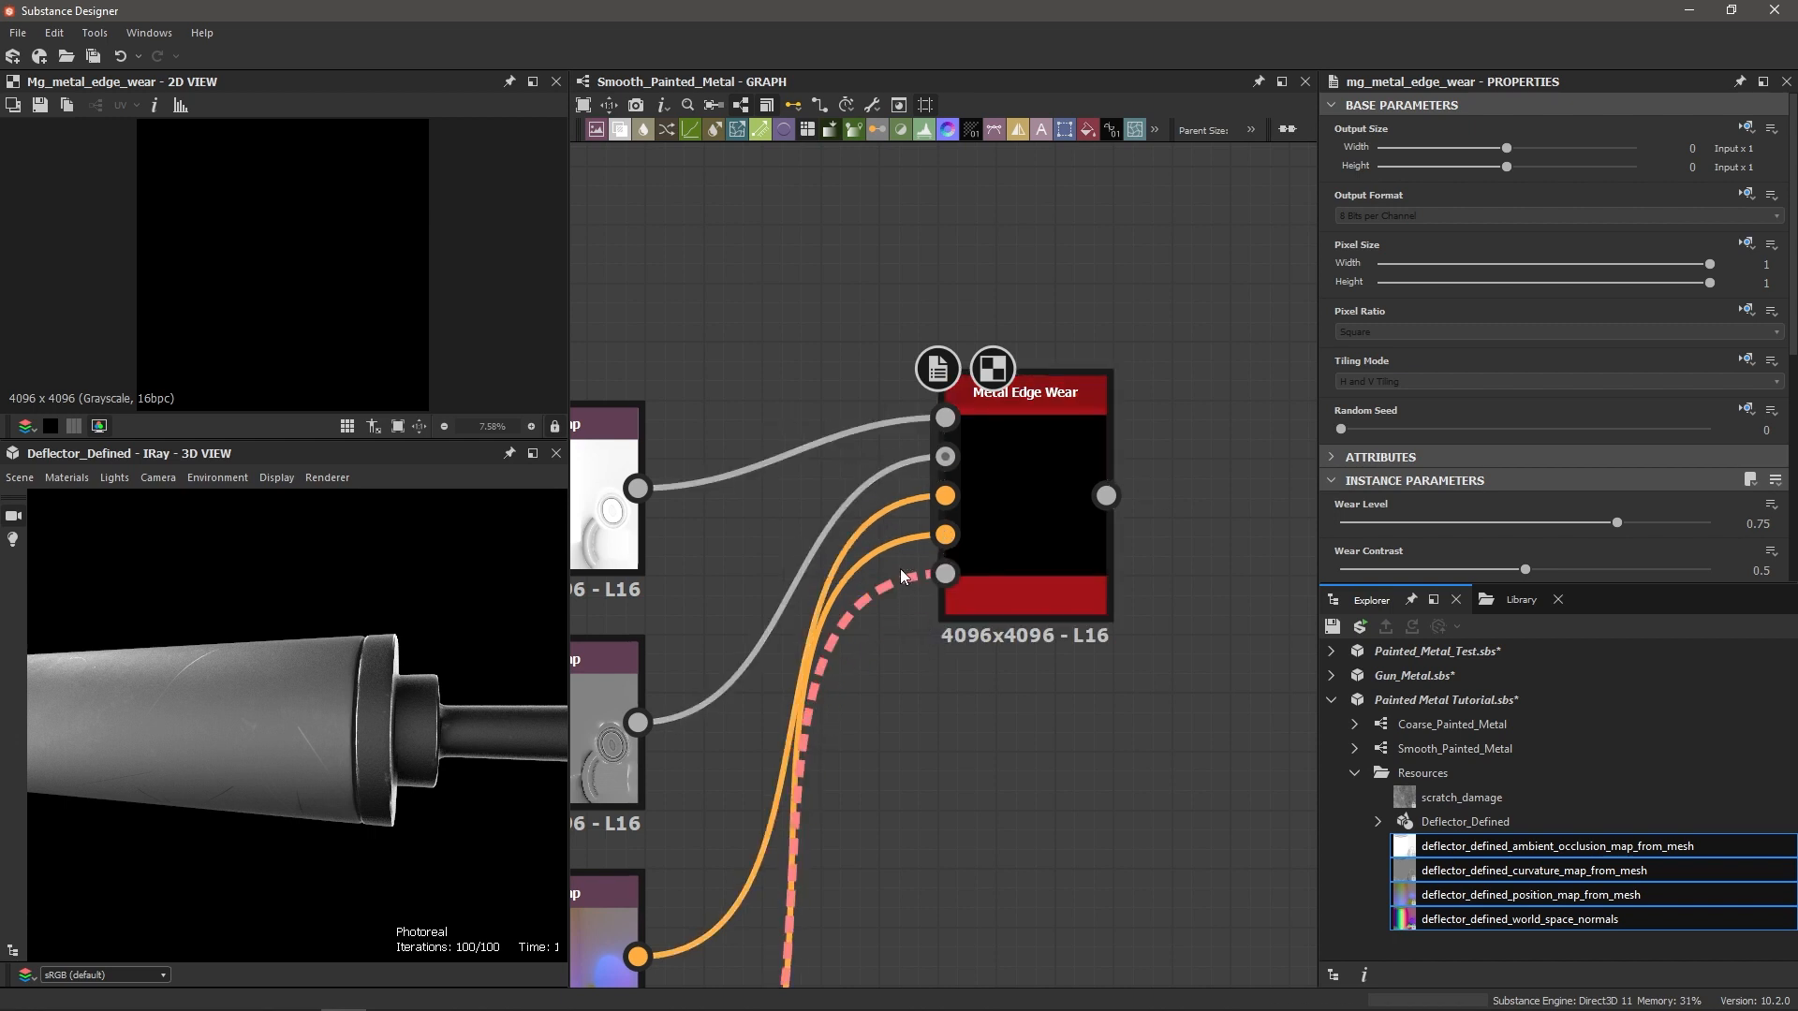
key("Delete")
left_click(1033, 494)
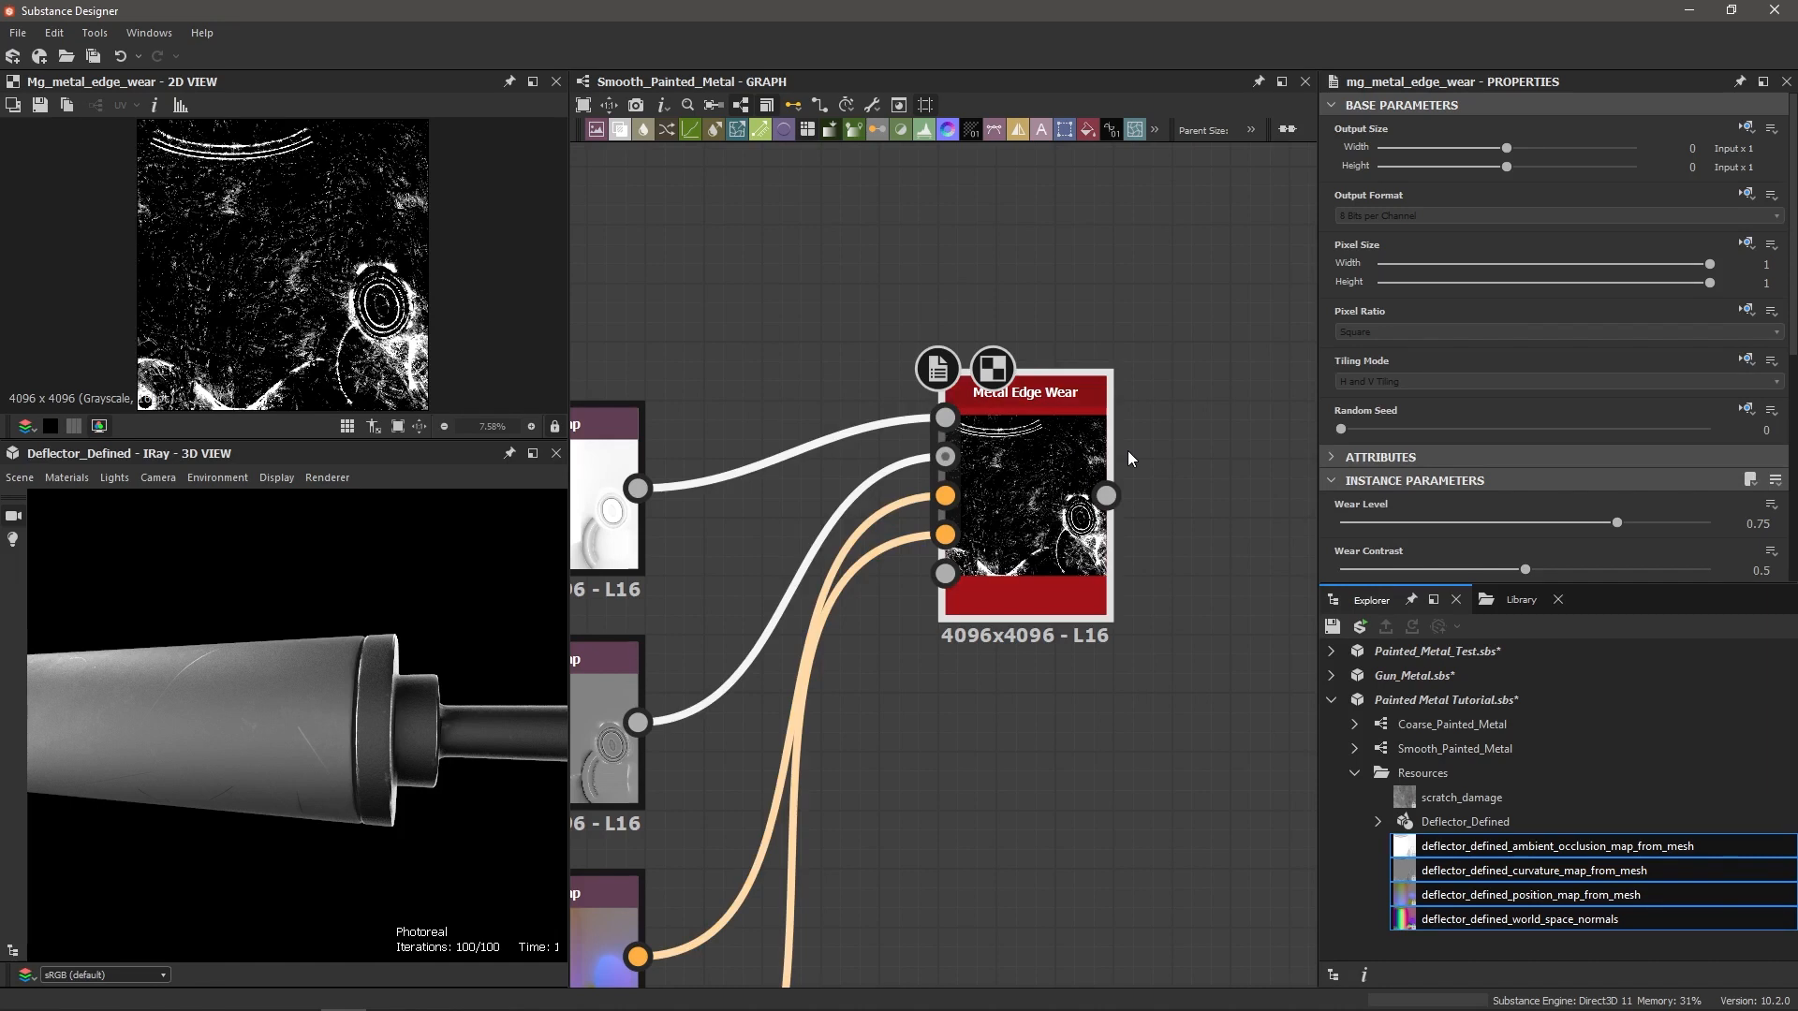
Step: Move the Color Variation frame away from the Base Color output to make room for more nodes
scroll(1127, 451, "down", 6)
middle_click_drag(1123, 352, 889, 613)
scroll(1049, 394, "down", 4)
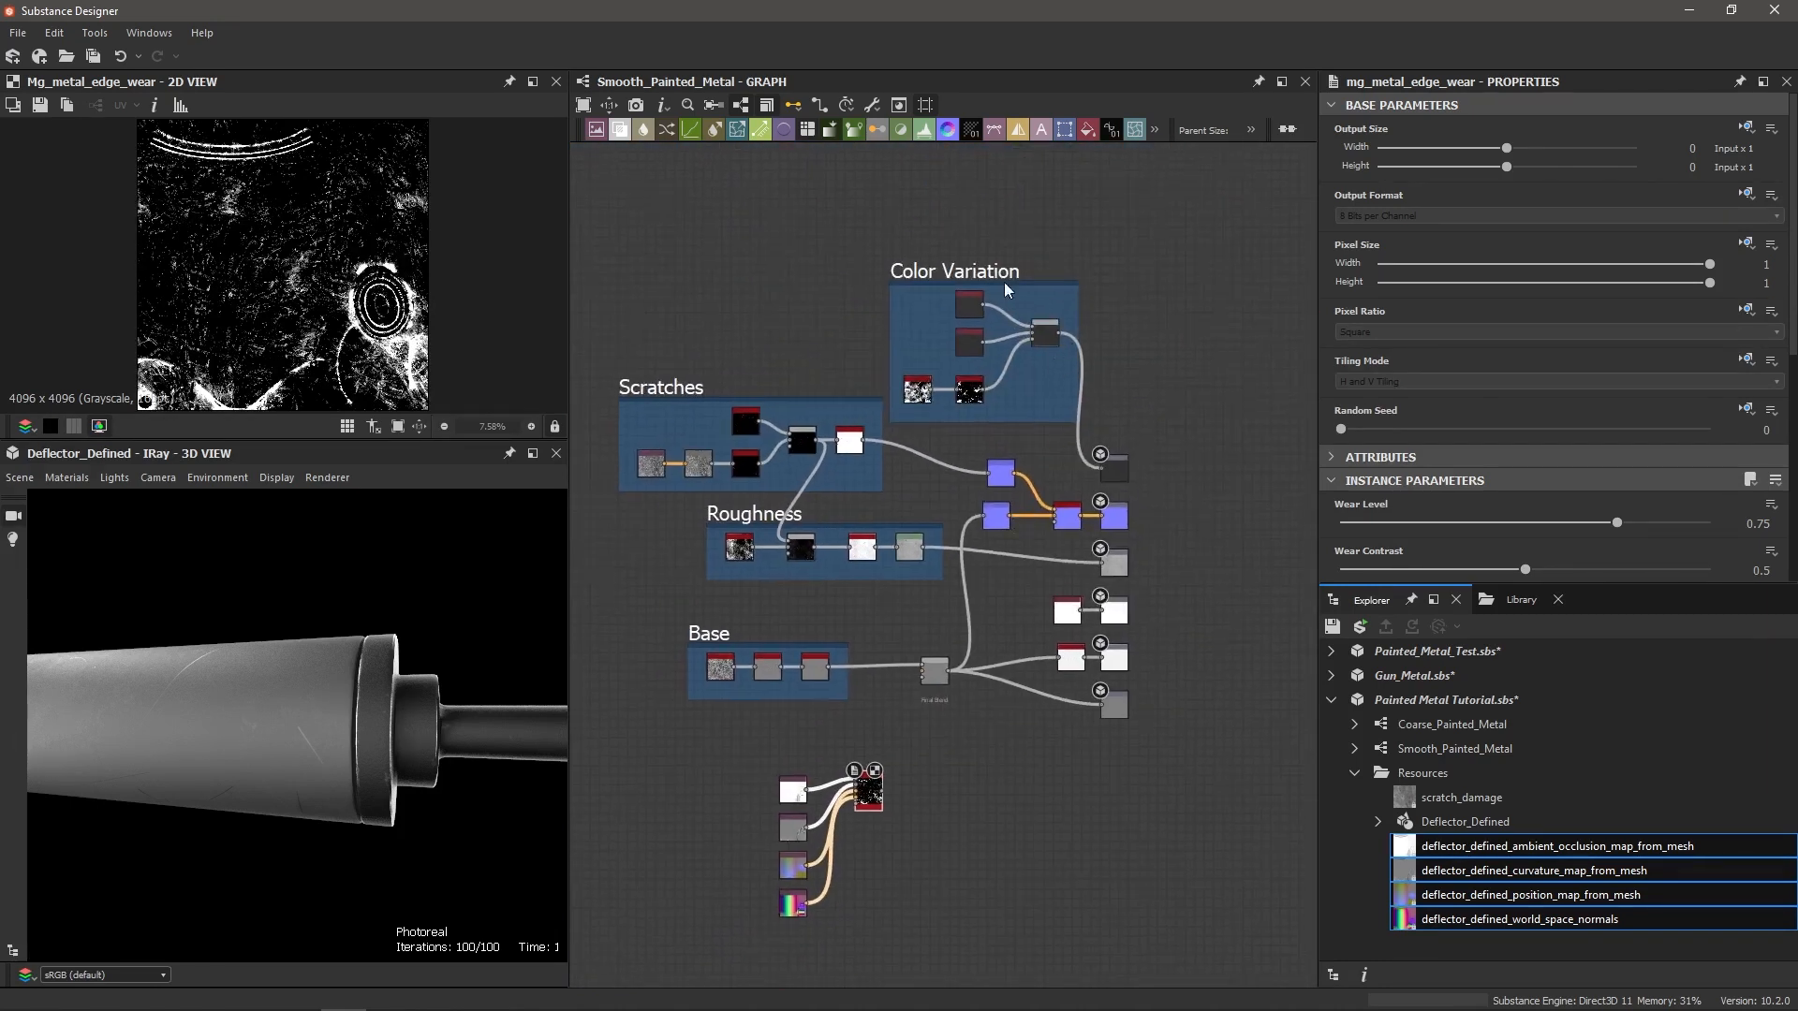
left_click_drag(963, 271, 855, 210)
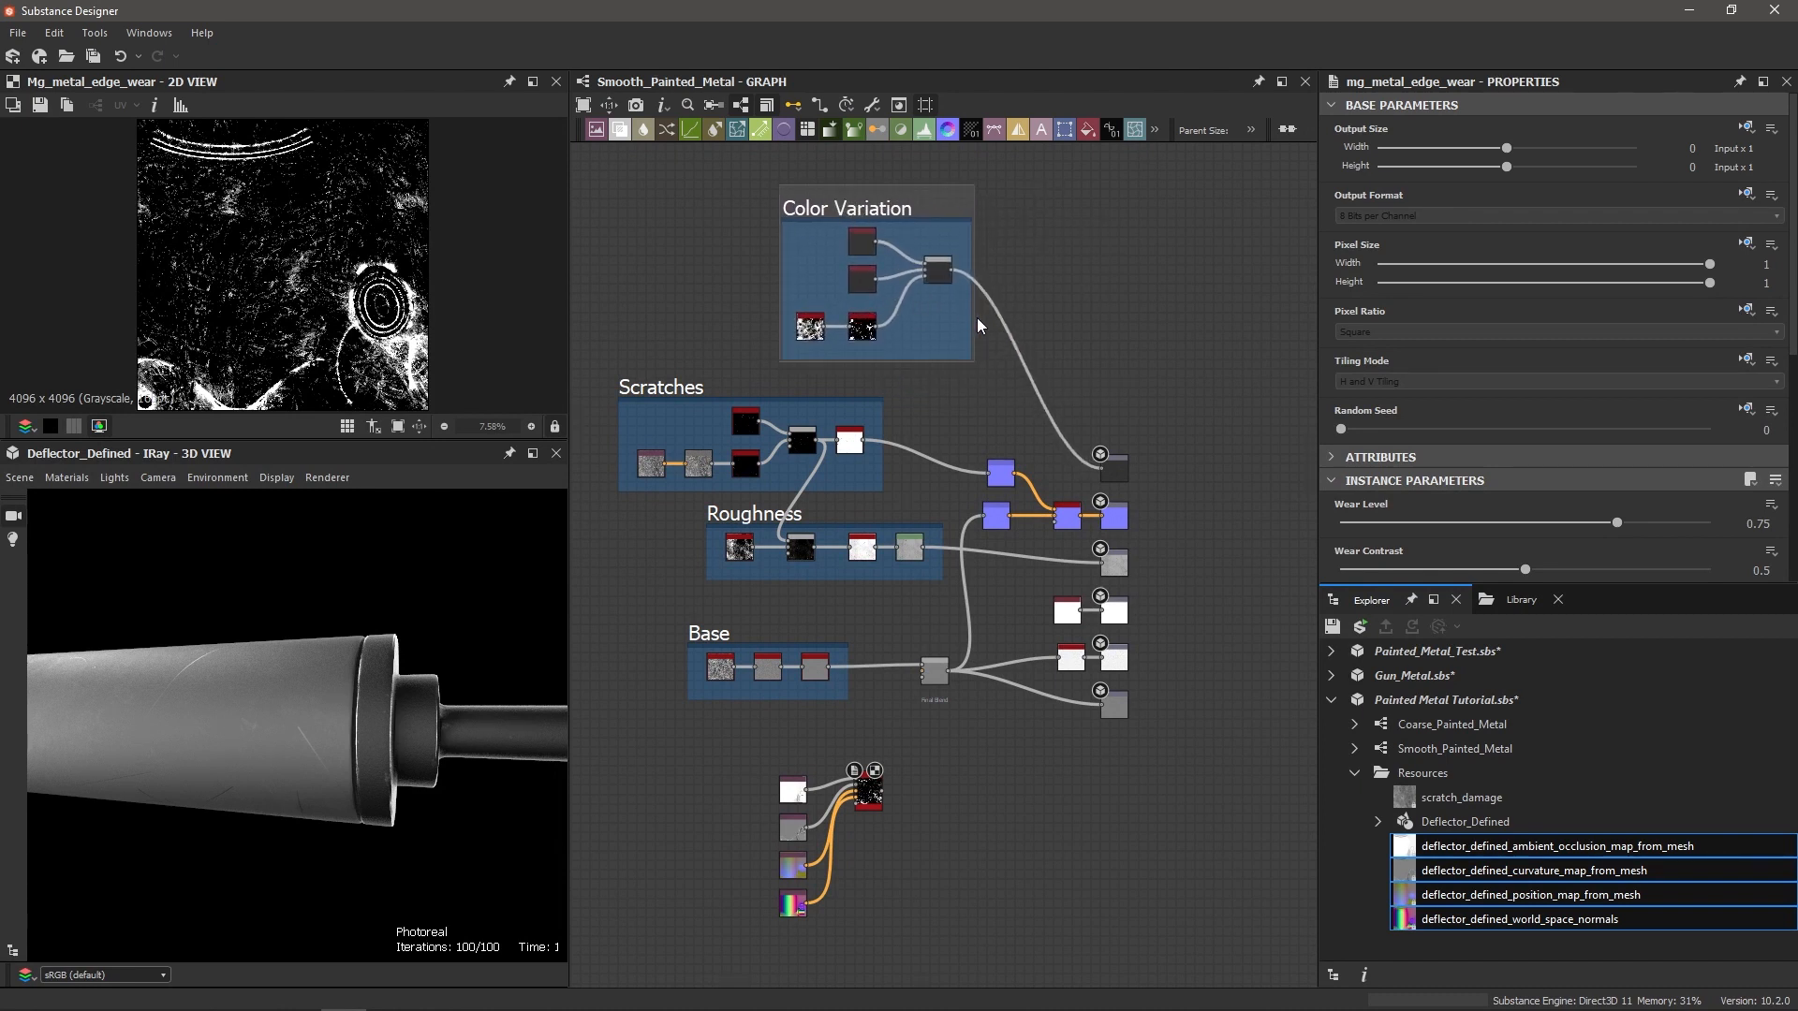
scroll(1109, 342, "up", 3)
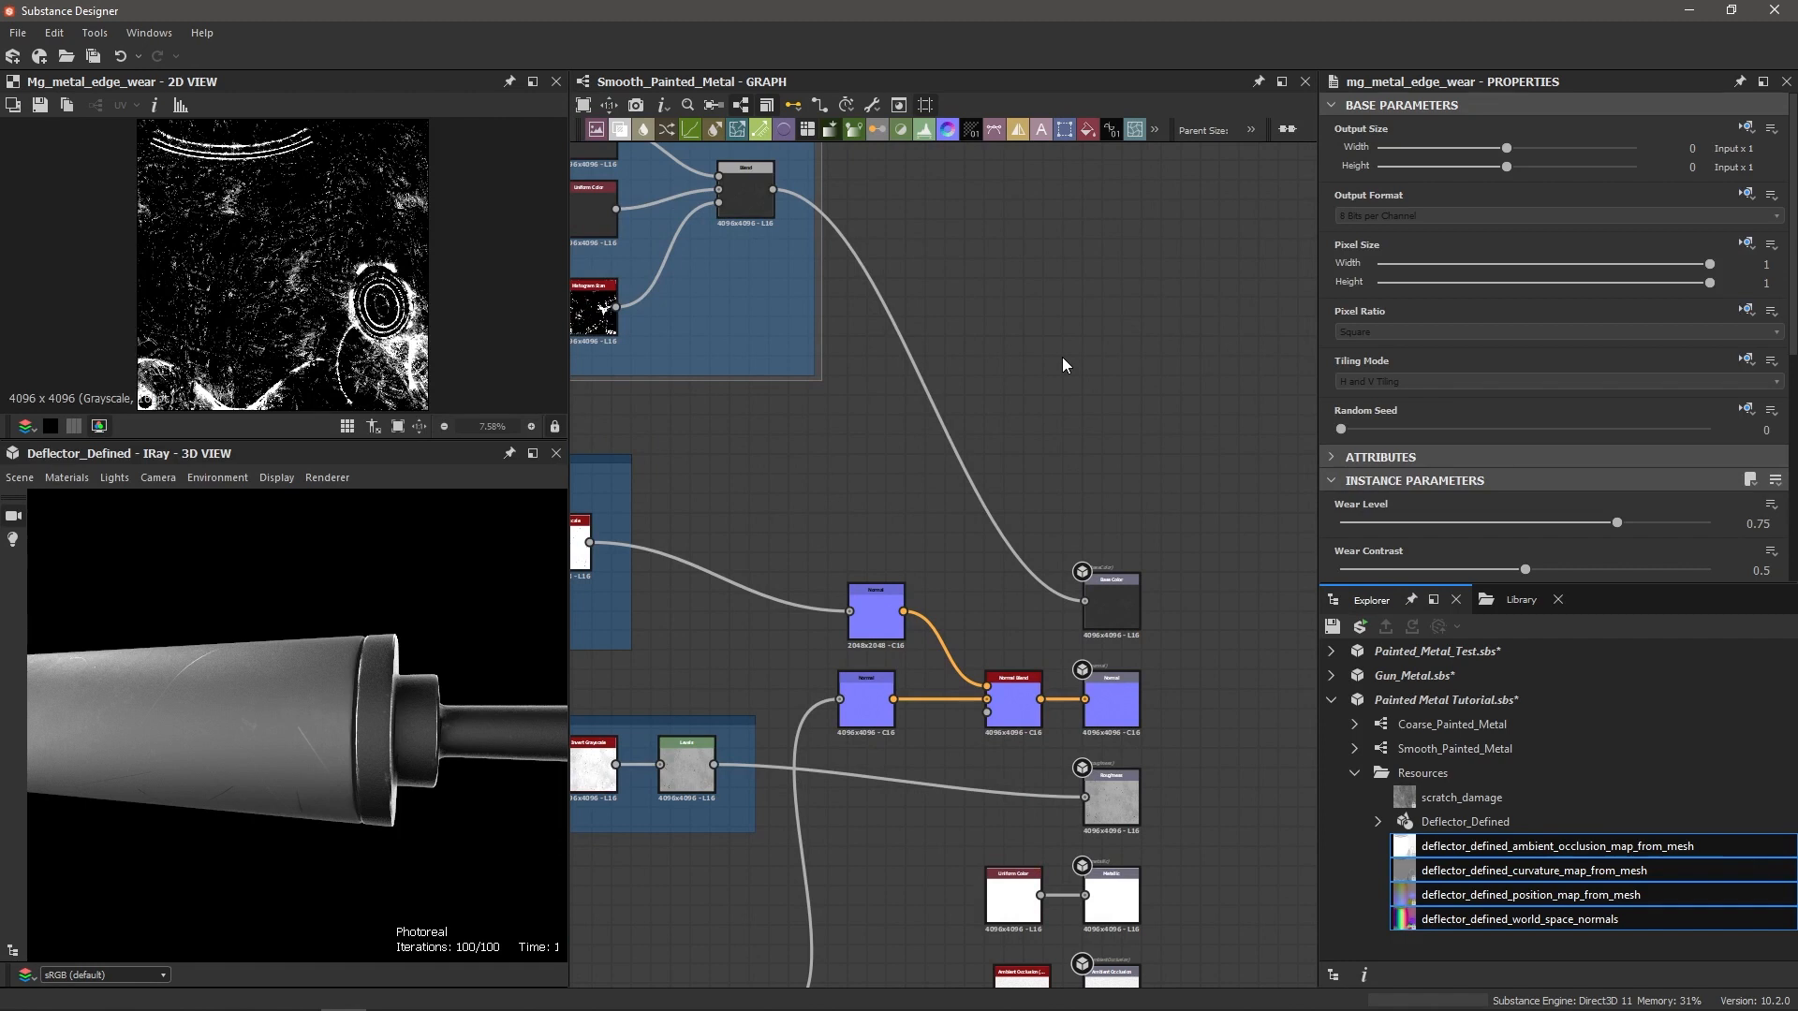
Step: Add a Uniform Color node above the Base Color output and set its color value (V) to 0.64
left_click(992, 287)
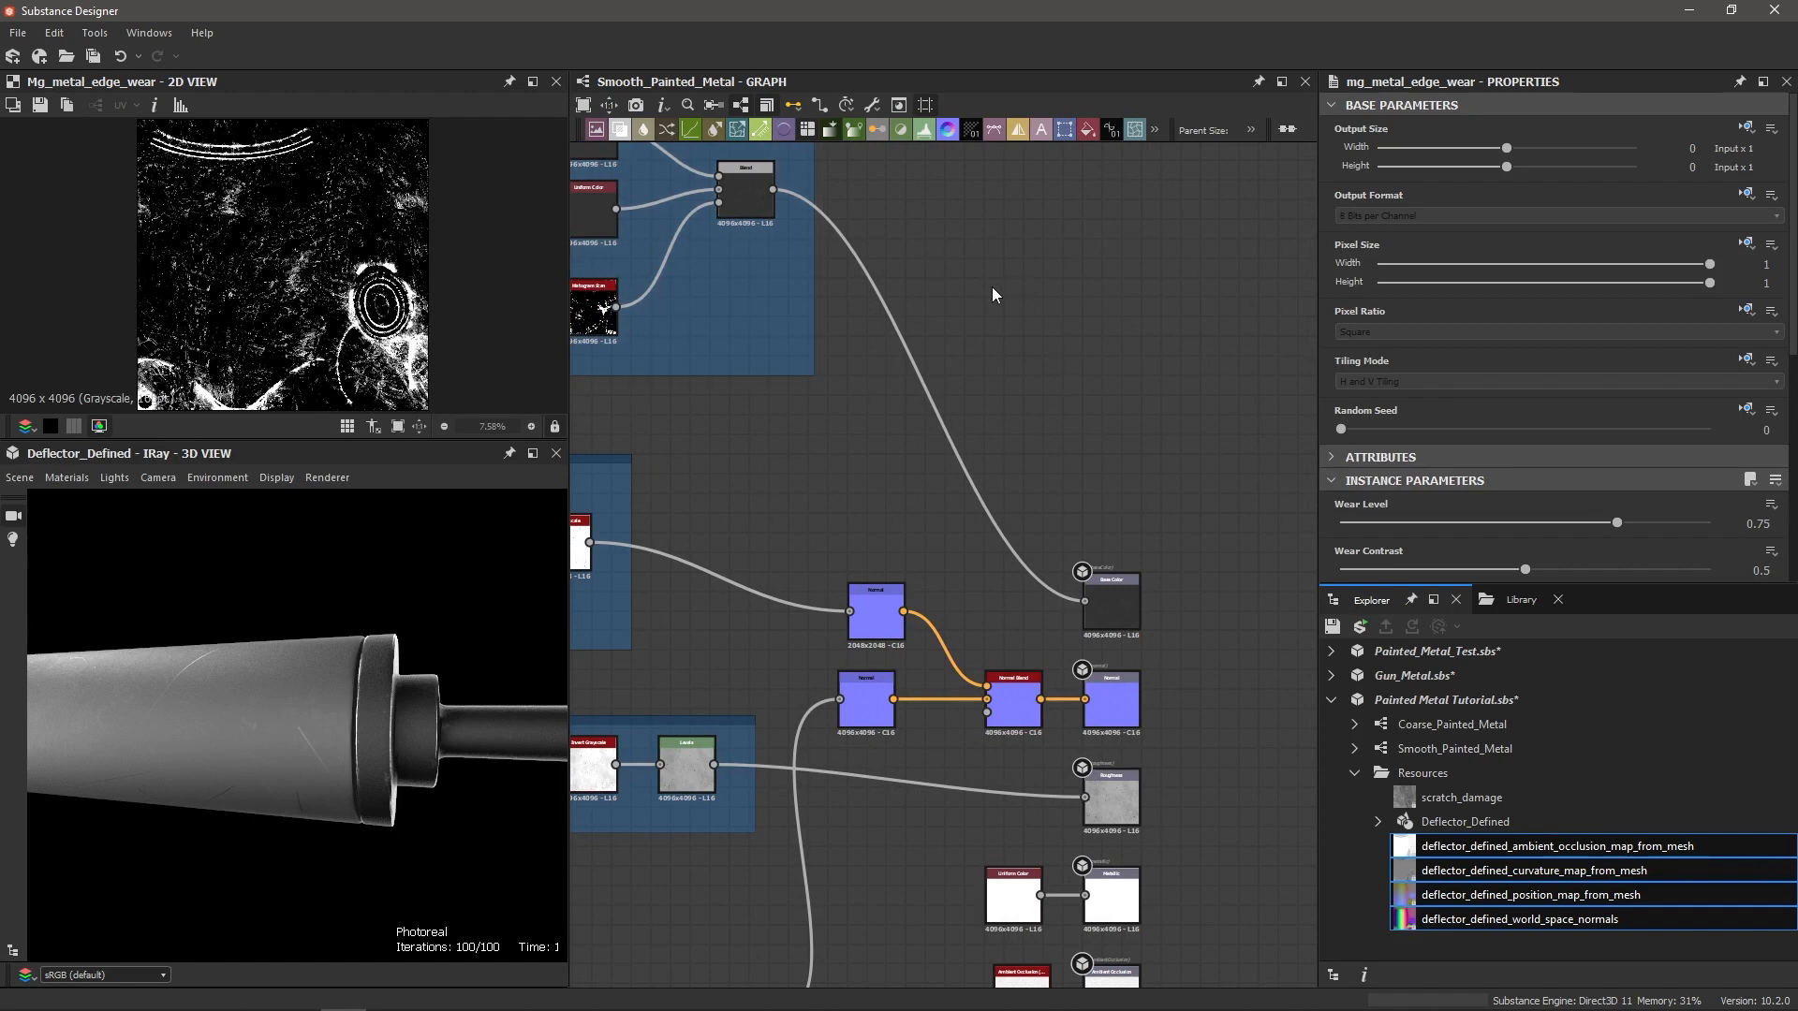
key("space")
type("uniform")
key("Return")
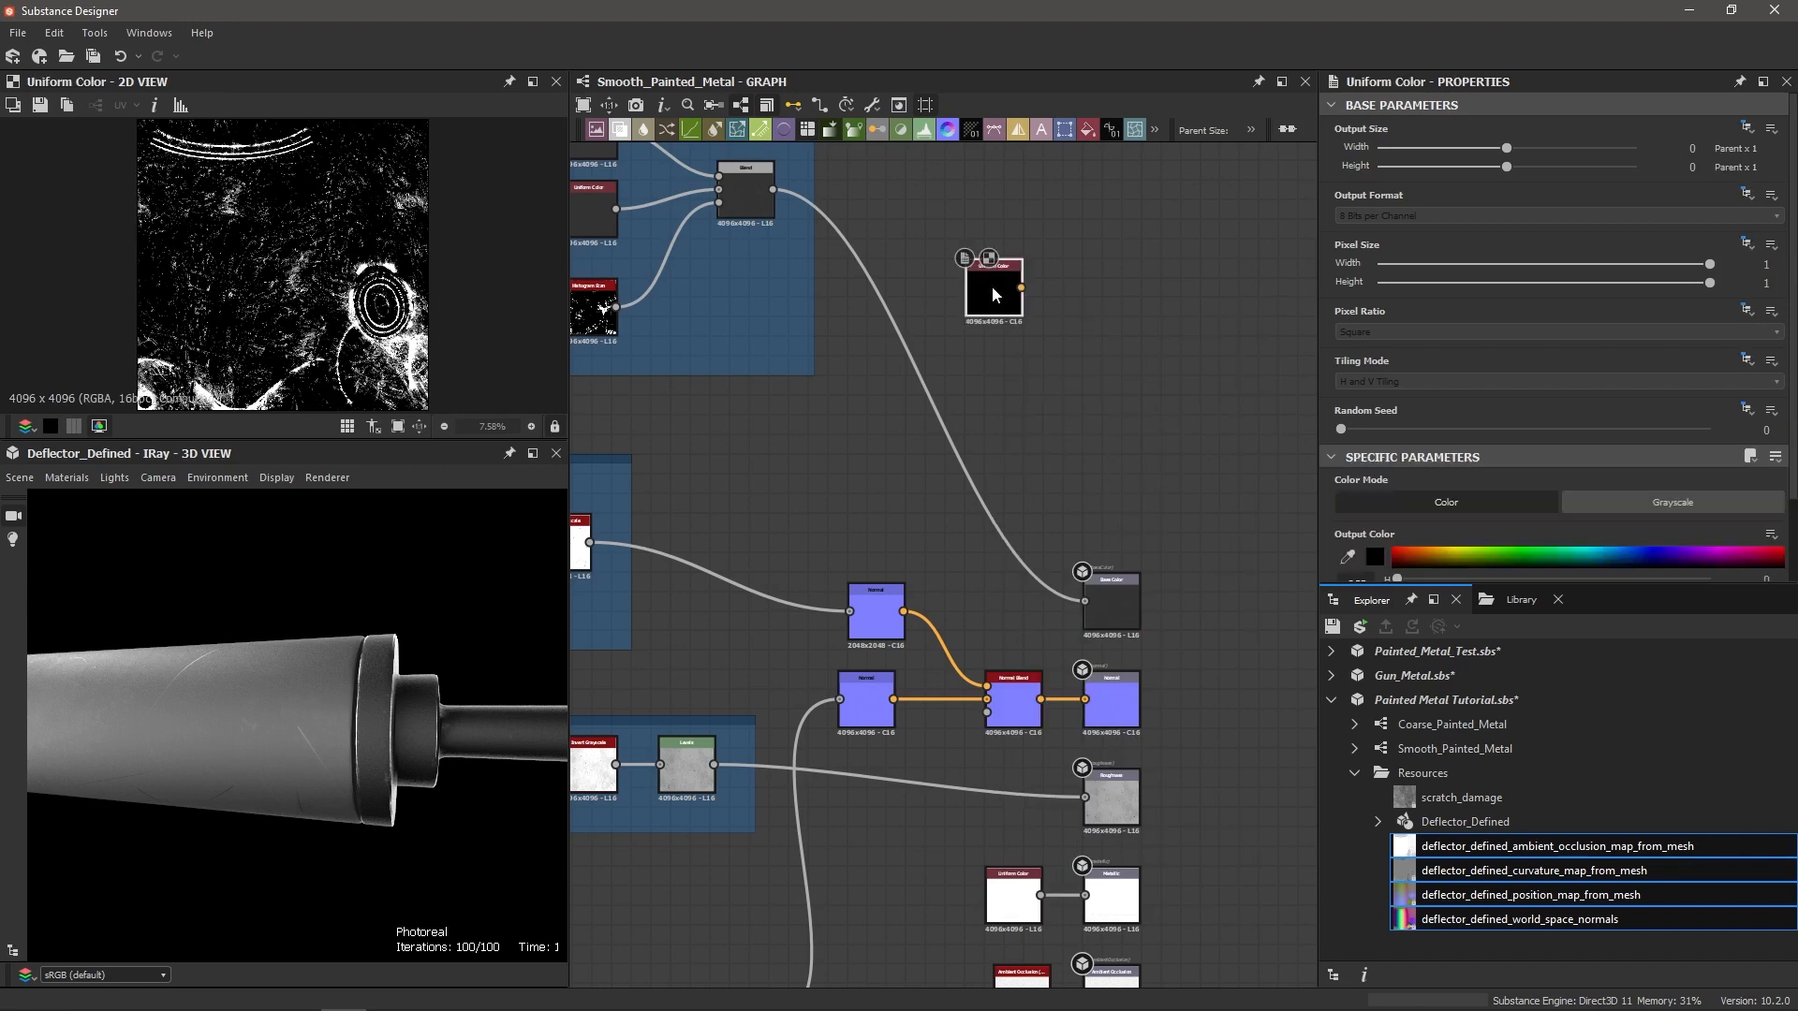
left_click_drag(1590, 581, 1592, 748)
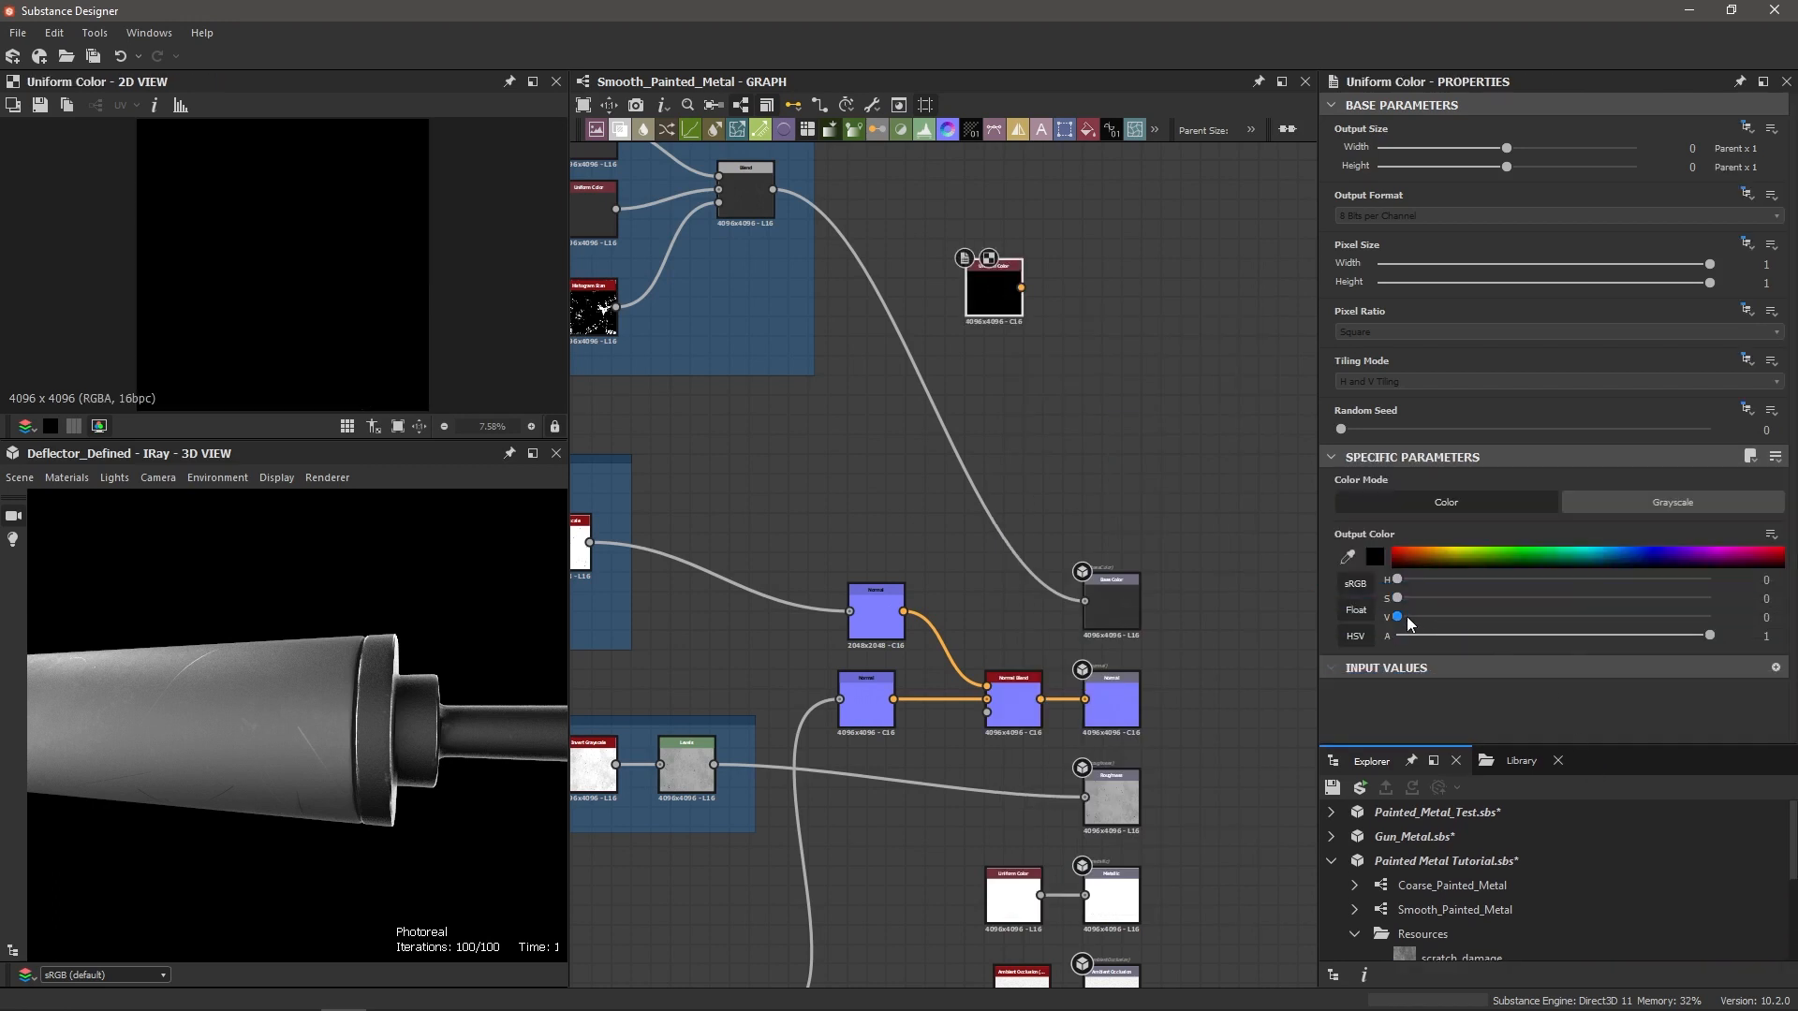
left_click_drag(1402, 618, 1597, 618)
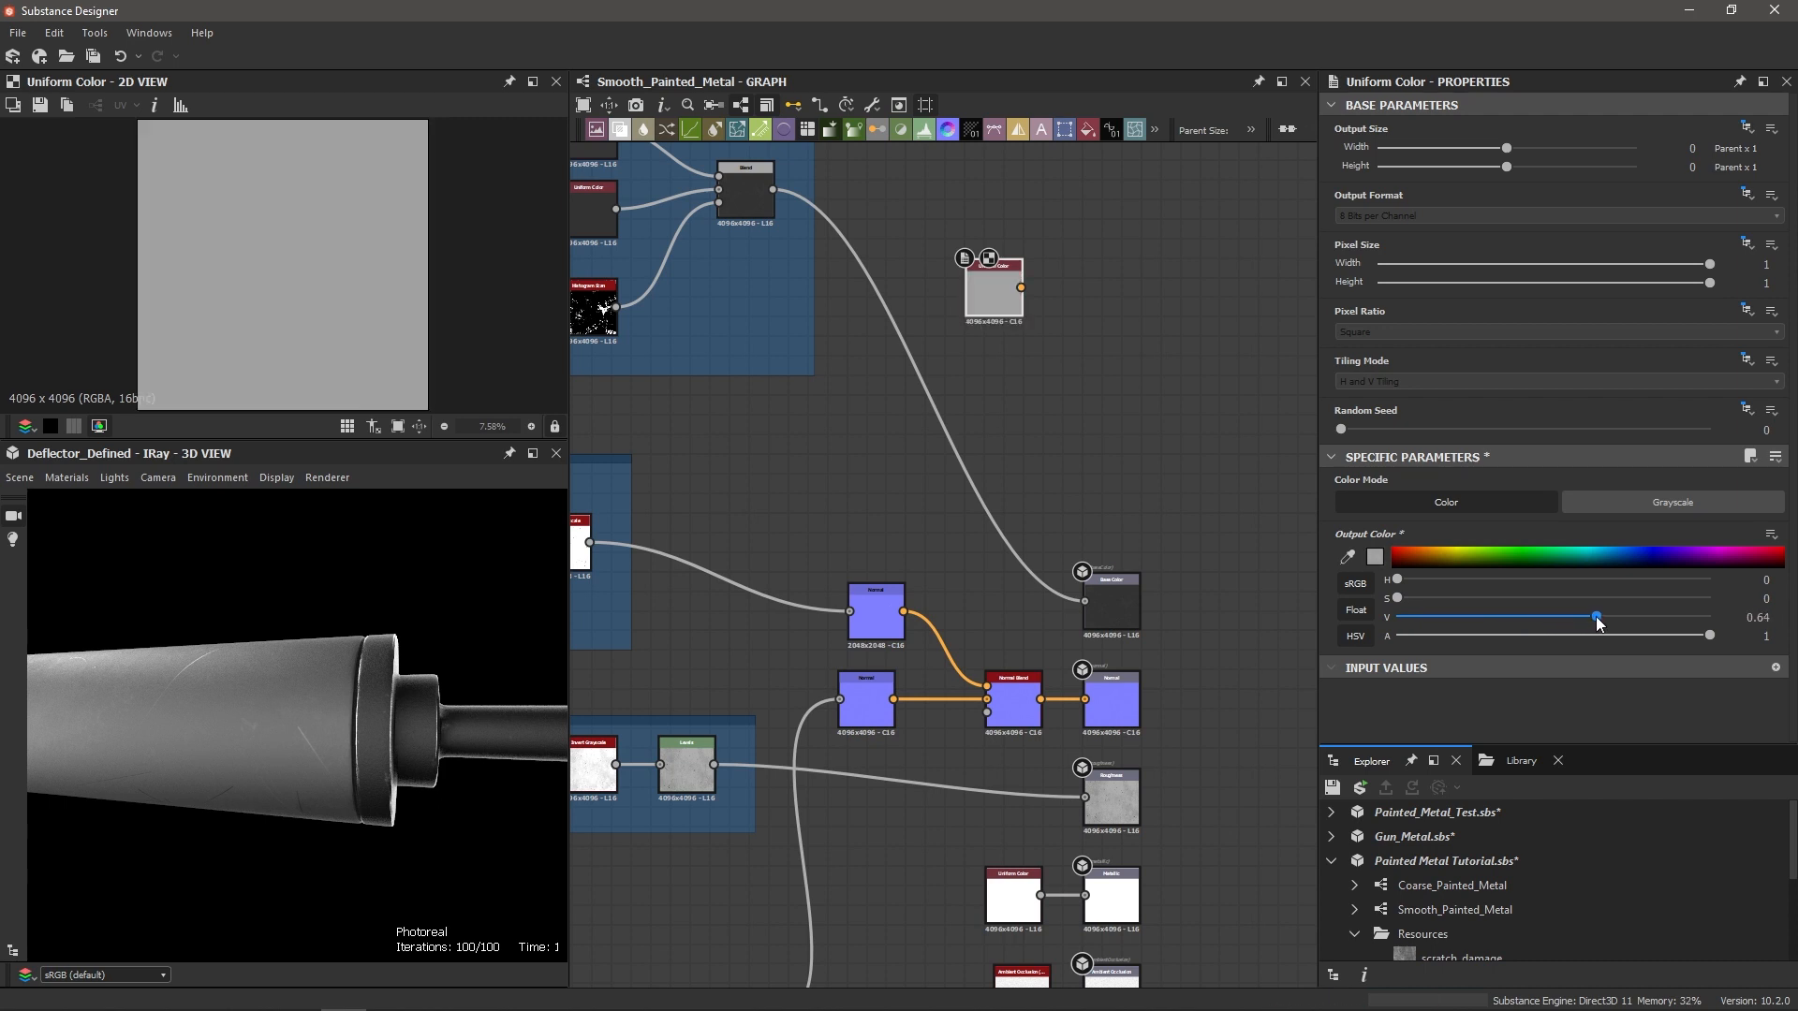
Step: Add a Blend node beside the new Uniform Color, with that color as its foreground, and space the two nodes apart
scroll(375, 302, "down", 1)
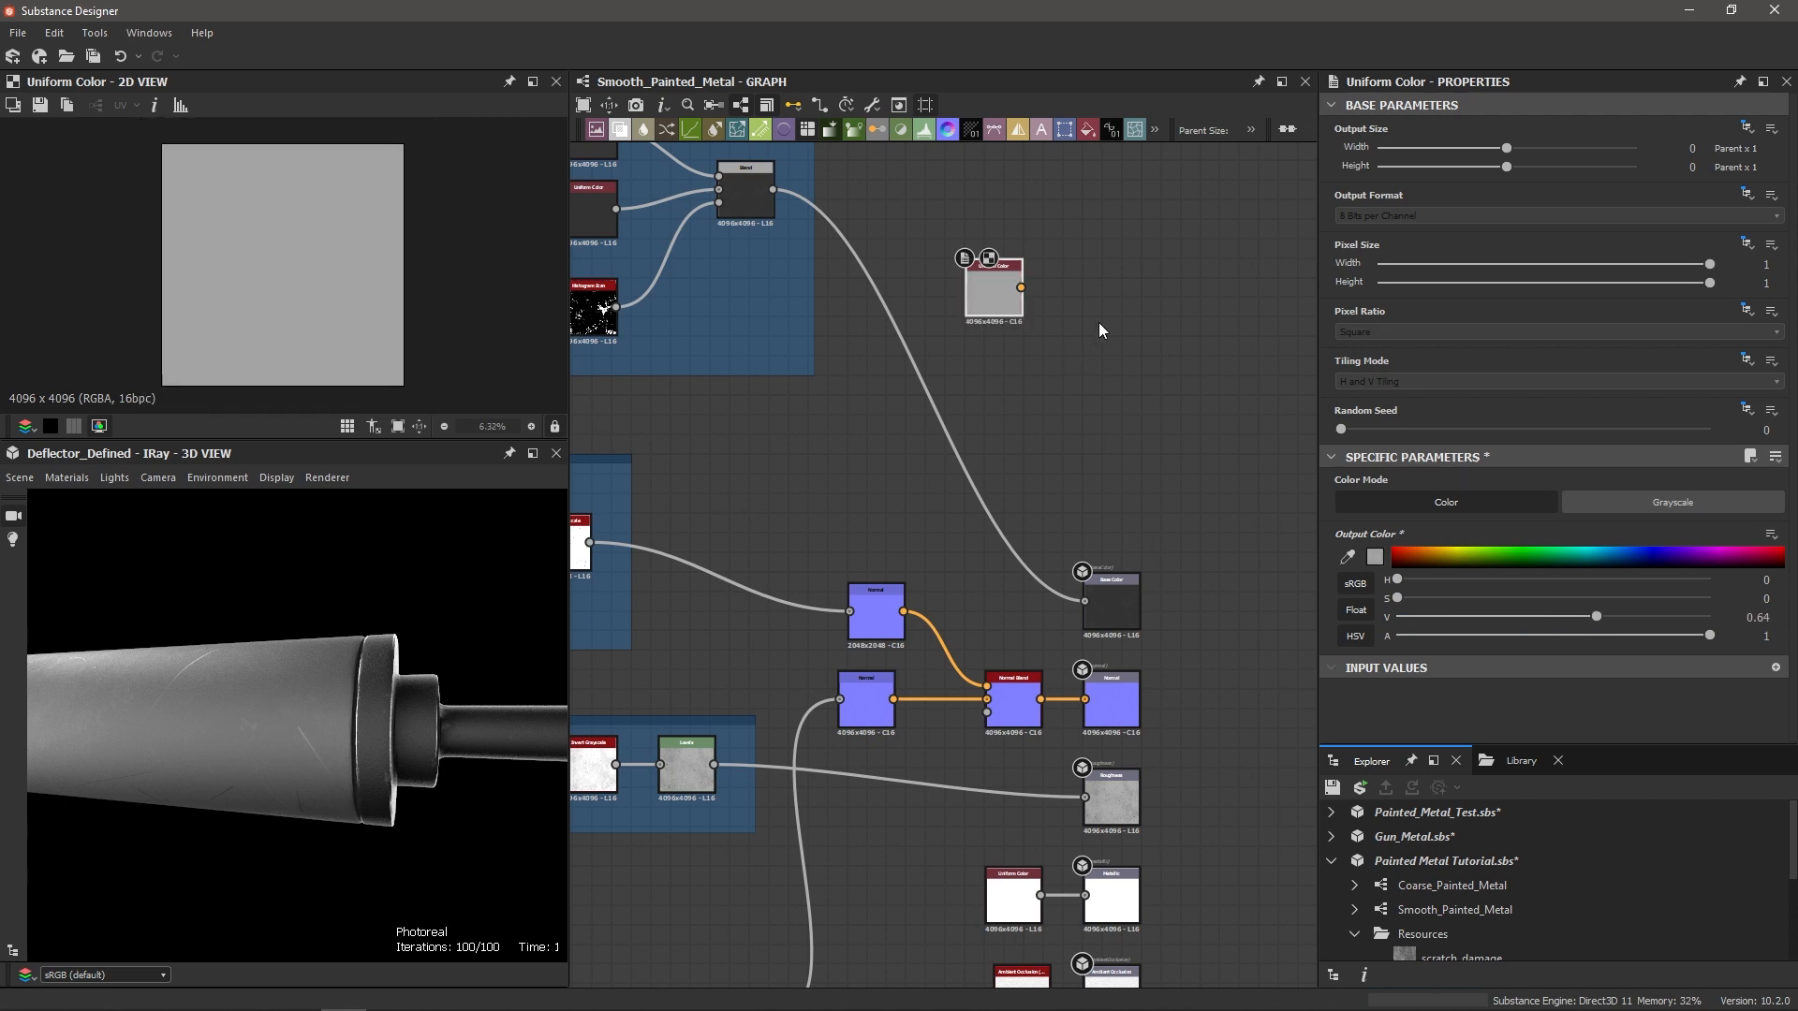
key("space")
type("blend")
key("Return")
scroll(1037, 299, "up", 4)
left_click_drag(997, 269, 1159, 238)
left_click_drag(905, 281, 901, 242)
Step: Connect the Color Variation Blend's output to the background of the new Blend node
scroll(897, 324, "down", 3)
middle_click_drag(690, 190, 886, 285)
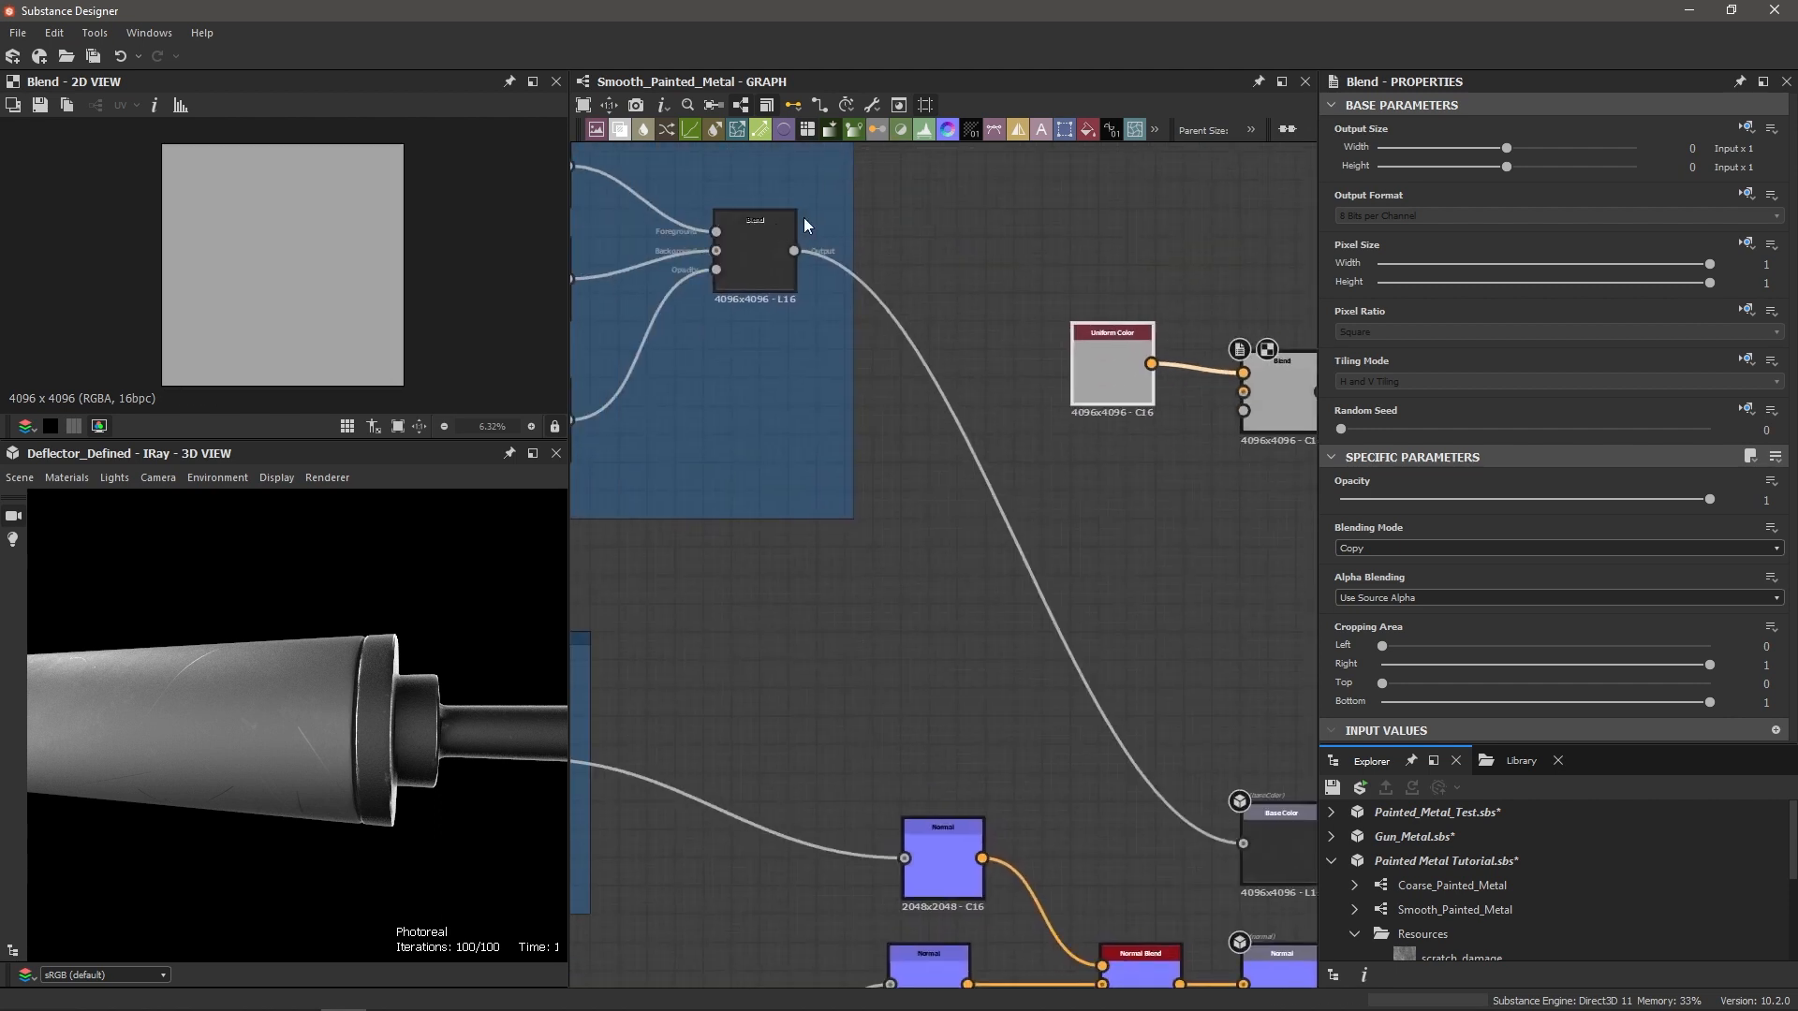
scroll(796, 234, "down", 3)
middle_click_drag(623, 276, 739, 337)
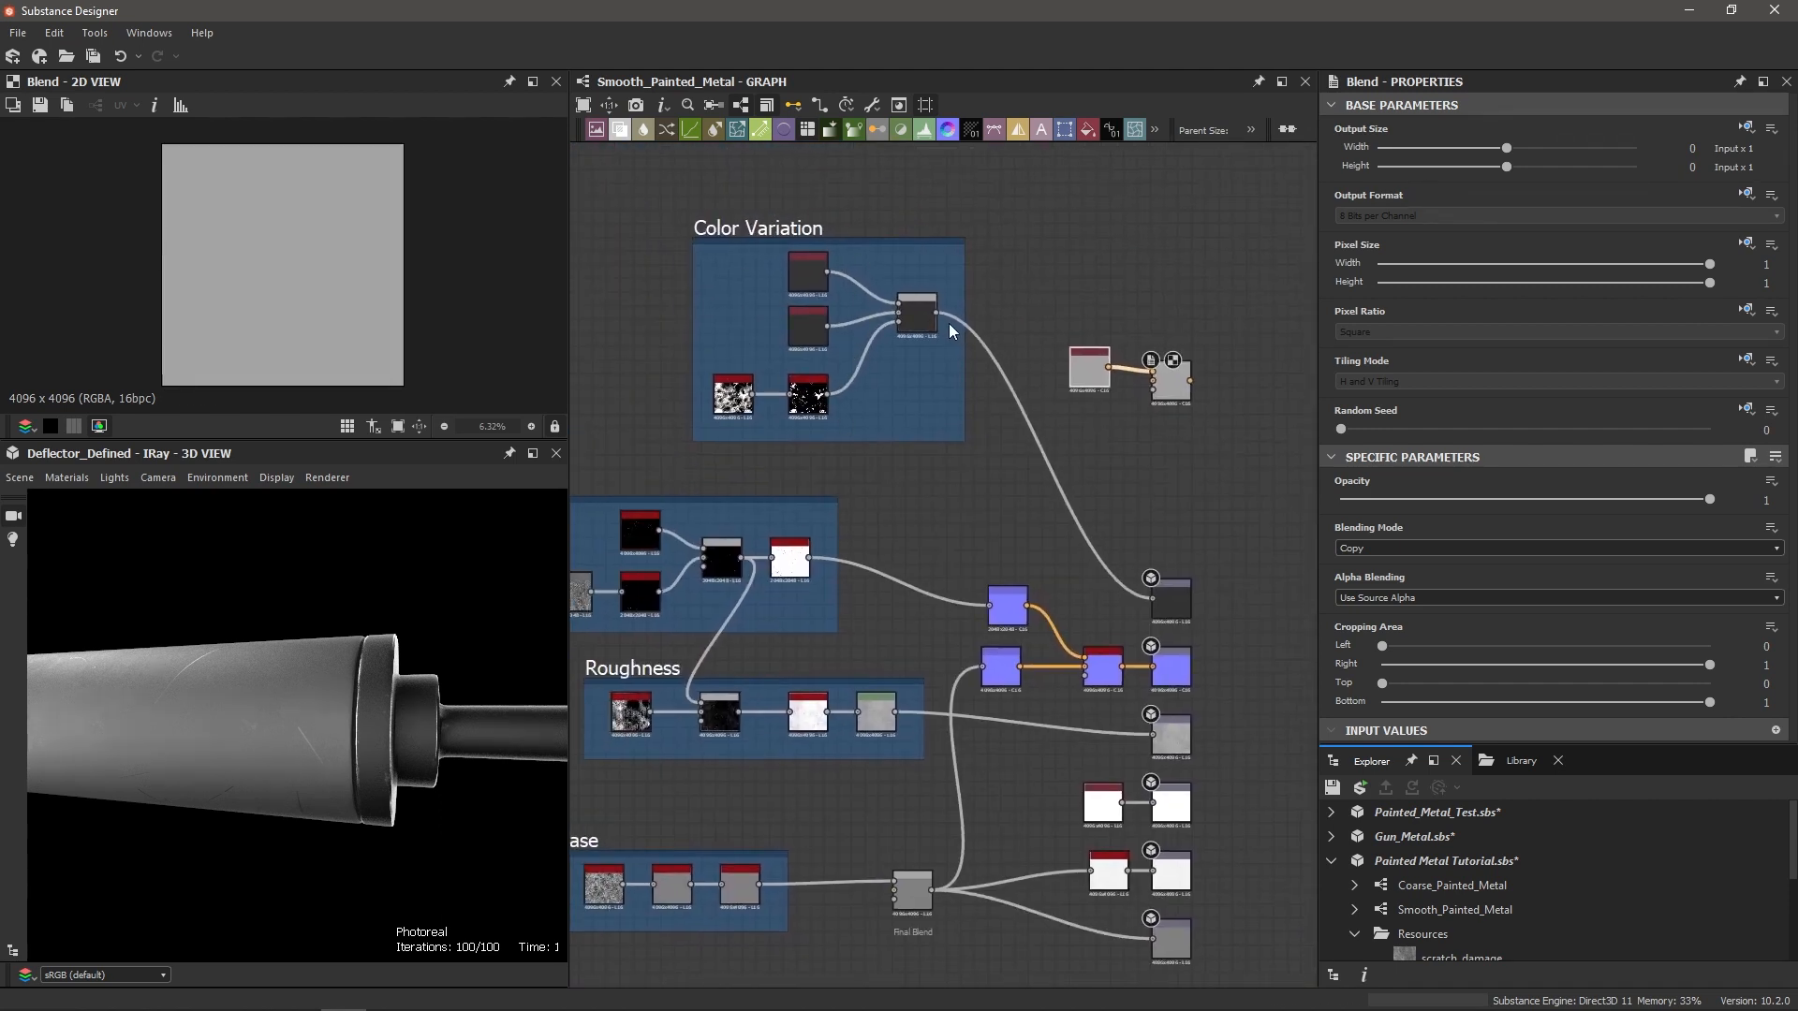
scroll(935, 319, "up", 6)
scroll(878, 284, "down", 4)
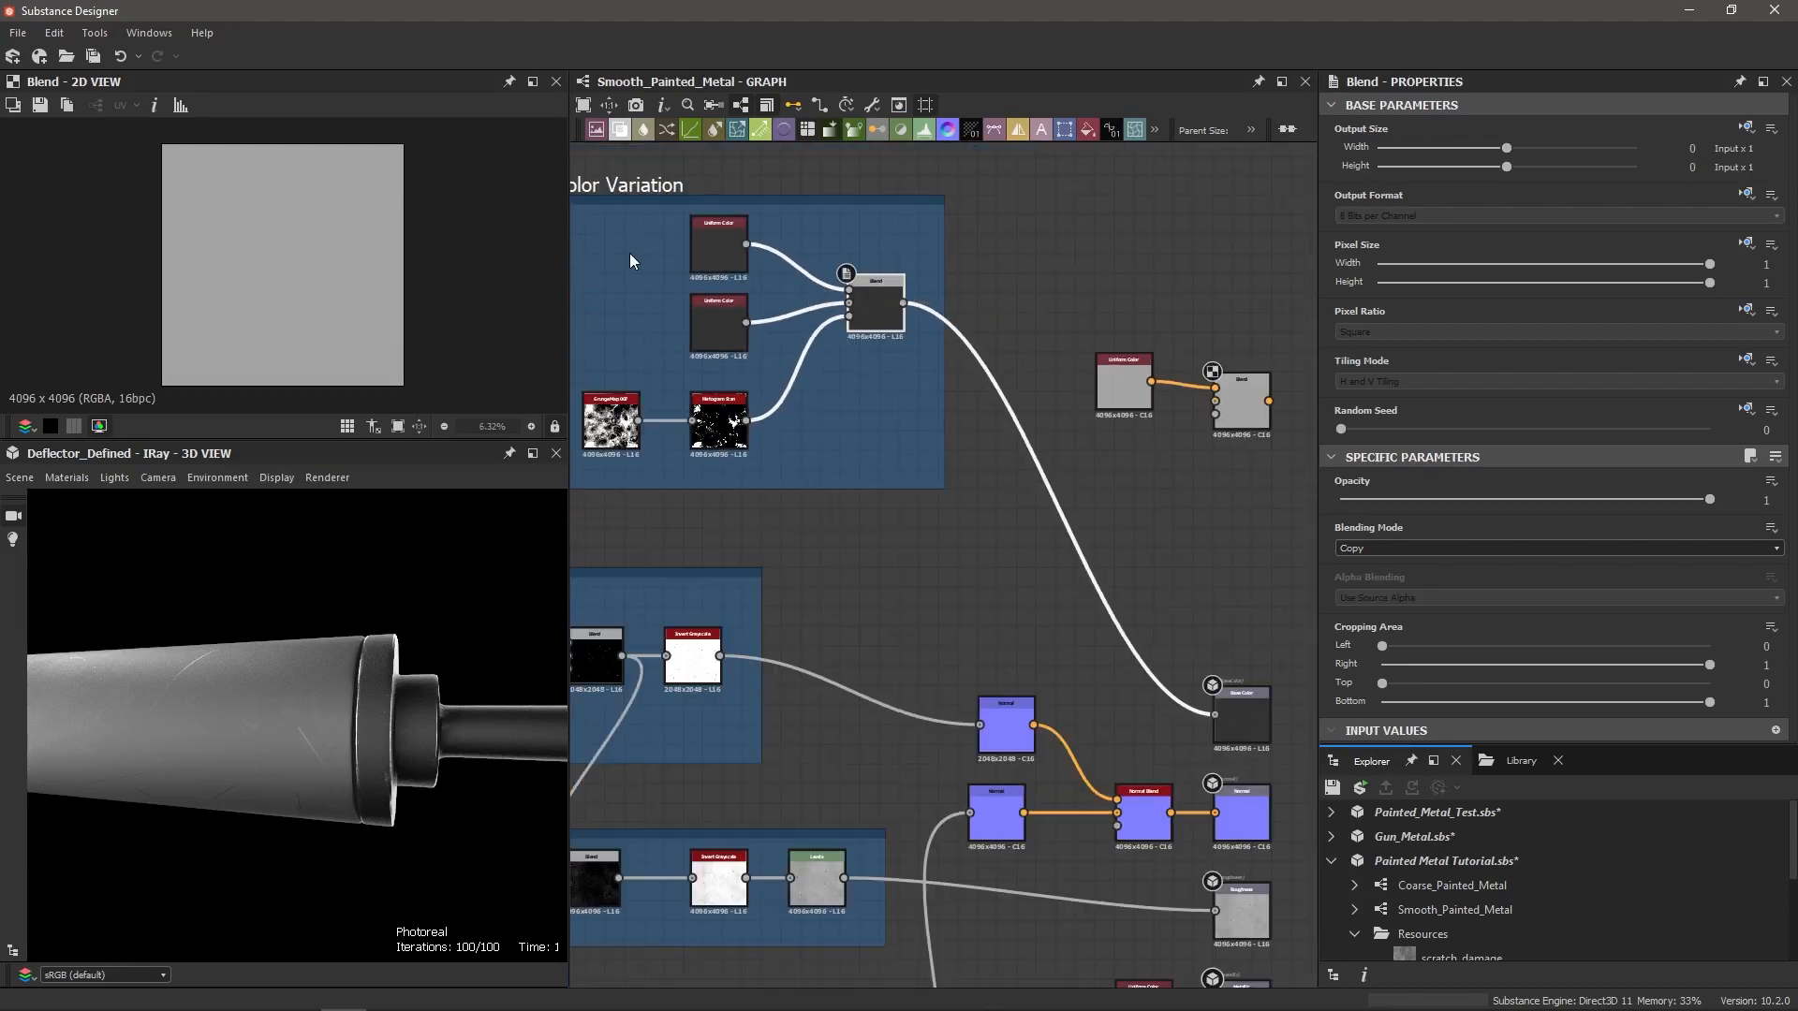
left_click_drag(940, 329, 1217, 400)
Step: Connect the Metal Edge Wear mask to the opacity of the new base color Blend node
scroll(968, 575, "down", 2)
middle_click_drag(907, 868, 935, 807)
scroll(1064, 286, "up", 6)
left_click(1157, 235)
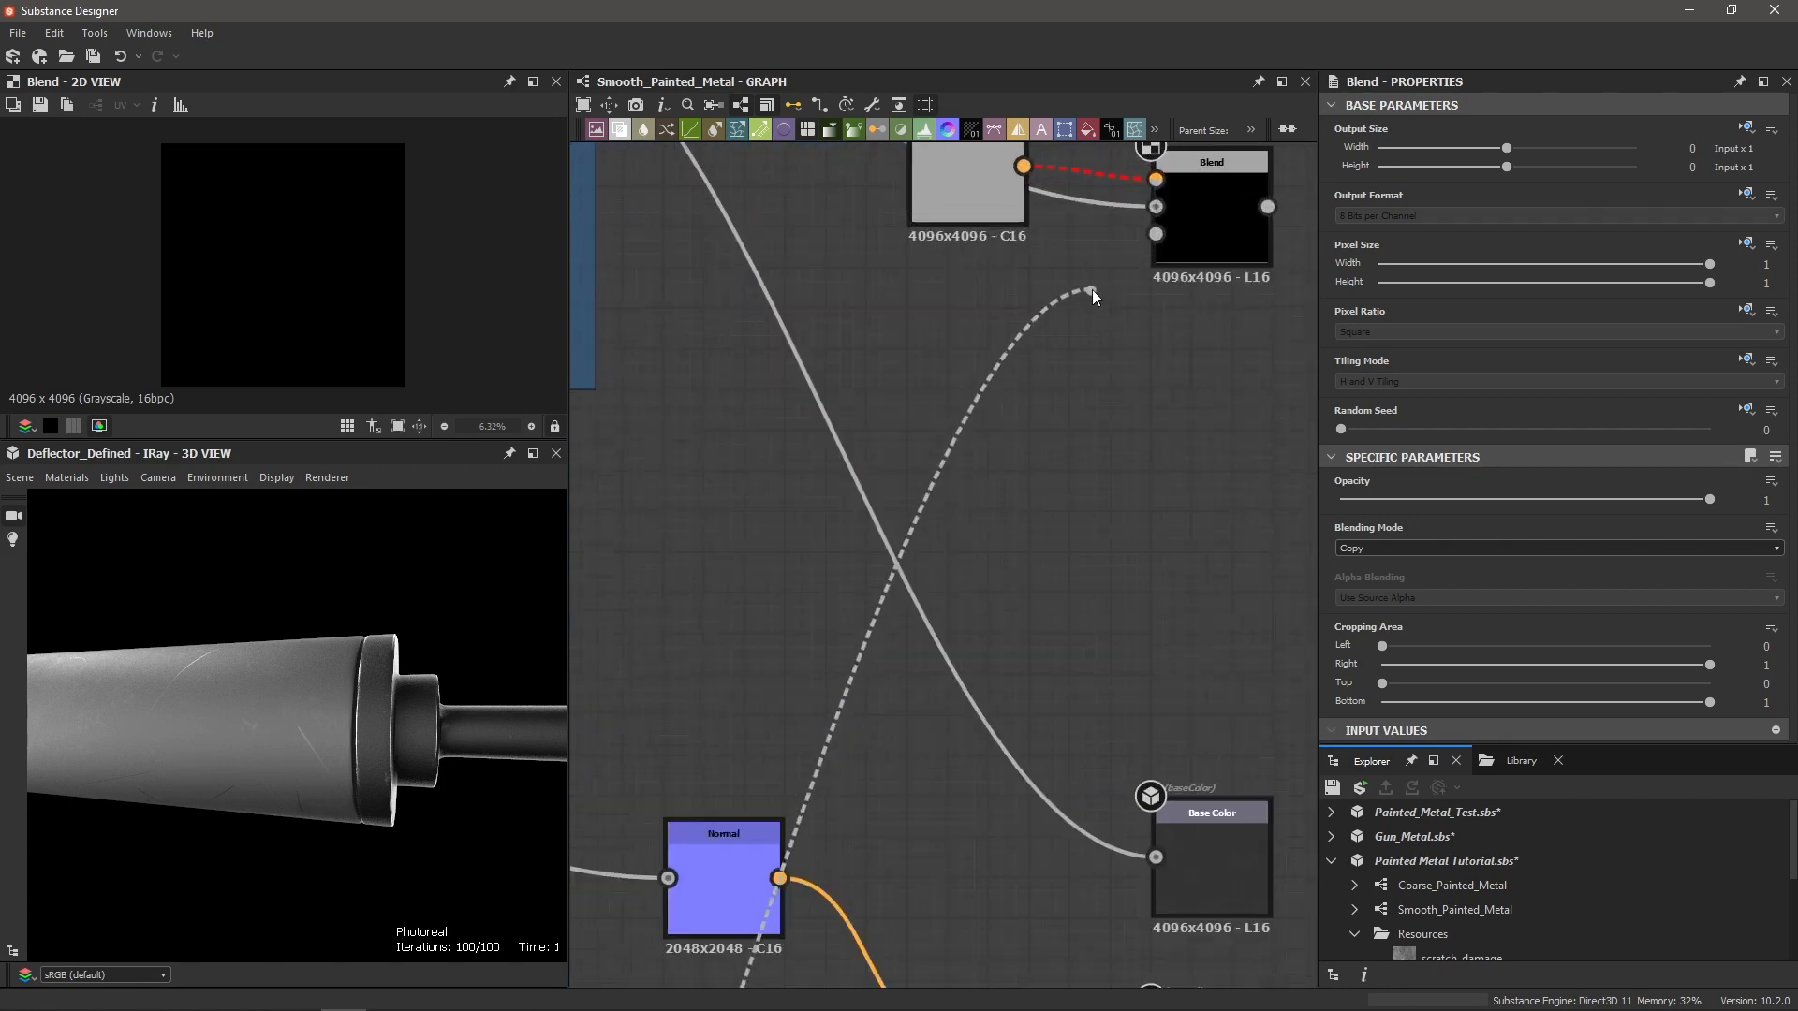
middle_click_drag(1167, 405, 1124, 600)
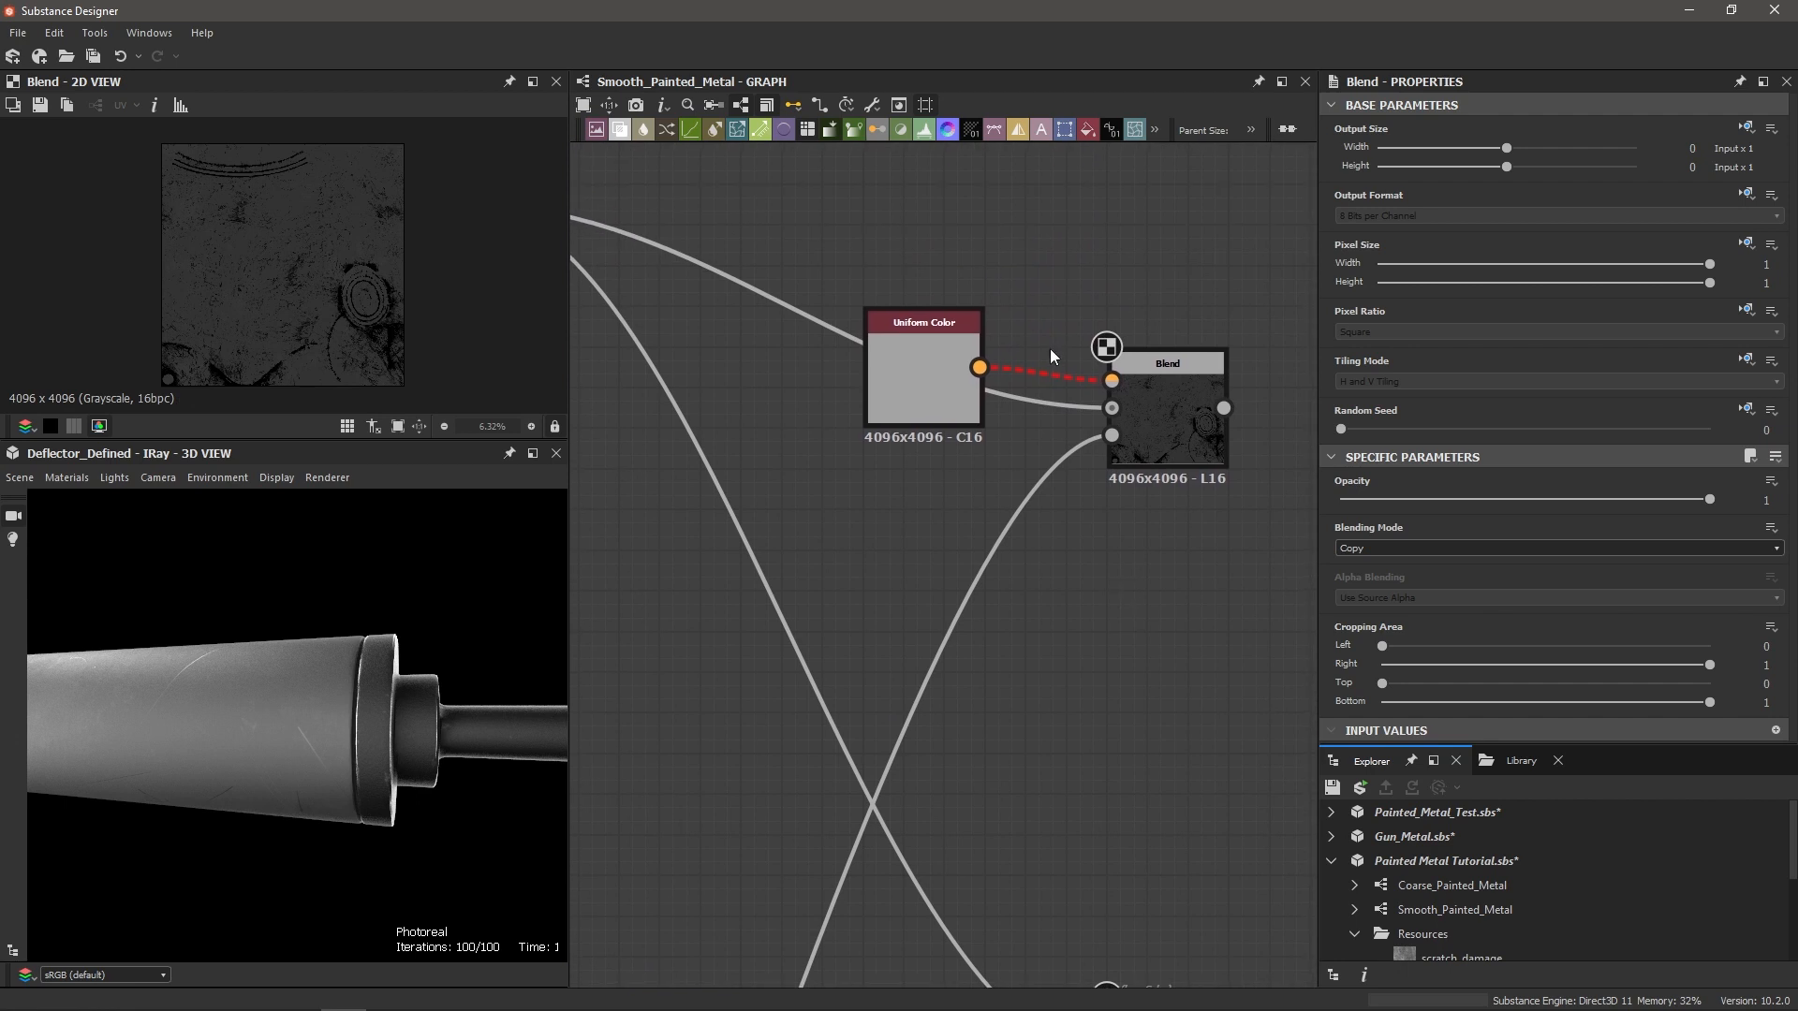
Step: Move the new Uniform Color node slightly higher above the Blend's background link
scroll(1051, 350, "up", 2)
left_click_drag(856, 327, 856, 269)
scroll(1079, 280, "down", 2)
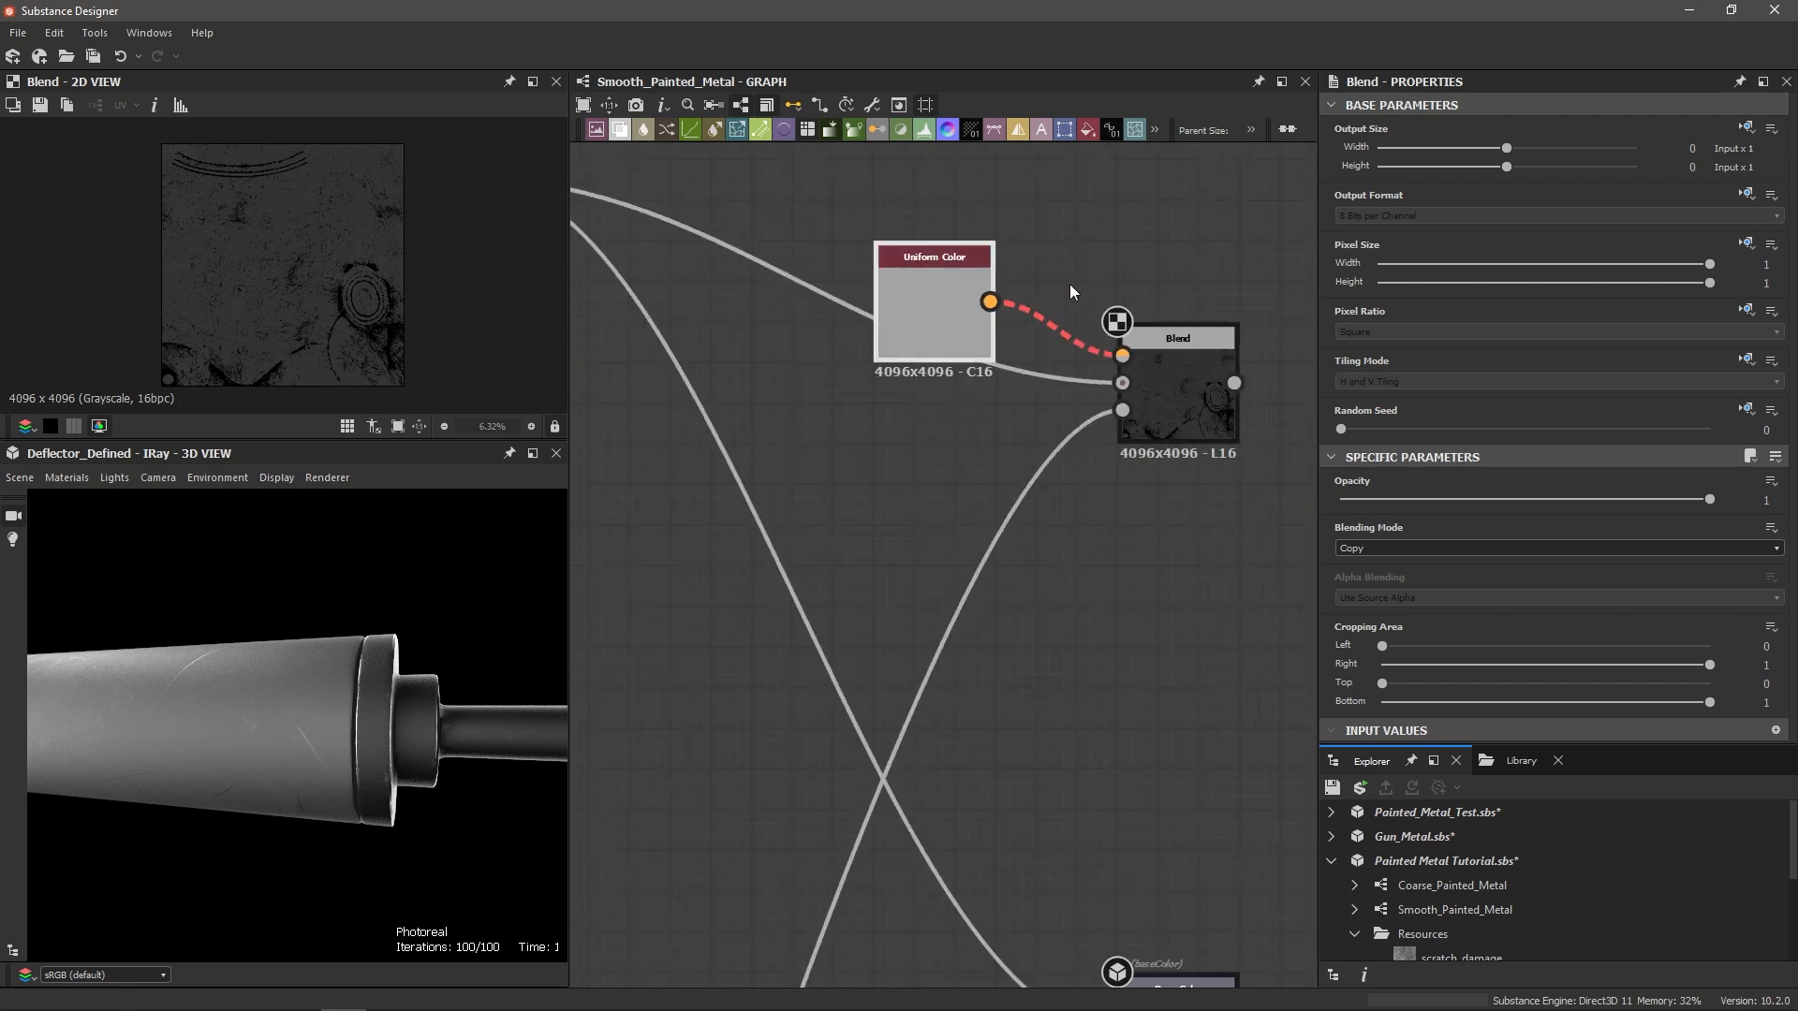
Step: Check the color mode of the upper Uniform Color node in the Color Variation frame against the new Blend's foreground link
scroll(892, 346, "down", 3)
middle_click_drag(777, 305, 1068, 355)
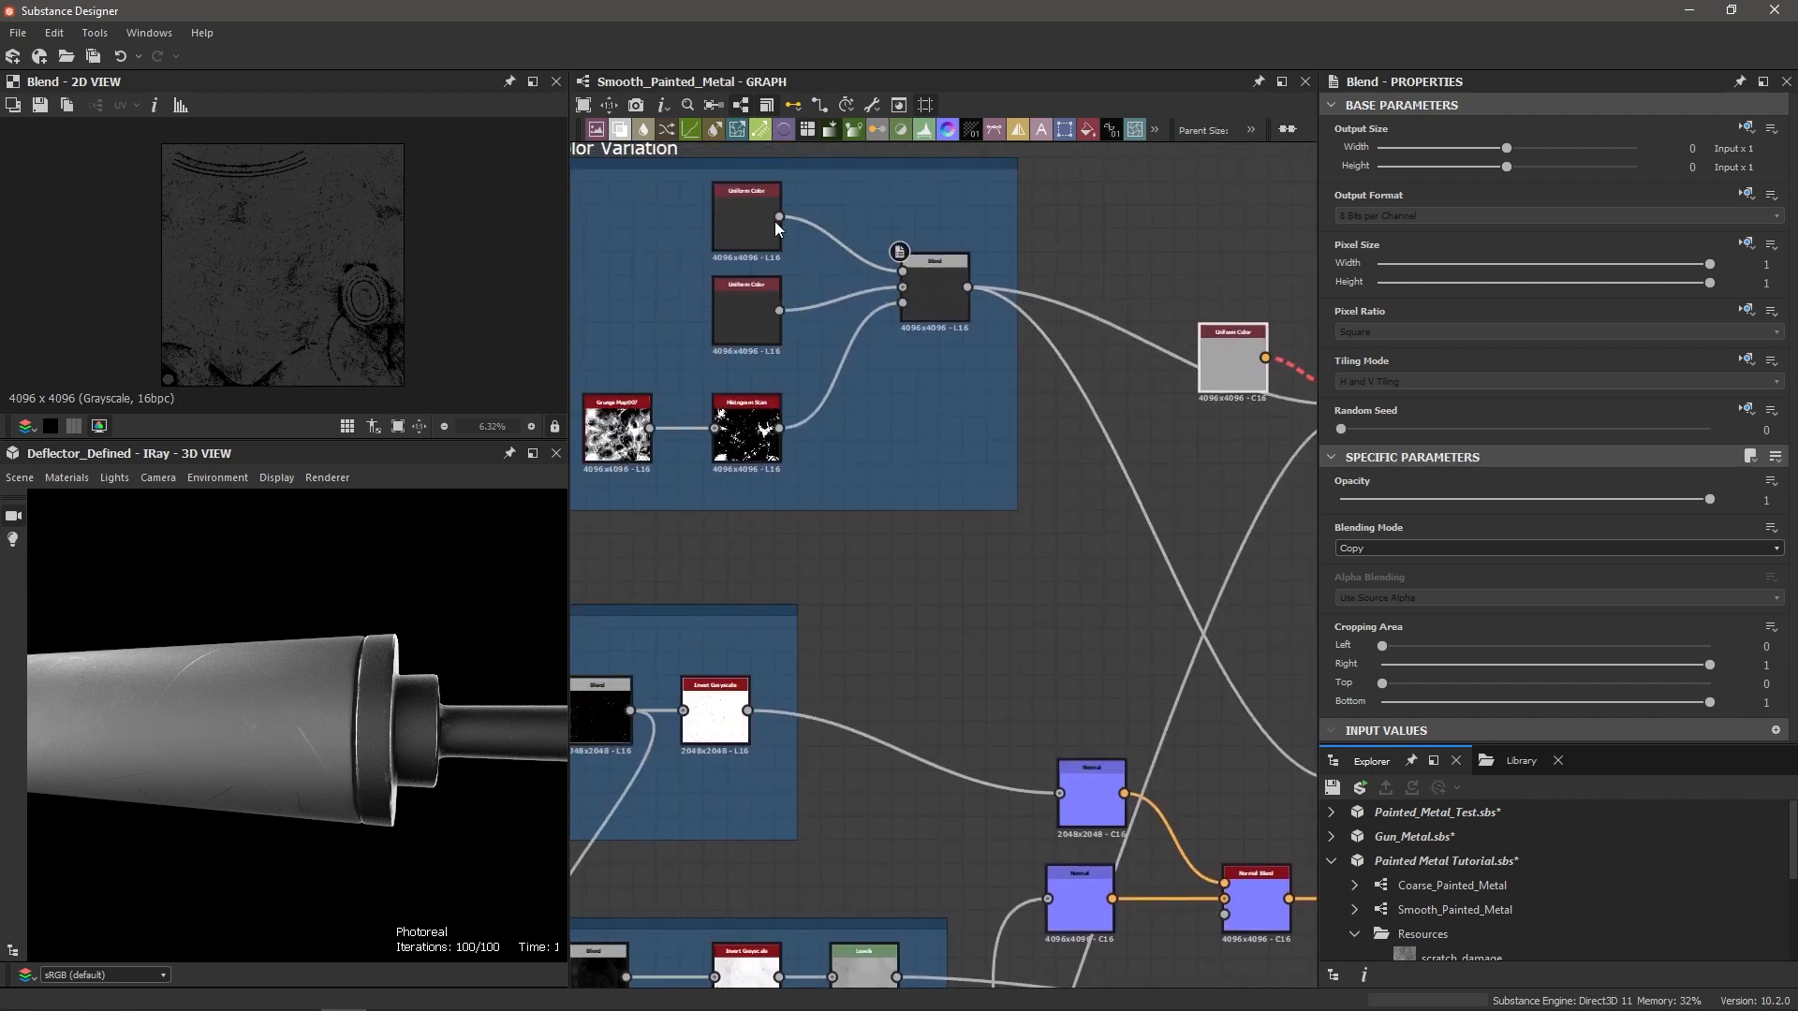
left_click(739, 234)
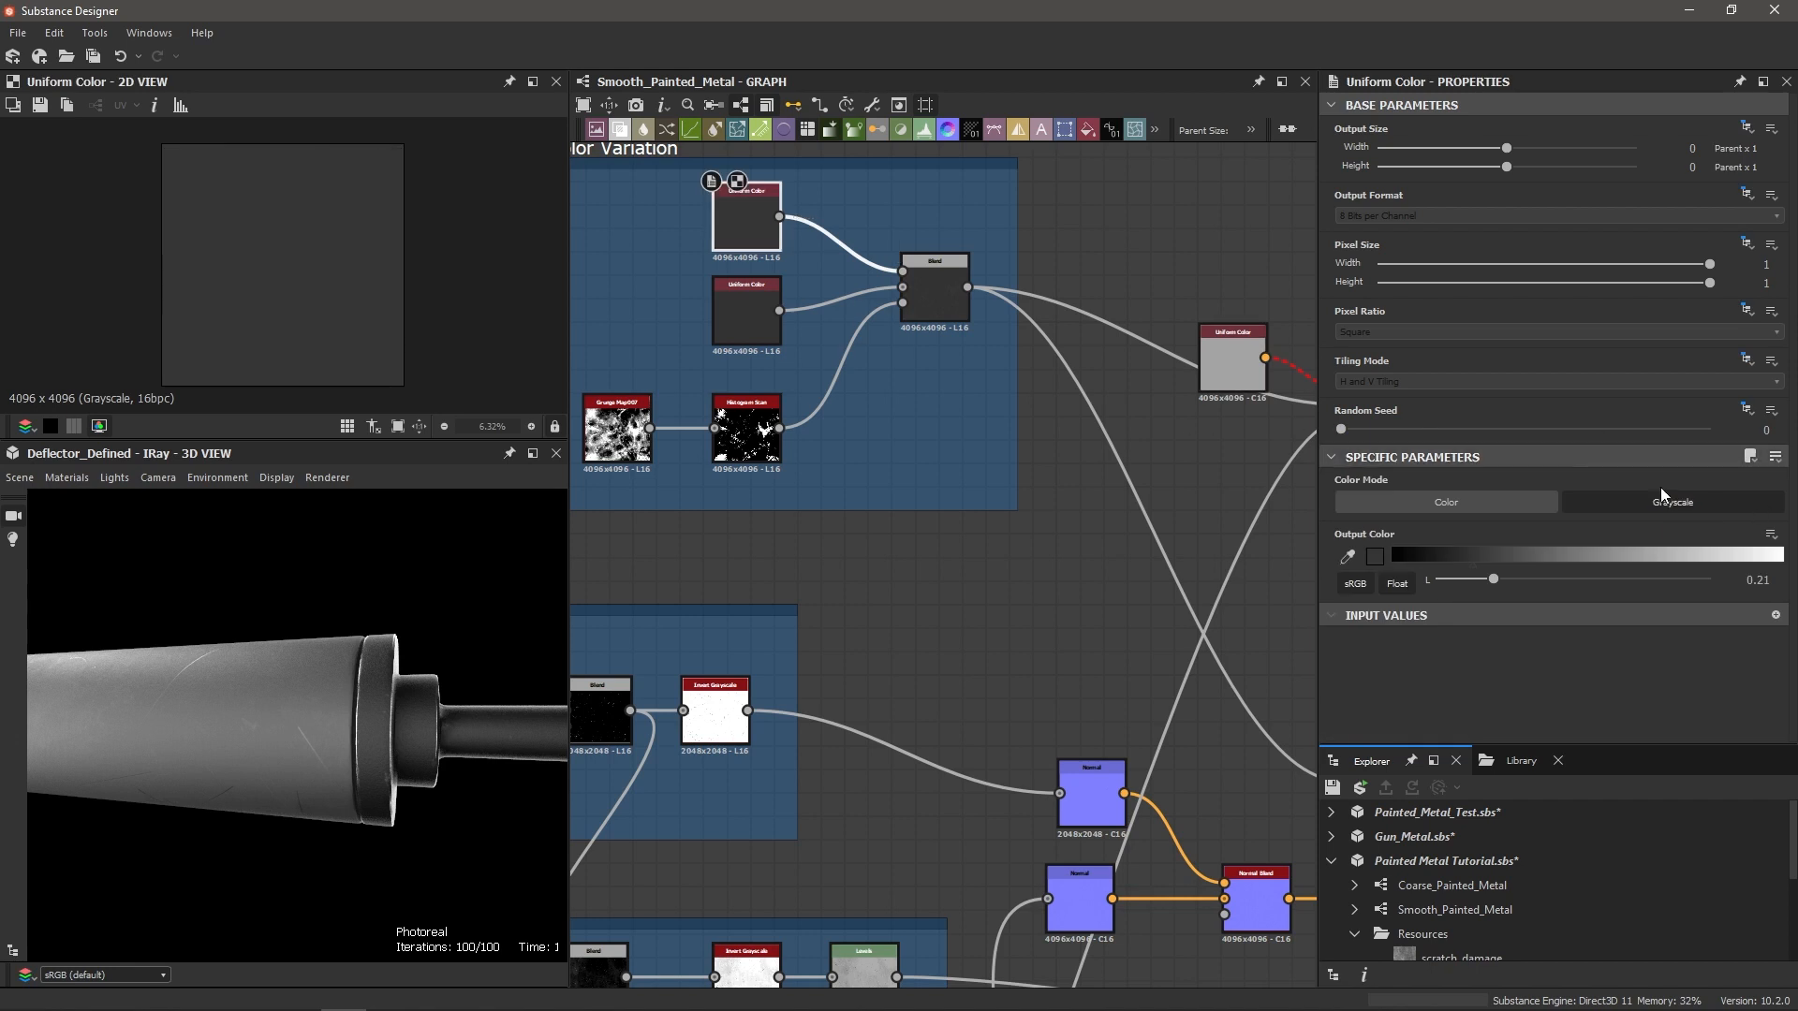
middle_click_drag(1048, 277, 852, 308)
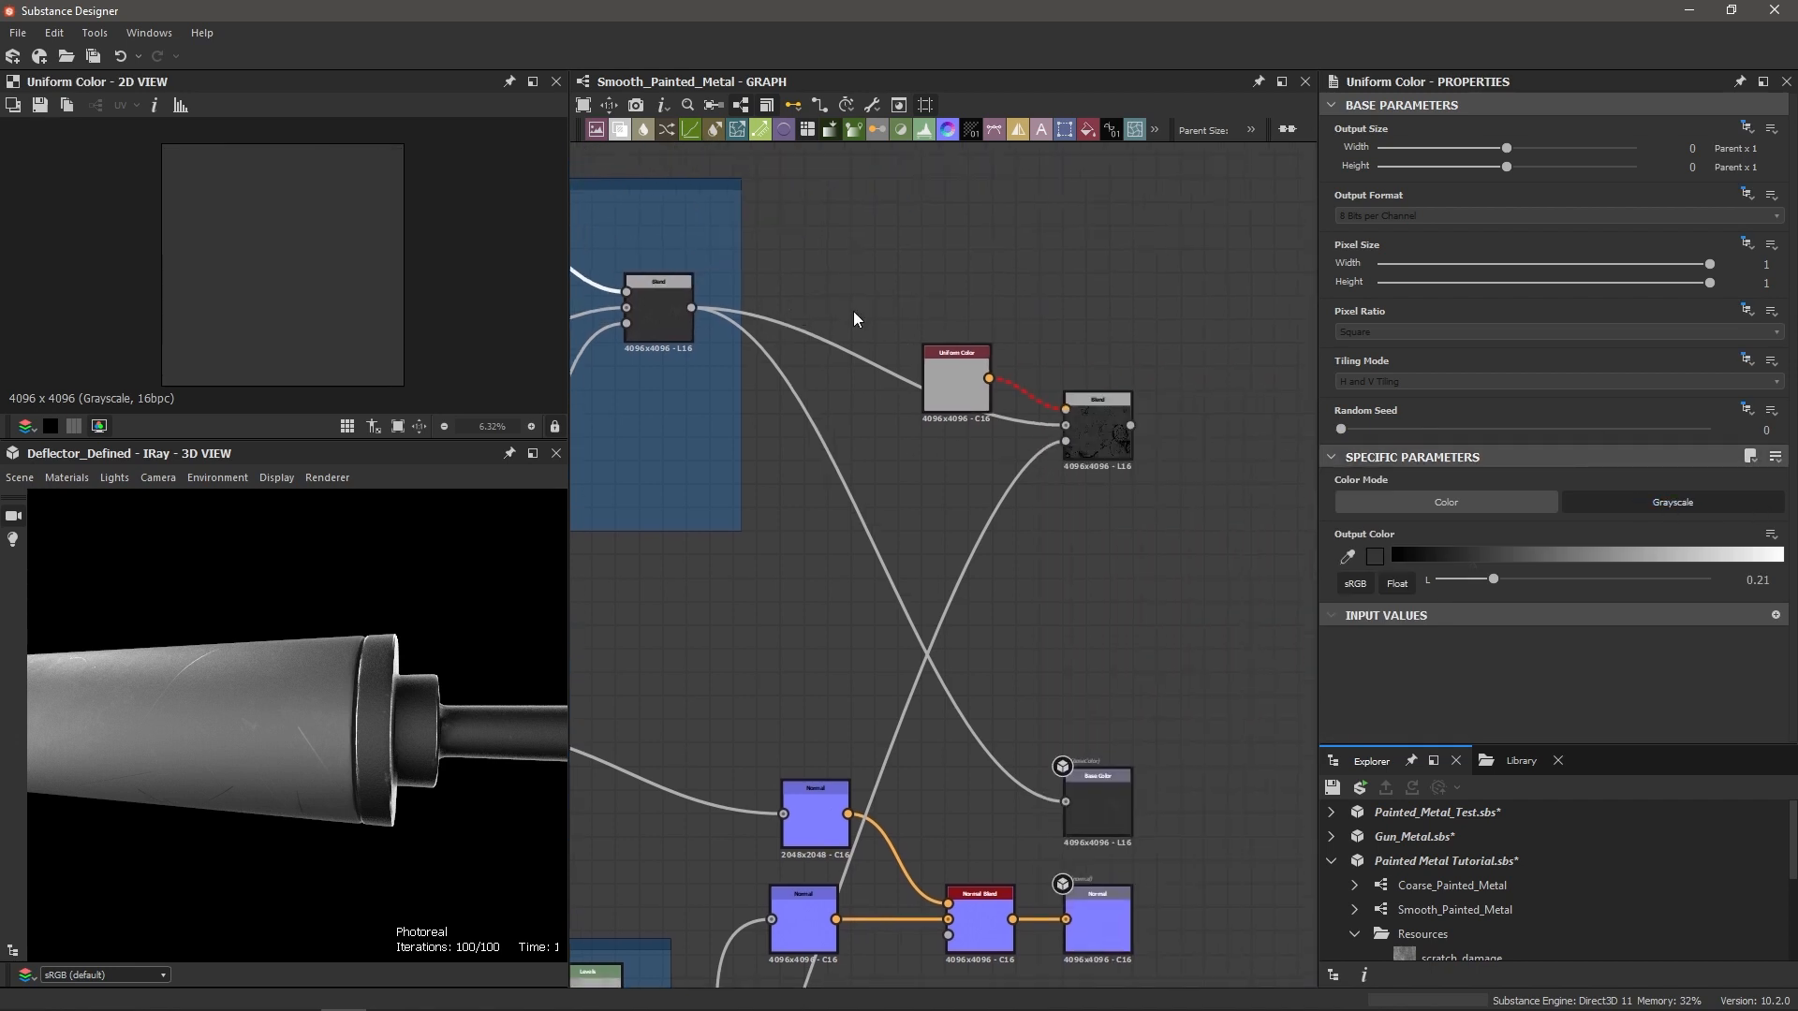
scroll(1070, 379, "up", 2)
scroll(1132, 519, "up", 2)
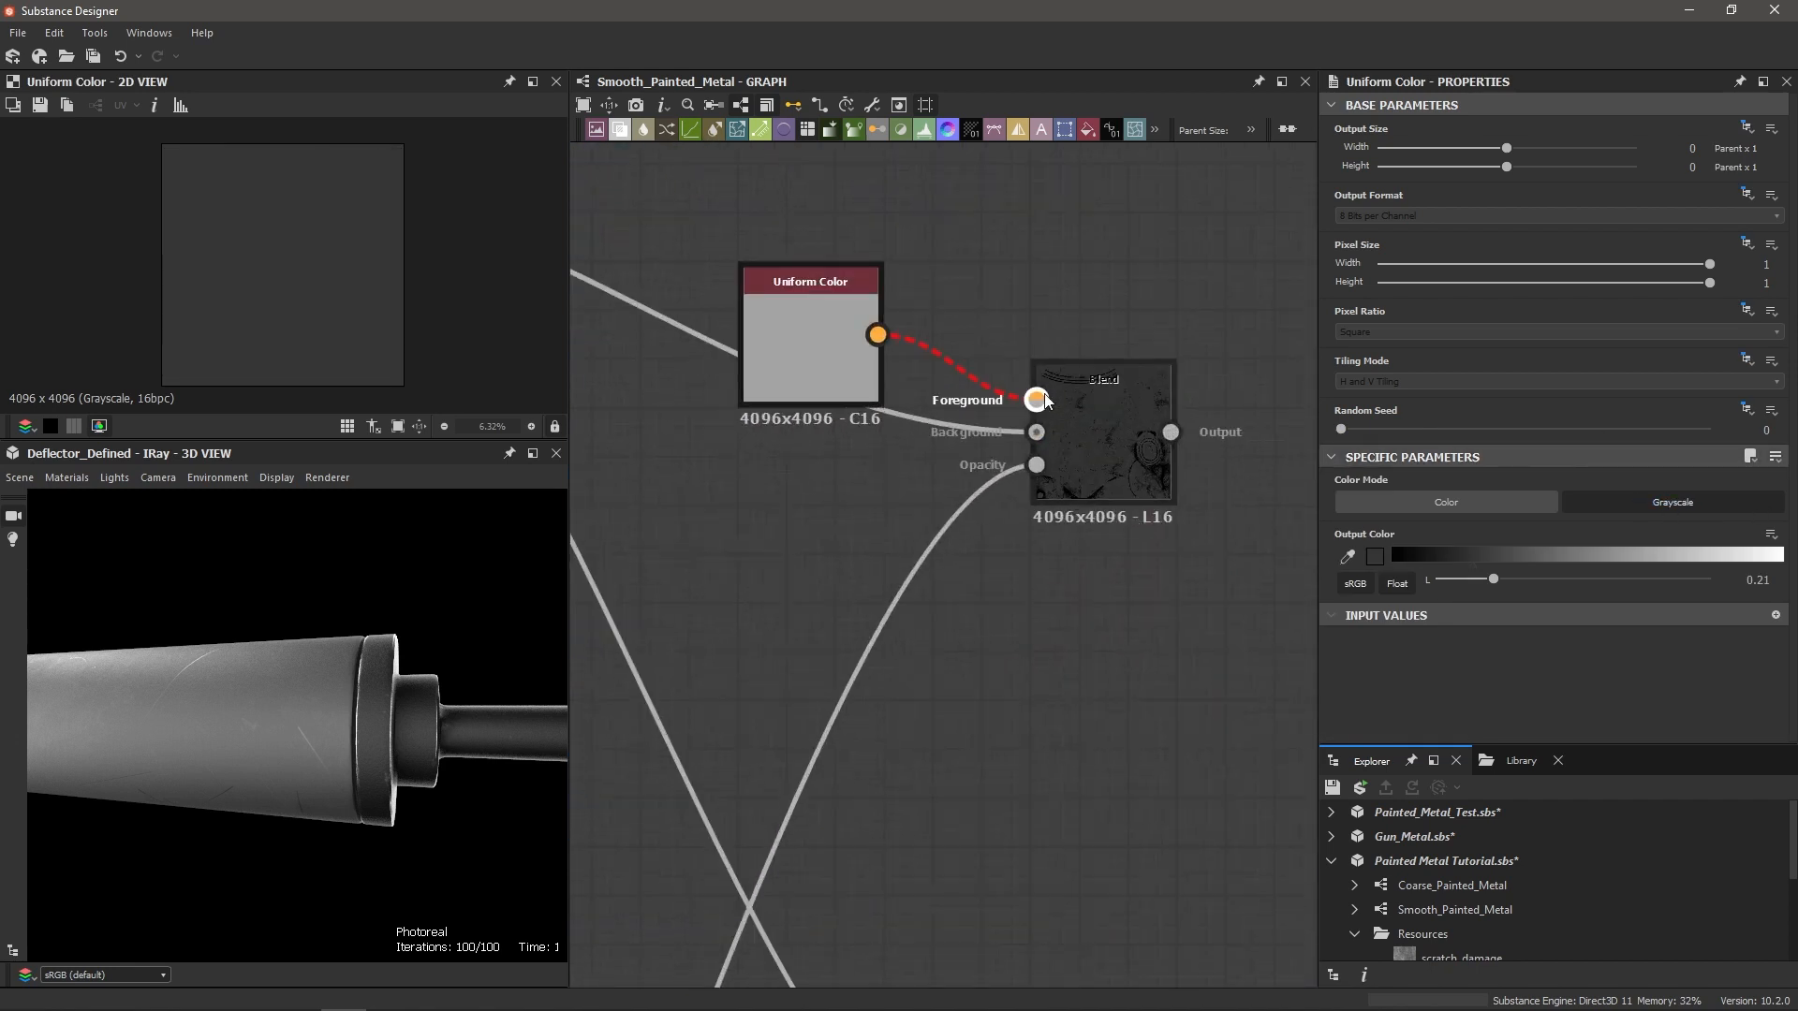
scroll(1055, 414, "up", 2)
scroll(1069, 447, "down", 2)
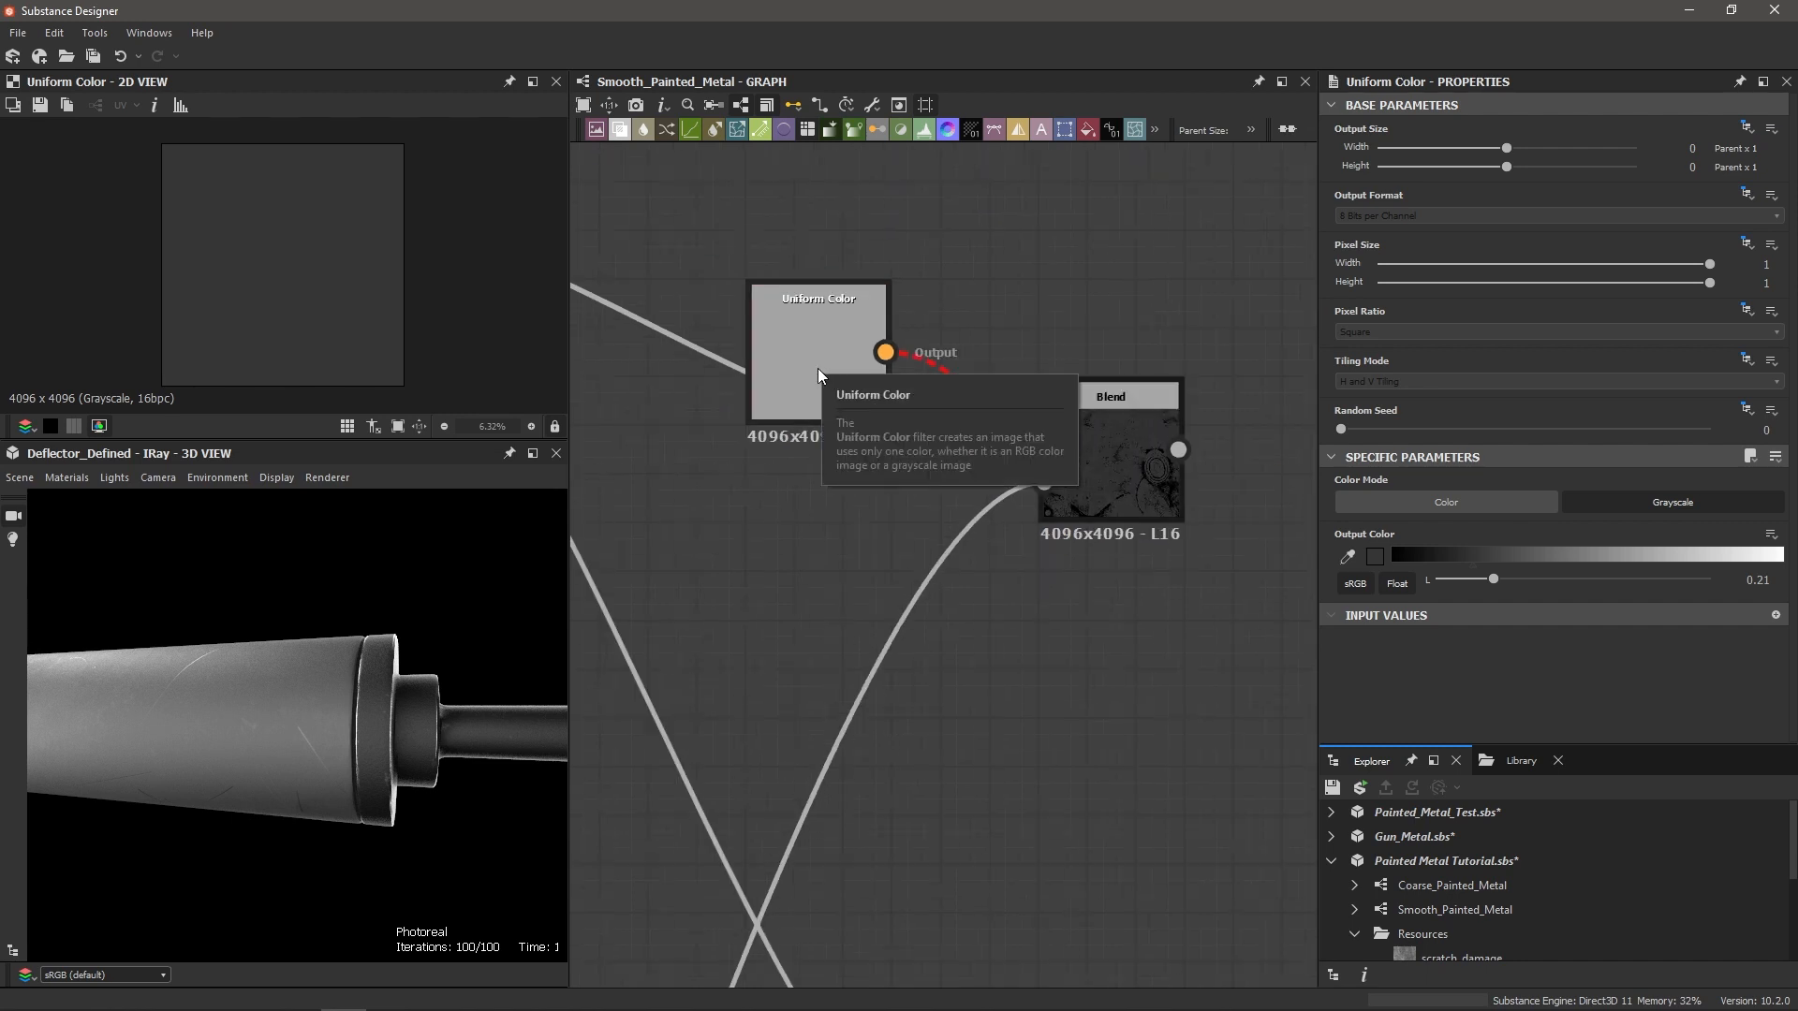
Step: Try the Grayscale color mode on the new Uniform Color node, and return it to Color
left_click(794, 331)
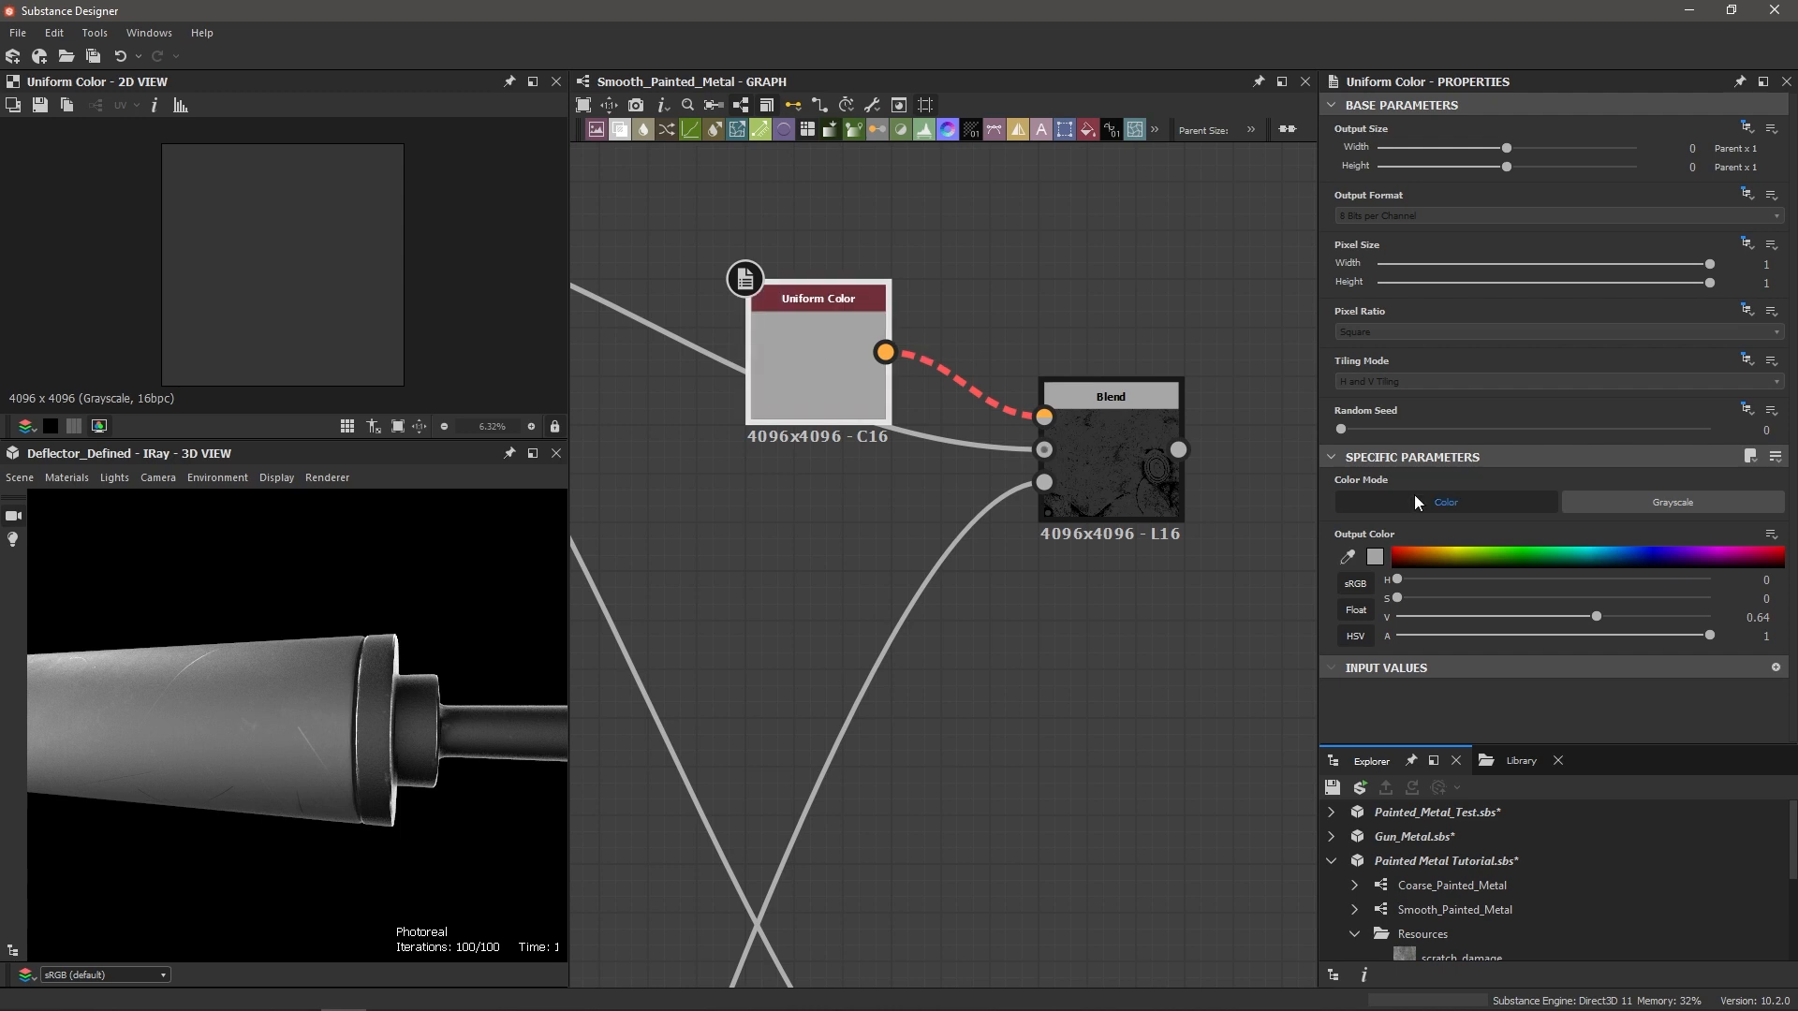
left_click(1655, 504)
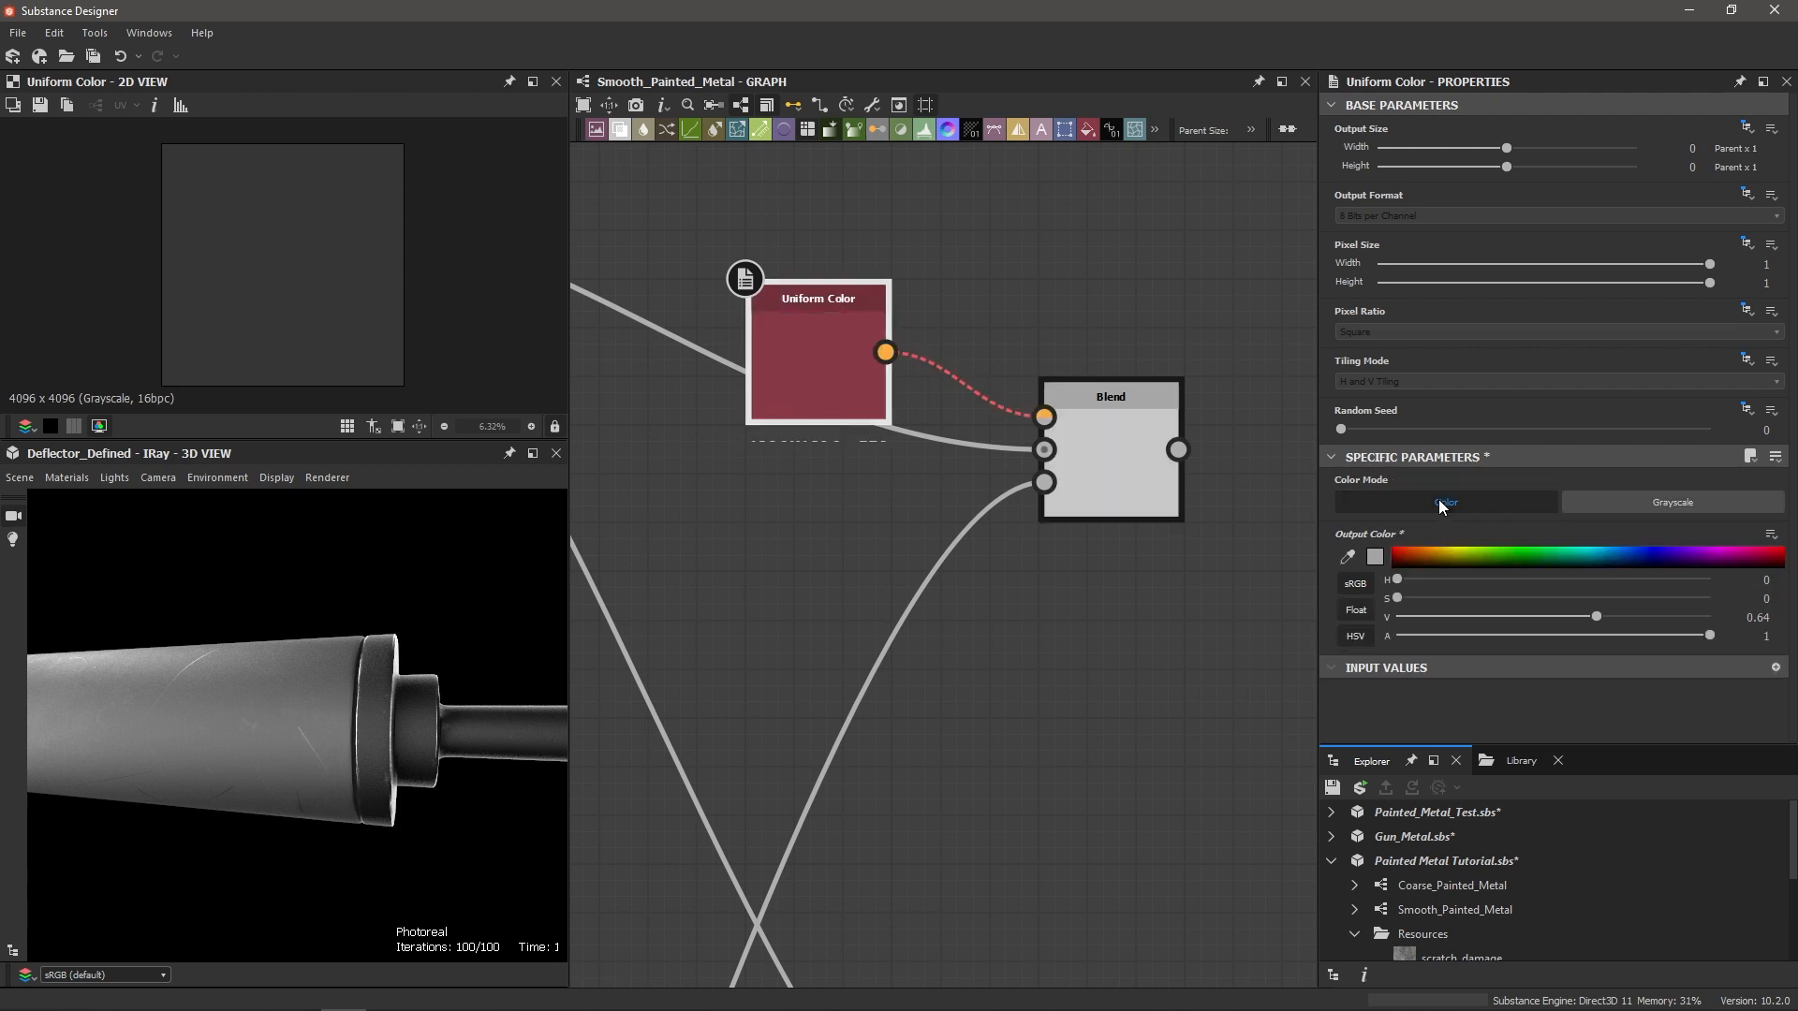
left_click_drag(866, 389, 818, 342)
Step: Insert a Gradient Map between the Color Variation Blend and the new Blend's background, and place it below the Uniform Color node
scroll(672, 311, "down", 2)
middle_click_drag(696, 372, 1142, 449)
scroll(798, 329, "down", 1)
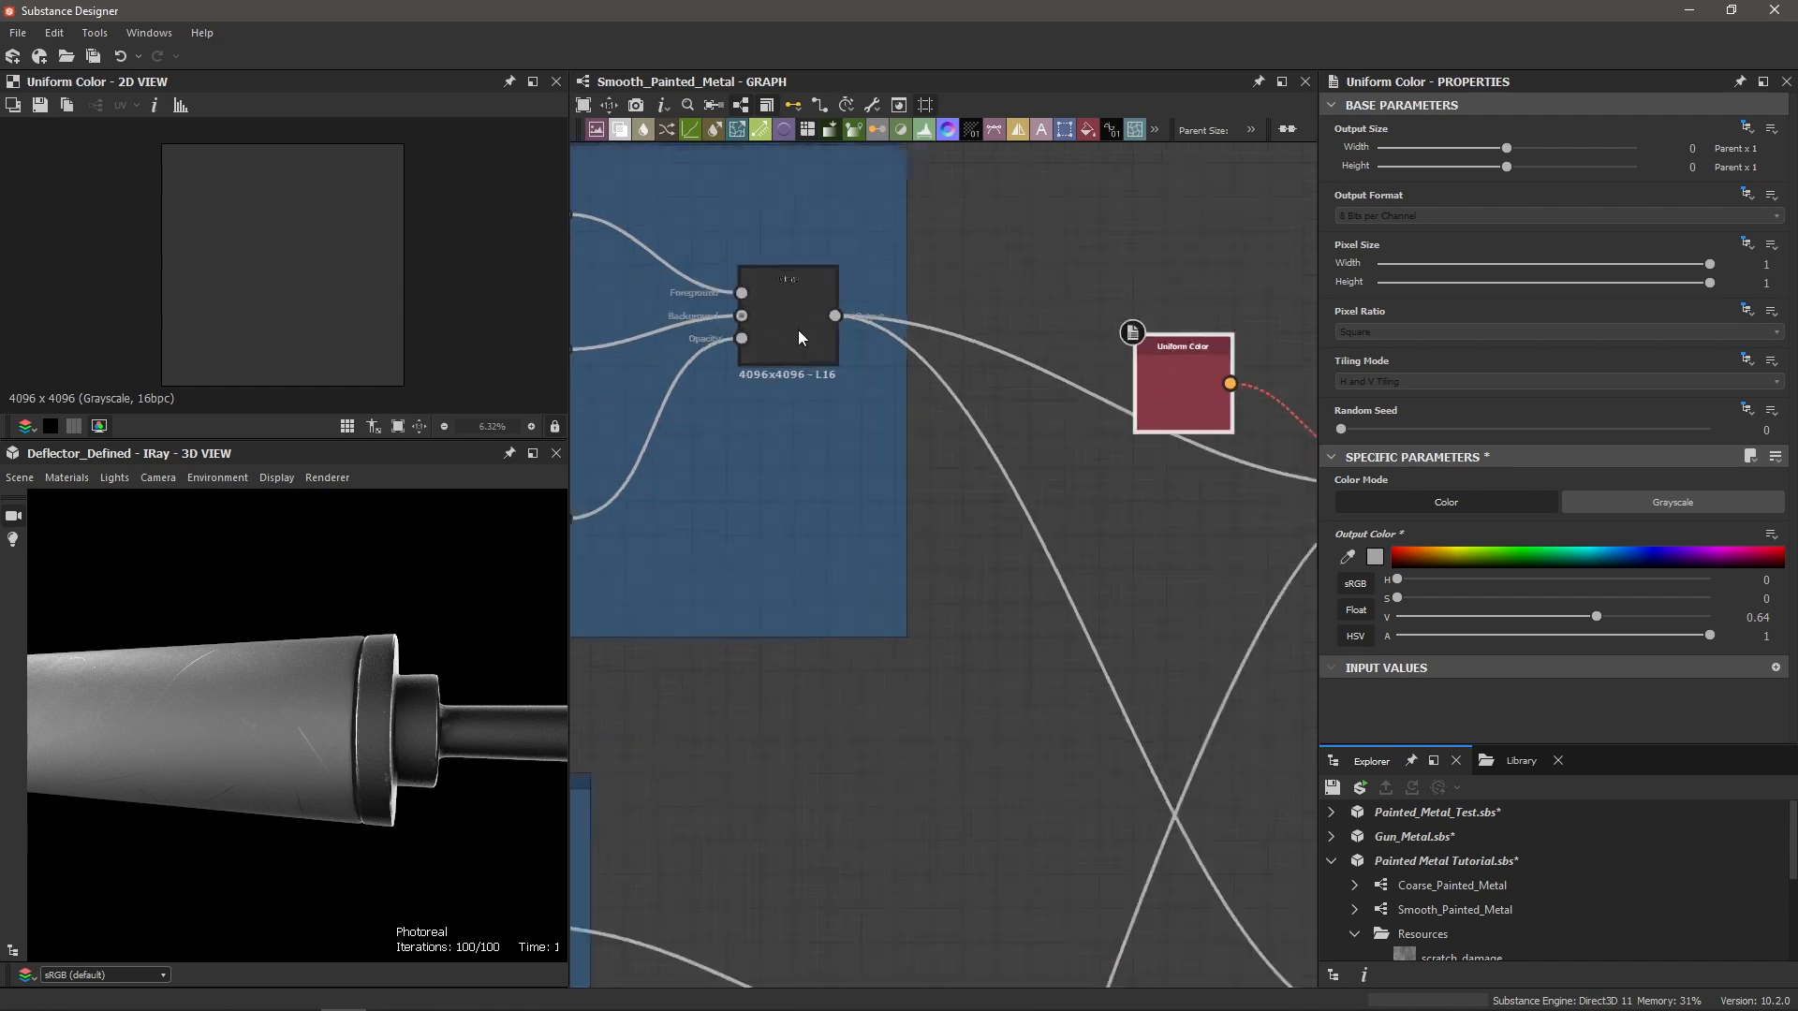
scroll(798, 328, "up", 2)
left_click_drag(909, 222, 909, 367)
key("space")
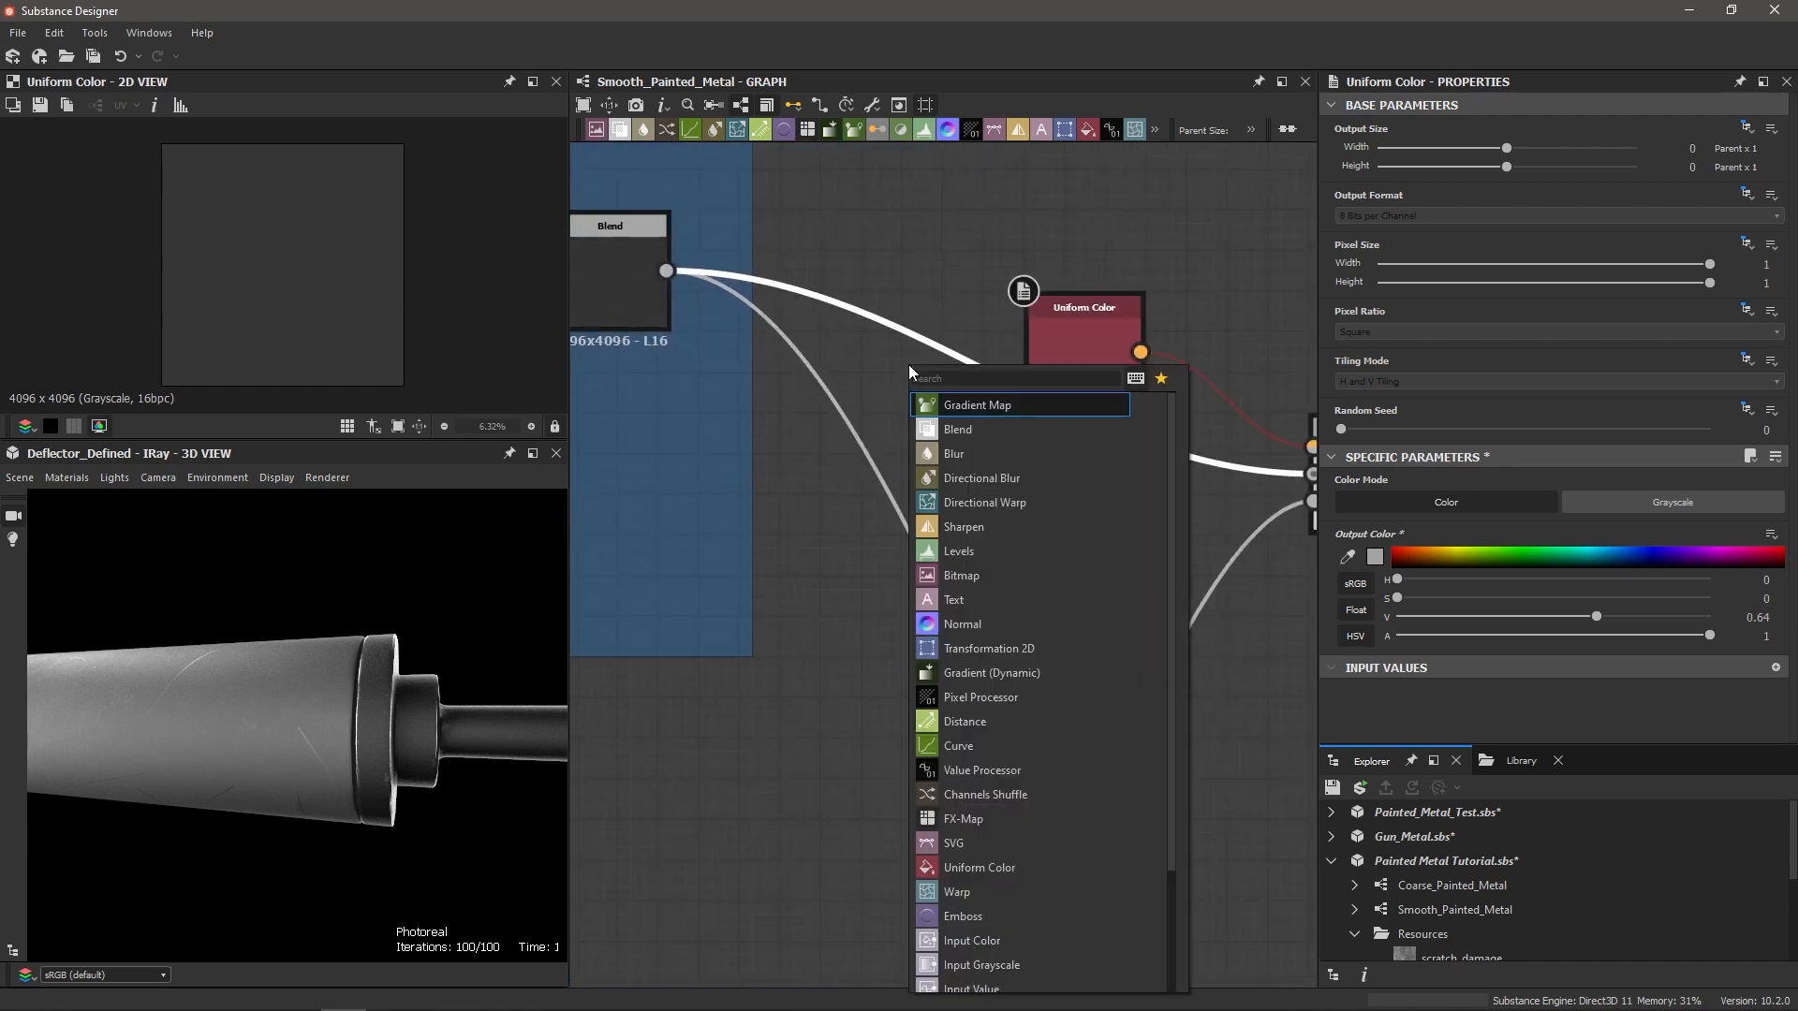
left_click(989, 406)
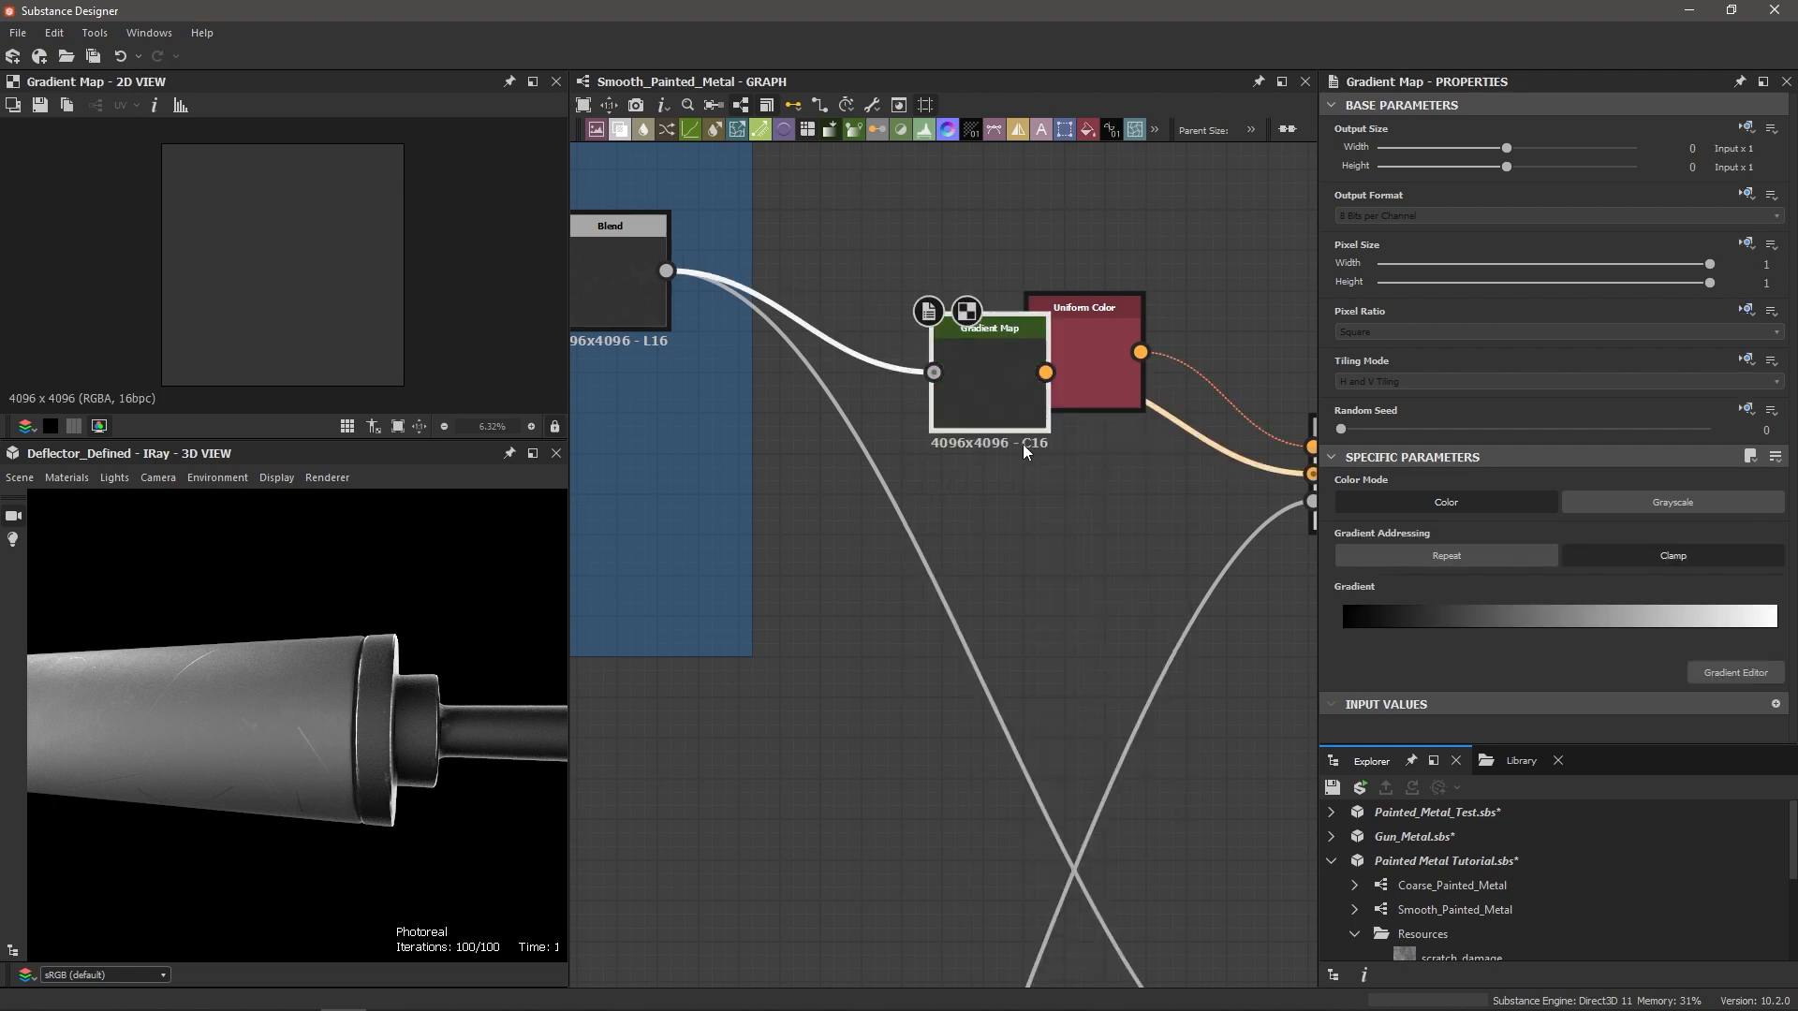
scroll(972, 345, "down", 2)
left_click_drag(987, 358, 1015, 448)
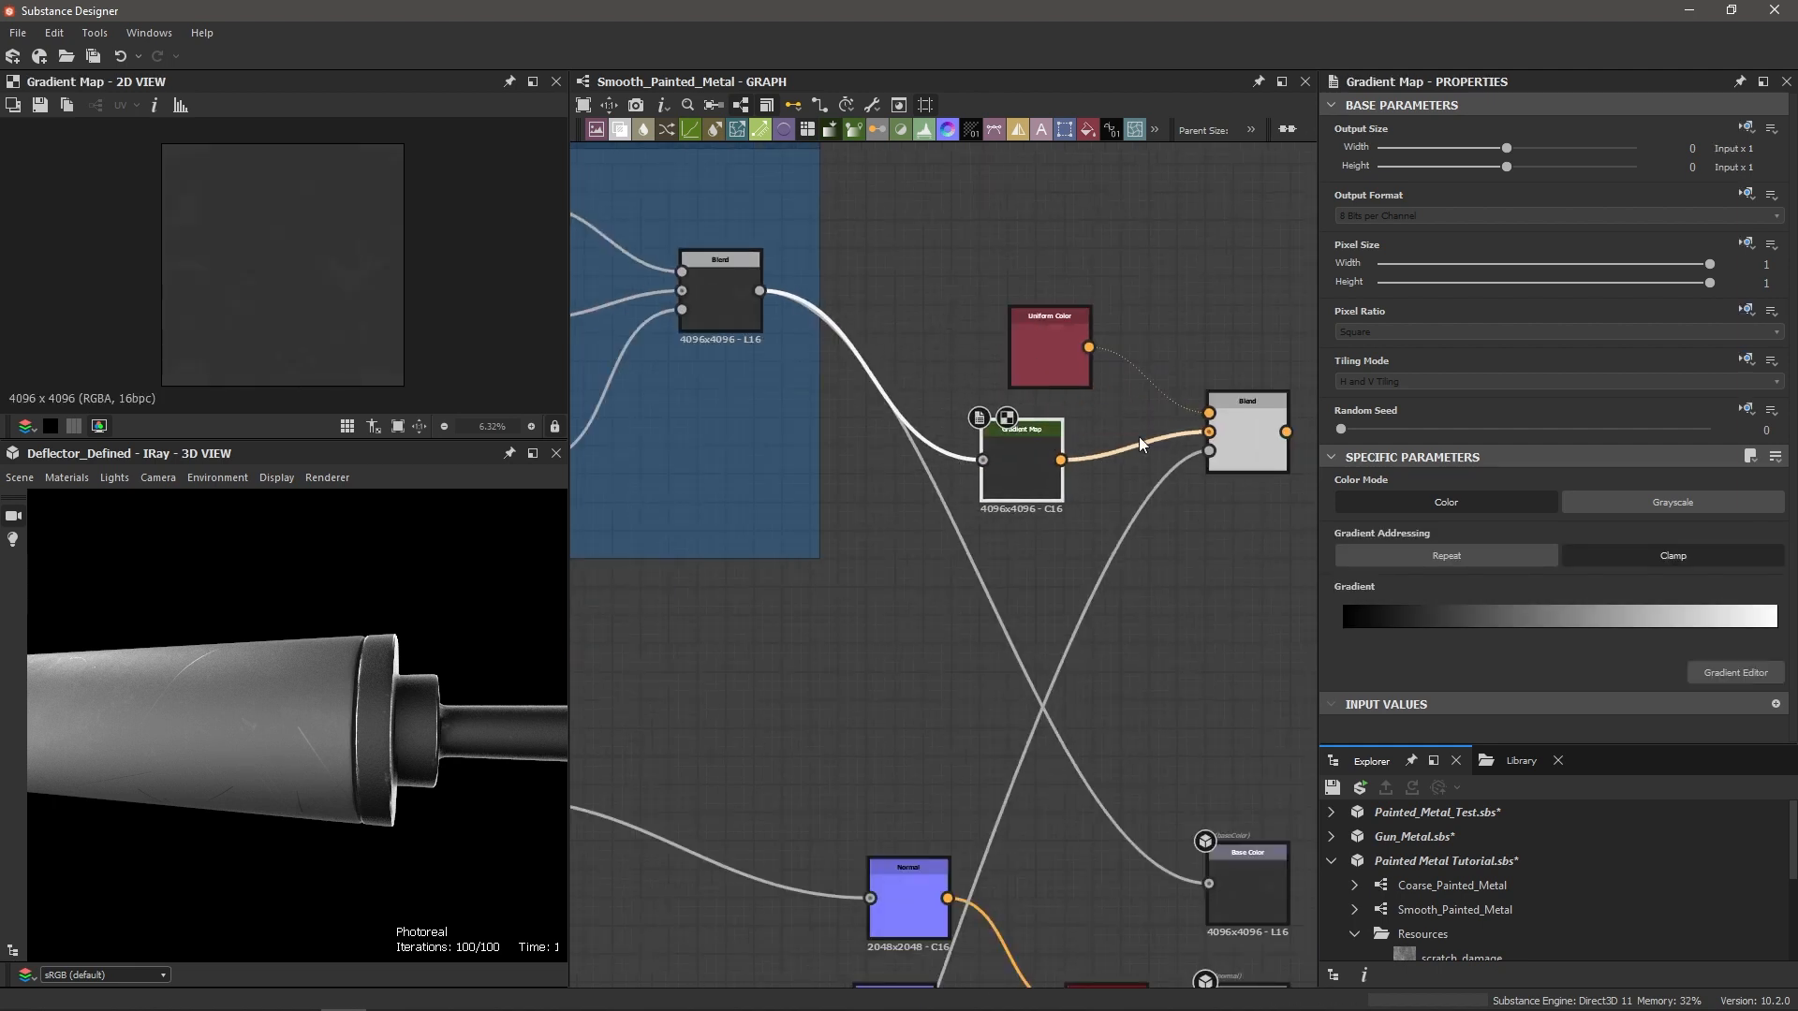
Step: Connect the new Blend's output to the Base Color output and rotate the 3D model to see the worn edges
scroll(1124, 401, "up", 2)
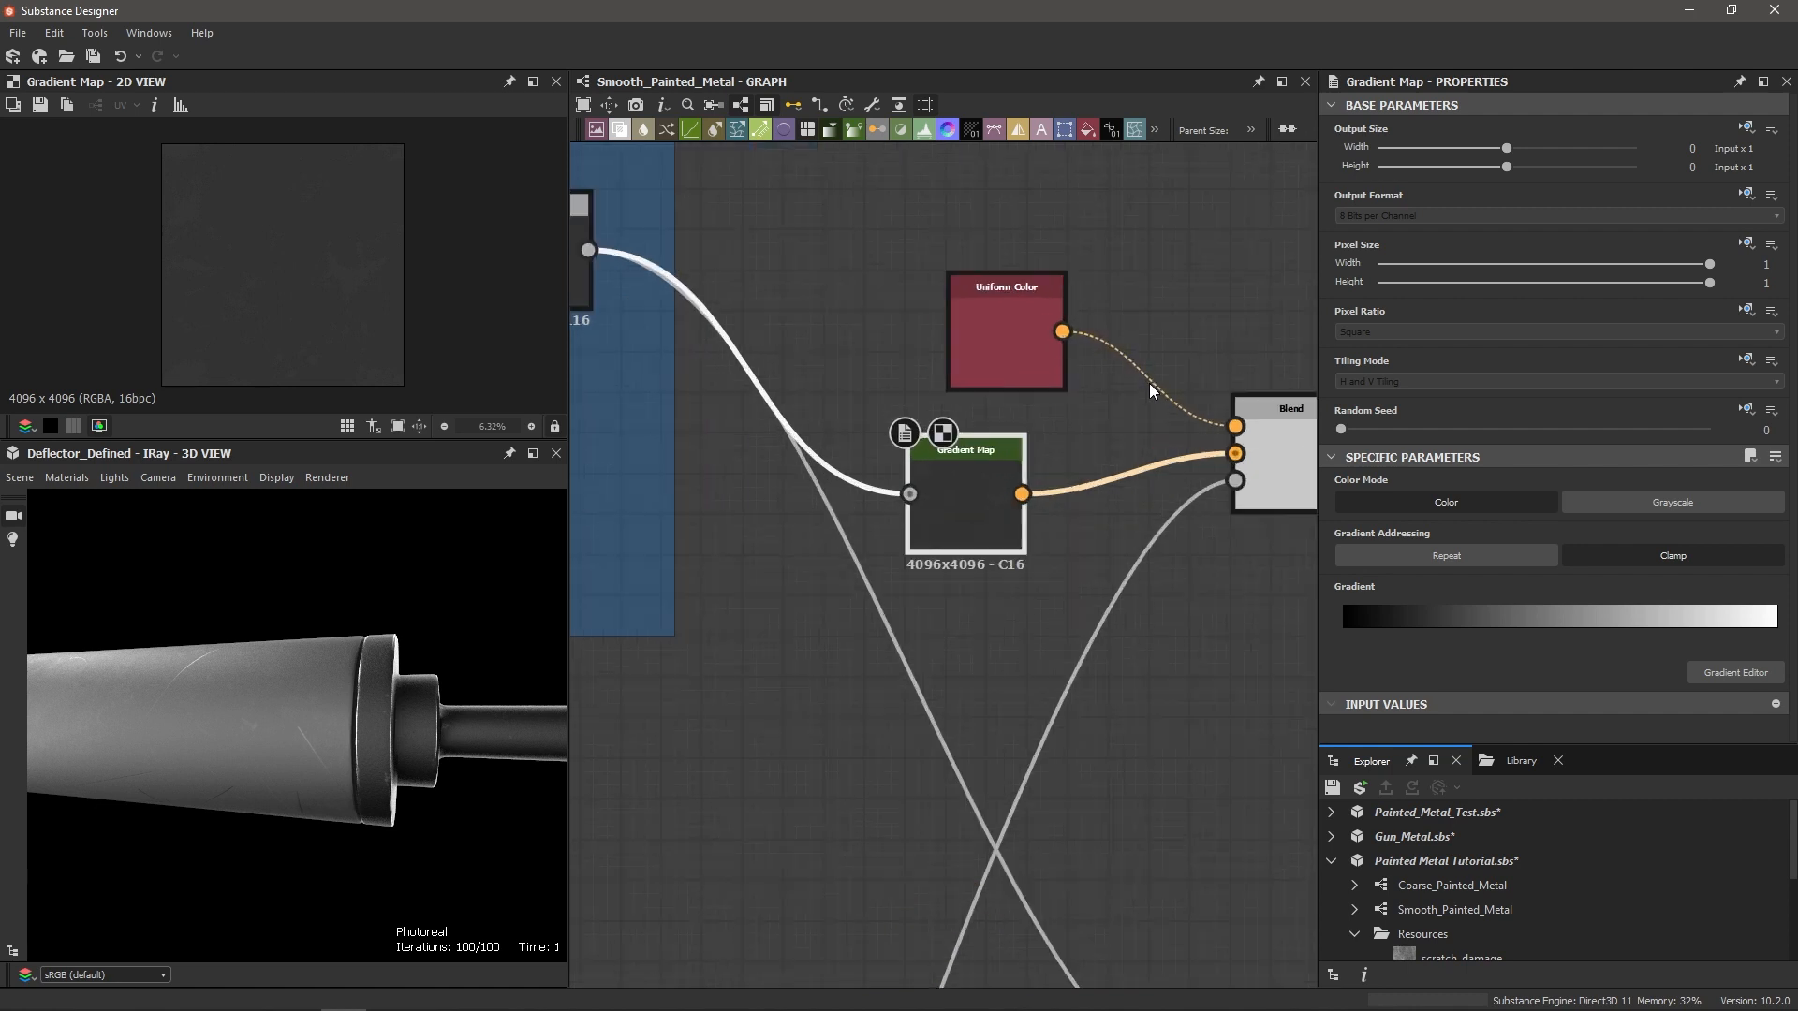
middle_click_drag(1115, 414, 931, 392)
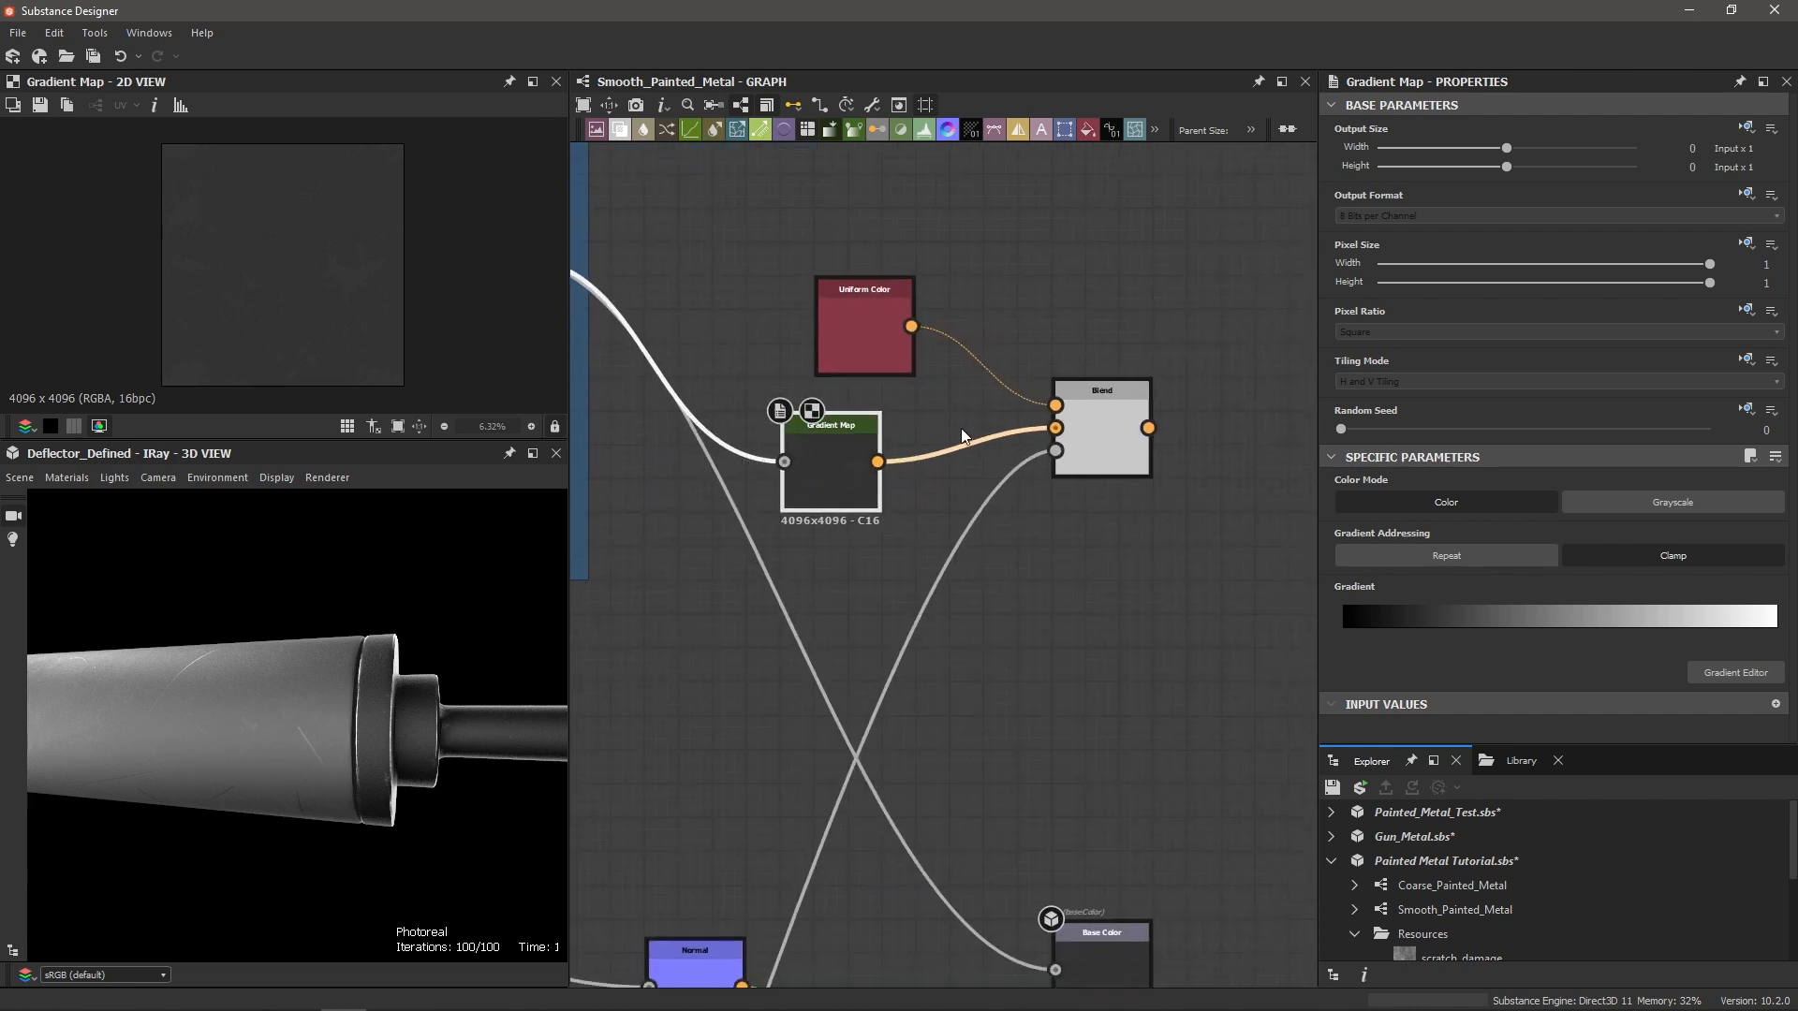
scroll(961, 428, "down", 2)
left_click_drag(1091, 428, 1148, 442)
left_click_drag(991, 722, 1026, 803)
left_click_drag(304, 732, 386, 739)
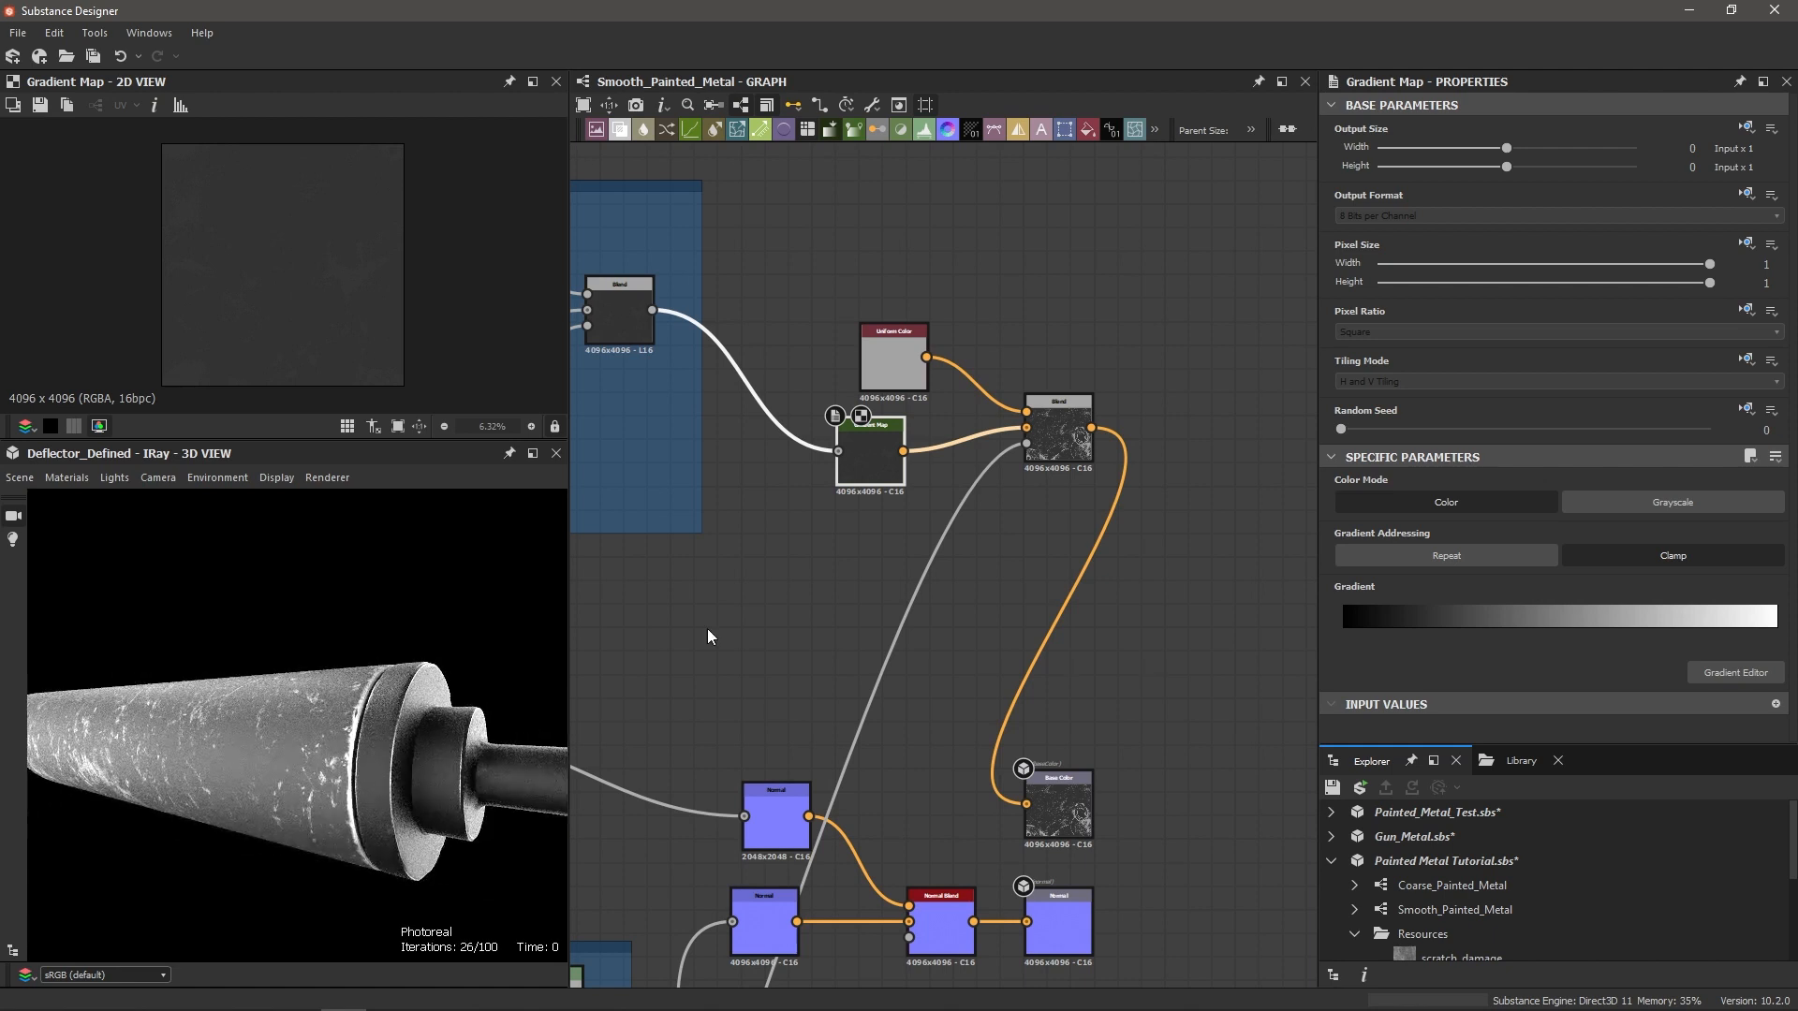
Step: Set the Metal Edge Wear node's Wear Level to 0.39 and Wear Contrast to 0.09
scroll(925, 620, "down", 6)
scroll(875, 704, "up", 5)
scroll(875, 704, "up", 2)
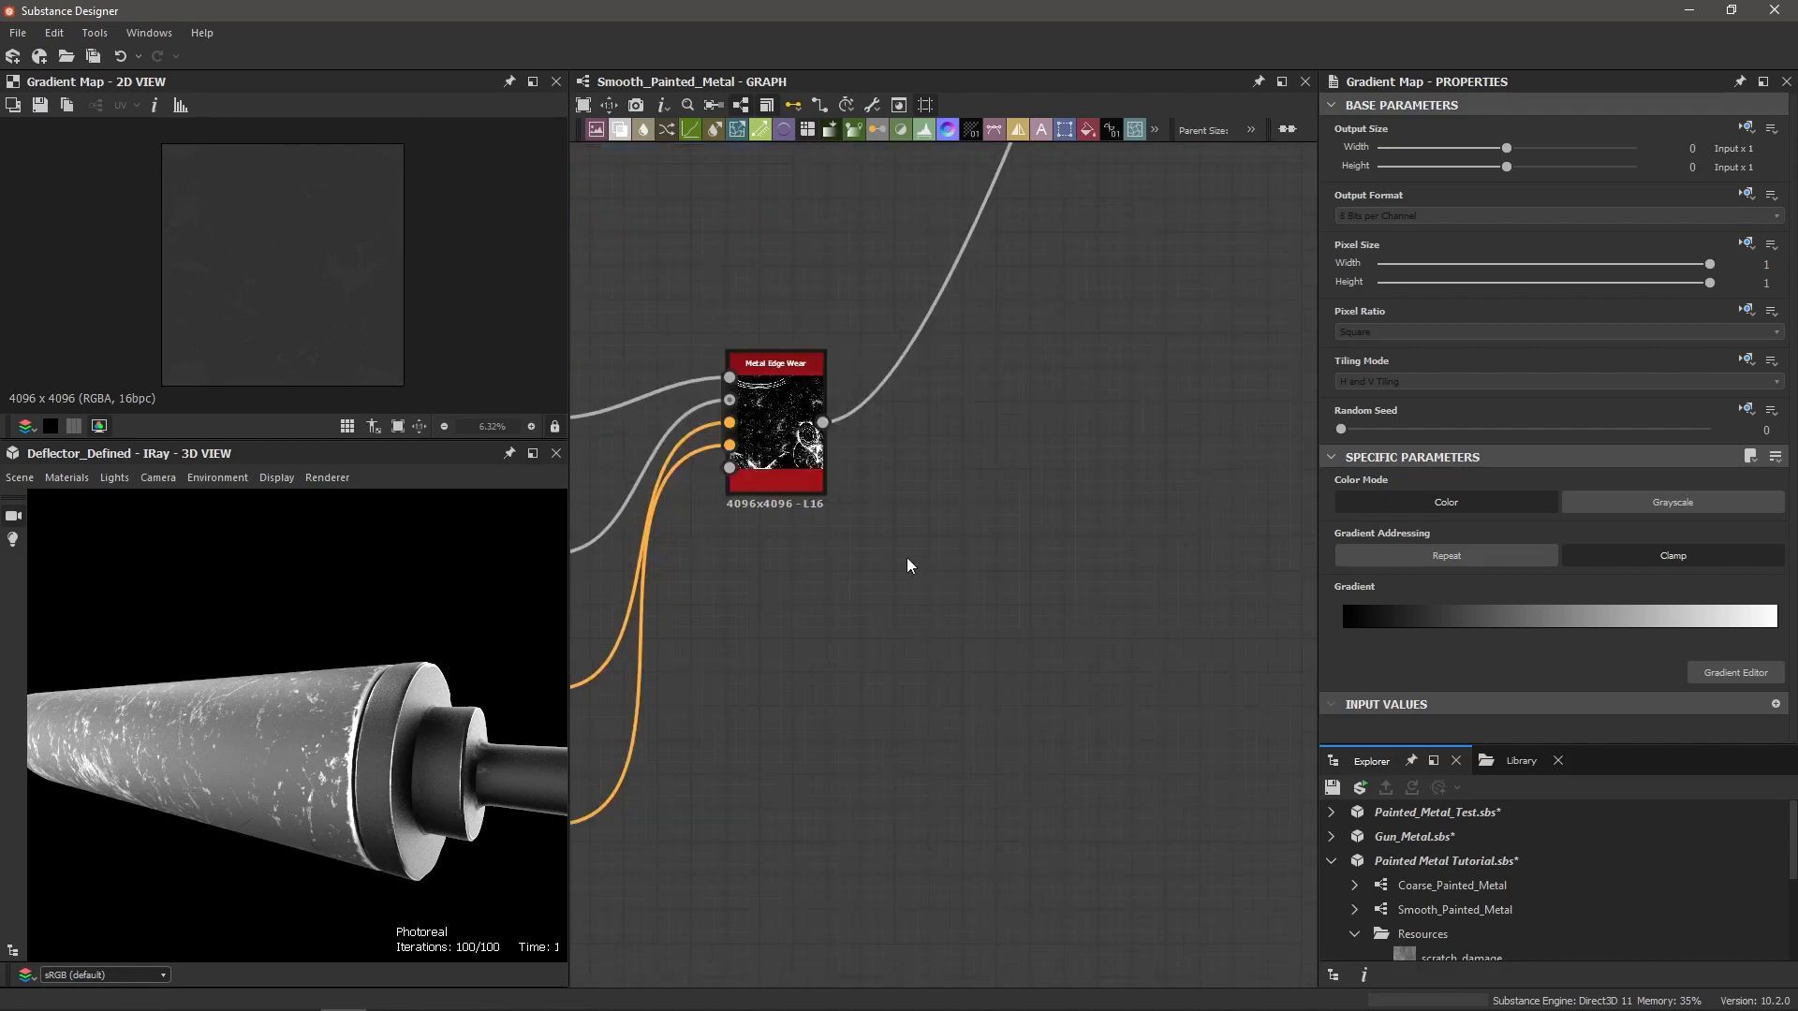
double_click(817, 608)
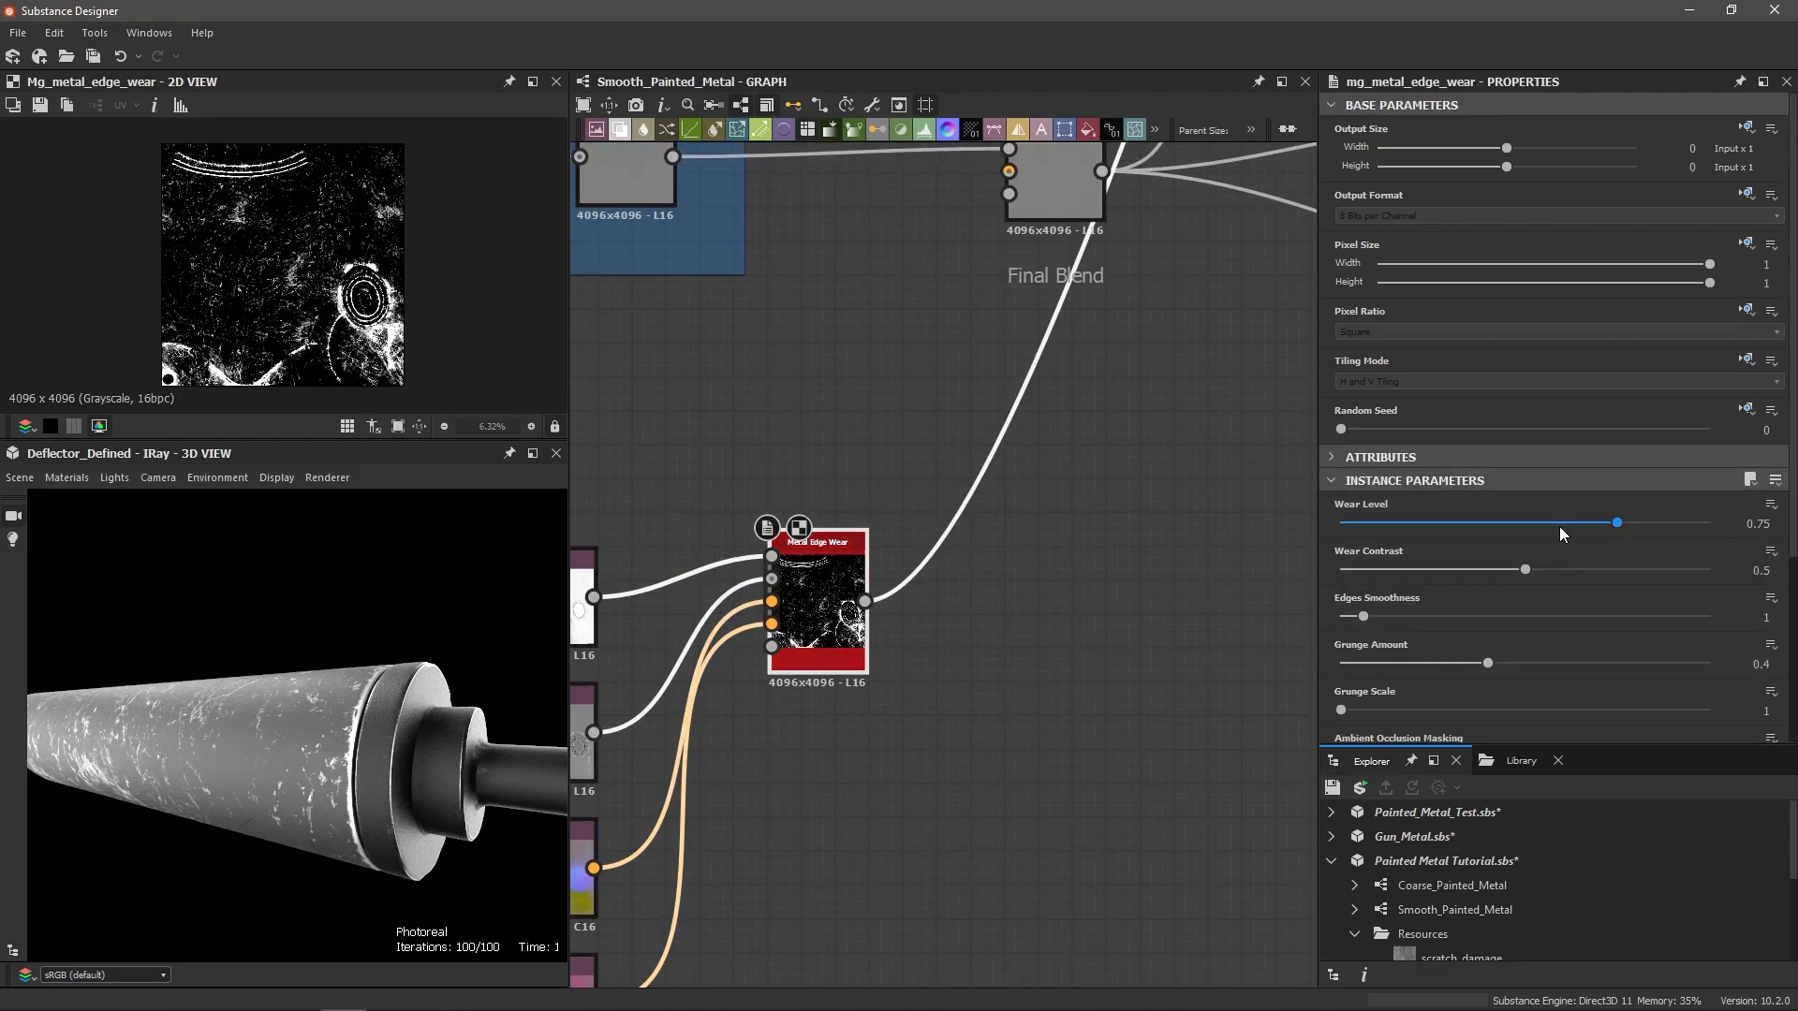
left_click_drag(1618, 526, 1485, 528)
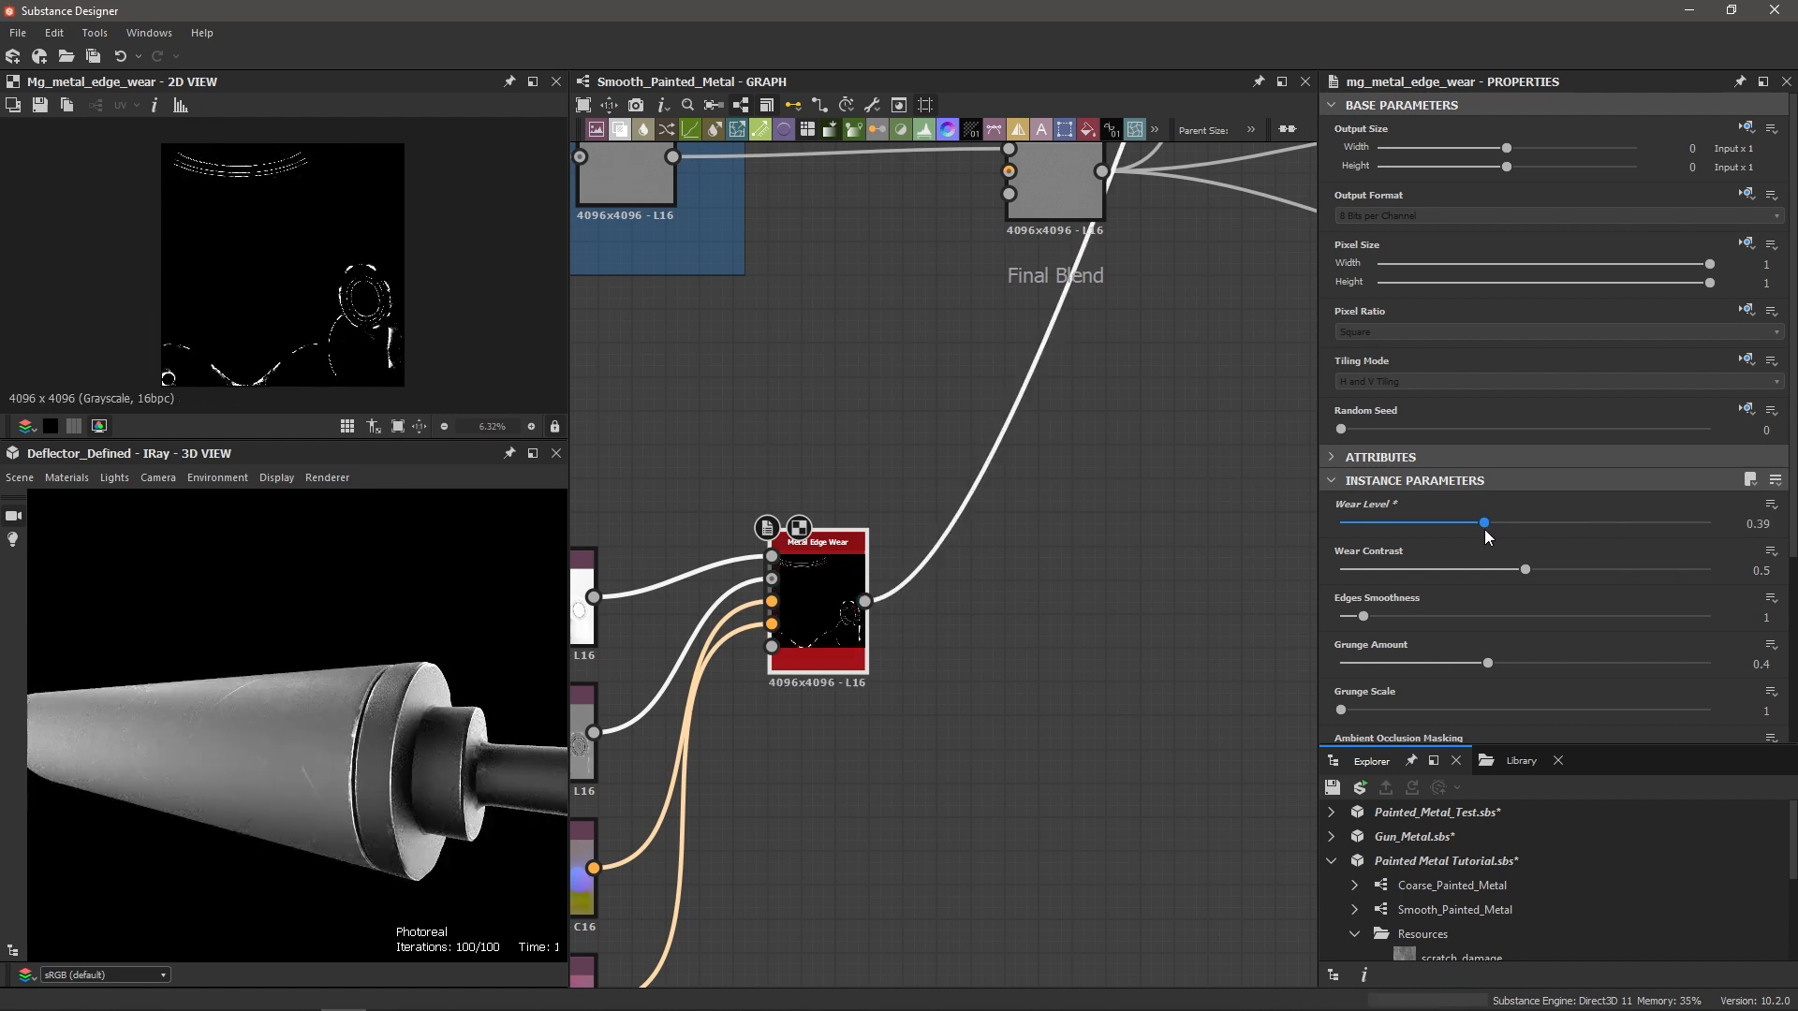
left_click_drag(1526, 569, 1375, 571)
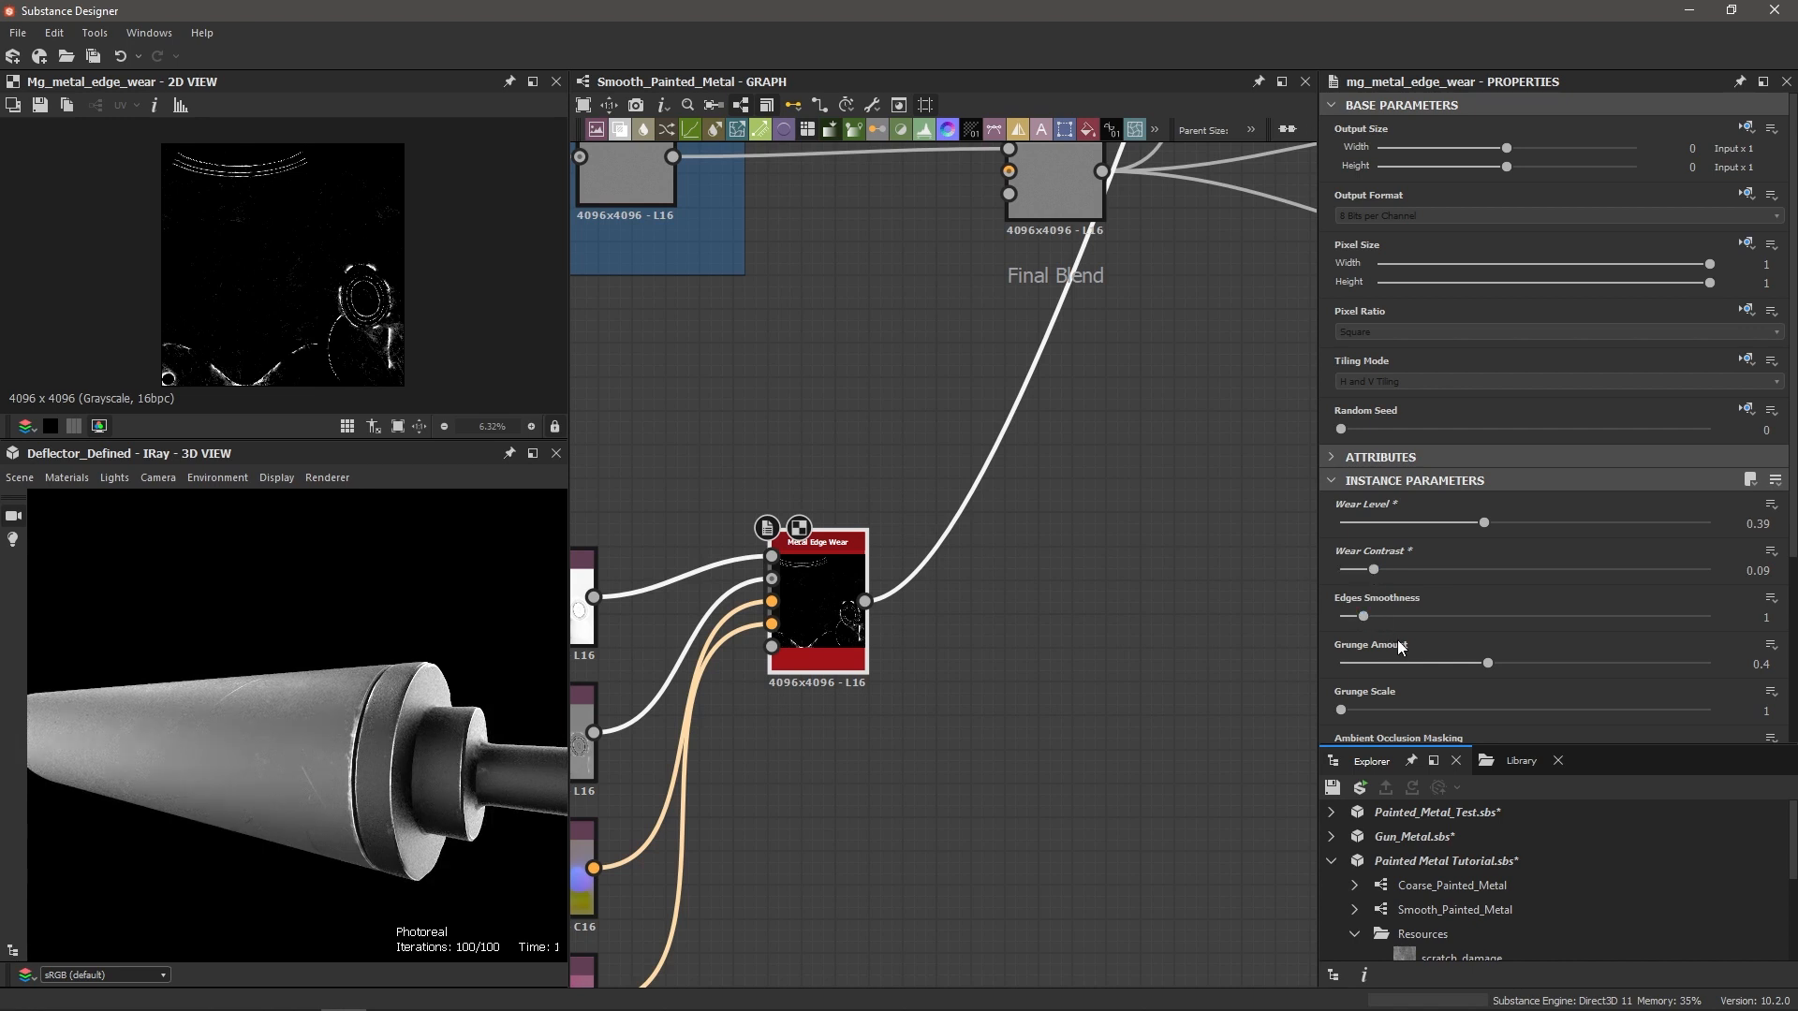
Step: Set the Metal Edge Wear's Grunge Amount to 0.33 and Grunge Scale to 4, and inspect the model's edges up close
left_click_drag(1487, 663, 1463, 664)
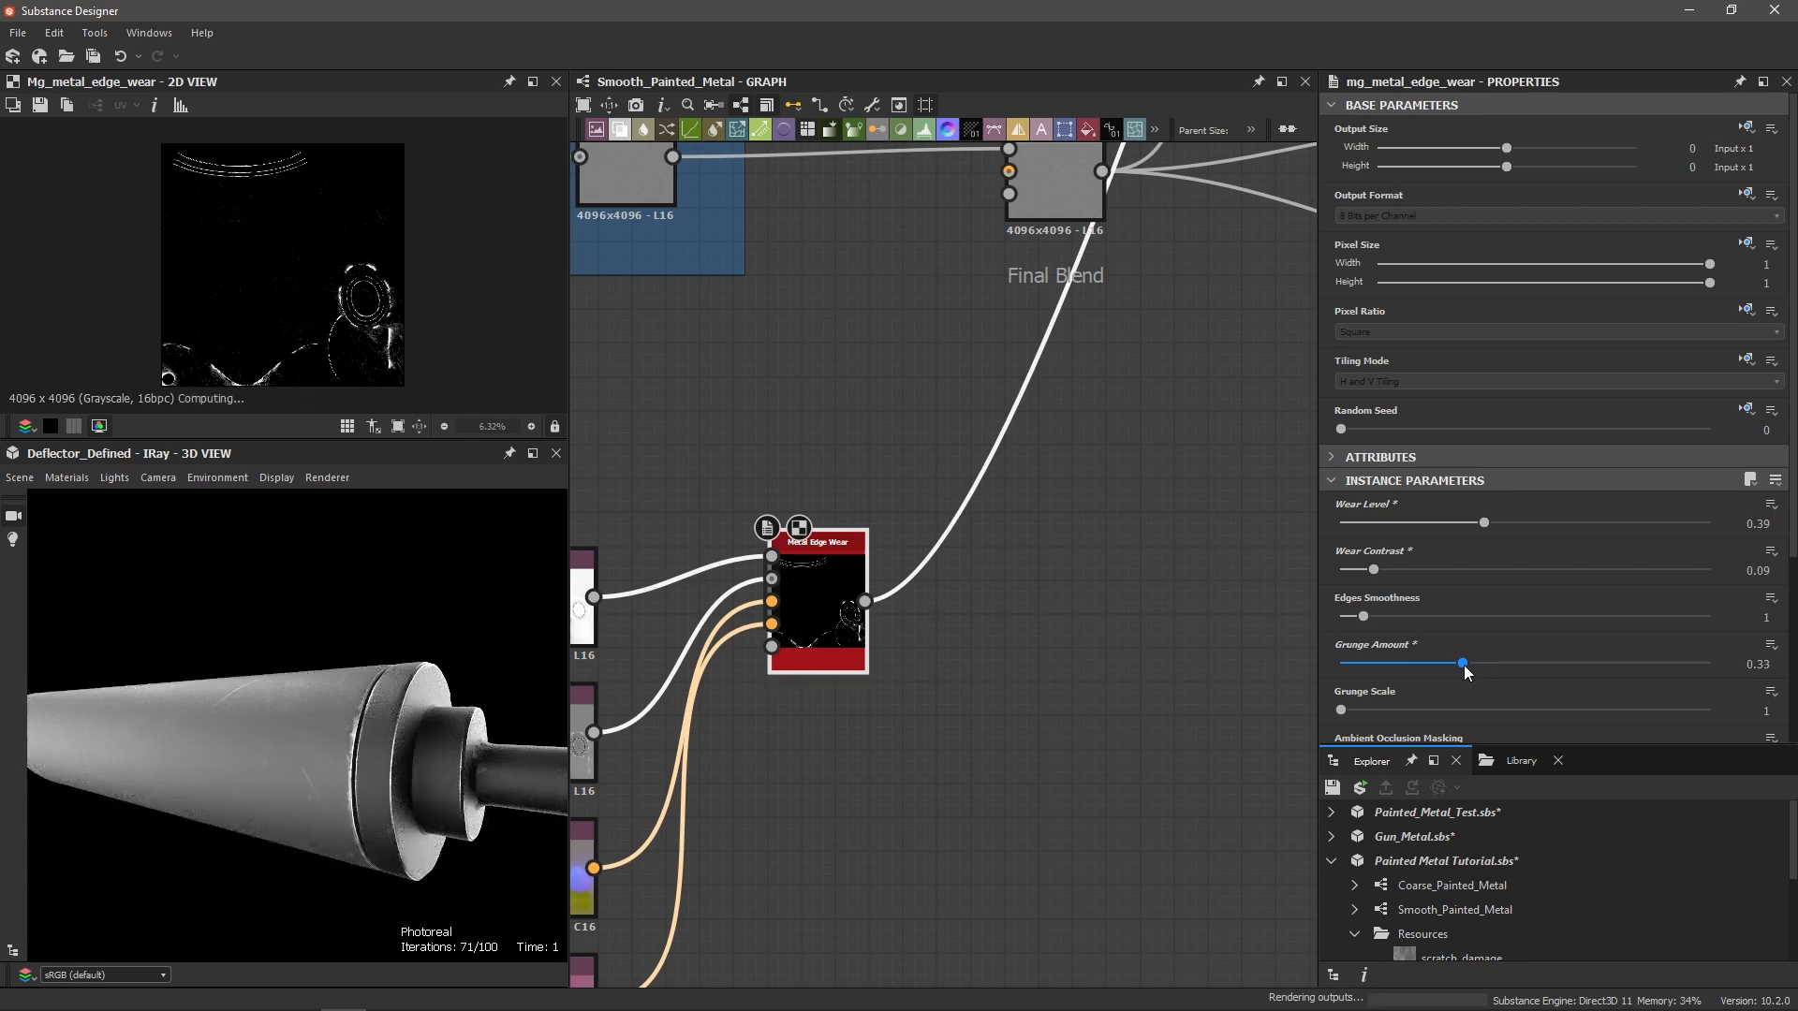
left_click_drag(1345, 712, 1415, 714)
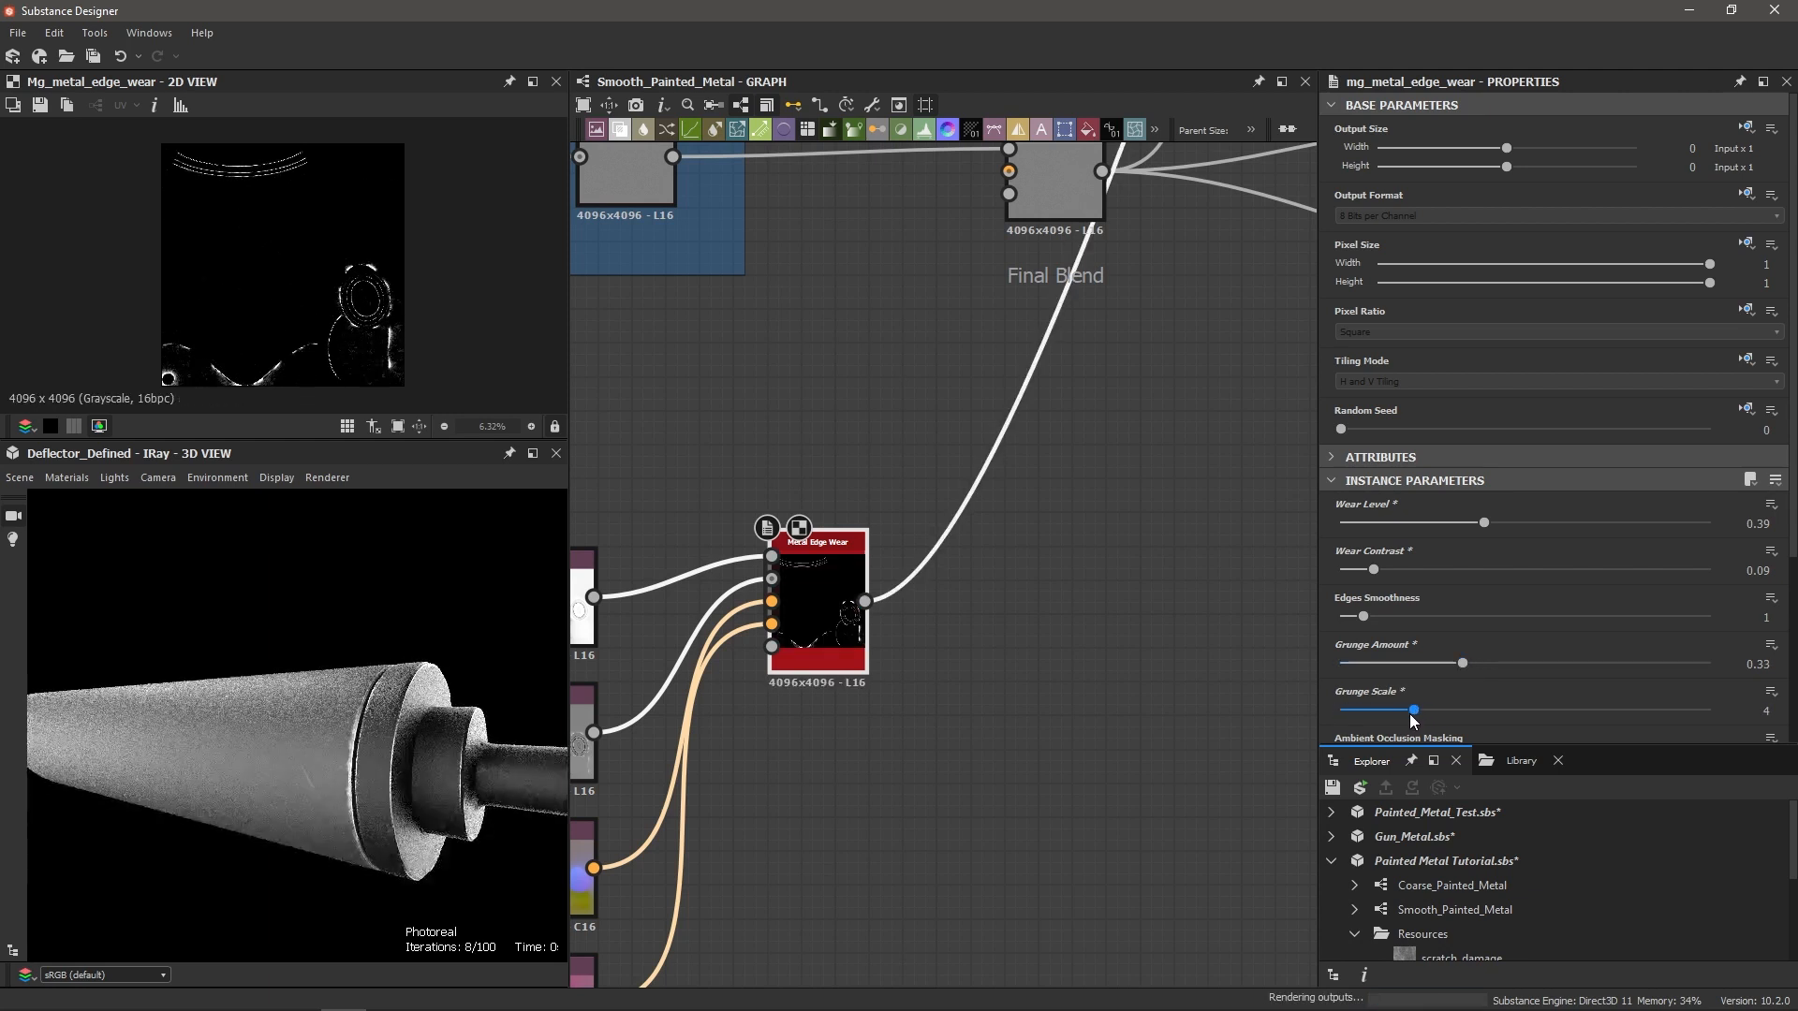
scroll(431, 783, "up", 5)
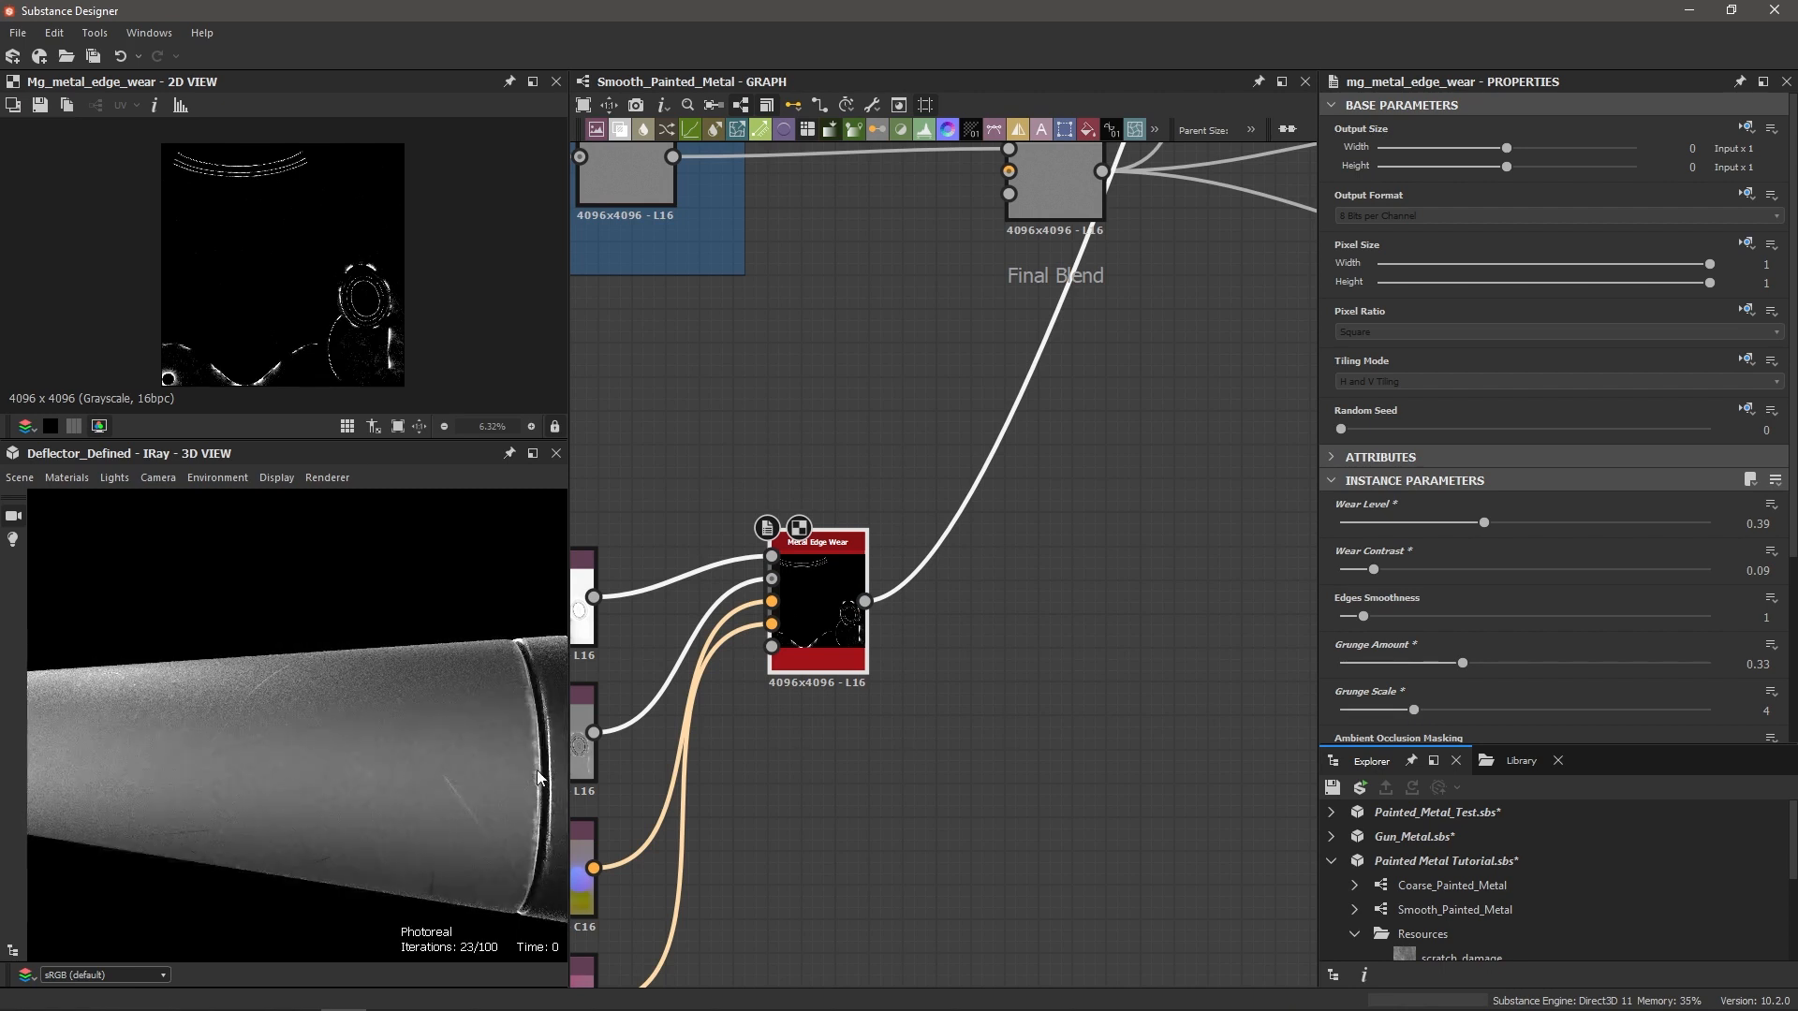
middle_click_drag(536, 770, 504, 772)
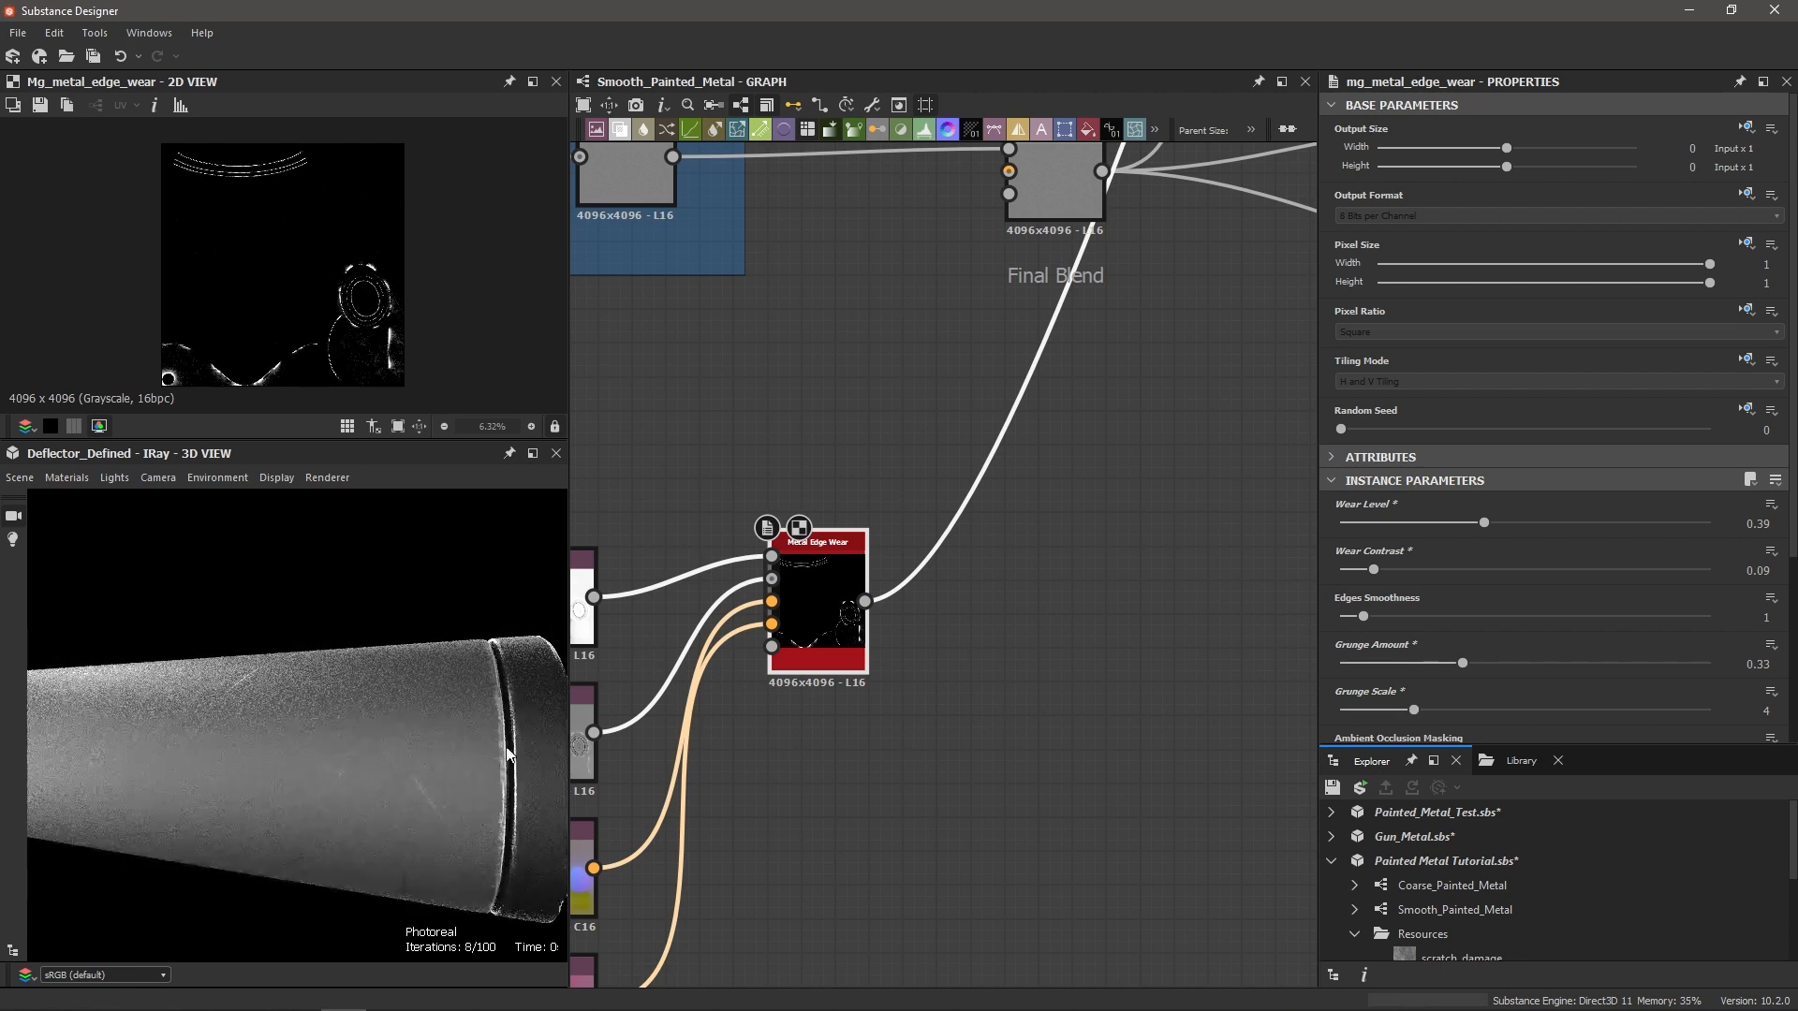
left_click_drag(499, 800, 381, 809)
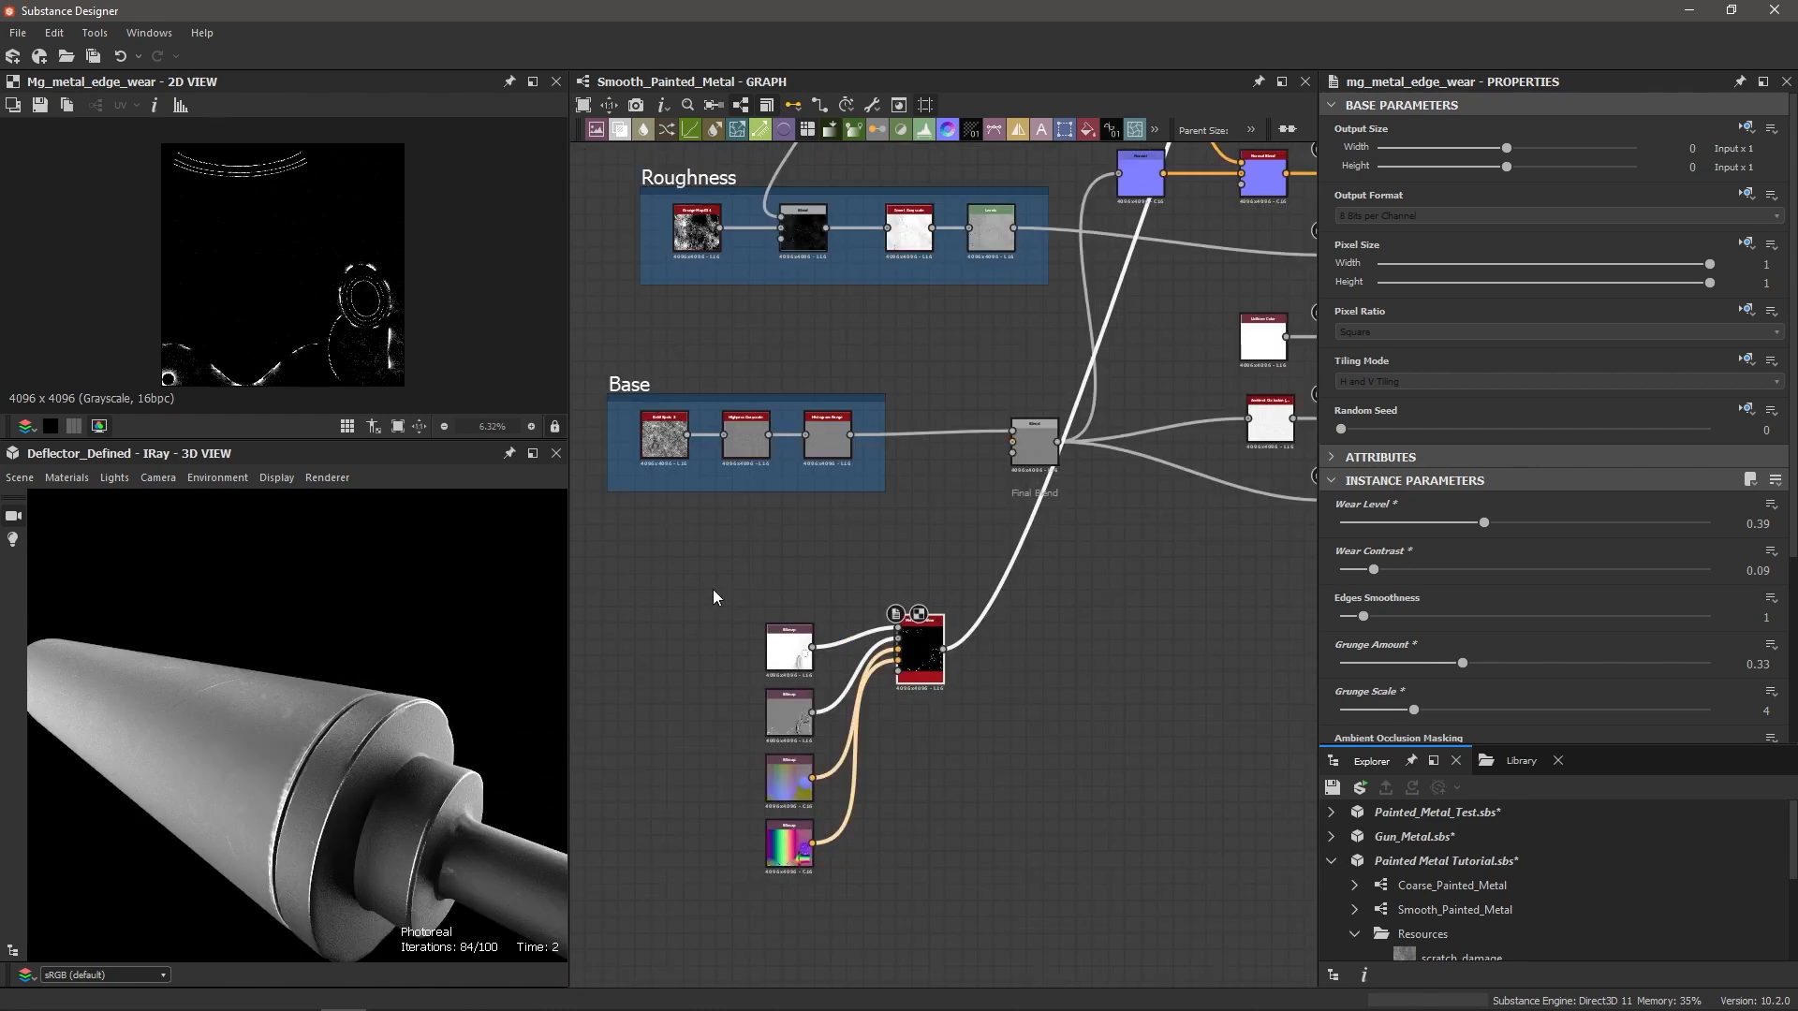
Step: Group the four baked map bitmaps and the Metal Edge Wear node in a frame titled "Edge Wear"
left_click_drag(712, 590, 968, 828)
key("space")
type("frame")
key("Return")
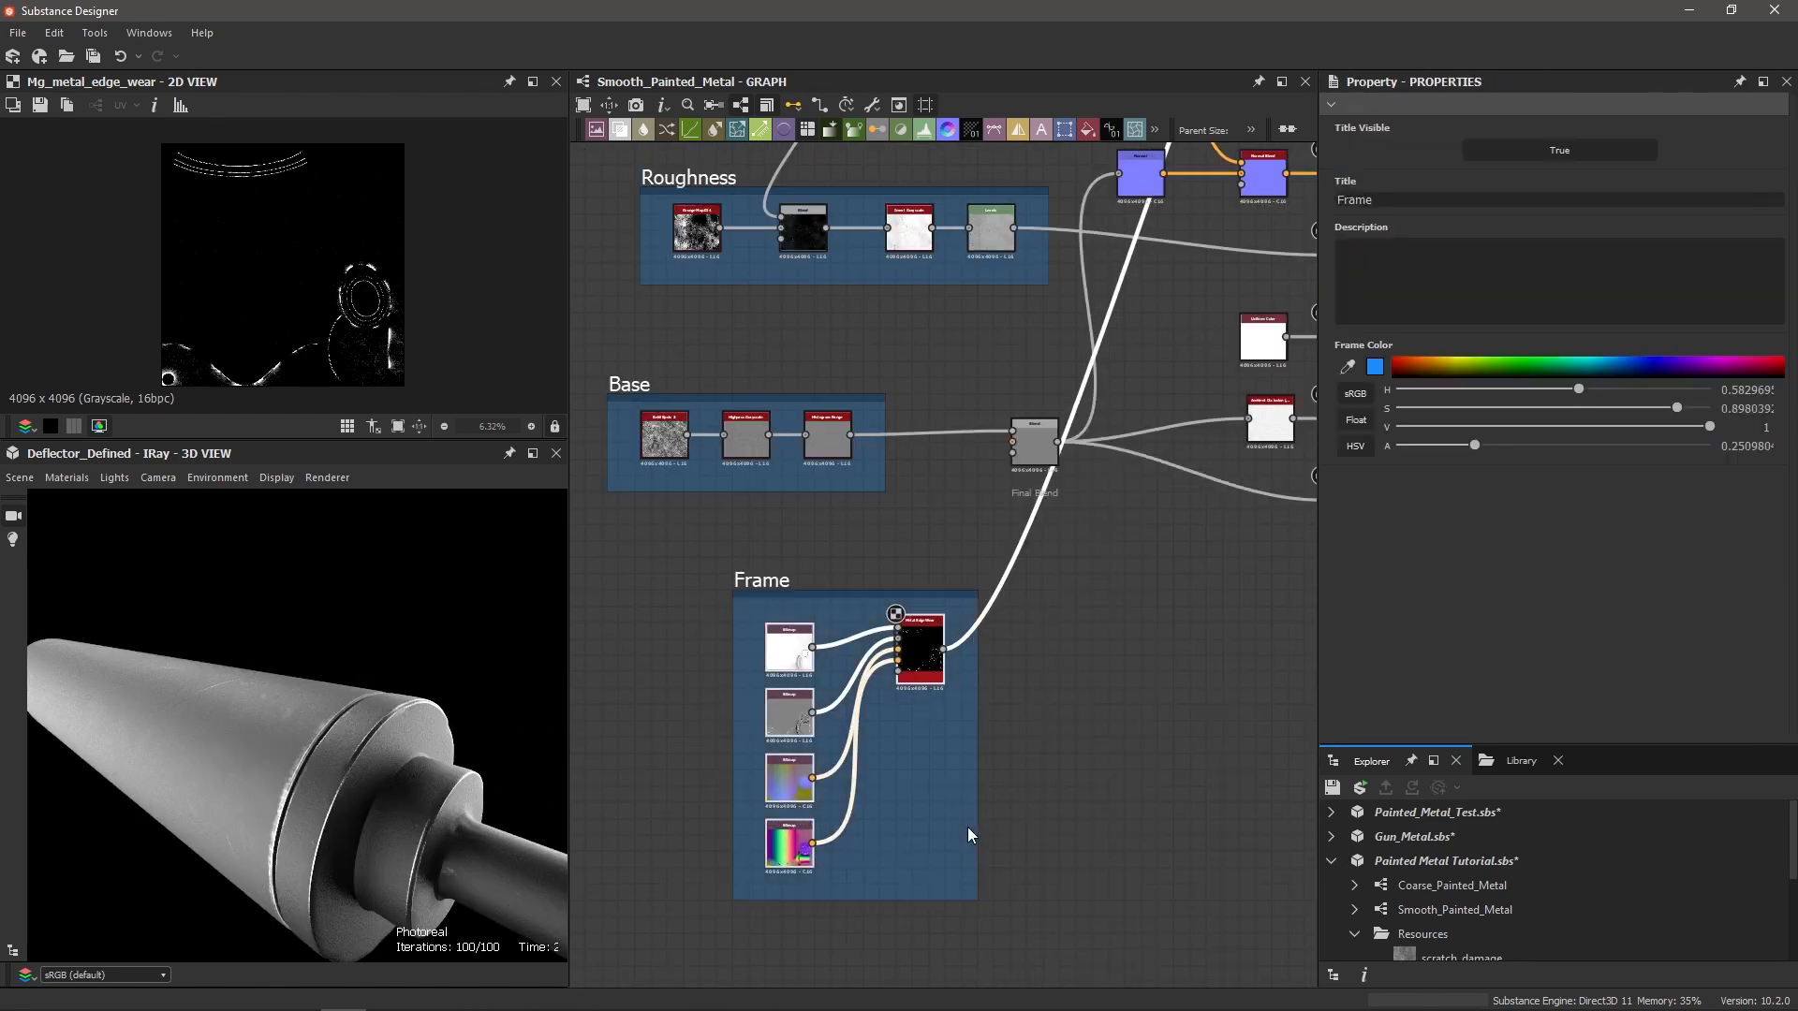
left_click_drag(1386, 199, 1294, 190)
type("Edge Wear")
key("Return")
Step: Examine the edge wear on the 3D model's rims from several angles and distances
scroll(1090, 746, "down", 3)
left_click_drag(368, 813, 352, 739)
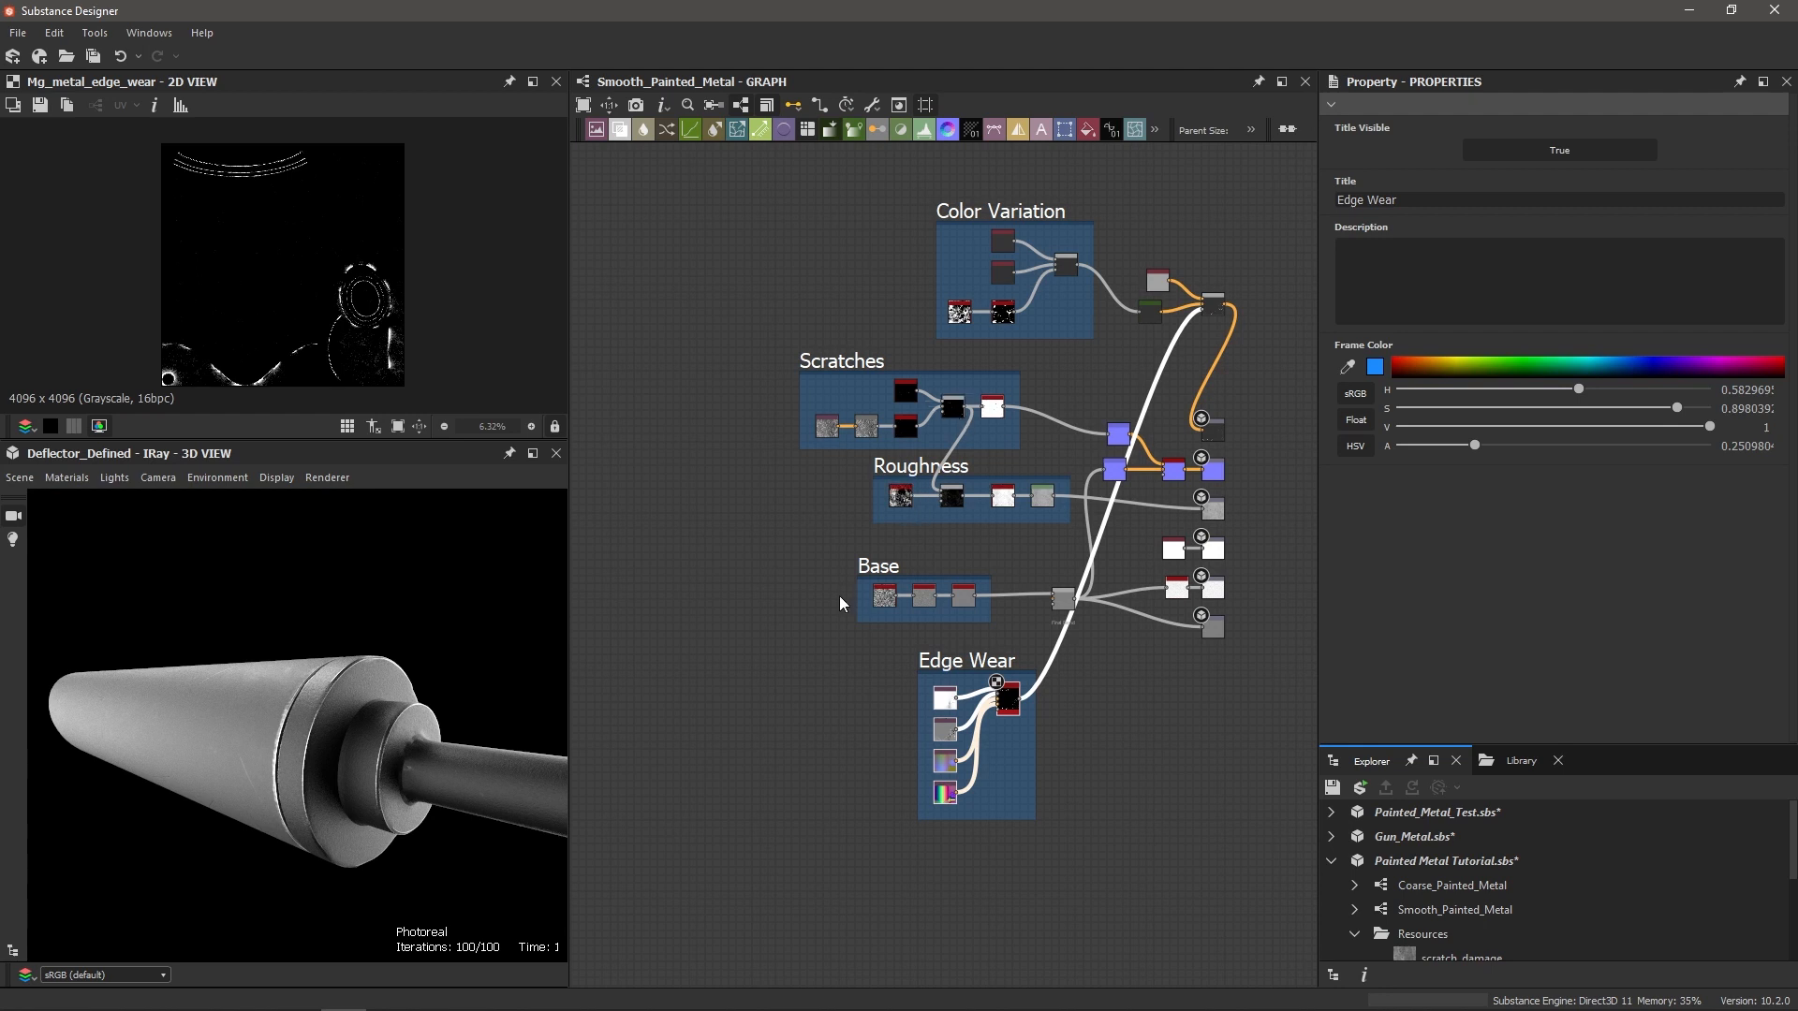
left_click_drag(316, 745, 286, 767)
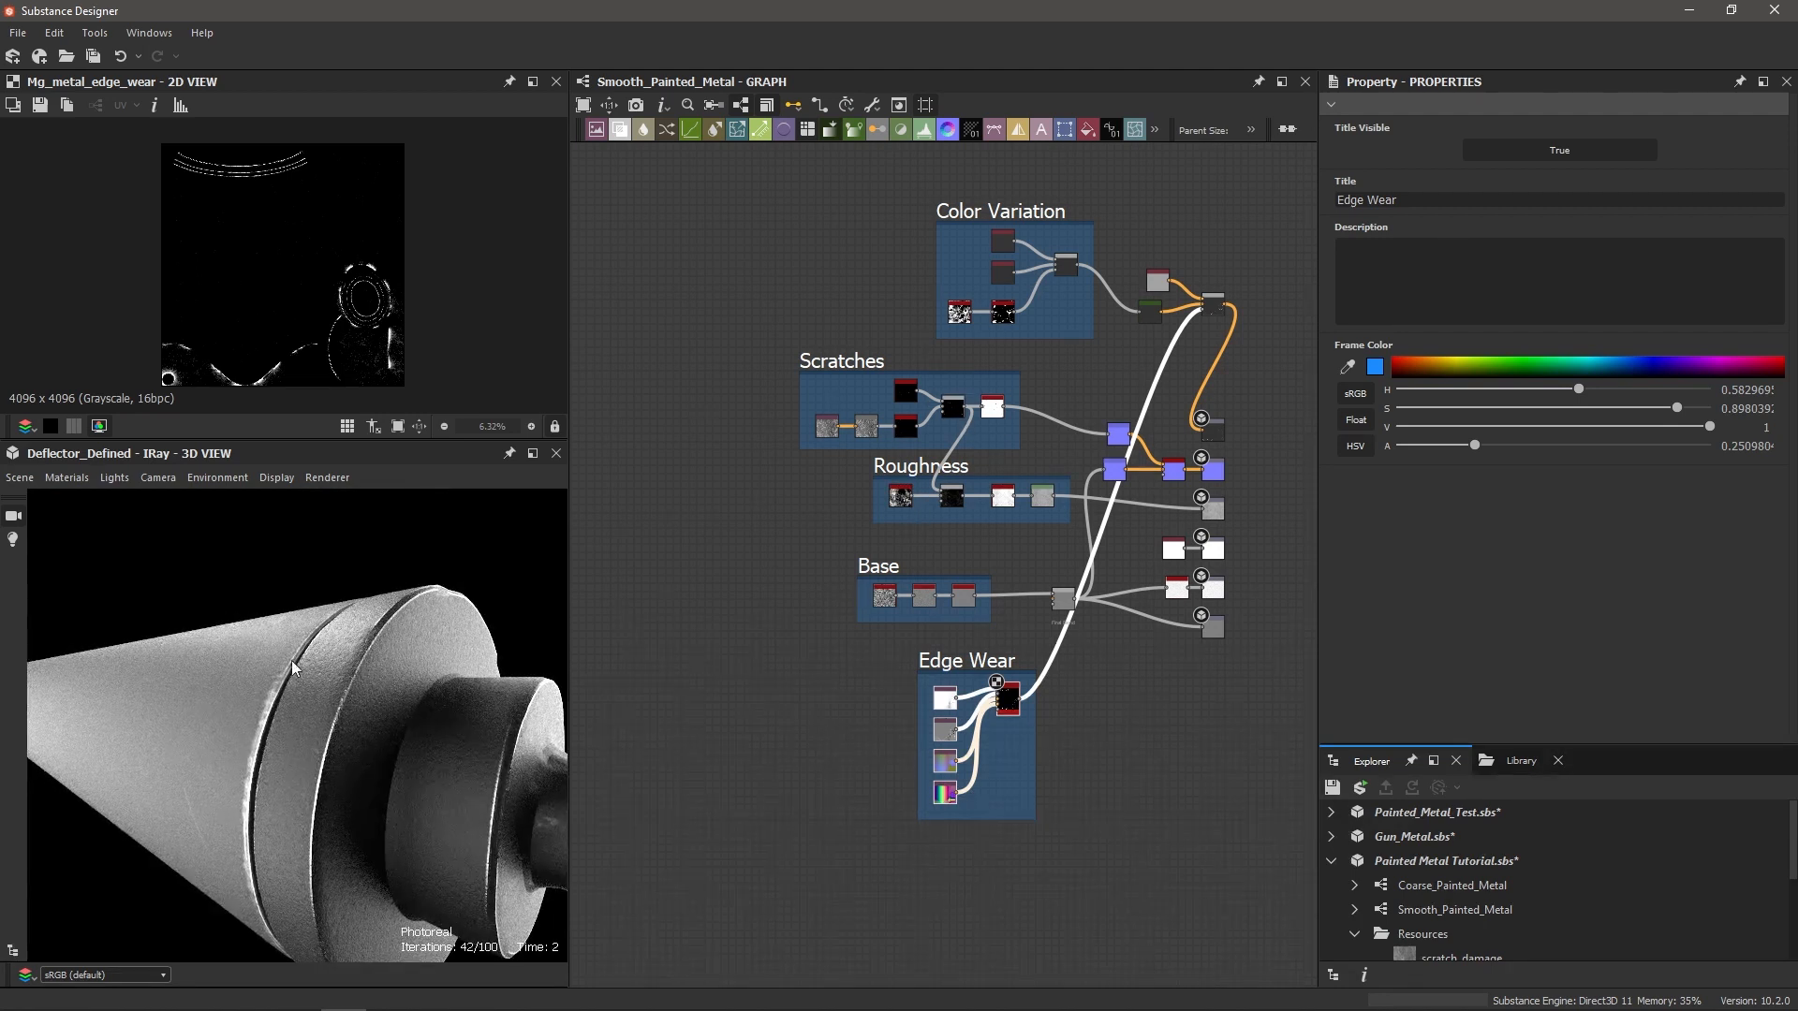
left_click_drag(232, 719, 332, 732)
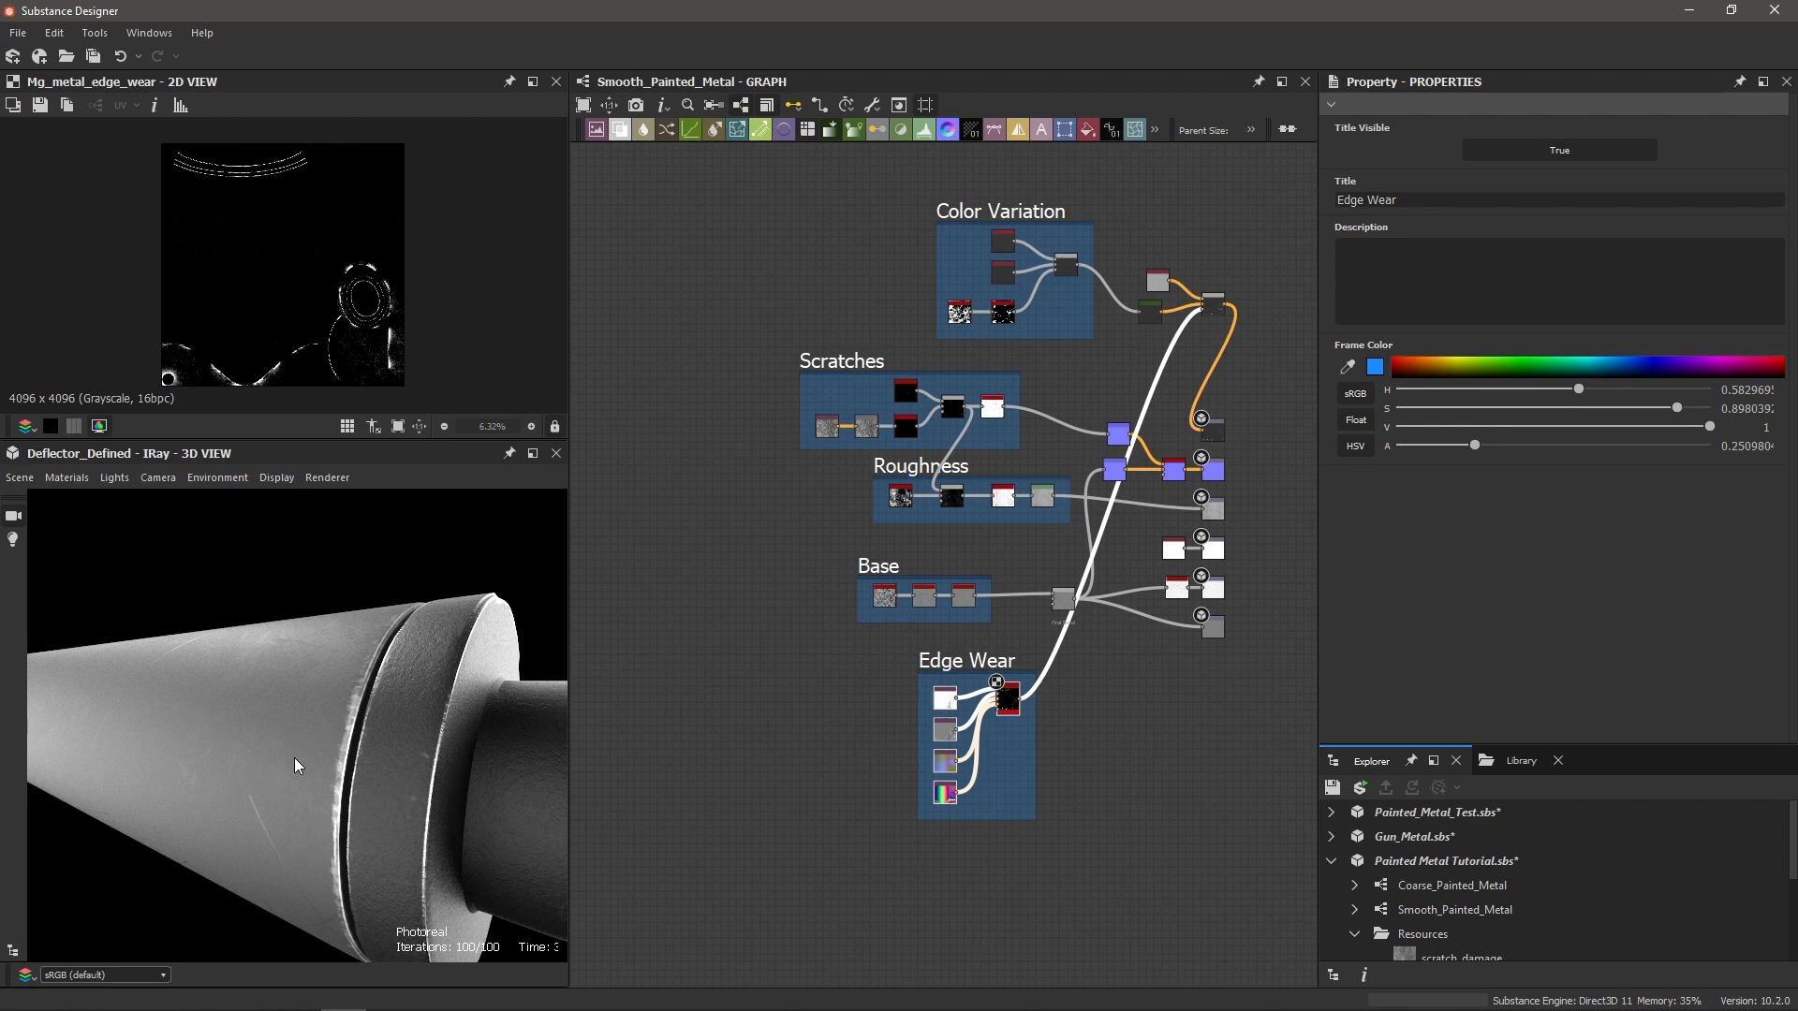
left_click_drag(294, 757, 373, 728)
scroll(899, 737, "down", 1)
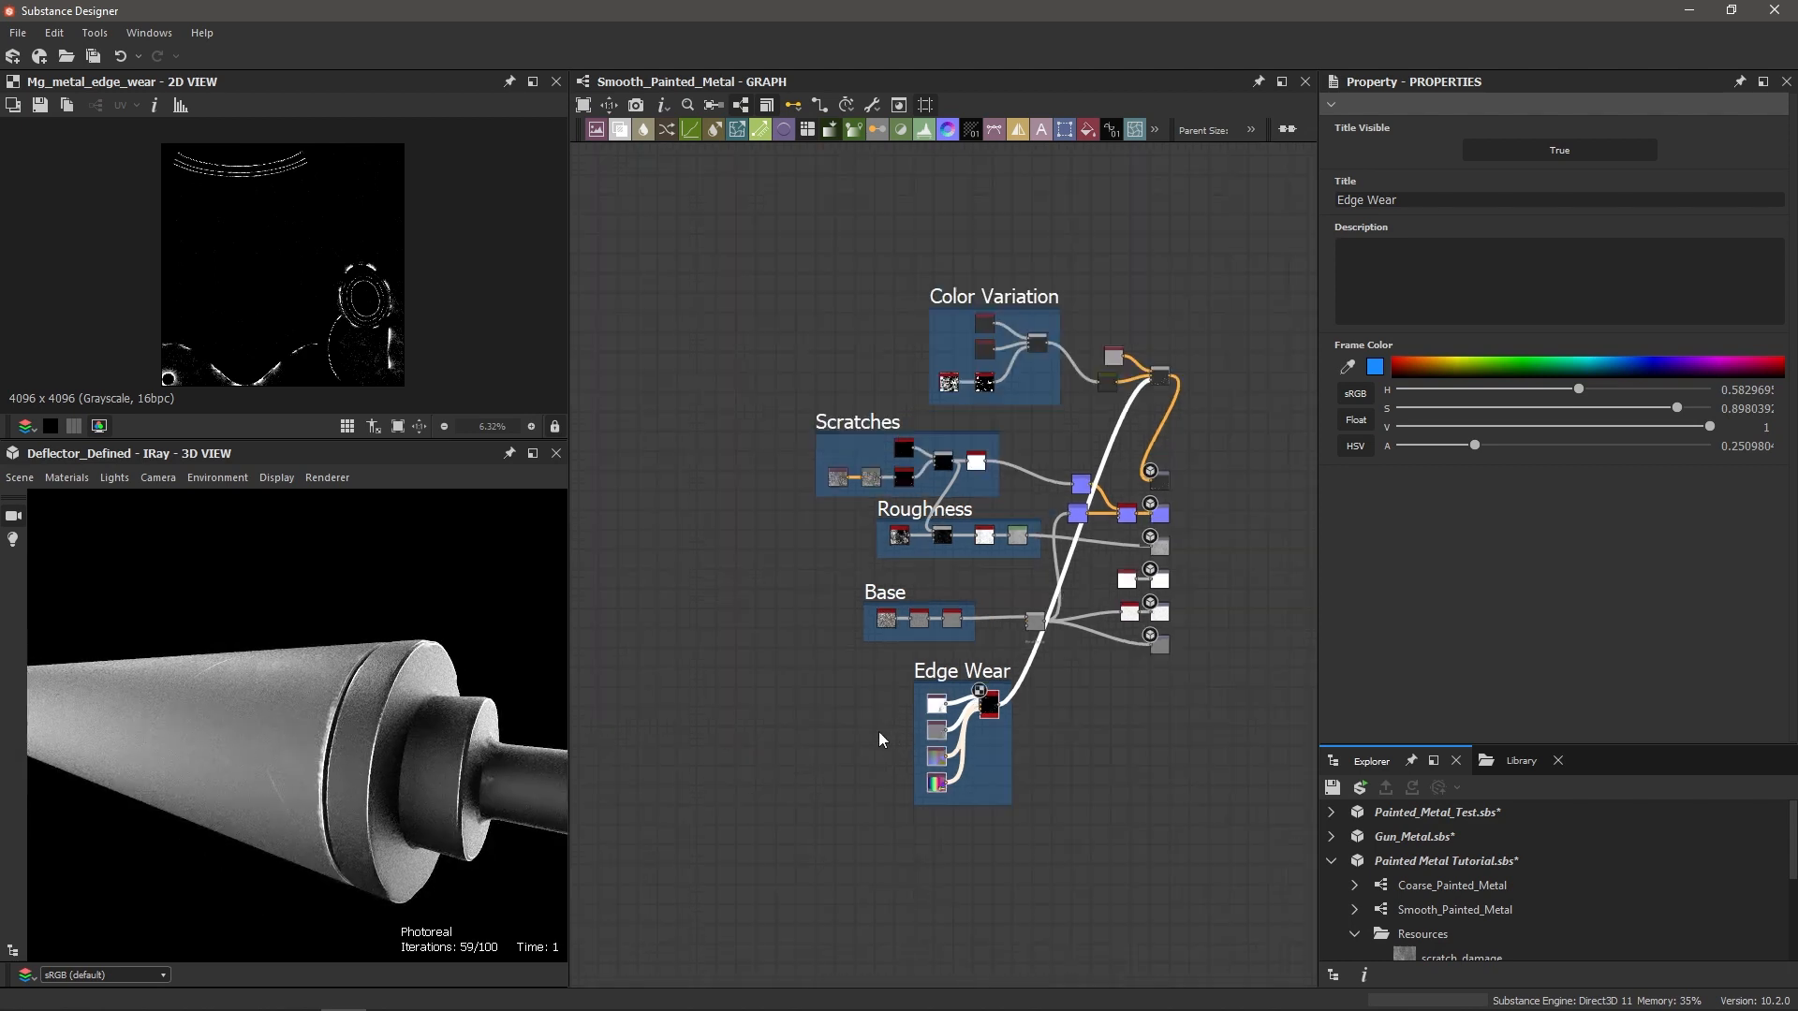
left_click_drag(379, 803, 505, 749)
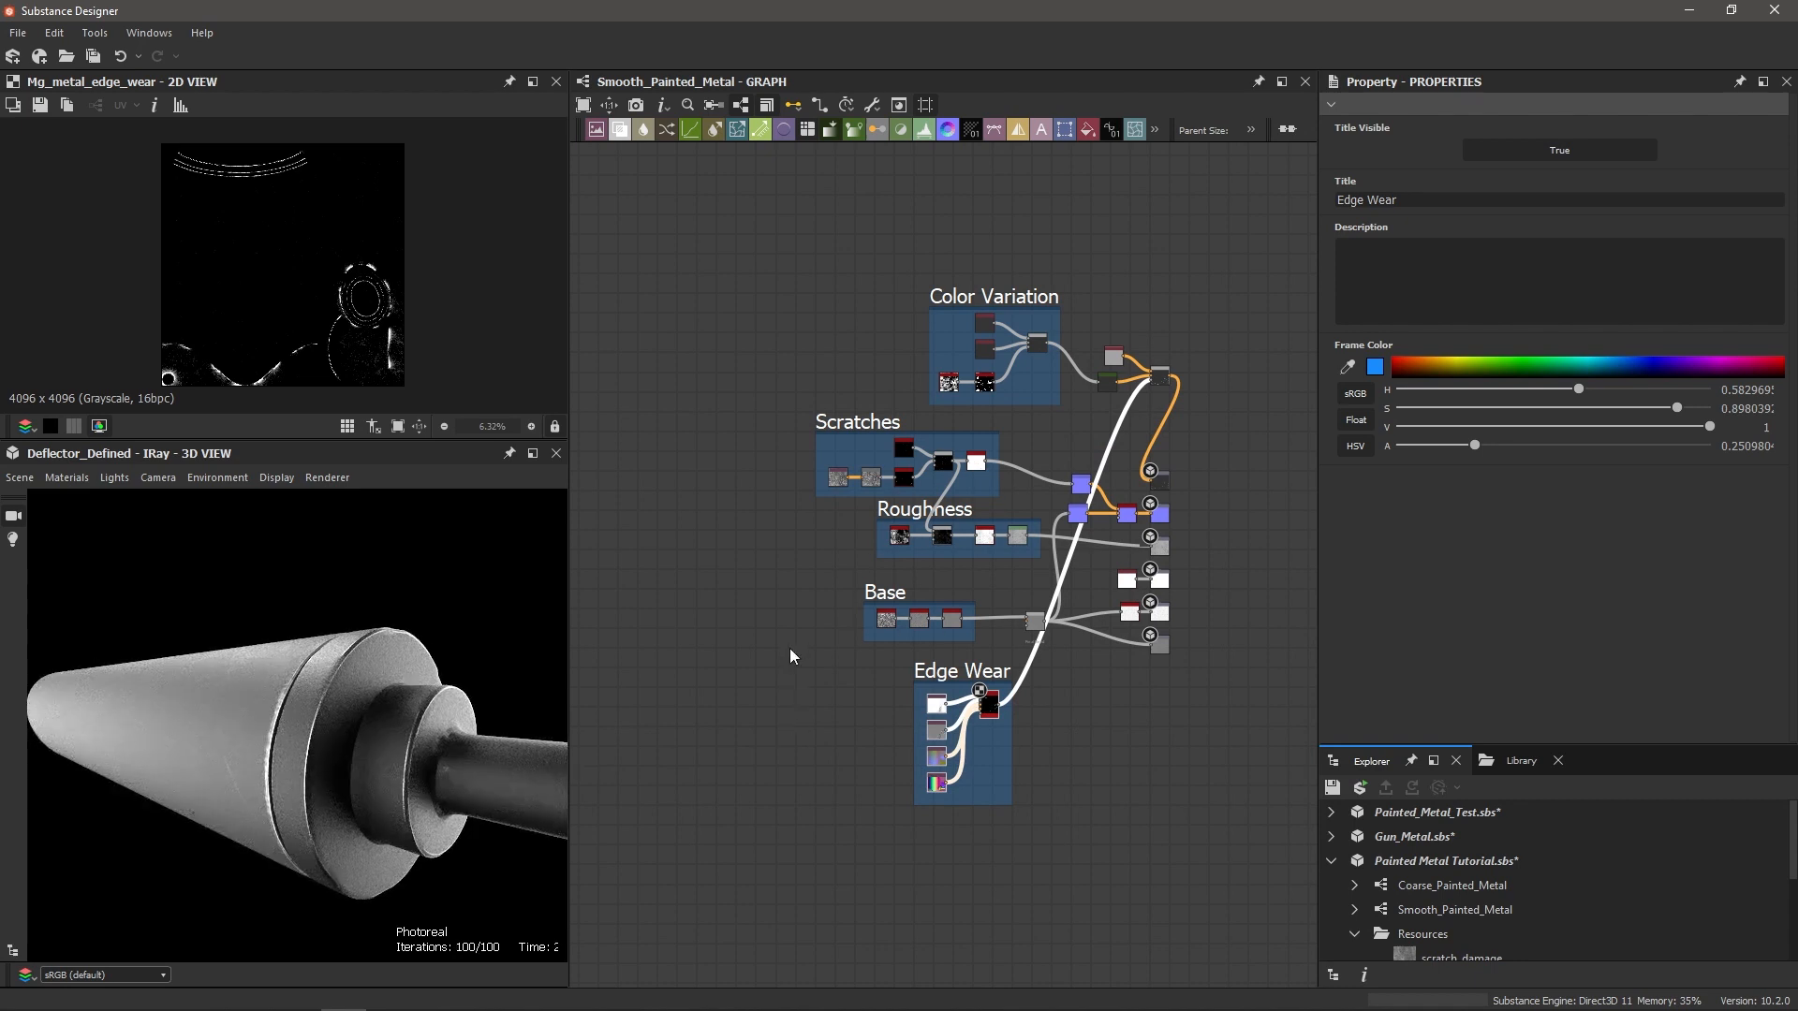
left_click(1057, 760)
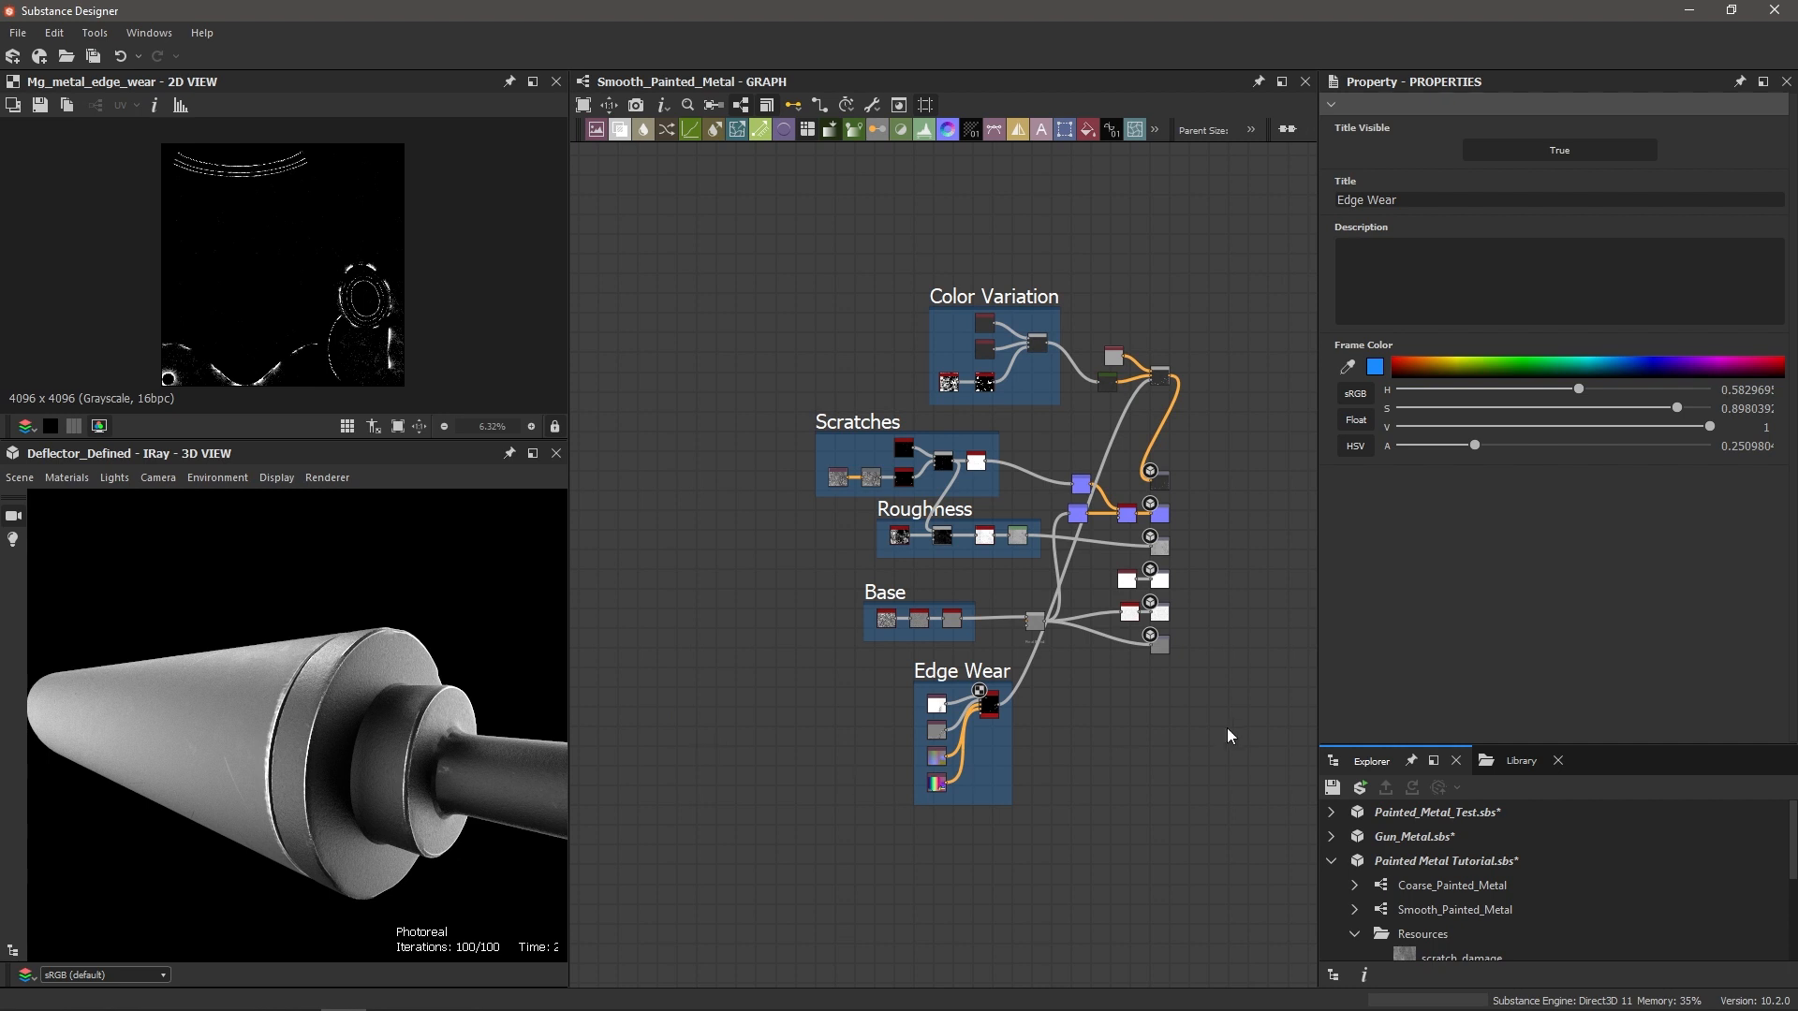
Step: Preview the Color Variation Blend and connect its output directly to the Base Color output, bypassing the edge wear Blend
scroll(1227, 727, "up", 3)
middle_click_drag(1164, 465, 1119, 883)
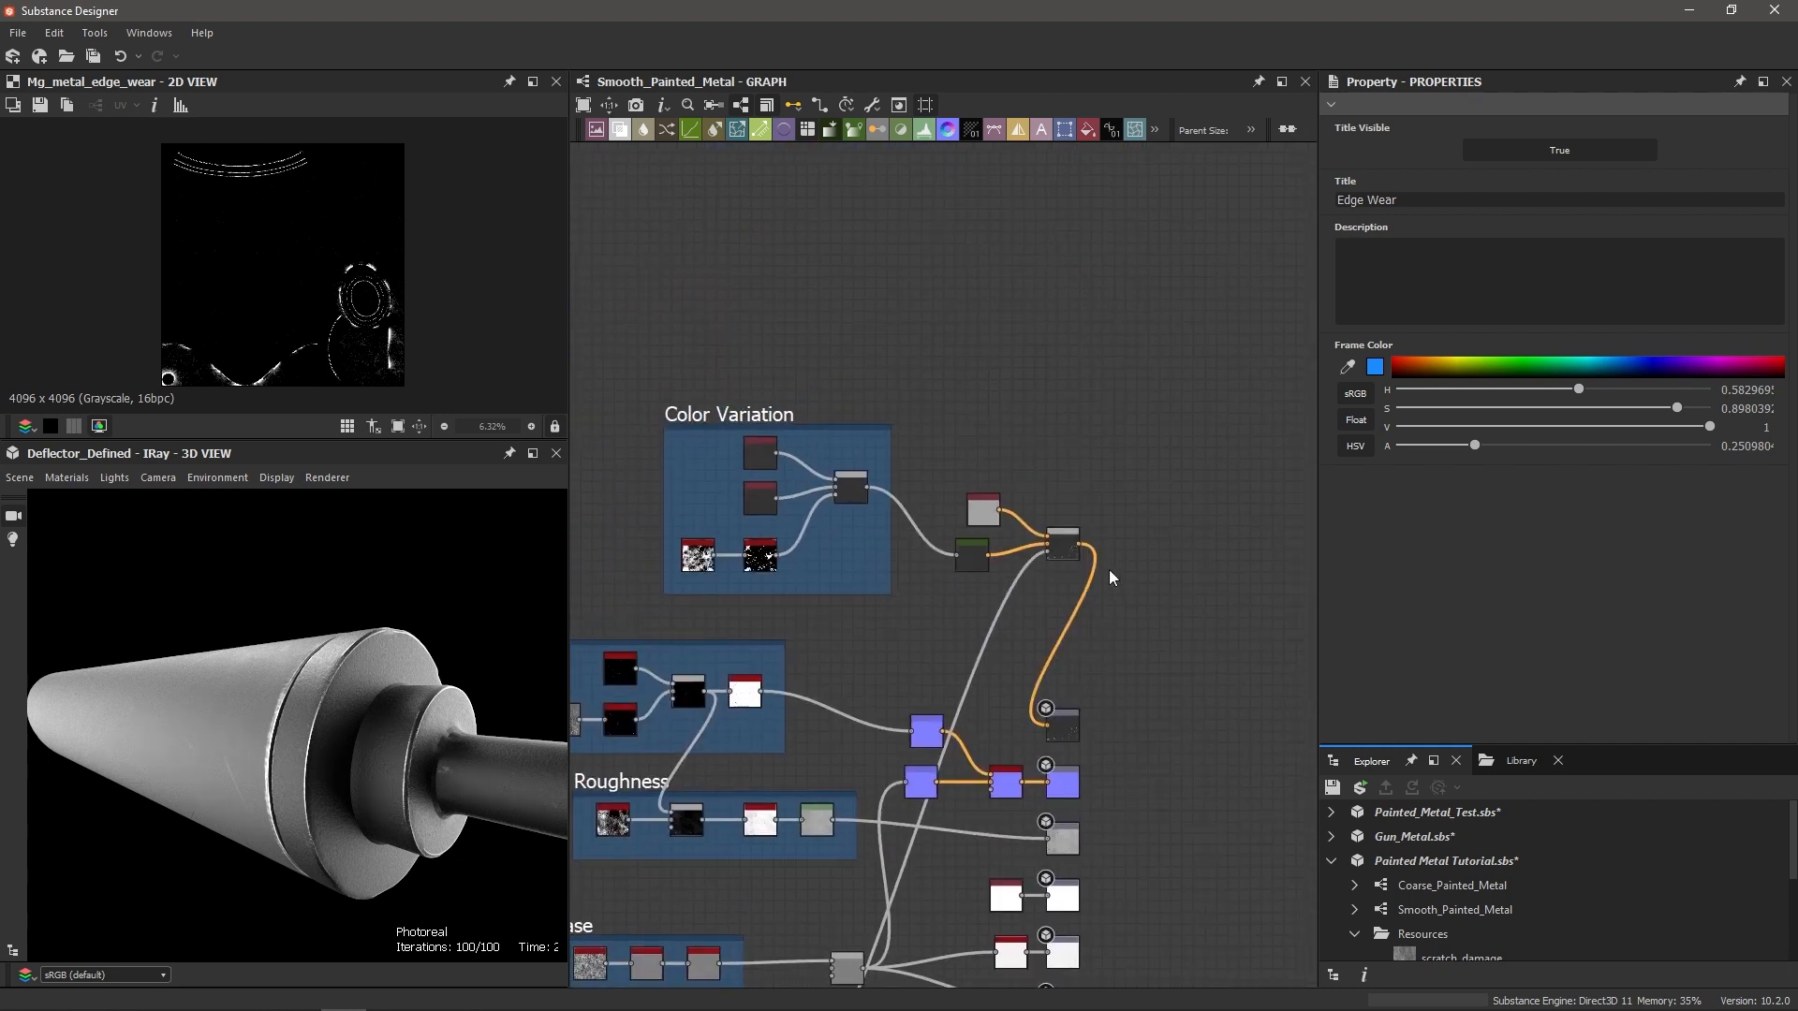
scroll(1112, 579, "up", 1)
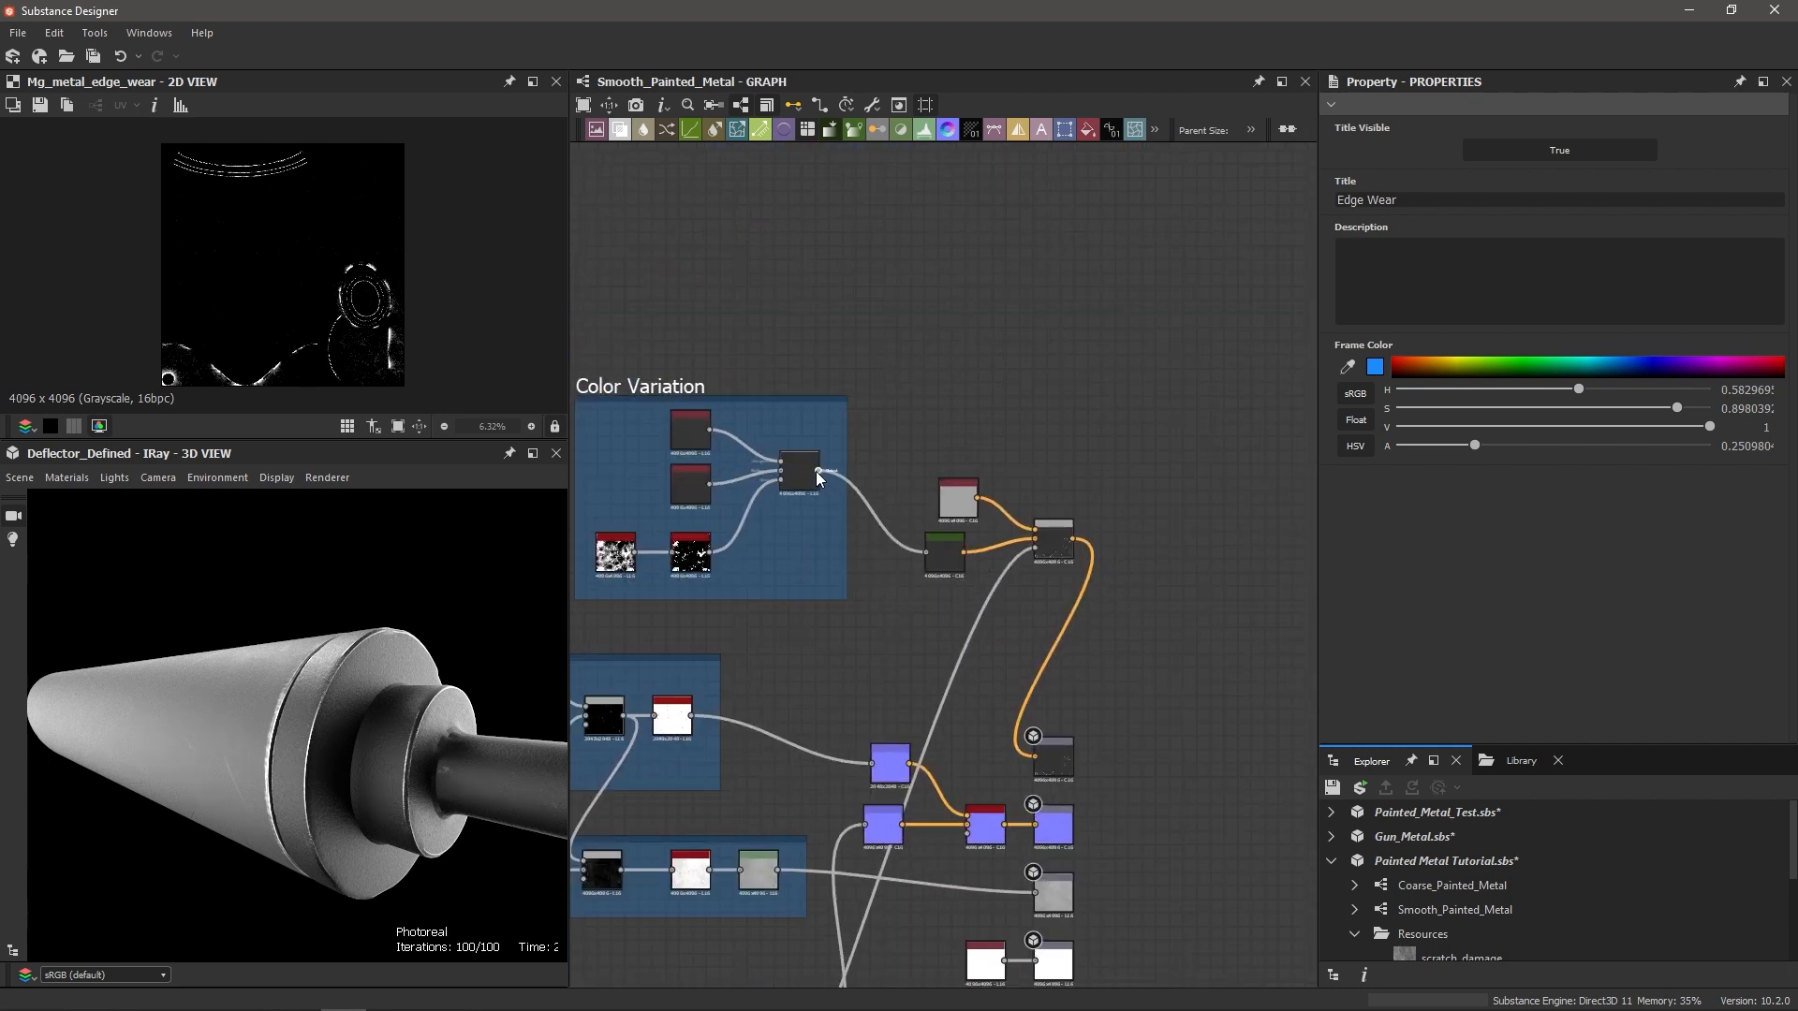
scroll(805, 478, "up", 3)
double_click(763, 426)
scroll(749, 449, "down", 2)
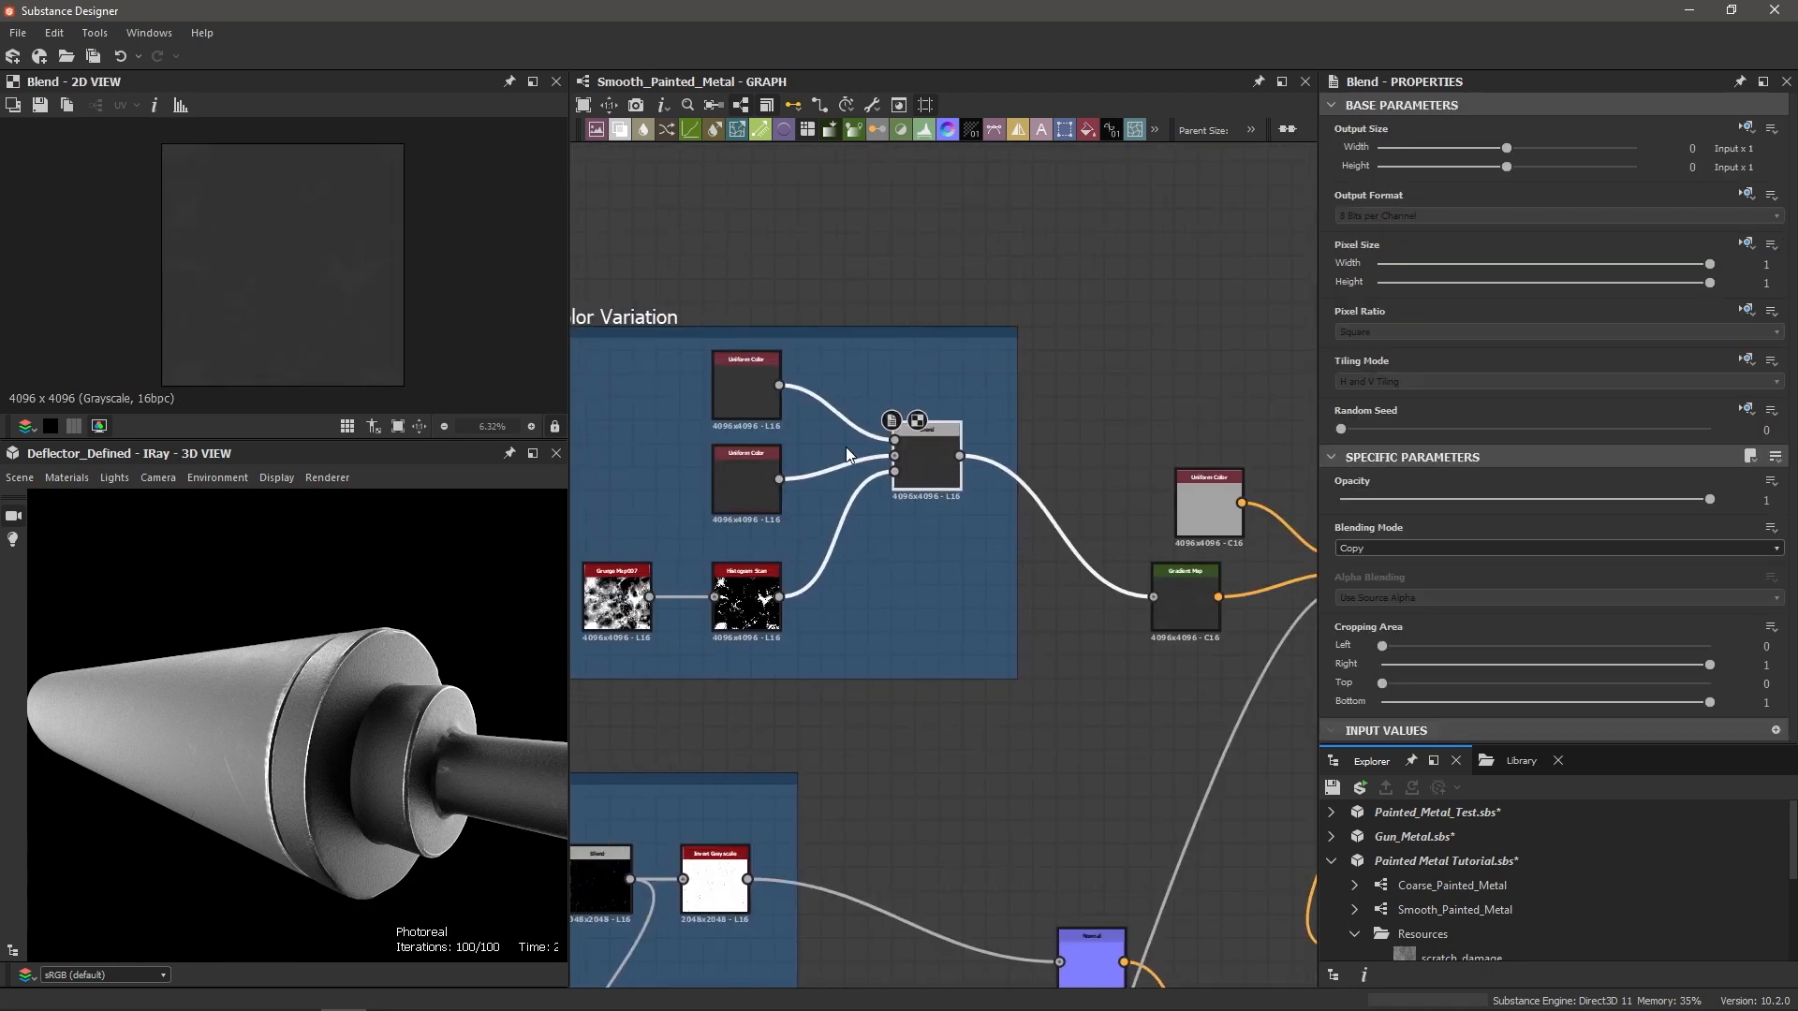
scroll(903, 485, "up", 1)
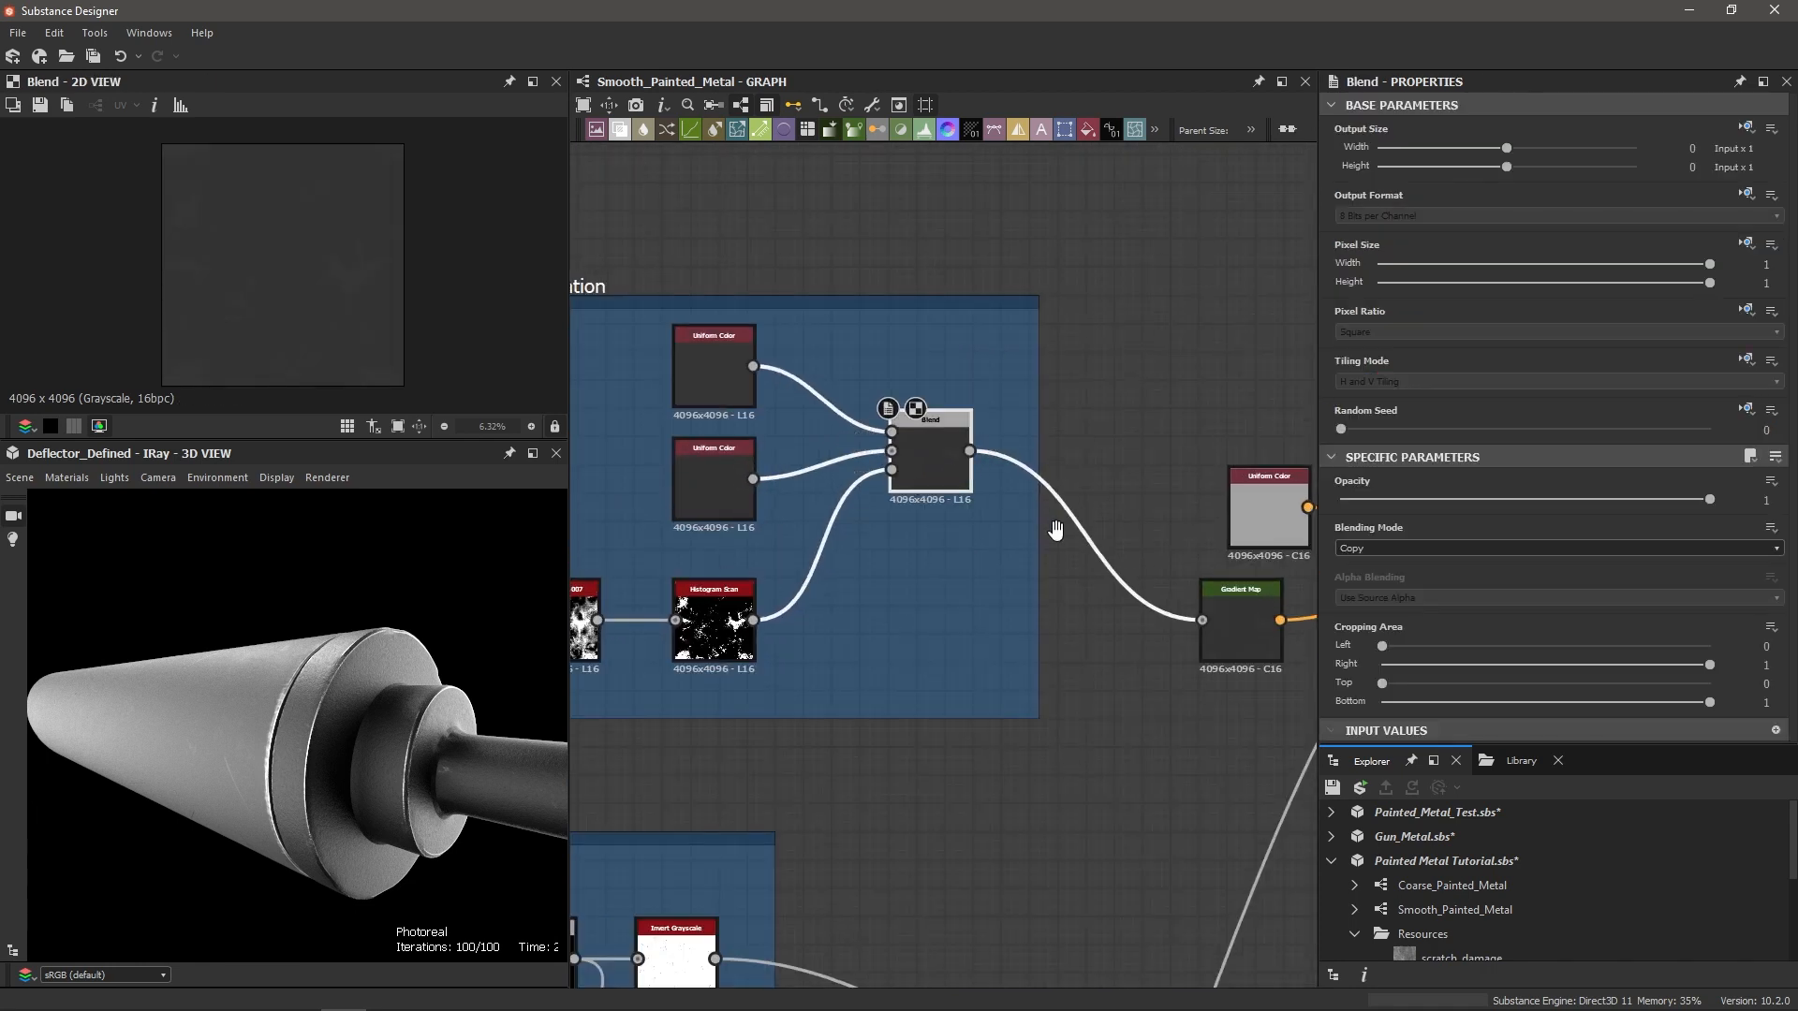
middle_click_drag(1056, 523, 828, 482)
left_click_drag(776, 457, 970, 841)
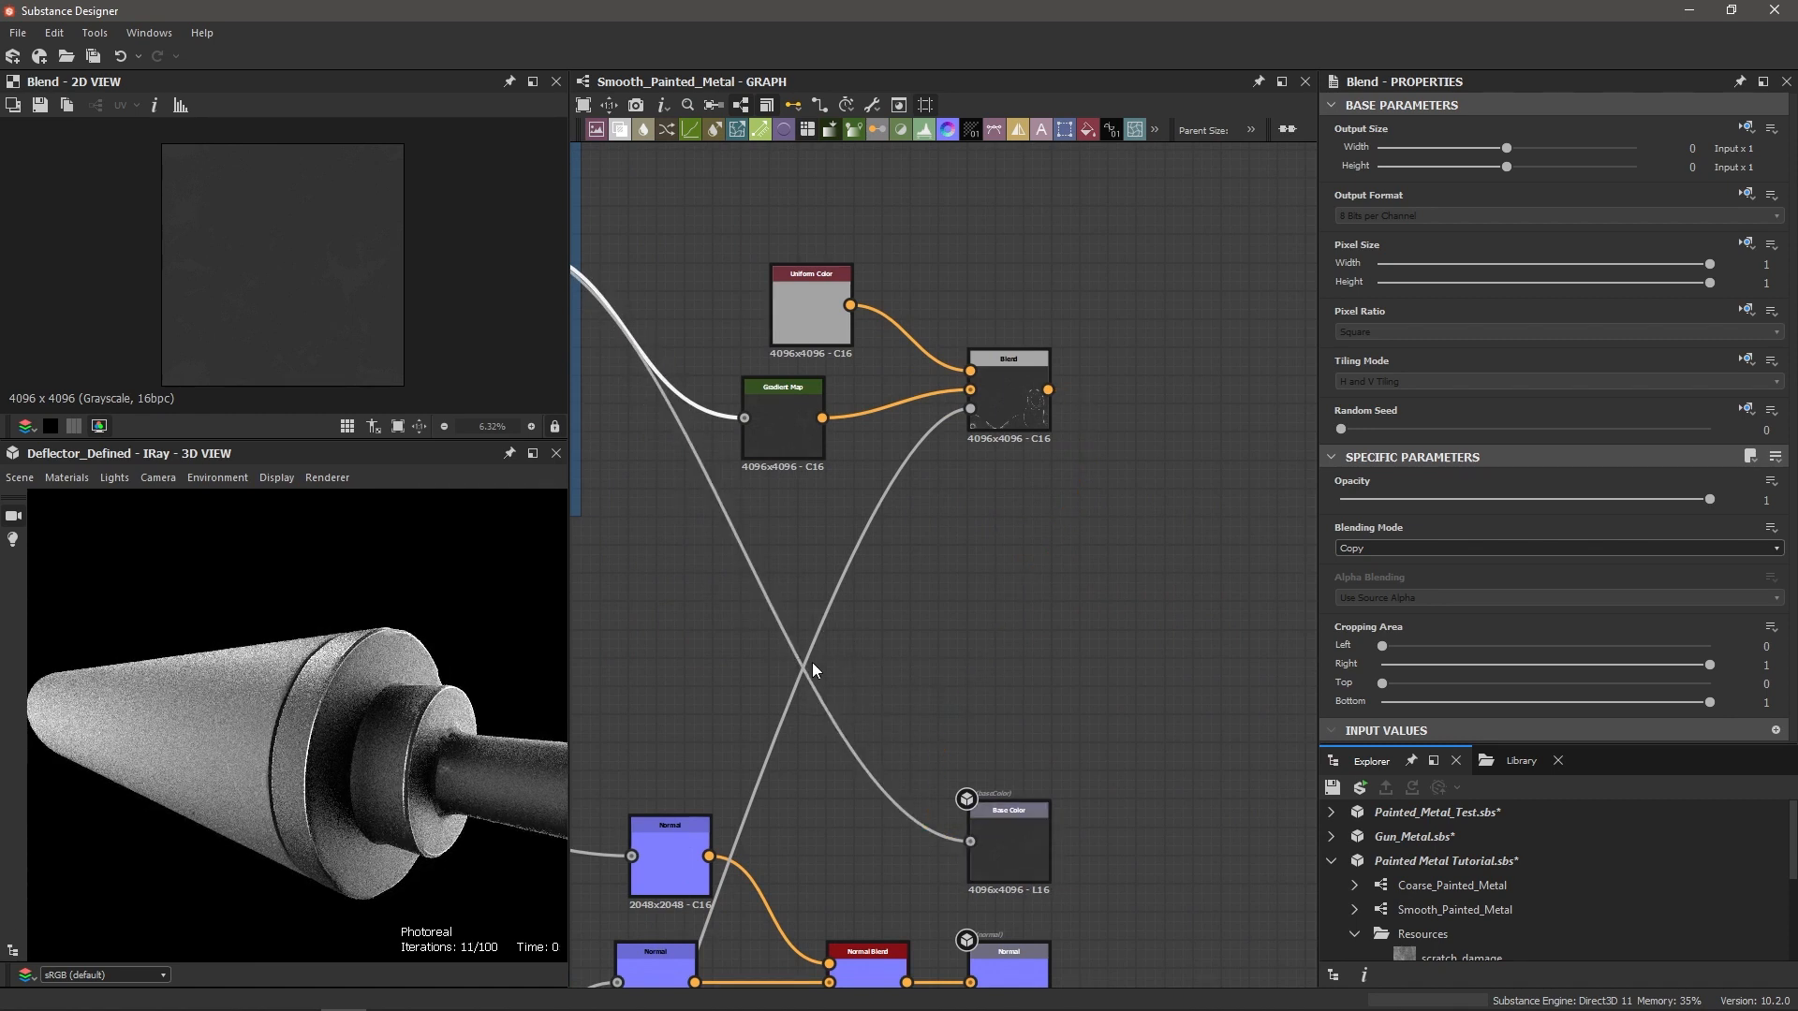
Step: In the Coarse_Painted_Metal graph, connect the darker Uniform Color directly to the Base Color output, bypassing the edge wear Blend, and inspect the model
left_click_drag(369, 751, 390, 757)
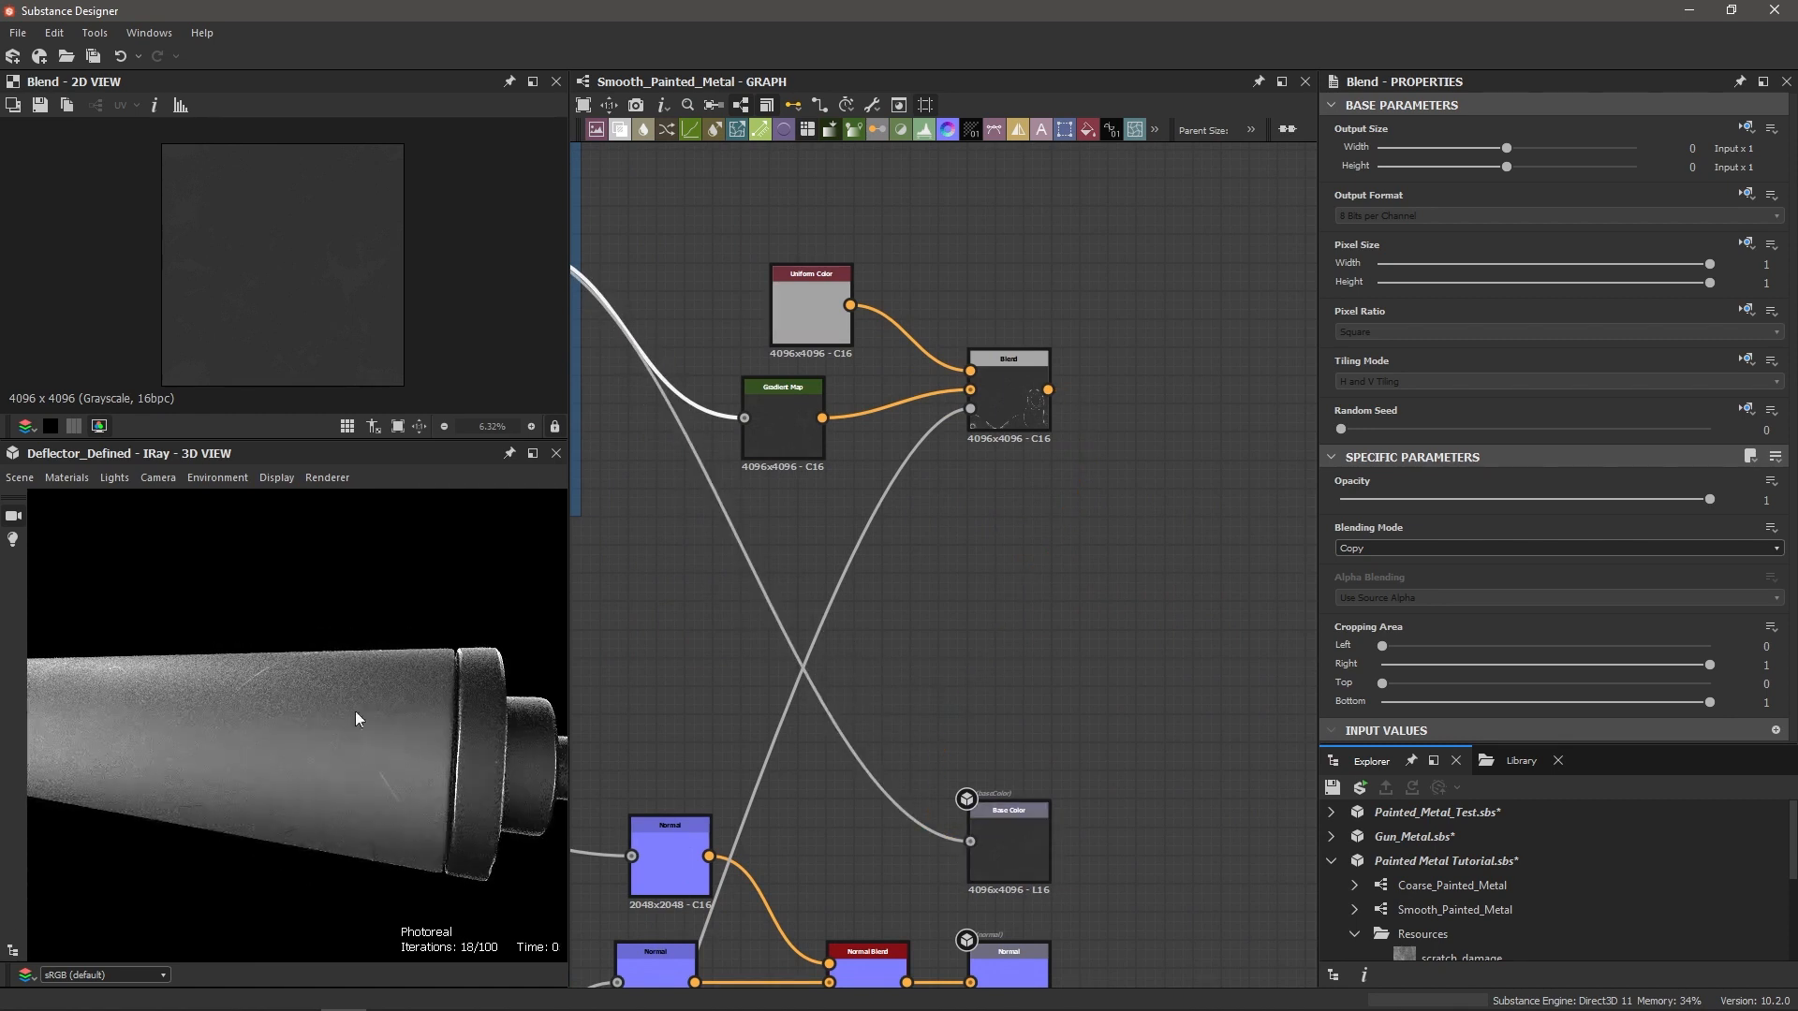
scroll(758, 674, "down", 5)
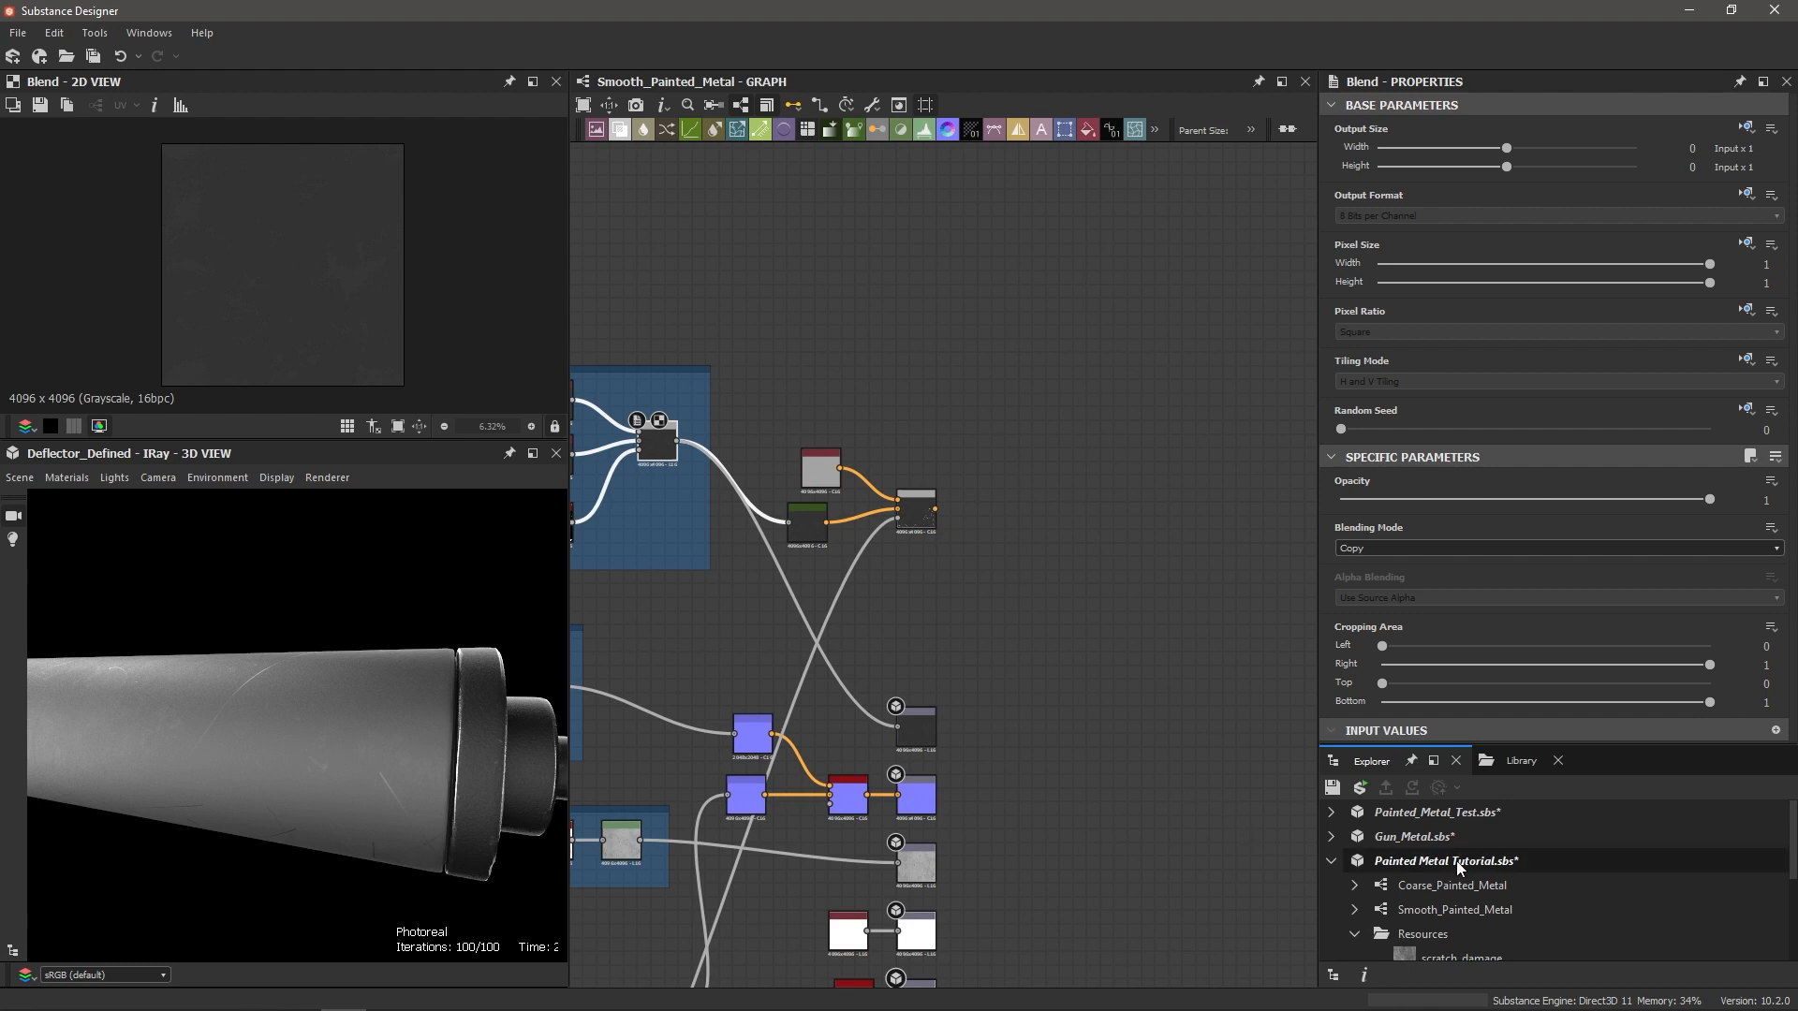
left_click(1420, 887)
double_click(1440, 885)
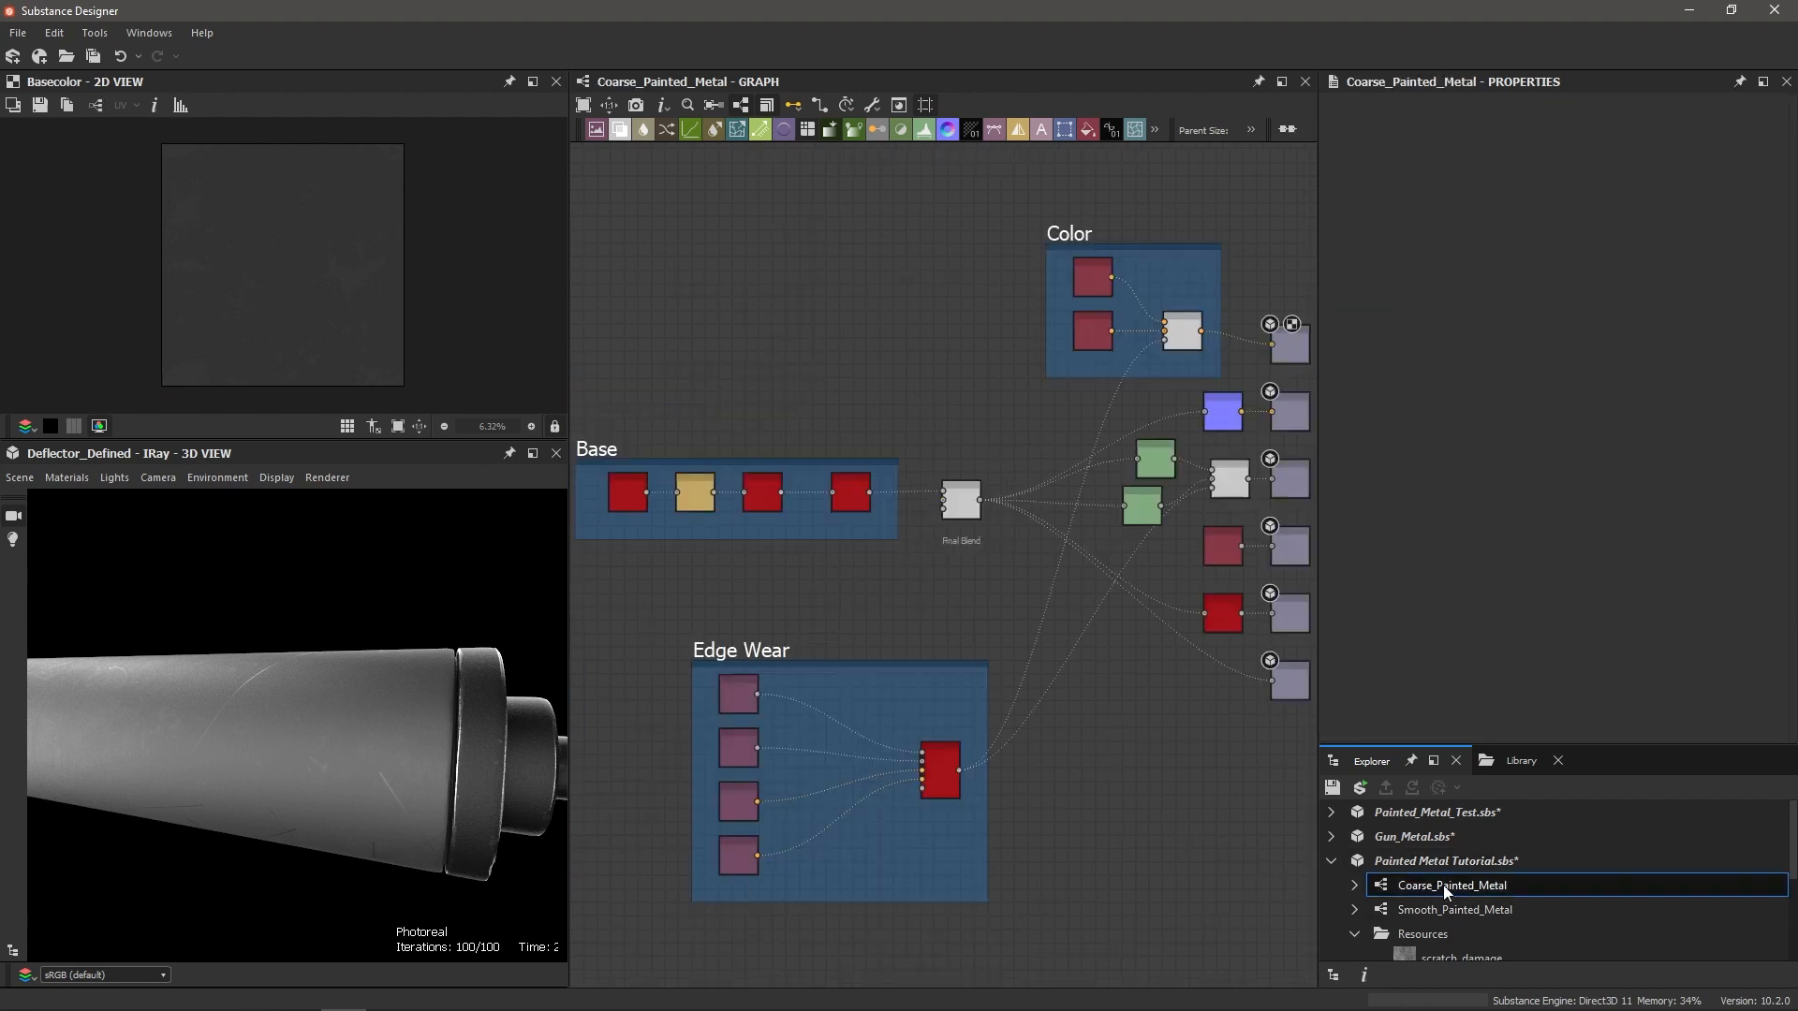
scroll(1076, 384, "up", 3)
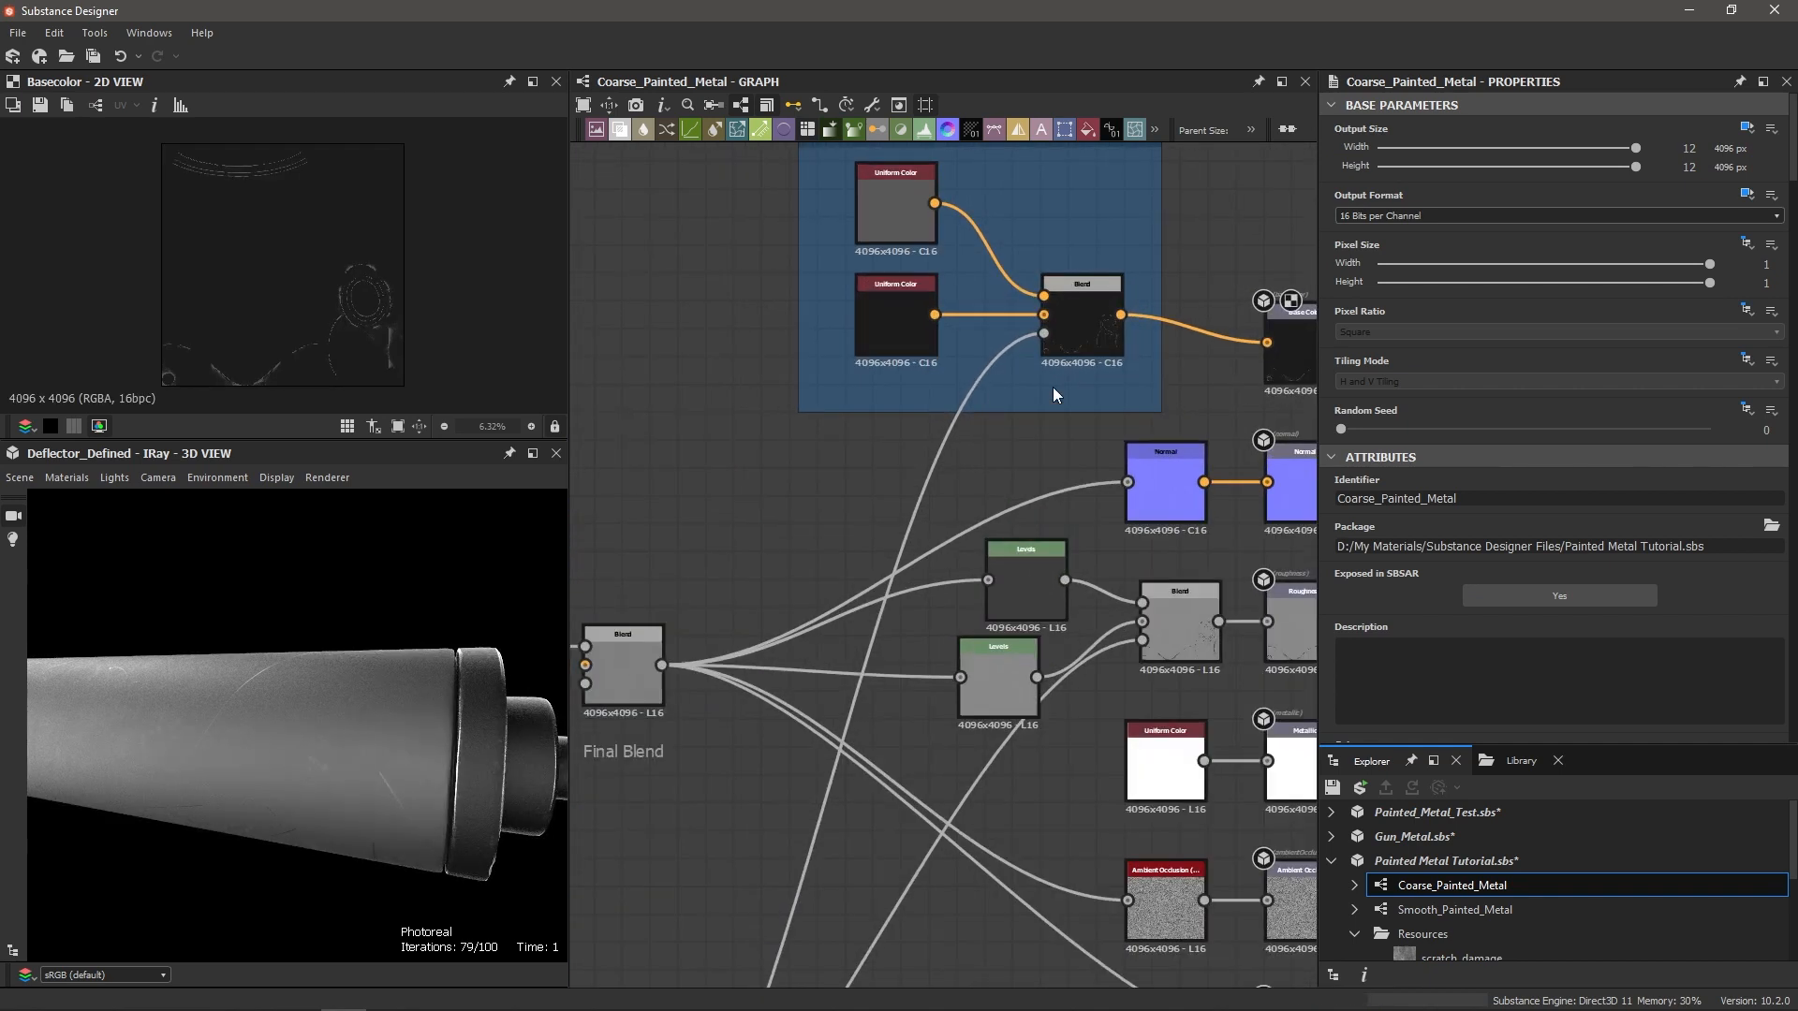
left_click_drag(929, 315, 1284, 340)
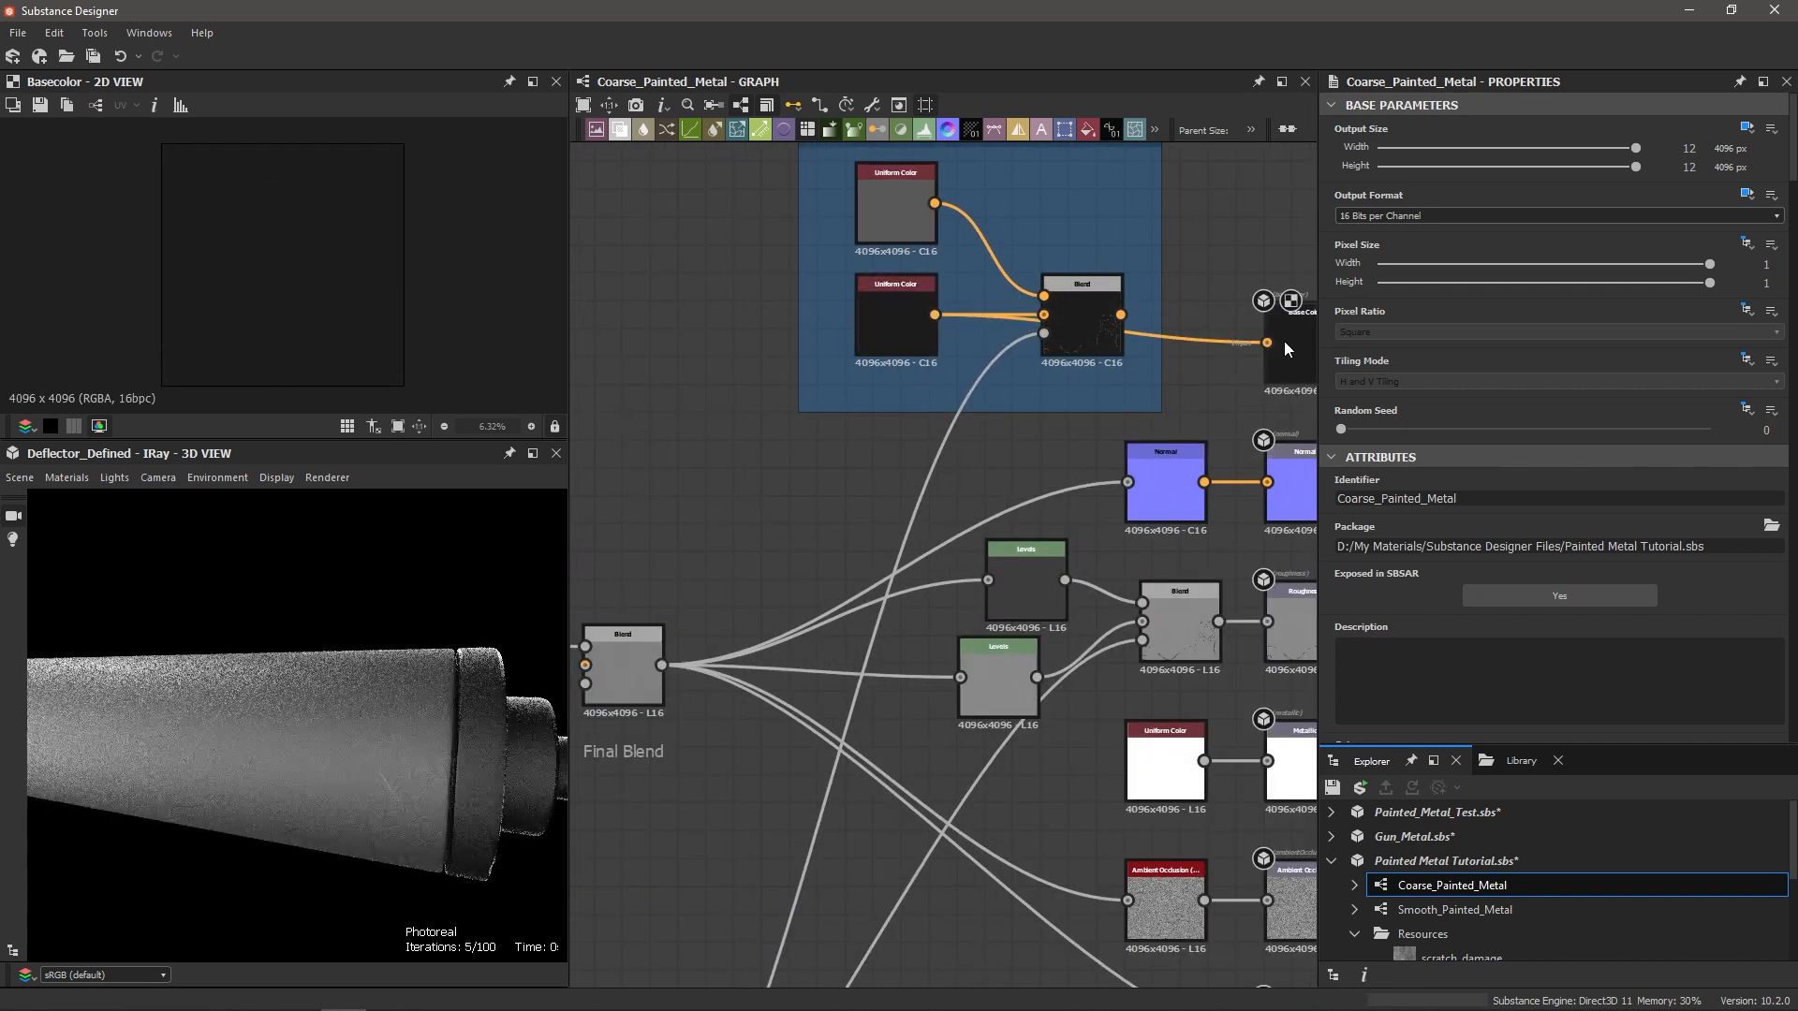
mouse_move(423, 779)
left_mouse_down()
mouse_move(397, 772)
mouse_move(431, 778)
left_mouse_up()
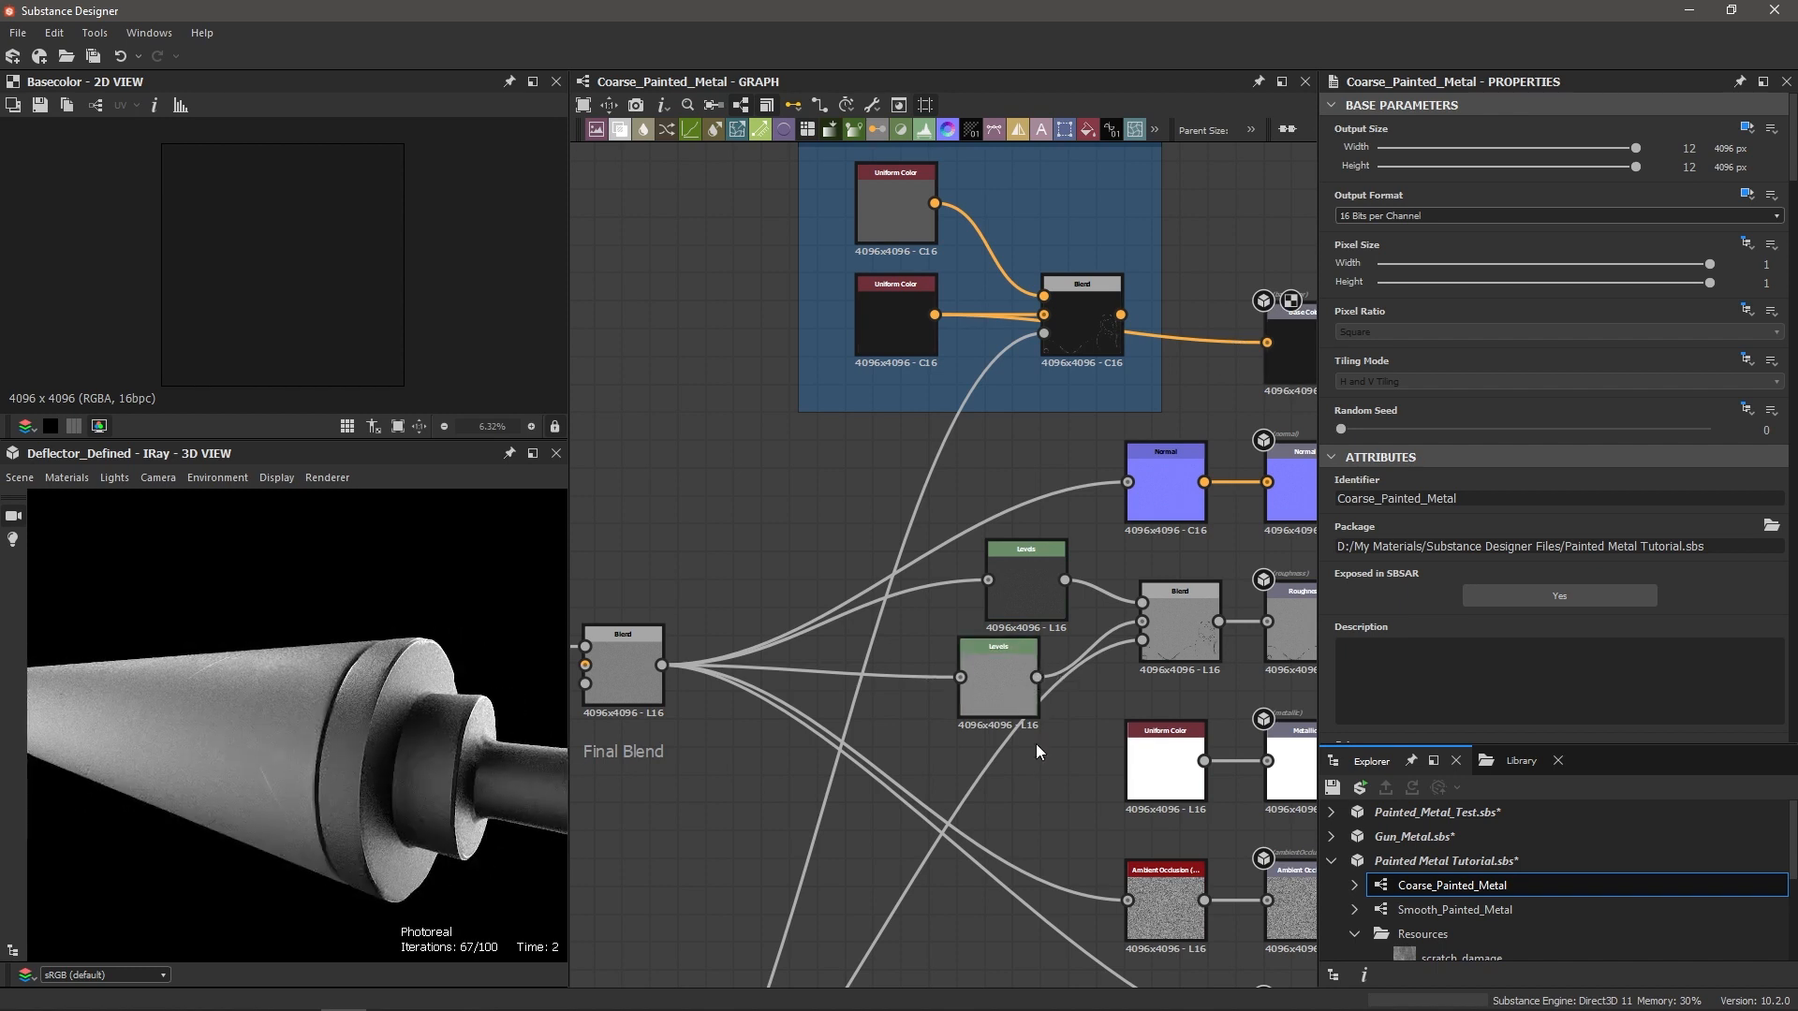
Step: Connect the lower Levels node directly to the Roughness output, bypassing the roughness Blend, and inspect the whole model
left_click(986, 695)
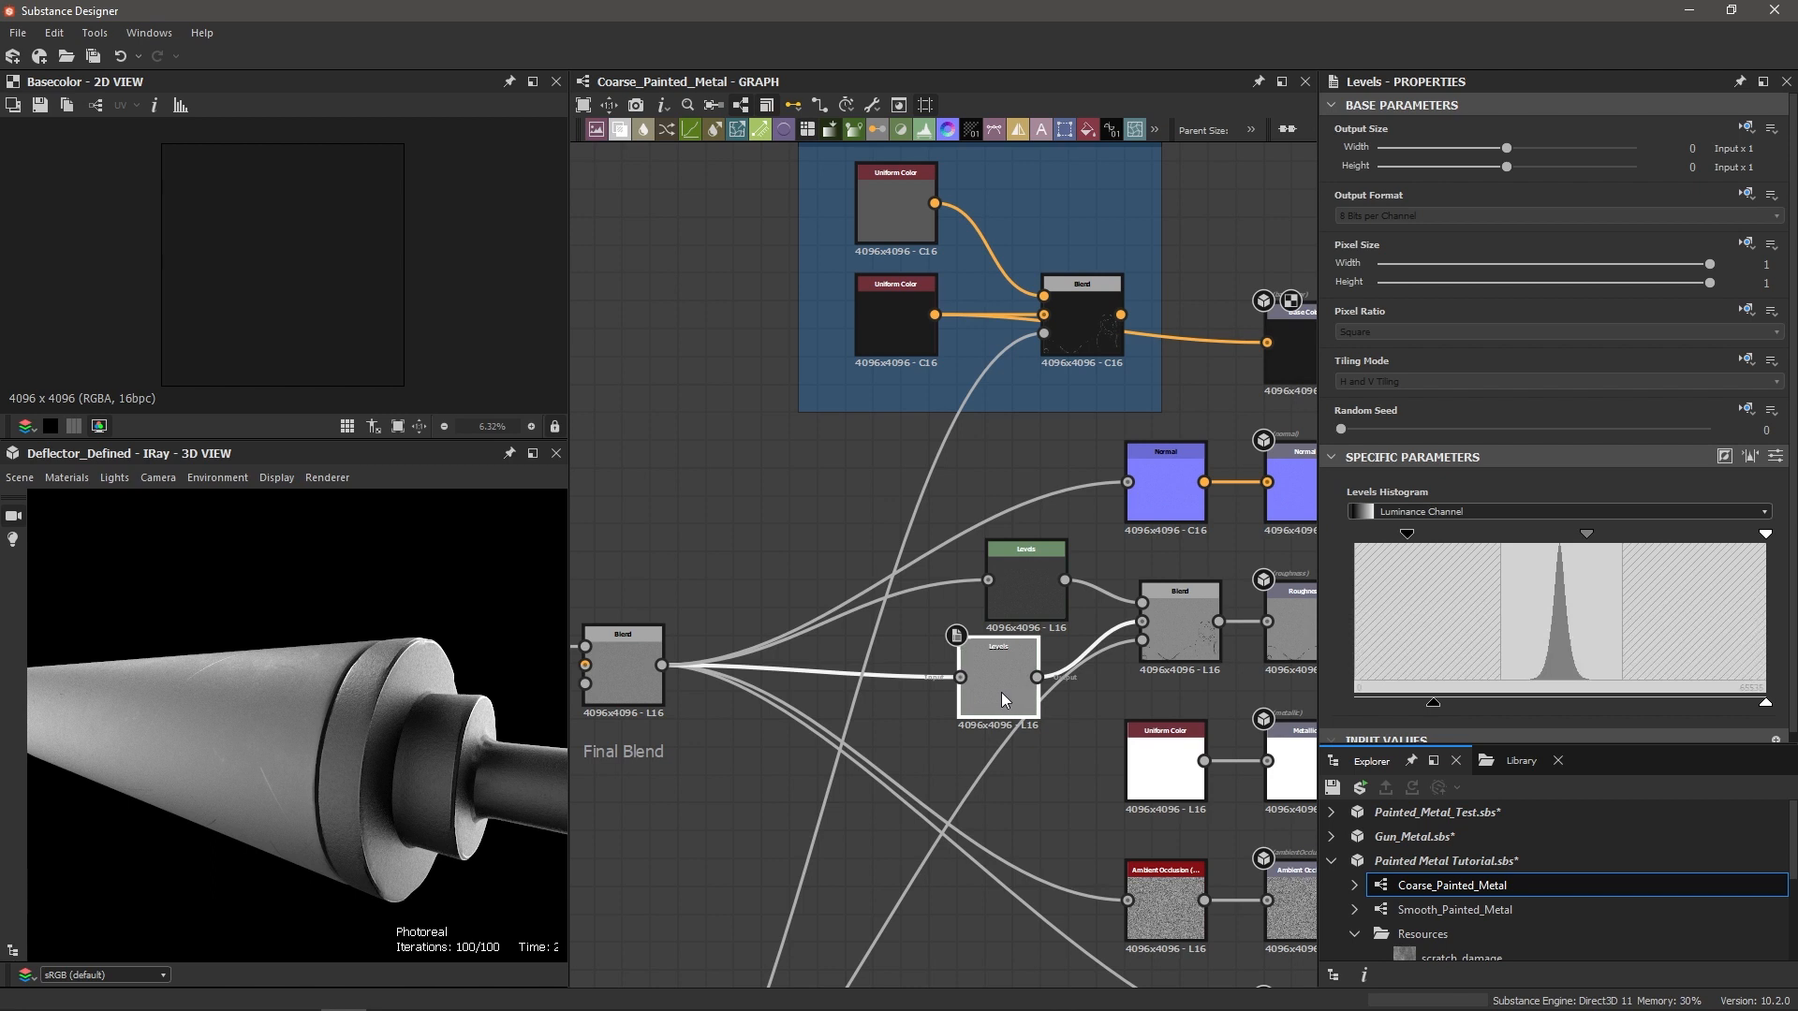
left_click_drag(1037, 678, 1268, 621)
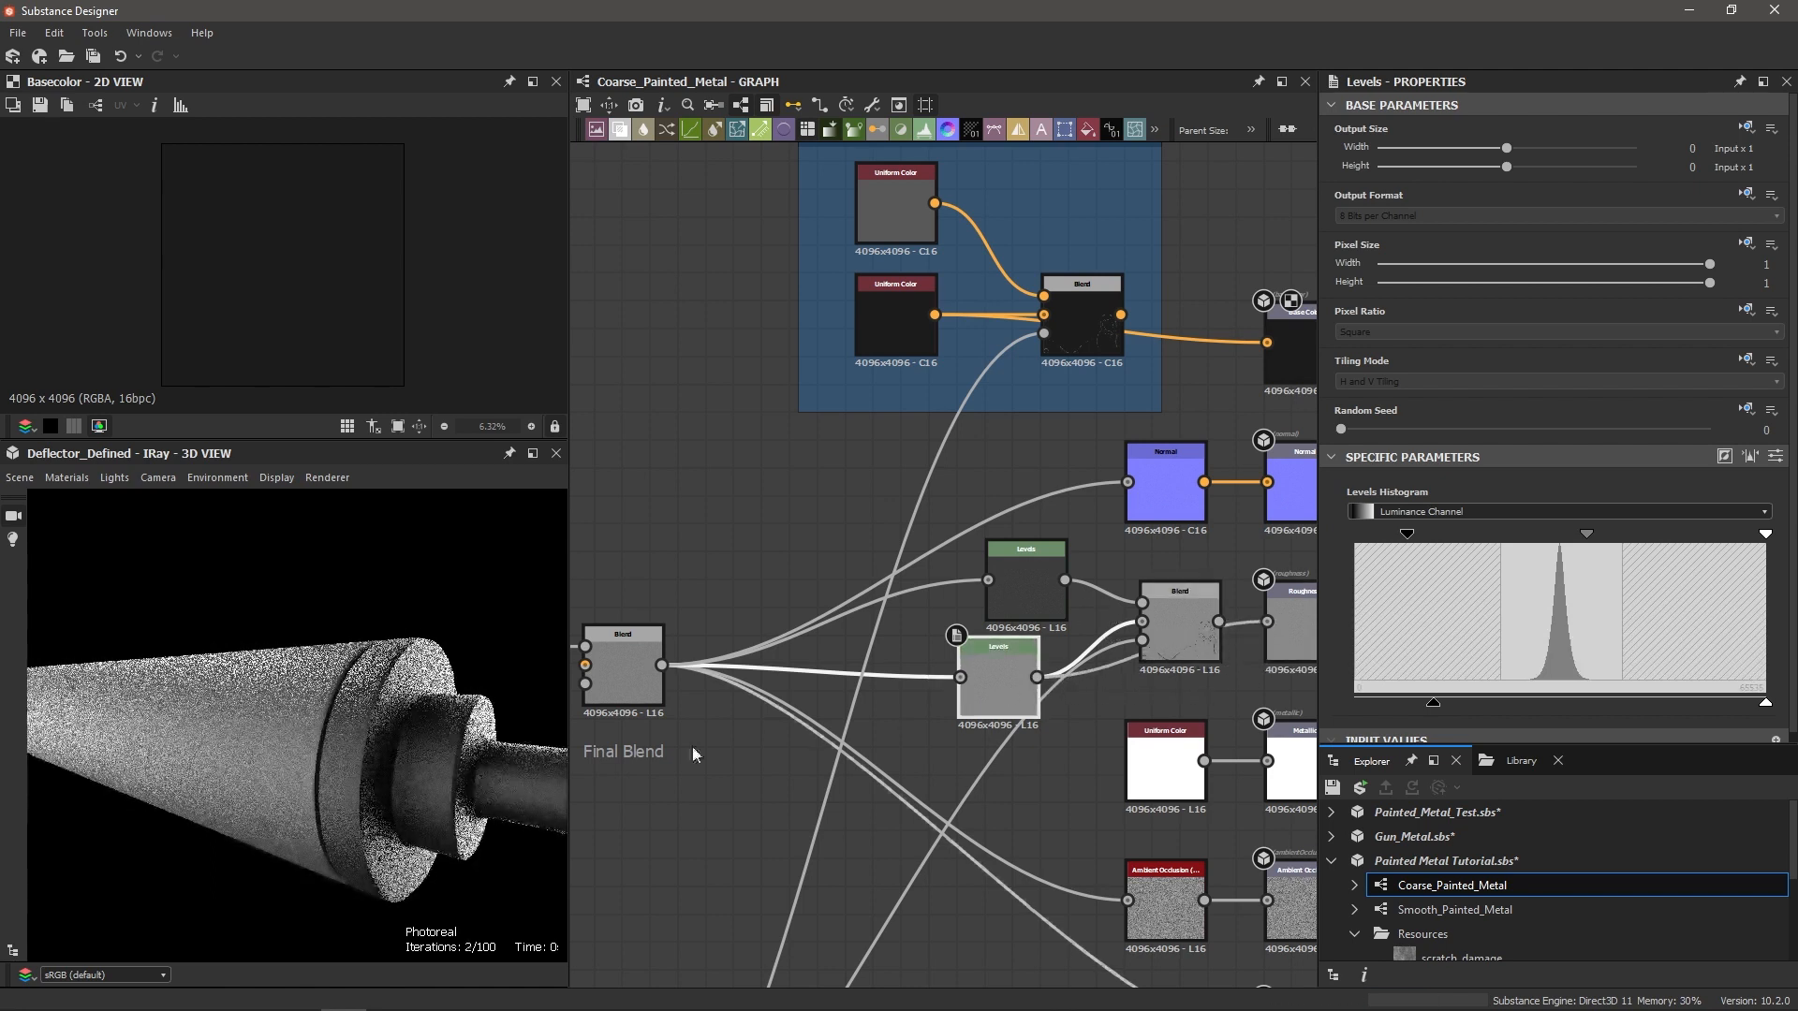
scroll(346, 781, "down", 3)
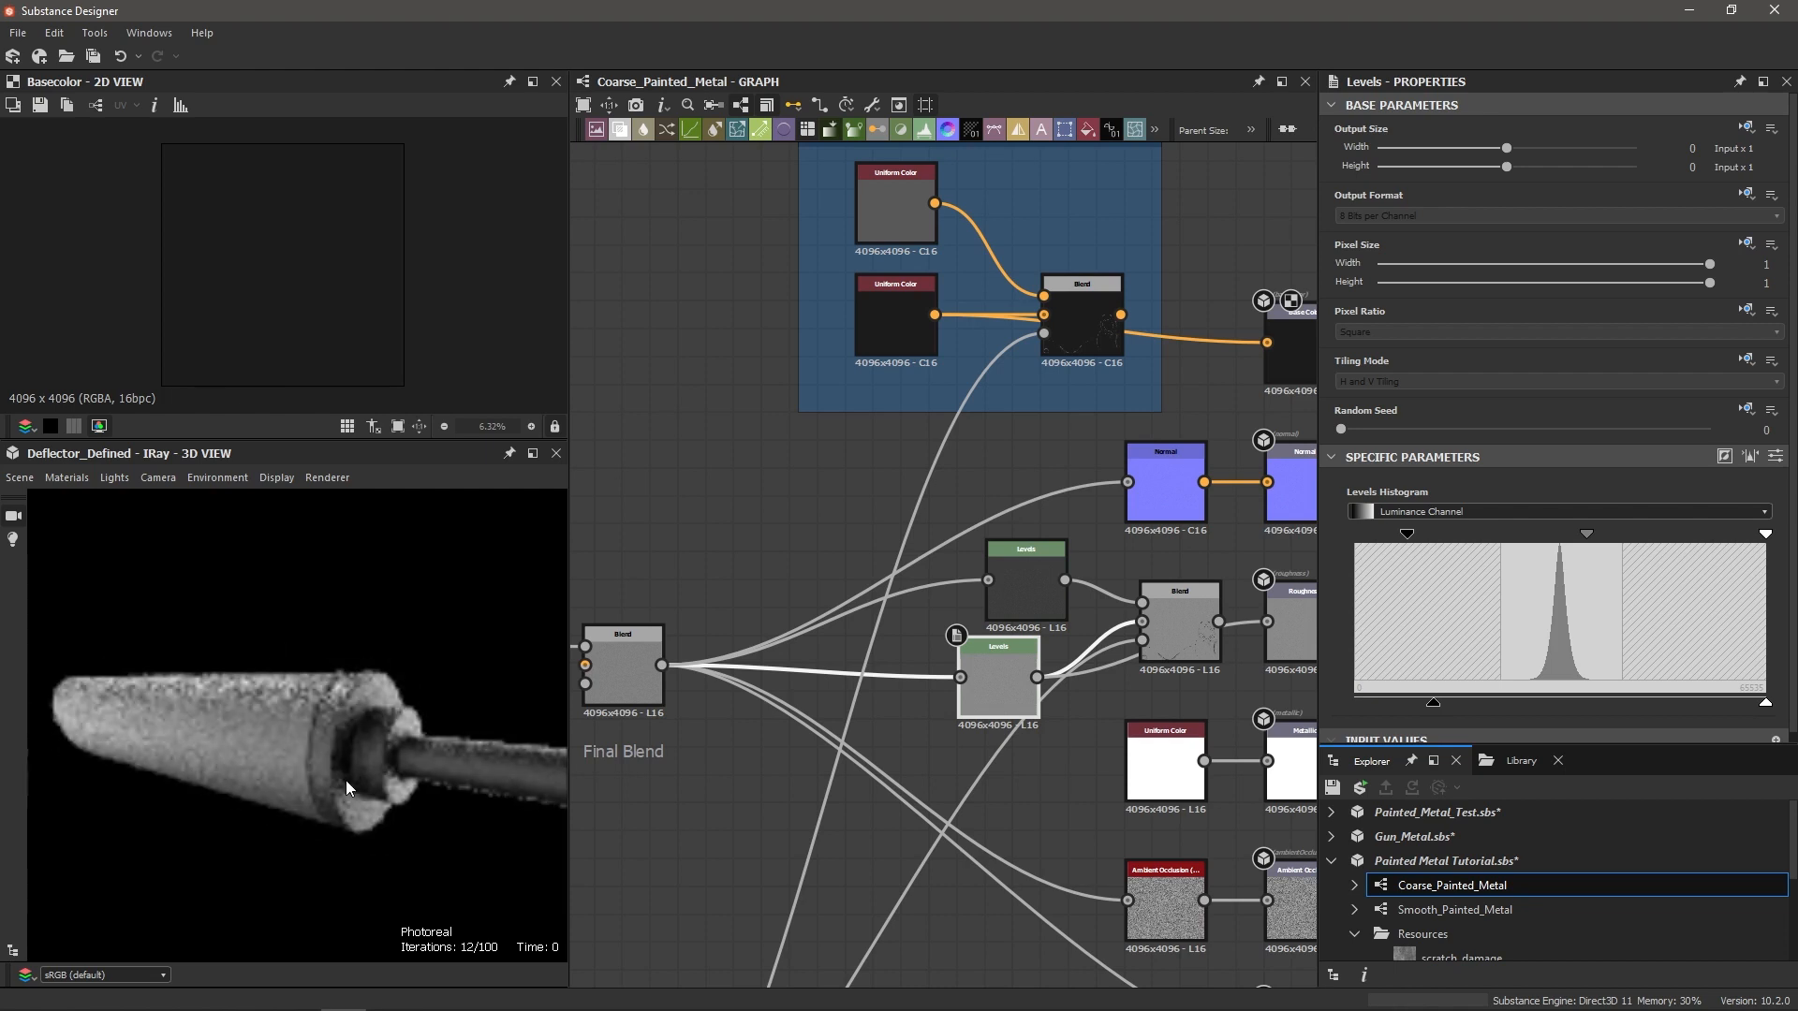
scroll(366, 770, "down", 1)
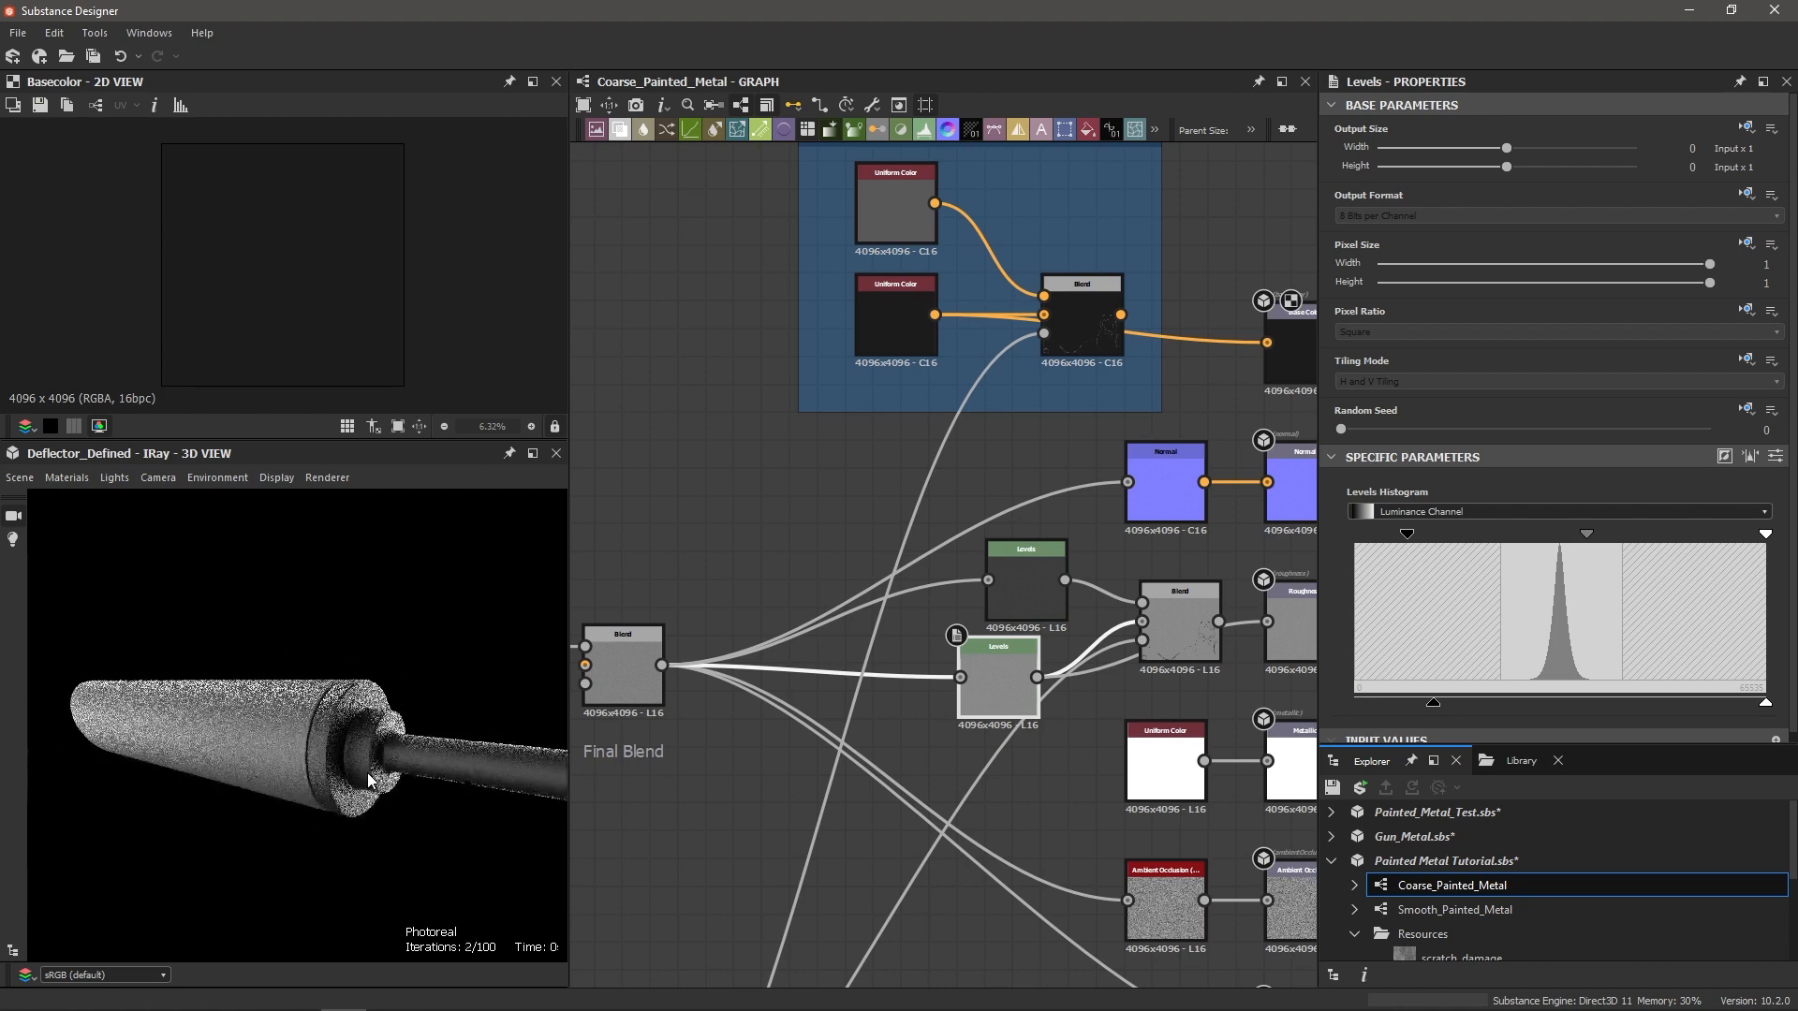
Step: Open the output export settings for the Coarse_Painted_Metal graph and choose Truevision Targa as the file format
scroll(790, 830, "down", 2)
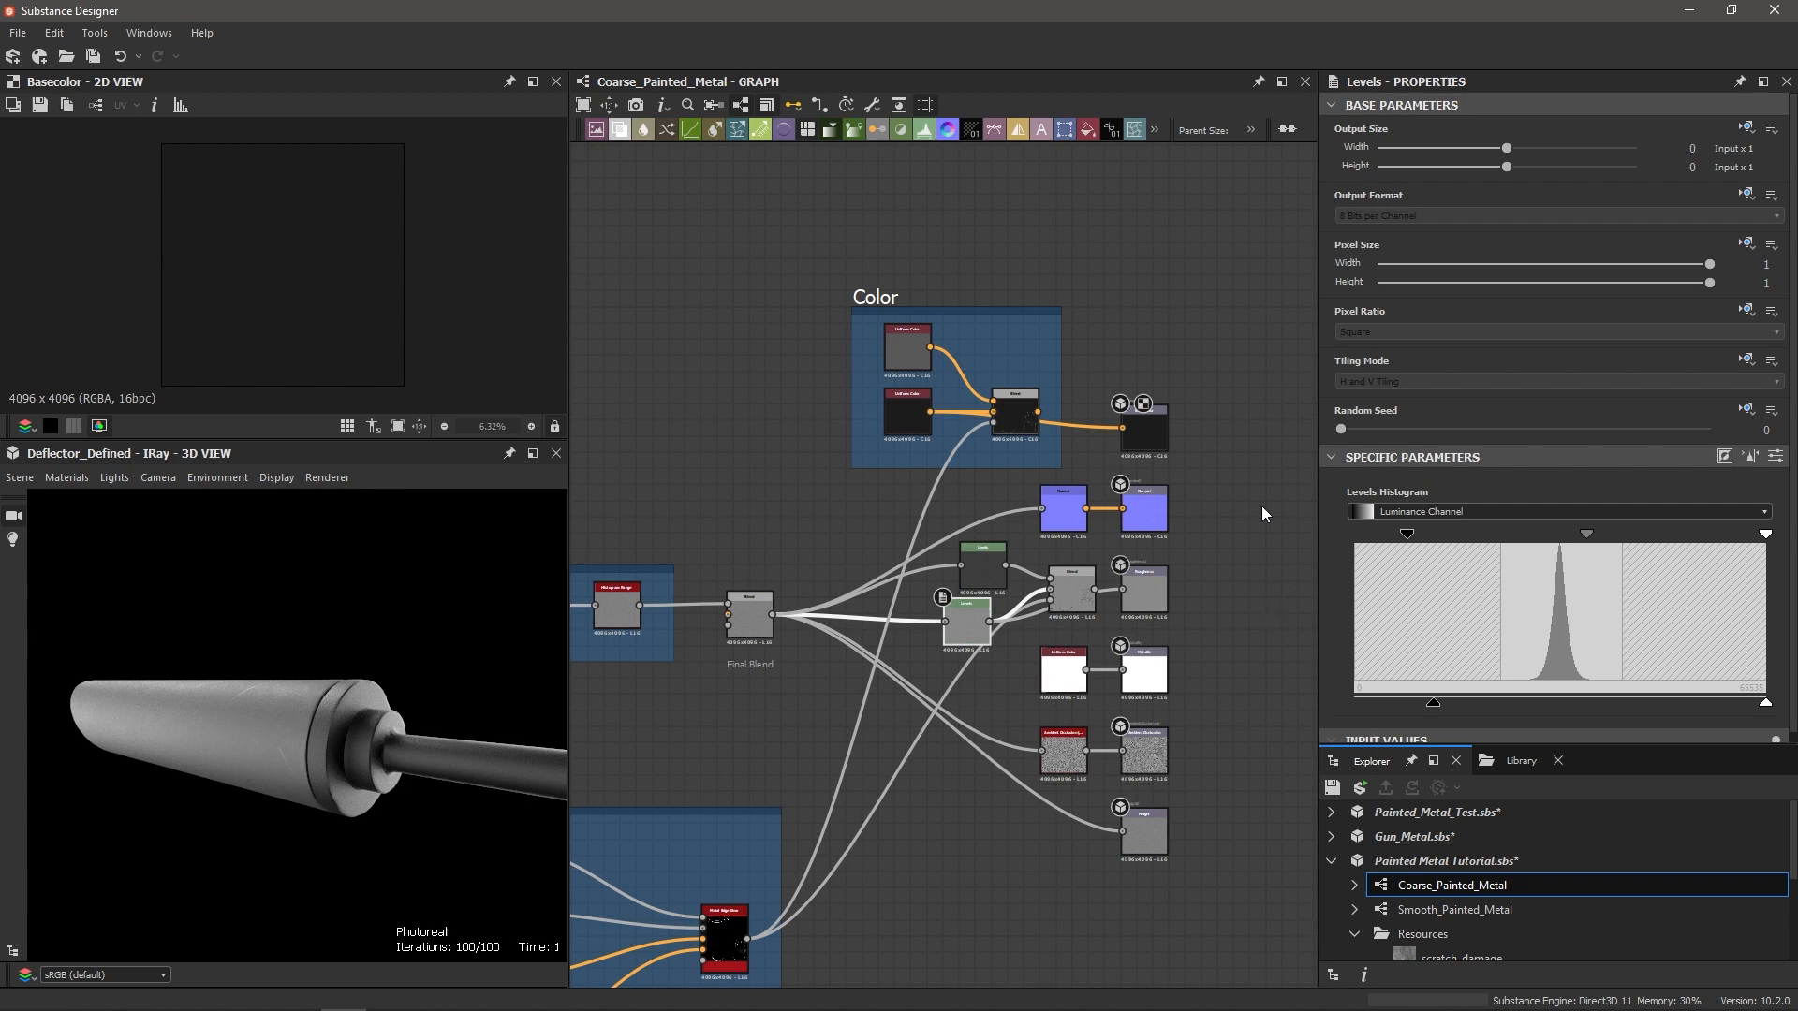
left_click(871, 105)
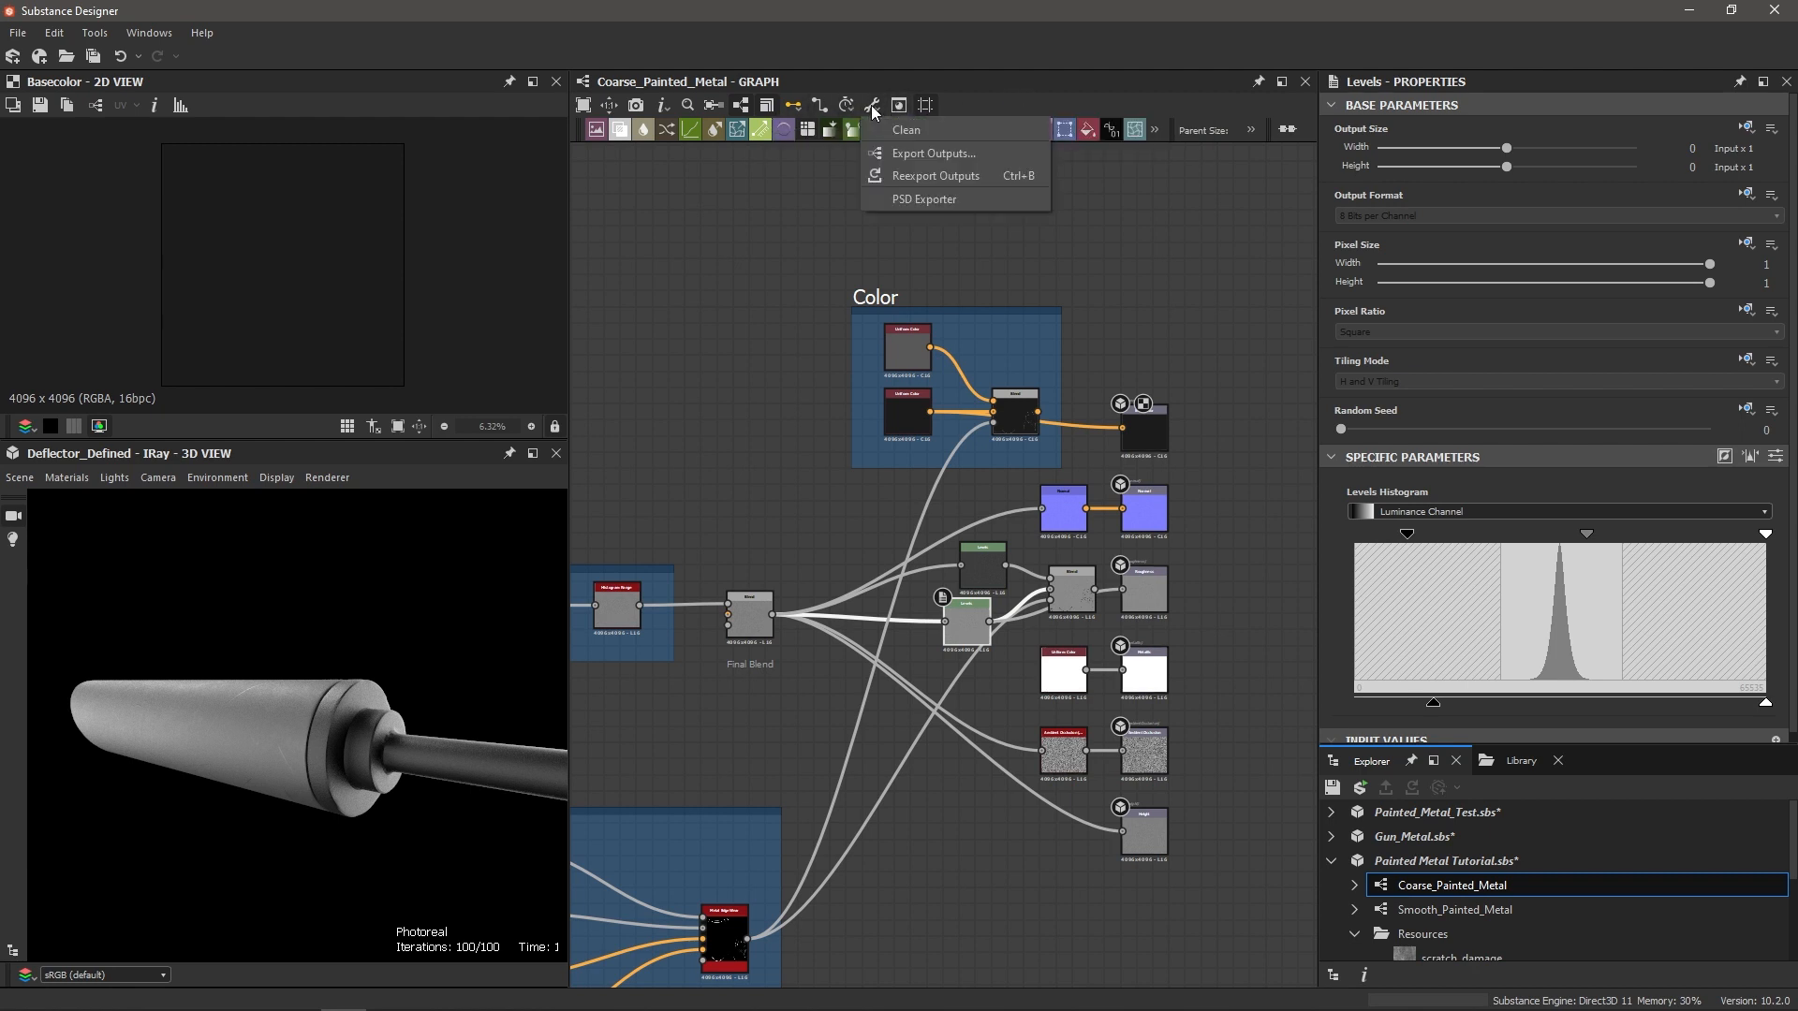
left_click(913, 149)
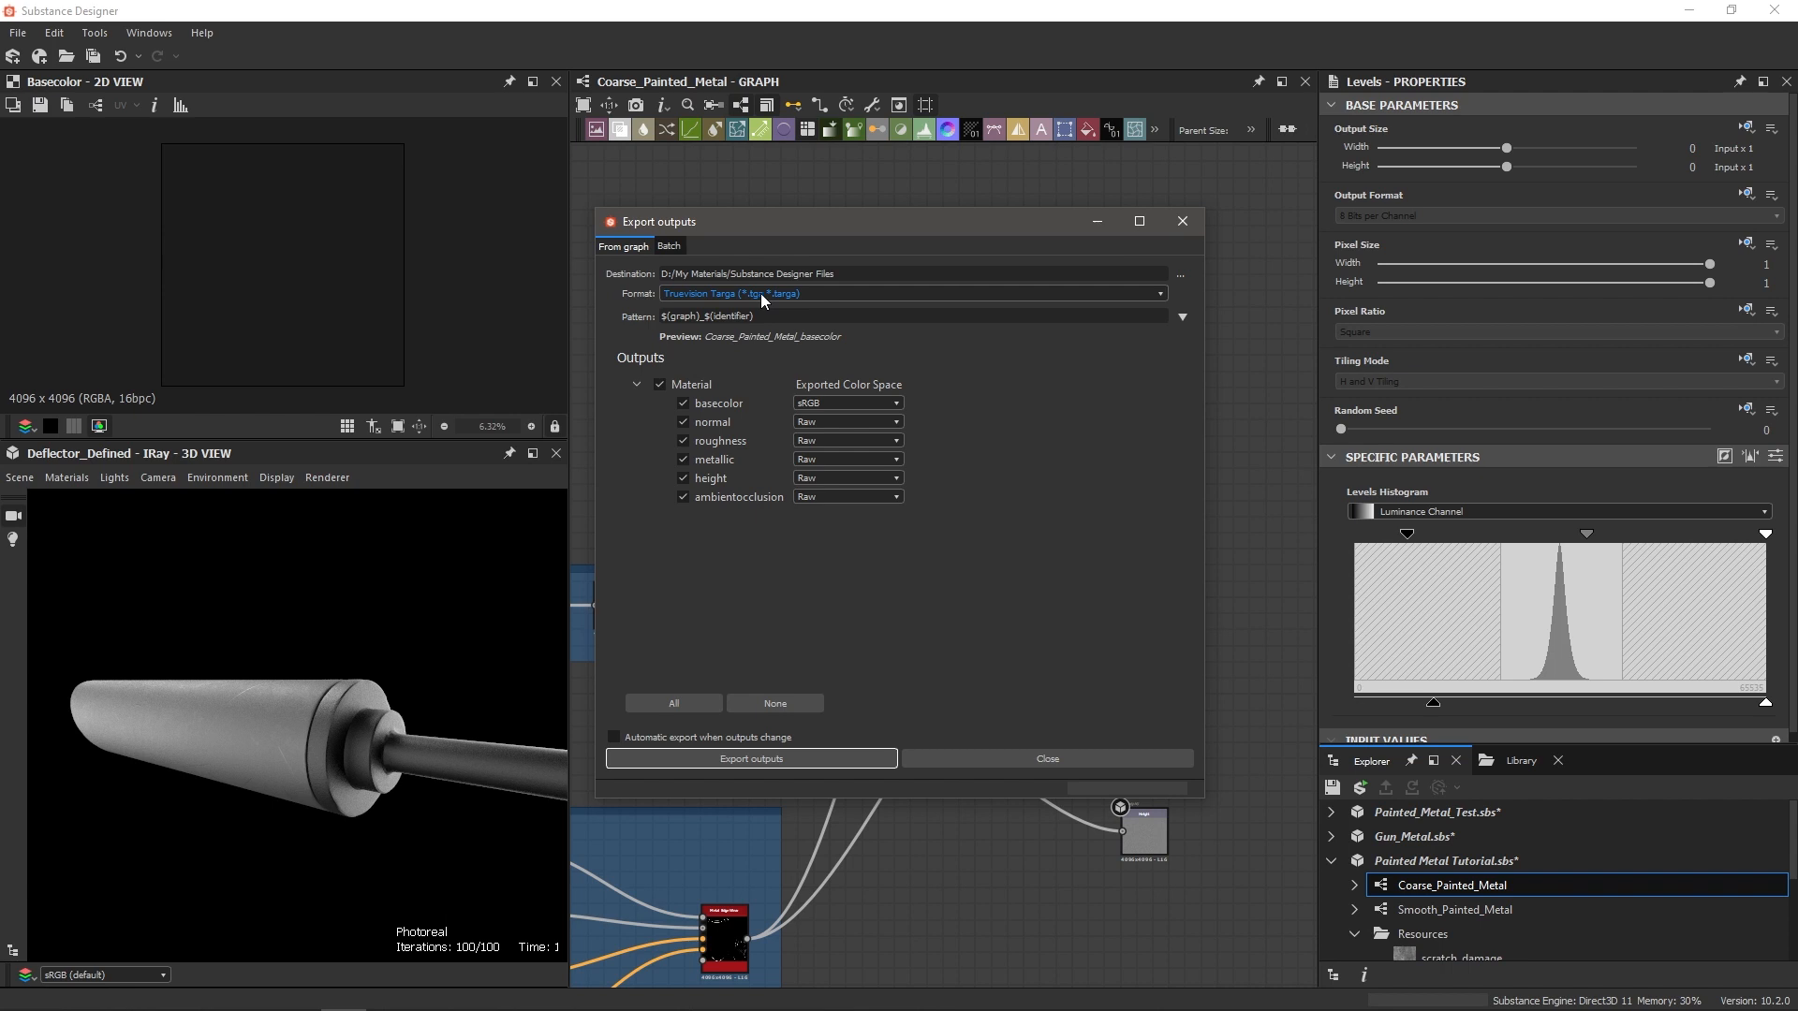
left_click(1159, 295)
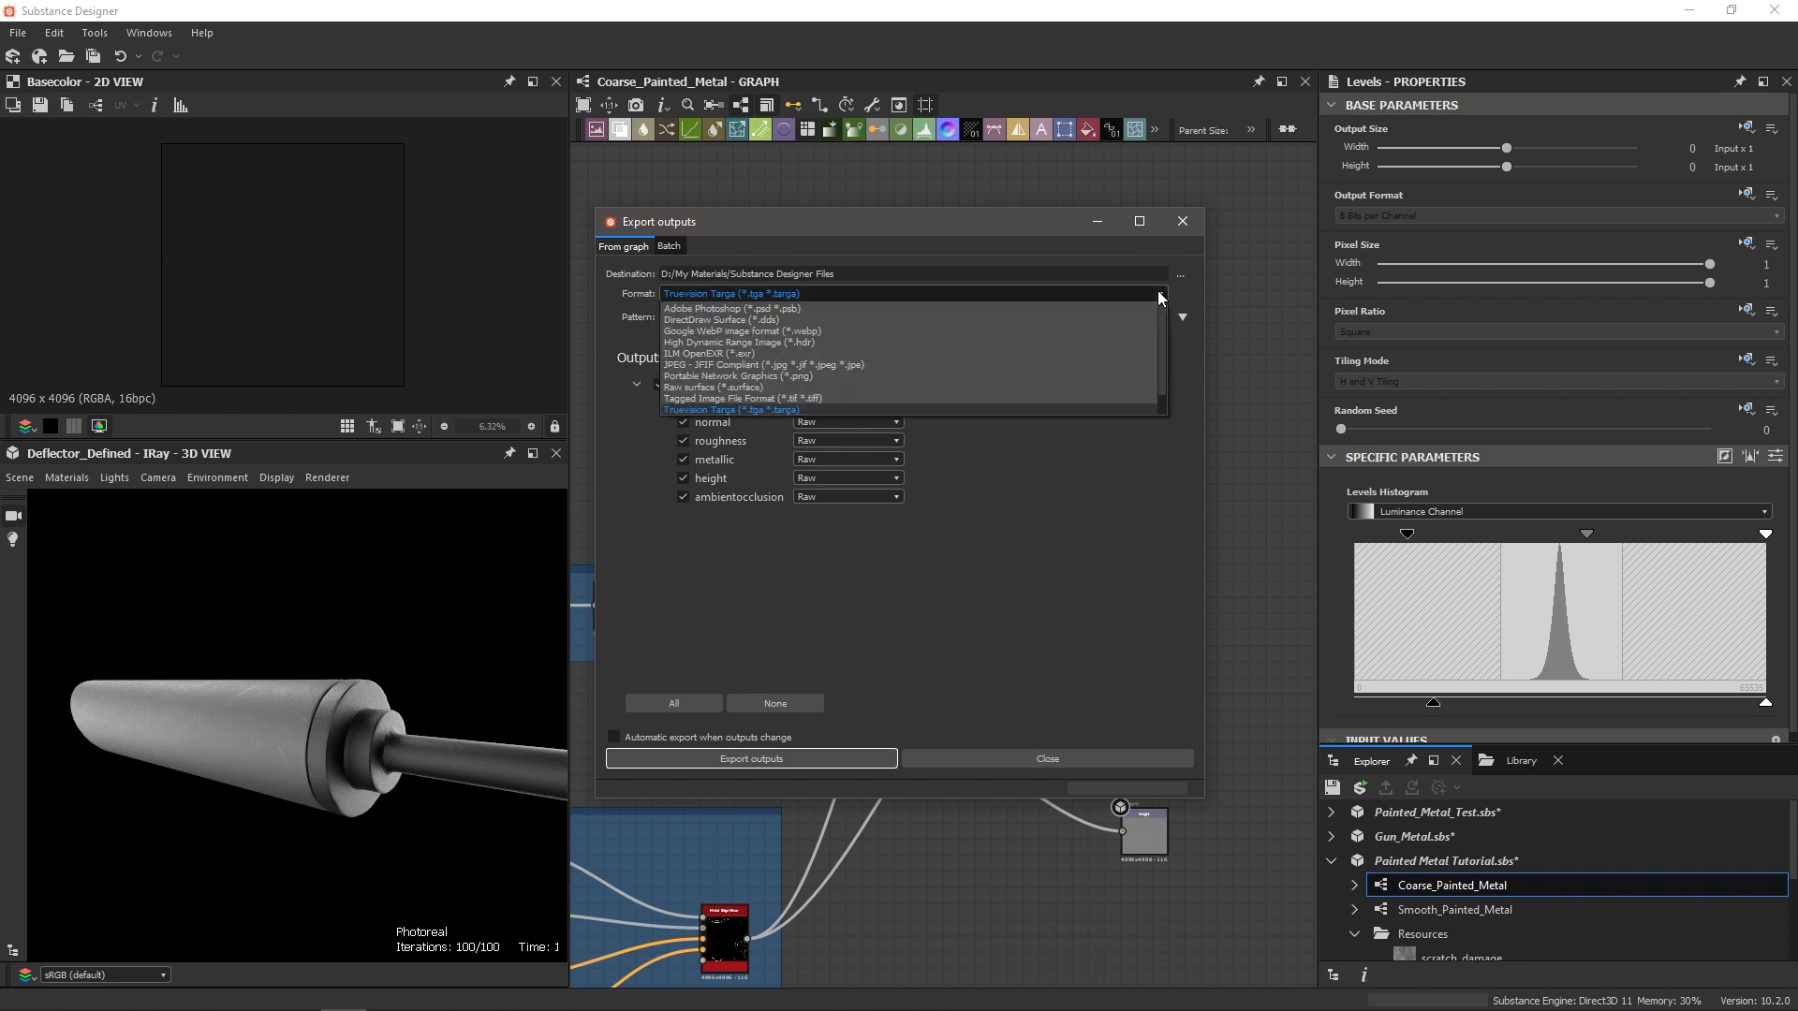
left_click(1098, 410)
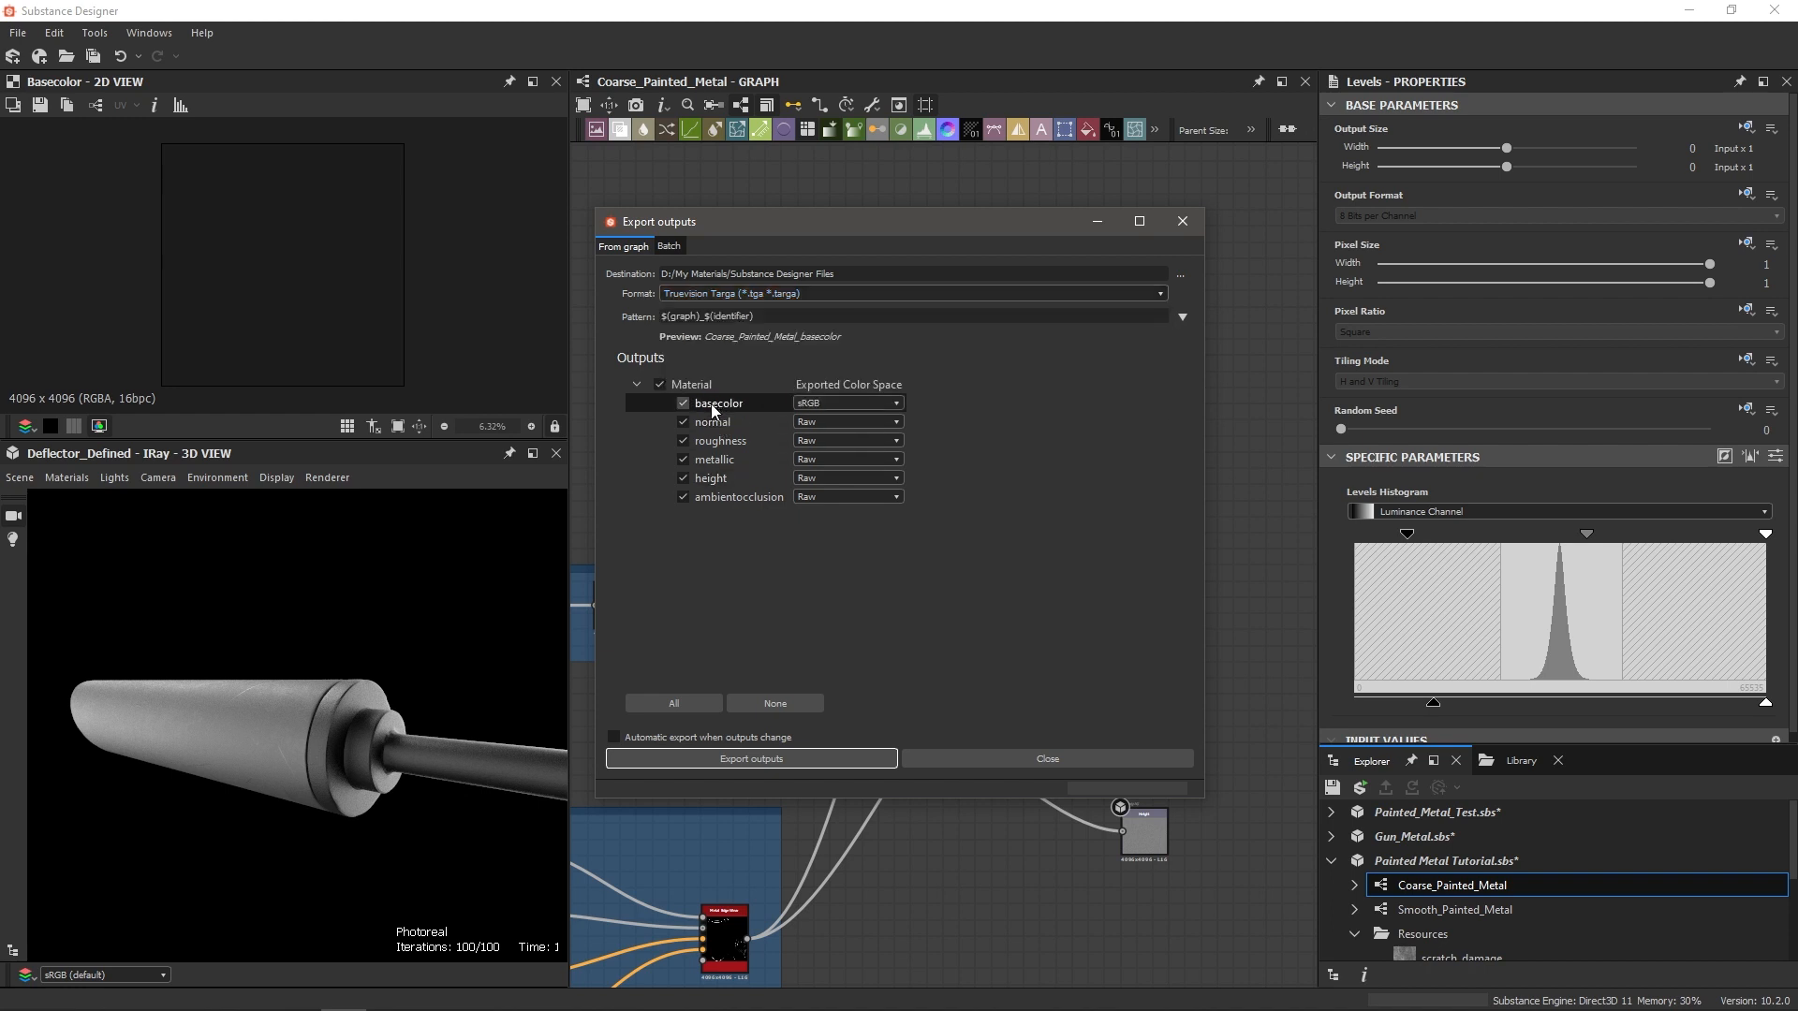